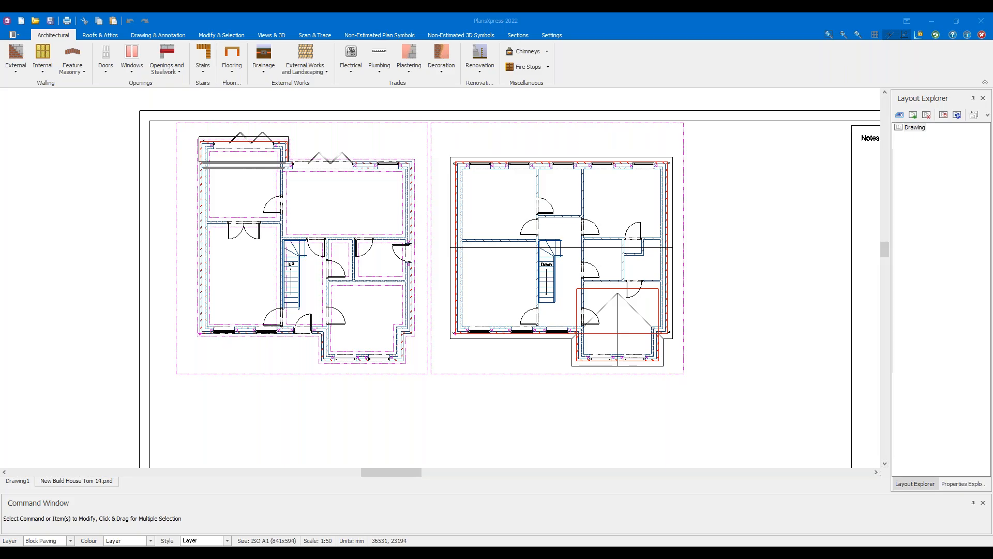
pyautogui.scroll(-1, 404, 364)
pyautogui.scroll(-1, 404, 363)
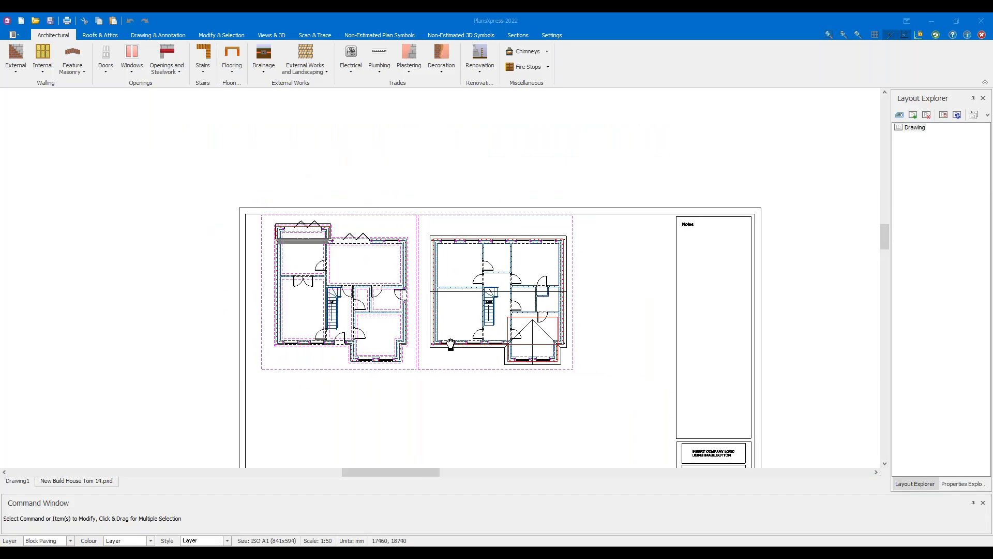
pyautogui.moveTo(458, 345); pyautogui.dragTo(340, 308, button='middle')
pyautogui.scroll(2, 341, 308)
pyautogui.scroll(-1, 474, 372)
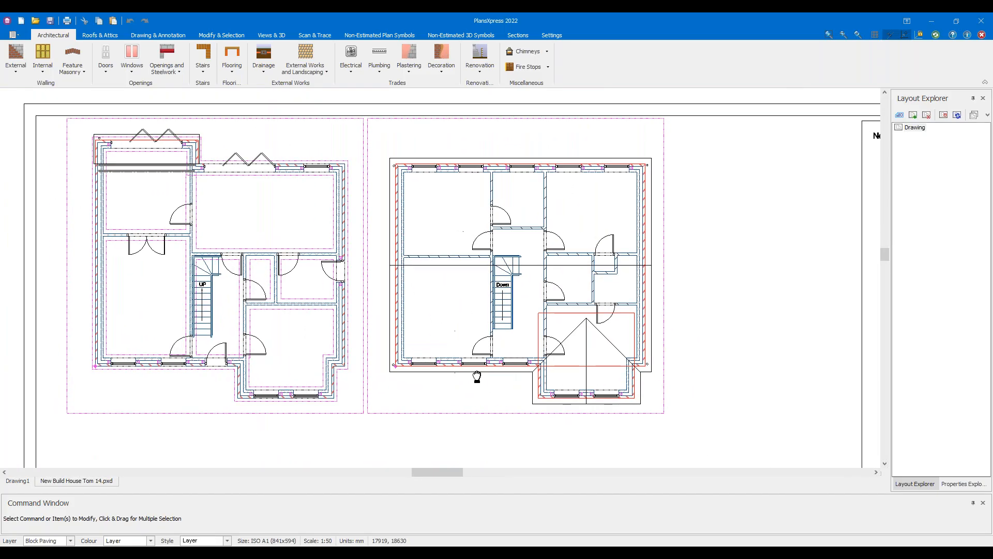
pyautogui.scroll(1, 490, 377)
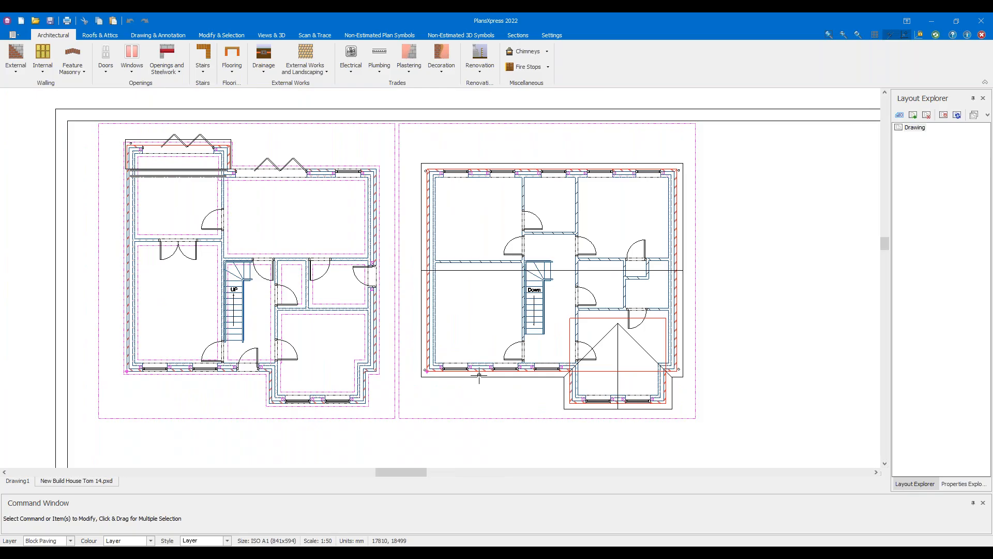
# Open the 3D preview, examine the front and roof of the house model, and close the preview
pyautogui.click(271, 35)
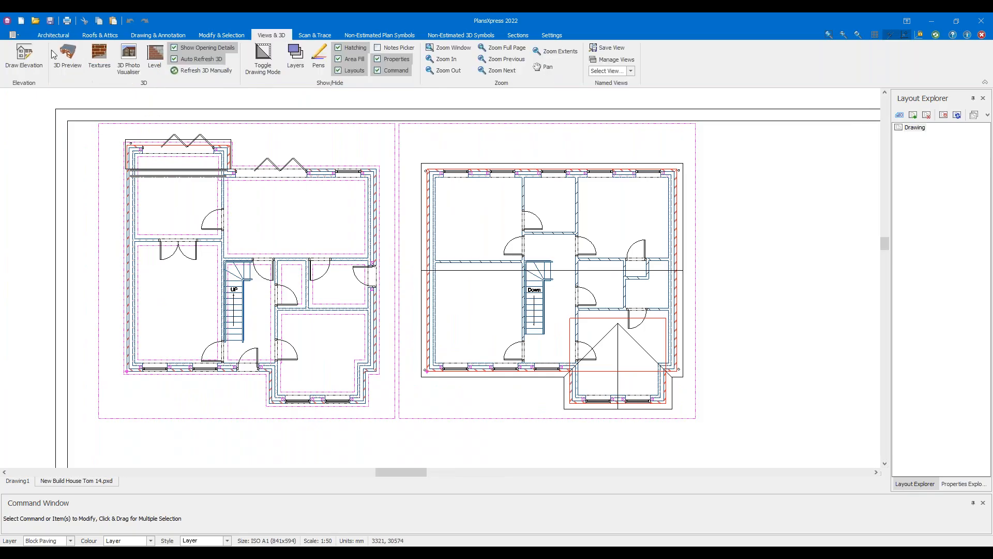
pyautogui.click(69, 64)
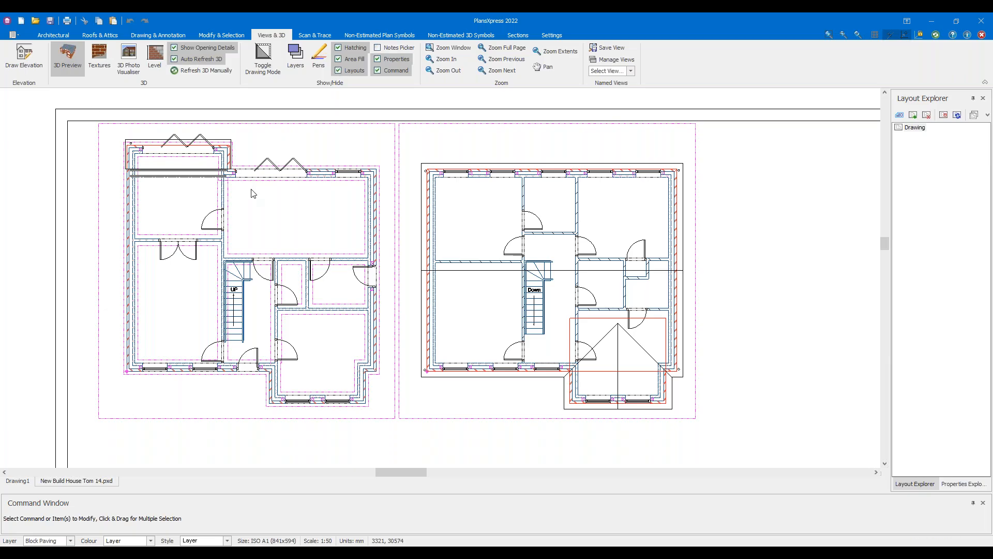
pyautogui.moveTo(539, 253); pyautogui.dragTo(559, 266)
pyautogui.scroll(-4, 650, 270)
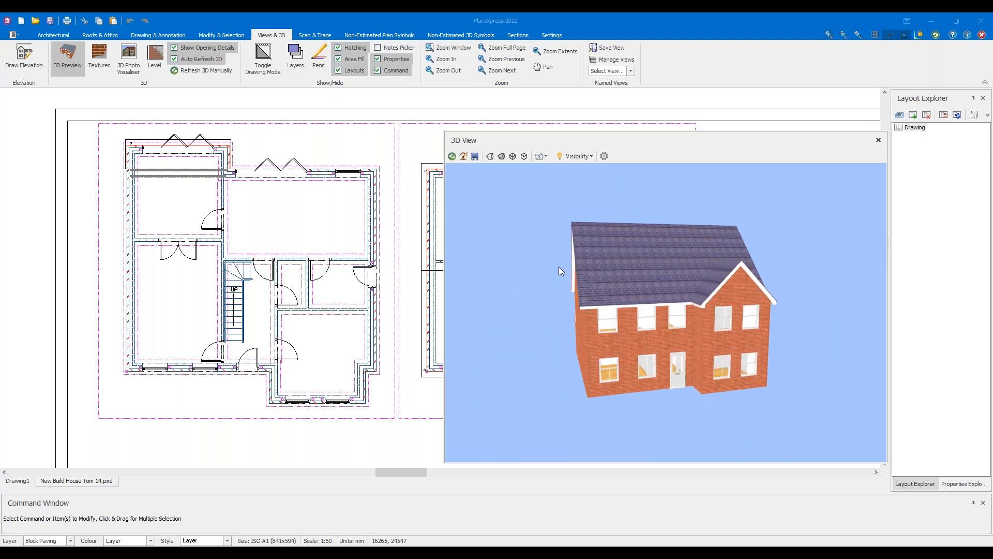
pyautogui.click(65, 51)
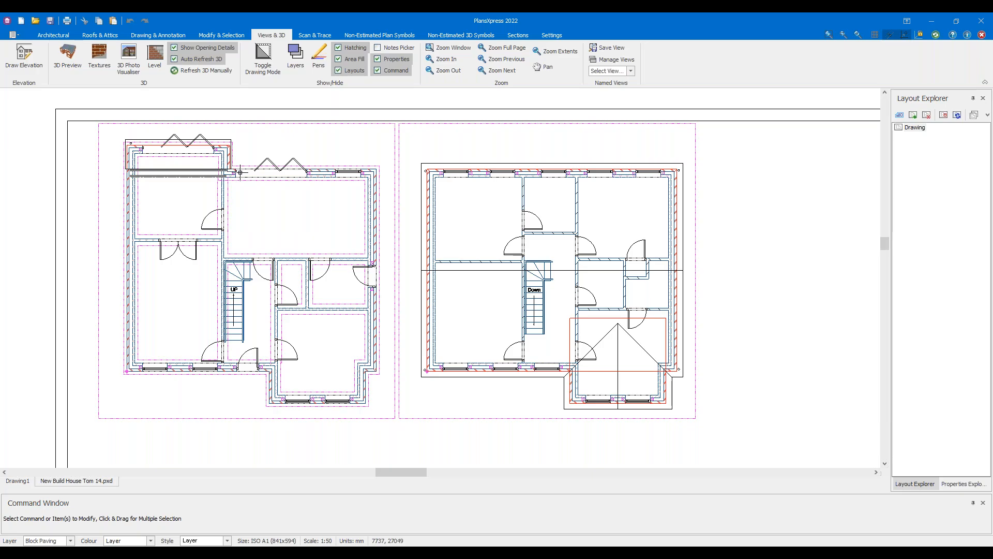
# Highlight the level boundaries around the ground-floor and first-floor plans to check them, and clear the selection
pyautogui.click(368, 139)
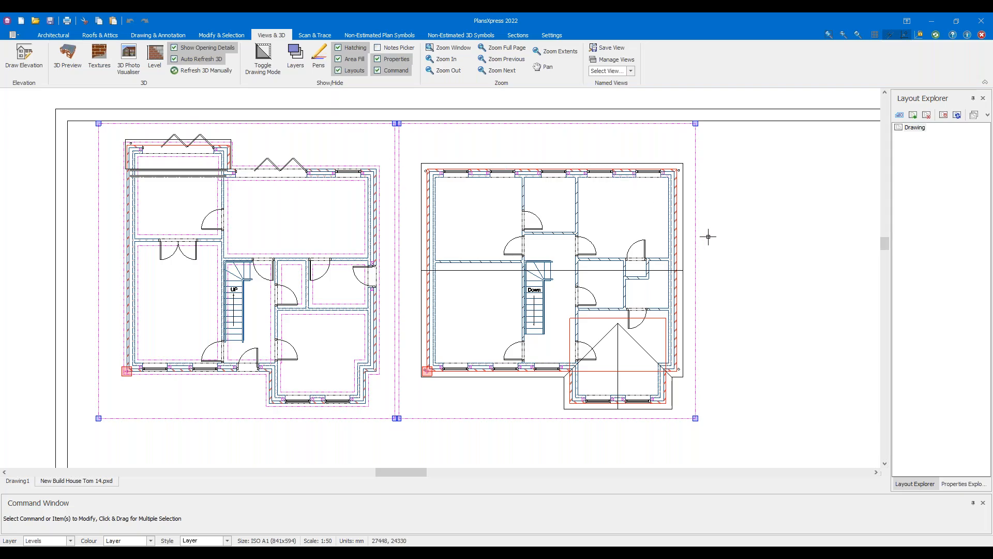
pyautogui.click(752, 225)
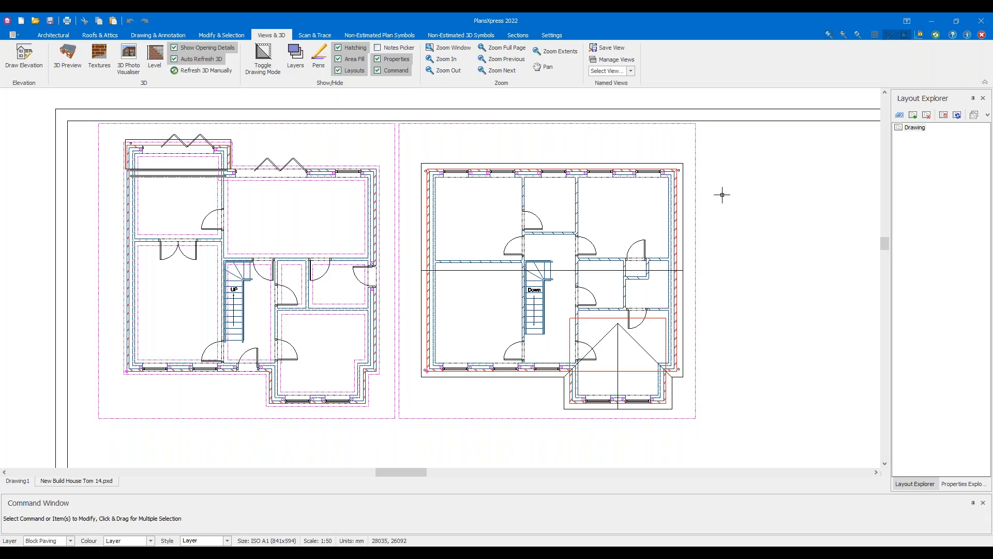
# Start Draw Elevation on the ground-floor front wall and set the observation point straight out in front, outside the plan's level boundary
pyautogui.scroll(-2, 722, 195)
pyautogui.moveTo(725, 253); pyautogui.dragTo(648, 199, button='middle')
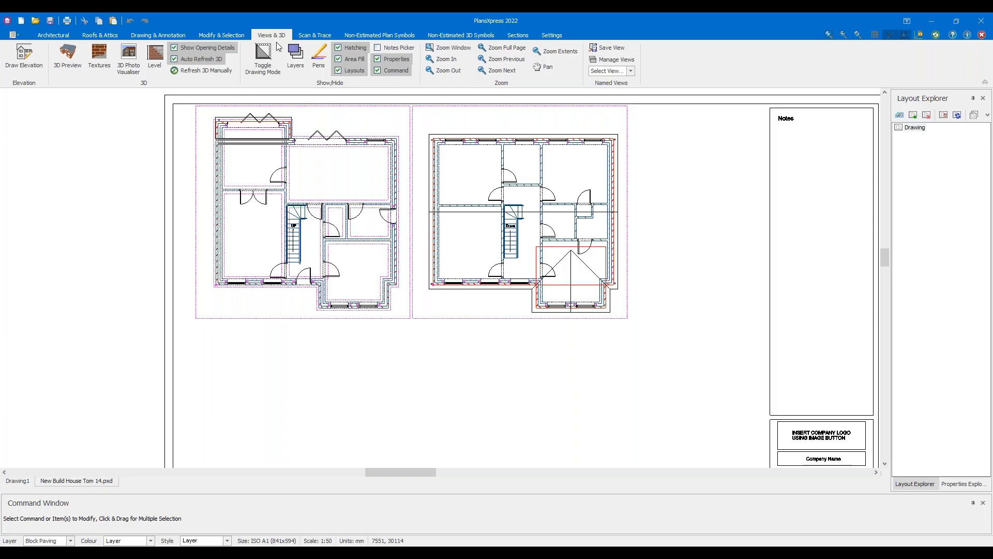
pyautogui.click(26, 66)
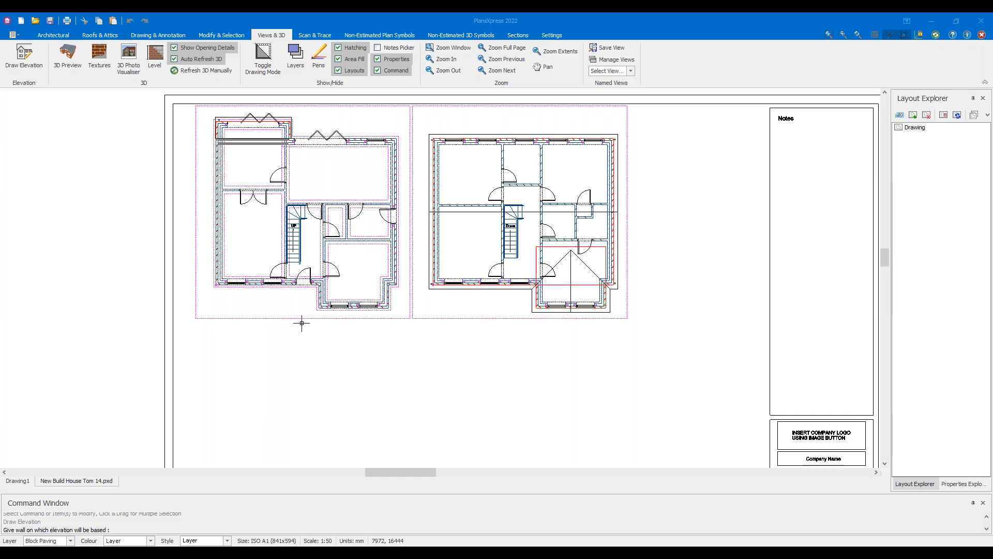
pyautogui.scroll(3, 290, 288)
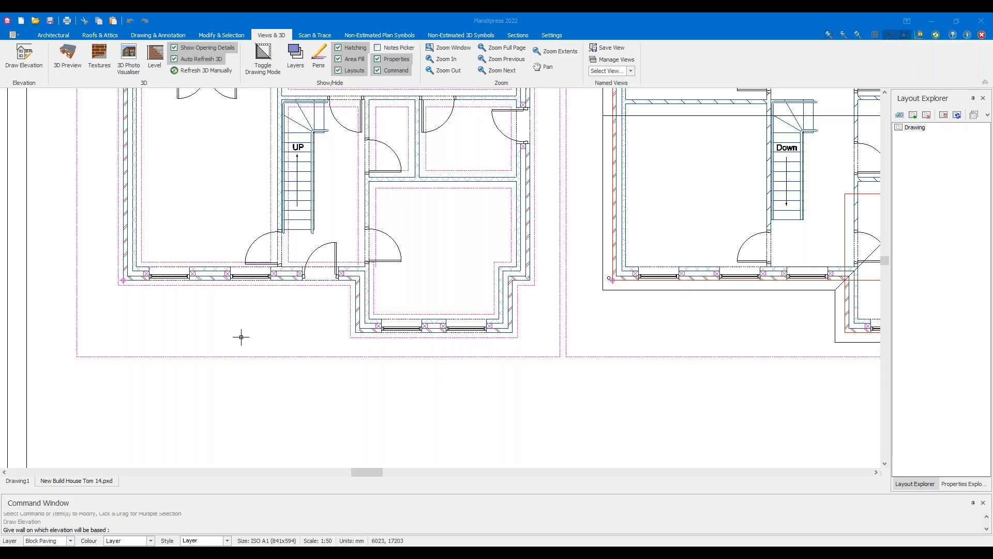
pyautogui.scroll(3, 239, 337)
pyautogui.click(324, 221)
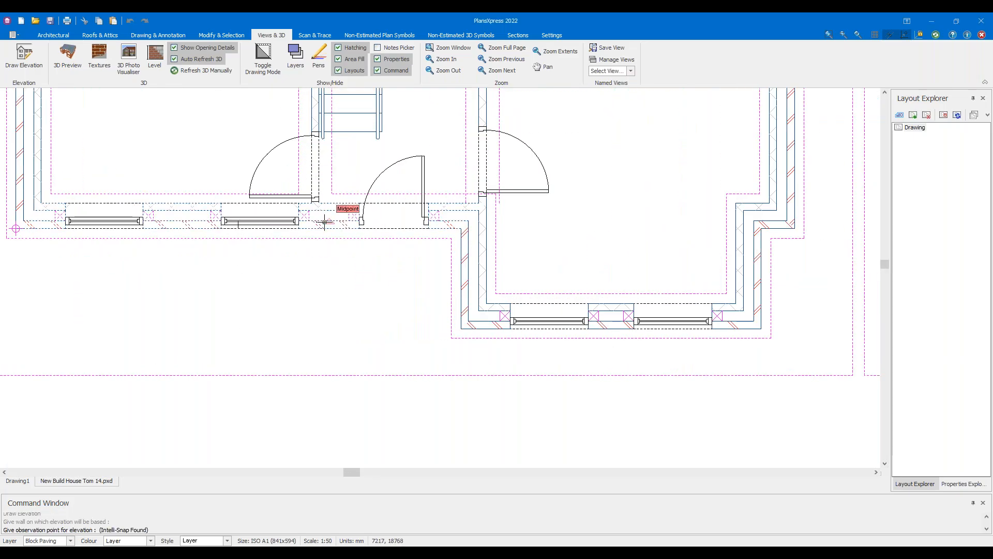
pyautogui.scroll(-2, 325, 221)
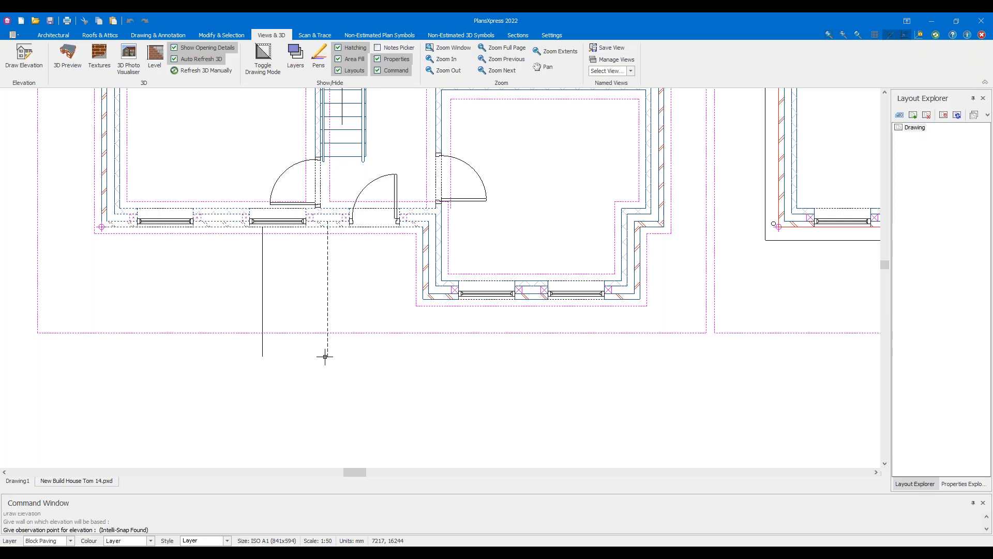
pyautogui.click(325, 356)
# Set the front elevation's depth of view just past the roof ridge and its left and right extents beyond the house's side walls
pyautogui.scroll(-1, 324, 356)
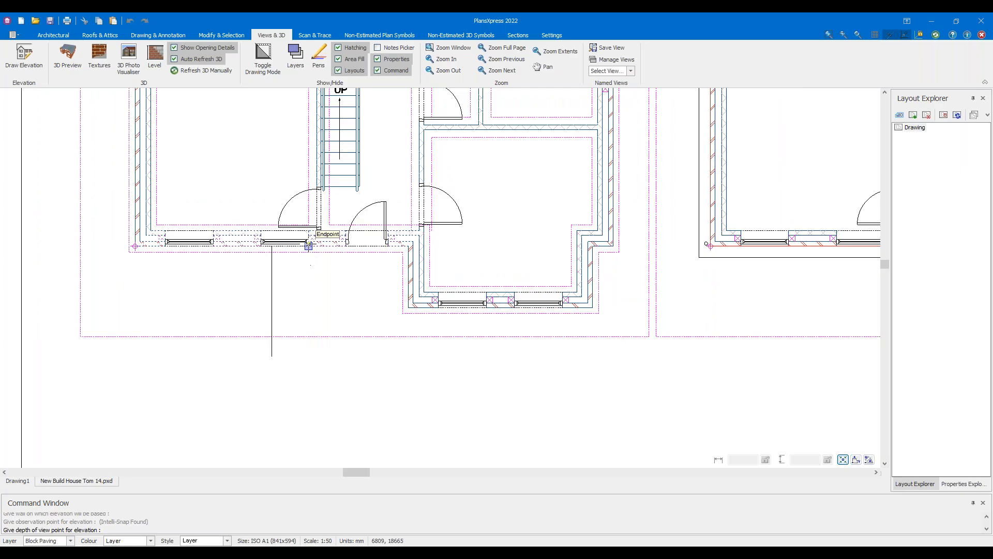
pyautogui.moveTo(304, 162); pyautogui.dragTo(261, 269, button='middle')
pyautogui.scroll(-3, 261, 269)
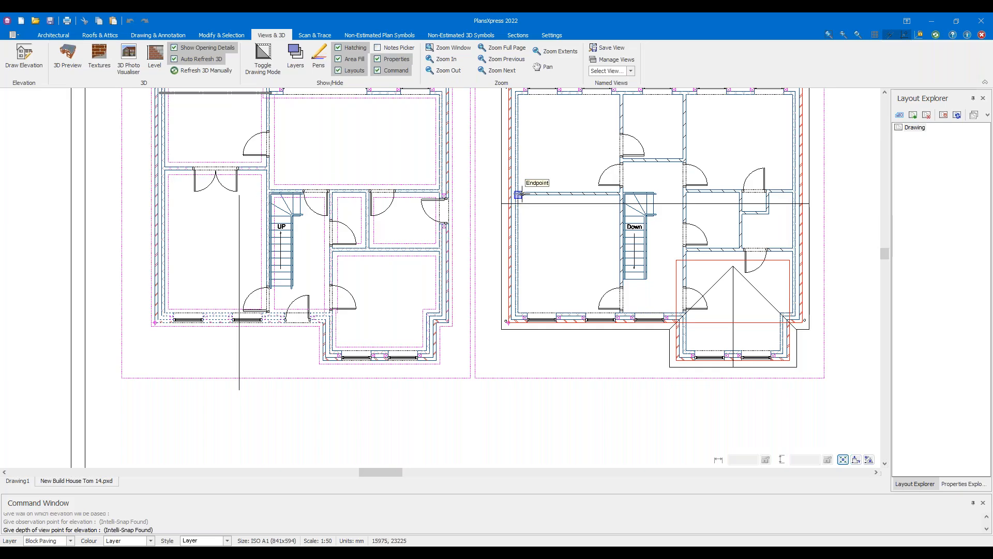
pyautogui.click(551, 195)
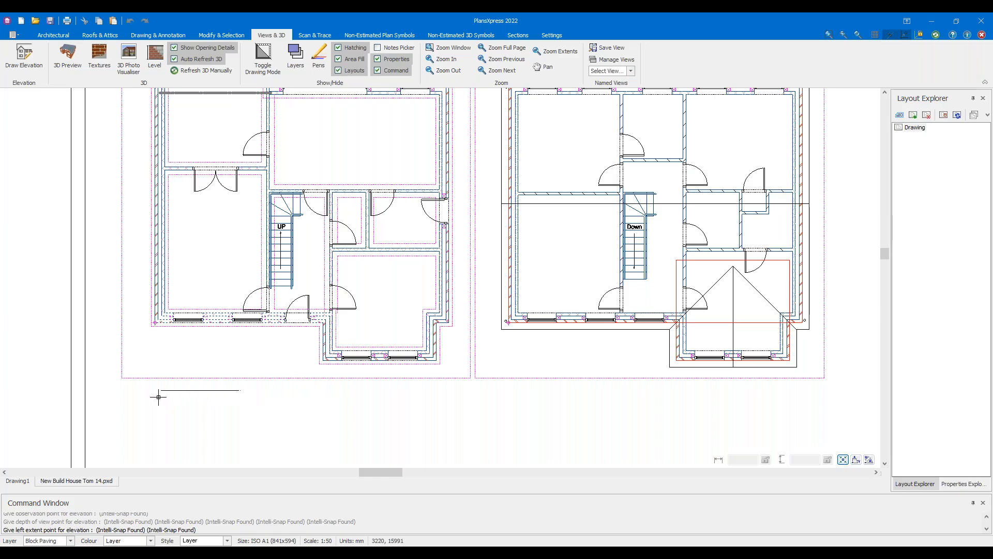
pyautogui.click(110, 385)
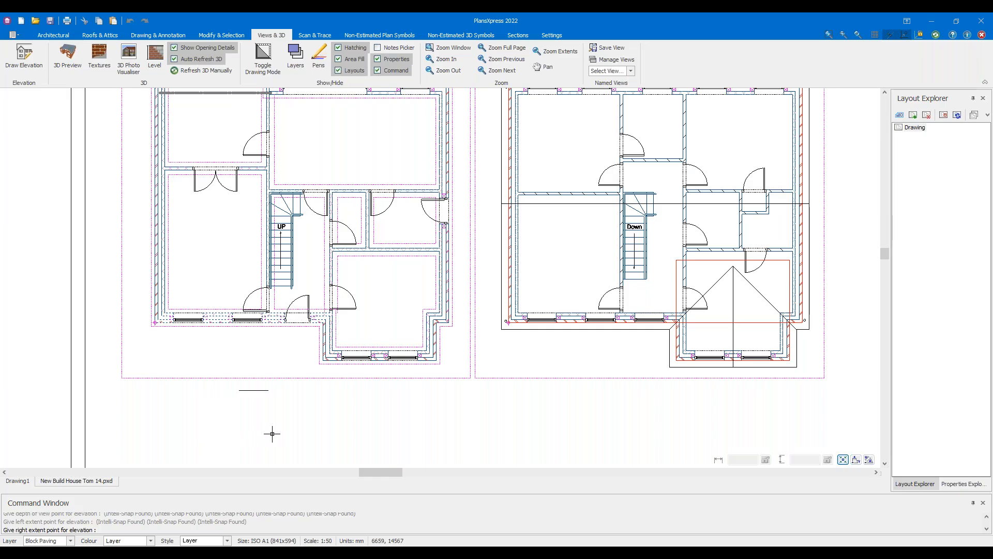
pyautogui.click(466, 384)
pyautogui.click(467, 383)
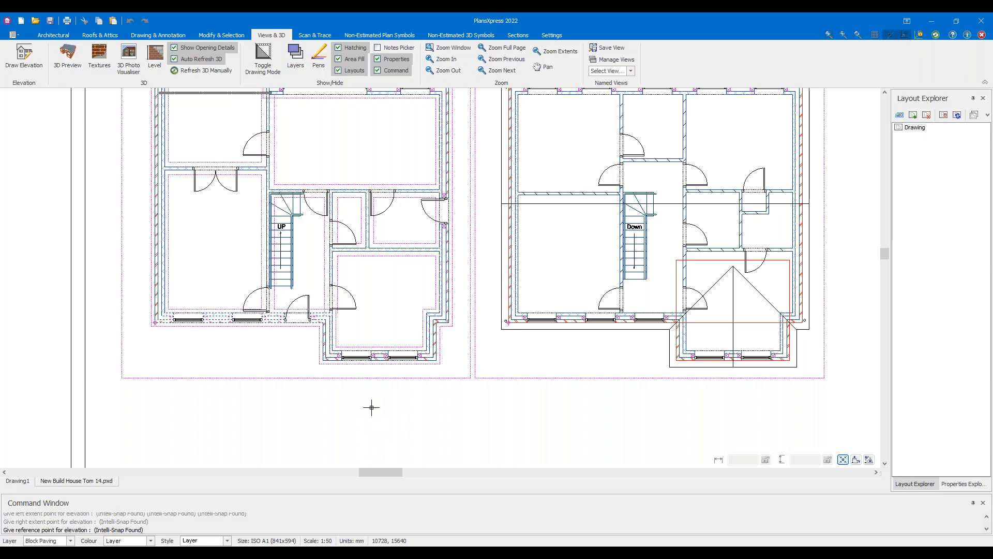
# Place the front elevation directly below the ground-floor plan, referenced from the front right wall corner, and create it for all levels
pyautogui.click(449, 325)
pyautogui.scroll(-4, 447, 332)
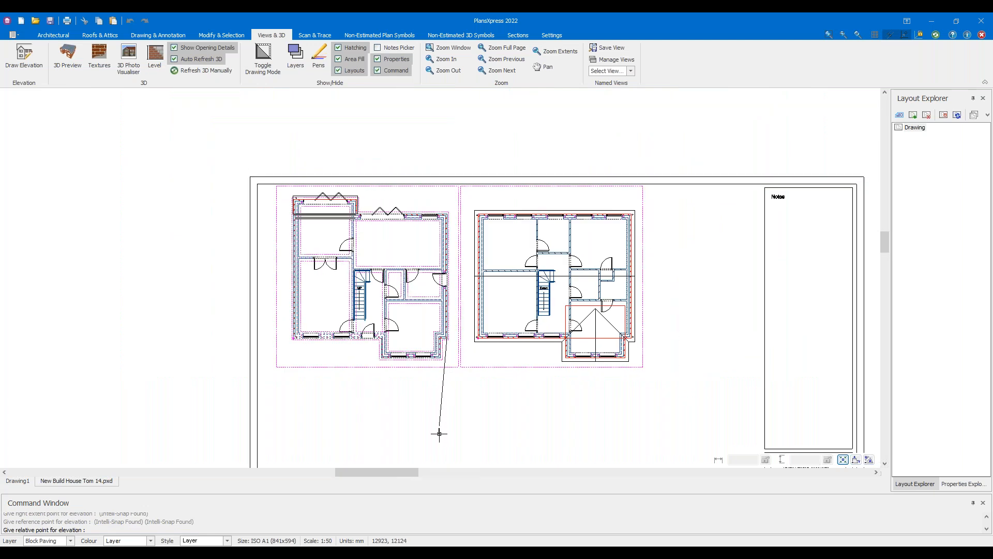
pyautogui.moveTo(444, 433); pyautogui.dragTo(460, 289, button='middle')
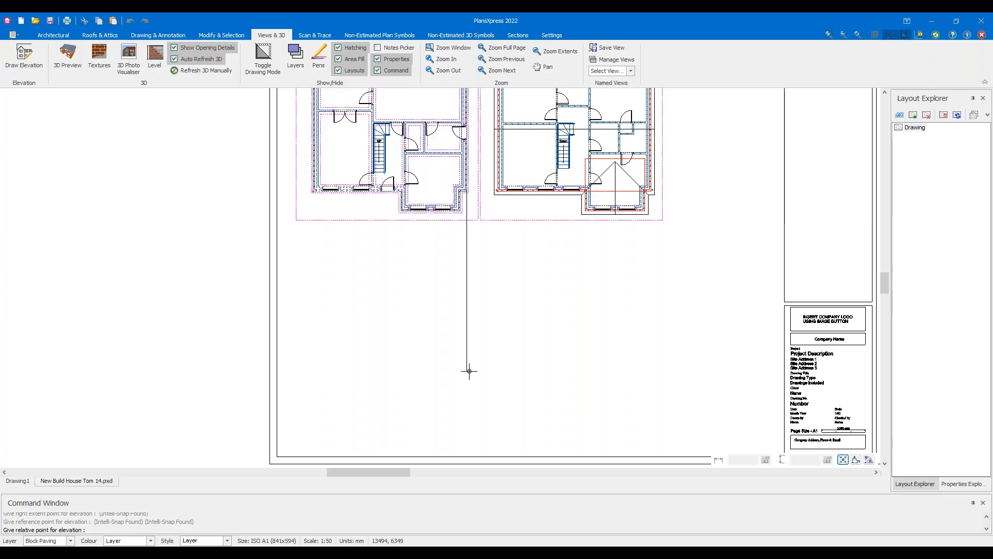
pyautogui.click(469, 369)
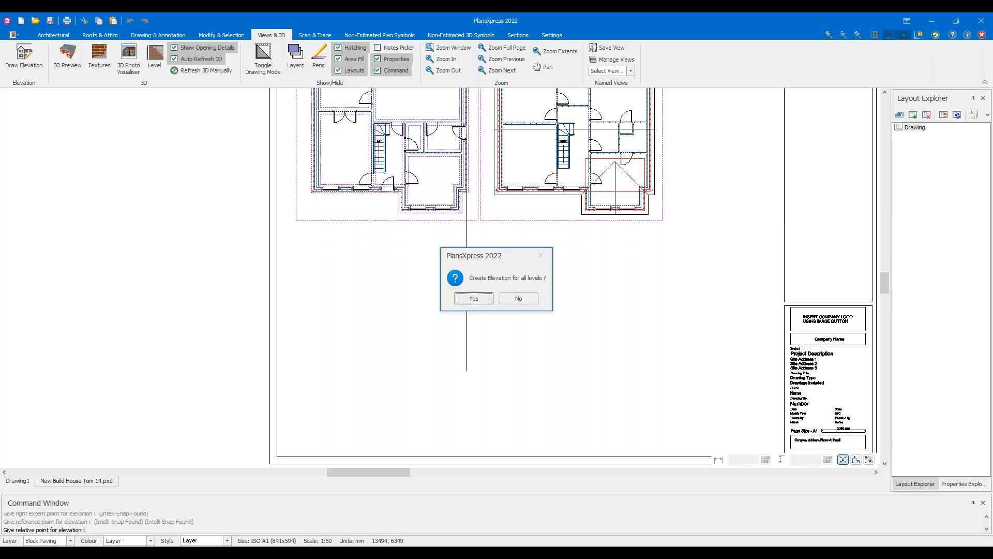
pyautogui.click(473, 299)
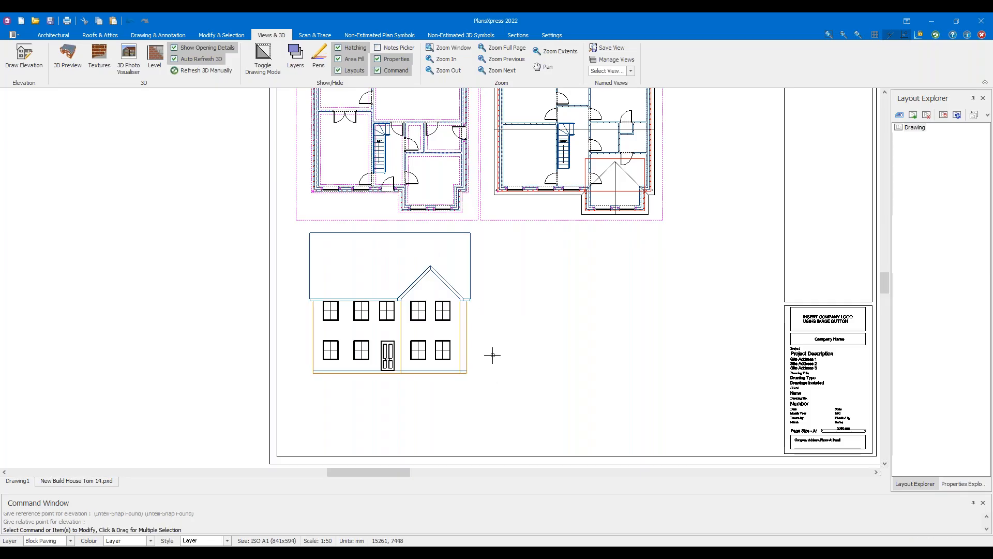
# Select the generated front elevation to examine its roof, windows and door up close, and deselect it
pyautogui.click(440, 346)
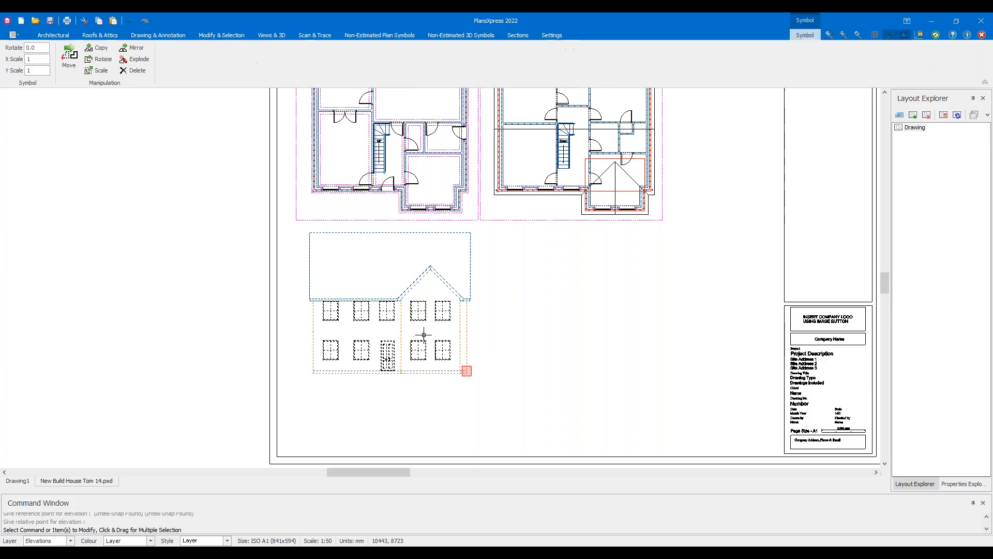
pyautogui.scroll(4, 421, 330)
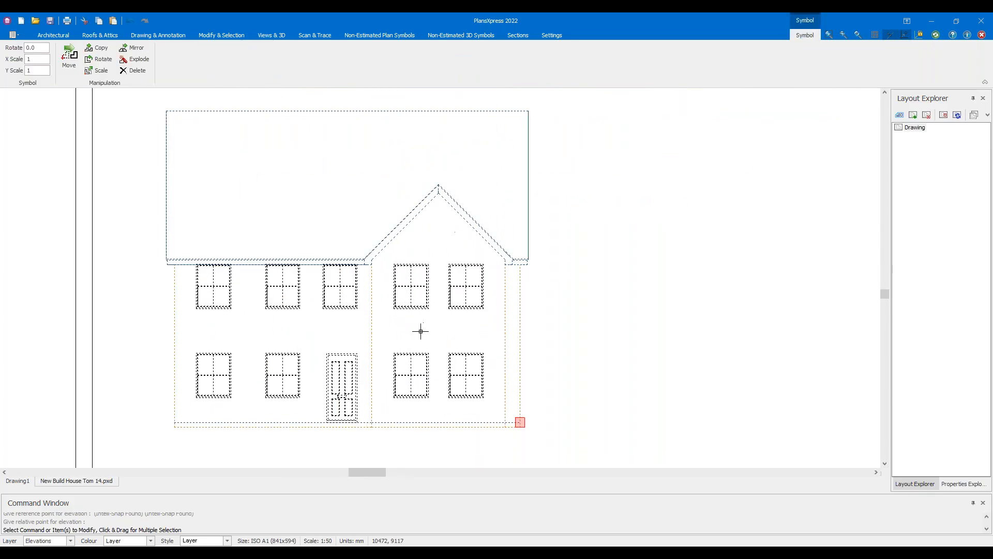
pyautogui.click(609, 310)
pyautogui.scroll(-5, 606, 312)
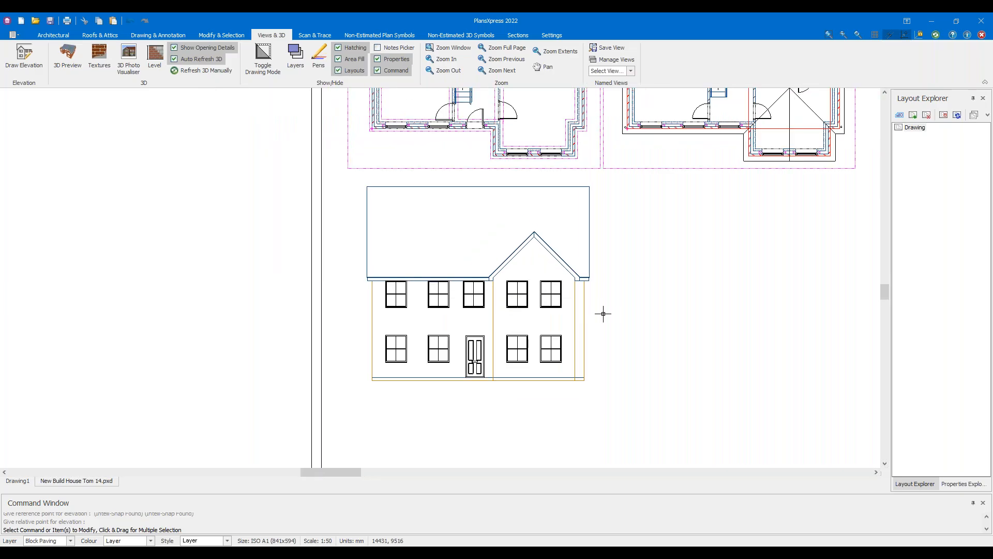
# Start Draw Elevation on the ground-floor rear wall beside the bifold doors and set the observation point straight out behind the house
pyautogui.scroll(-4, 606, 304)
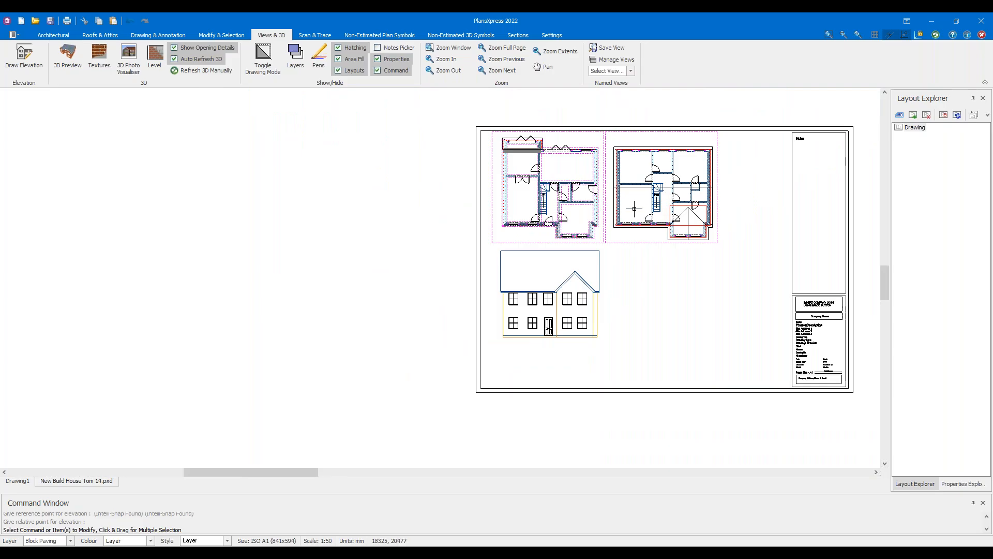
pyautogui.moveTo(596, 151)
pyautogui.mouseDown(button='middle')
pyautogui.moveTo(553, 259)
pyautogui.moveTo(518, 263)
pyautogui.mouseUp(button='middle')
pyautogui.scroll(2, 518, 263)
pyautogui.scroll(3, 517, 263)
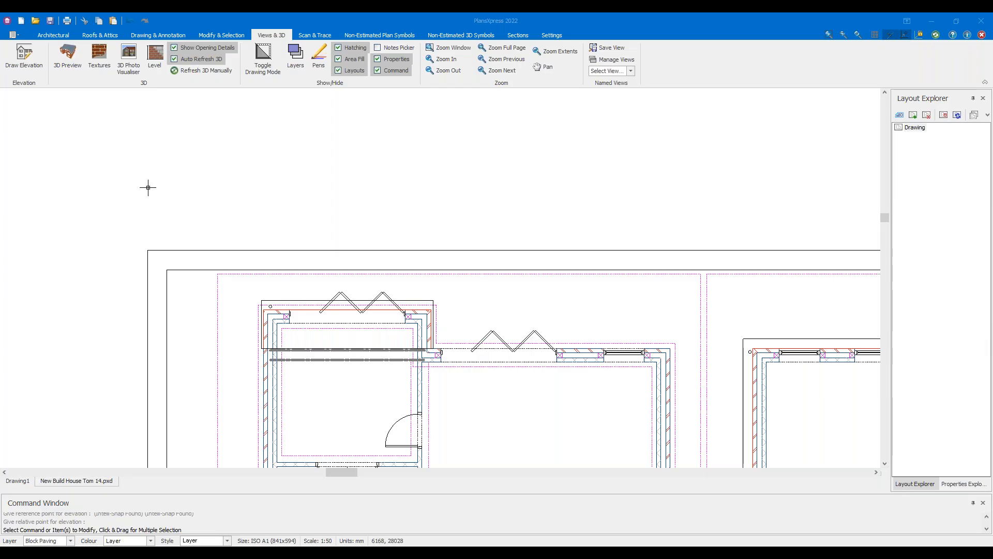
pyautogui.click(27, 53)
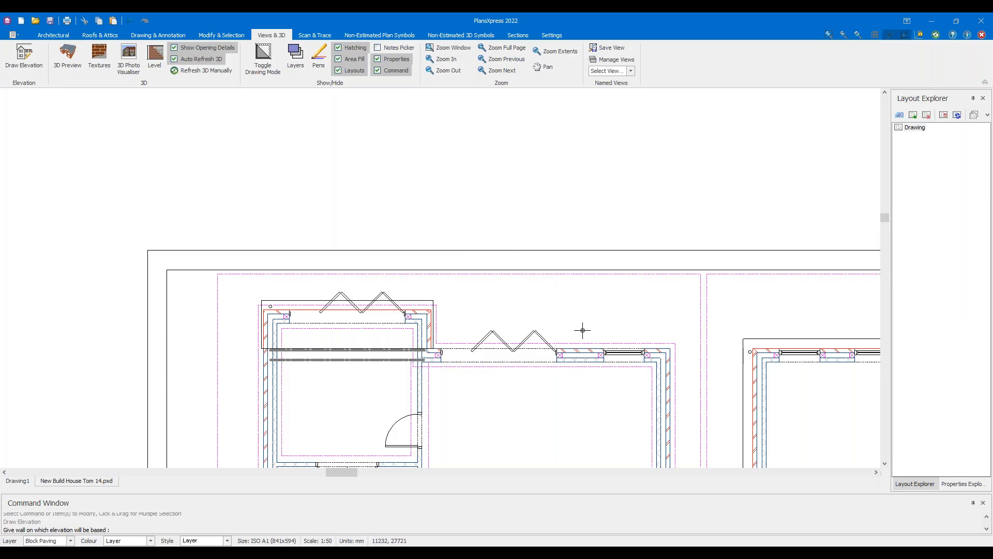
pyautogui.click(578, 353)
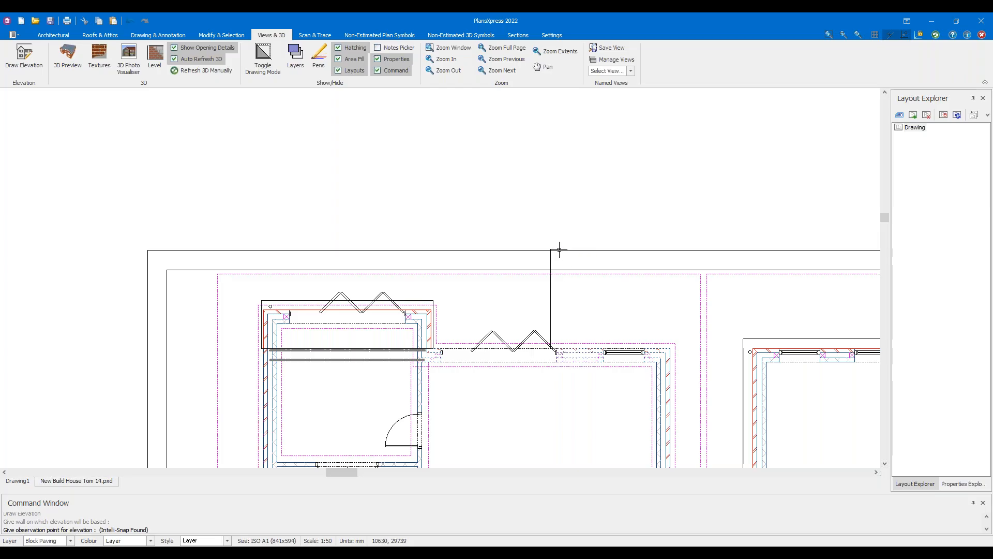
pyautogui.scroll(3, 559, 250)
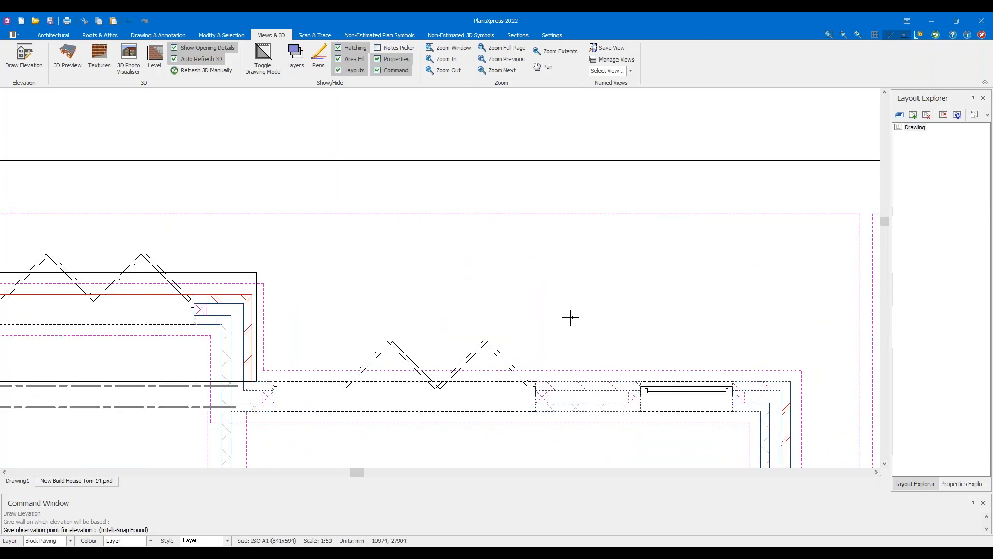
pyautogui.scroll(1, 571, 317)
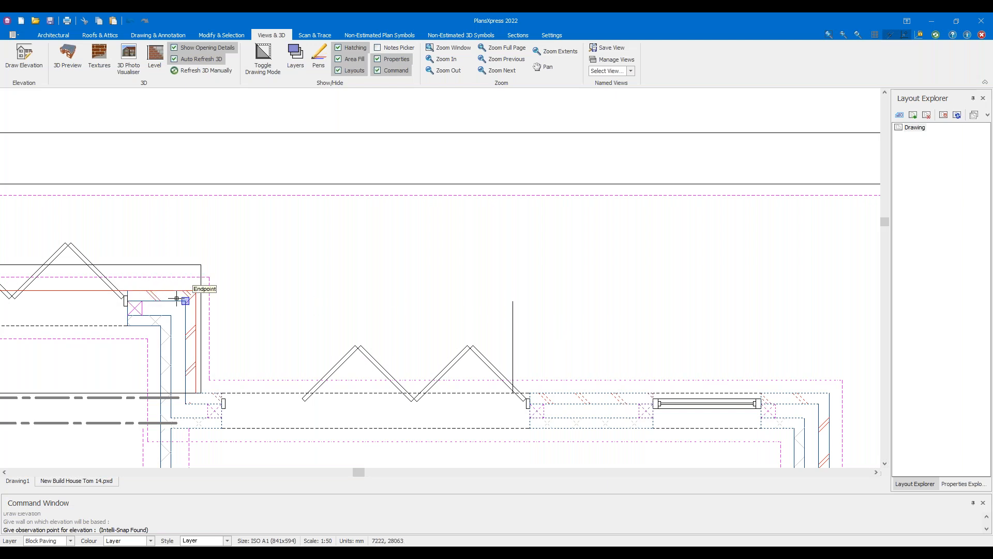
pyautogui.scroll(-2, 295, 291)
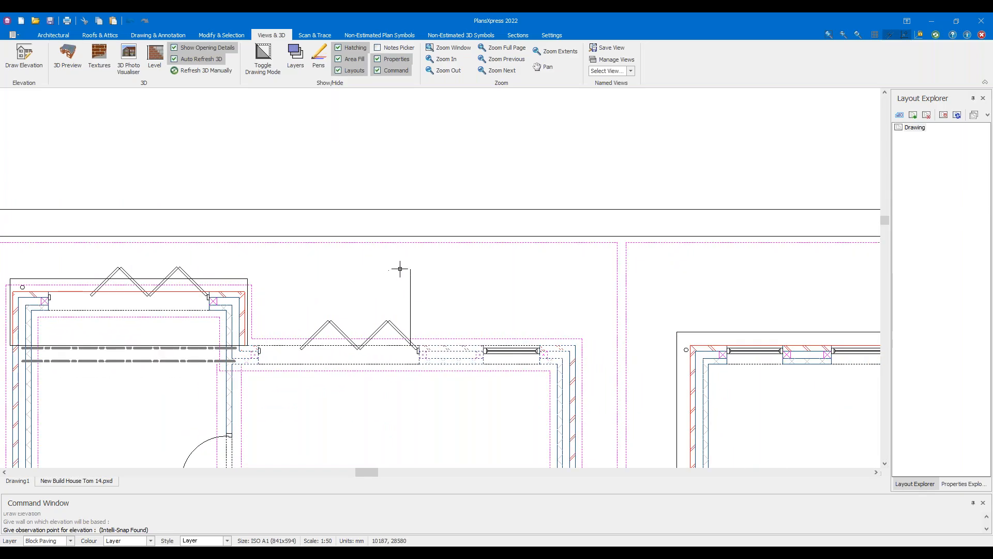
pyautogui.click(405, 231)
# Set the rear elevation's depth of view inside the utility room, past the roof ridge, and its left and right extents beyond both side walls
pyautogui.scroll(-3, 406, 230)
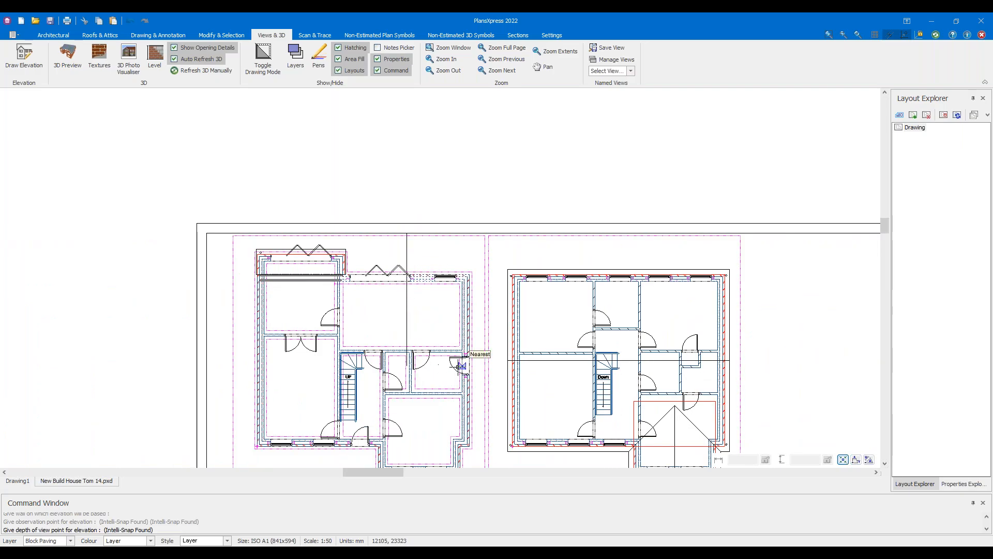
pyautogui.scroll(4, 445, 371)
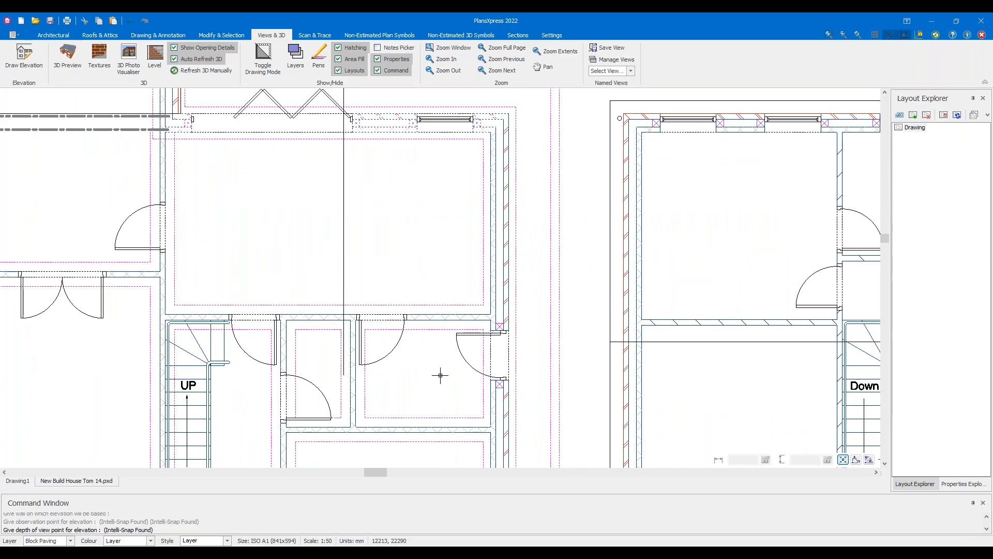
pyautogui.click(440, 375)
pyautogui.scroll(-4, 440, 374)
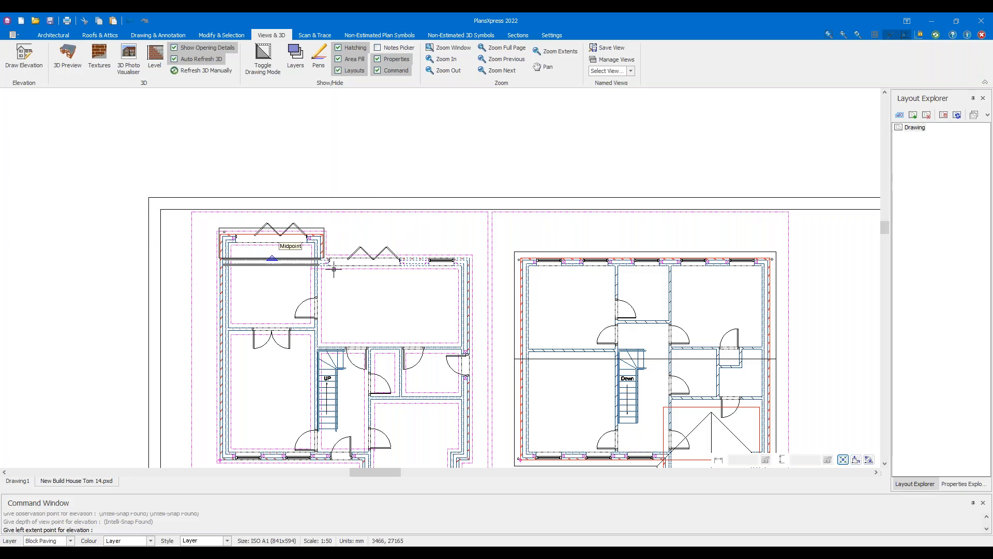
pyautogui.scroll(2, 356, 275)
pyautogui.scroll(-5, 669, 192)
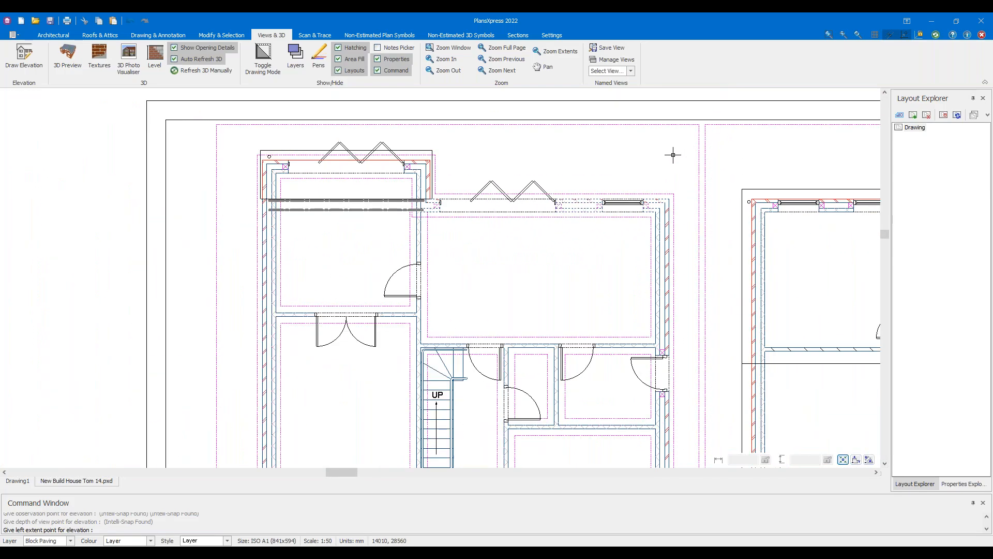
pyautogui.scroll(4, 653, 175)
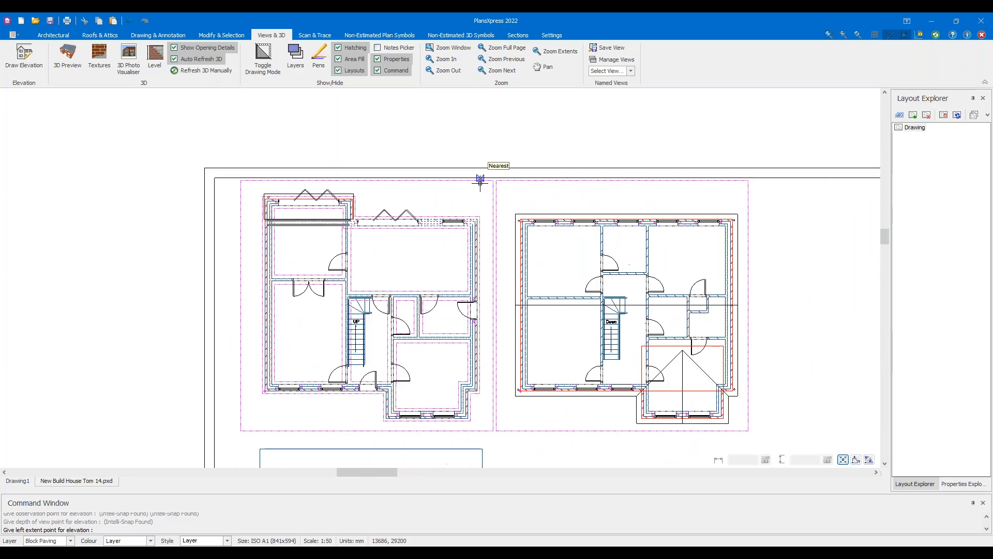
pyautogui.click(487, 177)
pyautogui.click(240, 181)
# Place the rear elevation below the first-floor plan, referenced from the ground-floor rear right wall corner, and create it for all levels
pyautogui.scroll(2, 468, 197)
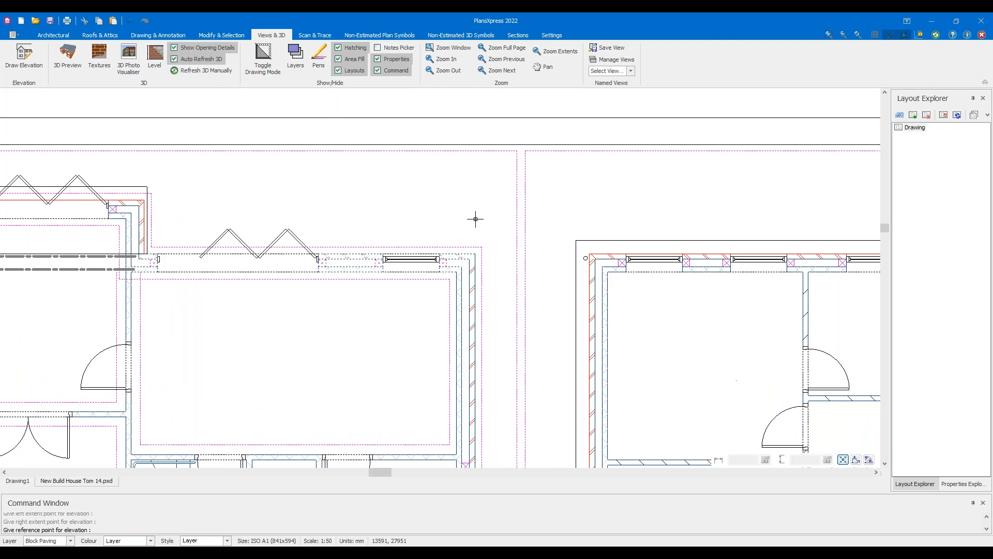
pyautogui.click(477, 258)
pyautogui.scroll(-4, 477, 258)
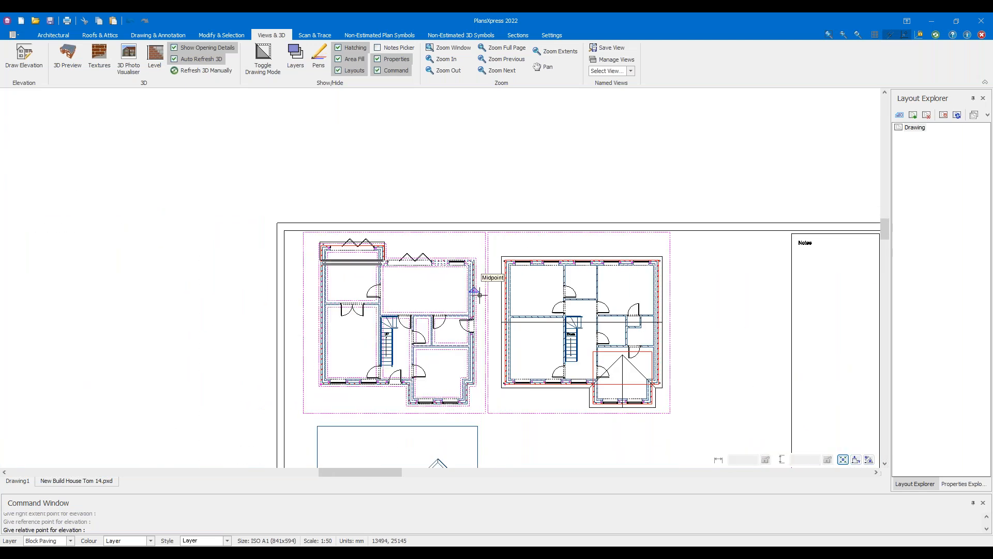
pyautogui.moveTo(534, 411); pyautogui.dragTo(400, 256, button='middle')
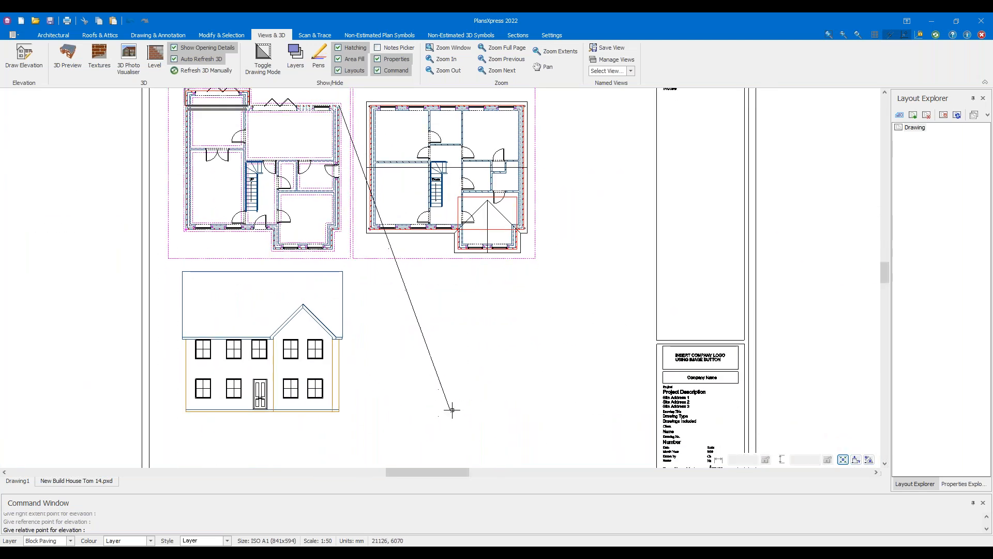
pyautogui.click(472, 399)
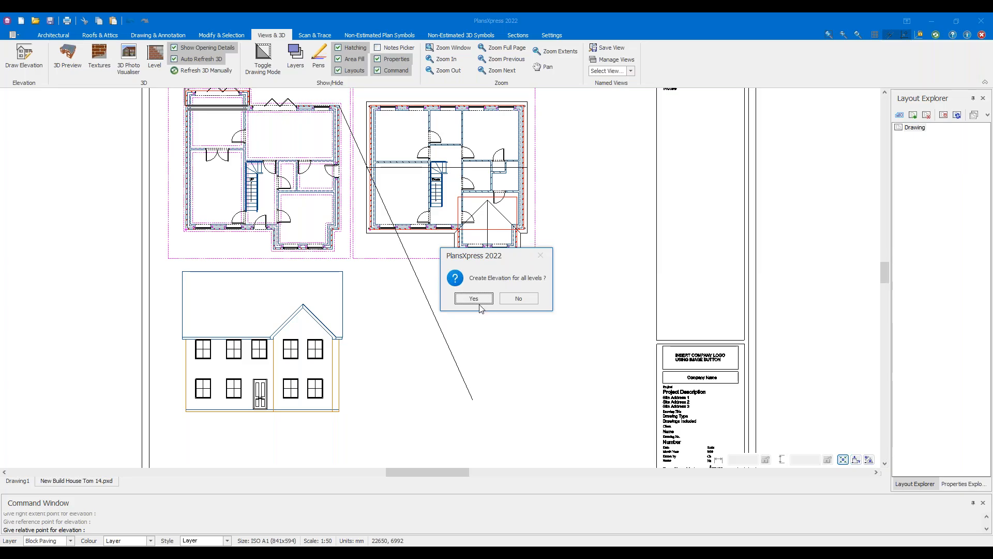
pyautogui.click(473, 299)
# Move the generated rear elevation close beside the front elevation, with the two roughly level
pyautogui.click(486, 352)
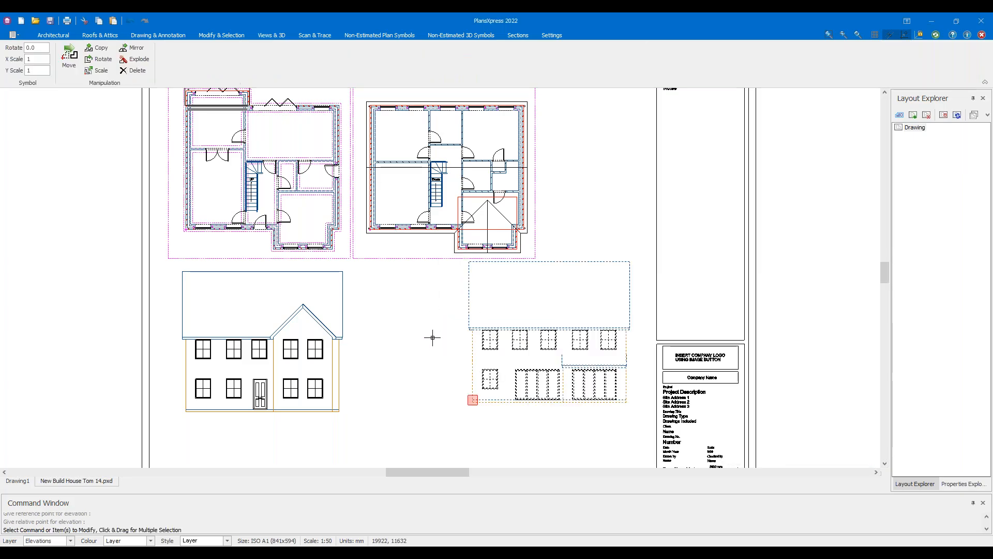
pyautogui.click(472, 401)
pyautogui.click(363, 410)
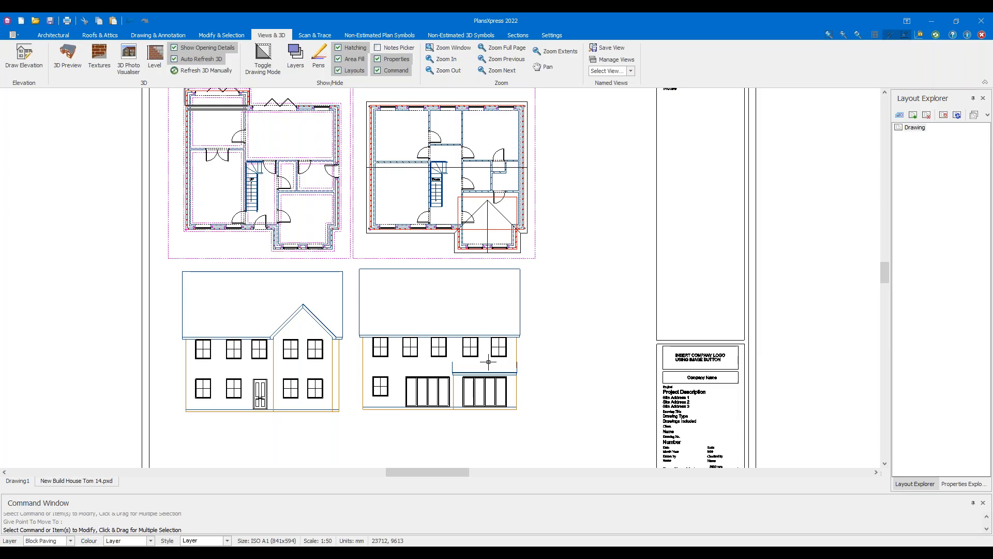
# Examine the rear elevation's single-storey roof edges and wall line up close, and review the layout of the whole sheet
pyautogui.scroll(8, 476, 402)
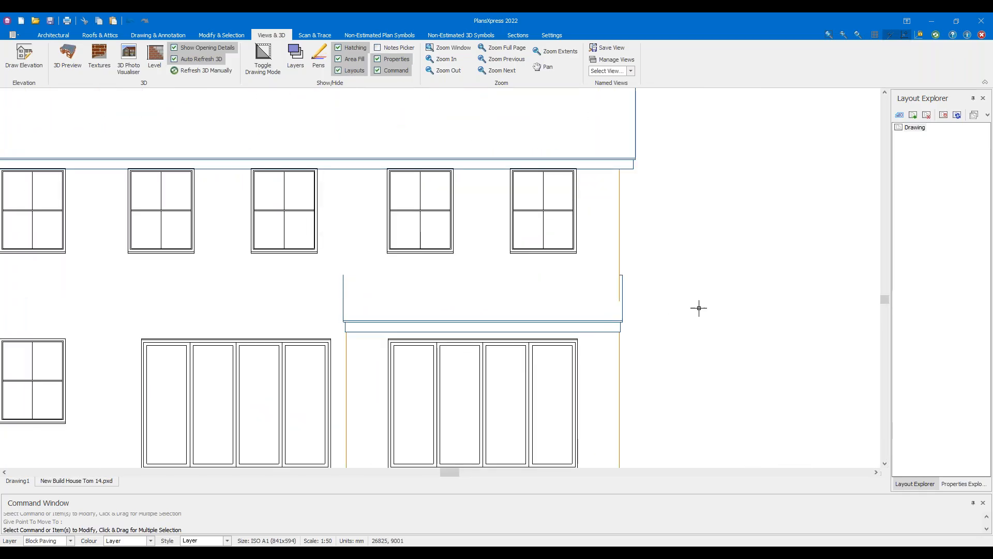
pyautogui.scroll(-5, 614, 272)
pyautogui.moveTo(674, 224); pyautogui.dragTo(638, 184)
pyautogui.press('Escape')
pyautogui.scroll(6, 644, 282)
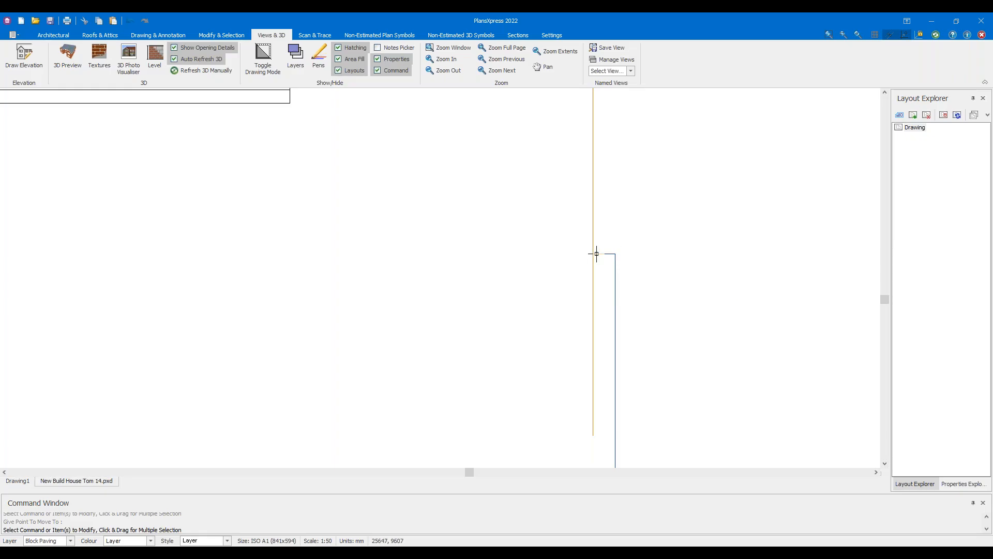
pyautogui.scroll(-3, 596, 254)
pyautogui.moveTo(370, 261); pyautogui.dragTo(496, 257, button='middle')
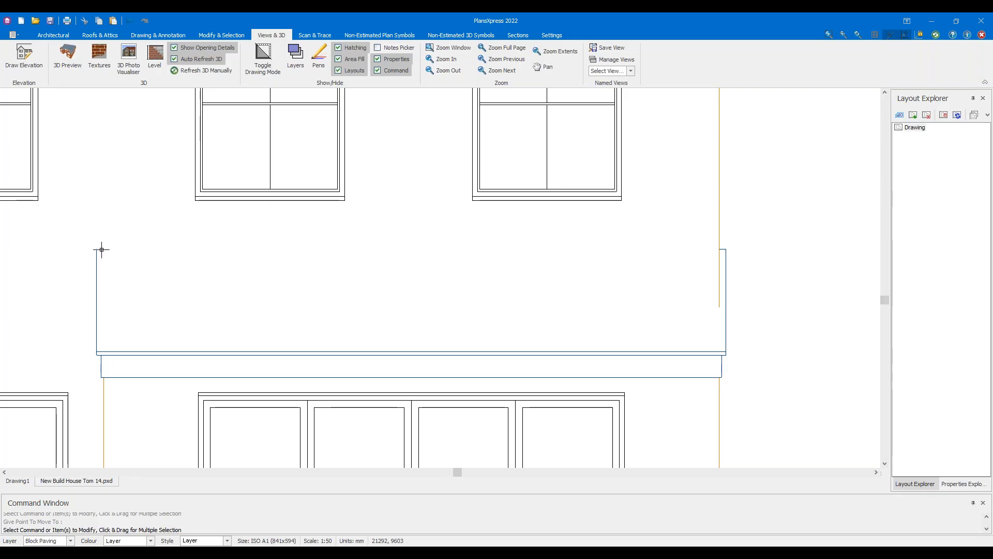
pyautogui.scroll(-3, 102, 250)
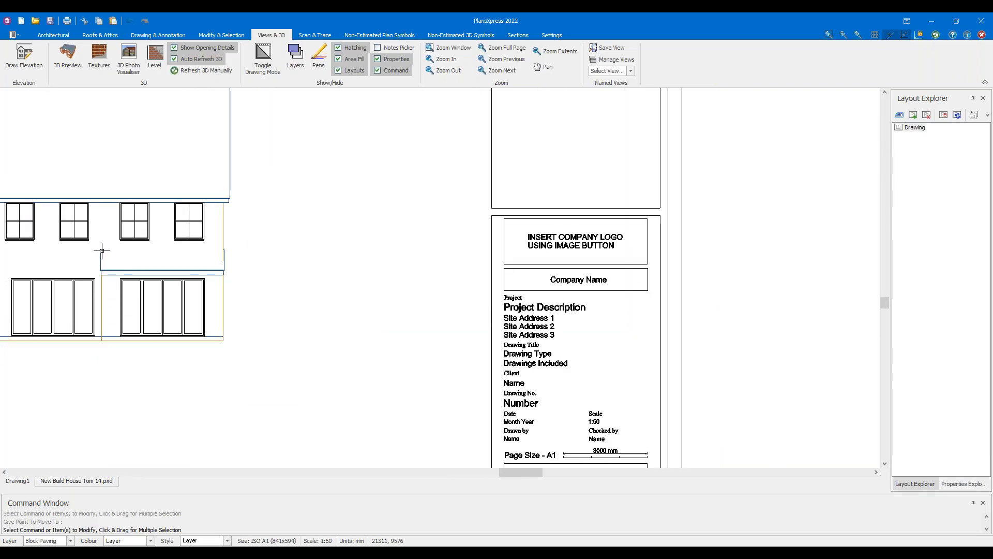
pyautogui.scroll(-4, 101, 250)
pyautogui.moveTo(182, 250)
pyautogui.mouseDown(button='middle')
pyautogui.moveTo(418, 291)
pyautogui.moveTo(452, 330)
pyautogui.moveTo(439, 346)
pyautogui.moveTo(503, 283)
pyautogui.mouseUp(button='middle')
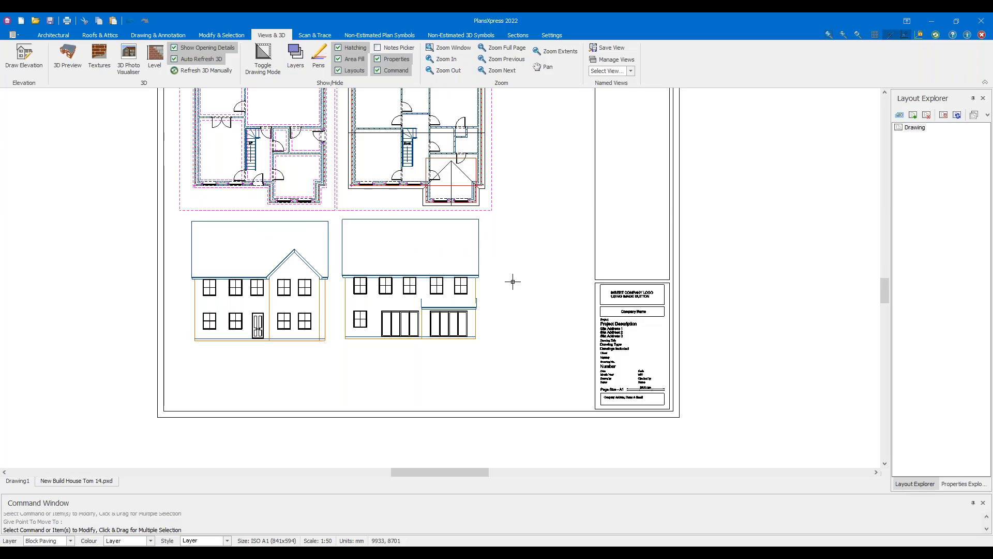
pyautogui.moveTo(512, 222)
pyautogui.mouseDown(button='middle')
pyautogui.moveTo(467, 292)
pyautogui.moveTo(446, 298)
pyautogui.moveTo(436, 248)
pyautogui.mouseUp(button='middle')
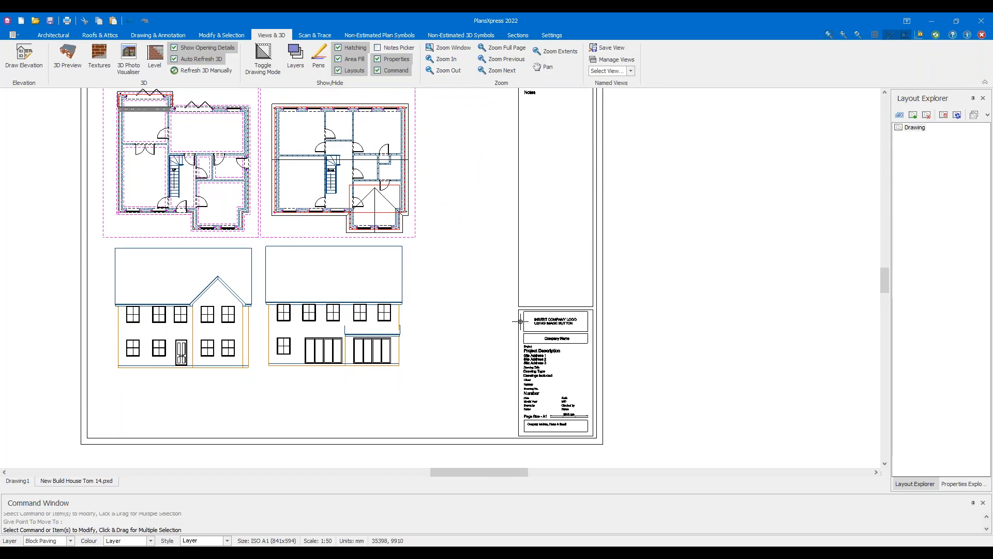
pyautogui.scroll(-1, 501, 264)
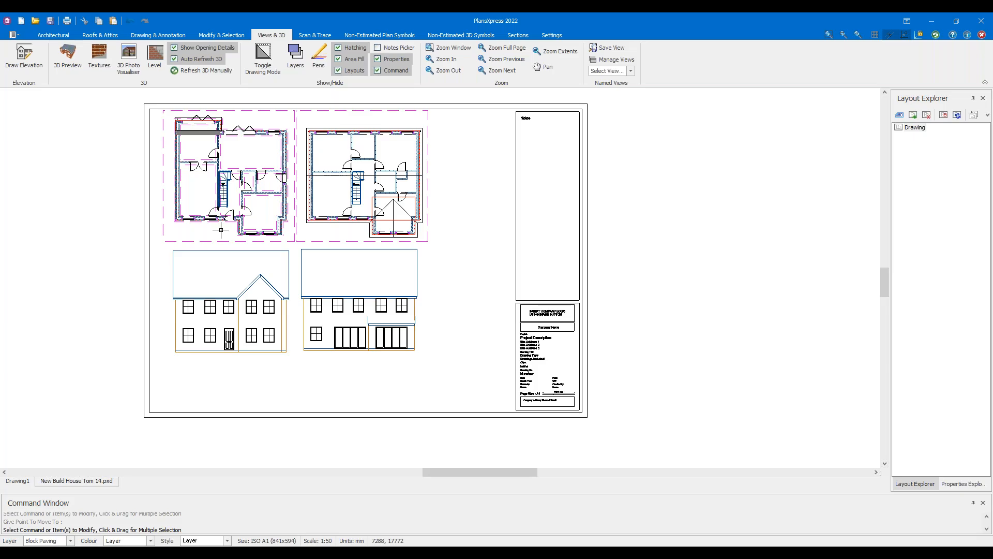
pyautogui.moveTo(166, 258); pyautogui.dragTo(255, 264, button='middle')
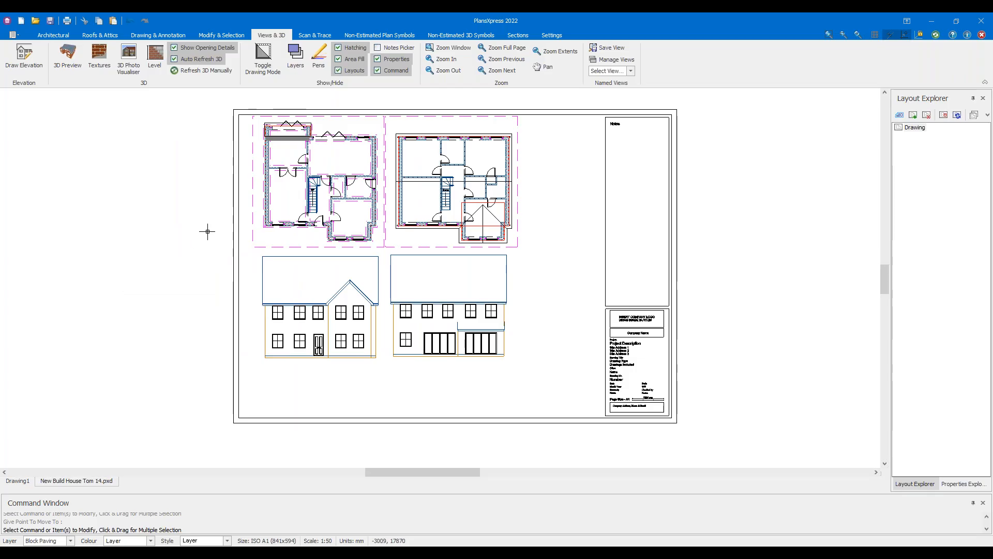
# Start Draw Elevation on the ground-floor plan's left side wall and set the observation point straight out beyond it
pyautogui.scroll(3, 297, 152)
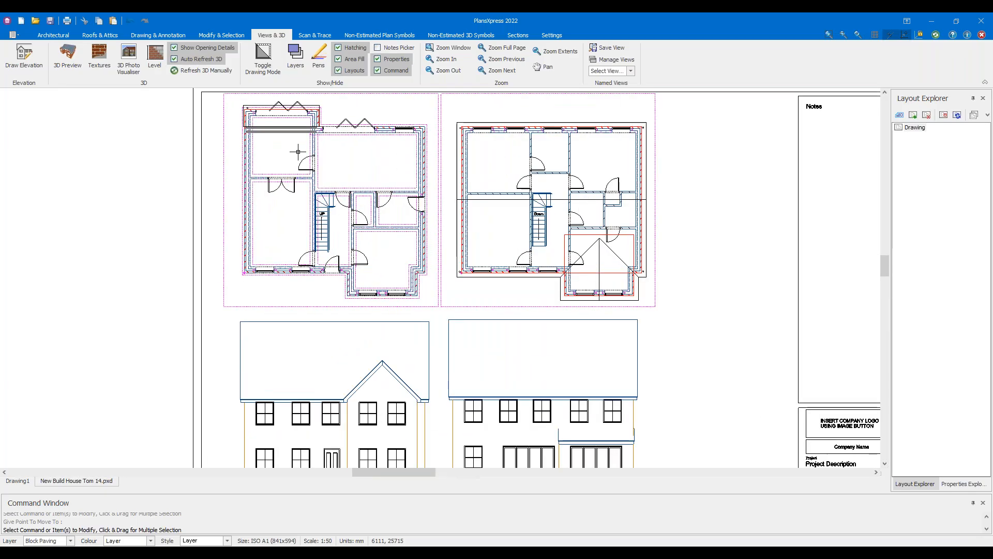
pyautogui.moveTo(346, 142)
pyautogui.mouseDown(button='middle')
pyautogui.moveTo(305, 167)
pyautogui.moveTo(305, 181)
pyautogui.mouseUp(button='middle')
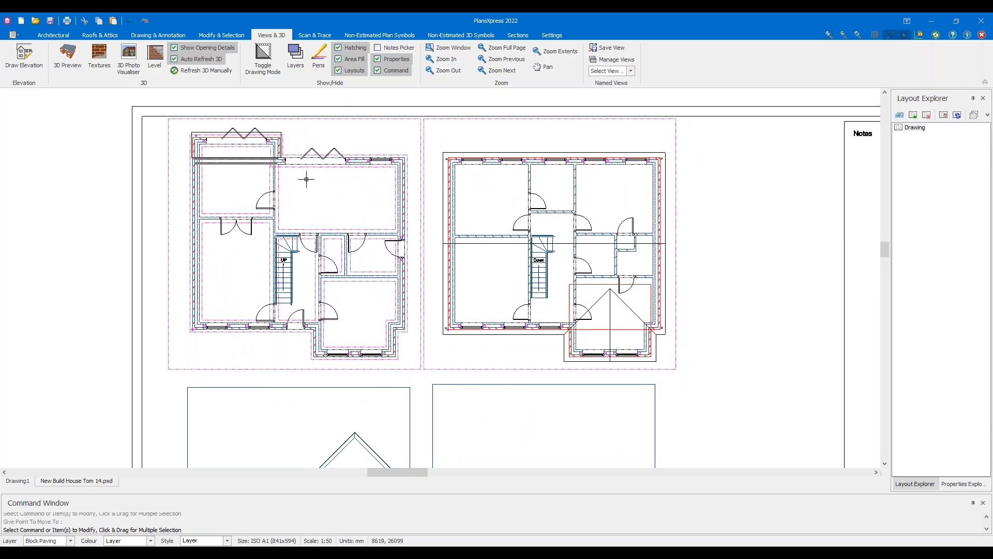
pyautogui.scroll(2, 306, 178)
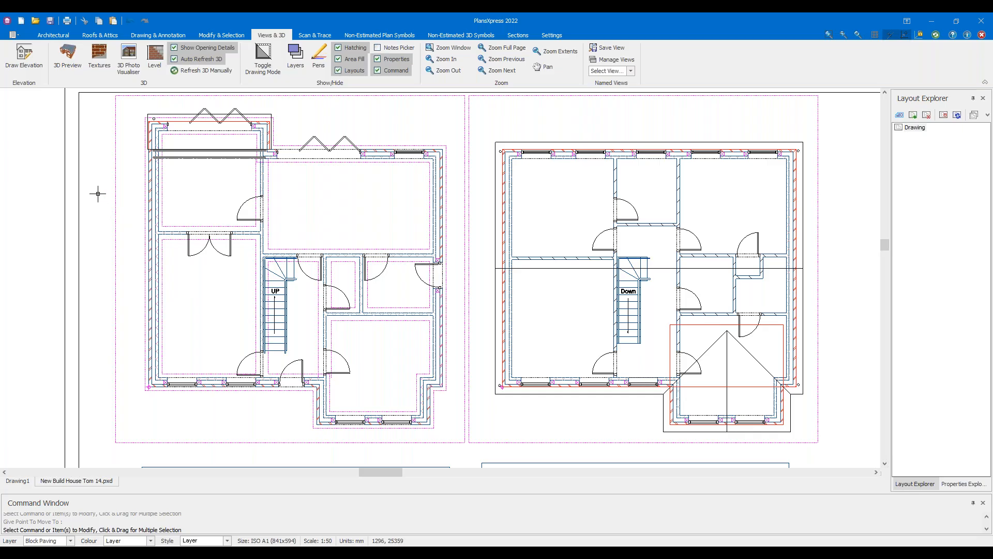
pyautogui.click(24, 54)
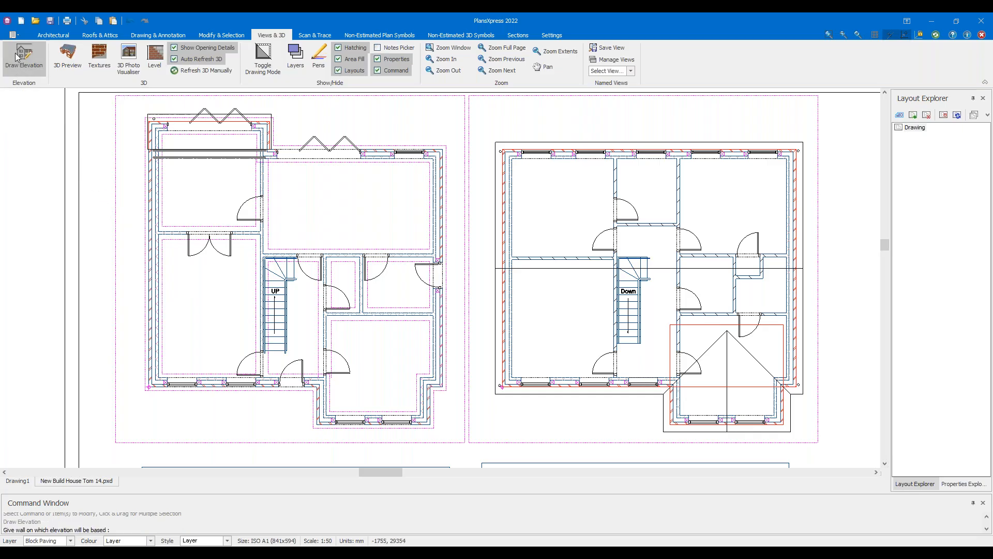
pyautogui.scroll(3, 149, 262)
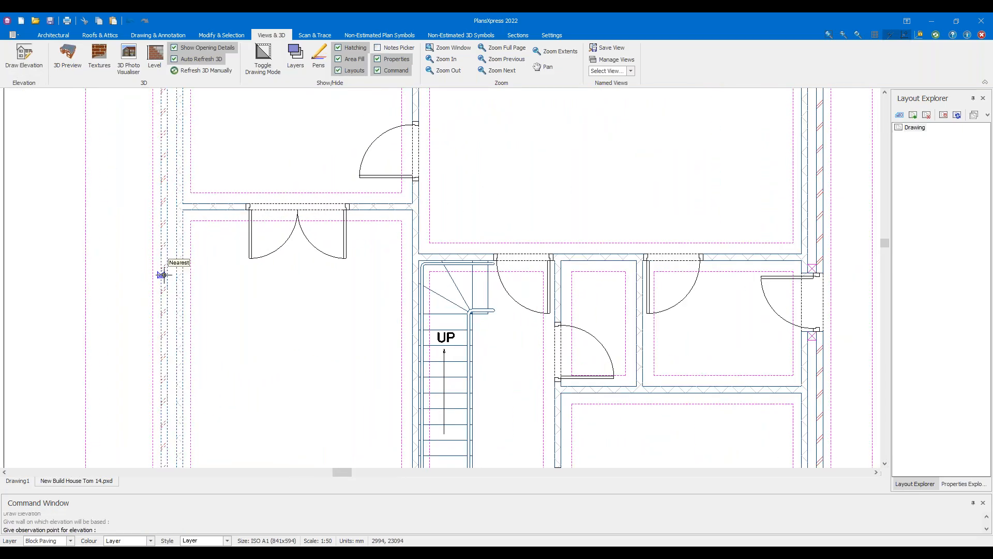
pyautogui.click(162, 275)
pyautogui.scroll(-3, 155, 273)
pyautogui.scroll(3, 137, 269)
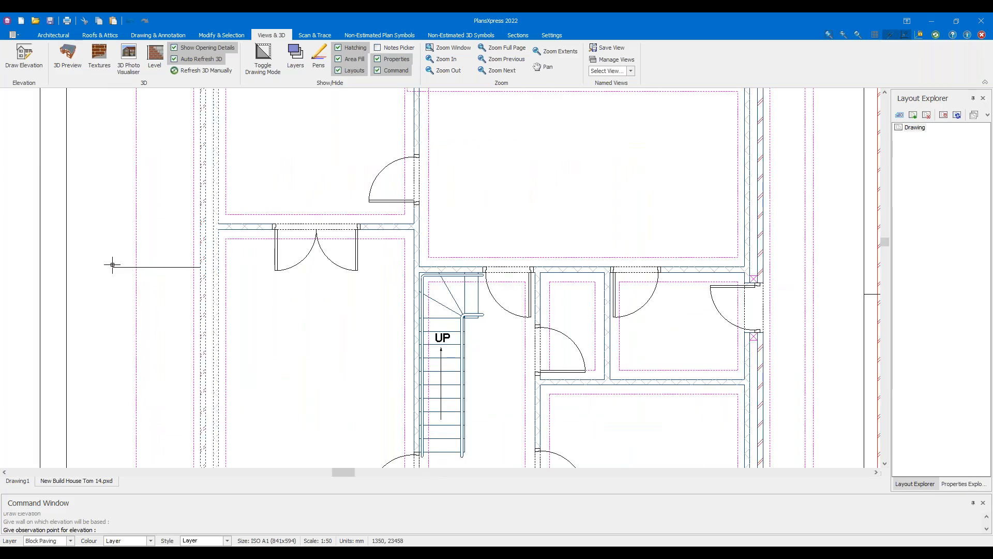
pyautogui.click(113, 264)
# Set the side elevation's depth of view inside the utility room, just past the ridge line of the front gable
pyautogui.scroll(-3, 117, 263)
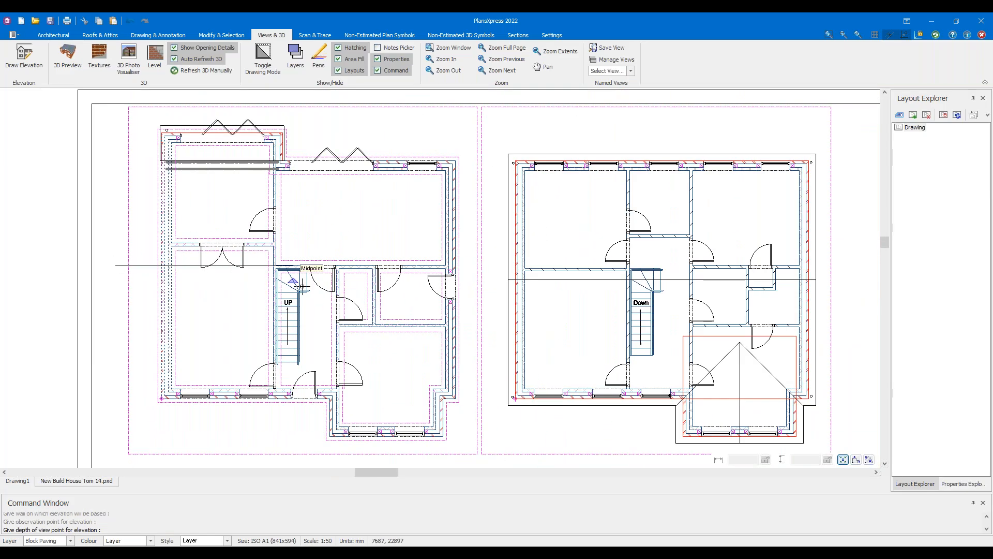
pyautogui.scroll(2, 386, 383)
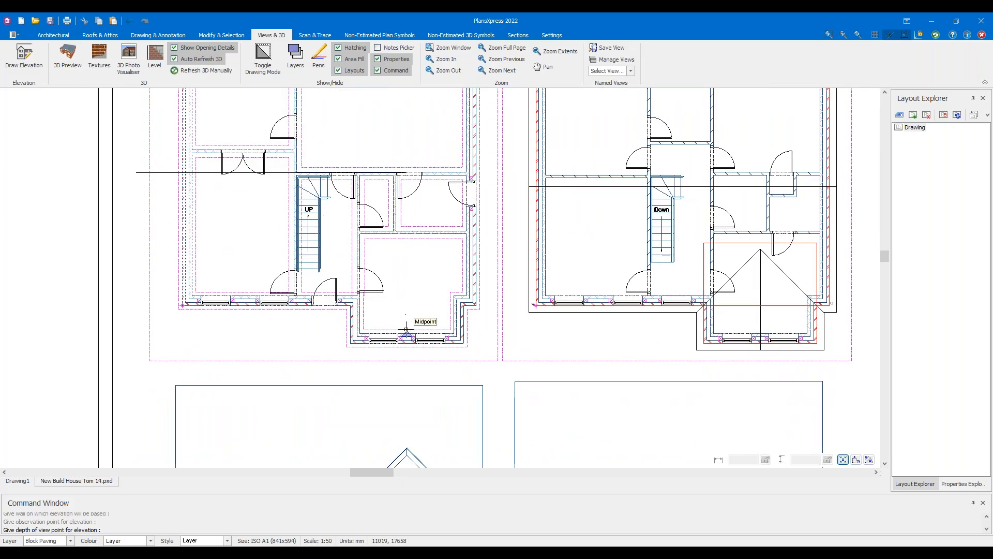
pyautogui.scroll(1, 415, 343)
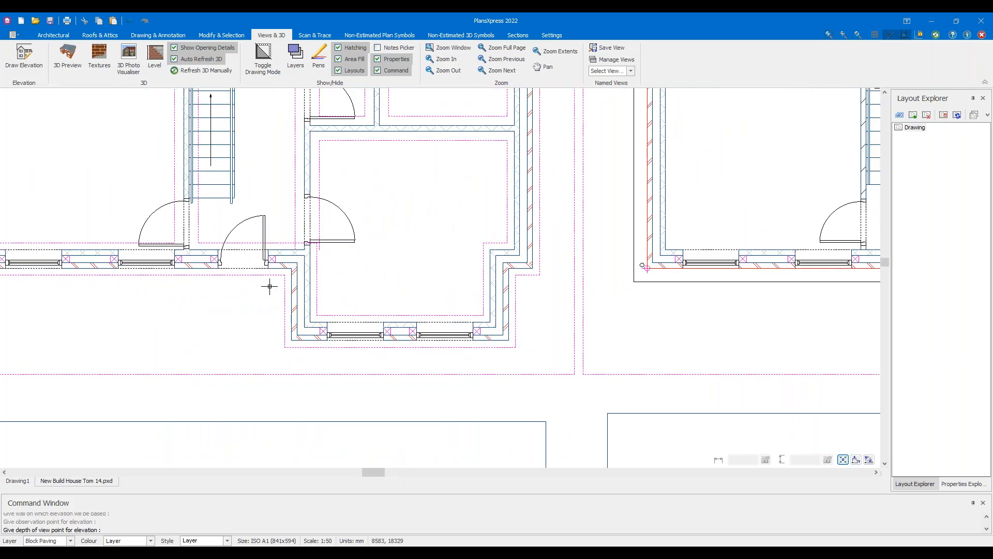
pyautogui.scroll(-3, 424, 260)
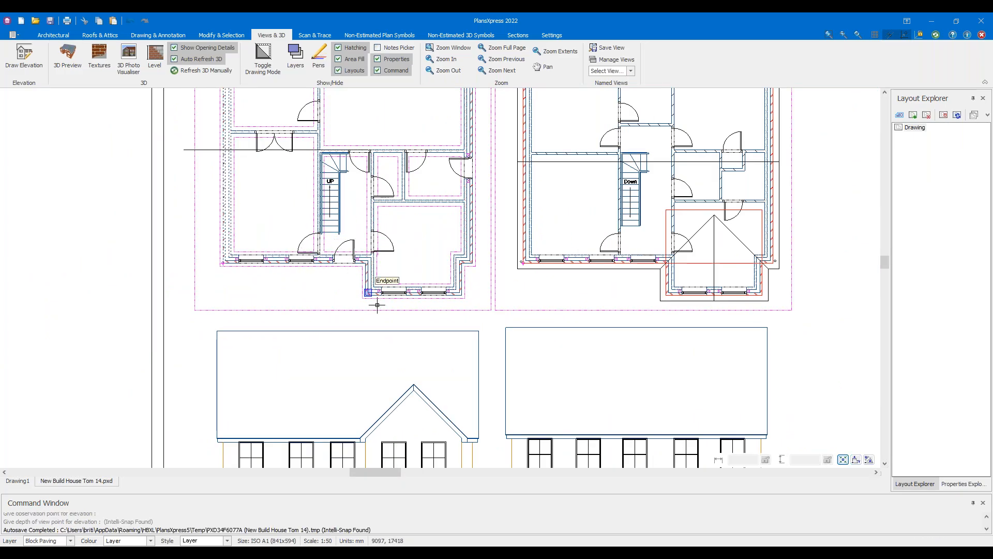
pyautogui.scroll(3, 411, 187)
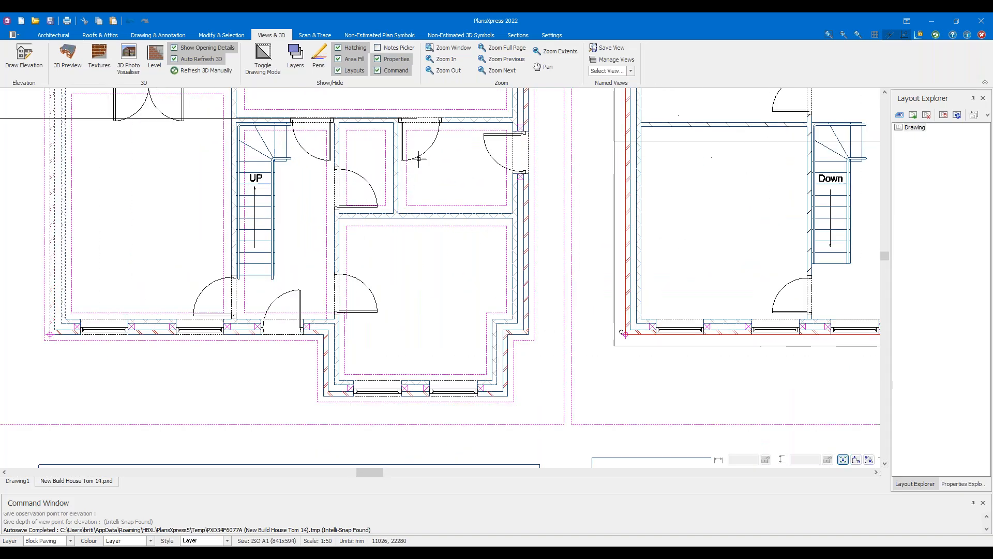
pyautogui.click(445, 158)
# Set the side elevation's left and right extents beyond the rear and front walls of the house
pyautogui.scroll(-5, 443, 157)
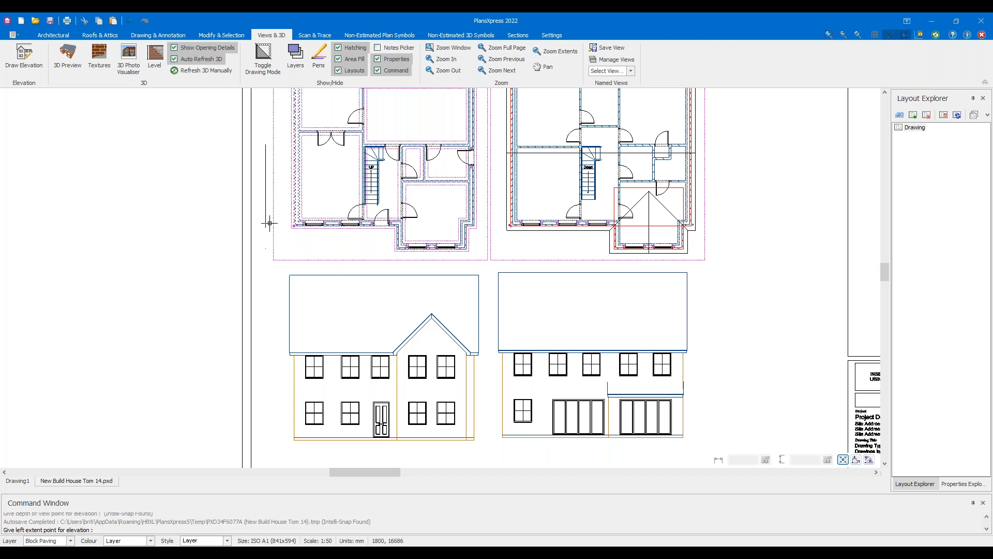
pyautogui.moveTo(274, 231); pyautogui.dragTo(277, 278, button='middle')
pyautogui.click(257, 93)
pyautogui.click(274, 312)
# Place the side elevation outside the sheet border beside the ground-floor plan, referenced from the left side wall, and create it for all levels
pyautogui.click(299, 111)
pyautogui.scroll(-3, 83, 258)
pyautogui.click(75, 267)
pyautogui.click(474, 298)
pyautogui.scroll(4, 141, 226)
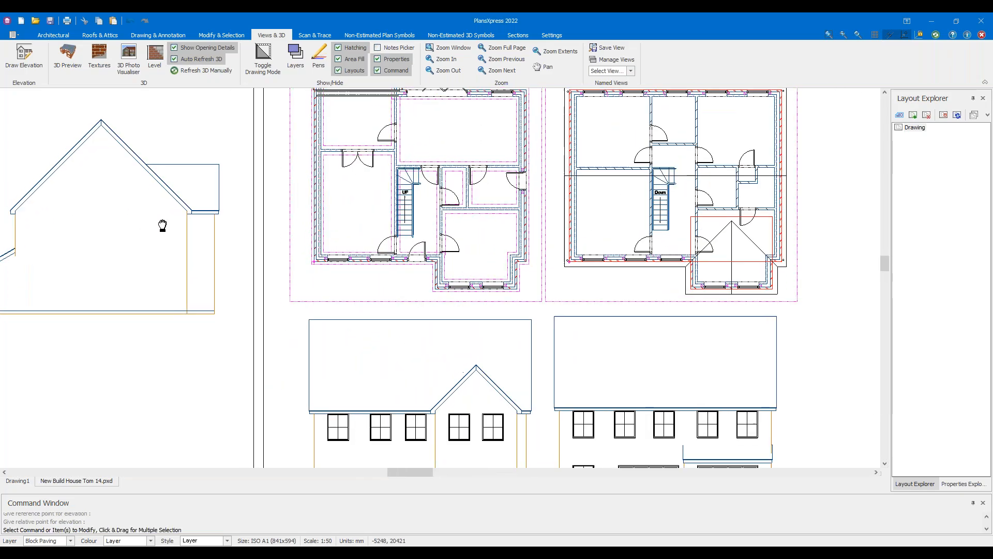
pyautogui.moveTo(162, 225); pyautogui.dragTo(257, 219, button='middle')
pyautogui.scroll(-2, 255, 195)
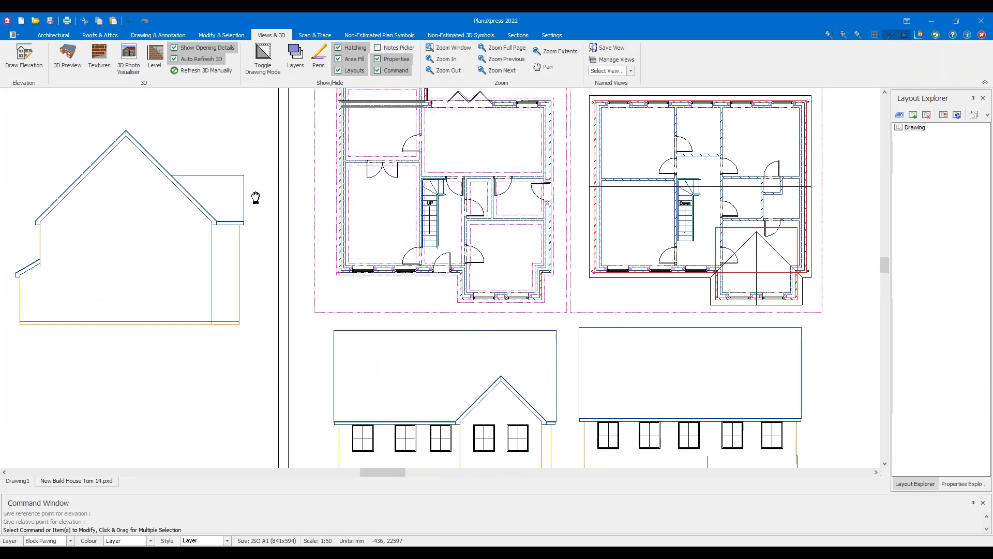
# Start another Draw Elevation on the same left side wall and set its observation point just outside the house
pyautogui.click(24, 57)
pyautogui.scroll(3, 338, 169)
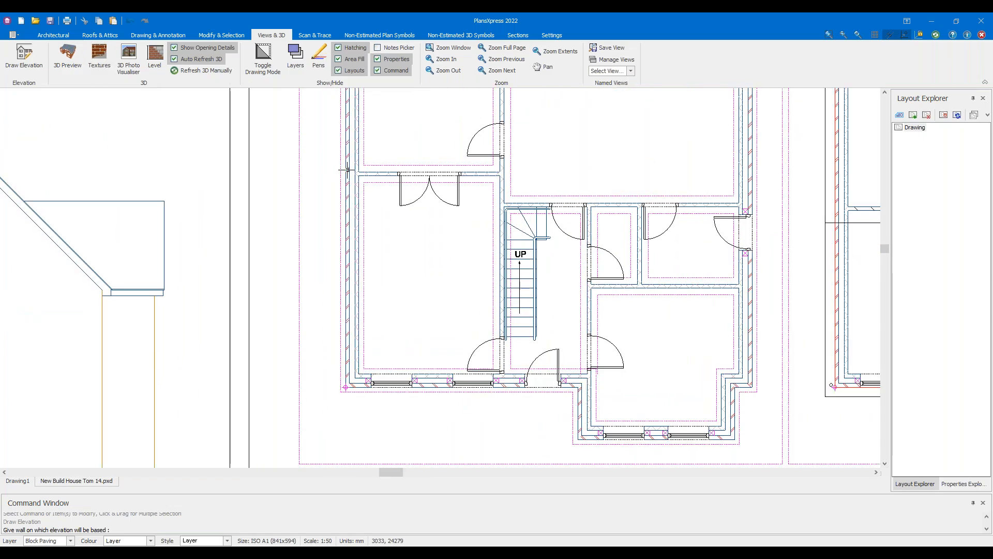
pyautogui.click(346, 169)
pyautogui.scroll(-3, 346, 168)
pyautogui.click(320, 173)
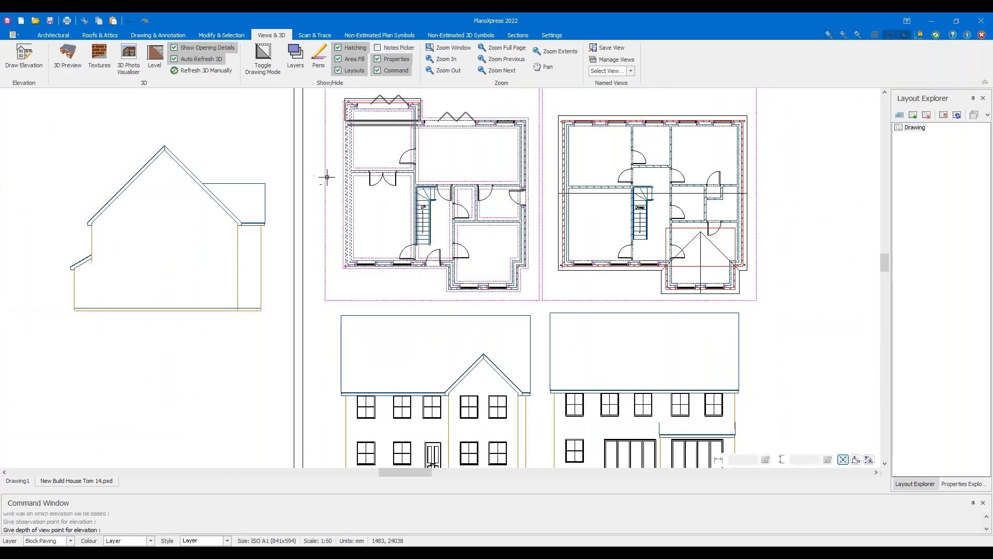
# Set the new elevation's depth of view at the hall and its left and right extents at the ground-floor layout corners
pyautogui.click(426, 184)
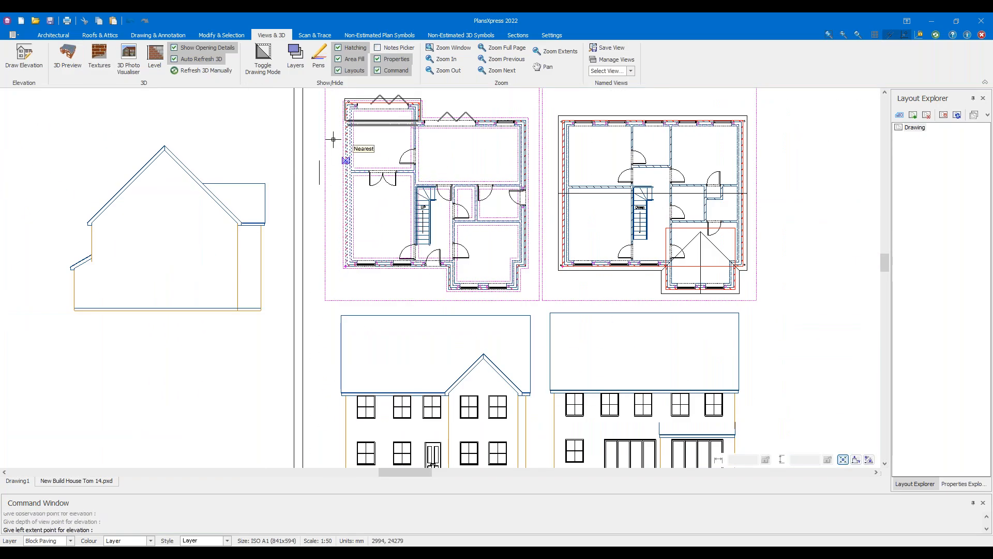
pyautogui.click(321, 92)
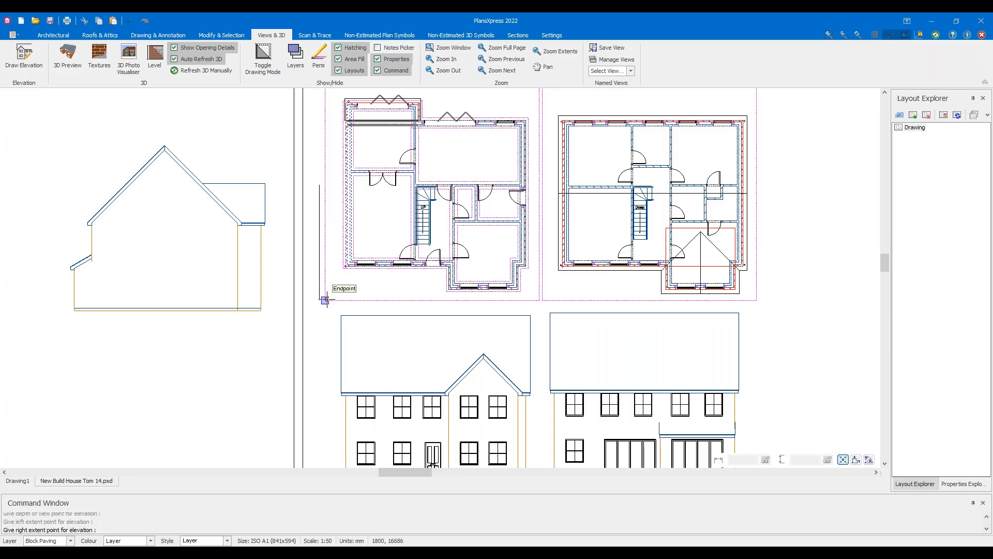
pyautogui.click(324, 300)
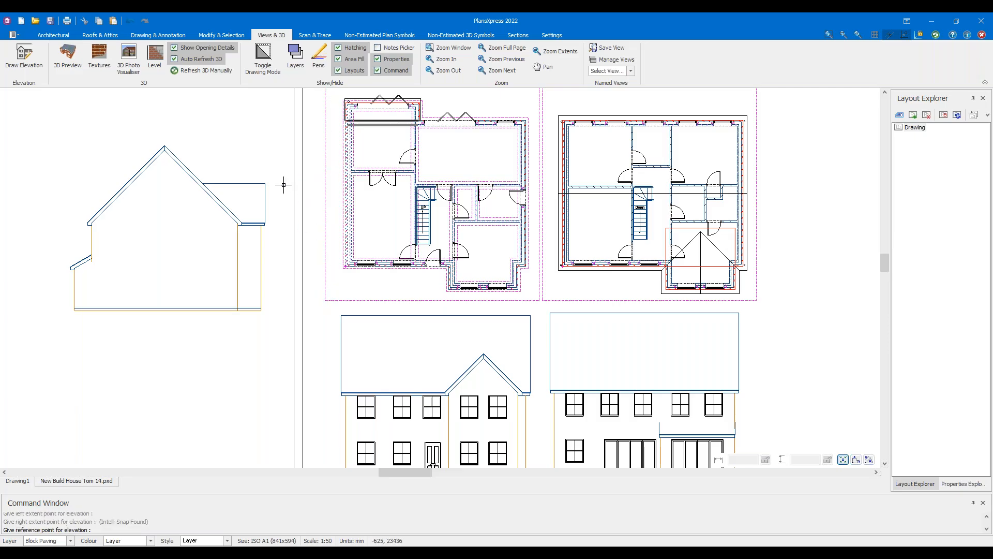
# Create the elevation for all levels below the first side elevation, referenced from the house's rear left corner, and delete it again
pyautogui.click(352, 107)
pyautogui.moveTo(114, 394); pyautogui.dragTo(119, 322, button='middle')
pyautogui.click(92, 400)
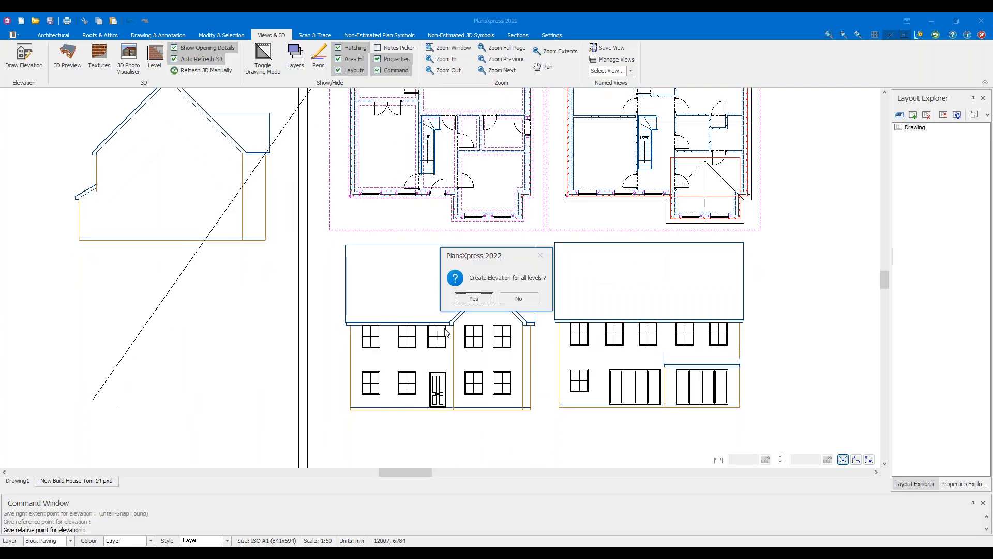
pyautogui.click(474, 299)
pyautogui.click(216, 350)
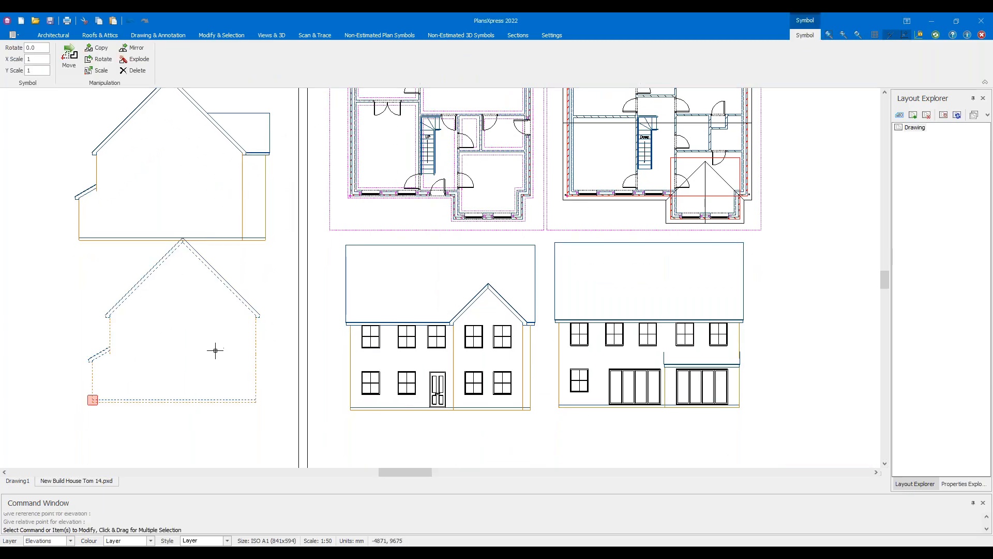
pyautogui.press('Delete')
# Start another elevation on the left side wall, with its observation point on the layout boundary and its depth of view through the house
pyautogui.scroll(2, 279, 212)
pyautogui.click(24, 57)
pyautogui.scroll(2, 318, 189)
pyautogui.click(294, 283)
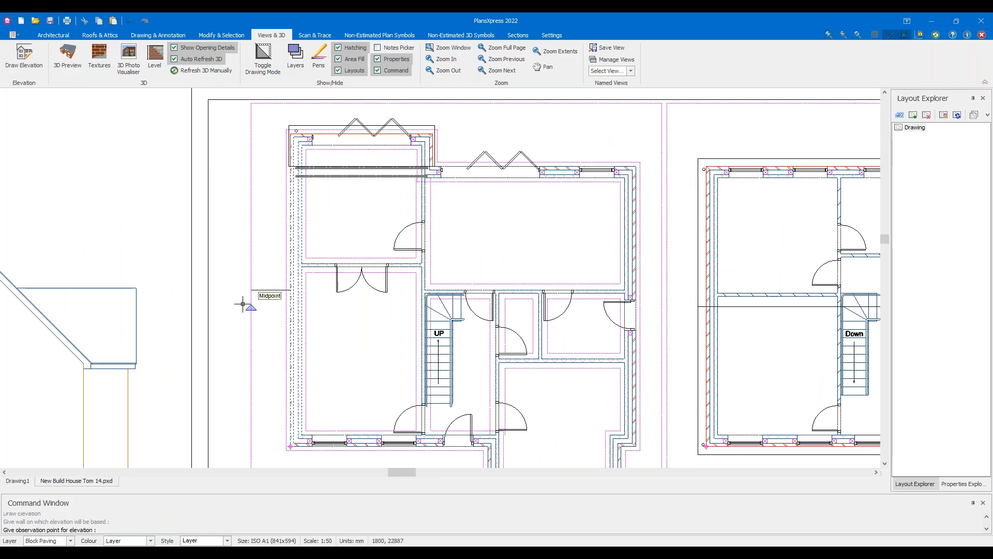
pyautogui.click(243, 304)
pyautogui.scroll(-3, 396, 312)
pyautogui.click(479, 306)
# Set the left extent beyond the rear wall and the right extent just past the main front wall, short of the projecting front gable
pyautogui.scroll(2, 349, 263)
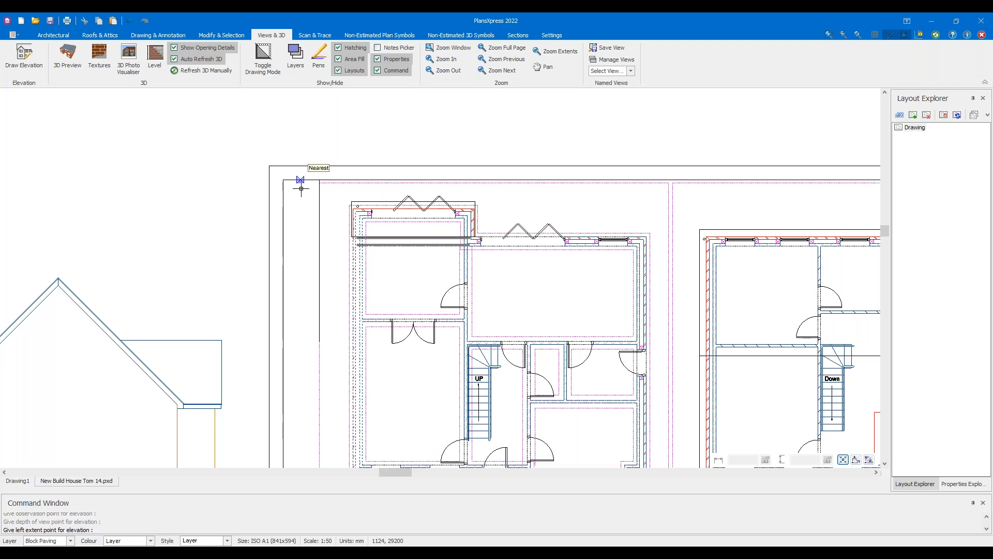
pyautogui.scroll(2, 318, 192)
pyautogui.click(319, 194)
pyautogui.scroll(-4, 321, 218)
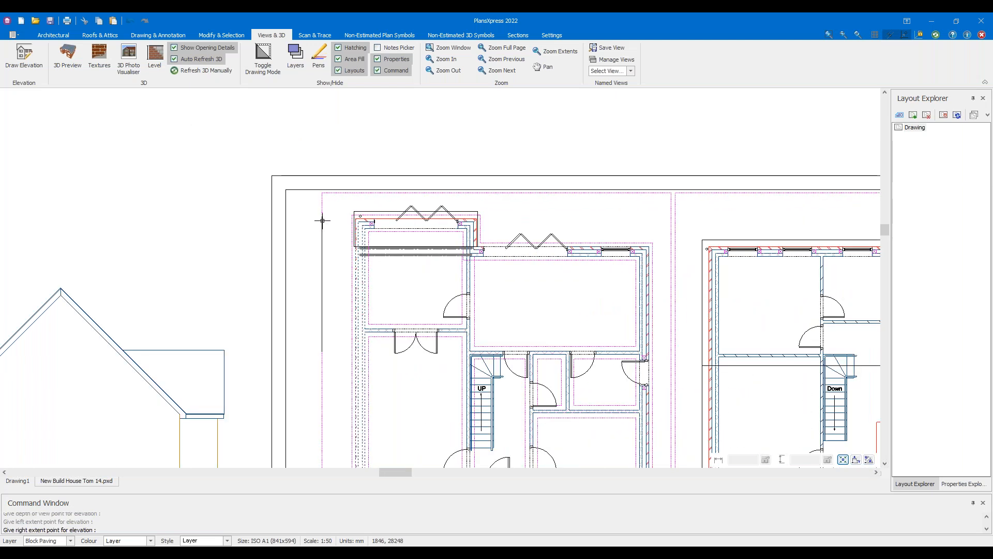
pyautogui.scroll(3, 328, 271)
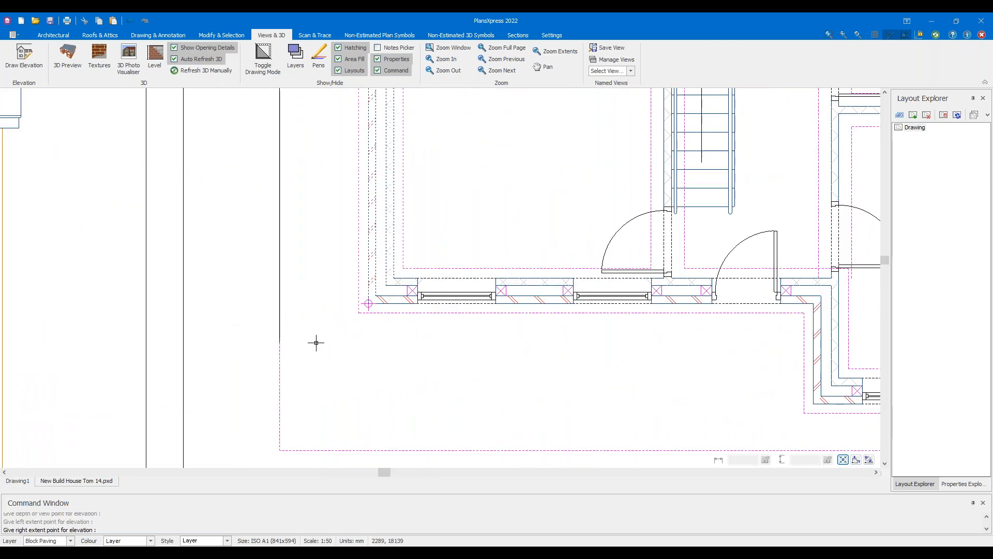
pyautogui.click(316, 343)
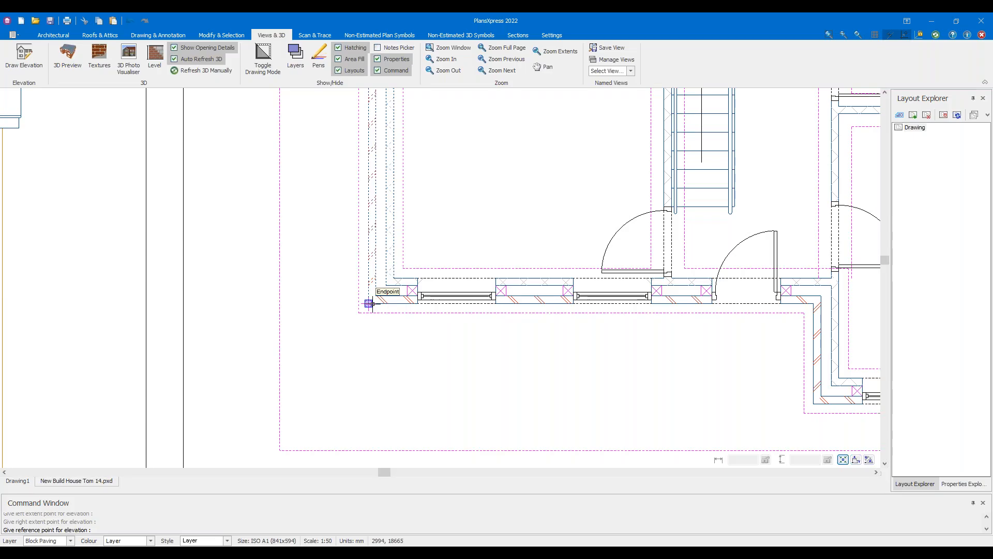
# Reference the elevation from the house's front left corner and create it for all levels below the first side elevation
pyautogui.click(369, 304)
pyautogui.scroll(-1, 368, 304)
pyautogui.scroll(-3, 368, 304)
pyautogui.scroll(-2, 331, 310)
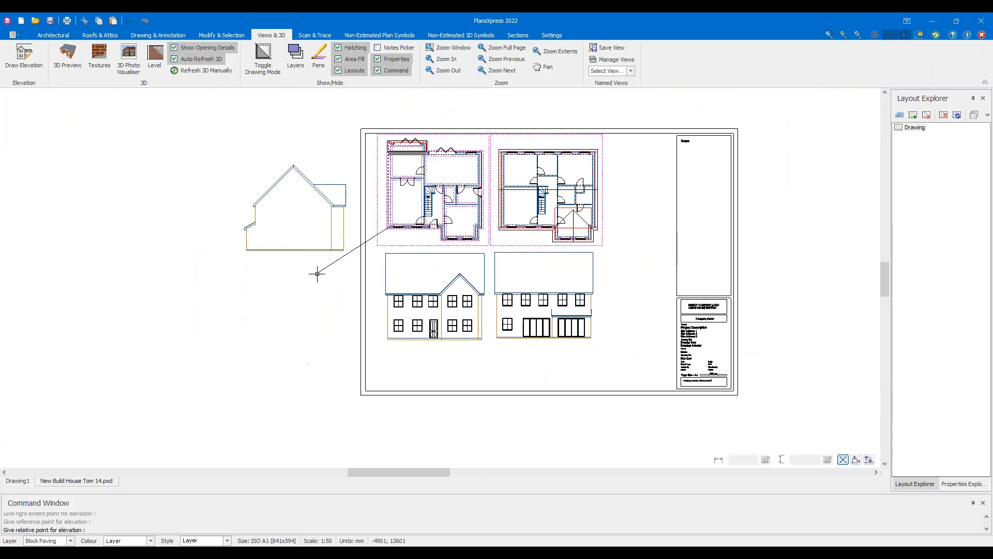
pyautogui.click(299, 346)
pyautogui.click(474, 299)
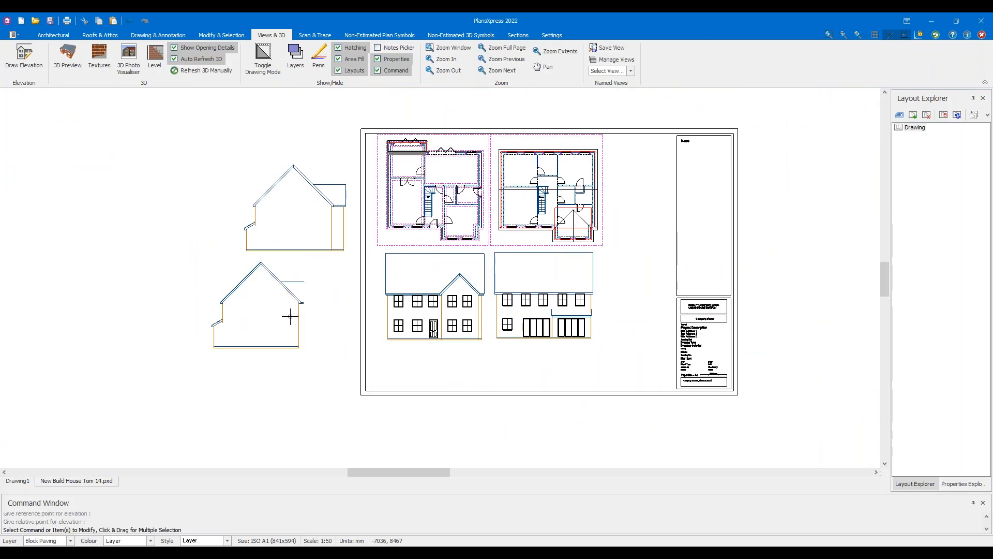
# Examine how the right extent affects the front gable in the lower side elevation, and delete that elevation
pyautogui.scroll(3, 314, 297)
pyautogui.scroll(4, 314, 298)
pyautogui.scroll(-3, 292, 217)
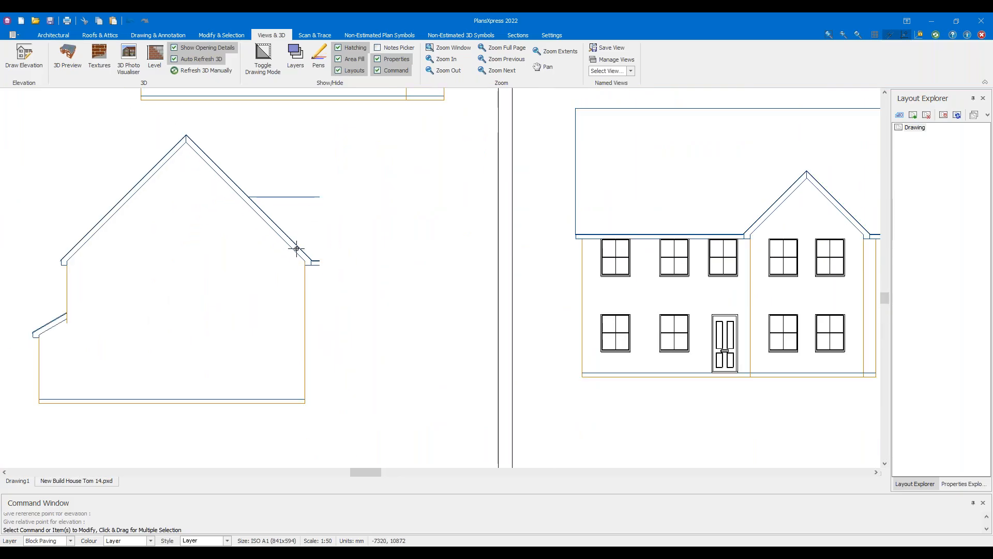
pyautogui.moveTo(330, 119); pyautogui.dragTo(304, 117)
pyautogui.scroll(-5, 237, 232)
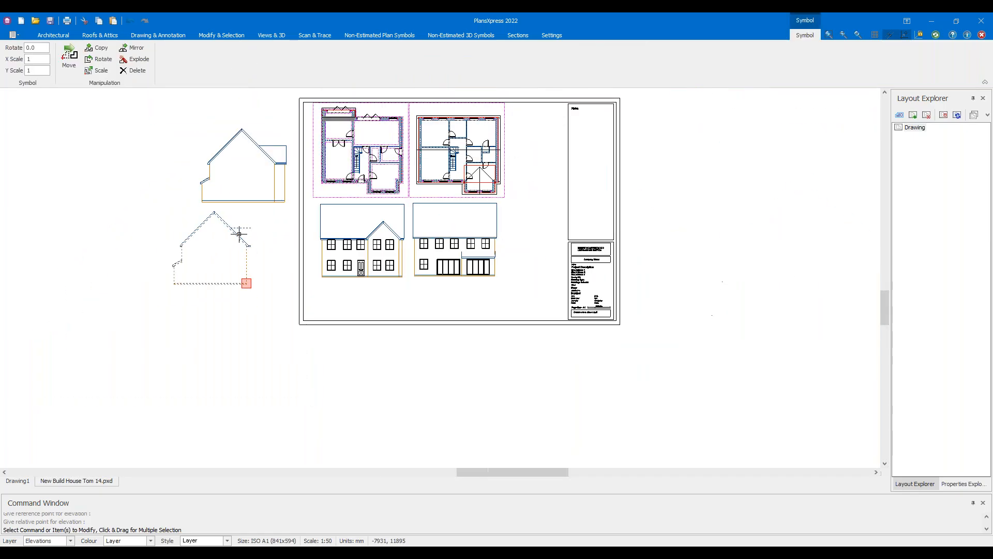
pyautogui.click(218, 248)
# Start a Draw Elevation based on the right side wall of the ground-floor plan
pyautogui.scroll(5, 370, 149)
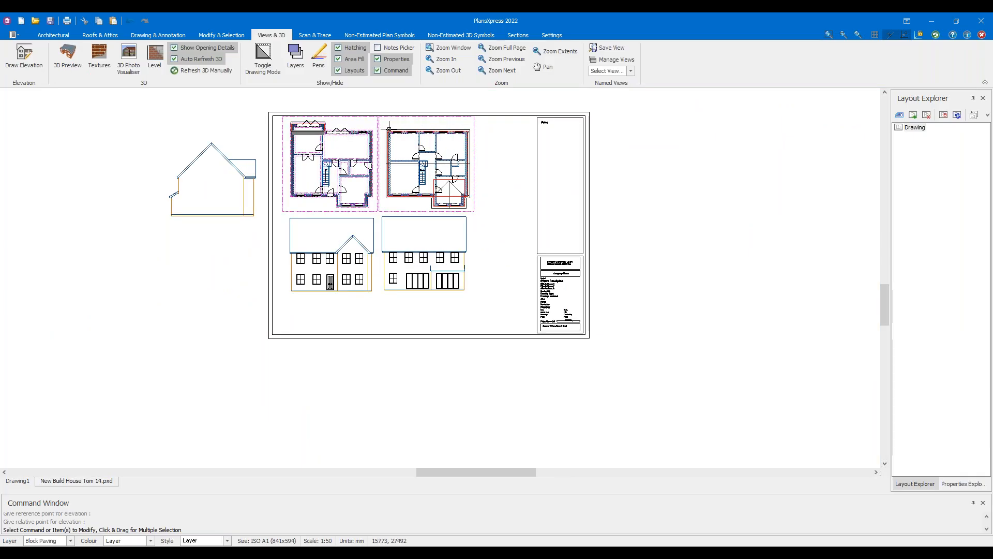
pyautogui.scroll(2, 402, 142)
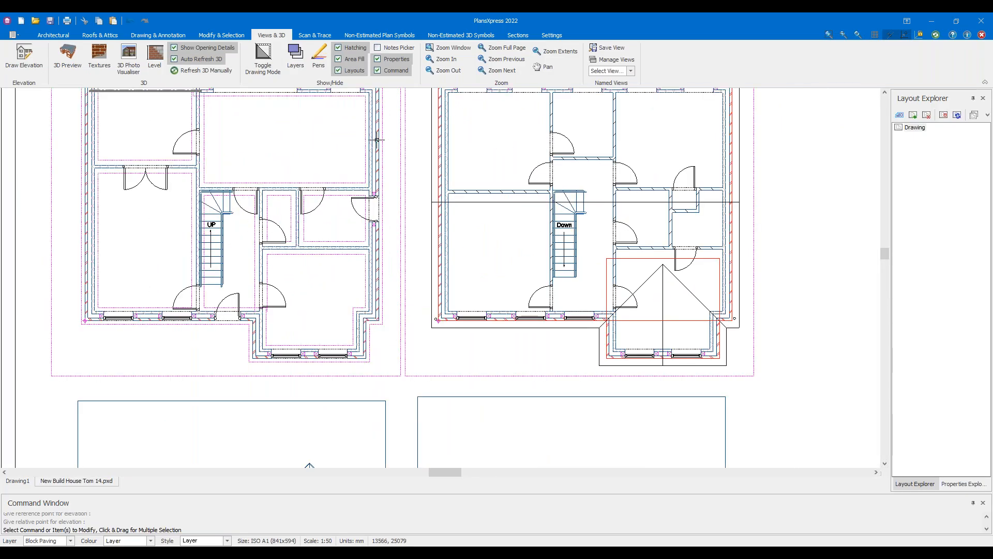
pyautogui.click(32, 64)
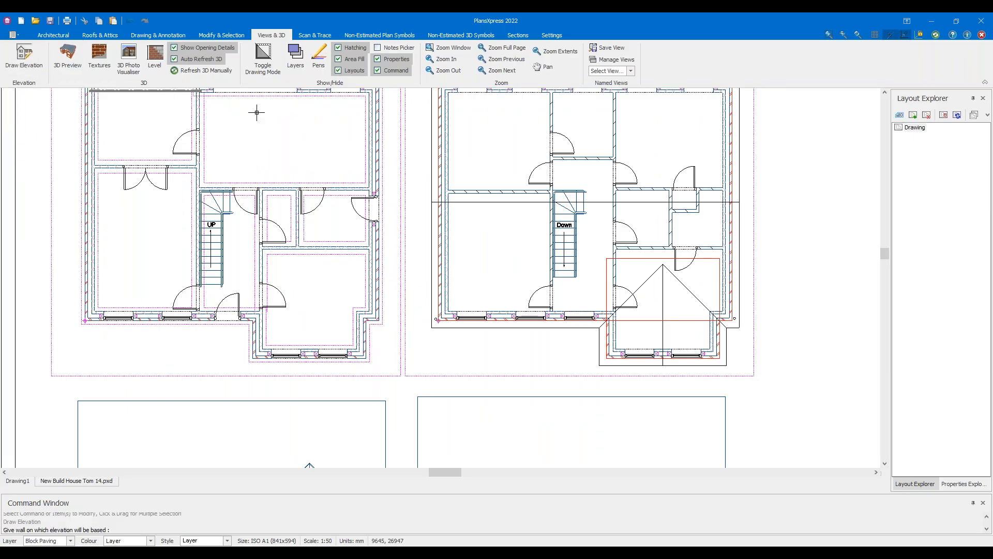
pyautogui.scroll(5, 373, 148)
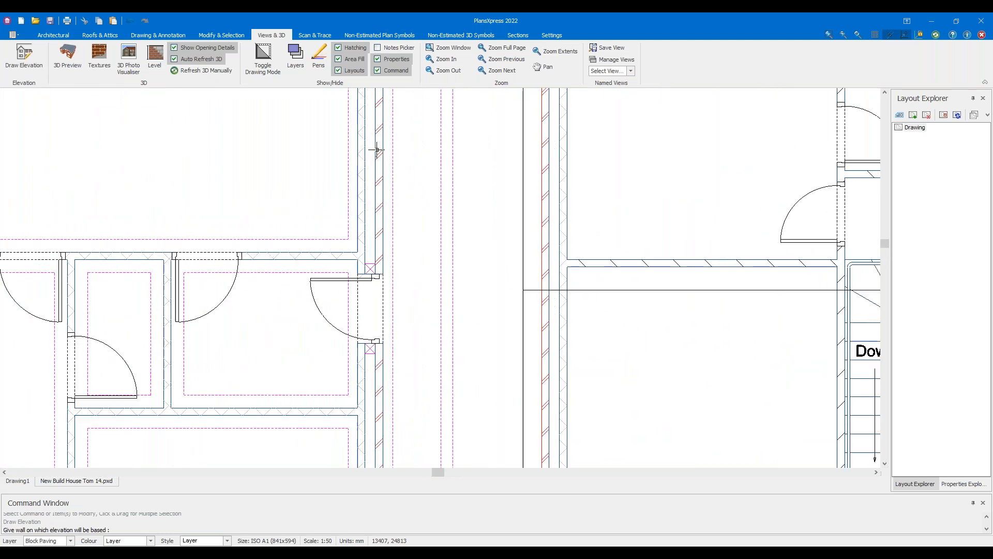
pyautogui.click(383, 182)
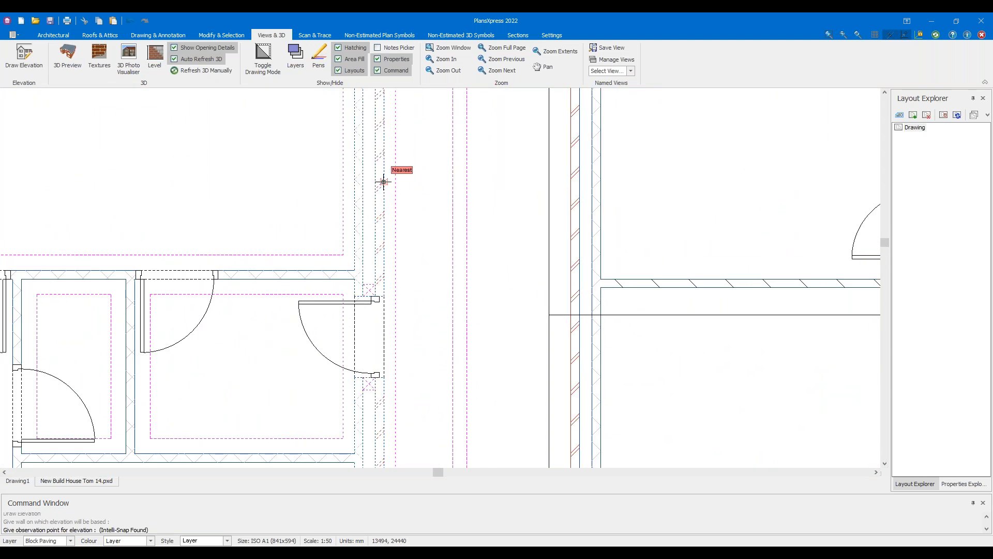
# Set the elevation's observation point outside the right side wall, on the ground-floor layout boundary
pyautogui.scroll(-3, 388, 243)
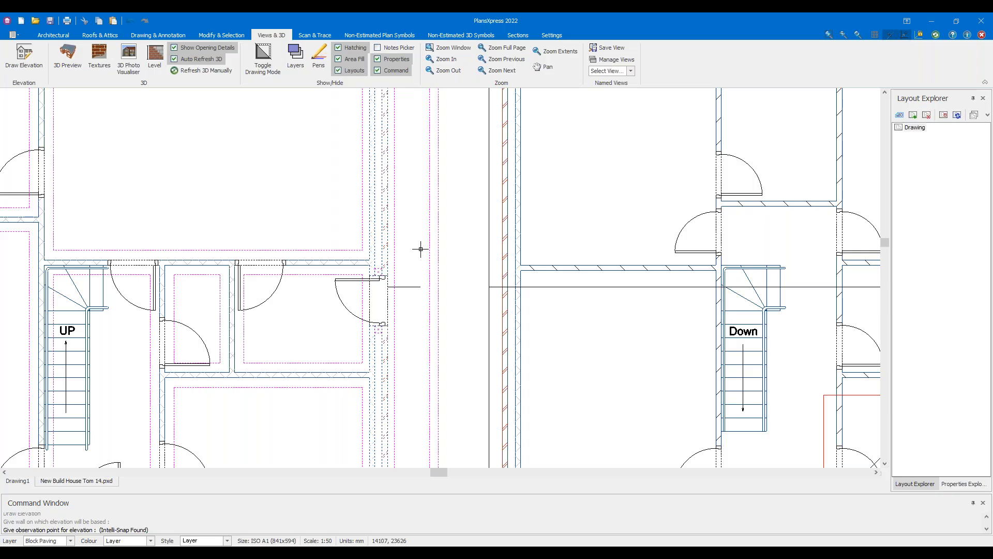
pyautogui.scroll(-3, 735, 282)
pyautogui.moveTo(696, 291); pyautogui.dragTo(467, 276, button='middle')
pyautogui.scroll(3, 319, 253)
pyautogui.scroll(2, 325, 259)
pyautogui.moveTo(279, 268); pyautogui.dragTo(526, 234, button='middle')
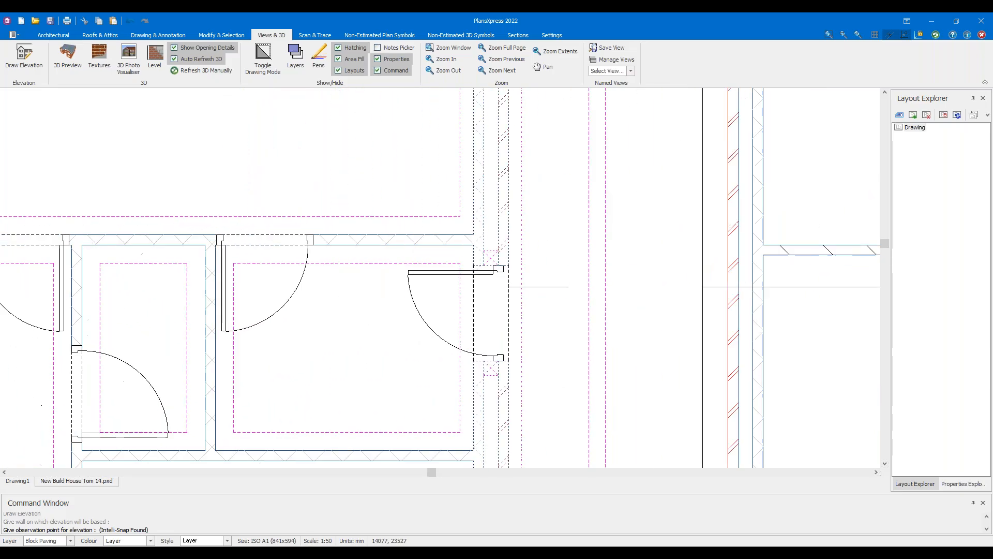
pyautogui.click(591, 263)
# Set the right side elevation's depth of view just inside the right wall of the rear extension
pyautogui.scroll(-5, 592, 262)
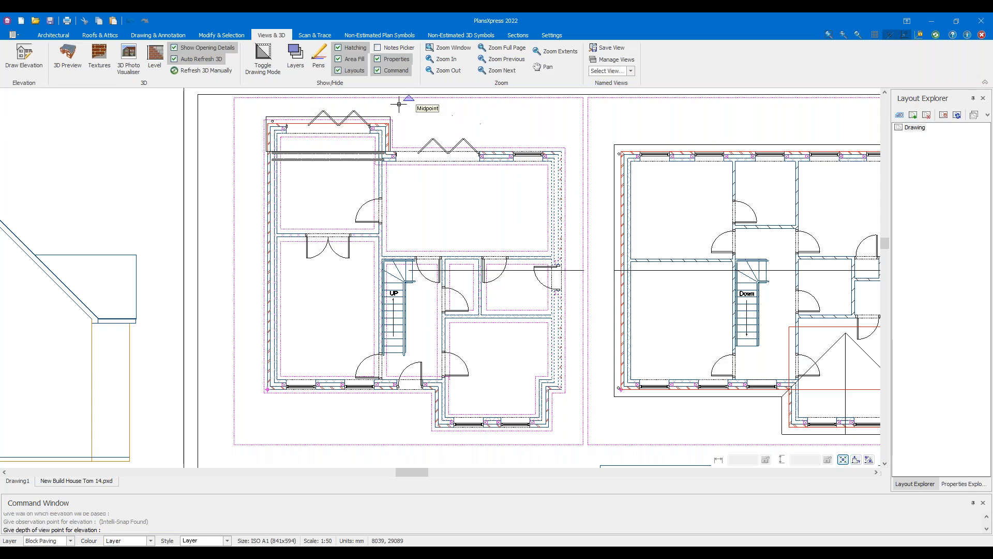
pyautogui.click(354, 105)
pyautogui.scroll(3, 355, 106)
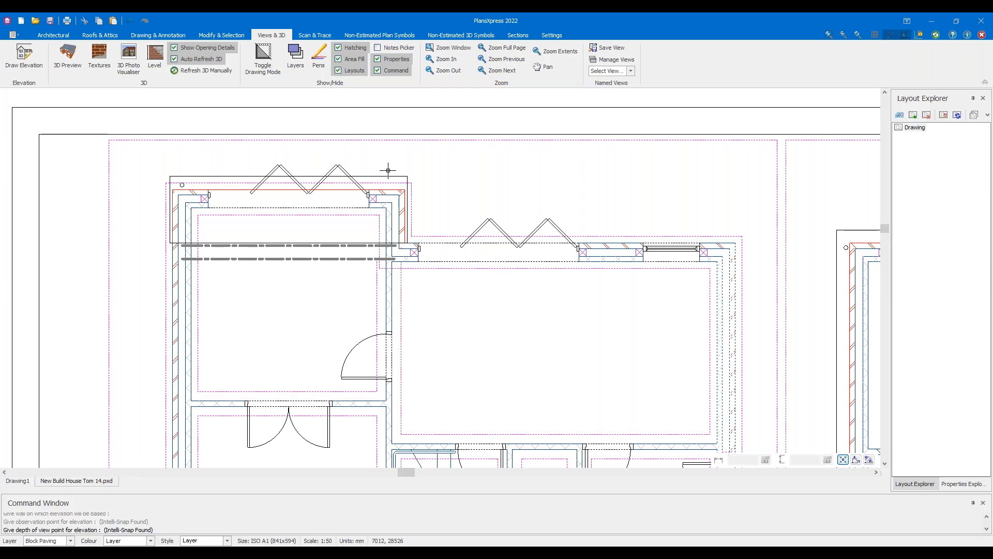
pyautogui.click(379, 167)
# Set the right side elevation's left extent beyond the front wall and its right extent beyond the rear, at the layout corners
pyautogui.scroll(-4, 378, 167)
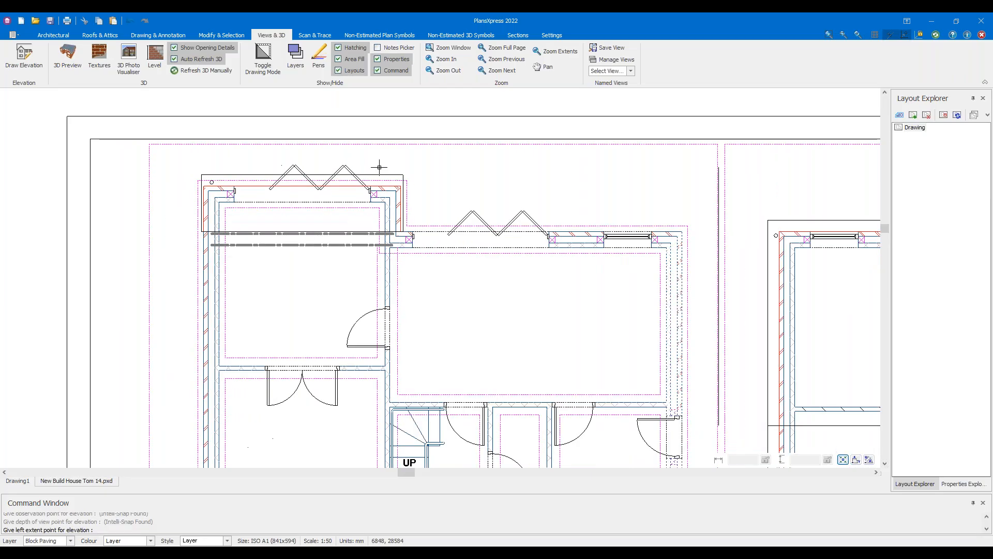
pyautogui.click(556, 449)
pyautogui.click(556, 154)
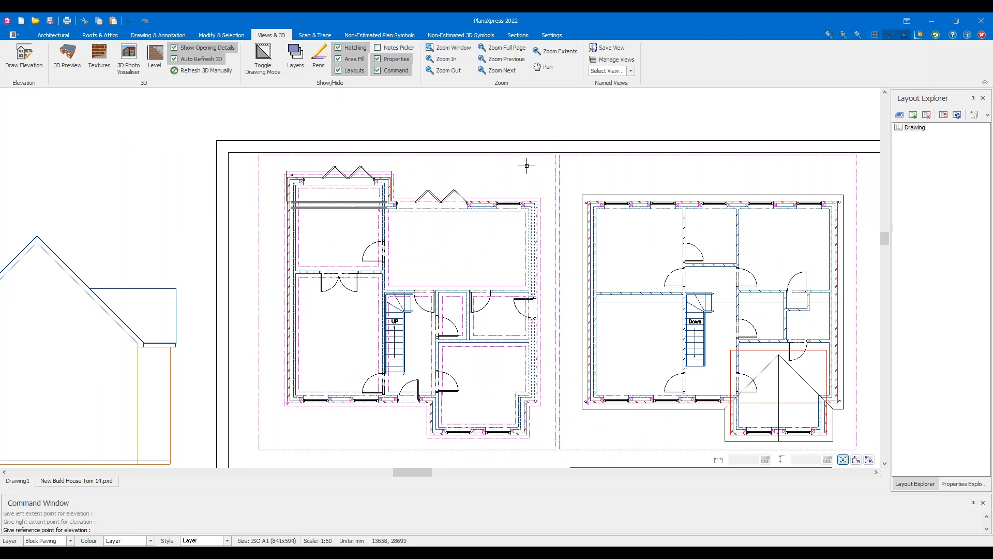
# Reference the elevation from the front of the right side wall and create it for all levels below the left side elevation
pyautogui.scroll(-3, 380, 167)
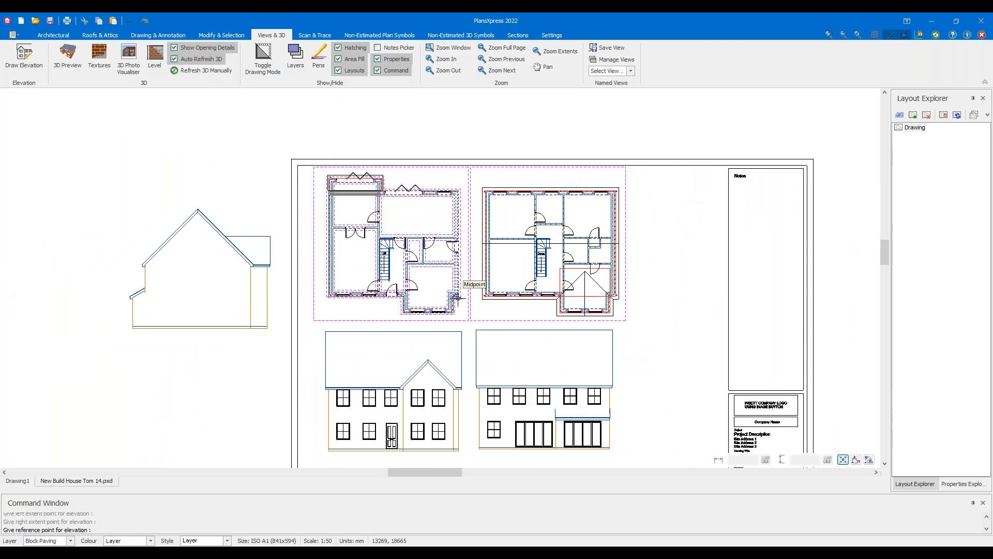
pyautogui.click(457, 297)
pyautogui.moveTo(157, 356); pyautogui.dragTo(244, 242, button='middle')
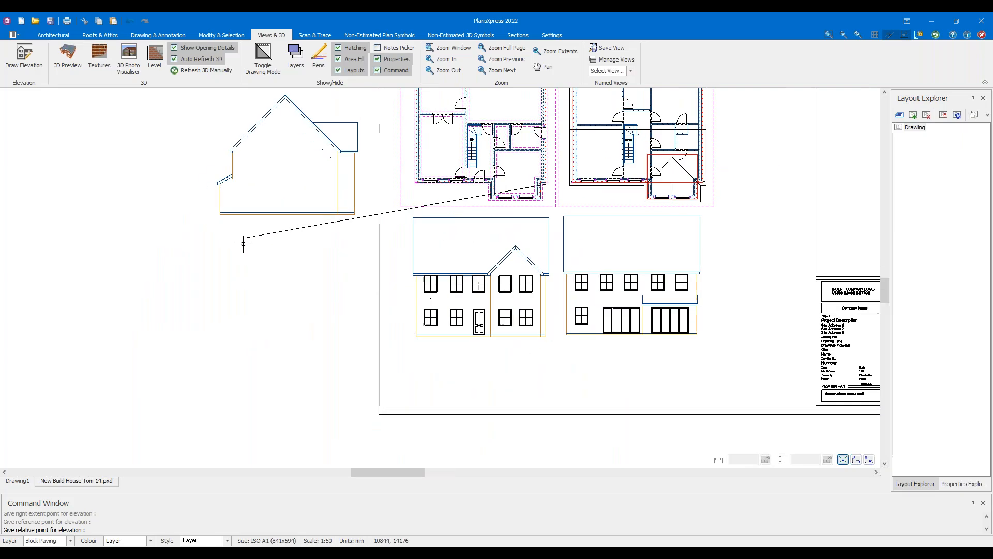
pyautogui.click(233, 375)
pyautogui.click(474, 298)
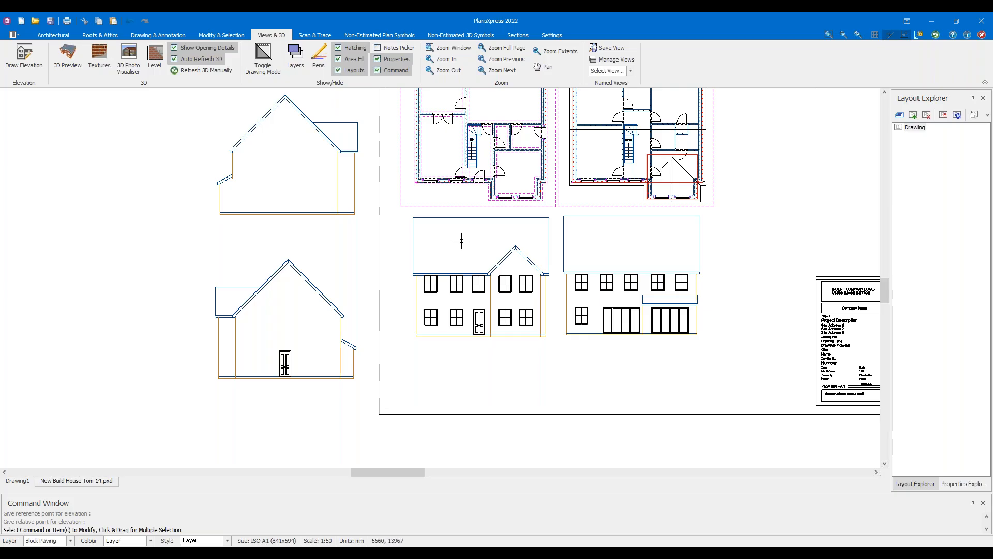
# Examine the sheet with all four elevations, looking closely at the rear elevation and the right side elevation
pyautogui.scroll(-3, 506, 213)
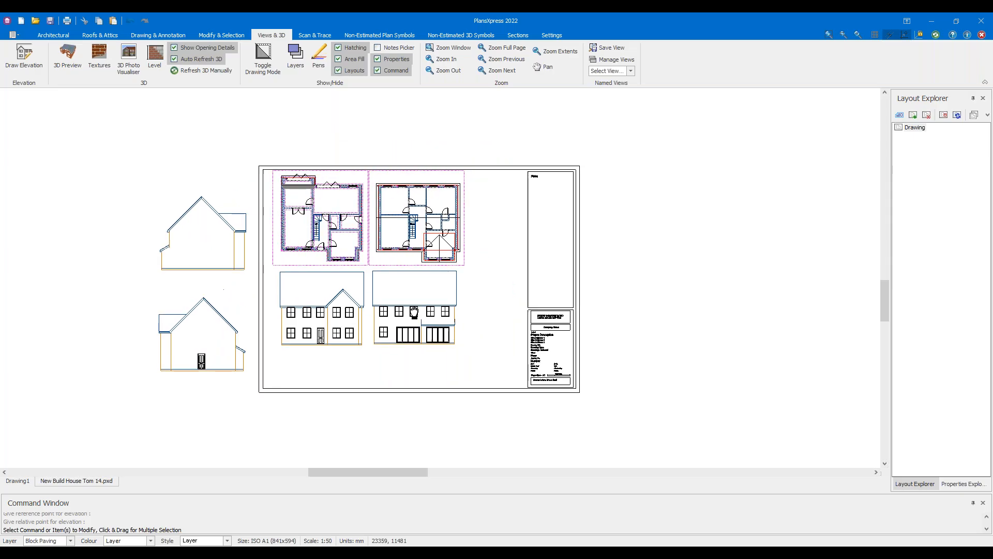
pyautogui.moveTo(414, 311); pyautogui.dragTo(398, 318, button='middle')
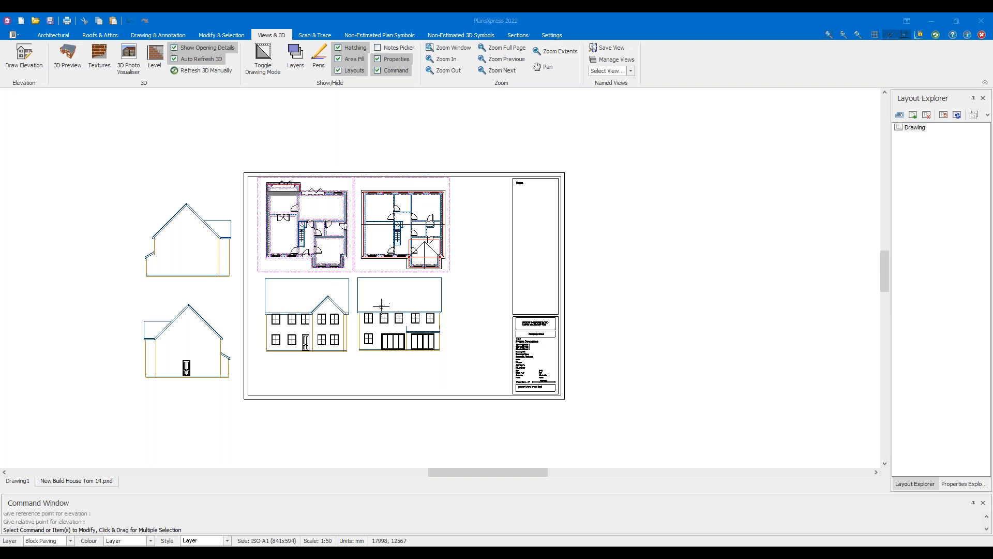
pyautogui.scroll(1, 455, 333)
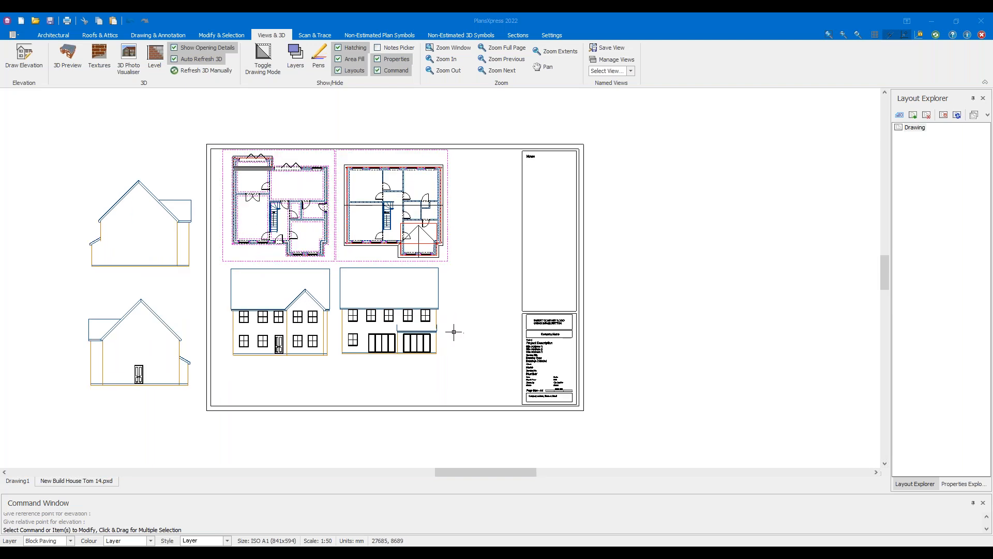
pyautogui.scroll(2, 455, 332)
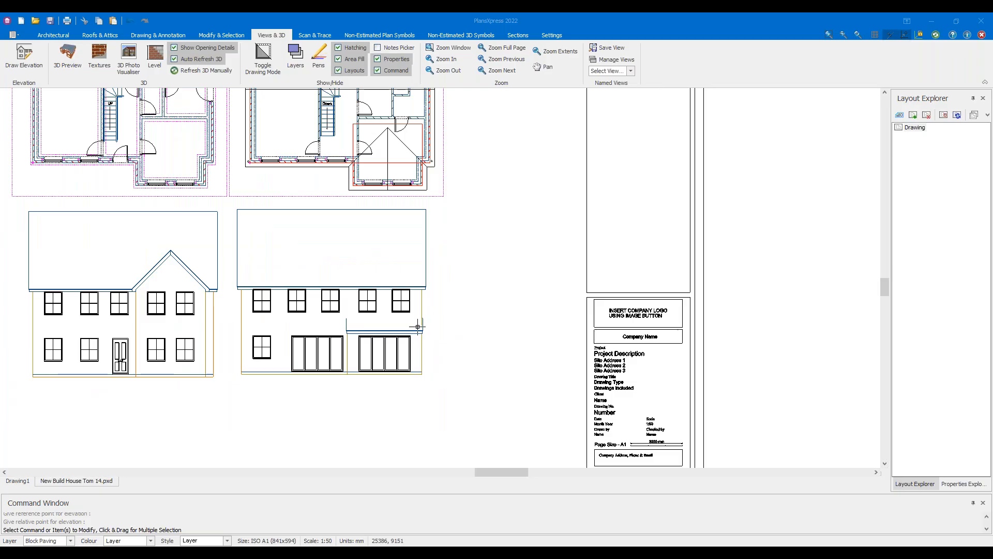
pyautogui.moveTo(255, 294); pyautogui.dragTo(670, 325, button='middle')
pyautogui.moveTo(236, 405); pyautogui.dragTo(213, 313, button='middle')
pyautogui.scroll(2, 217, 357)
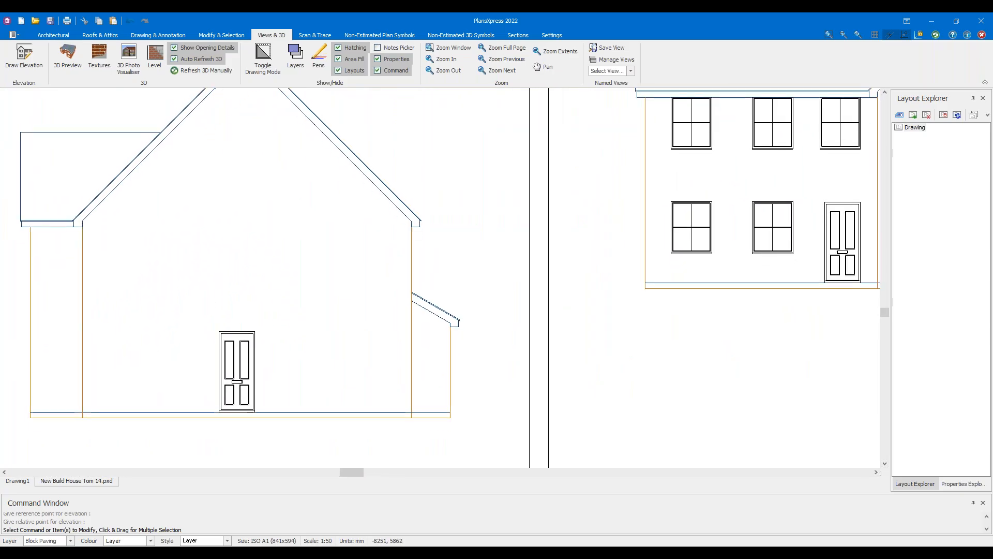
pyautogui.moveTo(224, 171); pyautogui.dragTo(306, 493, button='middle')
pyautogui.moveTo(319, 242); pyautogui.dragTo(261, 478, button='middle')
# Examine the left side elevation's roof and eaves line work, and check the front and rear elevations on the sheet
pyautogui.scroll(5, 110, 309)
pyautogui.moveTo(125, 291); pyautogui.dragTo(283, 274, button='middle')
pyautogui.moveTo(311, 371); pyautogui.dragTo(180, 242)
pyautogui.scroll(-7, 313, 228)
pyautogui.press('Escape')
pyautogui.moveTo(539, 270); pyautogui.dragTo(410, 318, button='middle')
pyautogui.scroll(3, 425, 283)
pyautogui.scroll(2, 425, 283)
pyautogui.moveTo(523, 237)
pyautogui.mouseDown()
pyautogui.moveTo(419, 213)
pyautogui.moveTo(319, 153)
pyautogui.moveTo(307, 134)
pyautogui.moveTo(512, 237)
pyautogui.mouseUp()
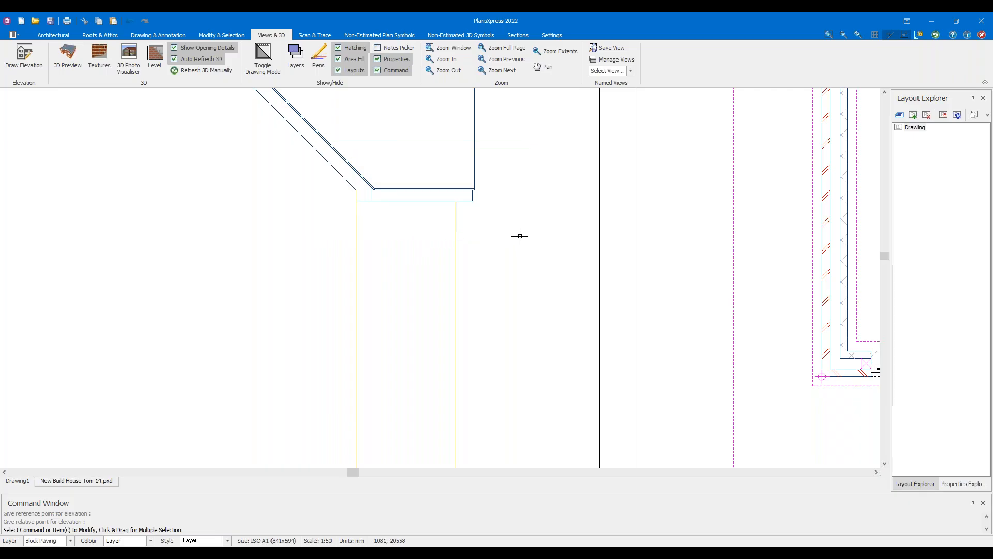
pyautogui.scroll(-4, 519, 235)
pyautogui.moveTo(626, 331); pyautogui.dragTo(413, 332, button='middle')
pyautogui.scroll(5, 426, 344)
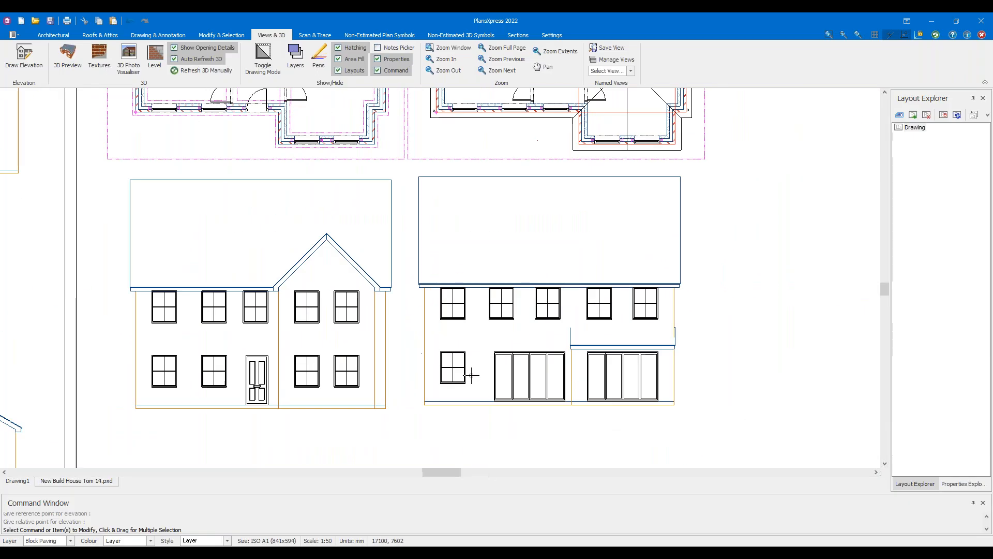
# Explode the rear elevation into separate editable lines, accepting that it can no longer be rebuilt
pyautogui.scroll(2, 472, 360)
pyautogui.scroll(2, 472, 360)
pyautogui.moveTo(514, 344); pyautogui.dragTo(315, 333, button='middle')
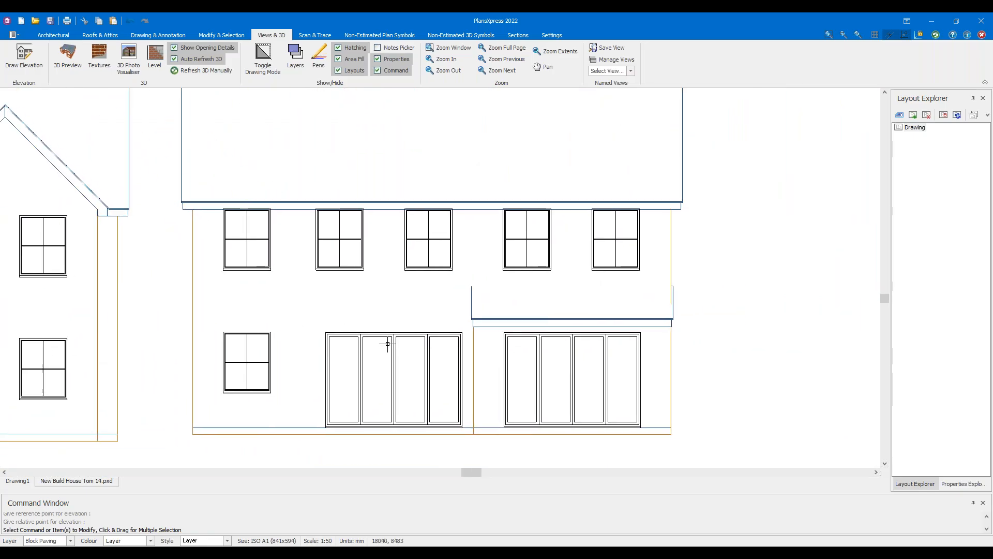
pyautogui.moveTo(703, 315); pyautogui.dragTo(444, 275)
pyautogui.moveTo(754, 311); pyautogui.dragTo(593, 253)
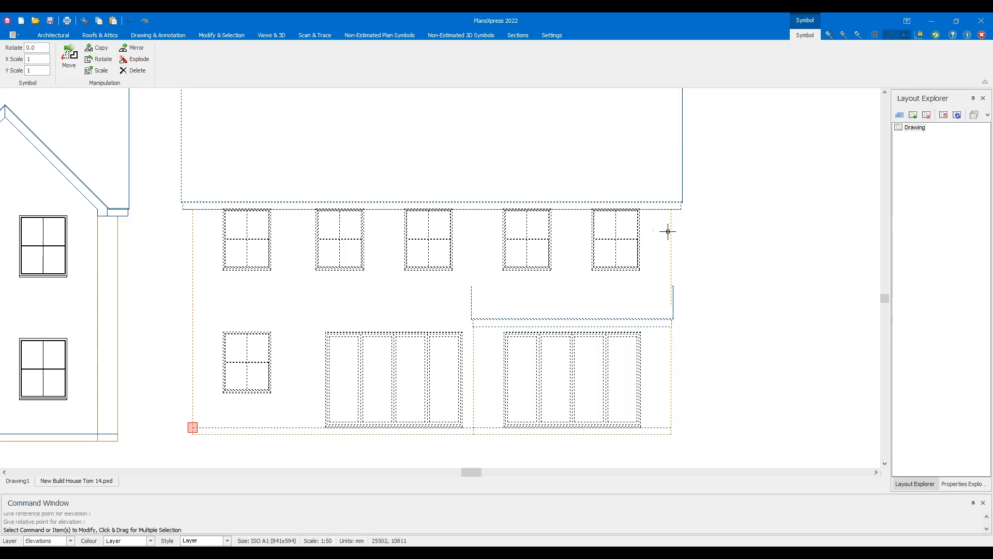
pyautogui.scroll(-2, 411, 226)
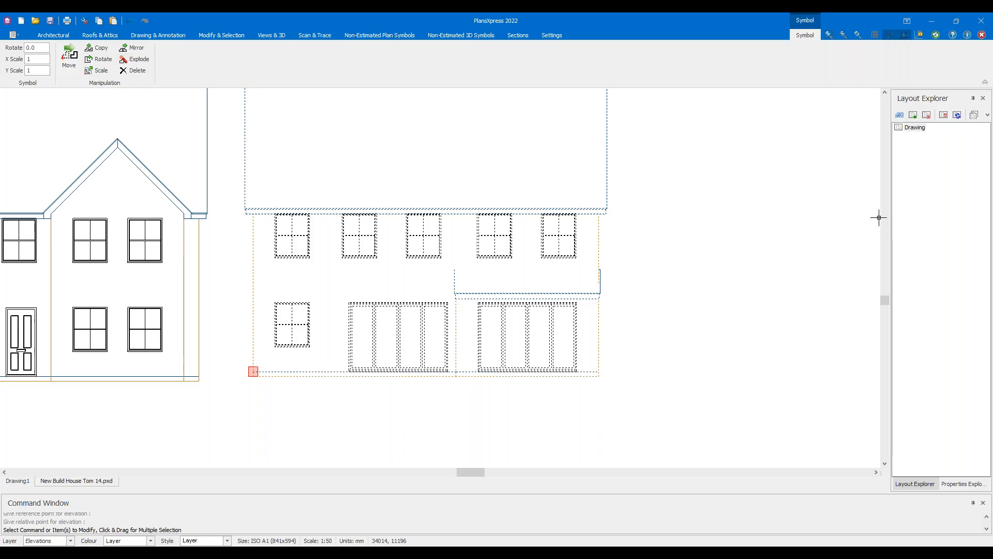
pyautogui.click(135, 60)
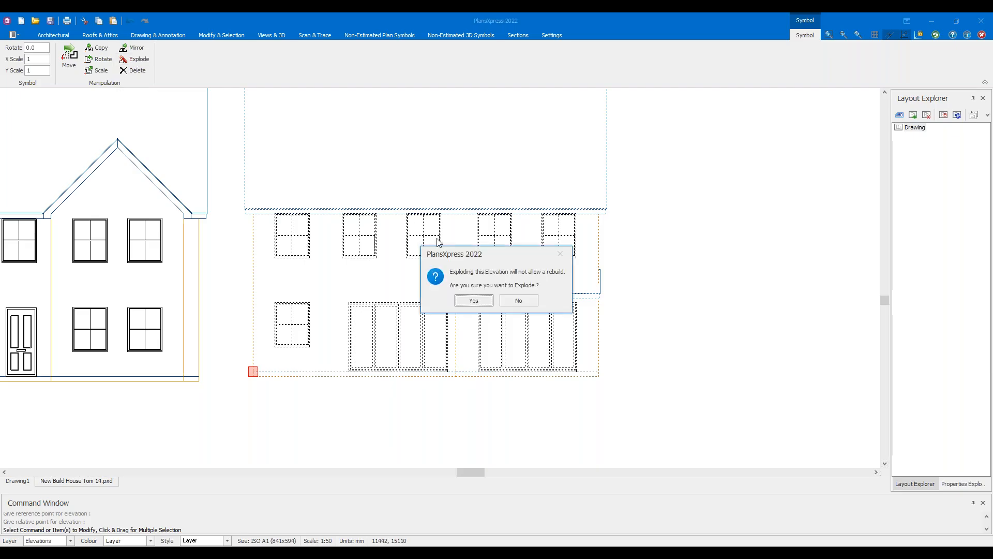
pyautogui.click(466, 298)
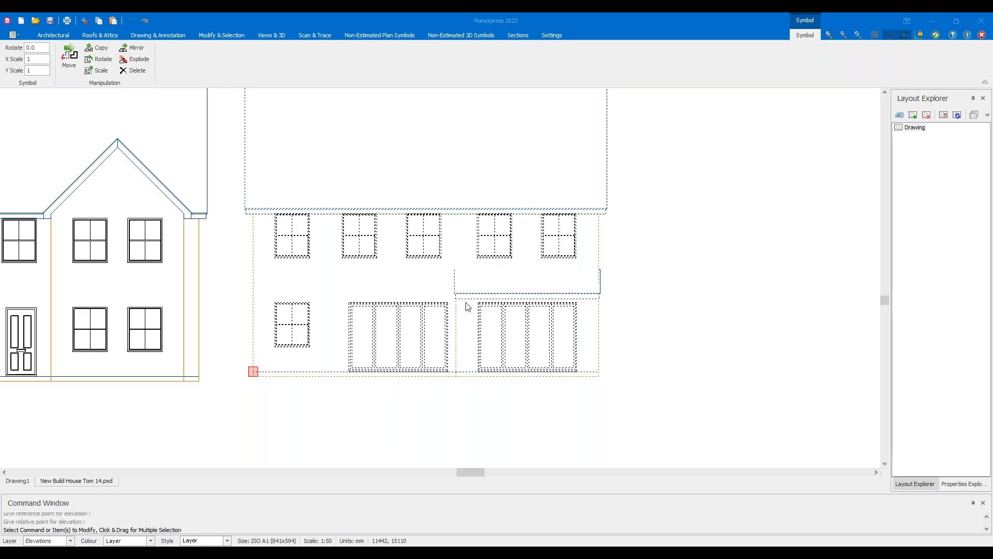
# Stretch the lower end of the rear elevation's right-hand upper wall line up to the top of the lean-to roof
pyautogui.scroll(5, 587, 268)
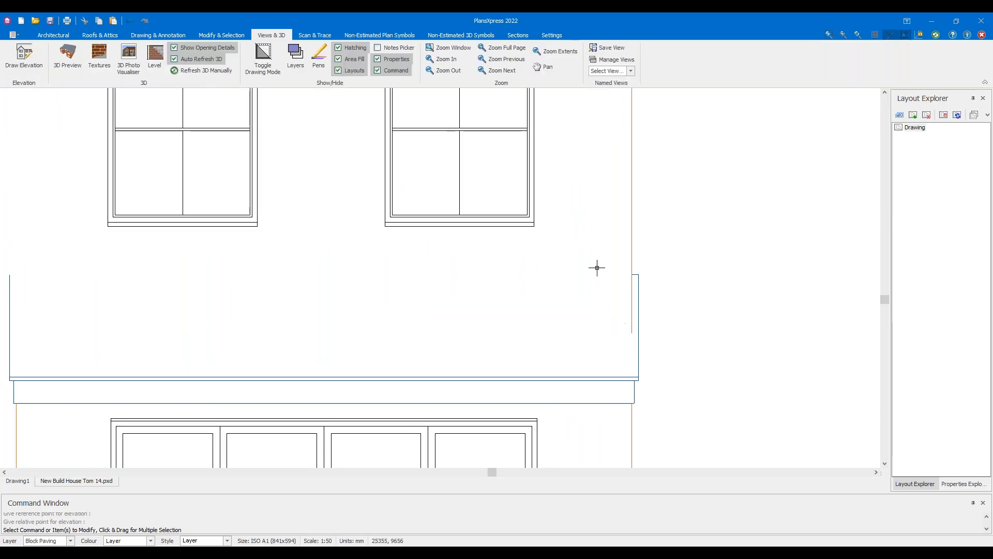
pyautogui.click(631, 238)
pyautogui.scroll(-3, 601, 226)
pyautogui.scroll(4, 600, 226)
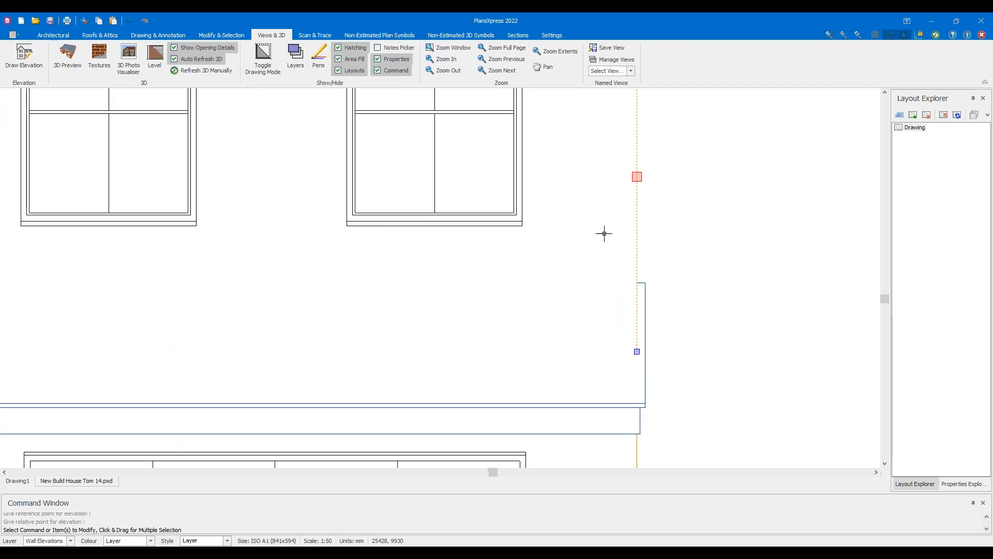
pyautogui.click(636, 351)
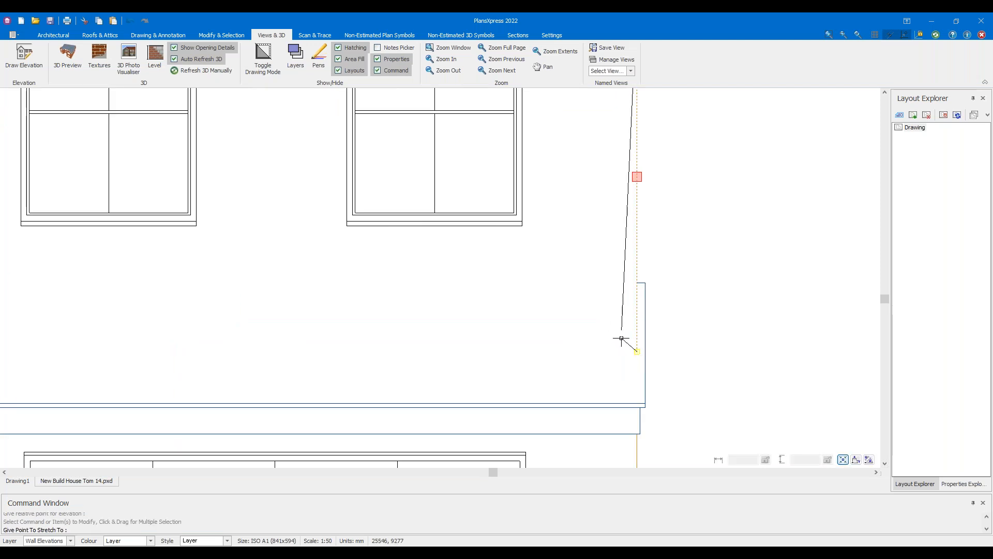
pyautogui.press('Escape')
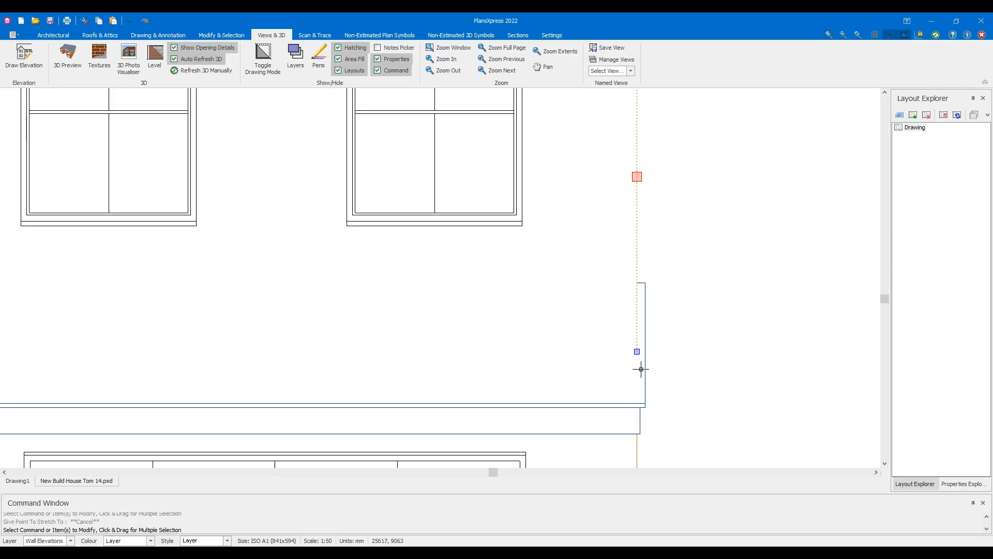
pyautogui.click(637, 351)
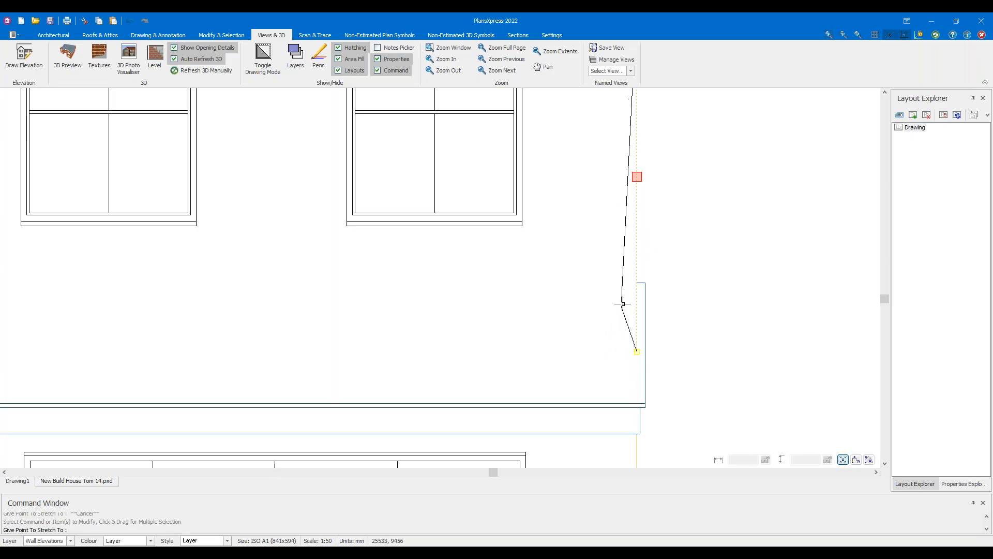
pyautogui.click(630, 284)
# Stretch the short line at the lean-to roof's top right corner across to the roof's left edge, closing its outline
pyautogui.scroll(2, 603, 294)
pyautogui.moveTo(572, 197); pyautogui.dragTo(746, 308)
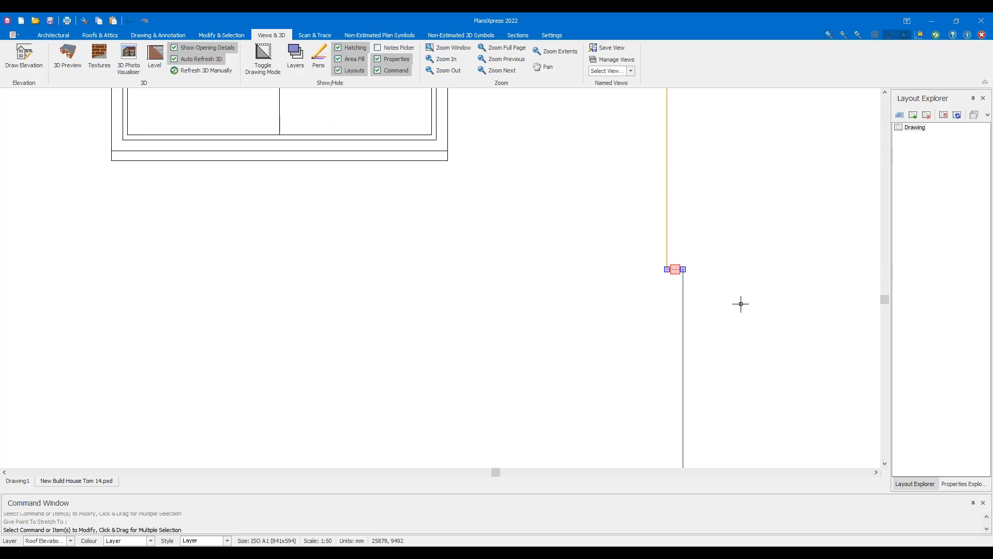
pyautogui.scroll(2, 747, 308)
pyautogui.click(579, 229)
pyautogui.scroll(-2, 333, 283)
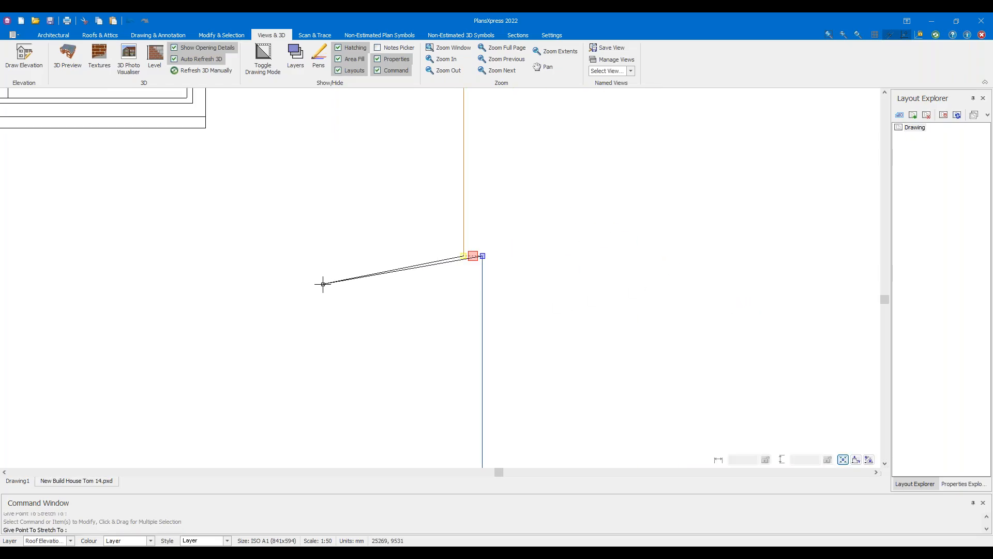
pyautogui.moveTo(136, 294); pyautogui.dragTo(553, 293, button='middle')
pyautogui.scroll(-3, 291, 291)
pyautogui.moveTo(141, 292); pyautogui.dragTo(484, 287, button='middle')
pyautogui.scroll(3, 196, 266)
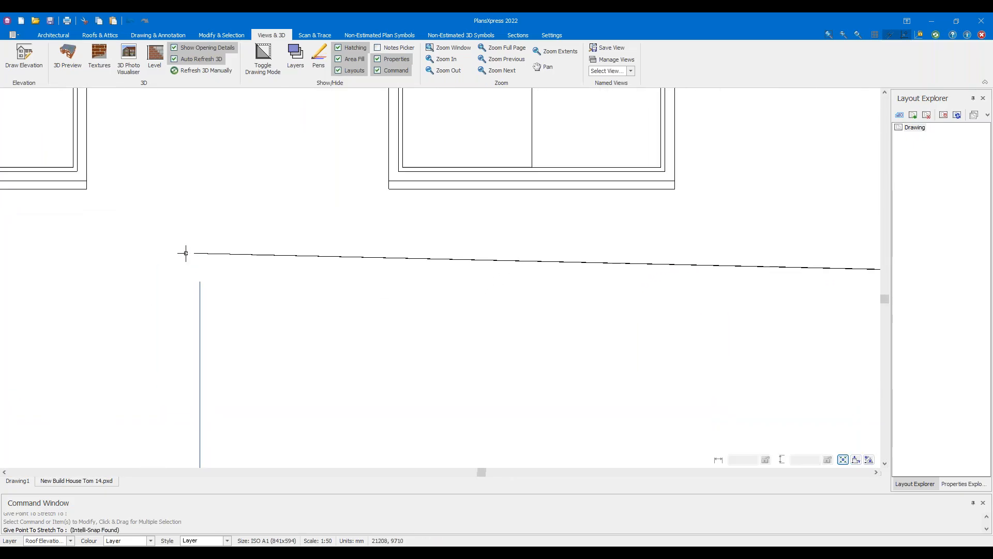
pyautogui.click(218, 314)
# Examine the lean-to roof outline on the rear elevation and compare the elevations on and beside the sheet
pyautogui.scroll(-1, 253, 286)
pyautogui.scroll(-5, 253, 286)
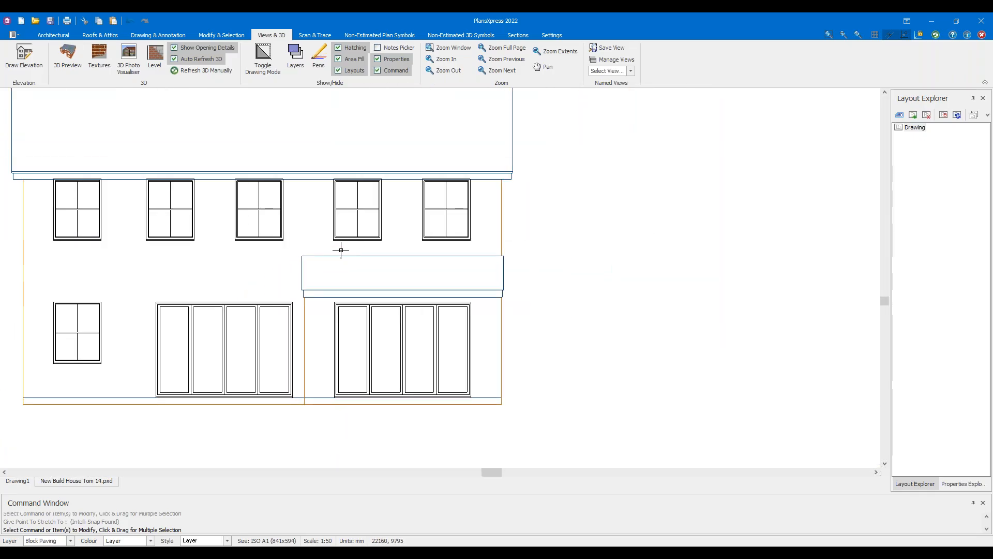
pyautogui.scroll(-2, 305, 234)
pyautogui.moveTo(151, 222); pyautogui.dragTo(489, 242, button='middle')
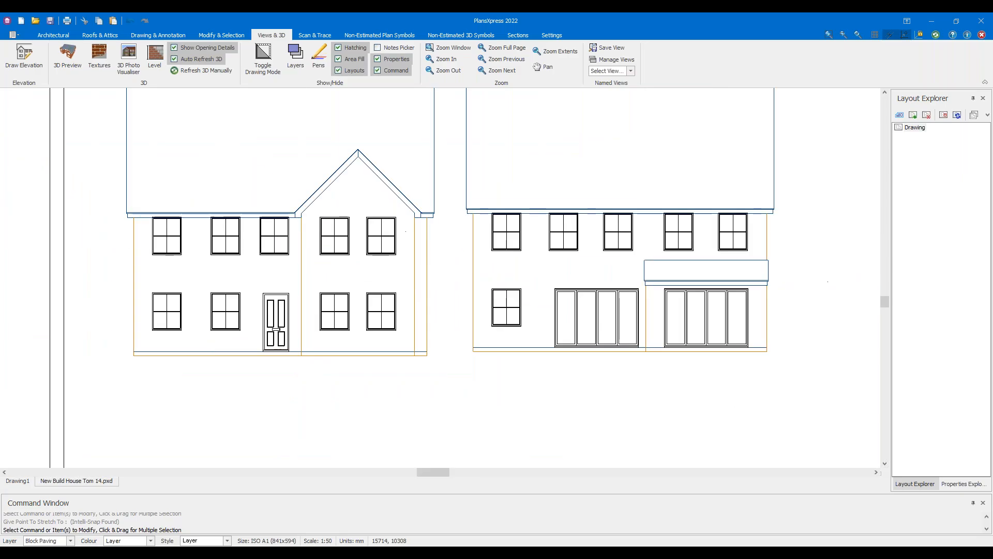
pyautogui.scroll(1, 475, 240)
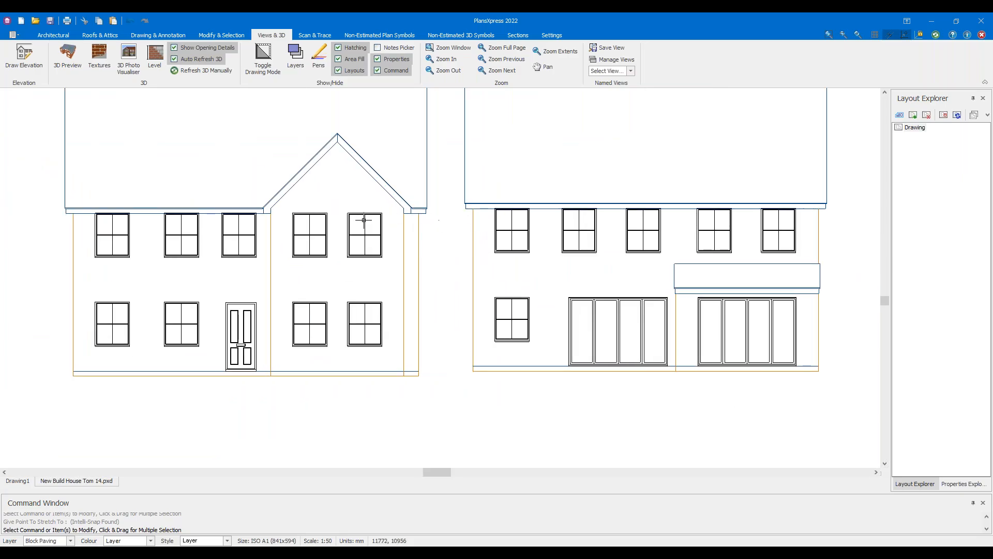
pyautogui.scroll(-4, 361, 222)
pyautogui.moveTo(105, 222); pyautogui.dragTo(274, 219, button='middle')
pyautogui.scroll(-1, 275, 219)
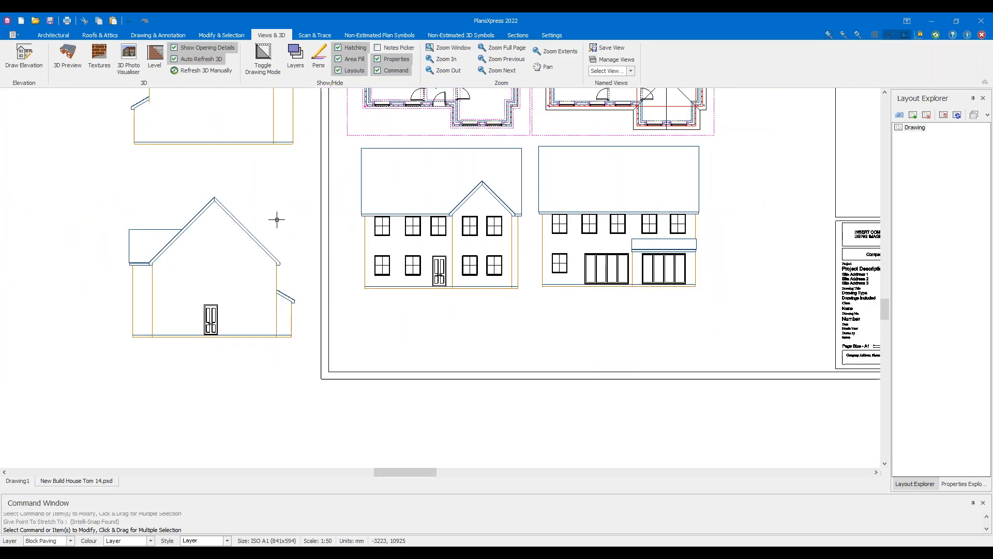
pyautogui.moveTo(474, 231); pyautogui.dragTo(370, 263, button='middle')
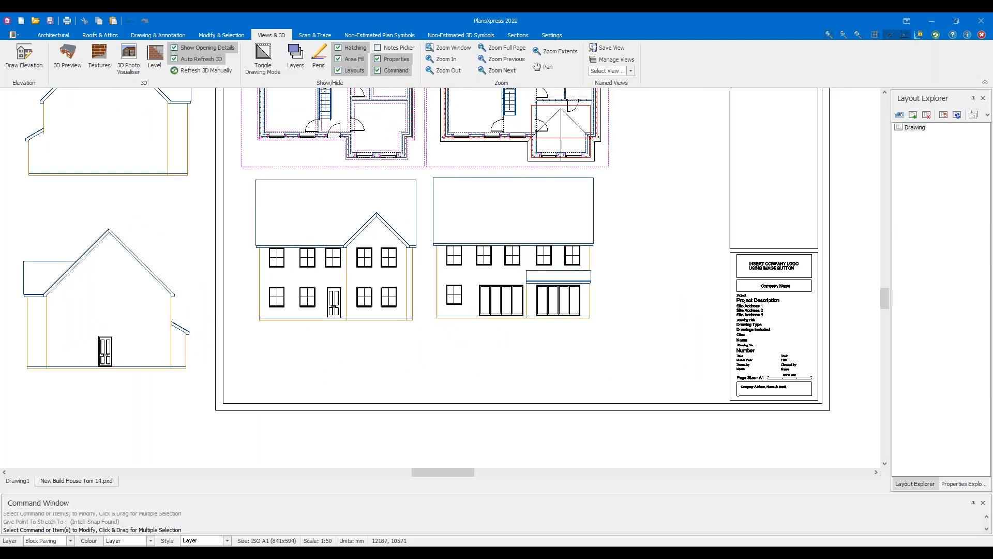
pyautogui.click(329, 243)
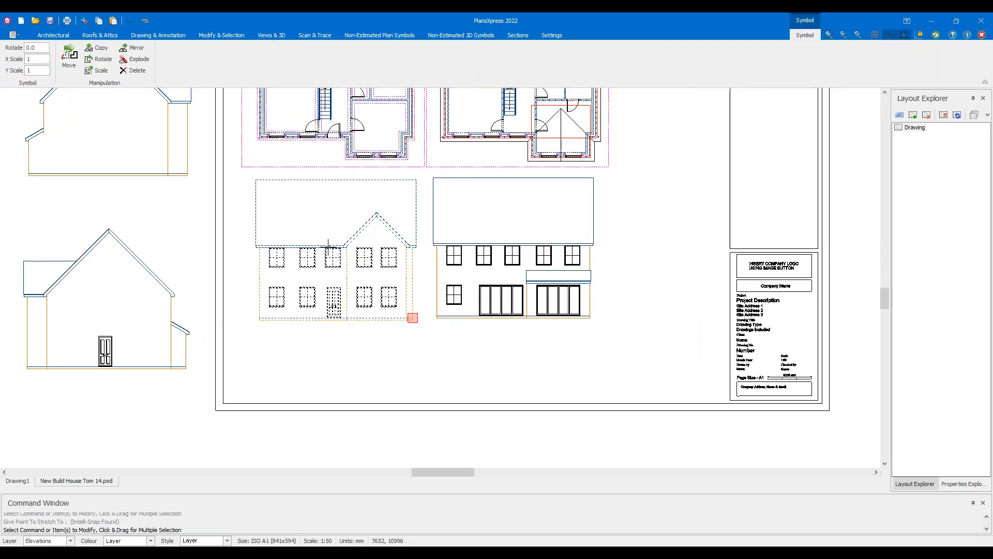
pyautogui.scroll(5, 329, 243)
pyautogui.scroll(4, 355, 204)
pyautogui.moveTo(364, 190)
pyautogui.mouseDown(button='middle')
pyautogui.moveTo(366, 255)
pyautogui.moveTo(346, 347)
pyautogui.mouseUp(button='middle')
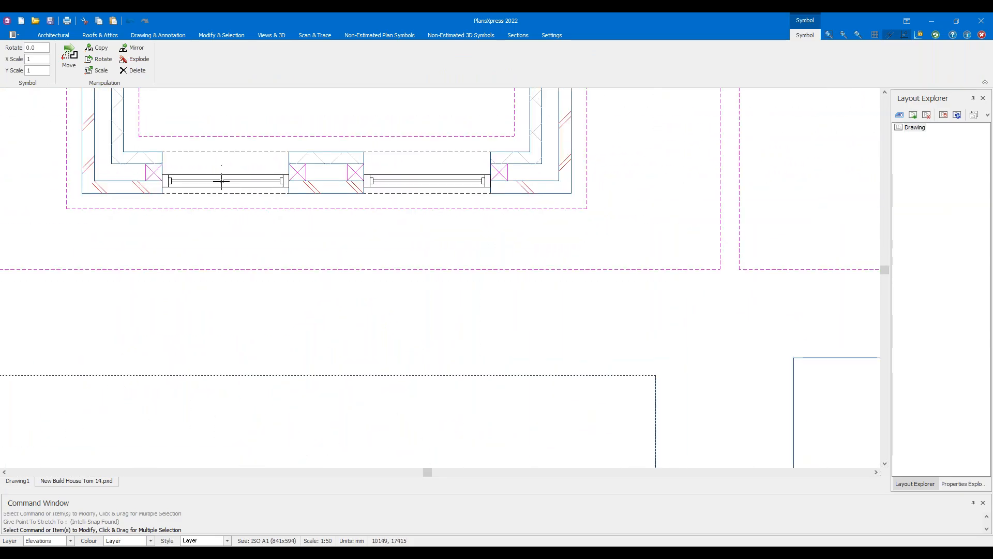
pyautogui.press('Escape')
pyautogui.press('Return')
pyautogui.click(233, 189)
pyautogui.scroll(3, 241, 215)
pyautogui.press('Escape')
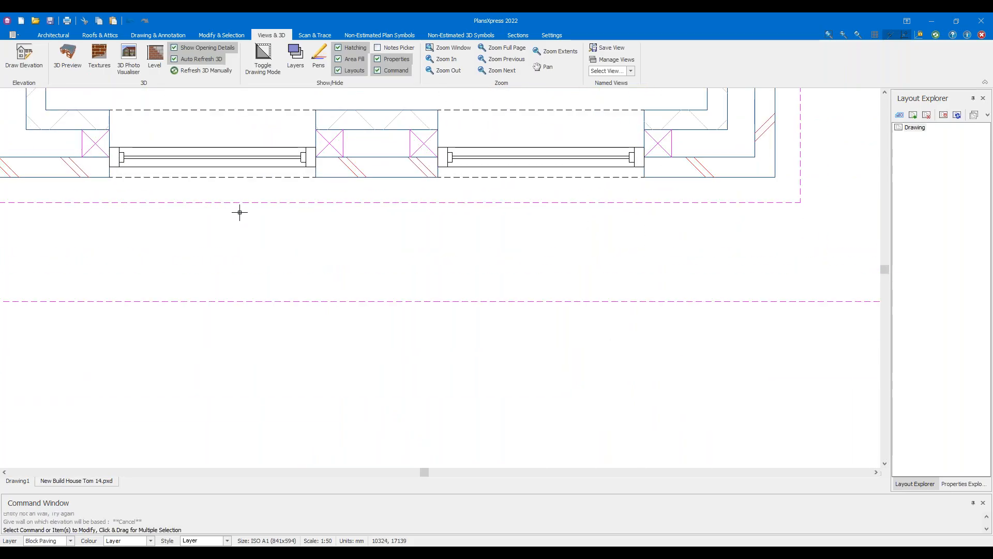
# Delete the two windows in the front wall of the projecting room on the ground floor plan
pyautogui.click(218, 154)
pyautogui.press('Delete')
pyautogui.click(549, 160)
pyautogui.press('Delete')
# Recalculate the front elevation from the edited ground floor plan and check the projecting gable's windows
pyautogui.scroll(-5, 460, 198)
pyautogui.scroll(-1, 460, 198)
pyautogui.moveTo(443, 230); pyautogui.dragTo(357, 164, button='middle')
pyautogui.click(288, 223)
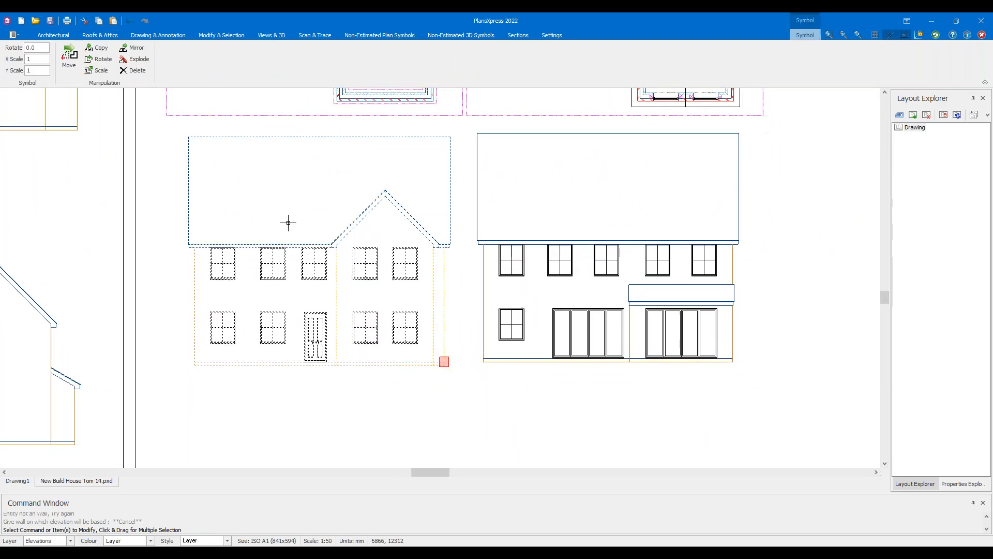
pyautogui.rightClick(343, 238)
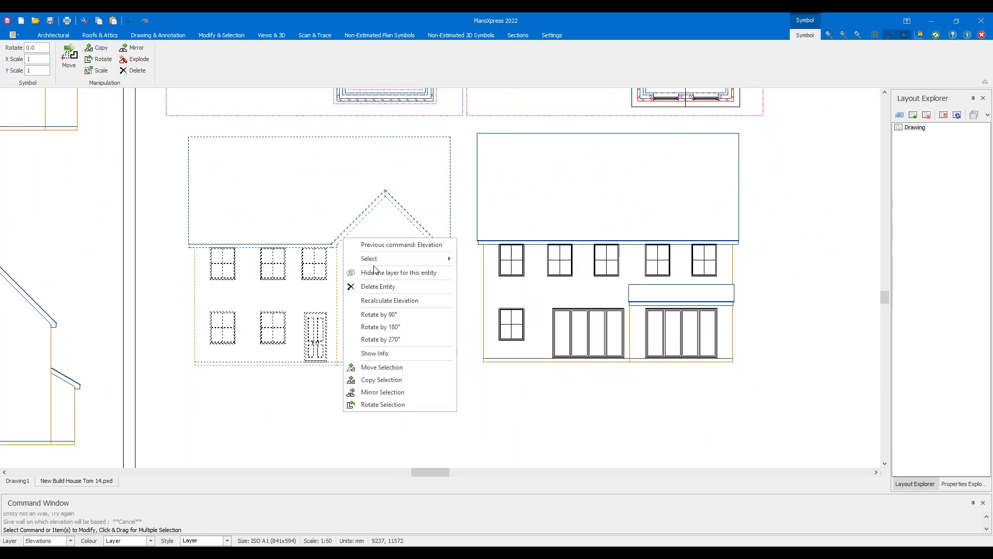
pyautogui.click(399, 300)
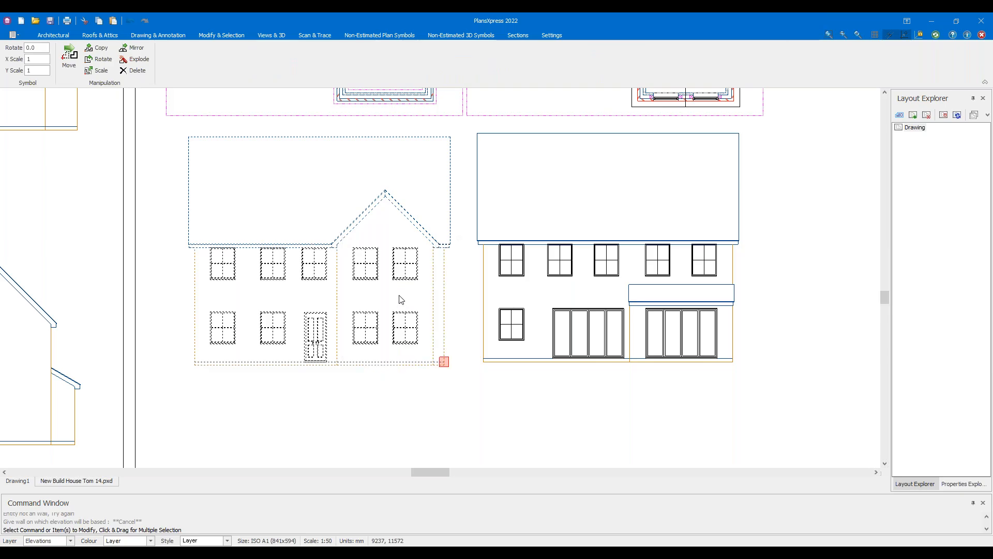
pyautogui.press('Escape')
pyautogui.scroll(3, 408, 340)
pyautogui.moveTo(222, 267); pyautogui.dragTo(292, 240, button='middle')
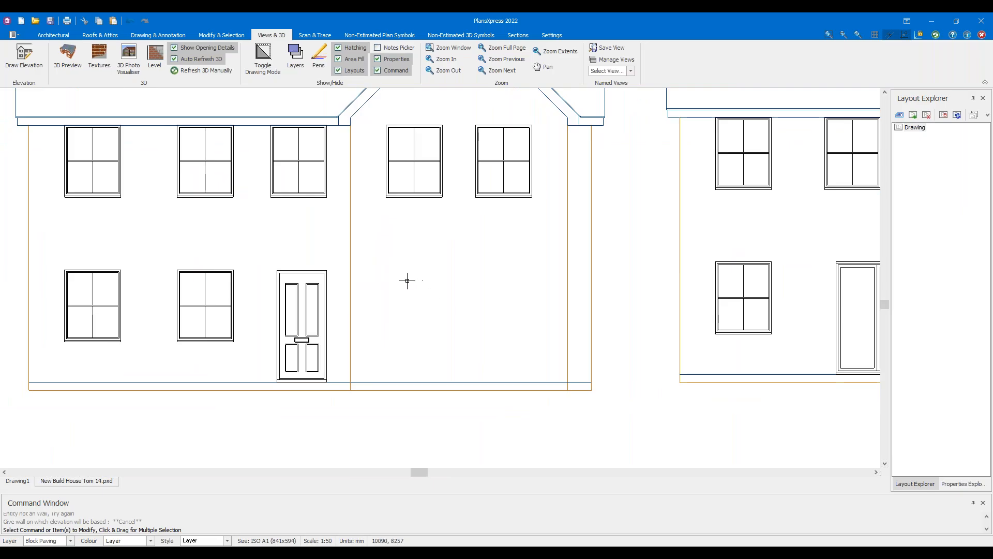
pyautogui.scroll(-3, 386, 283)
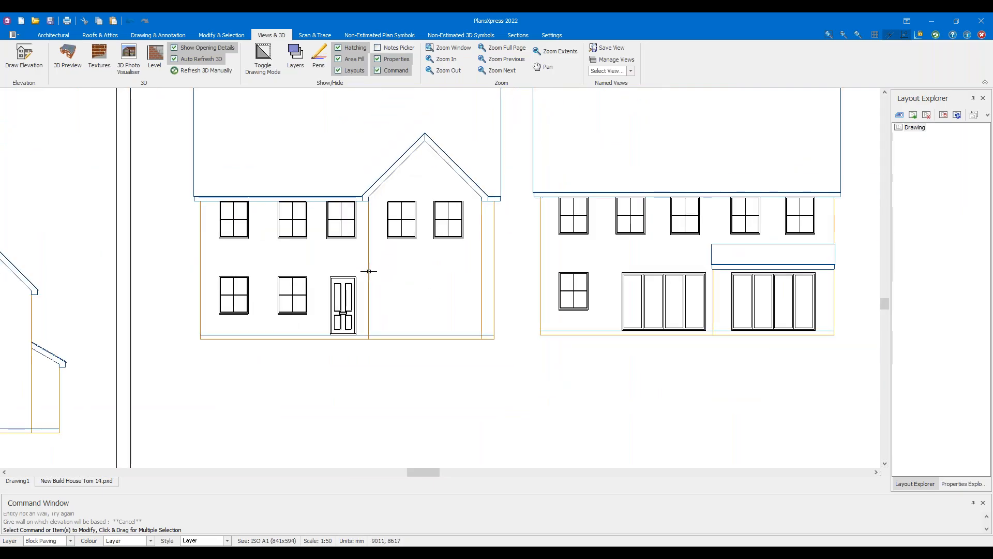
pyautogui.moveTo(398, 177); pyautogui.dragTo(358, 243, button='middle')
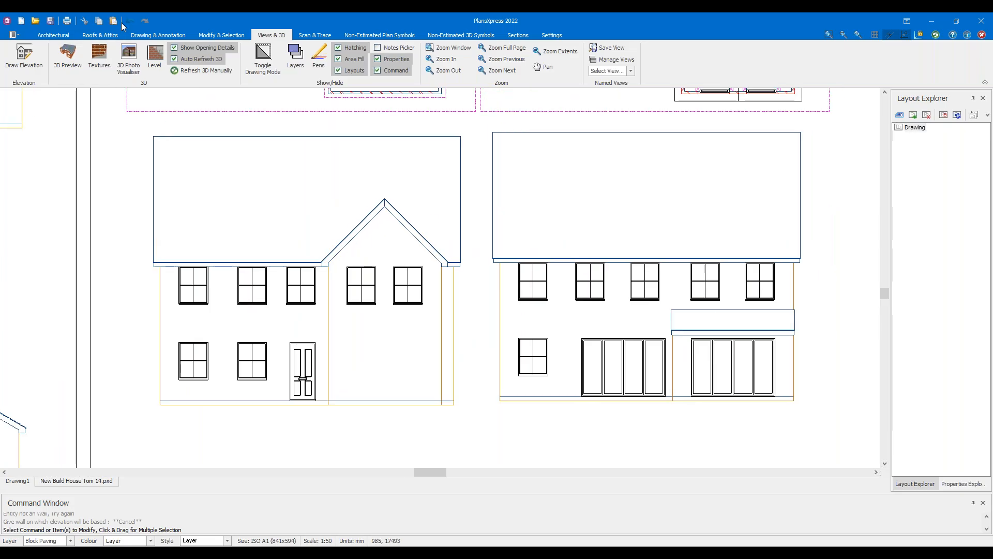
# Undo the deletion of the two ground floor windows and recalculate the front elevation
pyautogui.moveTo(293, 221); pyautogui.dragTo(274, 310, button='middle')
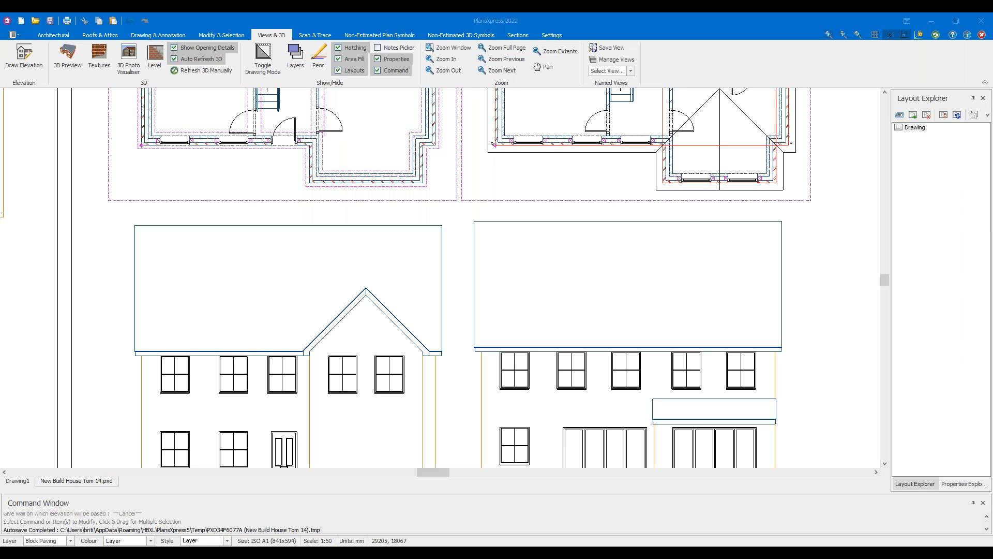
pyautogui.click(130, 20)
pyautogui.moveTo(279, 282); pyautogui.dragTo(222, 224)
pyautogui.rightClick(223, 226)
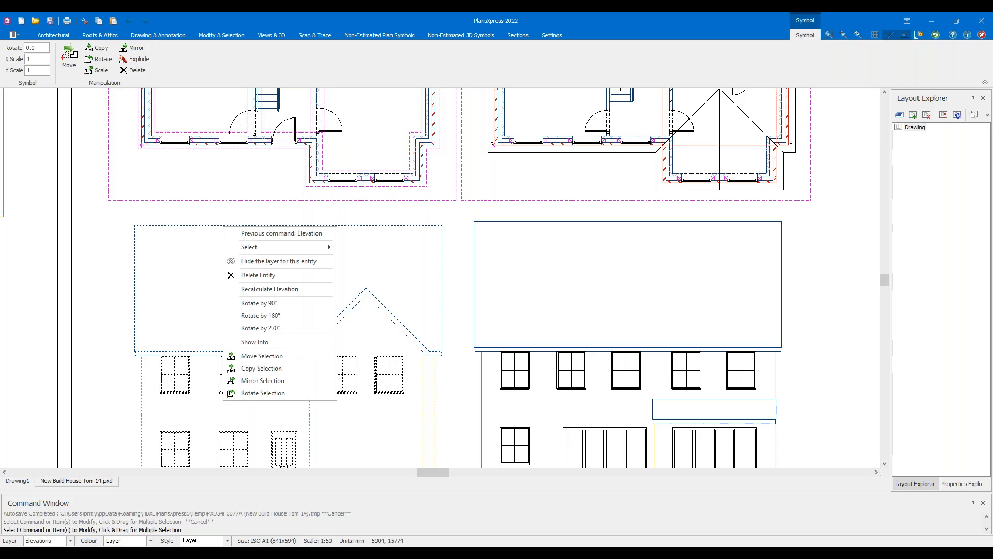
pyautogui.click(276, 290)
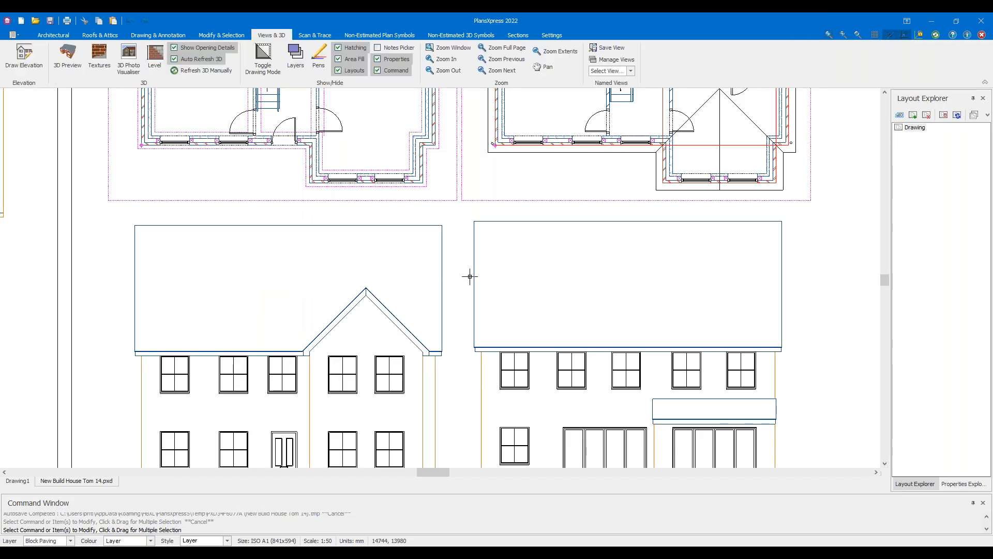
# Examine the sheet with both floor plans and all four elevations, including the side elevations outside its border
pyautogui.scroll(-2, 468, 277)
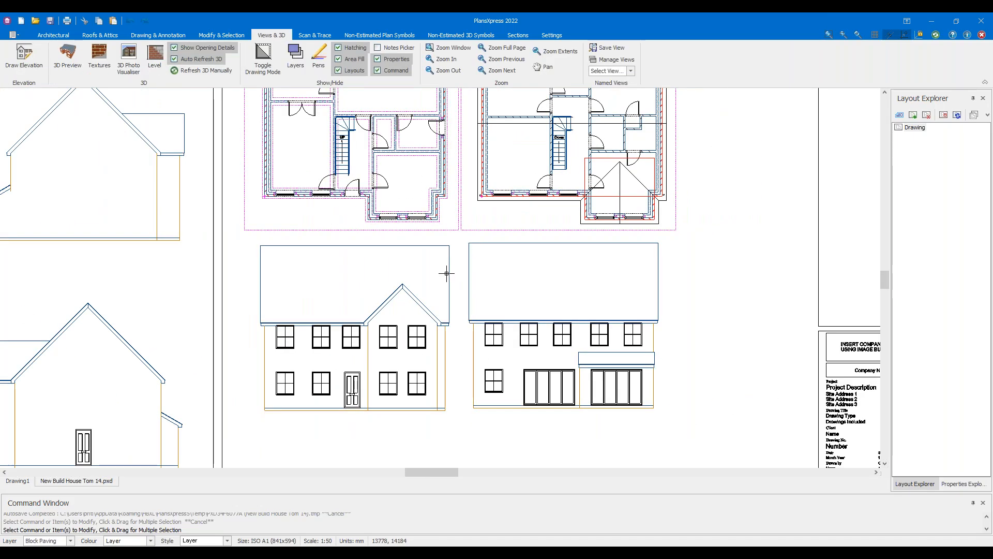
pyautogui.scroll(-2, 449, 273)
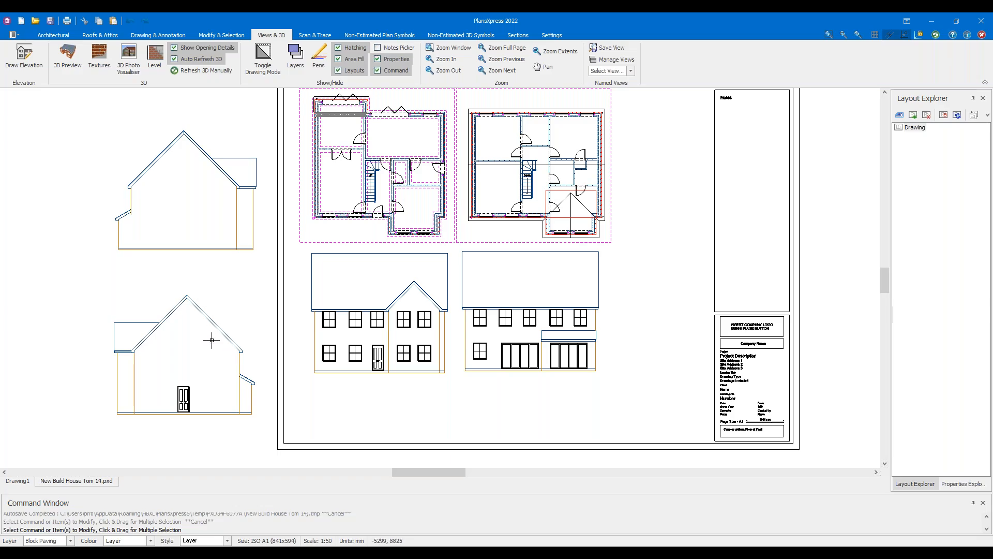
pyautogui.moveTo(211, 340); pyautogui.dragTo(247, 320, button='middle')
pyautogui.scroll(2, 240, 234)
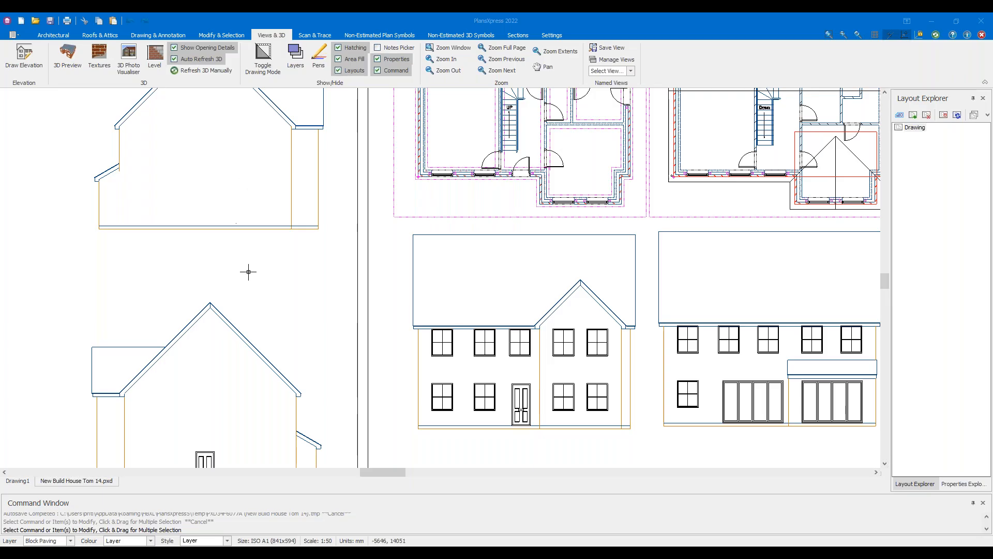
pyautogui.scroll(-3, 253, 269)
pyautogui.moveTo(249, 130); pyautogui.dragTo(233, 129, button='middle')
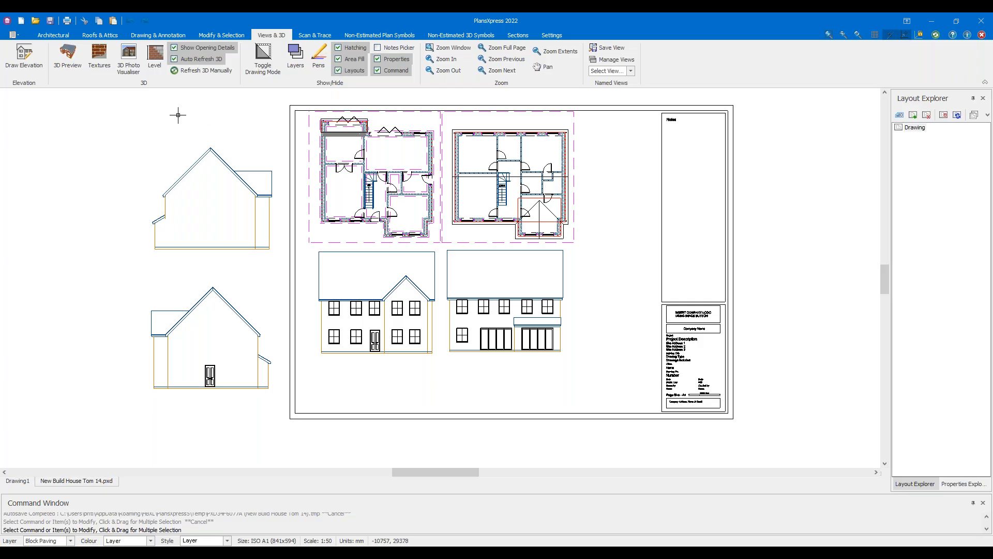
pyautogui.scroll(1, 280, 119)
pyautogui.moveTo(281, 120)
pyautogui.mouseDown(button='middle')
pyautogui.moveTo(243, 129)
pyautogui.moveTo(244, 139)
pyautogui.mouseUp(button='middle')
pyautogui.scroll(4, 339, 318)
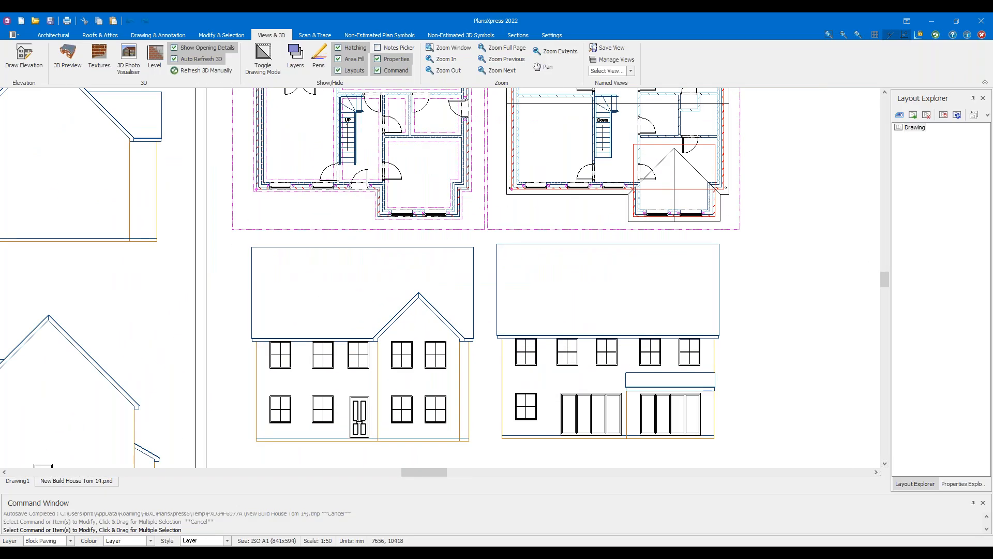
# Start an elevation hatch on the front elevation's main wall around the front door, with its origin at the wall's lower-left corner
pyautogui.scroll(1, 357, 299)
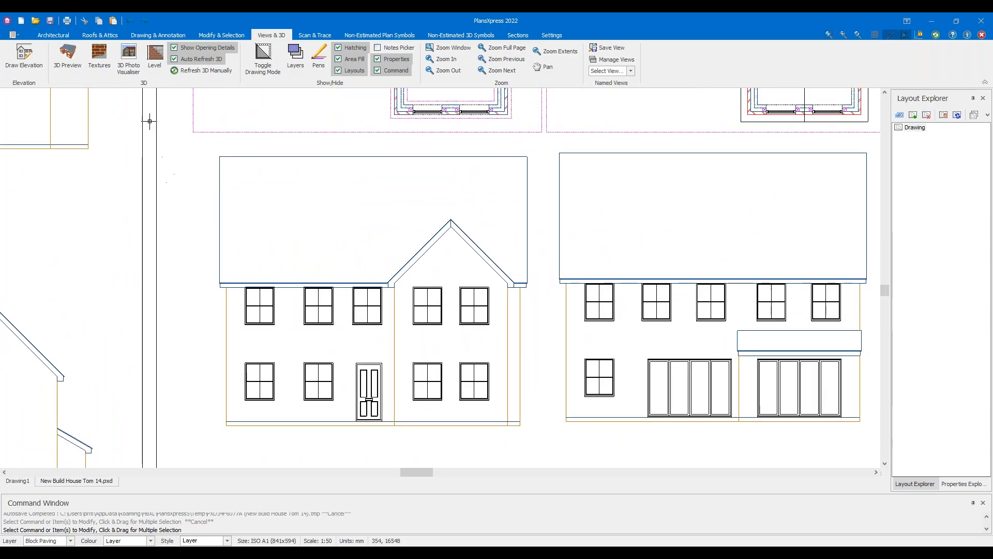
pyautogui.click(153, 36)
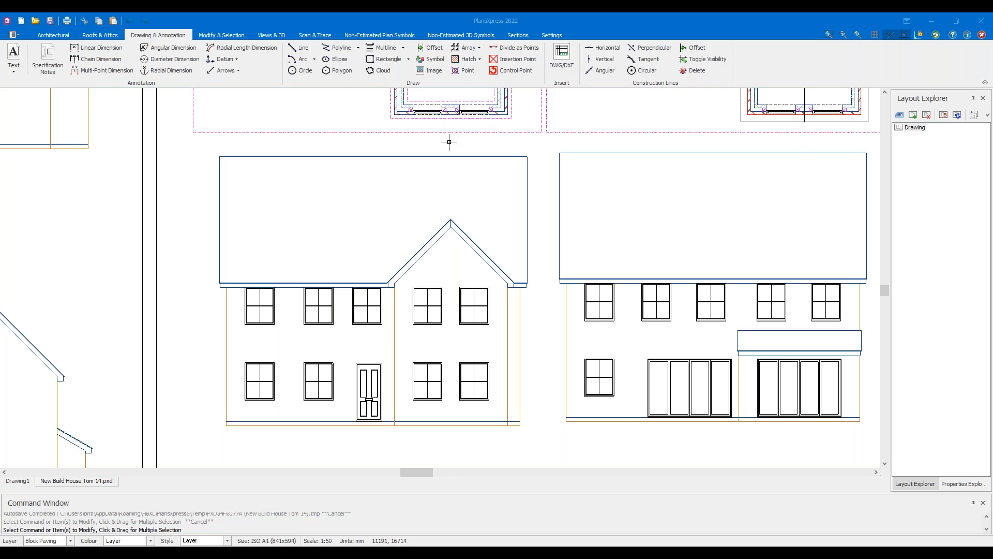
pyautogui.click(472, 60)
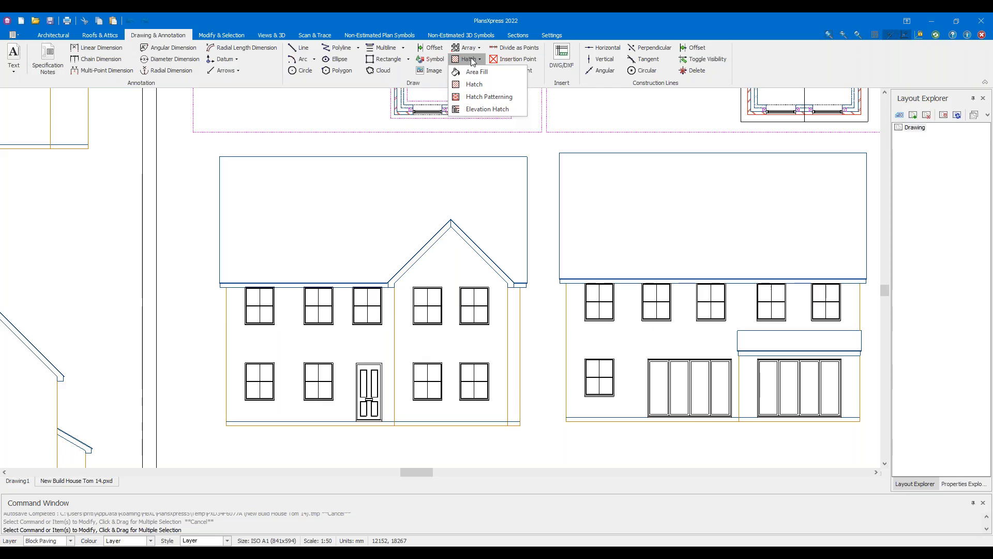
pyautogui.click(487, 110)
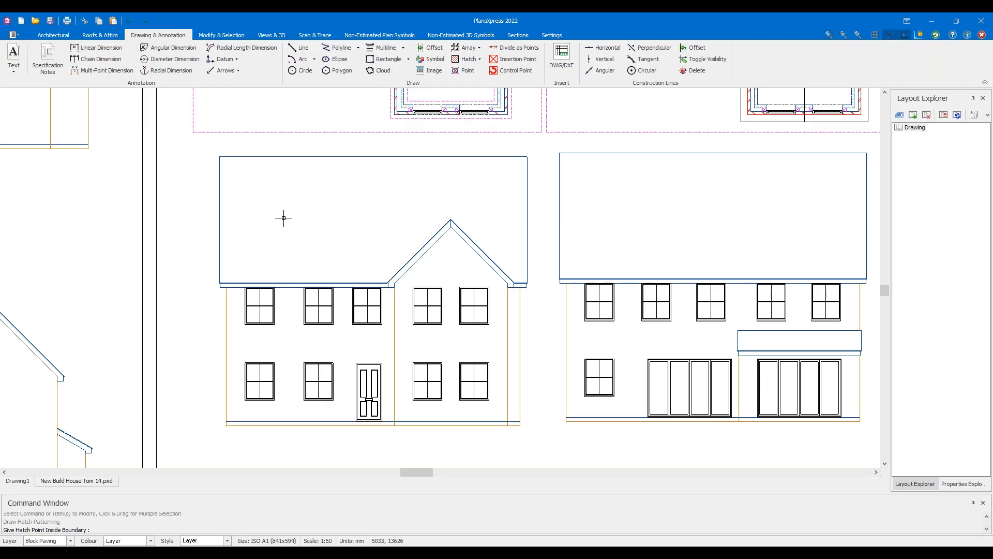
pyautogui.scroll(2, 291, 348)
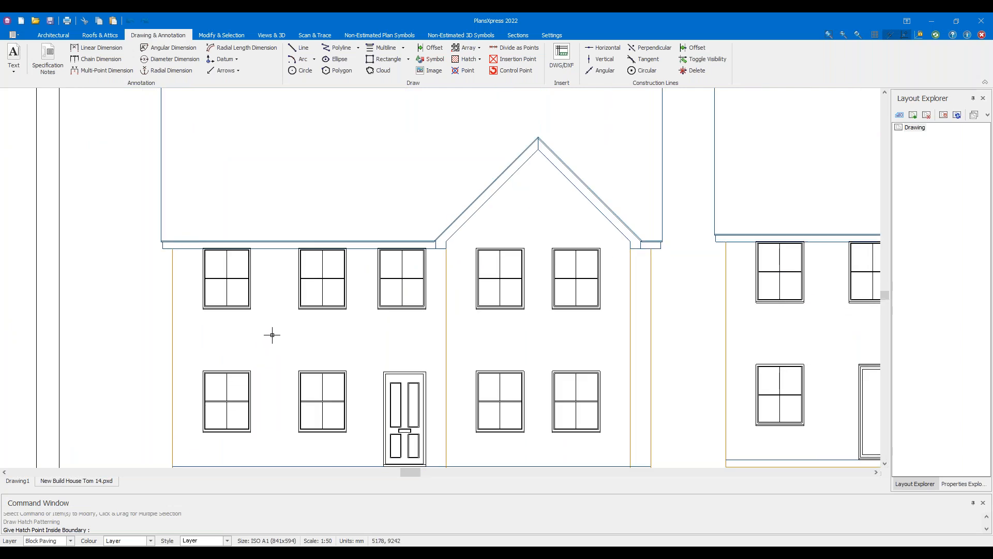
pyautogui.click(278, 333)
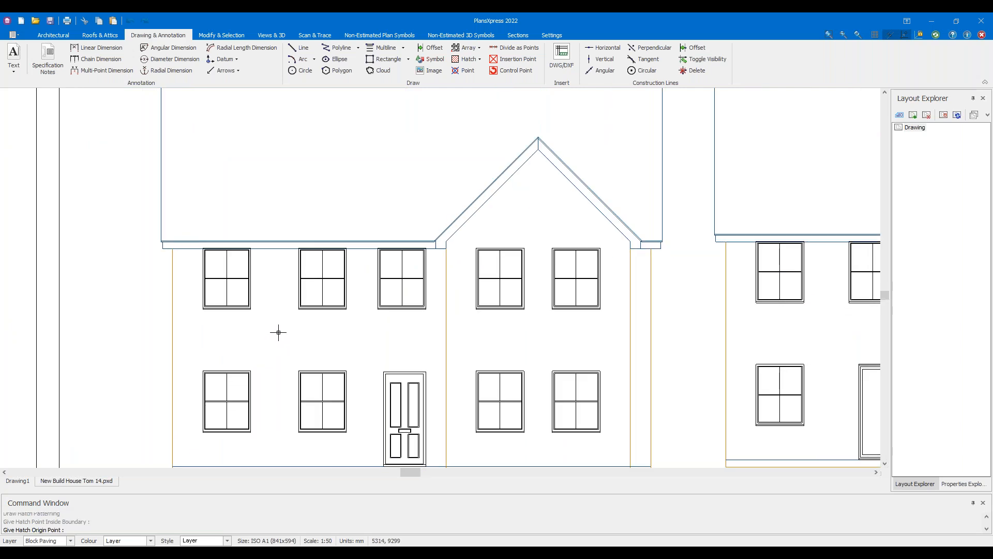
pyautogui.scroll(-1, 278, 332)
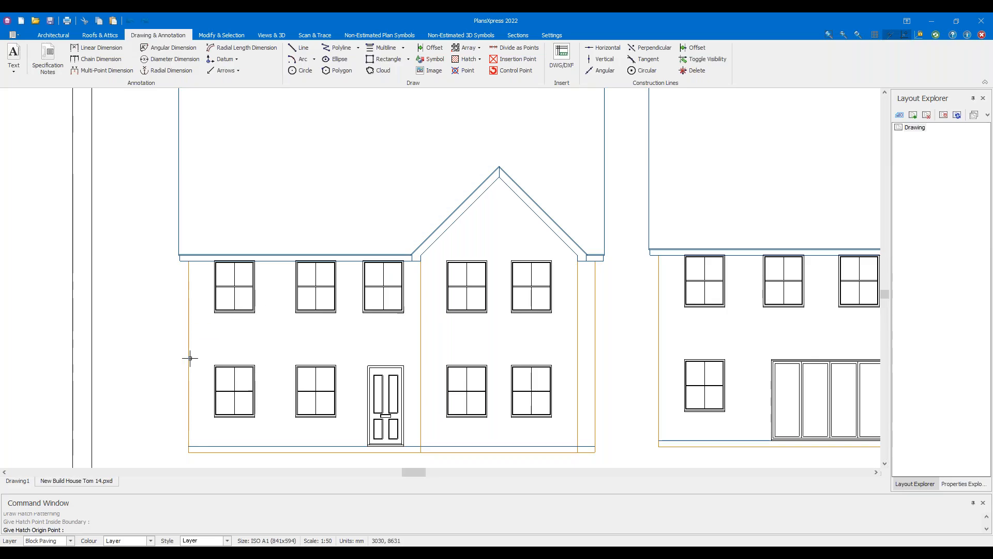
pyautogui.scroll(3, 189, 443)
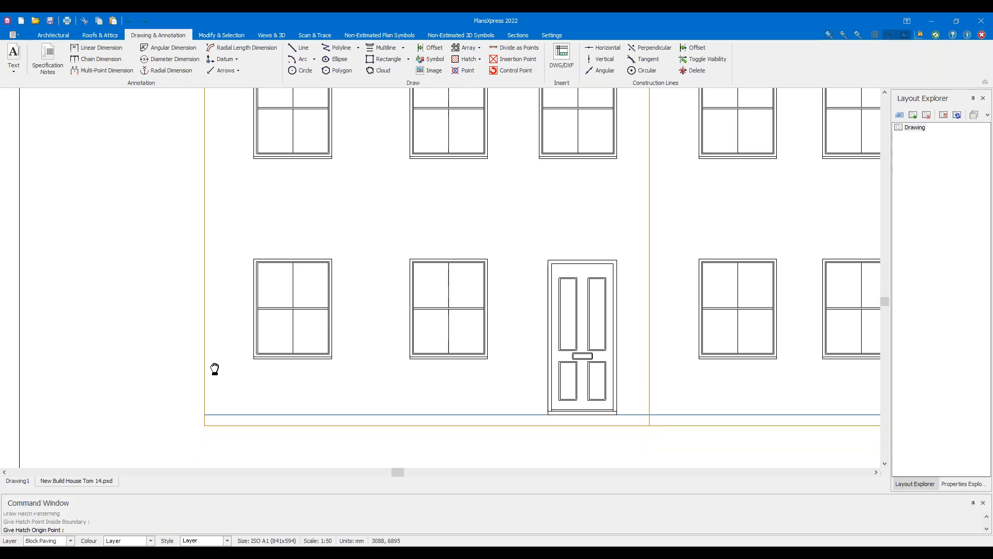
pyautogui.click(208, 402)
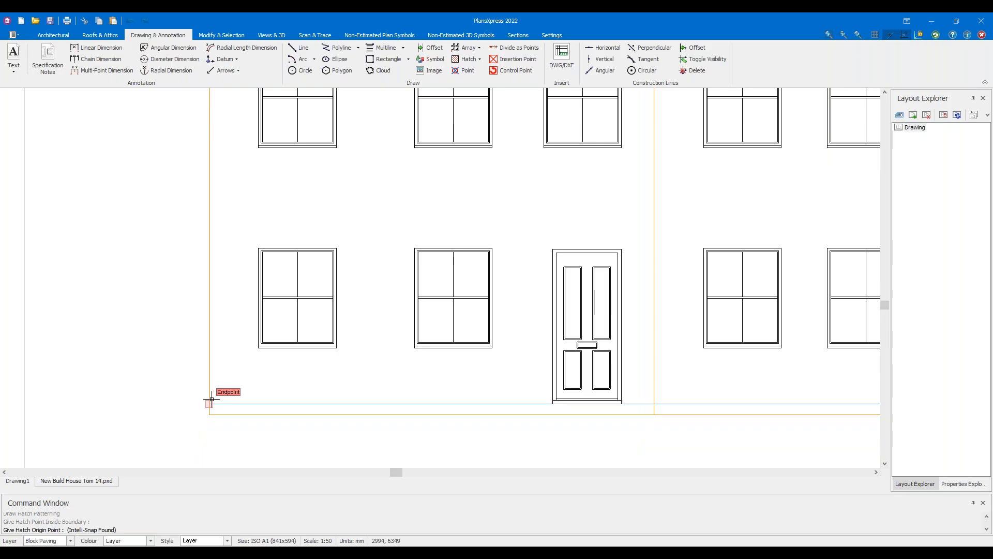
pyautogui.click(212, 399)
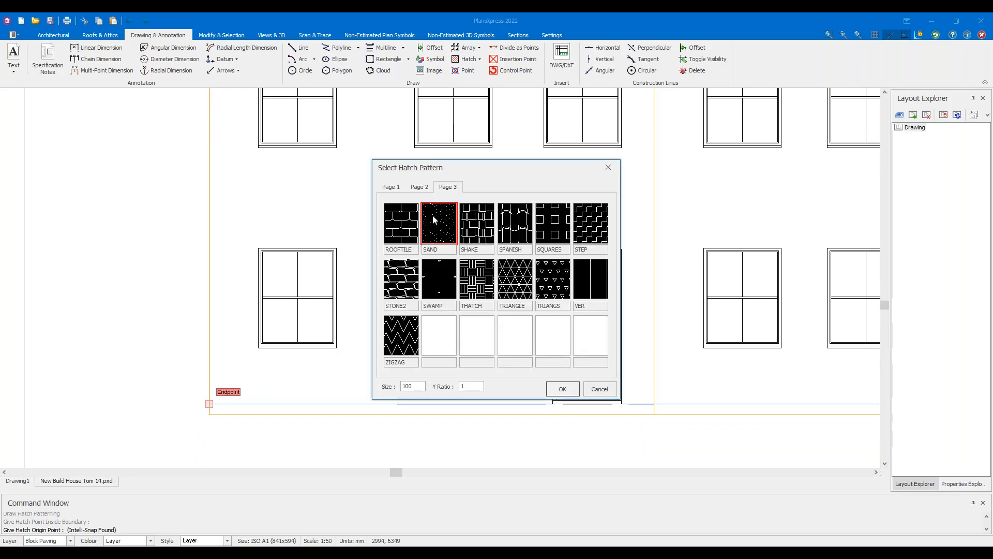
# Apply the BRICK1 pattern to the main front wall, replacing the default hatch size of 100
pyautogui.click(421, 187)
pyautogui.click(394, 187)
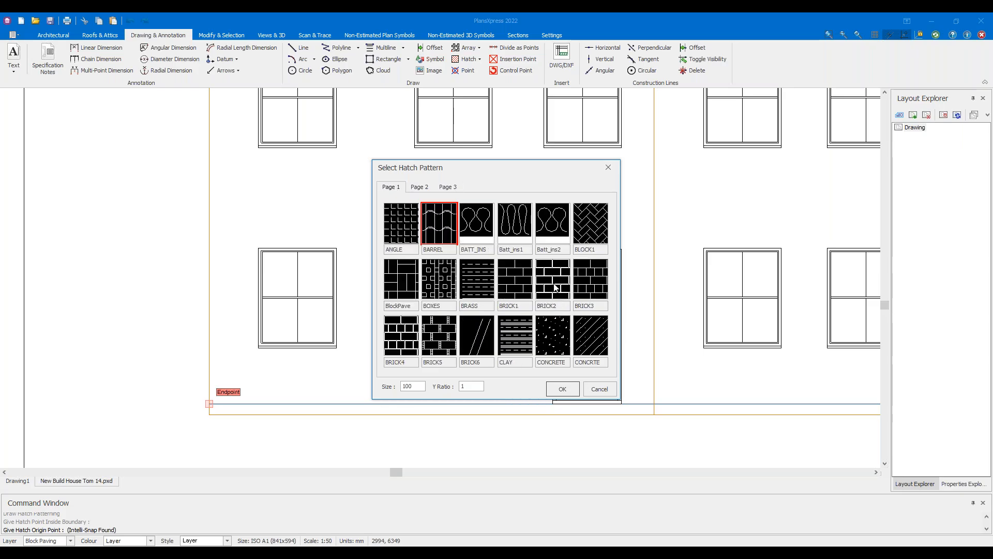
pyautogui.click(518, 281)
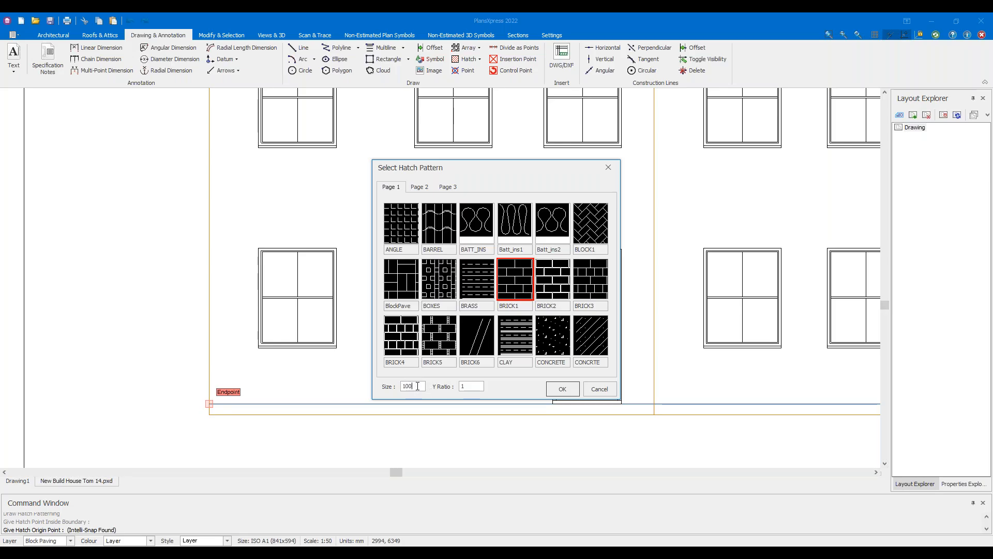
pyautogui.write('2')
pyautogui.click(563, 389)
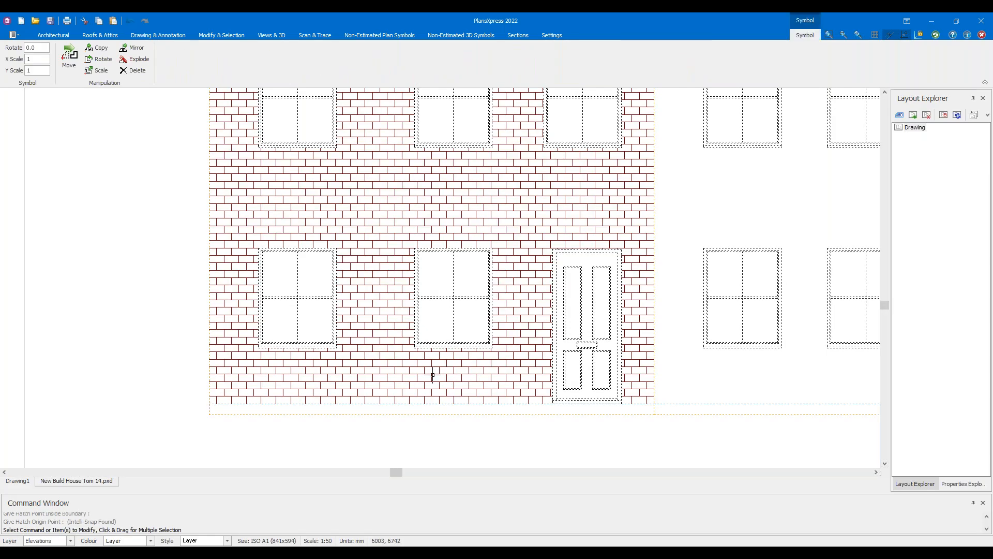
pyautogui.scroll(-3, 433, 373)
pyautogui.click(274, 278)
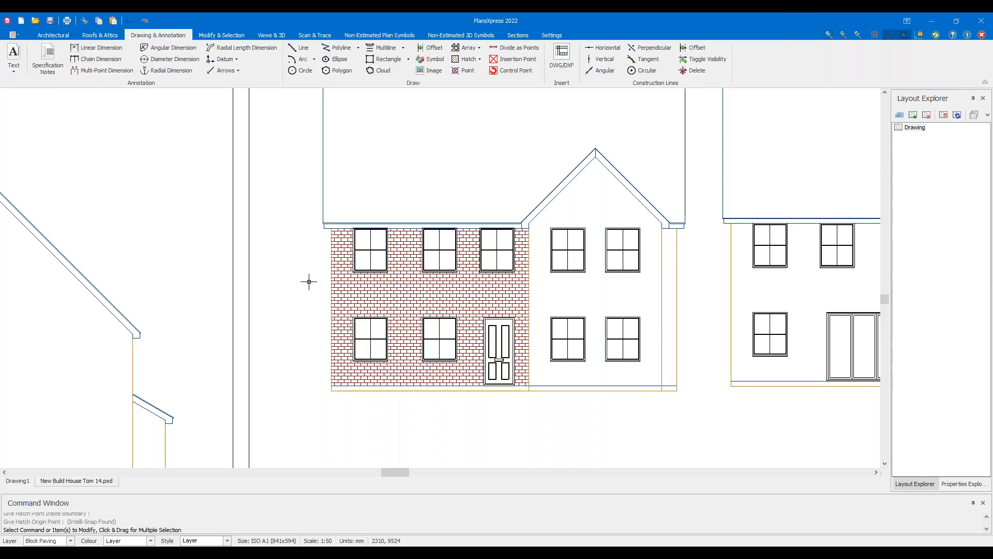
# Examine how the brick hatch fits around the windows, the front door and the edges of the front wall
pyautogui.scroll(3, 308, 279)
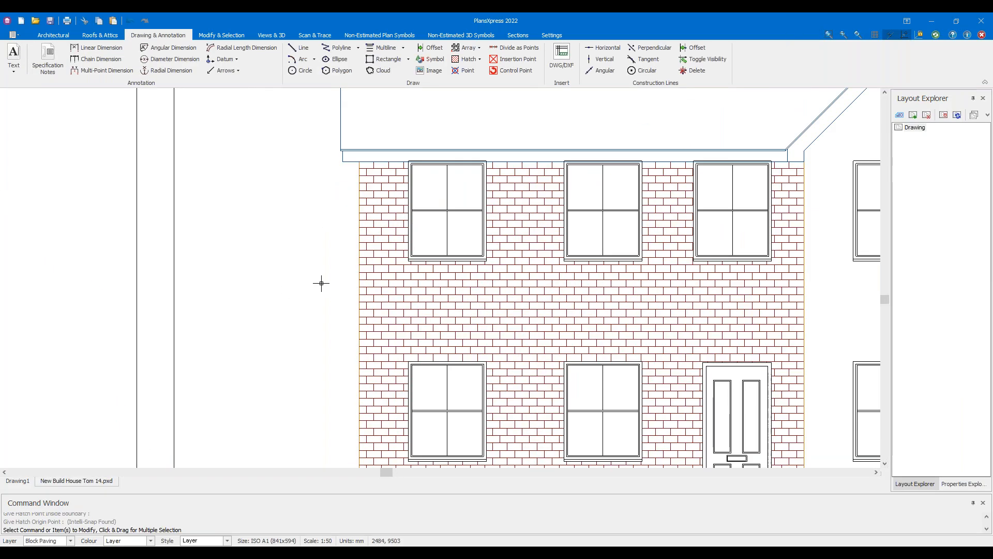
pyautogui.scroll(5, 390, 370)
pyautogui.scroll(-3, 347, 379)
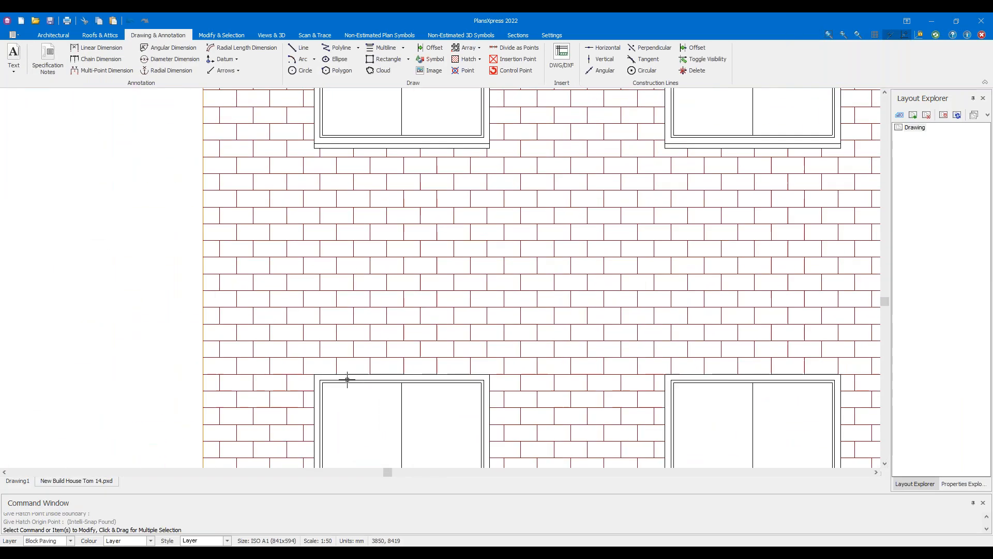
pyautogui.scroll(-3, 347, 379)
pyautogui.scroll(4, 512, 381)
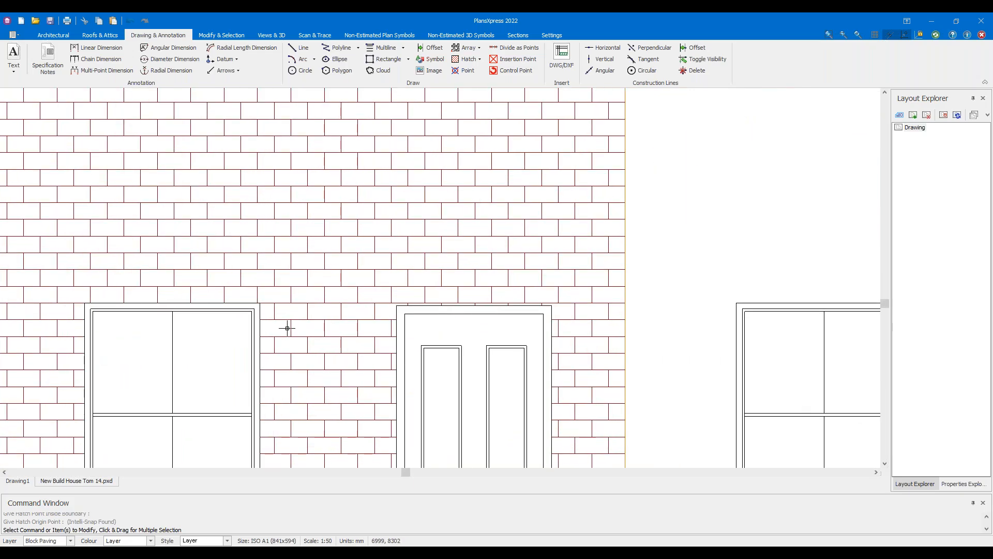
pyautogui.moveTo(332, 320); pyautogui.dragTo(633, 294, button='middle')
pyautogui.scroll(-3, 488, 234)
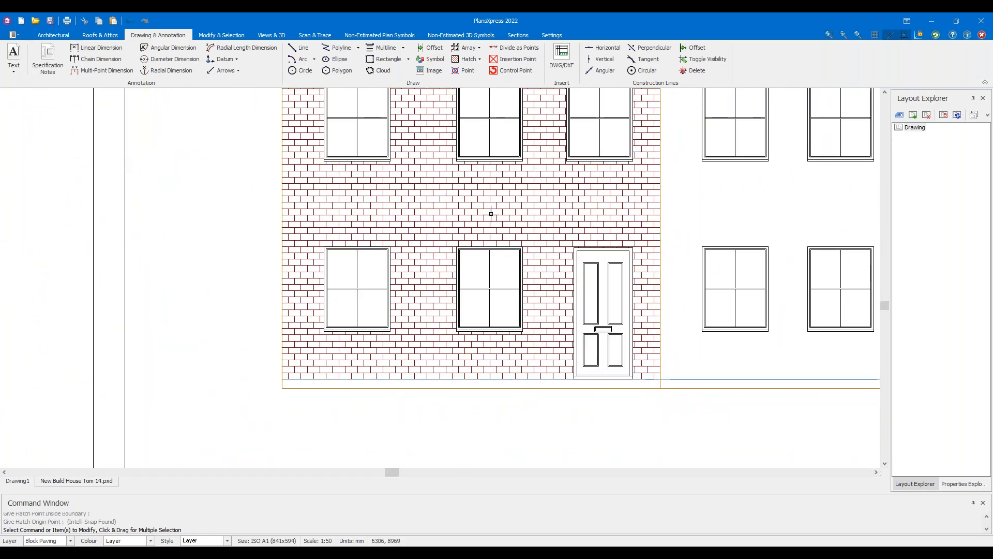
pyautogui.scroll(3, 490, 213)
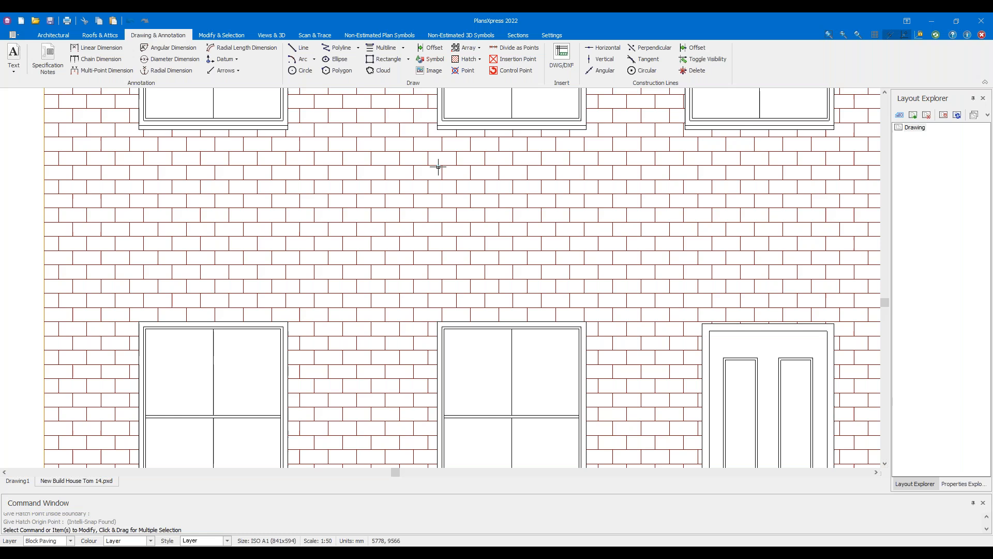
pyautogui.scroll(-2, 433, 174)
pyautogui.scroll(-2, 433, 175)
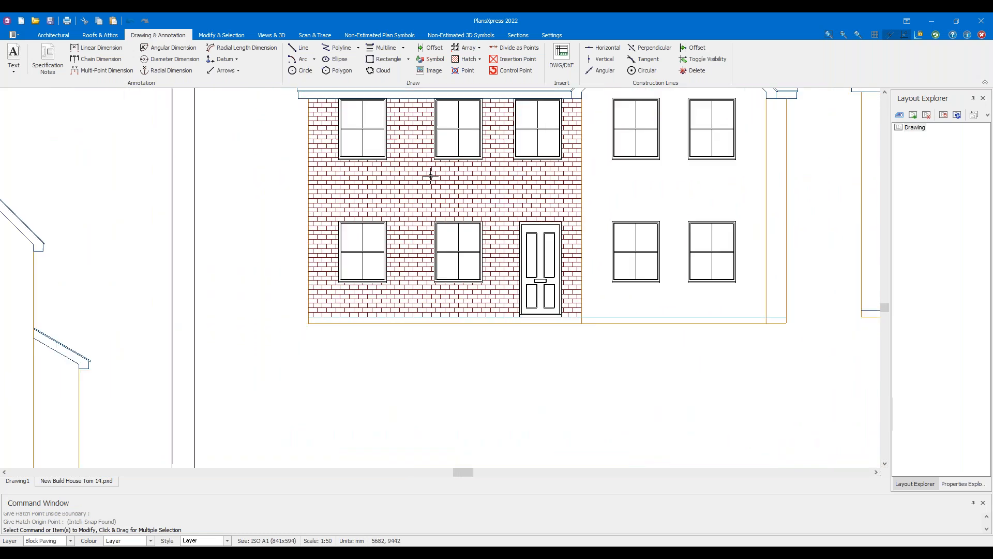
pyautogui.scroll(2, 421, 251)
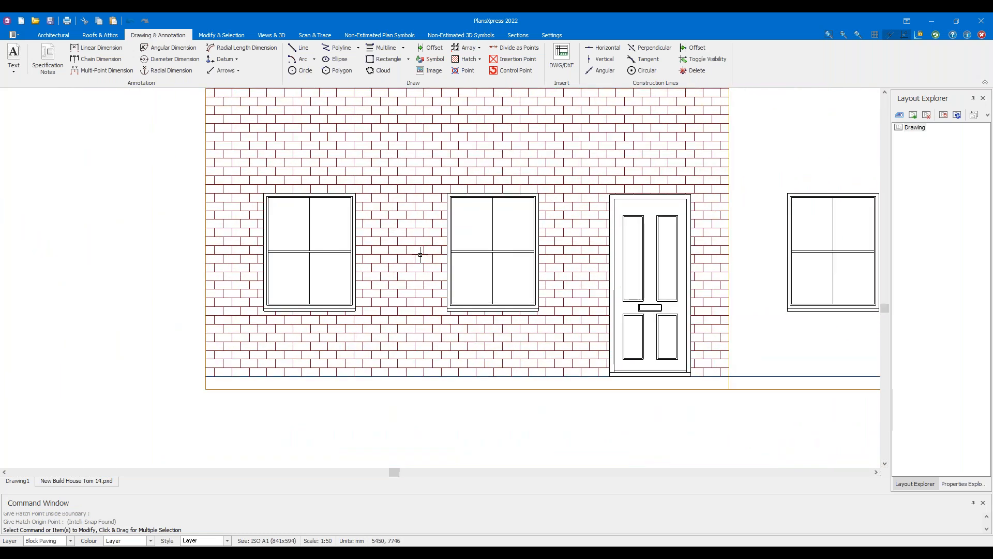
pyautogui.scroll(-2, 434, 288)
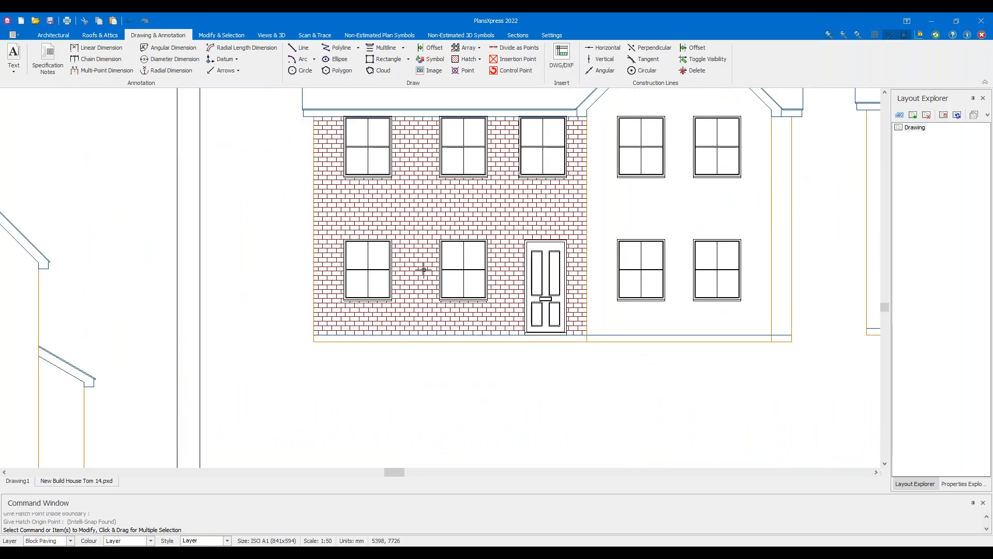
pyautogui.scroll(-2, 414, 233)
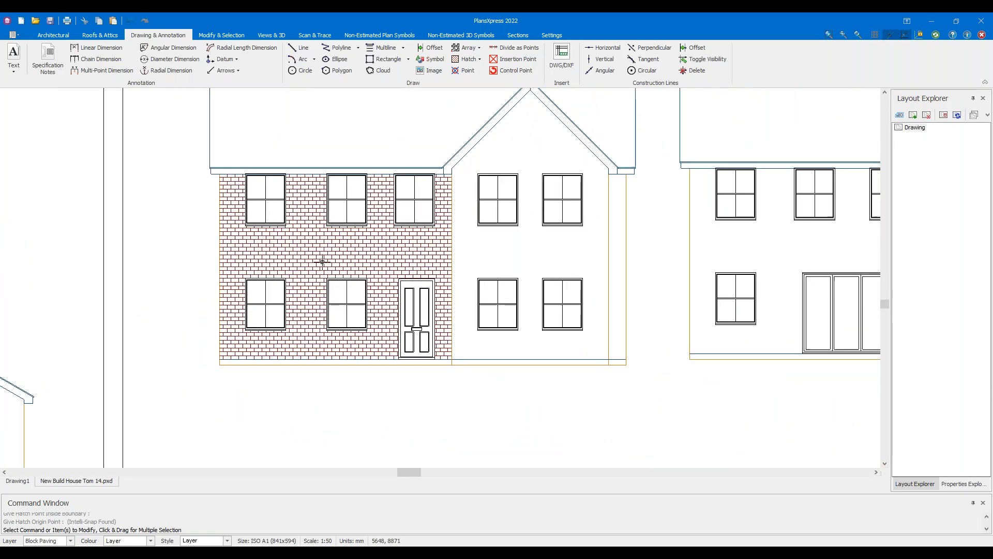
pyautogui.scroll(3, 268, 292)
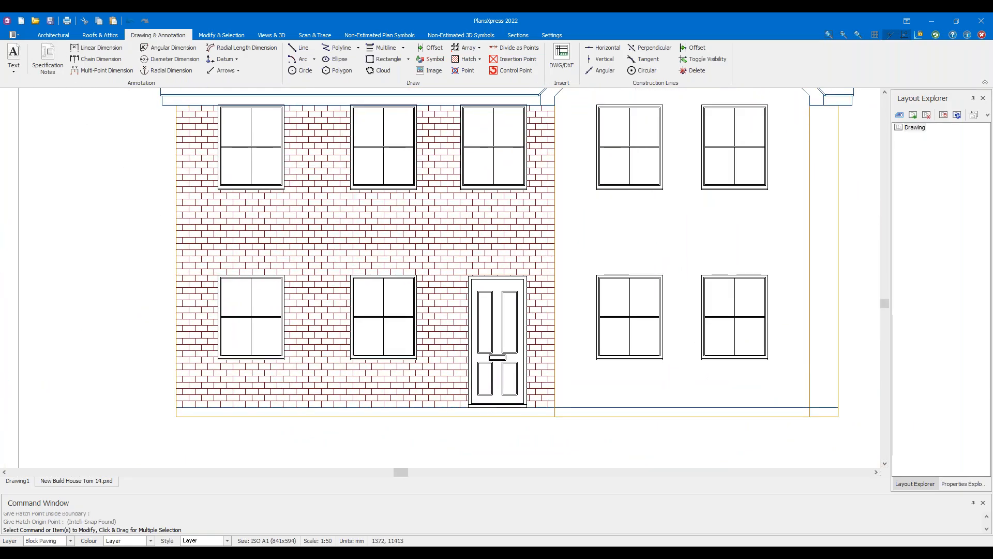
# Undo the brick hatch on the front elevation
pyautogui.click(134, 20)
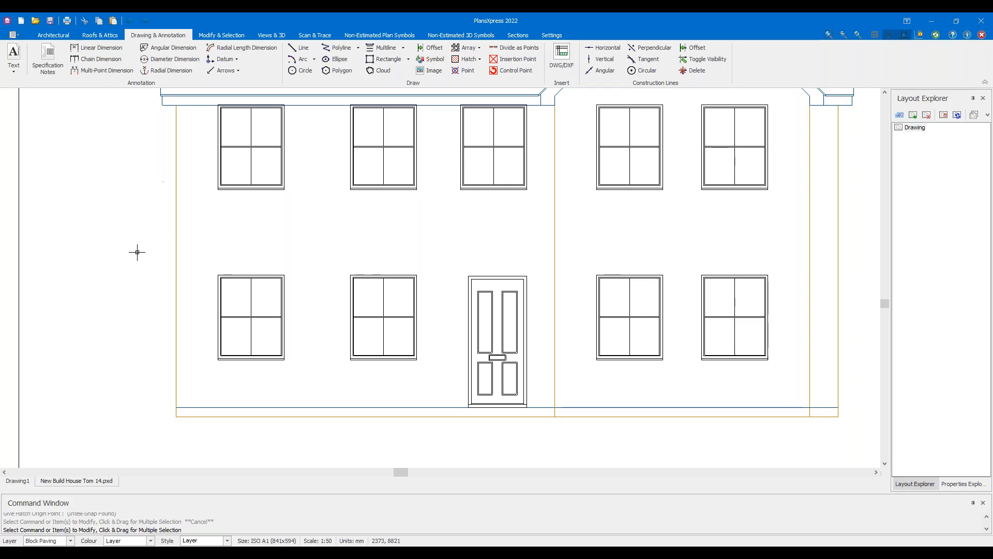
pyautogui.scroll(-2, 148, 242)
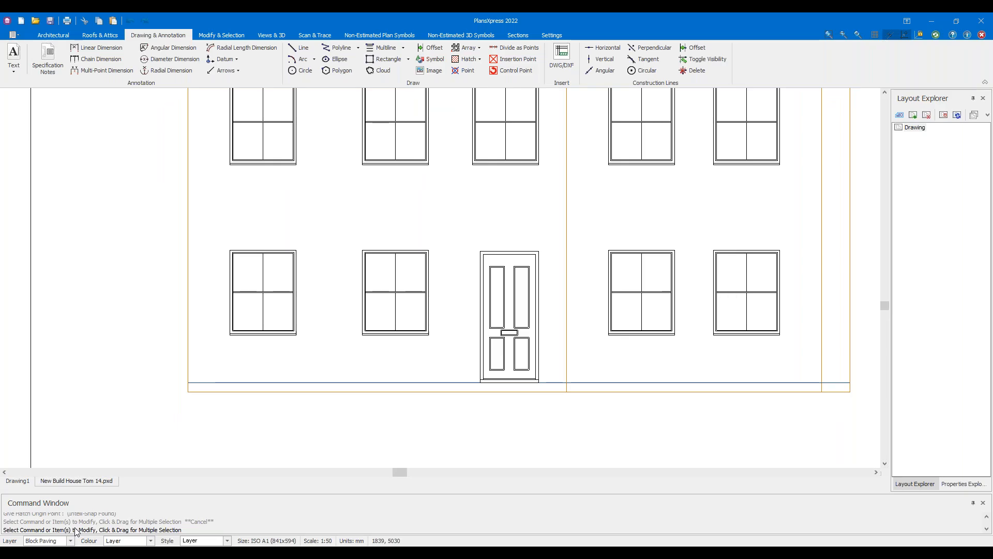
pyautogui.scroll(-4, 195, 327)
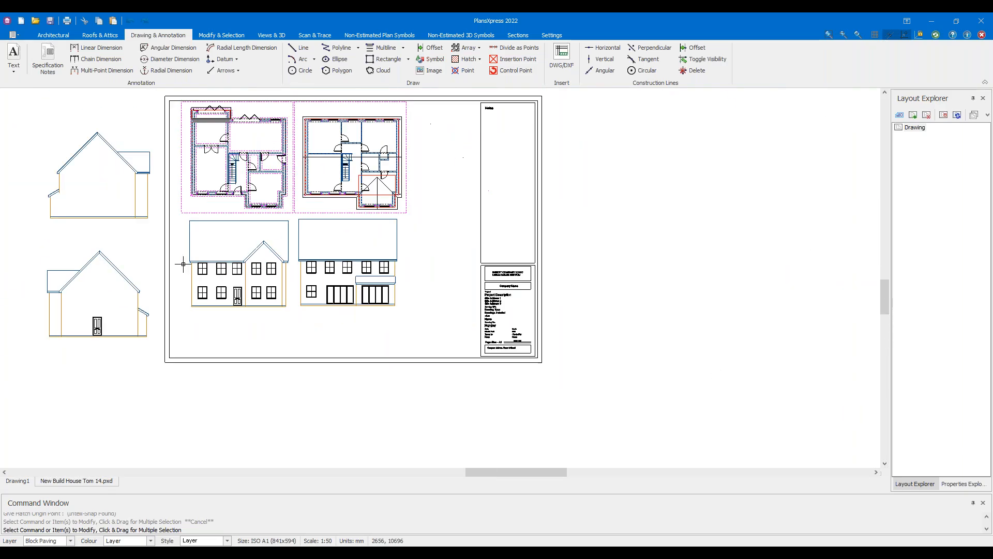
pyautogui.scroll(2, 190, 204)
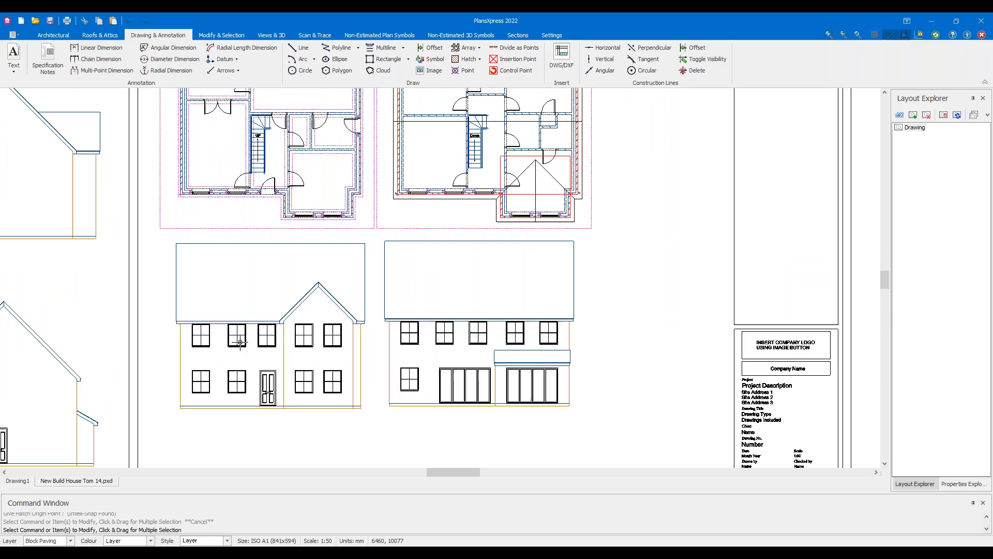
pyautogui.scroll(2, 238, 355)
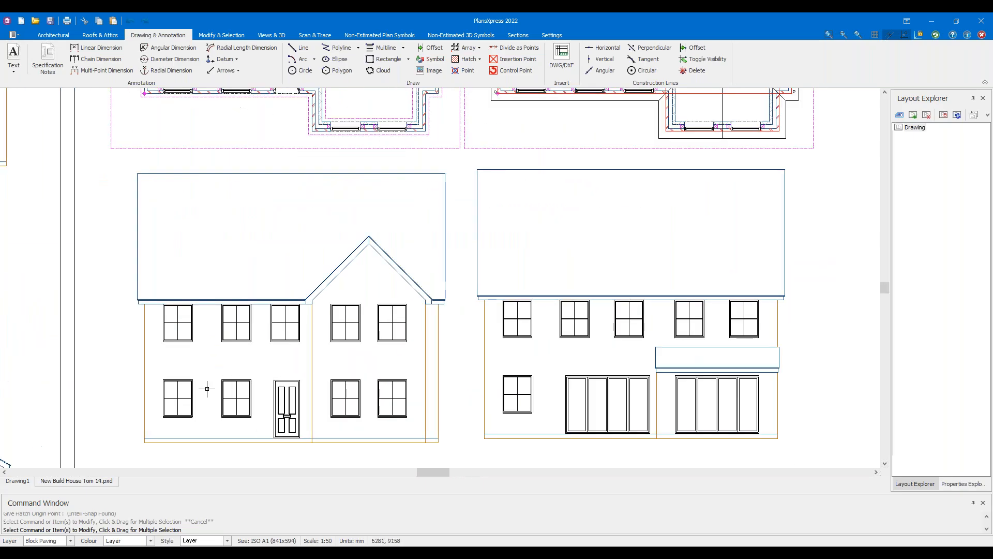
# Set the current drawing layer to Untitled
pyautogui.click(58, 540)
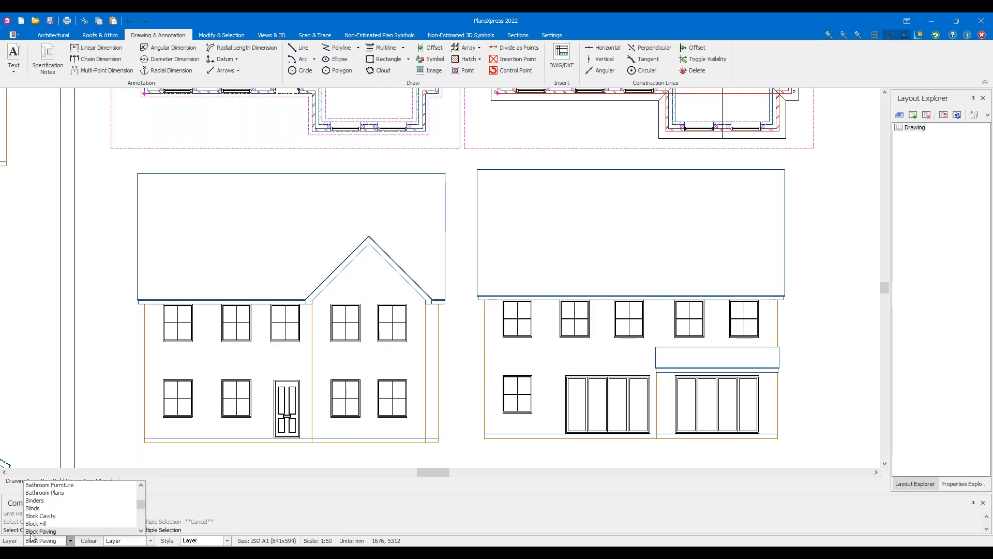
pyautogui.scroll(-3, 108, 508)
pyautogui.scroll(-1, 109, 505)
pyautogui.moveTo(141, 506)
pyautogui.mouseDown()
pyautogui.moveTo(148, 526)
pyautogui.moveTo(147, 492)
pyautogui.mouseUp()
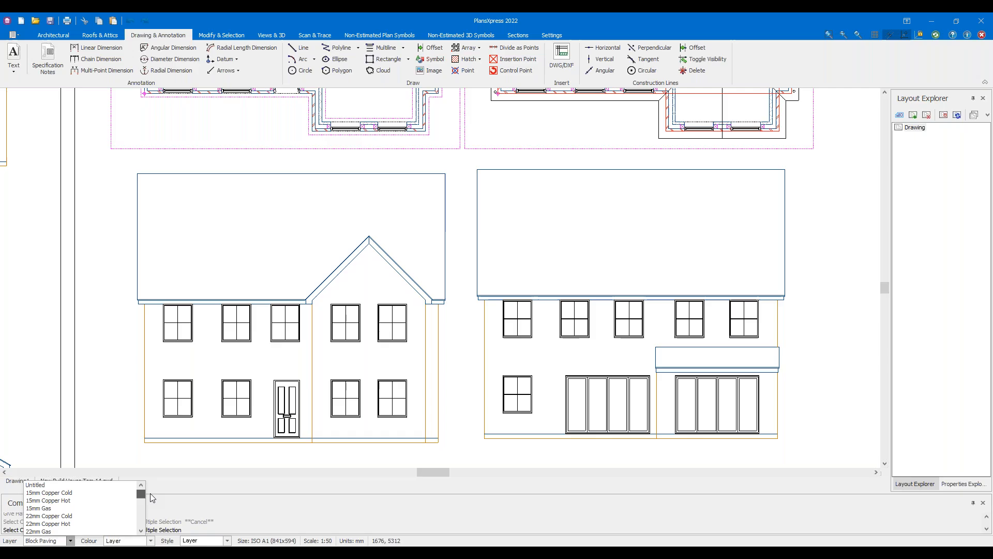
pyautogui.click(98, 484)
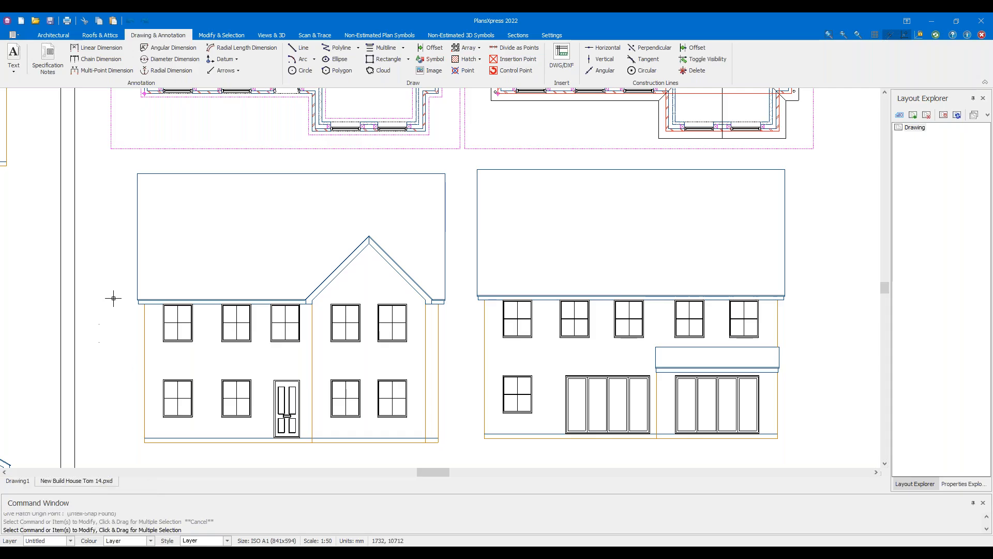
# Hatch the main front wall with the BRICK1 pattern at size 175, originating at the wall's lower-left corner on the horizontal base line
pyautogui.scroll(3, 111, 292)
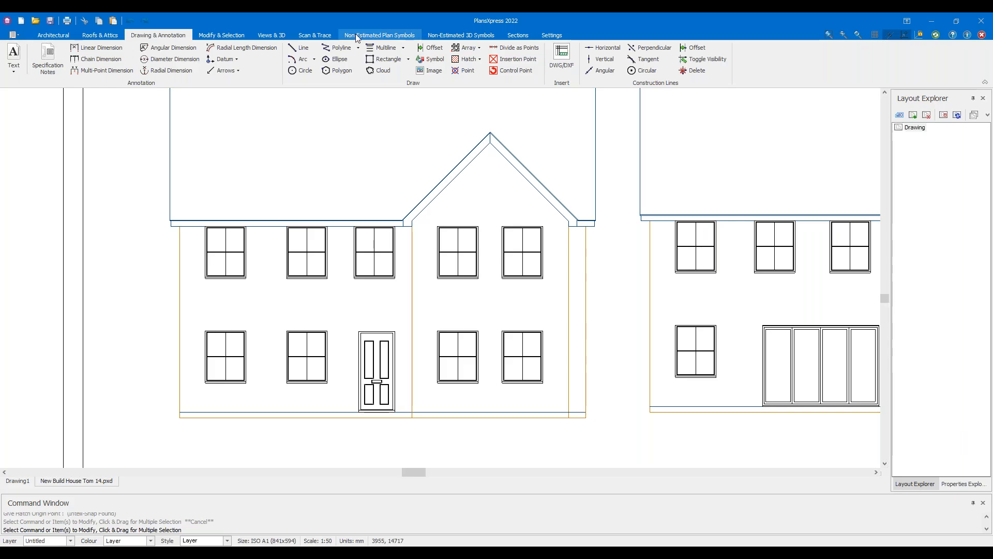
pyautogui.click(480, 60)
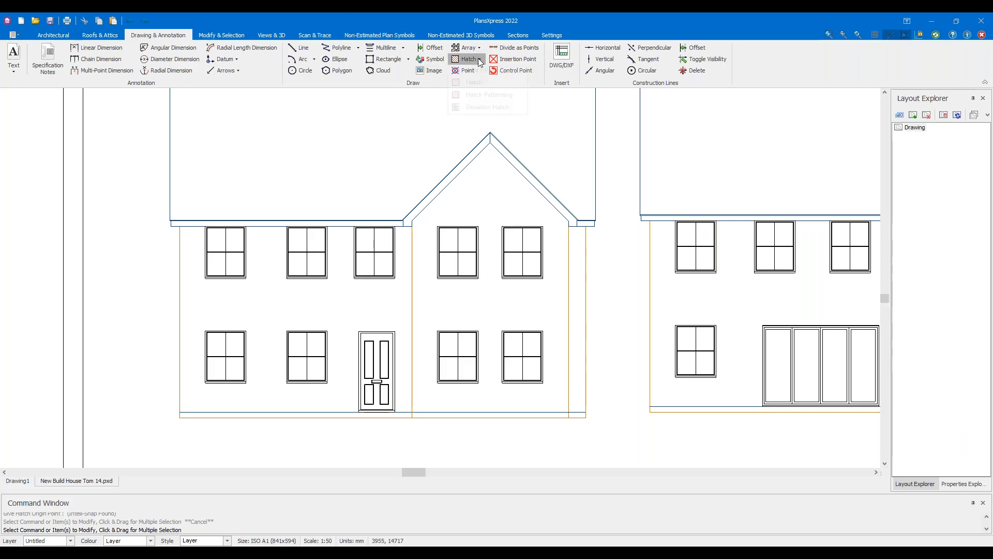
pyautogui.click(479, 107)
pyautogui.scroll(3, 201, 378)
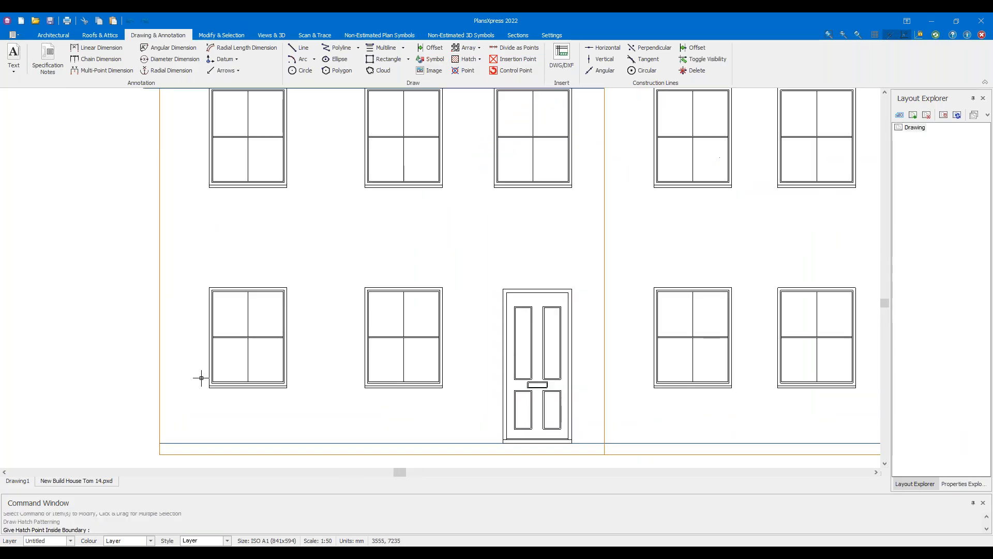
pyautogui.click(315, 373)
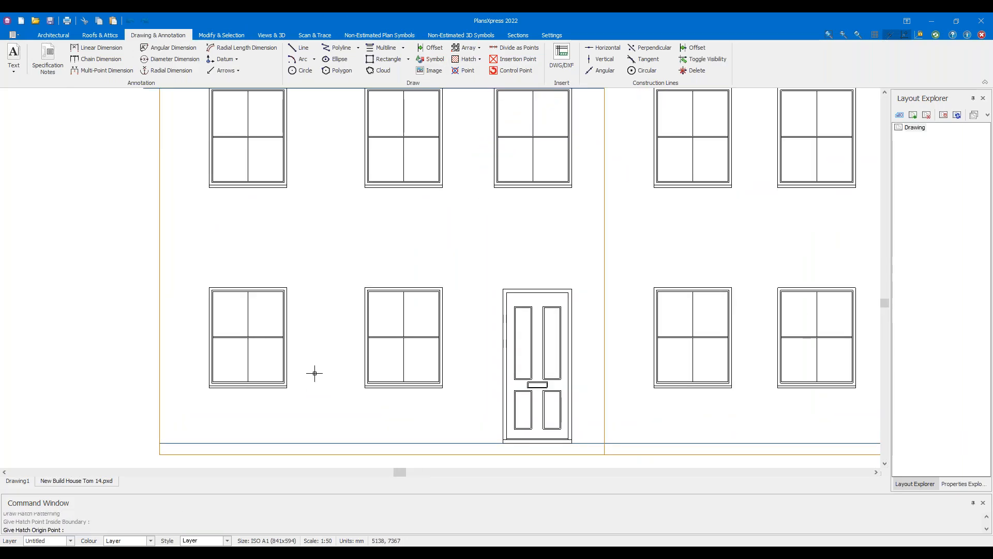
pyautogui.click(159, 442)
pyautogui.write('175')
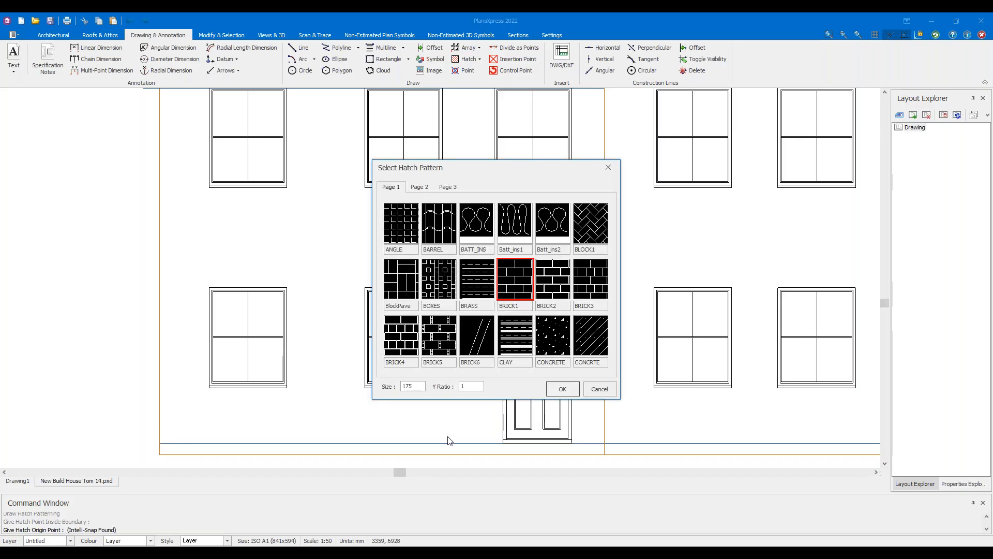
pyautogui.click(575, 393)
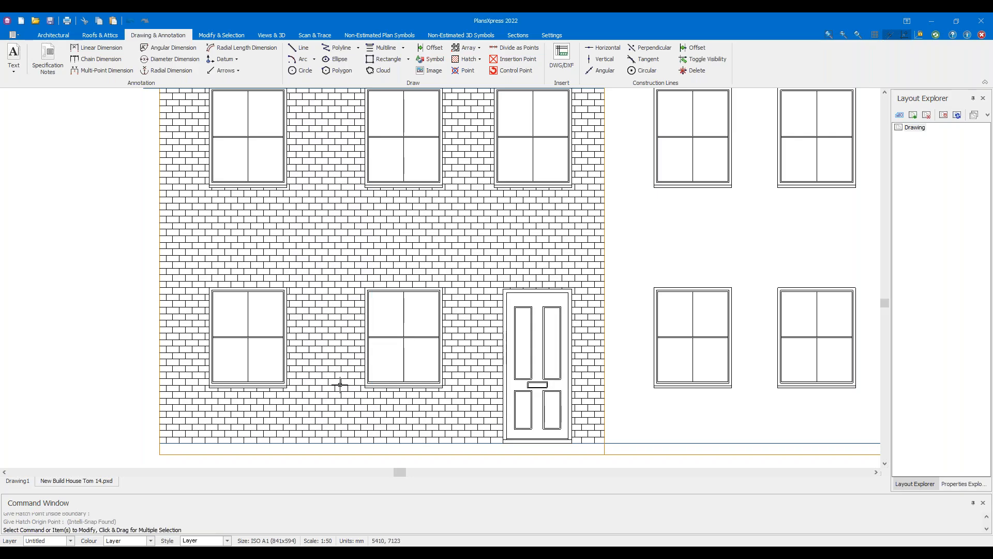
# Examine how the new brick hatch fits around the windows and front door of the main front wall
pyautogui.scroll(2, 334, 288)
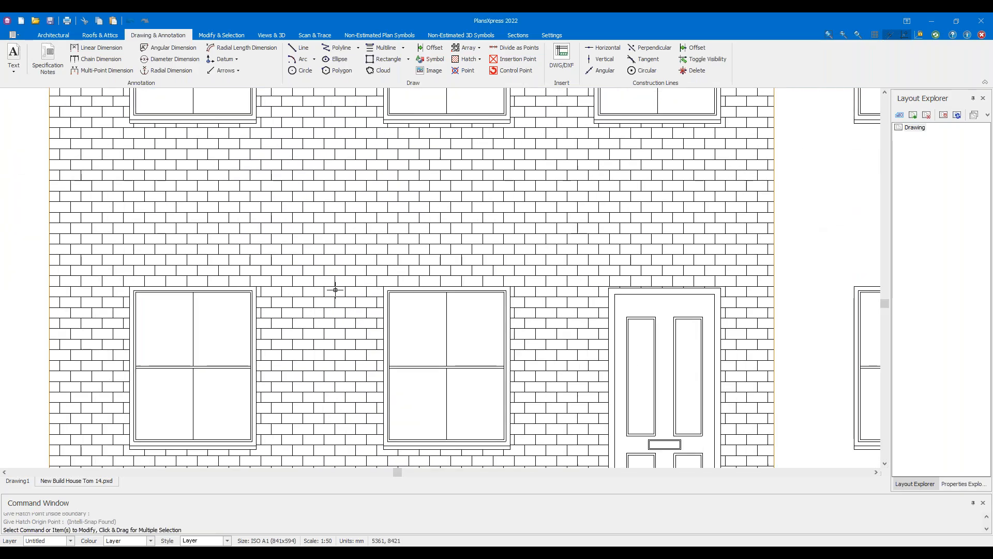
pyautogui.scroll(-2, 326, 344)
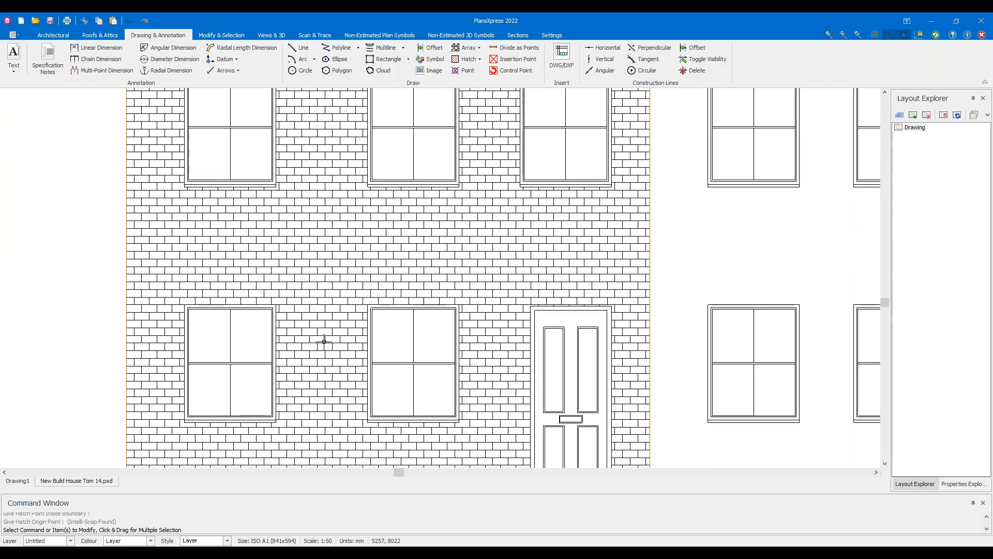
pyautogui.scroll(2, 379, 162)
pyautogui.scroll(-2, 307, 184)
pyautogui.scroll(-2, 302, 189)
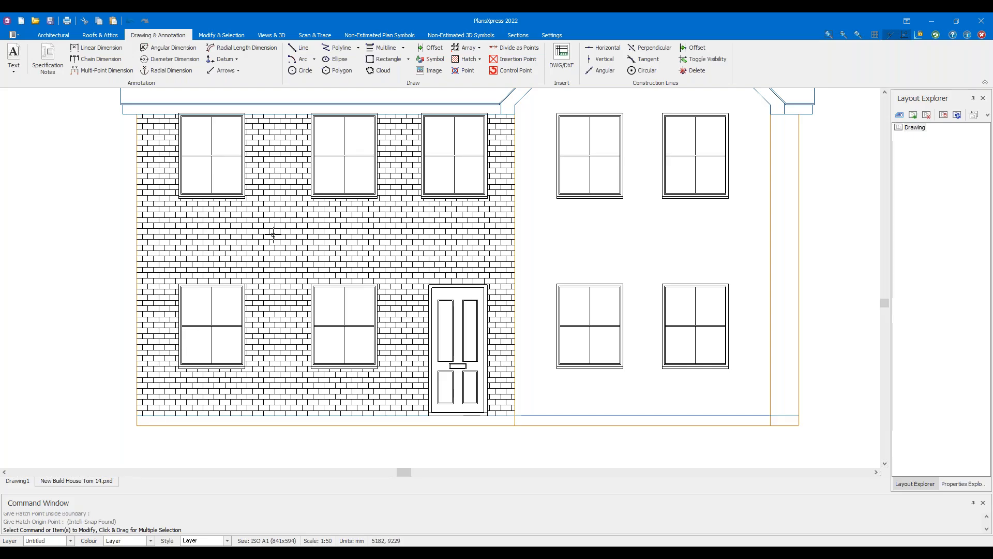
pyautogui.scroll(1, 255, 237)
pyautogui.click(231, 246)
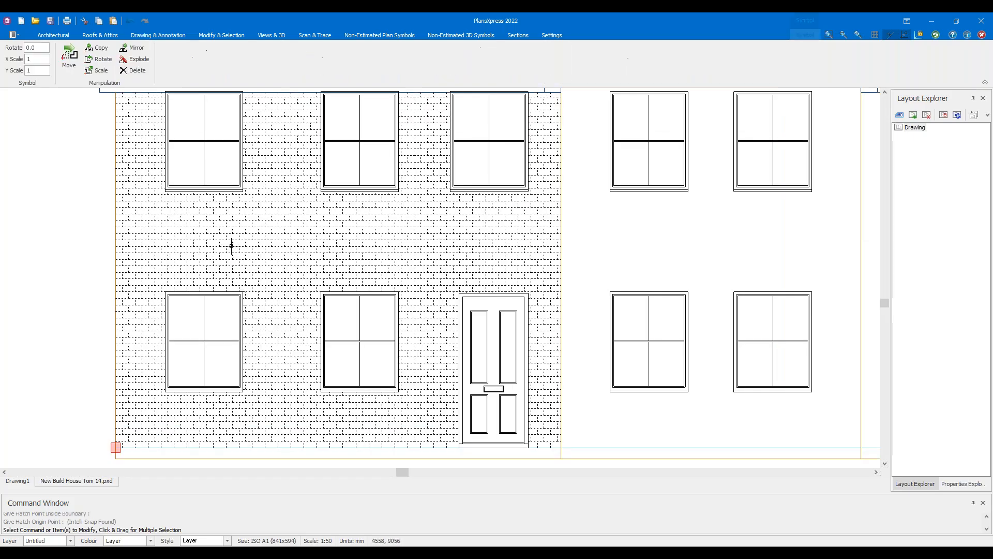
pyautogui.press('Escape')
pyautogui.scroll(-2, 59, 231)
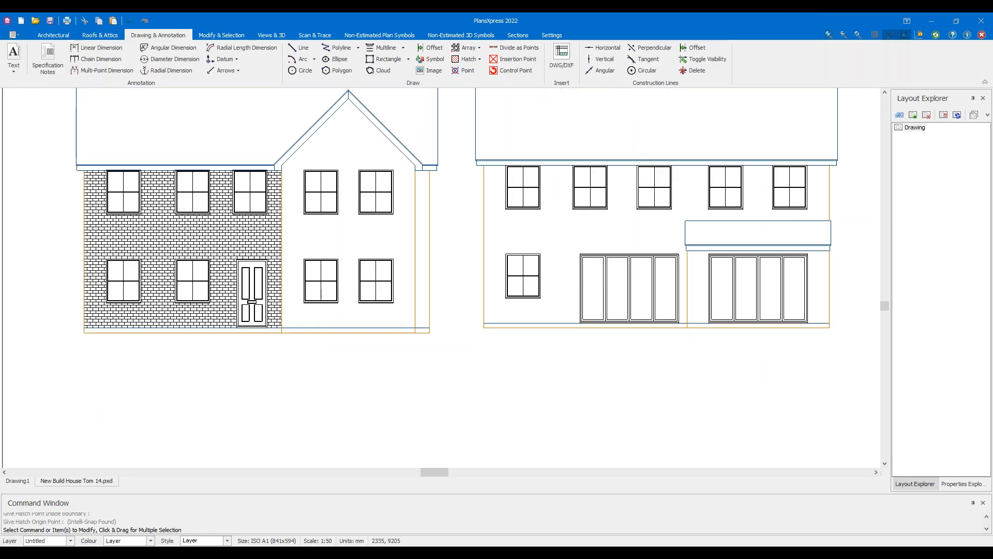
# Check the entity details of the front wall's brick hatch and view it at different scales
pyautogui.moveTo(62, 232); pyautogui.dragTo(308, 242, button='middle')
pyautogui.scroll(2, 364, 223)
pyautogui.scroll(1, 364, 225)
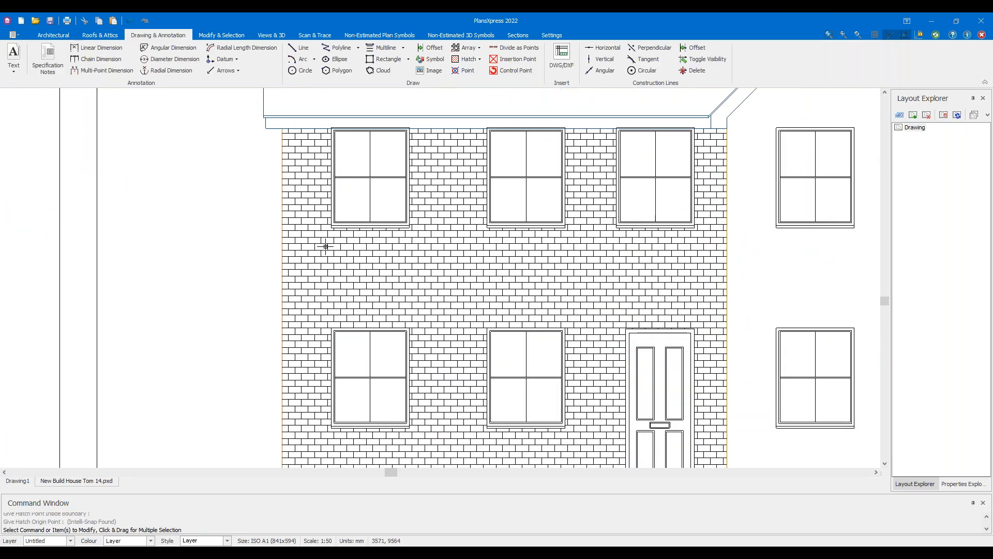
pyautogui.moveTo(315, 241)
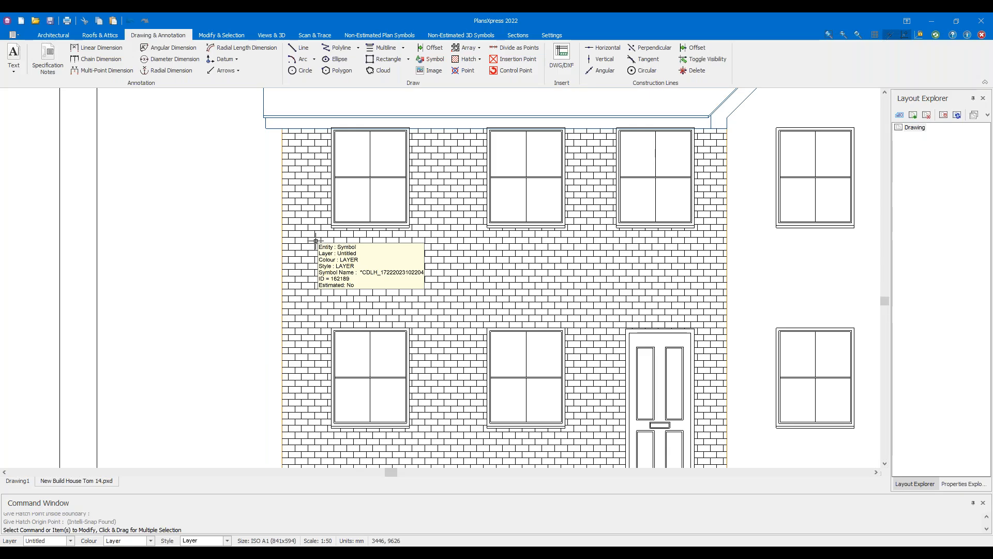
pyautogui.moveTo(527, 307); pyautogui.dragTo(443, 267)
pyautogui.click(220, 281)
pyautogui.scroll(-5, 484, 291)
pyautogui.scroll(8, 484, 293)
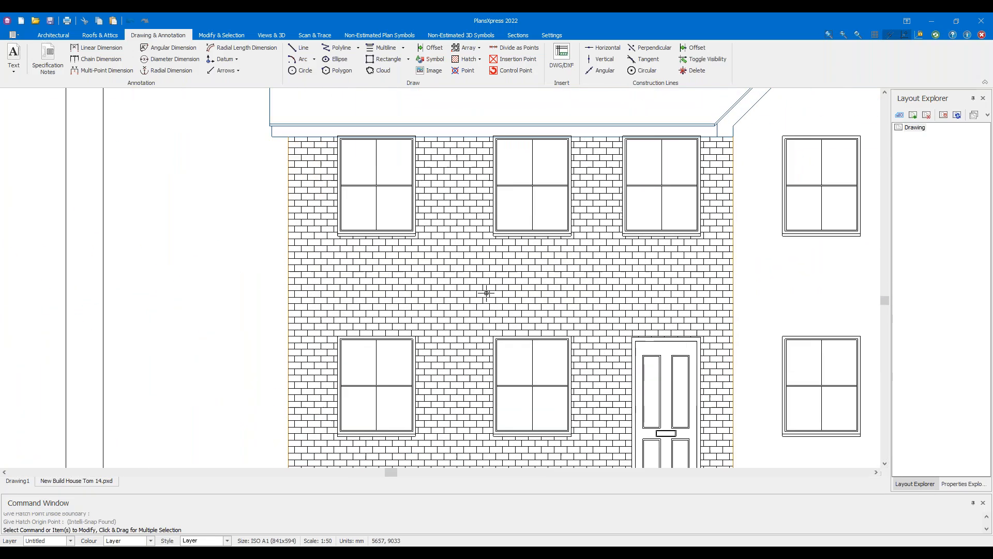
# Change the front wall's brick hatch to grey colour 17 (0.7)
pyautogui.click(424, 273)
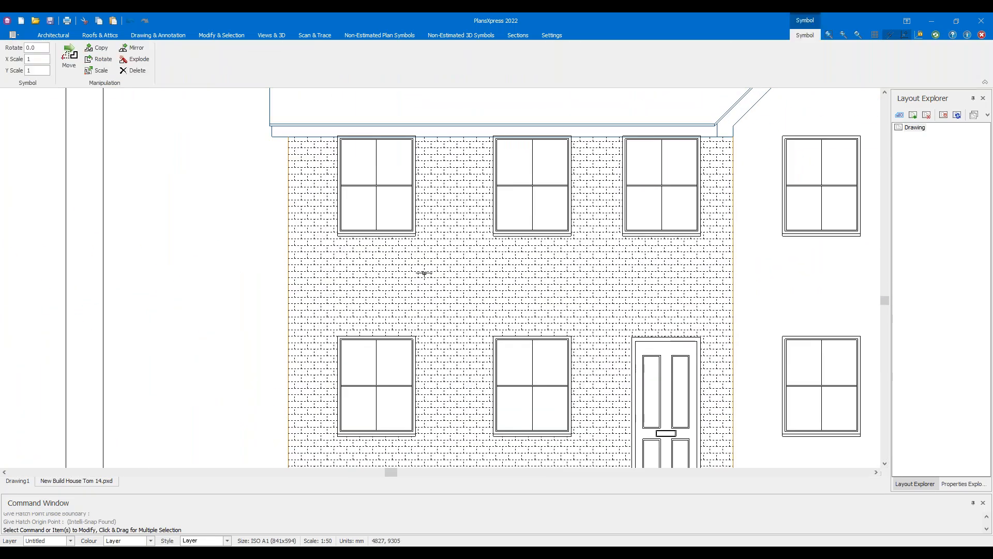
pyautogui.click(134, 540)
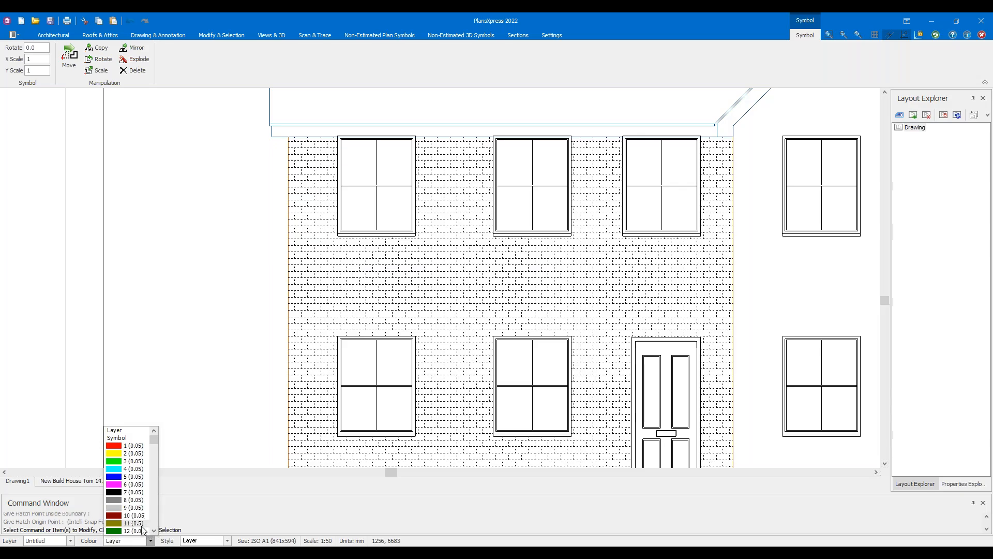
pyautogui.scroll(-4, 132, 465)
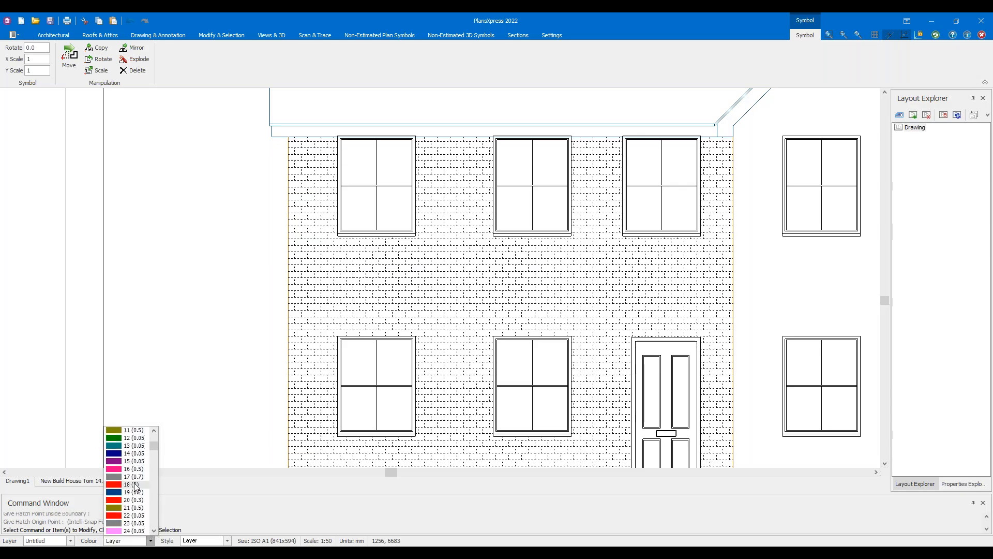
pyautogui.click(133, 476)
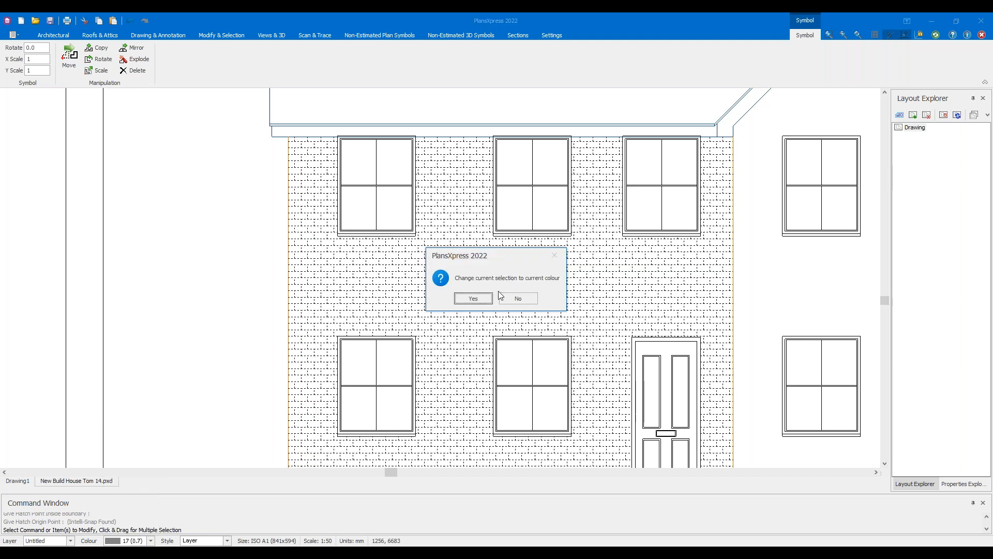
pyautogui.click(473, 298)
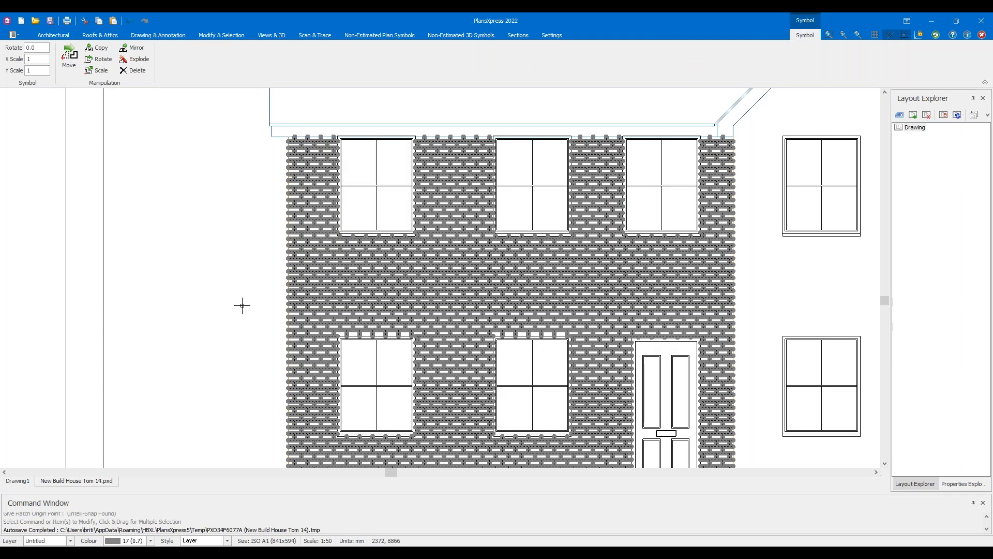
pyautogui.click(242, 305)
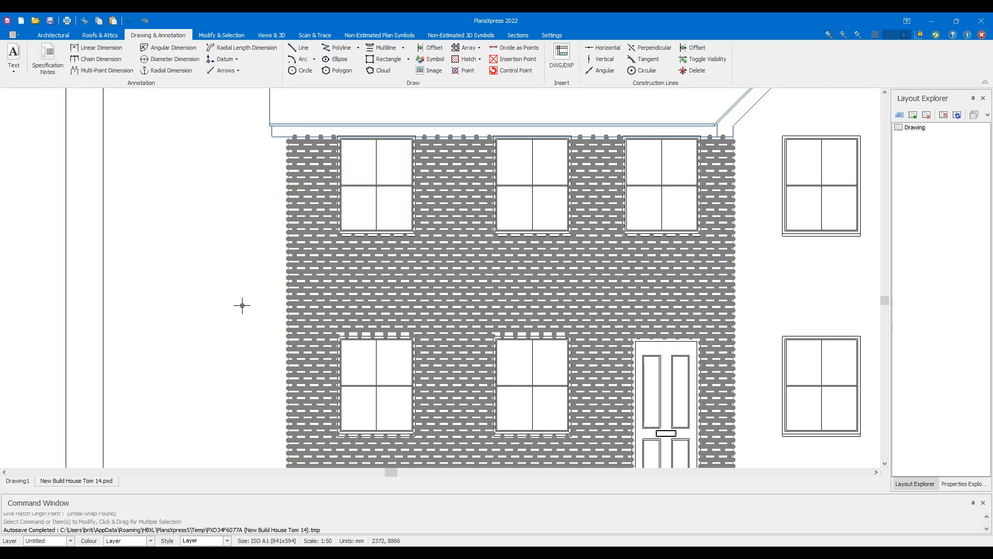
# Change the front wall's brick hatch to grey colour 23 (0.05)
pyautogui.click(403, 275)
pyautogui.click(151, 540)
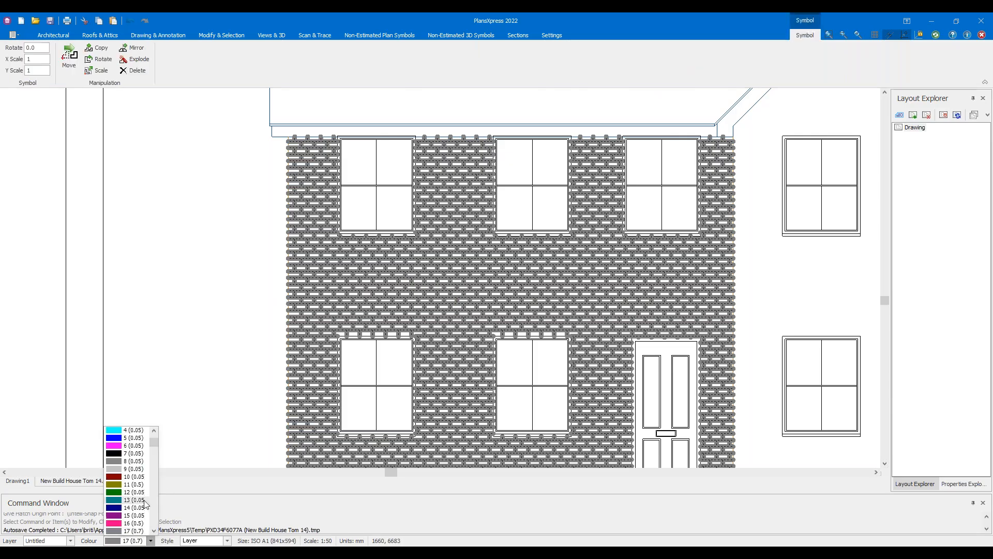
pyautogui.scroll(-4, 146, 505)
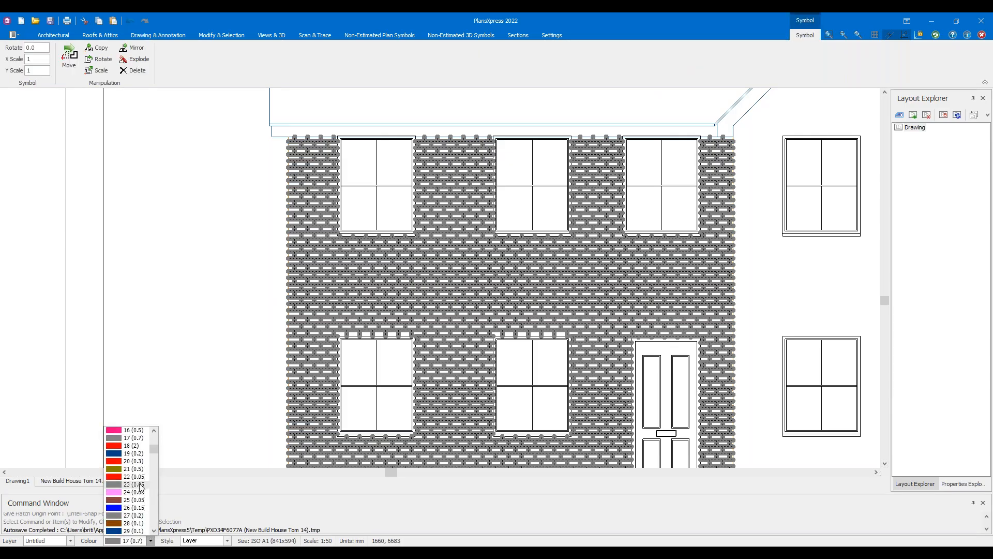
pyautogui.click(147, 490)
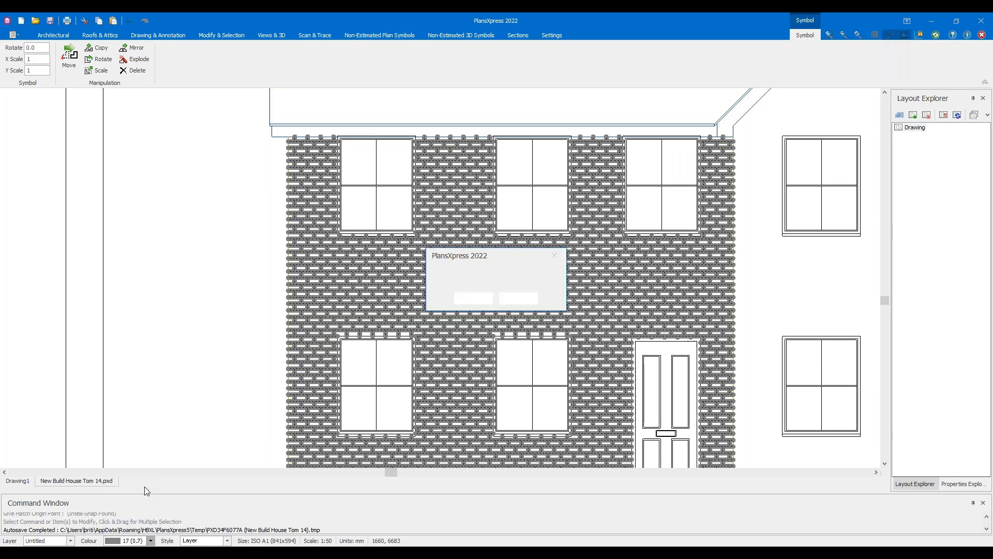
pyautogui.click(488, 302)
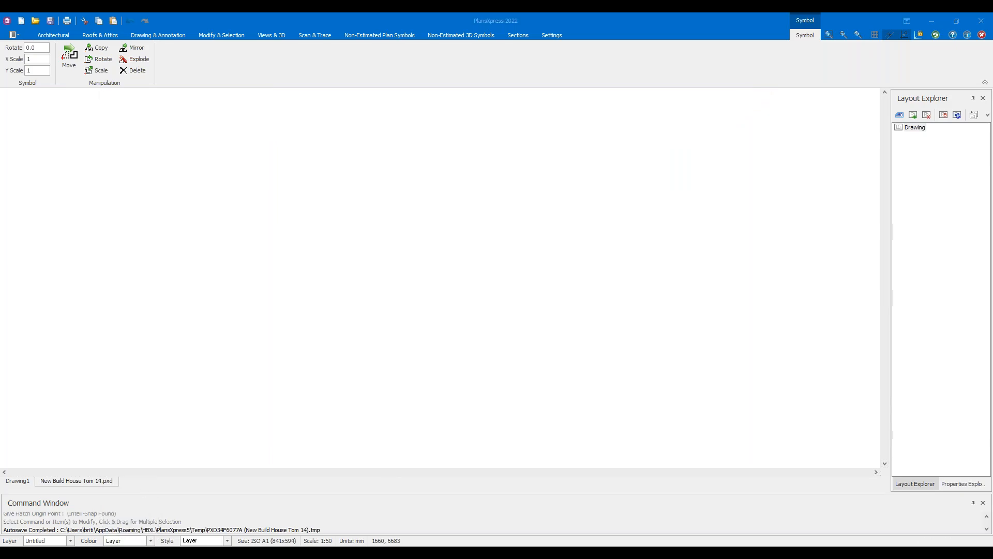
pyautogui.click(212, 326)
pyautogui.scroll(-3, 212, 325)
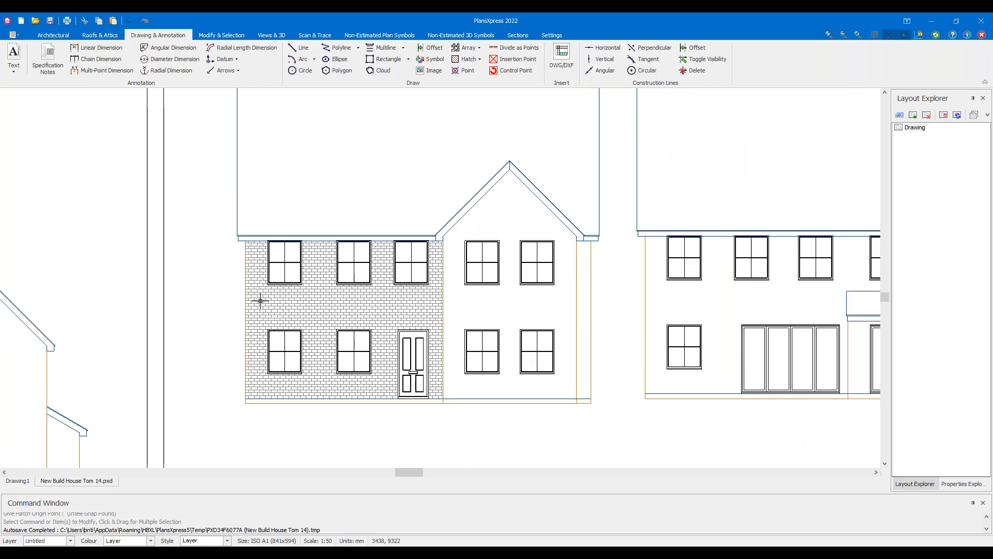
# Change the front wall's brick hatch to dark red colour 10 (0.05)
pyautogui.scroll(3, 269, 295)
pyautogui.click(284, 316)
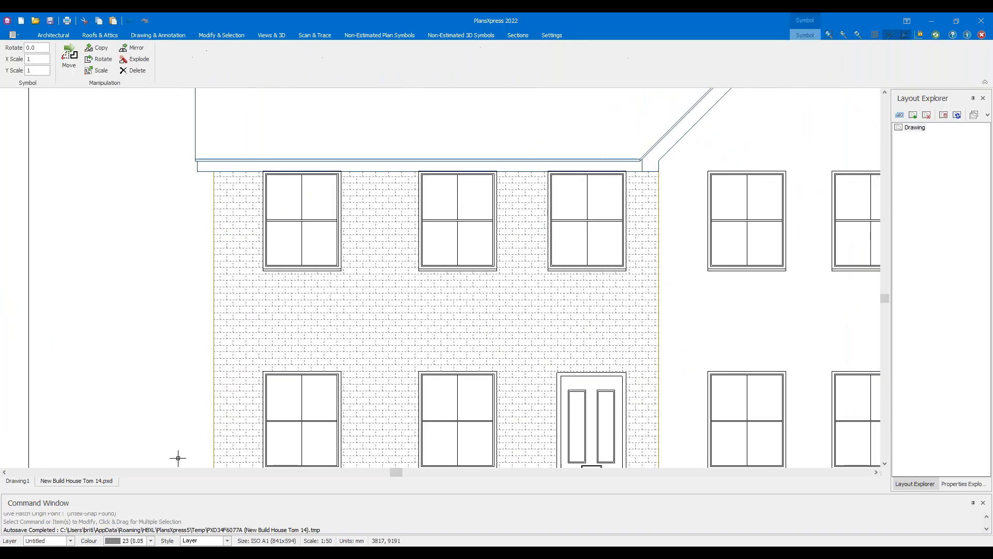
pyautogui.click(138, 540)
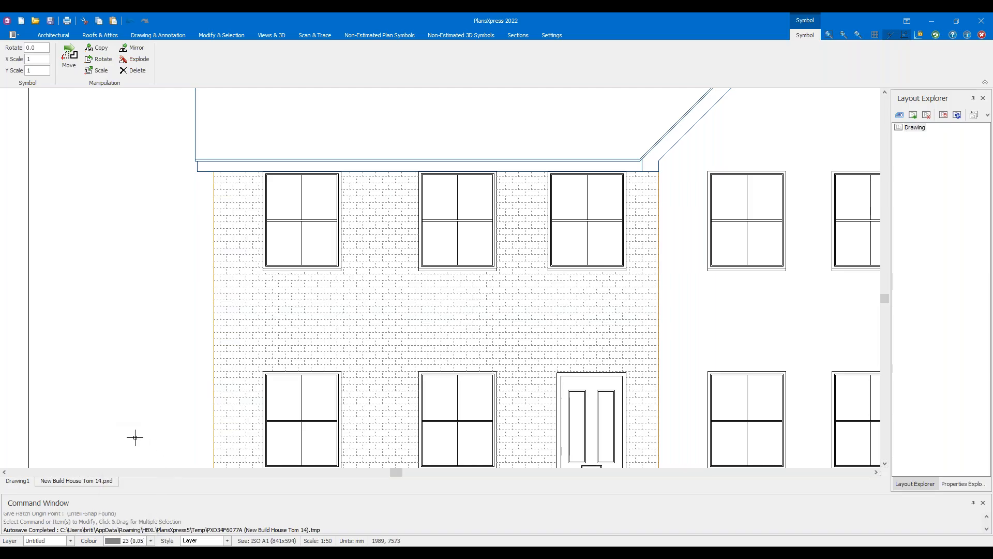
pyautogui.click(129, 540)
pyautogui.scroll(-1, 138, 488)
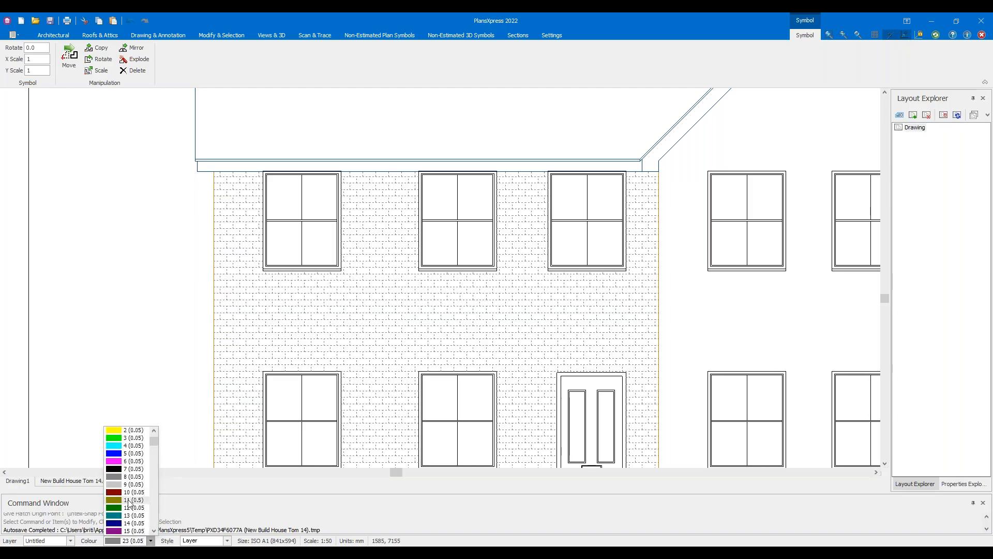
pyautogui.click(135, 492)
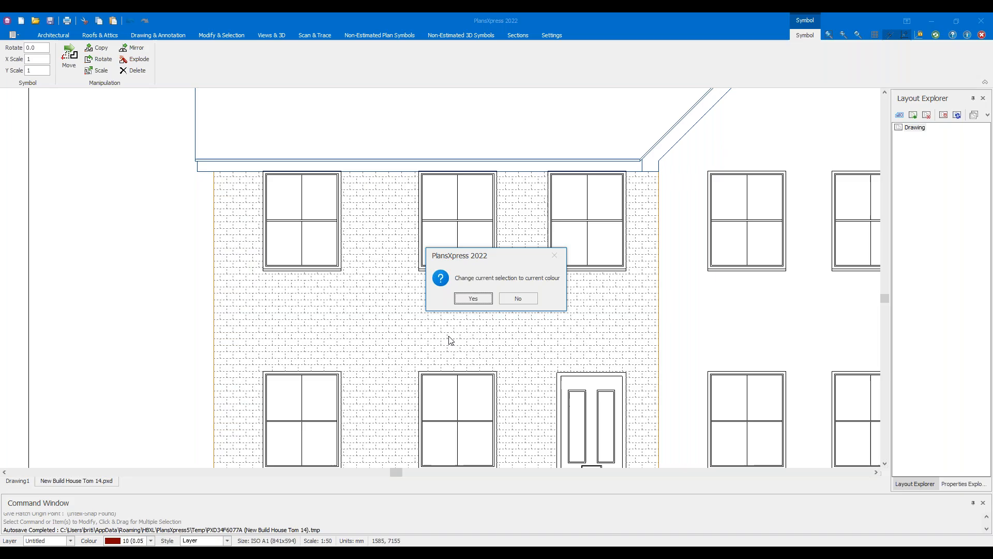
pyautogui.click(473, 298)
pyautogui.scroll(-1, 142, 325)
pyautogui.scroll(-2, 143, 324)
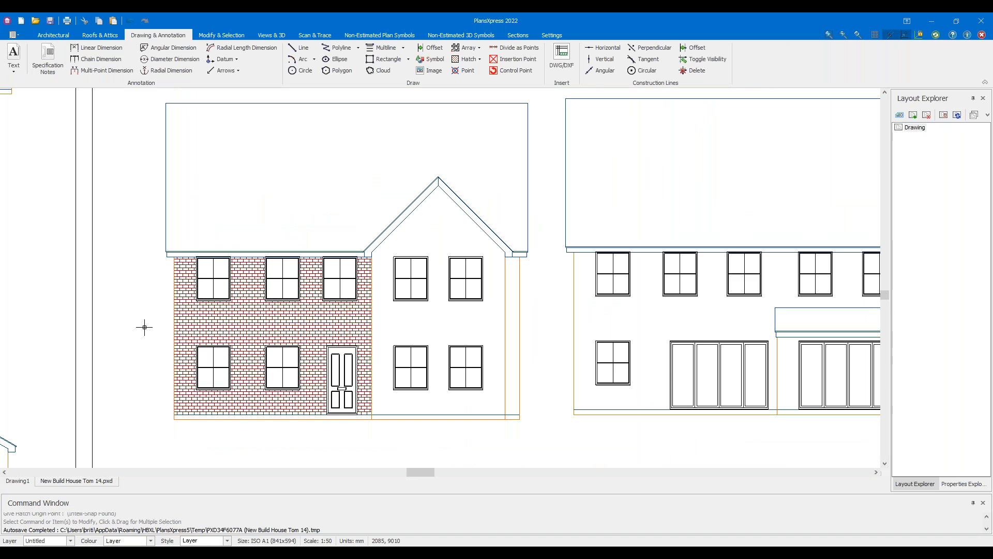
pyautogui.moveTo(534, 292); pyautogui.dragTo(340, 288, button='middle')
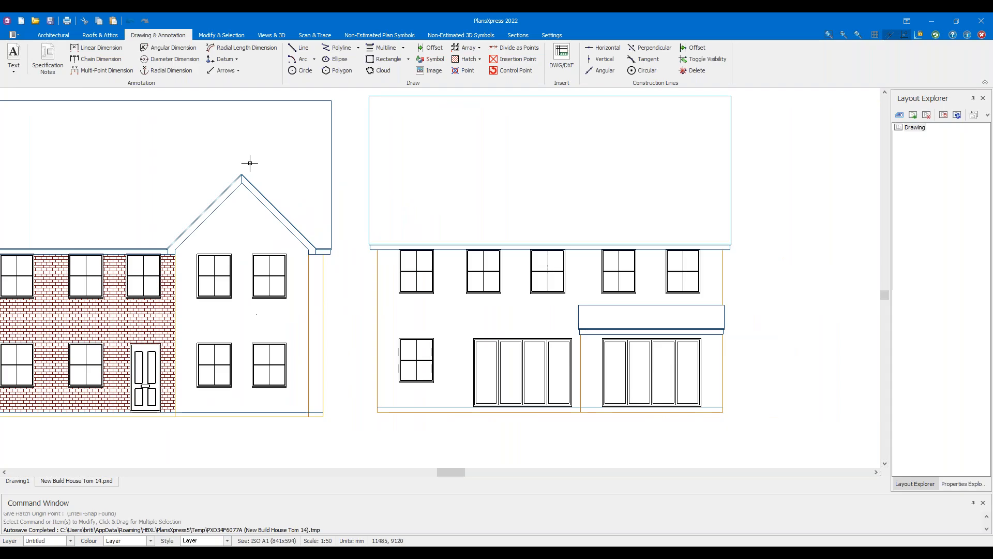
pyautogui.click(473, 59)
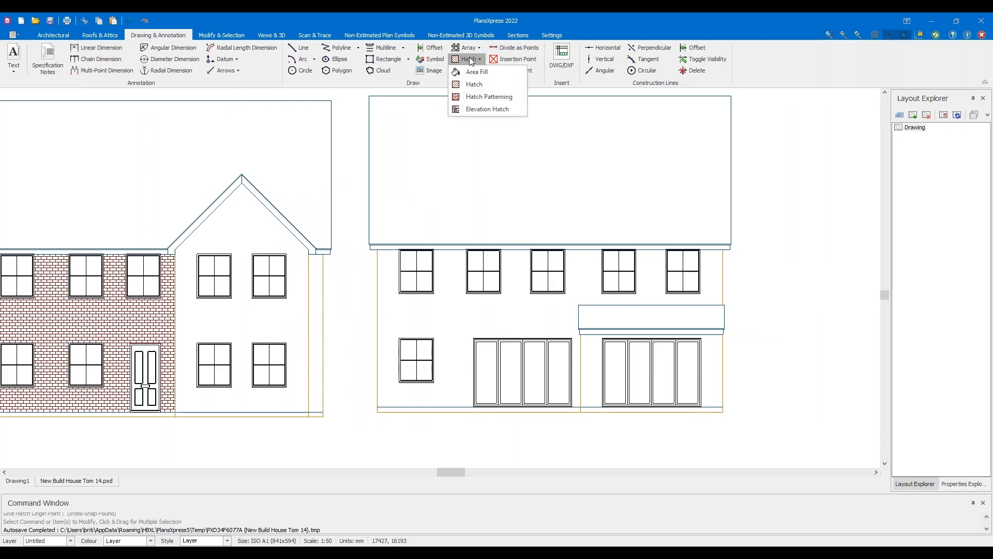
pyautogui.click(489, 97)
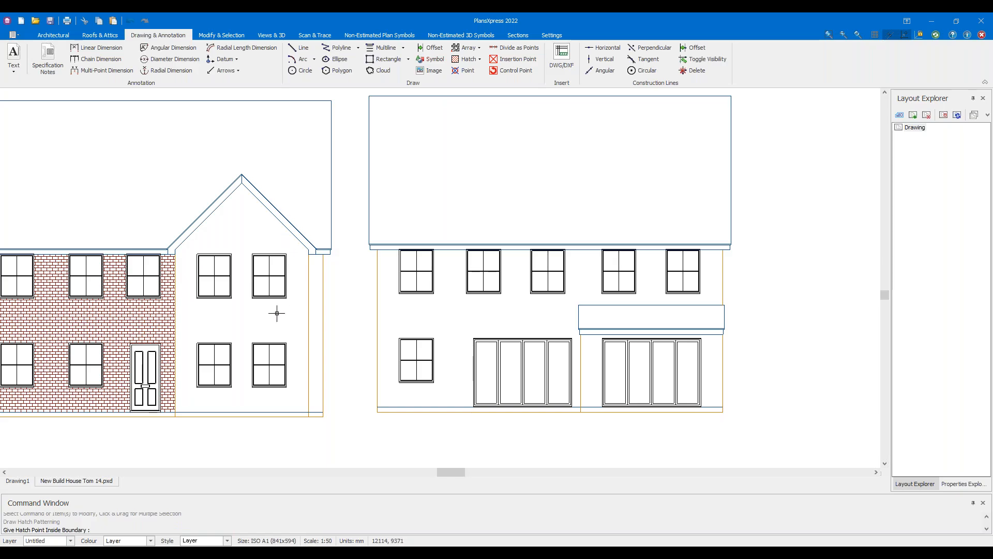
pyautogui.click(449, 313)
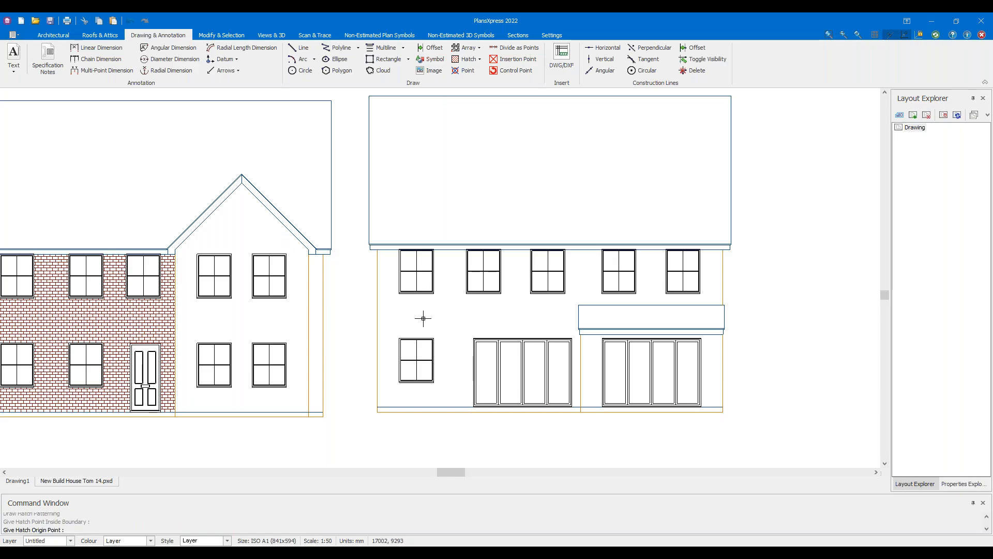
pyautogui.scroll(-4, 443, 345)
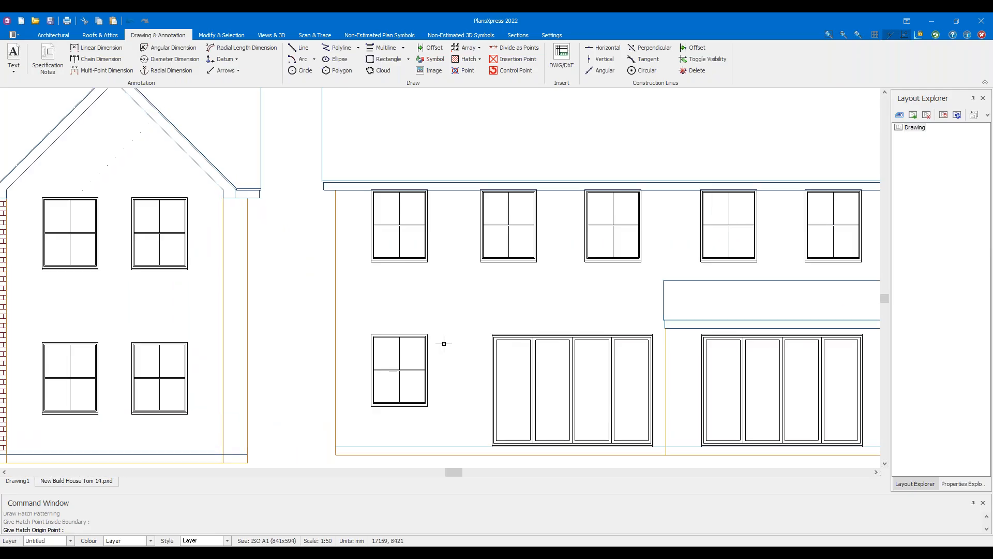
pyautogui.scroll(2, 440, 347)
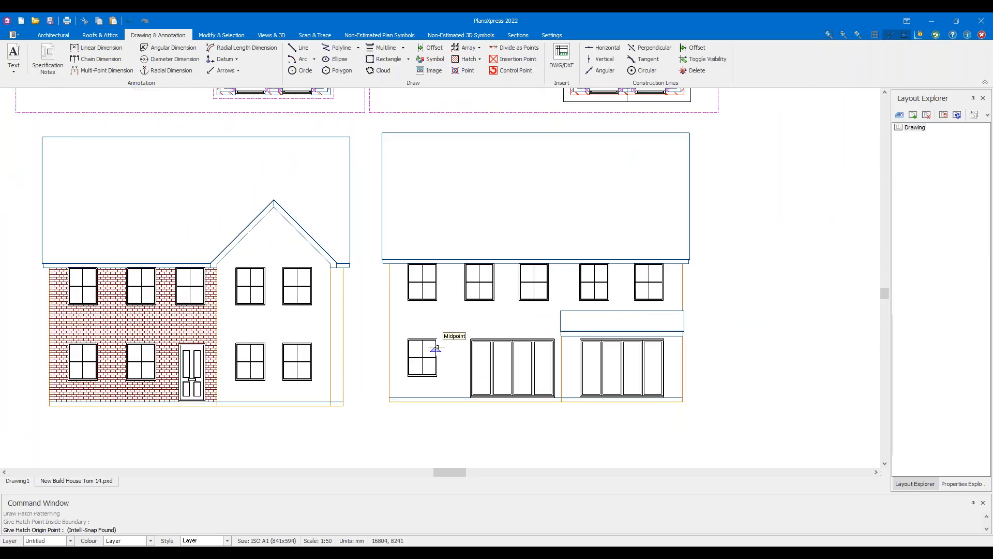
pyautogui.scroll(-3, 436, 347)
pyautogui.press('Escape')
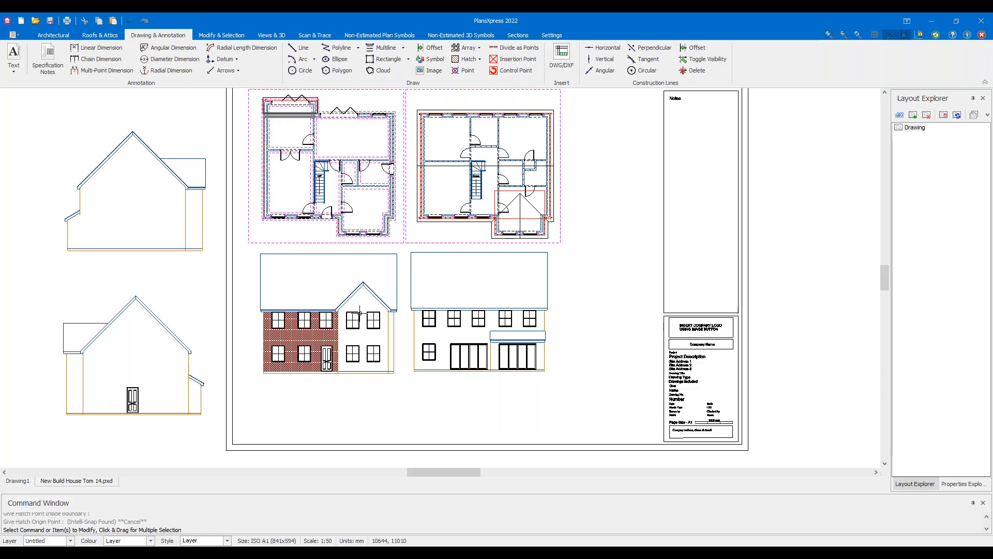
# Hatch the front elevation's gable wall with the BRICK1 pattern at size 175 and Y ratio 1, originating at the wall's lower-left corner
pyautogui.scroll(3, 361, 312)
pyautogui.rightClick(361, 313)
pyautogui.click(385, 313)
pyautogui.click(371, 369)
pyautogui.scroll(4, 357, 370)
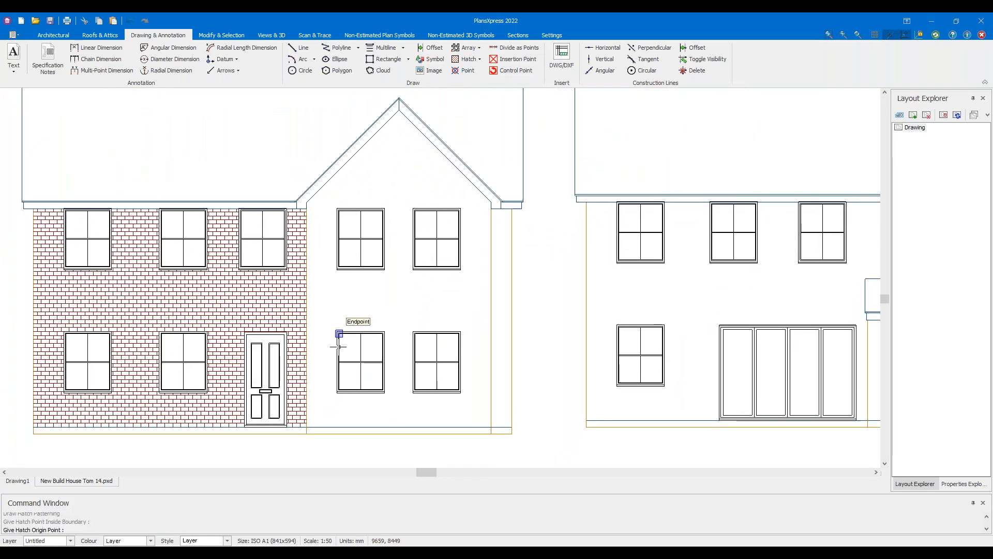
pyautogui.click(307, 427)
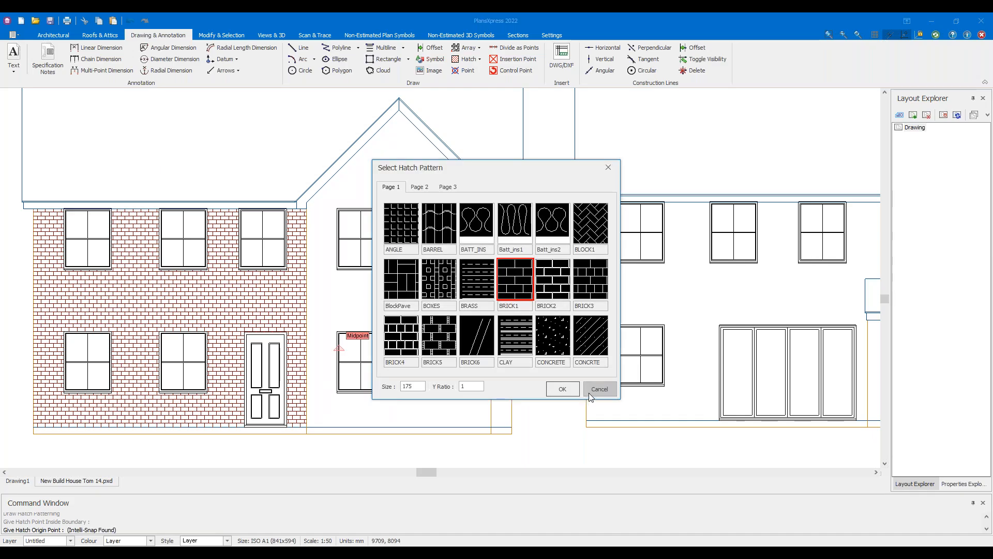
pyautogui.press('Return')
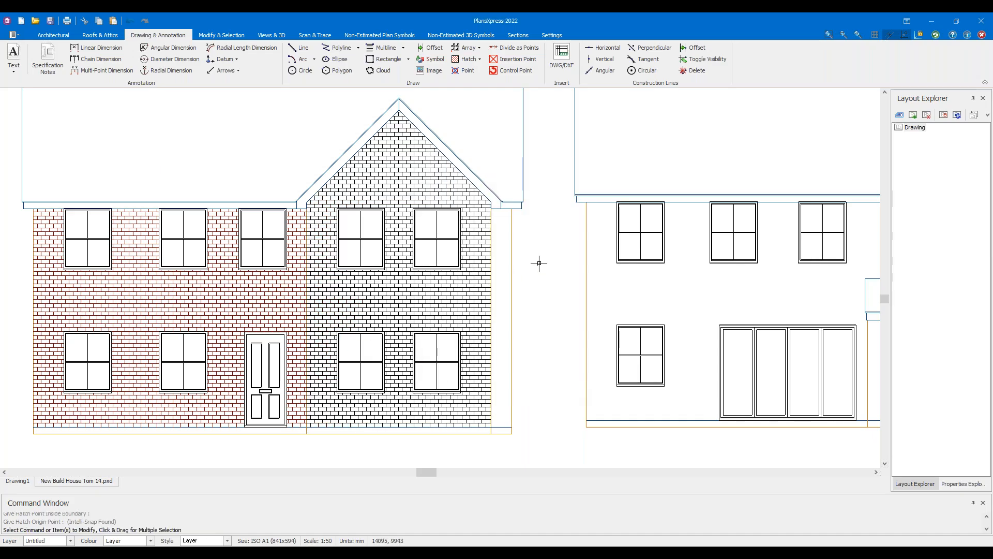
# Change the gable wall's brick hatch to dark red colour 10 (0.05)
pyautogui.click(389, 306)
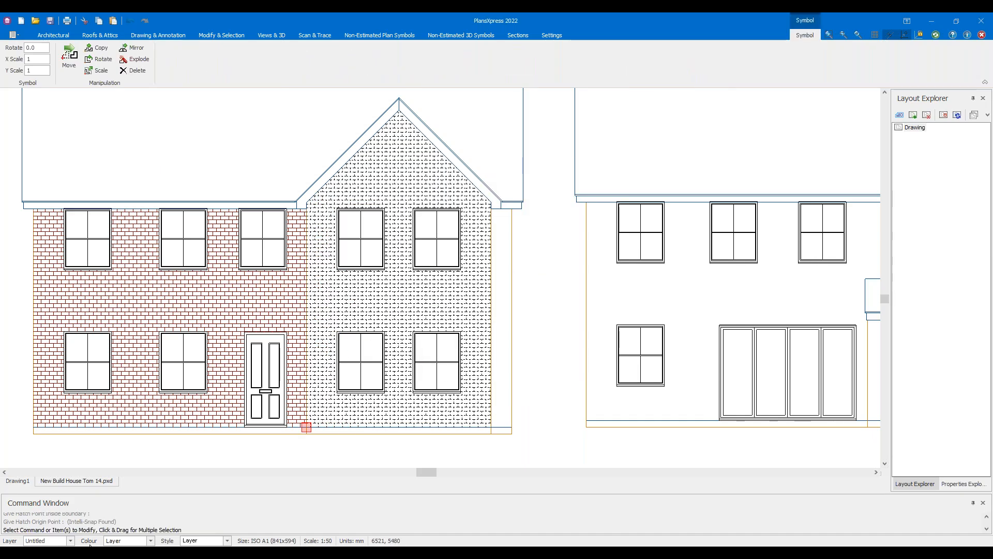
pyautogui.click(151, 541)
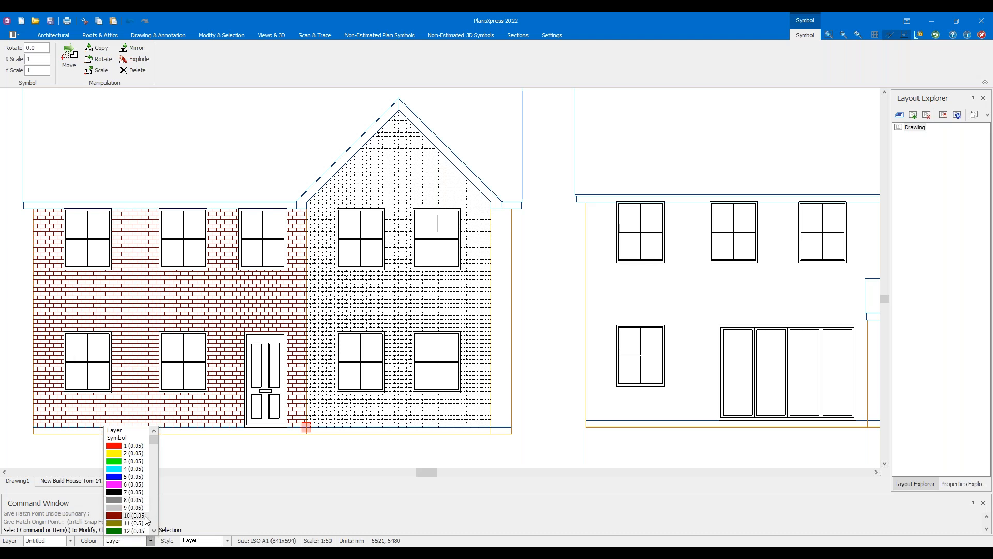
pyautogui.click(135, 515)
pyautogui.click(487, 296)
pyautogui.press('Escape')
pyautogui.moveTo(541, 269); pyautogui.dragTo(435, 287, button='middle')
pyautogui.scroll(-3, 444, 281)
pyautogui.scroll(-2, 444, 280)
pyautogui.scroll(3, 444, 281)
pyautogui.rightClick(444, 280)
pyautogui.click(450, 284)
pyautogui.click(406, 271)
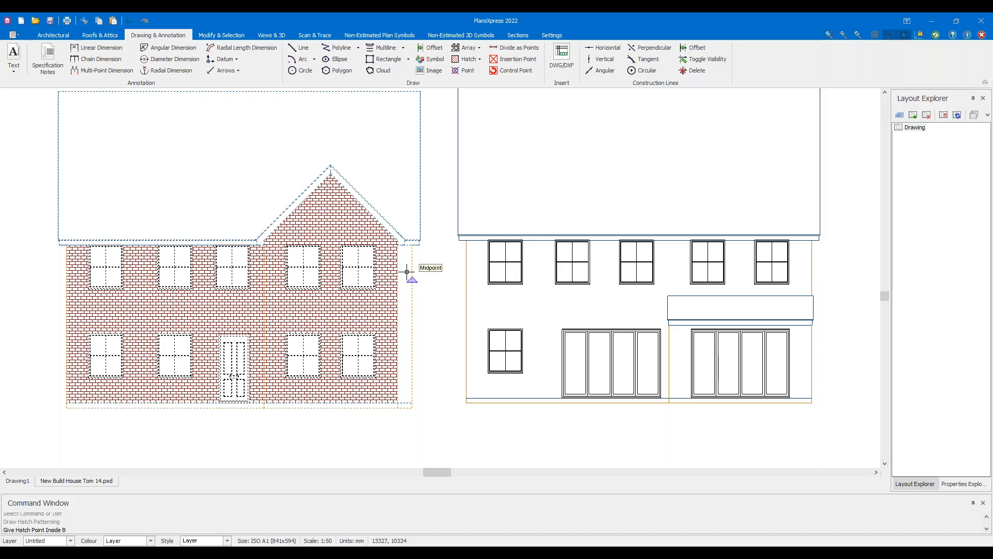
pyautogui.scroll(2, 442, 305)
pyautogui.scroll(1, 438, 300)
pyautogui.click(401, 282)
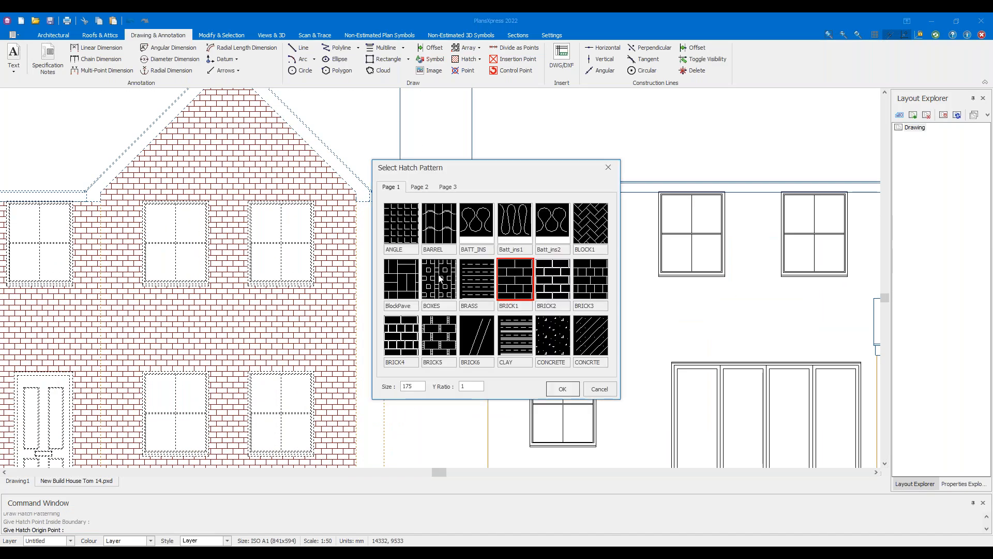
pyautogui.click(593, 393)
# Hatch the narrow wall strip beside the gable with a brick pattern, originating at the strip's lower outer corner
pyautogui.rightClick(406, 315)
pyautogui.click(403, 306)
pyautogui.click(373, 370)
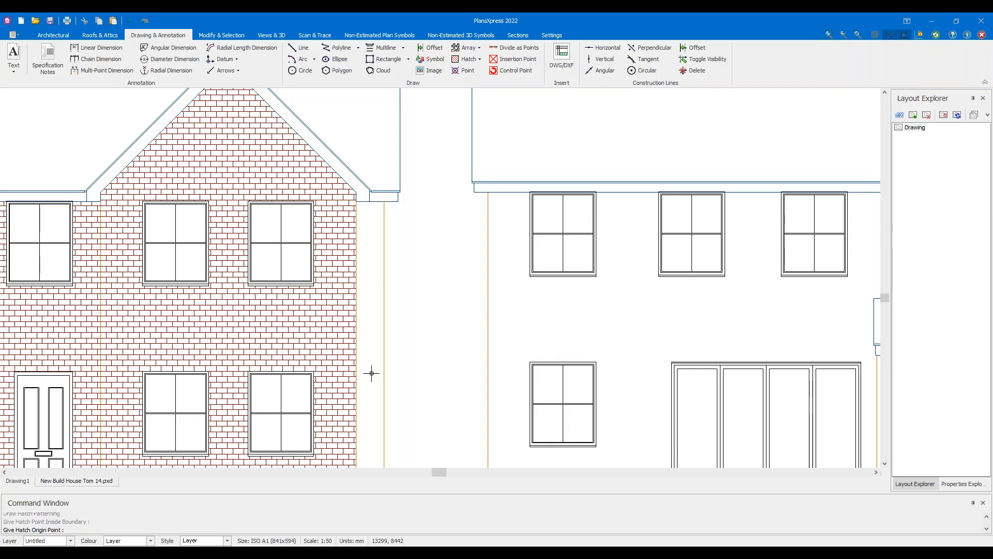
pyautogui.scroll(3, 381, 258)
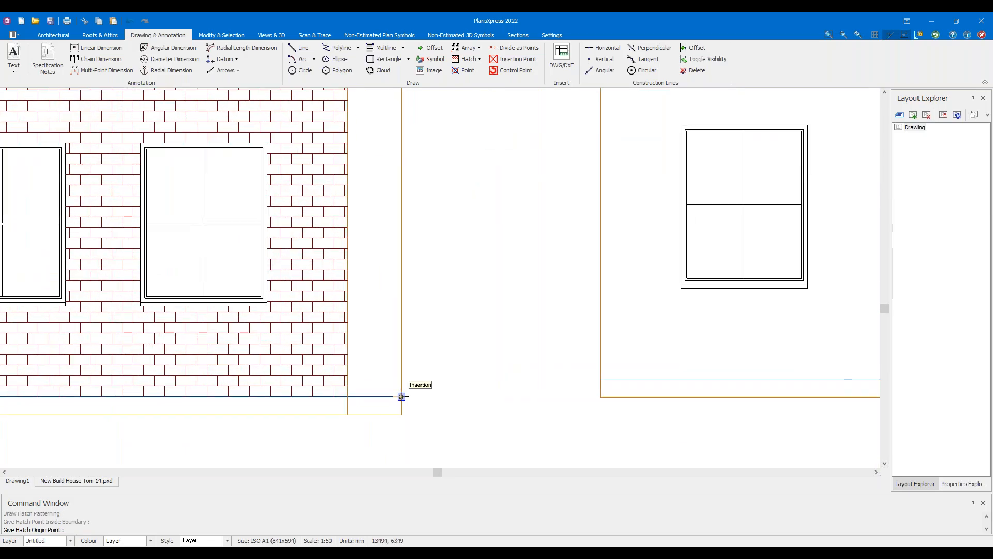
pyautogui.click(401, 396)
pyautogui.click(566, 388)
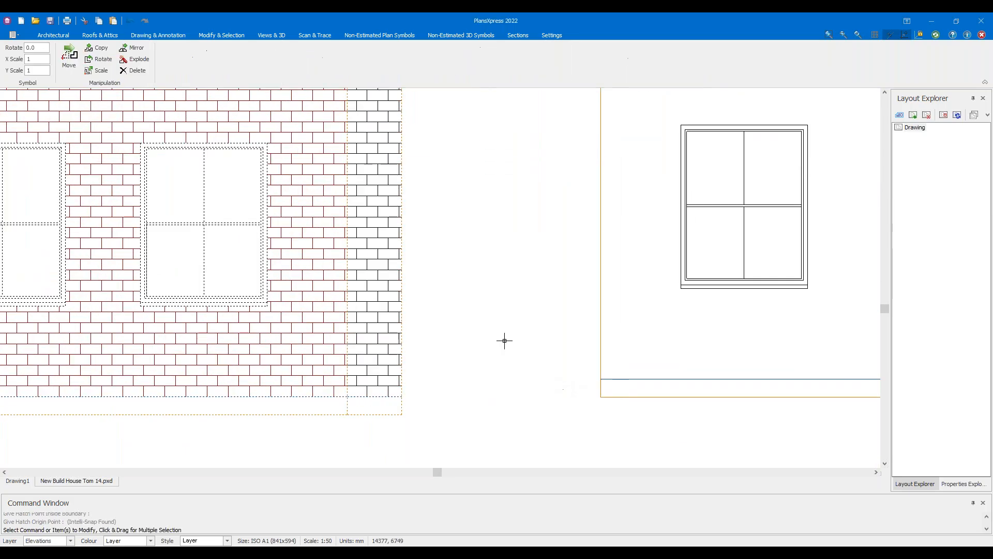
# Change the narrow wall strip's brick hatch to dark red colour 10 (0.05)
pyautogui.click(376, 293)
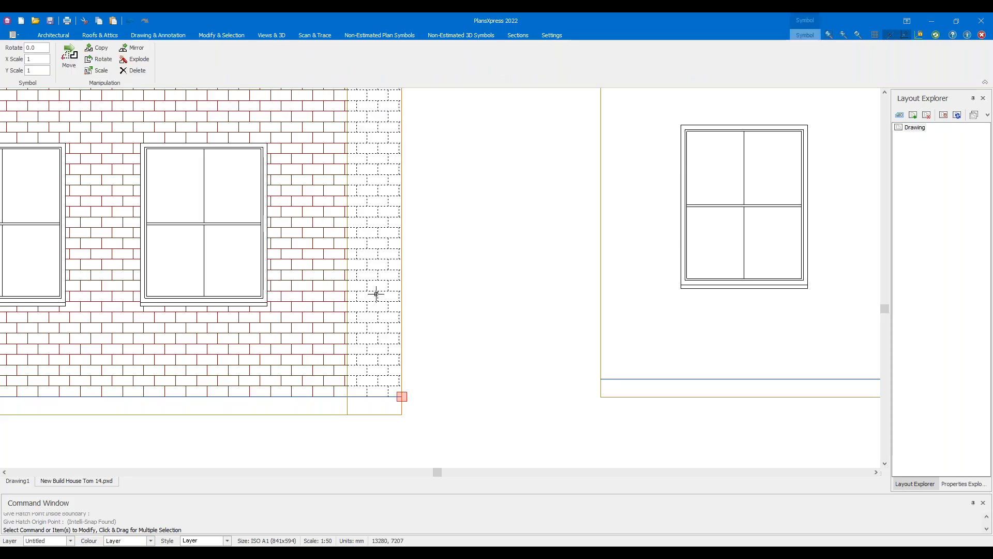
pyautogui.click(69, 540)
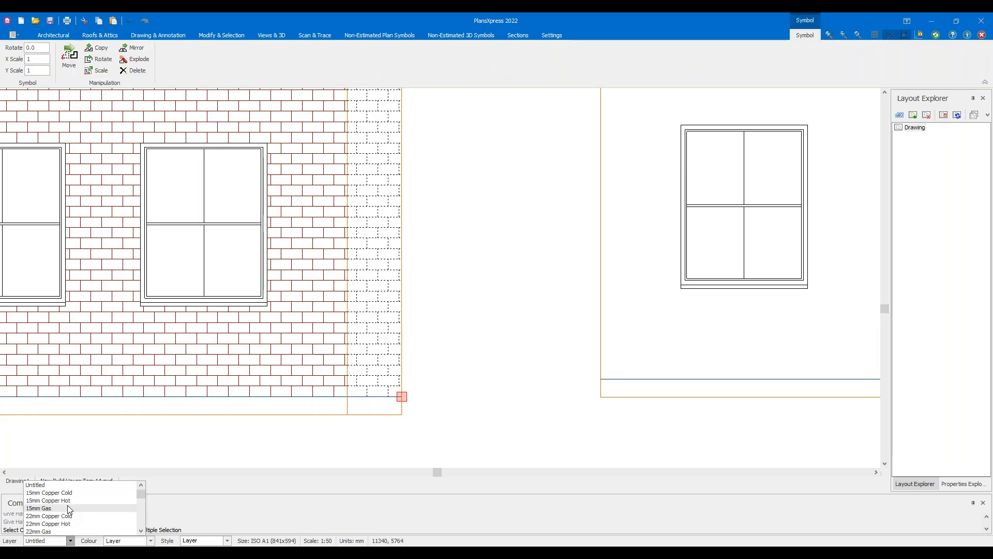
pyautogui.click(149, 540)
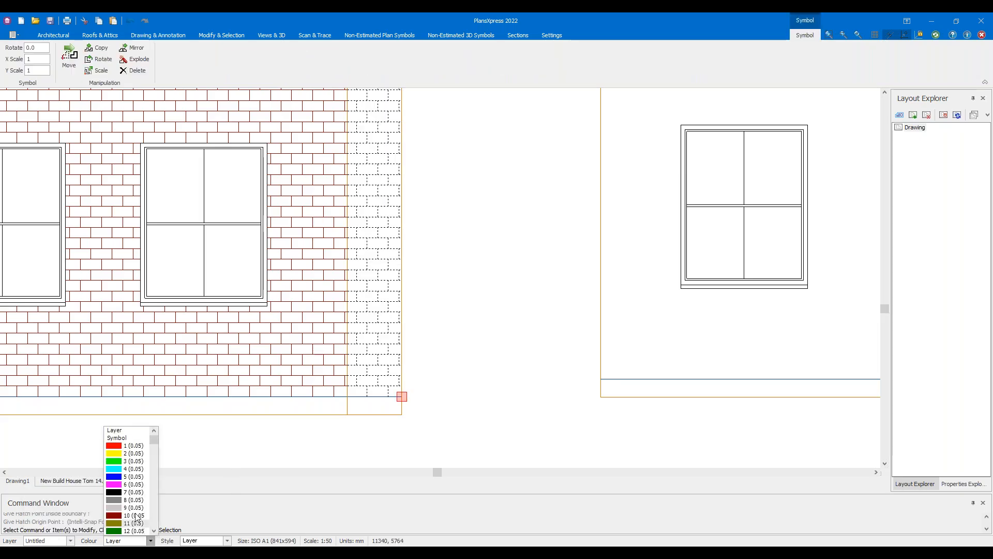
pyautogui.click(139, 516)
pyautogui.click(484, 299)
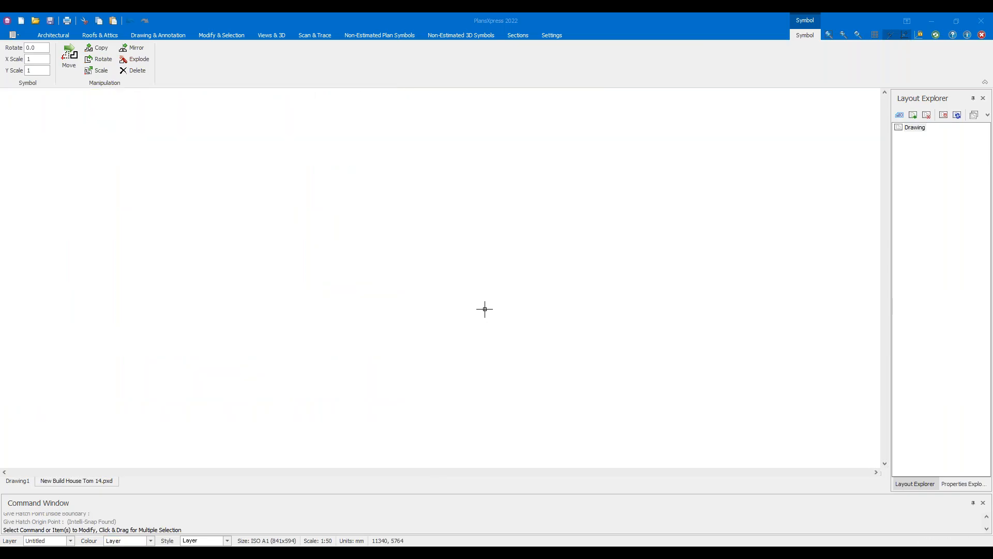
pyautogui.scroll(-4, 485, 312)
pyautogui.scroll(-5, 455, 313)
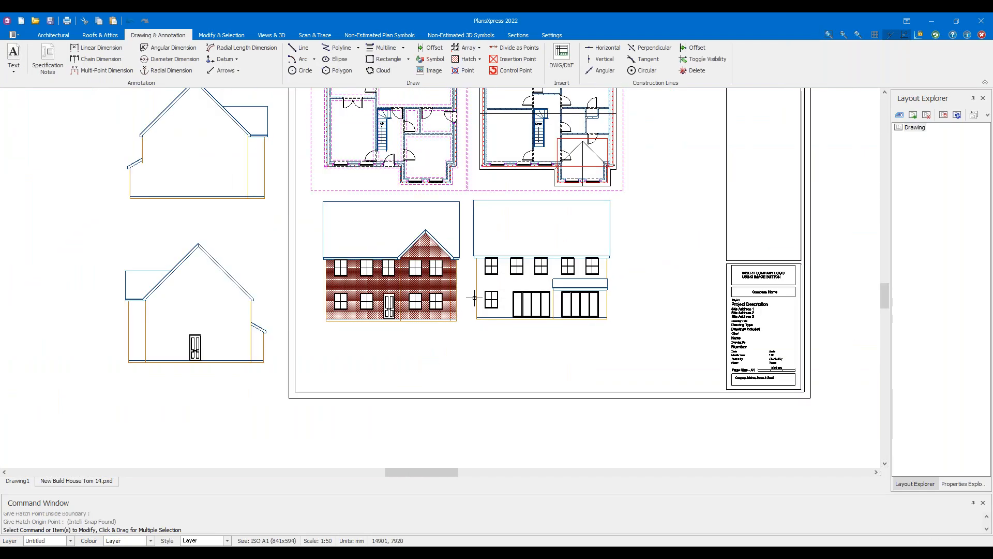
pyautogui.scroll(3, 479, 296)
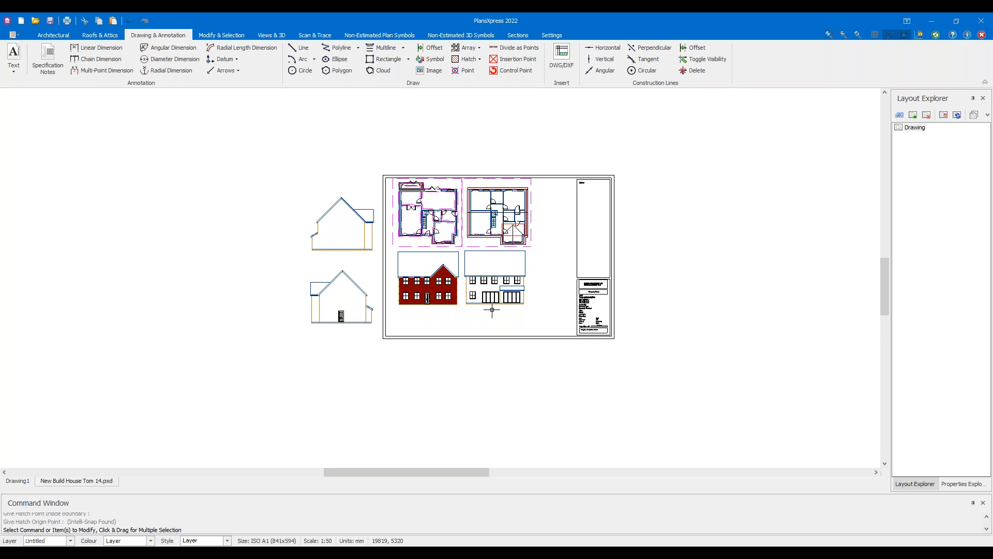
pyautogui.scroll(3, 528, 270)
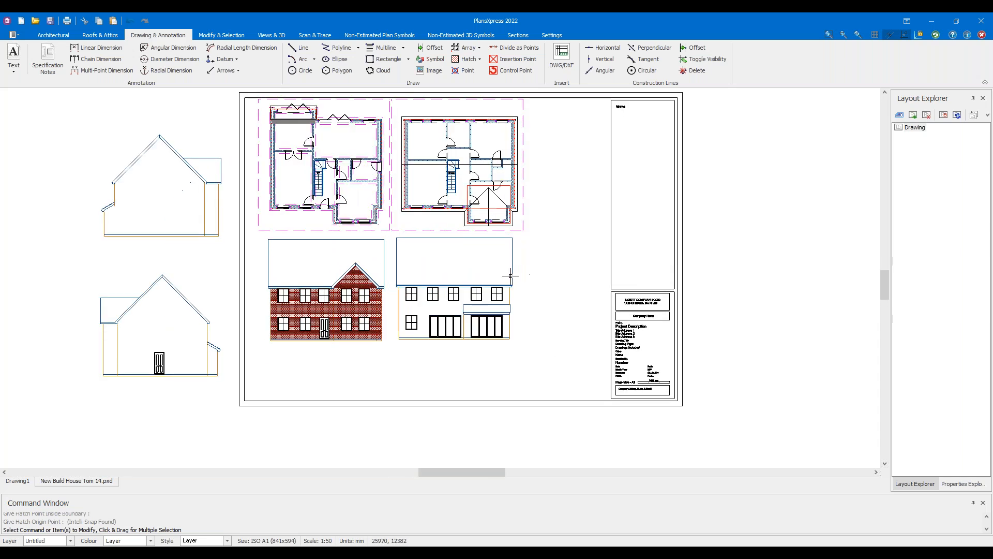
pyautogui.scroll(3, 412, 233)
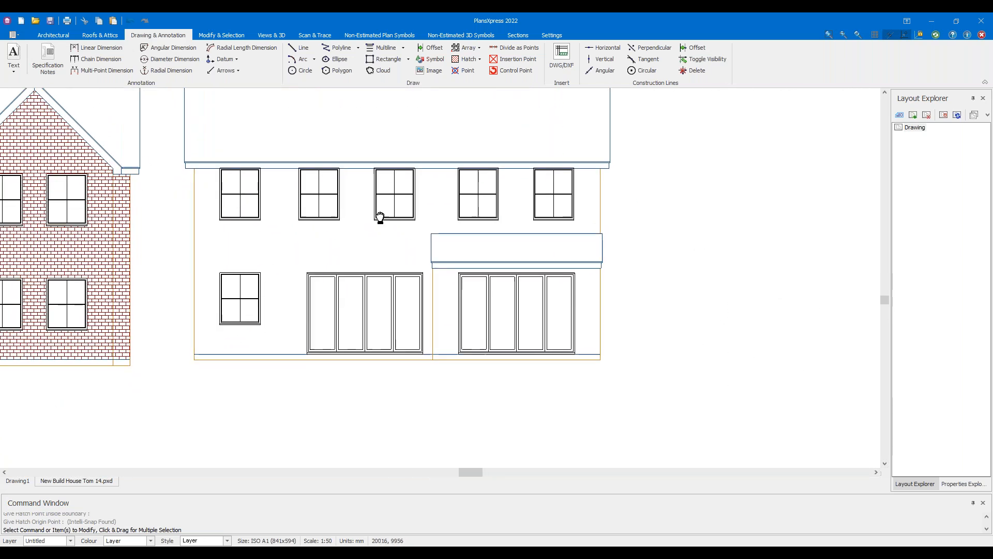
pyautogui.scroll(1, 403, 175)
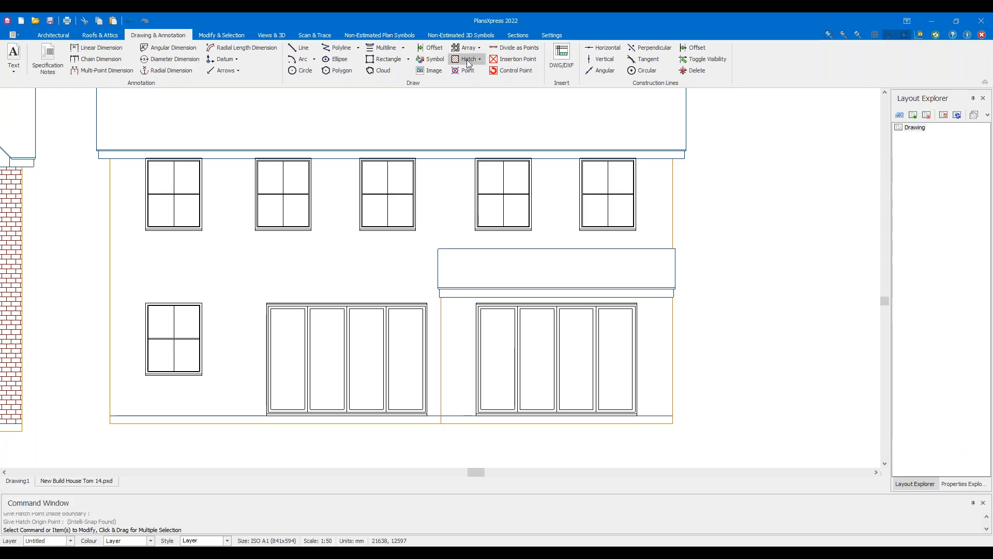
pyautogui.click(465, 59)
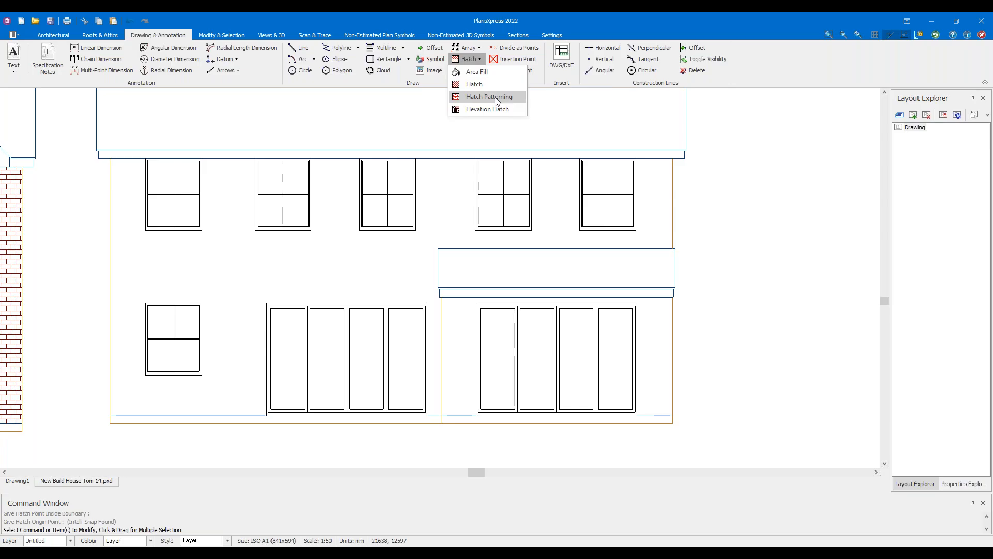
pyautogui.click(489, 97)
pyautogui.click(464, 72)
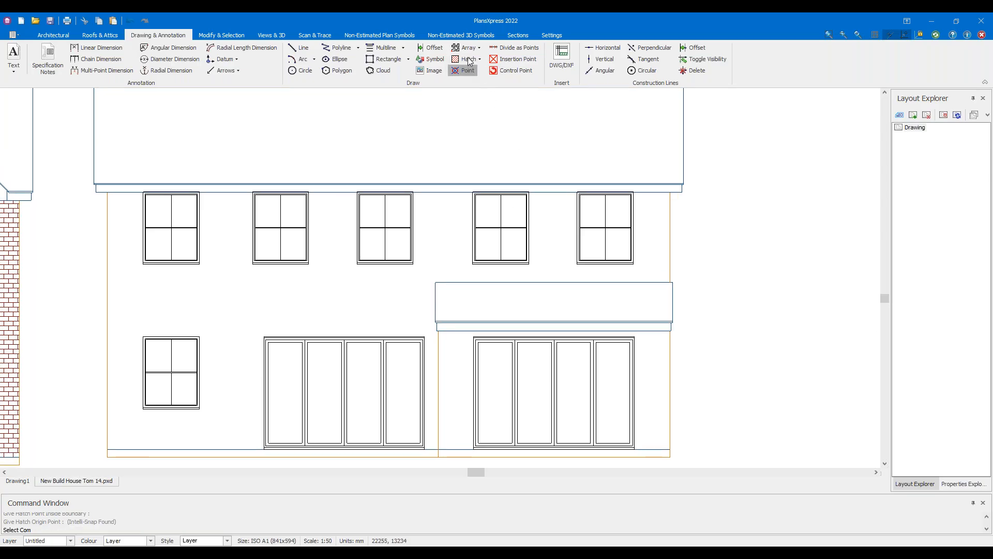
pyautogui.click(467, 48)
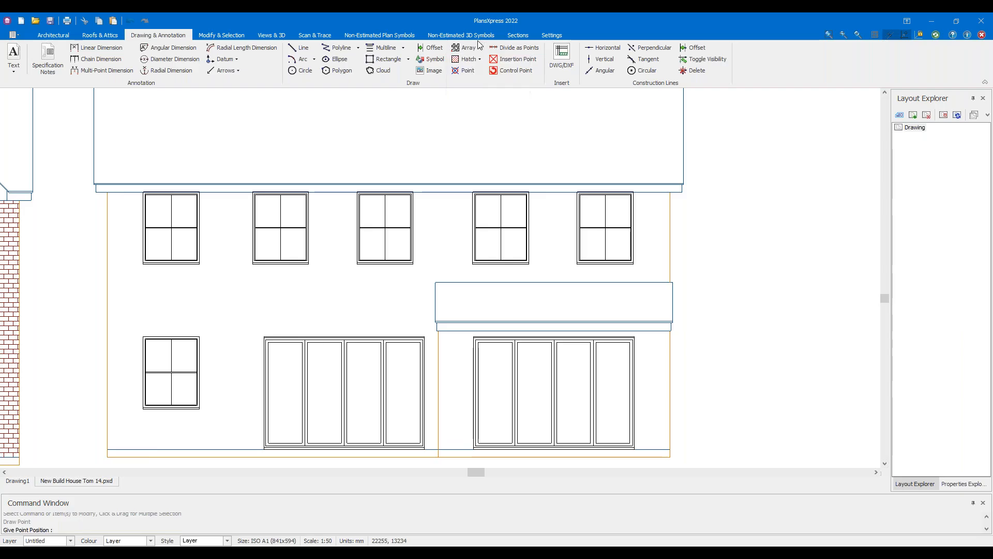
# Start a manually outlined Hatch with the BRICK1 pattern at size 175, Y ratio 1 and angle 0.0
pyautogui.click(471, 59)
pyautogui.click(490, 97)
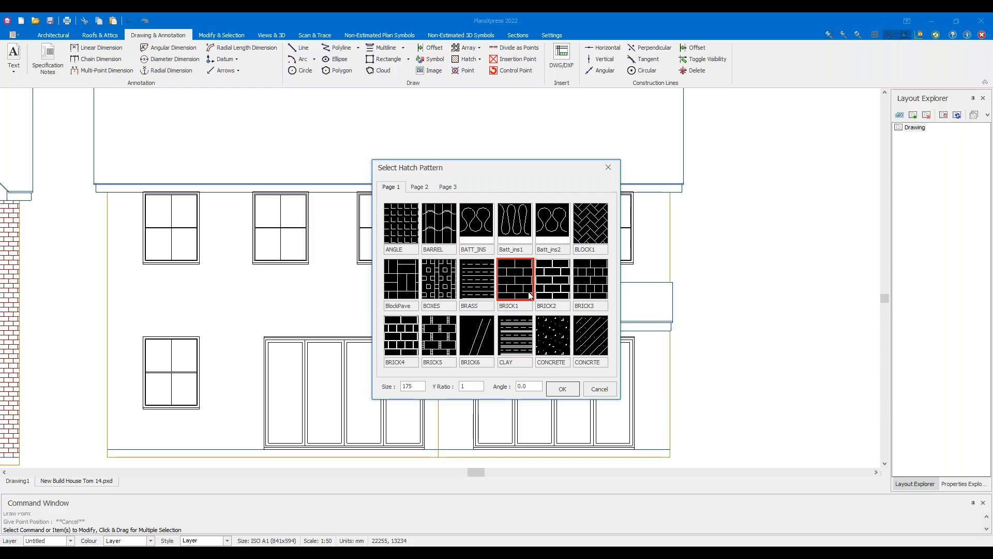
pyautogui.click(563, 389)
# Start the brick hatch outline at the patio-door elevation's lower outer wall corner and run it partway up the wall edge
pyautogui.scroll(-3, 561, 362)
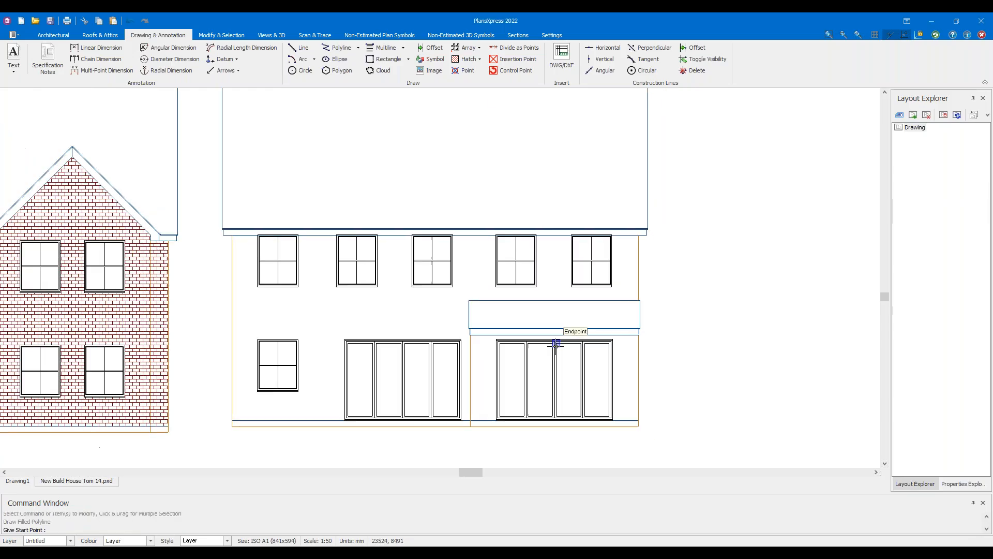
pyautogui.moveTo(724, 299); pyautogui.dragTo(534, 296, button='middle')
pyautogui.scroll(3, 531, 295)
pyautogui.moveTo(223, 354); pyautogui.dragTo(694, 314, button='middle')
pyautogui.scroll(2, 301, 444)
pyautogui.scroll(2, 324, 409)
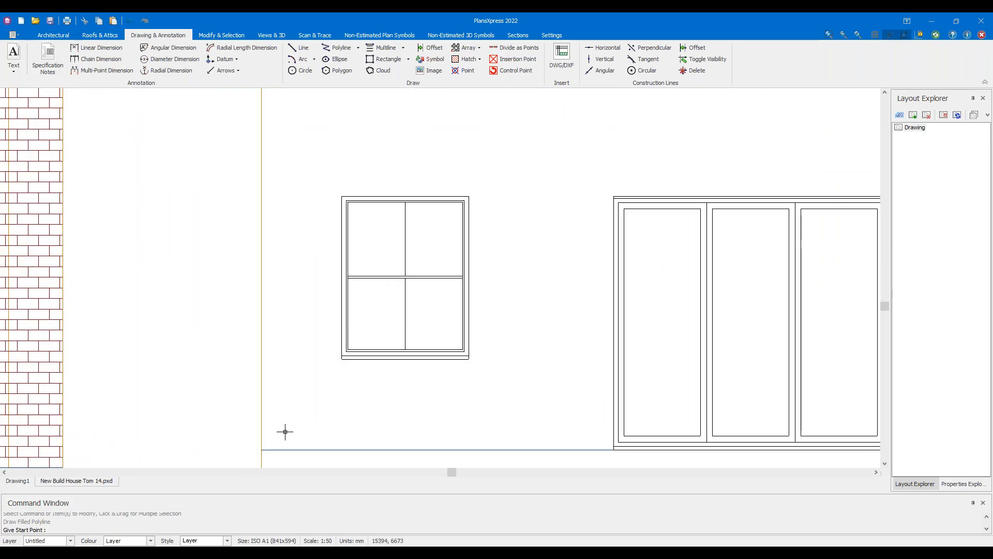
pyautogui.click(261, 449)
pyautogui.moveTo(306, 129); pyautogui.dragTo(288, 235, button='middle')
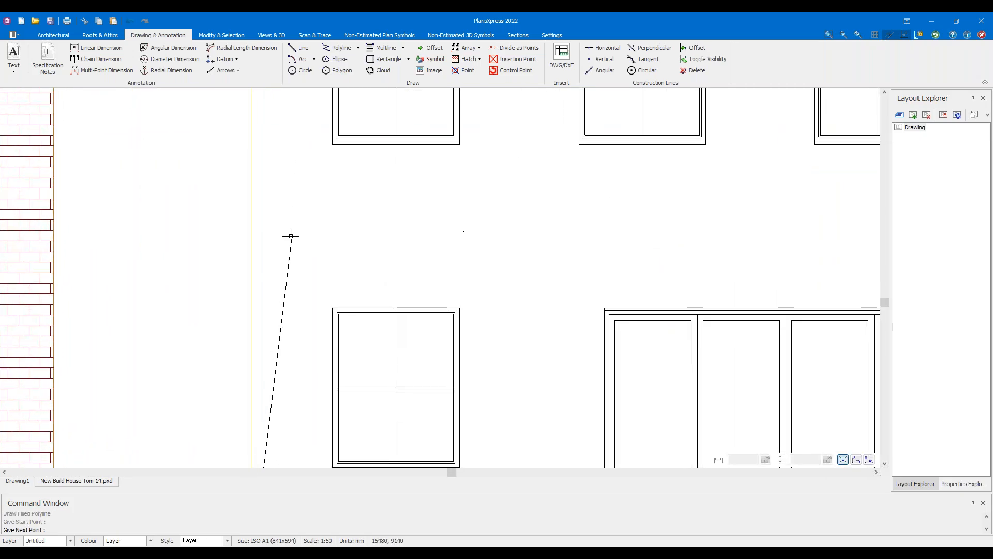
pyautogui.click(267, 188)
# Continue the hatch outline as an irregular zigzag across the wall, above and past the ground-floor window
pyautogui.click(397, 211)
pyautogui.click(371, 254)
pyautogui.click(479, 253)
pyautogui.click(451, 275)
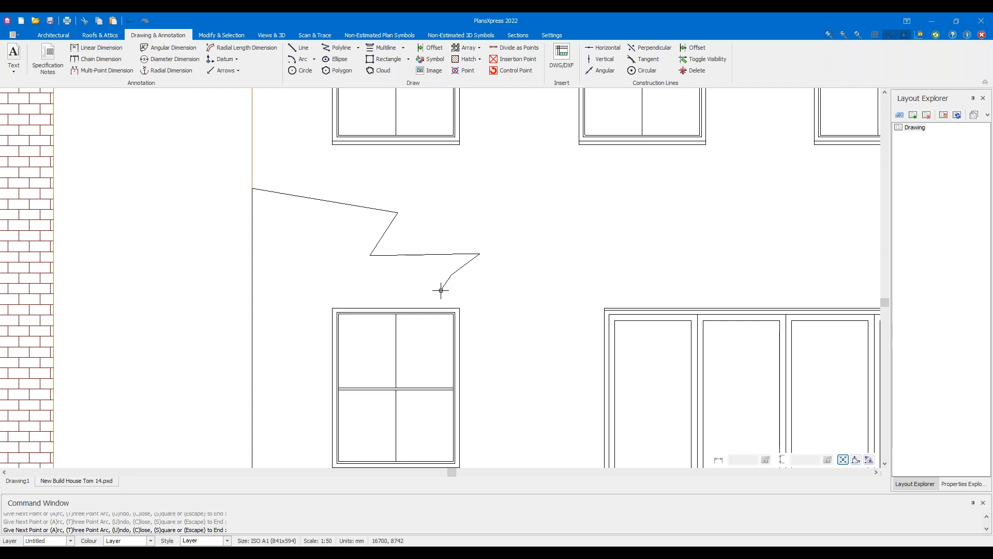
pyautogui.click(539, 312)
# Trace the hatch outline around all four corners of the ground-floor window to exclude it from the brickwork
pyautogui.click(460, 308)
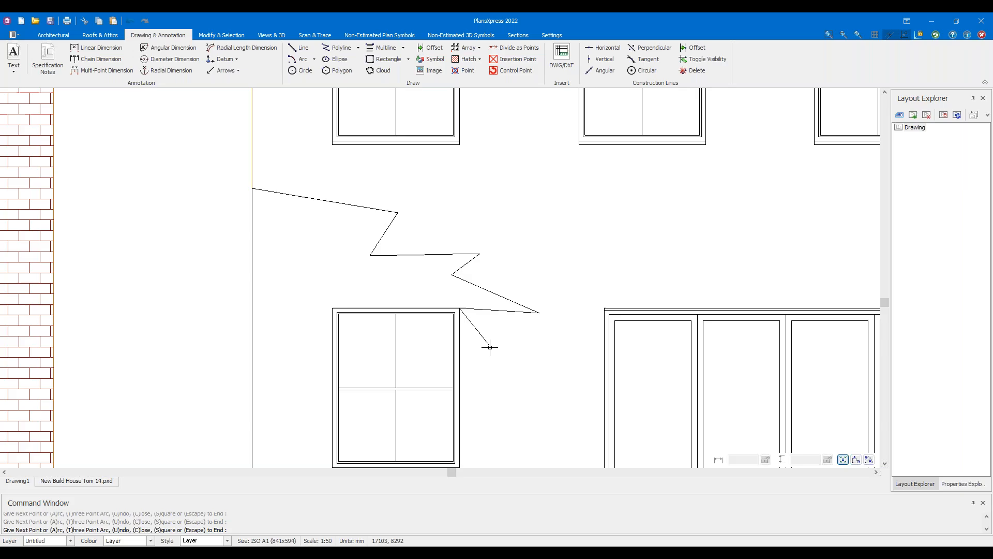
pyautogui.click(333, 309)
pyautogui.moveTo(289, 385); pyautogui.dragTo(336, 247, button='middle')
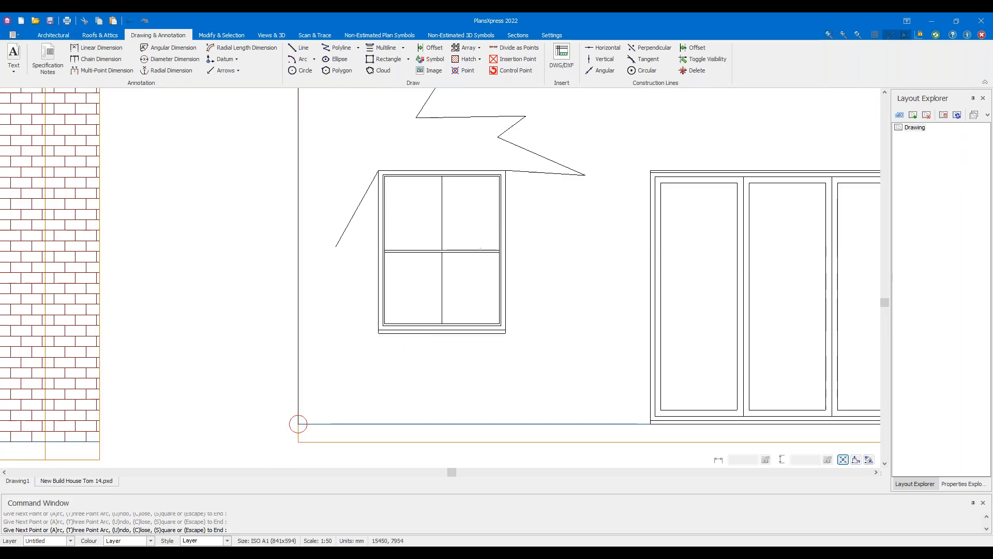
pyautogui.click(379, 332)
pyautogui.click(508, 329)
pyautogui.click(507, 166)
# Carry the hatch outline down to the first patio doors' lower corner and finish the brick patch
pyautogui.click(595, 176)
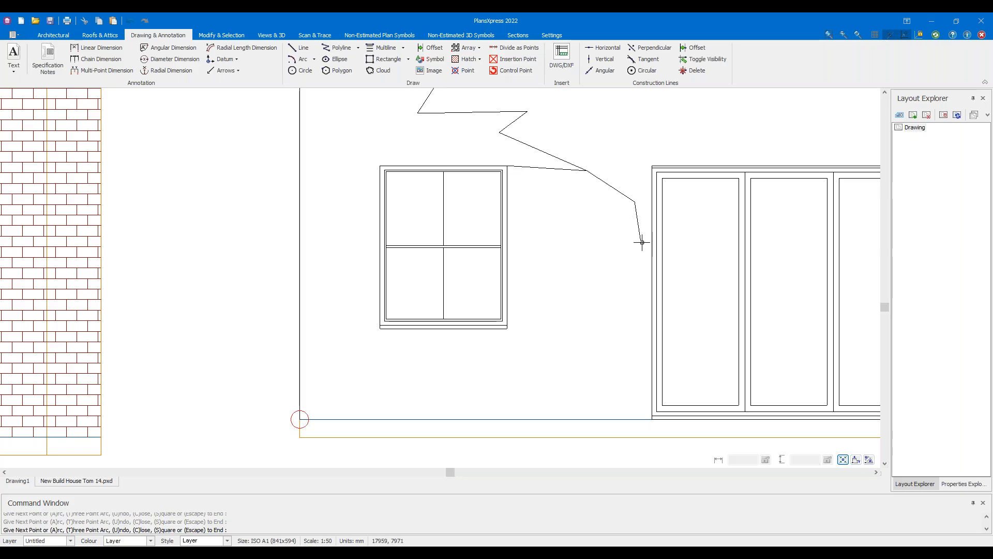
pyautogui.click(651, 288)
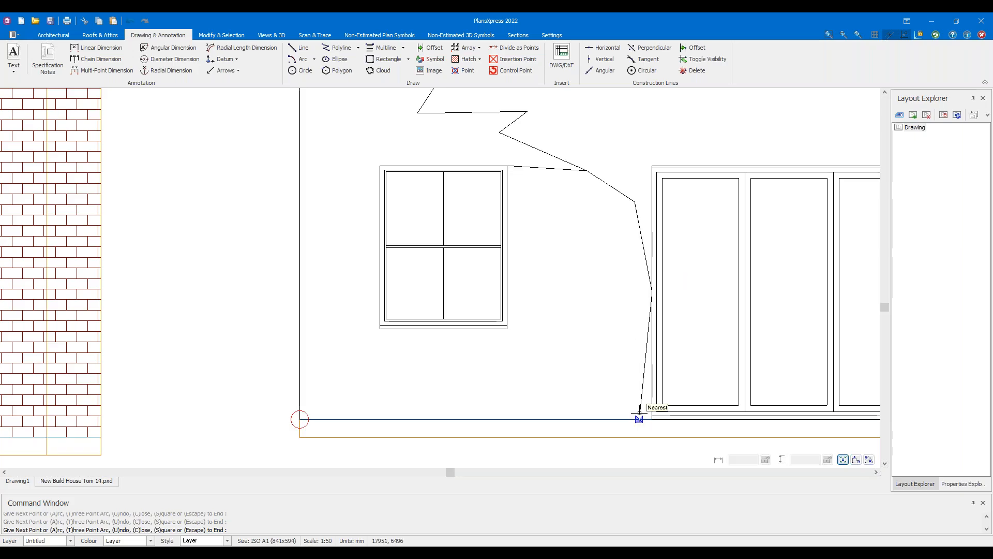
pyautogui.click(652, 415)
pyautogui.press('Escape')
pyautogui.scroll(-5, 481, 377)
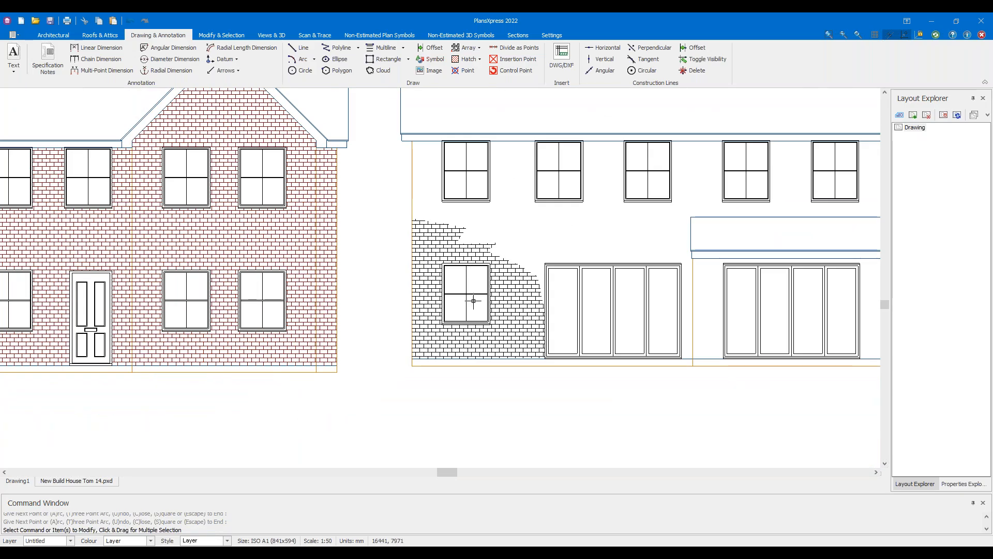
# Delete the irregular brick hatch patch around the ground-floor window
pyautogui.scroll(2, 462, 246)
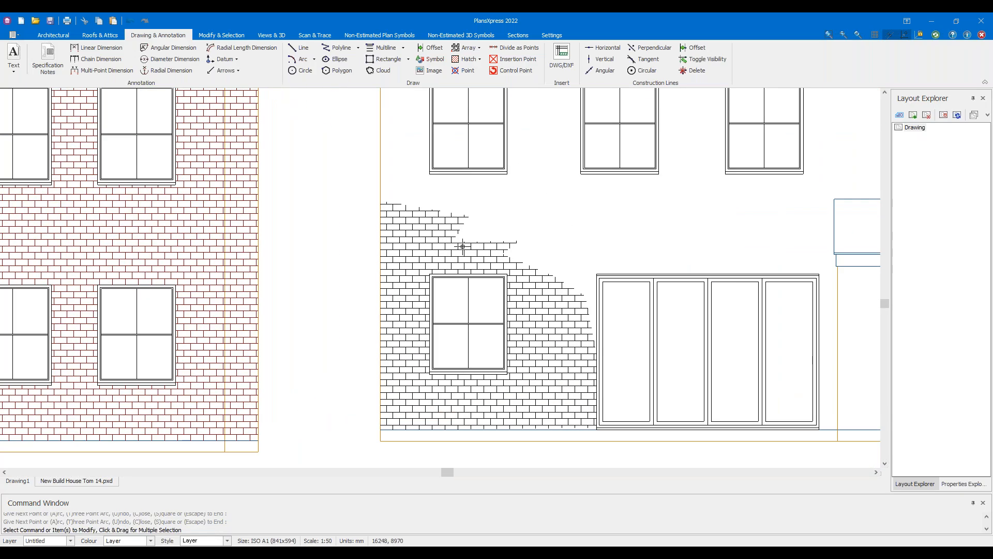
pyautogui.click(484, 254)
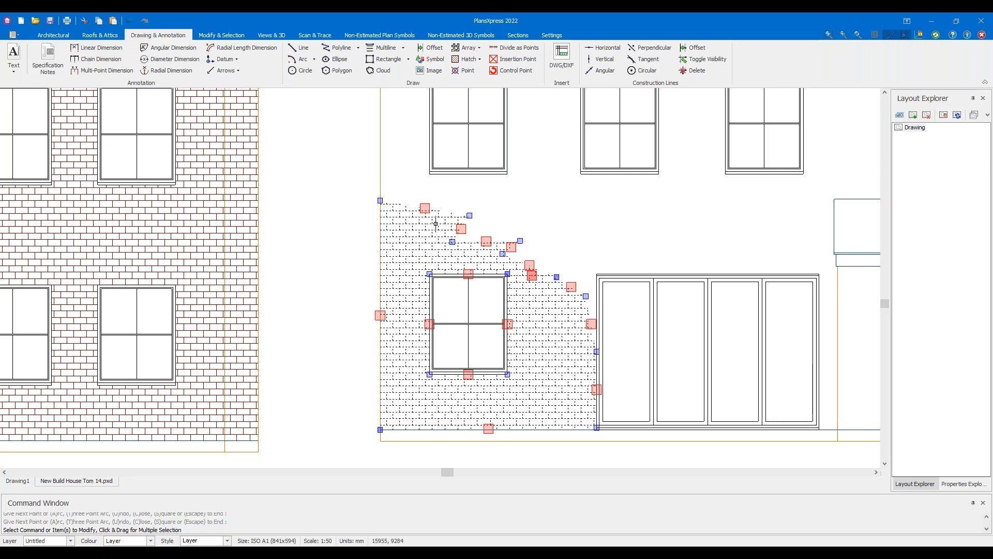
pyautogui.press('Escape')
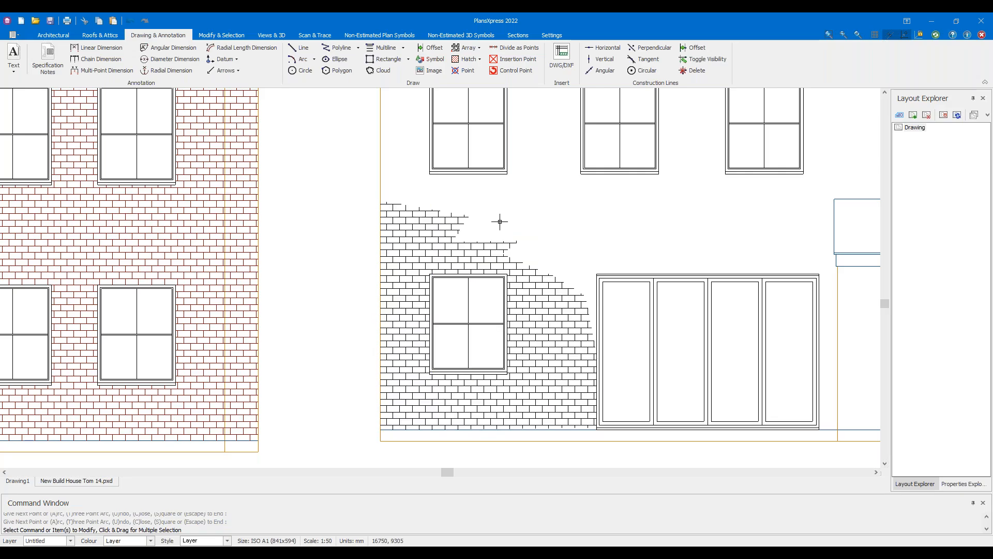
pyautogui.scroll(-5, 487, 223)
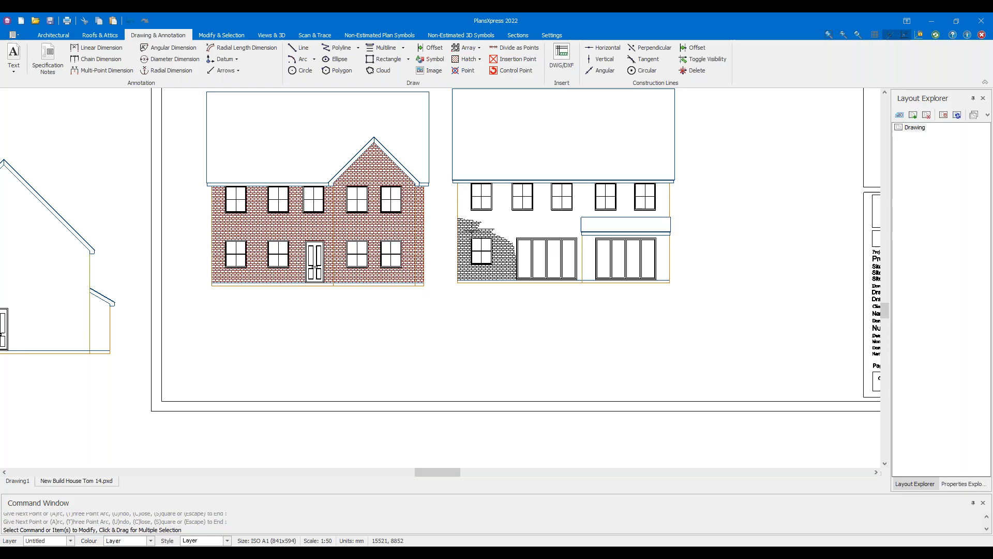
pyautogui.scroll(4, 499, 200)
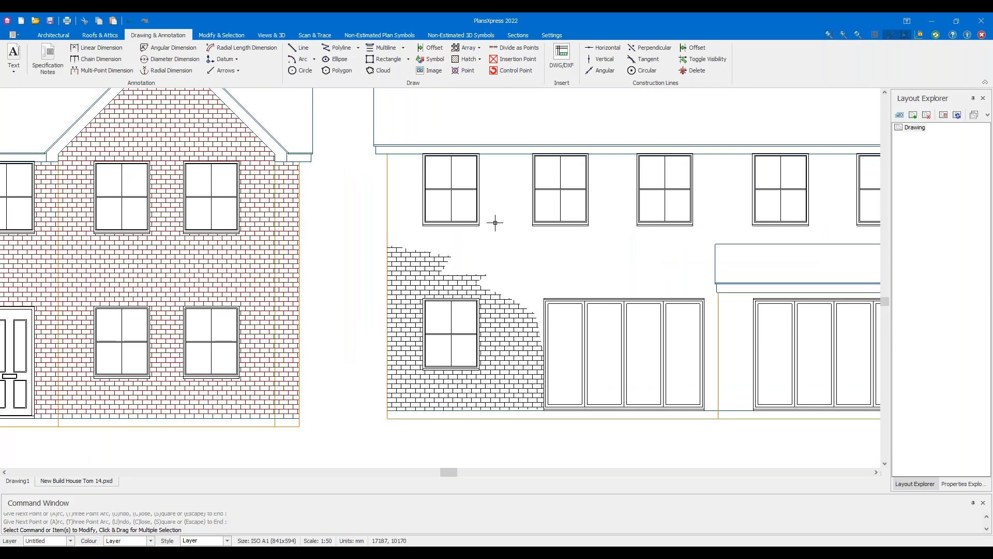
pyautogui.click(456, 249)
pyautogui.click(541, 252)
pyautogui.moveTo(525, 284); pyautogui.dragTo(453, 251)
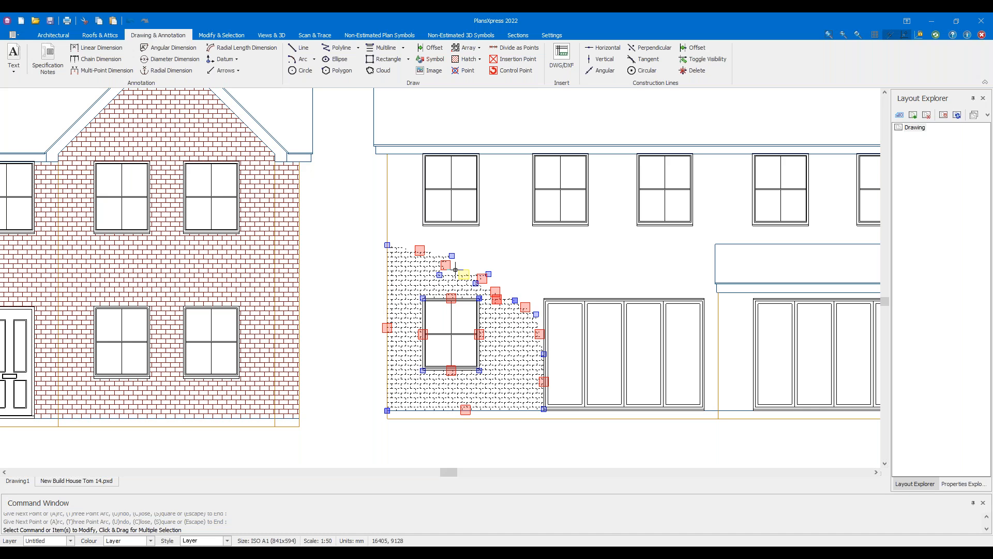
pyautogui.press('Delete')
pyautogui.rightClick(455, 259)
pyautogui.click(507, 249)
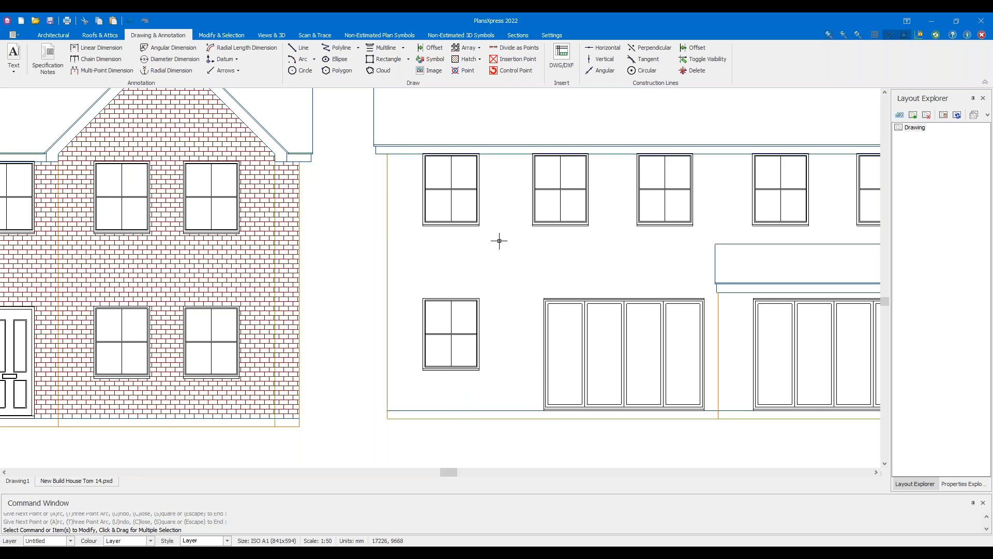
# Start a polyline where the extension roof's top meets the outer wall edge, going up to the eaves and across to the end first-floor window
pyautogui.click(340, 50)
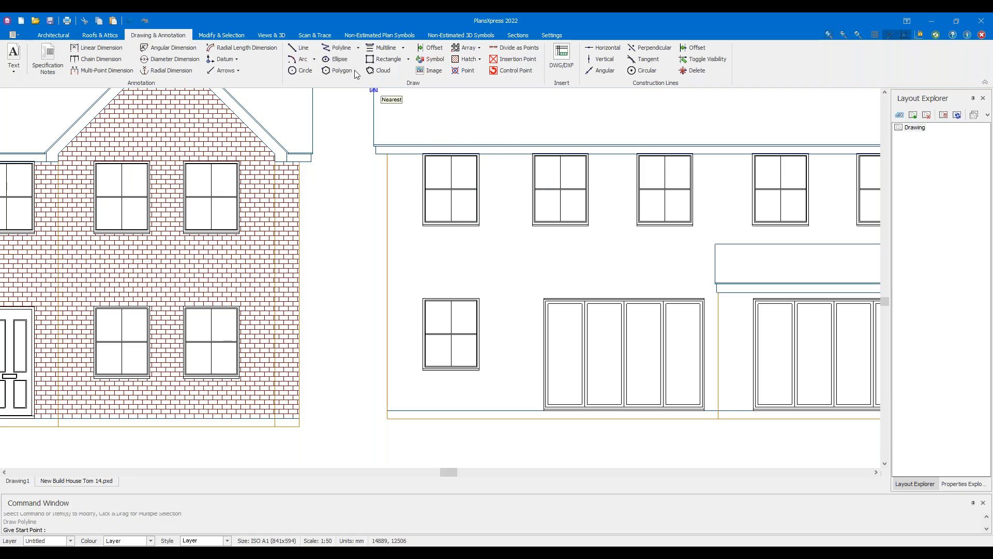
pyautogui.click(343, 46)
pyautogui.moveTo(614, 240); pyautogui.dragTo(390, 237, button='middle')
pyautogui.scroll(3, 719, 245)
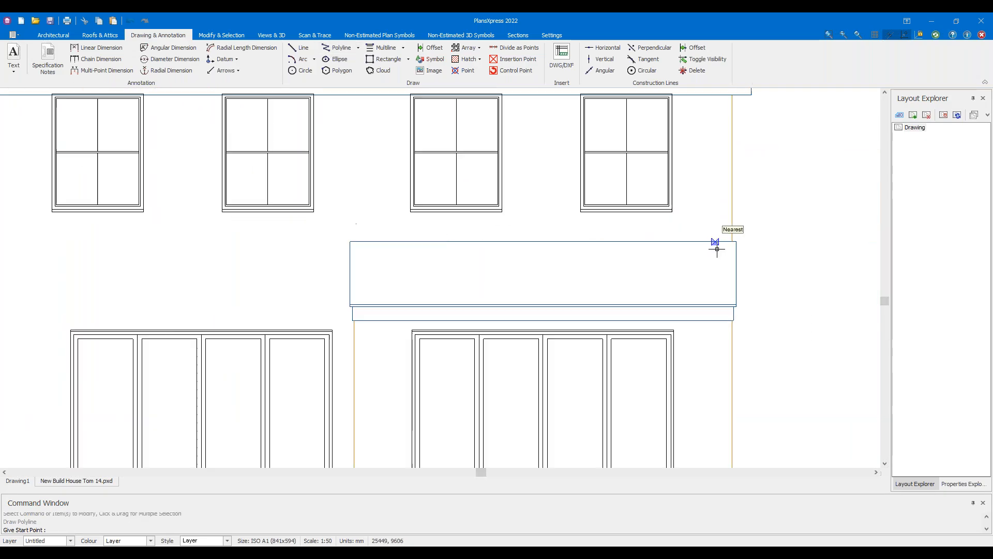
pyautogui.click(732, 241)
pyautogui.click(731, 95)
pyautogui.scroll(2, 675, 124)
pyautogui.click(673, 151)
# Continue the polyline around the lower parts of the two end first-floor windows, following their sides and sills
pyautogui.click(669, 285)
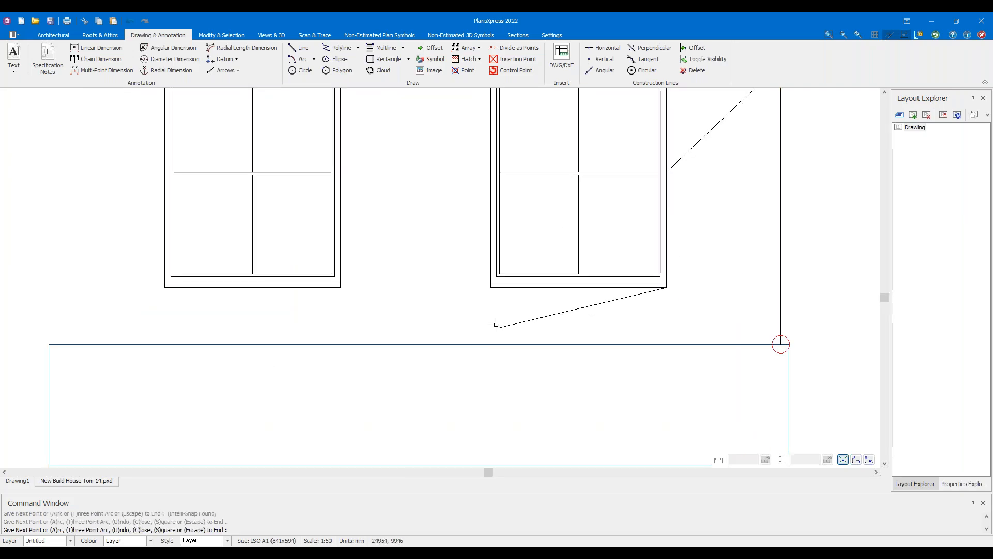
pyautogui.click(489, 287)
pyautogui.click(489, 172)
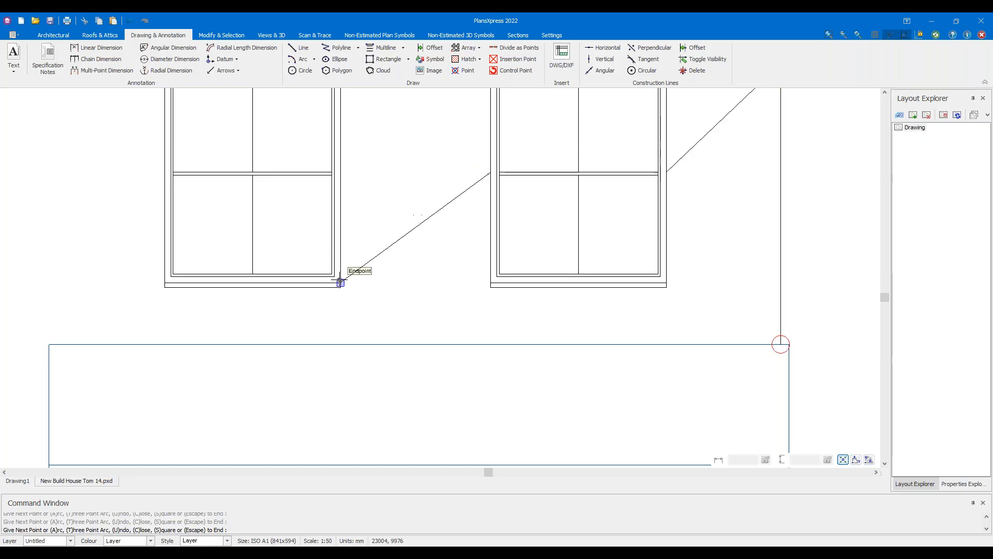
pyautogui.click(342, 173)
pyautogui.click(341, 287)
pyautogui.click(164, 287)
pyautogui.click(165, 282)
# Continue the polyline as a freehand line sloping down across the wall towards the ground-floor window
pyautogui.moveTo(76, 217); pyautogui.dragTo(490, 137, button='middle')
pyautogui.scroll(-2, 490, 137)
pyautogui.click(337, 211)
pyautogui.click(167, 274)
pyautogui.moveTo(95, 266); pyautogui.dragTo(362, 214, button='middle')
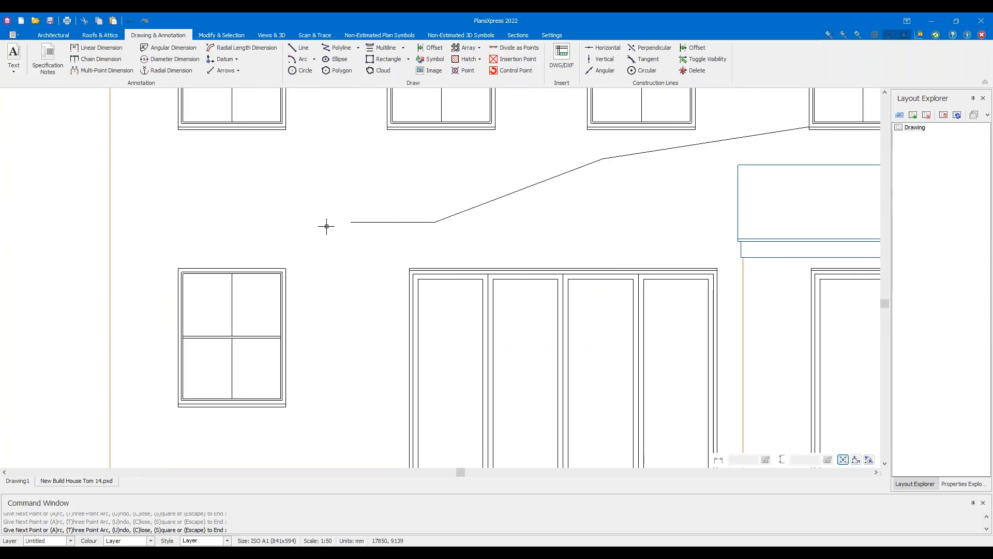
pyautogui.click(284, 230)
pyautogui.scroll(-1, 202, 238)
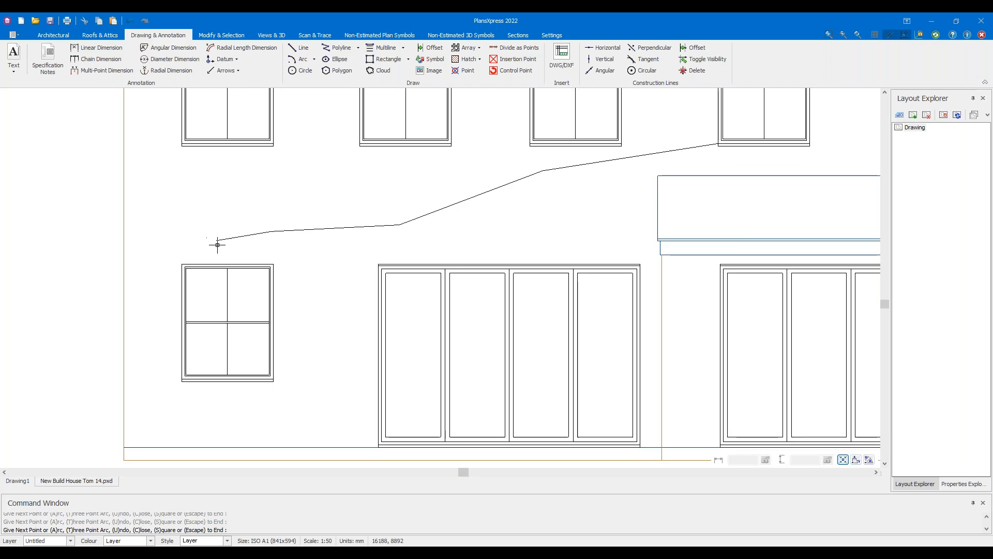
# Trace the polyline around the ground-floor window from its top edge midpoint to the midpoint of its outer side
pyautogui.click(218, 261)
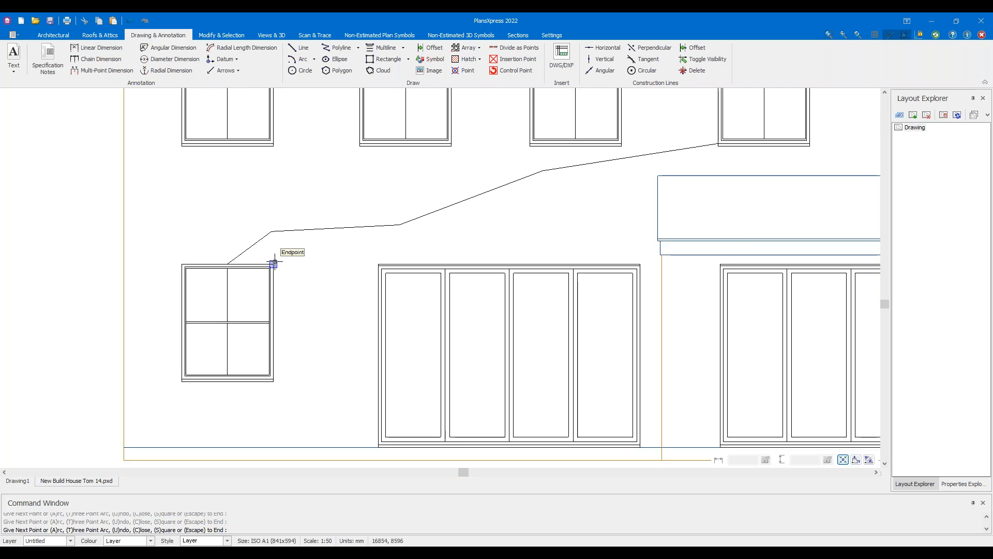
pyautogui.click(274, 382)
pyautogui.click(182, 381)
pyautogui.click(181, 322)
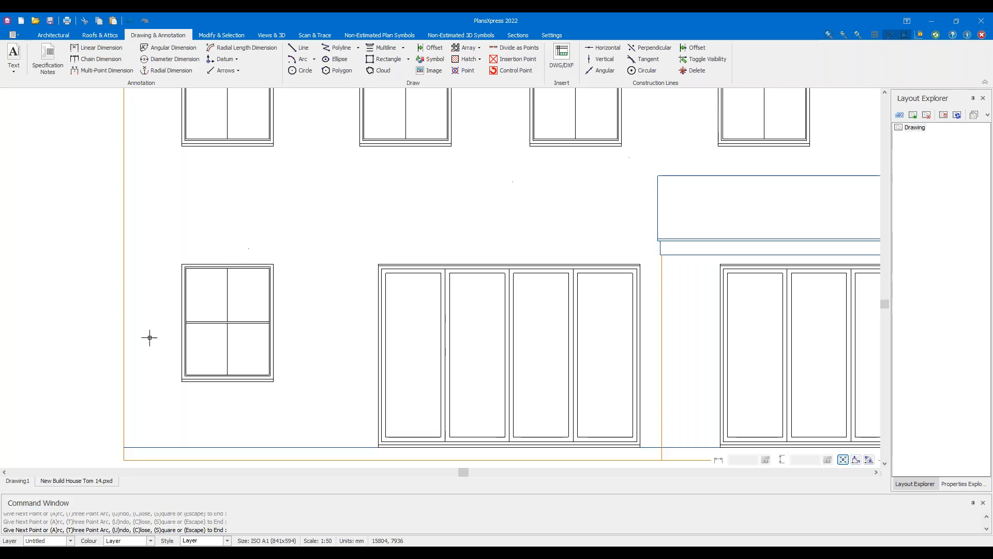
# Run the polyline down the outer wall edge, along the wall base and around the patio doors to the extension's base corner
pyautogui.click(128, 349)
pyautogui.click(124, 447)
pyautogui.click(365, 446)
pyautogui.click(373, 262)
pyautogui.click(640, 264)
pyautogui.click(641, 447)
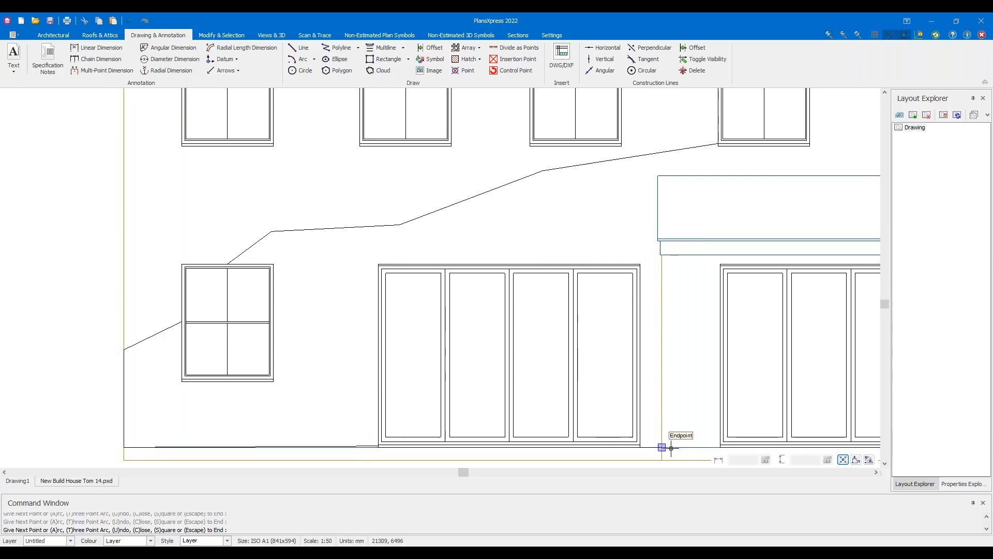
pyautogui.click(662, 447)
# Take the polyline up the extension's wall edge and around the end of its fascia
pyautogui.scroll(6, 641, 317)
pyautogui.moveTo(737, 106); pyautogui.dragTo(661, 274, button='middle')
pyautogui.scroll(8, 657, 250)
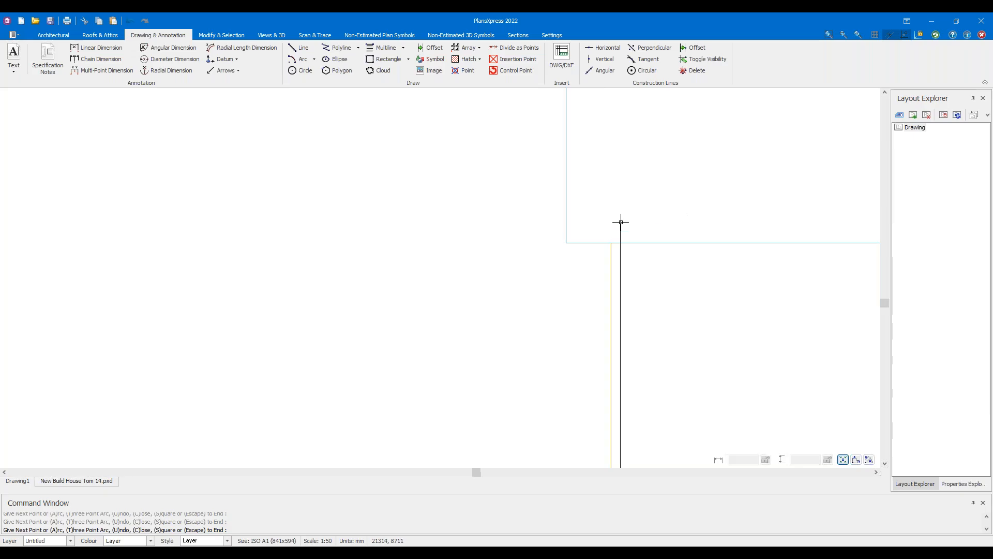
pyautogui.click(615, 261)
pyautogui.click(557, 244)
pyautogui.moveTo(483, 153); pyautogui.dragTo(454, 353, button='middle')
pyautogui.scroll(-2, 459, 169)
pyautogui.click(517, 110)
# Run the polyline up the extension roof's side and along its top edge, closing it at the start point
pyautogui.moveTo(462, 134); pyautogui.dragTo(403, 432, button='middle')
pyautogui.scroll(-12, 393, 326)
pyautogui.moveTo(342, 196); pyautogui.dragTo(326, 283, button='middle')
pyautogui.click(355, 209)
pyautogui.moveTo(674, 165); pyautogui.dragTo(167, 188, button='middle')
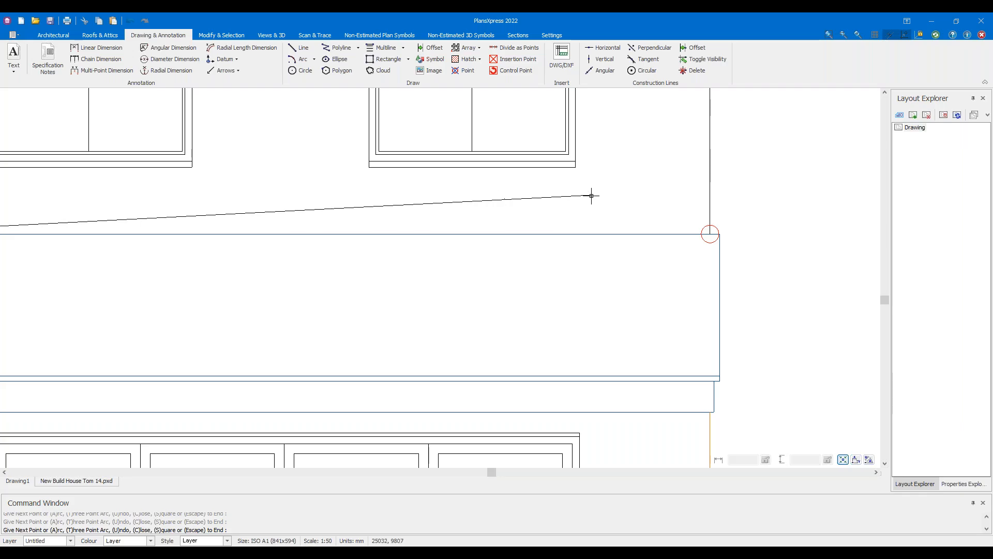
pyautogui.moveTo(479, 153); pyautogui.dragTo(580, 357, button='middle')
# Stretch the outline's two points between the end first-floor windows, raising the one on the end window and lowering the other
pyautogui.click(424, 233)
pyautogui.scroll(3, 370, 200)
pyautogui.click(225, 262)
pyautogui.click(225, 357)
pyautogui.click(564, 263)
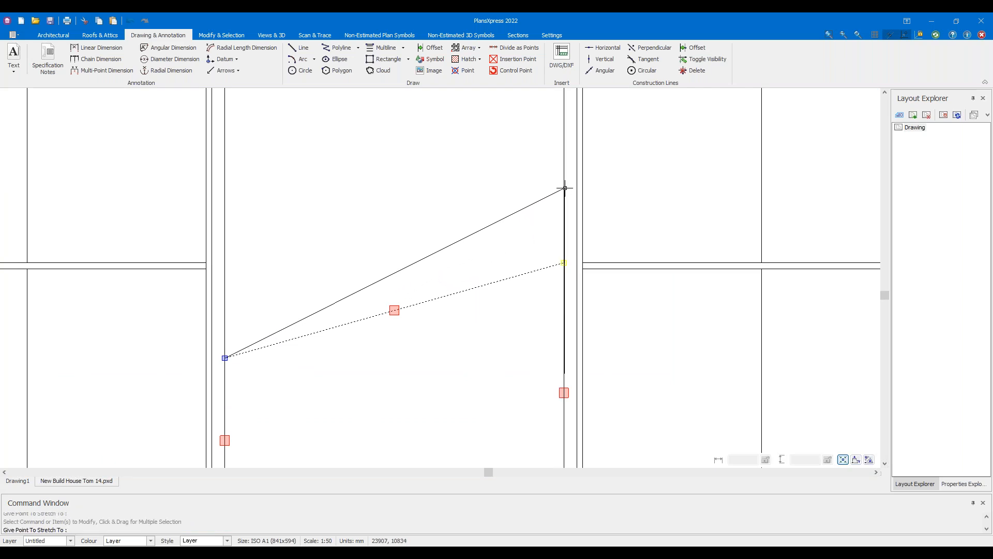
pyautogui.click(559, 186)
# Stretch the outline's point on the end window's outer side up to the window edge at the eaves line
pyautogui.scroll(-3, 651, 175)
pyautogui.moveTo(651, 176); pyautogui.dragTo(350, 273, button='middle')
pyautogui.scroll(2, 563, 274)
pyautogui.click(488, 329)
pyautogui.scroll(2, 496, 181)
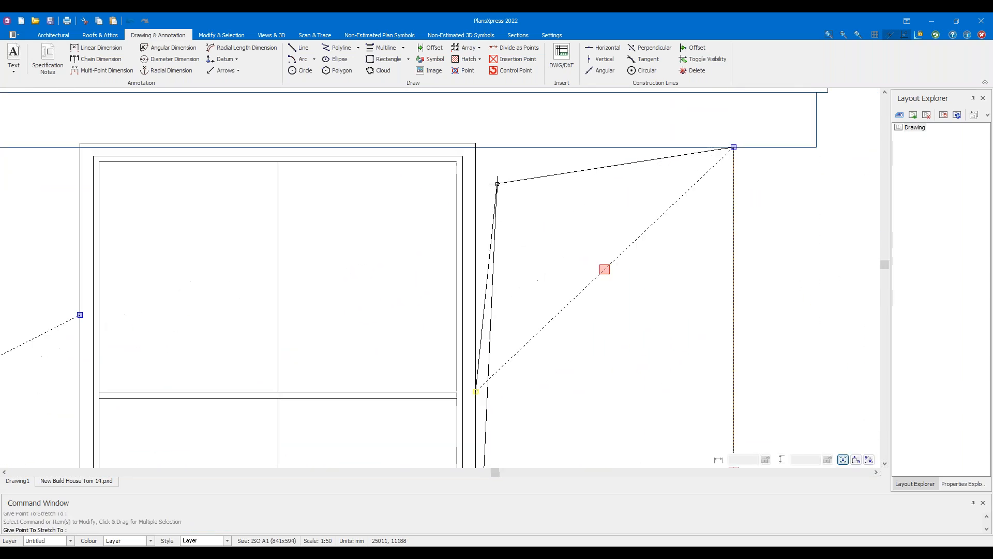
pyautogui.click(472, 140)
pyautogui.press('Escape')
# Stretch the outline's point at the sill of the second window from the extension end further up that window's side
pyautogui.scroll(-3, 558, 240)
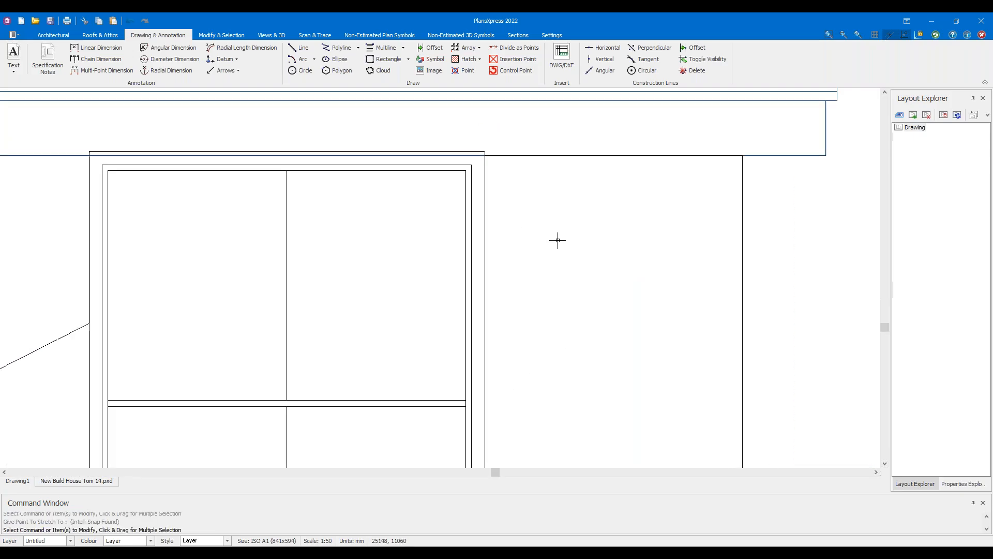
pyautogui.scroll(-1, 521, 253)
pyautogui.moveTo(333, 285); pyautogui.dragTo(809, 206, button='middle')
pyautogui.click(665, 281)
pyautogui.scroll(4, 658, 279)
pyautogui.moveTo(730, 303); pyautogui.dragTo(397, 316, button='middle')
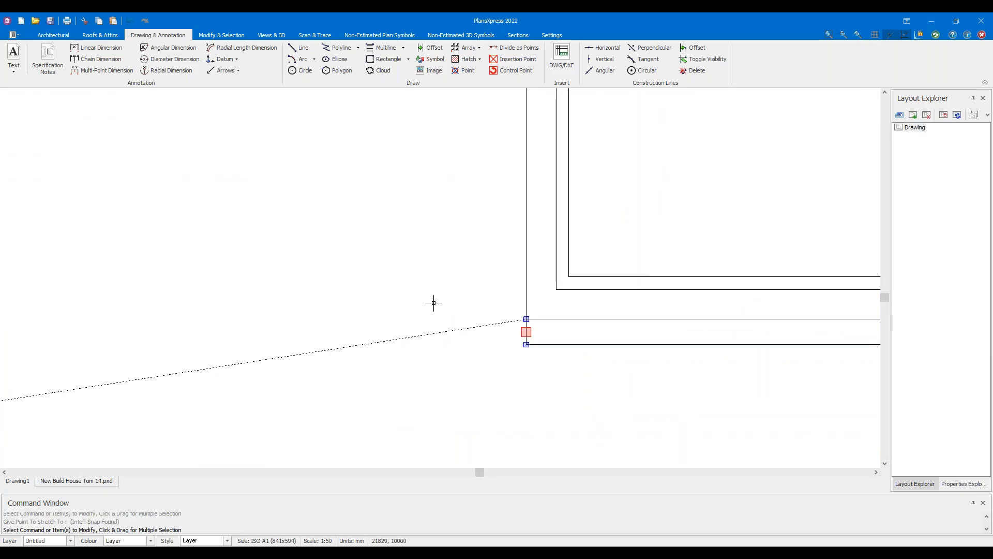
pyautogui.click(526, 319)
pyautogui.scroll(-3, 486, 240)
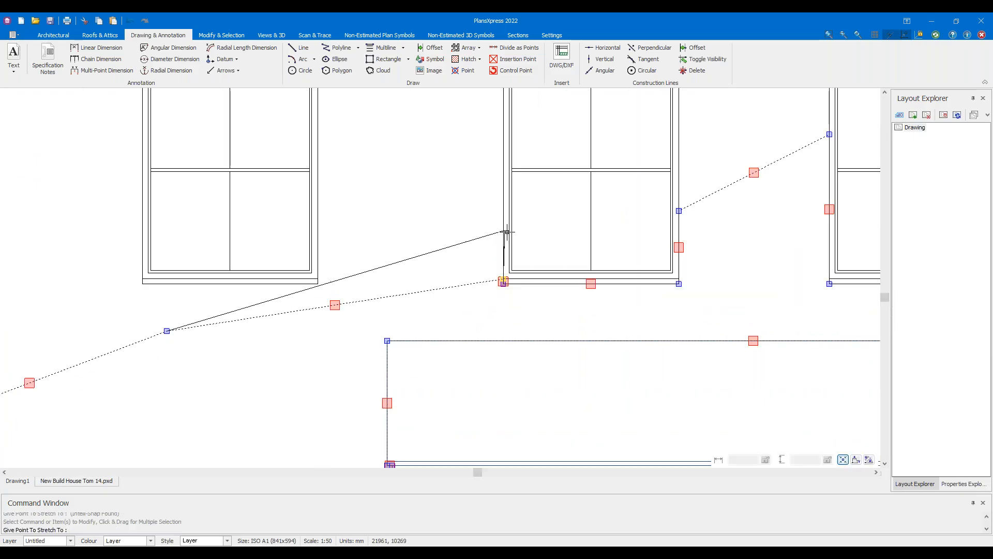
pyautogui.click(502, 242)
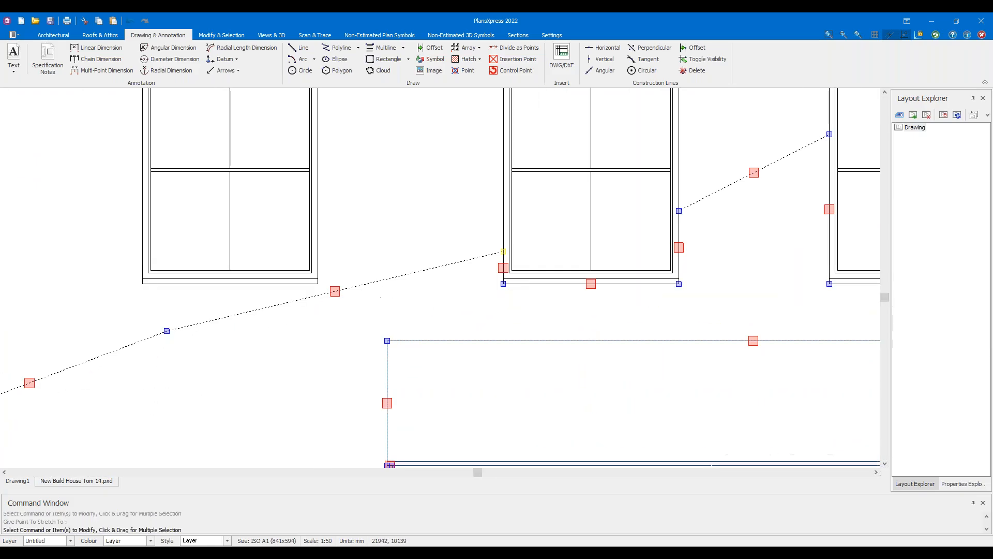
# Stretch the outline's free point between the bifold doors and the upper windows to beneath the third first-floor window
pyautogui.scroll(-3, 439, 276)
pyautogui.moveTo(402, 307); pyautogui.dragTo(546, 284, button='middle')
pyautogui.click(506, 268)
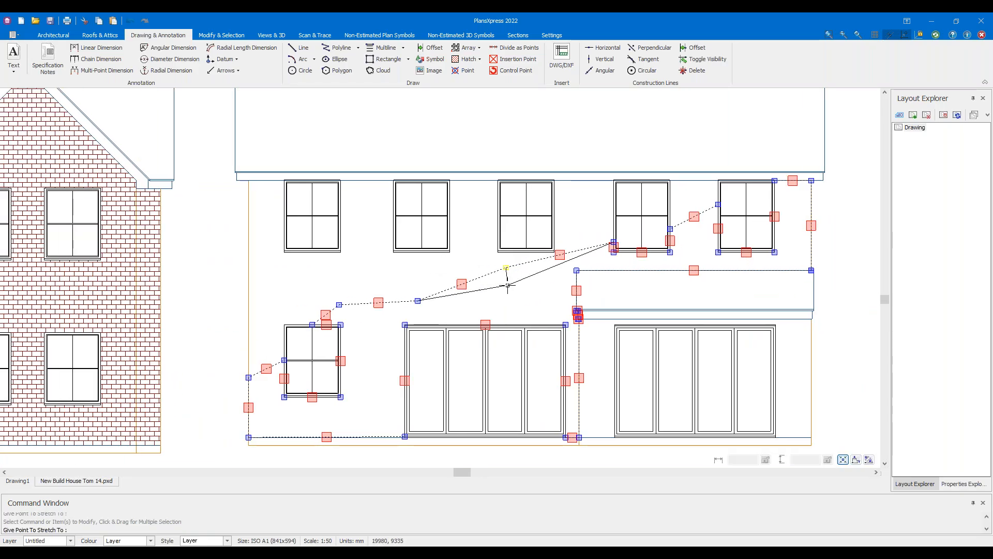
pyautogui.scroll(3, 524, 272)
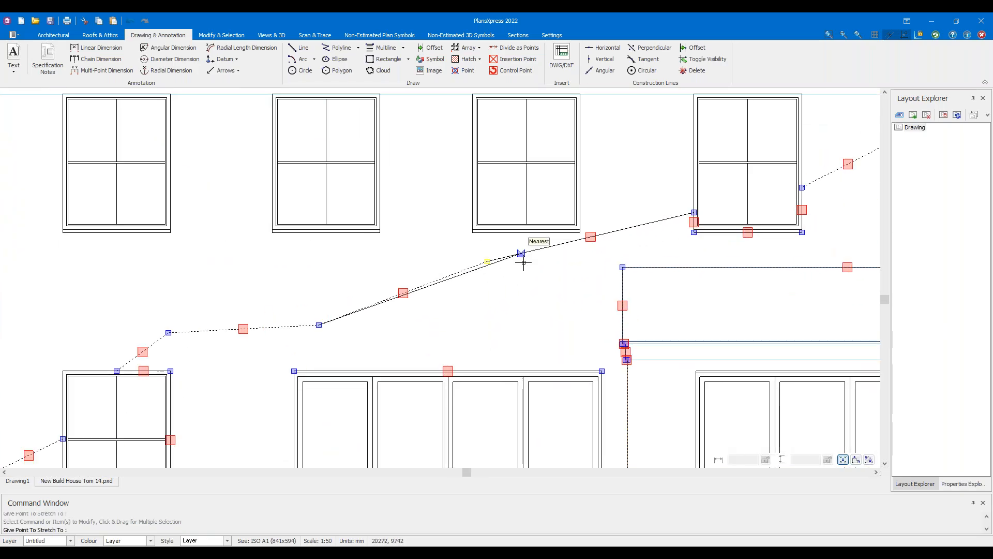
pyautogui.click(522, 255)
pyautogui.moveTo(465, 311)
pyautogui.mouseDown(button='middle')
pyautogui.moveTo(490, 291)
pyautogui.moveTo(647, 242)
pyautogui.mouseUp(button='middle')
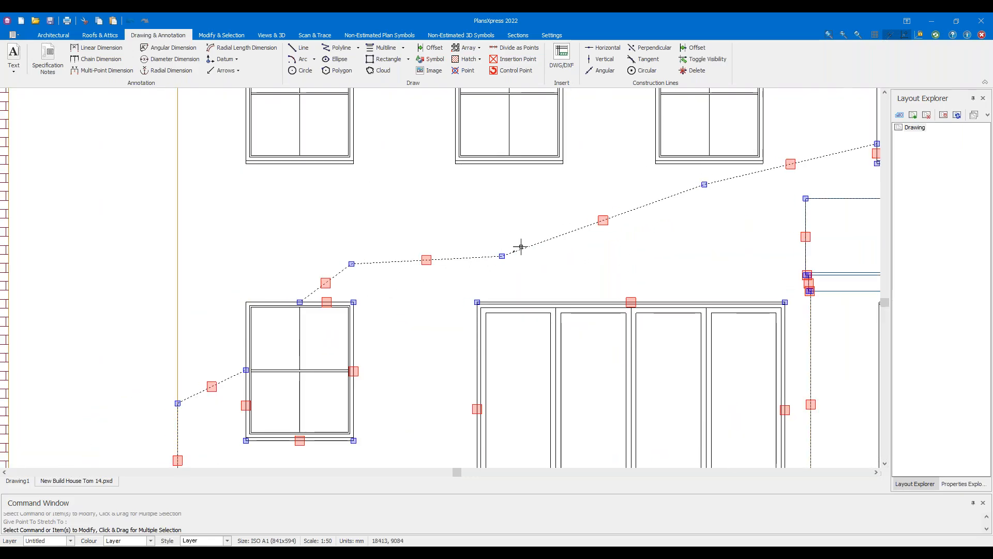
# Raise the outline's point above the near end of the first bifold doors and shift its point on the ground-floor window's head along that edge
pyautogui.press('Escape')
pyautogui.moveTo(526, 265); pyautogui.dragTo(482, 241)
pyautogui.click(502, 255)
pyautogui.click(521, 233)
pyautogui.click(397, 255)
pyautogui.click(304, 299)
pyautogui.click(327, 302)
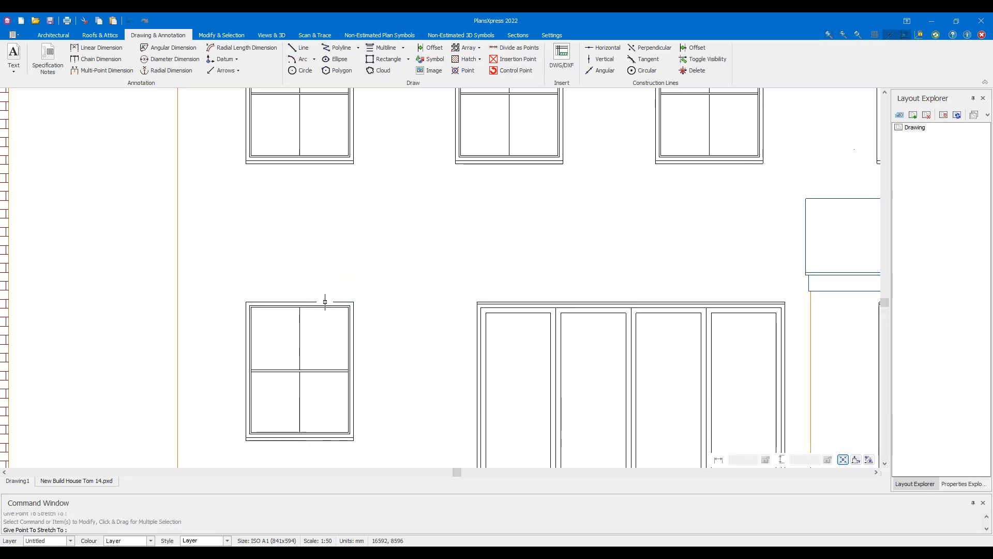
pyautogui.press('Escape')
# Stretch the outline's point at the foot of the first bifold doors down to the wall's base line
pyautogui.scroll(-2, 421, 312)
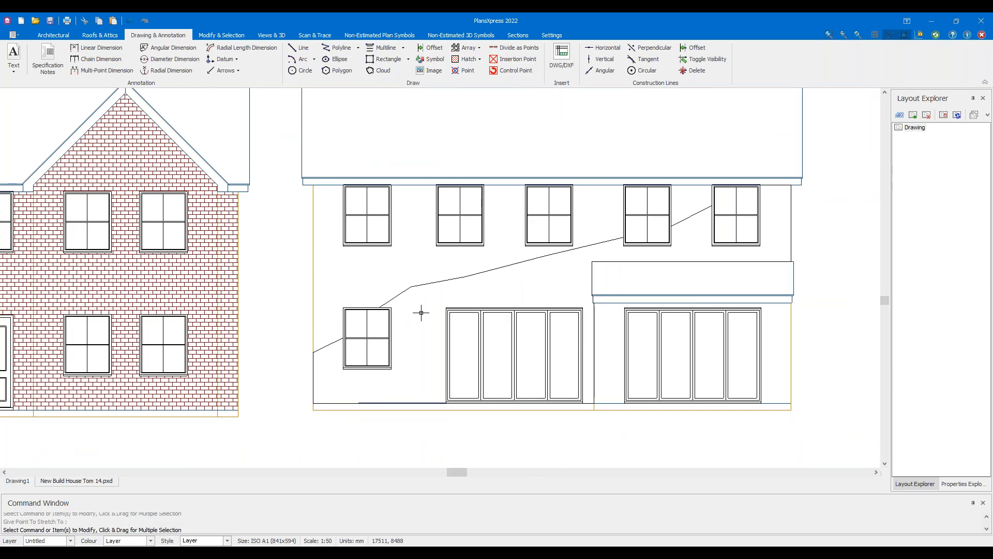
pyautogui.scroll(-1, 421, 313)
pyautogui.scroll(3, 428, 382)
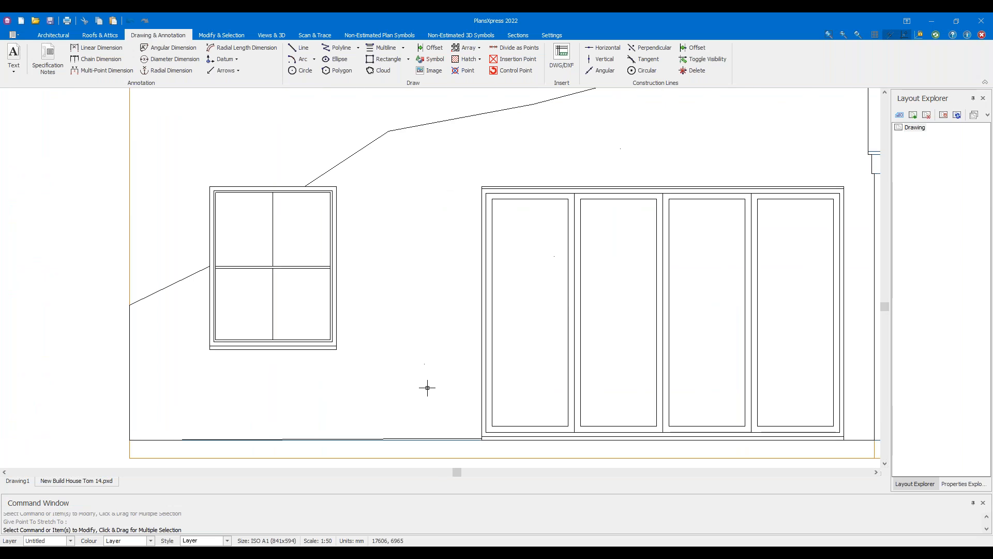
pyautogui.scroll(-2, 378, 300)
pyautogui.click(375, 158)
pyautogui.scroll(5, 417, 310)
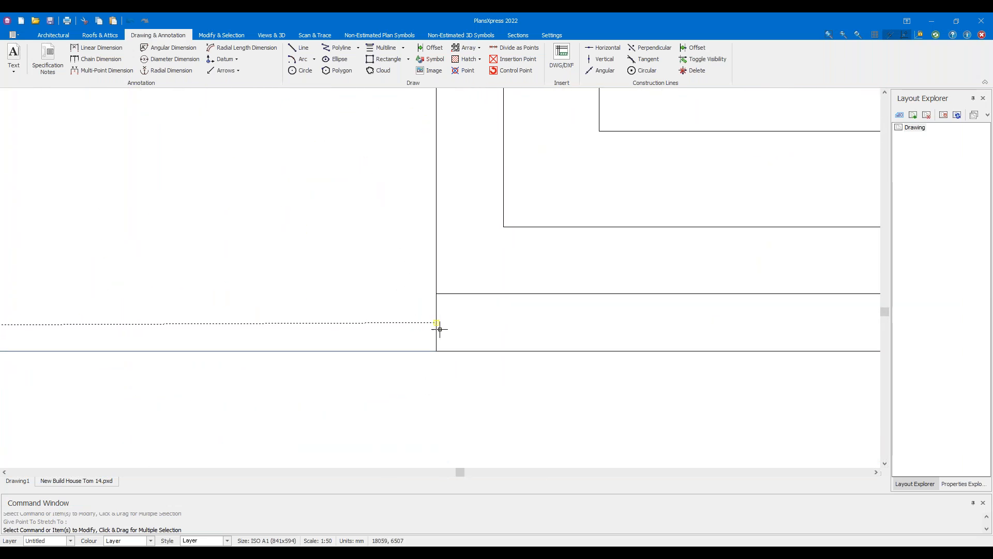
pyautogui.click(434, 325)
pyautogui.click(436, 343)
pyautogui.scroll(-2, 492, 378)
pyautogui.scroll(-5, 487, 352)
pyautogui.press('Escape')
# Fill the outlined part of the wall with the BRICK1 hatch pattern at size 175 from the wall's bottom corner
pyautogui.moveTo(541, 162); pyautogui.dragTo(507, 145)
pyautogui.moveTo(547, 168); pyautogui.dragTo(478, 188, button='middle')
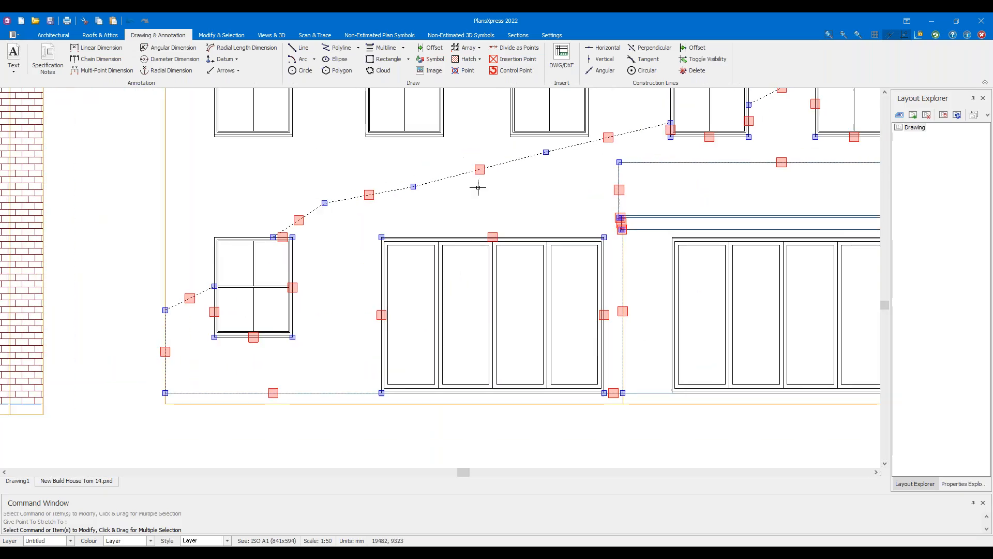
pyautogui.click(468, 59)
pyautogui.click(507, 99)
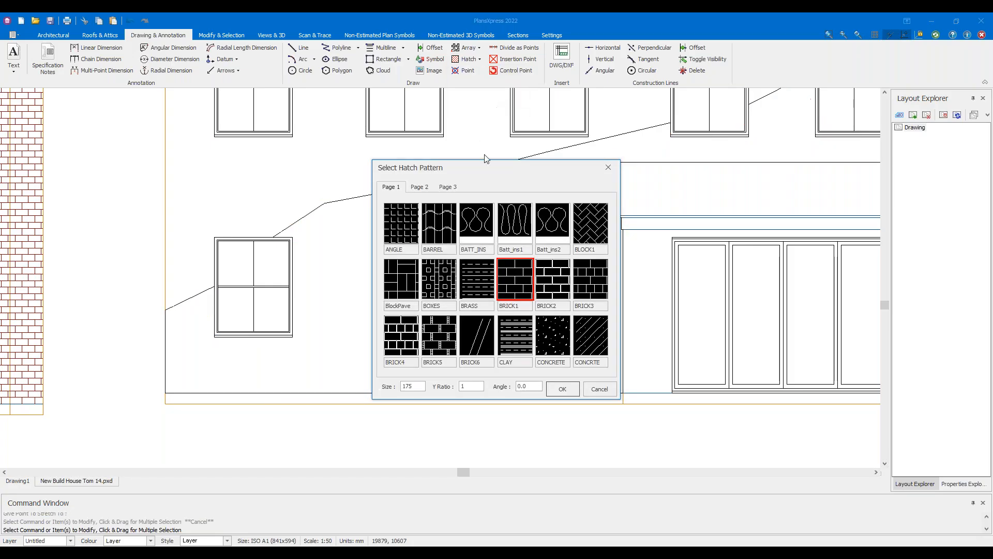
pyautogui.click(564, 389)
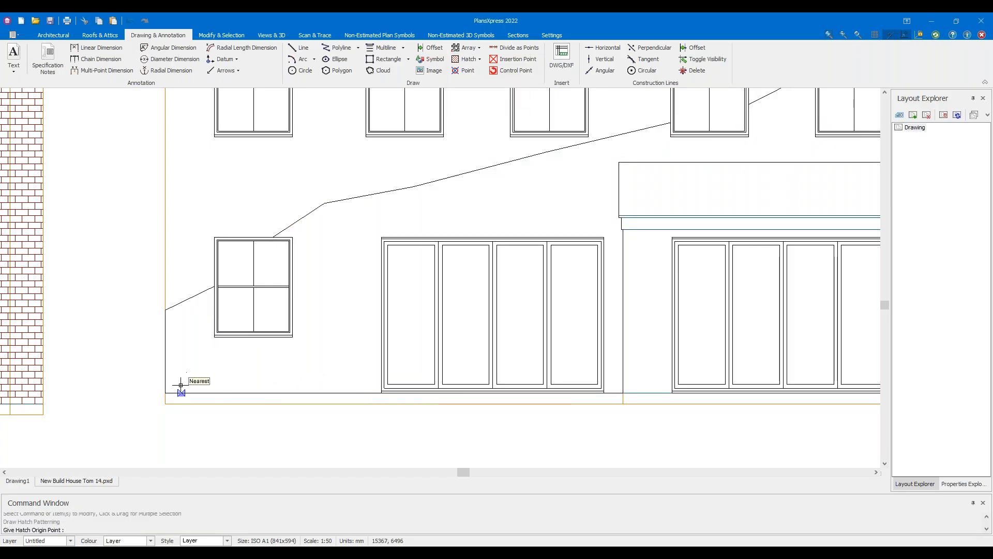
pyautogui.click(163, 386)
pyautogui.scroll(-3, 219, 336)
pyautogui.scroll(2, 272, 306)
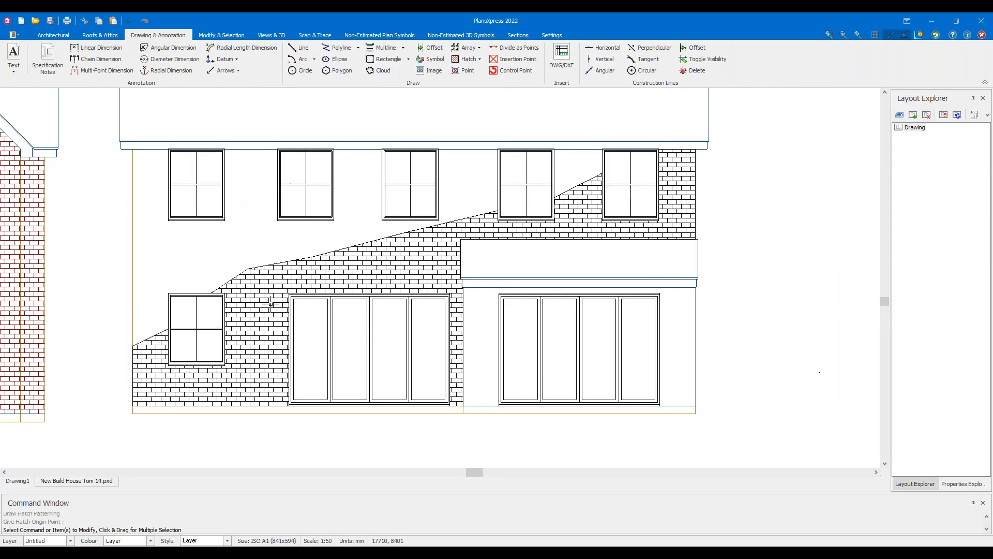
# Delete the BRICK1 hatch from the outlined wall area, keeping the outline
pyautogui.scroll(3, 261, 309)
pyautogui.click(241, 319)
pyautogui.press('Delete')
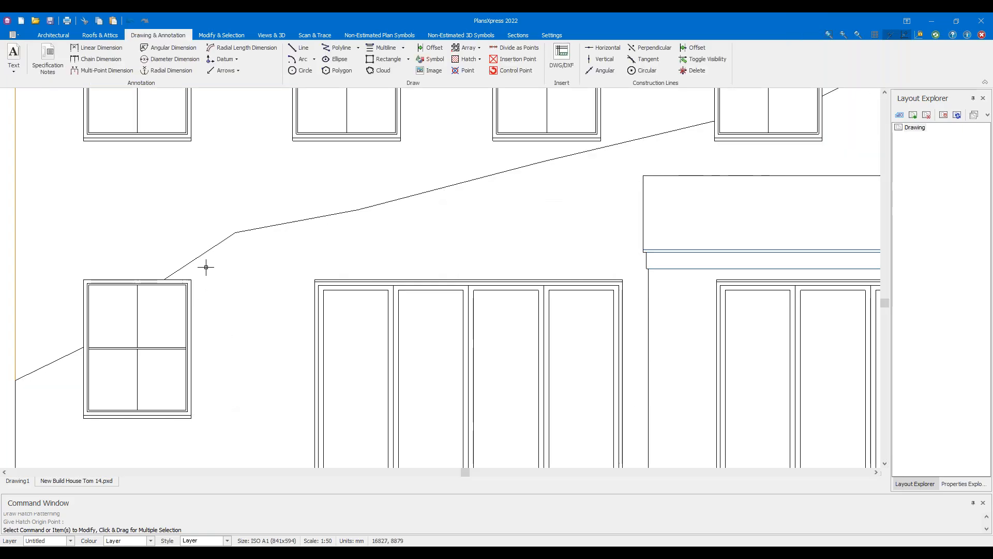
# Try the BRICK2 hatch pattern at size 175 in the outlined wall area and delete that hatch again
pyautogui.click(275, 231)
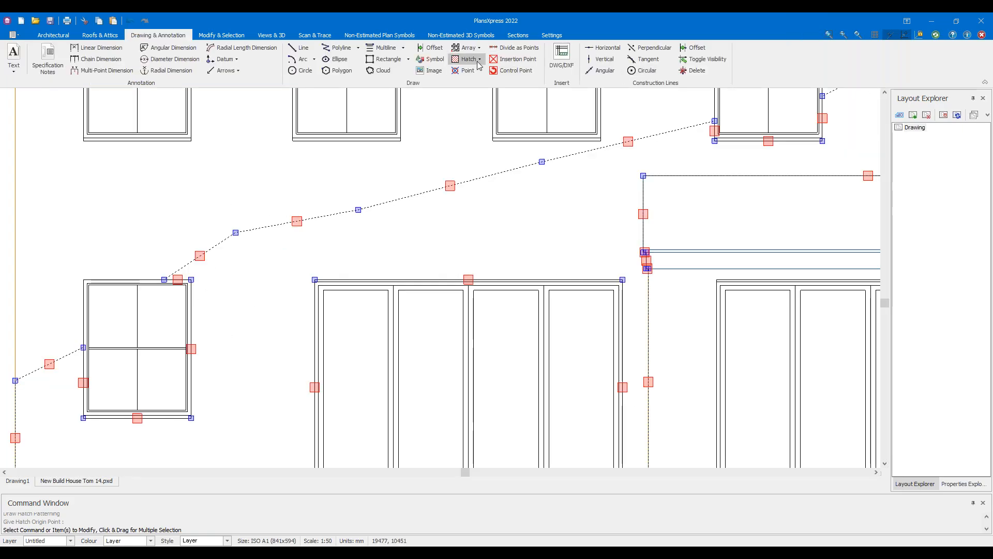
pyautogui.click(458, 61)
pyautogui.click(489, 97)
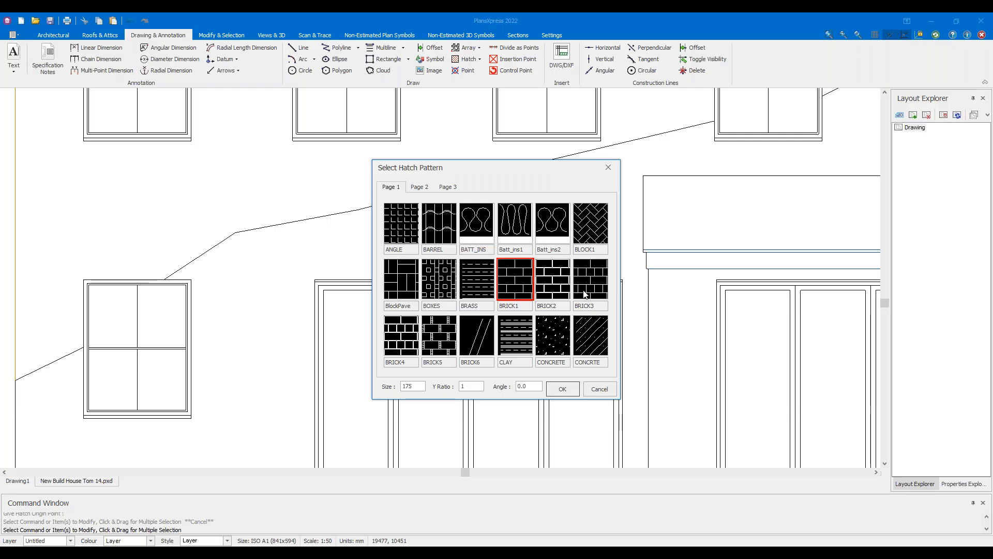
pyautogui.click(557, 277)
pyautogui.click(557, 385)
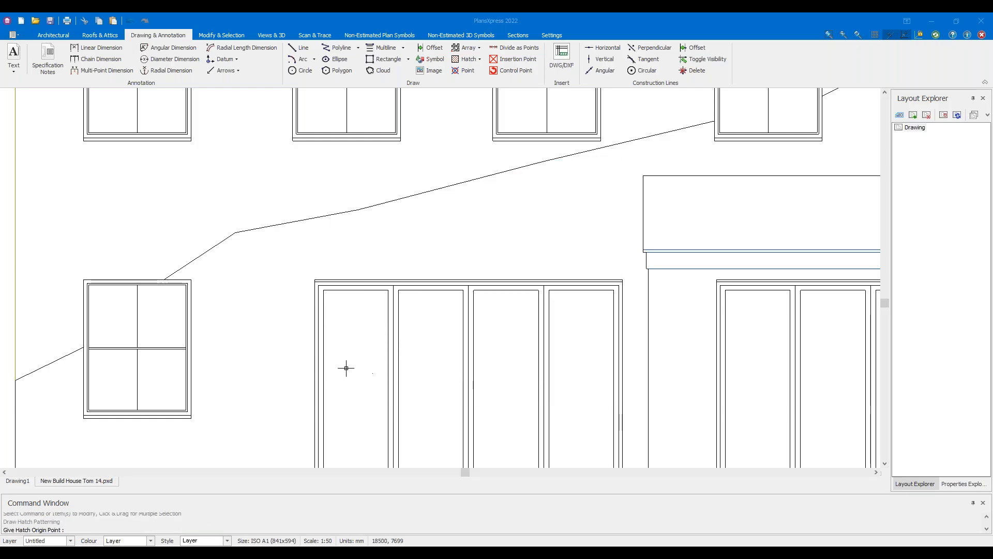
pyautogui.click(234, 380)
pyautogui.scroll(-2, 235, 380)
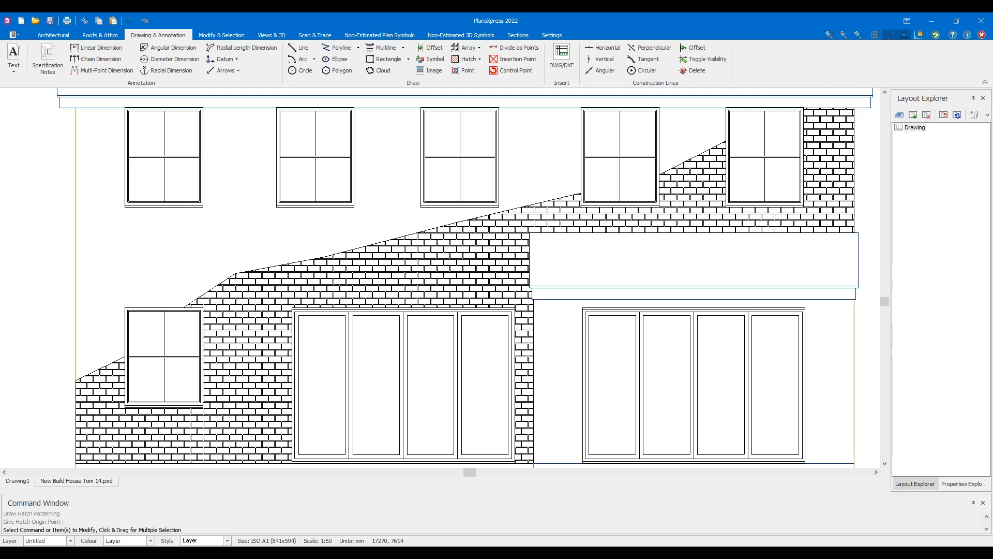
pyautogui.scroll(2, 235, 383)
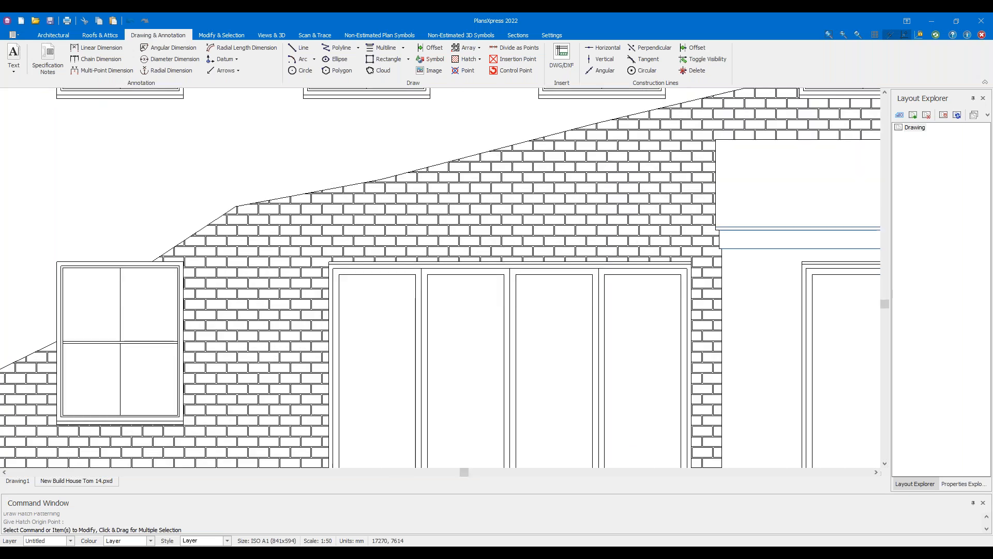
pyautogui.click(233, 318)
pyautogui.press('Delete')
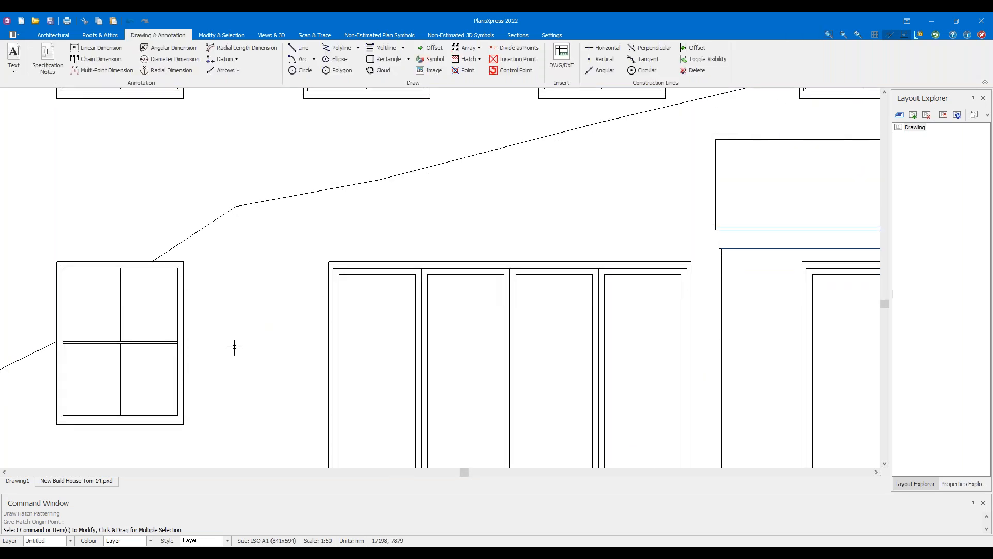
# Fill the outlined wall area with the SAND hatch pattern at size 175
pyautogui.moveTo(529, 187); pyautogui.dragTo(439, 134)
pyautogui.click(468, 59)
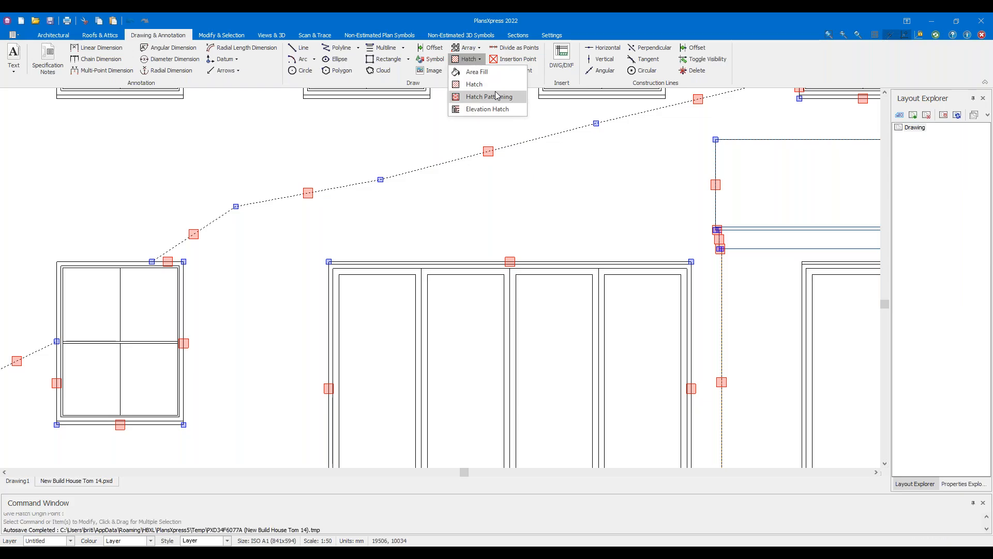
pyautogui.click(488, 109)
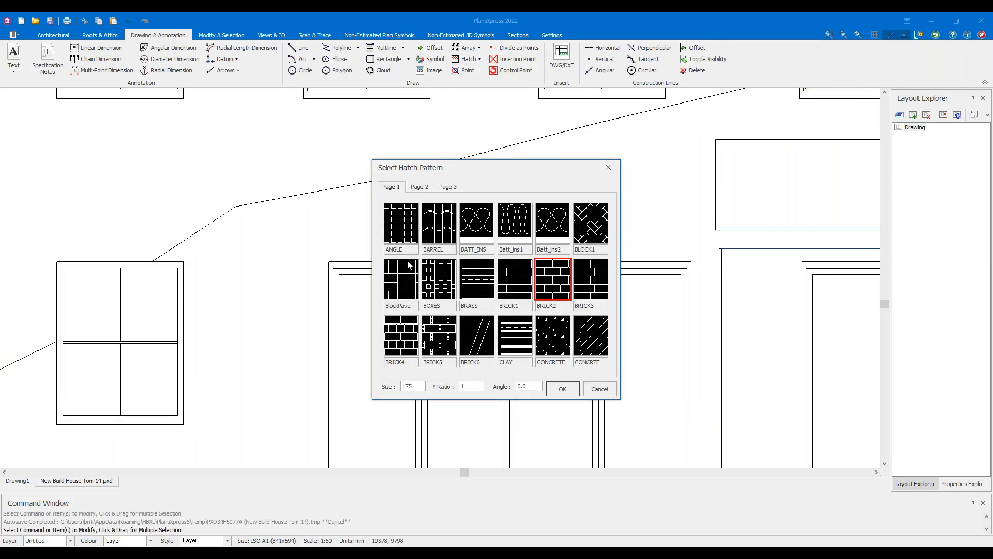
pyautogui.click(567, 390)
pyautogui.click(448, 187)
pyautogui.click(446, 237)
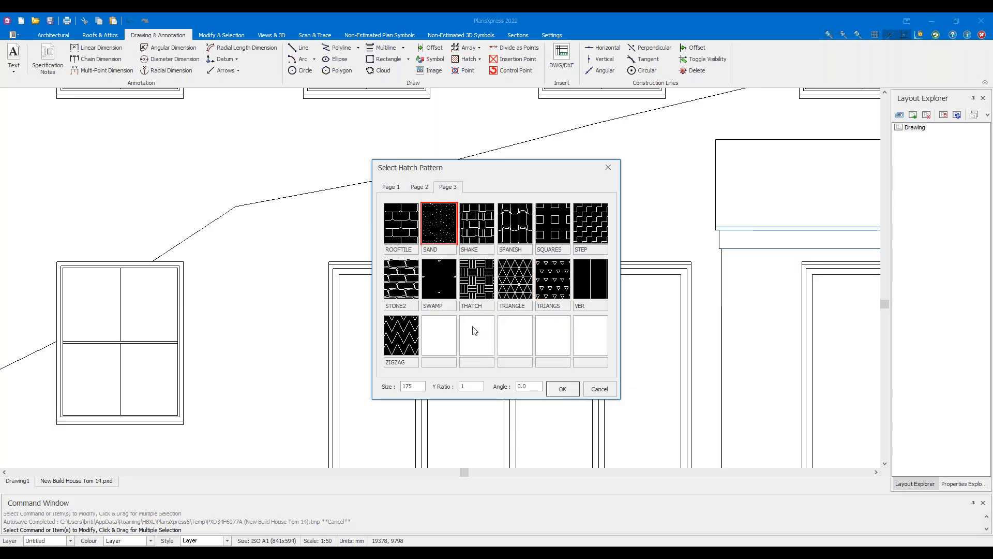
pyautogui.click(573, 391)
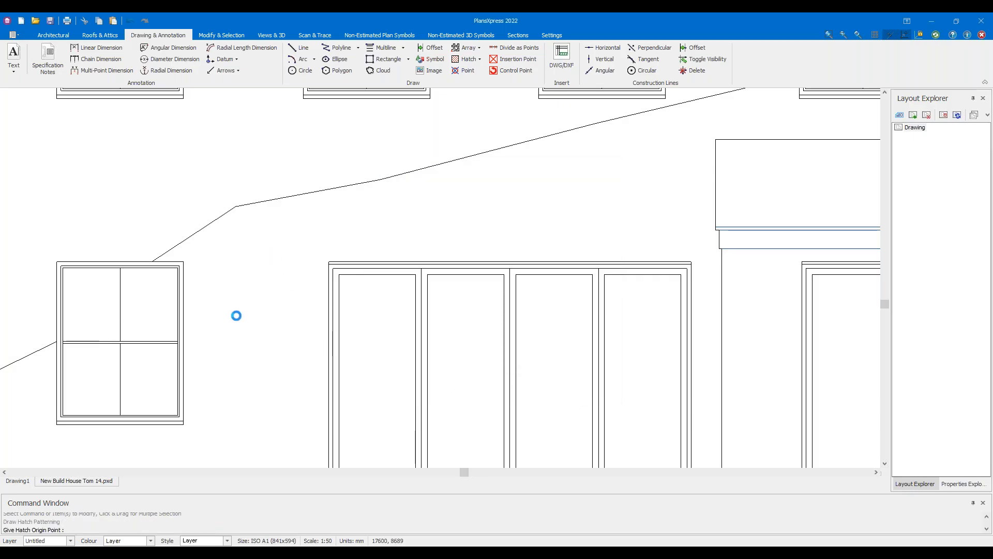
pyautogui.click(221, 261)
pyautogui.scroll(-5, 222, 346)
pyautogui.scroll(4, 244, 306)
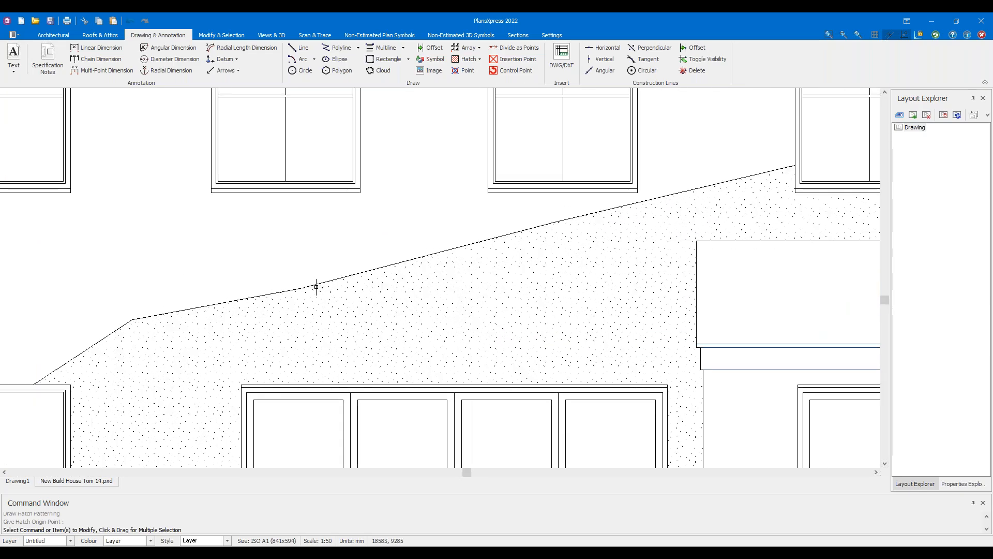
# Move the outline off the hatched wall into the empty space beside and below the elevation
pyautogui.click(316, 286)
pyautogui.scroll(-3, 313, 268)
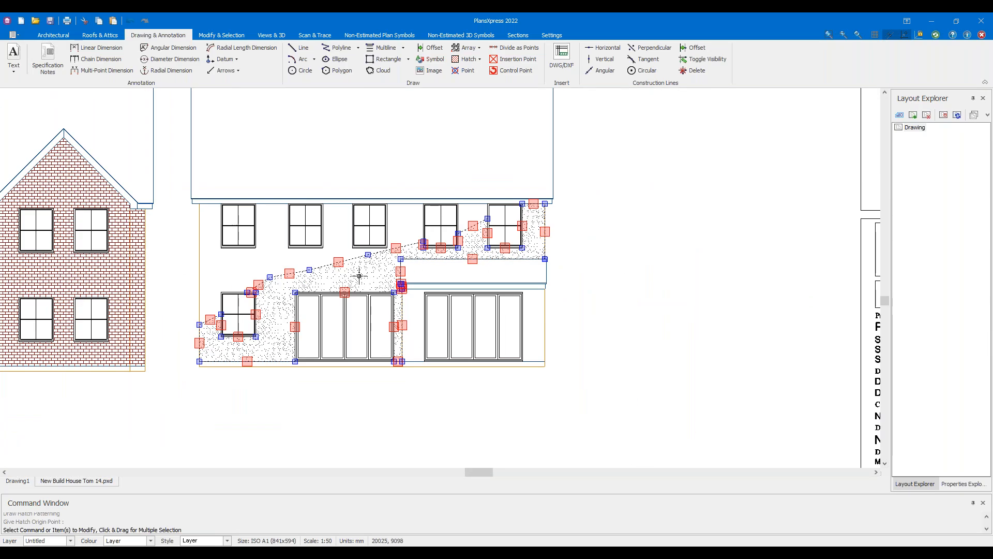
pyautogui.click(340, 262)
pyautogui.click(673, 239)
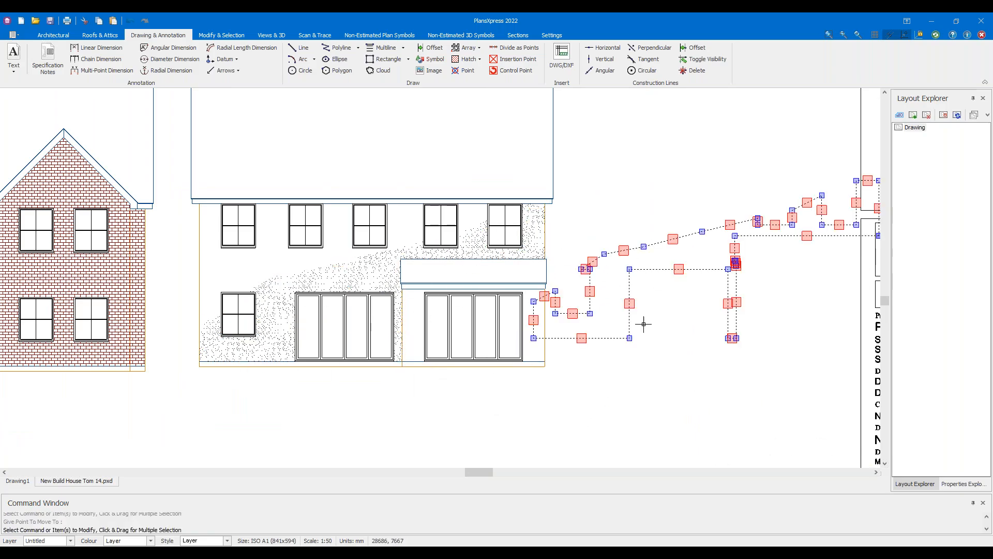
pyautogui.click(679, 269)
pyautogui.moveTo(588, 395); pyautogui.dragTo(576, 223, button='middle')
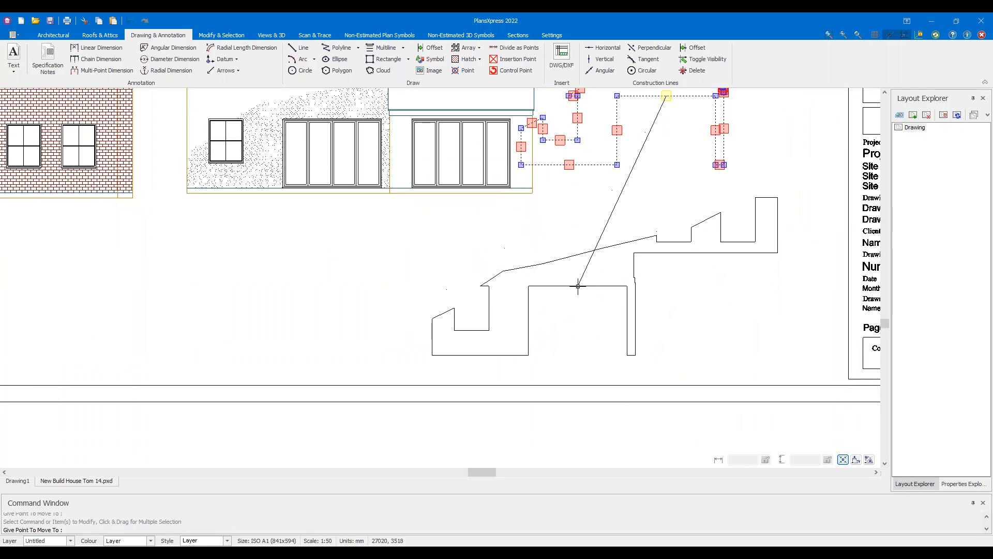
pyautogui.click(578, 286)
pyautogui.press('Escape')
pyautogui.moveTo(583, 174); pyautogui.dragTo(588, 271, button='middle')
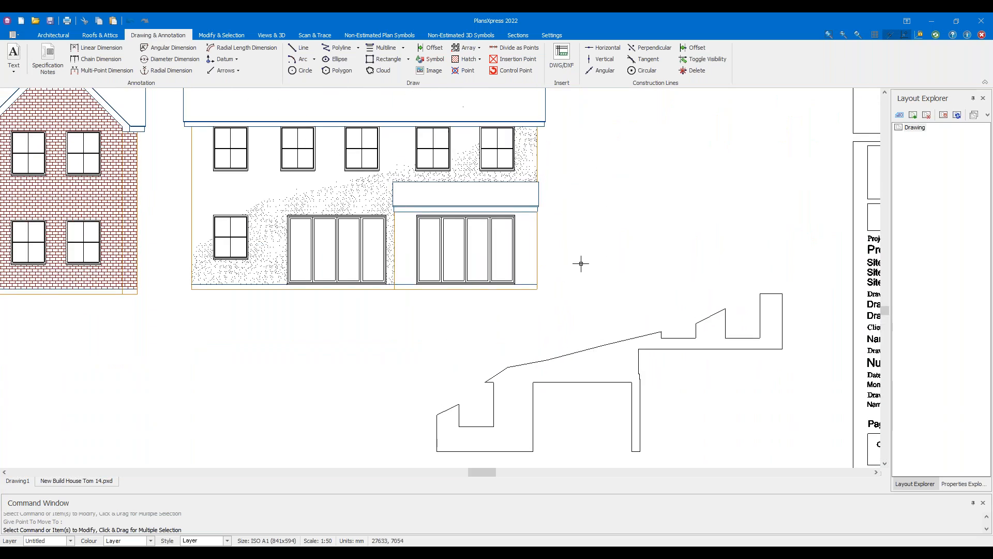
# Undo both moves of the outline and the SAND hatch
pyautogui.scroll(4, 240, 177)
pyautogui.moveTo(498, 225); pyautogui.dragTo(477, 309, button='middle')
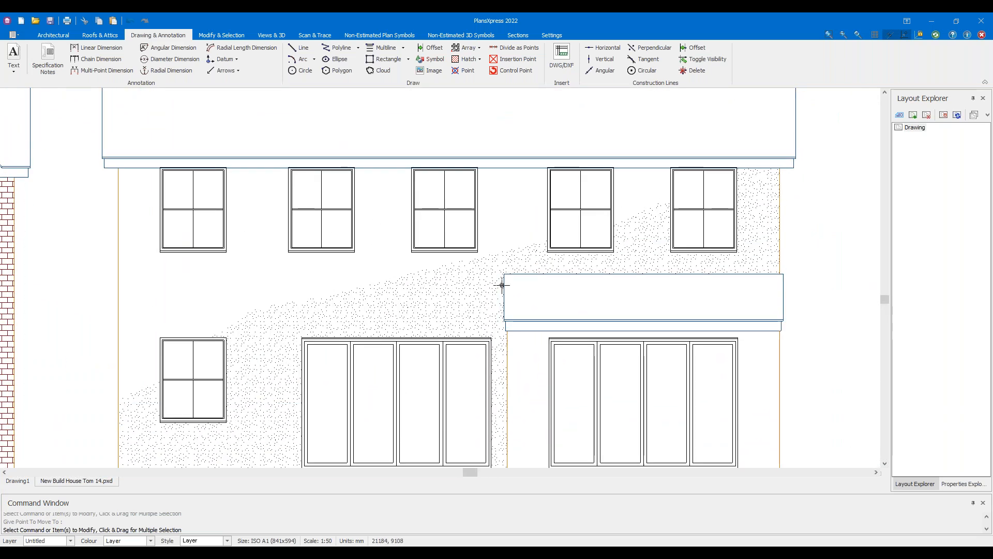
pyautogui.moveTo(339, 305); pyautogui.dragTo(316, 191, button='middle')
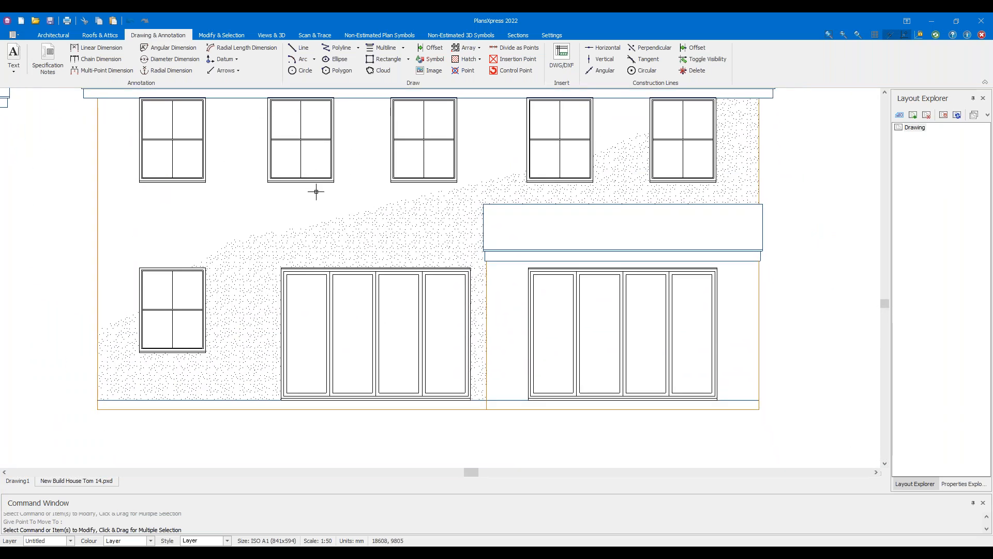
pyautogui.scroll(-5, 316, 191)
pyautogui.scroll(4, 332, 190)
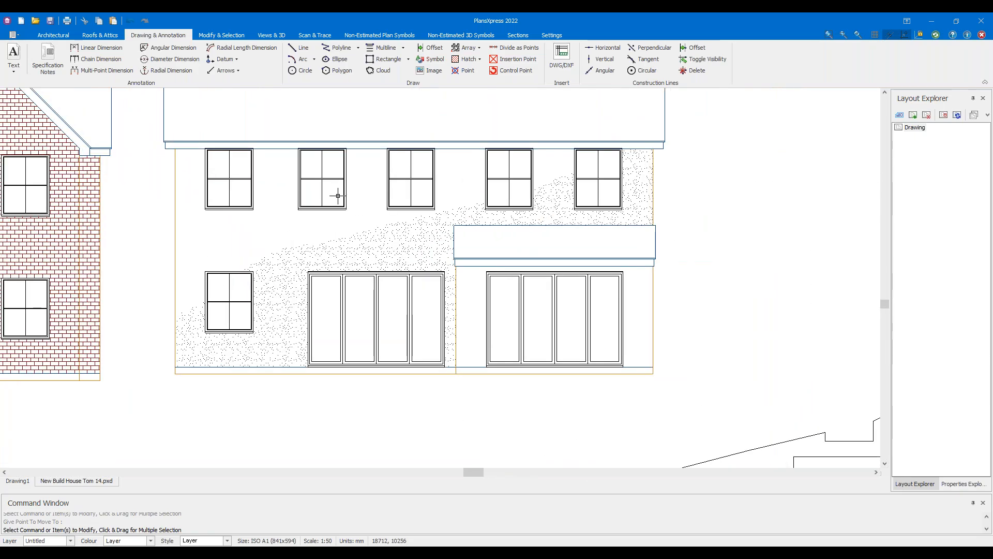
pyautogui.click(130, 24)
pyautogui.click(131, 24)
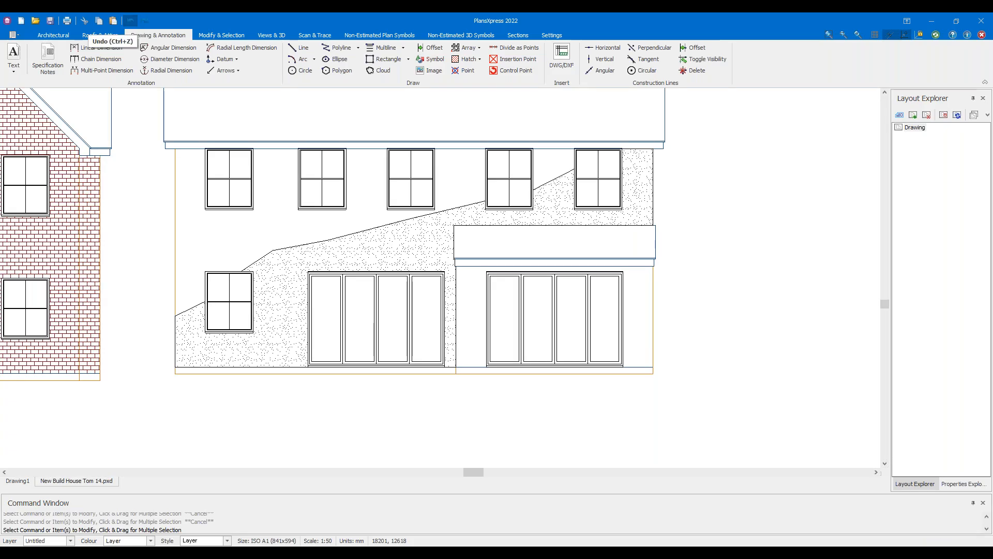
pyautogui.click(130, 21)
pyautogui.scroll(1, 224, 148)
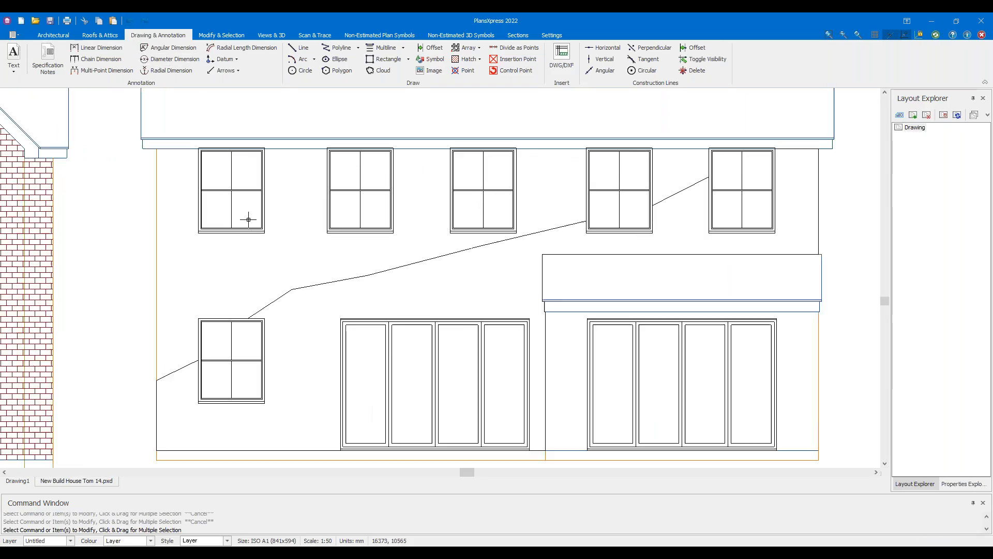
# Fill the outlined wall area with the BRICK1 hatch pattern at size 175, starting from the wall's lower-left corner
pyautogui.click(331, 282)
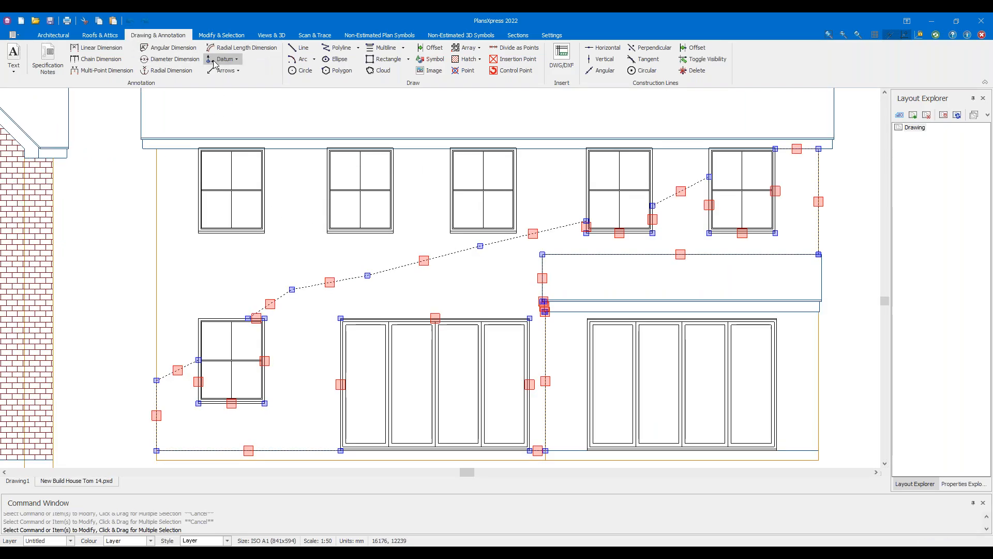
pyautogui.click(480, 60)
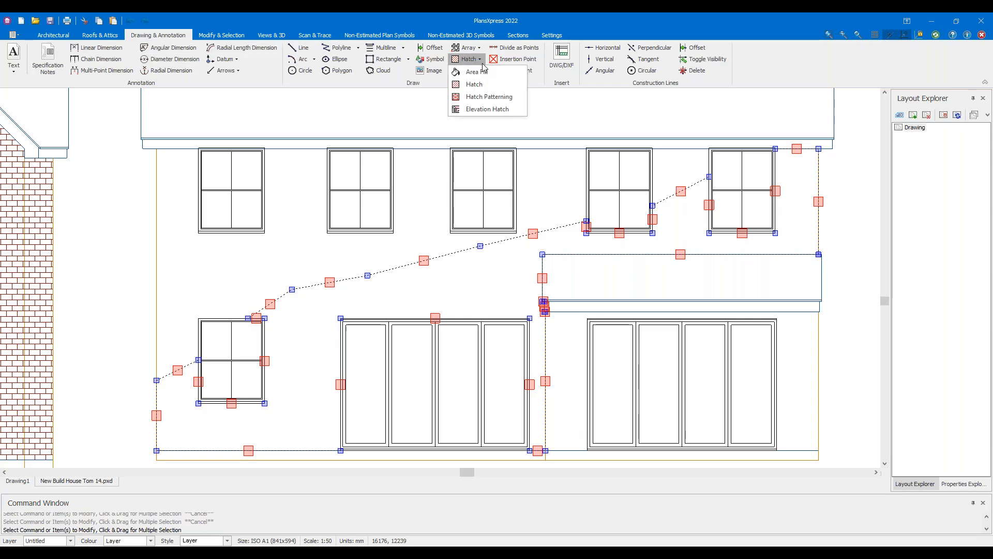
pyautogui.click(488, 97)
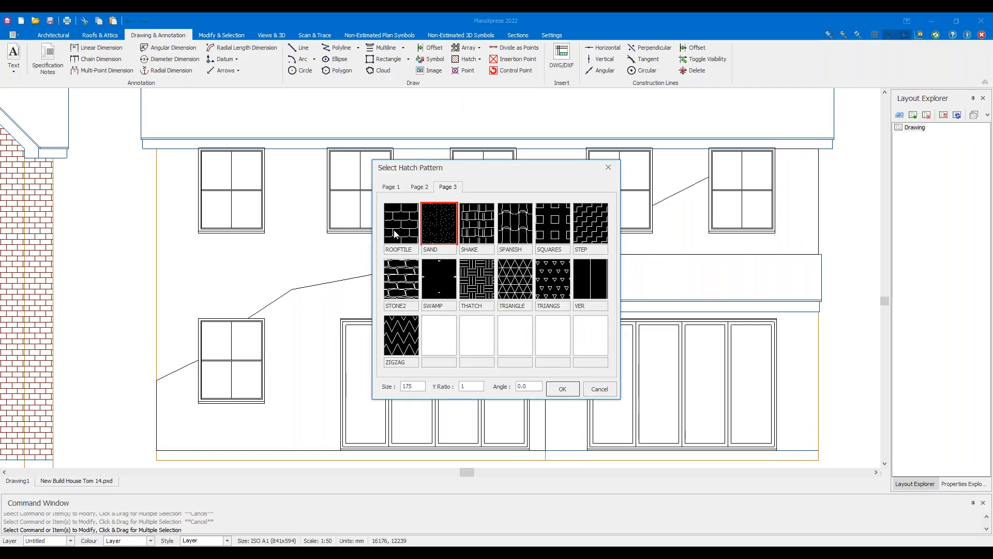
pyautogui.click(391, 187)
pyautogui.click(511, 275)
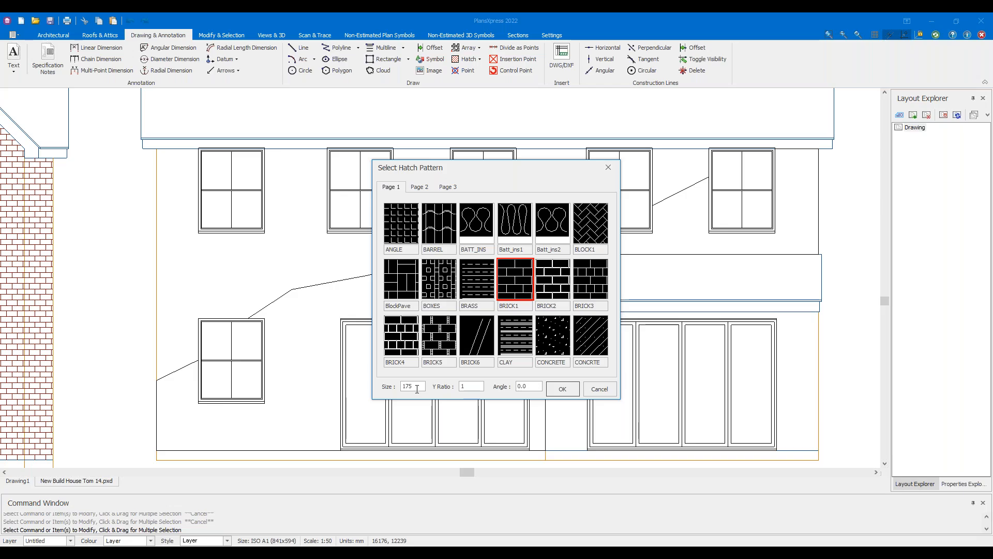
pyautogui.click(552, 392)
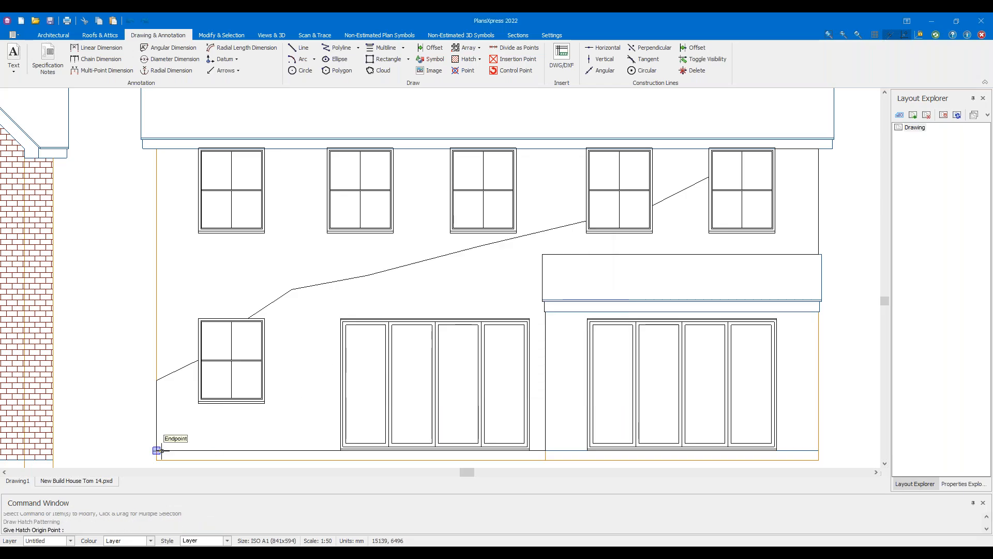
pyautogui.scroll(5, 248, 305)
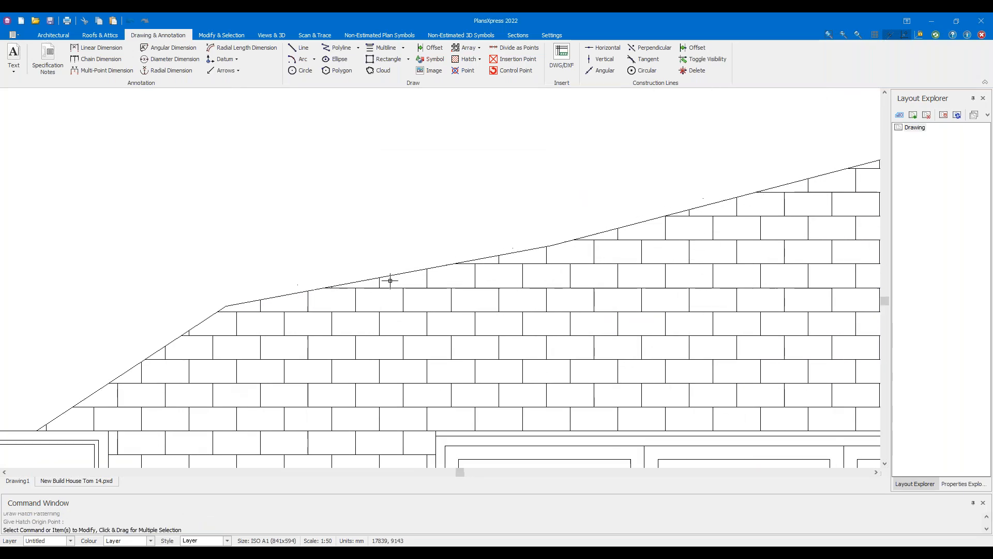
# Move the outline off the hatched wall into the empty space below the drawing sheet
pyautogui.click(418, 268)
pyautogui.scroll(-6, 418, 268)
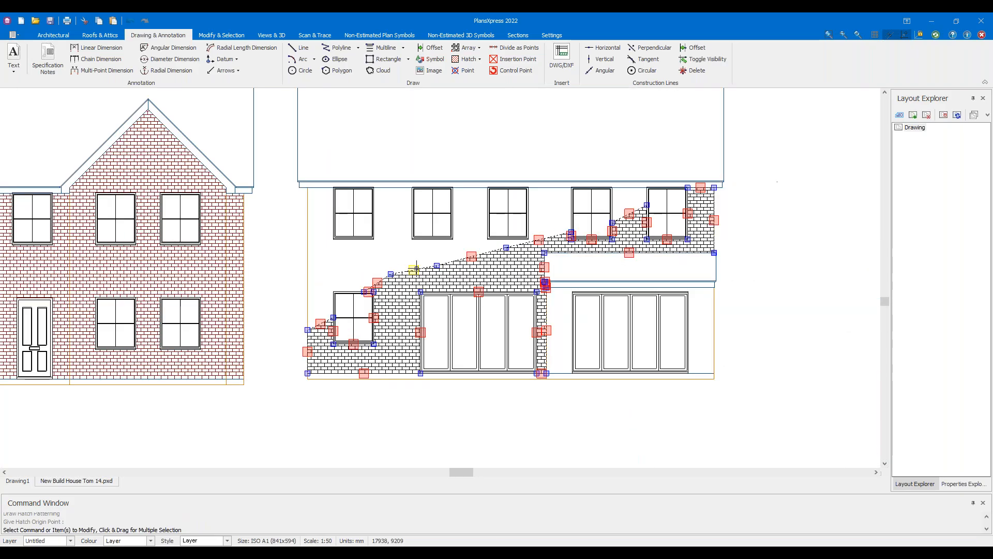
pyautogui.click(437, 276)
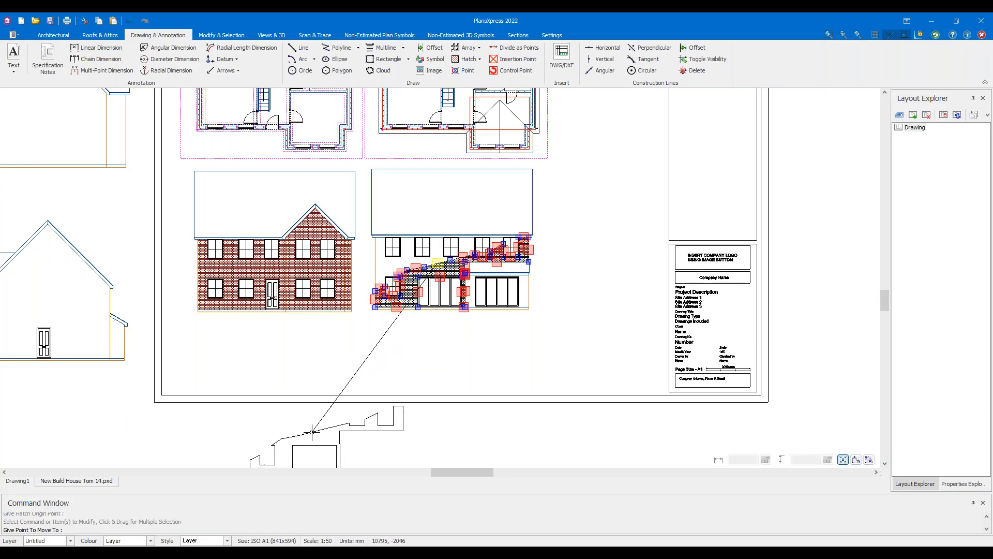
pyautogui.scroll(5, 436, 262)
# Change the colour of the new partial brick hatch to 10 (0.05)
pyautogui.click(380, 274)
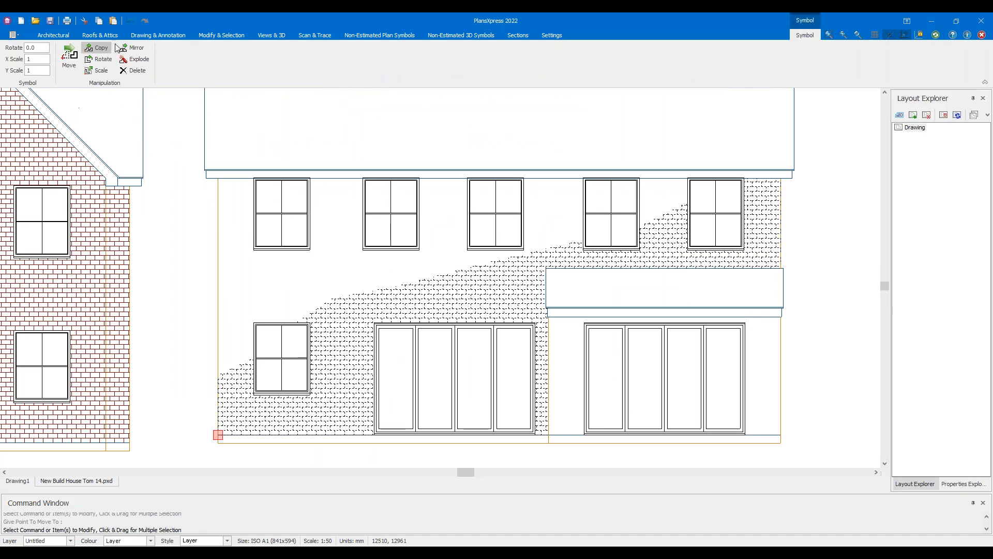
pyautogui.click(150, 540)
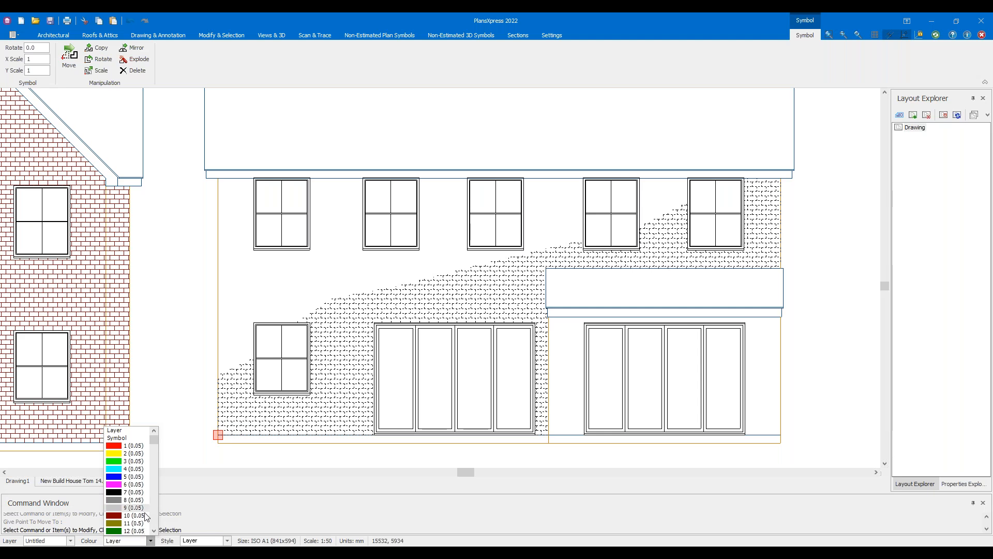
pyautogui.click(134, 515)
pyautogui.click(472, 299)
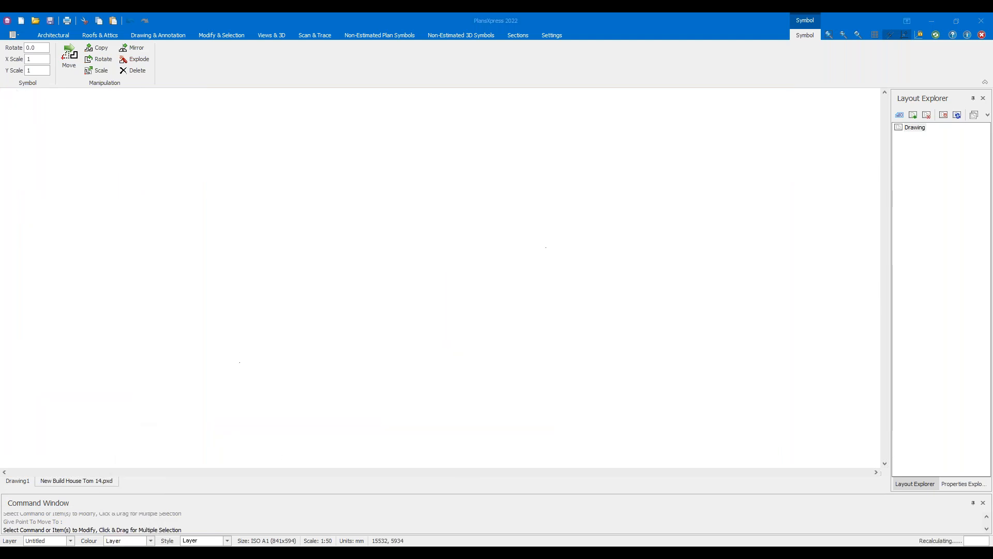
pyautogui.scroll(-2, 319, 282)
pyautogui.scroll(-2, 316, 283)
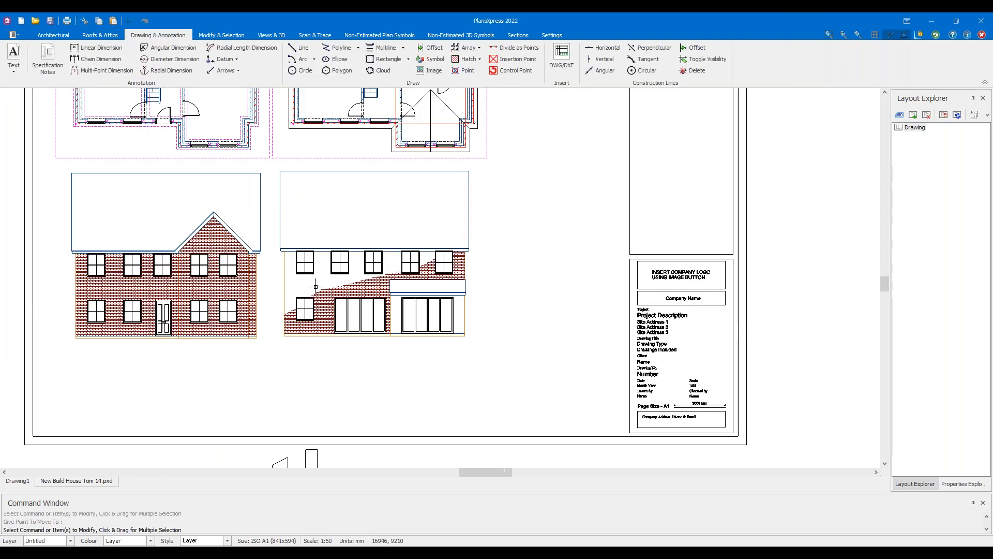
# Examine the brick hatching on the two elevations on the sheet and the unhatched gable-end elevation beside it
pyautogui.moveTo(316, 284); pyautogui.dragTo(470, 352, button='middle')
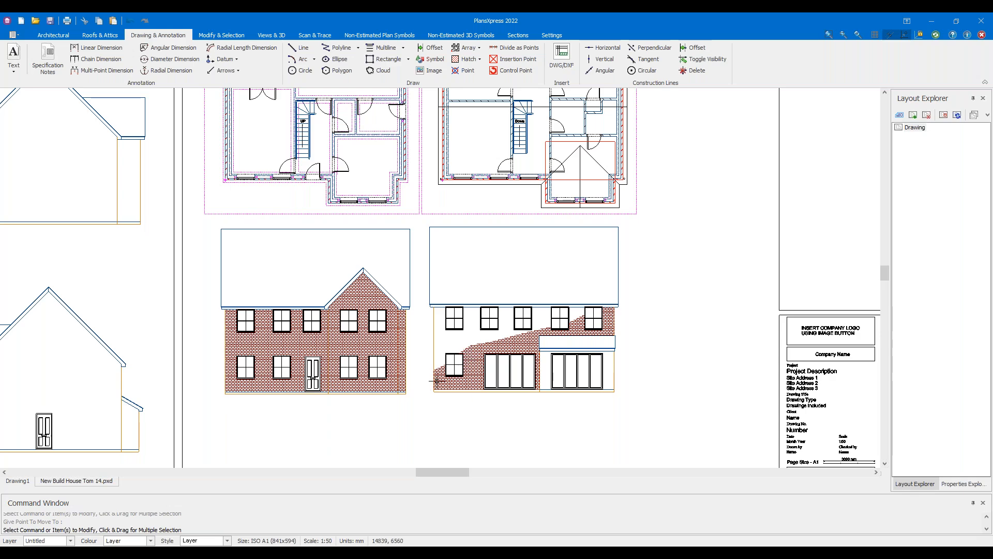
pyautogui.scroll(2, 513, 337)
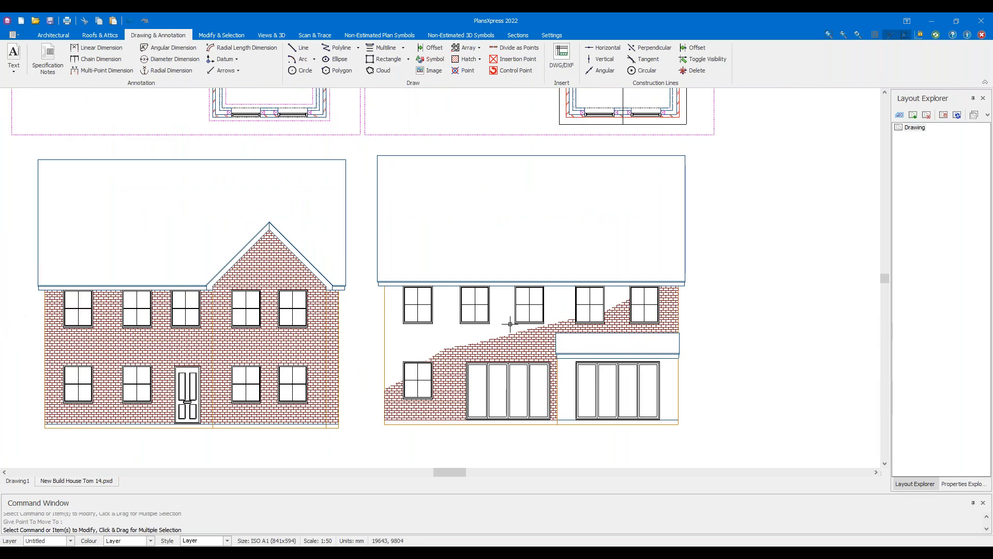
pyautogui.scroll(1, 510, 323)
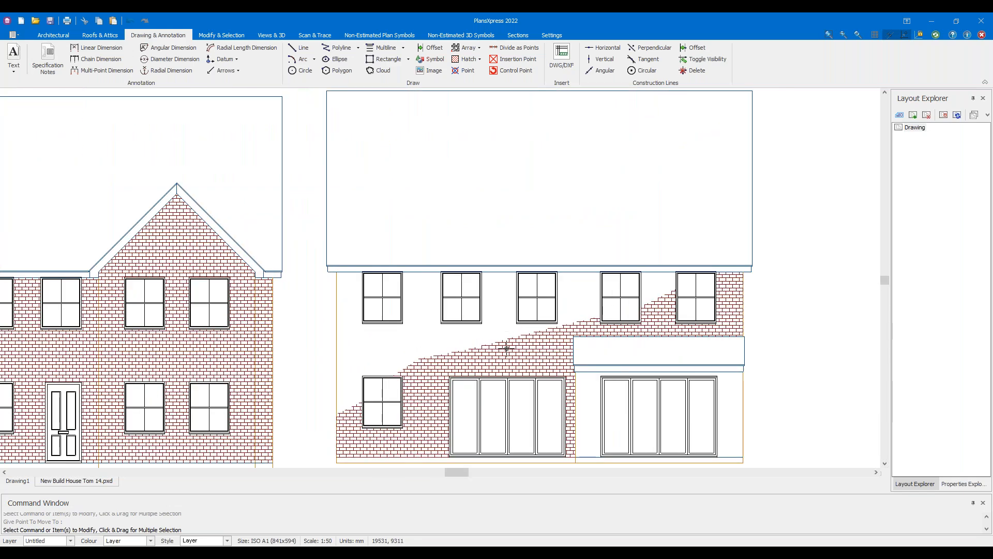
pyautogui.scroll(-2, 414, 313)
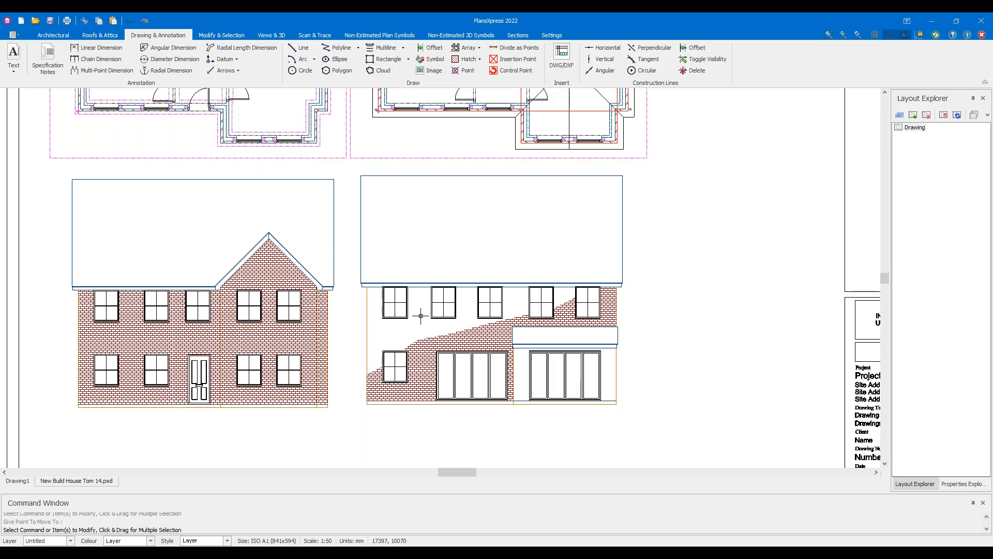
pyautogui.scroll(-3, 440, 330)
pyautogui.scroll(5, 170, 240)
pyautogui.scroll(2, 294, 268)
pyautogui.moveTo(313, 256); pyautogui.dragTo(256, 329, button='middle')
pyautogui.scroll(-1, 256, 329)
pyautogui.moveTo(495, 361); pyautogui.dragTo(350, 335)
pyautogui.press('Escape')
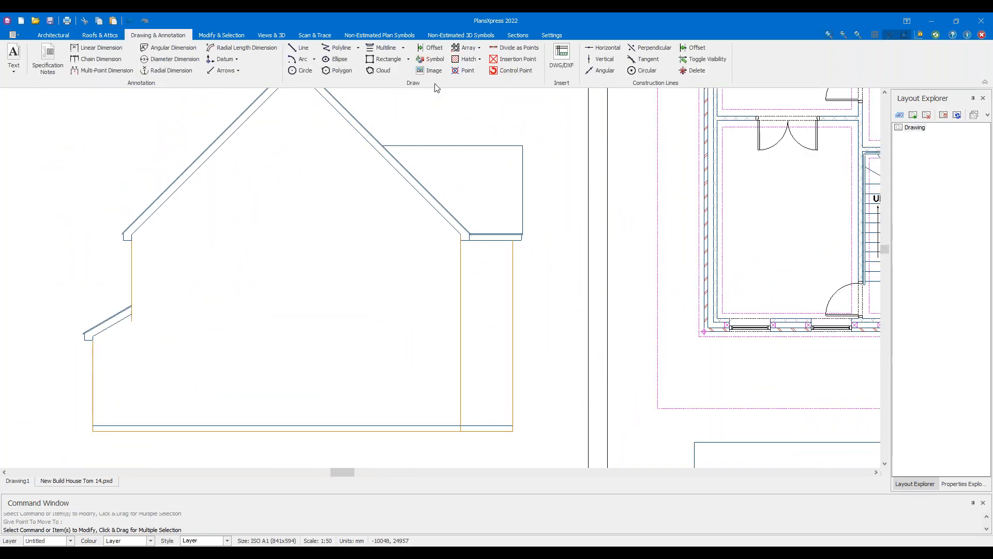
# Try to fill the gable-end wall with a Single hatch at pitch 125 and angle 45.0 by tracing its outline from the lower-left corner
pyautogui.moveTo(373, 177); pyautogui.dragTo(428, 173, button='middle')
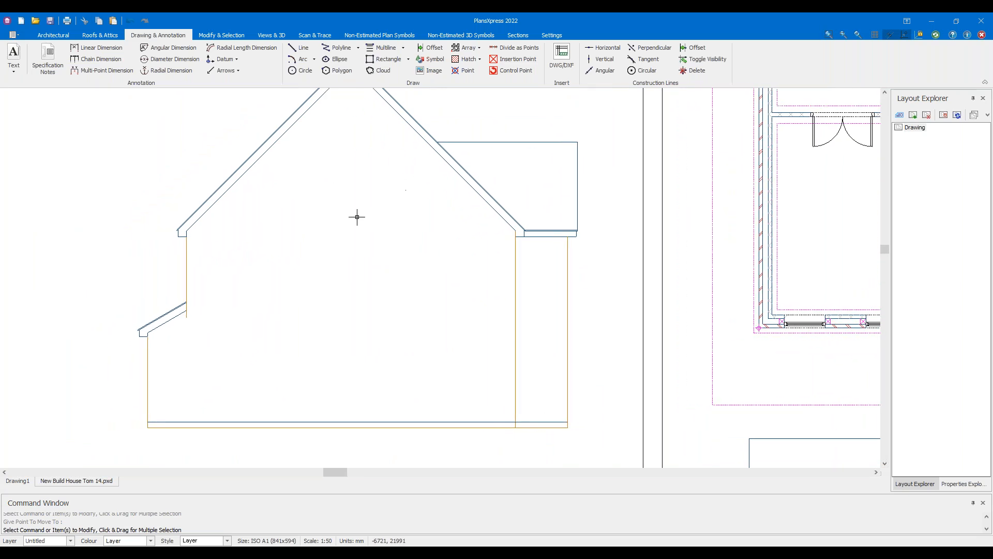
pyautogui.click(467, 59)
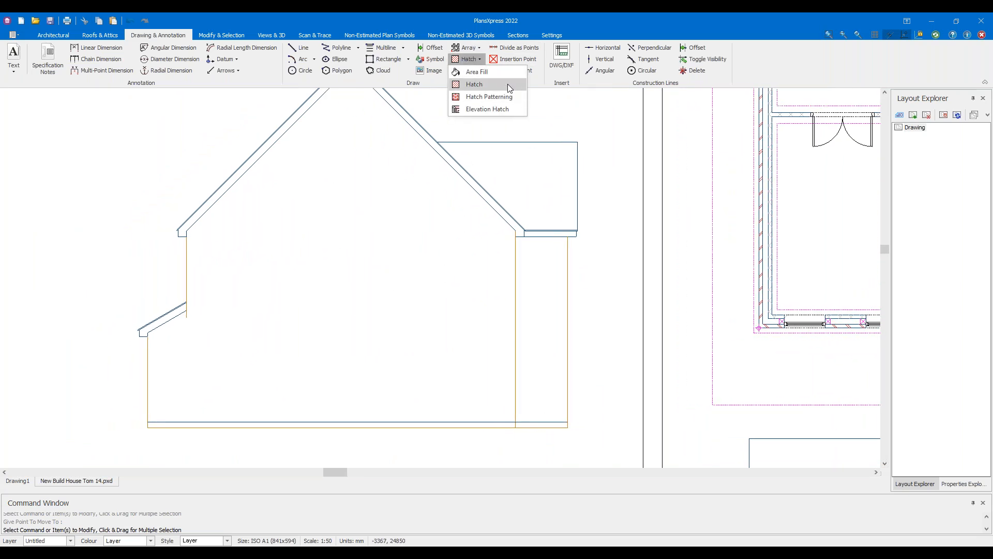
pyautogui.click(507, 83)
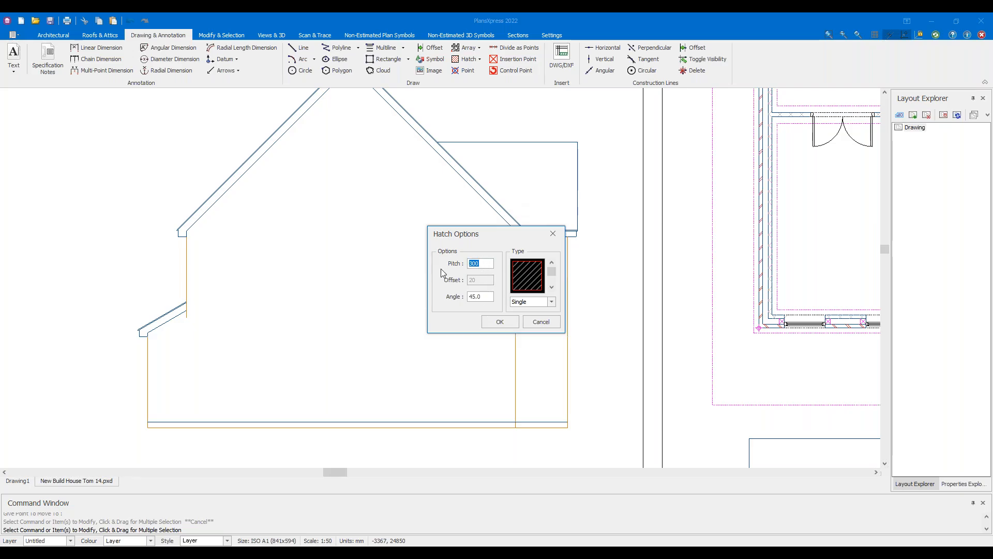
pyautogui.write('125')
pyautogui.click(512, 324)
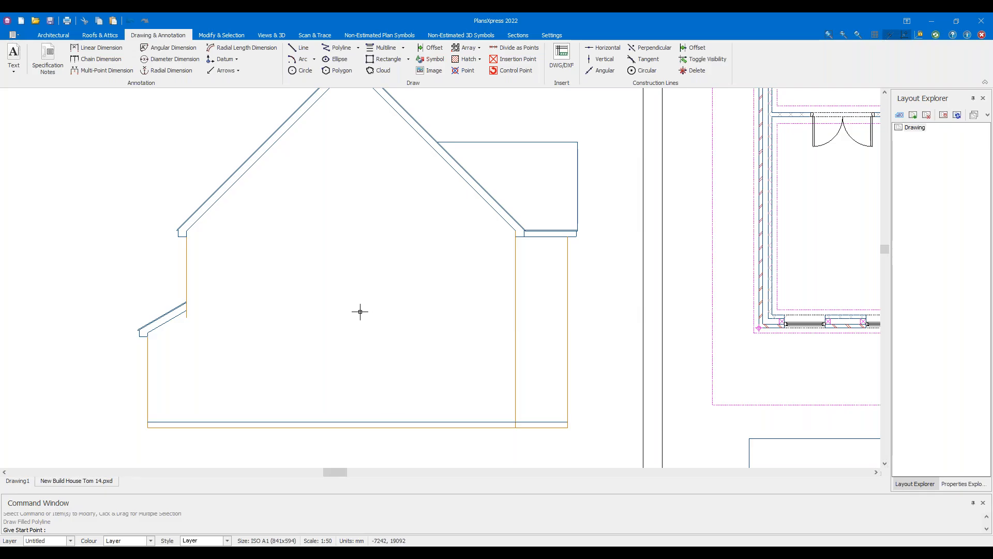
pyautogui.scroll(3, 149, 412)
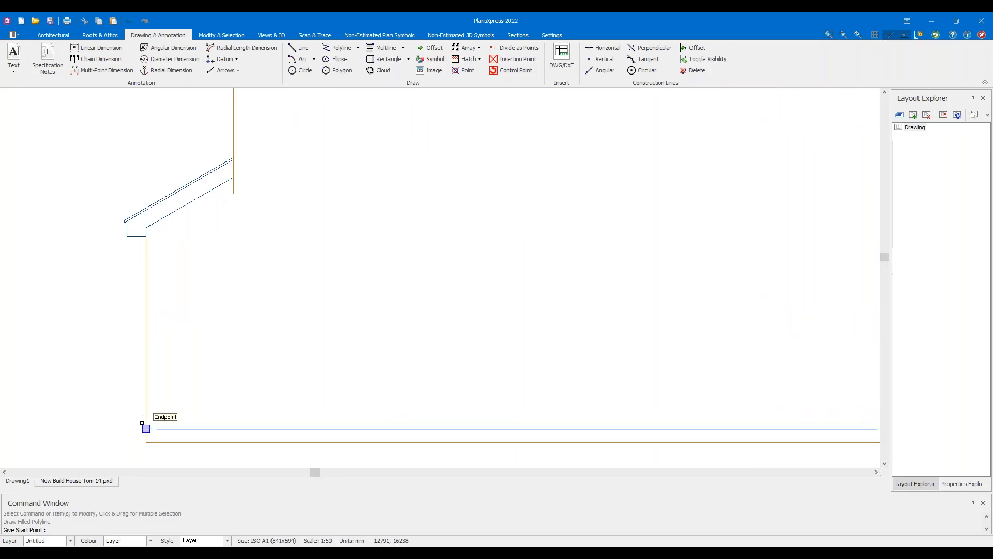
pyautogui.click(146, 428)
pyautogui.click(146, 227)
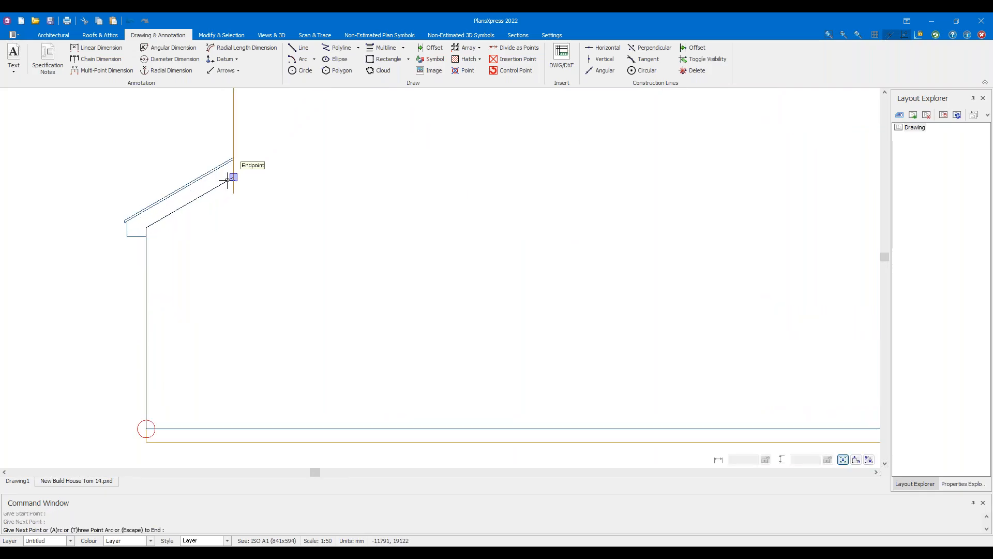
pyautogui.scroll(-2, 401, 262)
pyautogui.scroll(5, 332, 280)
pyautogui.click(248, 252)
pyautogui.scroll(-2, 285, 246)
pyautogui.moveTo(481, 173); pyautogui.dragTo(364, 370, button='middle')
pyautogui.click(415, 186)
pyautogui.click(136, 442)
pyautogui.scroll(2, 137, 442)
pyautogui.press('Escape')
pyautogui.press('Escape')
# Delete the partial hatch beside the gable-end elevation's lean-to roof
pyautogui.scroll(-3, 280, 385)
pyautogui.scroll(-1, 348, 271)
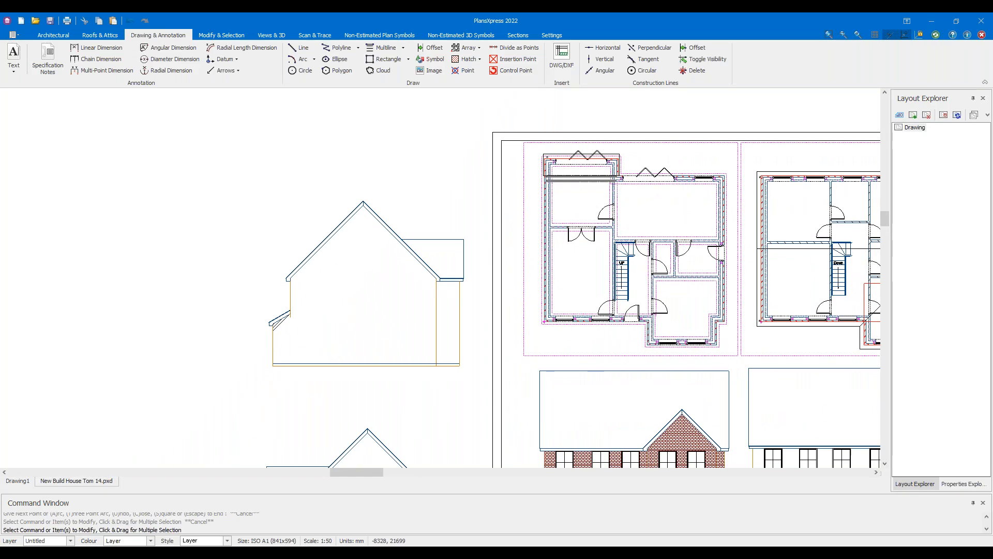
pyautogui.scroll(5, 277, 336)
pyautogui.click(210, 333)
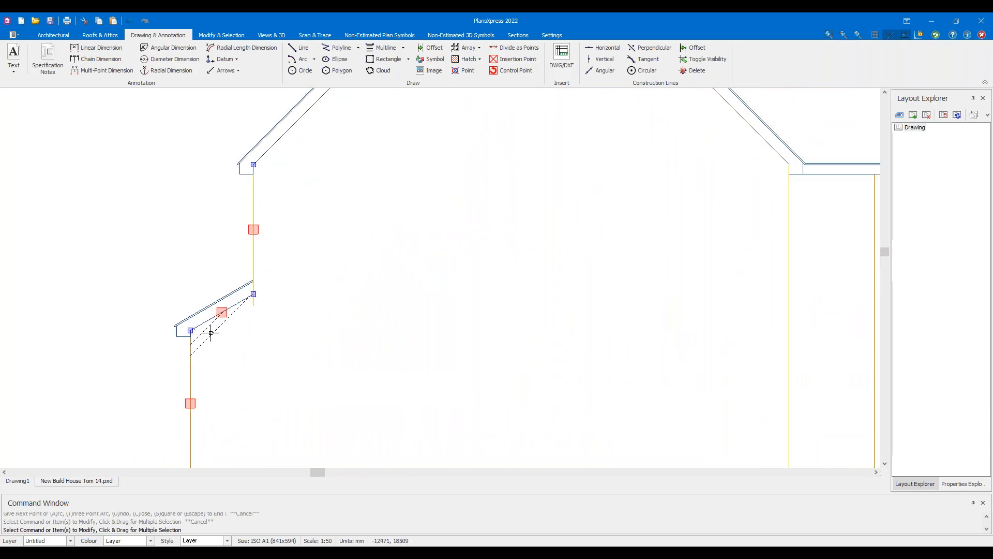
pyautogui.click(223, 328)
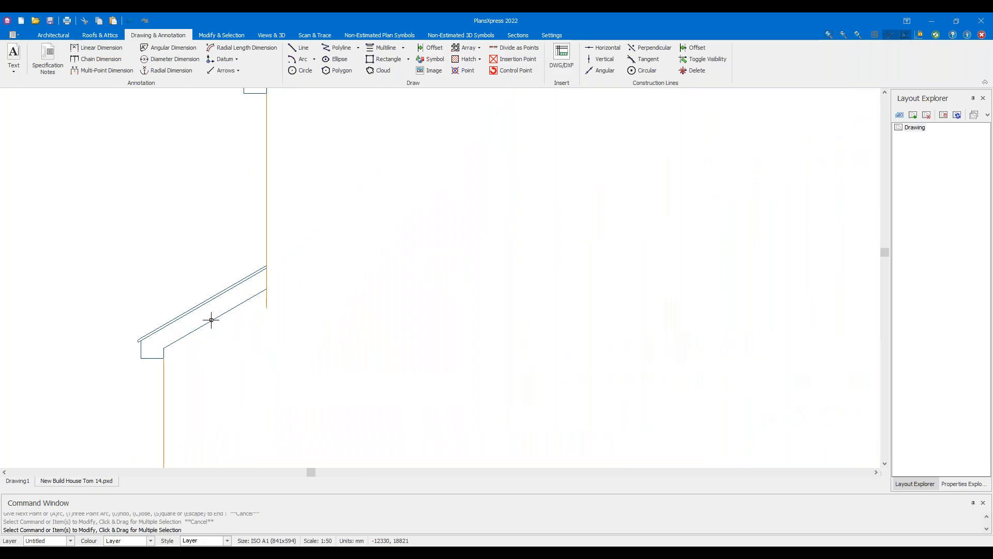
# Explode the gable-end elevation, accepting that it can no longer be rebuilt
pyautogui.click(211, 319)
pyautogui.scroll(-4, 211, 320)
pyautogui.click(139, 62)
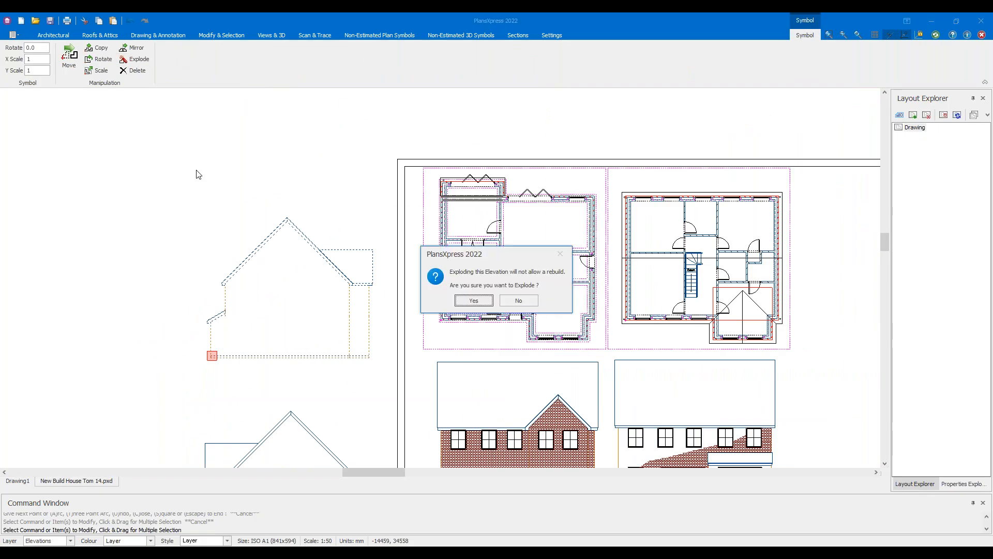
pyautogui.click(471, 298)
# Delete the lower sloping line of the lean-to roof on the gable-end elevation
pyautogui.scroll(4, 262, 302)
pyautogui.scroll(3, 191, 331)
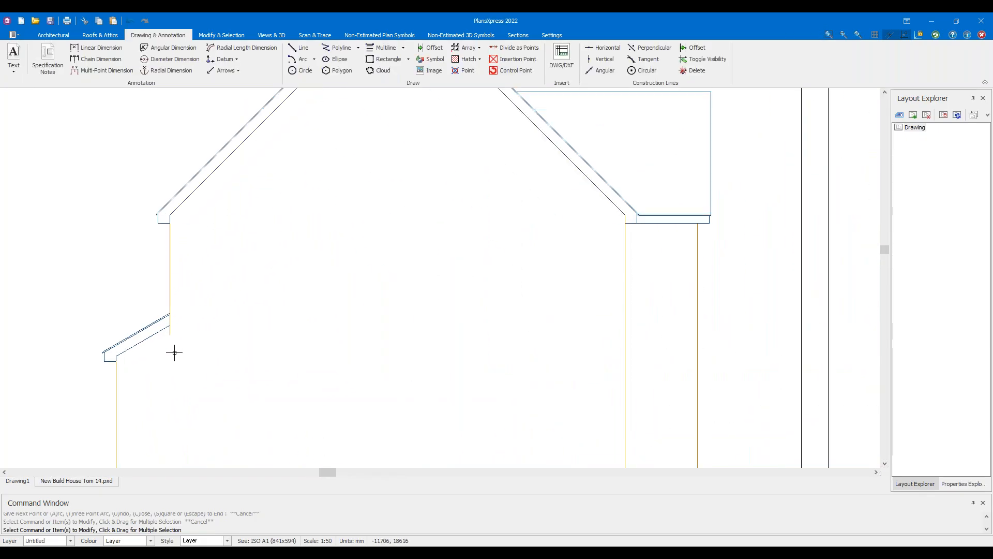
pyautogui.click(143, 339)
pyautogui.scroll(2, 145, 339)
pyautogui.scroll(1, 145, 339)
pyautogui.press('Delete')
# Stretch the lower end of the main wall line up to the lean-to roof
pyautogui.scroll(3, 162, 346)
pyautogui.moveTo(221, 326); pyautogui.dragTo(173, 311)
pyautogui.click(199, 326)
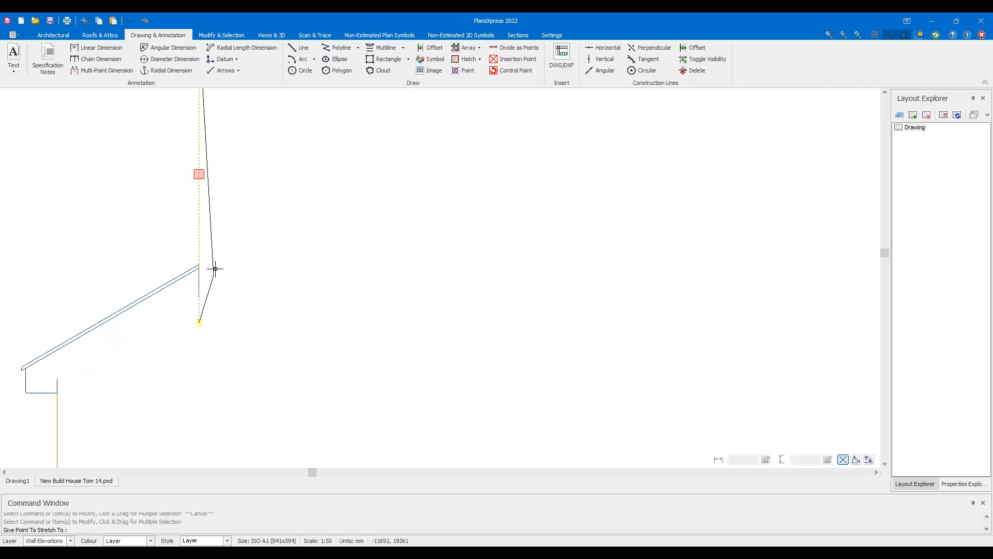
pyautogui.click(197, 265)
# Delete the leftover short lines around the lean-to roof
pyautogui.scroll(3, 64, 365)
pyautogui.moveTo(83, 416); pyautogui.dragTo(264, 345, button='middle')
pyautogui.scroll(4, 263, 344)
pyautogui.moveTo(206, 345); pyautogui.dragTo(151, 318)
pyautogui.press('Delete')
pyautogui.click(81, 227)
pyautogui.scroll(-3, 144, 265)
pyautogui.press('Escape')
pyautogui.click(280, 175)
pyautogui.press('Delete')
# Delete the inner sloping line of the gable's left slope and the stray lines near its eaves
pyautogui.scroll(-2, 404, 202)
pyautogui.scroll(-3, 517, 200)
pyautogui.moveTo(543, 199); pyautogui.dragTo(302, 307, button='middle')
pyautogui.scroll(2, 199, 213)
pyautogui.moveTo(184, 192); pyautogui.dragTo(168, 173)
pyautogui.press('Delete')
pyautogui.scroll(5, 146, 200)
pyautogui.moveTo(168, 227); pyautogui.dragTo(133, 225)
pyautogui.press('Delete')
pyautogui.press('Delete')
pyautogui.scroll(-5, 214, 212)
pyautogui.scroll(-1, 245, 214)
# Delete the inner sloping line of the gable's right slope
pyautogui.scroll(3, 491, 262)
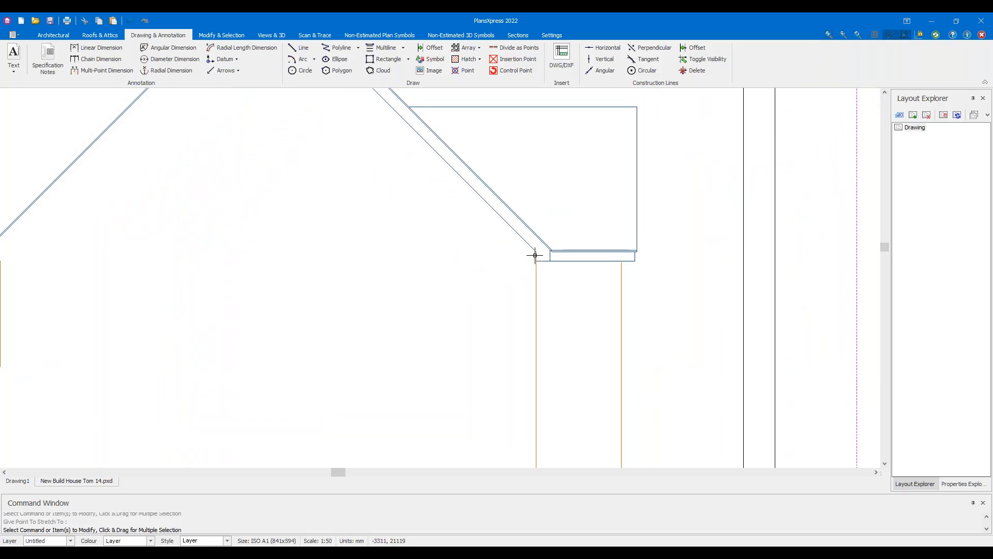
pyautogui.click(539, 254)
pyautogui.press('Delete')
# Stretch the main wall line below the gable's right eaves up to meet the soffit line
pyautogui.moveTo(550, 420); pyautogui.dragTo(502, 403)
pyautogui.click(536, 393)
pyautogui.click(536, 262)
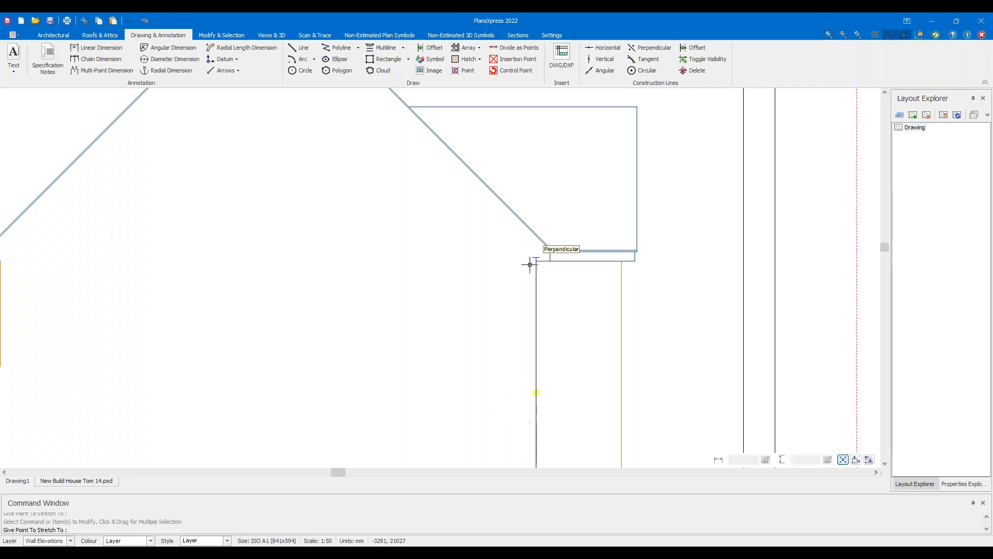
pyautogui.scroll(3, 532, 259)
pyautogui.press('Escape')
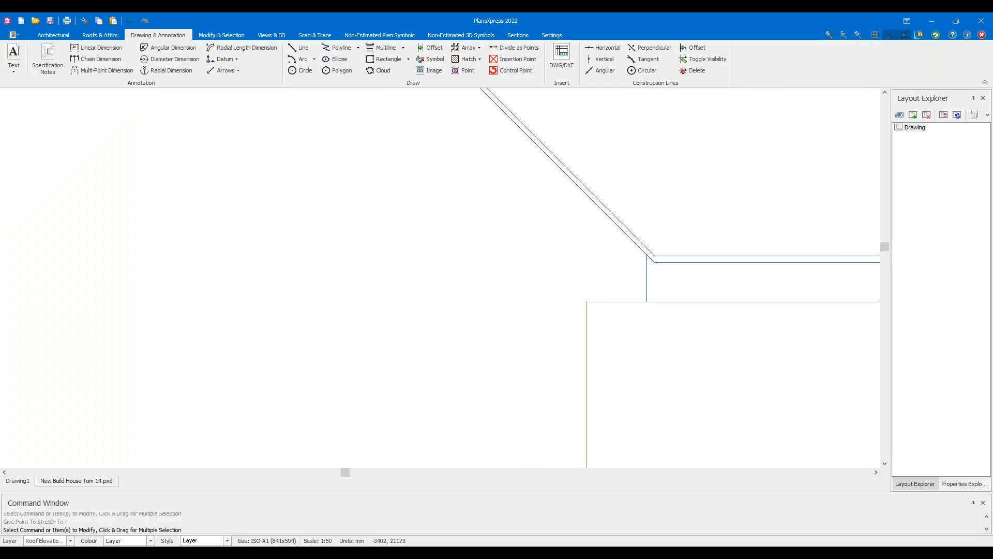
# Delete the short vertical line beneath the gable's ridge
pyautogui.scroll(-5, 519, 242)
pyautogui.scroll(1, 436, 239)
pyautogui.scroll(2, 436, 239)
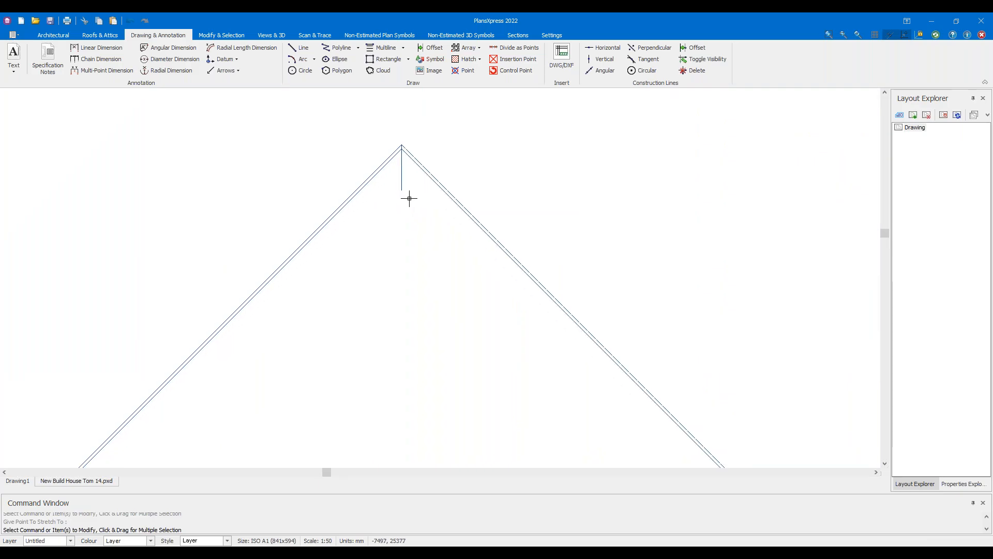
pyautogui.moveTo(421, 215); pyautogui.dragTo(391, 172)
pyautogui.press('Delete')
# Delete the remaining inner parallel roof line on the gable's right slope, beside the adjoining roof
pyautogui.scroll(-3, 399, 238)
pyautogui.scroll(5, 558, 236)
pyautogui.scroll(2, 542, 163)
pyautogui.click(517, 134)
pyautogui.scroll(2, 518, 136)
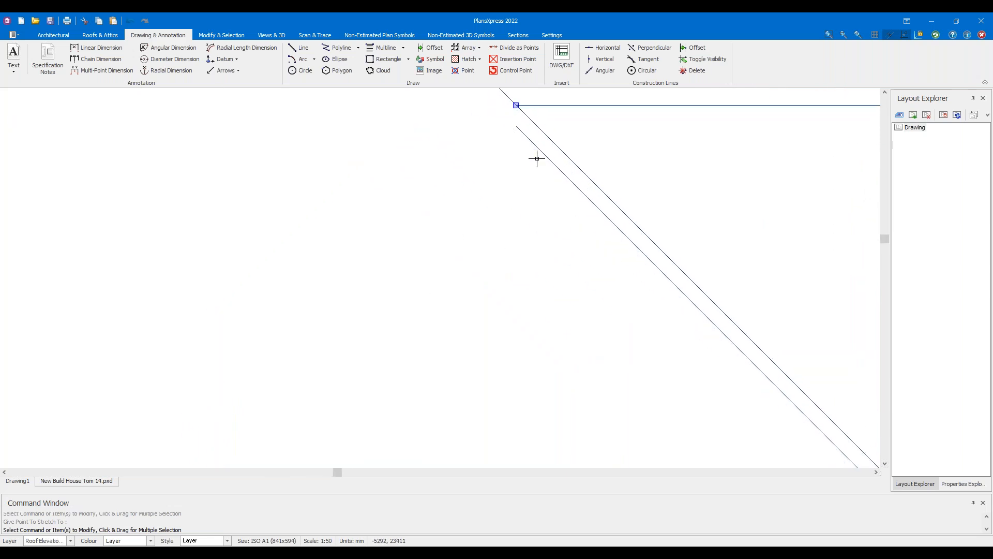
pyautogui.click(537, 152)
pyautogui.press('Delete')
# Delete the remaining inner parallel roof line on the gable's left slope
pyautogui.scroll(-5, 461, 184)
pyautogui.moveTo(414, 271); pyautogui.dragTo(588, 243, button='middle')
pyautogui.scroll(3, 337, 248)
pyautogui.click(334, 239)
pyautogui.press('Delete')
pyautogui.scroll(3, 257, 302)
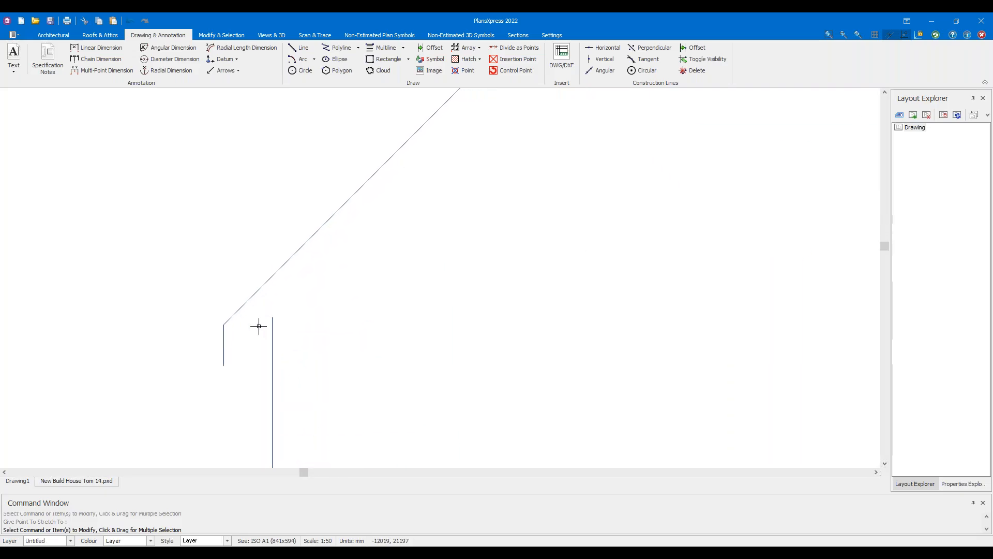
# Stretch the vertical line beneath the gable's left eaves up to meet the sloping roof line
pyautogui.click(272, 336)
pyautogui.click(272, 318)
pyautogui.click(273, 275)
# Delete the inner parallel roof lines beneath the lower lean-to roof's slope
pyautogui.scroll(-5, 347, 309)
pyautogui.scroll(-5, 393, 312)
pyautogui.moveTo(378, 414); pyautogui.dragTo(437, 289, button='middle')
pyautogui.scroll(8, 384, 333)
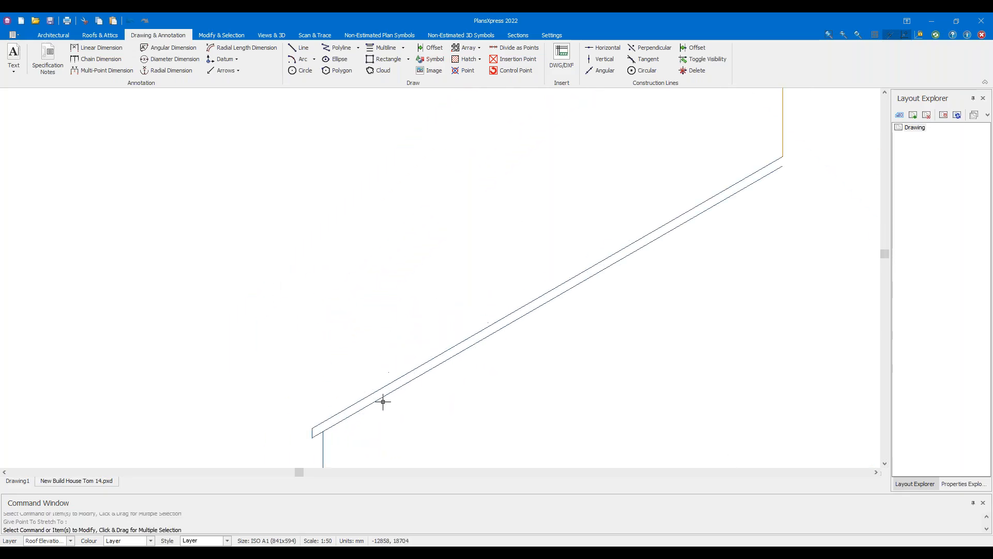
pyautogui.click(383, 401)
pyautogui.press('Delete')
pyautogui.click(372, 406)
pyautogui.press('Delete')
# Set up a Single hatch with a pitch of 125 and an angle of 45.0 for the gable wall
pyautogui.scroll(-6, 390, 419)
pyautogui.moveTo(386, 304); pyautogui.dragTo(359, 305, button='middle')
pyautogui.moveTo(360, 352); pyautogui.dragTo(362, 309, button='middle')
pyautogui.scroll(-1, 365, 308)
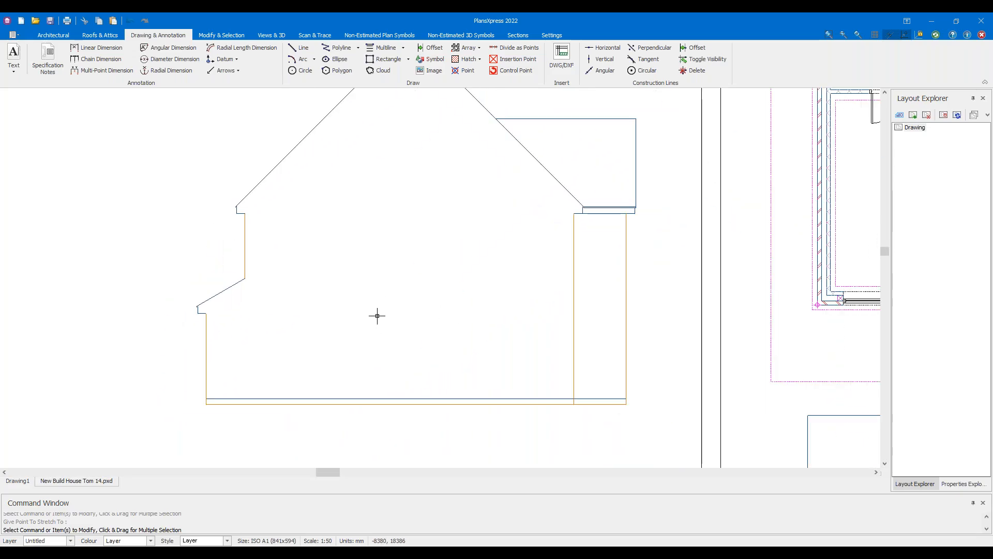
pyautogui.click(468, 59)
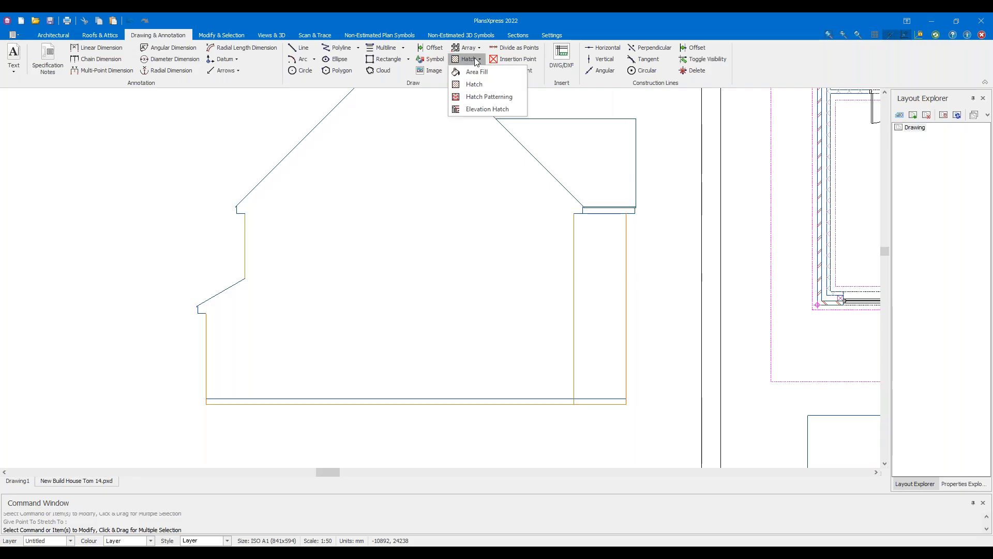
pyautogui.click(488, 84)
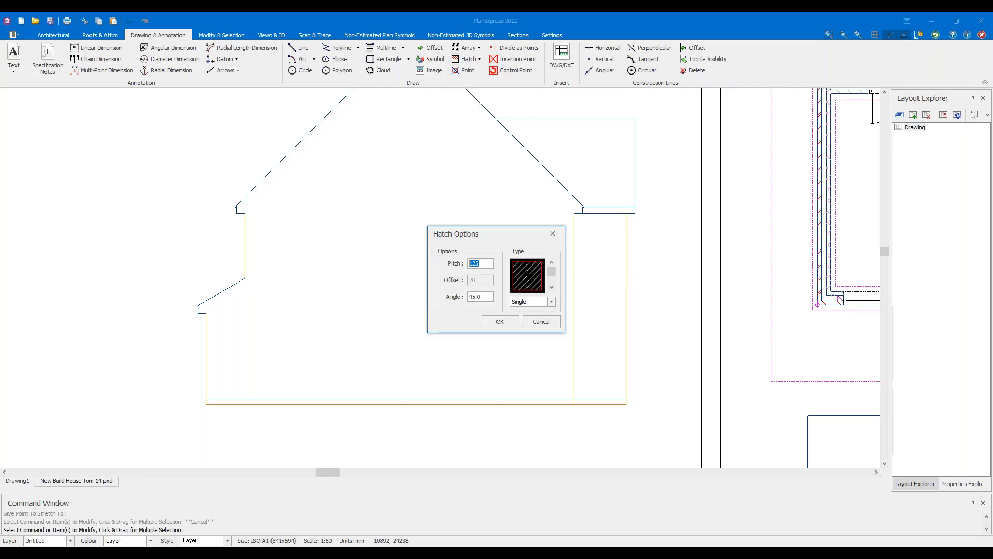
pyautogui.click(496, 320)
# Start the hatch boundary at the wall's lower-left base corner and trace it up around the lean-to roof's eaves
pyautogui.scroll(3, 204, 366)
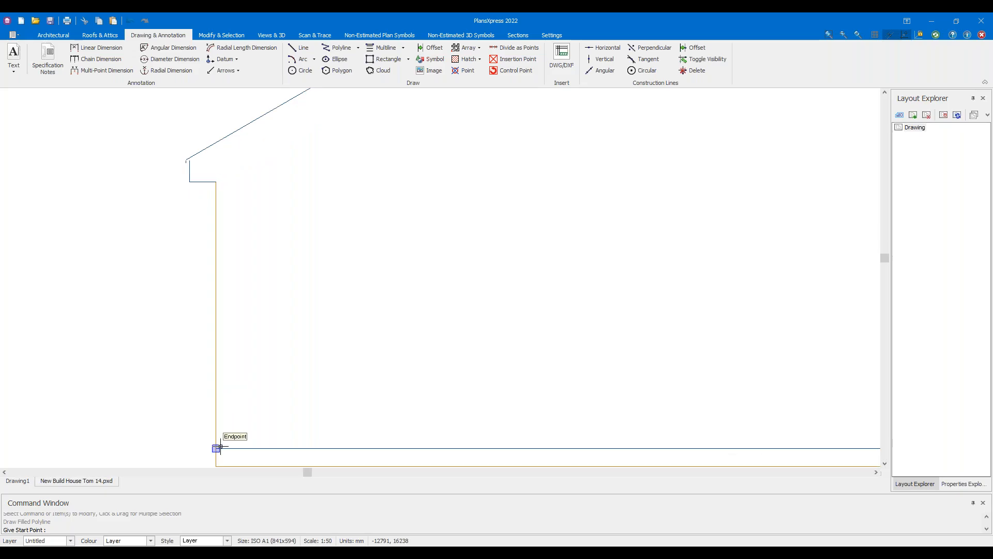
pyautogui.click(220, 446)
pyautogui.click(215, 181)
pyautogui.click(189, 181)
pyautogui.scroll(4, 189, 161)
pyautogui.click(191, 155)
pyautogui.scroll(5, 190, 150)
pyautogui.click(192, 137)
# Continue the hatch boundary up the lean-to slope and upper wall, then around the gable's left eaves
pyautogui.scroll(-5, 276, 146)
pyautogui.moveTo(582, 124); pyautogui.dragTo(125, 467, button='middle')
pyautogui.click(259, 264)
pyautogui.moveTo(351, 171); pyautogui.dragTo(362, 373, button='middle')
pyautogui.moveTo(337, 195); pyautogui.dragTo(306, 361, button='middle')
pyautogui.click(253, 237)
pyautogui.click(183, 230)
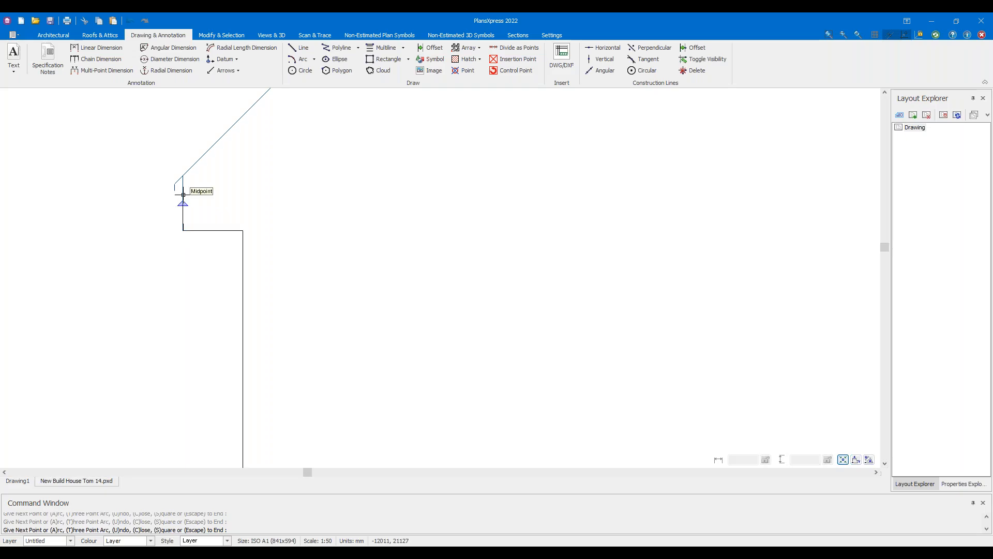
pyautogui.click(183, 176)
# Continue the hatch boundary over the gable's ridge and down the right slope to the vertical line at the right eaves
pyautogui.scroll(-3, 250, 177)
pyautogui.moveTo(388, 117); pyautogui.dragTo(222, 406, button='middle')
pyautogui.scroll(-3, 223, 406)
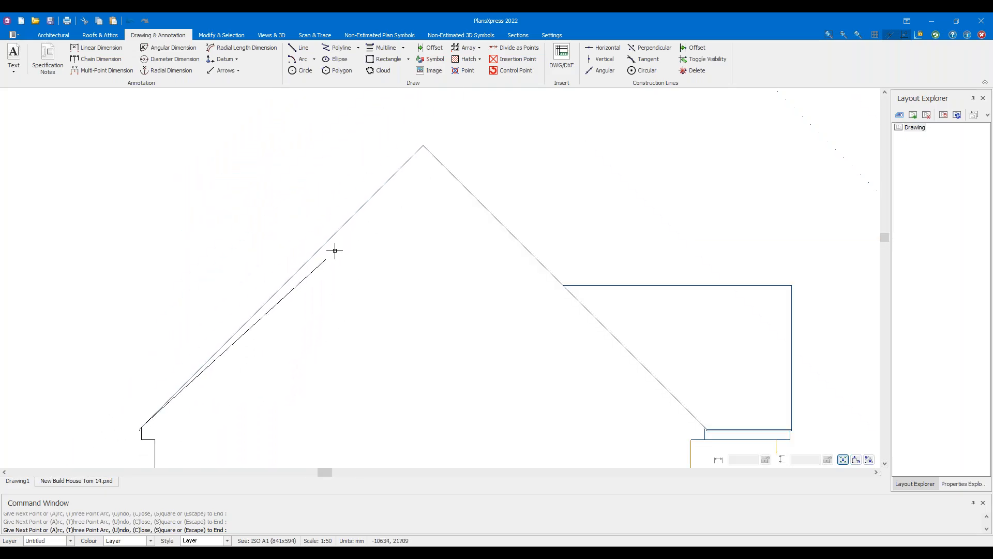
pyautogui.click(417, 152)
pyautogui.moveTo(486, 317); pyautogui.dragTo(282, 210, button='middle')
pyautogui.scroll(6, 464, 310)
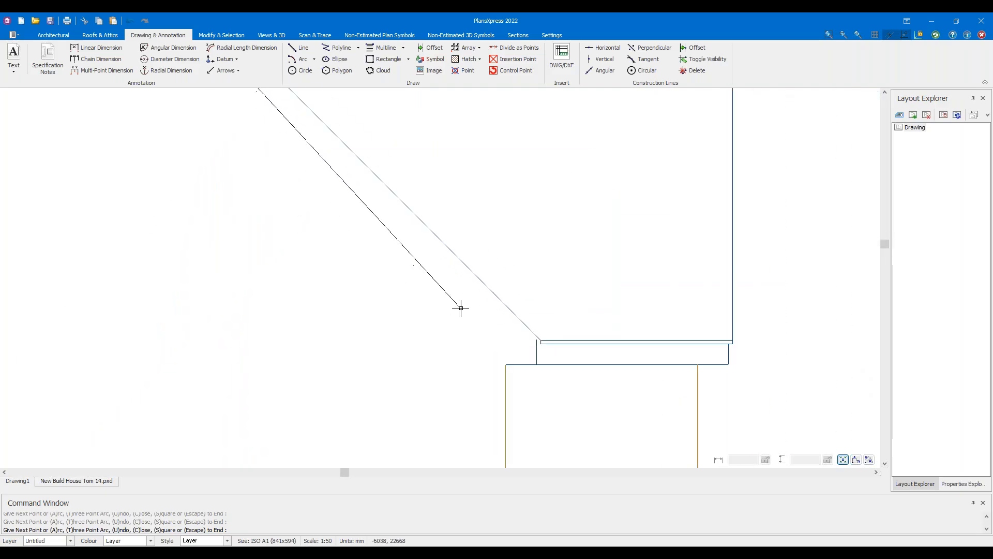
pyautogui.moveTo(595, 364); pyautogui.dragTo(402, 279, button='middle')
pyautogui.scroll(6, 469, 307)
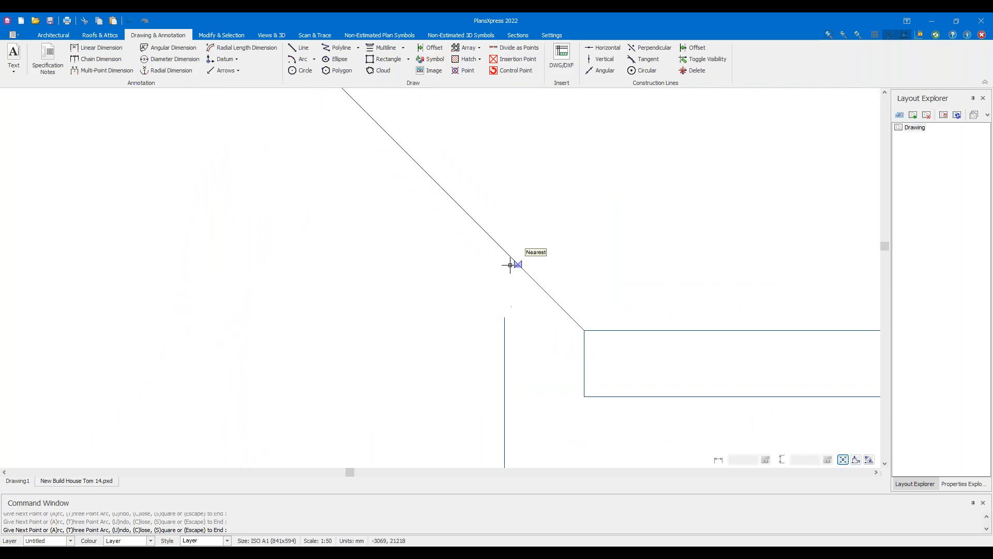
pyautogui.click(504, 248)
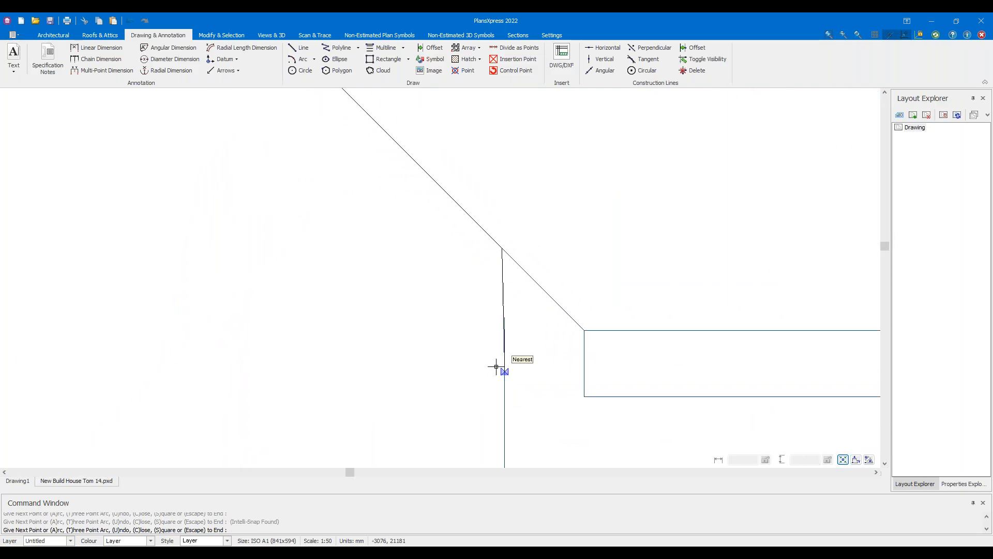
pyautogui.click(505, 319)
# Trace the hatch boundary along the right soffit and down the main wall to the base line, then finish the hatch
pyautogui.moveTo(490, 402); pyautogui.dragTo(443, 192, button='middle')
pyautogui.scroll(-2, 454, 298)
pyautogui.click(455, 418)
pyautogui.click(199, 417)
pyautogui.scroll(-9, 168, 329)
pyautogui.moveTo(146, 372); pyautogui.dragTo(263, 148, button='middle')
pyautogui.scroll(-2, 263, 148)
pyautogui.scroll(-3, 218, 261)
pyautogui.scroll(6, 211, 282)
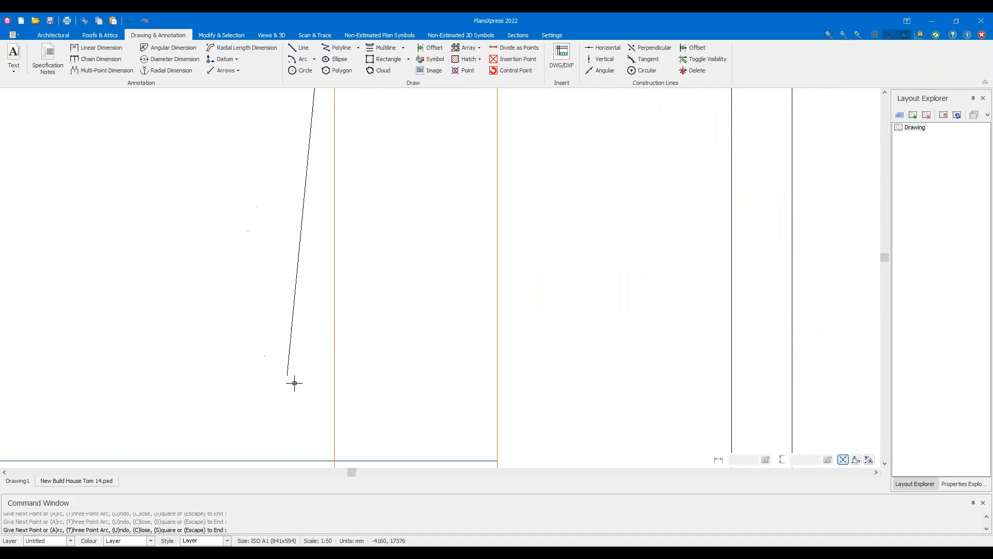
pyautogui.scroll(-5, 330, 454)
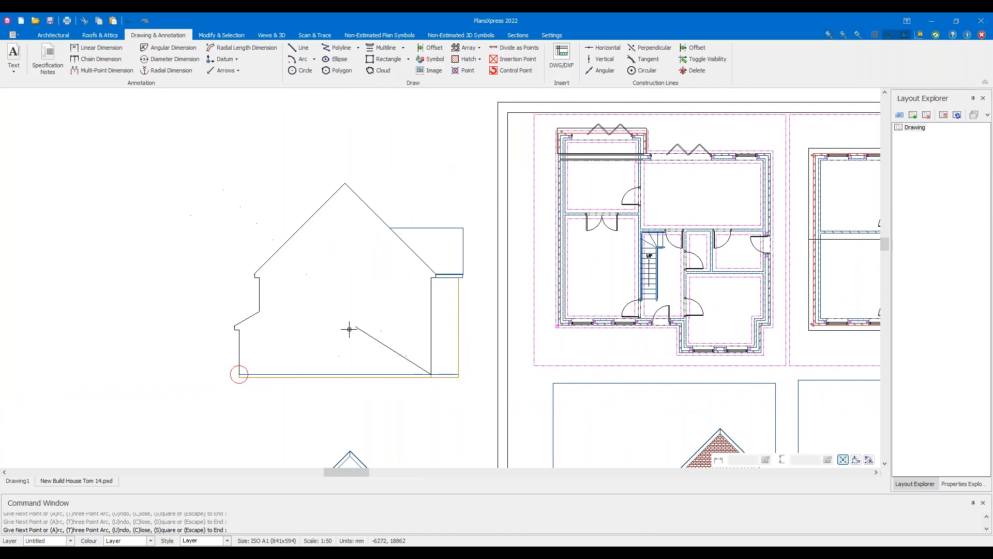
pyautogui.scroll(2, 281, 355)
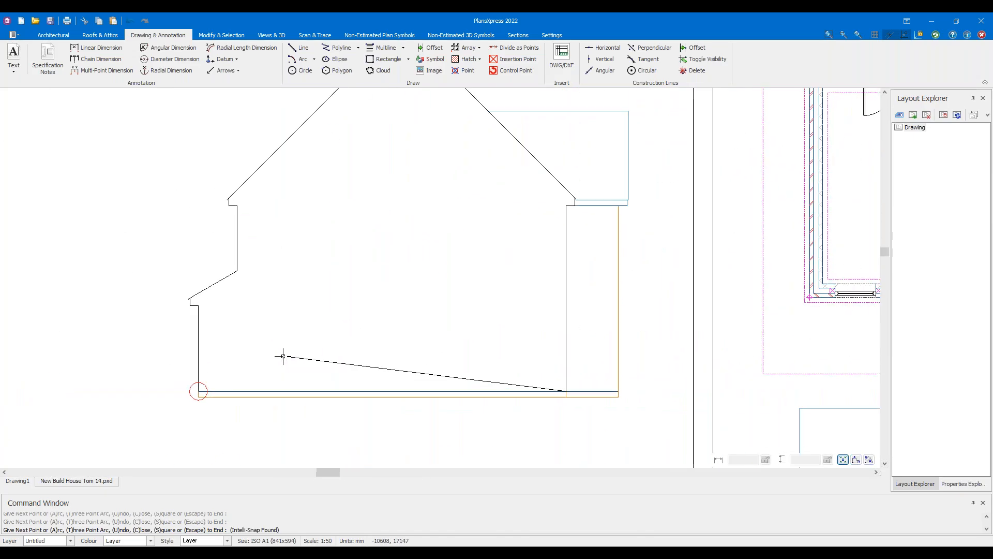
pyautogui.press('Escape')
# Inspect the hatched area of the gable elevation and compare it with the other elevations
pyautogui.scroll(-1, 312, 349)
pyautogui.scroll(-2, 362, 300)
pyautogui.scroll(3, 377, 291)
pyautogui.click(361, 291)
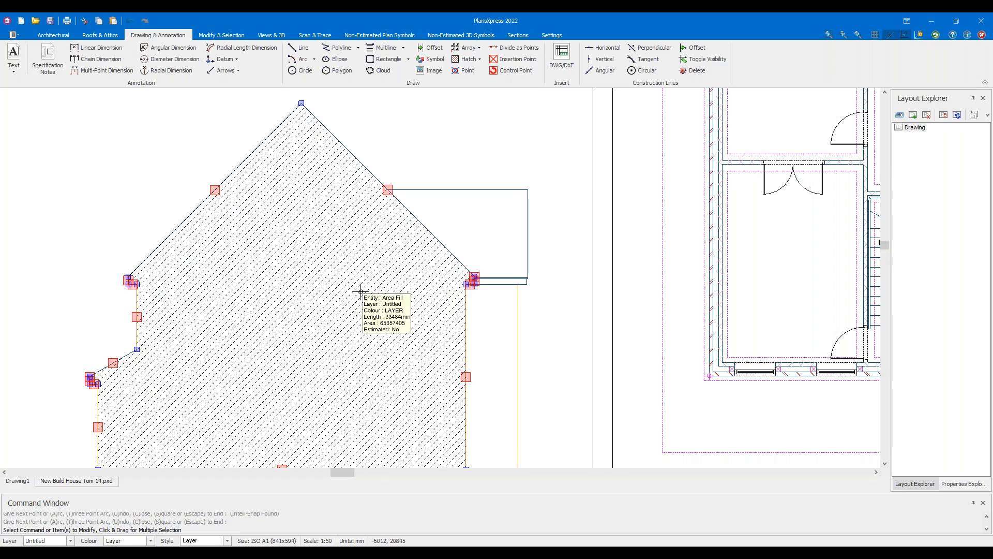
pyautogui.click(149, 157)
pyautogui.scroll(-1, 96, 244)
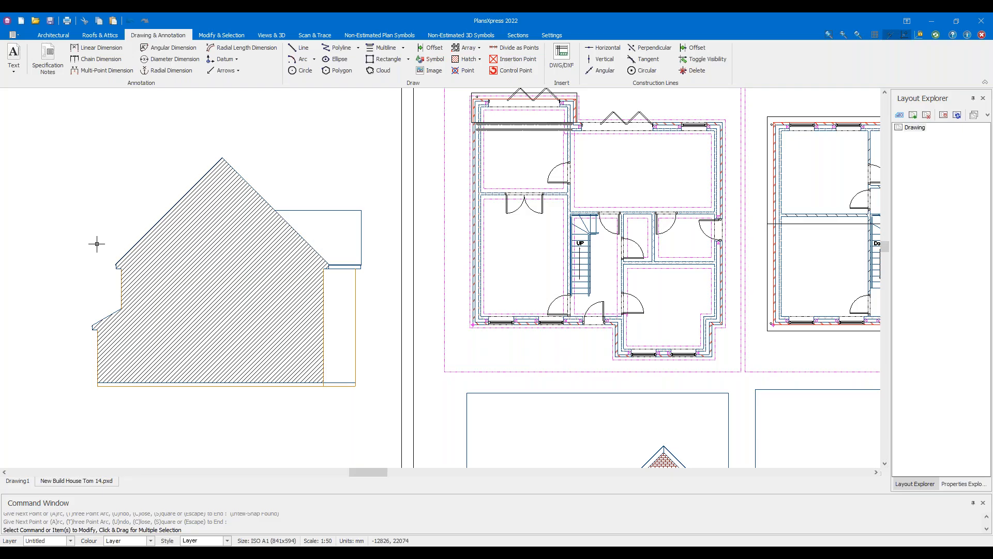
pyautogui.scroll(-3, 209, 234)
pyautogui.moveTo(215, 292); pyautogui.dragTo(205, 255, button='middle')
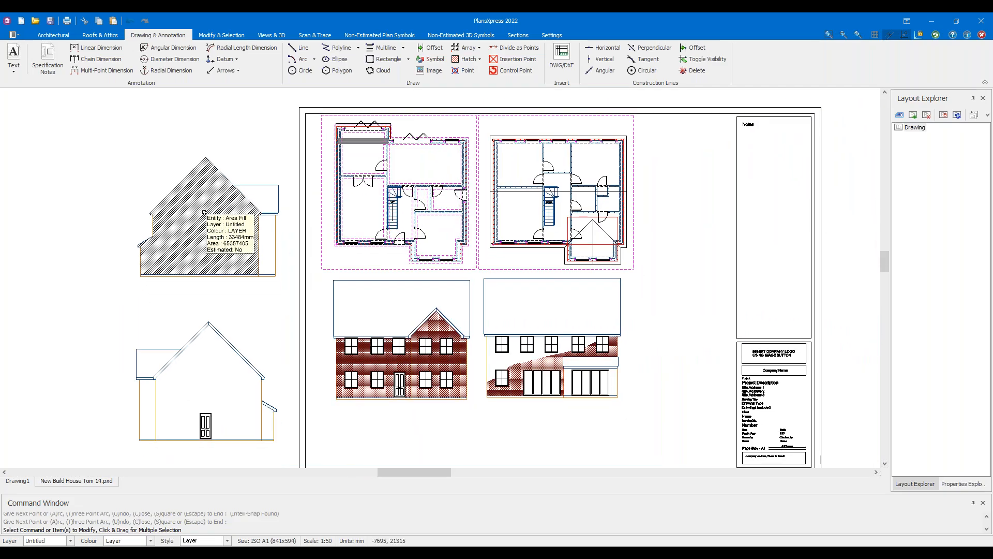
pyautogui.scroll(3, 195, 216)
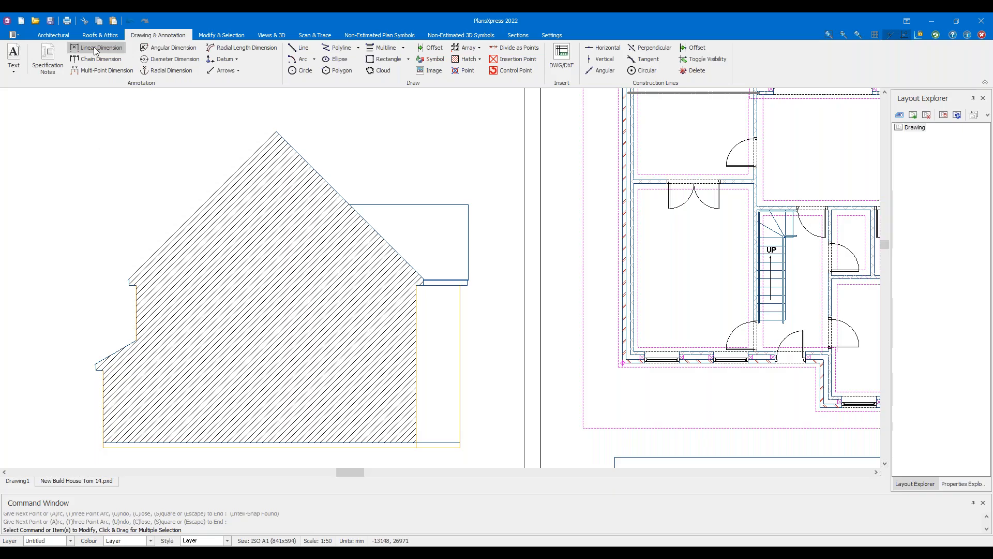
# Undo the hatch and line edits on the gable-end elevation back to its unexploded symbol
pyautogui.click(129, 21)
pyautogui.click(130, 22)
pyautogui.click(129, 21)
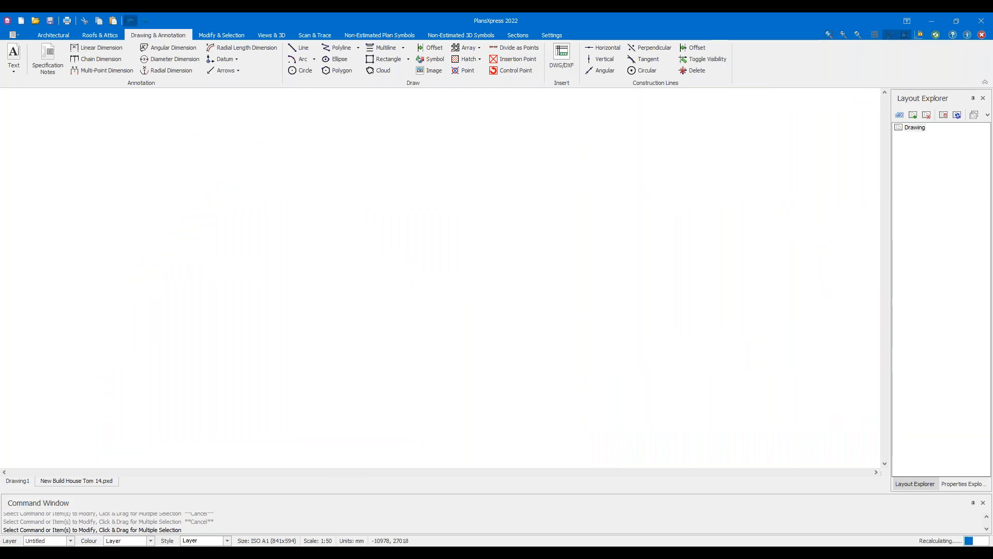
pyautogui.click(167, 153)
pyautogui.click(167, 153)
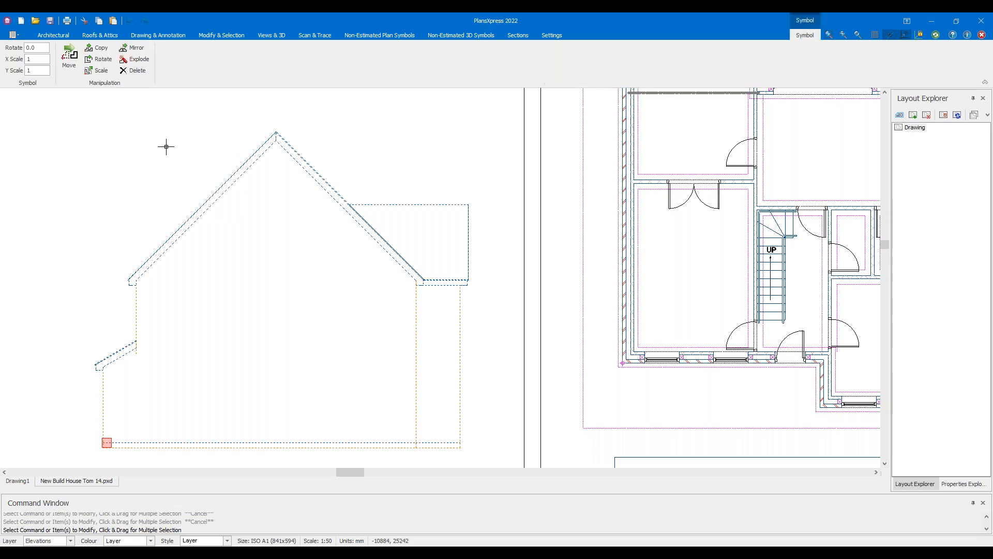
pyautogui.scroll(-3, 175, 148)
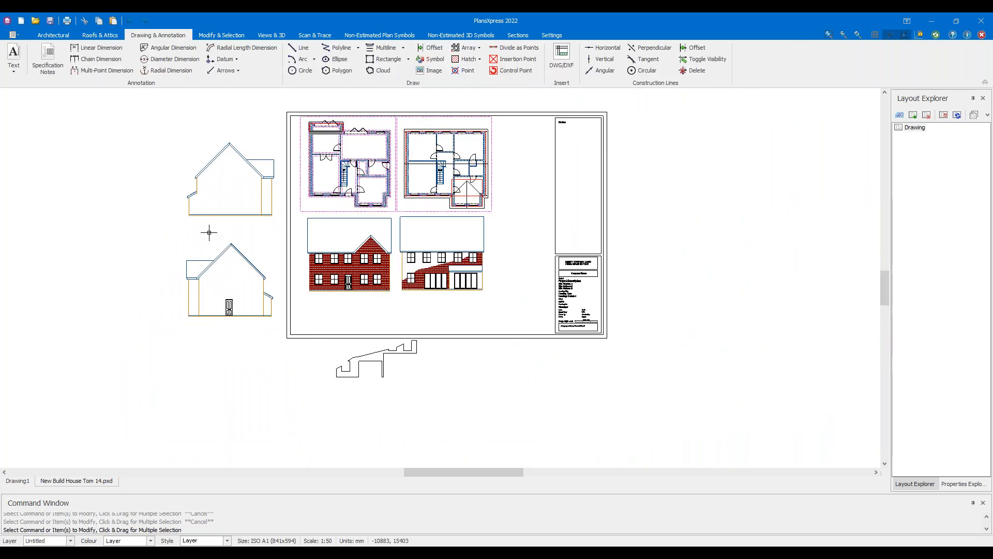
pyautogui.scroll(-1, 211, 237)
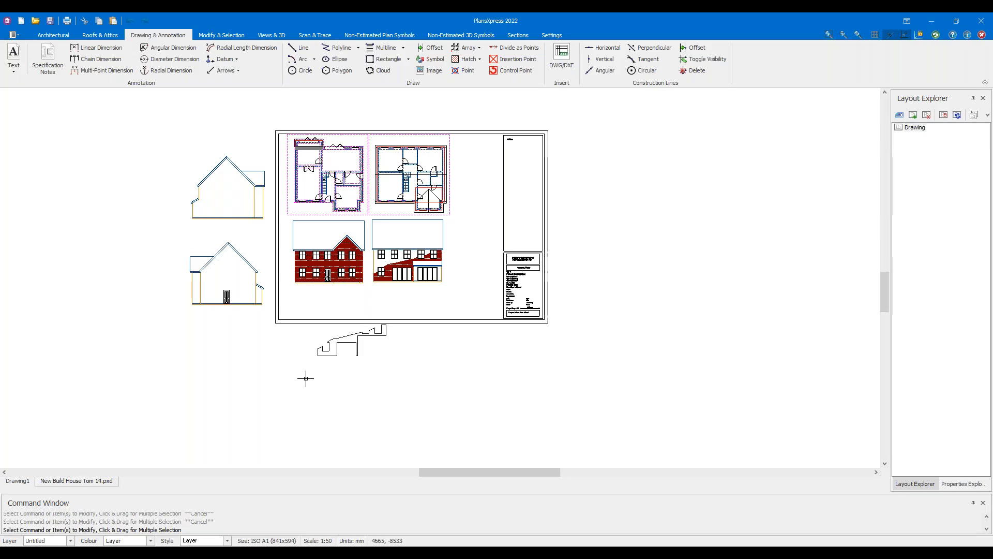
pyautogui.scroll(1, 397, 261)
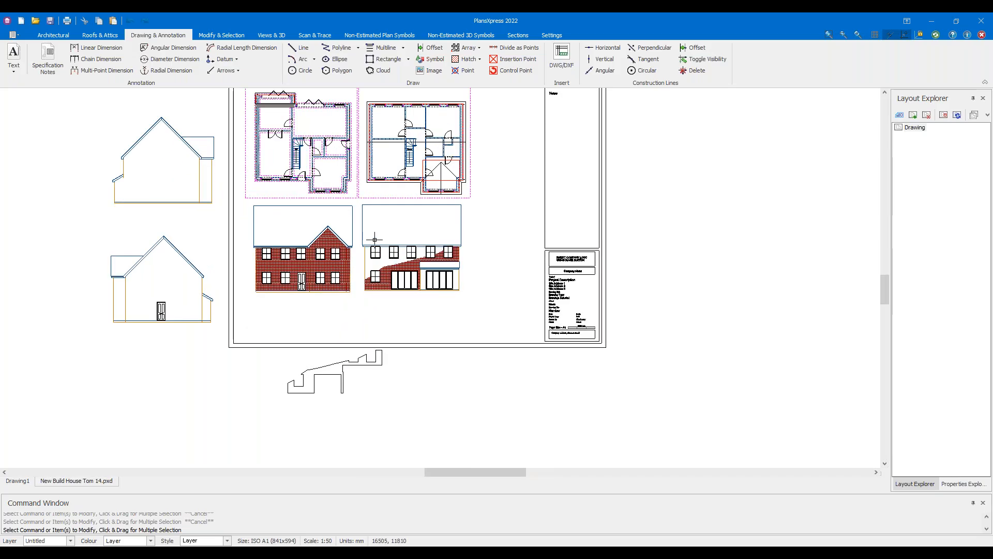
pyautogui.moveTo(352, 215); pyautogui.dragTo(378, 242, button='middle')
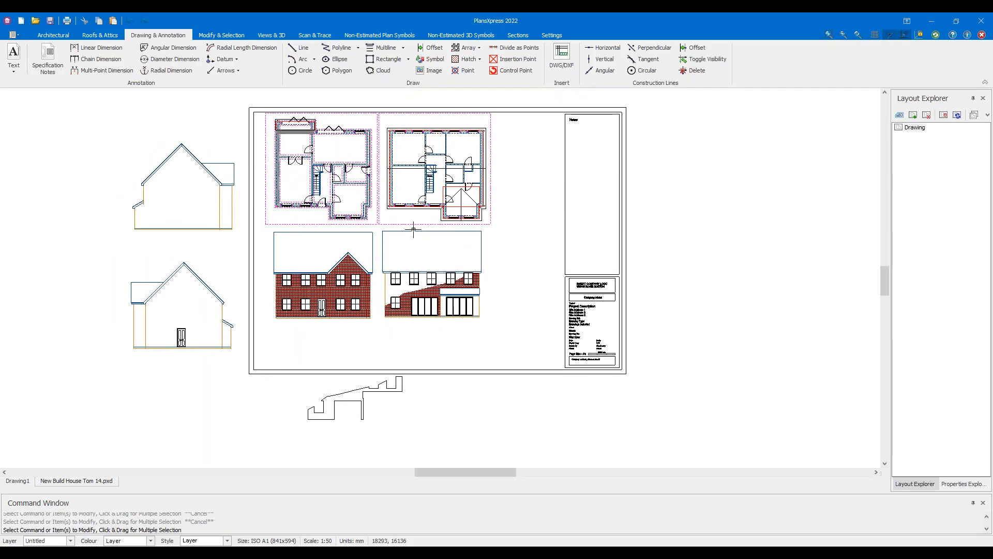
pyautogui.moveTo(413, 229)
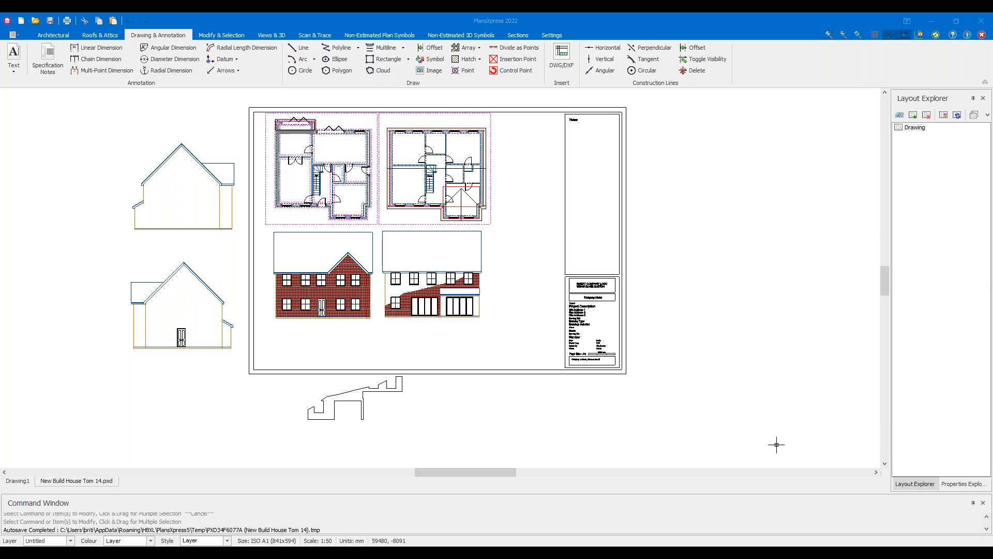
# Examine the brick hatching on the two elevations below the floor plans
pyautogui.scroll(3, 536, 384)
pyautogui.moveTo(315, 341); pyautogui.dragTo(450, 394, button='middle')
pyautogui.scroll(-1, 444, 394)
pyautogui.scroll(3, 412, 315)
pyautogui.click(409, 310)
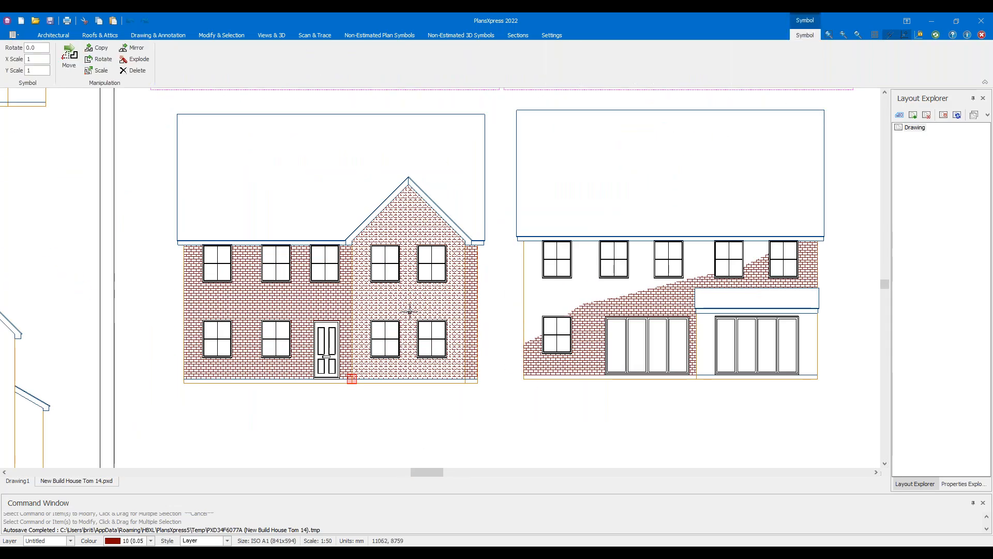
pyautogui.click(474, 439)
pyautogui.scroll(-3, 461, 417)
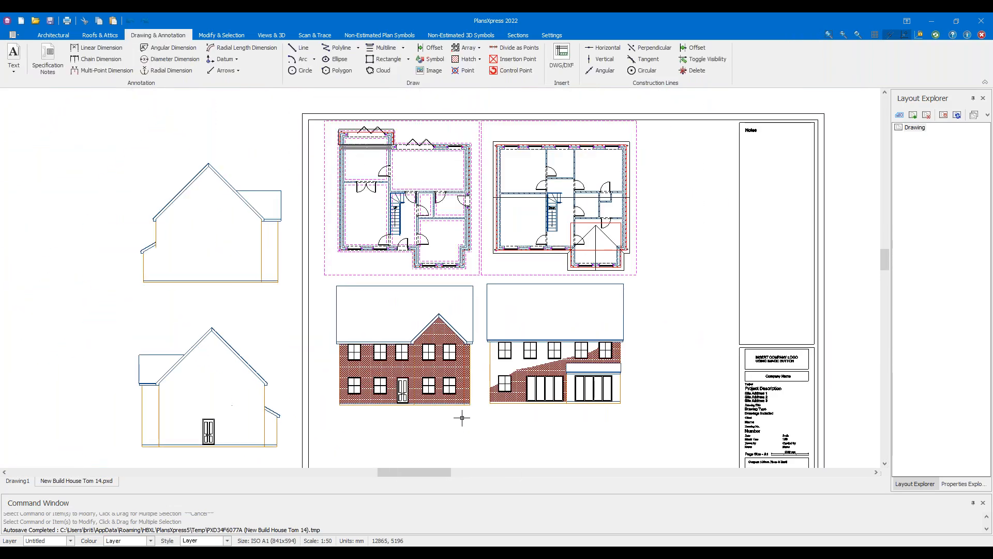
pyautogui.scroll(-2, 460, 414)
pyautogui.moveTo(583, 406); pyautogui.dragTo(499, 360, button='middle')
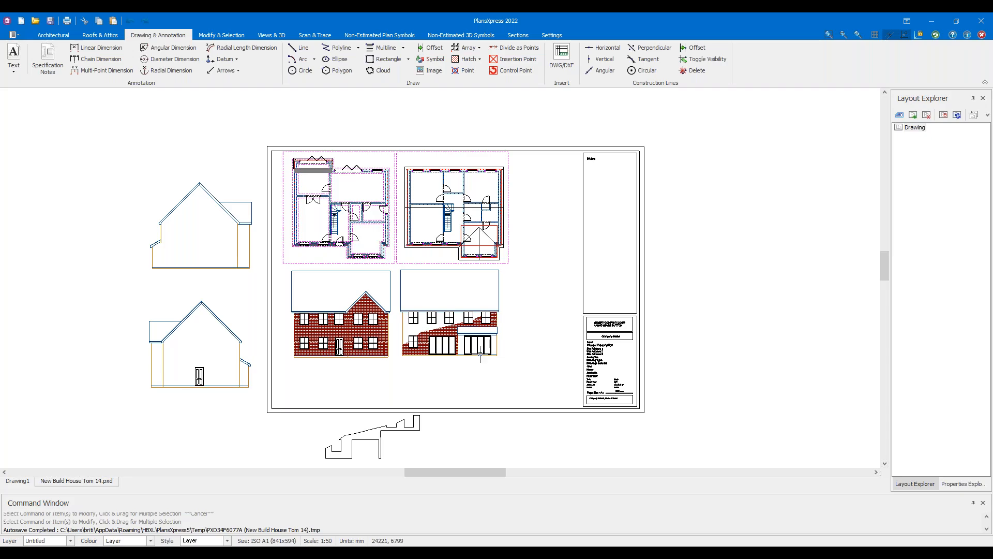
pyautogui.scroll(1, 480, 356)
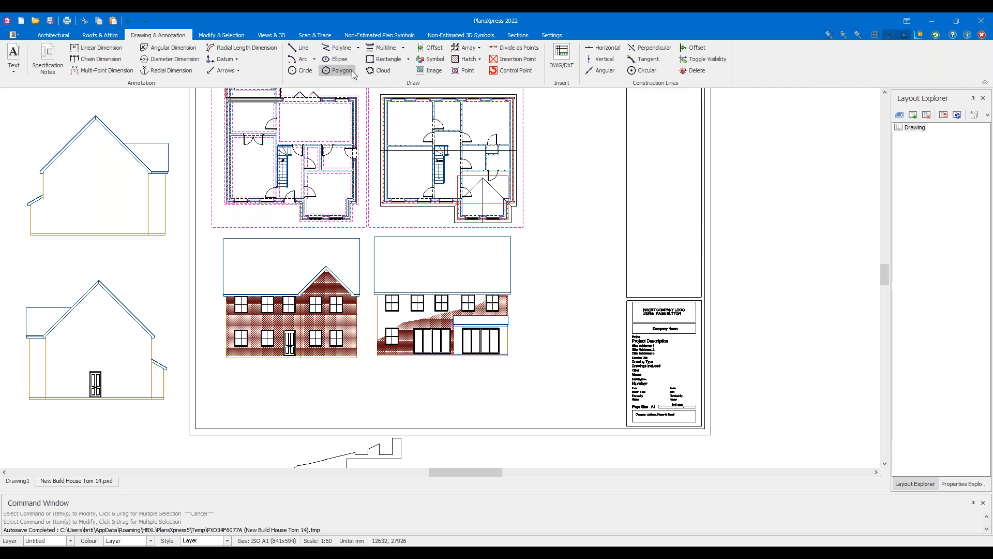
# Look through the door furniture symbols among the non-estimated plan symbols
pyautogui.click(366, 36)
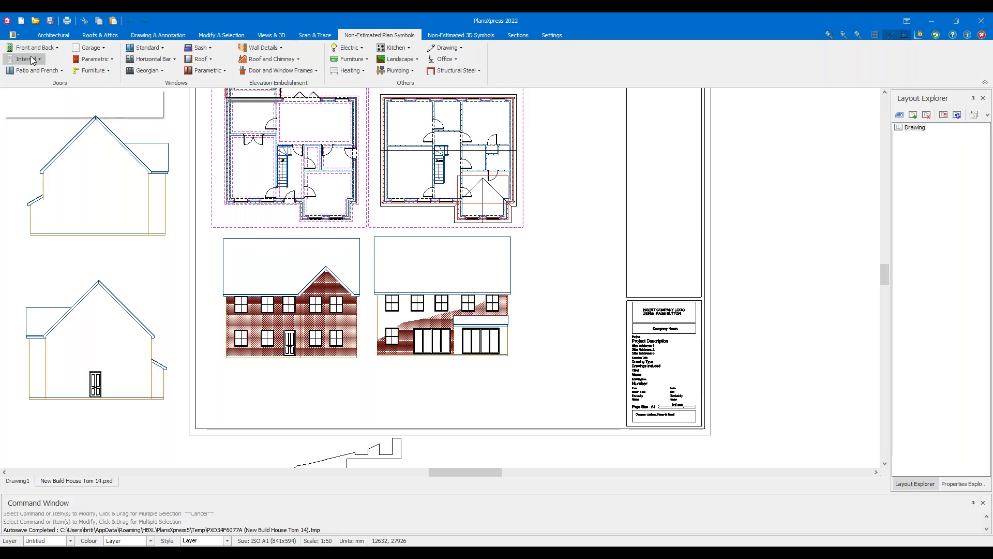
pyautogui.click(104, 70)
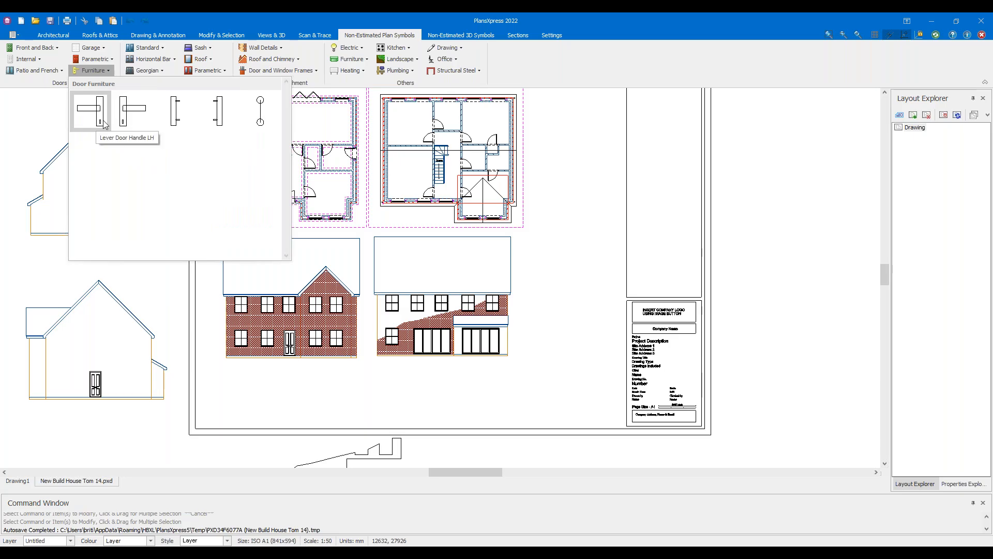
pyautogui.click(145, 51)
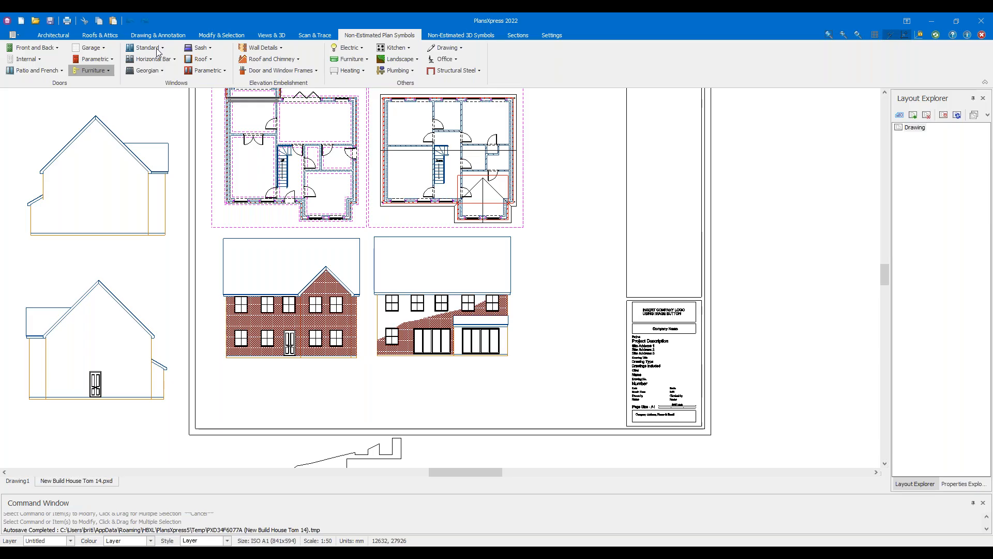
# Browse the standard, sash and horizontal bar window symbols available for the elevations
pyautogui.click(158, 51)
pyautogui.scroll(-1, 239, 134)
pyautogui.scroll(-5, 239, 135)
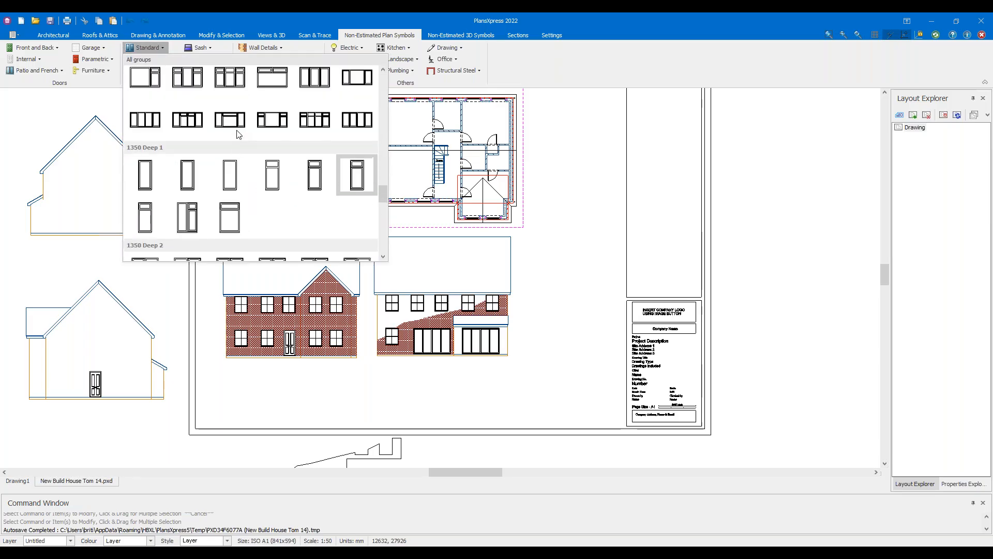
pyautogui.click(159, 49)
pyautogui.click(199, 47)
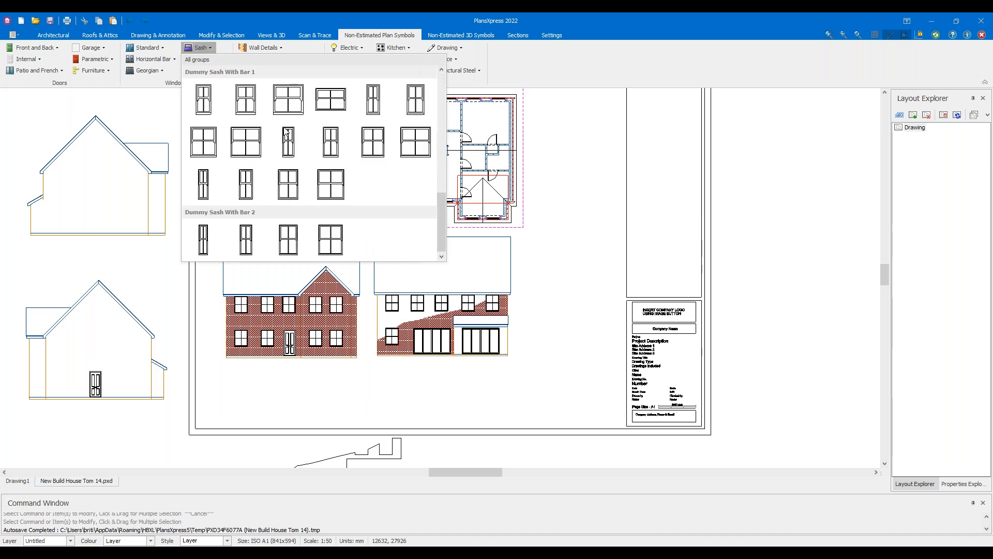
pyautogui.click(159, 62)
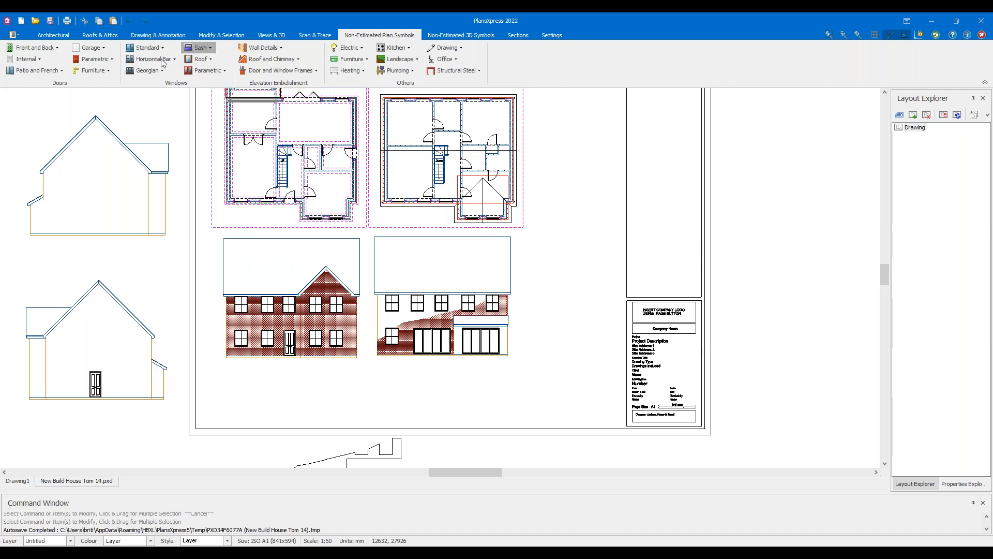
pyautogui.click(160, 59)
pyautogui.click(160, 58)
pyautogui.click(161, 59)
pyautogui.scroll(-3, 201, 150)
pyautogui.scroll(-2, 201, 150)
pyautogui.click(174, 62)
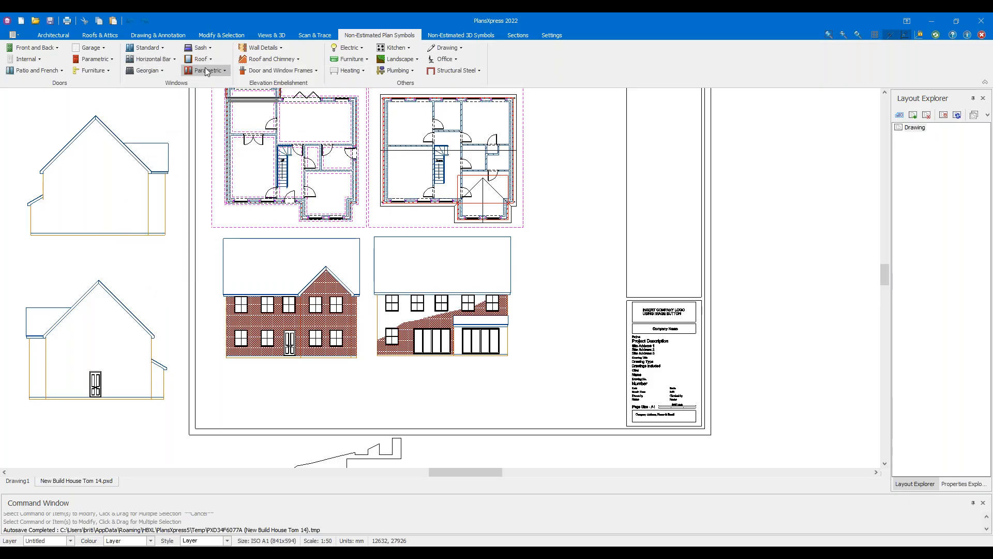
# Review the wall detail symbols, including the parametric symbols, brick corbels and brick and stone quoins
pyautogui.click(274, 47)
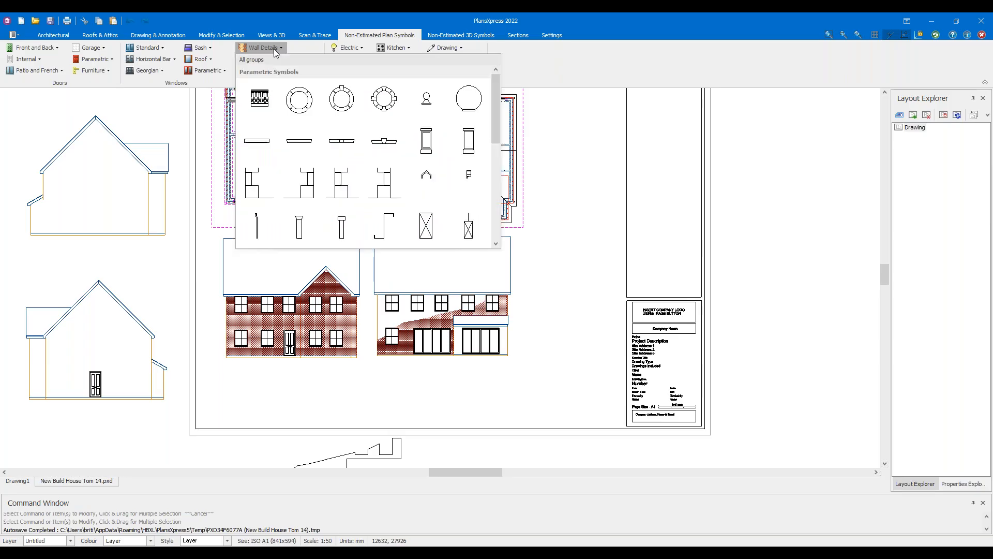
pyautogui.scroll(-5, 338, 152)
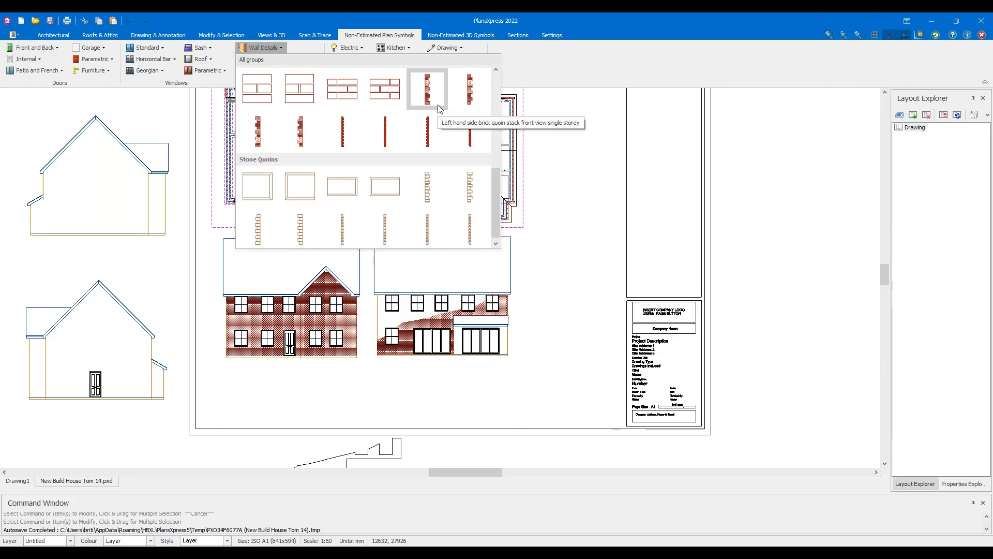
pyautogui.scroll(3, 439, 108)
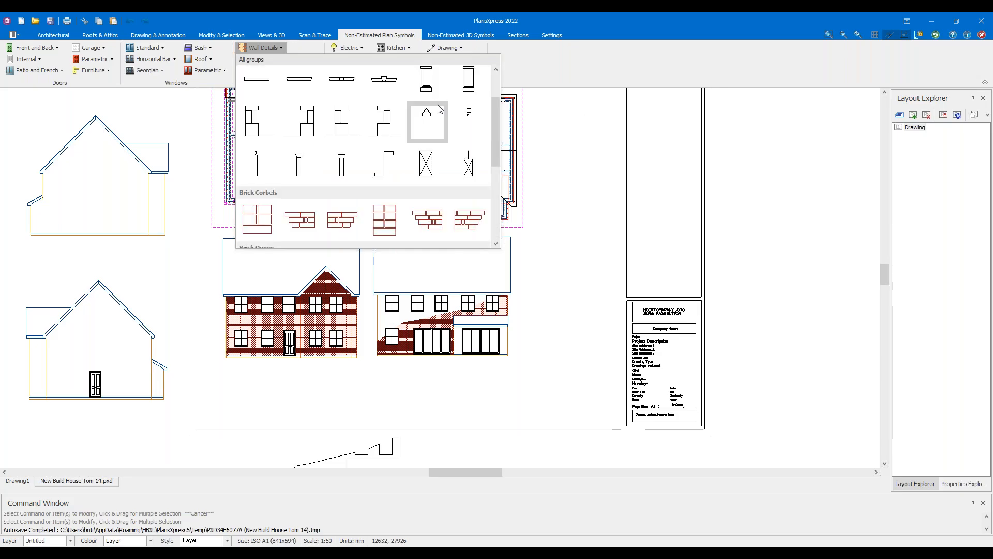
pyautogui.scroll(-3, 441, 111)
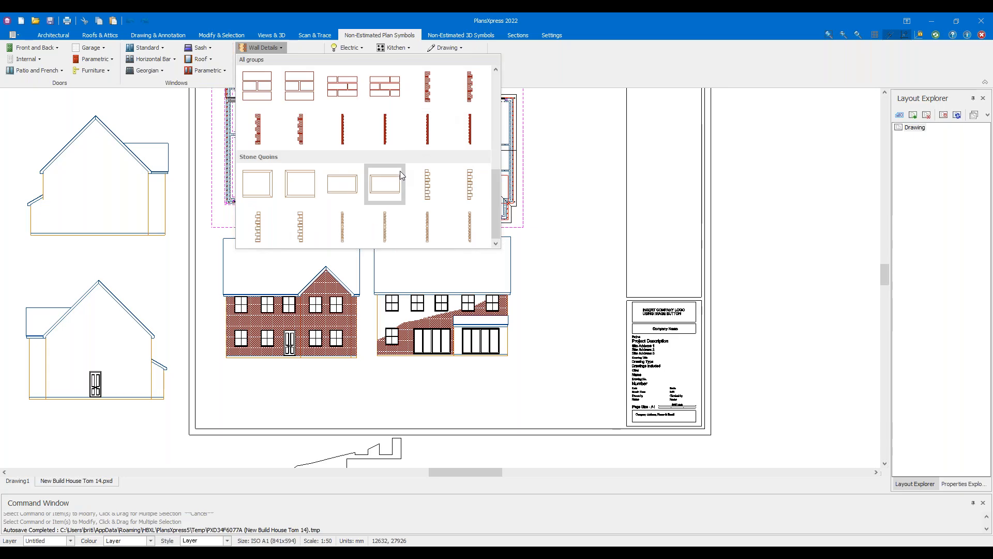
pyautogui.scroll(5, 405, 168)
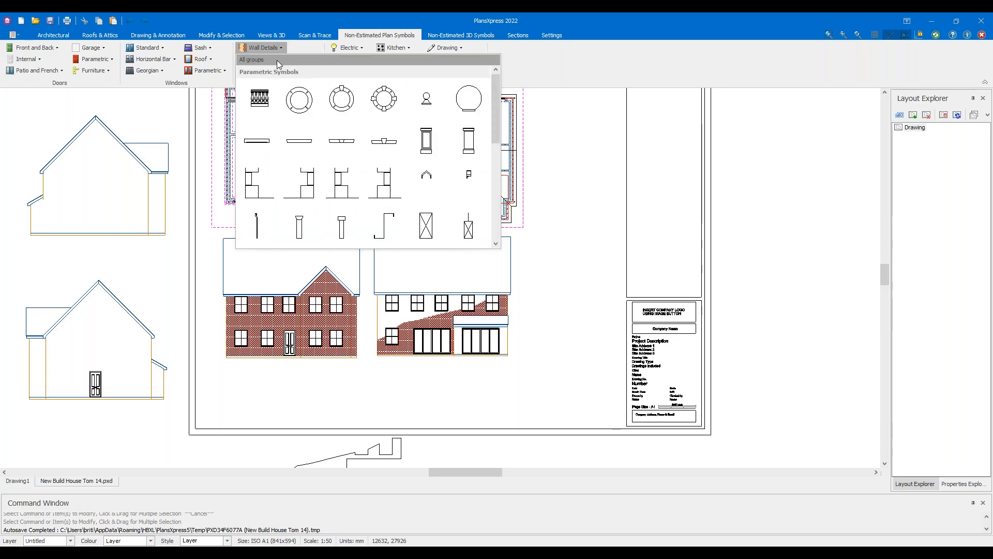
pyautogui.click(265, 50)
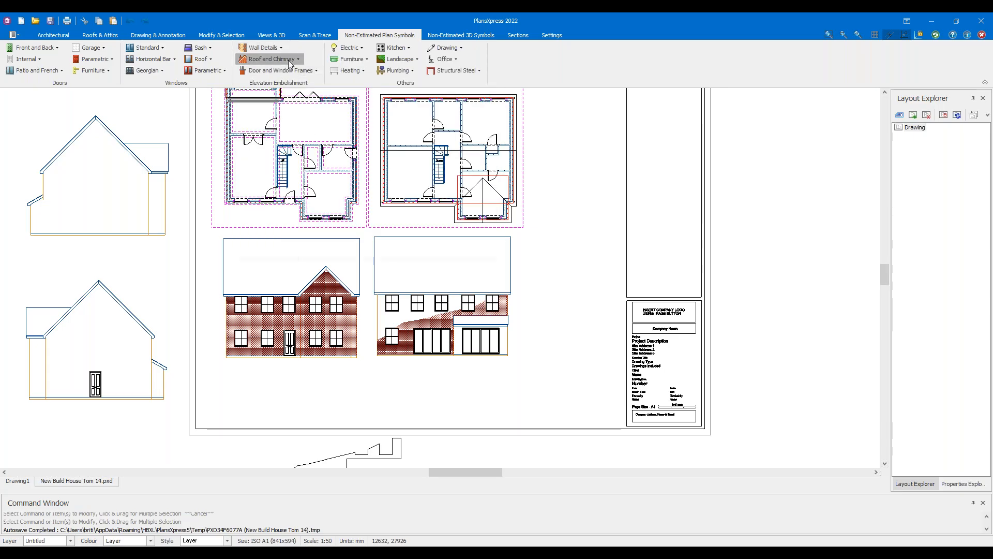
# Look over the roof and chimney symbols and the door and window frame symbols for elevation embellishment
pyautogui.click(288, 60)
pyautogui.click(263, 62)
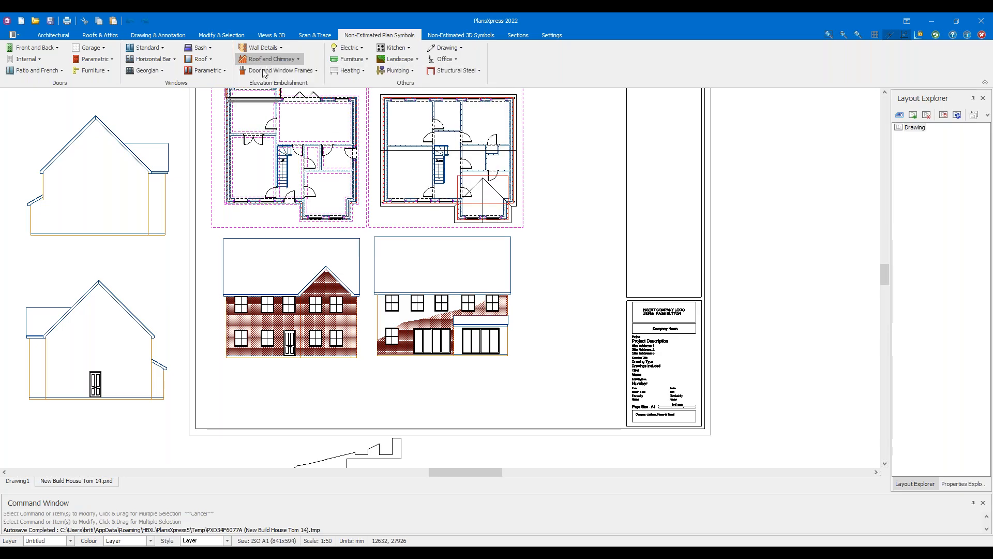
pyautogui.click(265, 72)
pyautogui.scroll(-1, 317, 143)
pyautogui.scroll(1, 318, 142)
pyautogui.click(309, 72)
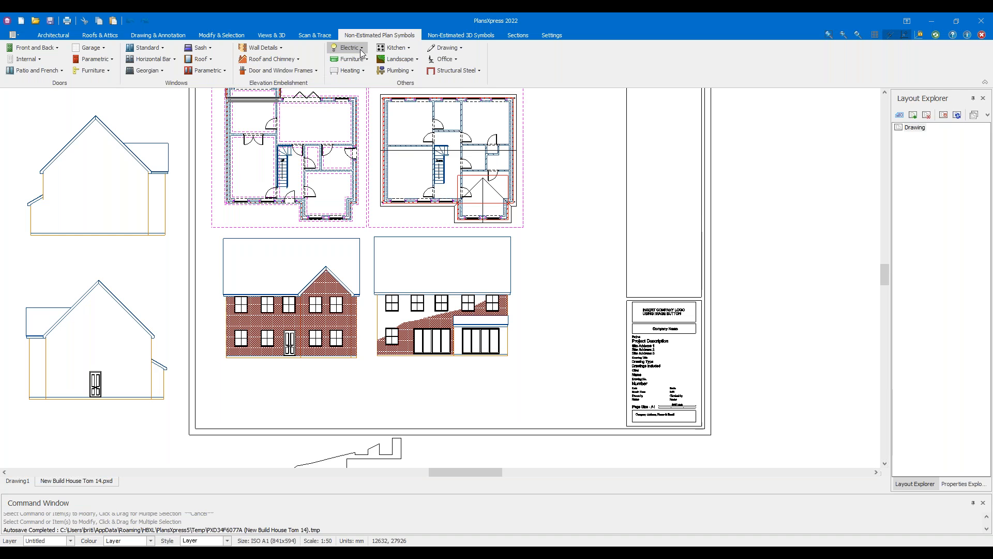
# Browse the electrical symbols, from the lighting groups through to the miscellaneous groups
pyautogui.click(360, 49)
pyautogui.scroll(-4, 446, 147)
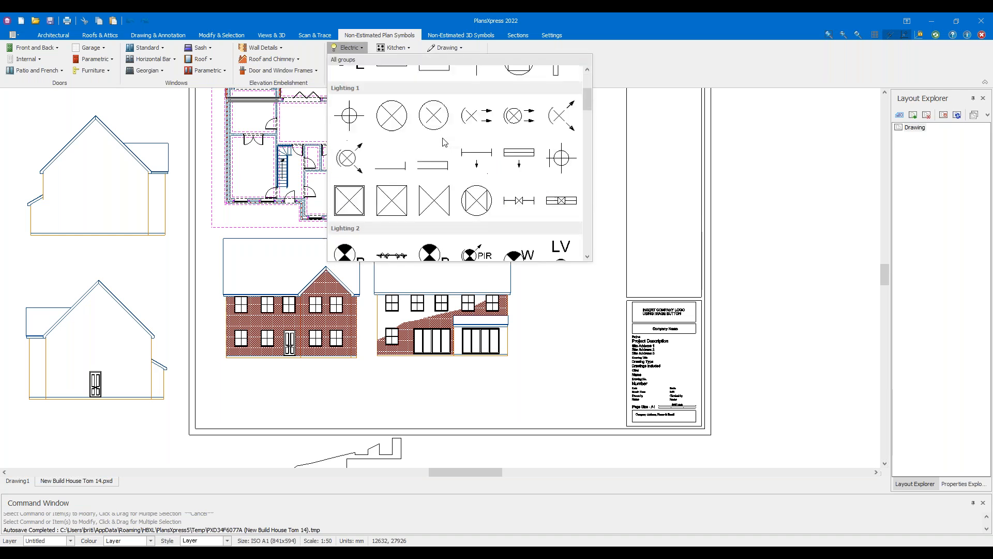
pyautogui.scroll(-6, 445, 146)
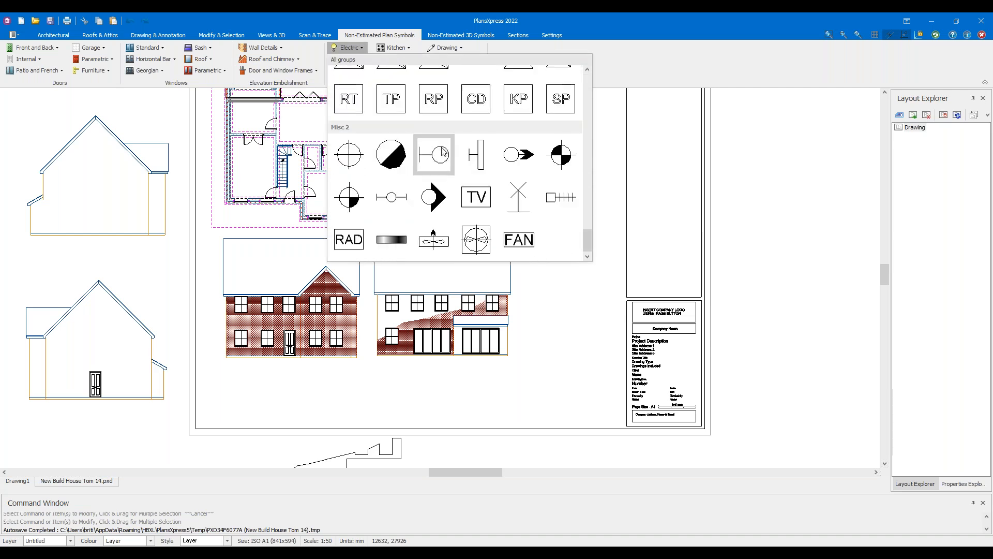
pyautogui.click(357, 50)
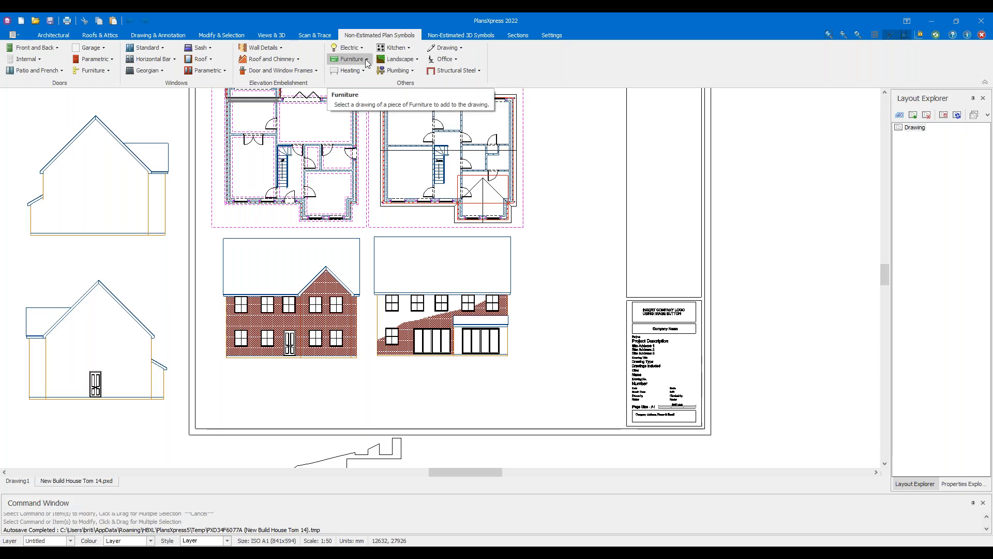
# Browse the general furniture symbols, from the office groups through to the miscellaneous group
pyautogui.click(368, 61)
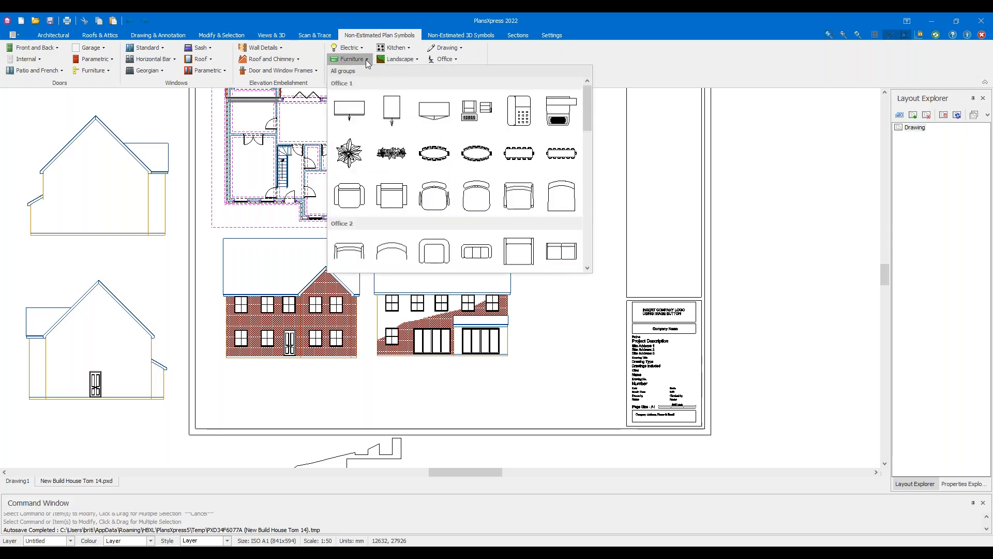
pyautogui.scroll(-3, 440, 109)
pyautogui.scroll(3, 440, 109)
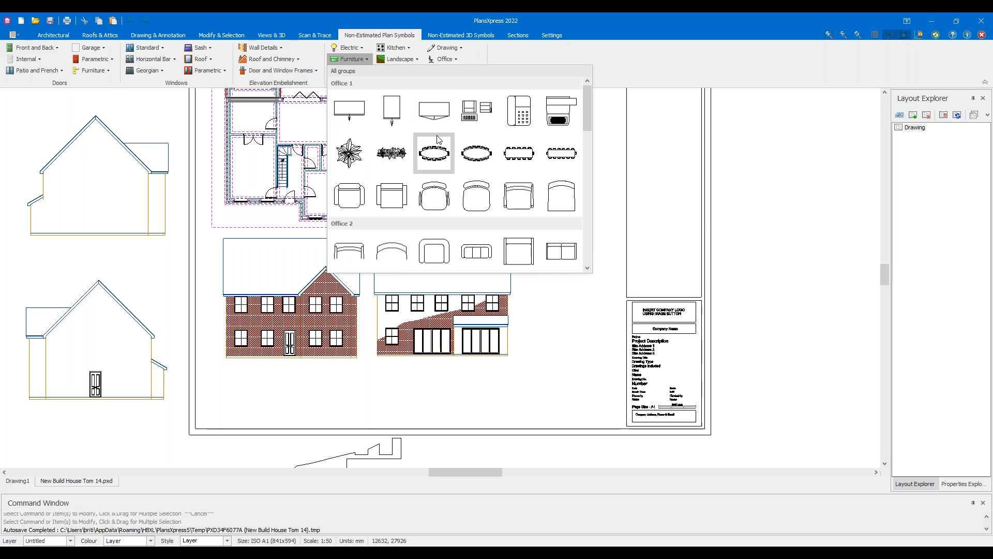
pyautogui.scroll(-3, 438, 144)
pyautogui.scroll(-5, 439, 143)
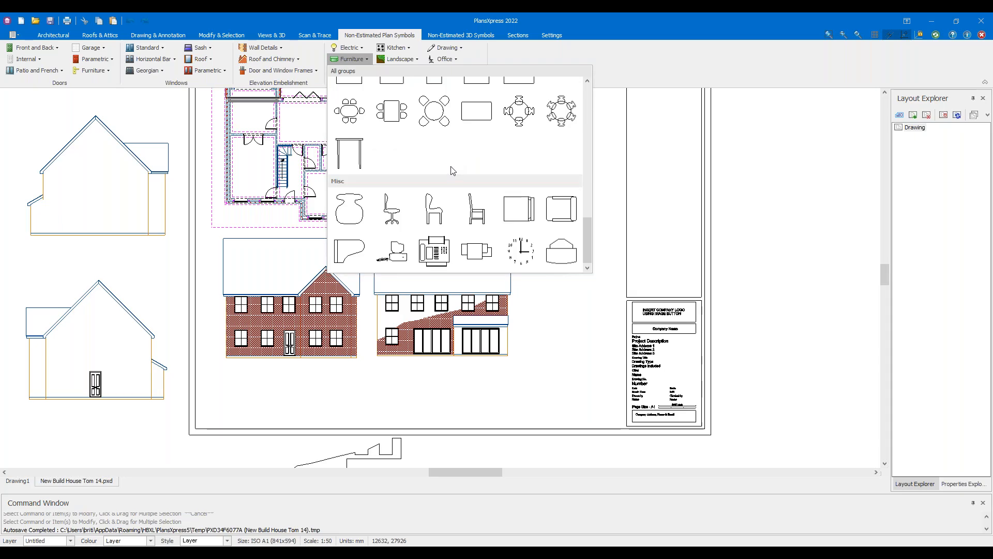
pyautogui.click(394, 48)
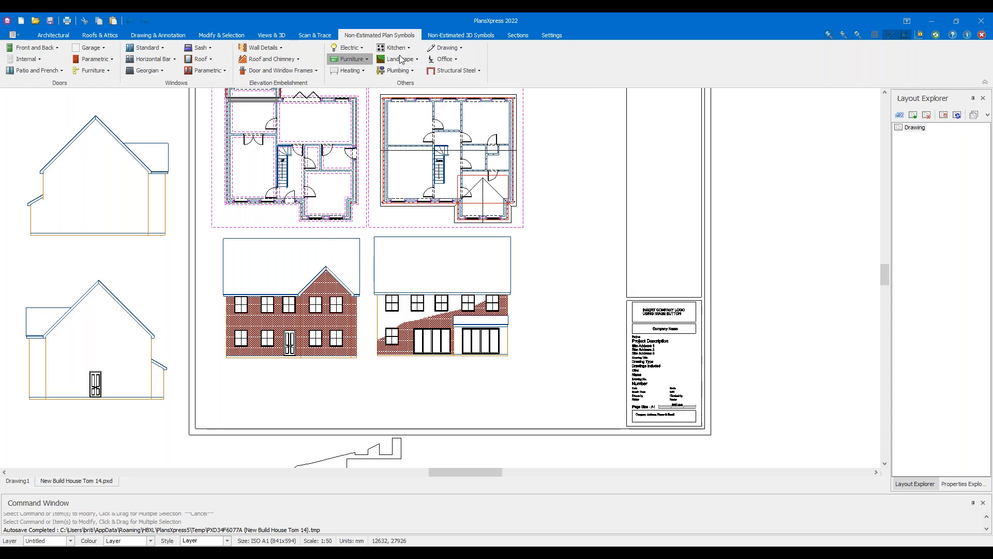
# Browse the landscape symbols, from plan planting and parametric fencing through to trees in elevation, family groups and people
pyautogui.click(407, 59)
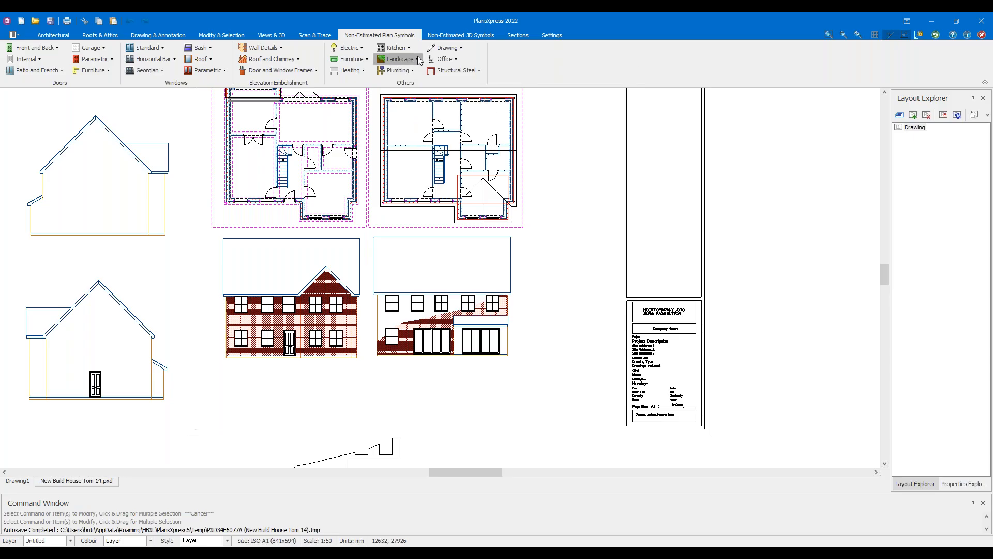
pyautogui.click(417, 56)
pyautogui.scroll(-2, 498, 123)
pyautogui.scroll(-3, 497, 123)
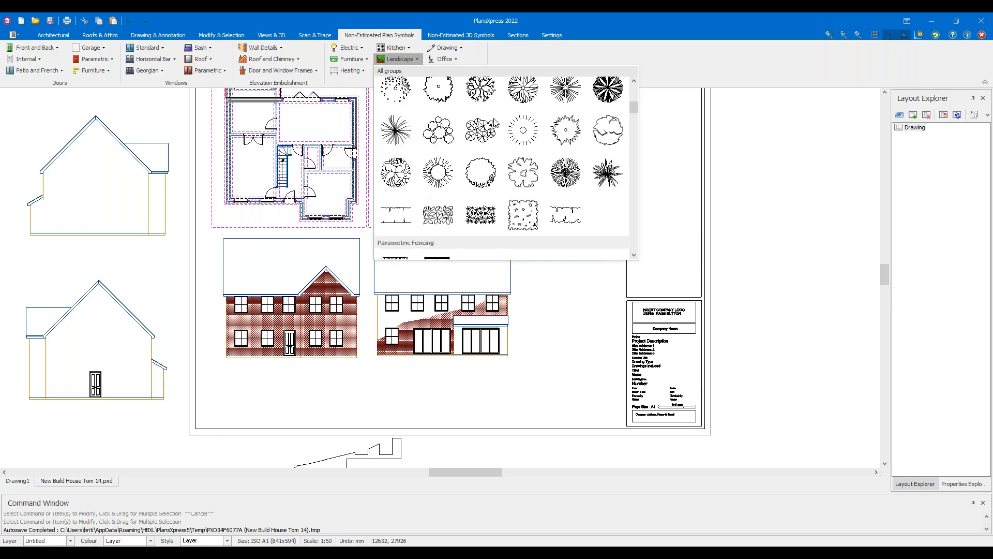
pyautogui.scroll(-5, 491, 123)
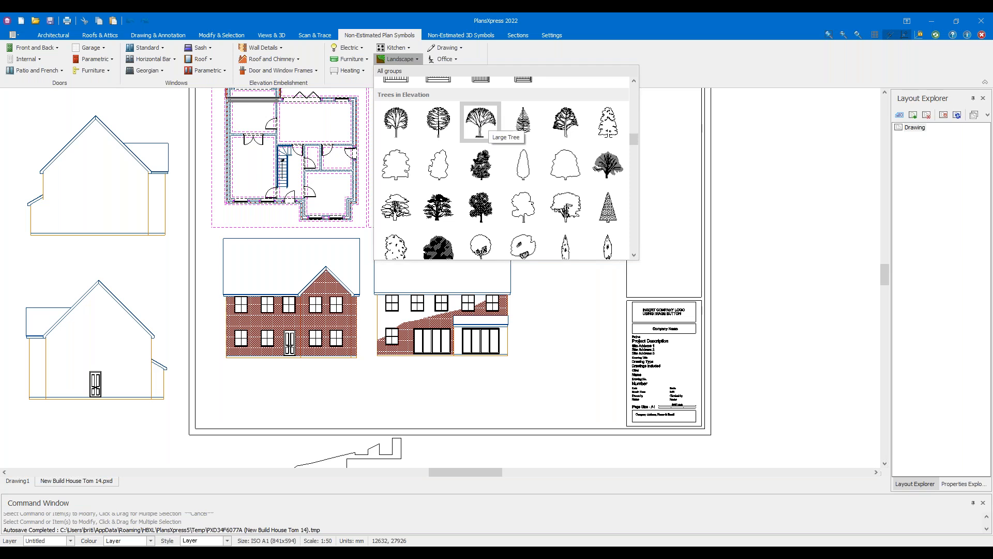
pyautogui.scroll(-3, 485, 133)
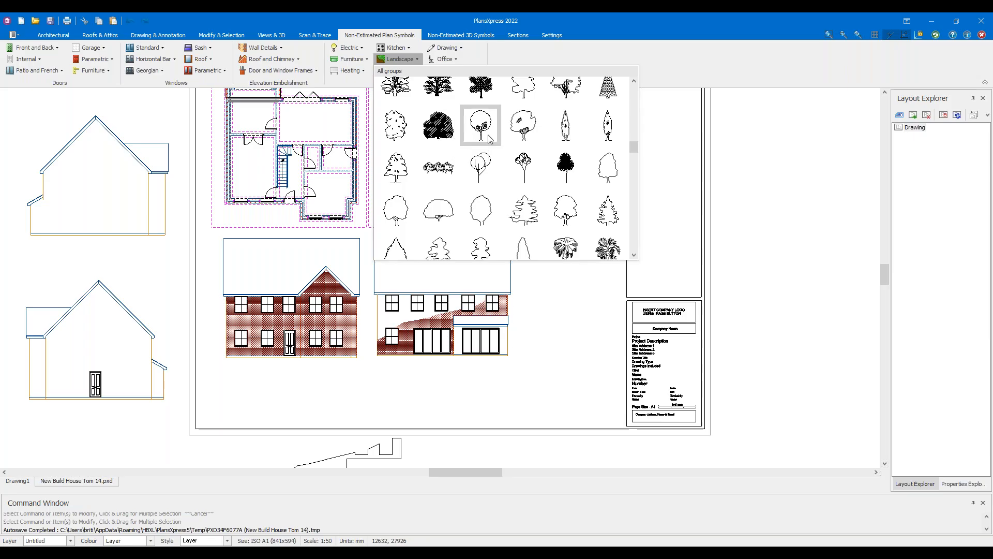
pyautogui.scroll(-5, 487, 140)
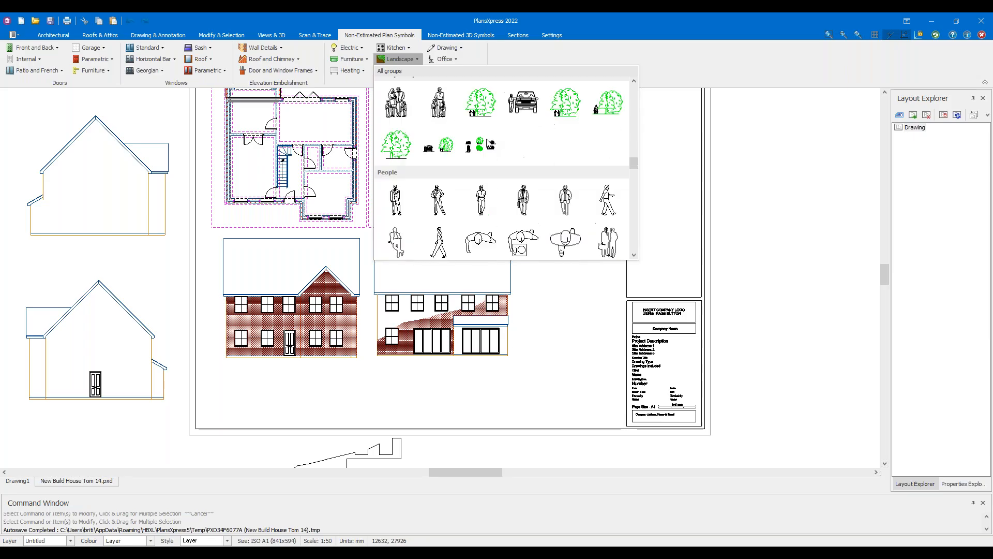
pyautogui.scroll(5, 487, 144)
pyautogui.scroll(-3, 487, 143)
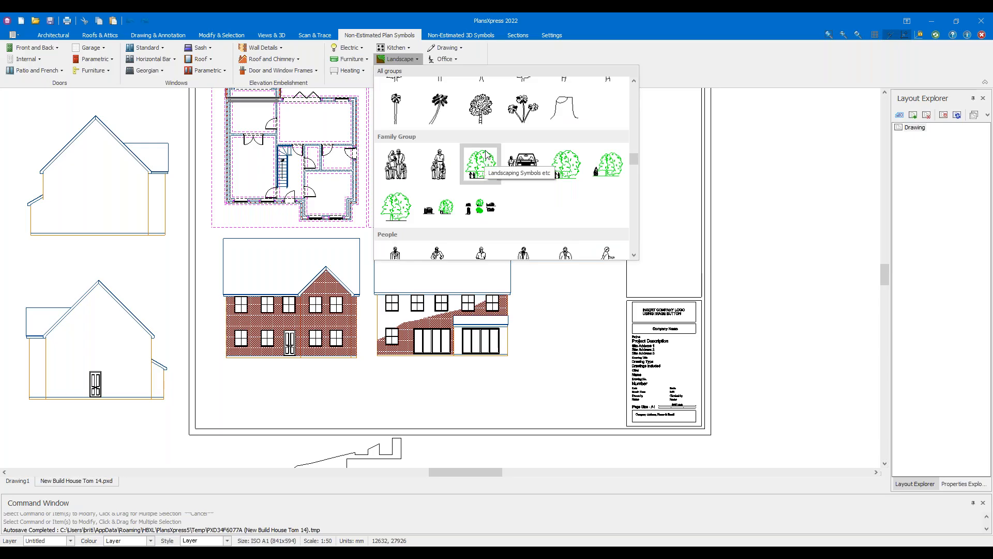
pyautogui.scroll(3, 569, 158)
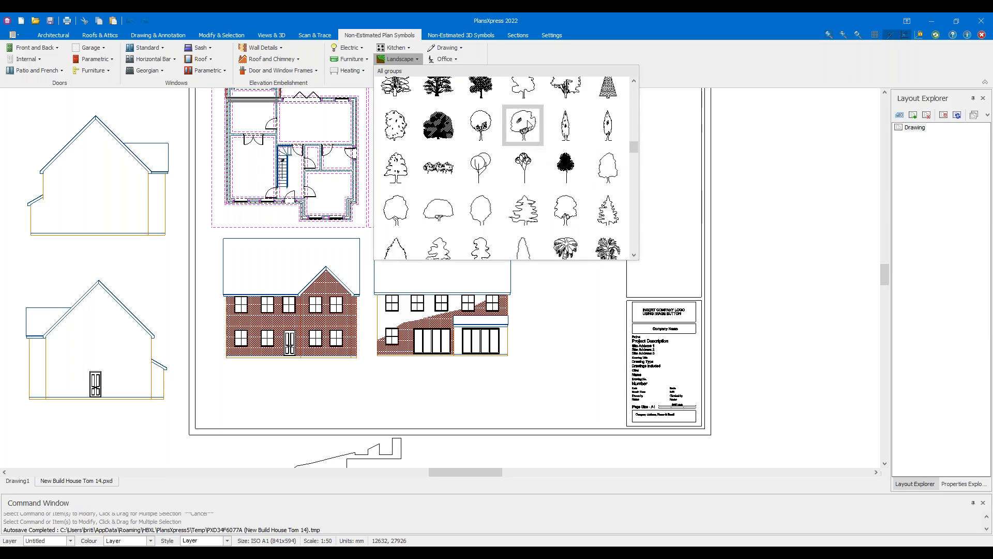
# Choose a broad, spreading tree from the Trees in Elevation landscape symbols and assign it to the Tree layer
pyautogui.scroll(3, 568, 135)
pyautogui.scroll(-2, 568, 139)
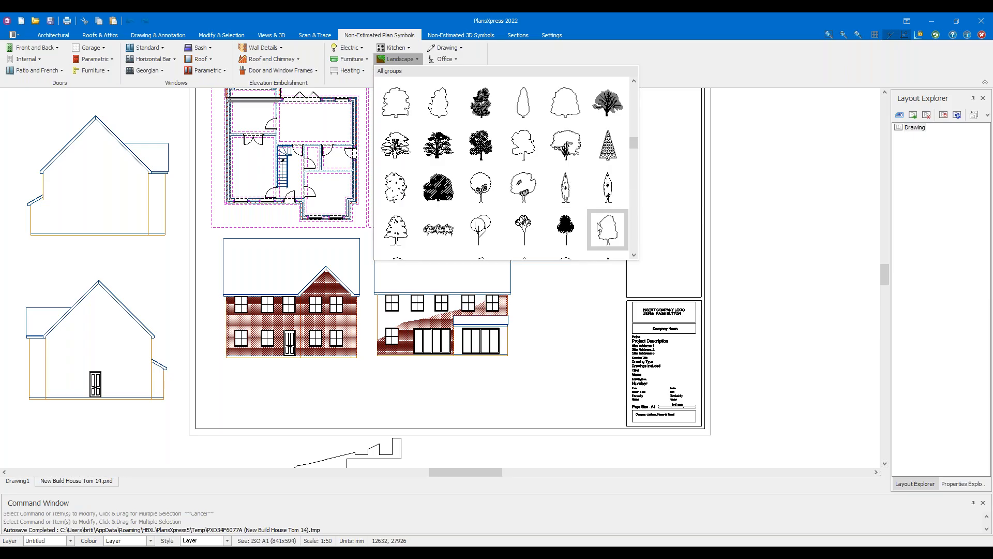
pyautogui.scroll(-3, 603, 228)
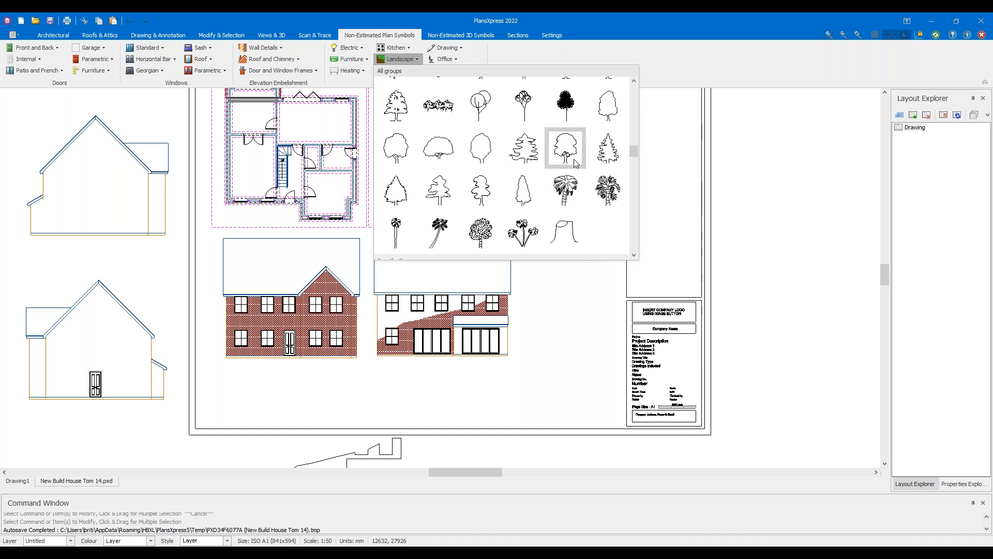
pyautogui.scroll(-3, 577, 165)
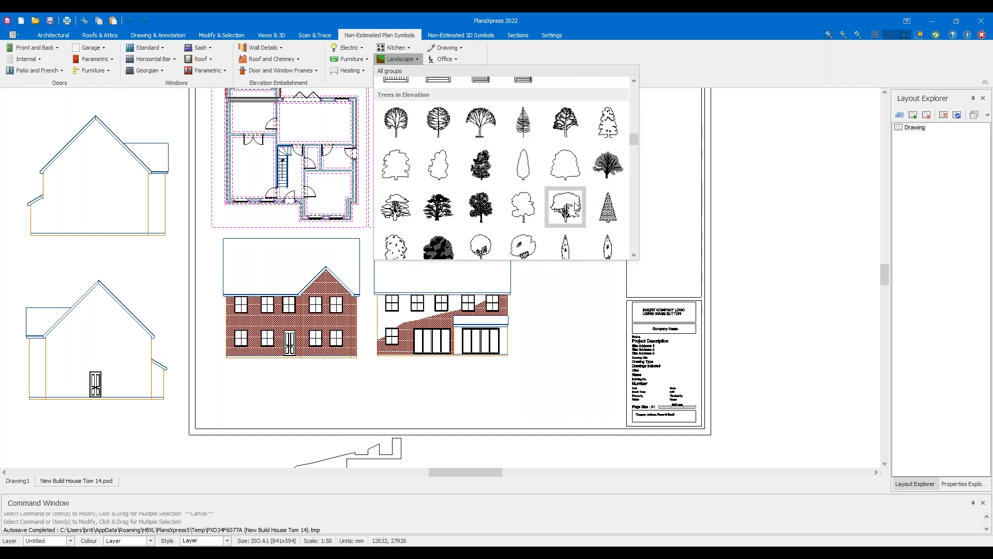
pyautogui.click(575, 206)
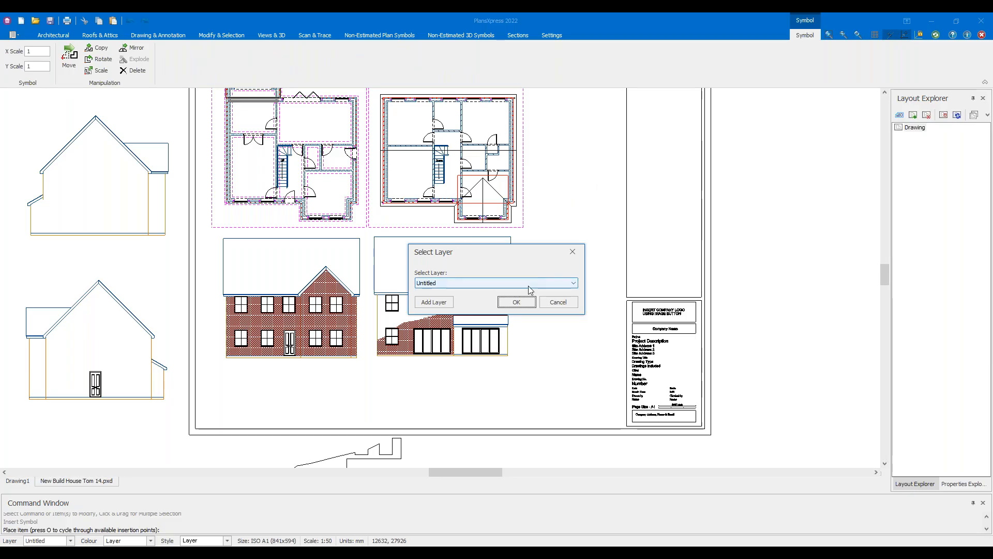
pyautogui.click(574, 284)
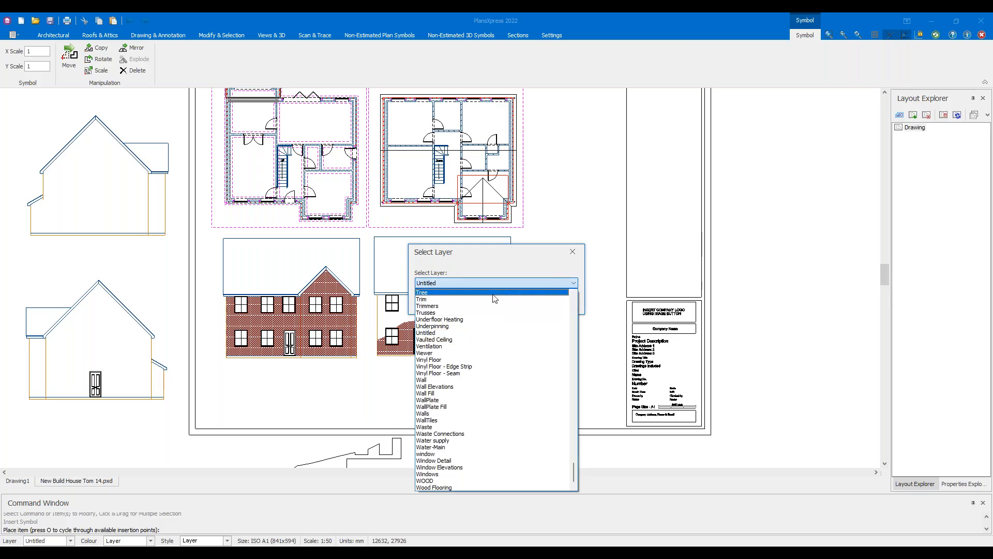
pyautogui.scroll(1, 494, 298)
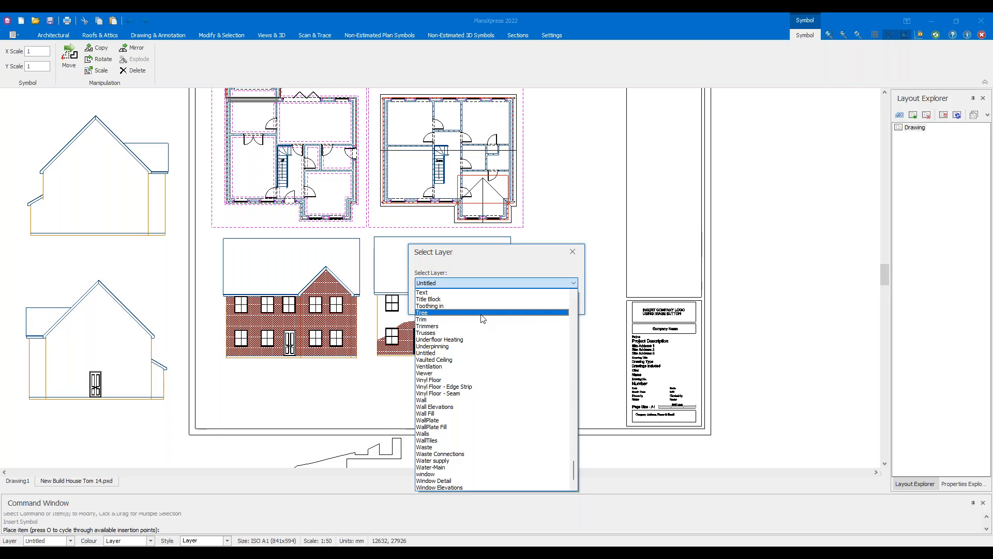
pyautogui.scroll(9, 488, 331)
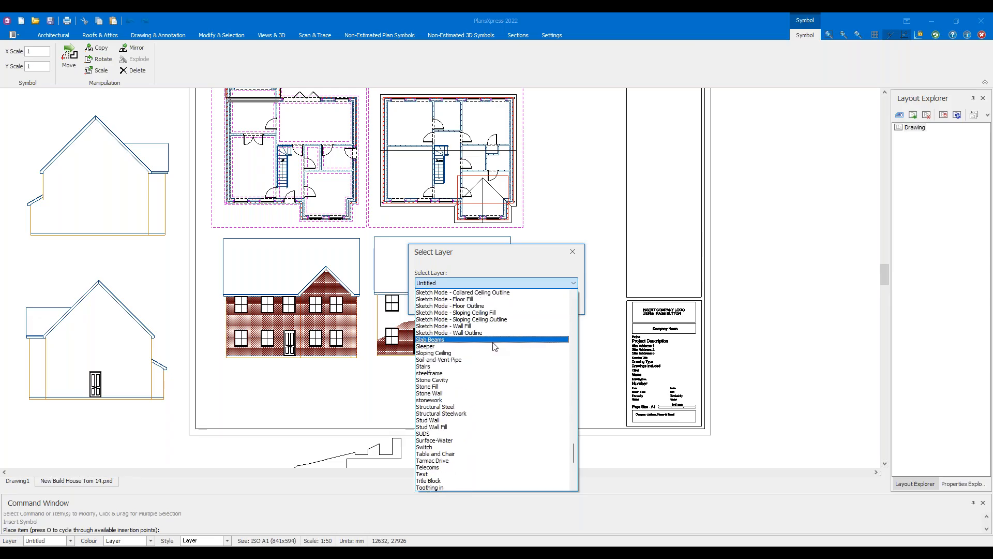
pyautogui.press('t')
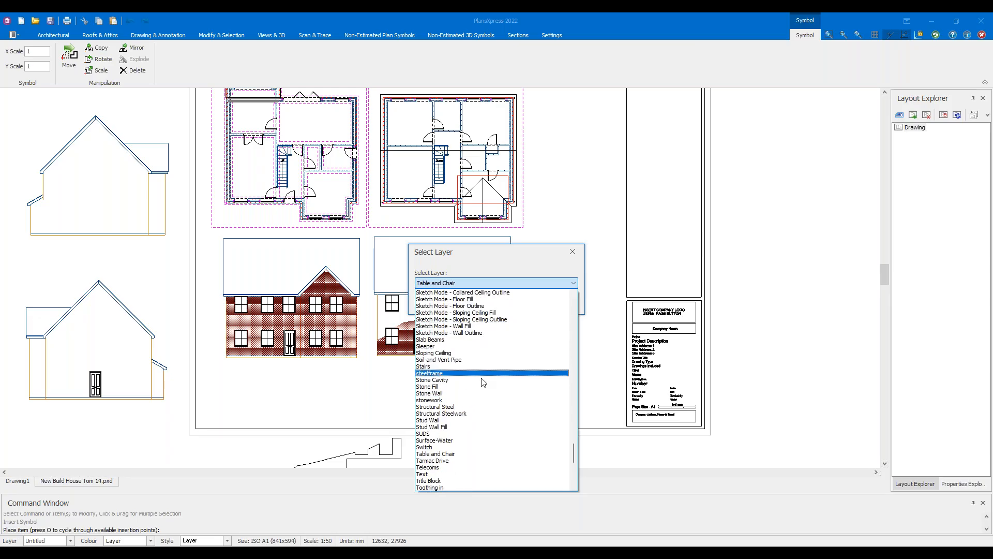
pyautogui.scroll(-1, 472, 385)
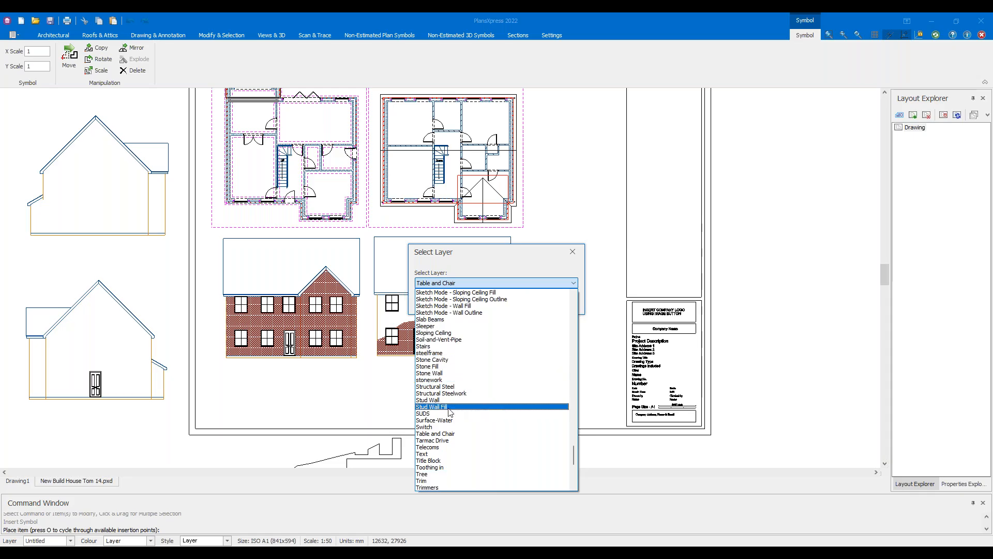
pyautogui.click(443, 475)
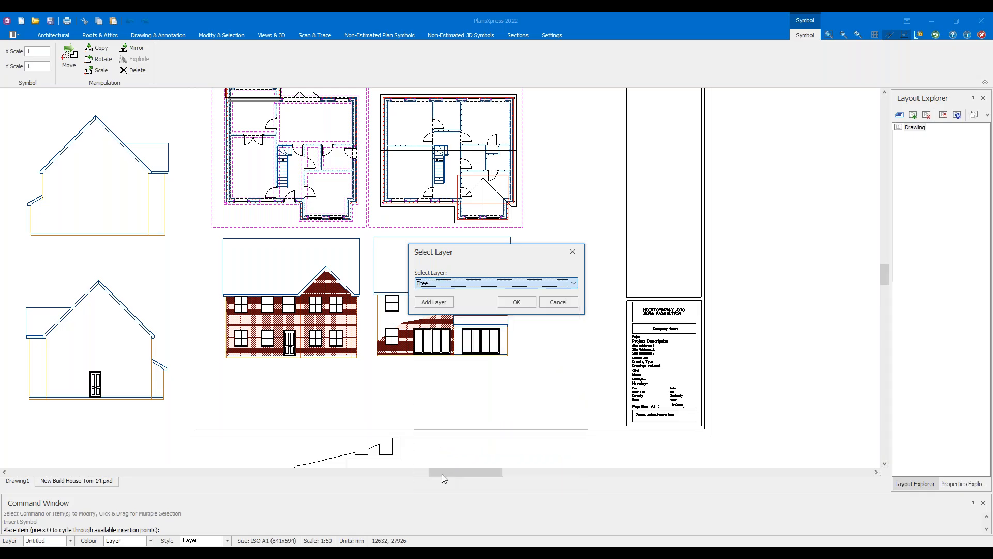
pyautogui.click(517, 302)
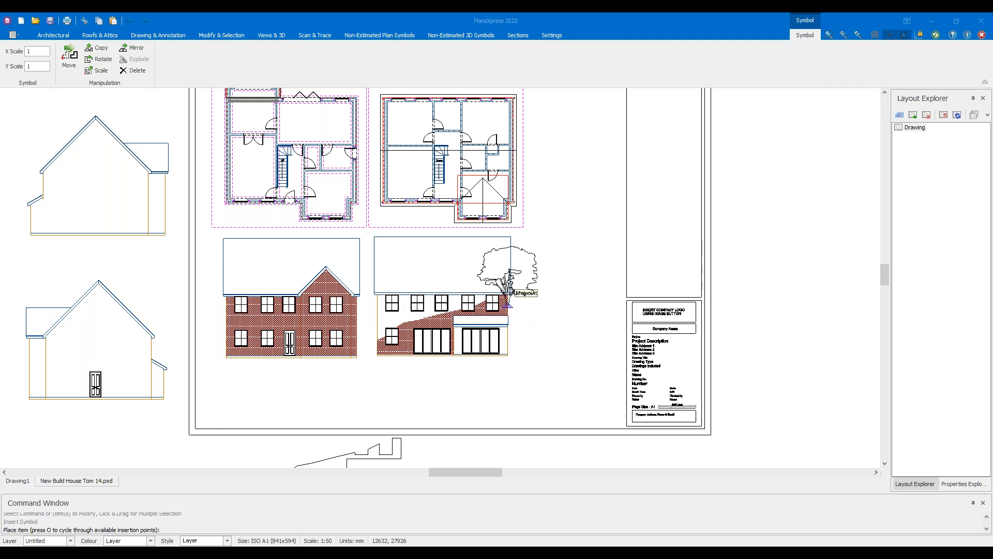
# Place the tree upright at ground level, just right of the elevation with the partial brickwork and glazed doors
pyautogui.scroll(4, 538, 336)
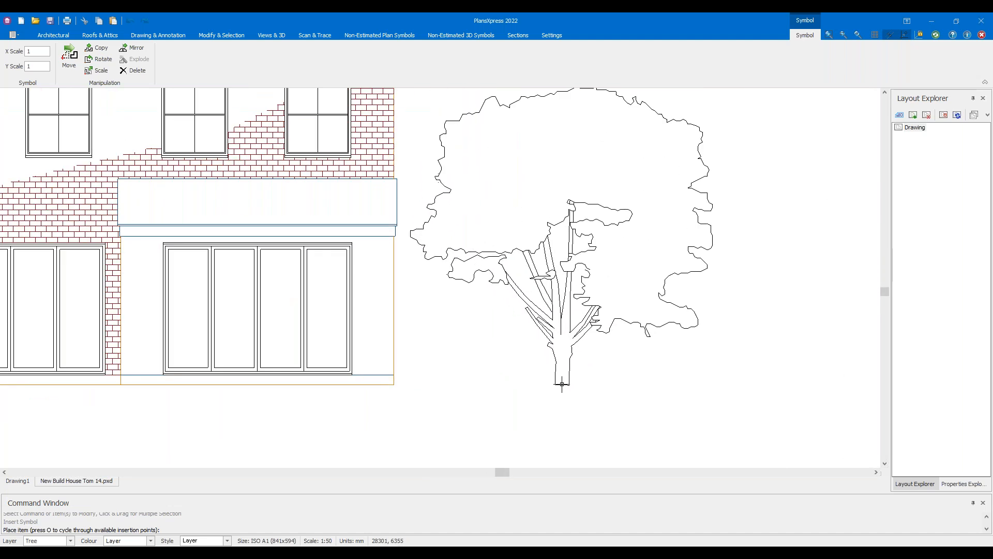
pyautogui.click(580, 382)
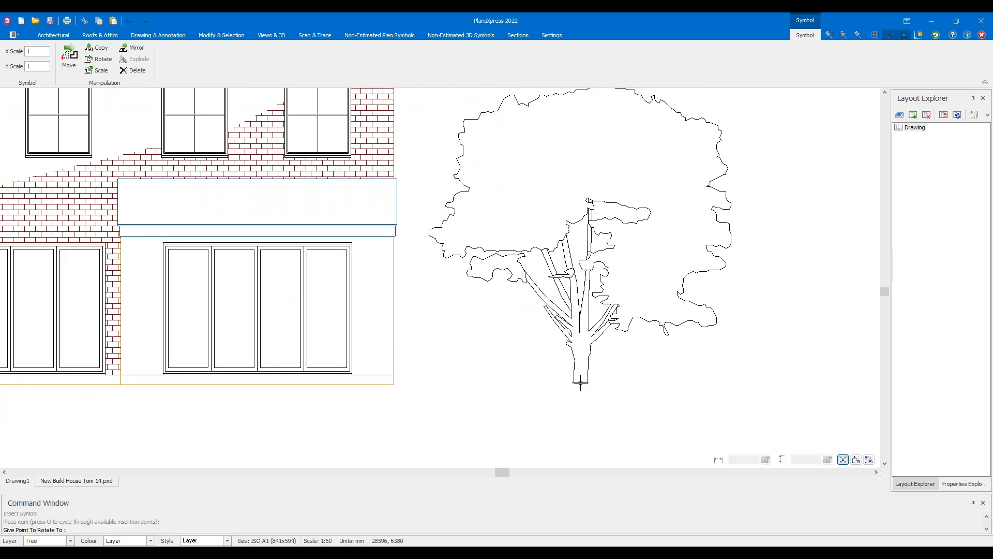
pyautogui.scroll(-1, 724, 399)
pyautogui.scroll(-3, 729, 403)
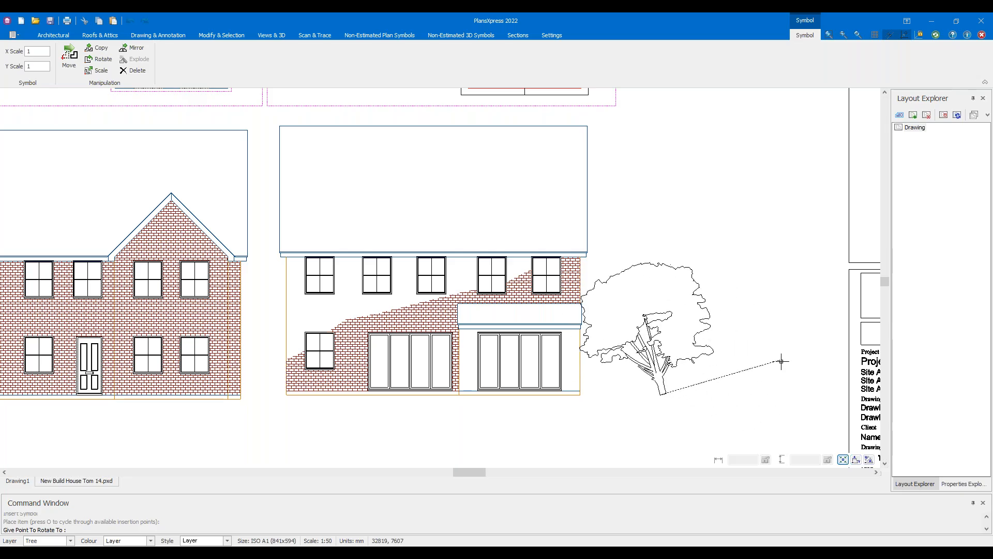
pyautogui.click(794, 393)
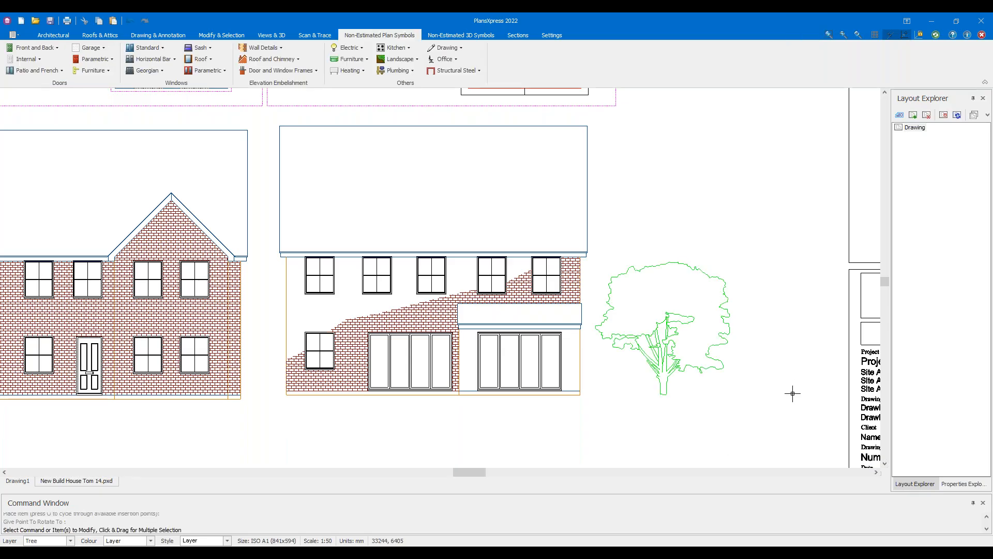
# Browse the remaining landscape symbols, from the family groups and people through to the end of the miscellaneous group
pyautogui.scroll(-3, 778, 376)
pyautogui.scroll(2, 768, 370)
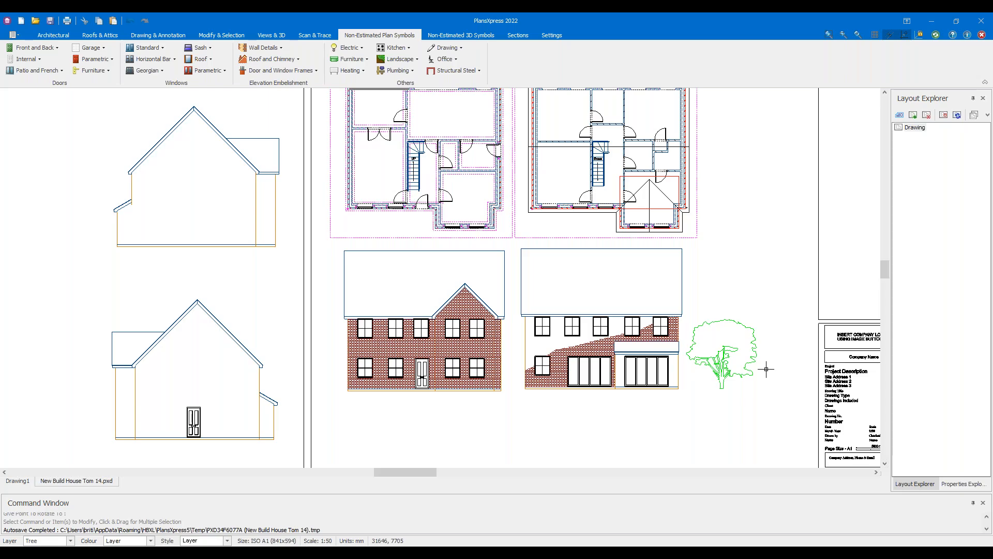
pyautogui.scroll(-2, 658, 338)
pyautogui.scroll(1, 555, 265)
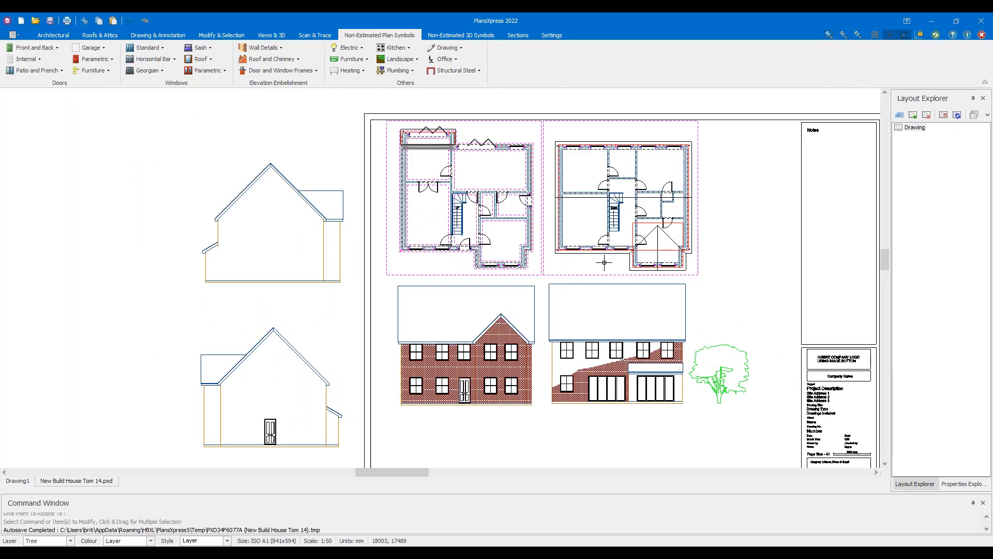
pyautogui.click(399, 58)
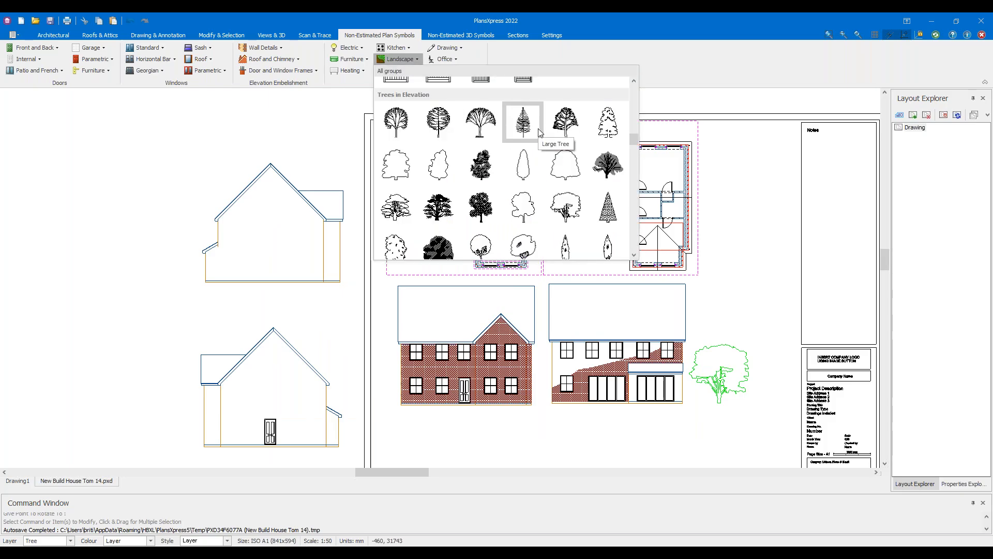
pyautogui.scroll(-3, 539, 134)
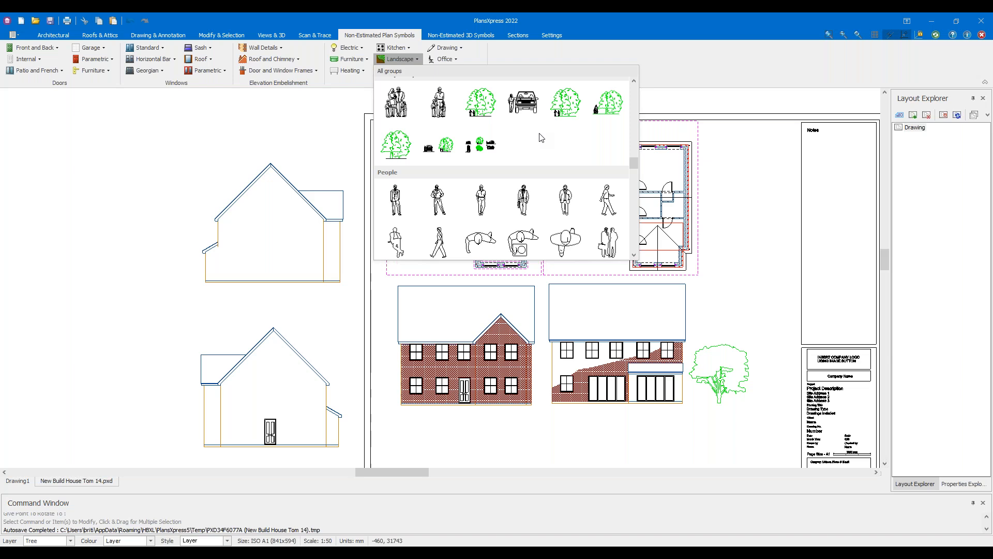
pyautogui.scroll(-3, 542, 138)
pyautogui.scroll(-3, 542, 137)
pyautogui.scroll(-2, 538, 136)
pyautogui.scroll(-5, 538, 136)
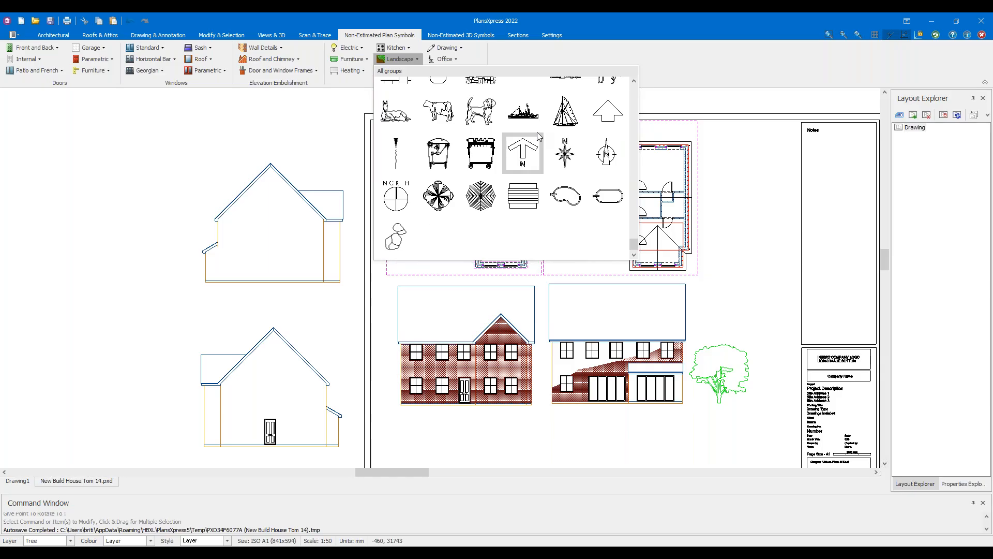
# Choose the scale bar from the Miscellaneous landscape symbols and assign it to the Untitled layer
pyautogui.scroll(3, 526, 155)
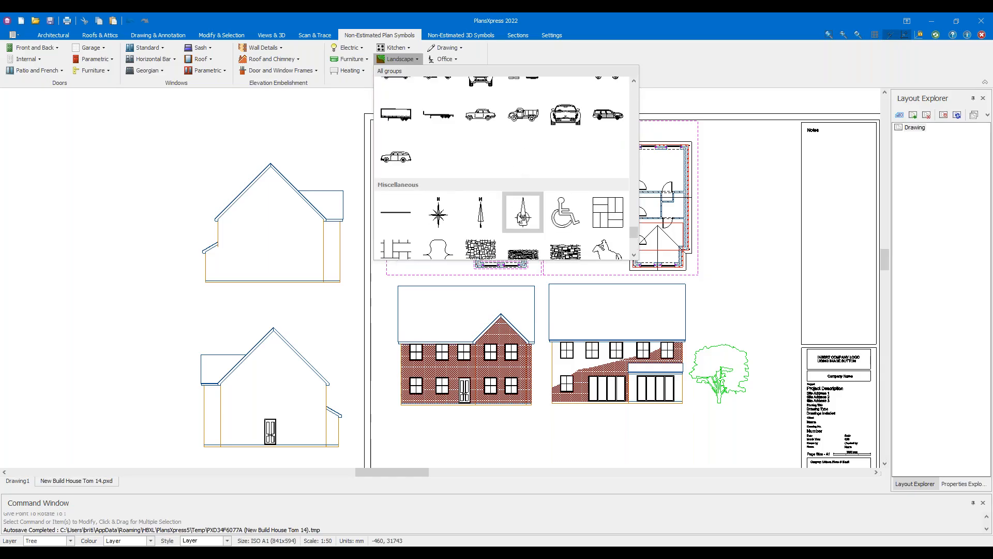
pyautogui.click(410, 214)
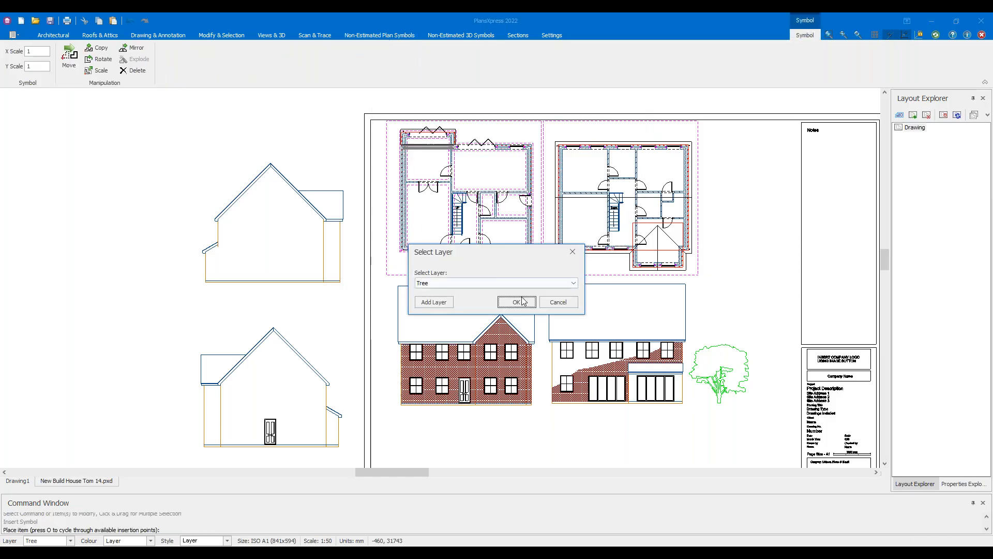
pyautogui.click(541, 283)
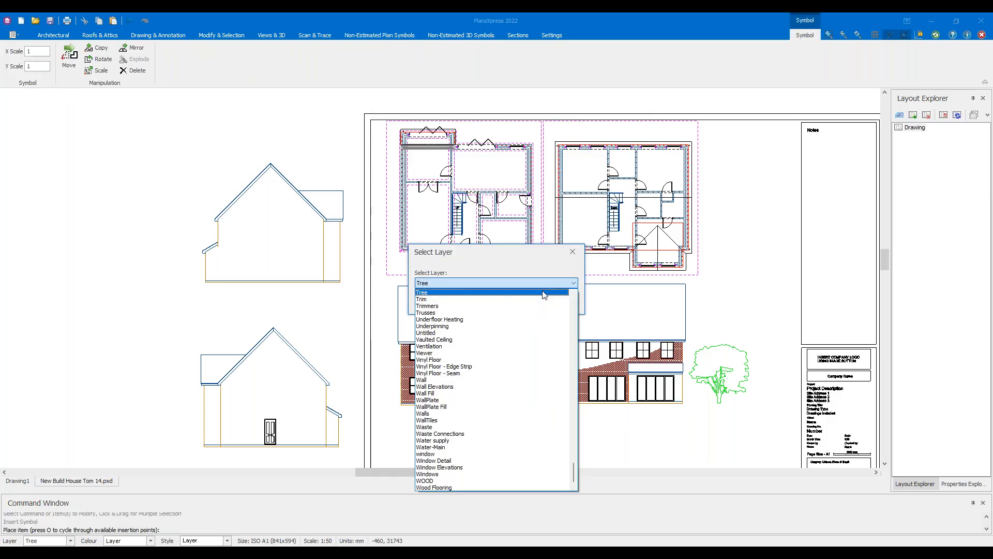
pyautogui.click(523, 333)
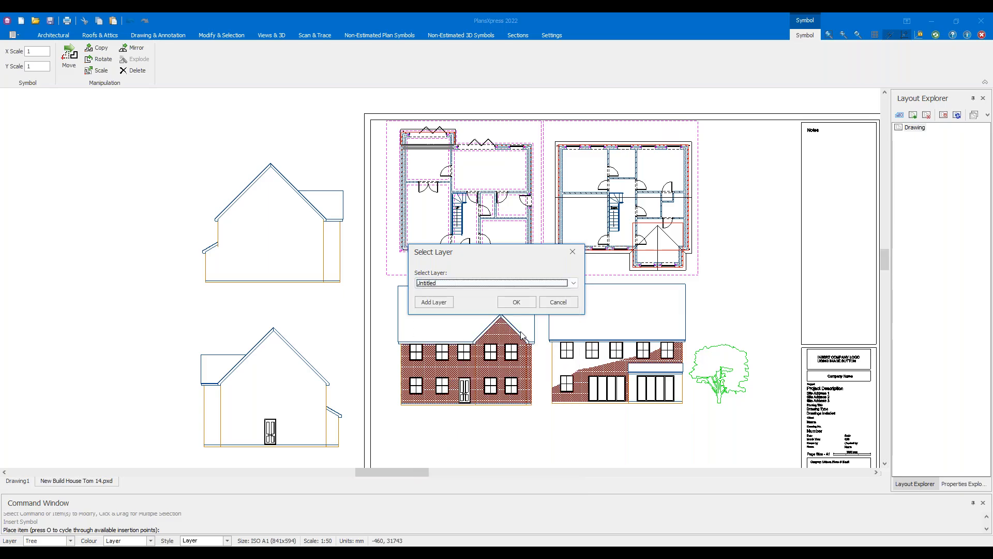
pyautogui.click(515, 300)
# Place the scale bar horizontally in the empty area just above the drawing sheet's border
pyautogui.scroll(-1, 478, 380)
pyautogui.scroll(3, 485, 373)
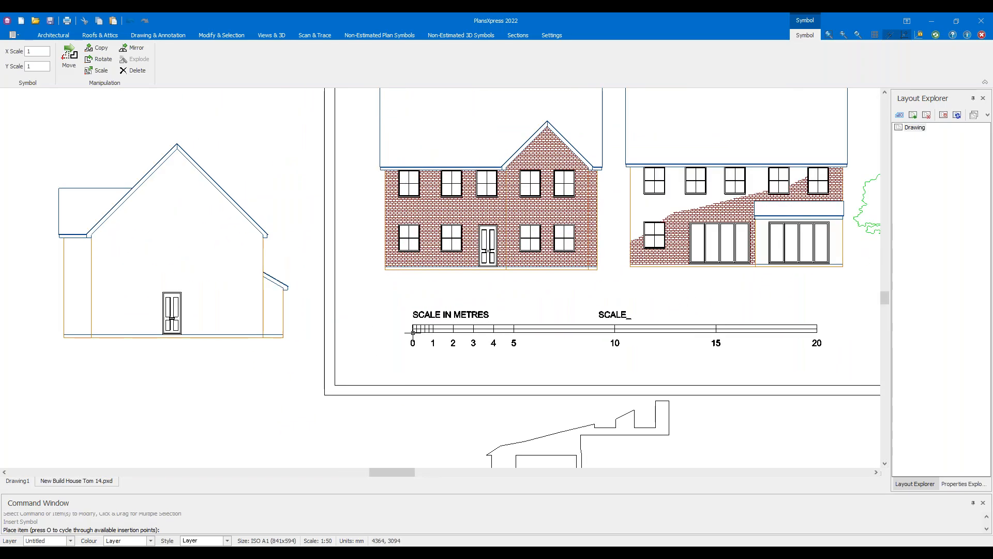
pyautogui.scroll(-3, 413, 333)
pyautogui.scroll(-3, 412, 331)
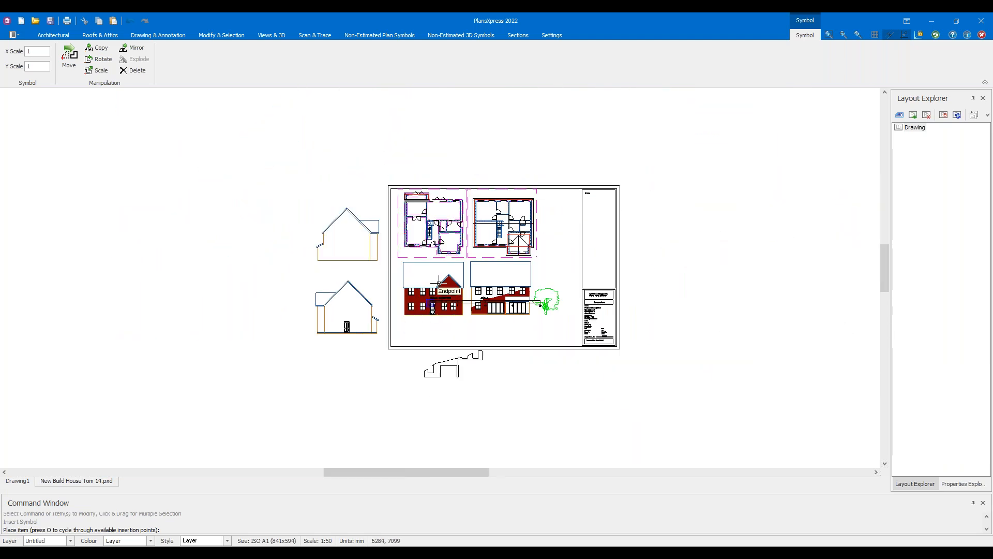
pyautogui.scroll(4, 505, 178)
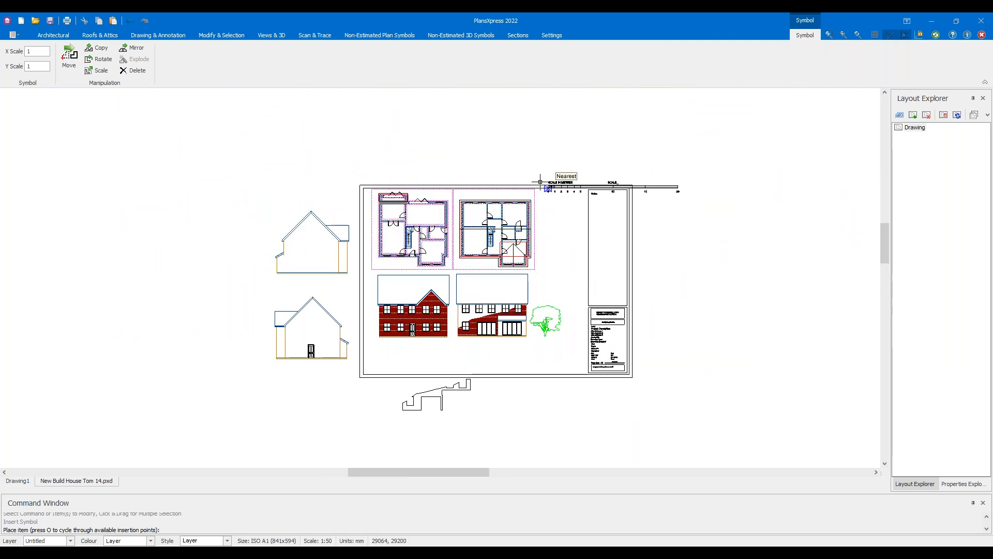
pyautogui.click(339, 161)
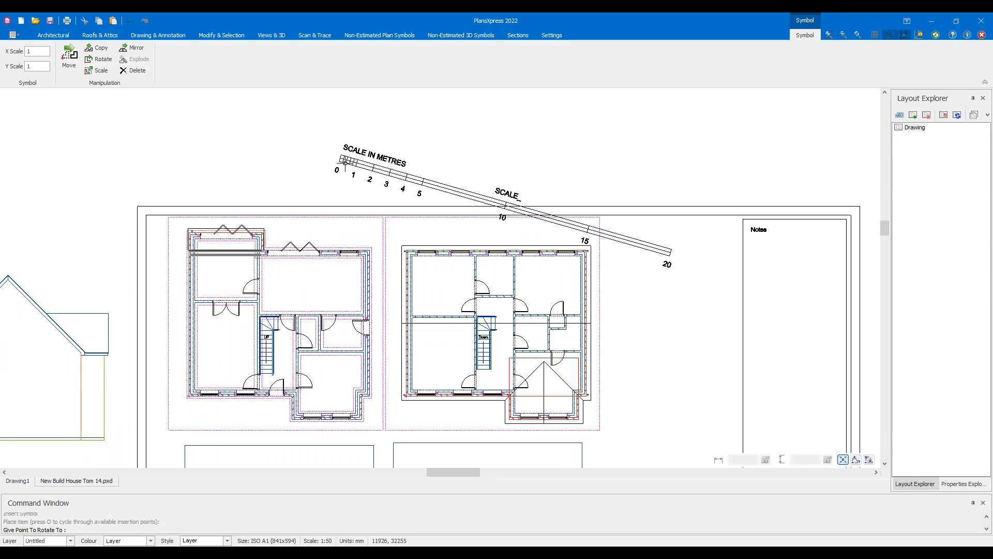
pyautogui.click(766, 154)
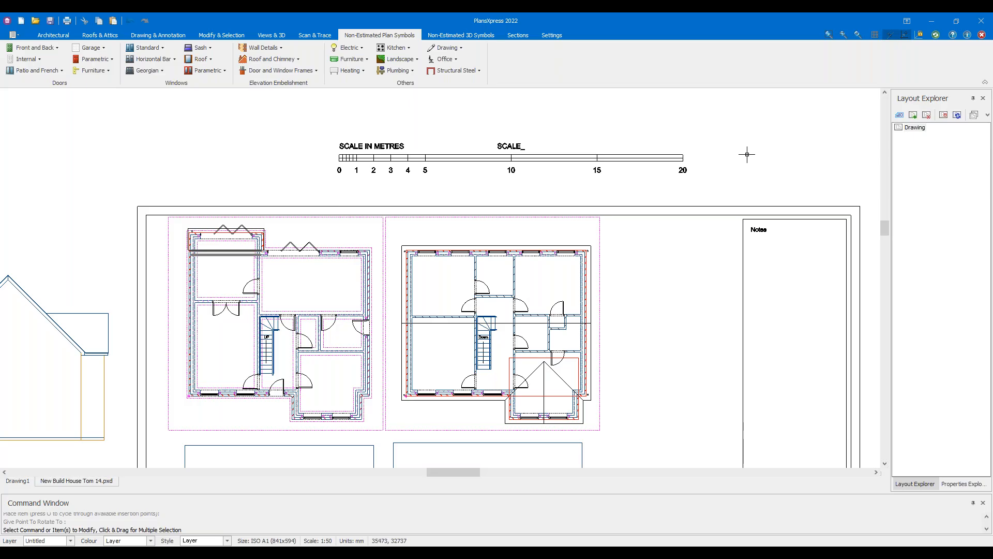
# Explode the scale bar symbol above the sheet into separately editable lines and texts
pyautogui.moveTo(734, 189); pyautogui.dragTo(637, 125)
pyautogui.press('Escape')
pyautogui.scroll(-3, 696, 98)
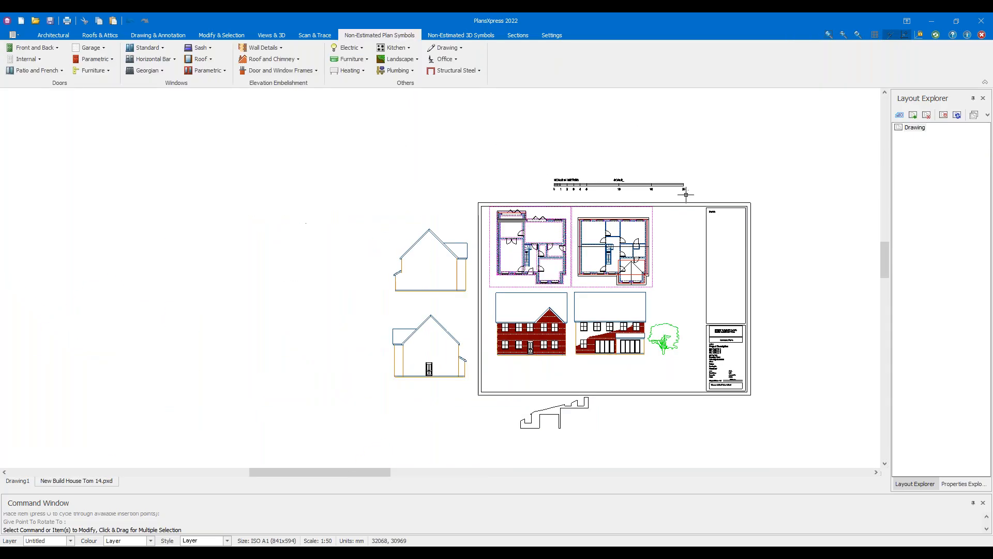
pyautogui.scroll(2, 622, 179)
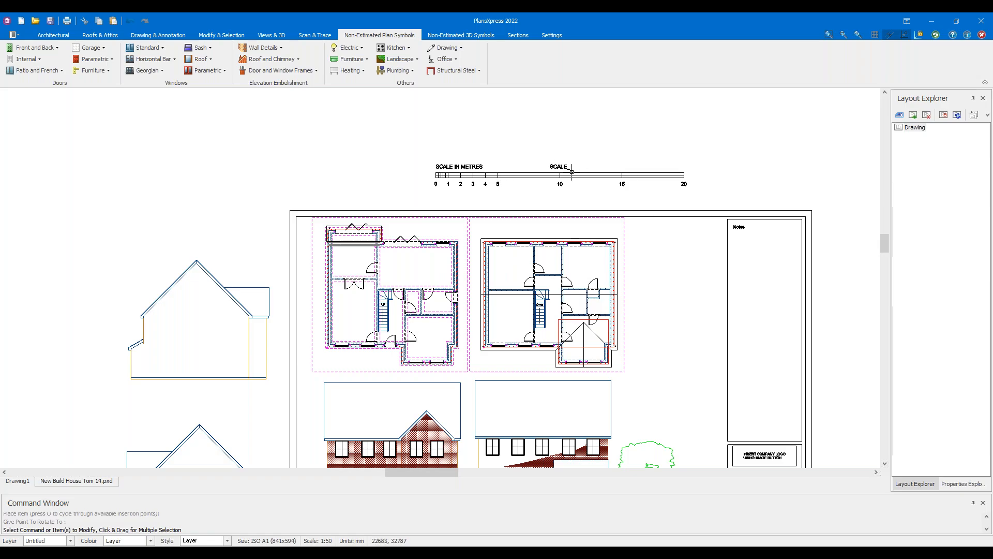
pyautogui.scroll(2, 571, 173)
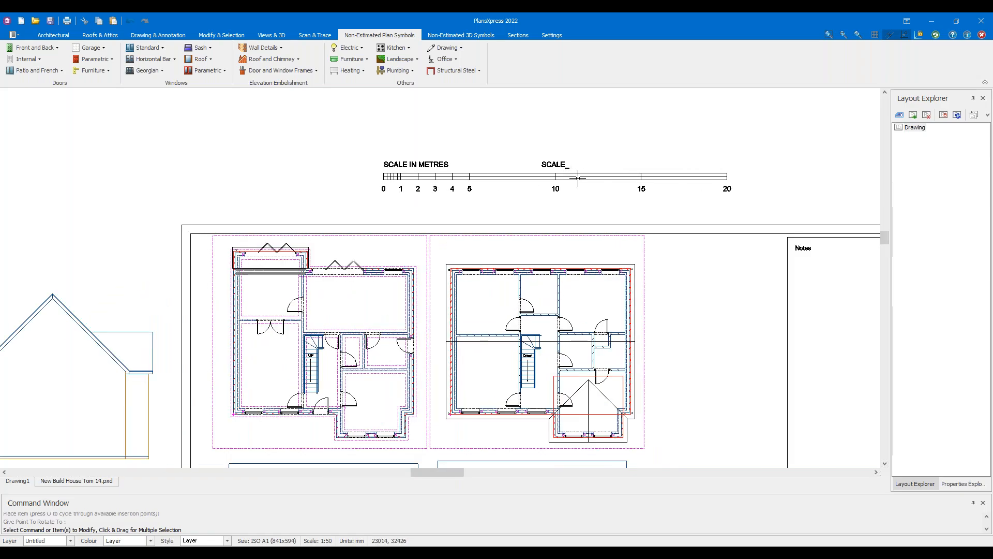
pyautogui.click(556, 173)
pyautogui.click(546, 151)
pyautogui.click(584, 176)
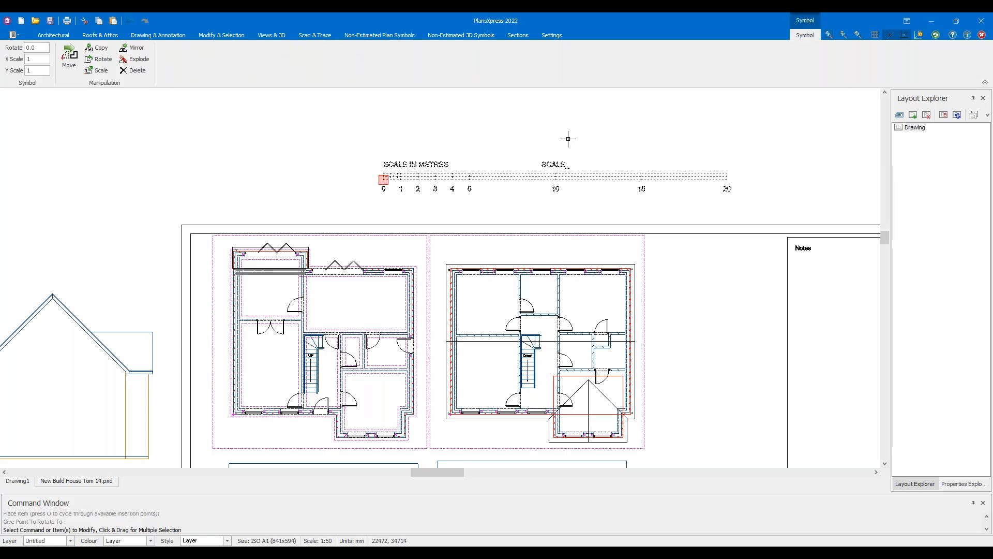
pyautogui.moveTo(580, 204); pyautogui.dragTo(482, 154)
pyautogui.moveTo(572, 193); pyautogui.dragTo(428, 188, button='middle')
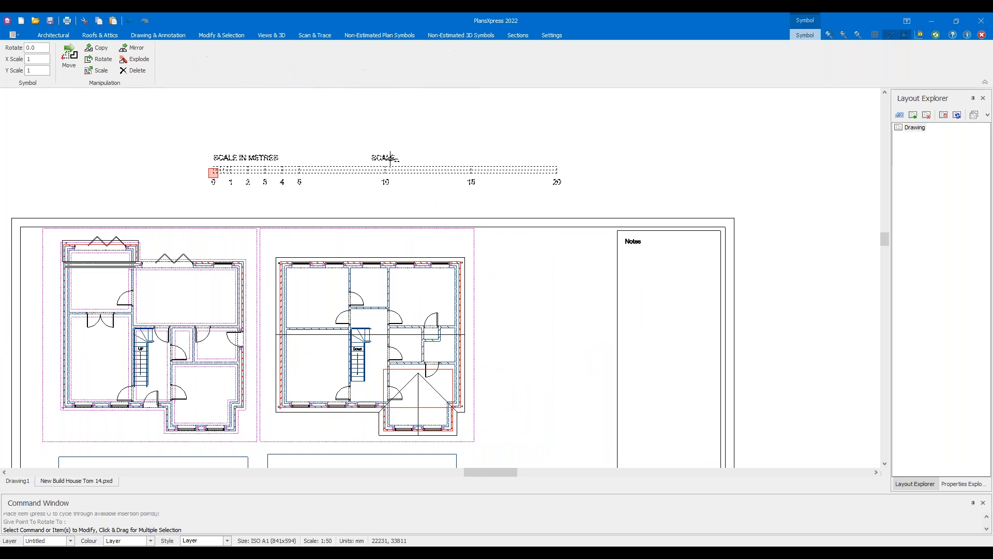
pyautogui.scroll(2, 403, 133)
pyautogui.click(145, 70)
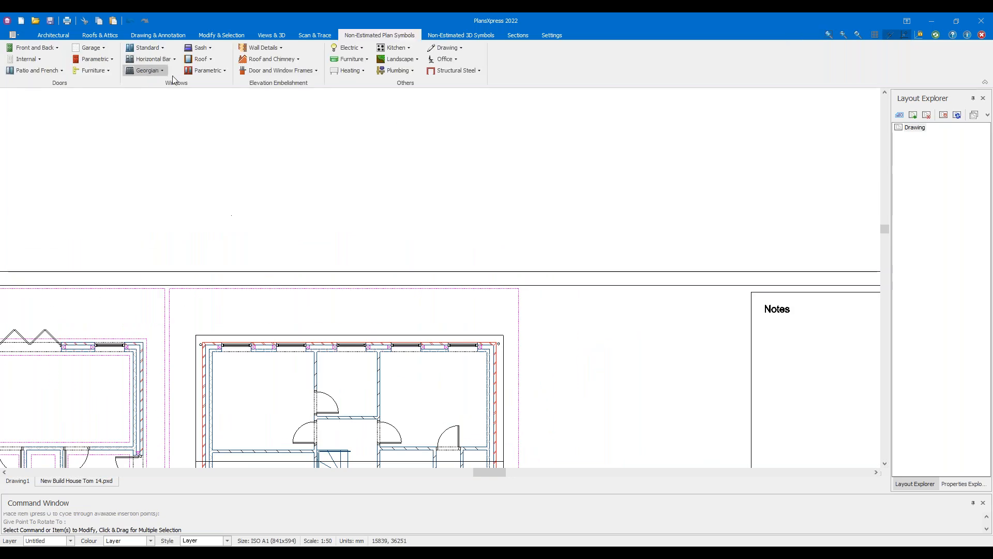
# Shorten the scale bar to 5 metres by deleting all sections and numbers beyond that mark, along with the SCALE_ text
pyautogui.moveTo(700, 251); pyautogui.dragTo(493, 137)
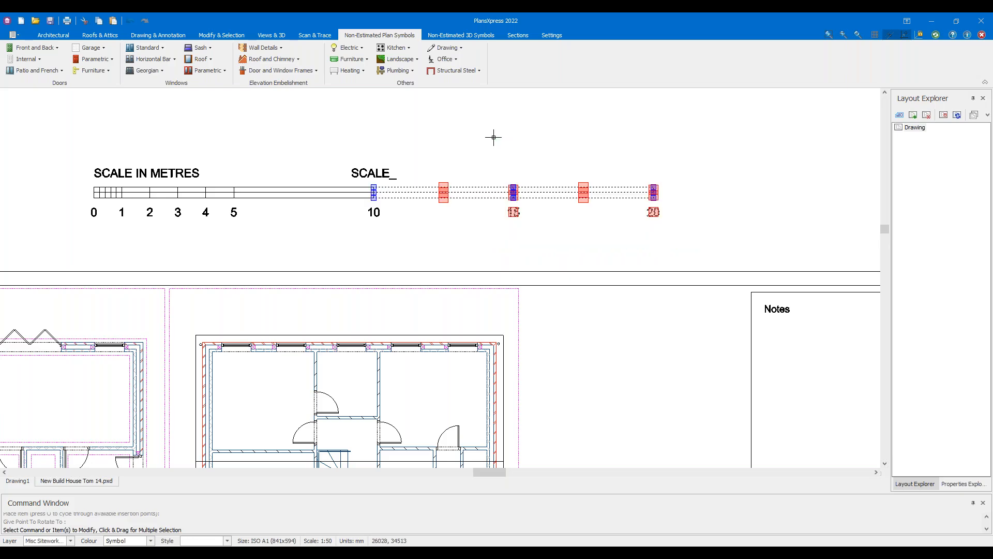
pyautogui.press('Delete')
pyautogui.moveTo(421, 187); pyautogui.dragTo(368, 148)
pyautogui.press('Escape')
pyautogui.scroll(2, 421, 161)
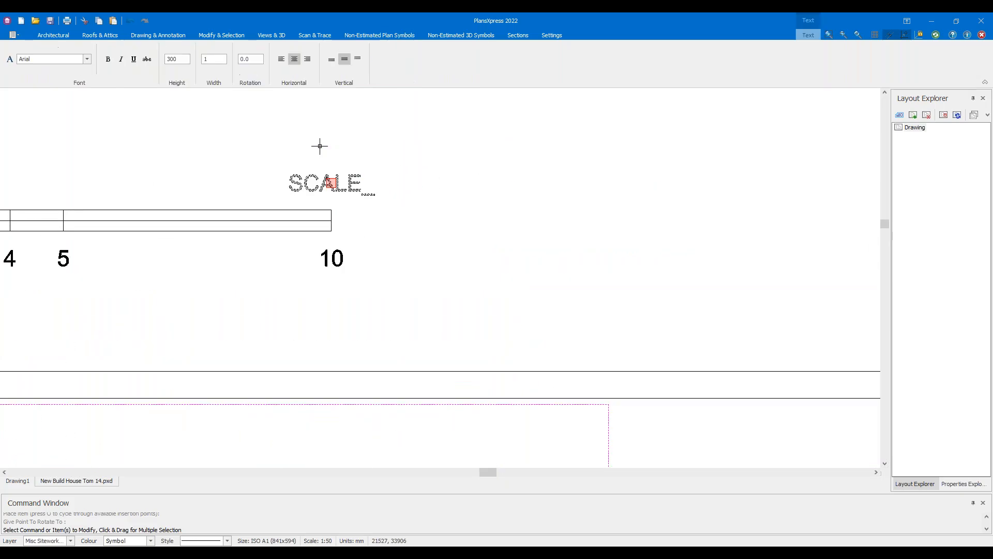
pyautogui.scroll(-3, 320, 146)
pyautogui.scroll(-3, 439, 155)
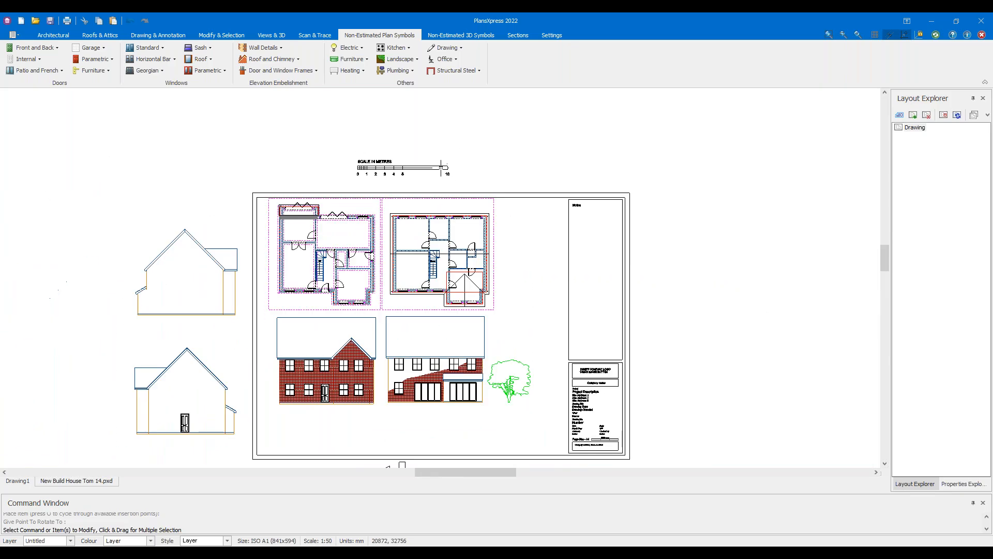
pyautogui.scroll(2, 457, 184)
pyautogui.click(422, 155)
pyautogui.press('Delete')
# Move the whole shortened scale bar inside the sheet, between the first floor plan and the Notes box
pyautogui.scroll(2, 383, 140)
pyautogui.moveTo(185, 107); pyautogui.dragTo(441, 211)
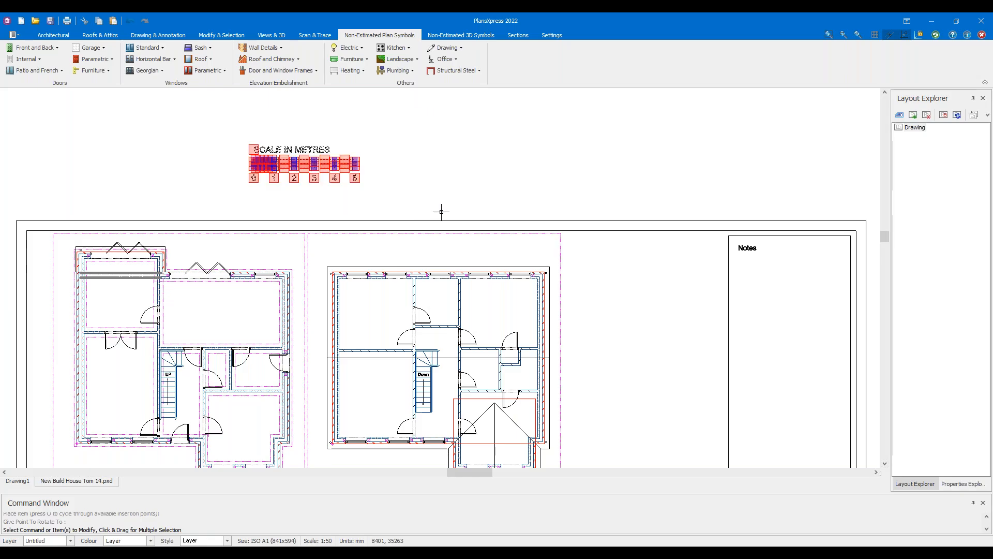
pyautogui.click(255, 149)
pyautogui.scroll(2, 496, 243)
pyautogui.click(628, 255)
pyautogui.scroll(-5, 628, 255)
pyautogui.click(605, 191)
# Delete the loose stepped outline lying below the sheet border
pyautogui.moveTo(660, 310); pyautogui.dragTo(626, 131, button='middle')
pyautogui.click(406, 348)
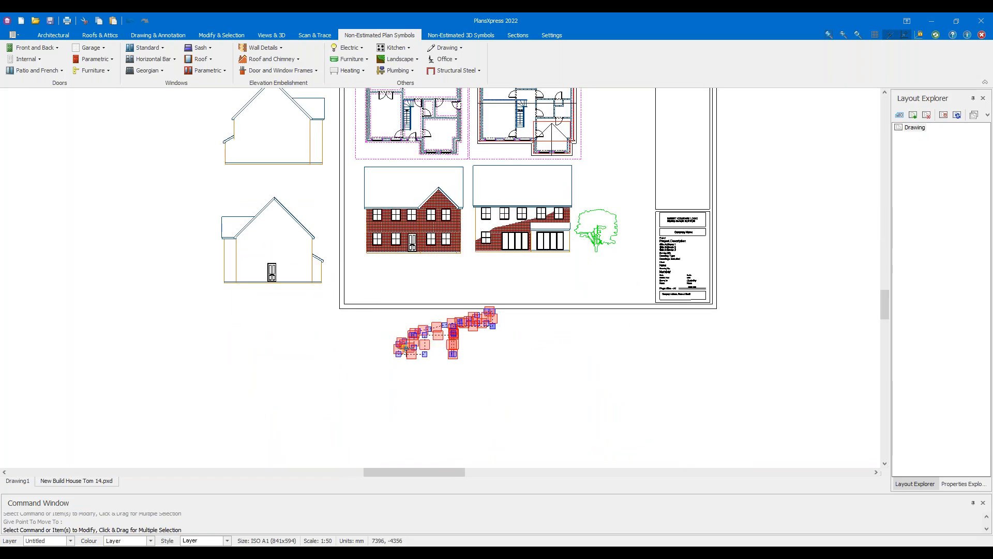
pyautogui.press('Escape')
pyautogui.scroll(-2, 436, 313)
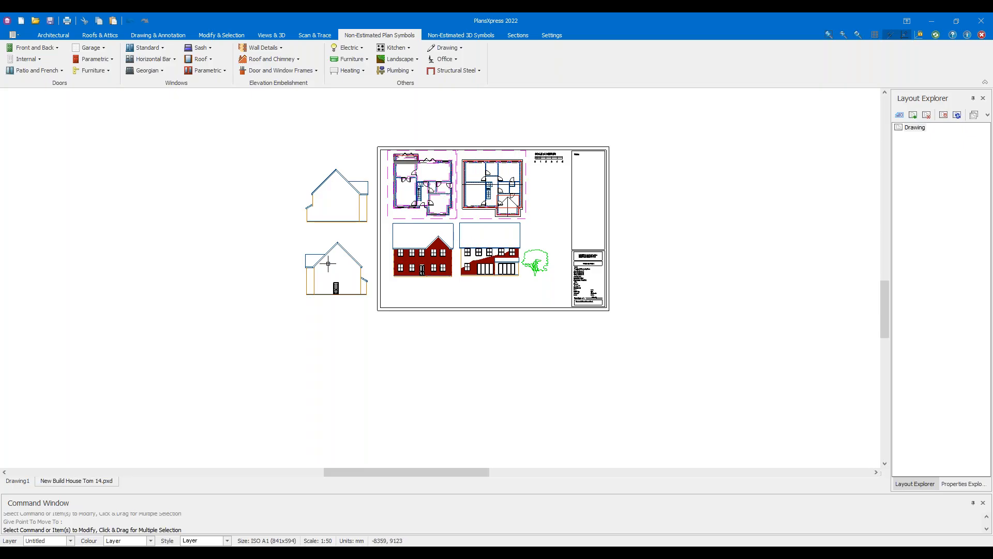
pyautogui.scroll(2, 541, 164)
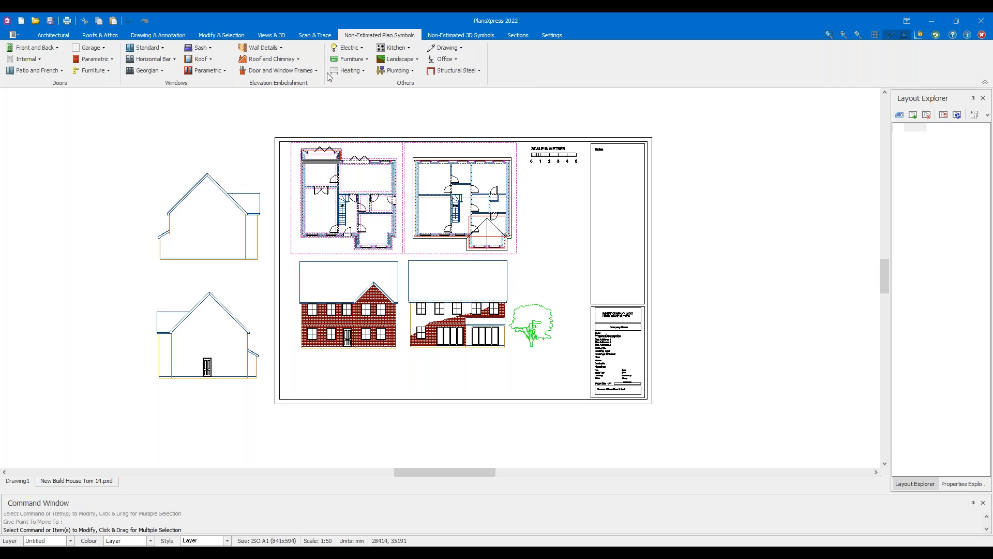
pyautogui.moveTo(264, 270)
pyautogui.mouseDown(button='middle')
pyautogui.moveTo(295, 225)
pyautogui.moveTo(332, 196)
pyautogui.mouseUp(button='middle')
pyautogui.scroll(2, 282, 209)
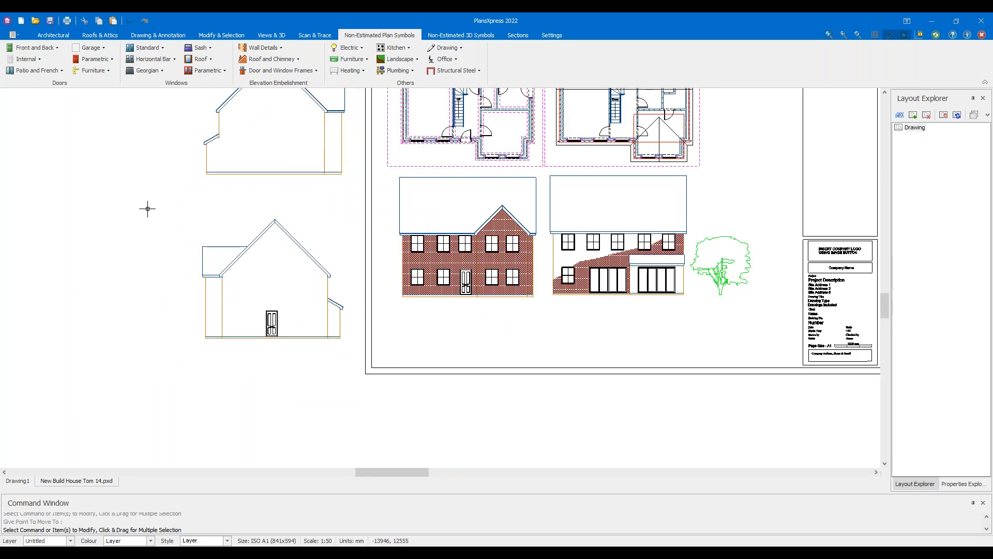
pyautogui.moveTo(133, 204); pyautogui.dragTo(356, 379)
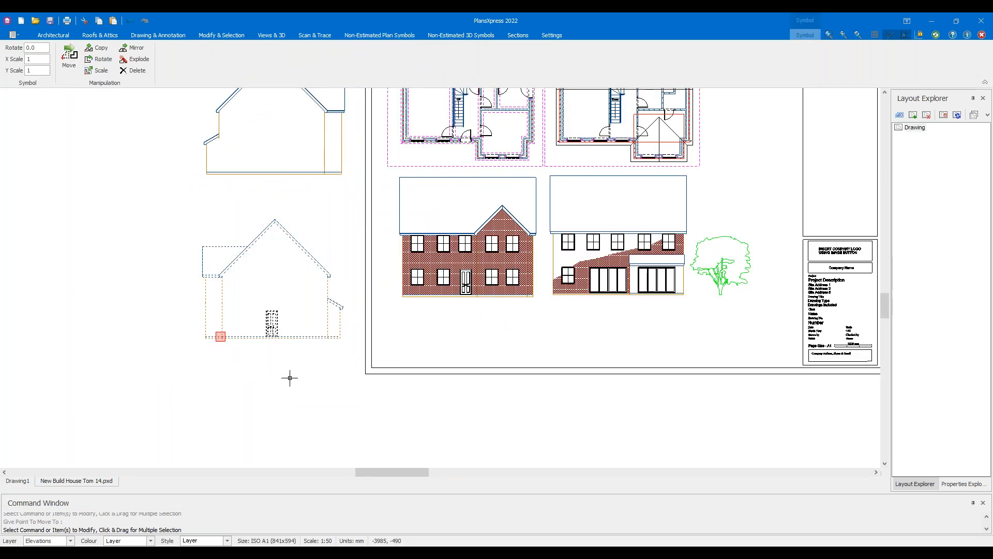
pyautogui.click(221, 337)
pyautogui.moveTo(726, 195); pyautogui.dragTo(654, 258, button='middle')
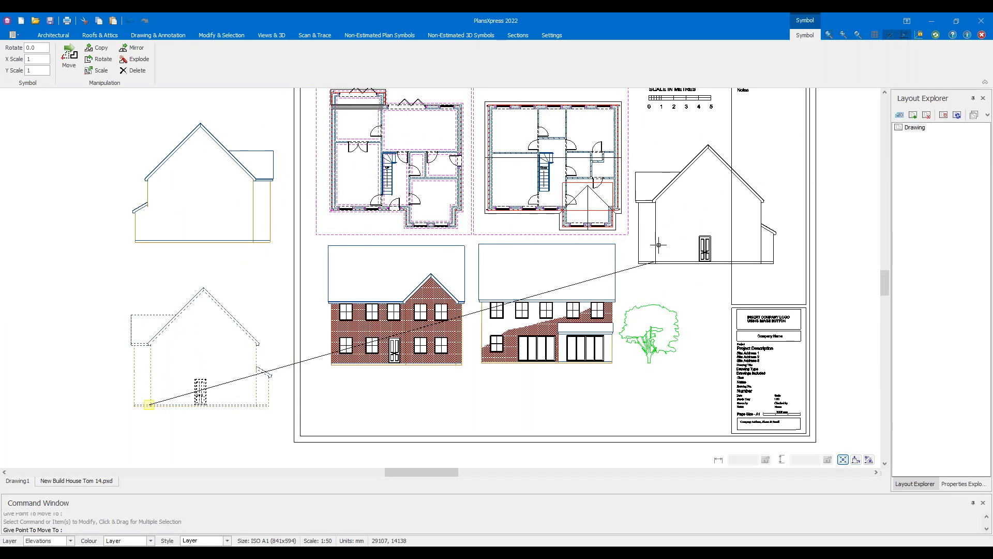
pyautogui.scroll(-1, 672, 249)
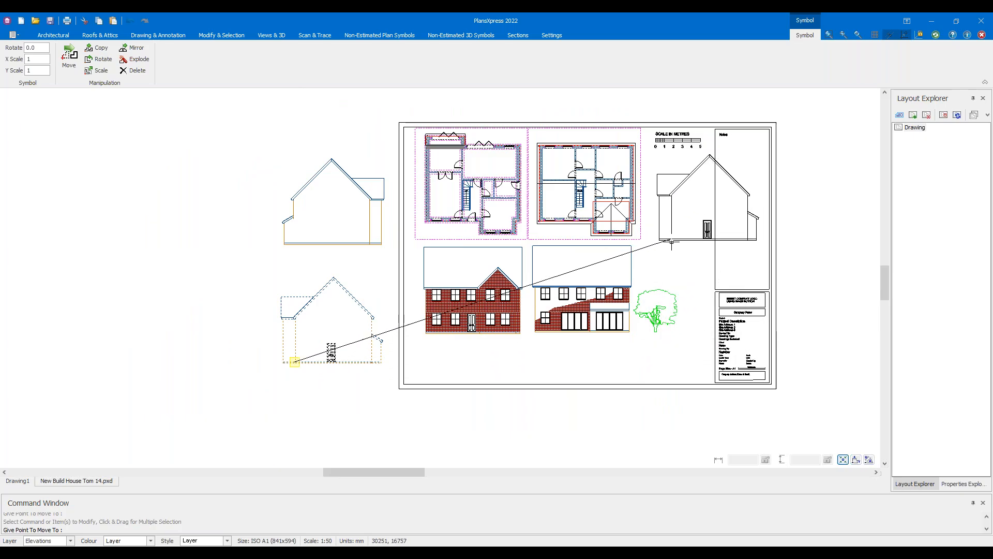
pyautogui.scroll(2, 725, 267)
pyautogui.scroll(-2, 719, 181)
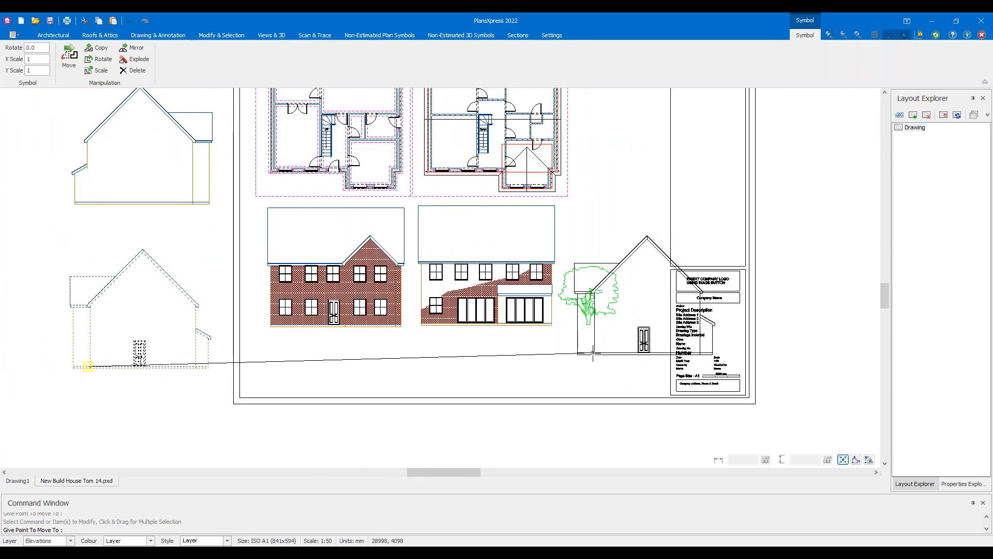
pyautogui.press('Escape')
pyautogui.scroll(-2, 568, 349)
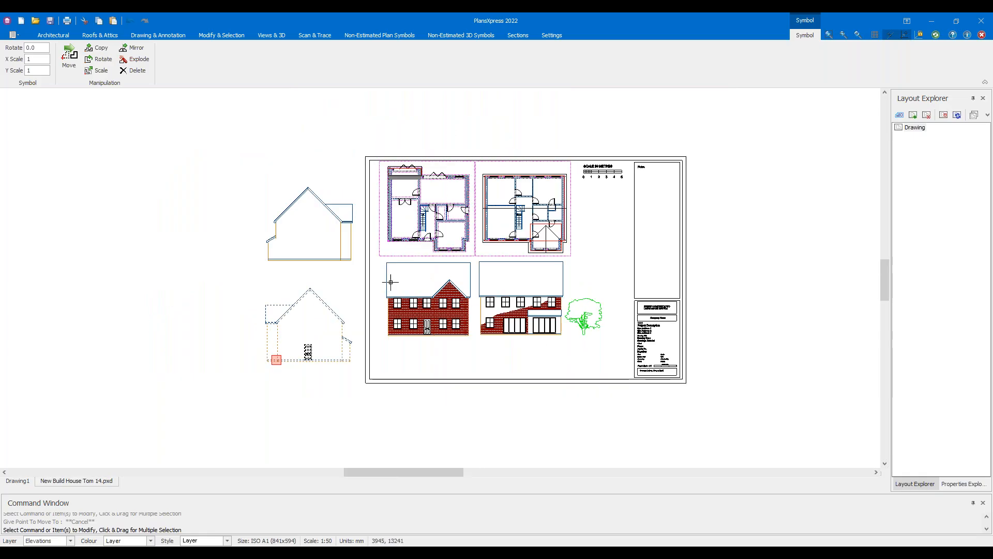
pyautogui.press('Escape')
pyautogui.scroll(1, 365, 277)
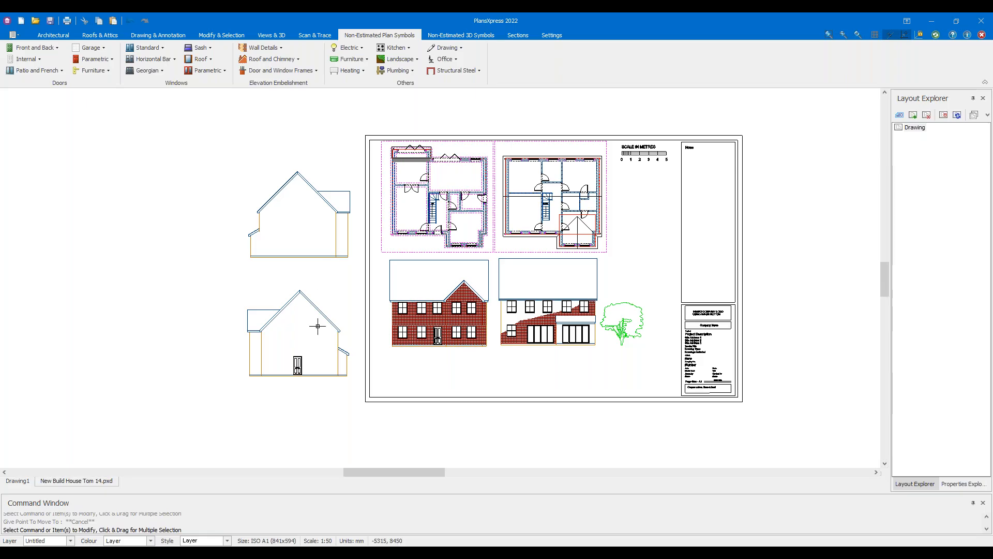
pyautogui.click(237, 296)
pyautogui.scroll(2, 224, 357)
pyautogui.scroll(2, 371, 262)
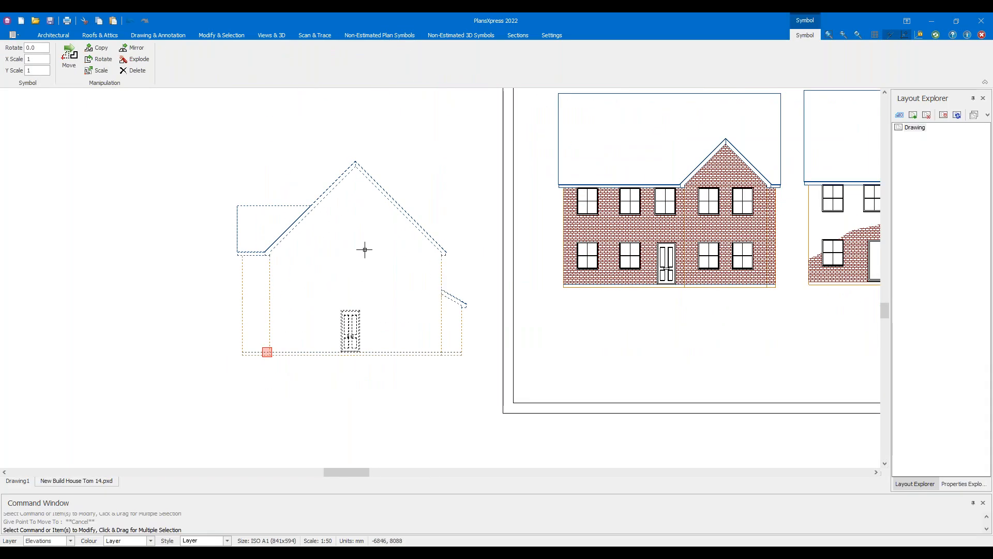
pyautogui.scroll(-2, 365, 250)
pyautogui.scroll(1, 364, 249)
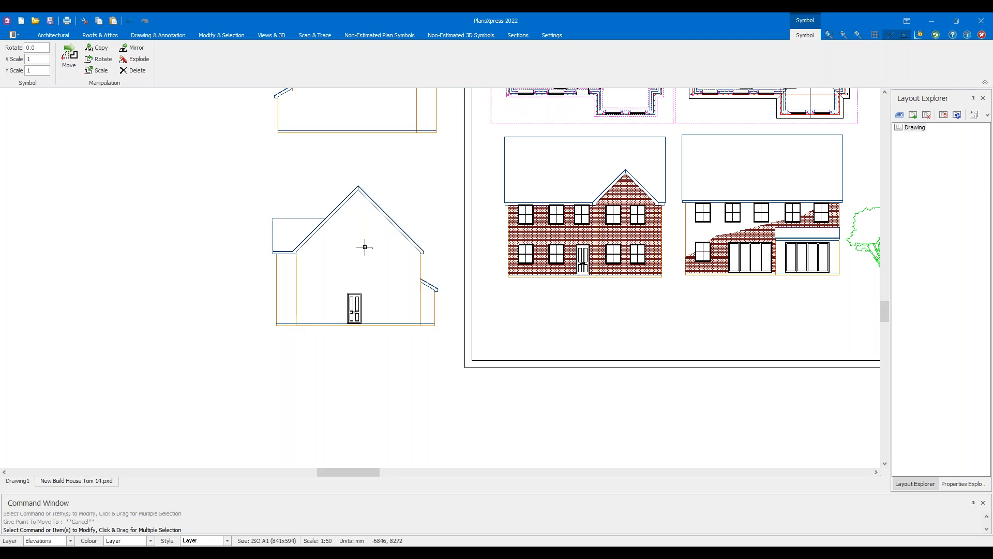
pyautogui.press('Escape')
# Set the X scale of the side elevation with the door, outside the sheet, to 0.5
pyautogui.scroll(1, 365, 247)
pyautogui.moveTo(338, 246); pyautogui.dragTo(240, 200)
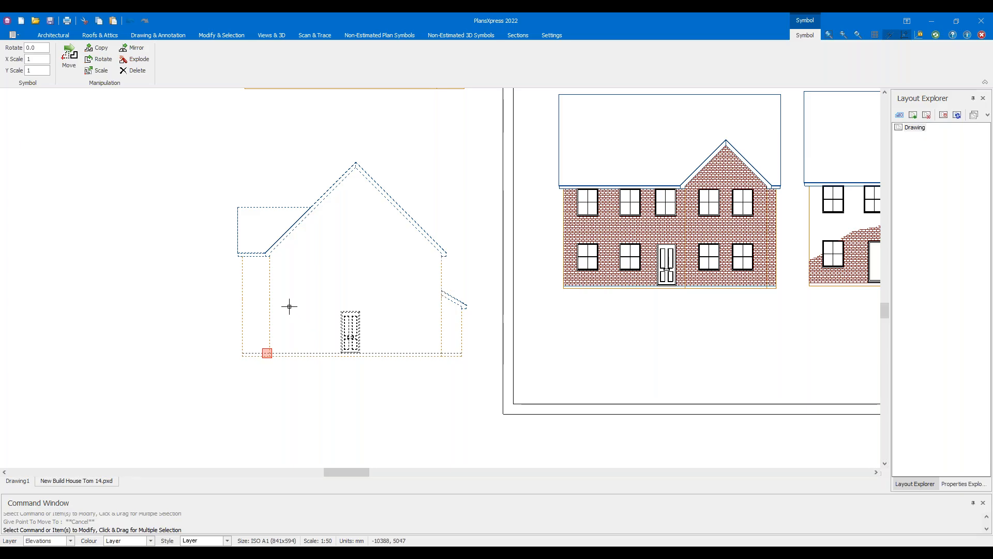
pyautogui.scroll(3, 271, 326)
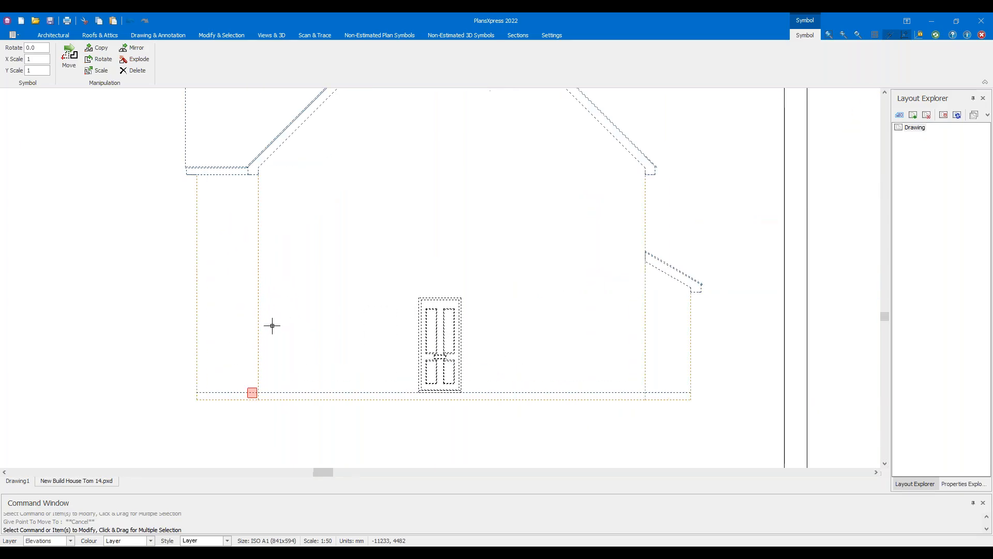
pyautogui.scroll(-2, 254, 318)
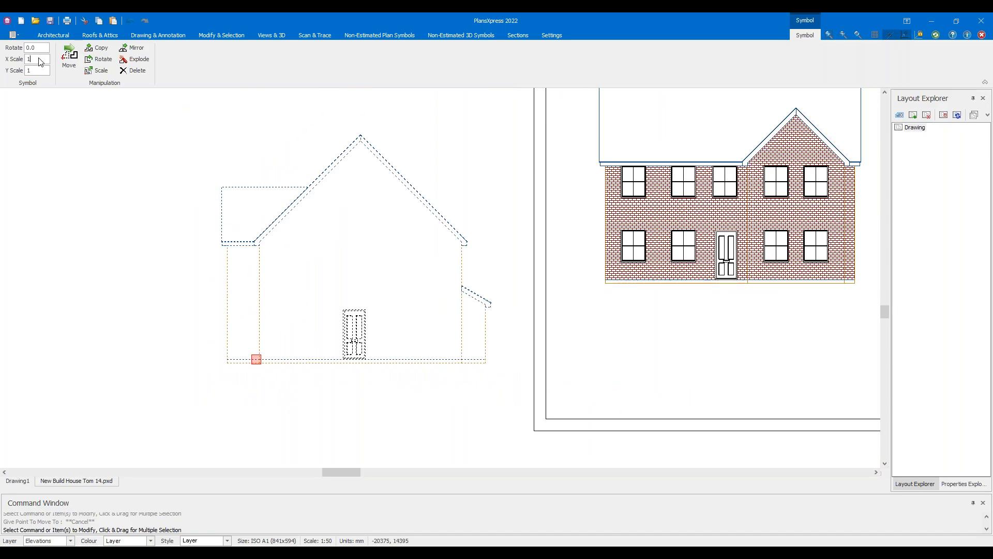
pyautogui.write('6')
pyautogui.press('Return')
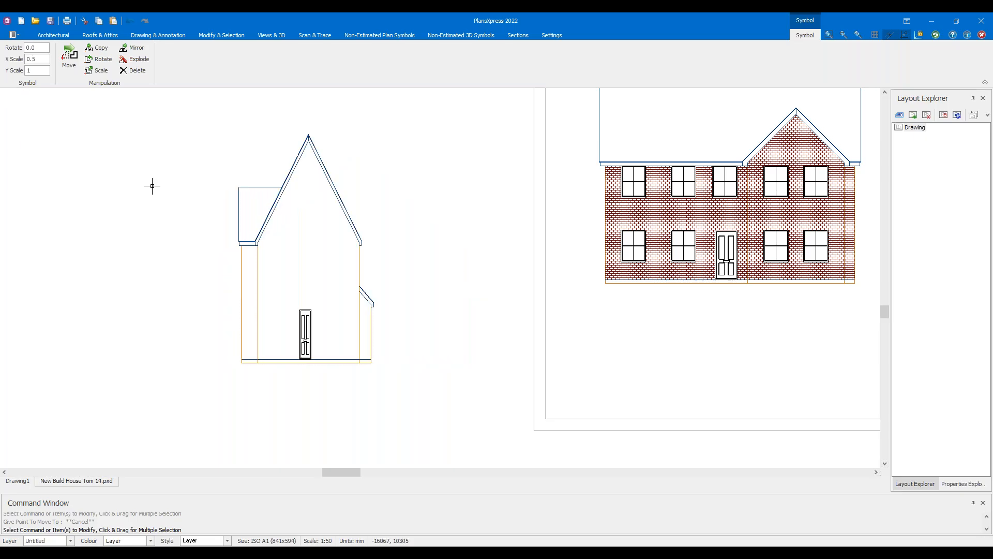
# Set the Y scale of the narrowed side elevation to 0.5 to match its X scale
pyautogui.click(239, 227)
pyautogui.click(31, 72)
pyautogui.write('0.5')
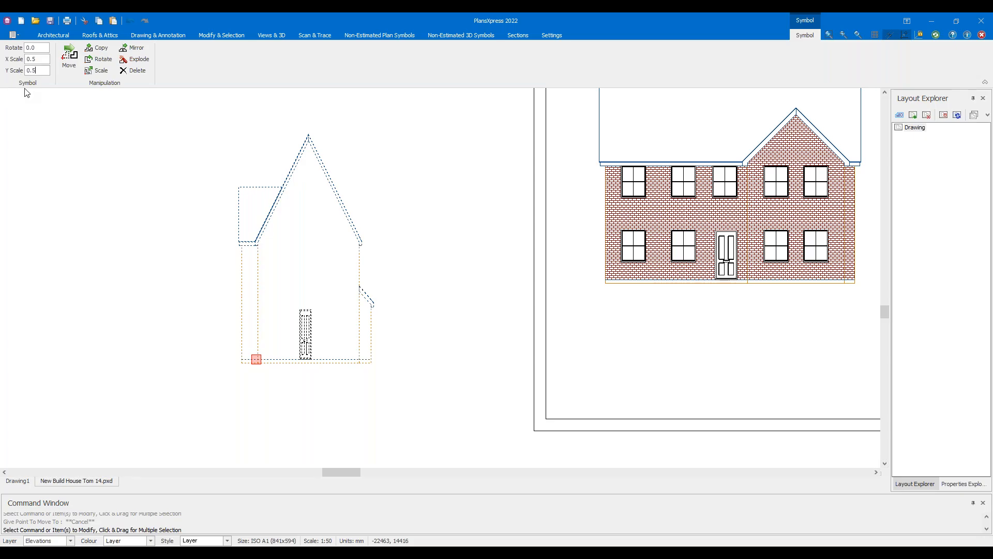
pyautogui.press('Return')
pyautogui.scroll(-4, 269, 261)
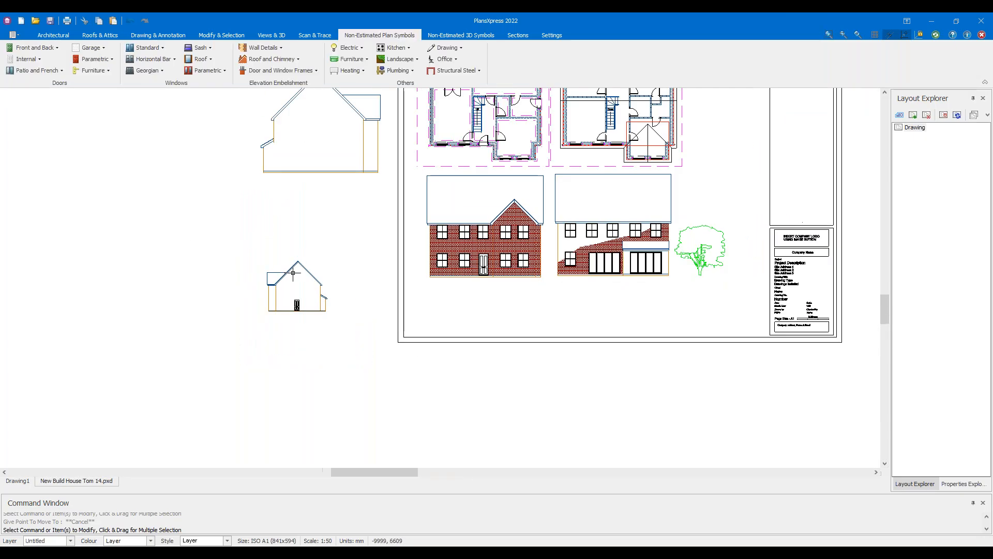
# Examine the separate brickwork and wall symbols of the front elevation and the tree beside the rear elevation
pyautogui.scroll(2, 321, 290)
pyautogui.click(250, 278)
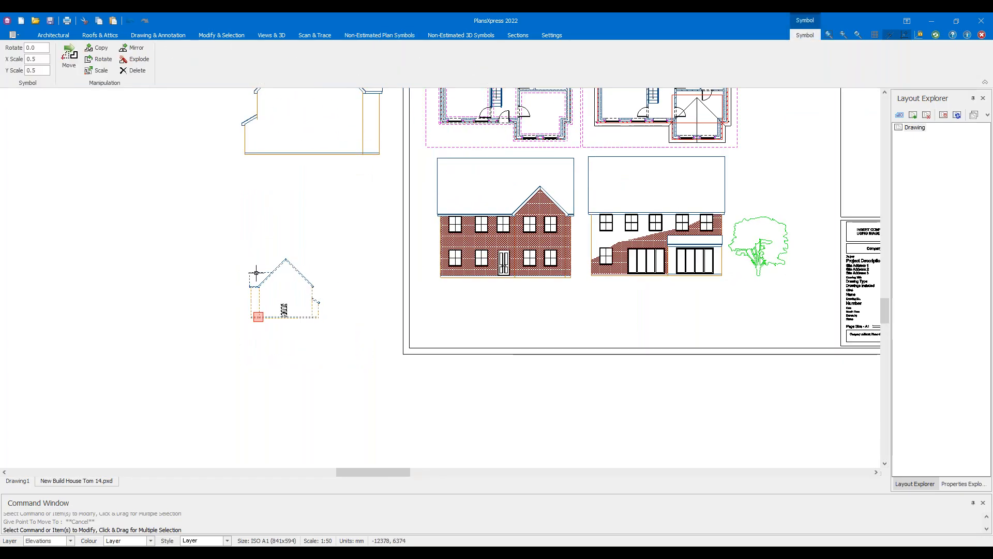
pyautogui.moveTo(539, 294); pyautogui.dragTo(507, 328, button='middle')
pyautogui.click(417, 288)
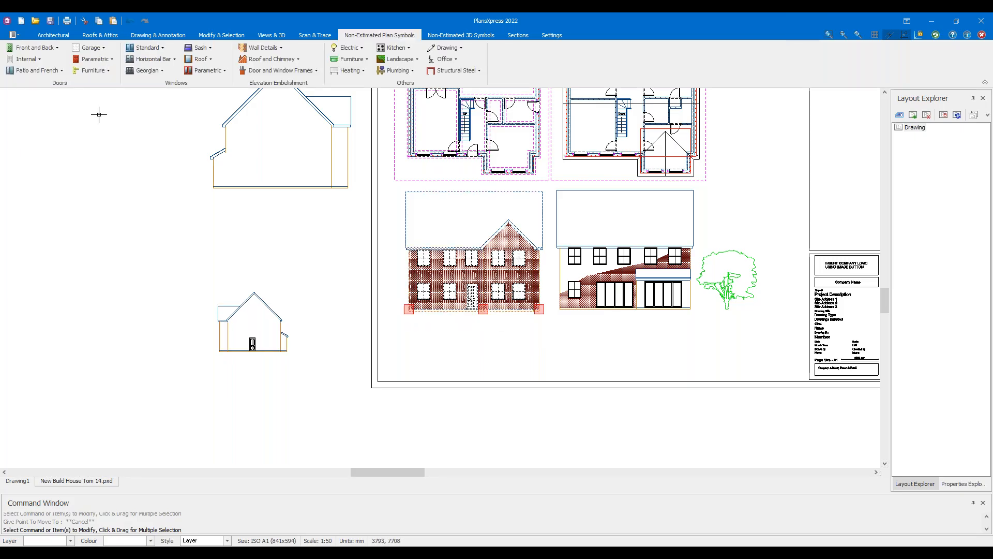
pyautogui.click(382, 214)
pyautogui.scroll(2, 460, 265)
pyautogui.click(462, 292)
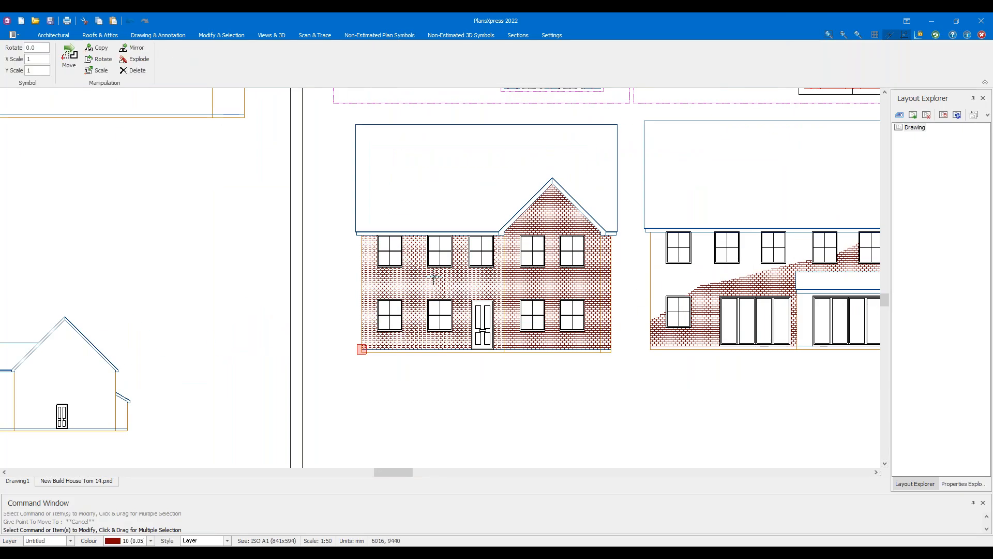
pyautogui.scroll(-2, 440, 288)
pyautogui.click(492, 372)
pyautogui.click(438, 295)
pyautogui.click(389, 216)
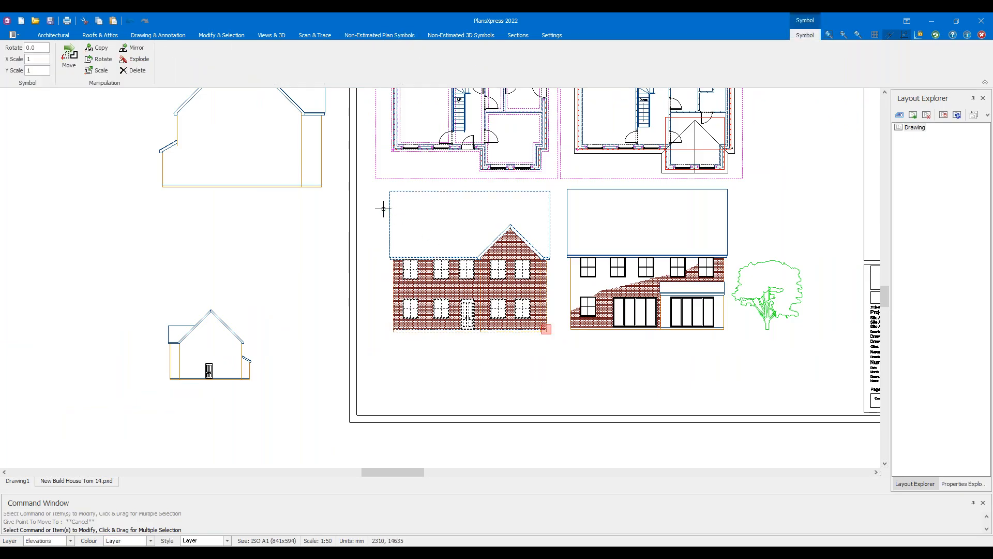
pyautogui.click(746, 304)
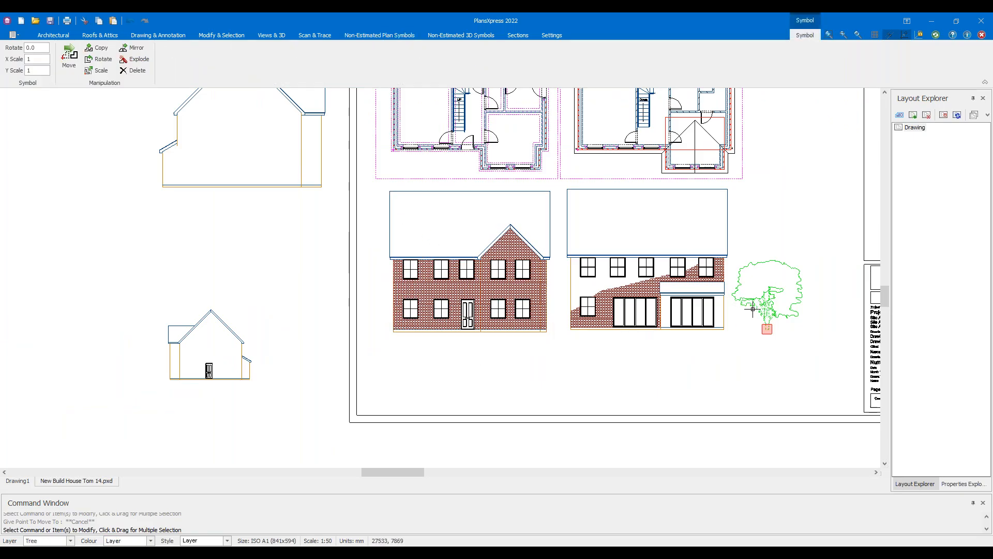
pyautogui.press('Escape')
pyautogui.scroll(2, 757, 351)
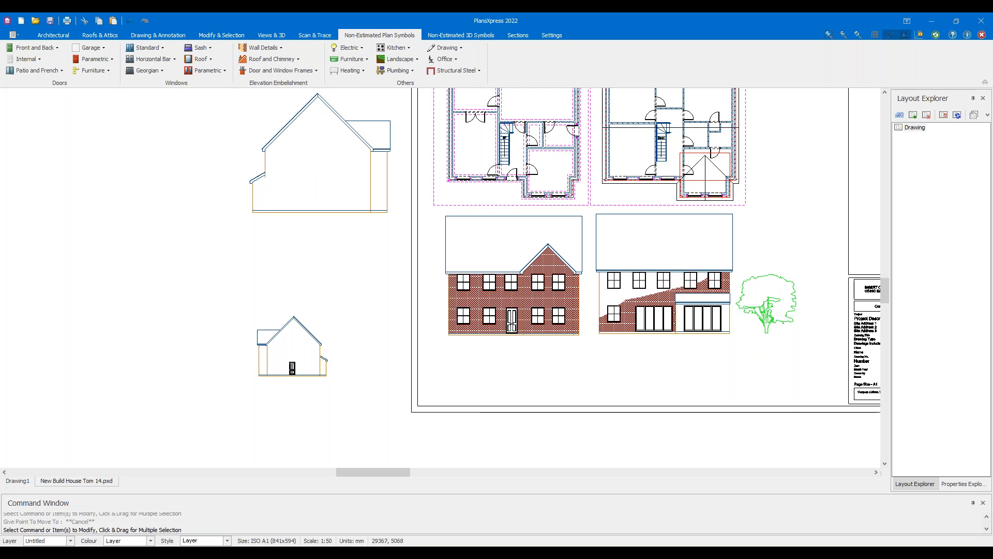
# Scale the rear elevation together with its tree by 0.5, using the two ends of the elevation's base as reference points
pyautogui.moveTo(721, 373); pyautogui.dragTo(490, 226)
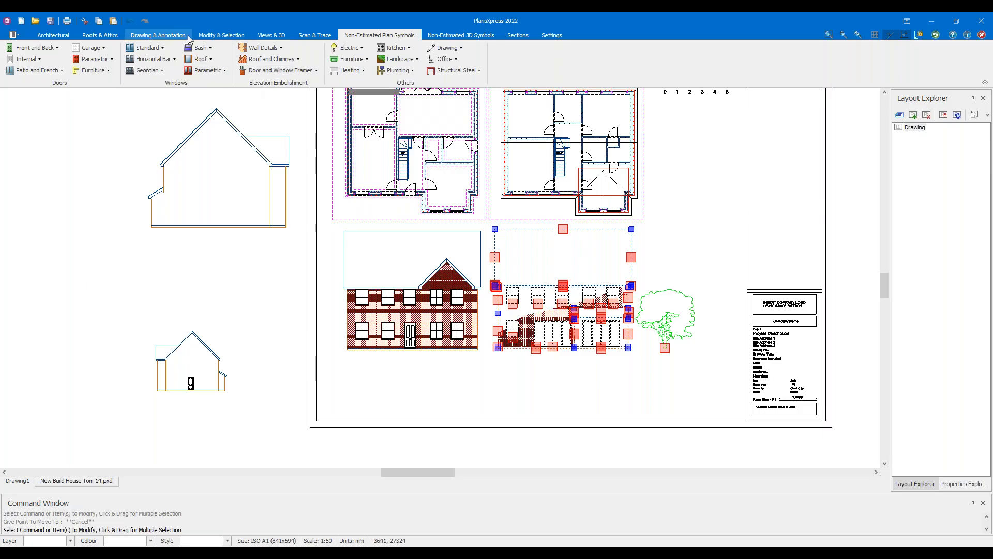
pyautogui.click(206, 36)
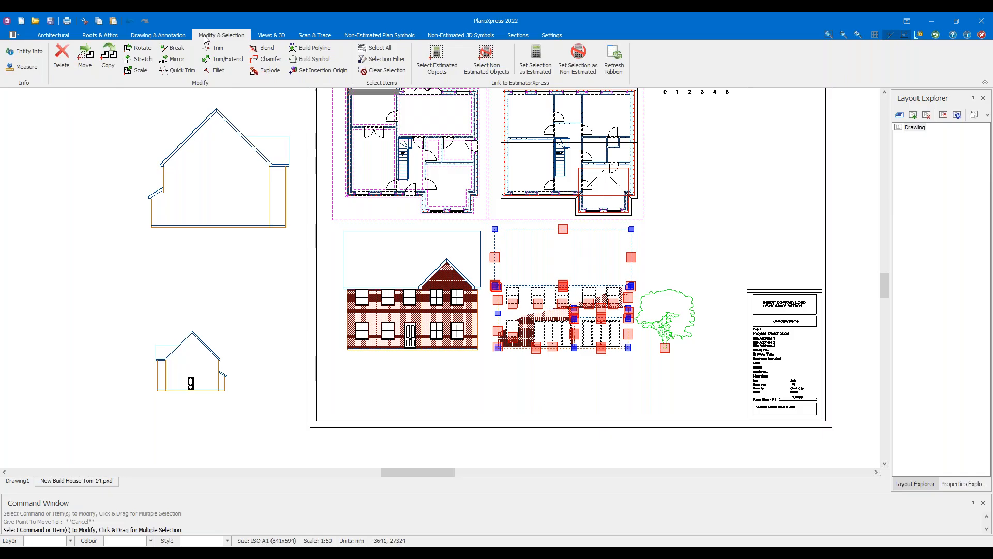
pyautogui.click(138, 71)
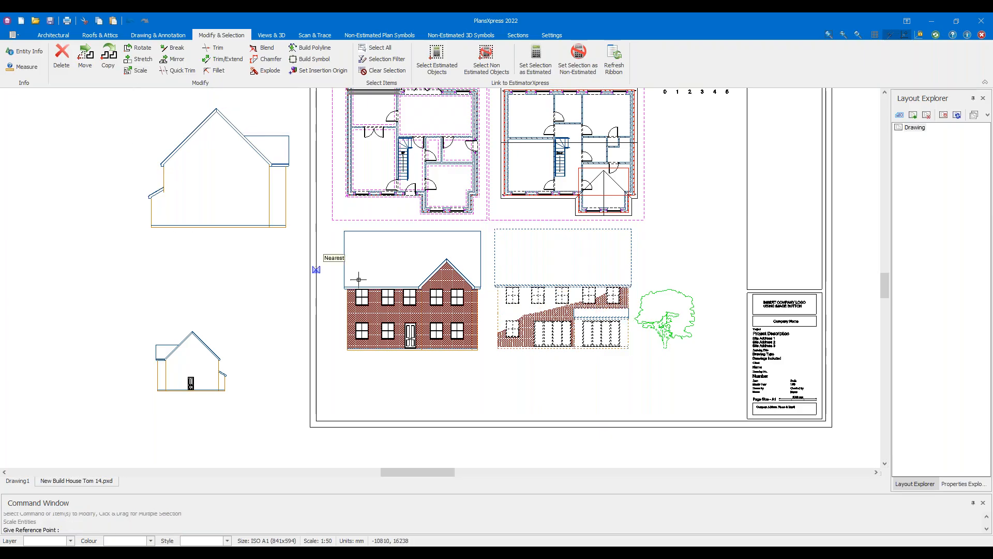
pyautogui.scroll(3, 568, 372)
pyautogui.click(436, 331)
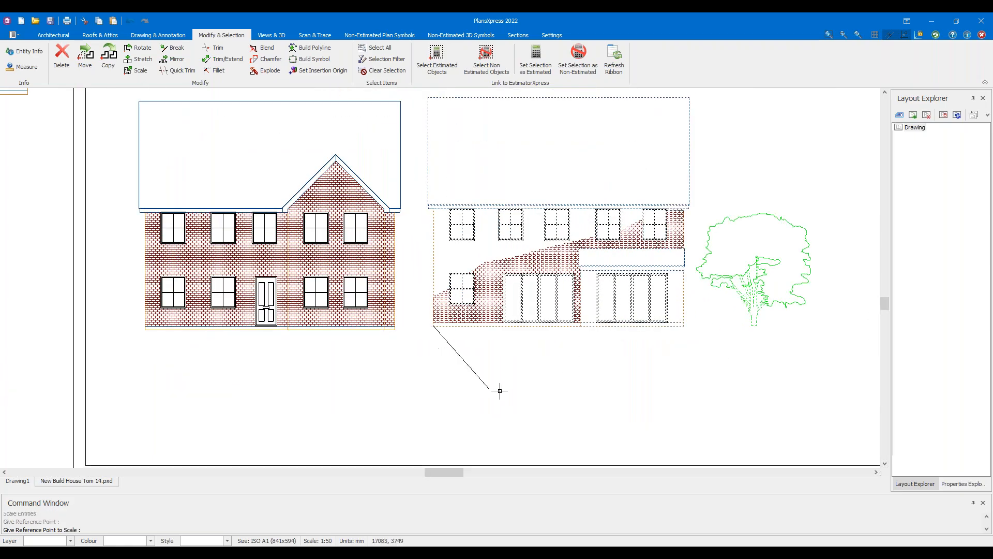
pyautogui.click(685, 340)
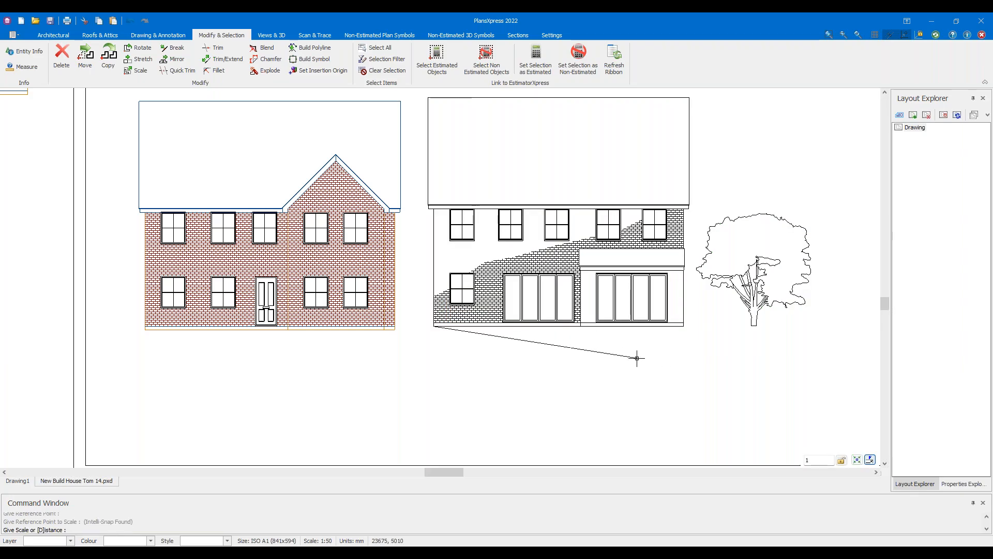
pyautogui.scroll(-2, 641, 358)
pyautogui.moveTo(657, 355); pyautogui.dragTo(480, 350, button='middle')
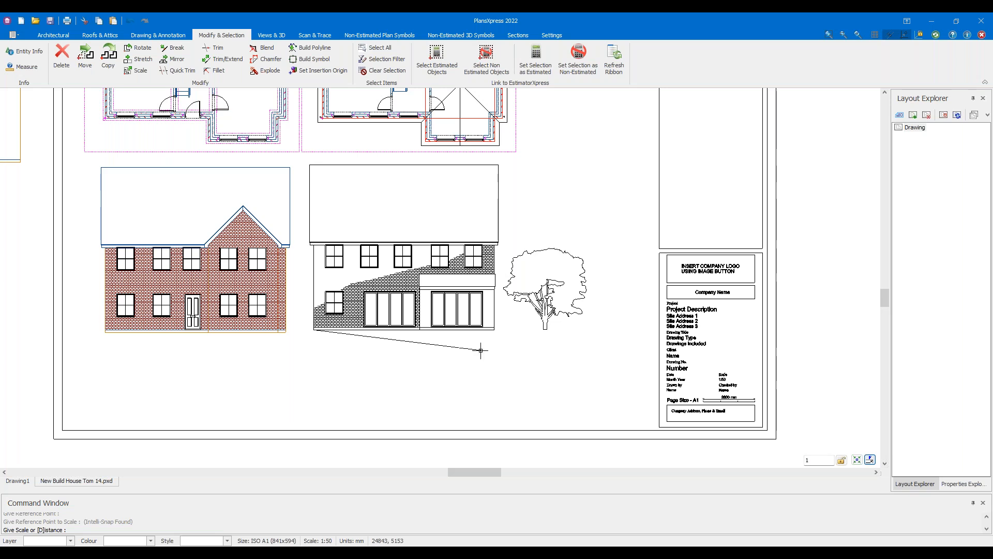
pyautogui.scroll(-2, 480, 350)
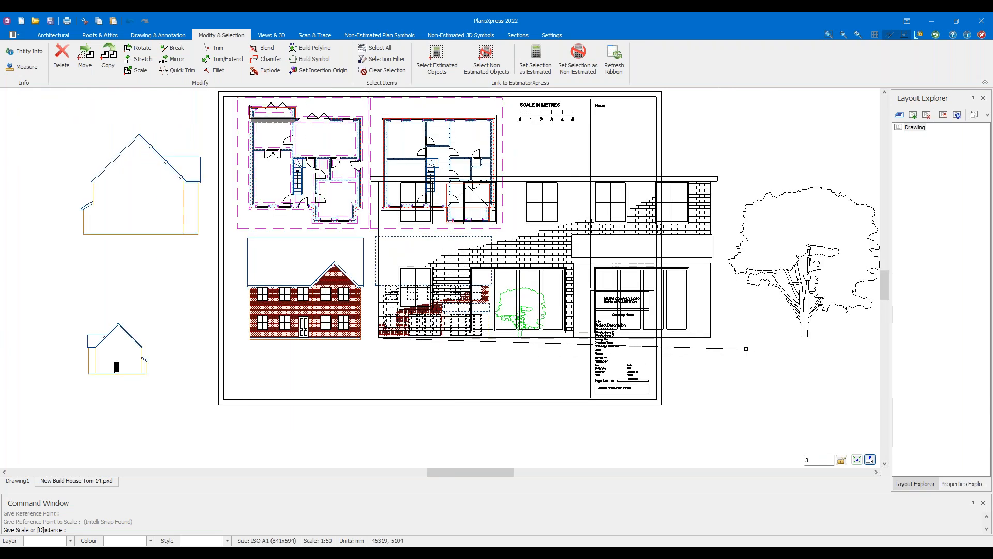
pyautogui.scroll(-2, 745, 347)
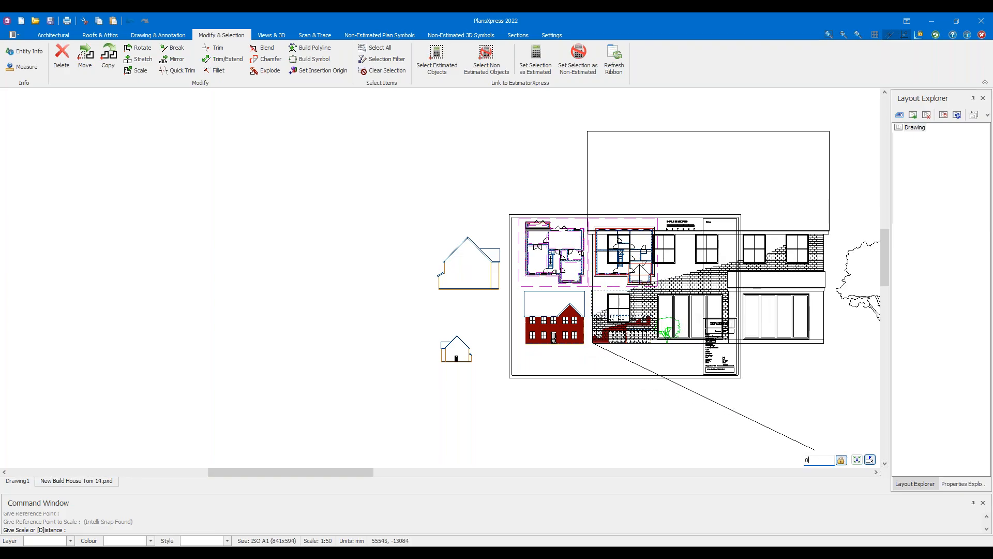
pyautogui.scroll(5, 552, 412)
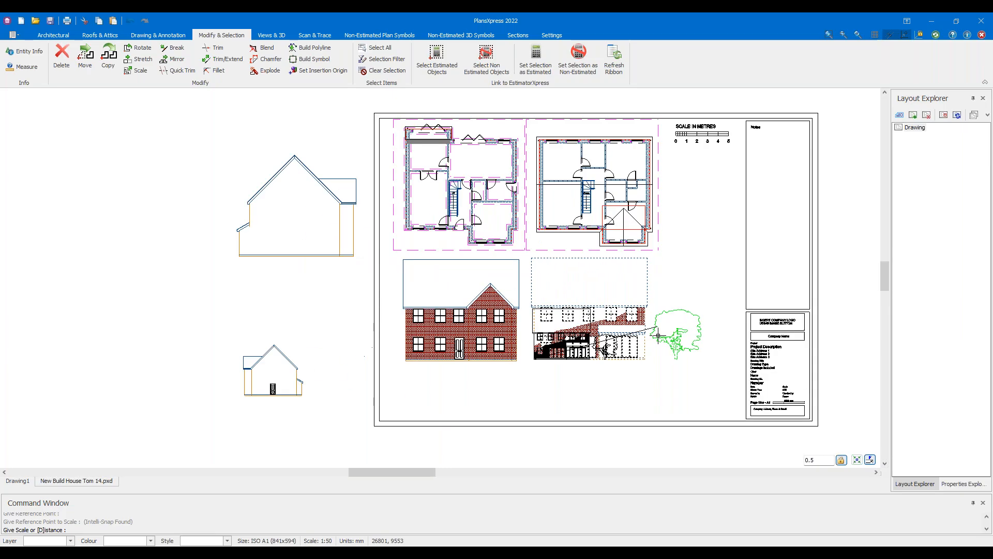
pyautogui.scroll(3, 541, 412)
pyautogui.press('Return')
# Scale the brick front elevation by 0.5, using its two base corners as reference points
pyautogui.scroll(-5, 529, 411)
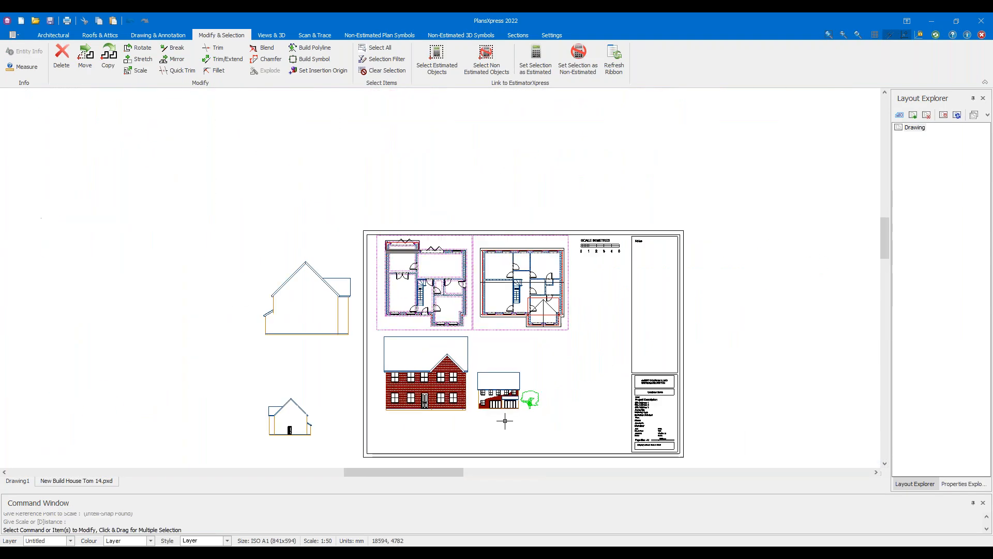
pyautogui.scroll(3, 547, 373)
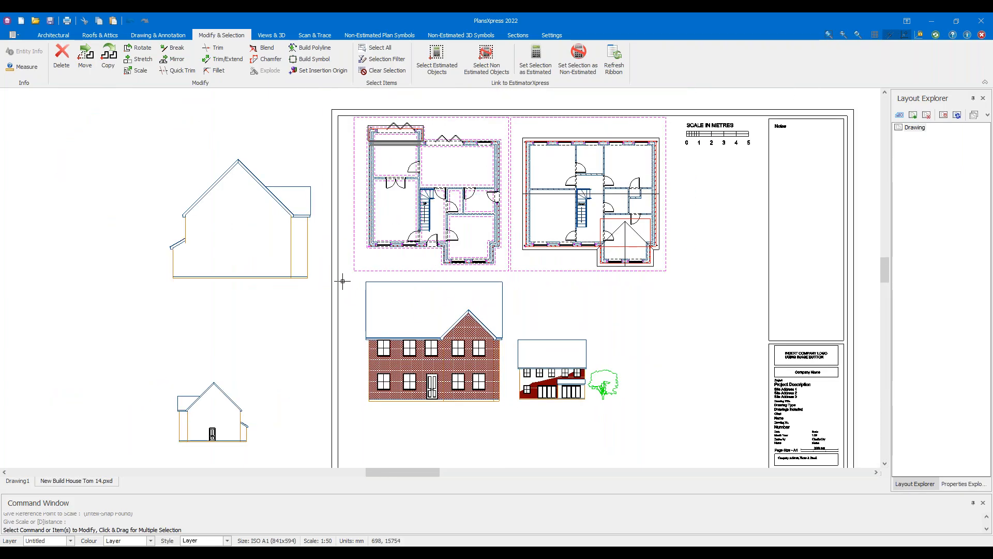
pyautogui.moveTo(368, 292); pyautogui.dragTo(509, 418)
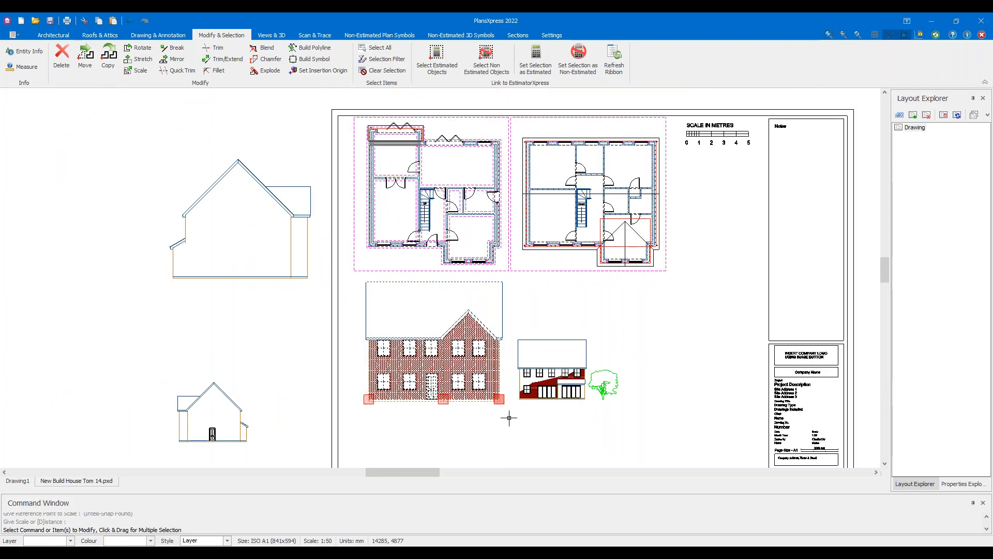
pyautogui.click(137, 70)
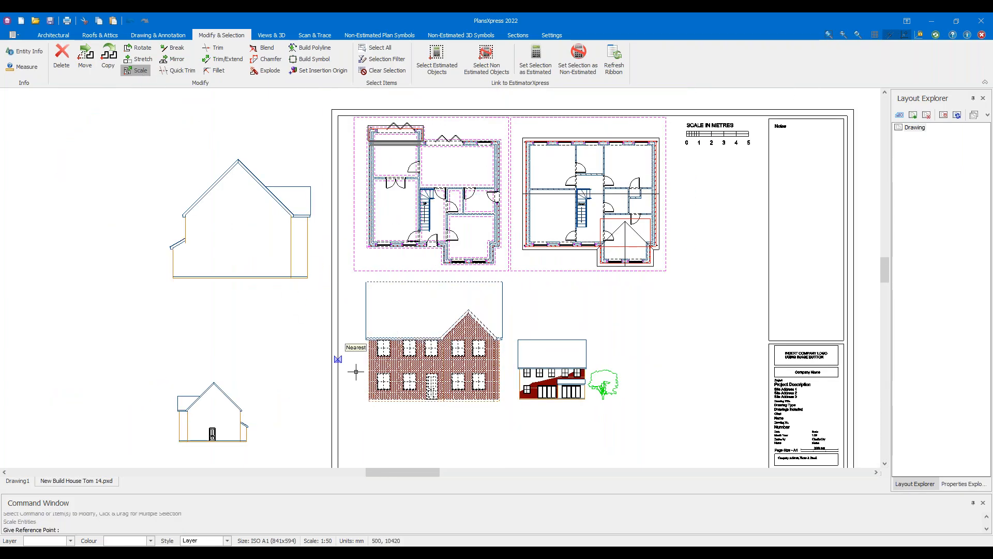
pyautogui.click(368, 401)
pyautogui.click(500, 401)
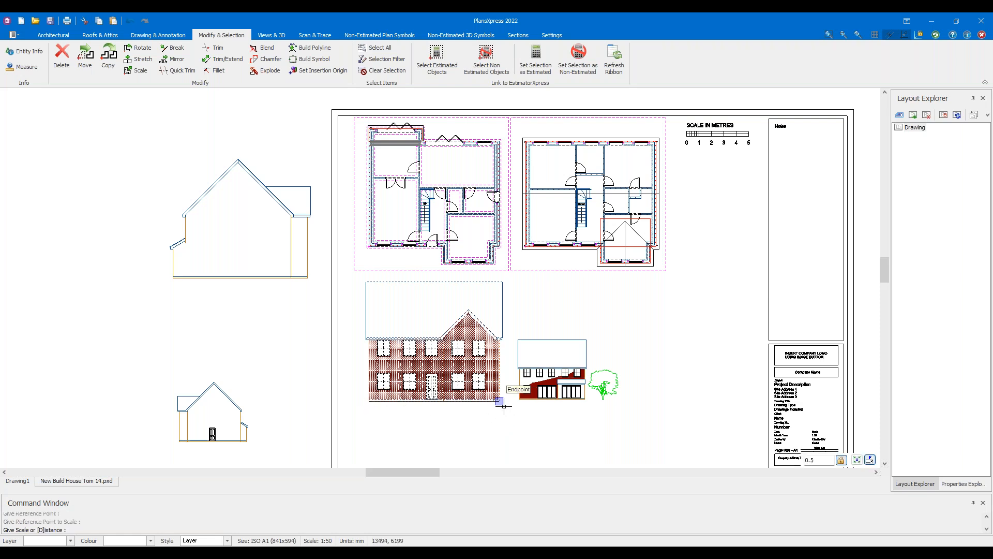
pyautogui.scroll(2, 465, 428)
pyautogui.moveTo(424, 416); pyautogui.dragTo(593, 381, button='middle')
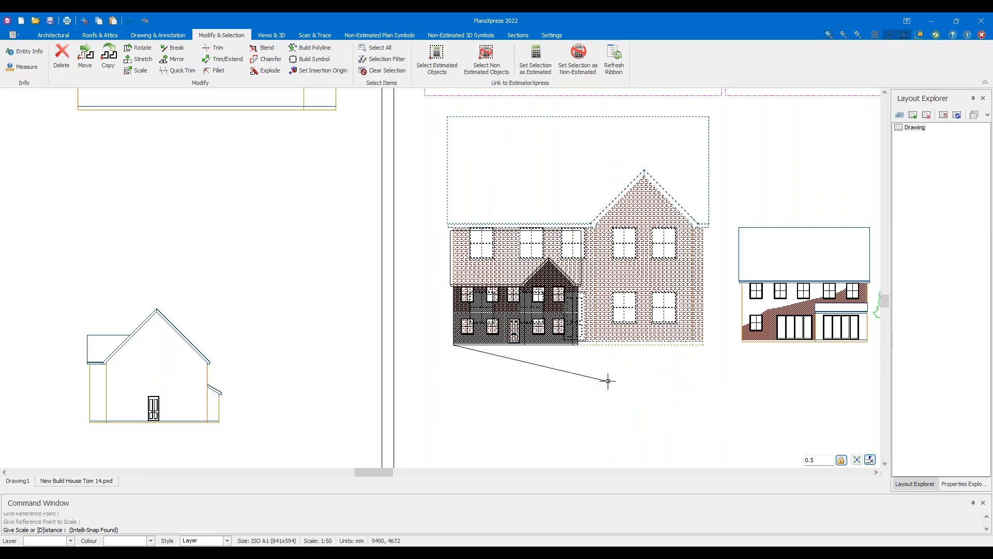
pyautogui.press('Return')
# Scale the side elevation without a door, outside the sheet, by 0.5 along its base line
pyautogui.scroll(-3, 610, 379)
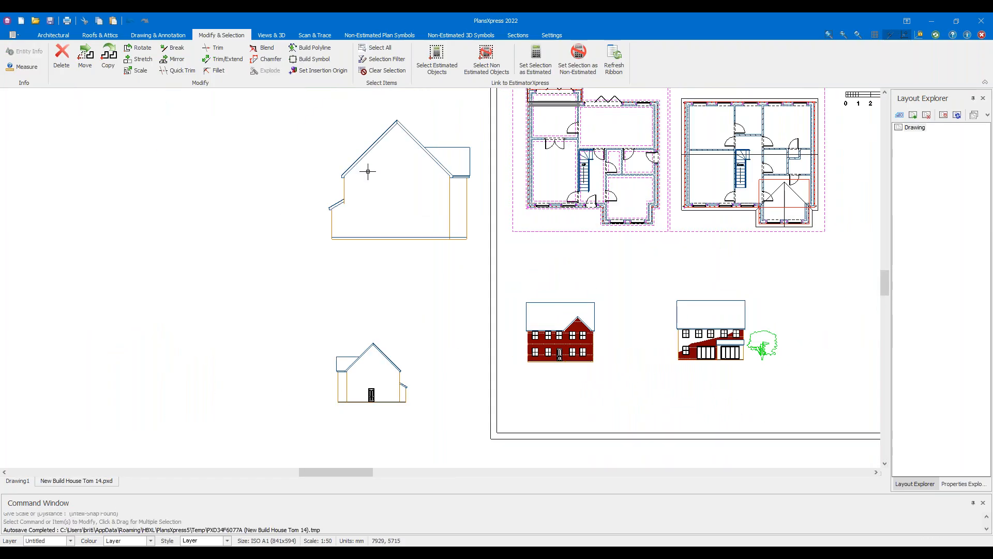
pyautogui.moveTo(284, 98); pyautogui.dragTo(483, 275)
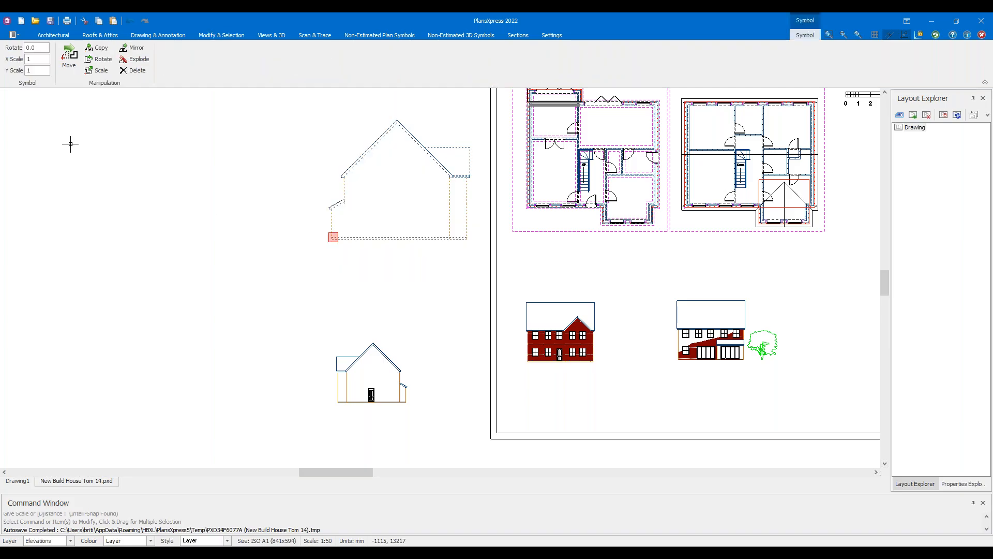
pyautogui.click(99, 70)
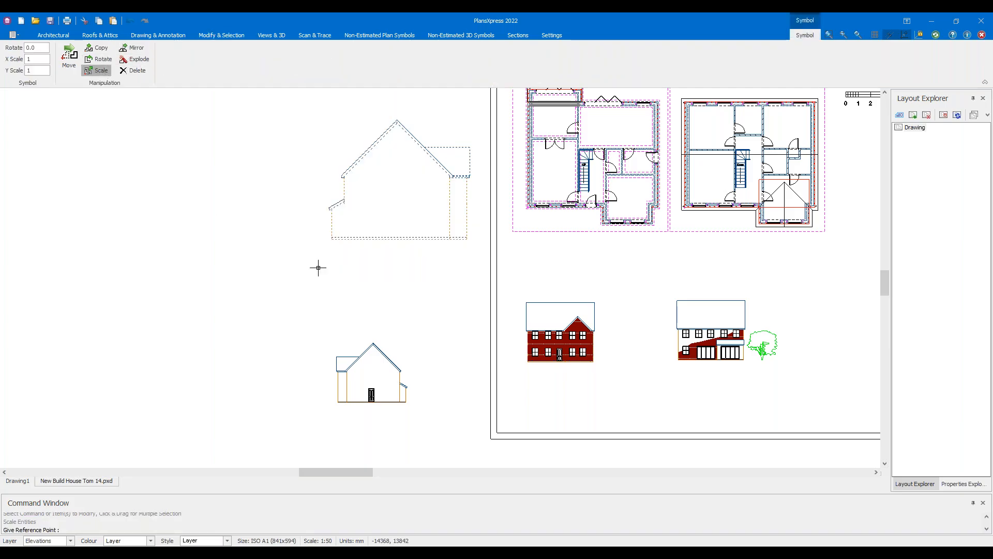
pyautogui.click(328, 250)
pyautogui.click(467, 239)
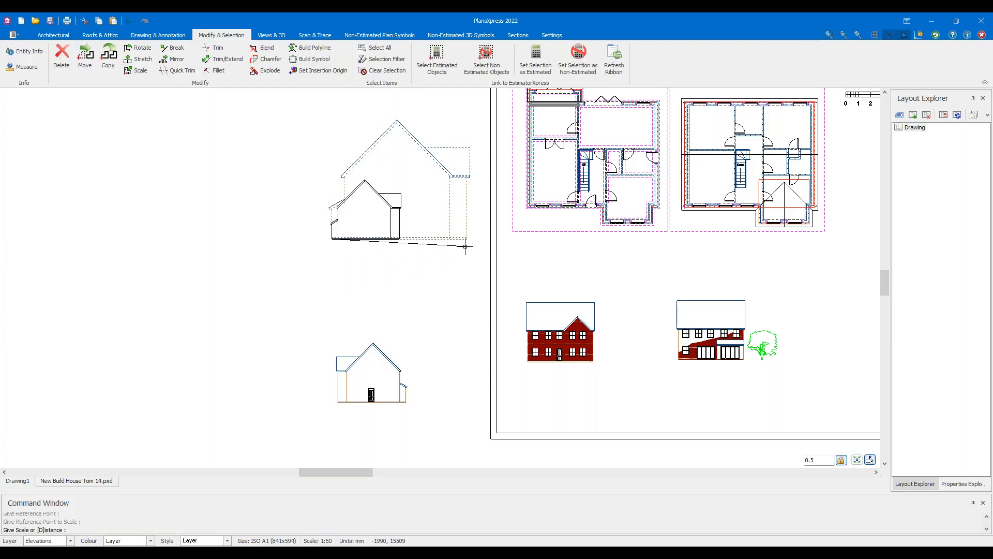
pyautogui.click(426, 266)
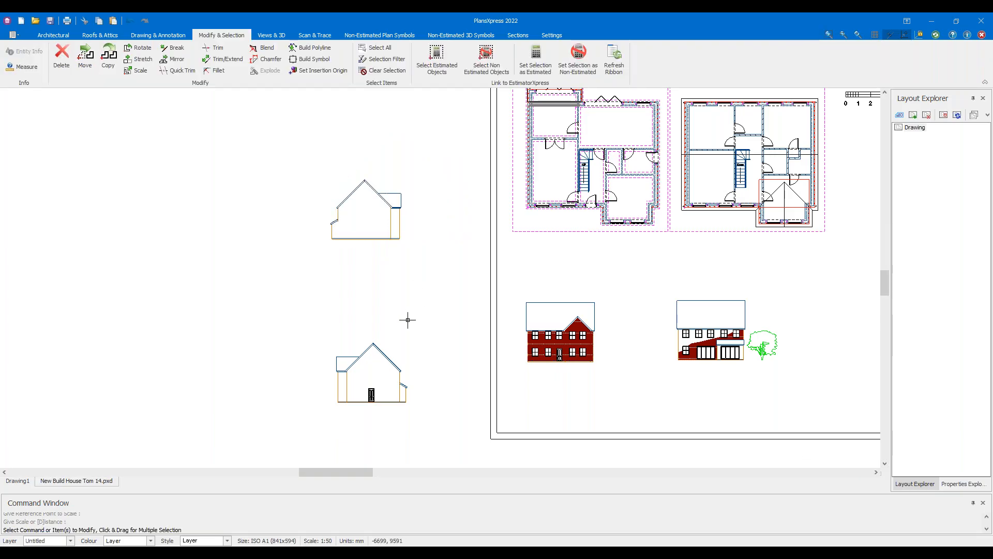
pyautogui.scroll(-2, 407, 320)
pyautogui.scroll(-1, 407, 320)
pyautogui.scroll(1, 533, 326)
pyautogui.moveTo(565, 286); pyautogui.dragTo(683, 364)
pyautogui.moveTo(449, 277); pyautogui.dragTo(532, 364)
pyautogui.click(562, 377)
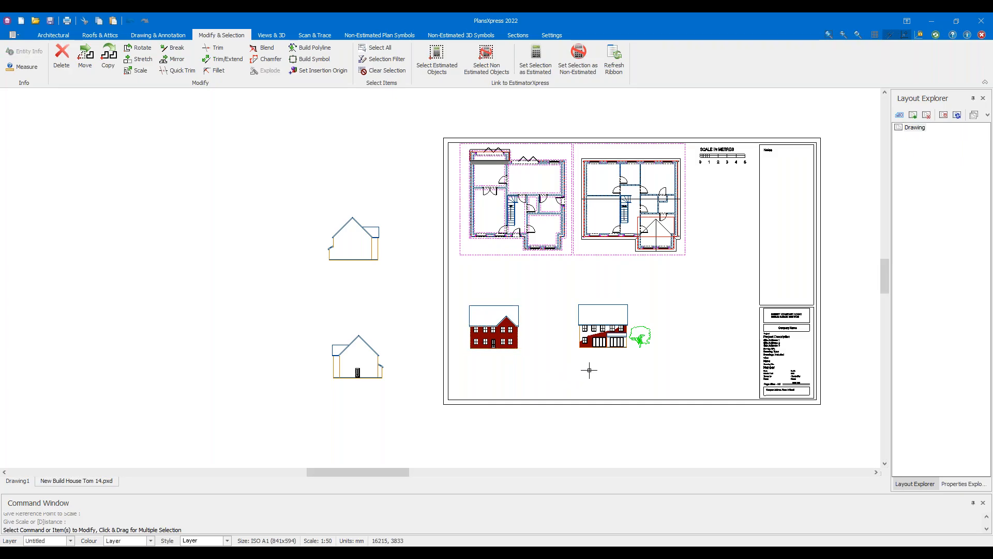
# Move the side elevation without a door into the sheet, between the tree and the title block
pyautogui.moveTo(260, 182); pyautogui.dragTo(397, 316)
pyautogui.click(329, 259)
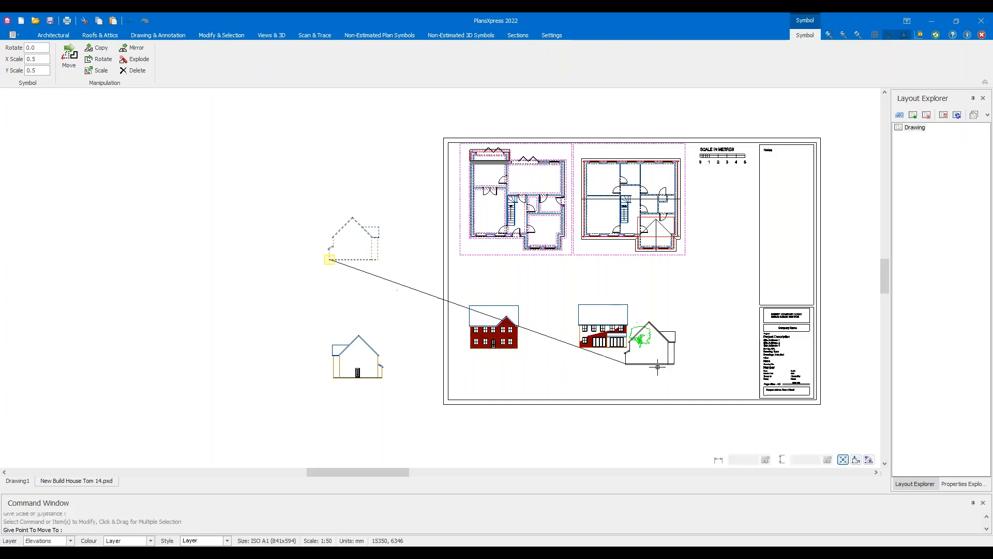
pyautogui.click(670, 347)
# Move the side elevation with the door into the sheet, between the front and rear elevations and level with their bases
pyautogui.scroll(2, 558, 314)
pyautogui.moveTo(207, 293); pyautogui.dragTo(339, 441)
pyautogui.click(253, 401)
pyautogui.scroll(3, 499, 361)
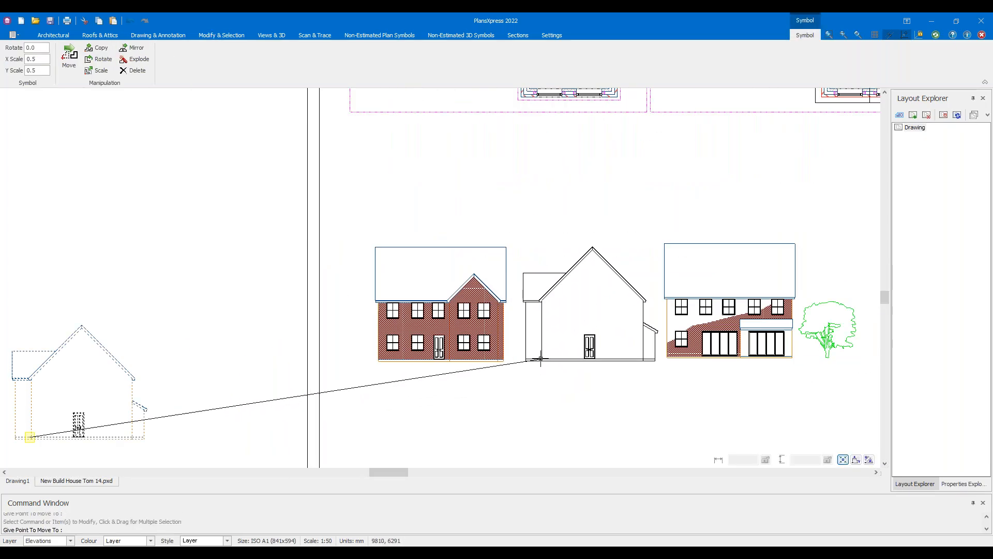
pyautogui.click(527, 363)
# Move the side elevation with the door onto the base end of the other side elevation, on the title block side
pyautogui.scroll(-2, 595, 362)
pyautogui.moveTo(711, 385); pyautogui.dragTo(584, 379, button='middle')
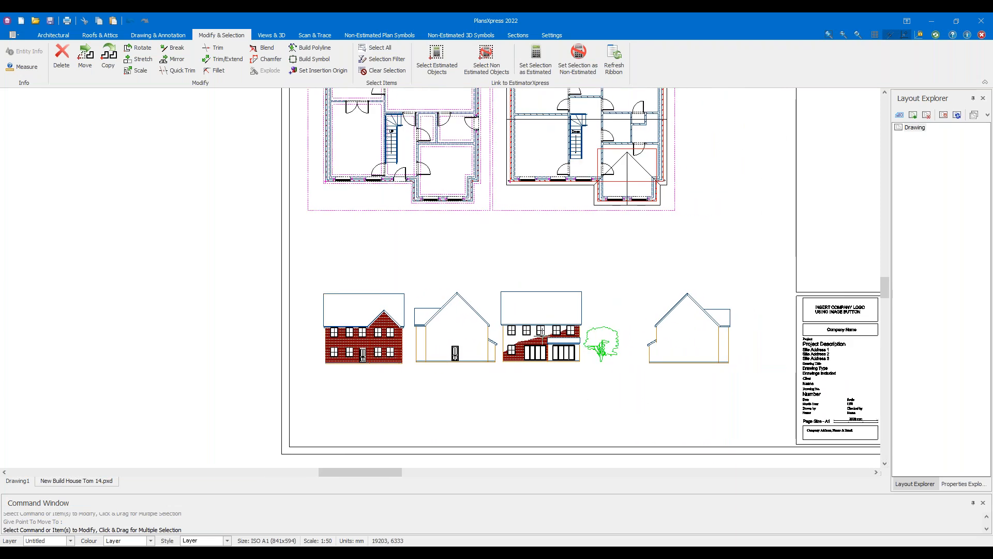
pyautogui.scroll(1, 530, 315)
pyautogui.moveTo(495, 272); pyautogui.dragTo(653, 386)
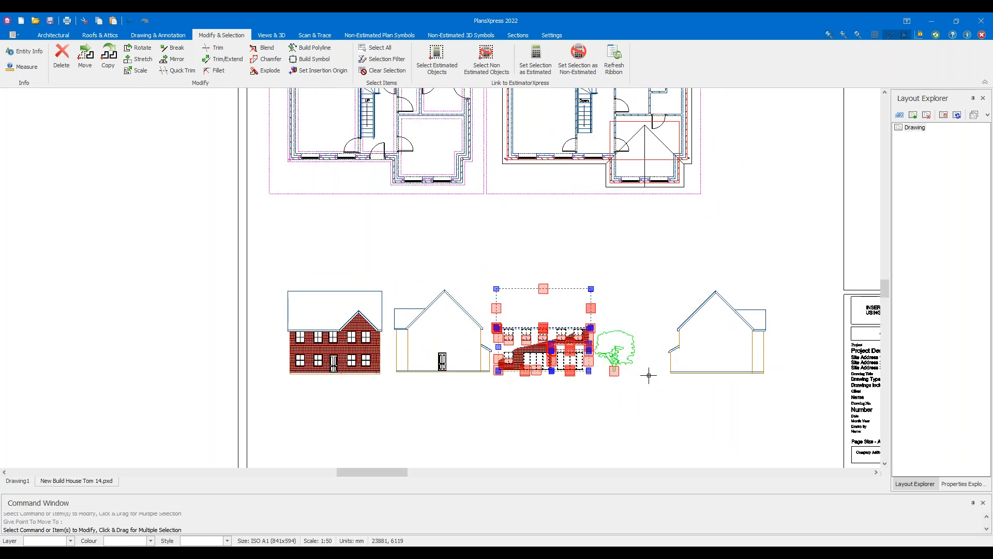
pyautogui.press('Escape')
pyautogui.moveTo(387, 274); pyautogui.dragTo(491, 383)
pyautogui.click(406, 371)
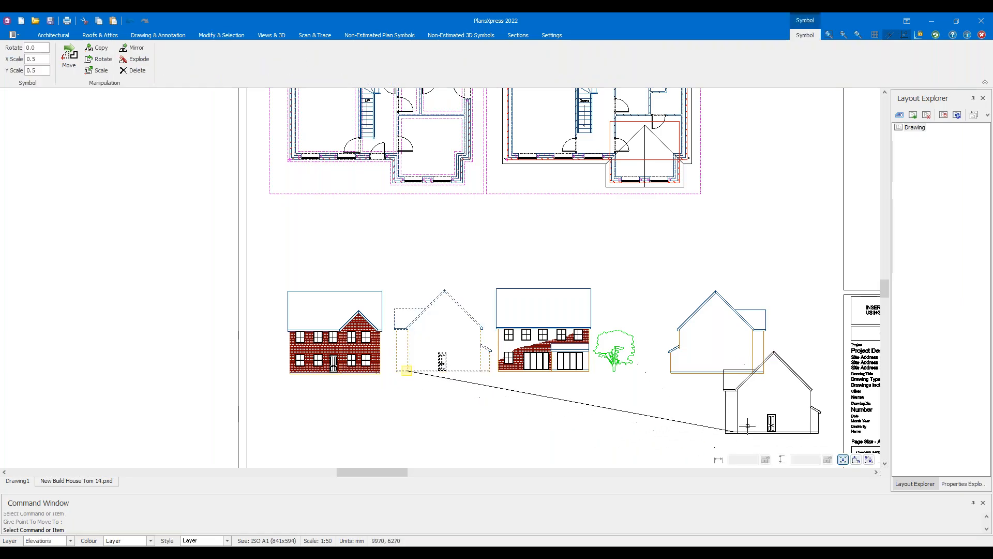
pyautogui.click(763, 372)
# Move the rear elevation and the tree closer to the front elevation
pyautogui.moveTo(433, 276); pyautogui.dragTo(613, 393)
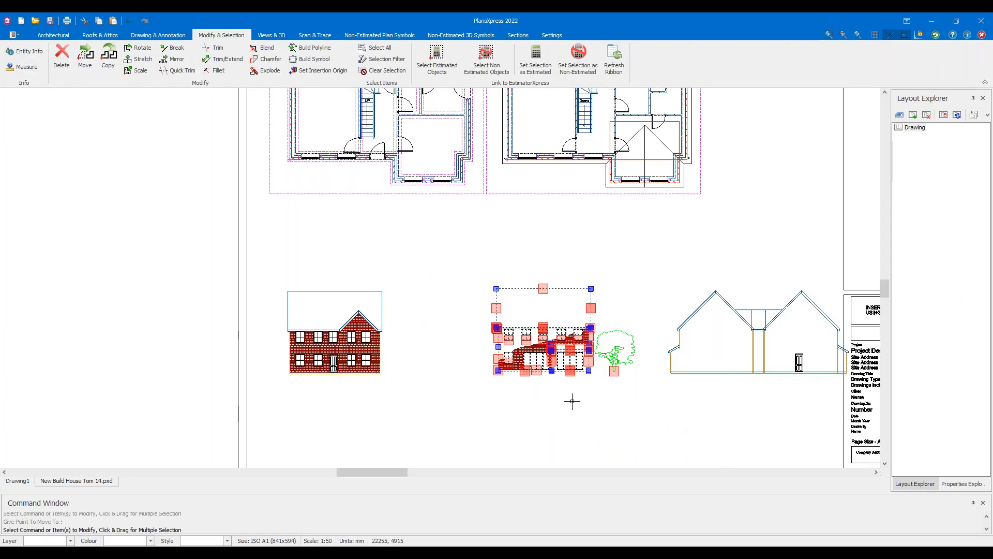
pyautogui.click(540, 286)
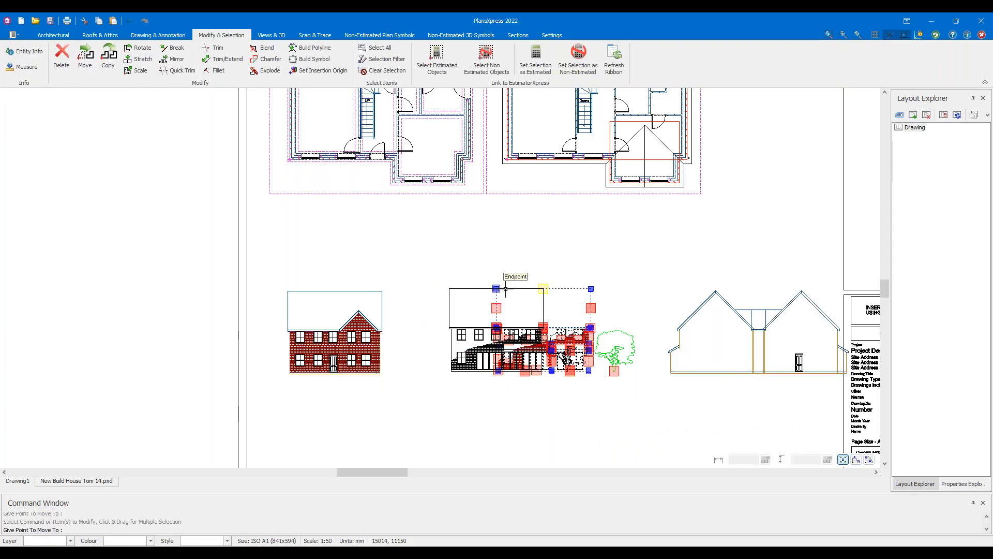
pyautogui.click(457, 290)
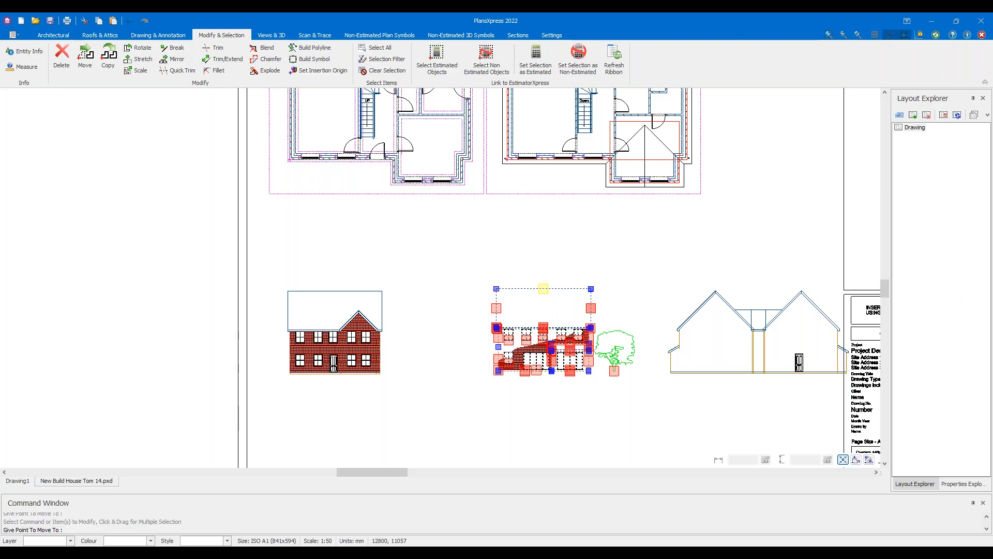
# Move the side elevation without a door closer to the tree, clear of the other side elevation
pyautogui.click(650, 295)
pyautogui.click(671, 371)
pyautogui.click(579, 374)
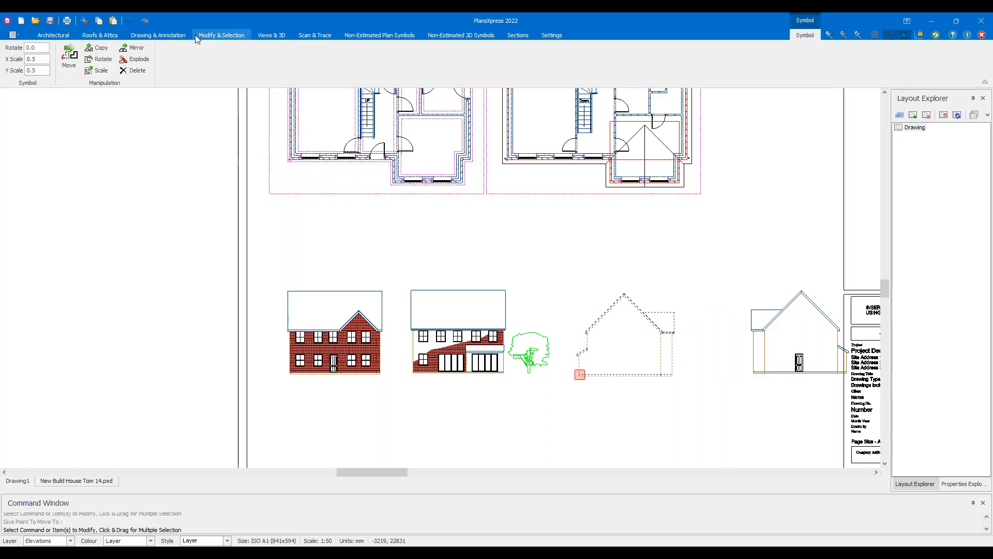
# Draw a horizontal construction line through the base corner of the front elevation
pyautogui.click(150, 37)
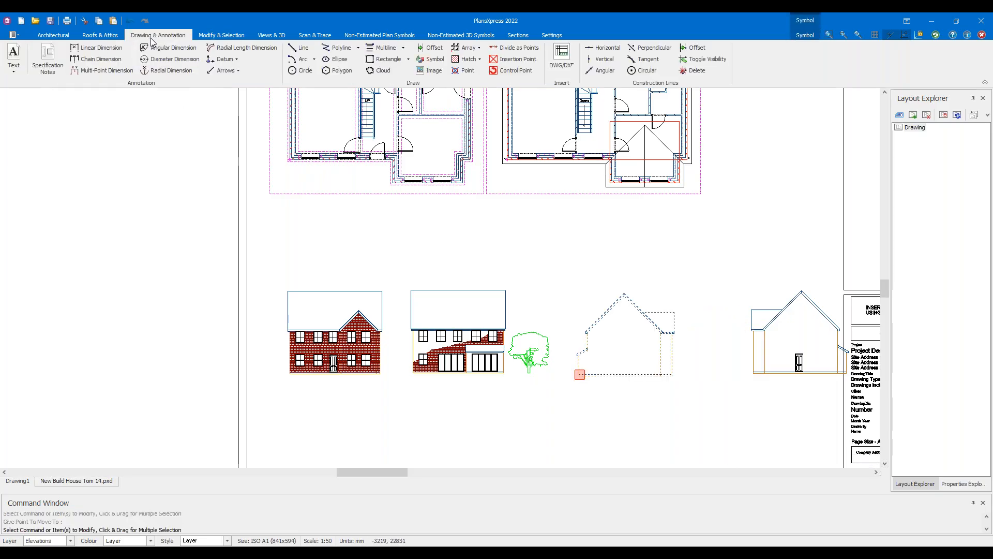
pyautogui.click(603, 47)
pyautogui.scroll(3, 215, 394)
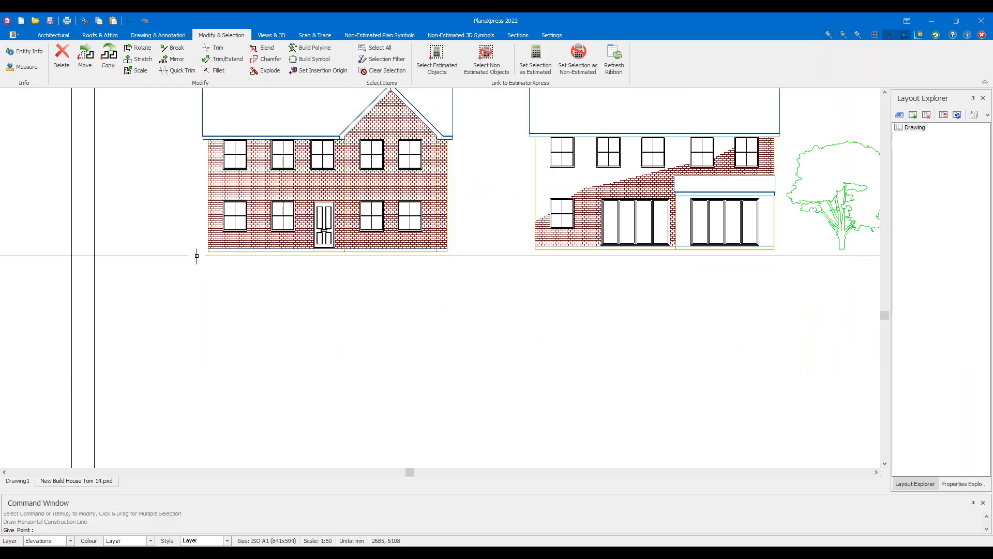
pyautogui.scroll(2, 209, 264)
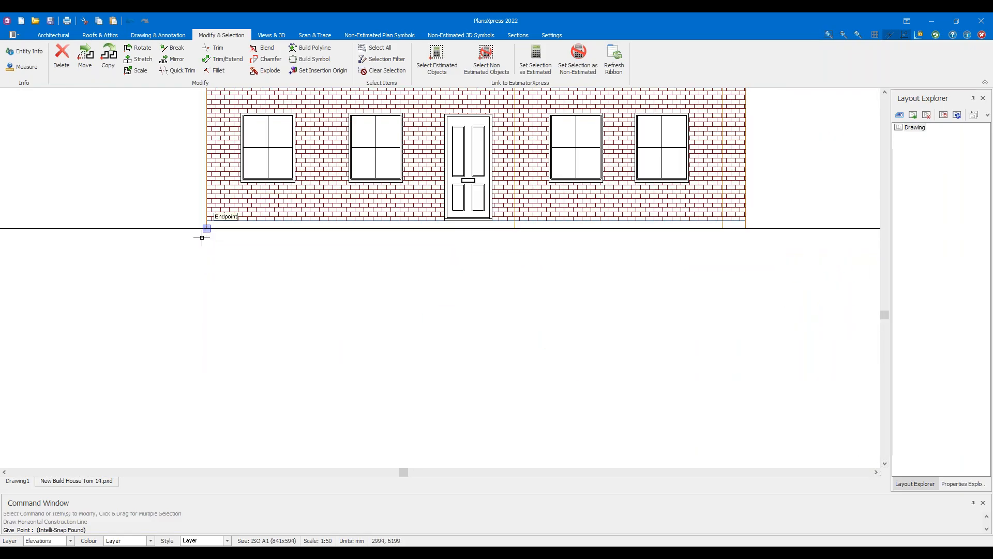
pyautogui.click(201, 237)
pyautogui.scroll(-5, 253, 321)
pyautogui.press('Escape')
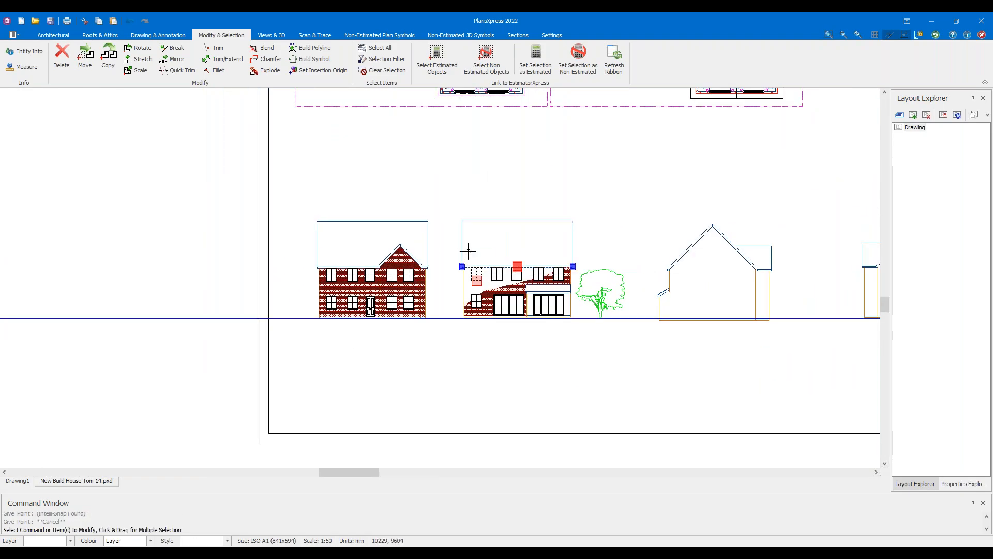
# Examine how the bases of the elevations sit against the horizontal construction line
pyautogui.click(701, 273)
pyautogui.scroll(4, 667, 322)
pyautogui.scroll(2, 623, 320)
pyautogui.scroll(-3, 610, 318)
pyautogui.moveTo(249, 344); pyautogui.dragTo(660, 305, button='middle')
pyautogui.moveTo(225, 310); pyautogui.dragTo(610, 298, button='middle')
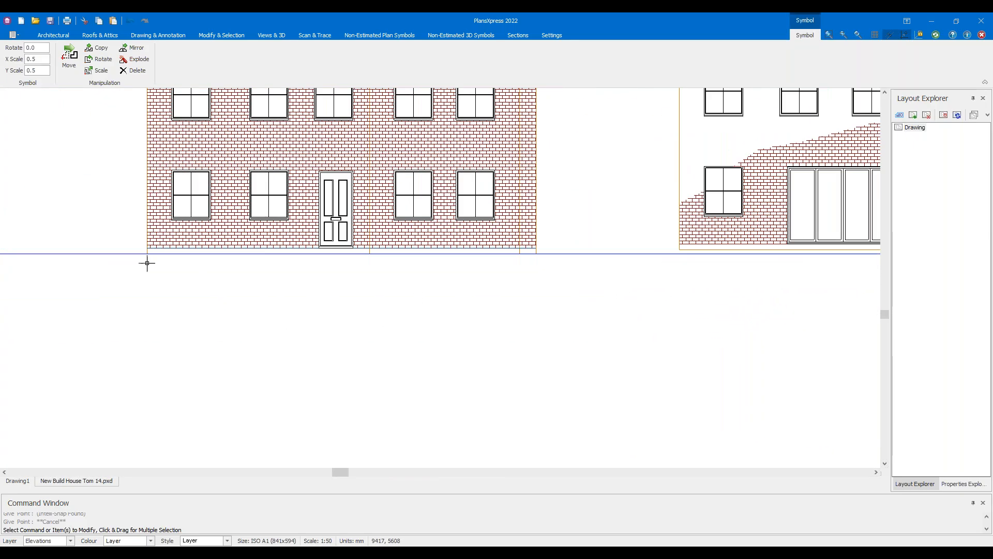
pyautogui.scroll(3, 151, 250)
pyautogui.click(120, 246)
pyautogui.scroll(-6, 195, 262)
pyautogui.moveTo(753, 278); pyautogui.dragTo(221, 294, button='middle')
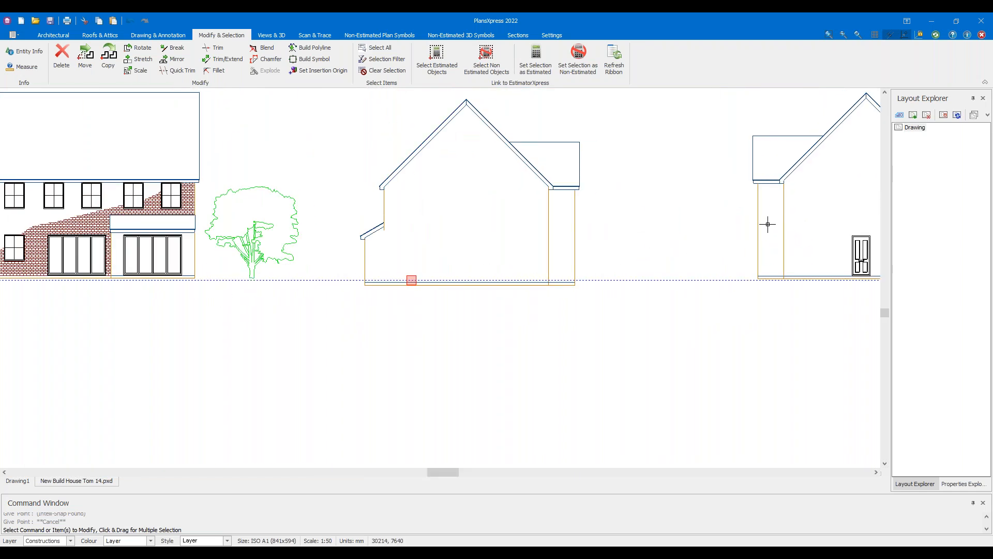
pyautogui.moveTo(767, 224); pyautogui.dragTo(701, 195)
pyautogui.scroll(2, 763, 243)
pyautogui.moveTo(822, 310); pyautogui.dragTo(511, 278, button='middle')
pyautogui.scroll(4, 502, 282)
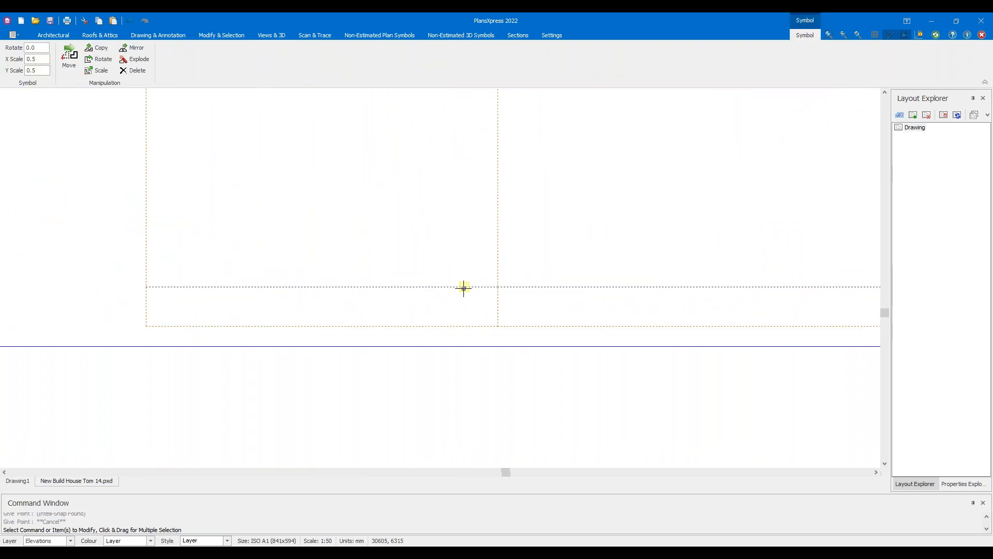
pyautogui.scroll(-10, 388, 305)
pyautogui.moveTo(351, 308); pyautogui.dragTo(706, 305, button='middle')
pyautogui.scroll(5, 326, 304)
pyautogui.moveTo(61, 311); pyautogui.dragTo(343, 321, button='middle')
pyautogui.scroll(3, 307, 291)
pyautogui.click(329, 288)
pyautogui.scroll(-8, 293, 294)
pyautogui.click(268, 249)
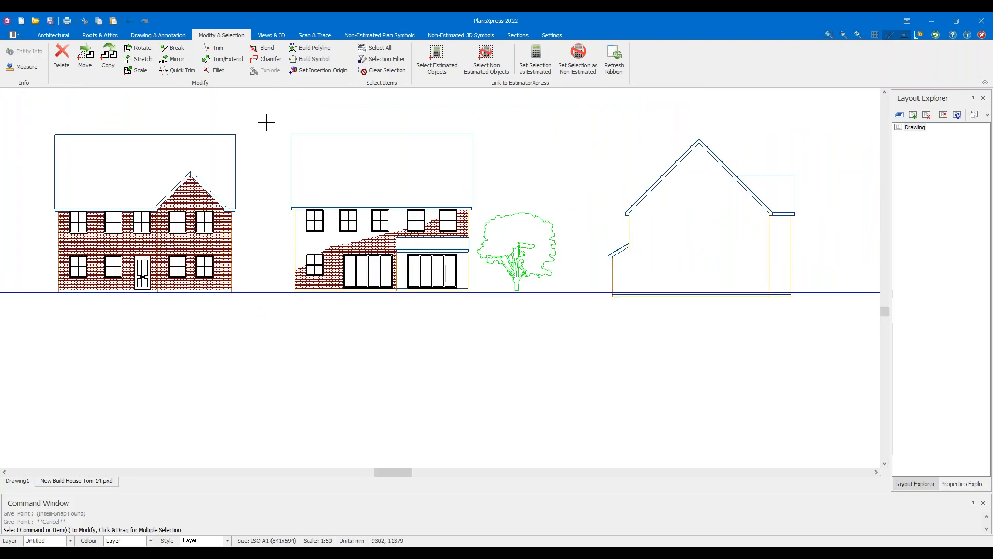
# Move the rear elevation and tree by the rear elevation's base corner onto the construction line, slightly closer to the front elevation
pyautogui.moveTo(264, 118); pyautogui.dragTo(579, 325)
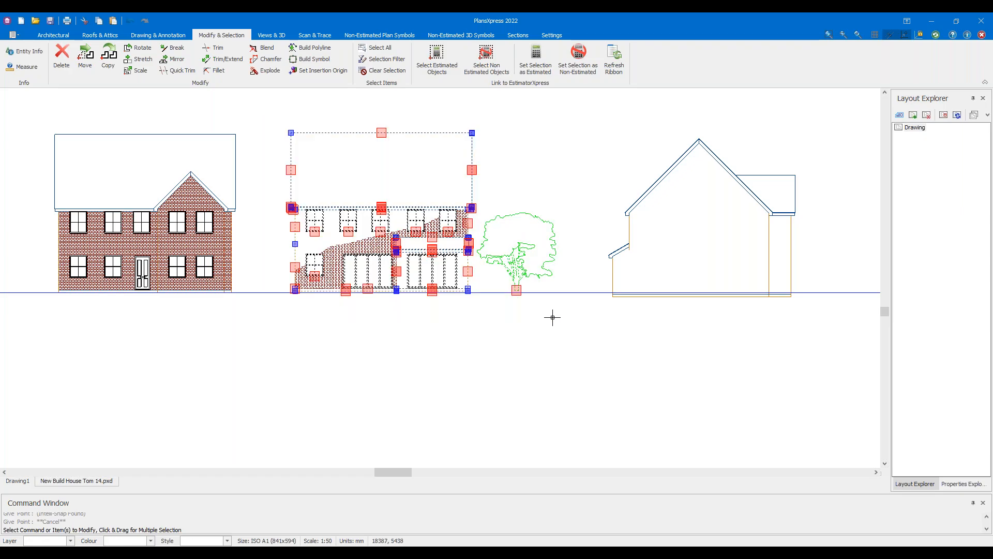
pyautogui.click(86, 56)
pyautogui.scroll(5, 230, 279)
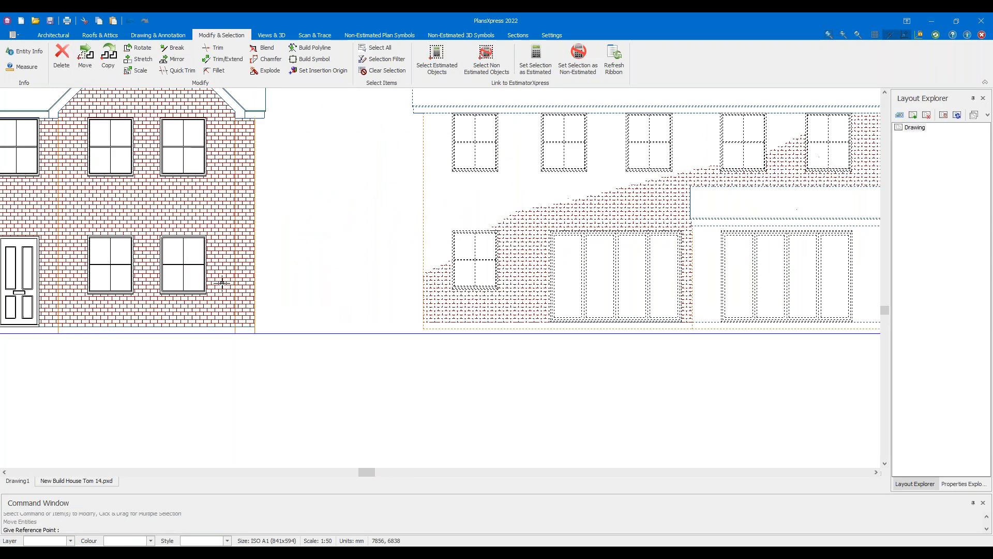
pyautogui.click(443, 337)
pyautogui.scroll(-5, 421, 334)
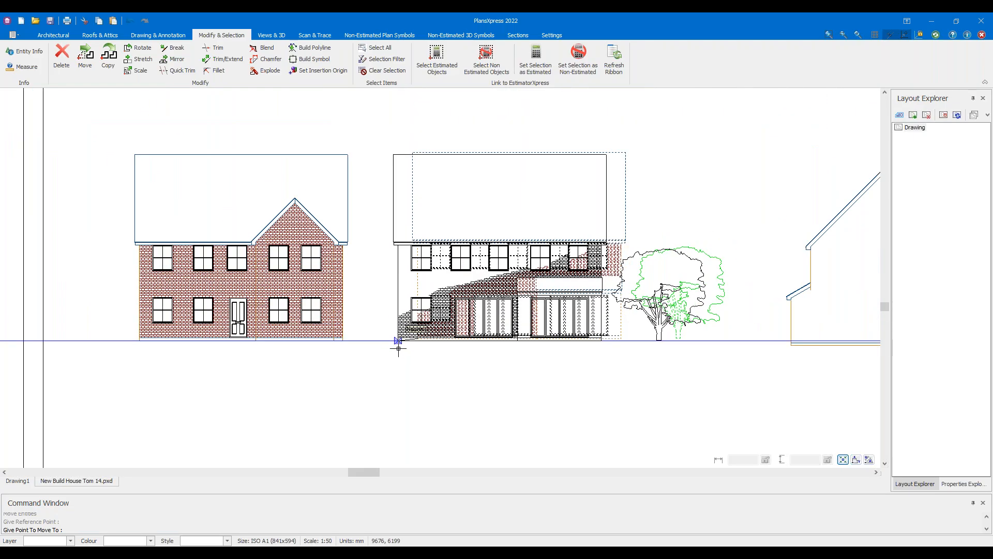
pyautogui.click(398, 346)
# Move the side elevation without a door by its base corner onto the construction line, closer to the tree
pyautogui.moveTo(539, 415); pyautogui.dragTo(215, 413, button='middle')
pyautogui.moveTo(423, 125); pyautogui.dragTo(692, 401)
pyautogui.scroll(4, 446, 336)
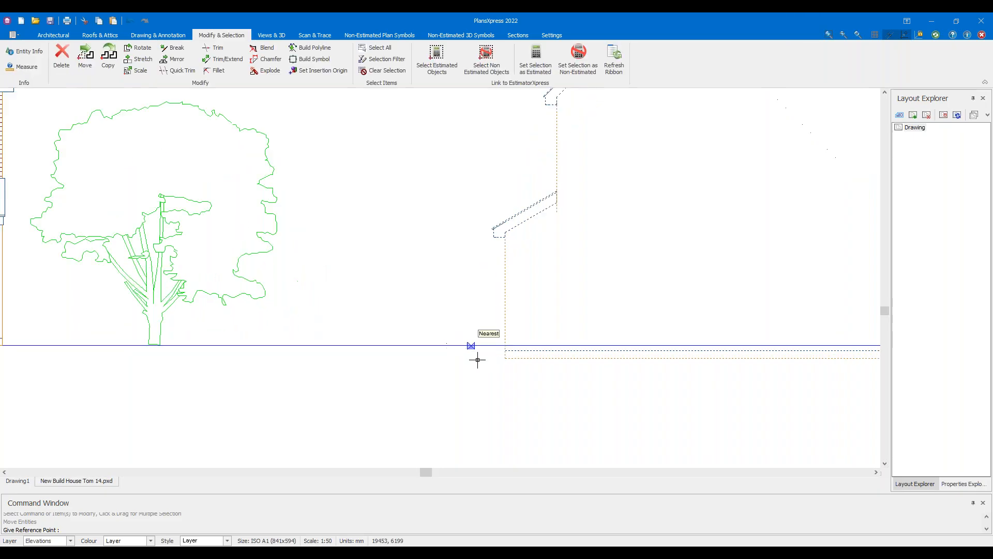
pyautogui.click(444, 353)
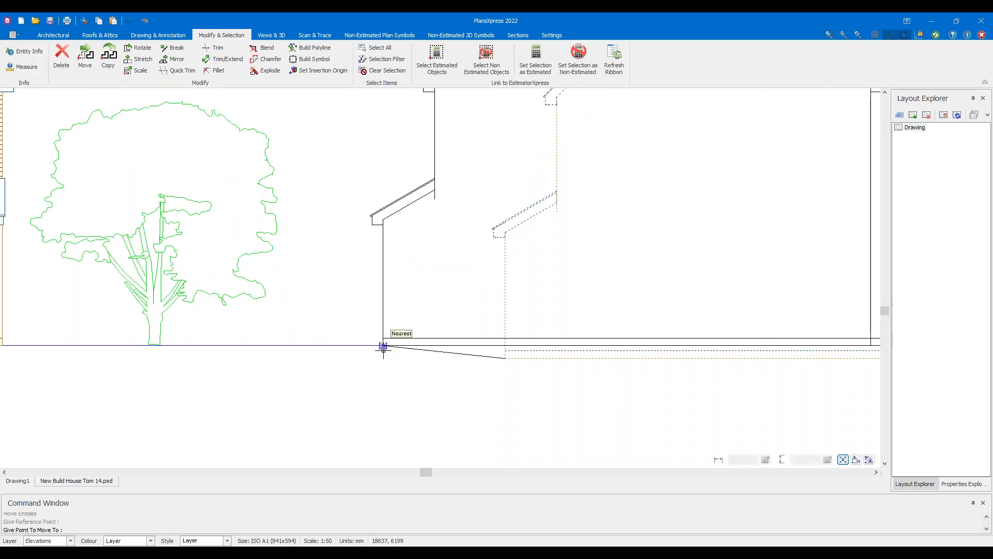
pyautogui.click(383, 348)
# Move the side elevation with the door by its base corner onto the construction line, beside the other side elevation
pyautogui.scroll(-4, 466, 401)
pyautogui.scroll(-1, 466, 401)
pyautogui.moveTo(466, 401); pyautogui.dragTo(363, 374, button='middle')
pyautogui.moveTo(618, 296); pyautogui.dragTo(549, 261)
pyautogui.click(70, 58)
pyautogui.scroll(4, 611, 370)
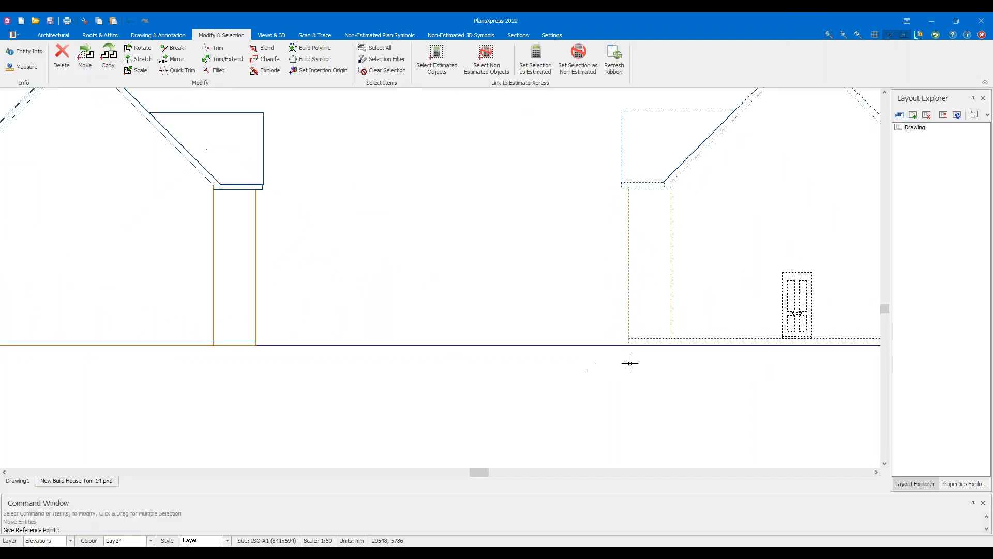
pyautogui.click(631, 350)
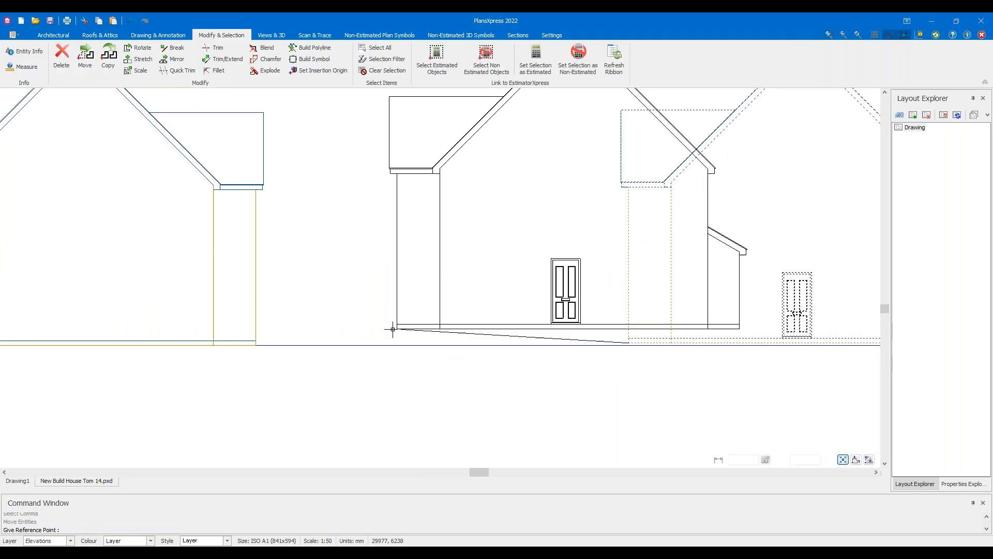
pyautogui.click(340, 350)
# Delete the horizontal construction line running under the elevations
pyautogui.scroll(-5, 298, 430)
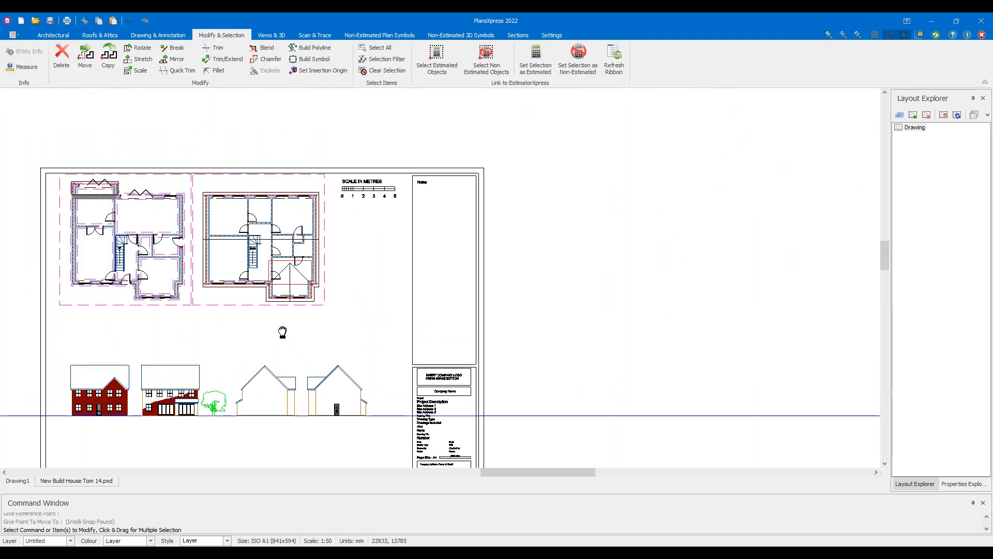
pyautogui.click(642, 343)
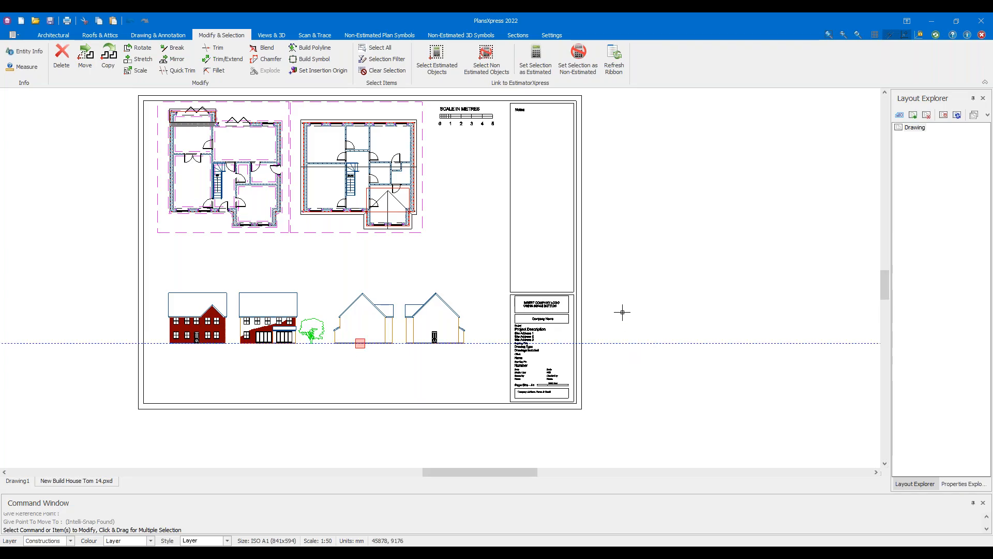
pyautogui.press('Escape')
# Move the whole row of elevations and the tree closer to the lower border of the sheet
pyautogui.scroll(2, 399, 255)
pyautogui.moveTo(232, 256); pyautogui.dragTo(595, 380)
pyautogui.click(426, 336)
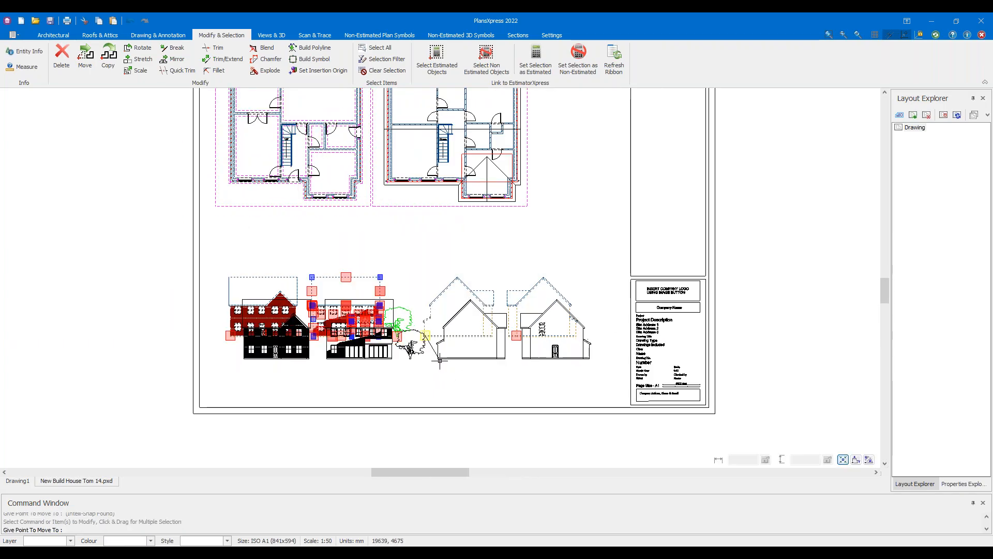
pyautogui.press('Escape')
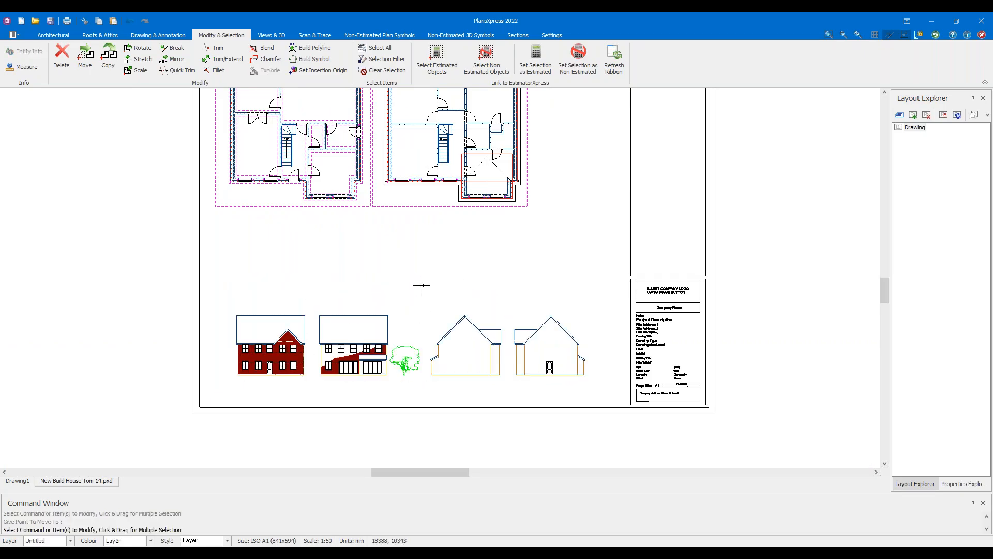
# Examine the sheet layout and the brickwork on the front and rear elevations
pyautogui.scroll(-2, 542, 220)
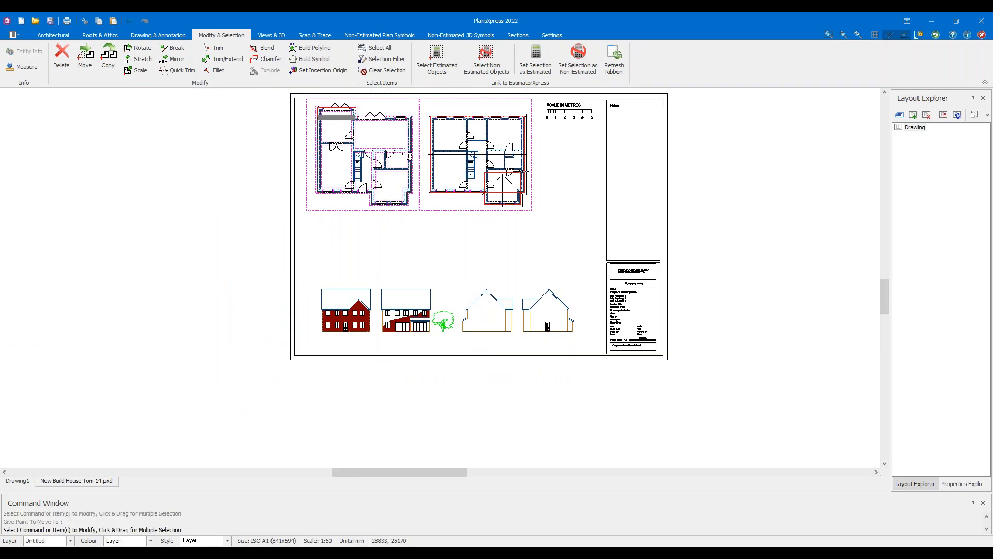
pyautogui.scroll(2, 404, 298)
pyautogui.scroll(-3, 323, 309)
pyautogui.scroll(4, 321, 312)
pyautogui.scroll(-1, 309, 316)
pyautogui.scroll(-1, 310, 315)
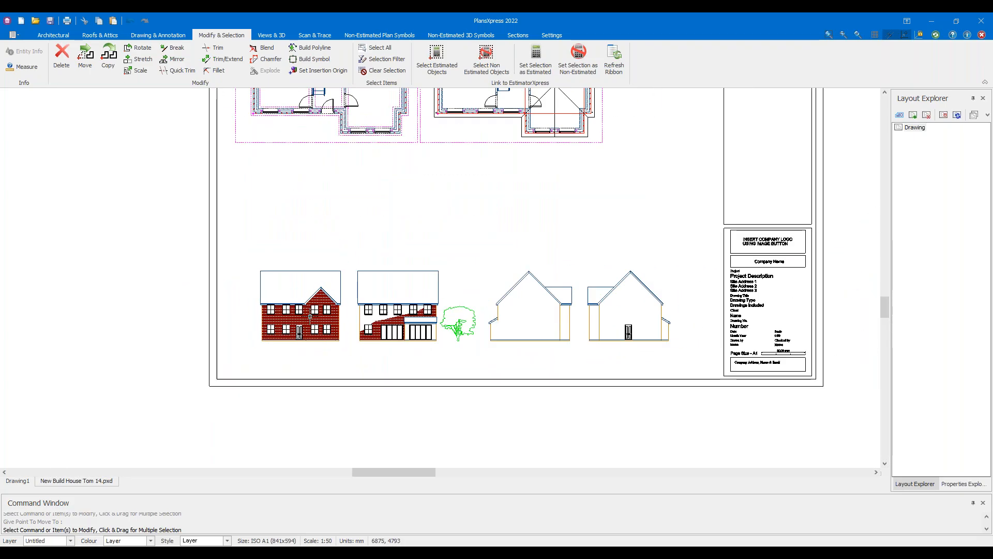
pyautogui.scroll(4, 329, 315)
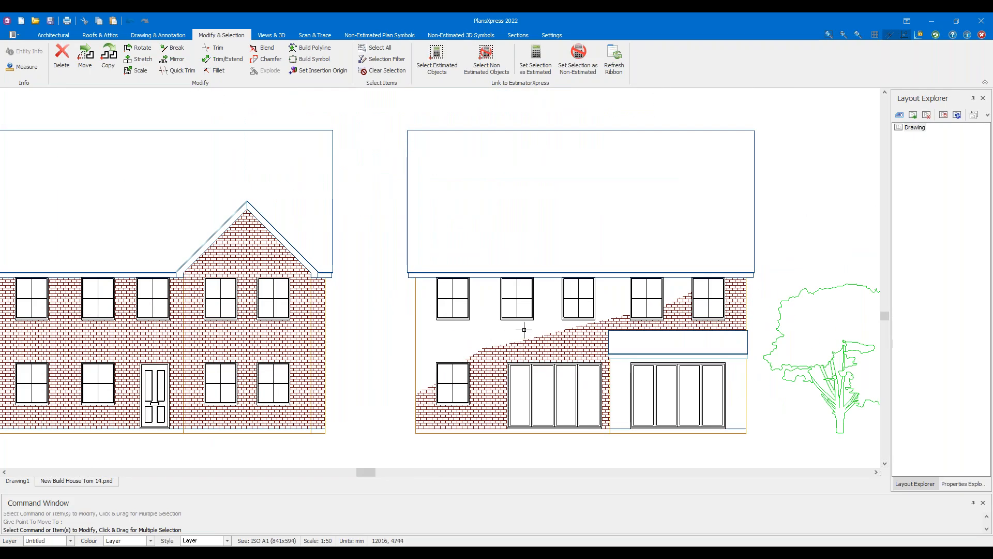
pyautogui.scroll(-1, 355, 322)
pyautogui.scroll(2, 241, 331)
pyautogui.moveTo(164, 357); pyautogui.dragTo(371, 328, button='middle')
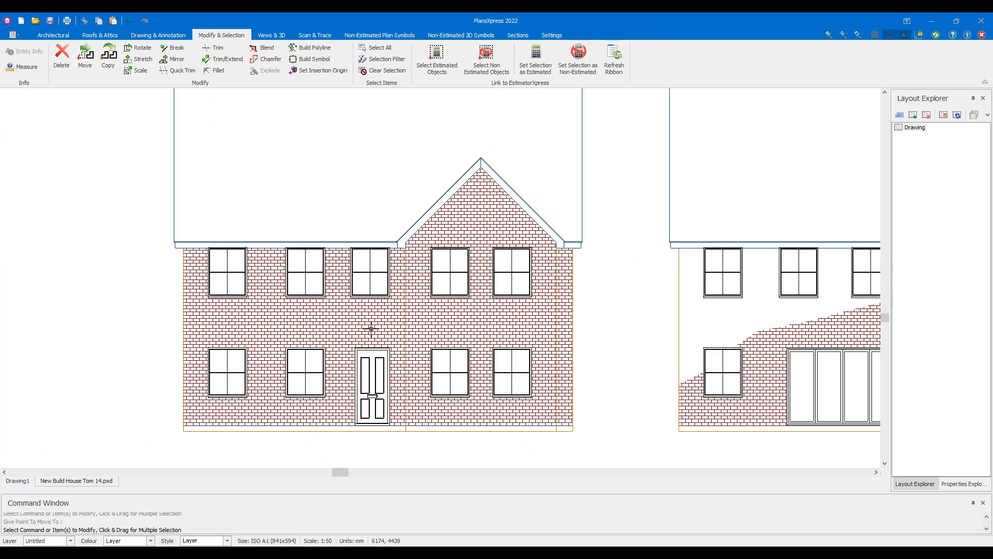
pyautogui.scroll(1, 370, 331)
# Delete the three brick hatch areas from the front elevation
pyautogui.moveTo(268, 324); pyautogui.dragTo(278, 328)
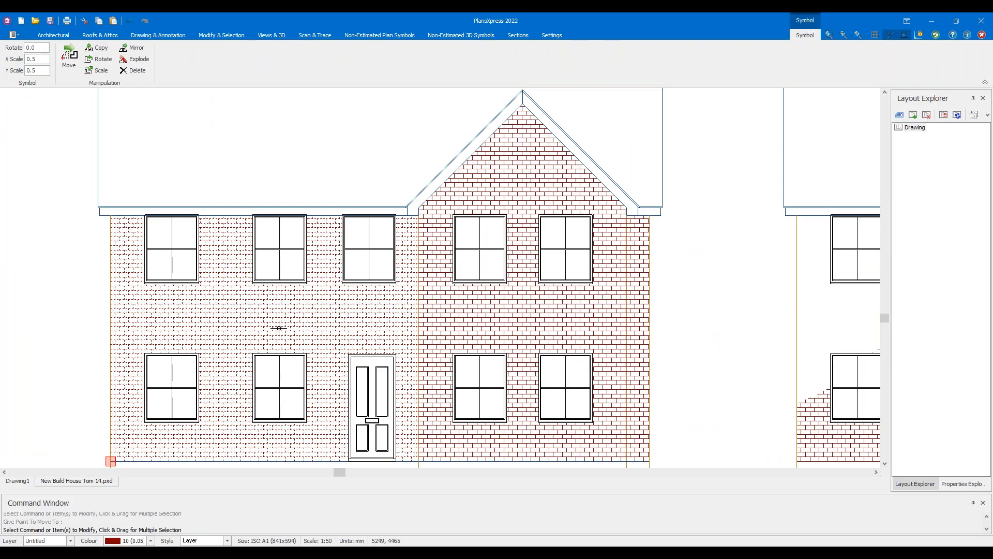
pyautogui.press('Delete')
pyautogui.click(508, 336)
pyautogui.press('Delete')
pyautogui.click(636, 280)
pyautogui.press('Delete')
pyautogui.scroll(-5, 634, 275)
pyautogui.moveTo(621, 227); pyautogui.dragTo(367, 253, button='middle')
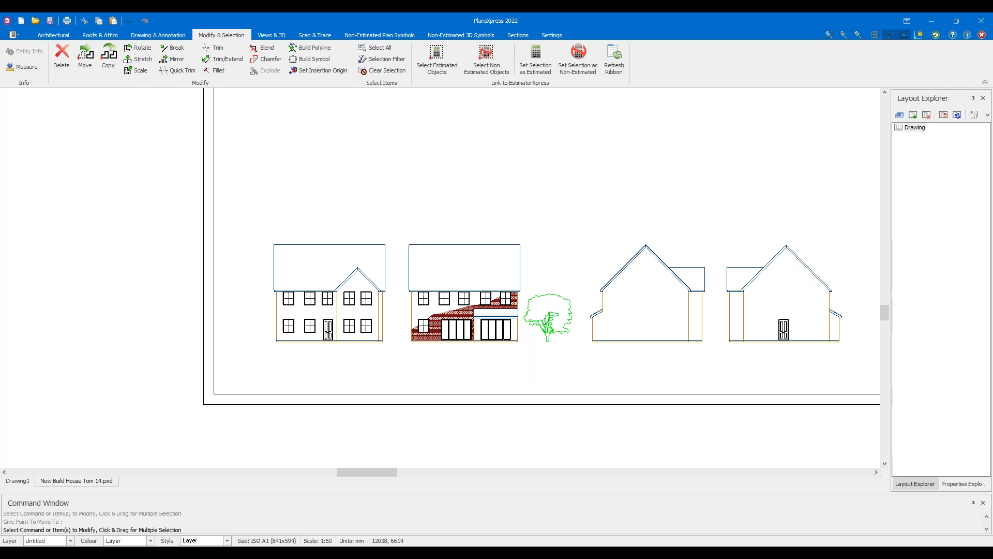
# Undo the deletion of the front elevation's brick hatches
pyautogui.click(130, 21)
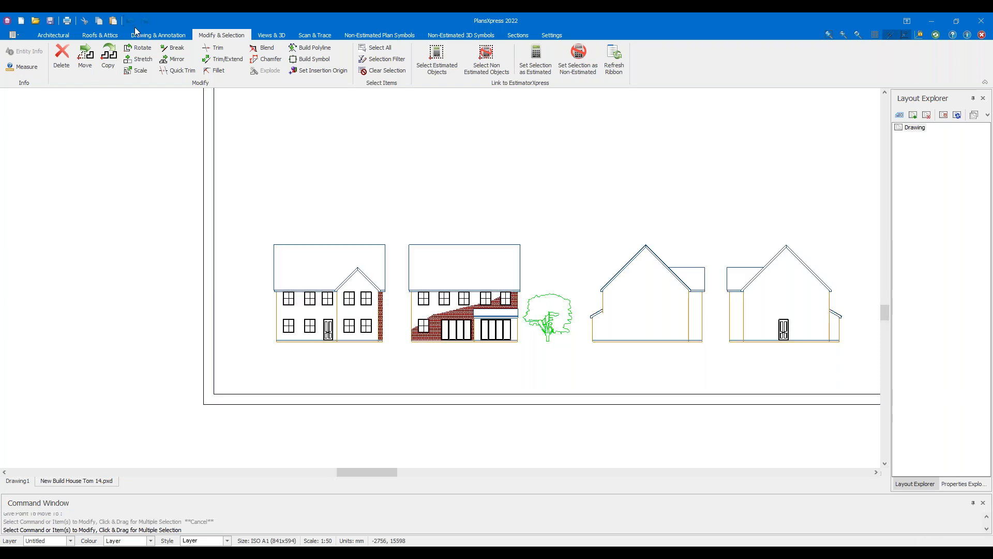
pyautogui.click(131, 20)
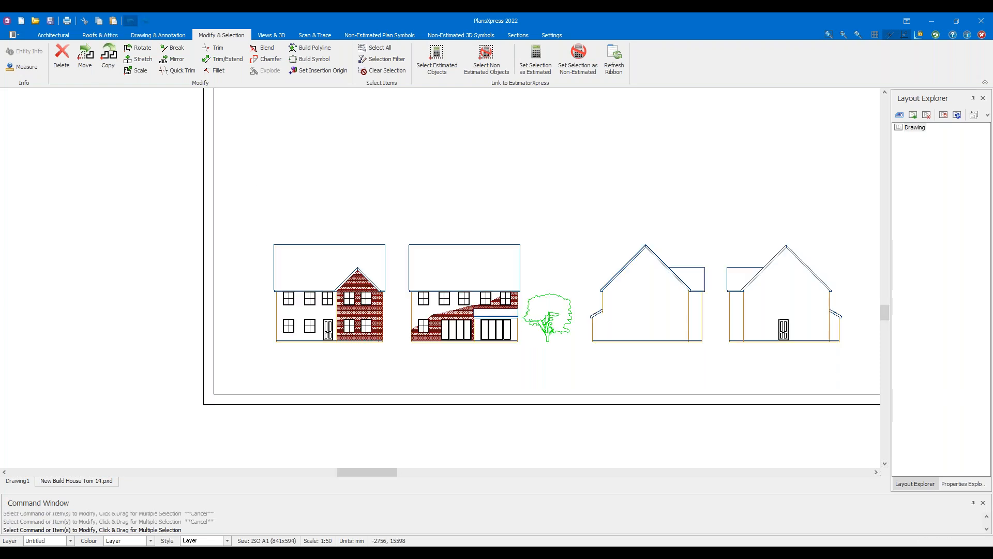
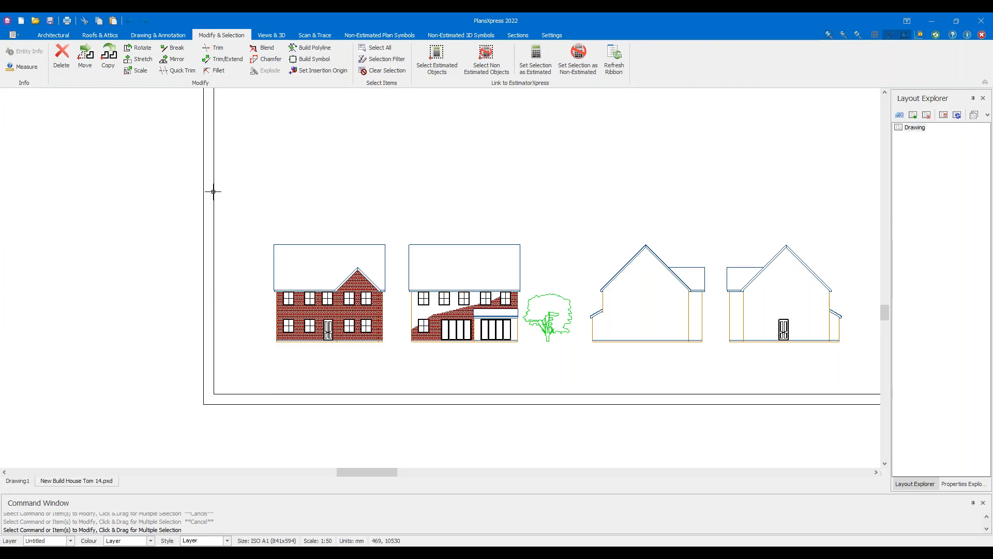
# Try to copy the row of elevations and the tree into Drawing1
pyautogui.moveTo(220, 191); pyautogui.dragTo(839, 360)
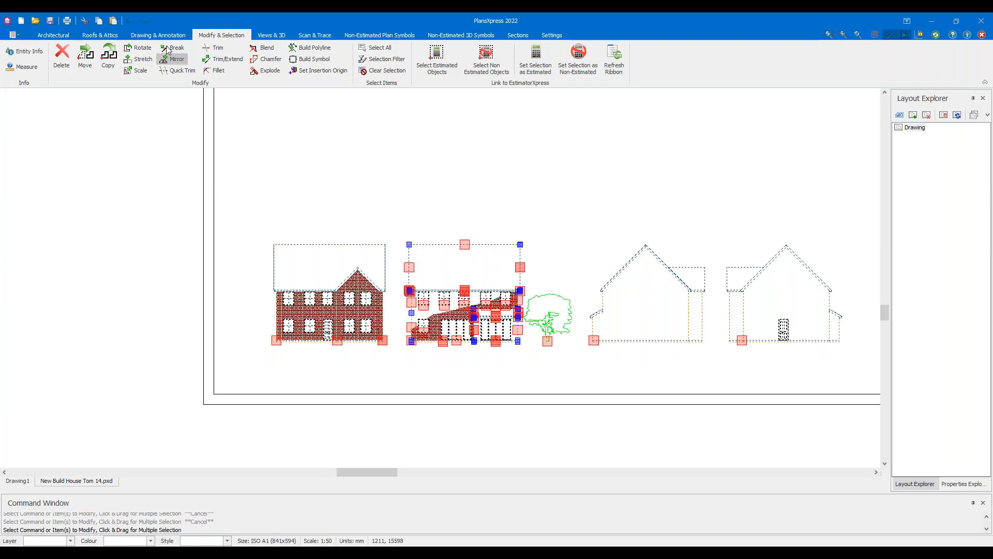
pyautogui.click(26, 481)
pyautogui.hotkey('ctrl', 'v')
pyautogui.scroll(-3, 268, 229)
pyautogui.scroll(3, 268, 229)
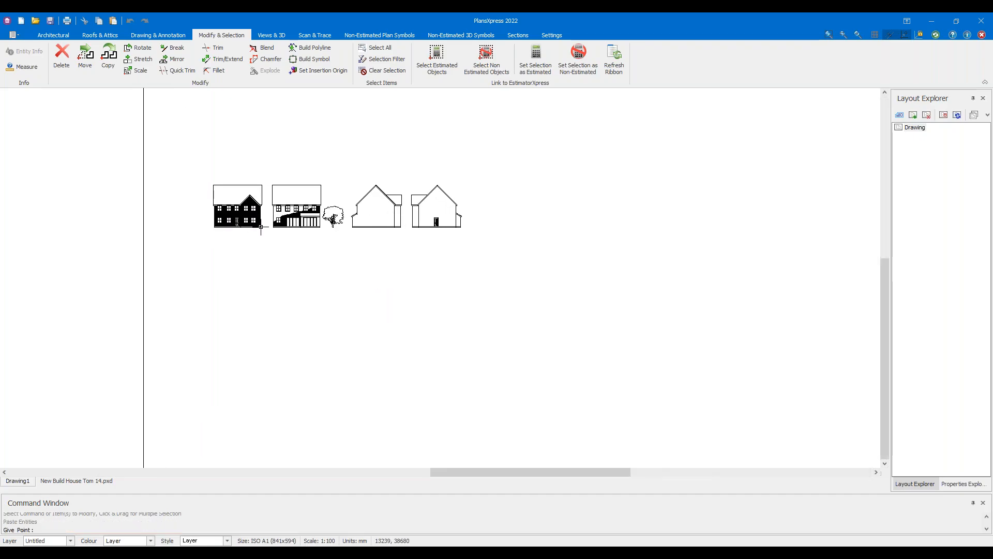
pyautogui.press('Escape')
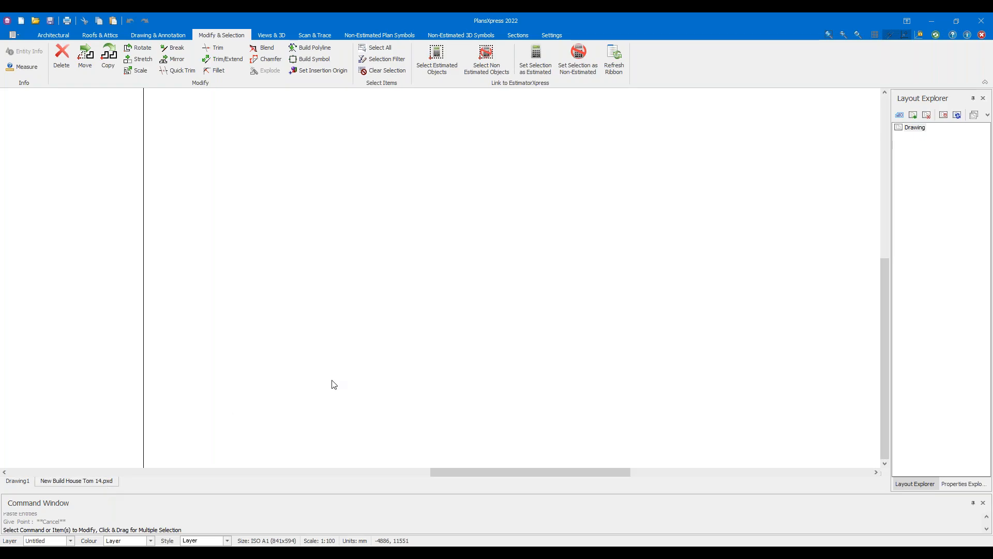
# Insert the scale bar symbol from the Miscellaneous group of the Landscape plan symbols, using the Untitled layer
pyautogui.scroll(-3, 526, 283)
pyautogui.moveTo(505, 275); pyautogui.dragTo(463, 293, button='middle')
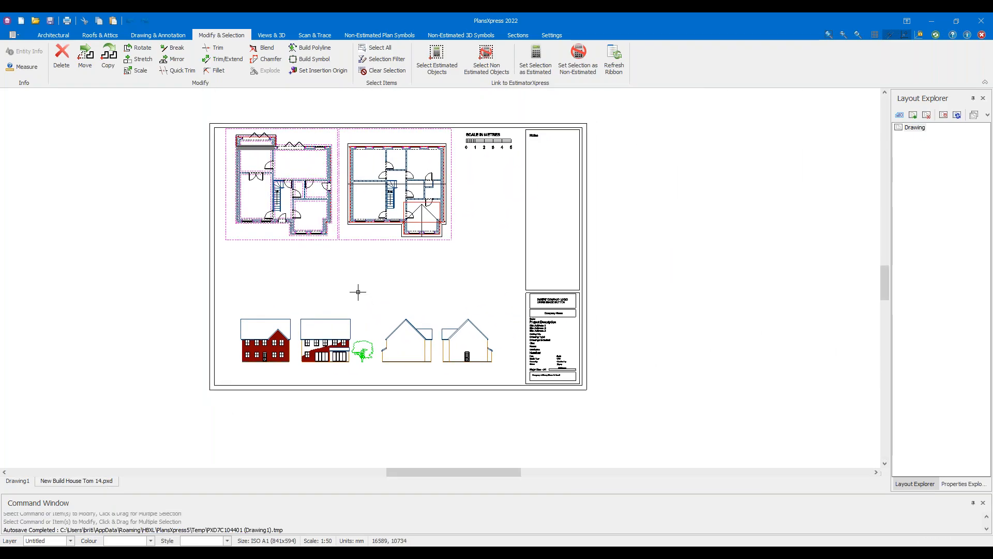
pyautogui.scroll(2, 357, 287)
pyautogui.scroll(-1, 353, 292)
pyautogui.moveTo(352, 297); pyautogui.dragTo(322, 305, button='middle')
pyautogui.scroll(1, 296, 314)
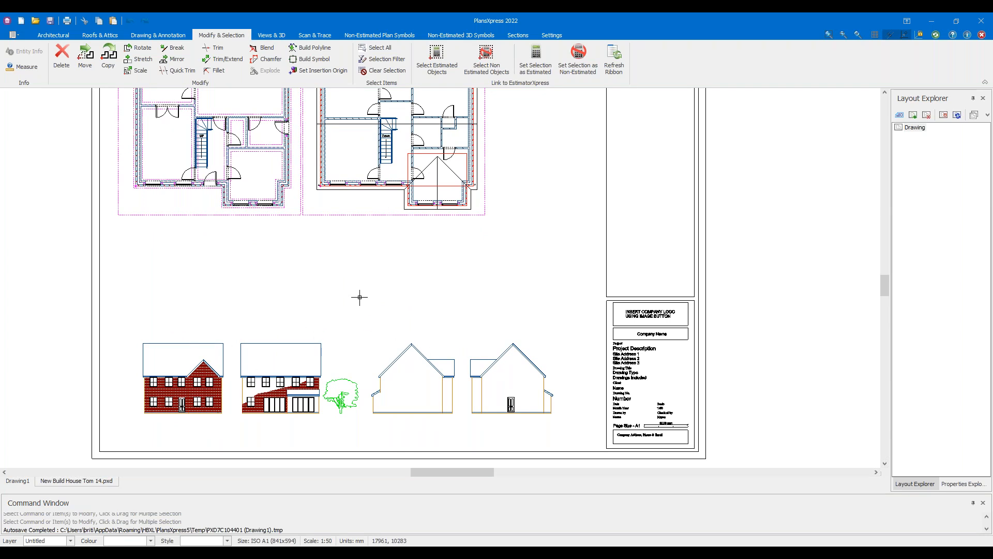
pyautogui.click(350, 35)
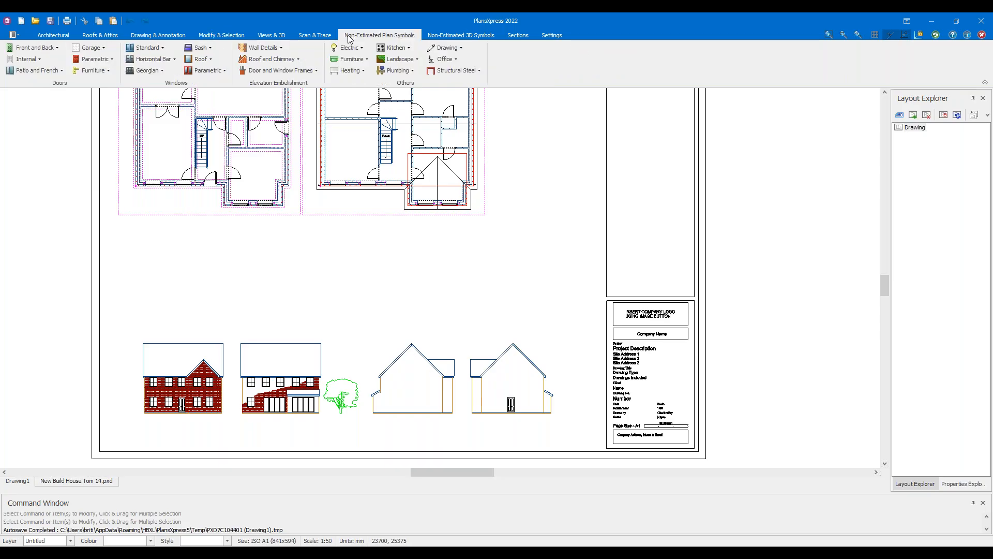
pyautogui.click(398, 59)
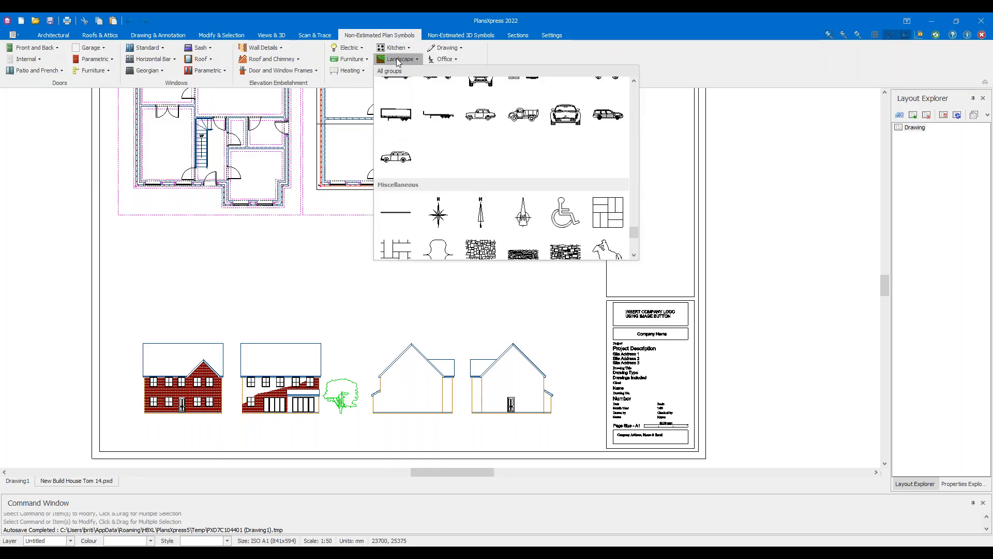
pyautogui.click(406, 211)
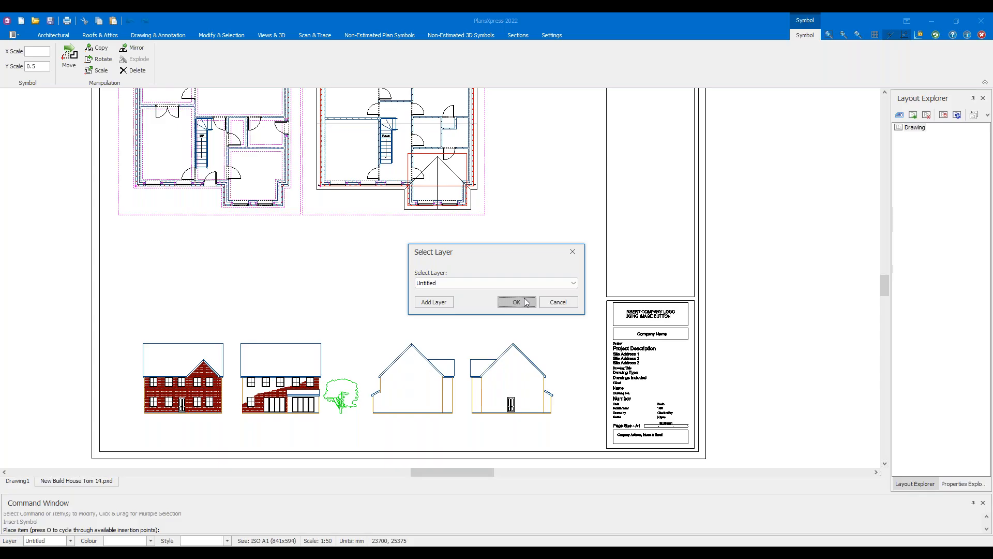
pyautogui.click(517, 302)
# Place the scale bar horizontally above the row of elevations, starting over the front elevation's left edge
pyautogui.scroll(2, 152, 310)
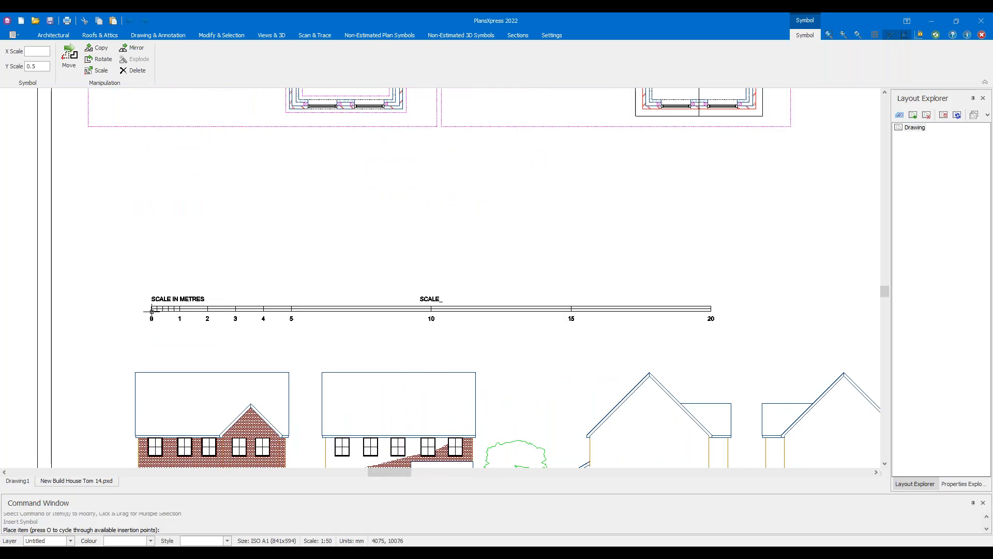
pyautogui.scroll(-4, 152, 310)
pyautogui.scroll(4, 151, 311)
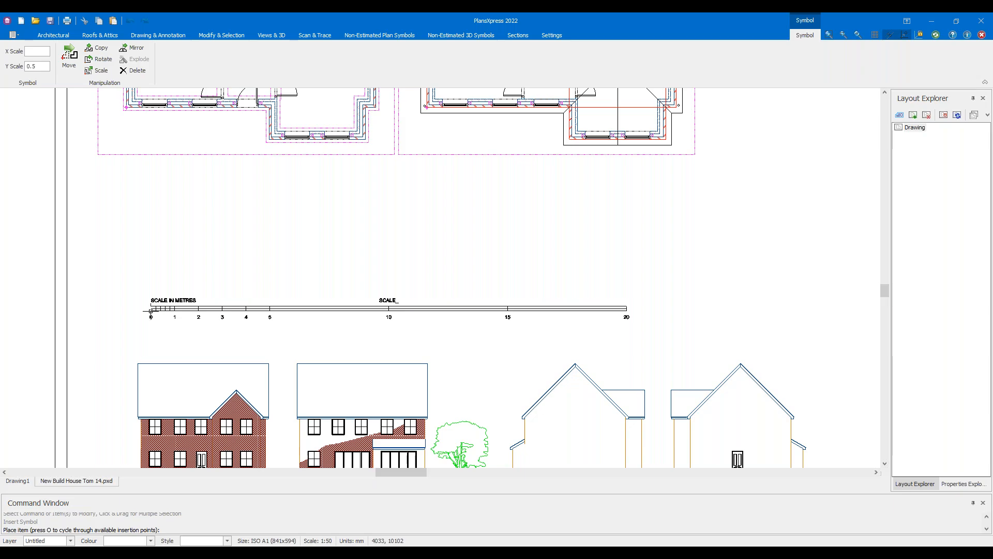
pyautogui.scroll(1, 151, 311)
pyautogui.scroll(1, 151, 310)
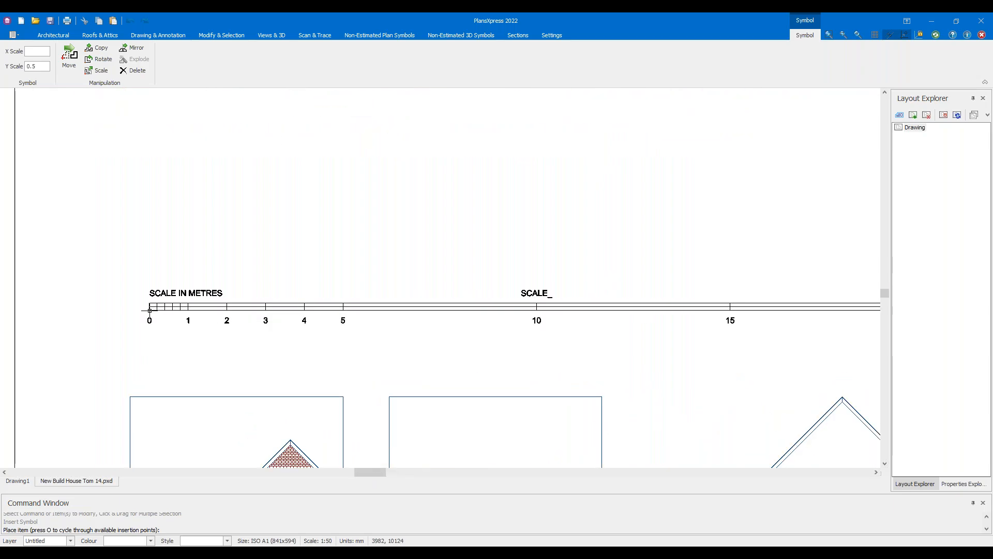
pyautogui.scroll(-5, 149, 310)
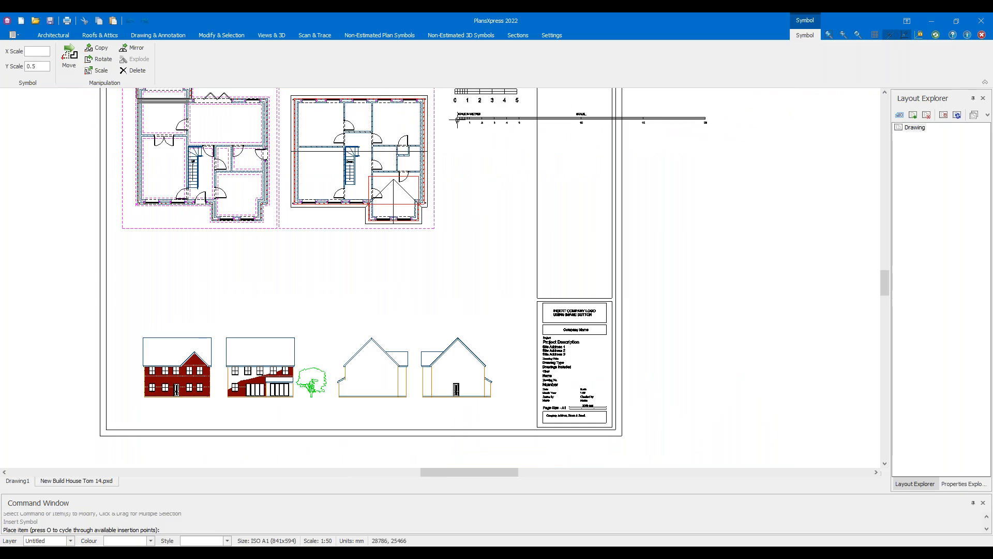
pyautogui.scroll(1, 456, 118)
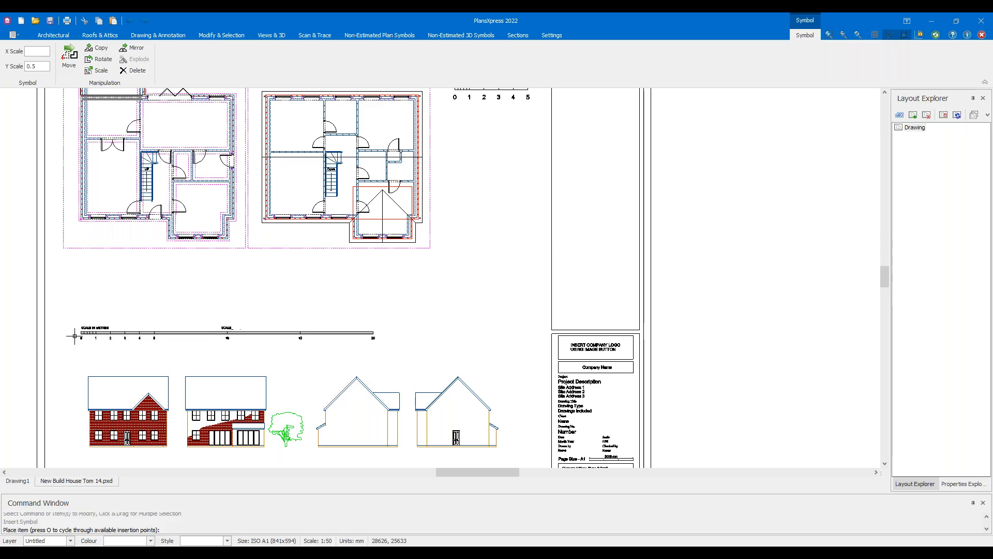
pyautogui.scroll(4, 91, 339)
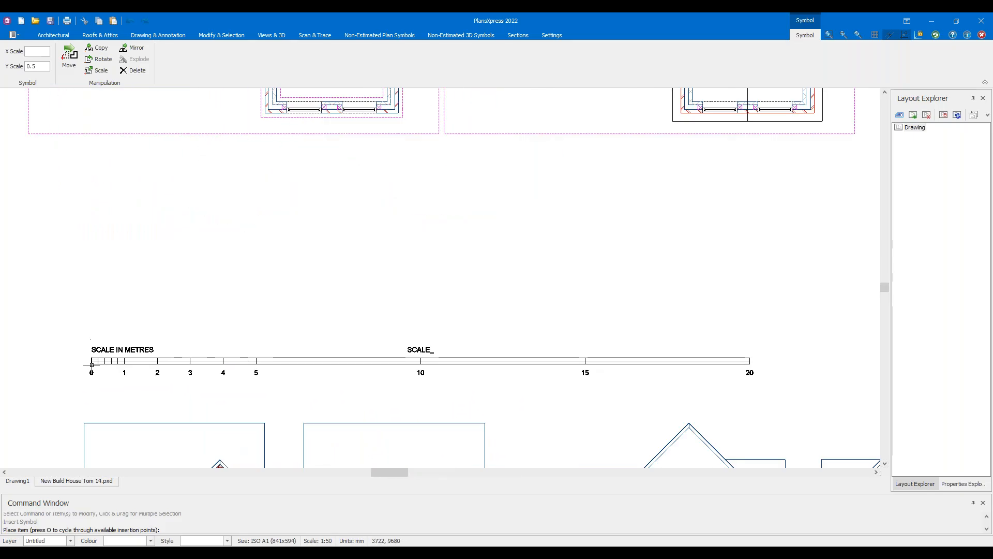
pyautogui.click(82, 369)
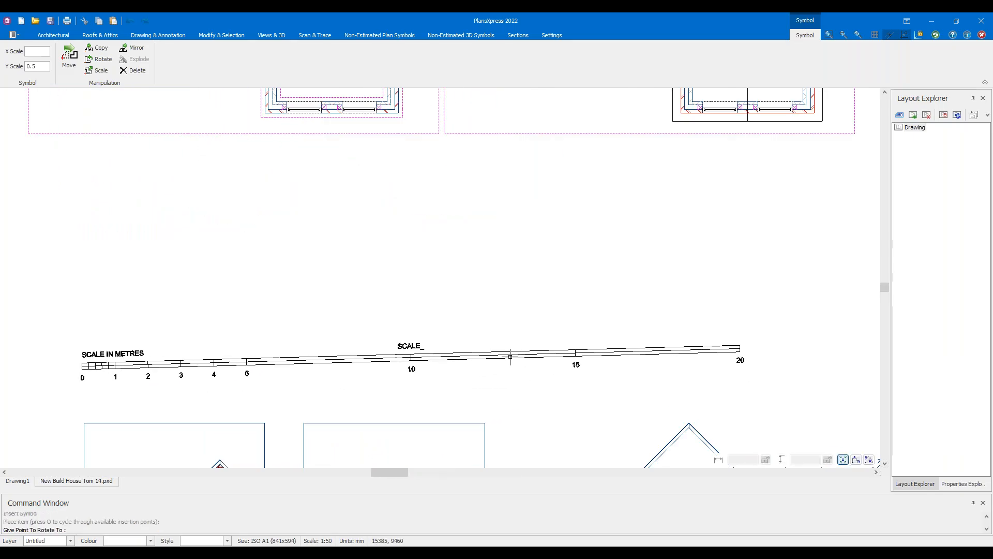
pyautogui.click(576, 348)
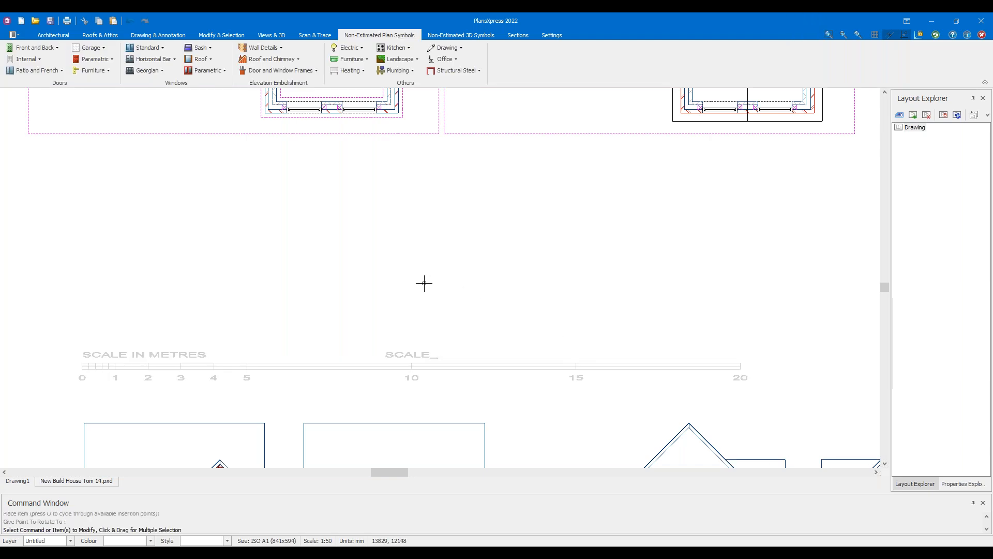
# Change the new scale bar's colour to Layer
pyautogui.scroll(-2, 362, 281)
pyautogui.scroll(2, 369, 331)
pyautogui.click(321, 319)
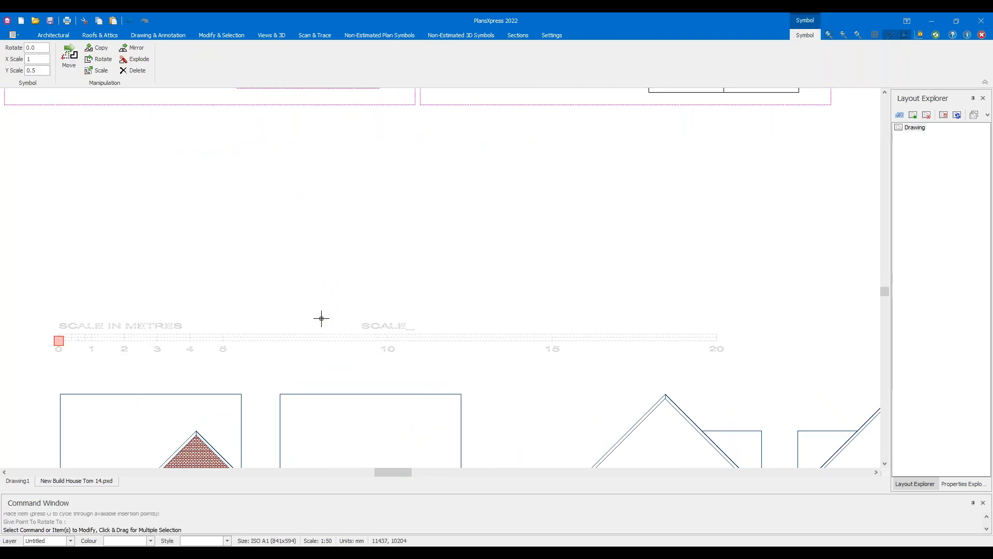
pyautogui.click(117, 535)
pyautogui.click(144, 433)
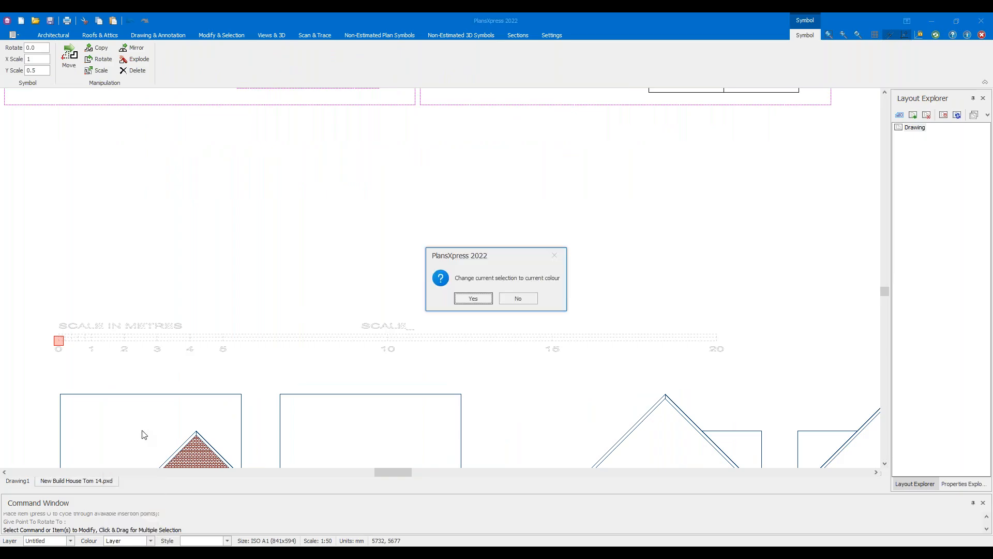
pyautogui.click(477, 294)
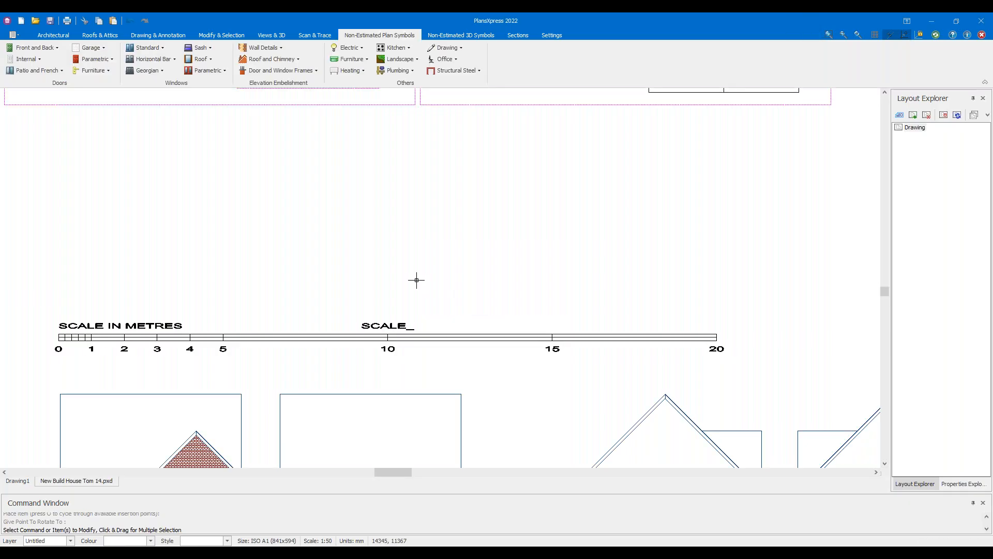
# Set the scale bar's Y scale to 1
pyautogui.click(142, 301)
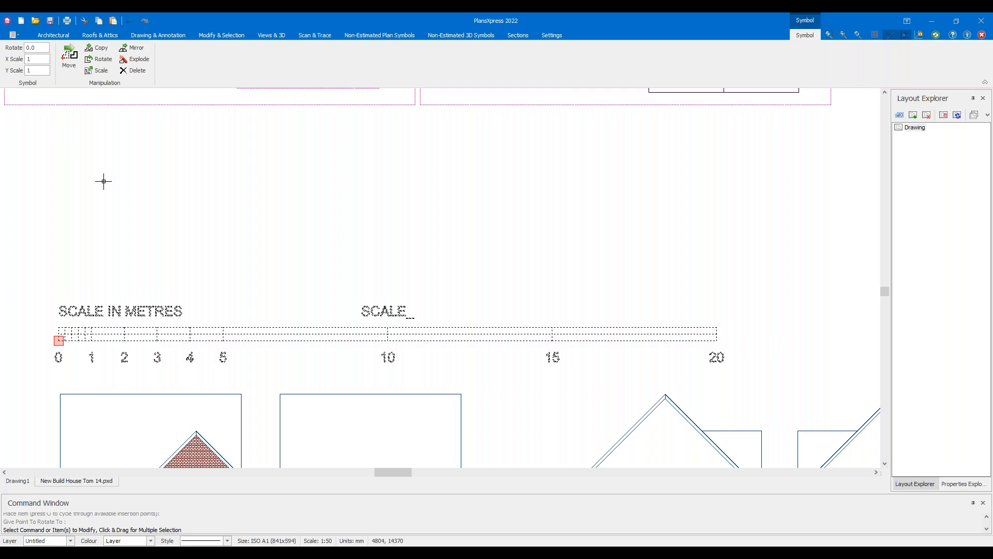
pyautogui.press('Escape')
pyautogui.scroll(-3, 151, 238)
pyautogui.click(183, 273)
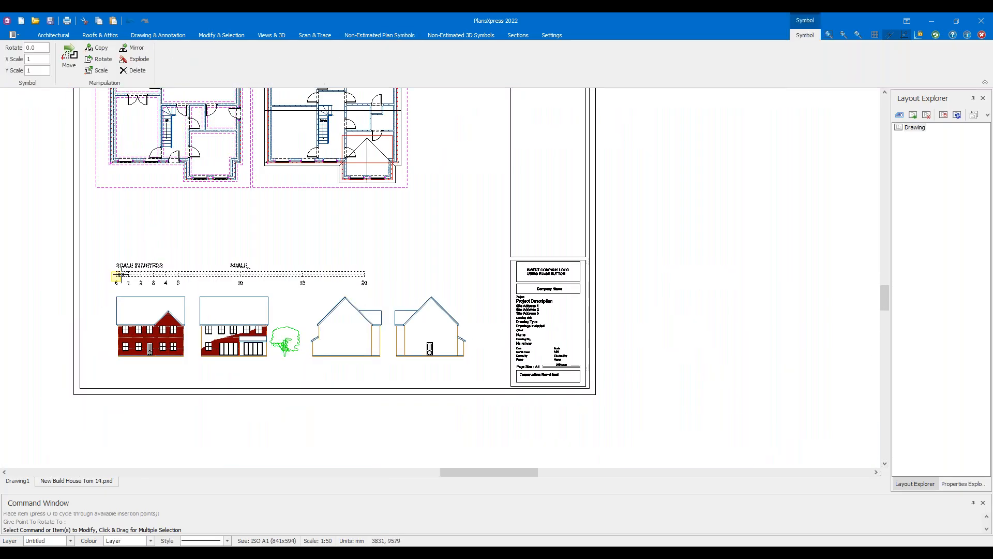
pyautogui.click(120, 275)
pyautogui.scroll(4, 388, 233)
pyautogui.moveTo(302, 324); pyautogui.dragTo(468, 171, button='middle')
pyautogui.scroll(4, 184, 336)
pyautogui.press('Escape')
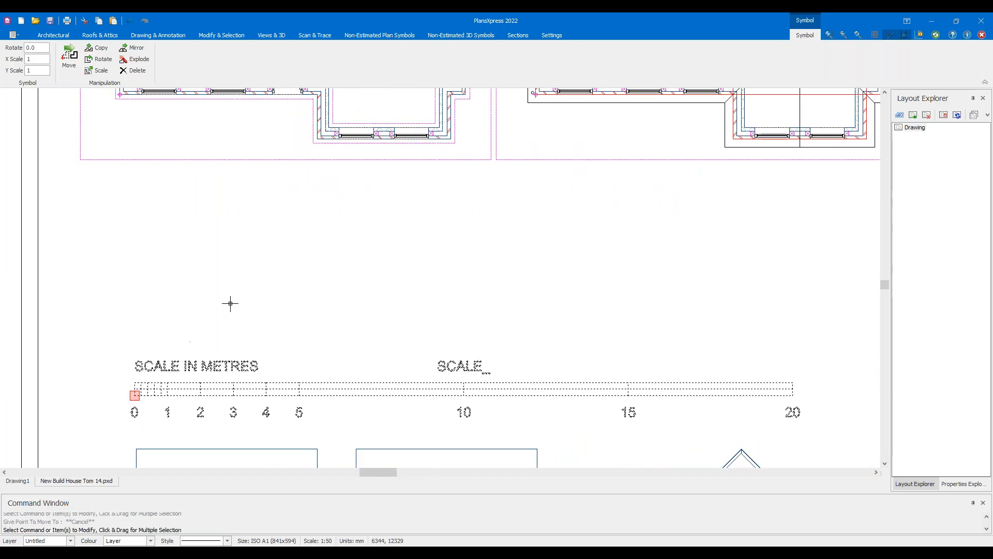
# Set the scale bar's X scale to 0.5
pyautogui.press('Escape')
pyautogui.moveTo(335, 308); pyautogui.dragTo(512, 194, button='middle')
pyautogui.scroll(2, 609, 317)
pyautogui.click(569, 294)
pyautogui.scroll(-3, 507, 247)
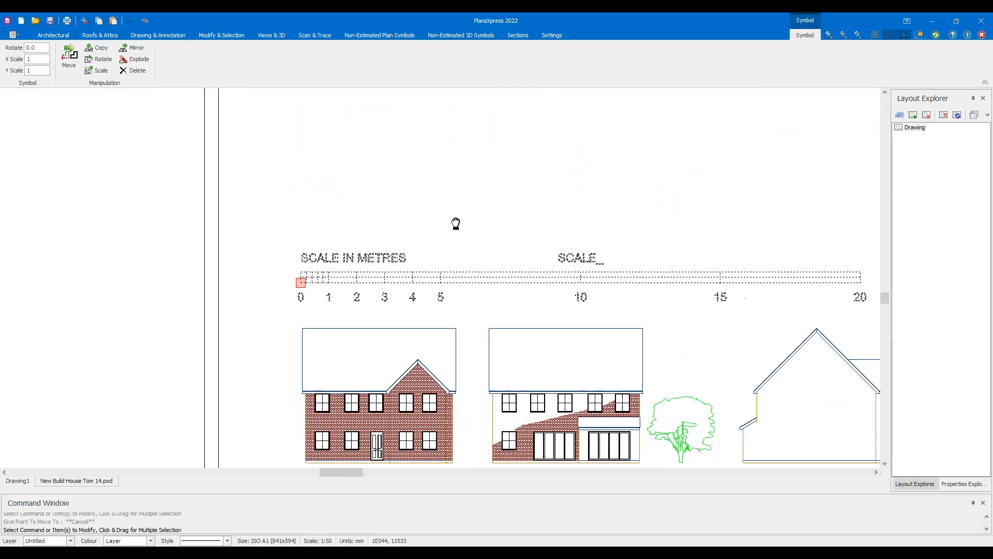
pyautogui.moveTo(390, 214); pyautogui.dragTo(217, 209, button='middle')
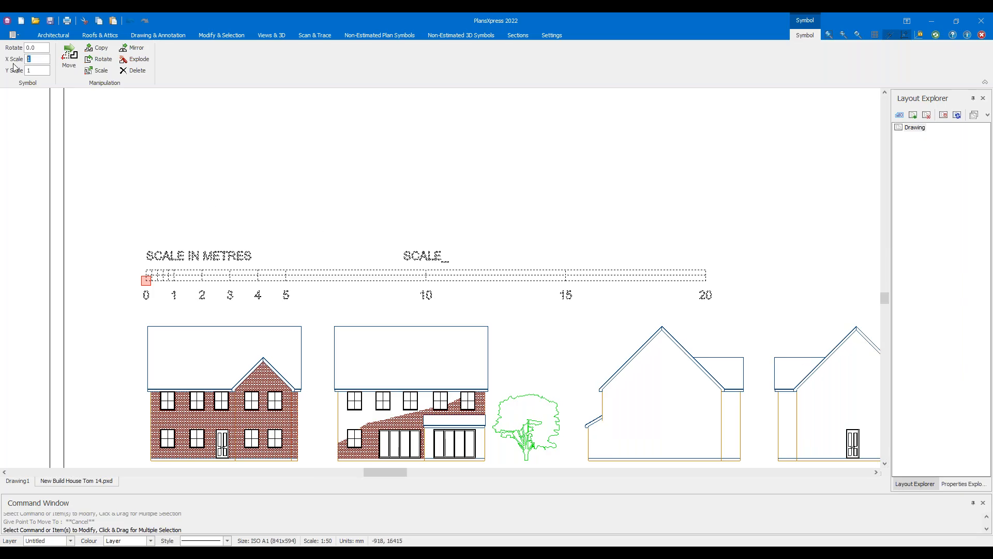
pyautogui.press('Escape')
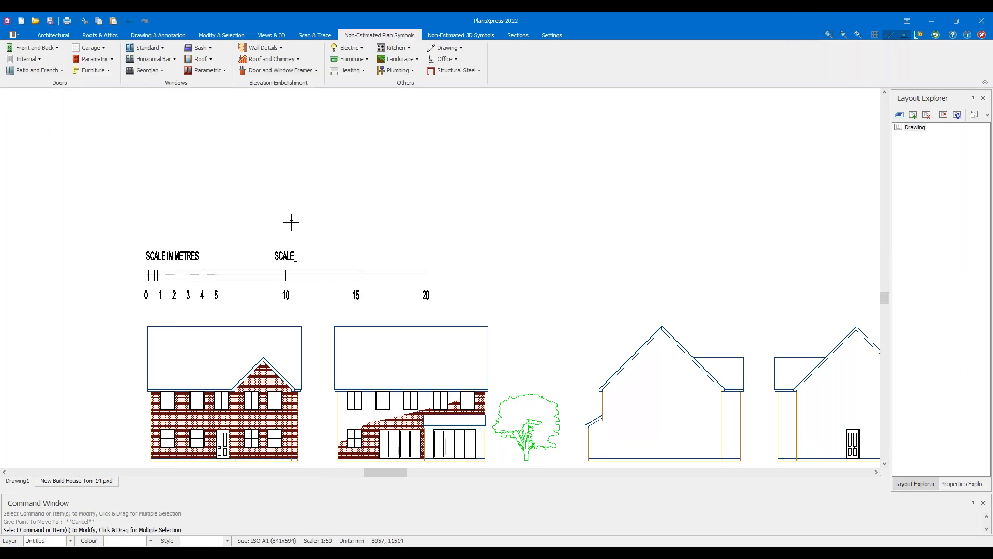
# Explode the scale bar symbol above the elevations
pyautogui.scroll(1, 290, 220)
pyautogui.moveTo(253, 226); pyautogui.dragTo(335, 154, button='middle')
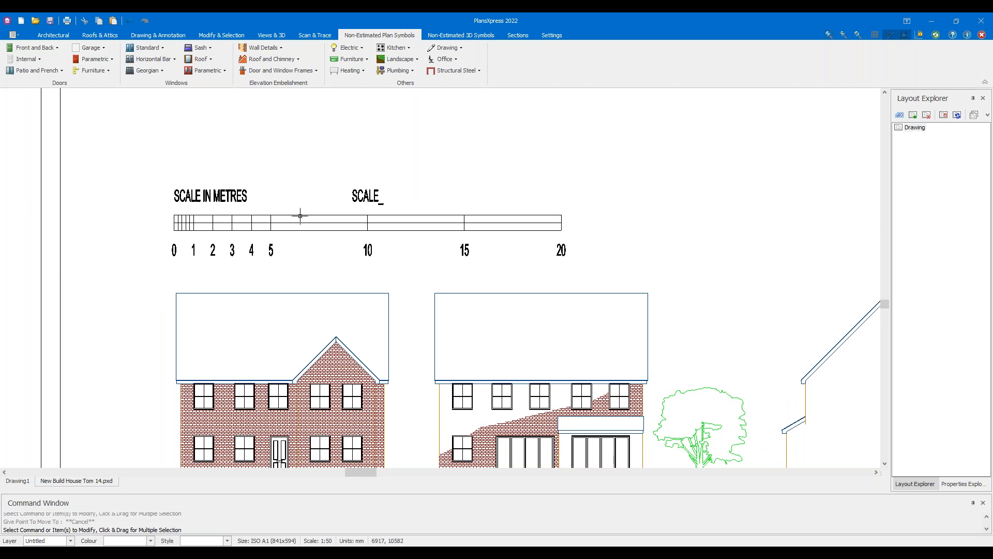
pyautogui.click(247, 250)
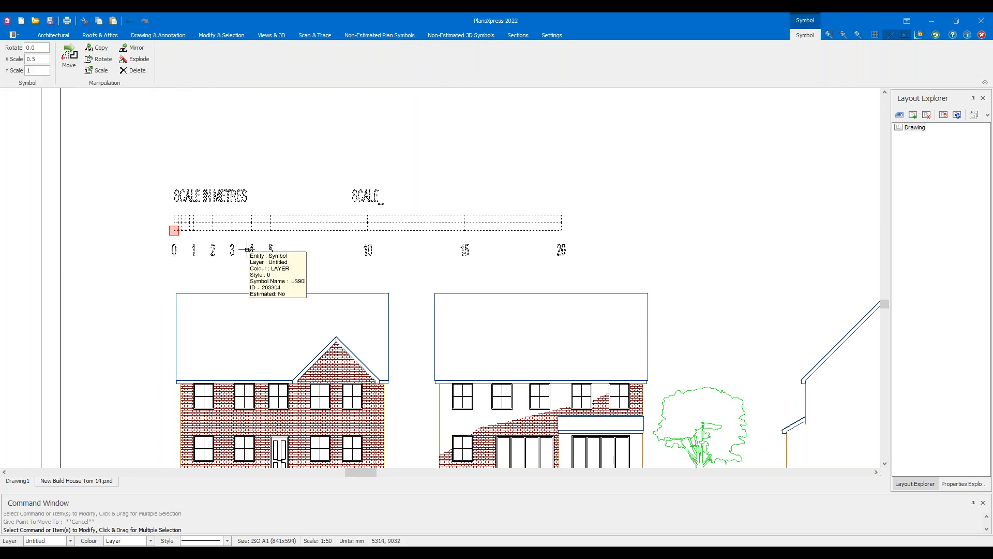
pyautogui.scroll(-3, 239, 249)
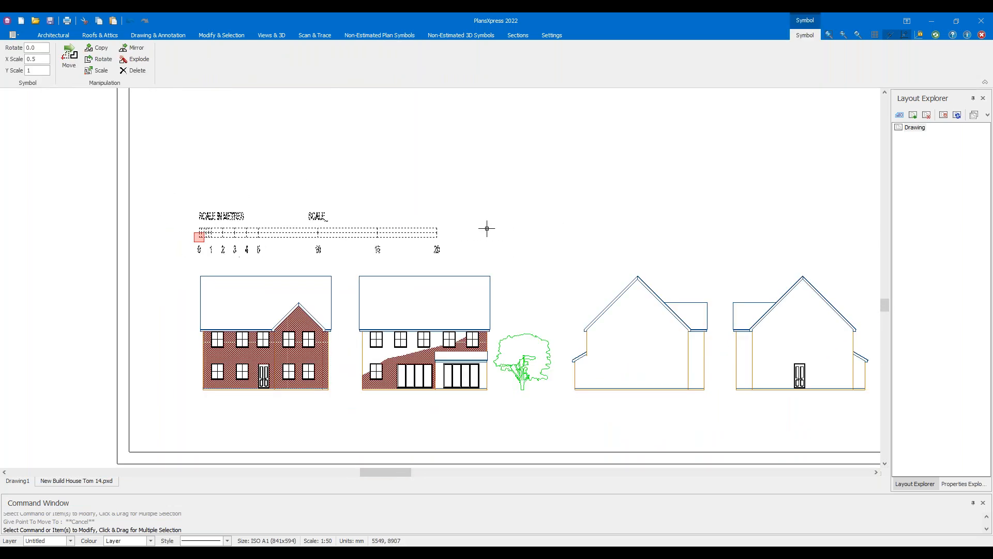
pyautogui.click(485, 226)
pyautogui.moveTo(567, 182); pyautogui.dragTo(316, 465, button='middle')
pyautogui.moveTo(349, 380); pyautogui.dragTo(641, 102, button='middle')
pyautogui.scroll(2, 374, 202)
pyautogui.click(371, 298)
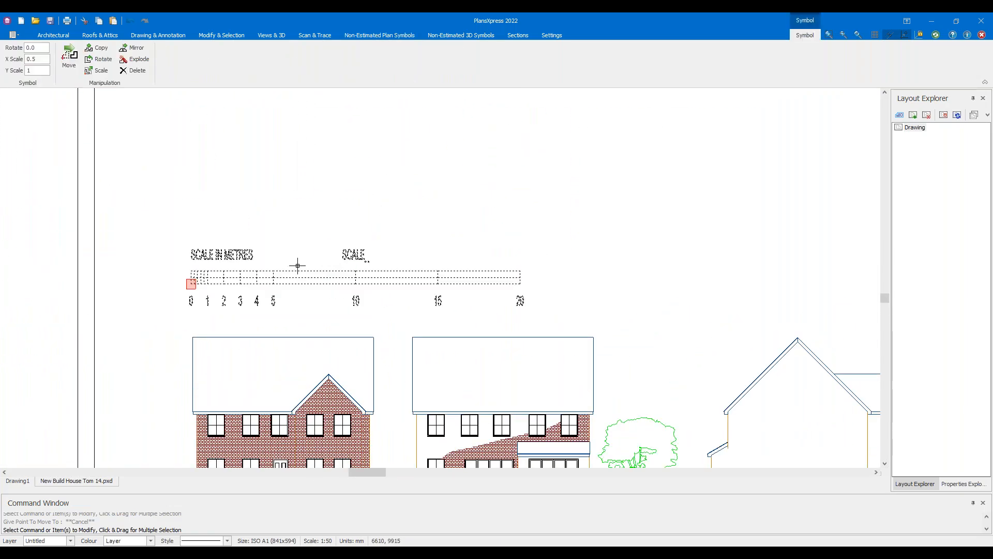
pyautogui.click(291, 205)
pyautogui.click(362, 298)
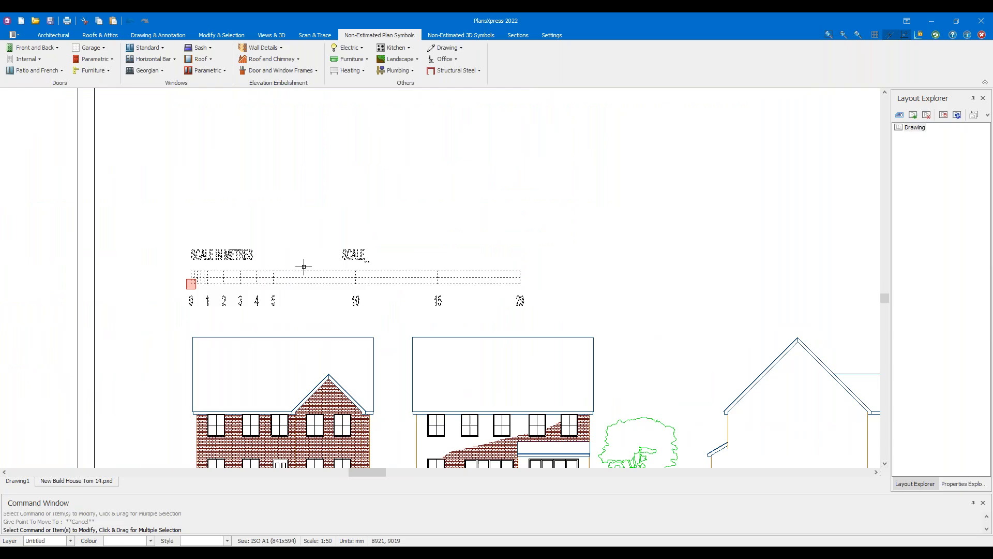
pyautogui.click(144, 60)
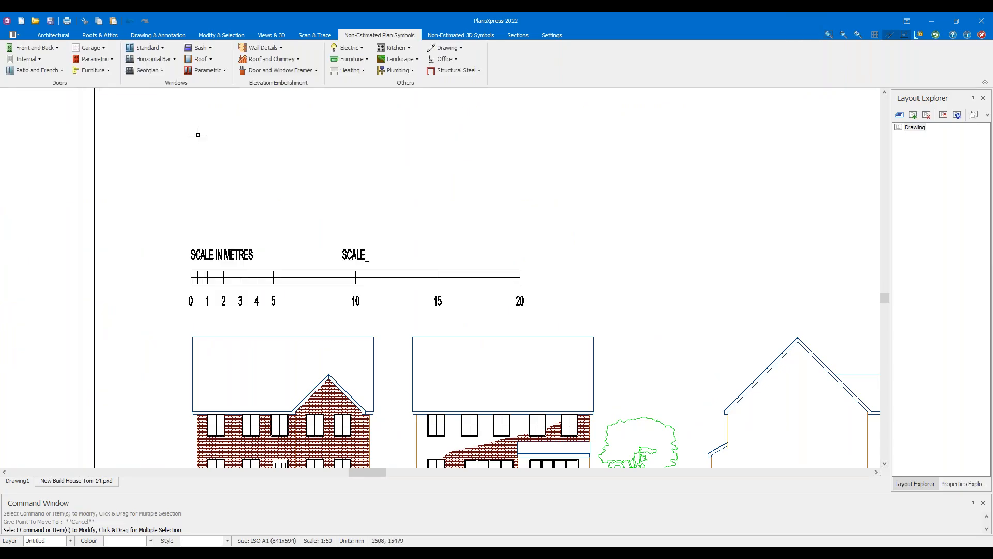
# Delete the part of the scale bar beyond the 10 metre mark, along with the "SCALE_" text
pyautogui.moveTo(407, 295); pyautogui.dragTo(362, 253)
pyautogui.moveTo(540, 314); pyautogui.dragTo(334, 229)
pyautogui.press('Delete')
pyautogui.press('Delete')
# Increase the text width of the "SCALE IN METRES" heading and the scale bar's number labels
pyautogui.doubleClick(221, 247)
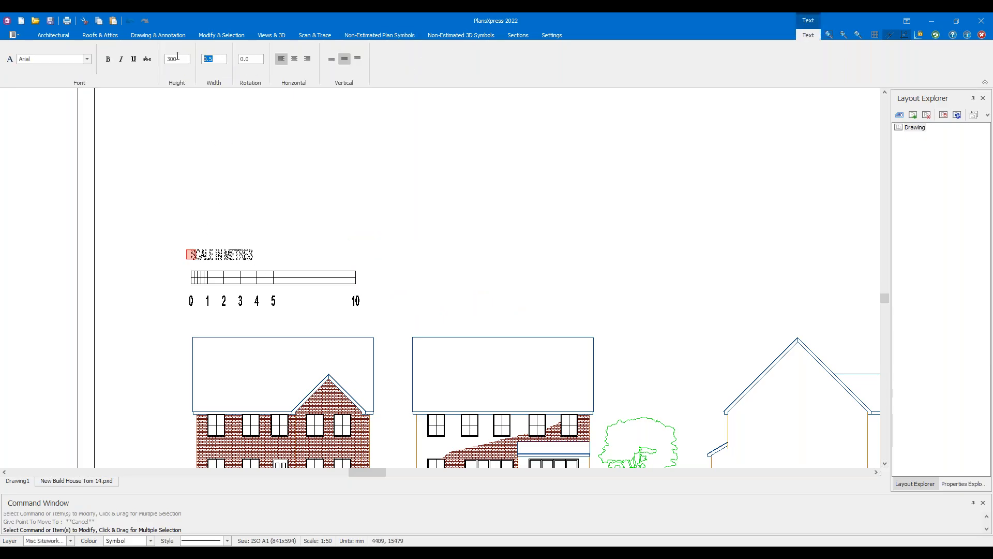
pyautogui.click(298, 200)
pyautogui.moveTo(397, 319); pyautogui.dragTo(166, 289)
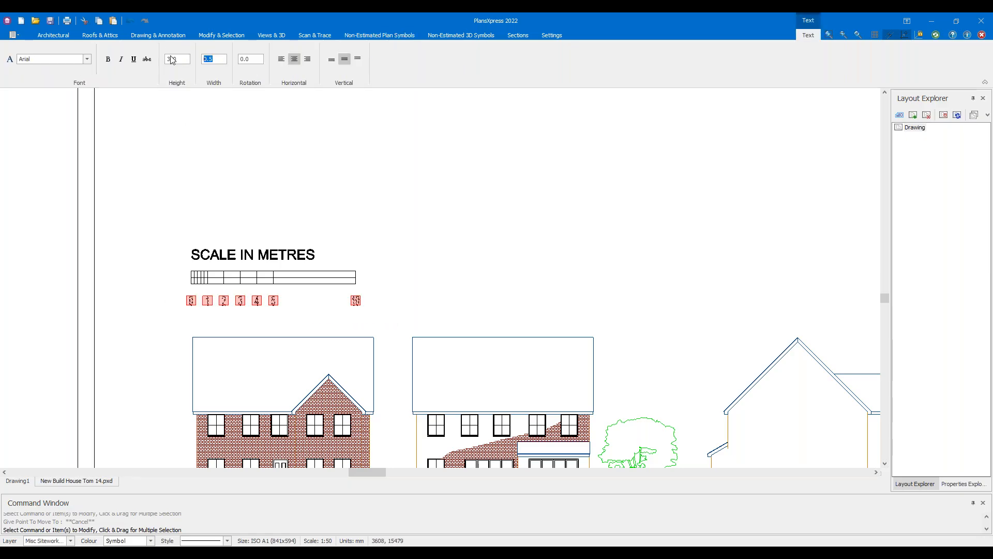
pyautogui.click(390, 214)
# Undo the scale bar's text width changes, deletions, explode and X scale change
pyautogui.click(132, 20)
pyautogui.click(132, 21)
pyautogui.click(132, 20)
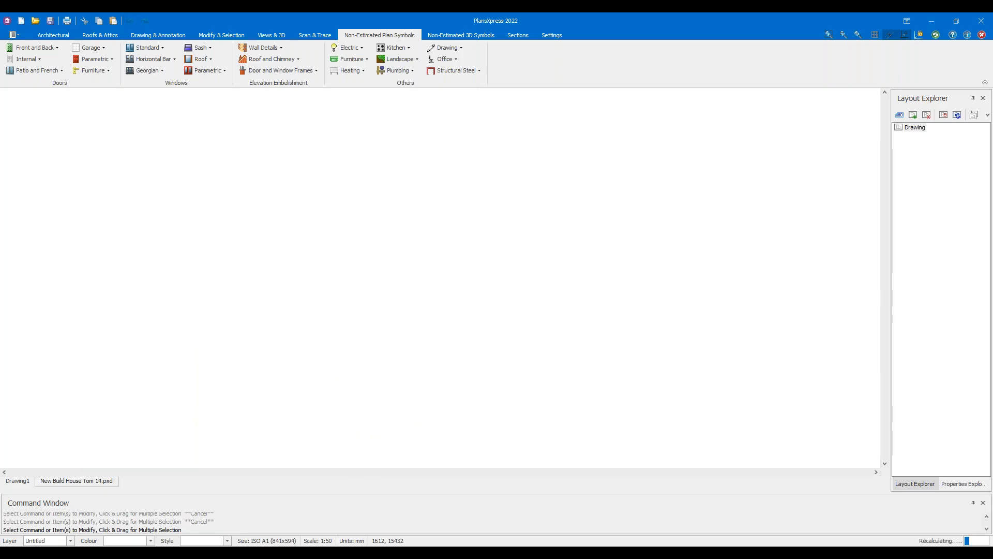
pyautogui.click(130, 21)
pyautogui.click(130, 20)
# Set both the X scale and the Y scale of the scale bar to 0.5
pyautogui.scroll(-3, 204, 137)
pyautogui.click(282, 192)
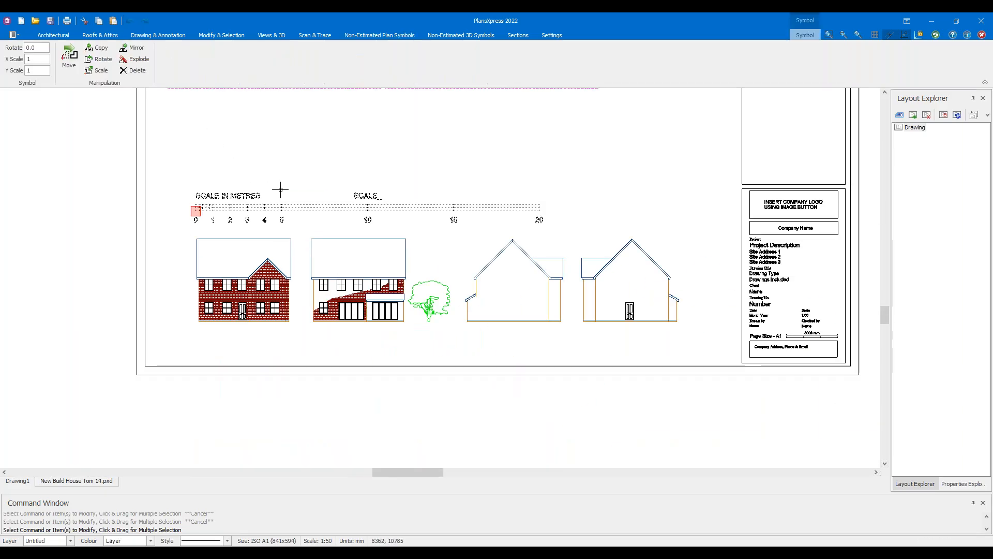
pyautogui.press('Escape')
pyautogui.click(273, 204)
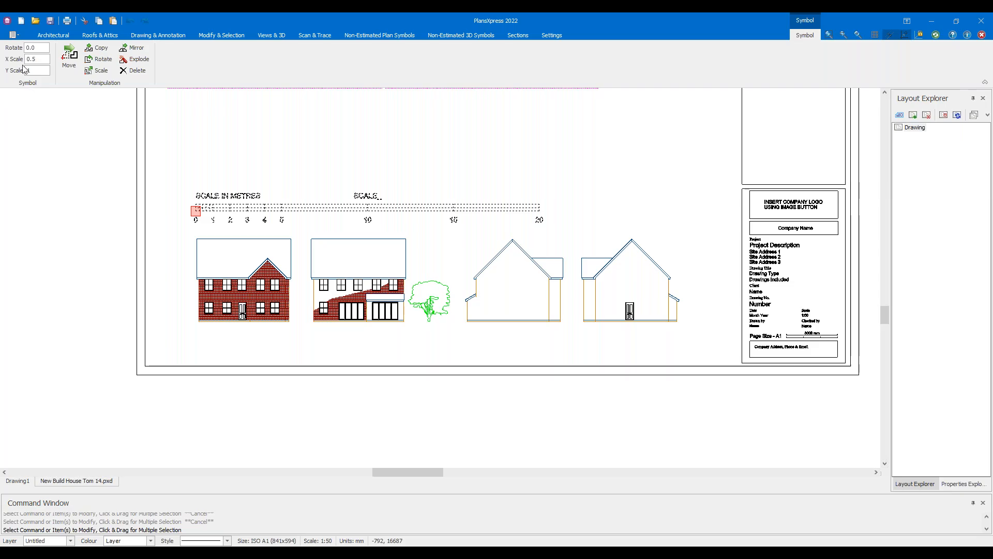
pyautogui.moveTo(40, 69); pyautogui.dragTo(15, 73)
pyautogui.press('BackSpace')
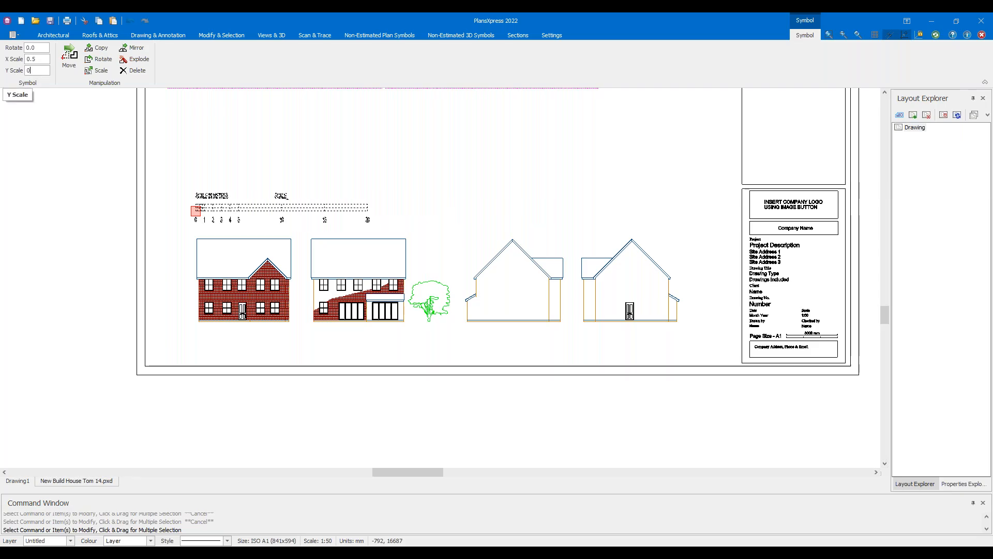
pyautogui.write('0.5')
pyautogui.click(97, 104)
pyautogui.scroll(2, 237, 173)
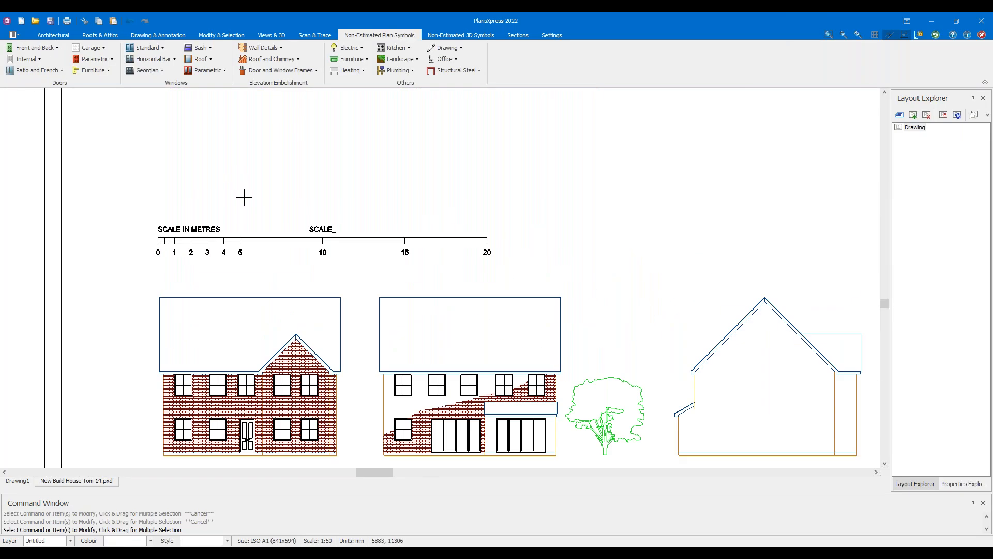
# Compare the half-size scale bar with the full-size scale bar beside the Notes area by holding it directly underneath, without placing it
pyautogui.click(259, 240)
pyautogui.scroll(-2, 256, 240)
pyautogui.click(304, 205)
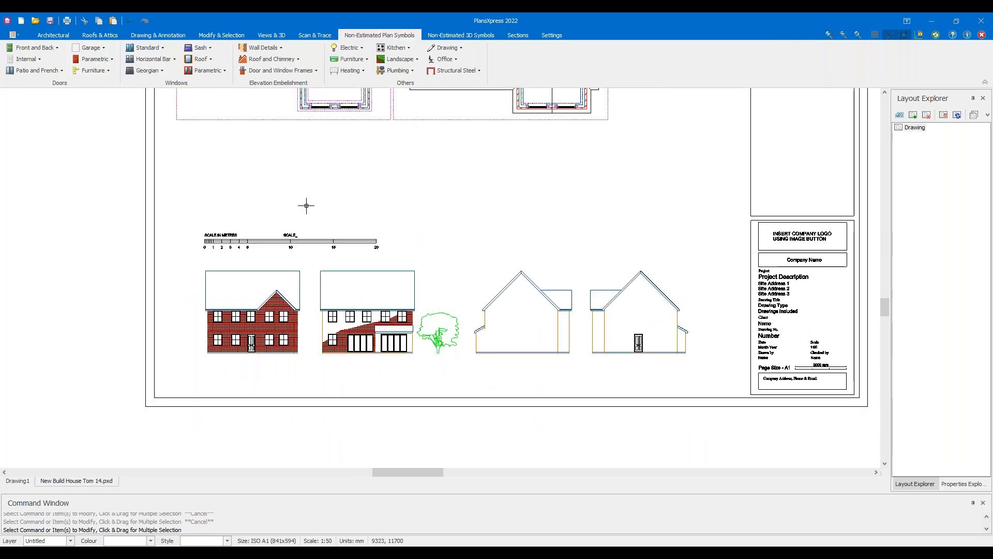
pyautogui.scroll(2, 304, 205)
pyautogui.click(141, 250)
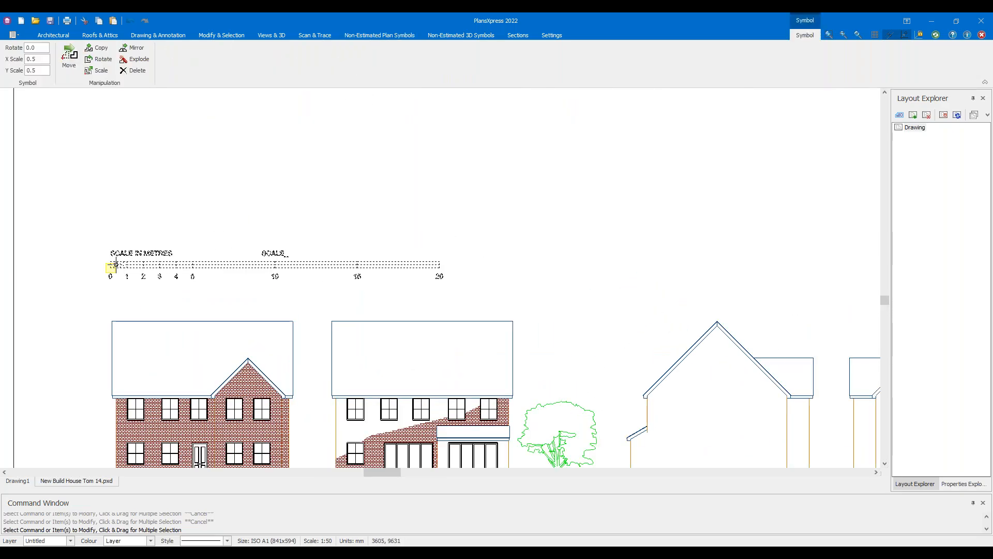
pyautogui.click(114, 265)
pyautogui.scroll(-2, 182, 242)
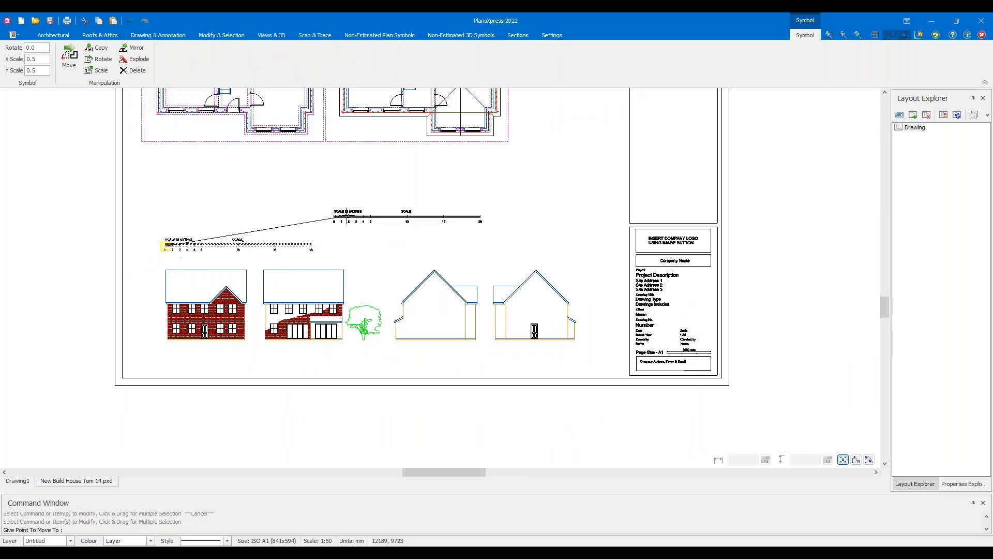
pyautogui.moveTo(356, 230); pyautogui.dragTo(240, 388, button='middle')
pyautogui.scroll(5, 434, 145)
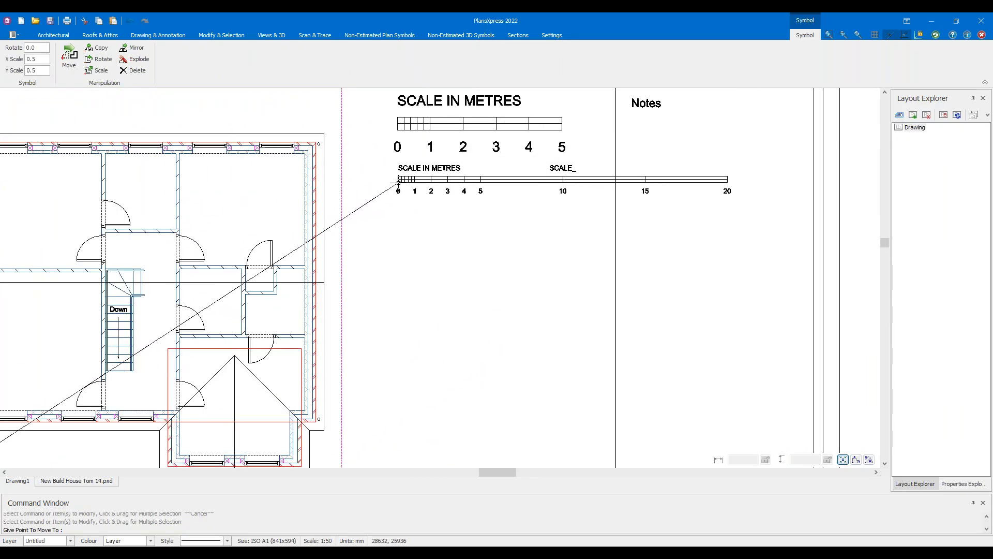
pyautogui.scroll(-3, 463, 215)
pyautogui.moveTo(360, 289); pyautogui.dragTo(455, 201, button='middle')
pyautogui.moveTo(312, 330); pyautogui.dragTo(468, 251, button='middle')
pyautogui.press('Escape')
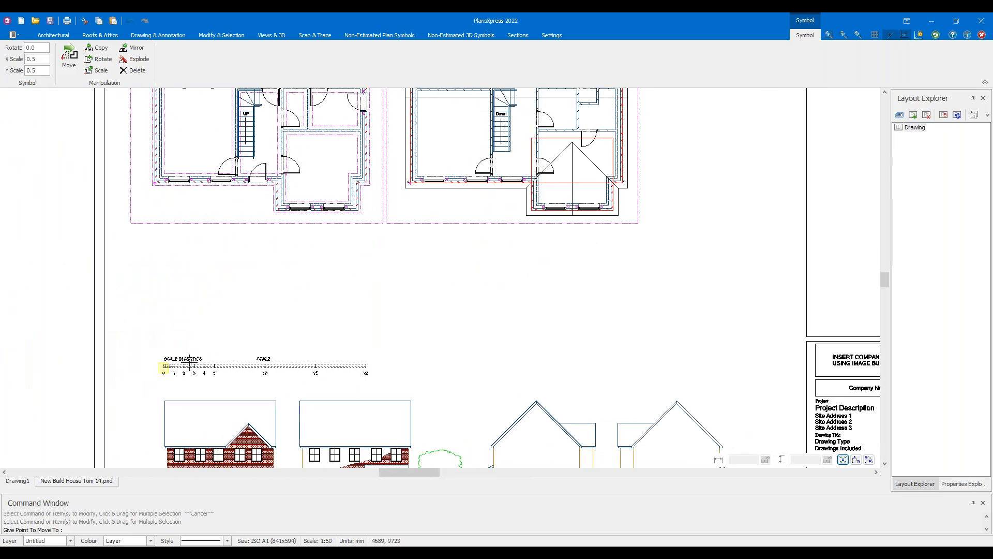
# Explode the half-size scale bar symbol above the elevations into separate items
pyautogui.scroll(4, 189, 347)
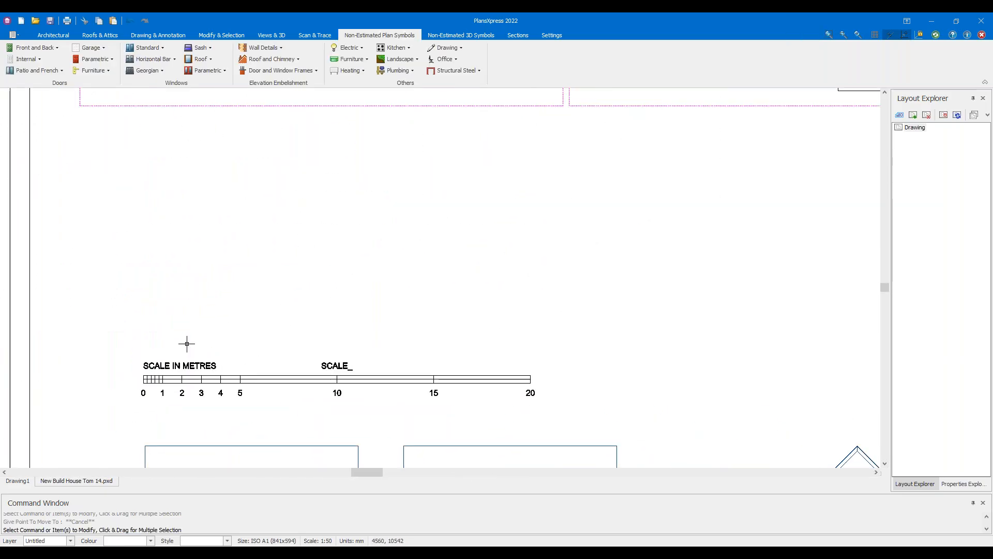
pyautogui.click(191, 383)
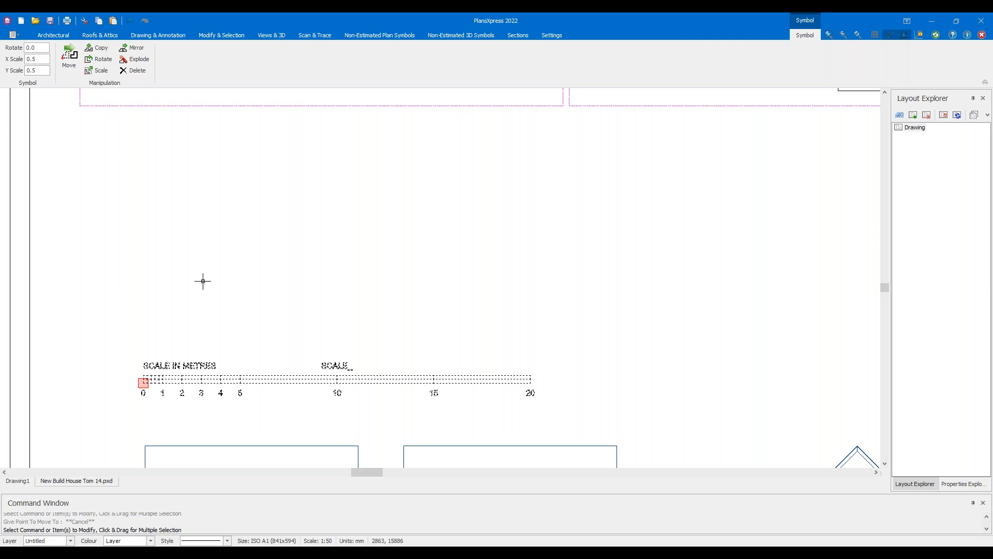
pyautogui.press('Escape')
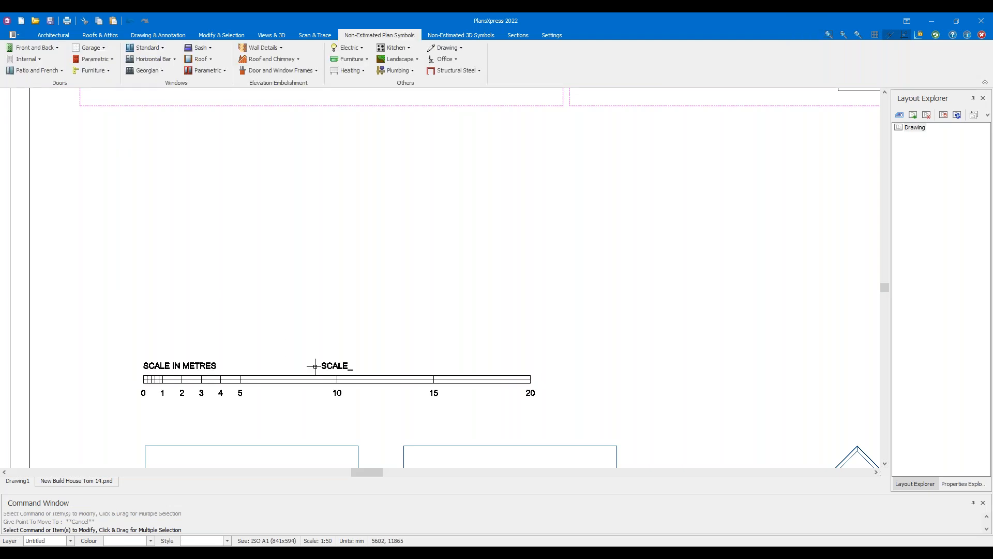
pyautogui.moveTo(314, 366); pyautogui.dragTo(301, 319, button='middle')
pyautogui.scroll(2, 295, 345)
pyautogui.moveTo(370, 373); pyautogui.dragTo(264, 267)
pyautogui.scroll(-1, 264, 267)
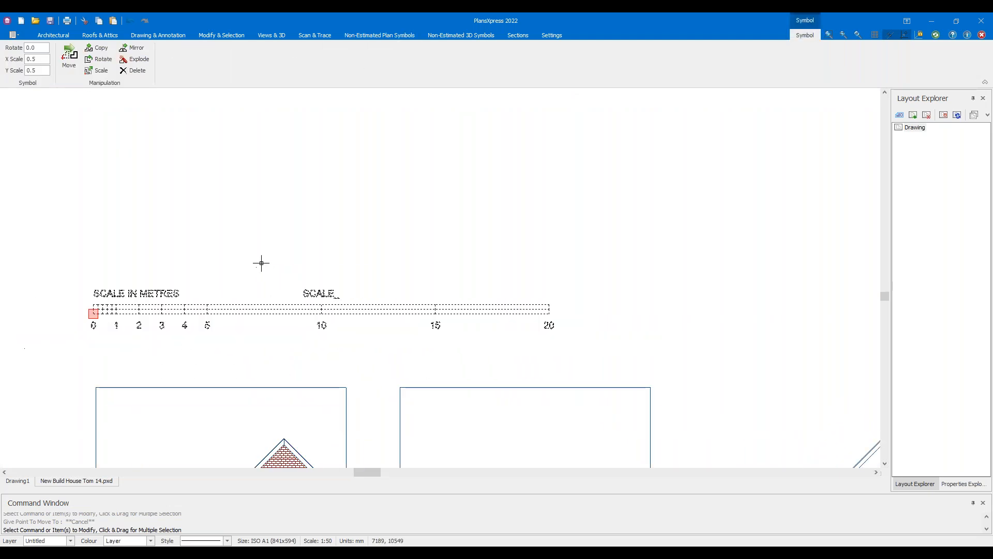
pyautogui.click(148, 59)
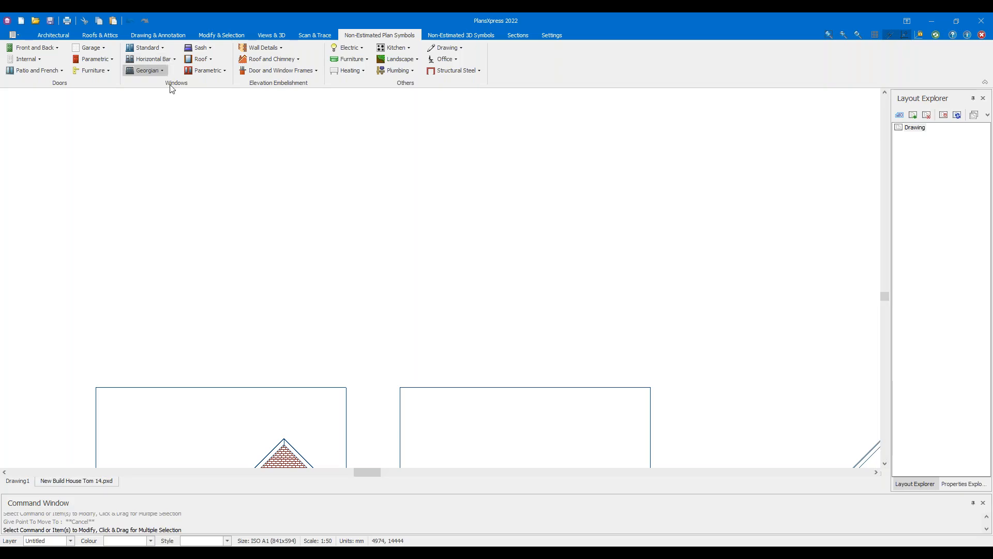
# Delete everything on the exploded scale bar beyond the 10 metre mark, including the 15 and 20 labels, and the "SCALE_" text
pyautogui.moveTo(615, 350); pyautogui.dragTo(404, 269)
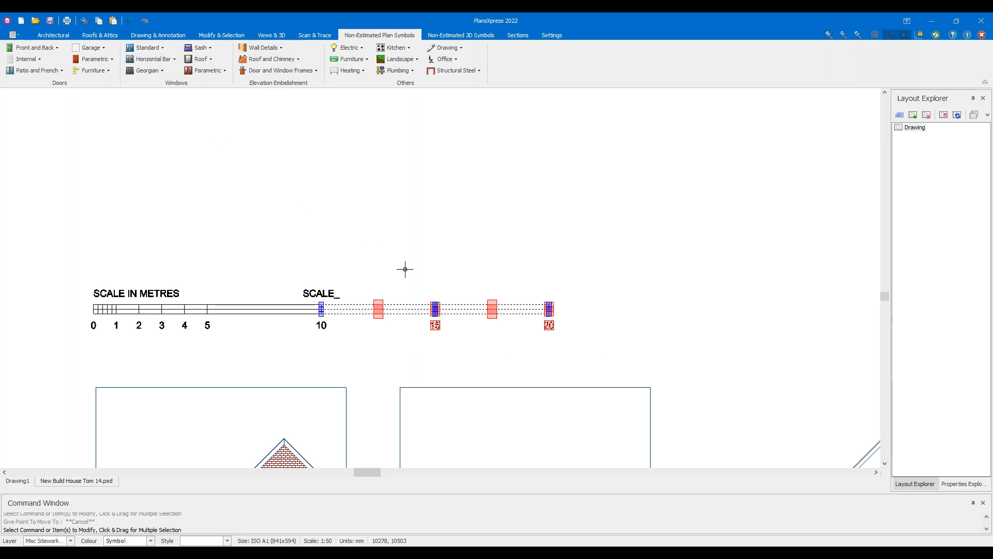
pyautogui.press('Delete')
pyautogui.click(321, 294)
pyautogui.press('Delete')
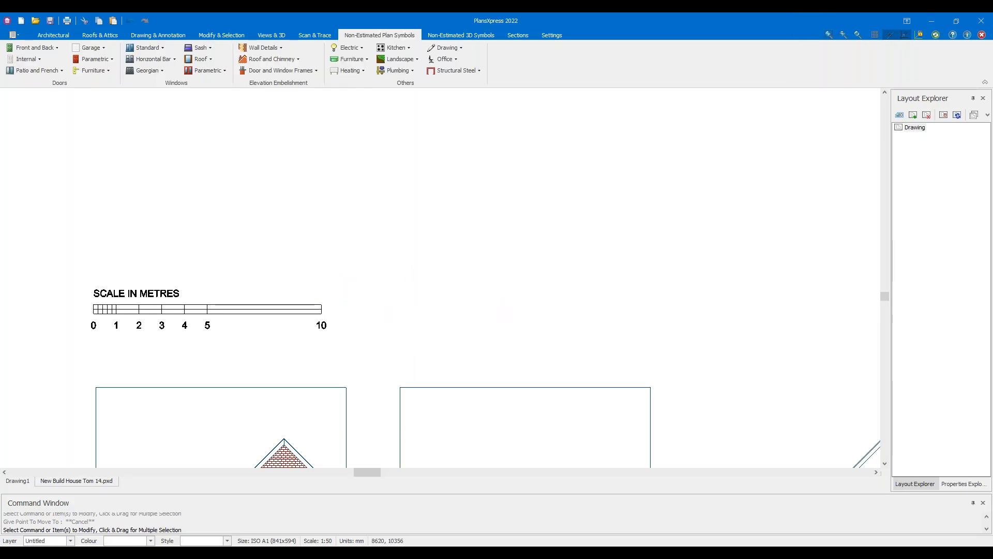
# Check the "SCALE IN METRES" heading's text settings and compare the shortened scale bar with the one beside the Notes area
pyautogui.click(176, 292)
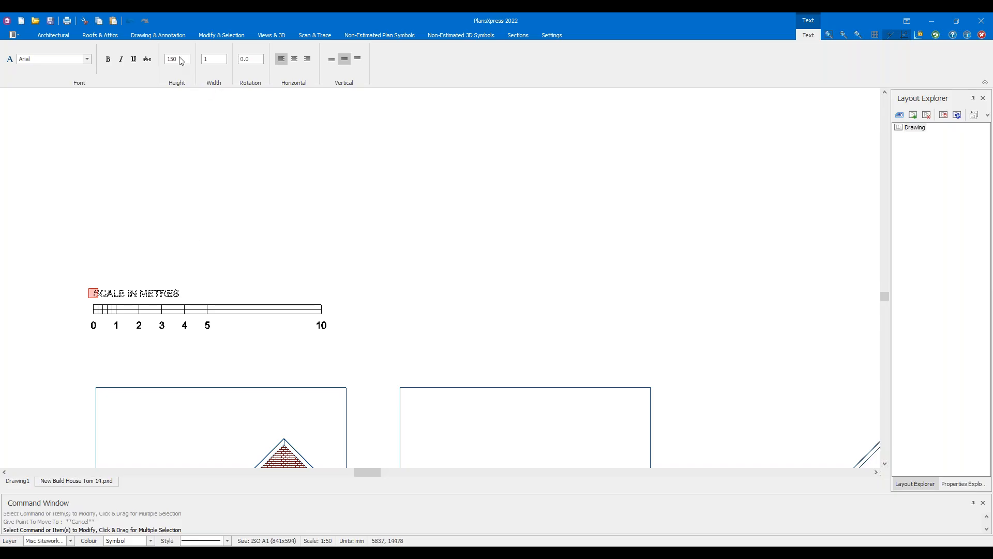
pyautogui.click(201, 192)
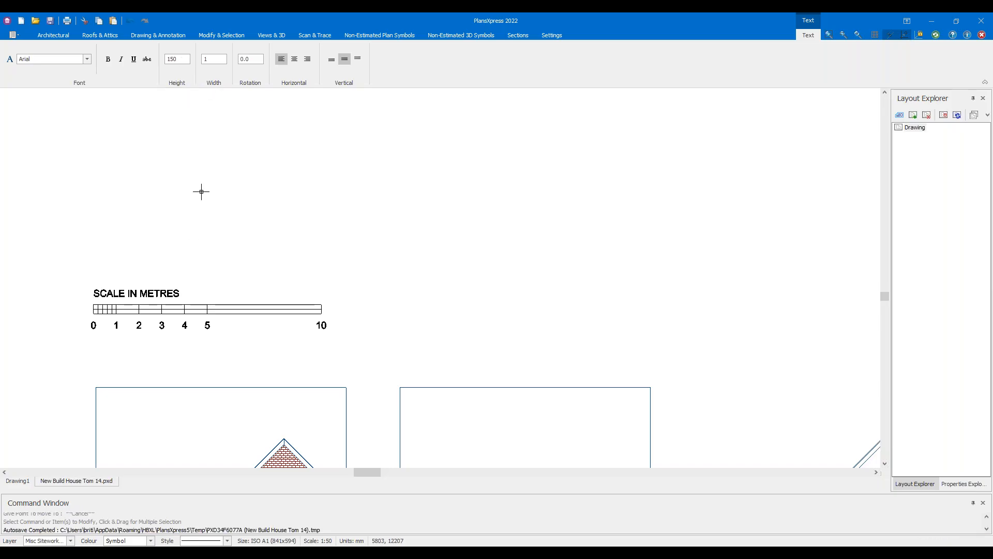
pyautogui.scroll(-2, 201, 192)
pyautogui.scroll(2, 215, 198)
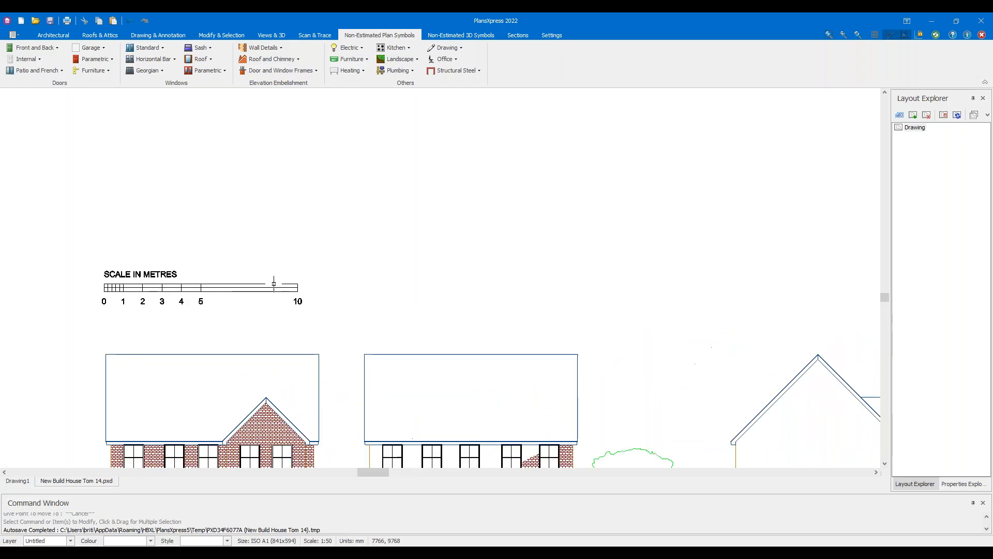
pyautogui.click(293, 303)
pyautogui.click(357, 322)
pyautogui.scroll(-3, 230, 373)
pyautogui.scroll(2, 382, 199)
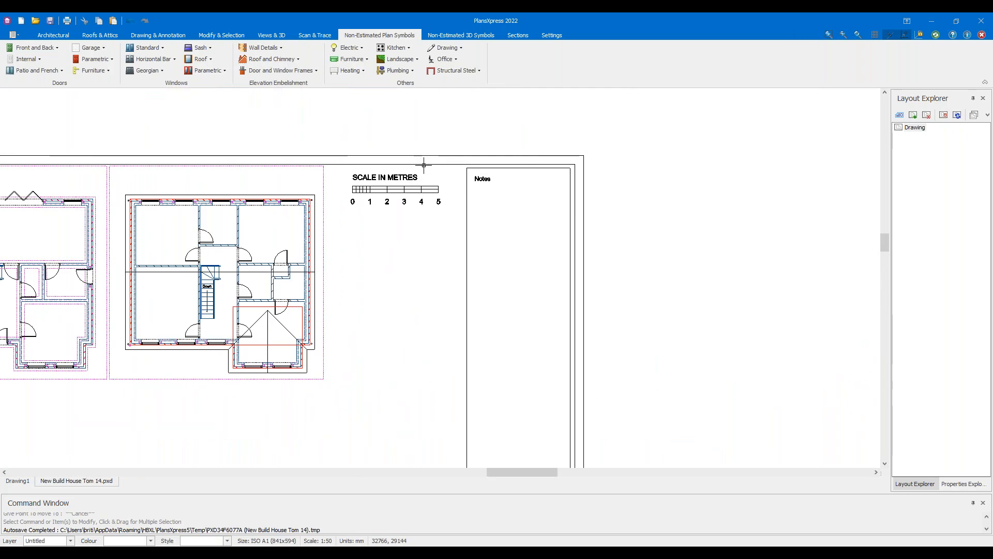
pyautogui.scroll(-2, 362, 233)
pyautogui.scroll(3, 325, 321)
pyautogui.scroll(5, 325, 321)
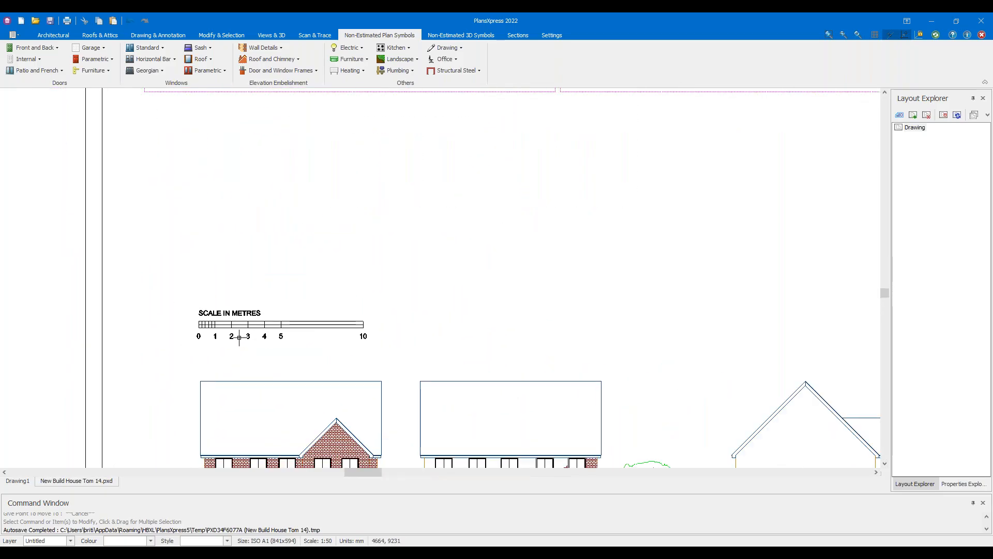
# Set the text height of the half-size bar's "SCALE IN METRES" heading to 300 and compare it with the full-size bar's heading
pyautogui.click(241, 292)
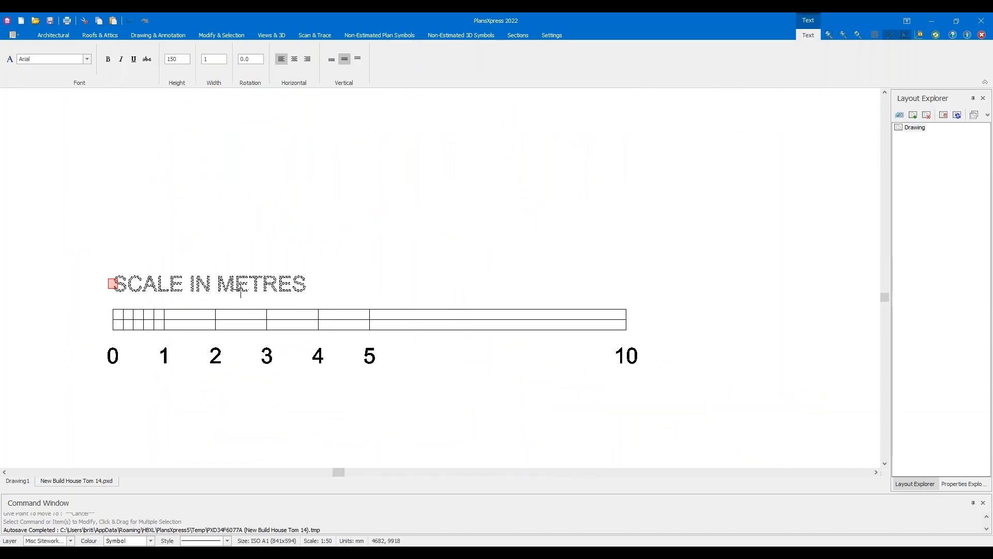
pyautogui.doubleClick(180, 61)
pyautogui.click(280, 242)
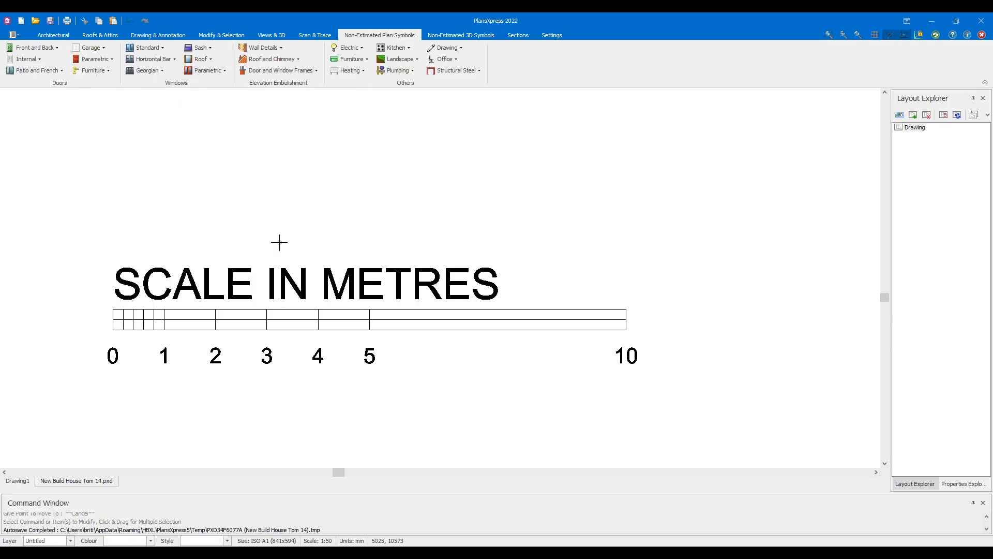
pyautogui.scroll(-6, 280, 242)
pyautogui.moveTo(309, 201); pyautogui.dragTo(140, 348, button='middle')
pyautogui.moveTo(465, 134); pyautogui.dragTo(331, 344, button='middle')
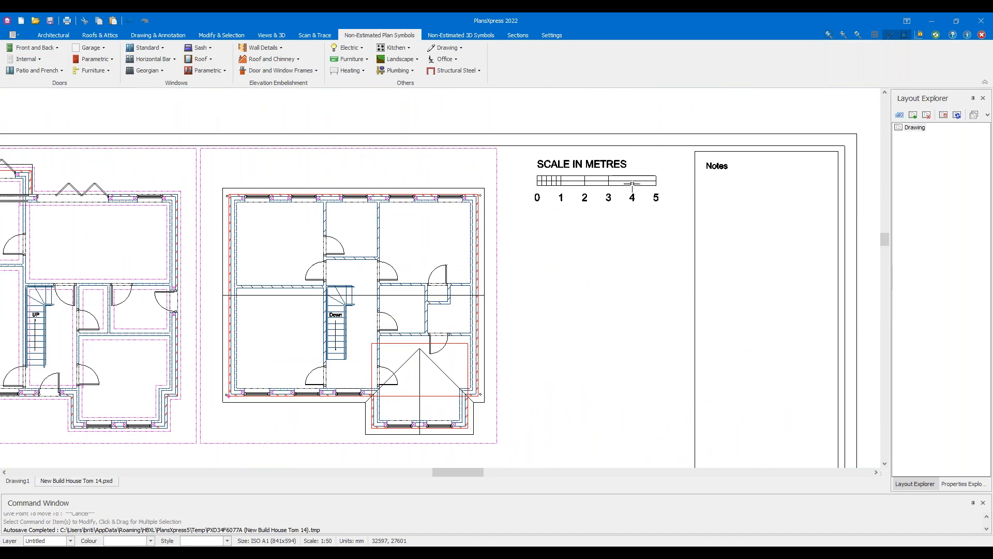
pyautogui.moveTo(238, 460); pyautogui.dragTo(483, 237, button='middle')
pyautogui.scroll(6, 187, 374)
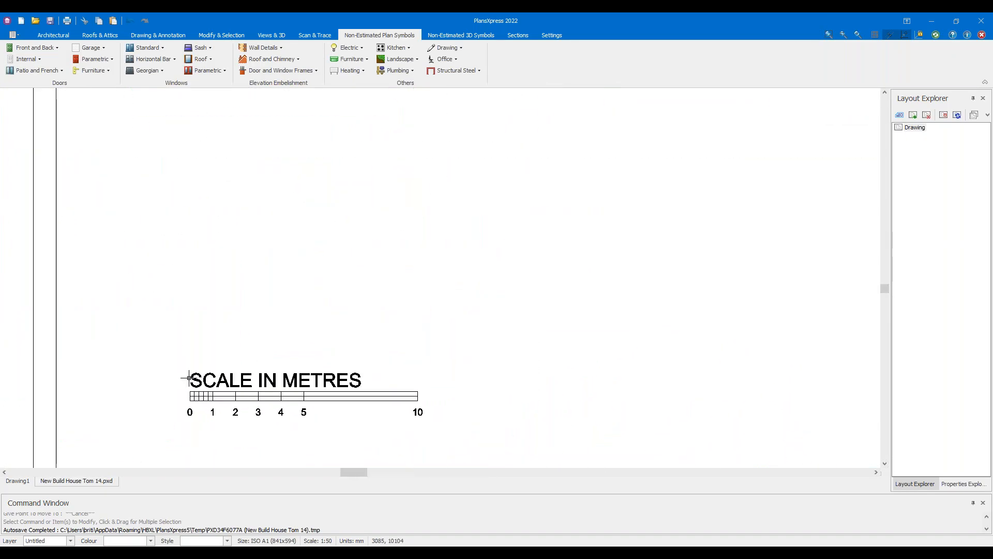
# Set the text height of the "SCALE IN METRES" heading above the elevations back to 150
pyautogui.click(234, 380)
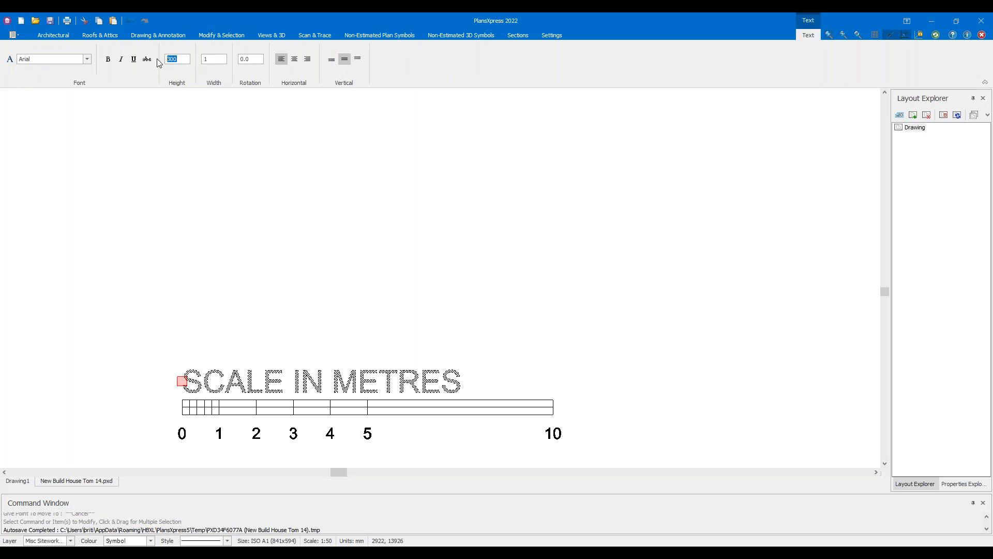
pyautogui.write('150')
pyautogui.click(272, 272)
pyautogui.scroll(-6, 295, 326)
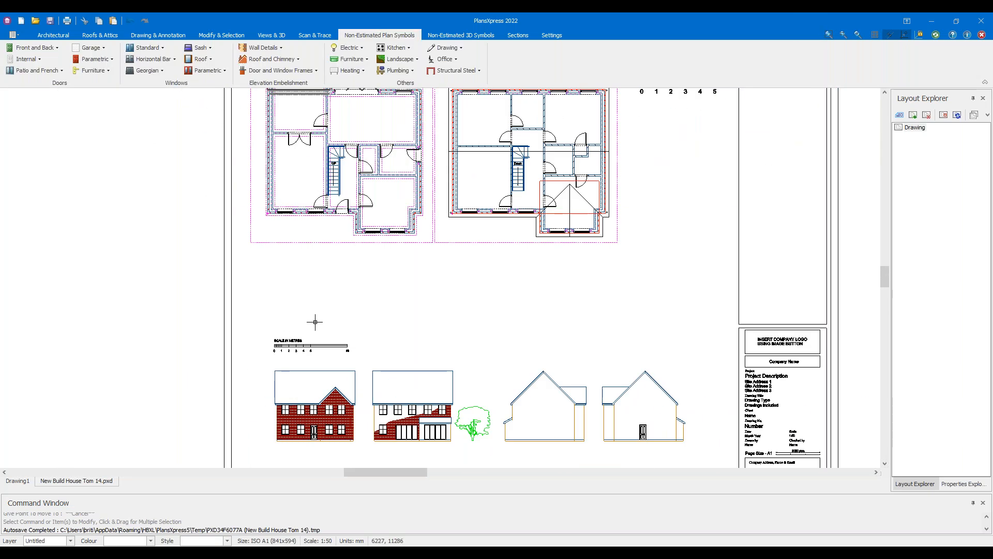
pyautogui.moveTo(257, 311); pyautogui.dragTo(370, 357)
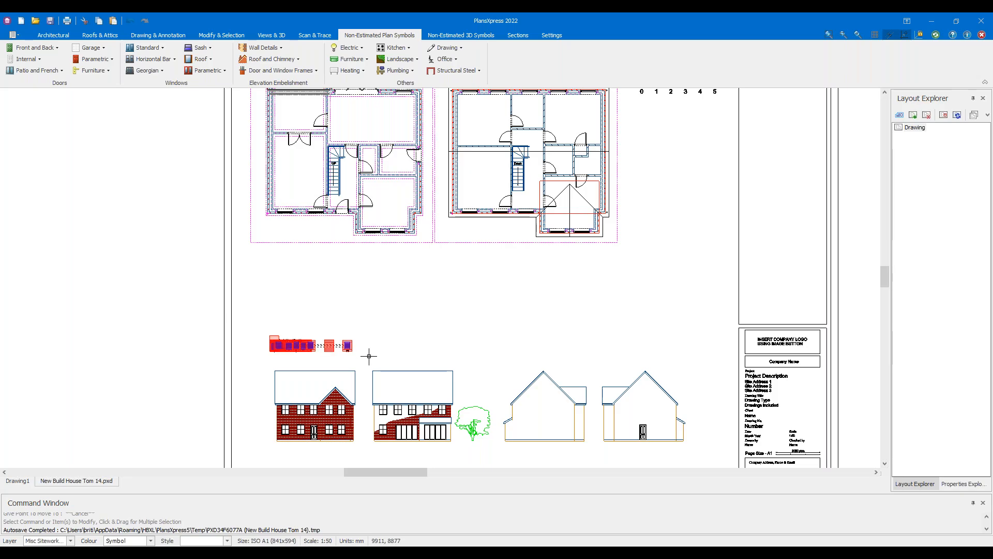
pyautogui.scroll(2, 372, 355)
pyautogui.scroll(-1, 377, 359)
pyautogui.press('Escape')
# Draw a rectangle enclosing the half-size scale bar, the tree and all four elevations
pyautogui.scroll(-3, 377, 359)
pyautogui.moveTo(435, 342)
pyautogui.mouseDown(button='middle')
pyautogui.moveTo(321, 286)
pyautogui.moveTo(336, 292)
pyautogui.mouseUp(button='middle')
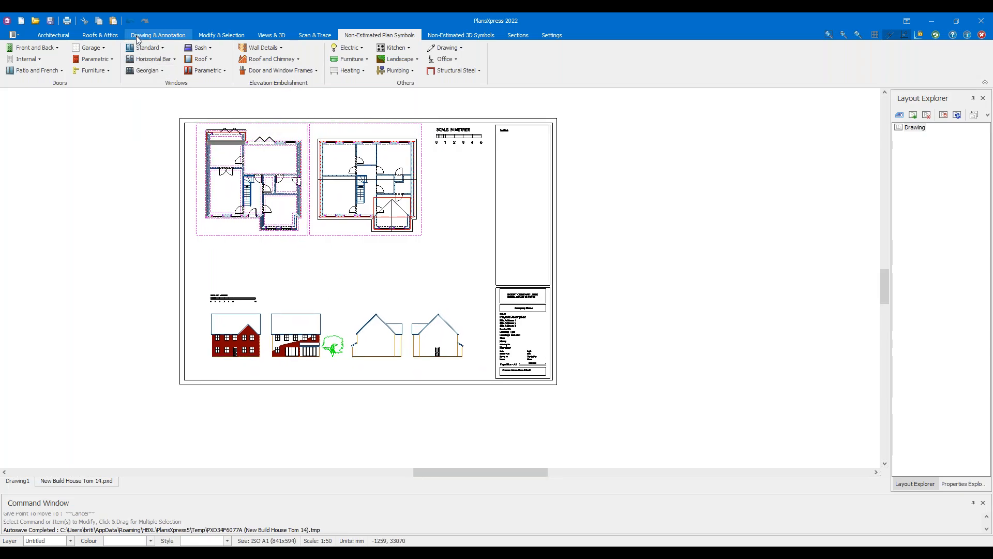
pyautogui.click(139, 37)
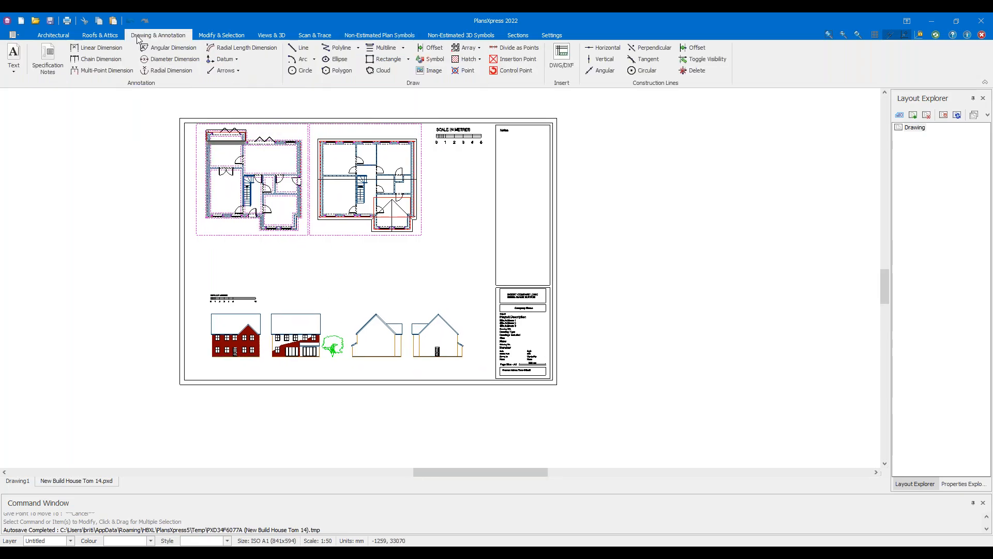
pyautogui.click(385, 60)
pyautogui.scroll(5, 265, 247)
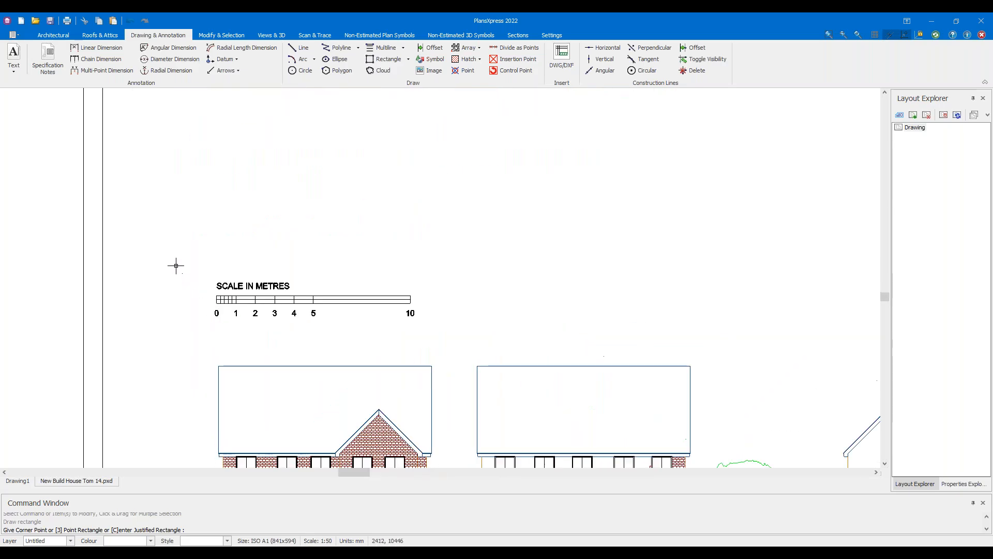
pyautogui.click(176, 259)
pyautogui.scroll(-4, 200, 295)
pyautogui.scroll(2, 646, 429)
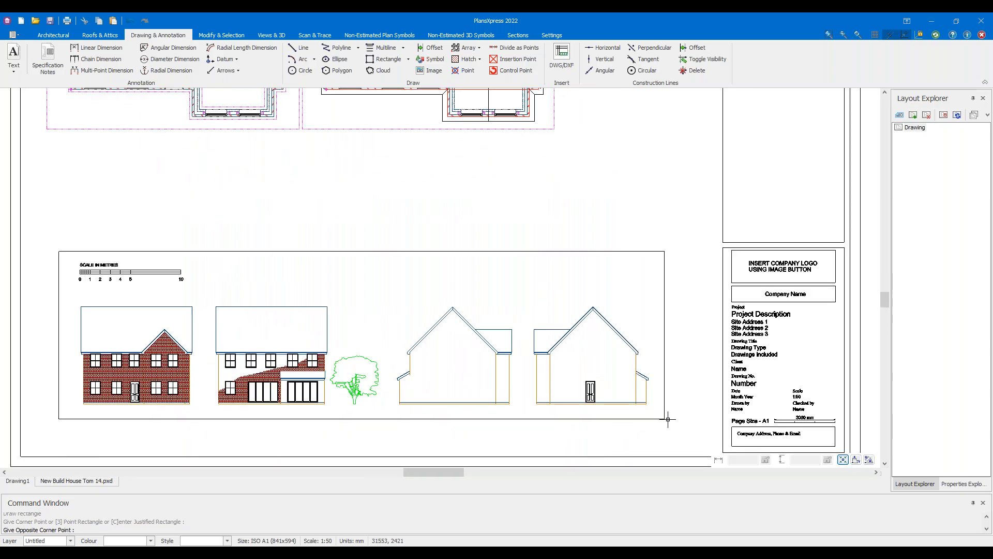
pyautogui.click(666, 420)
pyautogui.scroll(-3, 402, 401)
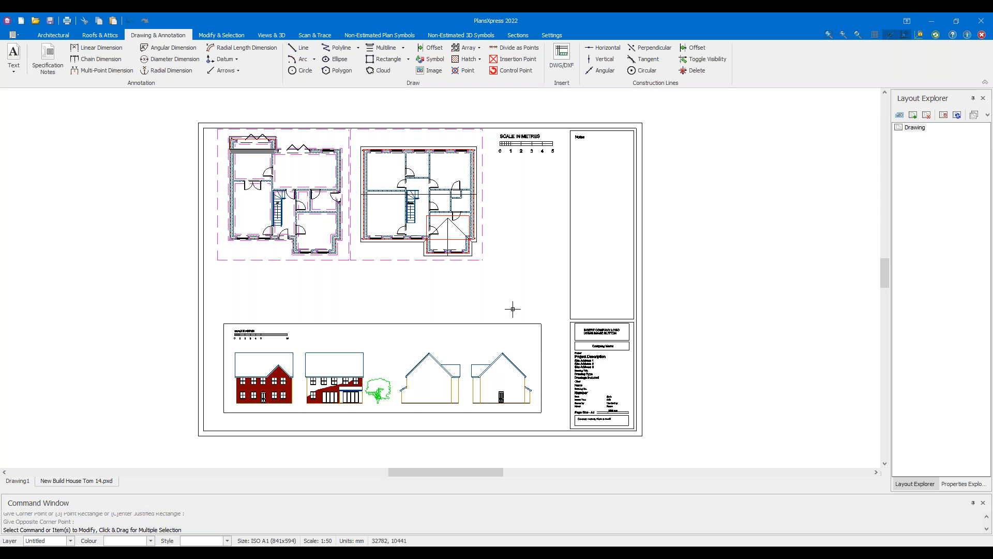
# Review the framed elevations and the floor plans with their two scale bars across the whole sheet
pyautogui.scroll(2, 463, 375)
pyautogui.scroll(-2, 220, 321)
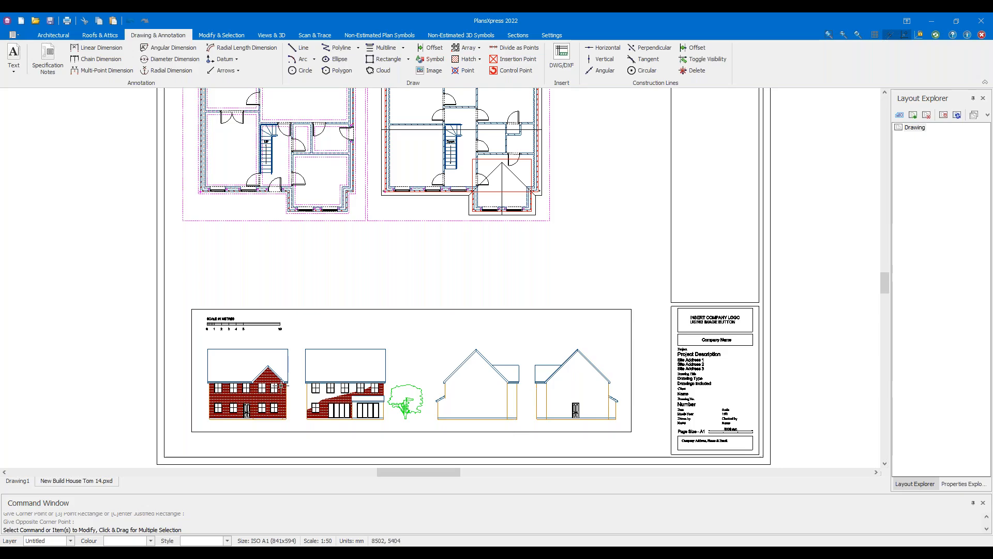
pyautogui.moveTo(283, 397)
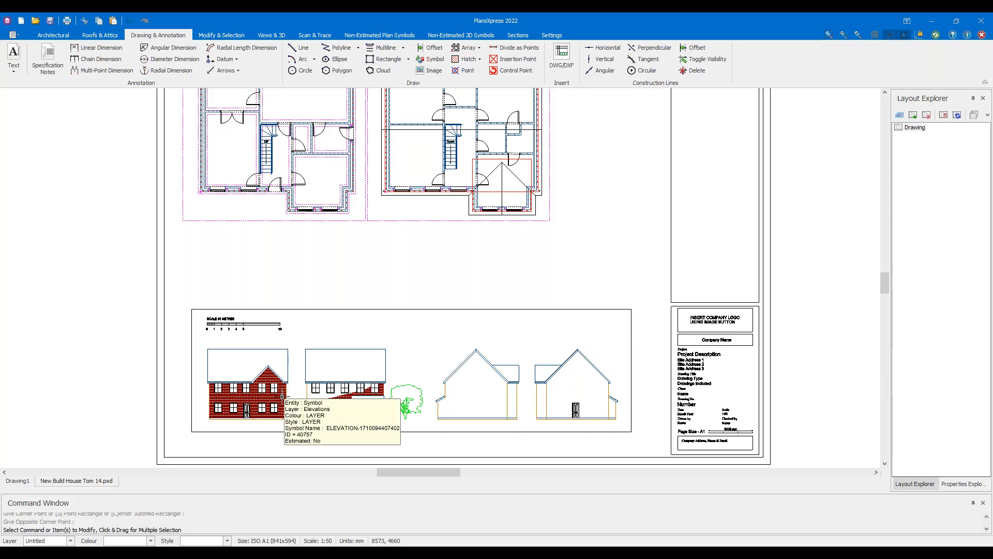
pyautogui.moveTo(314, 227); pyautogui.dragTo(298, 366, button='middle')
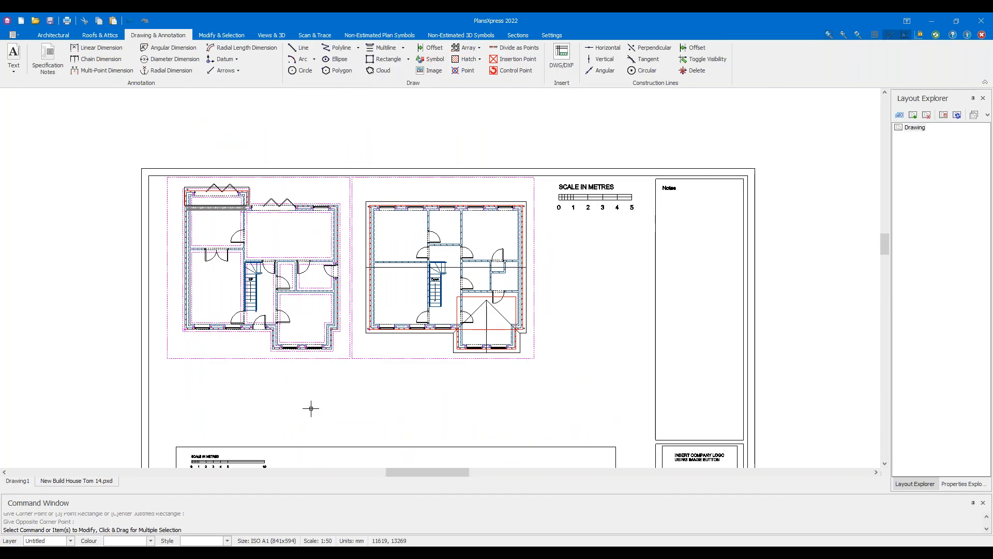
pyautogui.moveTo(312, 419); pyautogui.dragTo(304, 410, button='middle')
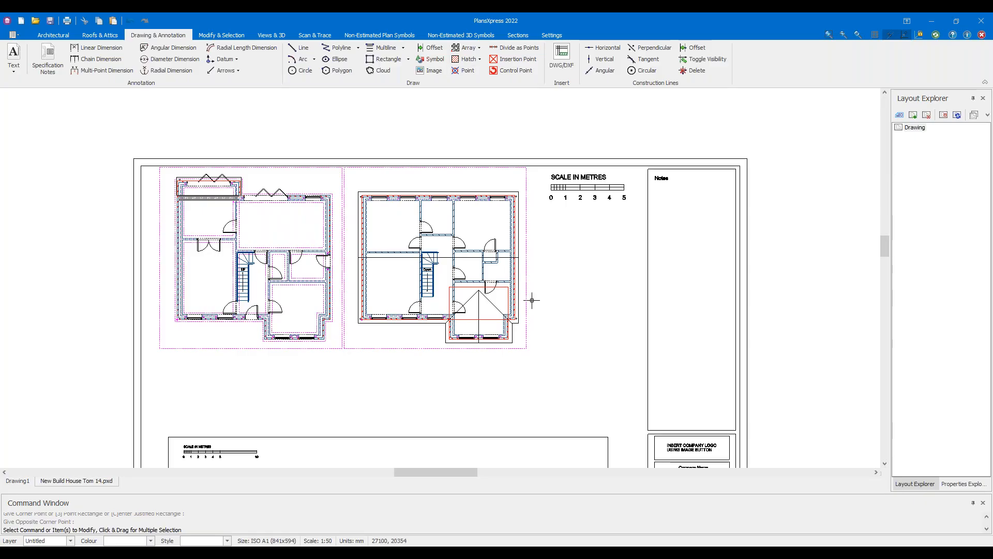
pyautogui.scroll(-1, 533, 304)
pyautogui.scroll(-2, 447, 235)
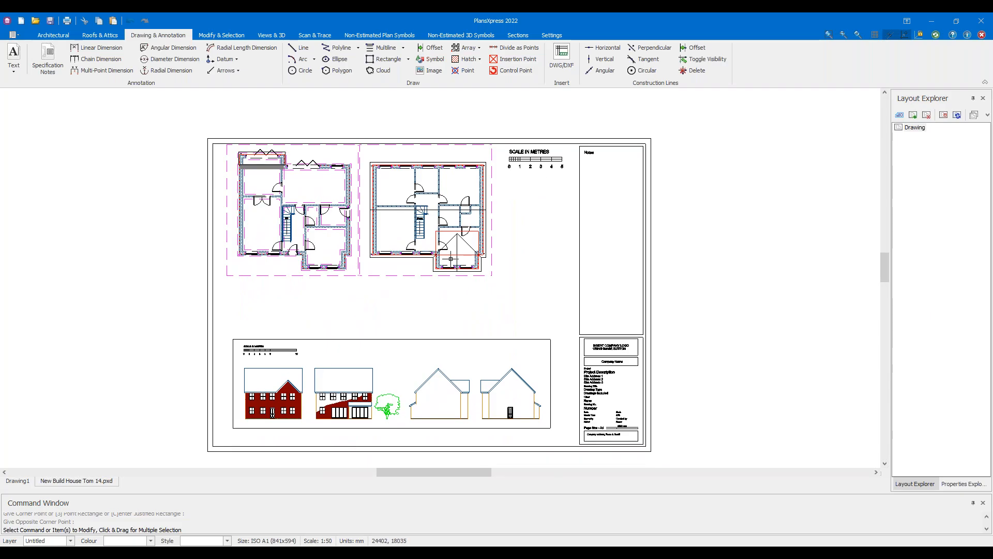
# Save the drawing as New Build House Tom 15.pxd in the PX Skills folder and dismiss the thumbnail warning
pyautogui.click(13, 35)
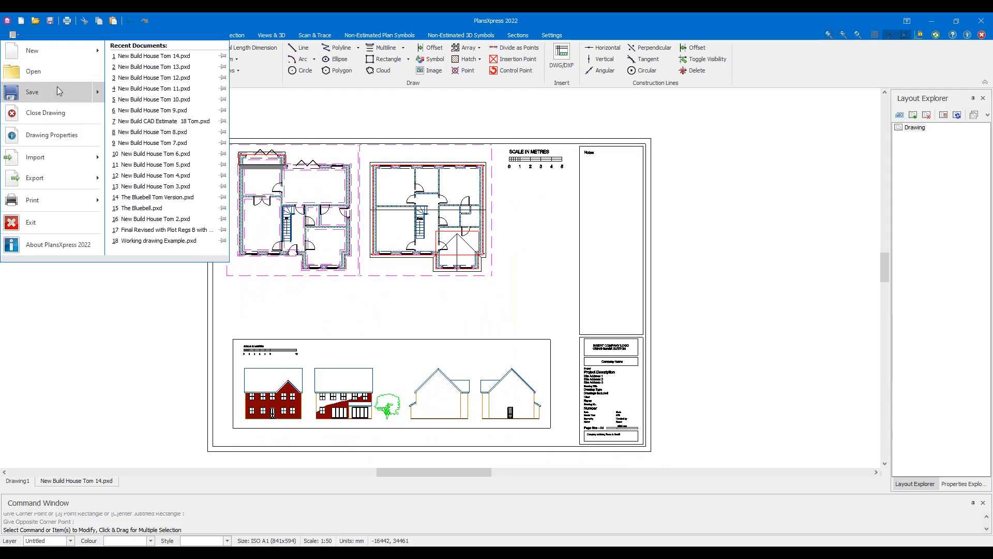
pyautogui.moveTo(59, 91)
pyautogui.click(137, 66)
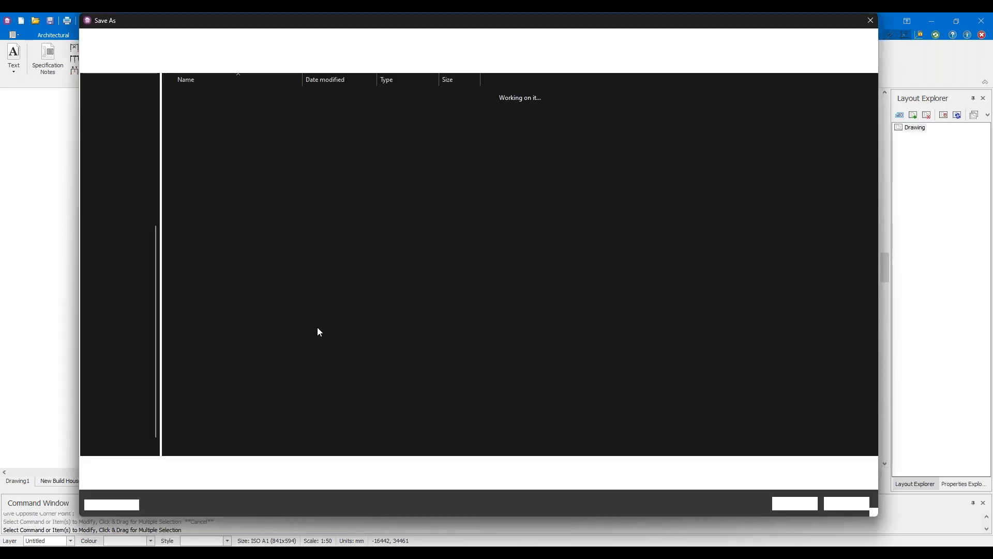
pyautogui.click(304, 467)
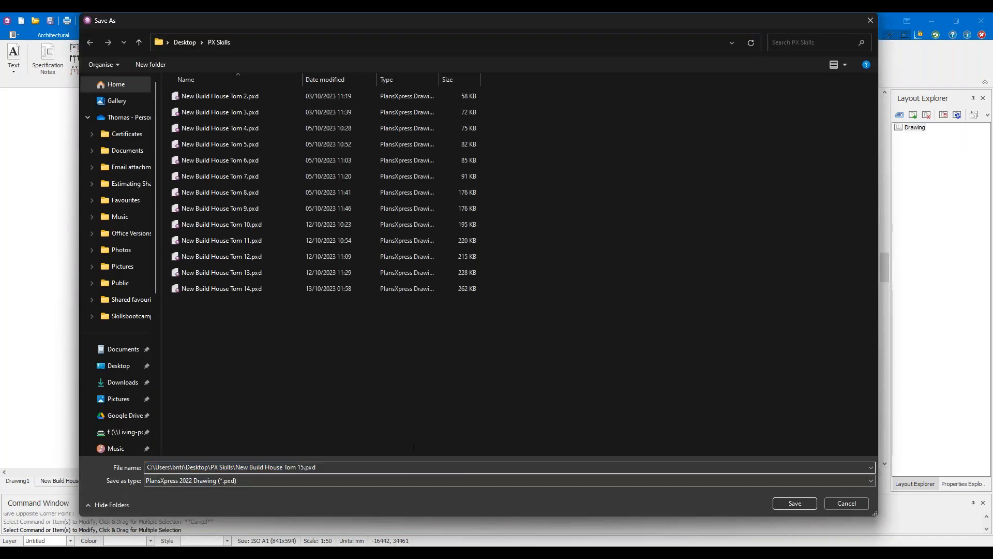
pyautogui.click(795, 505)
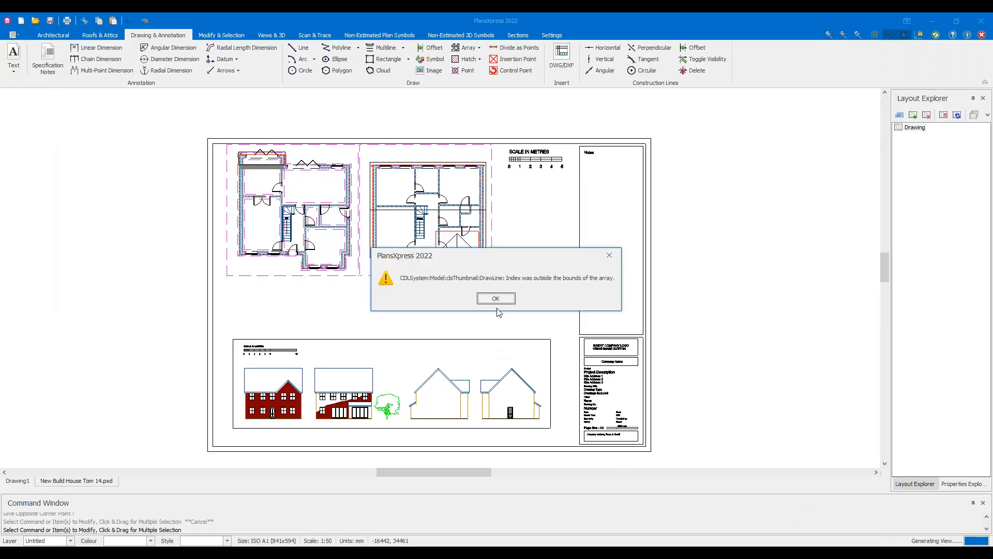
pyautogui.click(495, 298)
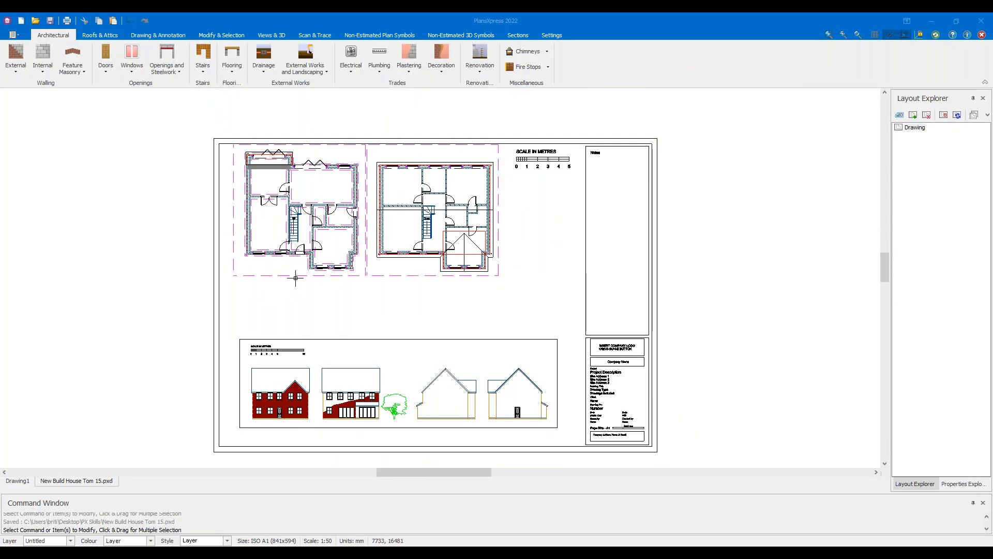
# Examine both floor plans and the space between them and the upper sheet border
pyautogui.moveTo(296, 279)
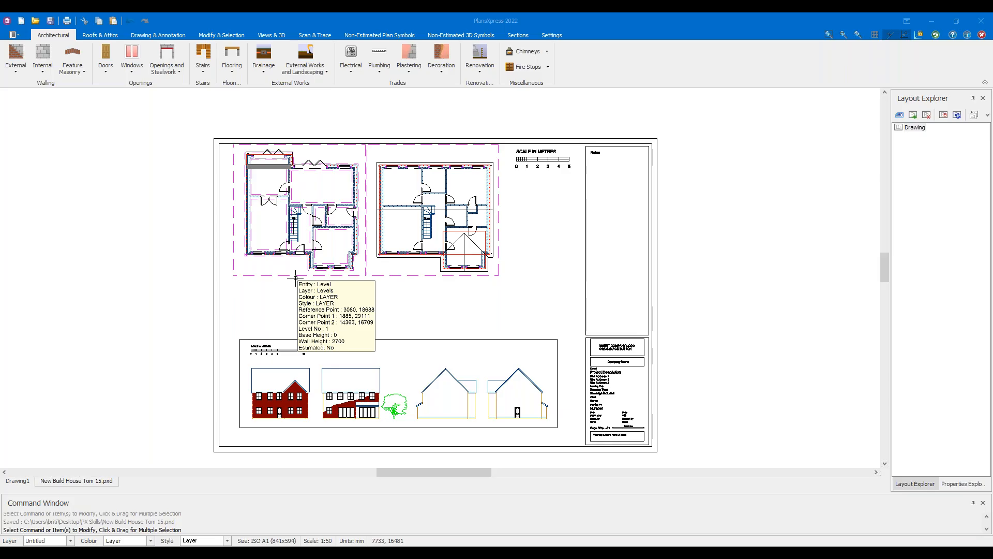
pyautogui.scroll(3, 295, 281)
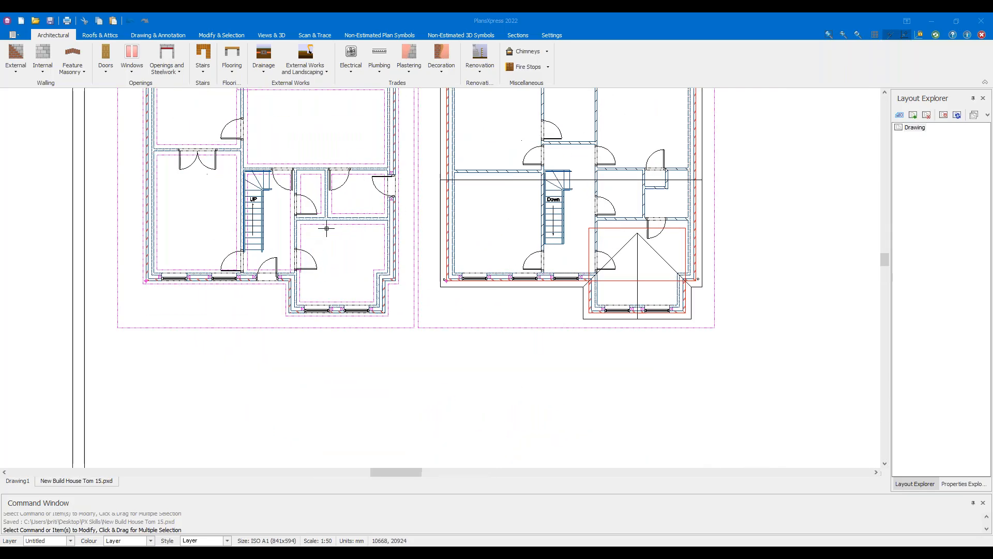
pyautogui.moveTo(386, 198); pyautogui.dragTo(319, 252, button='middle')
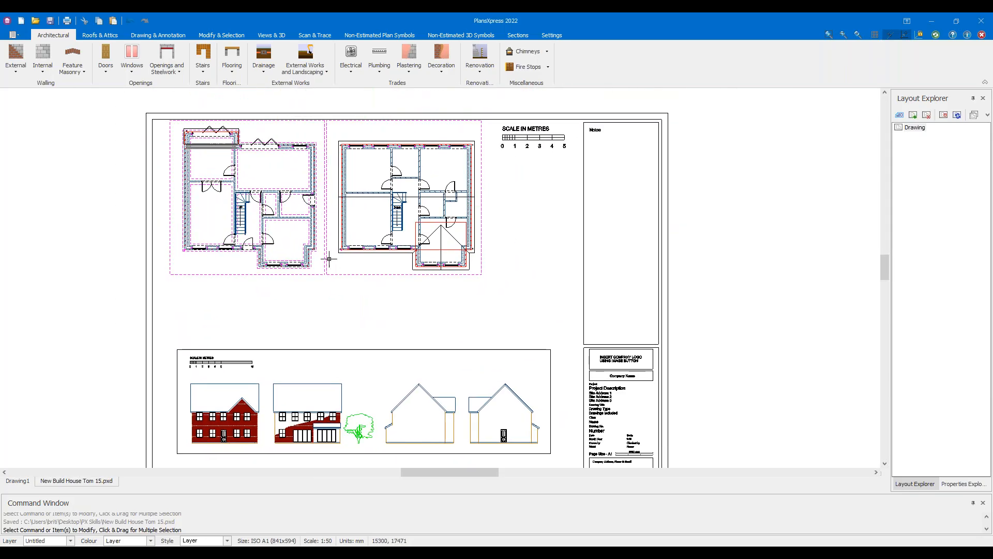
pyautogui.moveTo(318, 252)
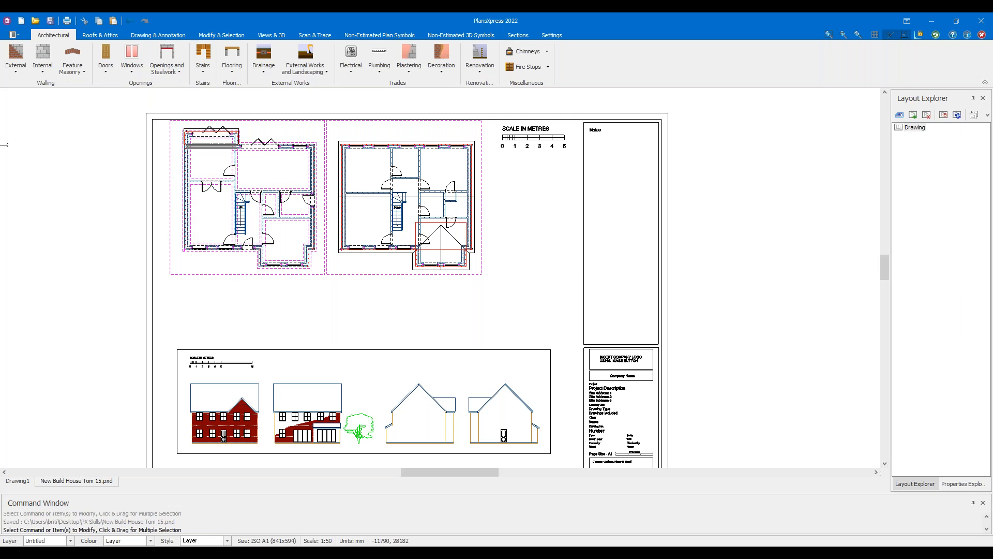
pyautogui.scroll(2, 264, 250)
pyautogui.scroll(-3, 249, 229)
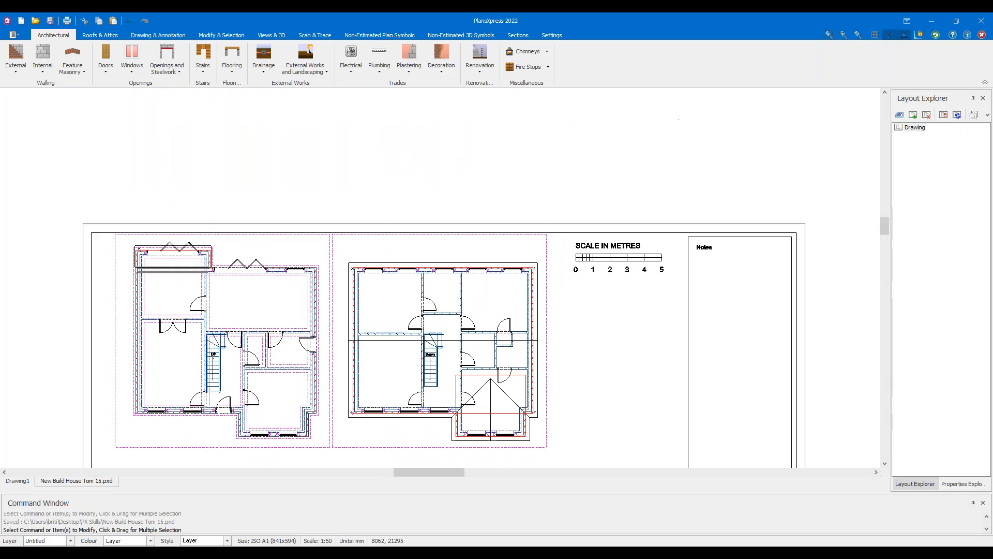
pyautogui.scroll(3, 159, 163)
pyautogui.moveTo(117, 117); pyautogui.dragTo(585, 376)
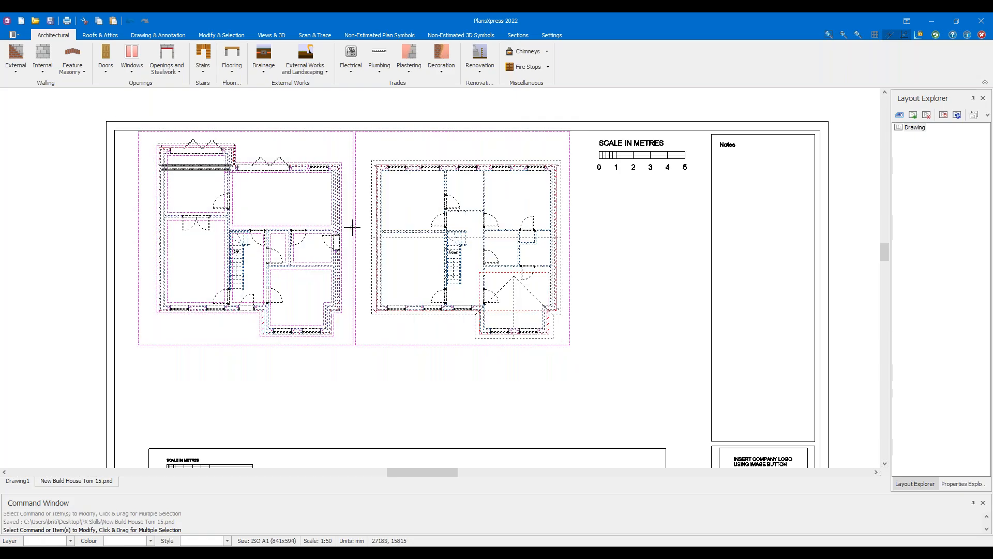
pyautogui.scroll(5, 355, 226)
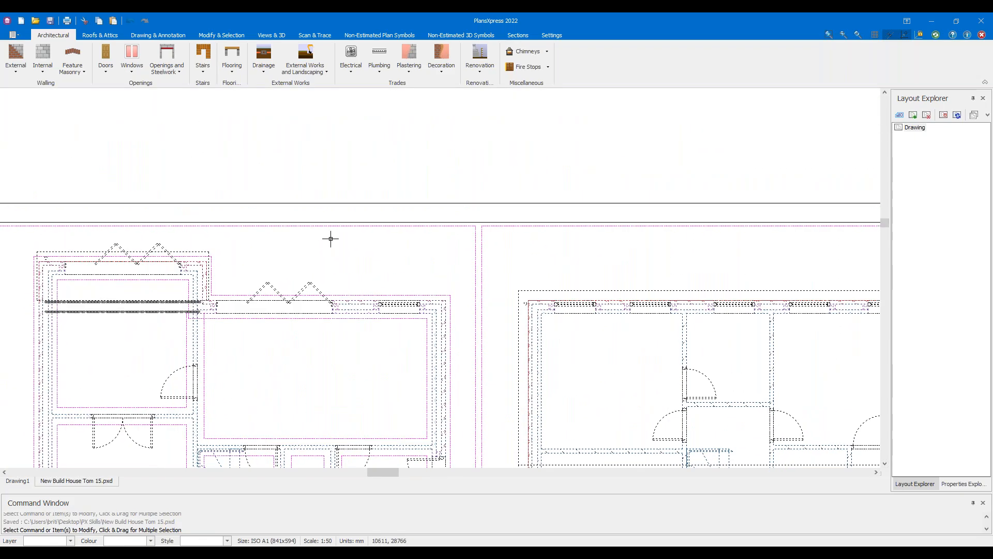
pyautogui.press('Escape')
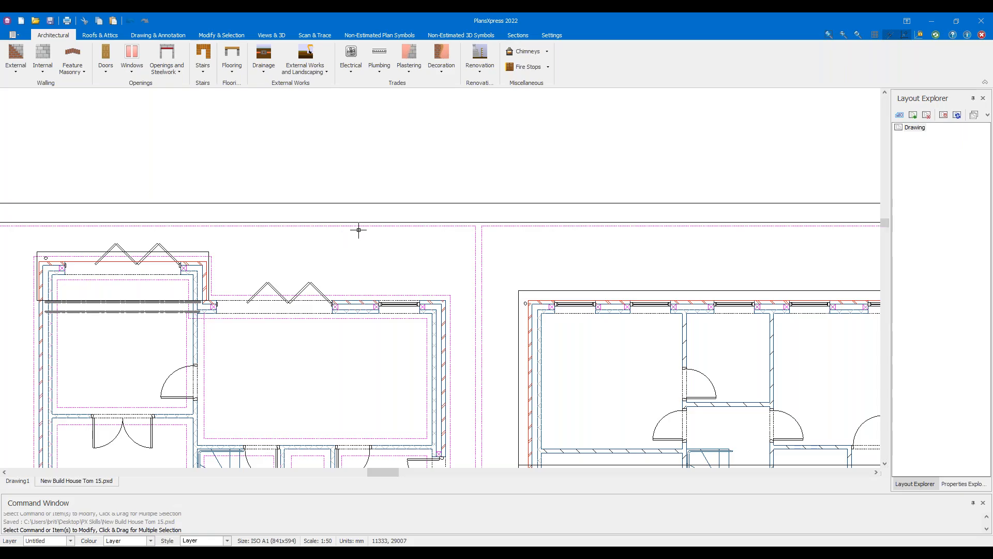
pyautogui.moveTo(358, 230)
pyautogui.scroll(-5, 350, 221)
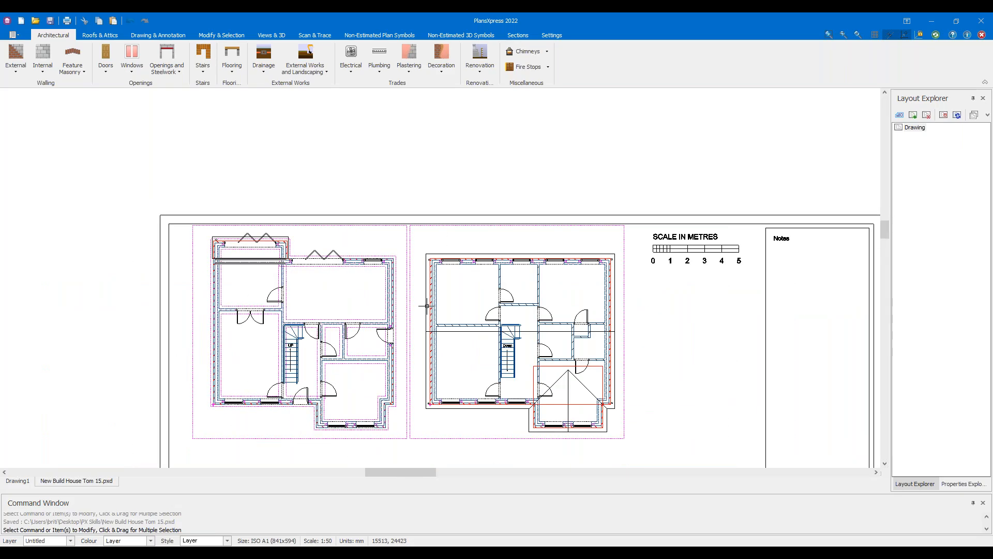
# Move both floor plans with their level boundaries about 2700 mm straight down the sheet
pyautogui.moveTo(150, 146); pyautogui.dragTo(614, 390)
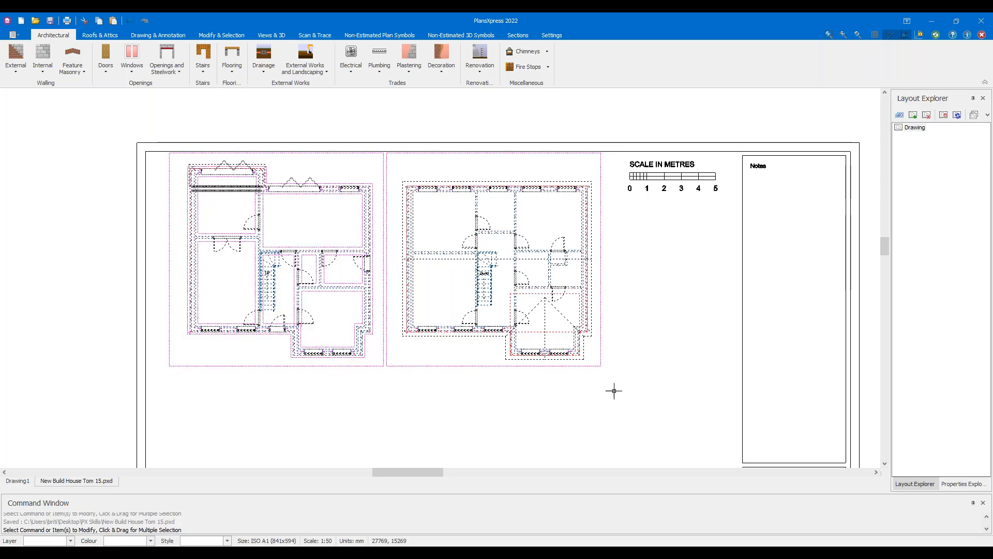
pyautogui.click(205, 37)
pyautogui.click(93, 59)
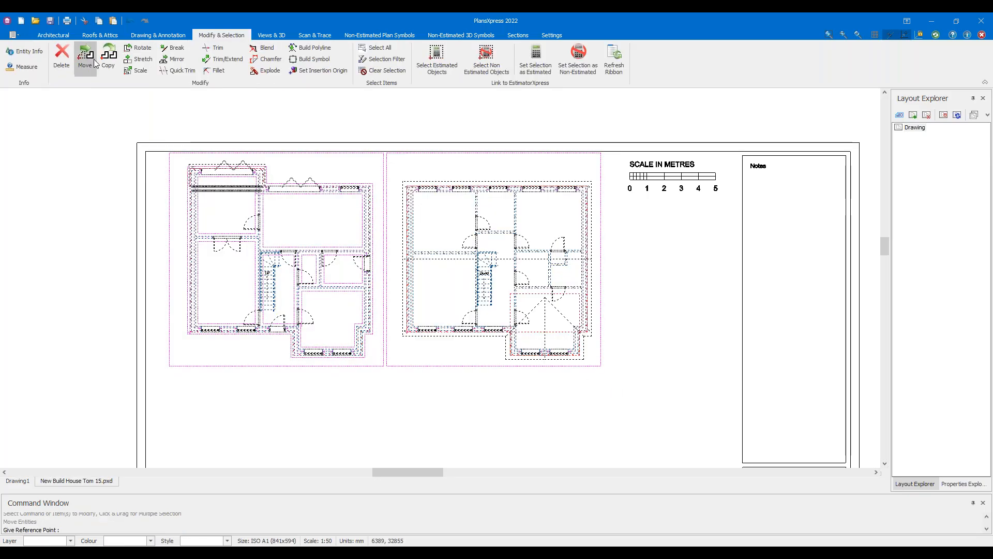
pyautogui.click(169, 366)
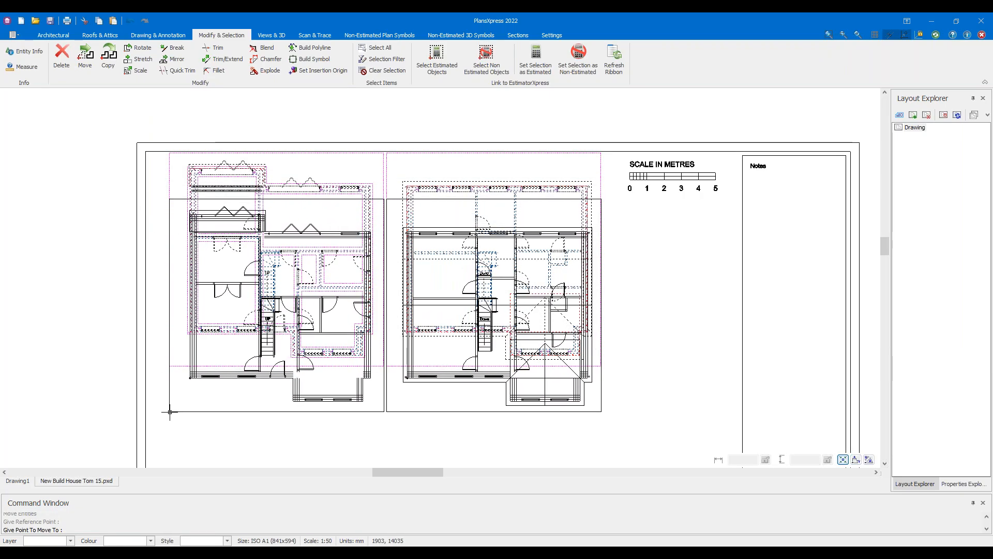
pyautogui.press('Escape')
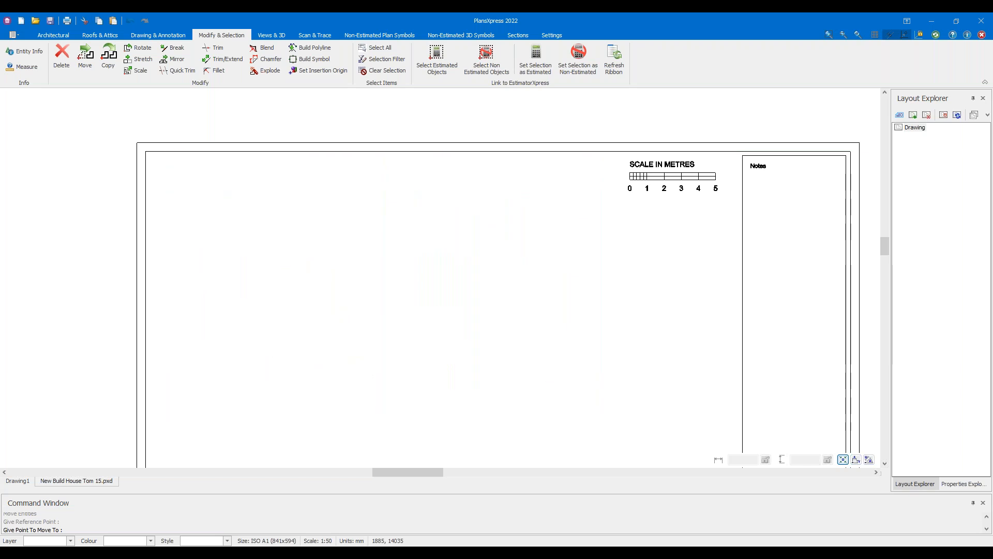
# Check the repositioned floor plans against the sheet border and the framed elevations below
pyautogui.scroll(-3, 681, 295)
pyautogui.moveTo(656, 306); pyautogui.dragTo(598, 257, button='middle')
pyautogui.scroll(2, 595, 253)
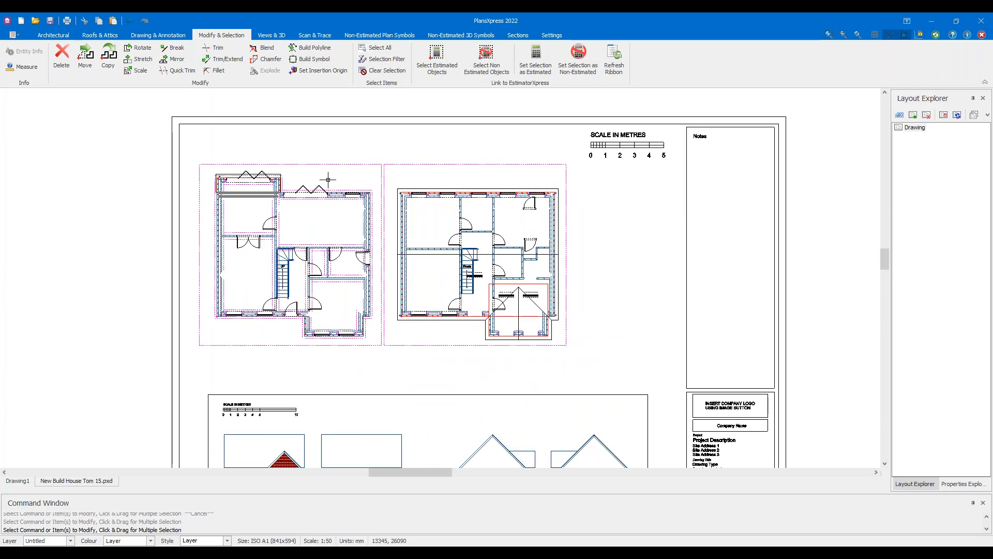
pyautogui.scroll(-2, 323, 181)
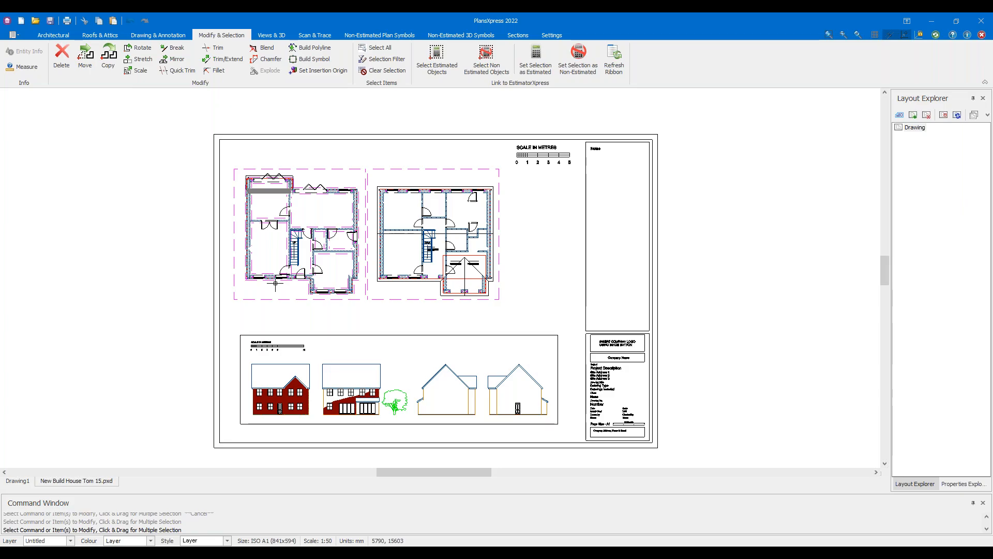
pyautogui.scroll(4, 287, 268)
pyautogui.scroll(-3, 328, 171)
pyautogui.moveTo(353, 114); pyautogui.dragTo(330, 193, button='middle')
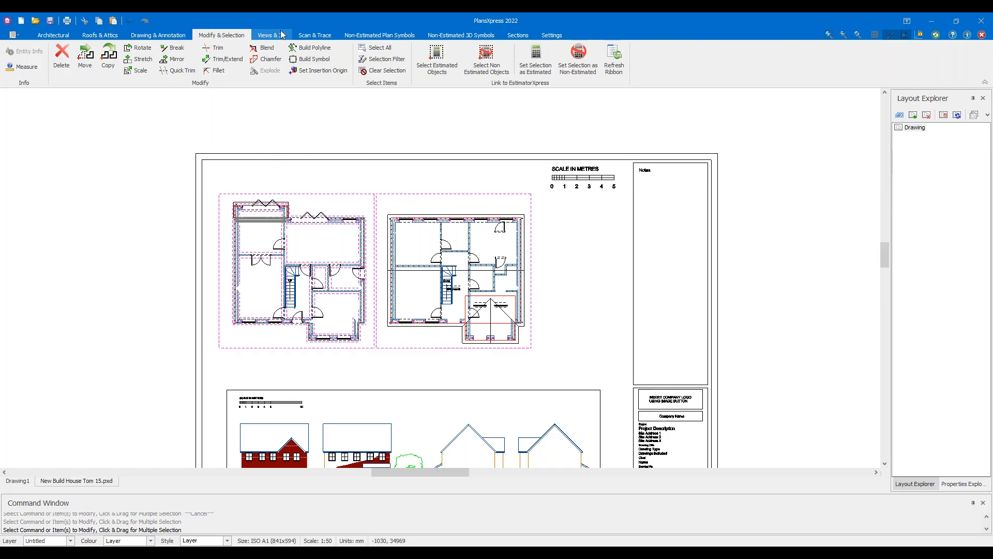
# Refresh the drawing display so the ground floor plan's broken wall lines are redrawn
pyautogui.click(163, 38)
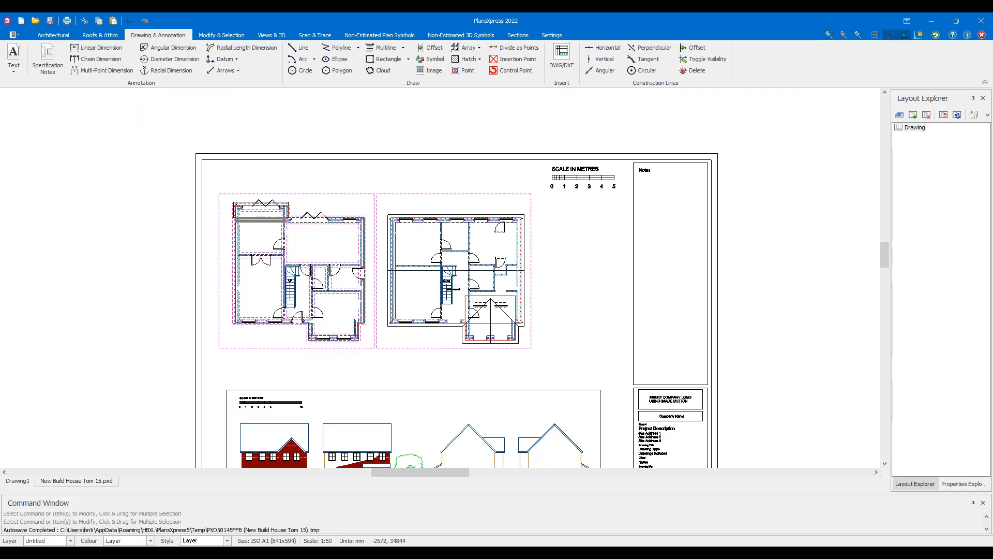
pyautogui.scroll(3, 341, 229)
pyautogui.moveTo(305, 133); pyautogui.dragTo(370, 205, button='middle')
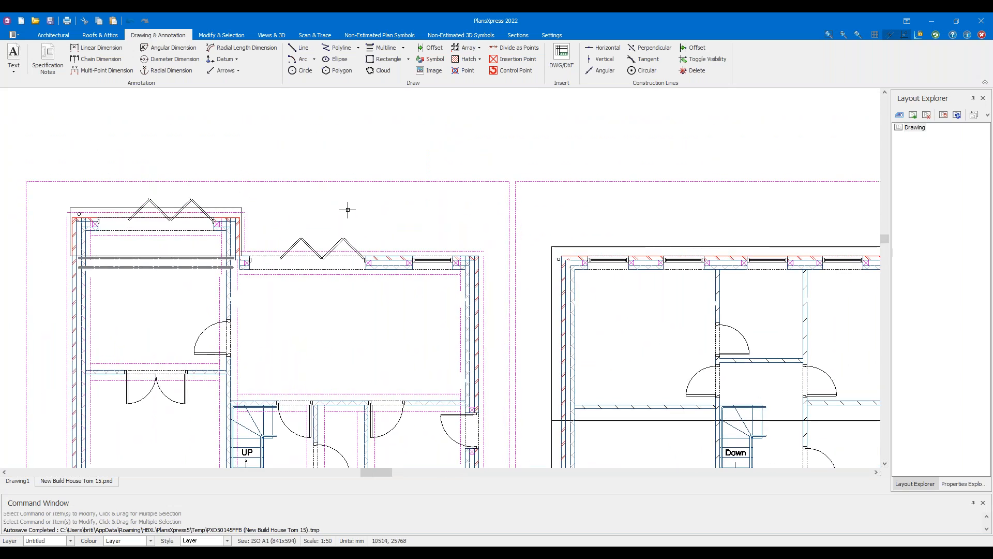
pyautogui.scroll(3, 325, 233)
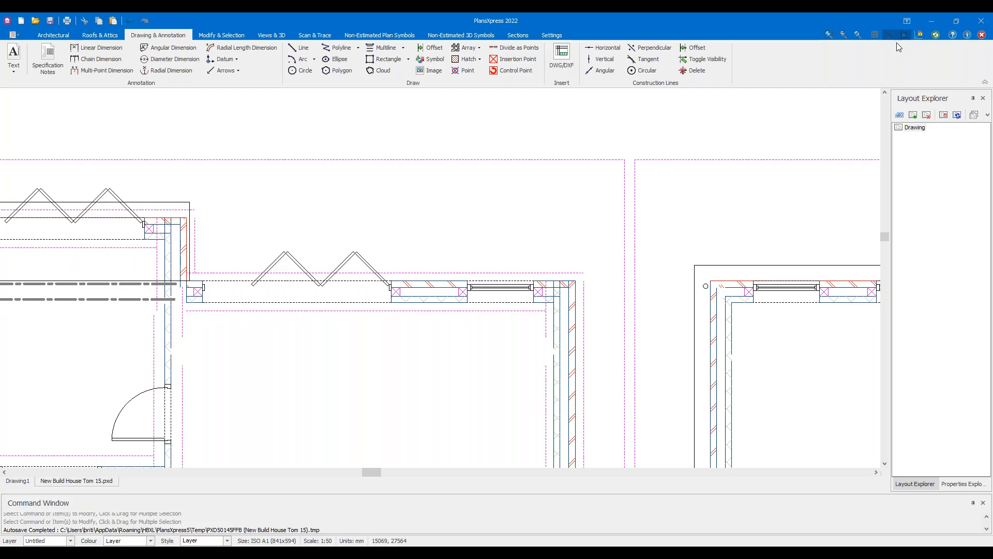
pyautogui.click(935, 36)
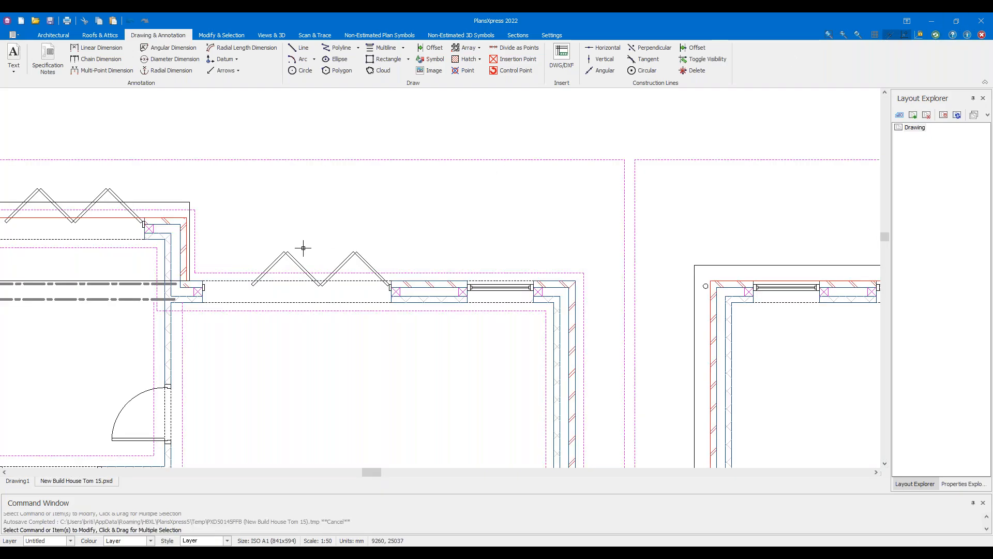
# Dimension the ground floor's rear wall containing the folding doors and window, placing the dimension lines above the plan
pyautogui.scroll(2, 434, 236)
pyautogui.click(418, 311)
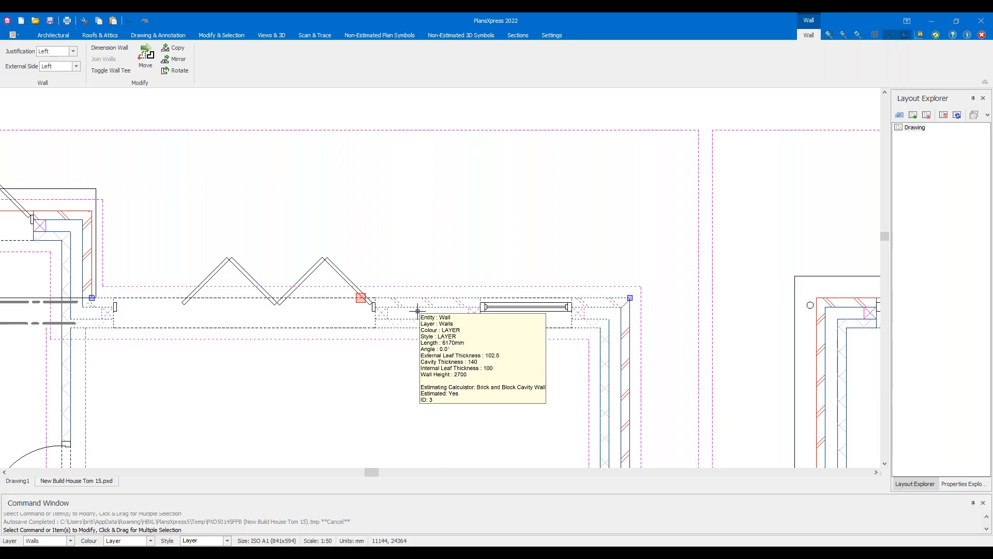
pyautogui.rightClick(417, 311)
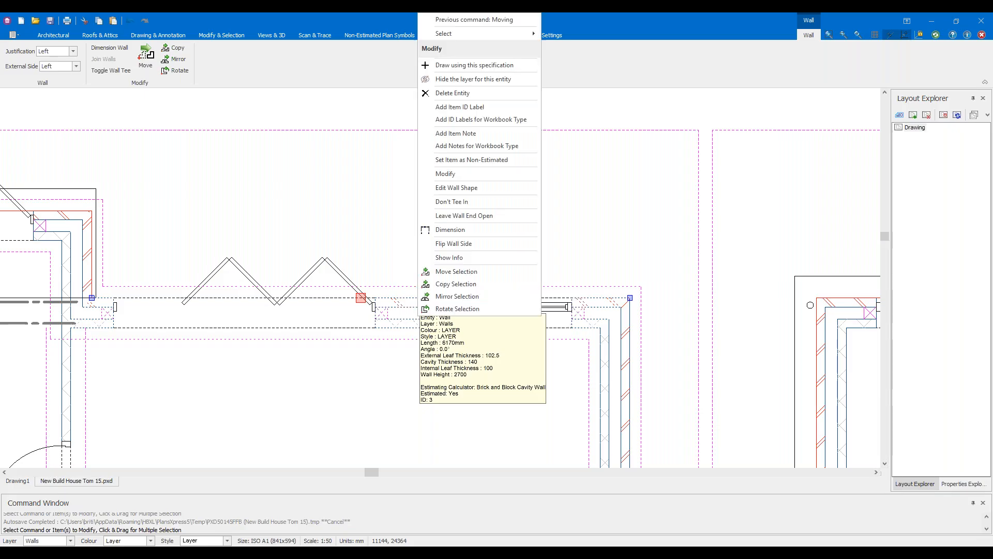
pyautogui.click(450, 230)
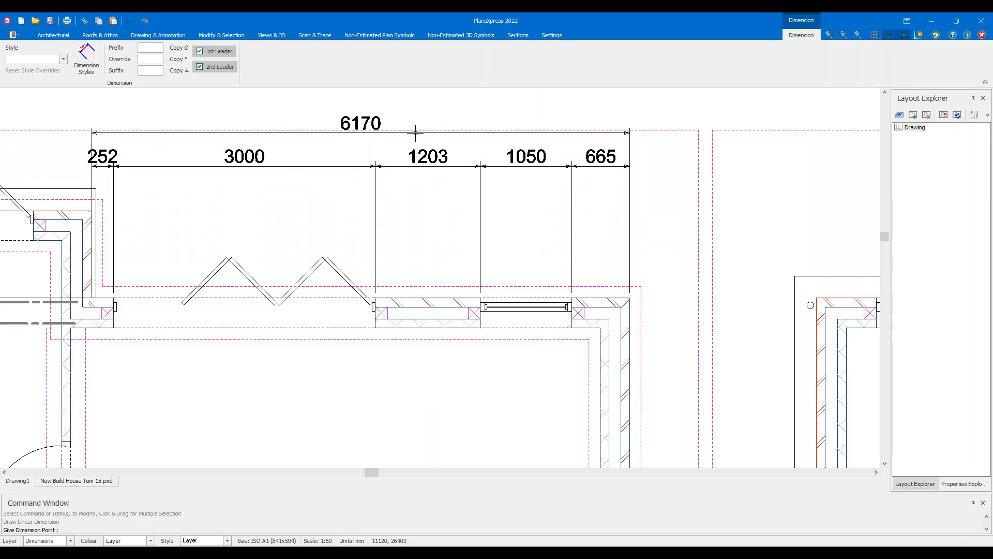
pyautogui.scroll(2, 418, 171)
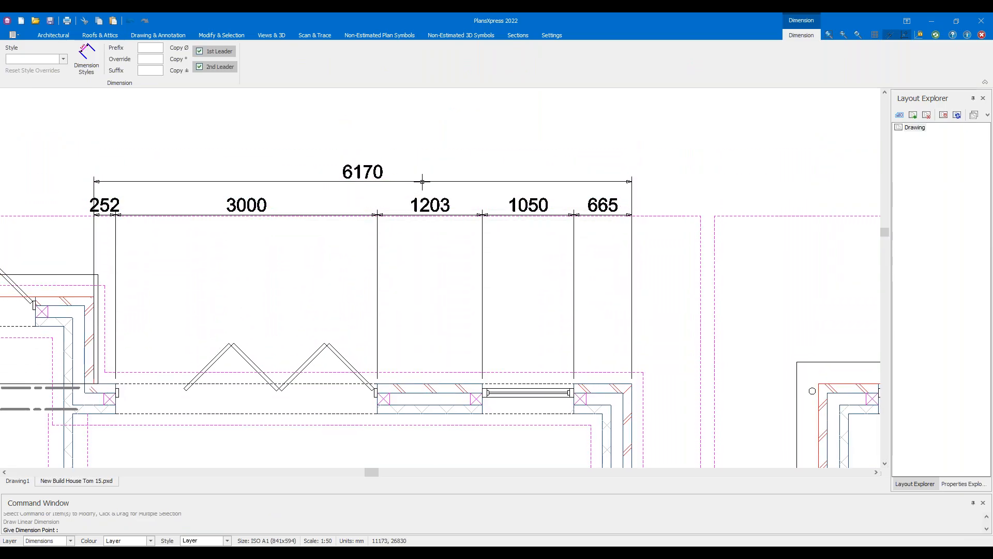
pyautogui.click(424, 182)
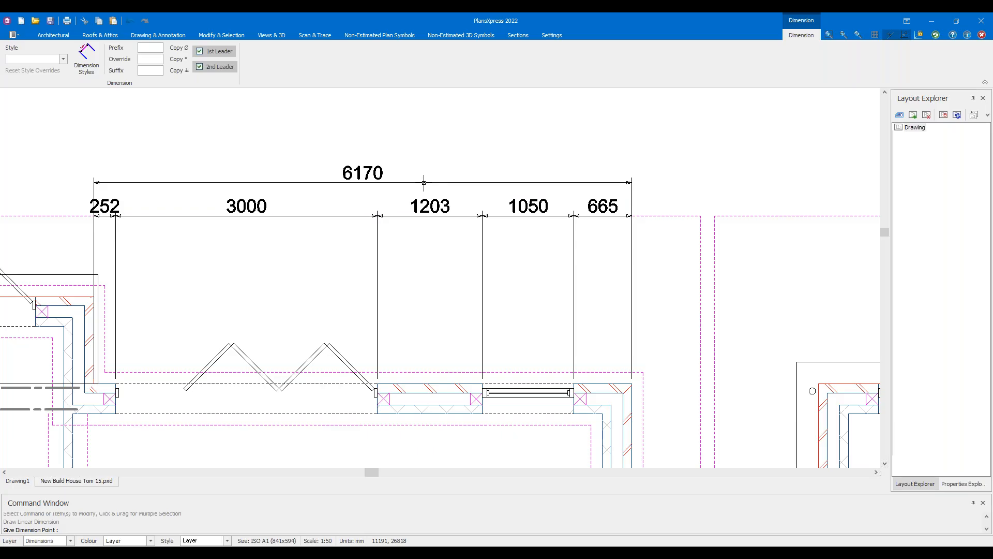
# Dimension the projecting rear wall with its folding doors, aligning its dimension lines with those of the adjacent rear wall
pyautogui.scroll(-3, 400, 149)
pyautogui.moveTo(224, 131); pyautogui.dragTo(470, 165, button='middle')
pyautogui.scroll(1, 436, 162)
pyautogui.rightClick(404, 161)
pyautogui.click(425, 169)
pyautogui.scroll(5, 238, 312)
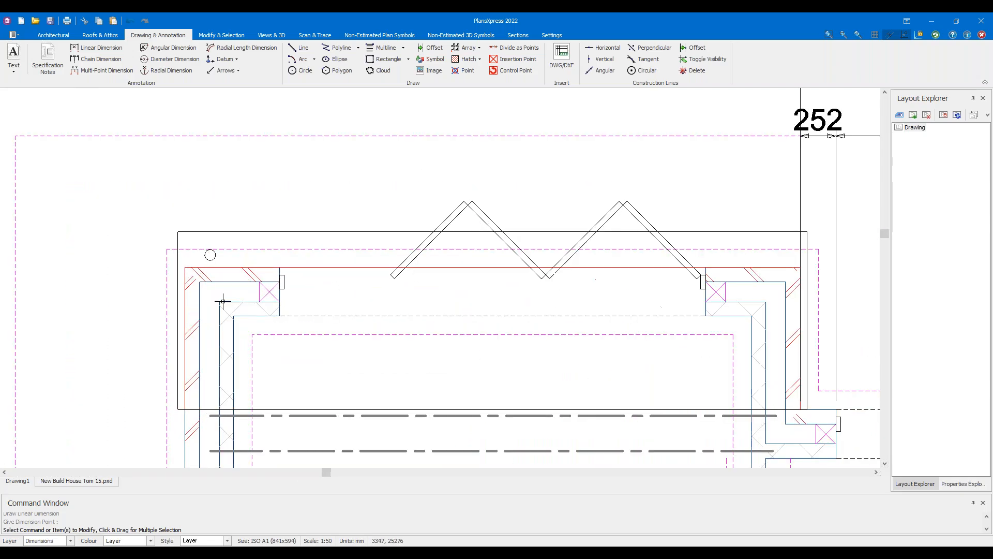
pyautogui.click(225, 300)
pyautogui.rightClick(225, 300)
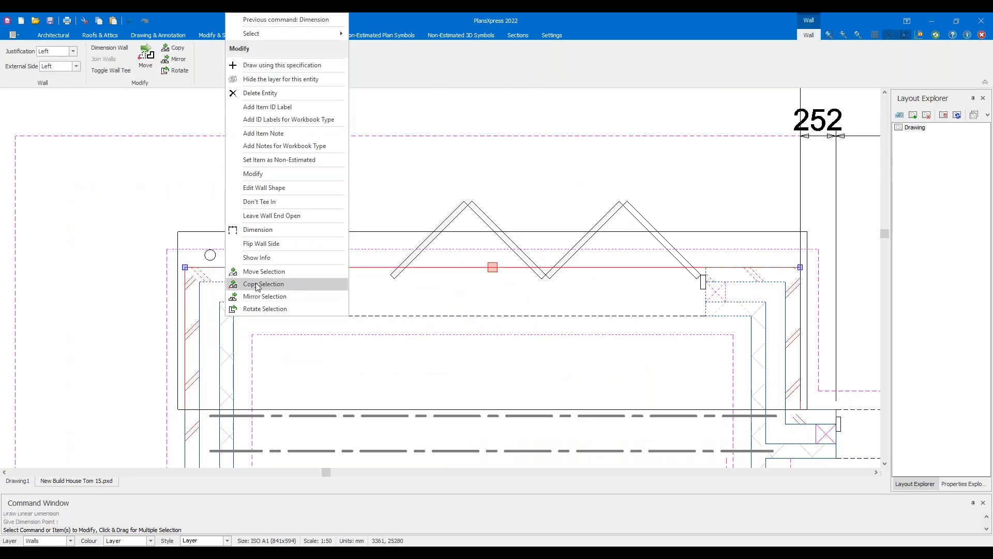
pyautogui.click(270, 228)
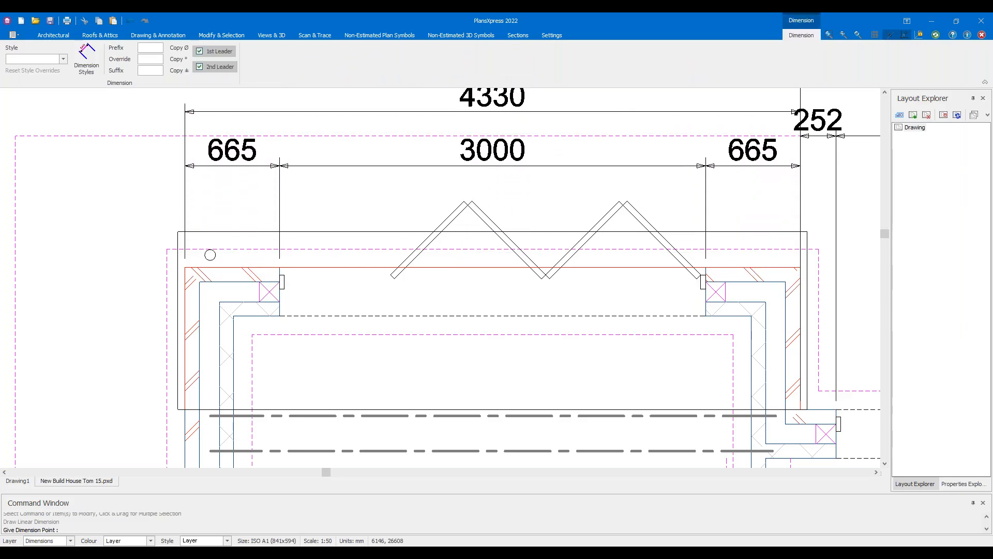
pyautogui.moveTo(620, 109); pyautogui.dragTo(449, 233, button='middle')
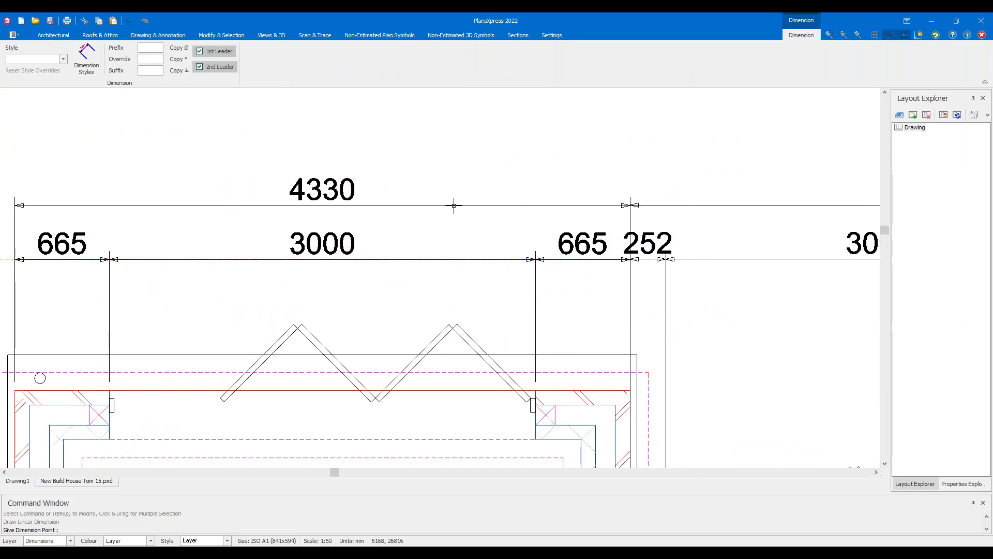
pyautogui.click(631, 205)
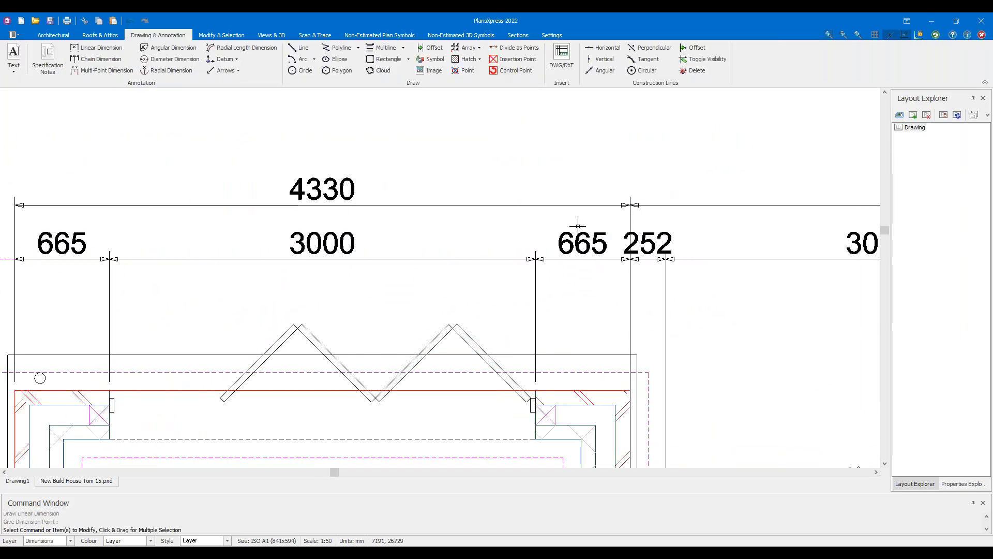
# Dimension the ground floor's front wall containing two windows and the entrance door, placing the dimension lines below the plan
pyautogui.scroll(-5, 554, 195)
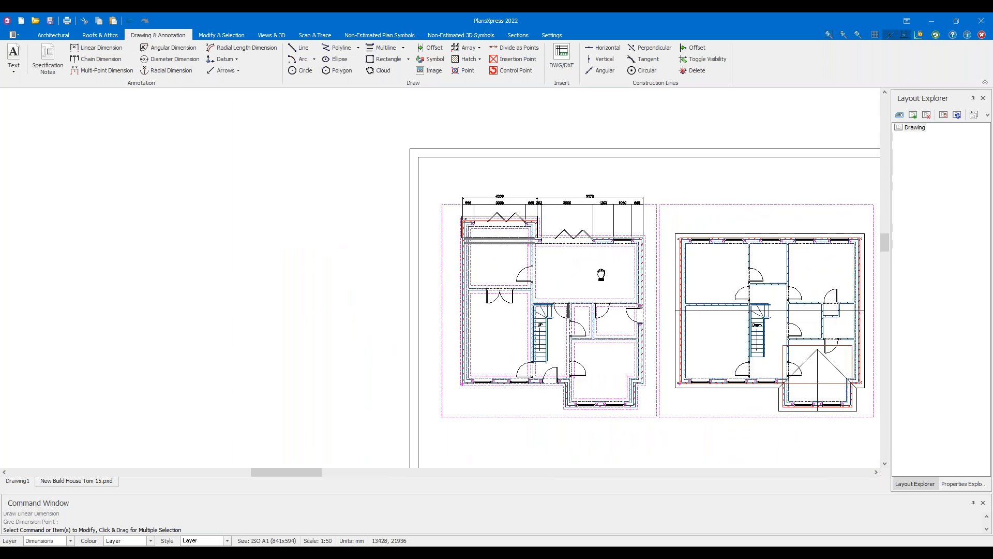
pyautogui.moveTo(660, 287); pyautogui.dragTo(445, 245, button='middle')
pyautogui.scroll(3, 443, 392)
pyautogui.moveTo(564, 389); pyautogui.dragTo(497, 365)
pyautogui.moveTo(544, 392); pyautogui.dragTo(486, 365)
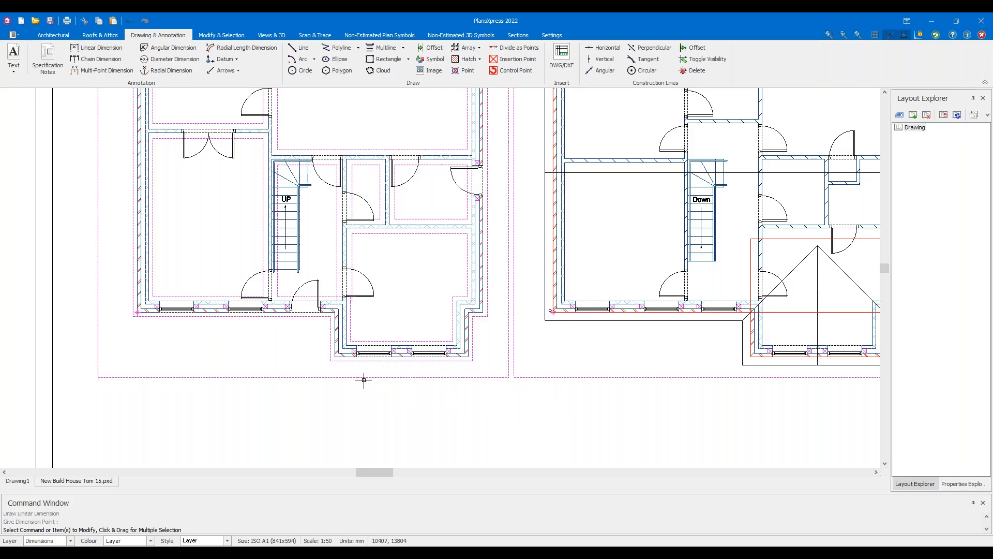
pyautogui.scroll(-2, 239, 345)
pyautogui.scroll(8, 272, 317)
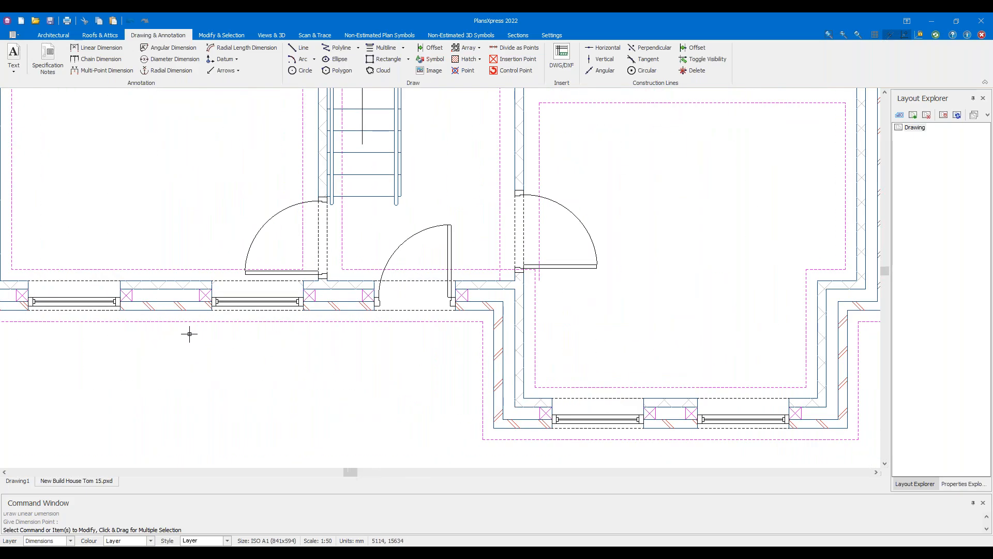
pyautogui.click(333, 271)
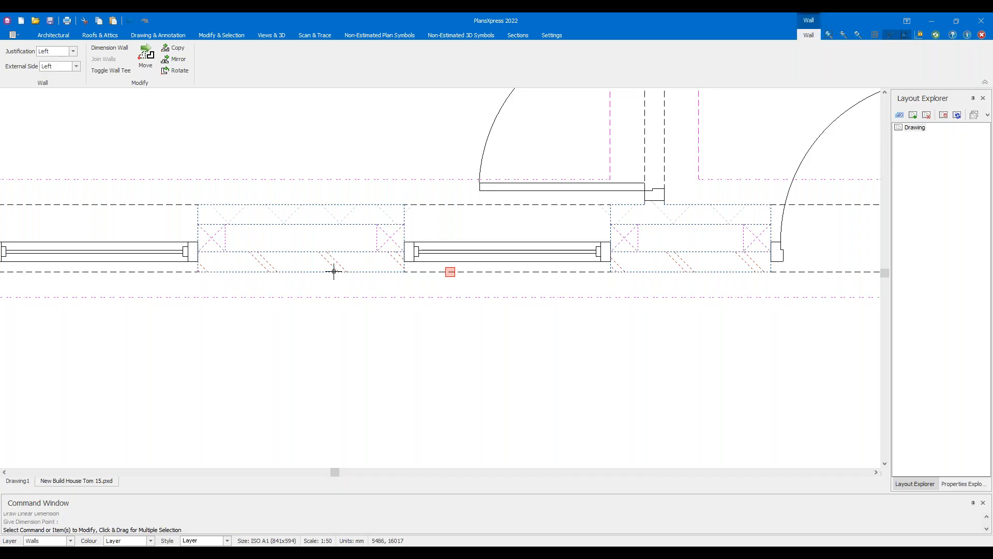
pyautogui.rightClick(333, 271)
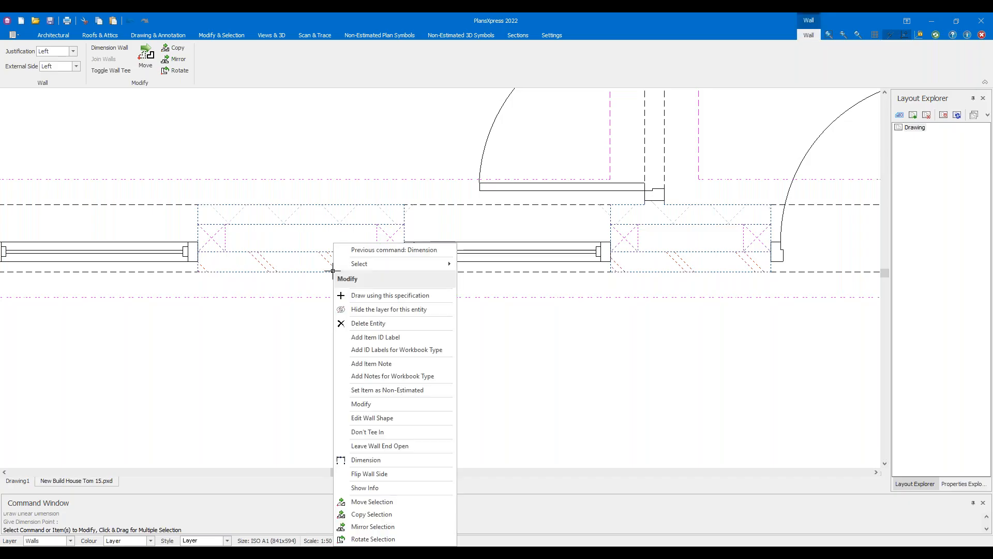
pyautogui.click(404, 460)
pyautogui.scroll(-5, 368, 376)
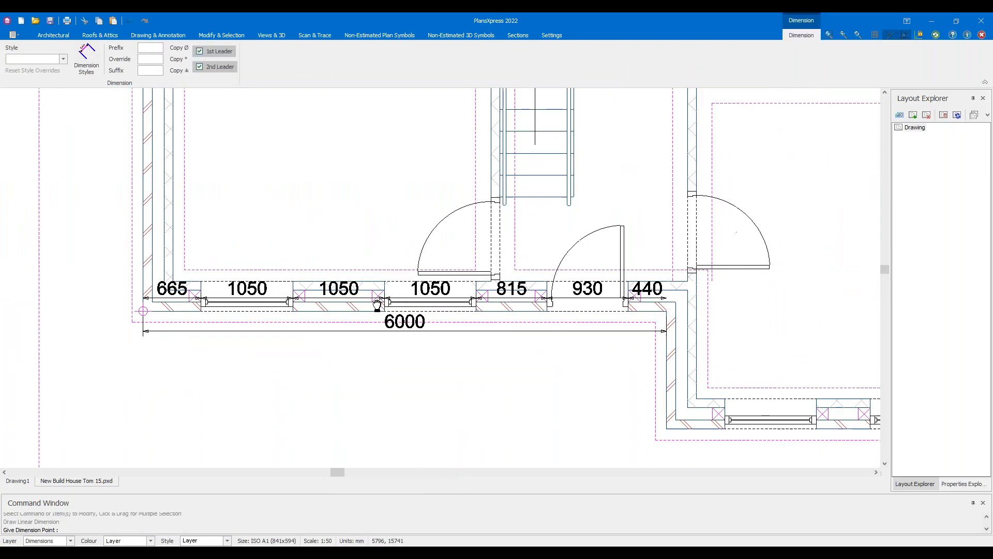
pyautogui.moveTo(382, 338); pyautogui.dragTo(371, 136, button='middle')
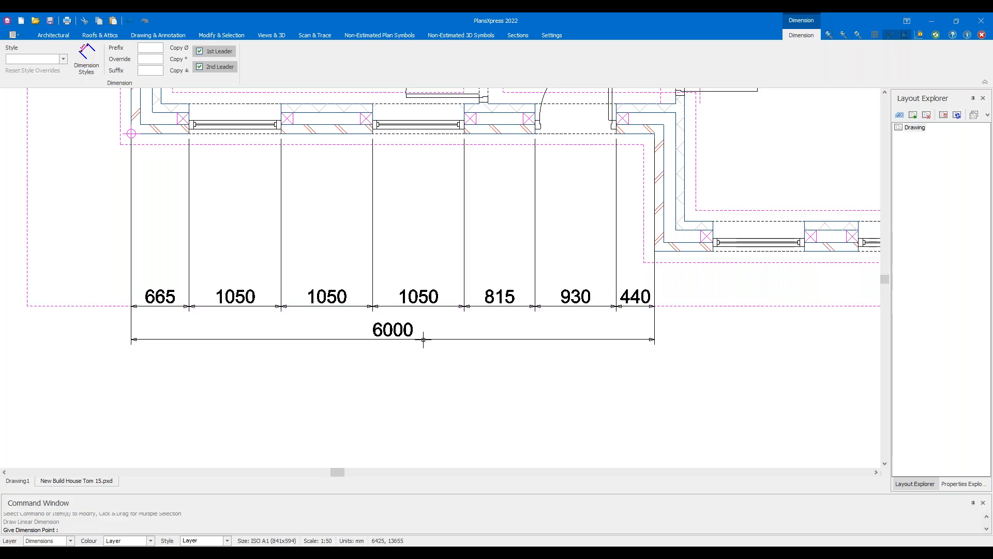
pyautogui.click(423, 339)
# Dimension the projecting front bay wall with its two windows, aligning its dimension lines with those of the adjacent front wall
pyautogui.moveTo(619, 368); pyautogui.dragTo(297, 334, button='middle')
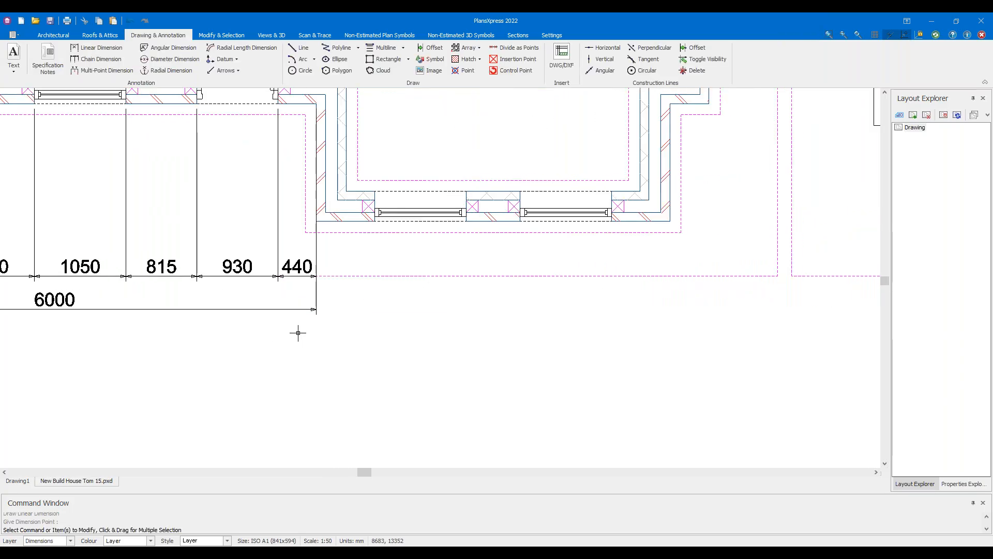
pyautogui.click(503, 214)
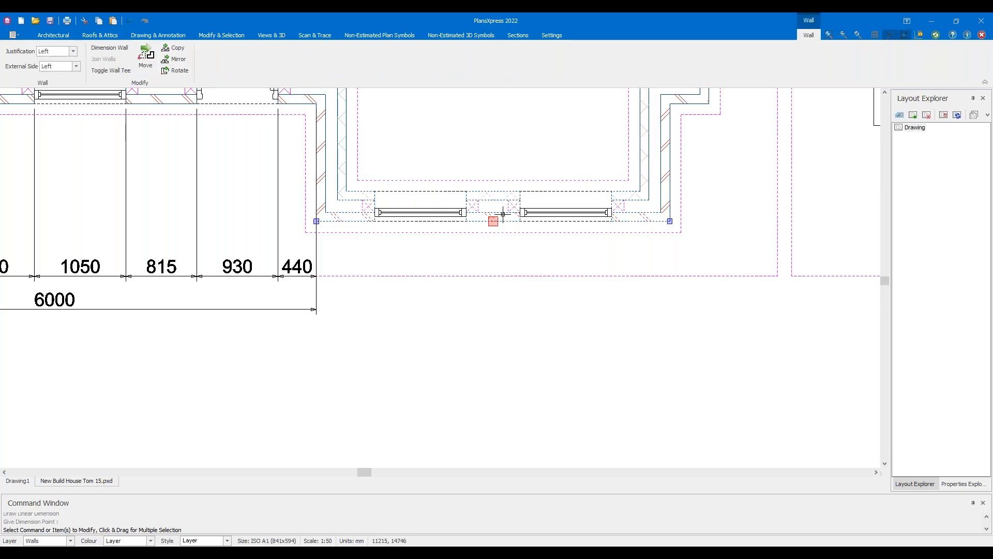
pyautogui.rightClick(503, 213)
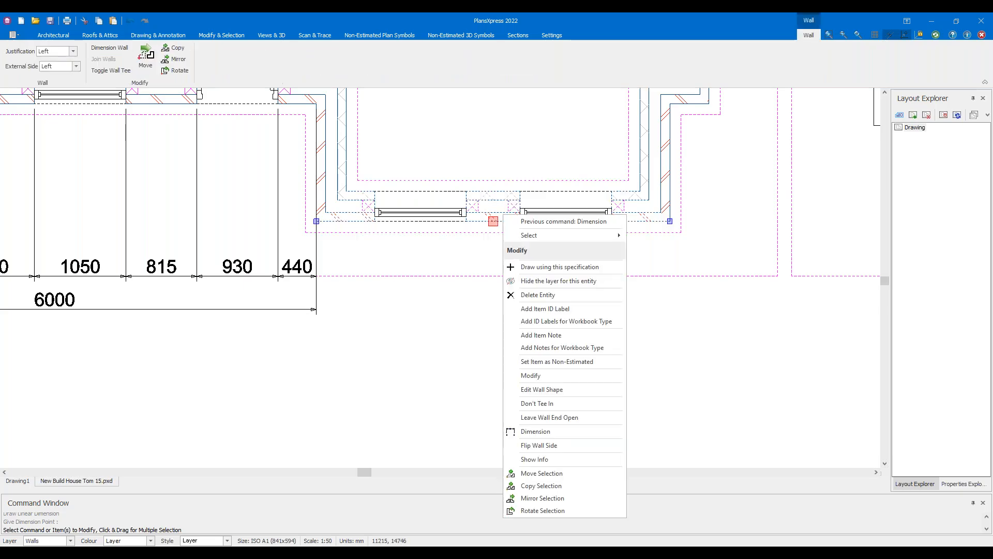
pyautogui.click(551, 432)
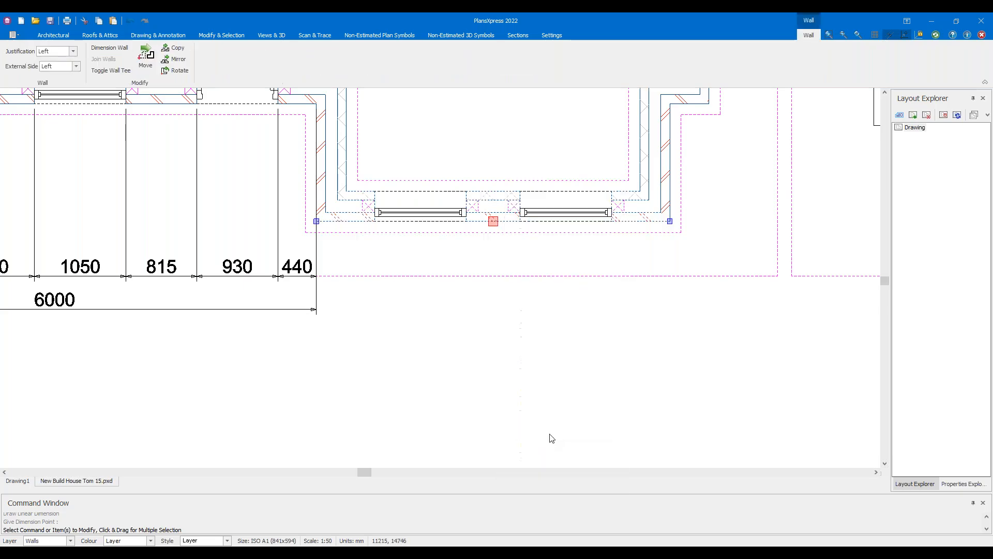
pyautogui.click(311, 315)
# Dimension the short front wall beside the bay, aligning its dimension with the bay's overall dimension line
pyautogui.scroll(-3, 545, 383)
pyautogui.scroll(4, 634, 204)
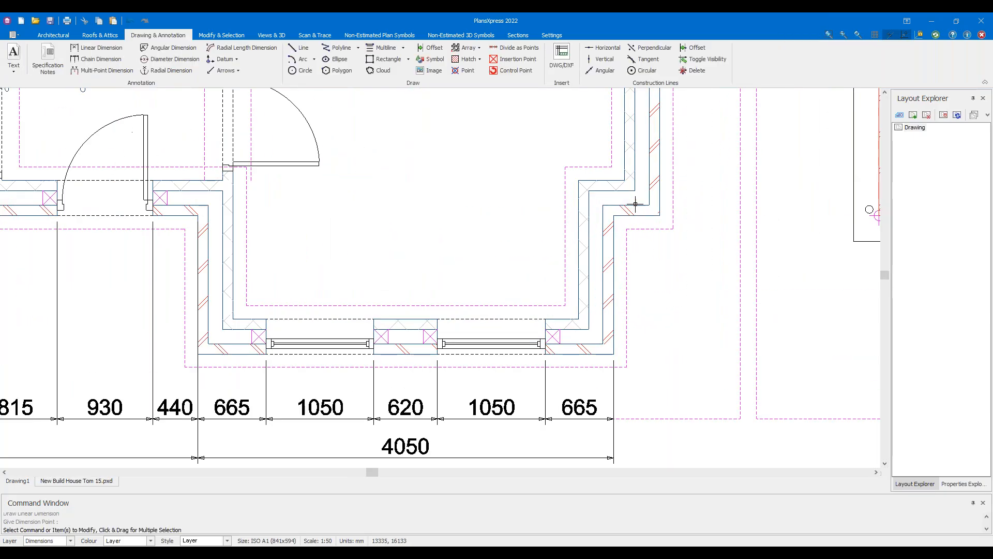
pyautogui.rightClick(637, 209)
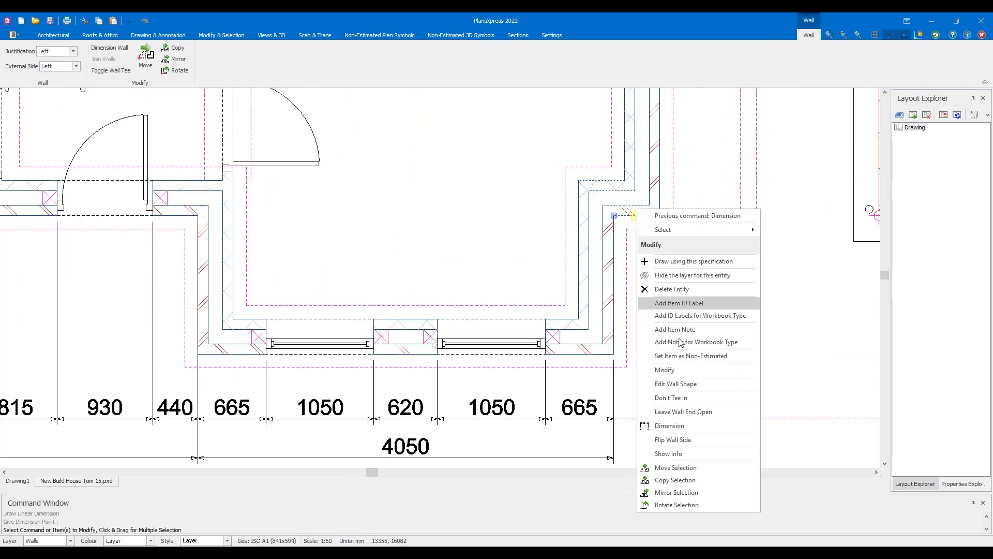
pyautogui.click(690, 426)
pyautogui.scroll(-3, 614, 457)
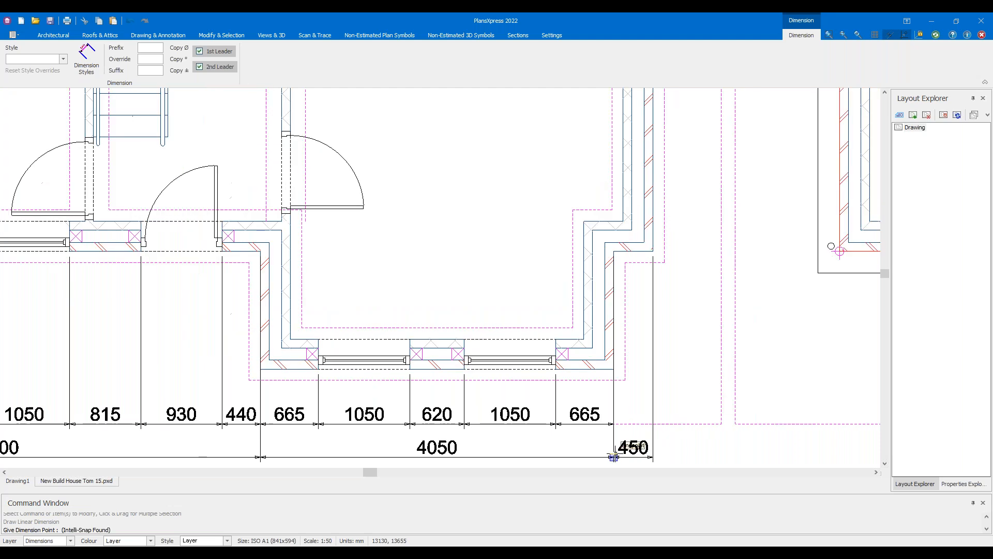
pyautogui.scroll(-2, 617, 380)
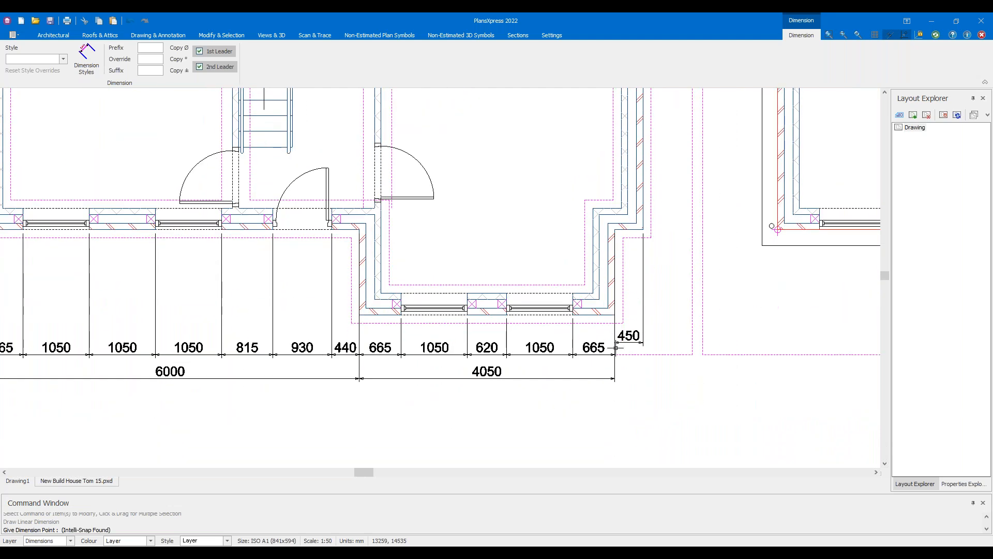
pyautogui.click(615, 375)
# Add an overall linear dimension across the ground floor's full front width, below the existing wall dimensions
pyautogui.scroll(-1, 434, 433)
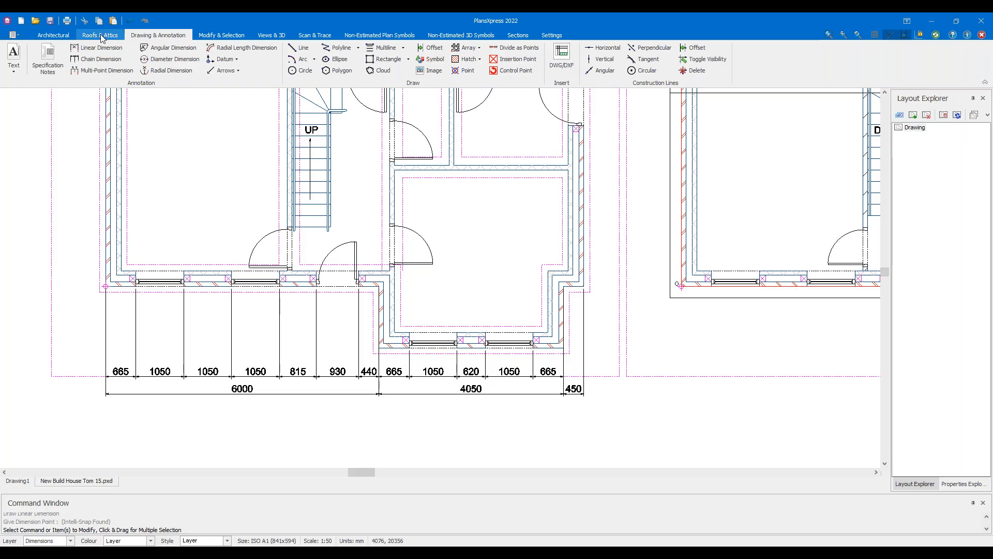
pyautogui.click(98, 47)
pyautogui.scroll(2, 98, 380)
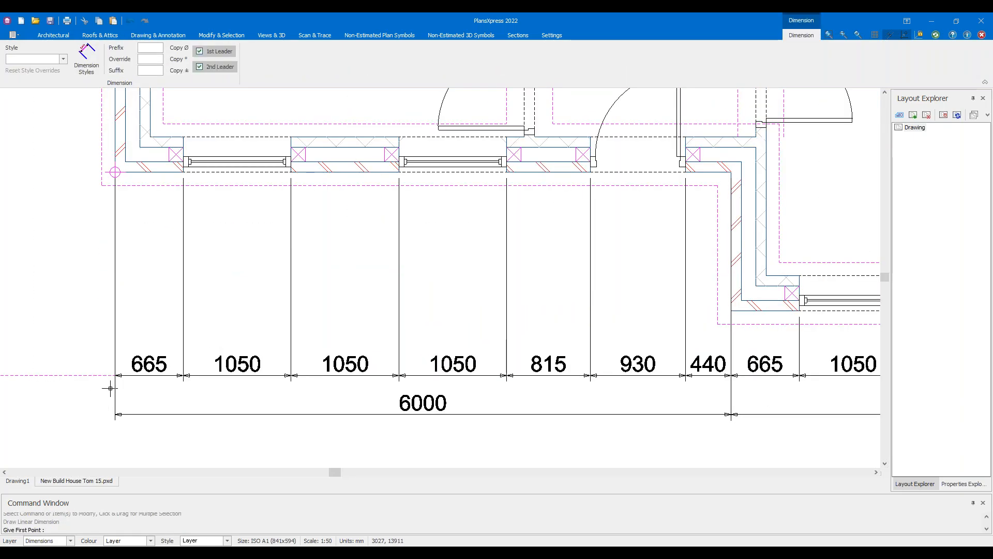
pyautogui.click(115, 171)
pyautogui.moveTo(359, 279); pyautogui.dragTo(13, 284, button='middle')
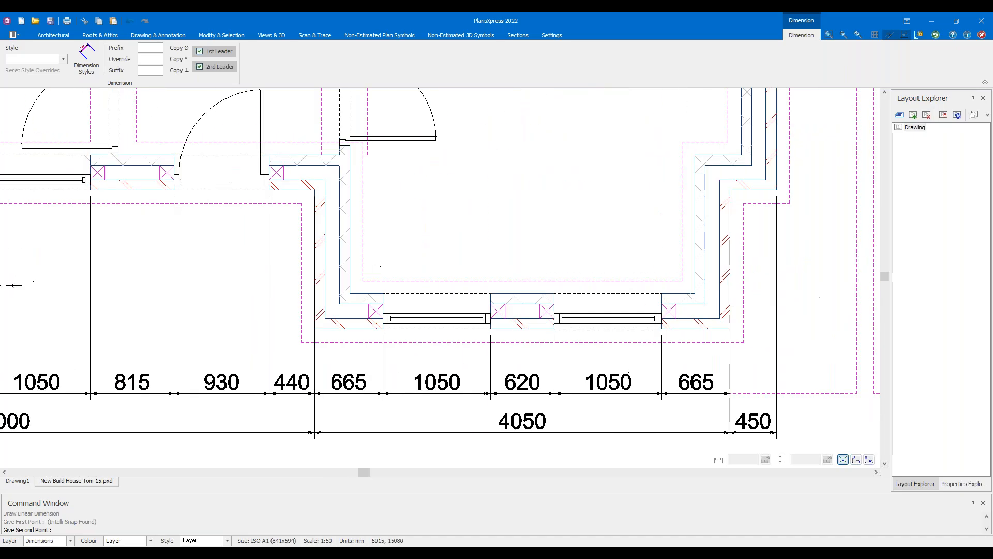
pyautogui.click(785, 193)
pyautogui.scroll(-2, 633, 357)
pyautogui.moveTo(578, 329); pyautogui.dragTo(583, 261, button='middle')
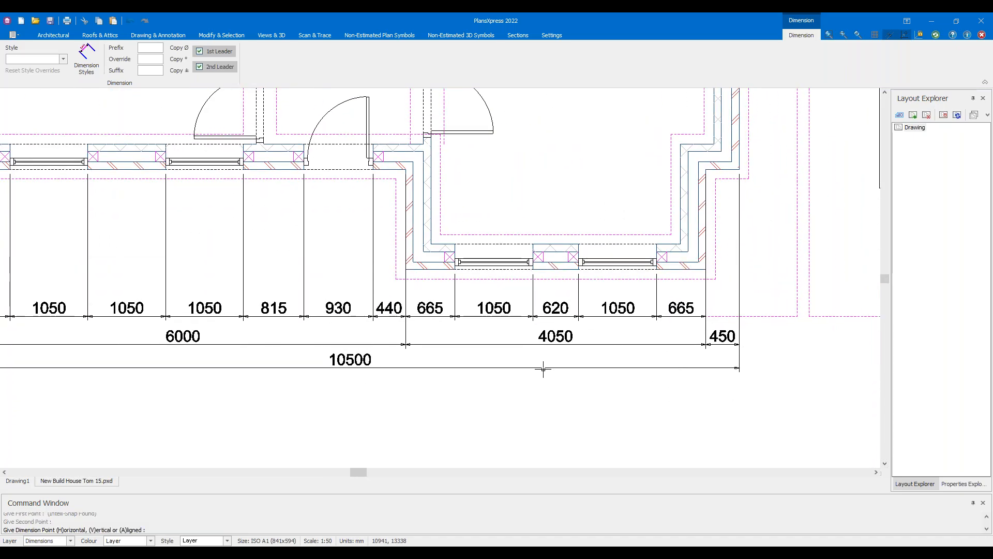
pyautogui.scroll(-1, 543, 368)
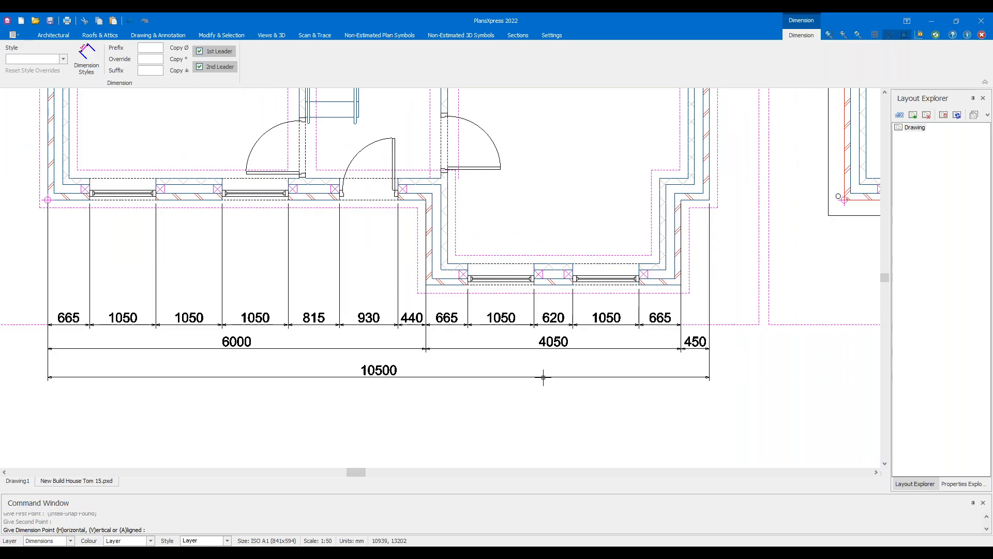
pyautogui.click(543, 377)
# Add an overall linear dimension across the ground floor's full rear width, above the existing rear wall dimensions
pyautogui.scroll(-4, 470, 421)
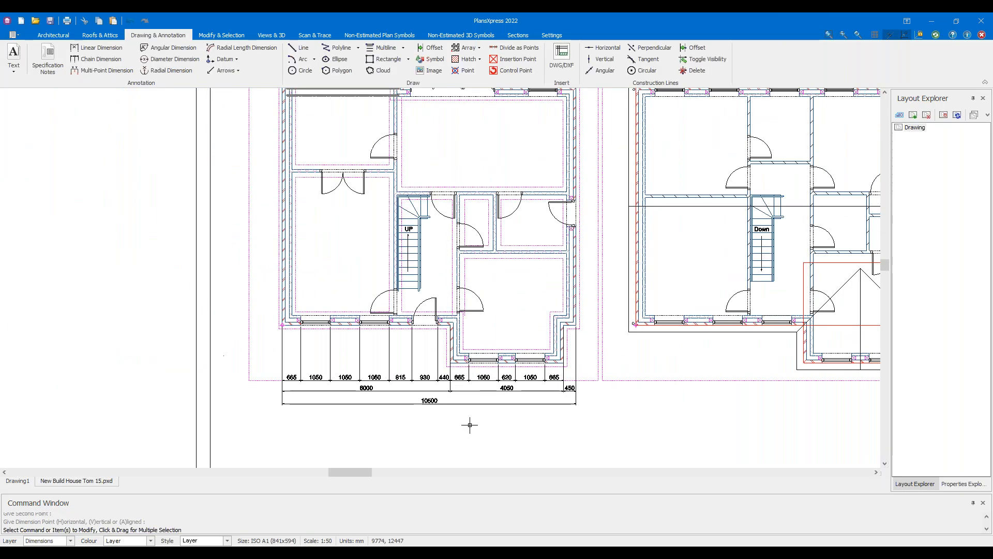
pyautogui.moveTo(447, 244); pyautogui.dragTo(440, 385, button='middle')
pyautogui.scroll(2, 441, 385)
pyautogui.rightClick(450, 330)
pyautogui.click(458, 335)
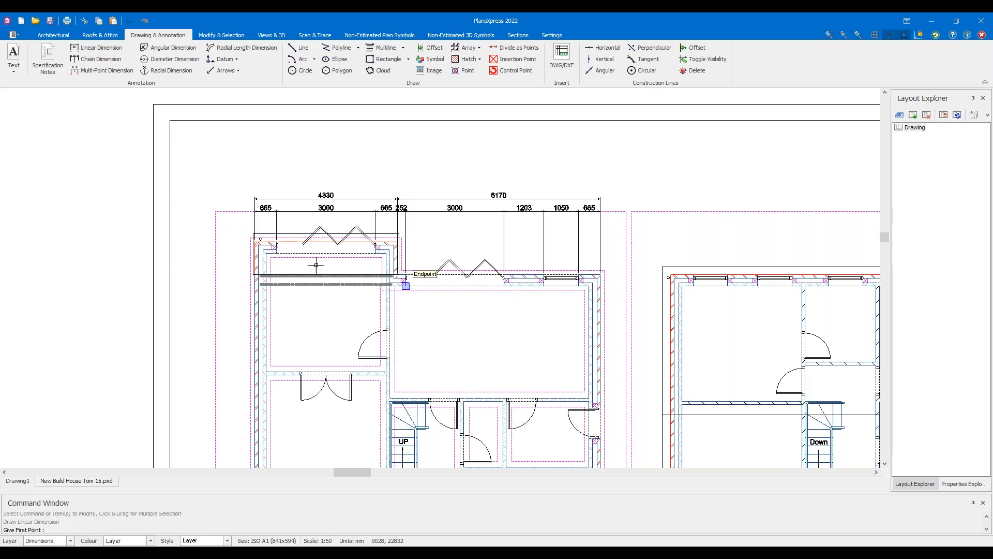
pyautogui.scroll(3, 235, 240)
pyautogui.scroll(2, 232, 240)
pyautogui.click(304, 248)
pyautogui.scroll(-4, 486, 260)
pyautogui.moveTo(833, 273); pyautogui.dragTo(471, 261, button='middle')
pyautogui.scroll(1, 509, 259)
pyautogui.click(625, 300)
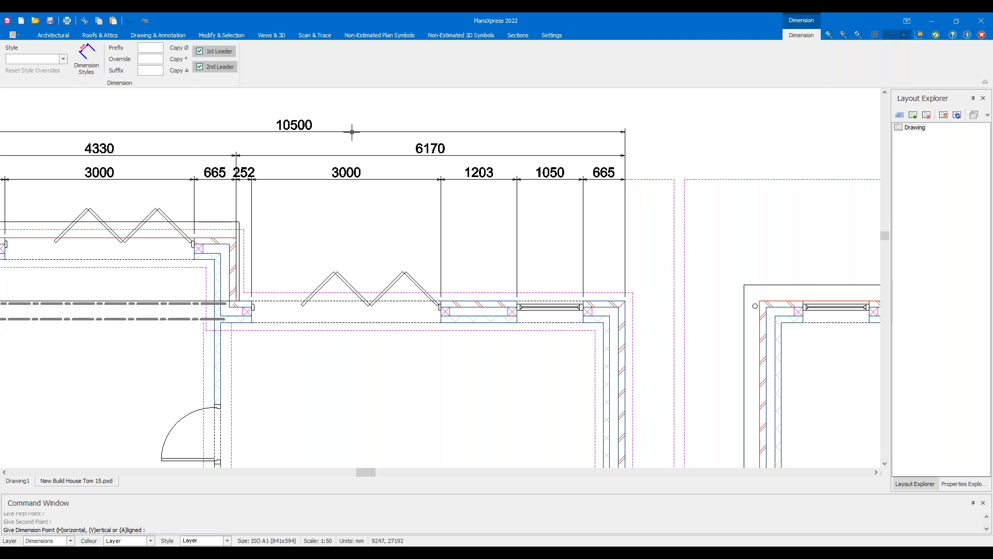
pyautogui.click(352, 132)
# Add a vertical linear dimension along the full length of the ground floor's left side wall, placed outside the plan
pyautogui.scroll(-3, 339, 158)
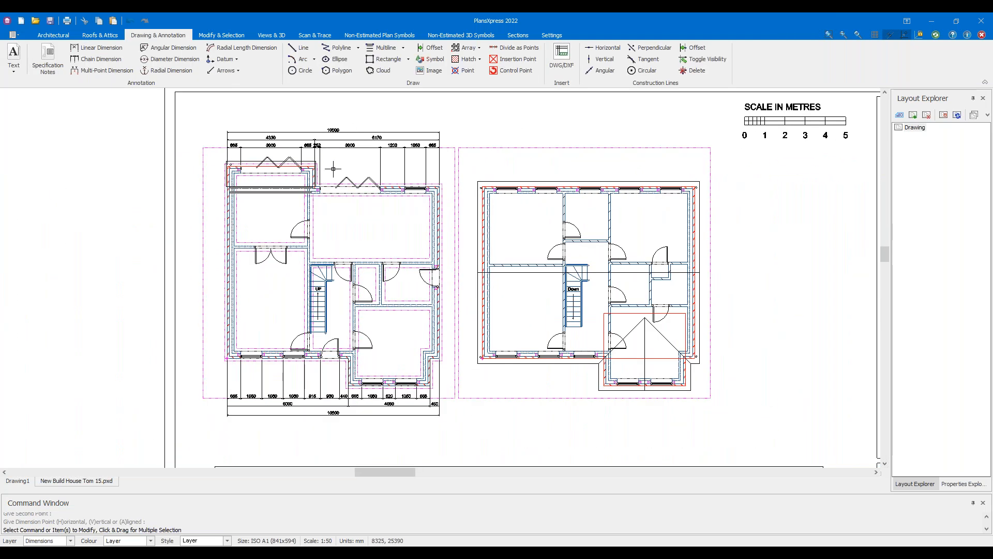
pyautogui.scroll(3, 217, 181)
pyautogui.moveTo(242, 345); pyautogui.dragTo(241, 247, button='middle')
pyautogui.rightClick(241, 247)
pyautogui.click(263, 255)
pyautogui.moveTo(221, 186); pyautogui.dragTo(213, 248, button='middle')
pyautogui.scroll(3, 237, 195)
pyautogui.click(260, 163)
pyautogui.scroll(-3, 249, 169)
pyautogui.scroll(2, 244, 300)
pyautogui.scroll(2, 244, 300)
pyautogui.click(312, 337)
pyautogui.scroll(2, 268, 246)
pyautogui.moveTo(269, 246); pyautogui.dragTo(262, 406, button='middle')
pyautogui.scroll(-2, 262, 407)
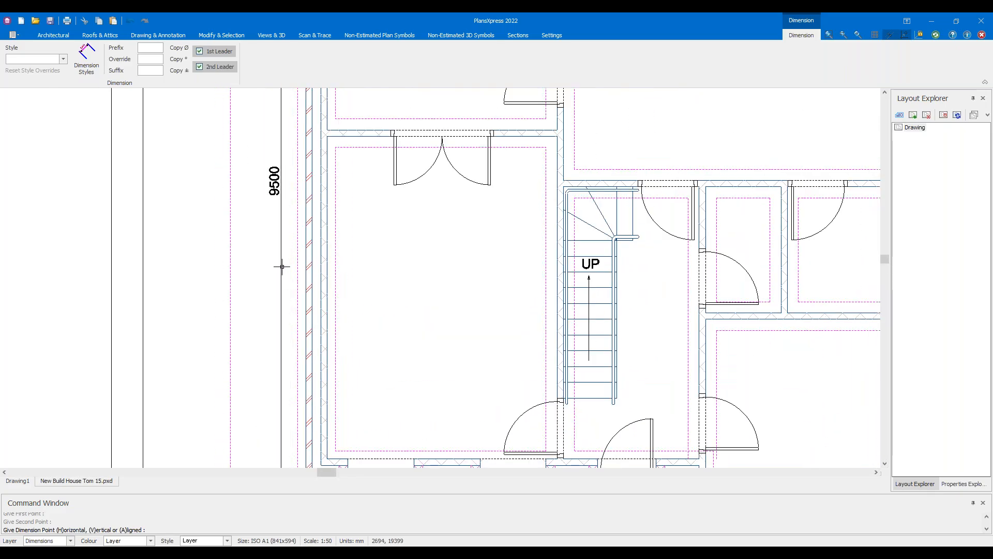
pyautogui.click(284, 264)
# Dimension the depth of the rear projection's return wall with a vertical linear dimension beside the folding doors
pyautogui.scroll(-3, 372, 251)
pyautogui.moveTo(471, 181); pyautogui.dragTo(308, 342, button='middle')
pyautogui.scroll(3, 356, 203)
pyautogui.rightClick(328, 240)
pyautogui.click(352, 244)
pyautogui.click(271, 254)
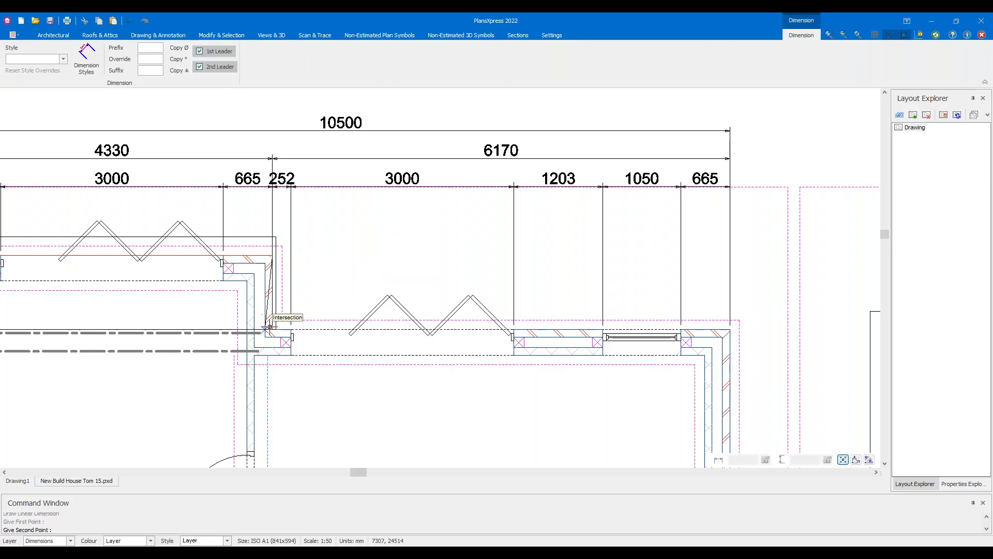
pyautogui.click(272, 327)
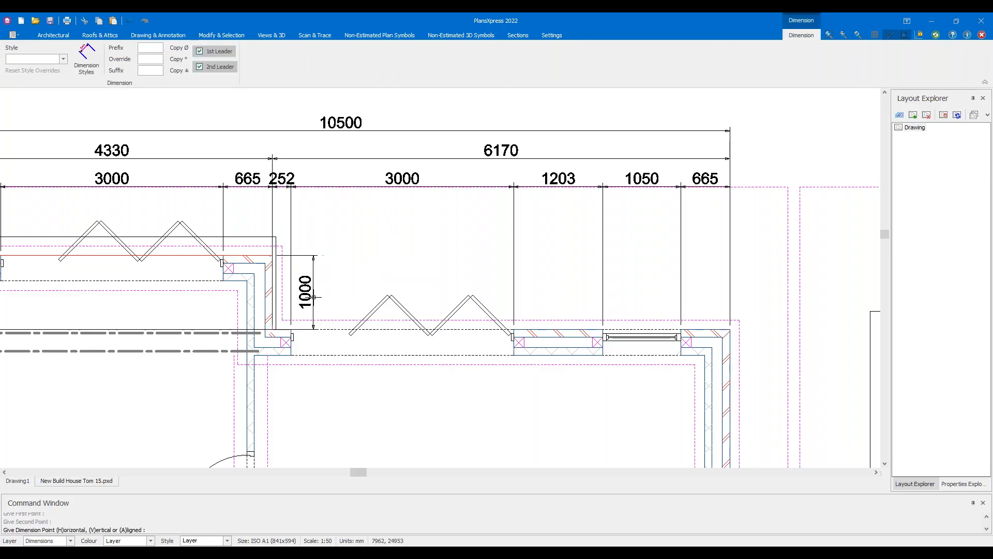
pyautogui.click(314, 291)
pyautogui.scroll(-3, 377, 281)
pyautogui.rightClick(556, 280)
pyautogui.click(557, 282)
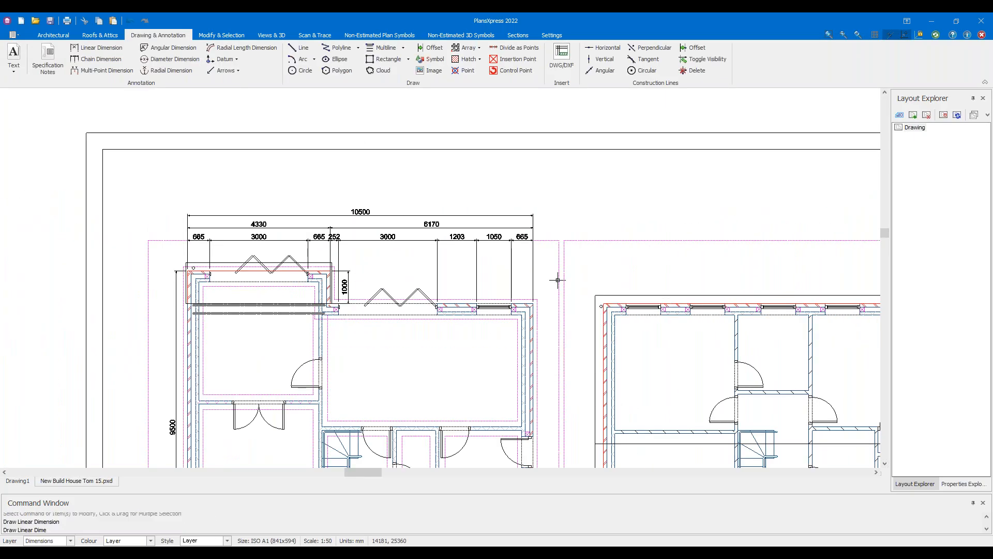
pyautogui.scroll(-3, 543, 272)
pyautogui.scroll(5, 531, 285)
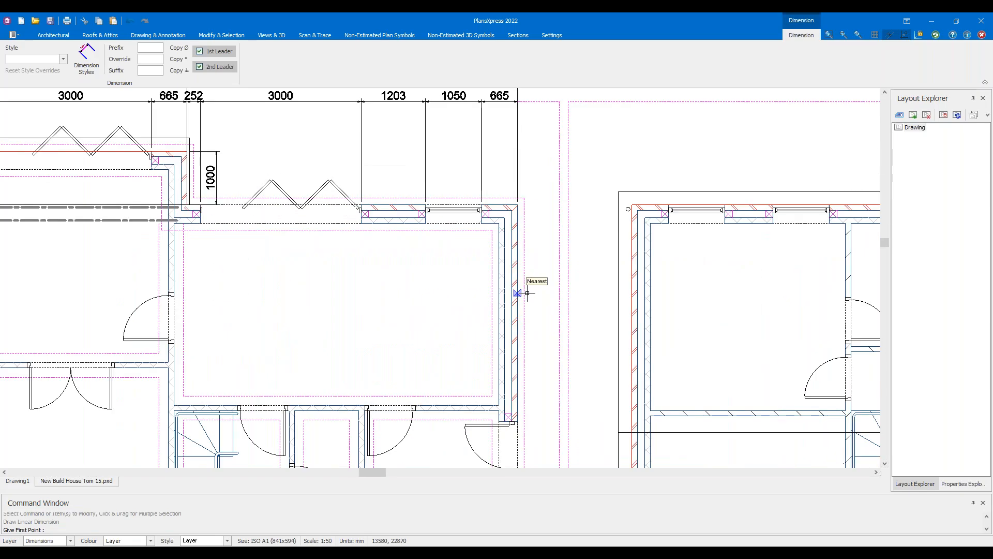
pyautogui.press('Escape')
pyautogui.press('Escape')
# Dimension the ground floor's right side wall containing the side door, placing the dimension lines outside the plan
pyautogui.click(514, 283)
pyautogui.rightClick(514, 284)
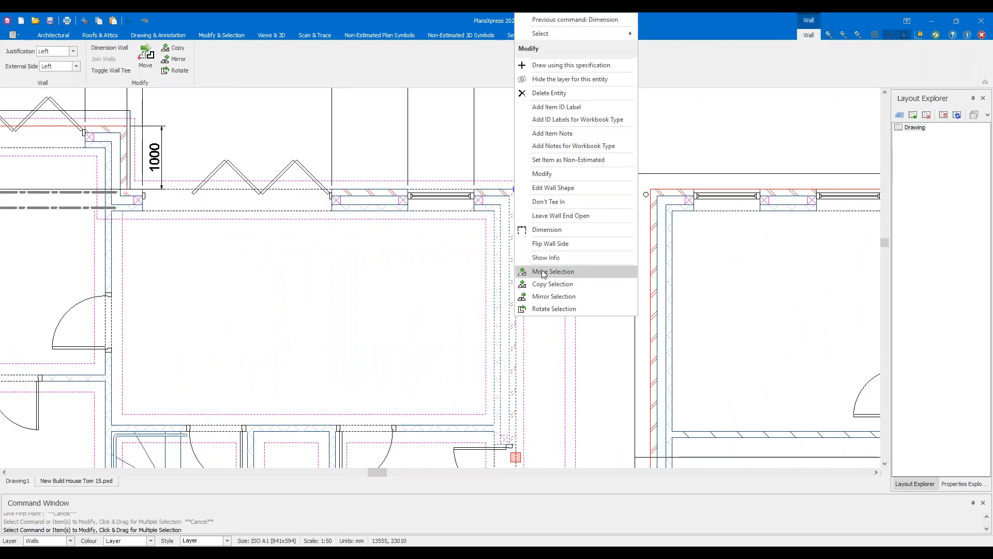
pyautogui.click(546, 229)
pyautogui.scroll(-1, 540, 318)
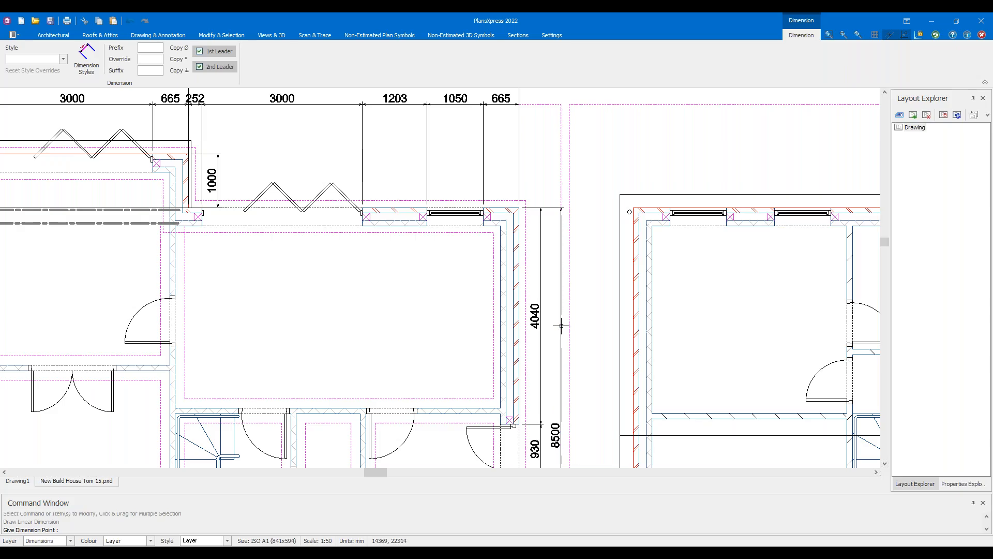
pyautogui.click(561, 325)
# Dimension the depth of the front projection's right side wall with a vertical linear dimension outside the plan, below the overall side dimension
pyautogui.scroll(-3, 561, 325)
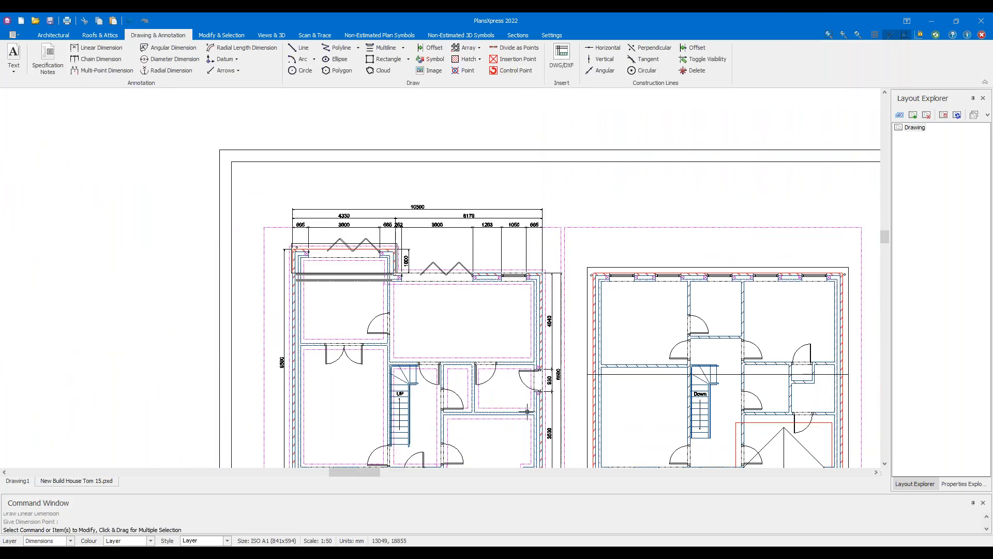
pyautogui.moveTo(436, 429); pyautogui.dragTo(452, 259, button='middle')
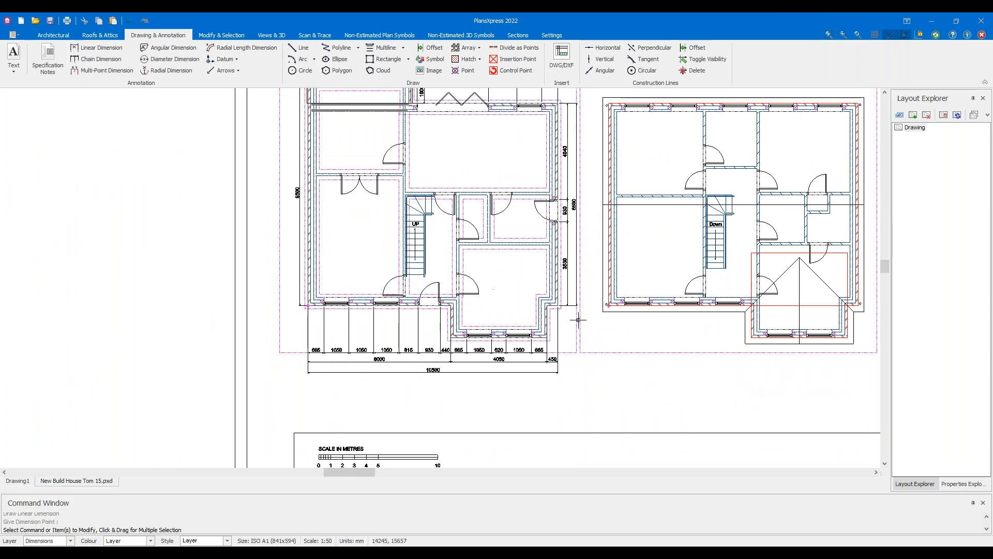
pyautogui.scroll(5, 572, 314)
pyautogui.rightClick(549, 293)
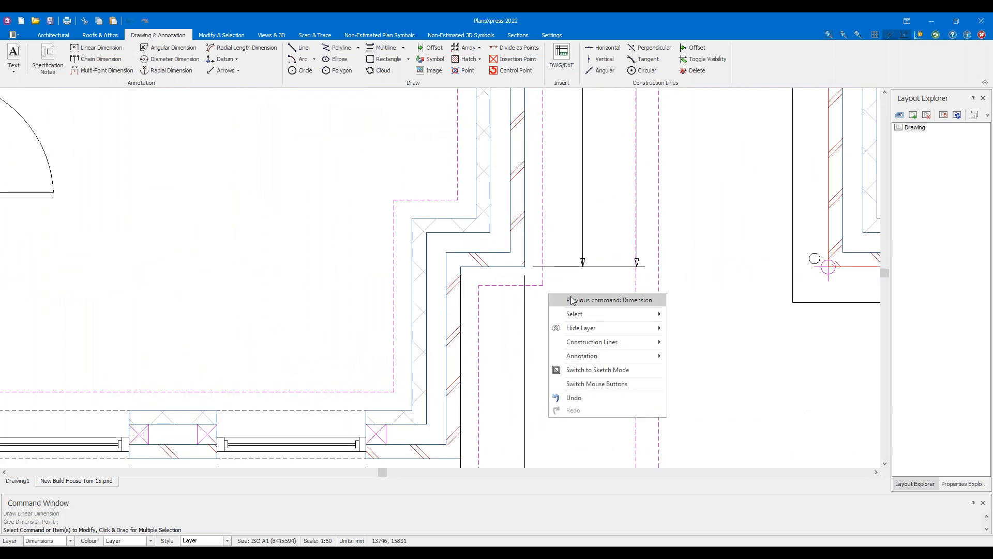
pyautogui.click(573, 300)
pyautogui.click(460, 268)
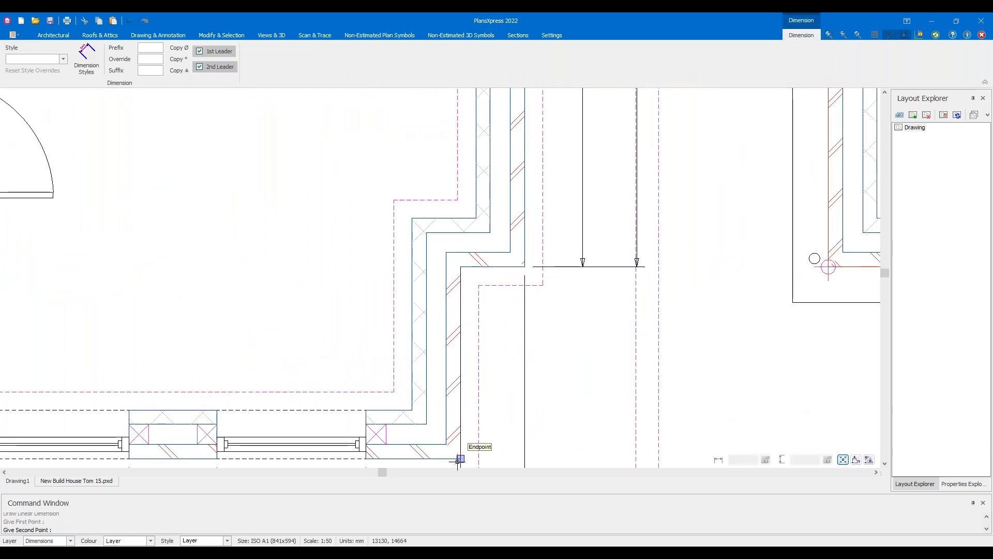
pyautogui.click(460, 459)
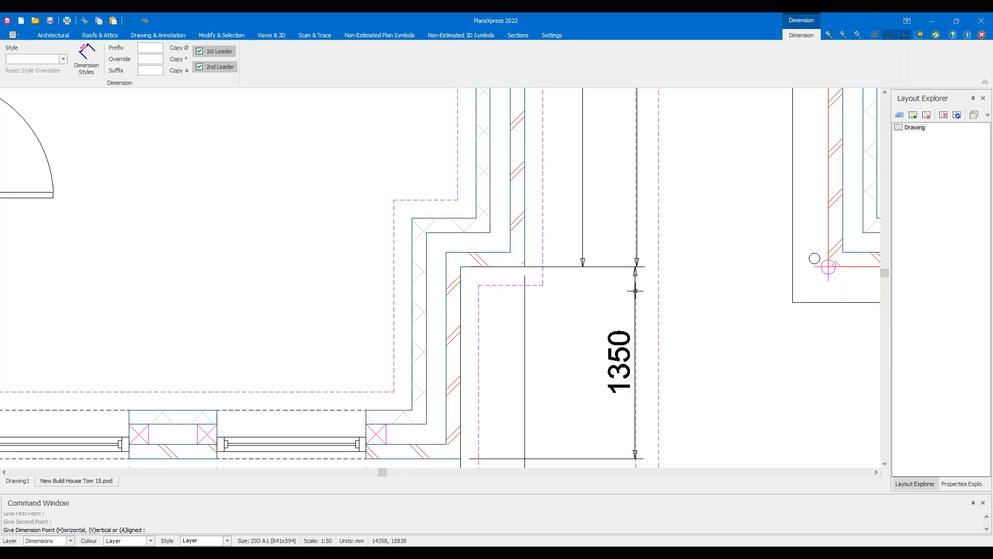
pyautogui.scroll(5, 636, 269)
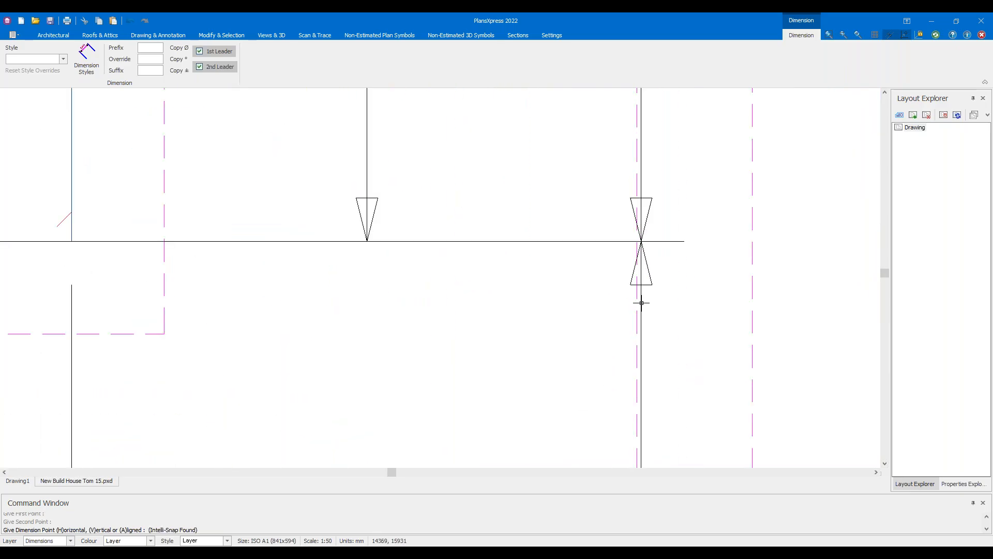
pyautogui.scroll(6, 636, 330)
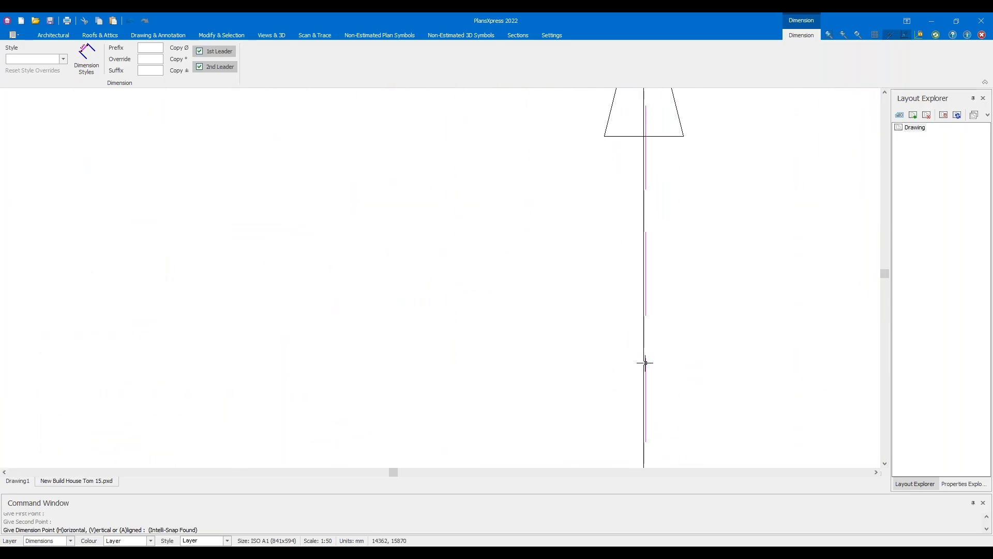
pyautogui.click(645, 366)
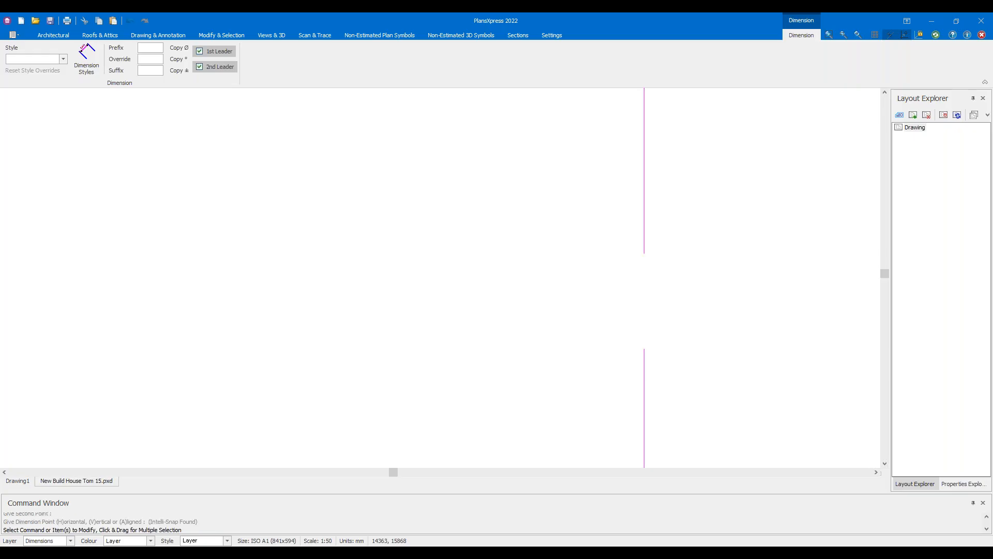
# Stretch the right side's overall wall dimension line into alignment with the front projection's depth dimension line
pyautogui.scroll(-4, 574, 354)
pyautogui.scroll(3, 489, 228)
pyautogui.click(468, 215)
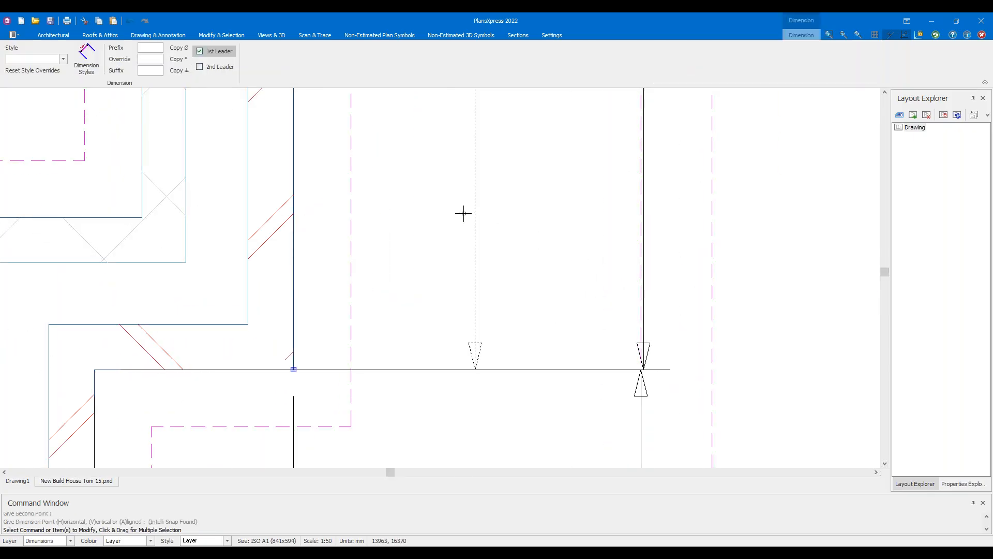
pyautogui.scroll(-4, 465, 224)
pyautogui.moveTo(513, 202); pyautogui.dragTo(486, 424, button='middle')
pyautogui.scroll(-5, 485, 424)
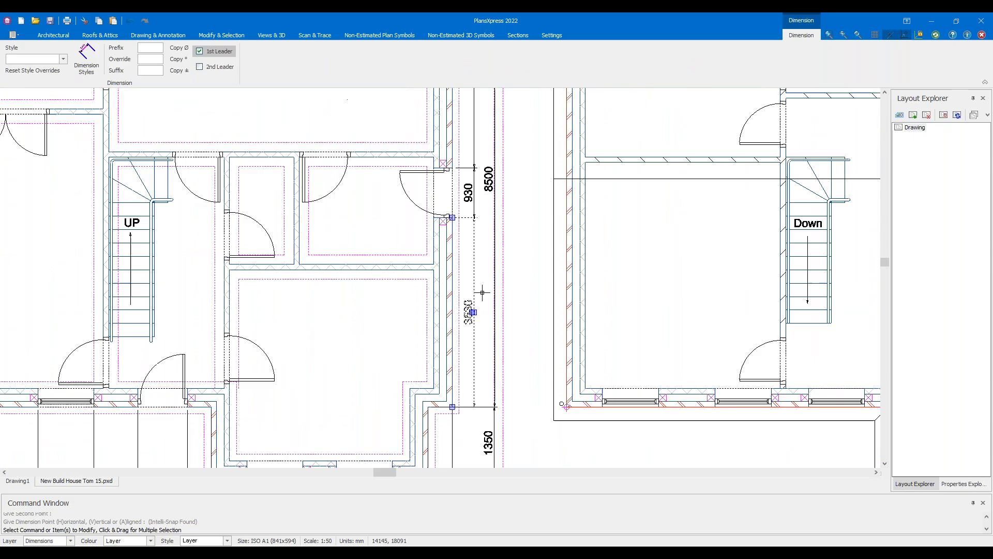
pyautogui.click(485, 182)
pyautogui.moveTo(500, 188); pyautogui.dragTo(483, 381, button='middle')
pyautogui.scroll(5, 465, 348)
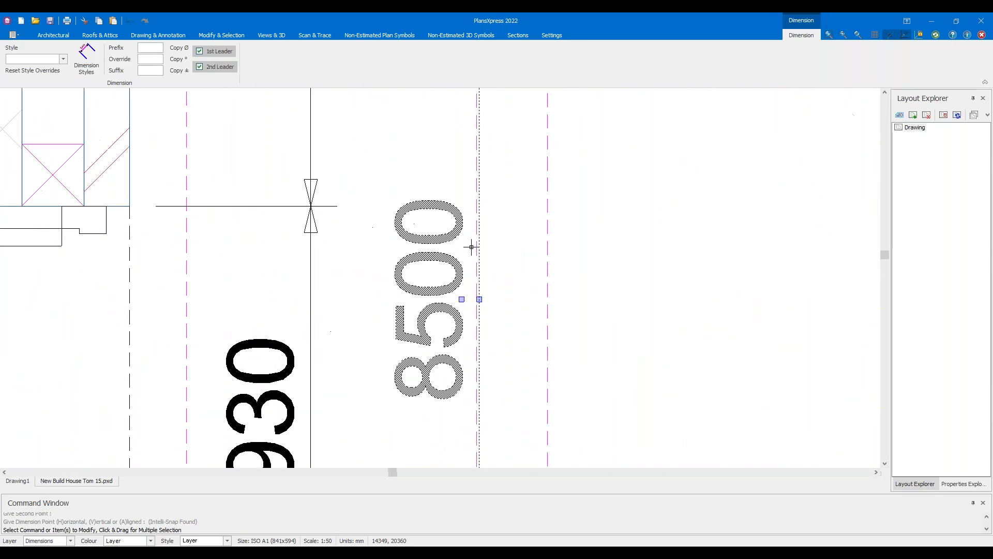
pyautogui.scroll(5, 487, 351)
pyautogui.click(476, 379)
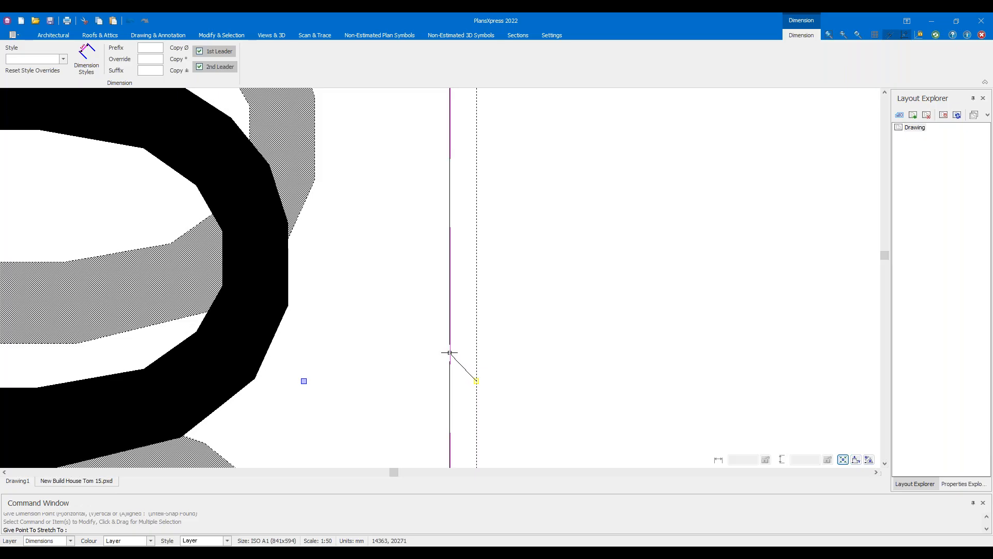
pyautogui.click(449, 352)
pyautogui.scroll(6, 450, 353)
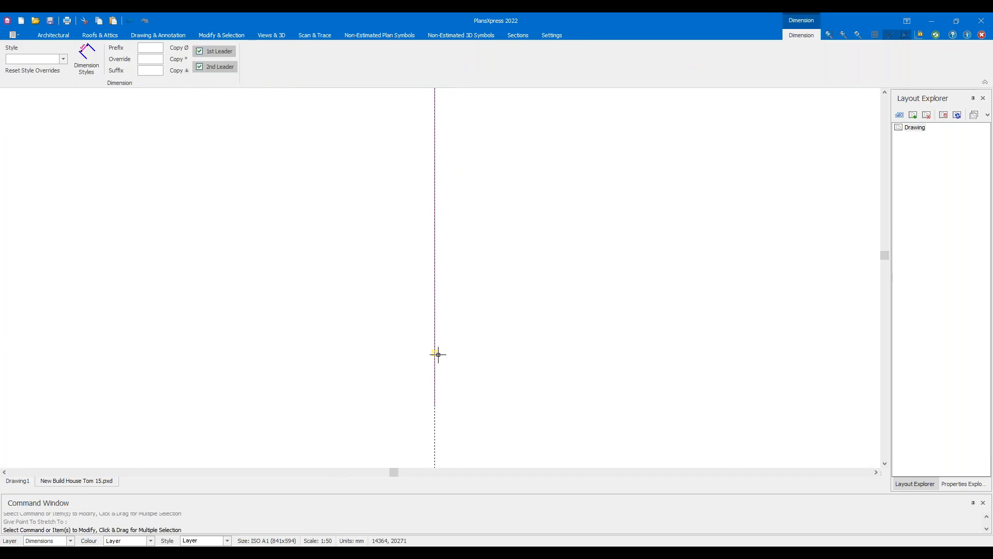
pyautogui.click(438, 355)
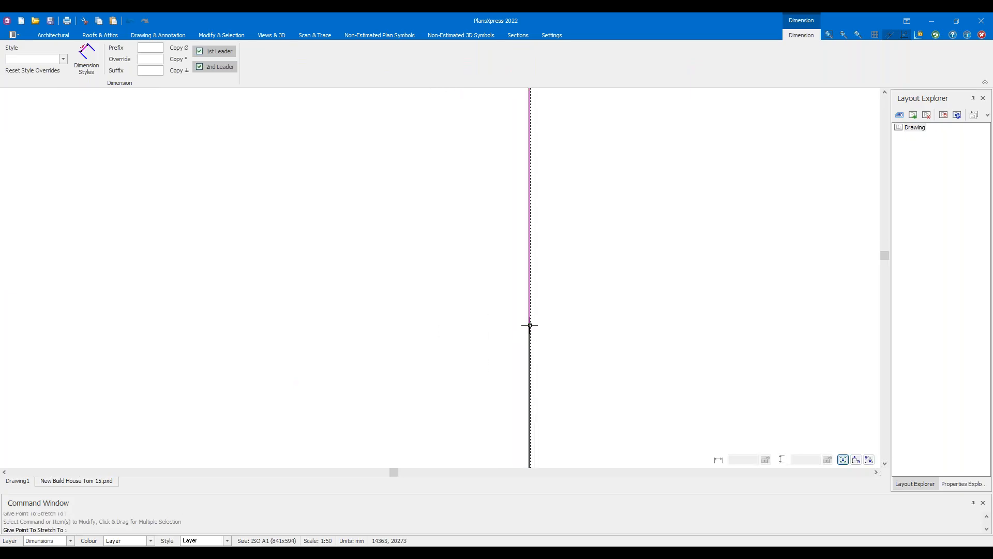
pyautogui.click(529, 324)
pyautogui.scroll(-10, 594, 324)
pyautogui.scroll(-5, 579, 325)
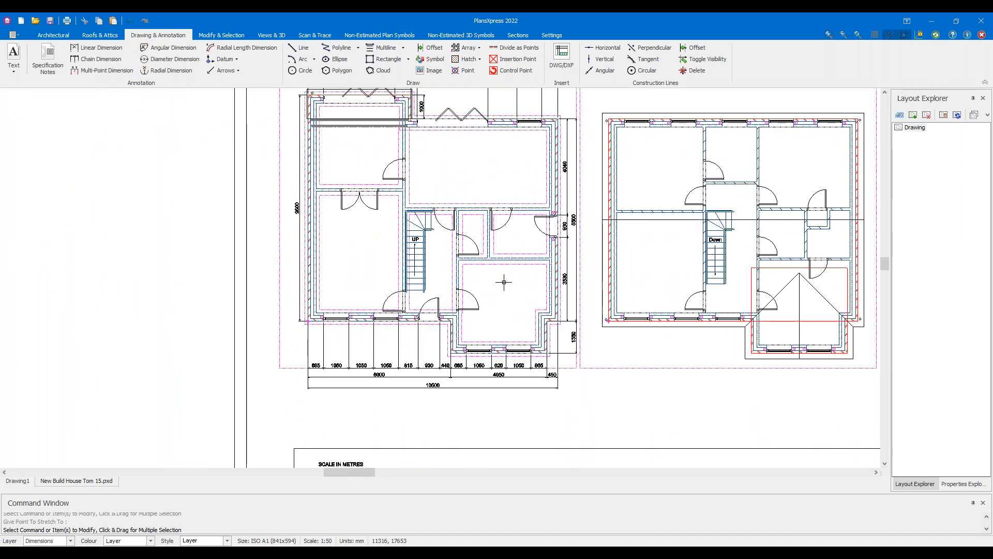
# Dimension the internal depth of the rear right room with a vertical linear dimension inside the room, near its right wall
pyautogui.moveTo(520, 241)
pyautogui.mouseDown(button='middle')
pyautogui.moveTo(496, 222)
pyautogui.moveTo(438, 286)
pyautogui.mouseUp(button='middle')
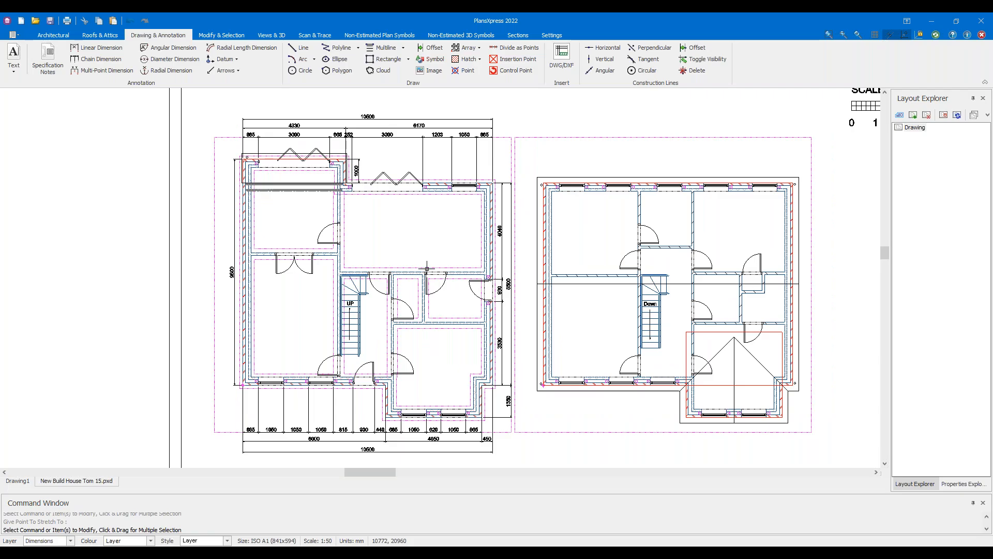
pyautogui.moveTo(432, 272)
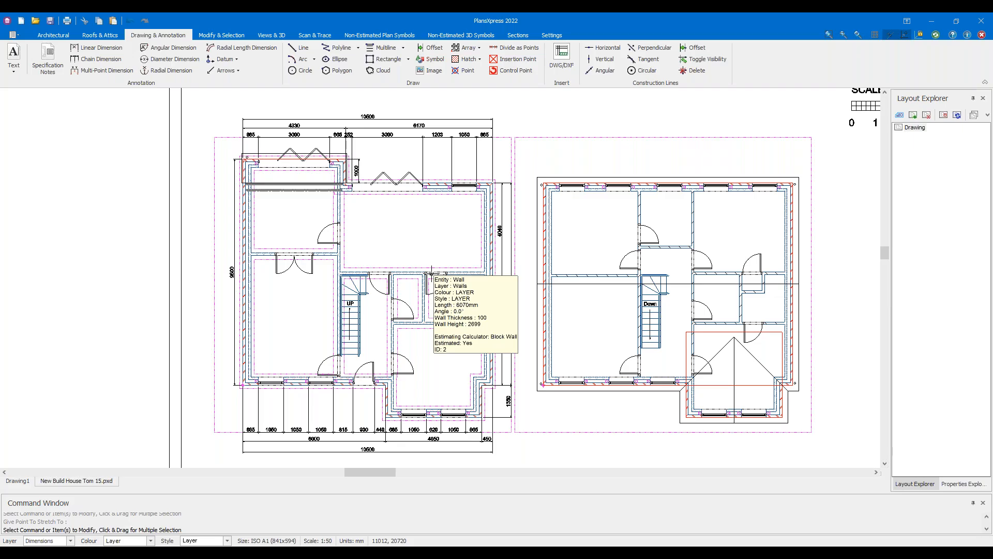
pyautogui.scroll(5, 361, 218)
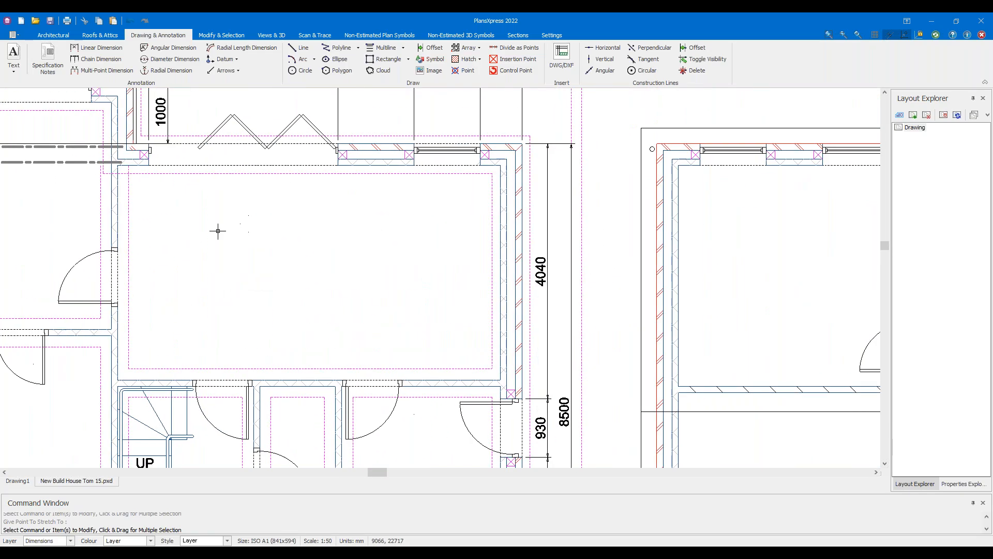
pyautogui.click(96, 47)
pyautogui.scroll(2, 567, 158)
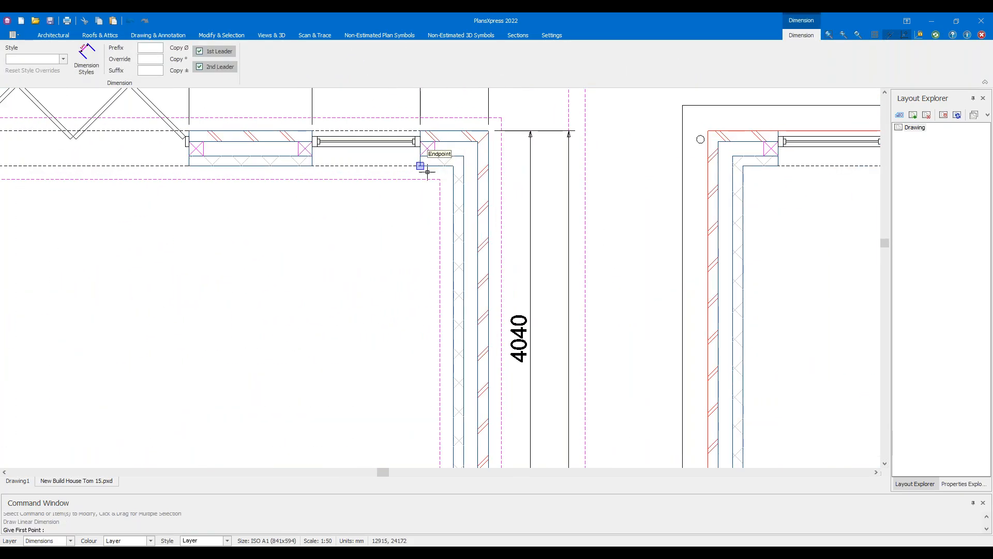
pyautogui.click(451, 167)
pyautogui.moveTo(337, 388); pyautogui.dragTo(322, 189, button='middle')
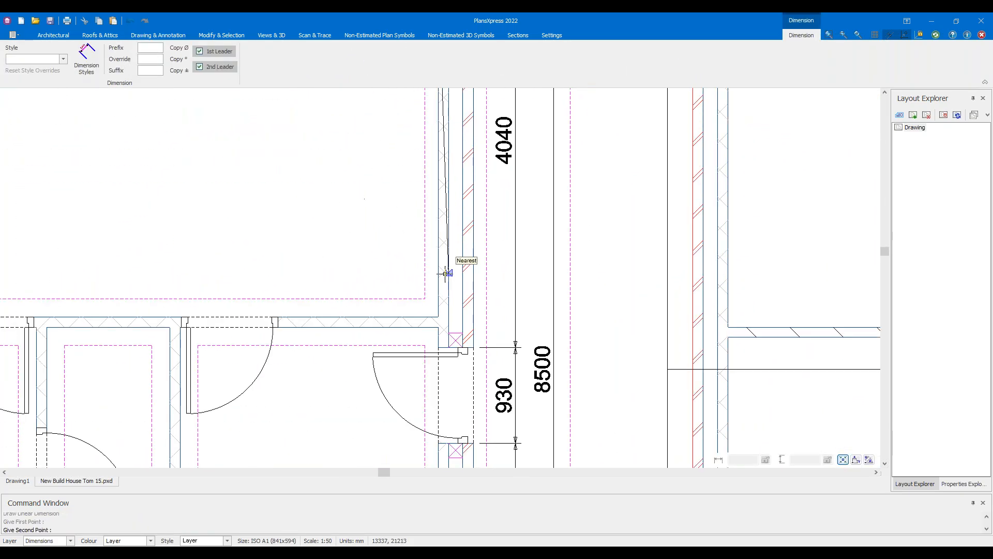
pyautogui.click(438, 316)
pyautogui.click(377, 195)
# Dimension the internal depth of the rear left room with a vertical linear dimension placed just inside its left wall
pyautogui.scroll(-2, 277, 207)
pyautogui.scroll(-2, 225, 217)
pyautogui.moveTo(205, 217); pyautogui.dragTo(431, 284, button='middle')
pyautogui.rightClick(428, 259)
pyautogui.click(462, 267)
pyautogui.scroll(2, 337, 211)
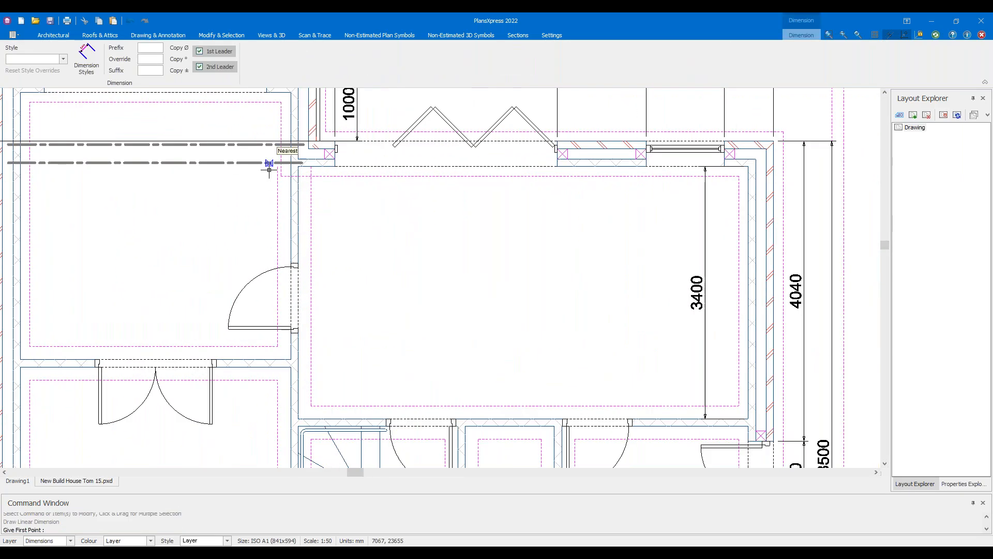
pyautogui.scroll(-1, 306, 360)
pyautogui.moveTo(247, 394); pyautogui.dragTo(370, 454, button='middle')
pyautogui.click(186, 191)
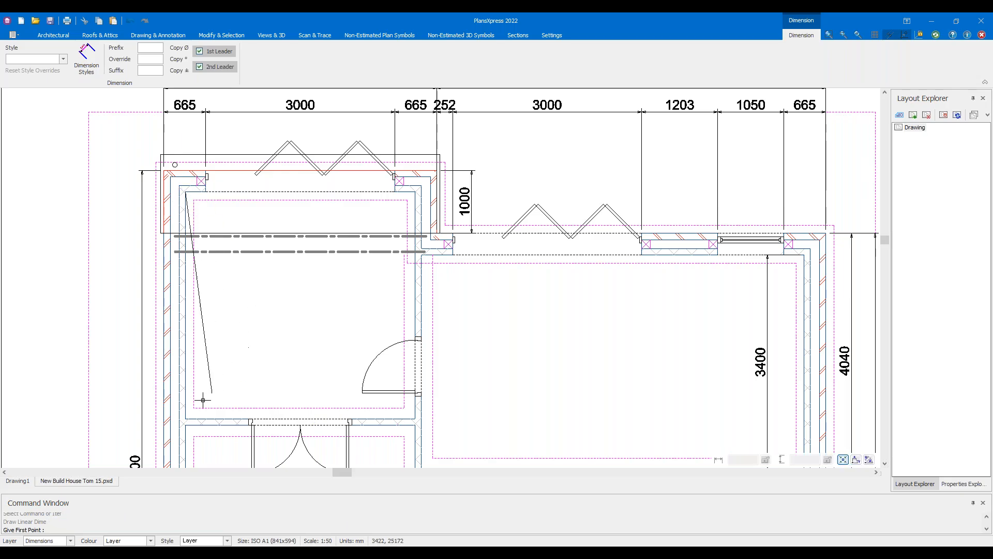
pyautogui.click(203, 396)
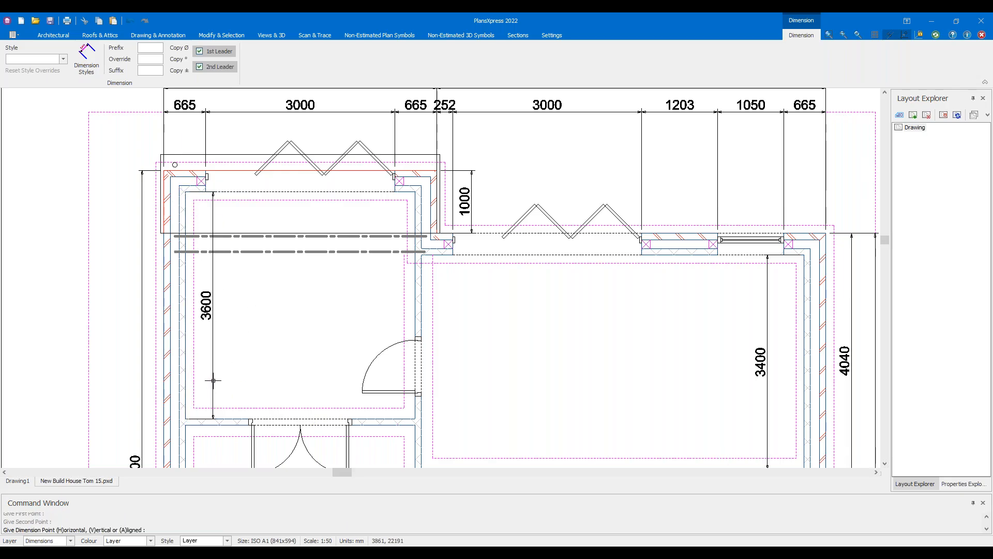
pyautogui.click(213, 380)
# Dimension the internal depth of the front left room, aligning the vertical dimension with the rear left room's dimension line
pyautogui.scroll(-1, 235, 405)
pyautogui.moveTo(233, 425); pyautogui.dragTo(333, 219, button='middle')
pyautogui.rightClick(325, 300)
pyautogui.click(333, 306)
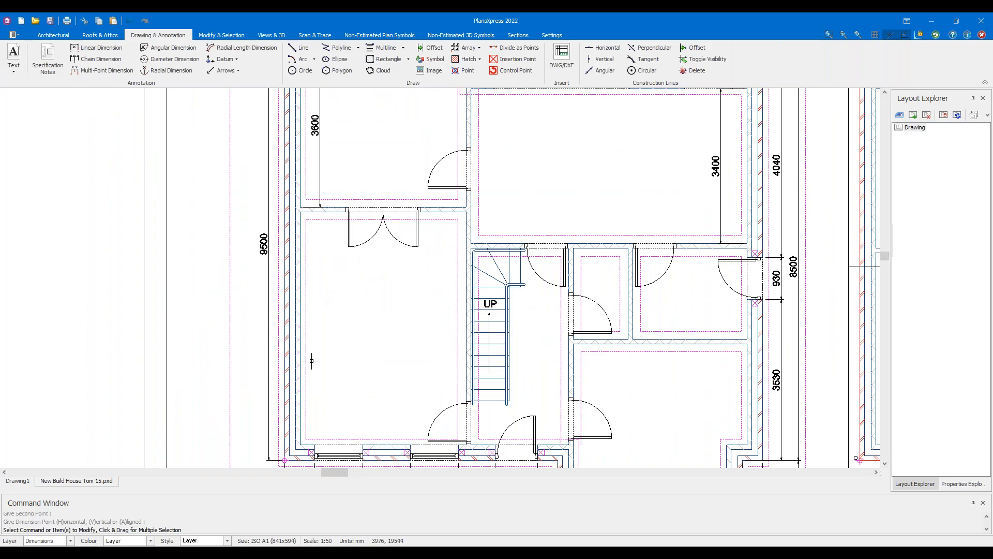
pyautogui.click(300, 445)
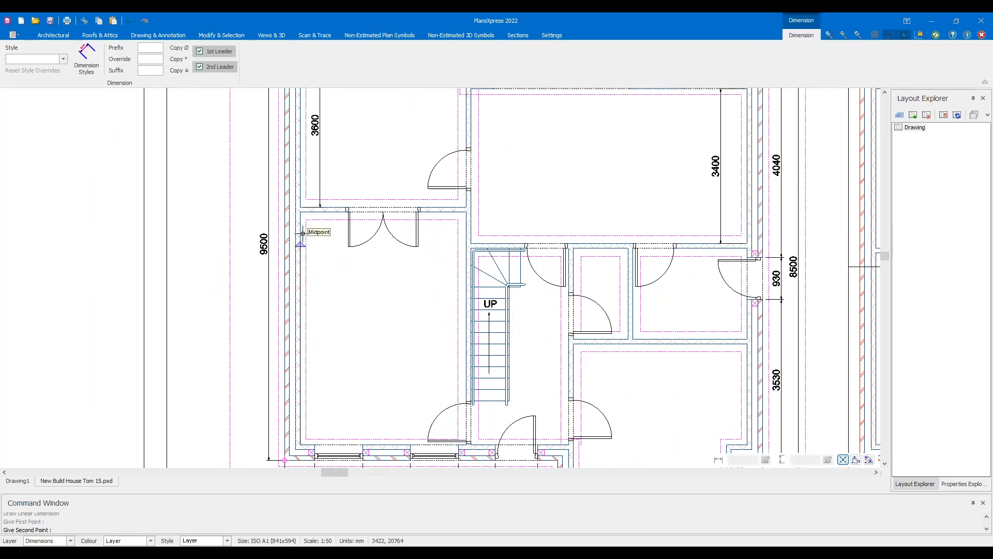
pyautogui.click(306, 228)
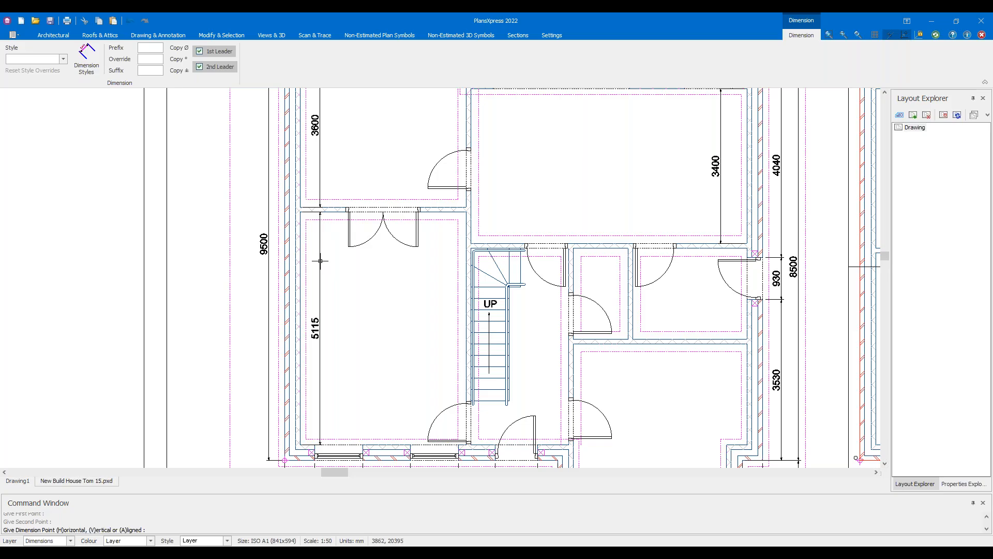
pyautogui.click(320, 261)
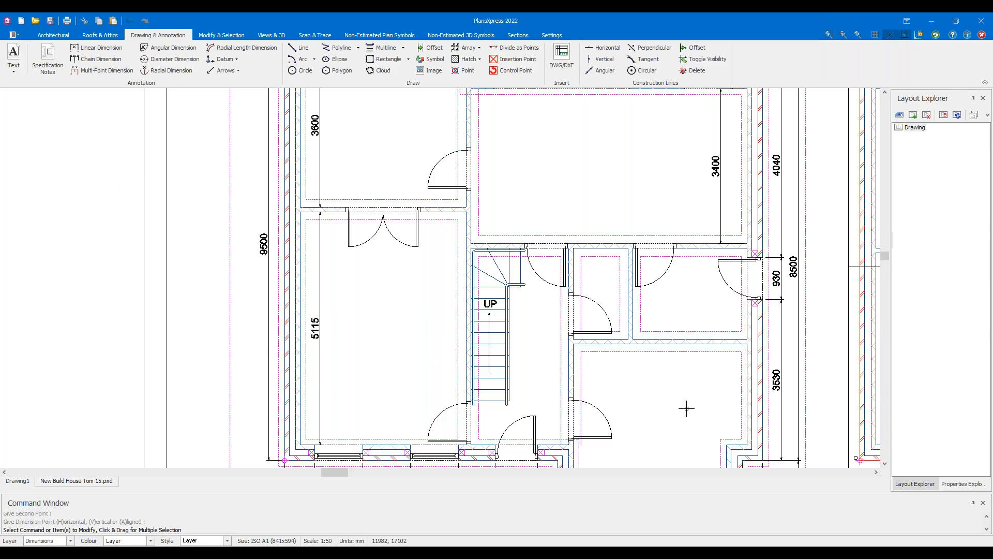
# Dimension the internal depth of the room with the side entrance door, in line with the rear right room's dimension
pyautogui.moveTo(692, 410); pyautogui.dragTo(549, 378, button='middle')
pyautogui.rightClick(543, 377)
pyautogui.click(589, 381)
pyautogui.scroll(3, 602, 213)
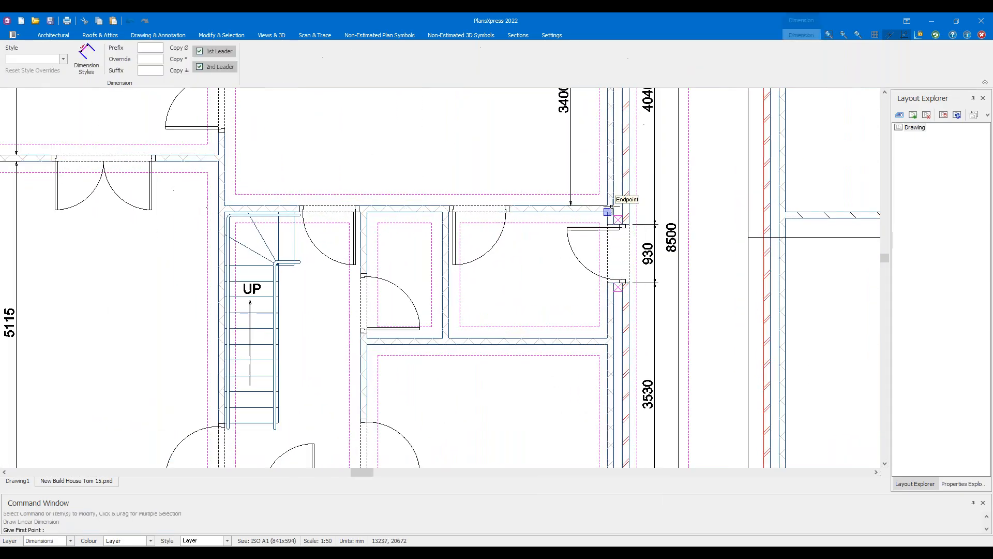
pyautogui.click(606, 212)
pyautogui.click(606, 361)
pyautogui.scroll(3, 569, 306)
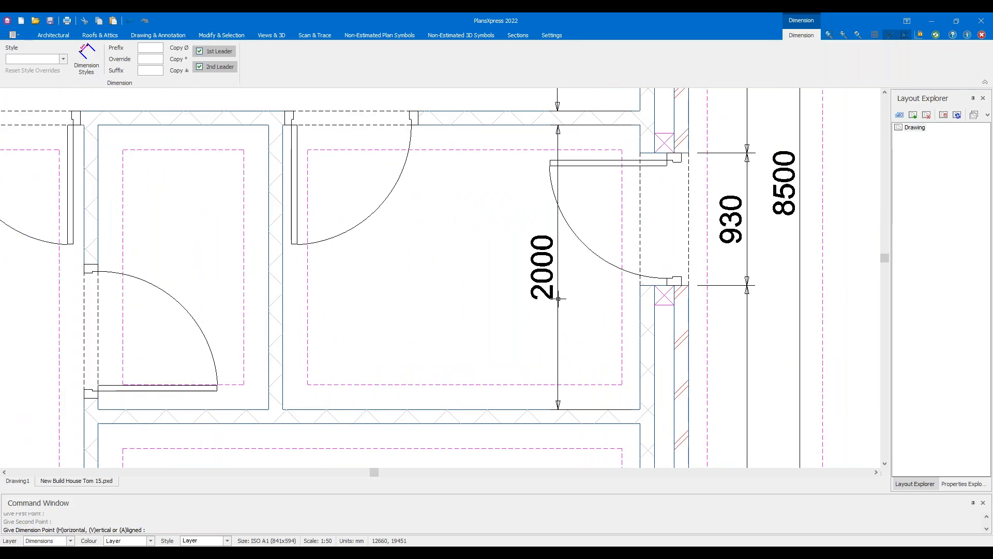
pyautogui.click(561, 300)
# Dimension the front right room's internal depth from its rear partition to the start of the front projection
pyautogui.scroll(-4, 575, 310)
pyautogui.moveTo(569, 373); pyautogui.dragTo(536, 333, button='middle')
pyautogui.rightClick(536, 332)
pyautogui.click(552, 339)
pyautogui.scroll(5, 554, 343)
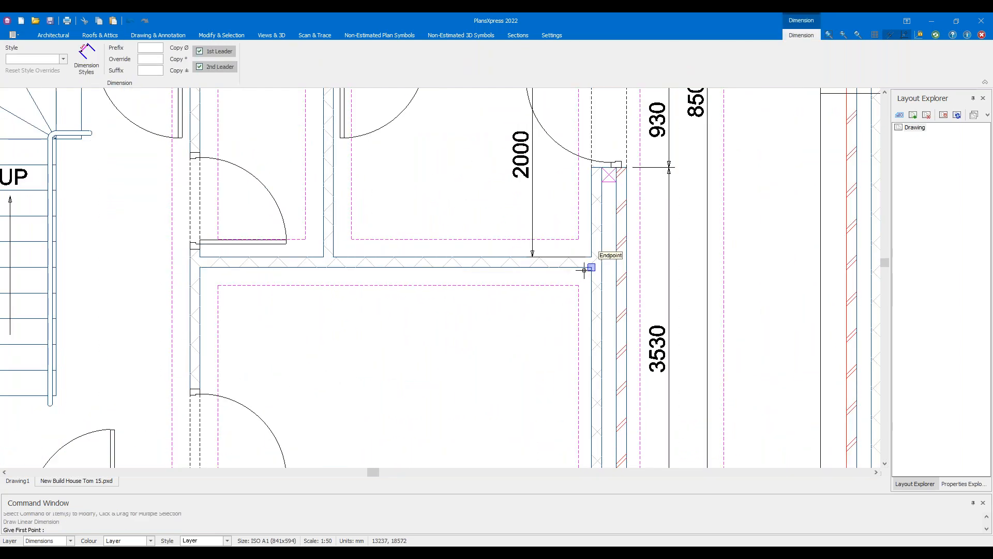
pyautogui.click(591, 266)
pyautogui.moveTo(563, 426); pyautogui.dragTo(532, 279, button='middle')
pyautogui.click(559, 348)
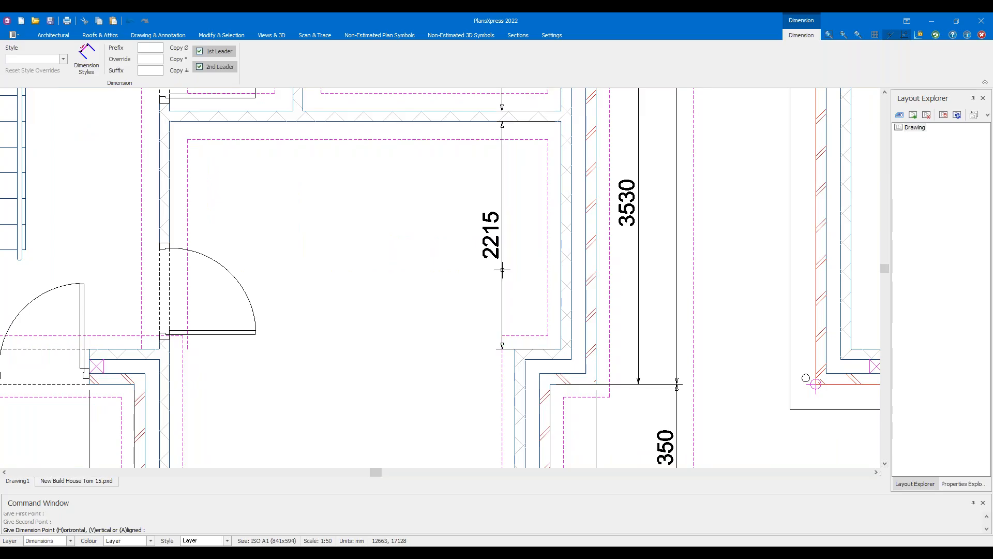
pyautogui.click(502, 269)
# Dimension the internal depth of the front right room's projection, continuing the dimension line of the room's main part
pyautogui.moveTo(417, 413); pyautogui.dragTo(406, 259, button='middle')
pyautogui.rightClick(414, 262)
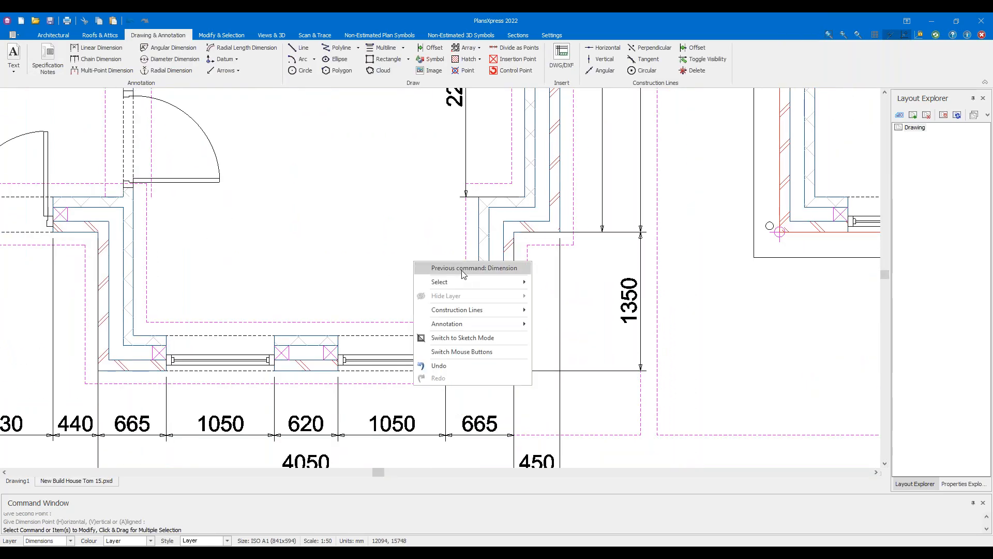
pyautogui.click(463, 270)
pyautogui.click(479, 335)
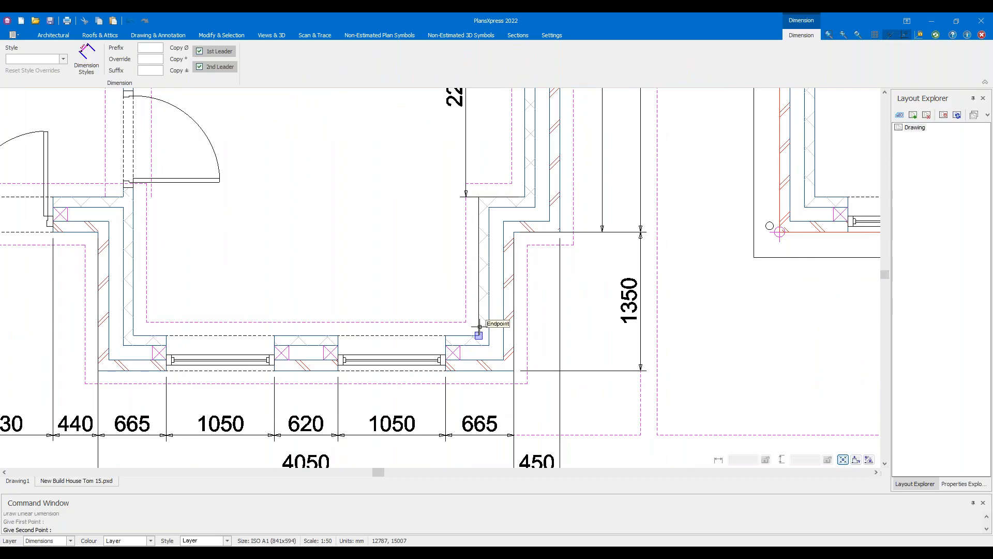
pyautogui.click(479, 198)
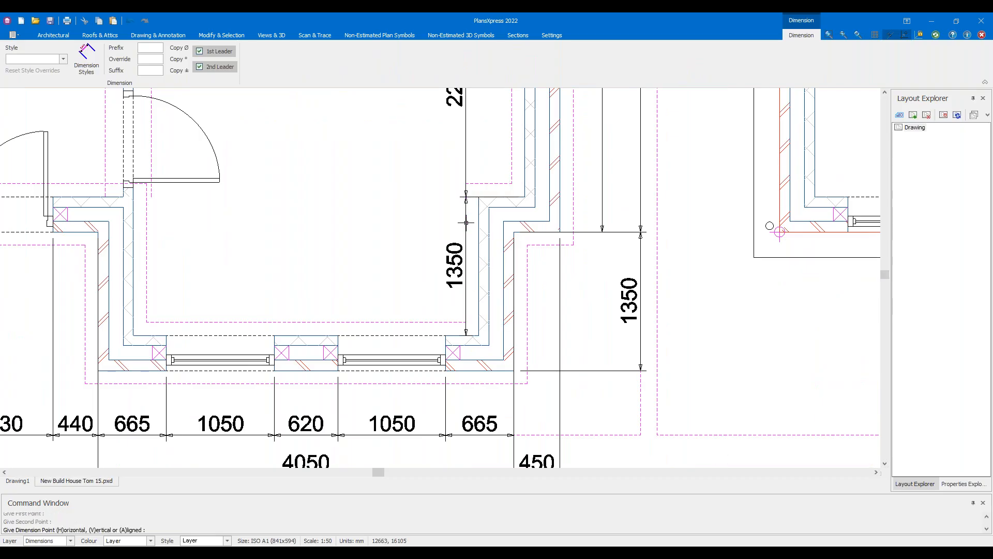
pyautogui.click(369, 223)
pyautogui.scroll(-5, 368, 223)
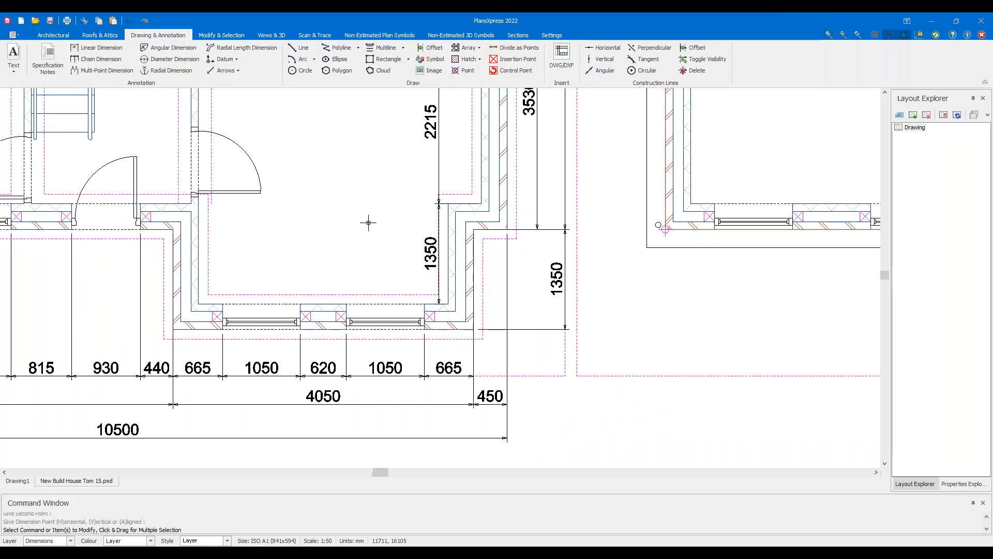
# Dimension the internal width of the room with the side entrance door, placing the dimension just inside its front partition
pyautogui.scroll(3, 370, 222)
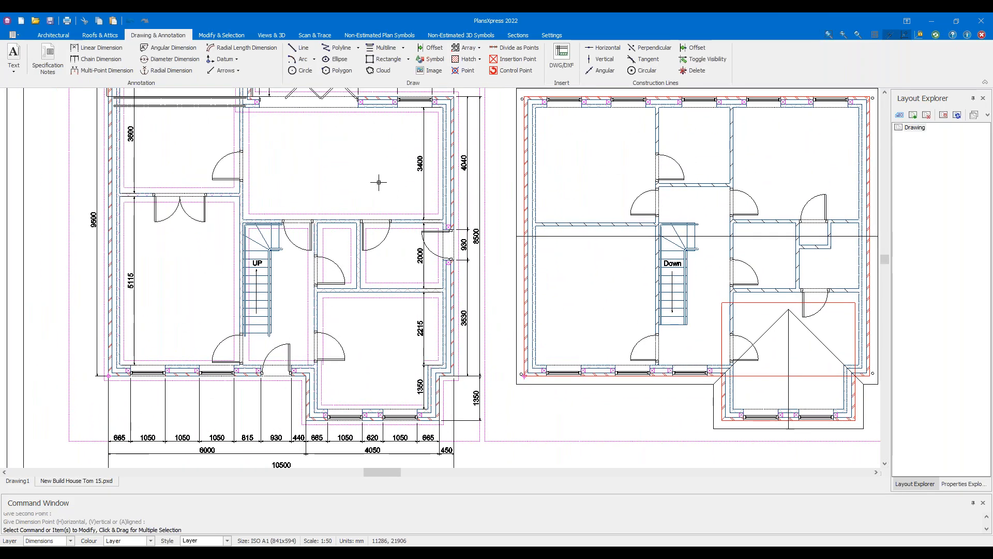
pyautogui.scroll(2, 343, 234)
pyautogui.rightClick(443, 277)
pyautogui.click(453, 279)
pyautogui.scroll(3, 386, 327)
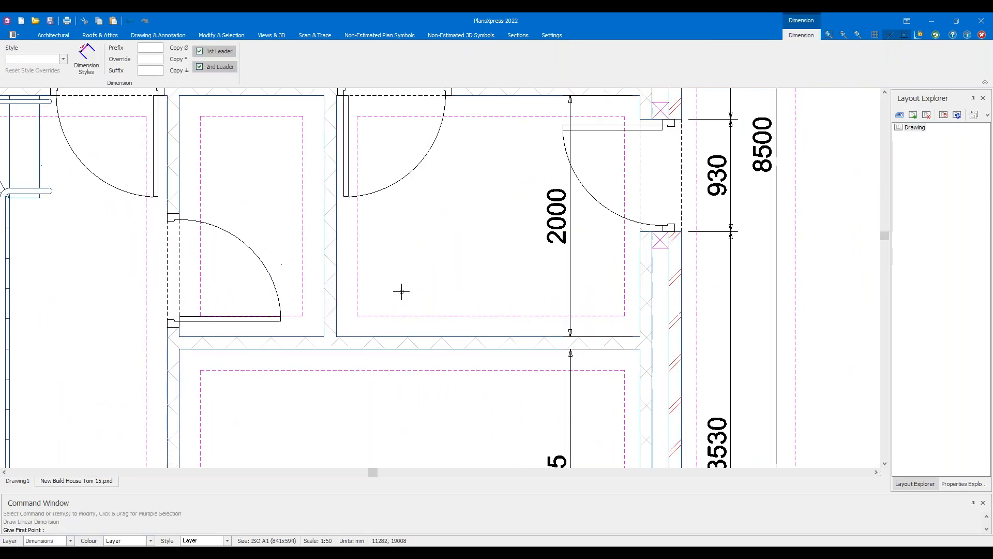
pyautogui.click(325, 343)
pyautogui.click(658, 331)
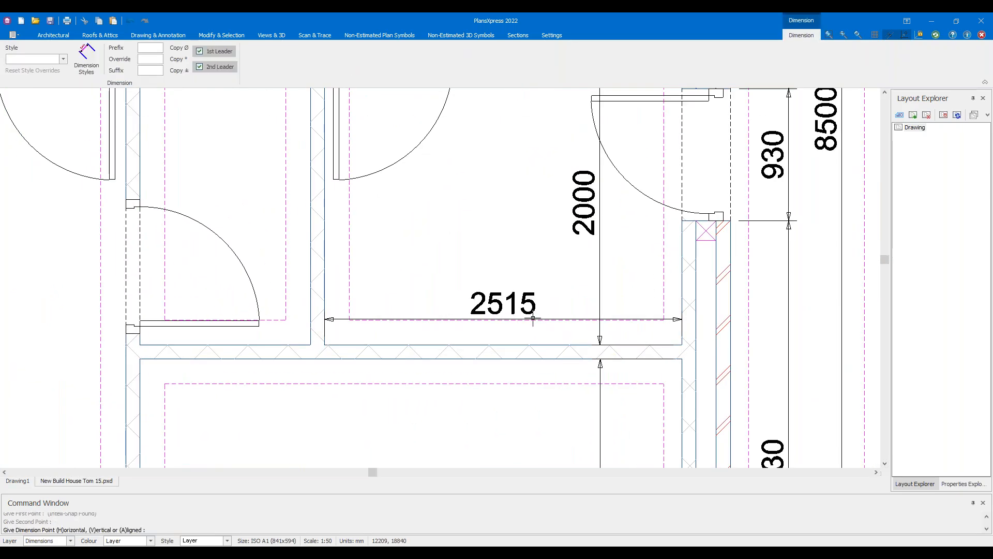
pyautogui.click(512, 295)
pyautogui.moveTo(386, 254); pyautogui.dragTo(594, 250, button='middle')
pyautogui.rightClick(595, 251)
pyautogui.click(625, 257)
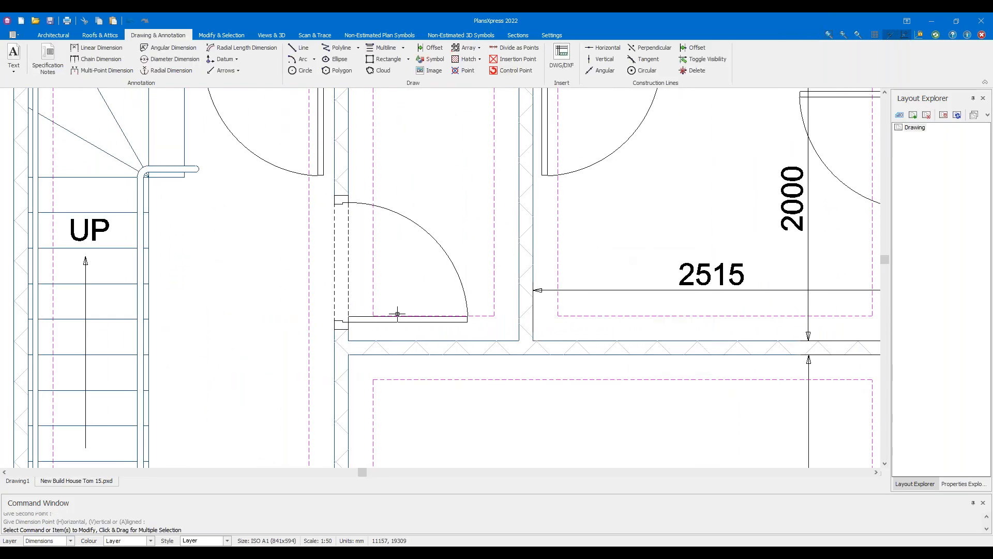
pyautogui.click(348, 340)
pyautogui.click(513, 327)
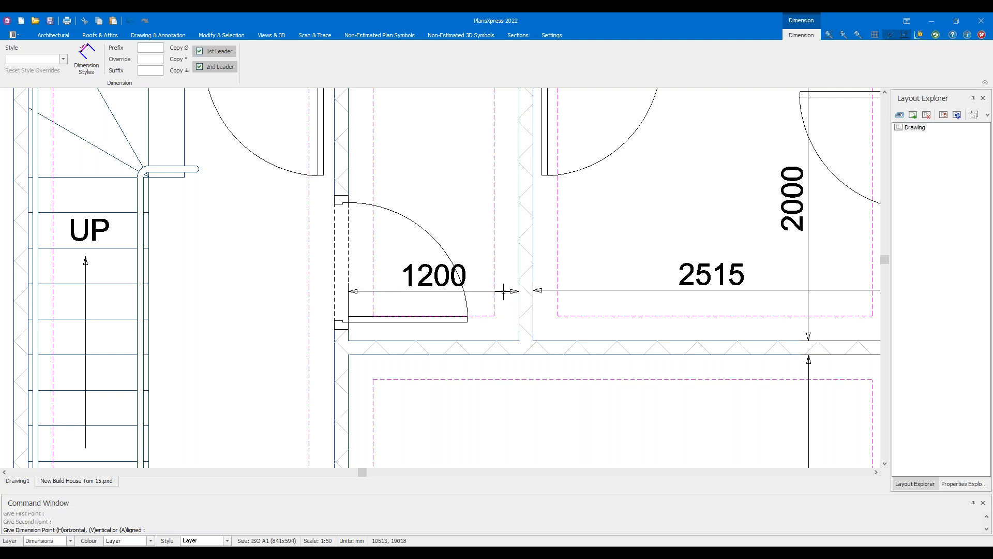
pyautogui.scroll(-5, 503, 291)
pyautogui.scroll(2, 509, 290)
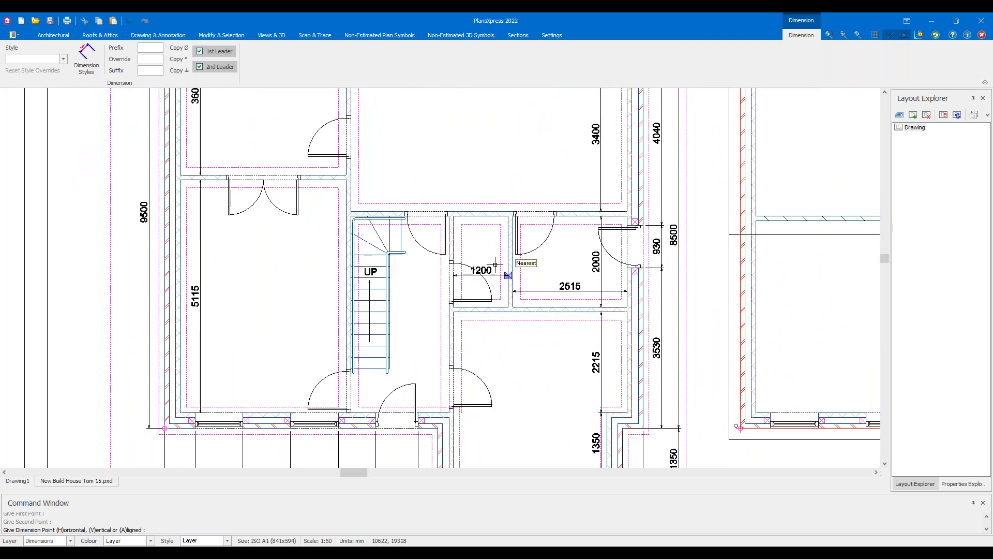
pyautogui.scroll(3, 482, 232)
pyautogui.press('Escape')
# Dimension the internal width of the small room beside the hall, placing the dimension near its rear wall, clear of the door swing
pyautogui.rightClick(488, 234)
pyautogui.click(519, 244)
pyautogui.click(412, 193)
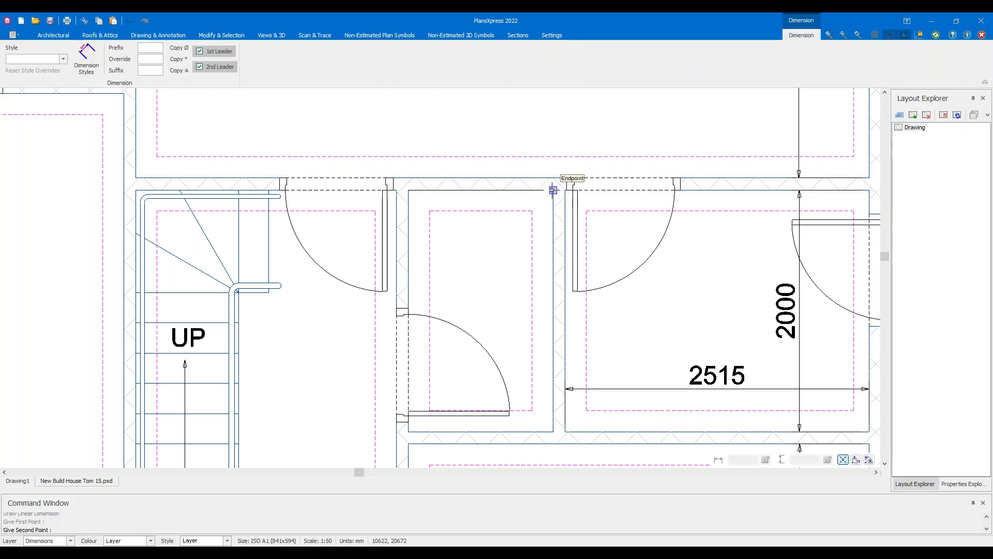
pyautogui.click(554, 193)
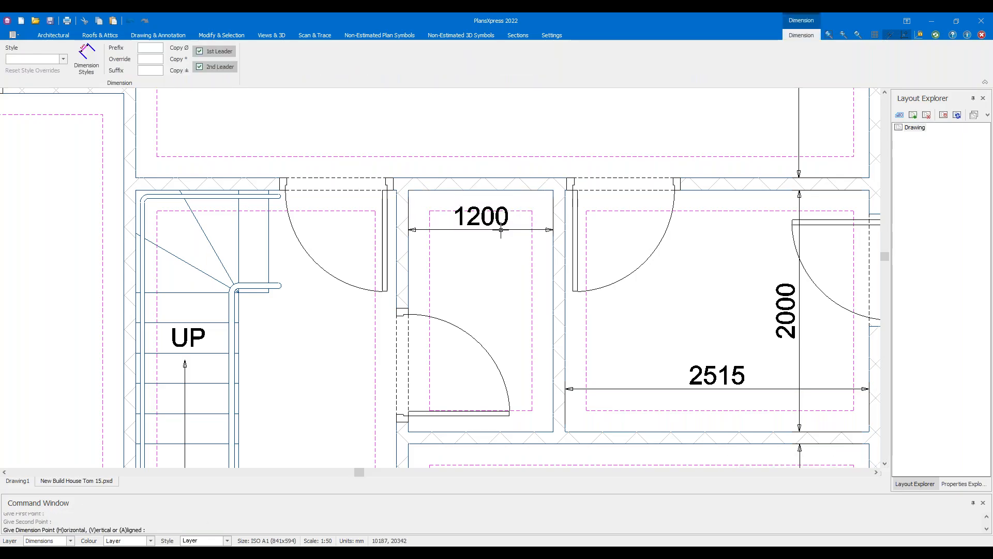
pyautogui.click(498, 237)
# Dimension the internal width of the front left room, placing the horizontal dimension just behind the hall door swing
pyautogui.scroll(-5, 495, 247)
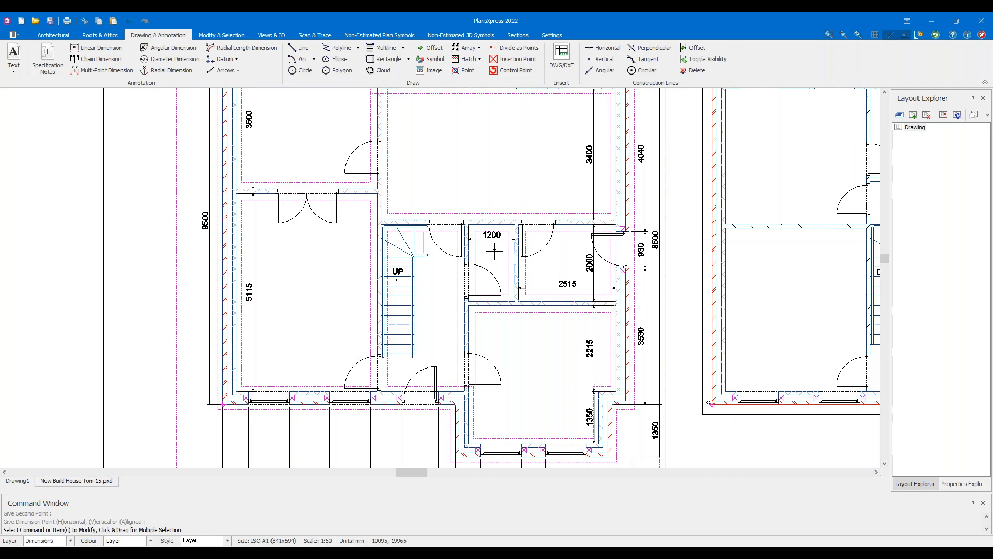
pyautogui.scroll(3, 393, 285)
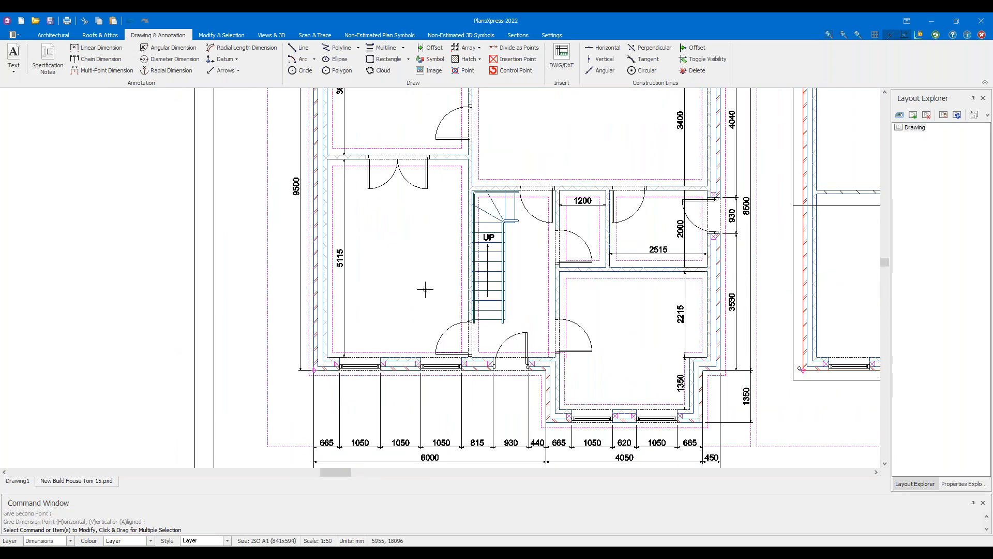
pyautogui.scroll(2, 424, 290)
pyautogui.rightClick(424, 289)
pyautogui.click(462, 297)
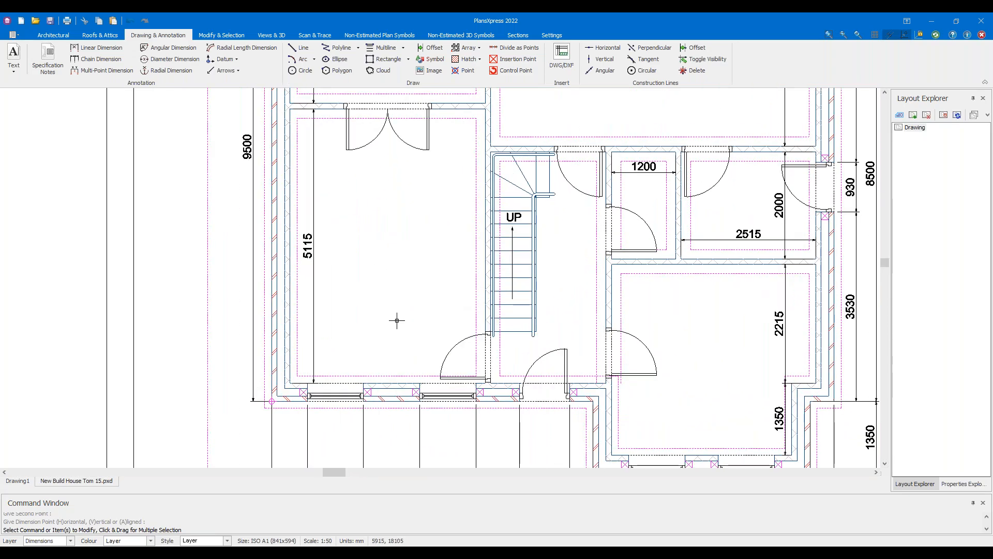
pyautogui.scroll(3, 414, 350)
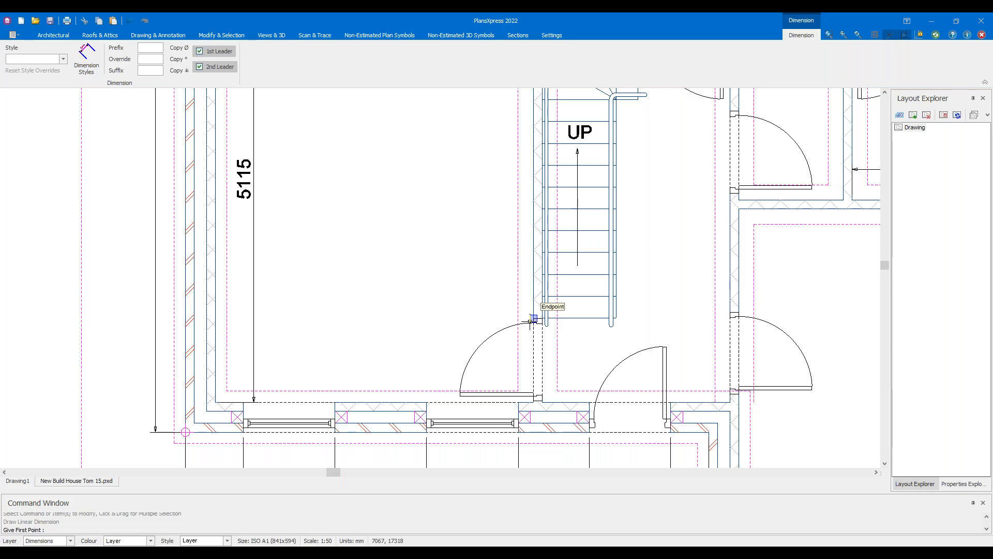
pyautogui.click(217, 308)
pyautogui.click(532, 309)
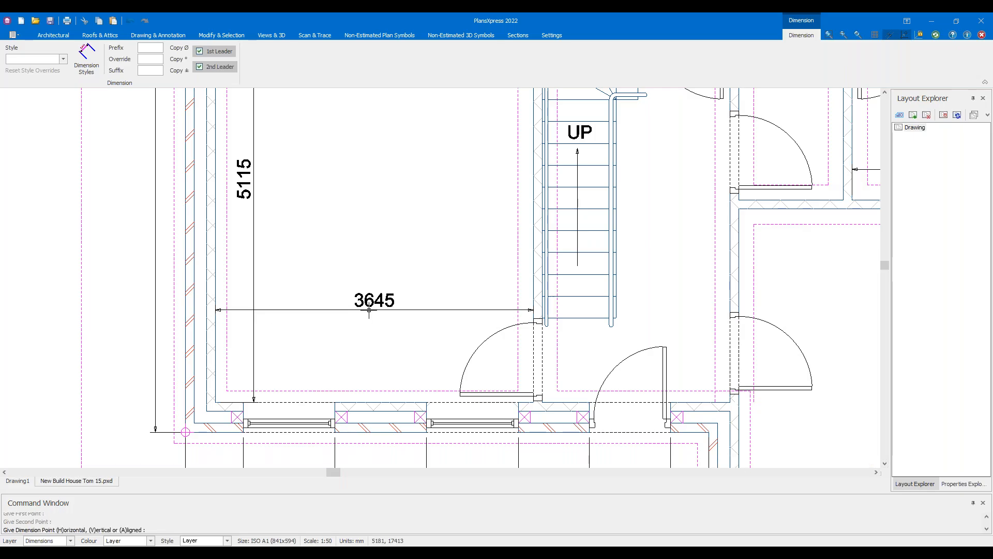
pyautogui.click(366, 311)
# Dimension the internal width of the rear left room, placing the dimension just behind the double-door partition
pyautogui.scroll(-3, 388, 277)
pyautogui.moveTo(388, 277)
pyautogui.mouseDown(button='middle')
pyautogui.moveTo(401, 255)
pyautogui.moveTo(407, 325)
pyautogui.mouseUp(button='middle')
pyautogui.scroll(3, 395, 253)
pyautogui.rightClick(395, 252)
pyautogui.click(426, 261)
pyautogui.click(489, 278)
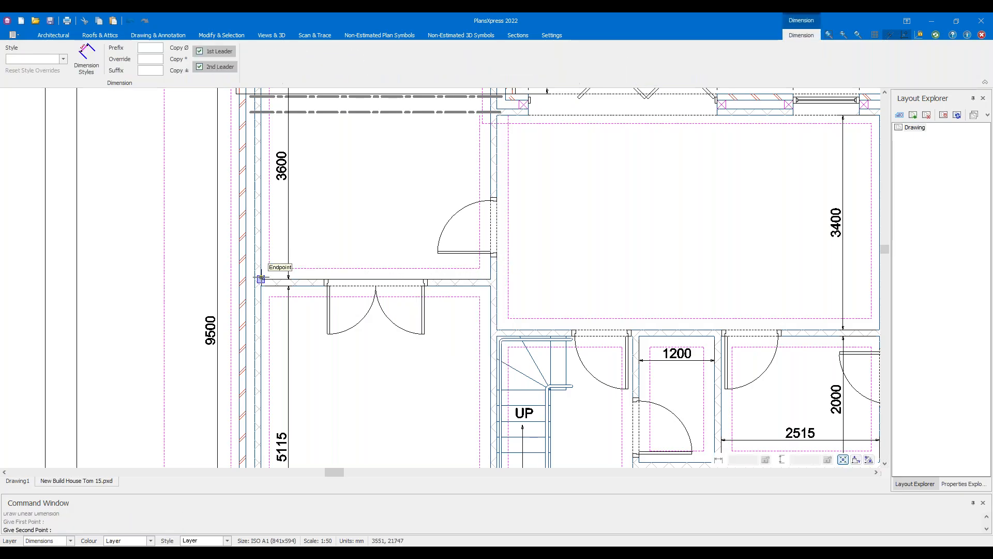
pyautogui.click(319, 269)
pyautogui.scroll(2, 336, 268)
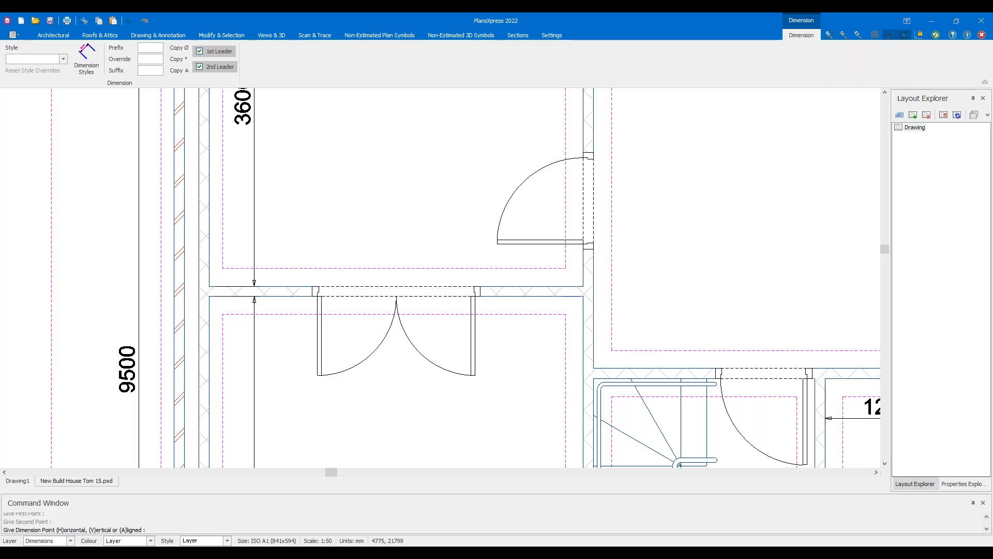
pyautogui.click(396, 262)
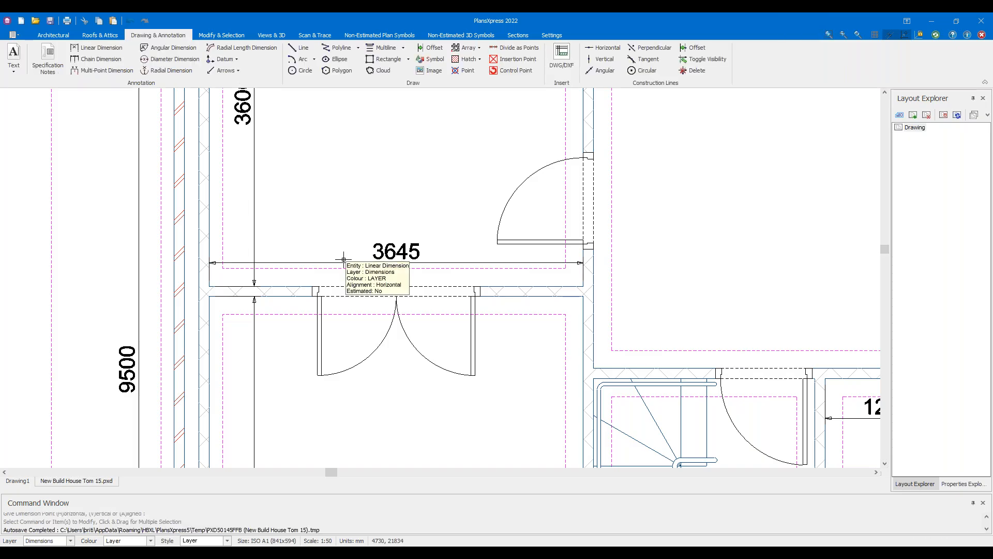
# Add a horizontal dimension across the rear right room's internal width, just behind its front partition
pyautogui.scroll(-3, 512, 379)
pyautogui.scroll(2, 536, 335)
pyautogui.moveTo(498, 314); pyautogui.dragTo(417, 309, button='middle')
pyautogui.rightClick(489, 223)
pyautogui.click(579, 235)
pyautogui.scroll(1, 624, 263)
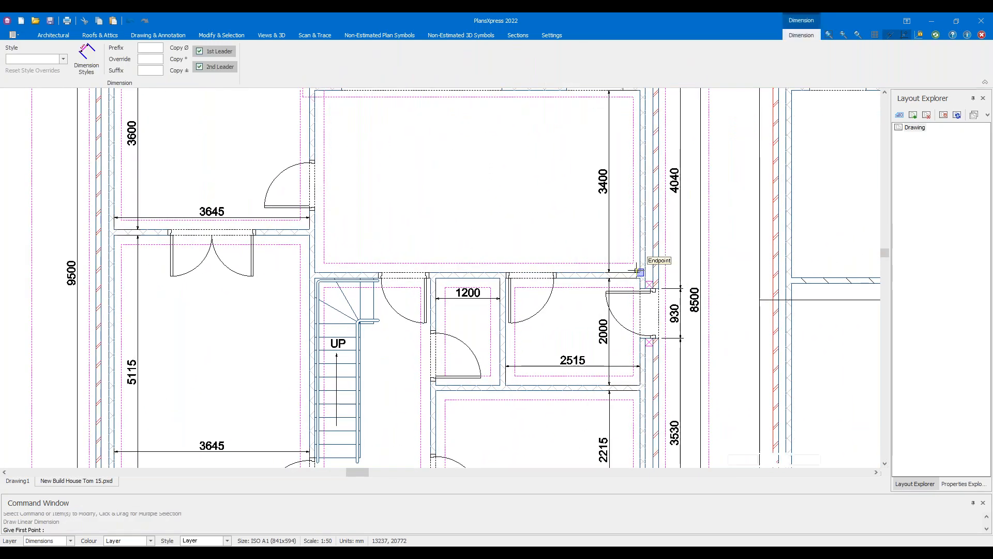
pyautogui.click(640, 272)
pyautogui.click(318, 275)
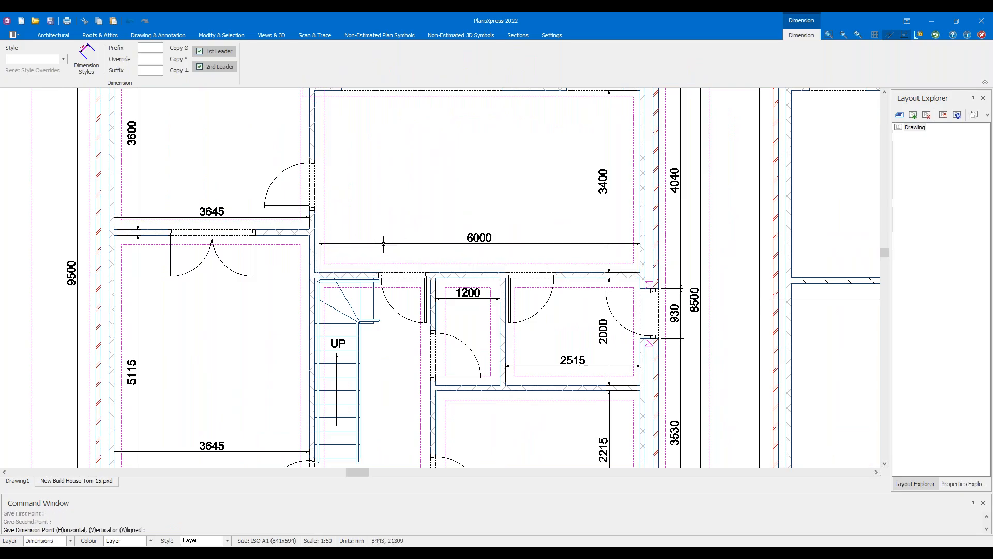
pyautogui.scroll(1, 388, 237)
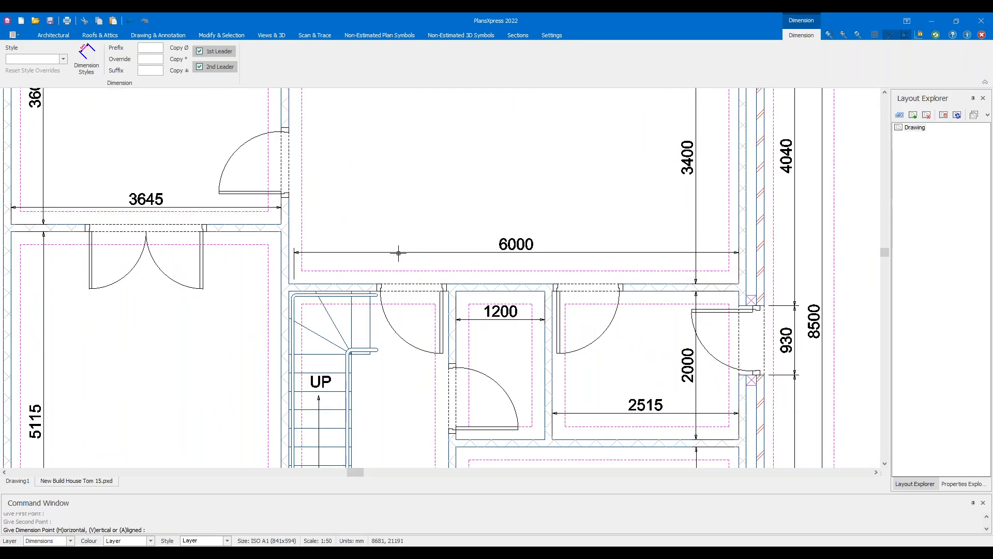
pyautogui.click(400, 252)
# Stretch the left end of the rear right room's width dimension to the inner corner of the left partition
pyautogui.scroll(4, 371, 262)
pyautogui.click(331, 237)
pyautogui.click(169, 320)
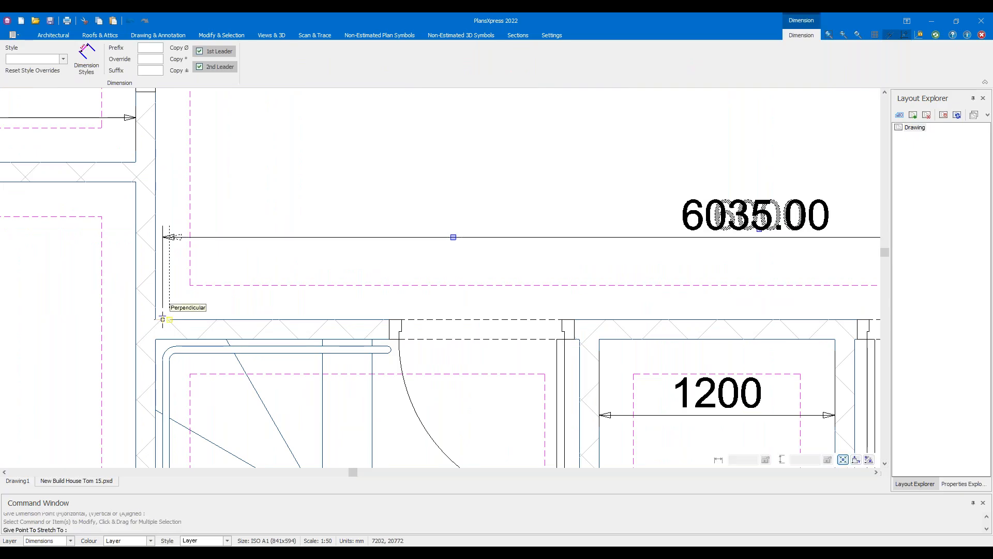
pyautogui.click(160, 318)
pyautogui.scroll(-5, 301, 250)
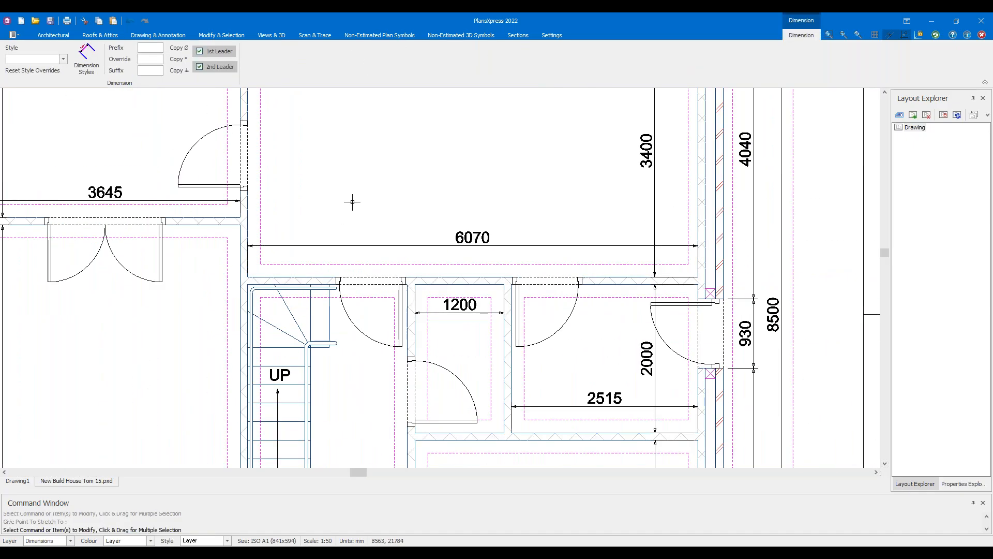
# Add a horizontal linear dimension across the hallway width at the front wall, placing its line just above the front door swing
pyautogui.scroll(3, 341, 182)
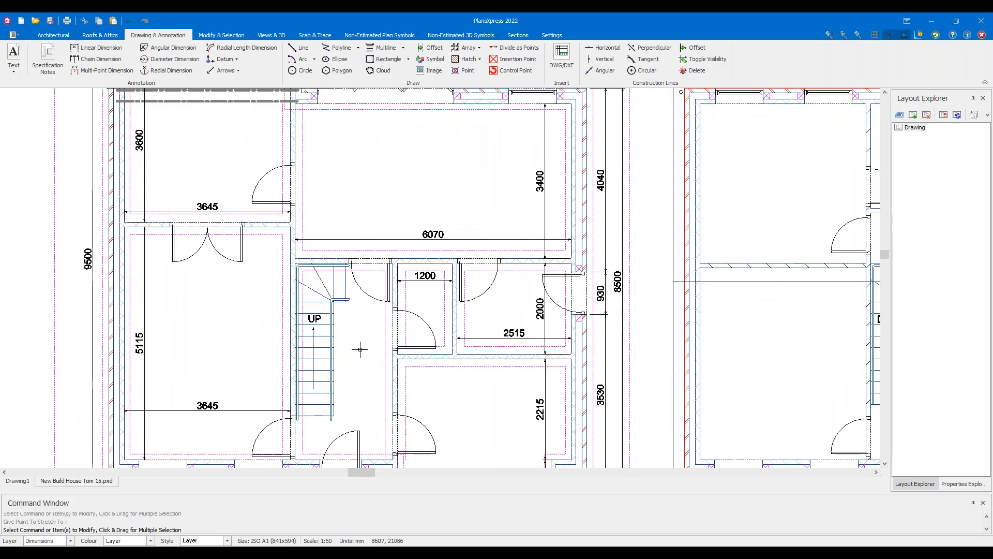
pyautogui.scroll(4, 386, 364)
pyautogui.rightClick(359, 364)
pyautogui.click(398, 376)
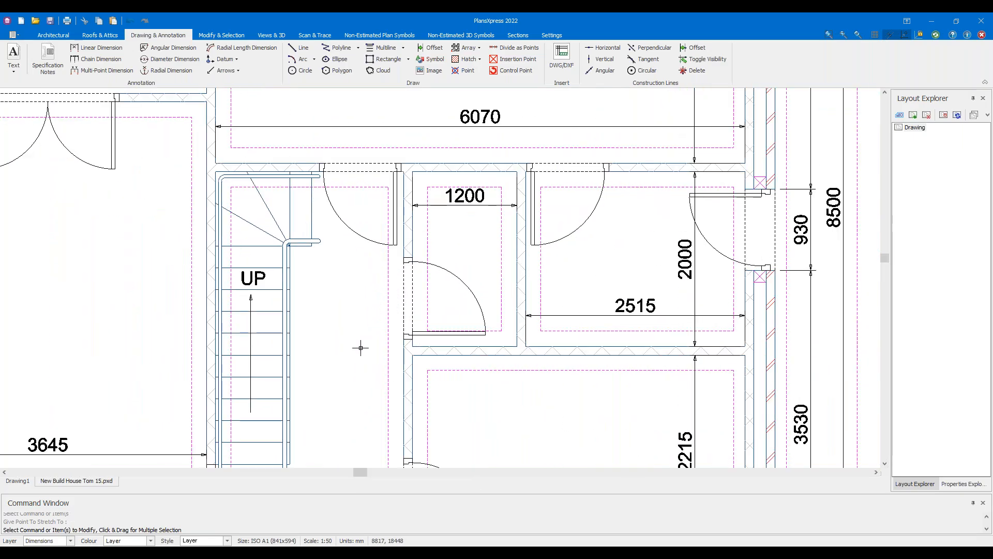
pyautogui.moveTo(361, 401); pyautogui.dragTo(378, 207, button='middle')
pyautogui.scroll(2, 354, 241)
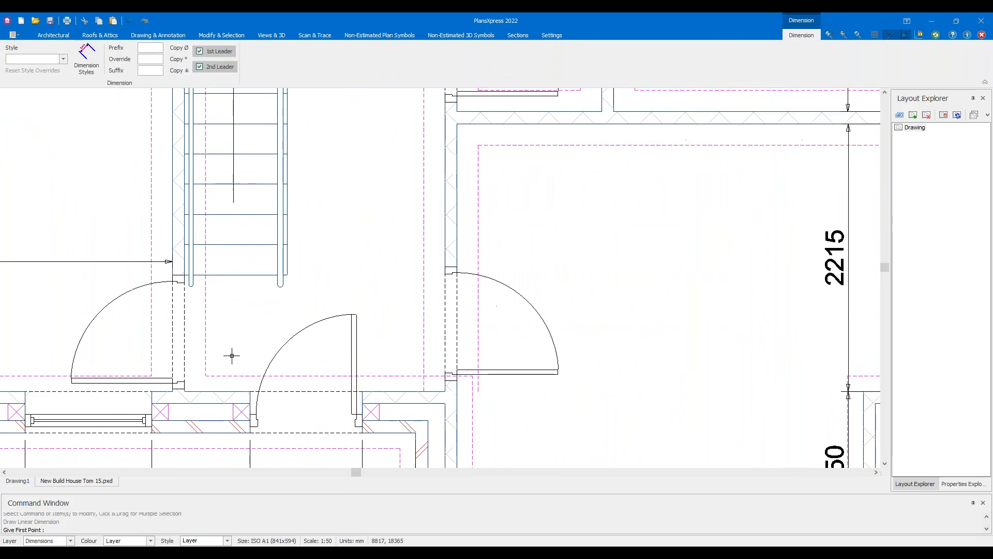
pyautogui.click(184, 391)
pyautogui.click(446, 392)
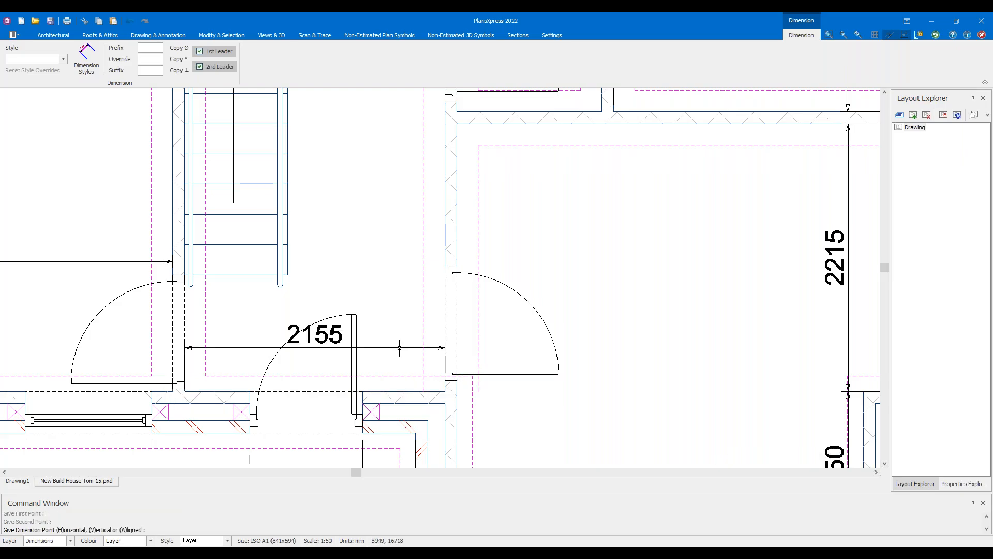
pyautogui.click(403, 310)
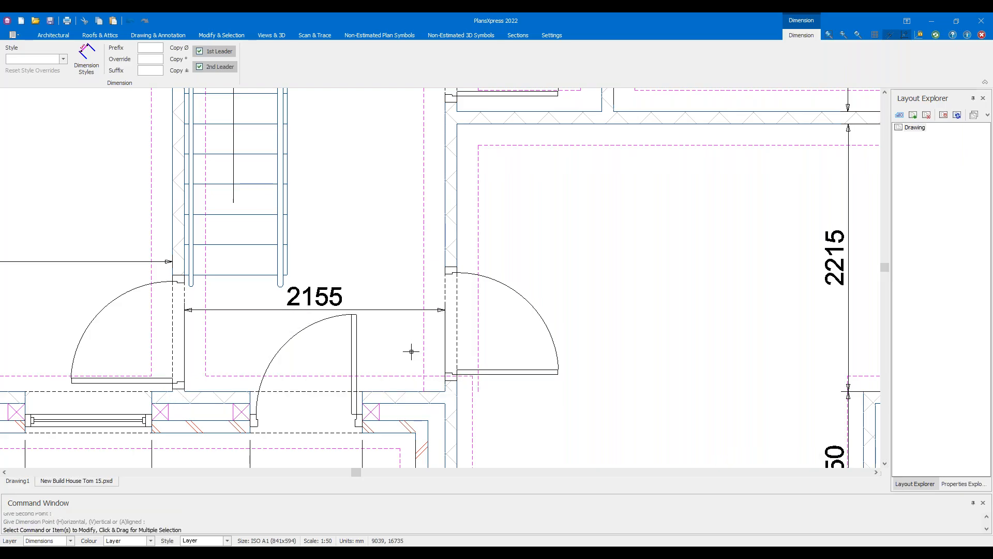
# Move the hallway width dimension line down across the front door swing, closer to the front wall
pyautogui.click(388, 311)
pyautogui.scroll(1, 362, 310)
pyautogui.scroll(1, 362, 310)
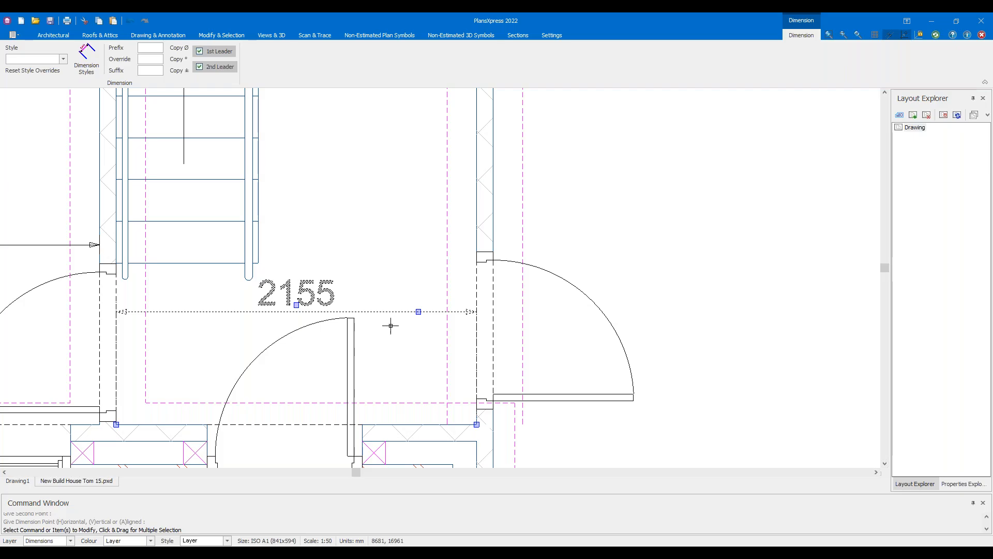
pyautogui.click(418, 306)
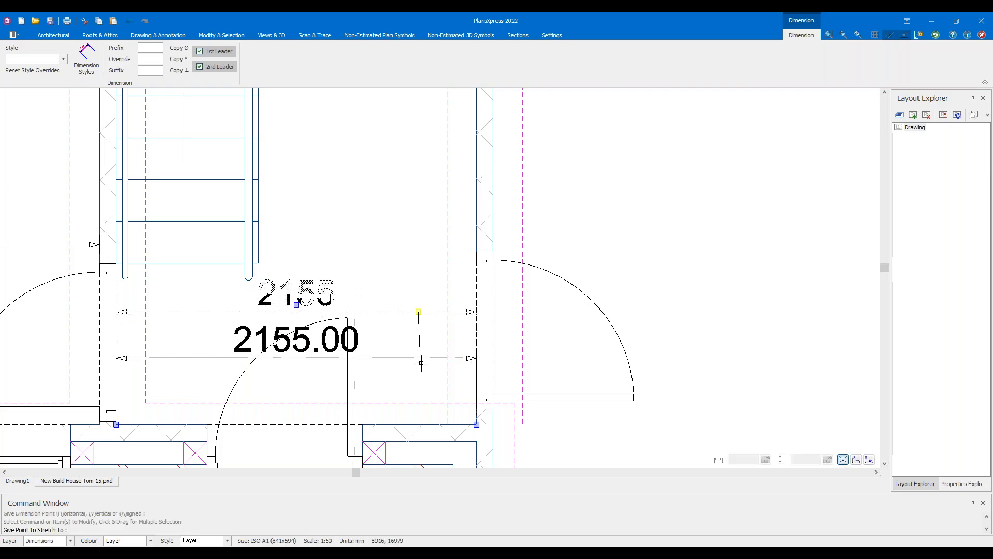
pyautogui.click(421, 387)
pyautogui.scroll(4, 466, 331)
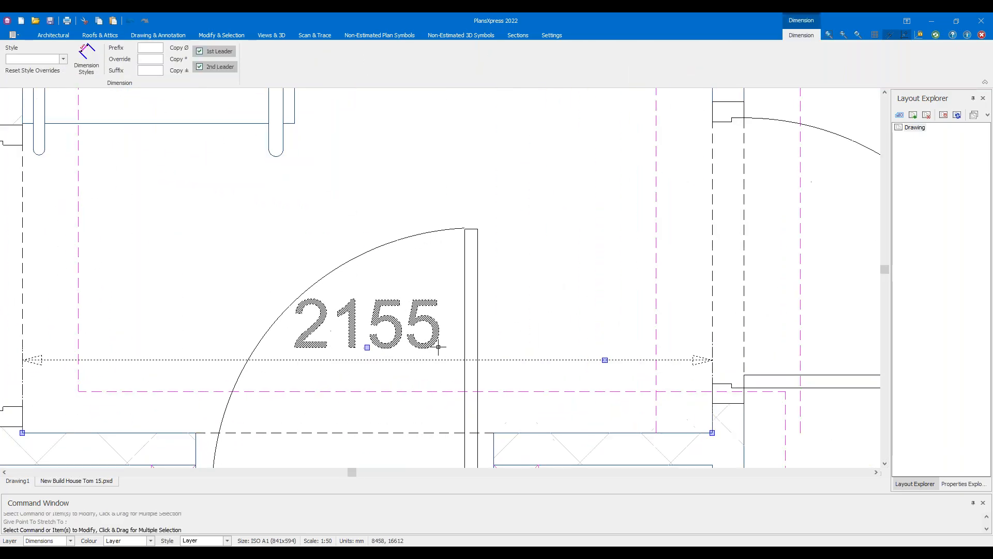
pyautogui.scroll(-6, 440, 310)
pyautogui.scroll(2, 393, 314)
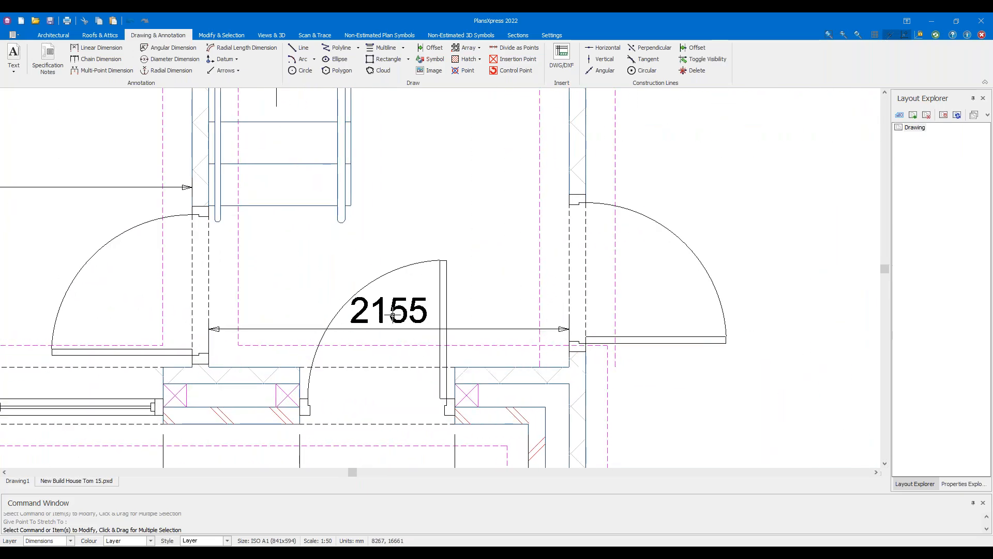
# Shift the hallway width dimension's text left along its line so it clears the front door swing
pyautogui.click(409, 319)
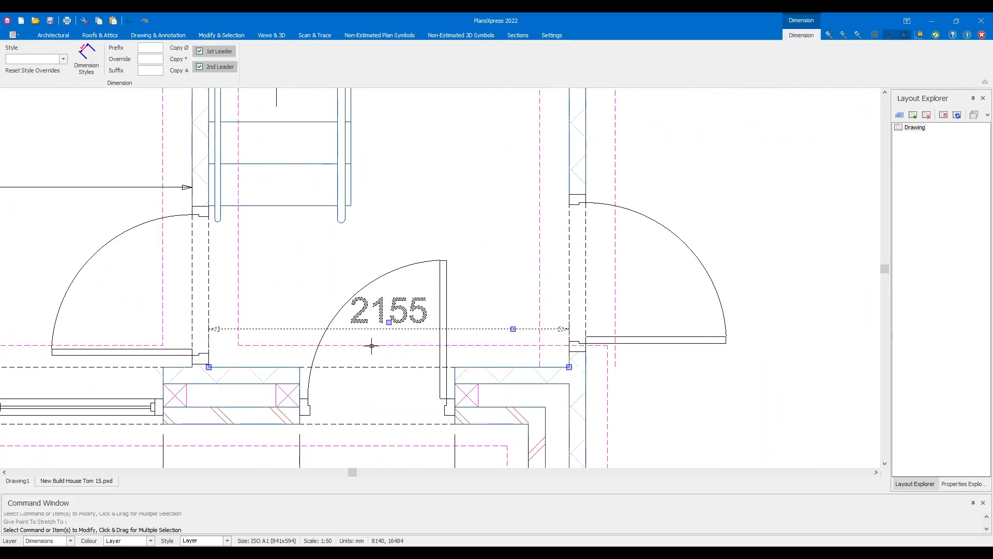
pyautogui.click(388, 317)
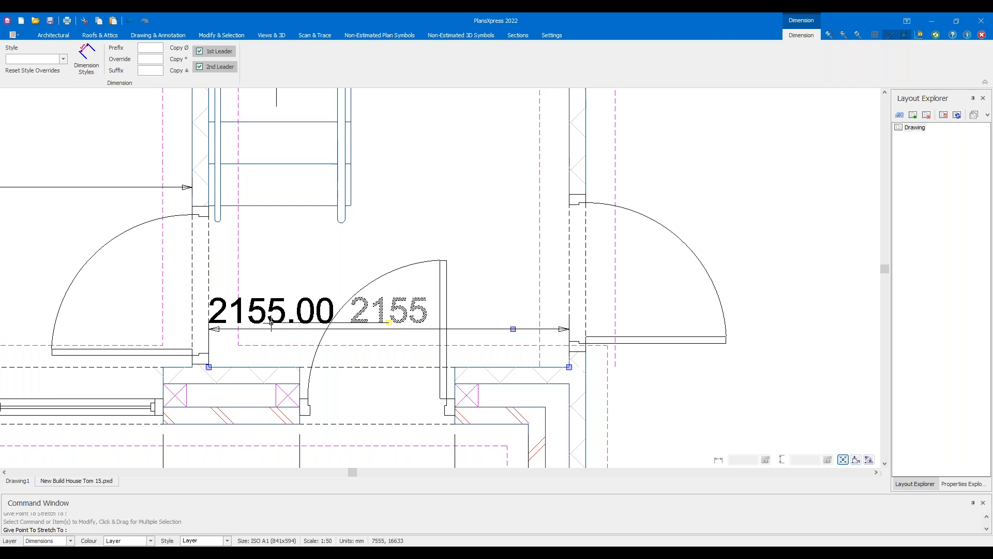
pyautogui.click(271, 324)
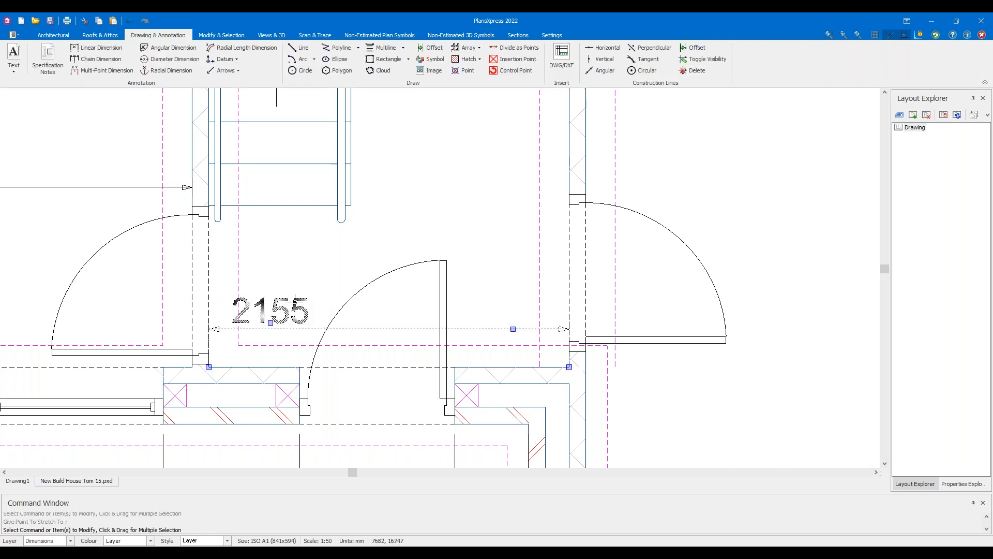
pyautogui.click(271, 323)
pyautogui.click(279, 324)
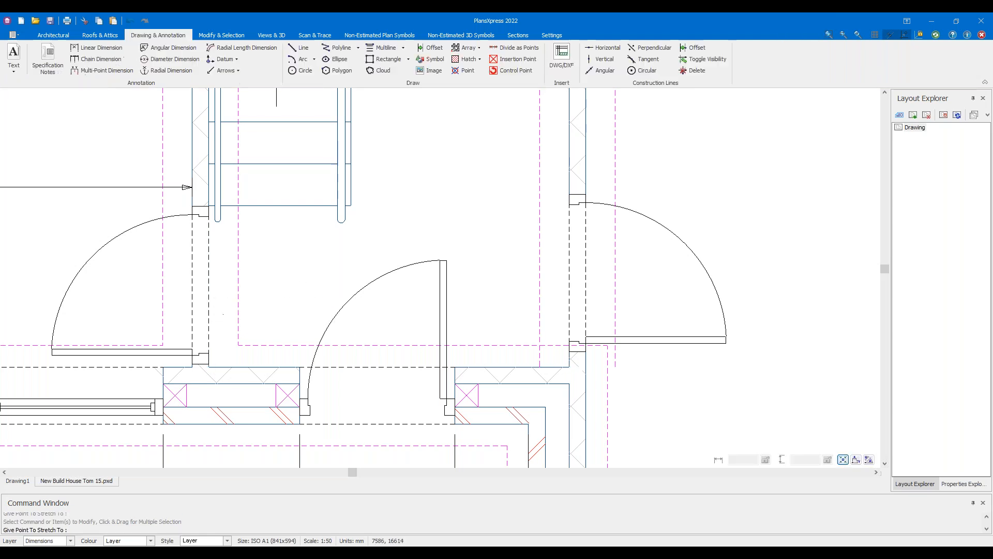
pyautogui.press('Escape')
pyautogui.scroll(-5, 315, 270)
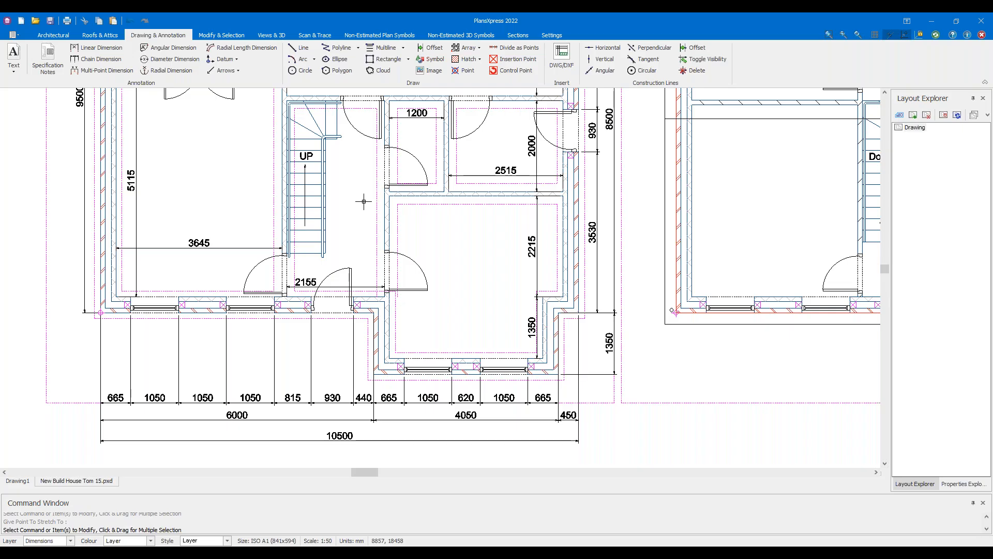
# Add a vertical linear dimension for the hallway length, from the front wall to the rear wall, between the stairs and the right-hand wall
pyautogui.scroll(3, 348, 180)
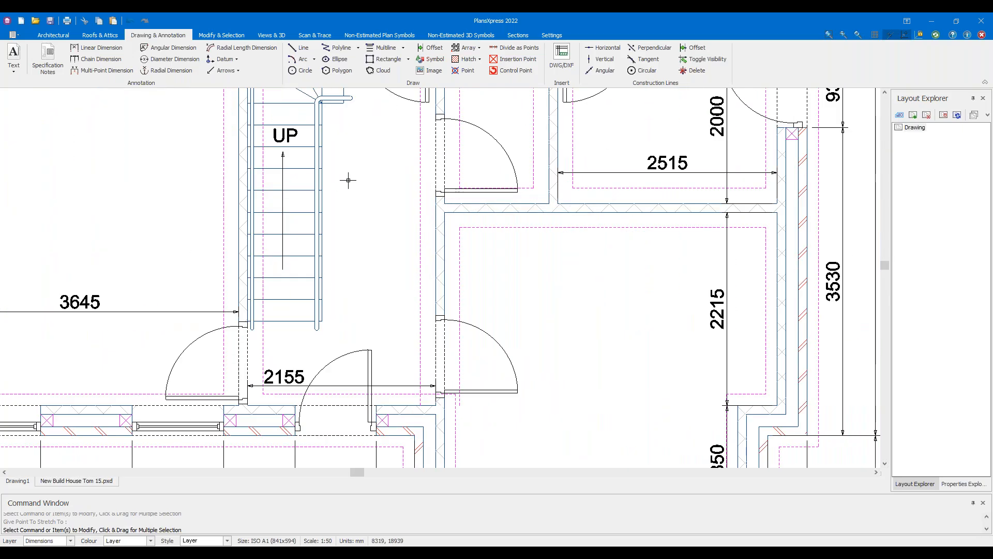
pyautogui.scroll(2, 348, 180)
pyautogui.rightClick(413, 204)
pyautogui.click(444, 206)
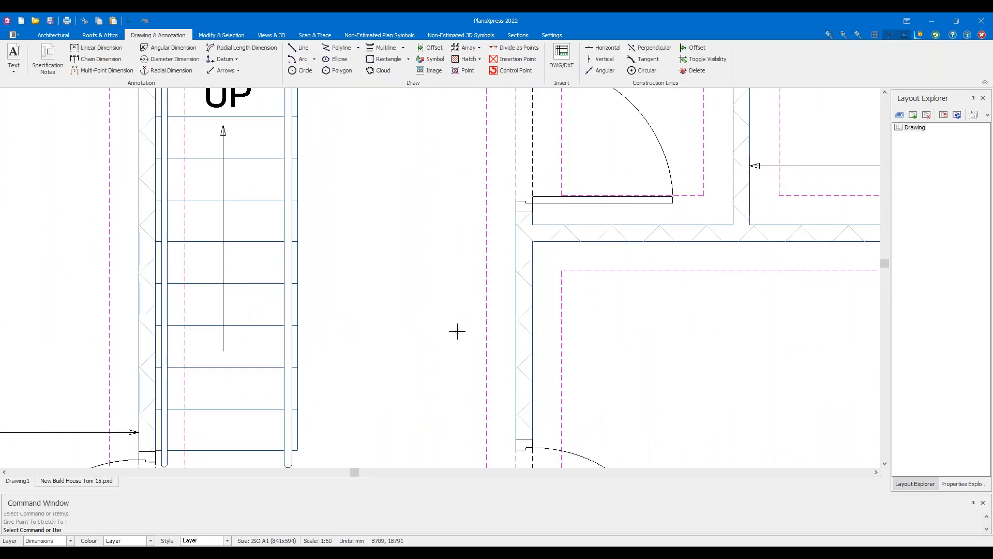
pyautogui.scroll(-1, 467, 381)
pyautogui.scroll(-1, 467, 381)
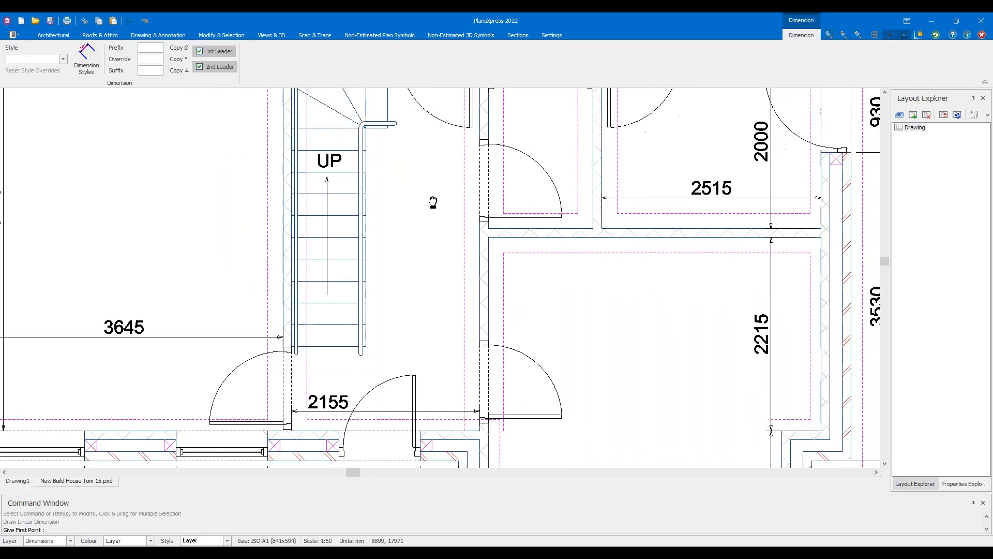
pyautogui.click(472, 423)
pyautogui.moveTo(447, 172); pyautogui.dragTo(435, 404, button='middle')
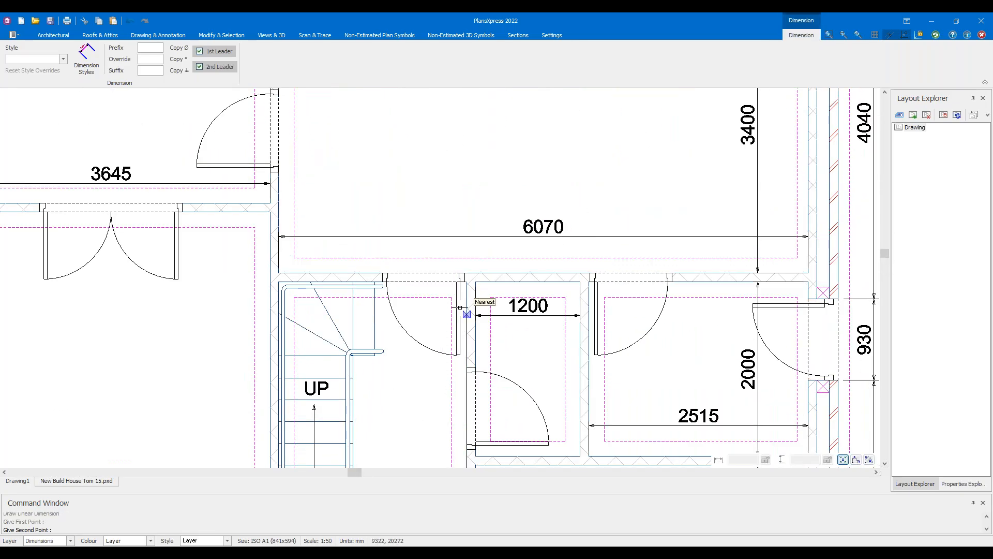
pyautogui.click(464, 305)
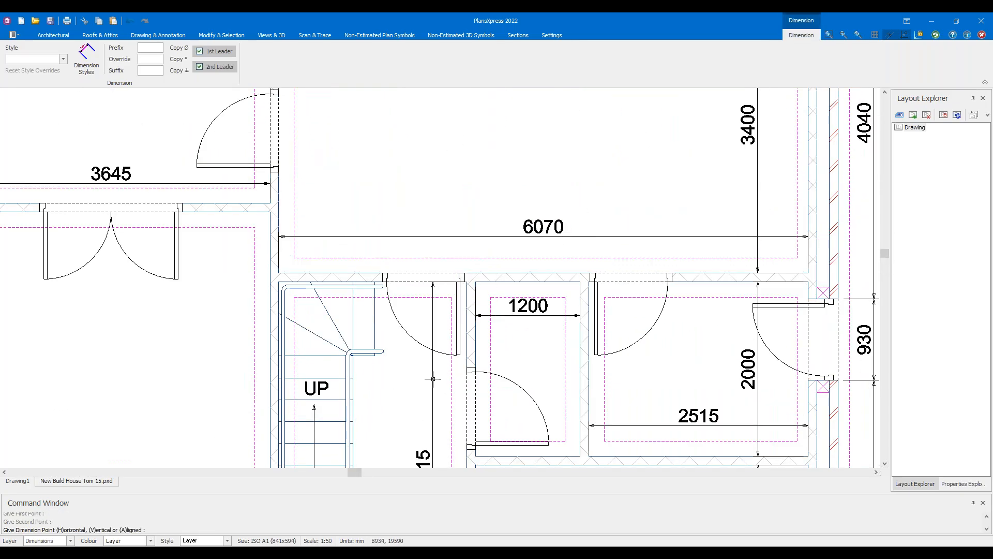
pyautogui.scroll(-1, 431, 388)
pyautogui.moveTo(442, 408); pyautogui.dragTo(459, 234, button='middle')
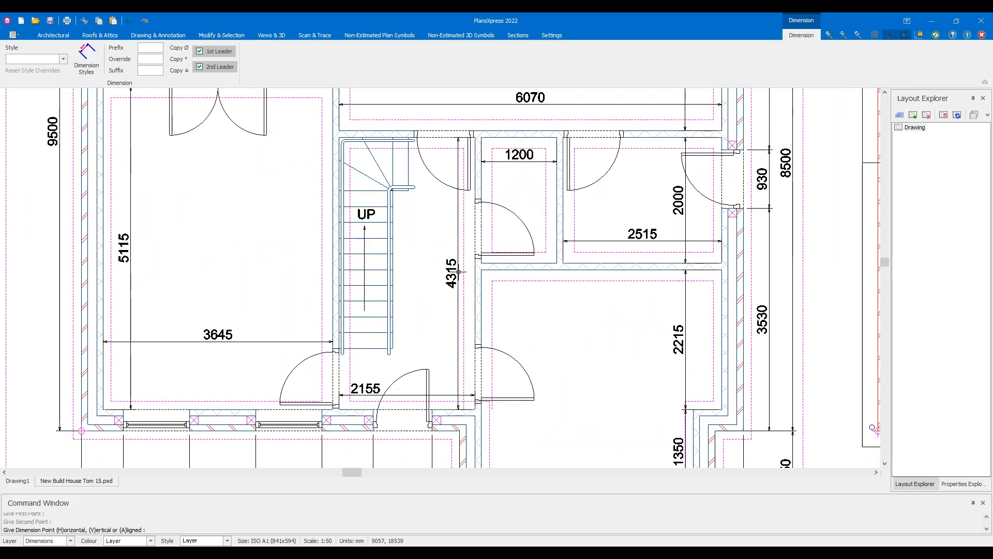
pyautogui.click(458, 271)
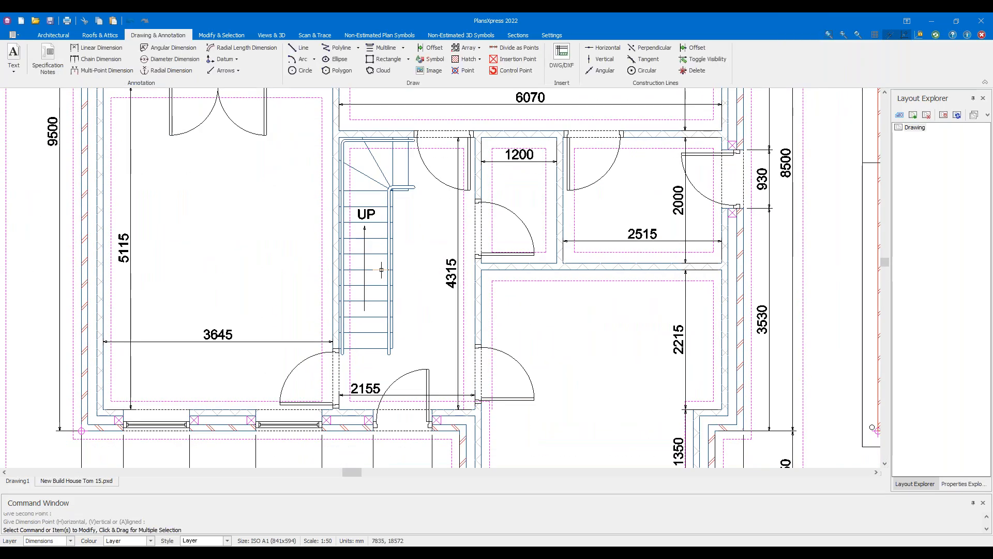
# Add a horizontal linear dimension across the front-right room's width, placed just below its upper wall
pyautogui.moveTo(381, 269)
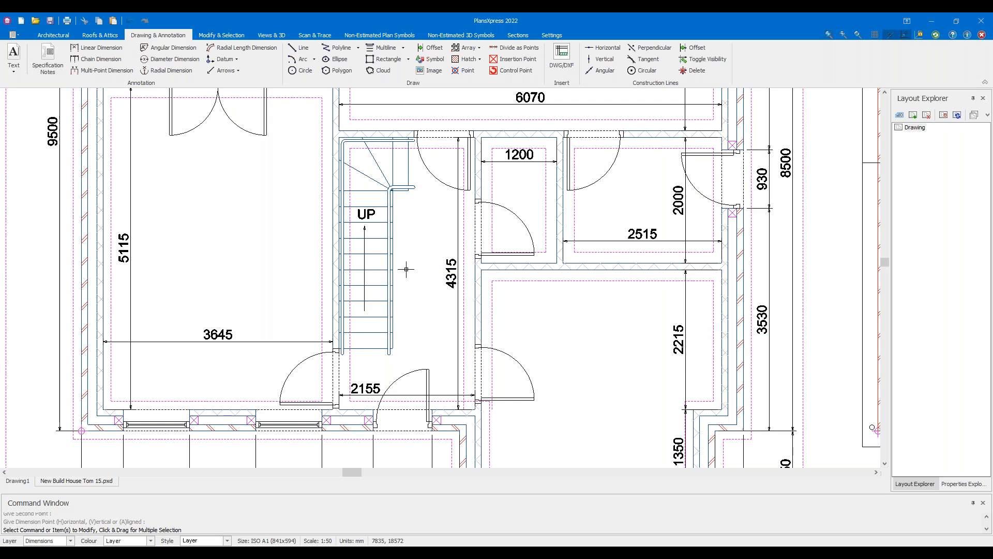
pyautogui.scroll(-1, 611, 306)
pyautogui.moveTo(612, 307); pyautogui.dragTo(640, 206, button='middle')
pyautogui.scroll(1, 641, 206)
pyautogui.rightClick(641, 206)
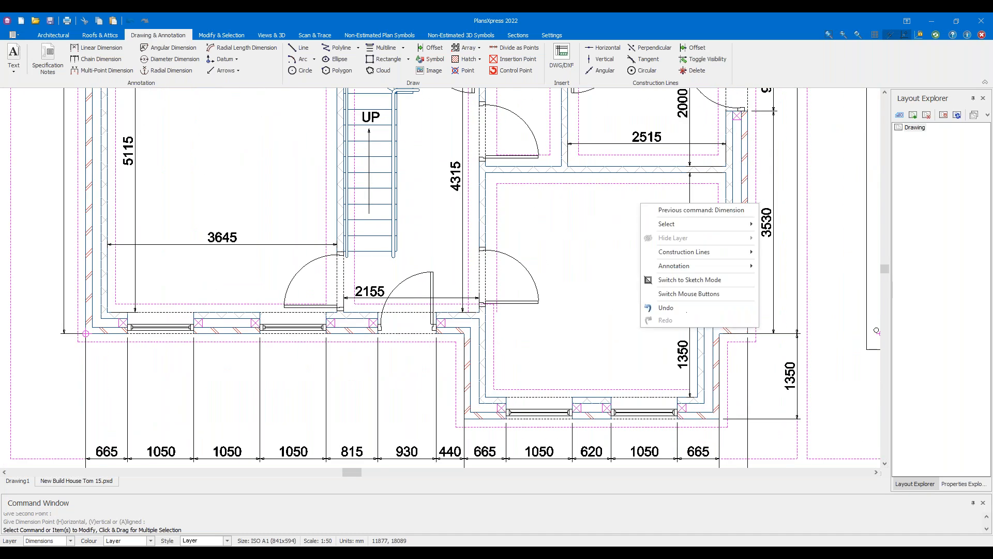
pyautogui.click(668, 208)
pyautogui.click(727, 169)
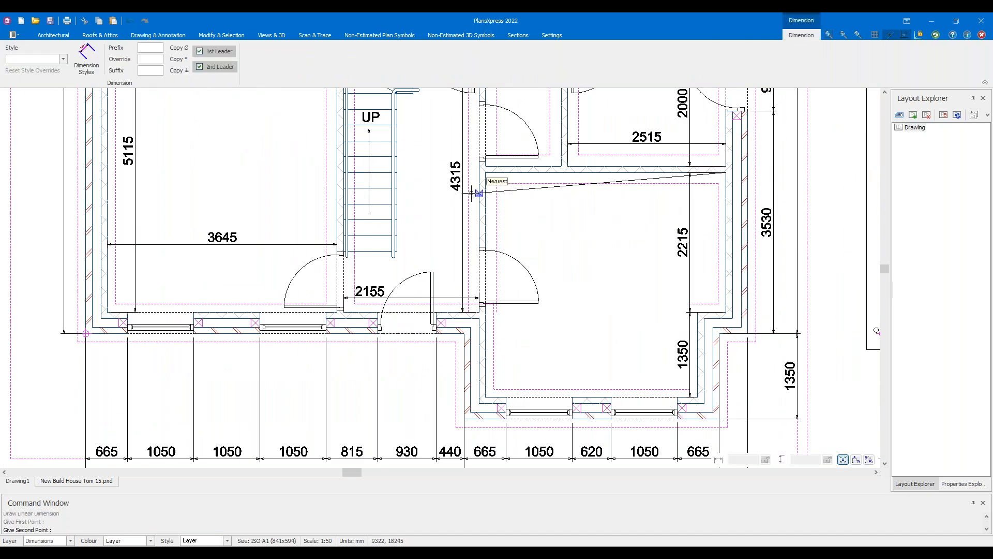
pyautogui.click(486, 172)
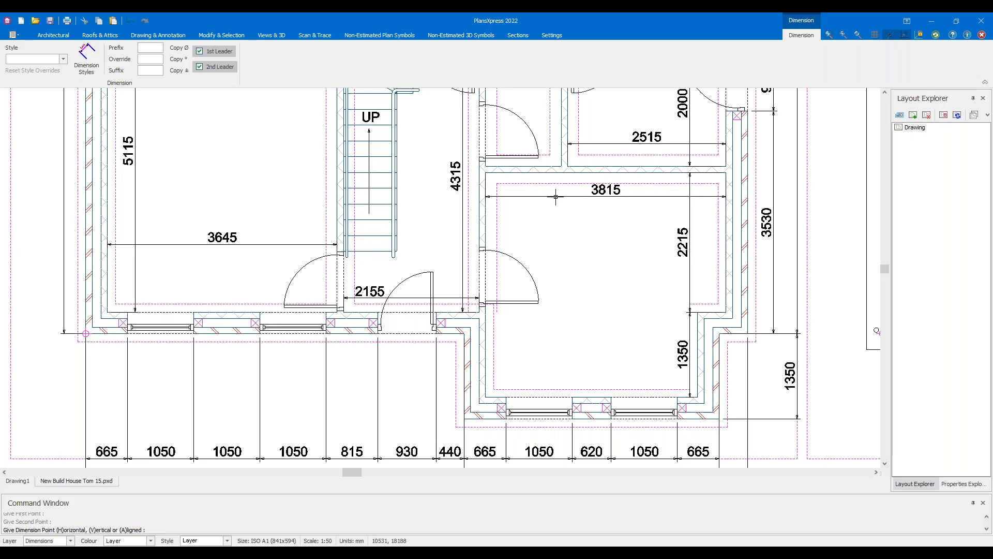
# Add a horizontal linear dimension across the inside width of the front-right room's projecting section, placed just above its windows
pyautogui.rightClick(602, 253)
pyautogui.click(621, 259)
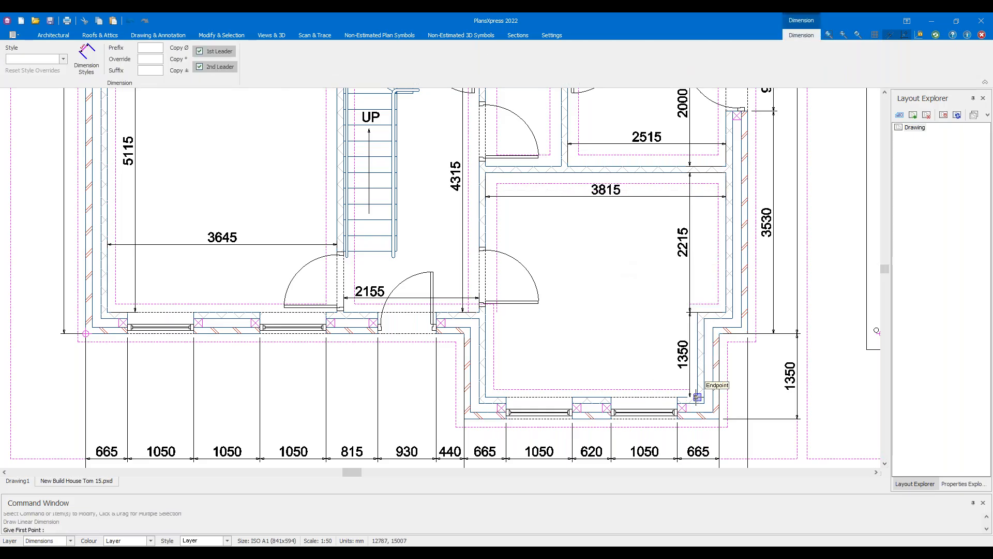
pyautogui.click(646, 396)
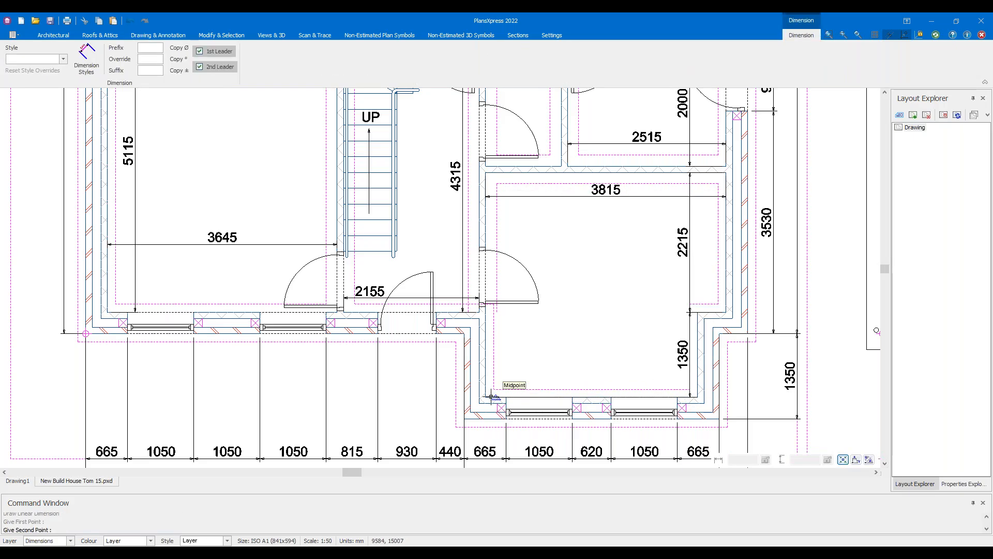
pyautogui.click(490, 396)
pyautogui.scroll(4, 555, 383)
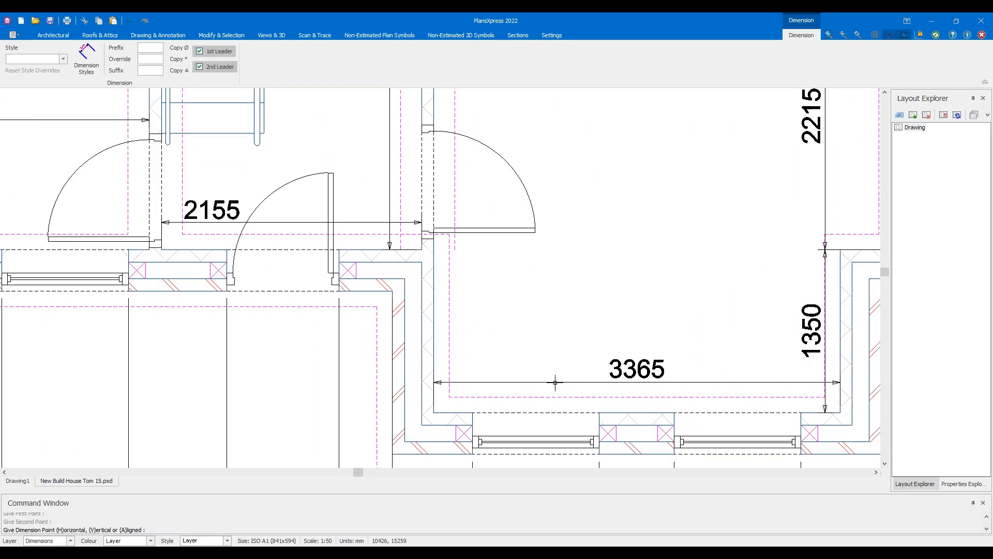
pyautogui.click(559, 369)
# Review the ground floor plan's dimensions, comparing the overall width dimensions along the front and rear
pyautogui.scroll(-6, 559, 368)
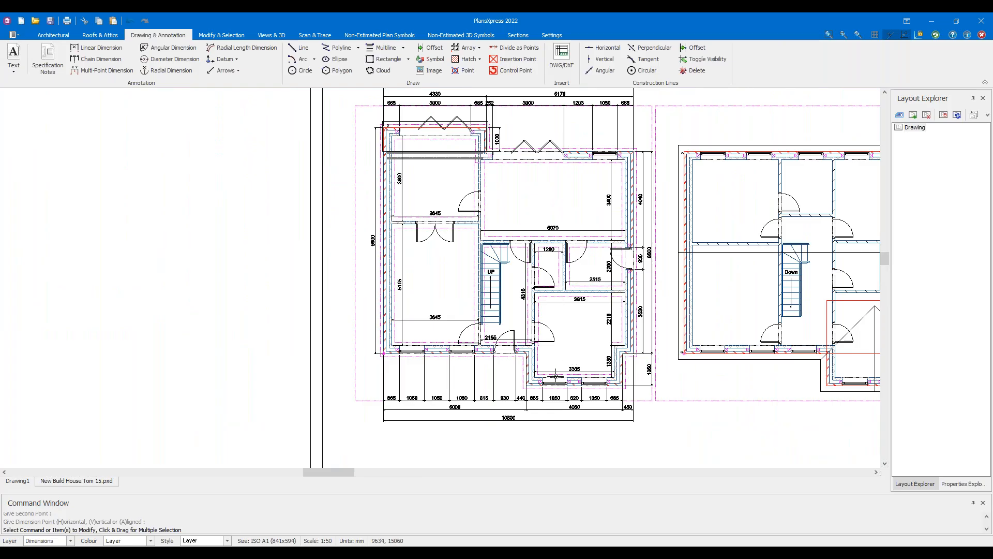
pyautogui.scroll(-3, 563, 369)
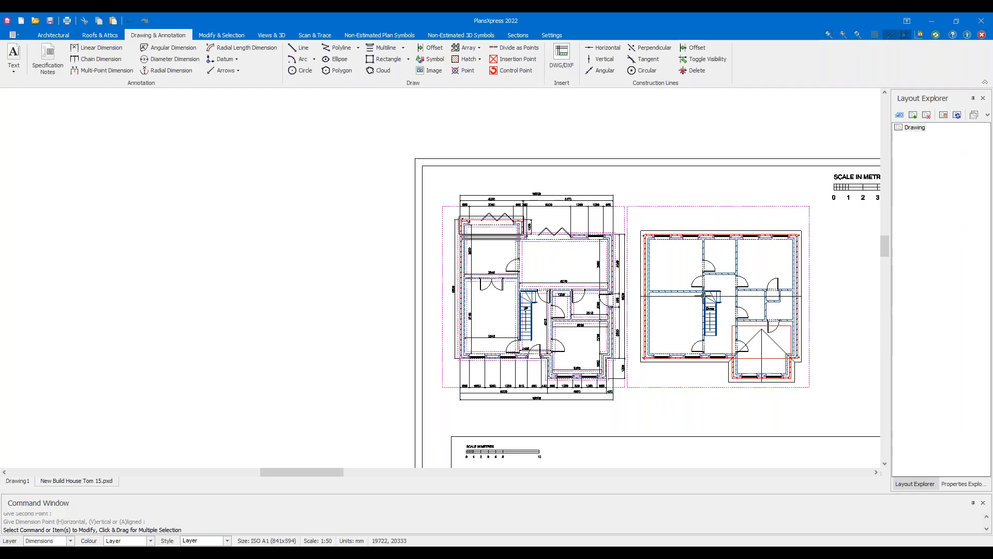
pyautogui.scroll(2, 539, 260)
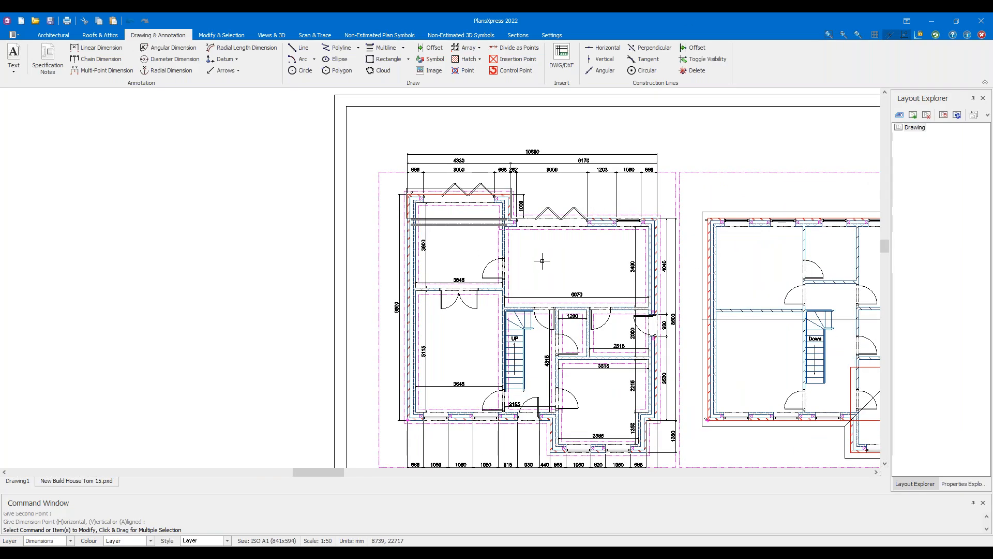
pyautogui.scroll(-3, 542, 262)
pyautogui.scroll(3, 542, 261)
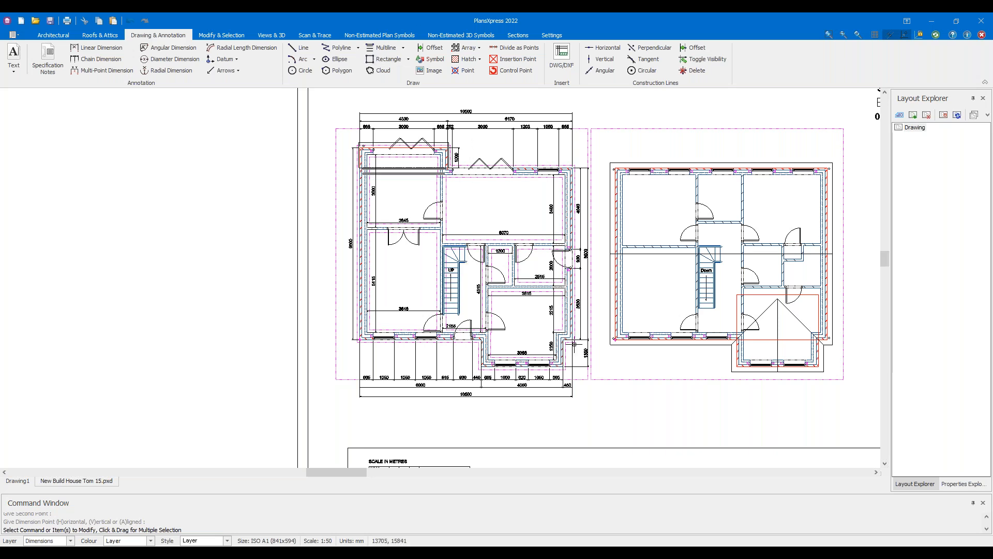
pyautogui.scroll(3, 558, 376)
pyautogui.click(314, 424)
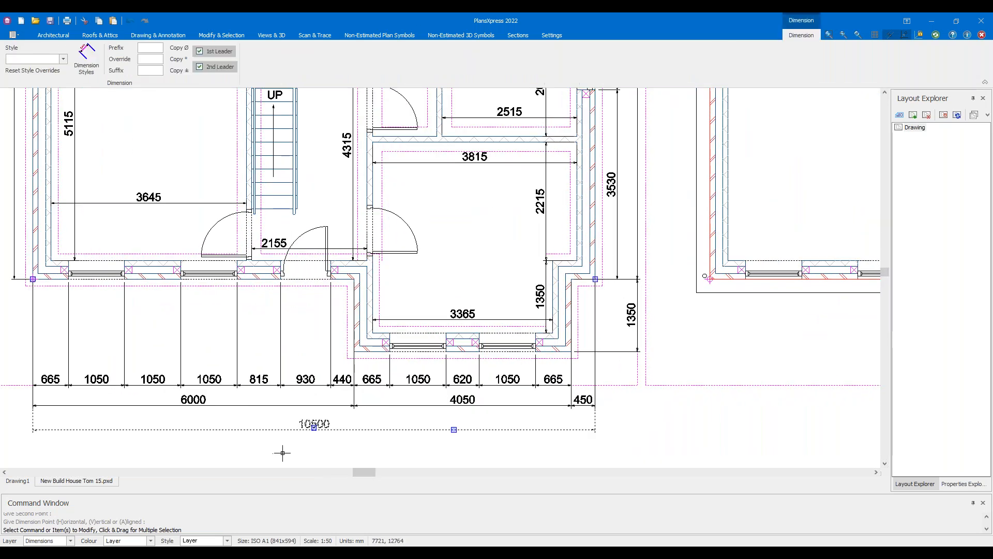
pyautogui.scroll(-3, 295, 449)
pyautogui.scroll(3, 302, 155)
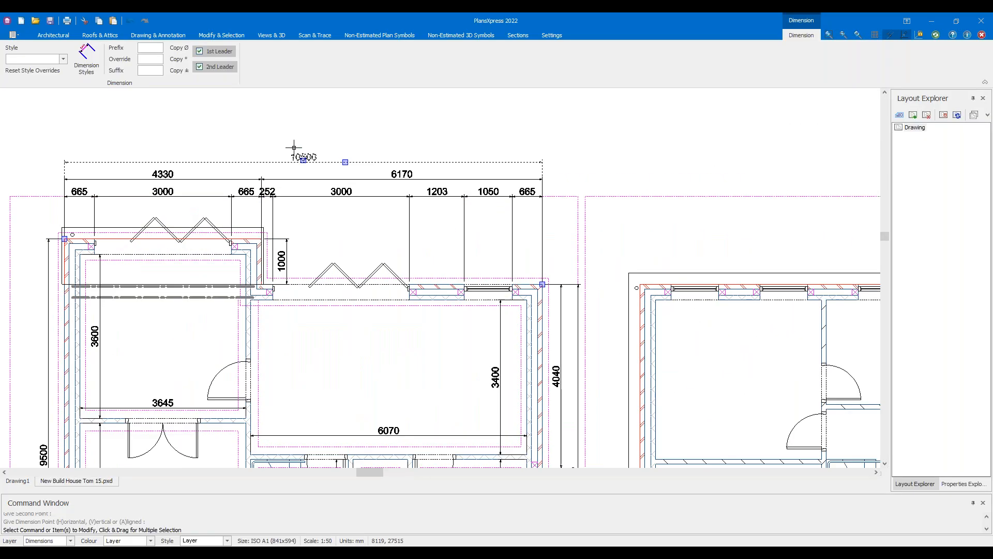
pyautogui.press('Escape')
pyautogui.scroll(-3, 336, 137)
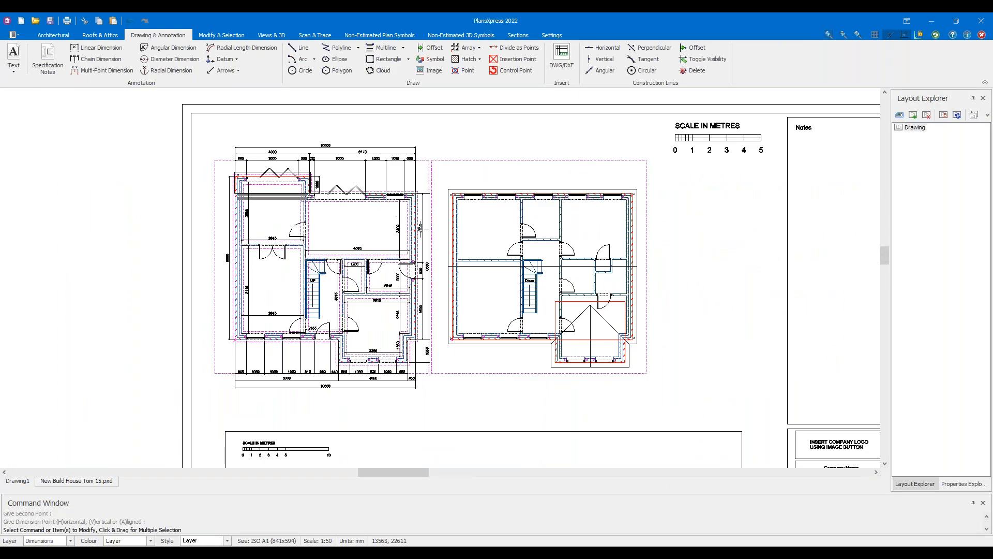
pyautogui.scroll(-3, 504, 245)
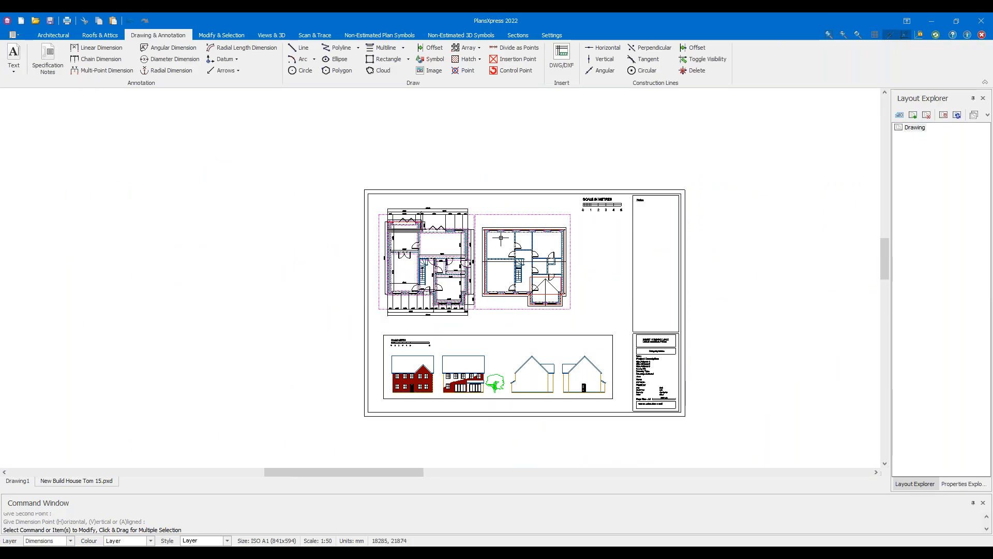
pyautogui.scroll(5, 611, 177)
pyautogui.scroll(5, 368, 277)
pyautogui.rightClick(368, 277)
pyautogui.click(392, 284)
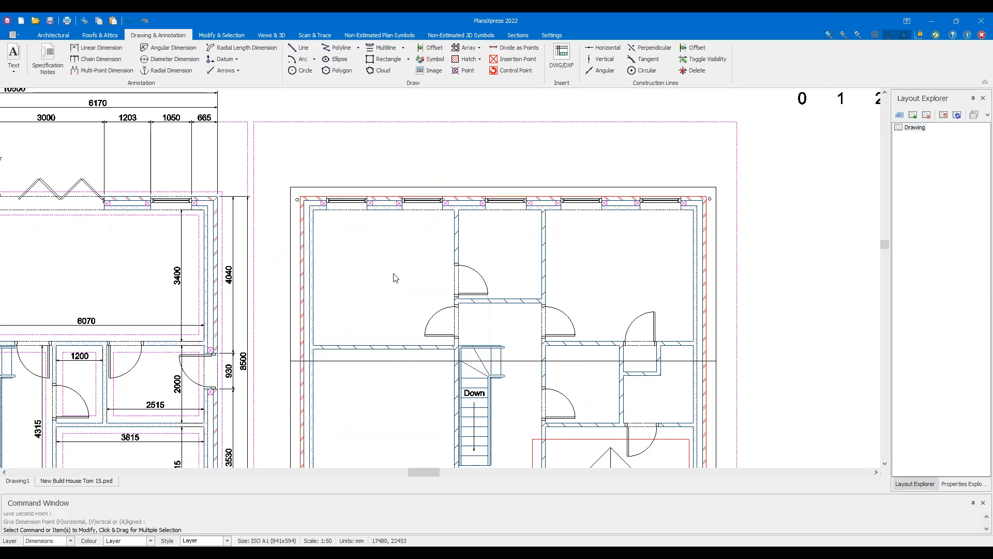
pyautogui.moveTo(289, 324); pyautogui.dragTo(419, 152, button='middle')
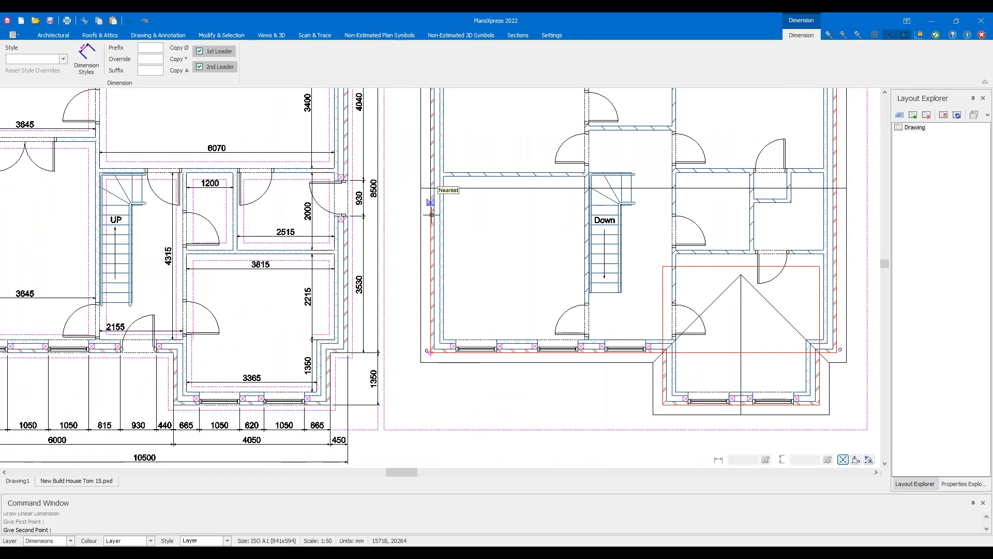
pyautogui.click(387, 284)
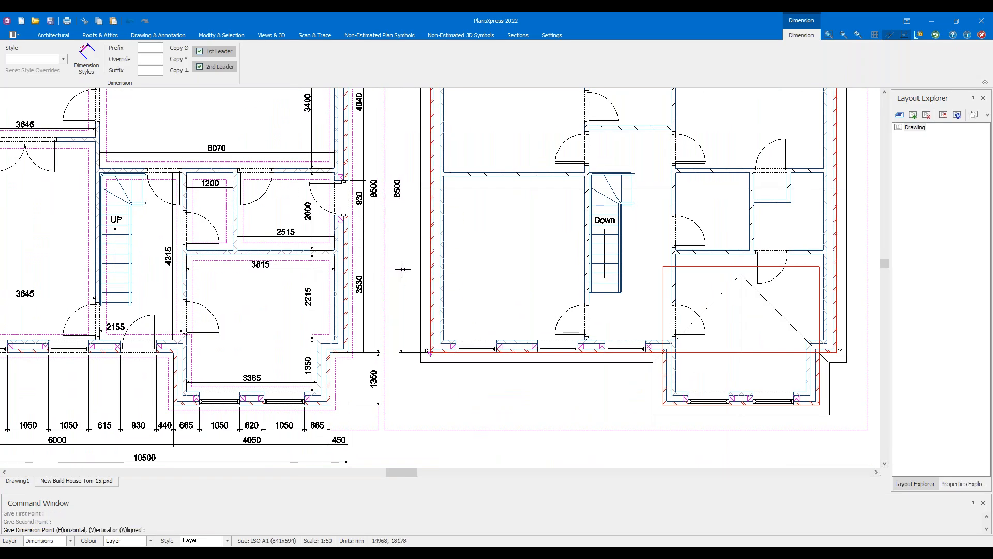
pyautogui.press('Escape')
pyautogui.press('Escape')
pyautogui.scroll(3, 373, 213)
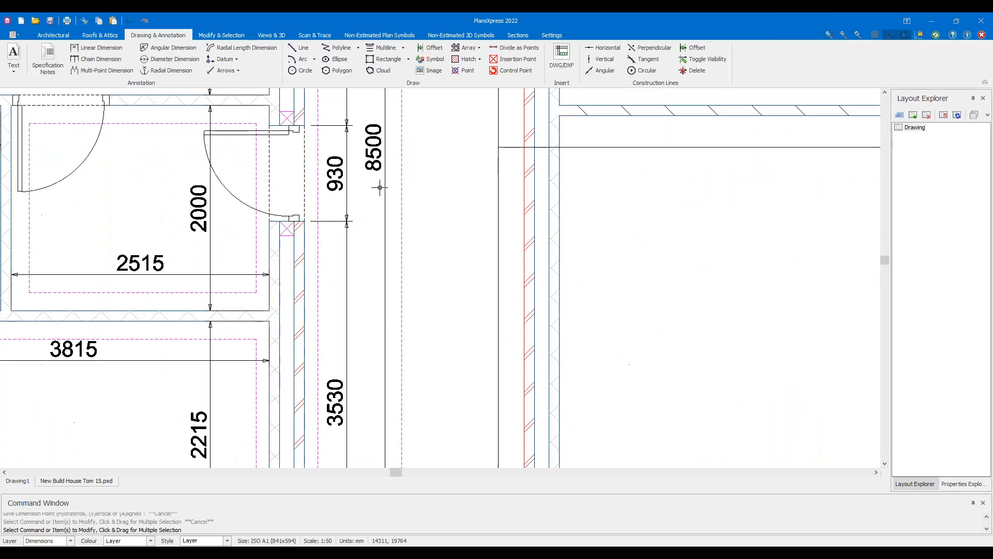
pyautogui.click(384, 143)
pyautogui.scroll(-5, 385, 145)
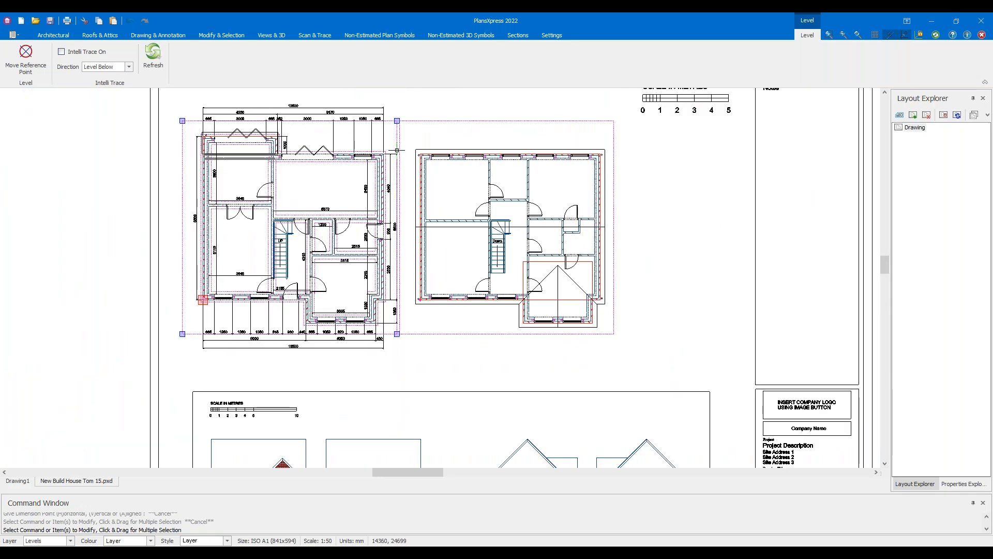
pyautogui.scroll(1, 450, 319)
pyautogui.moveTo(454, 324); pyautogui.dragTo(449, 382, button='middle')
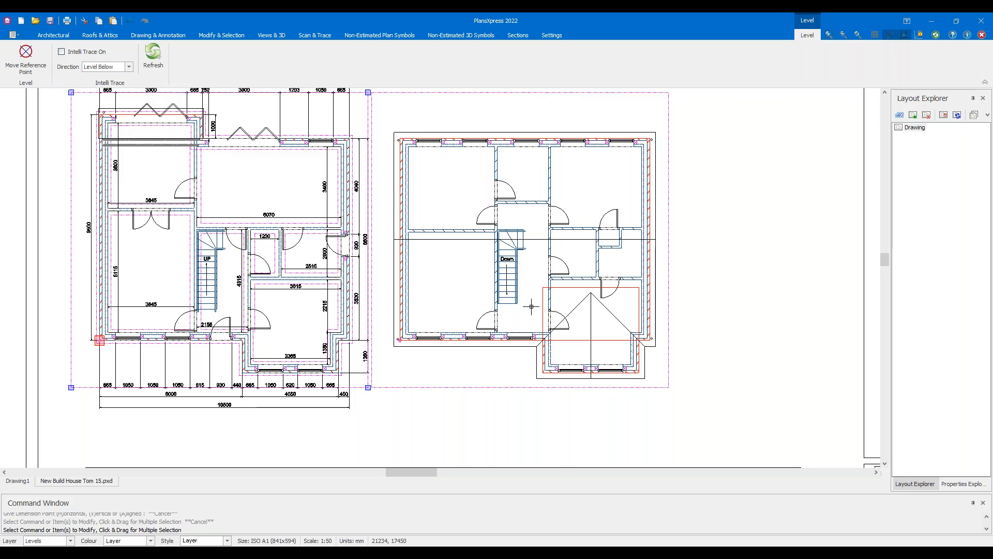
# Add a vertical linear dimension for the depth of the first floor's rear-left room, placed near its left wall
pyautogui.rightClick(538, 217)
pyautogui.click(600, 206)
pyautogui.rightClick(612, 211)
pyautogui.click(629, 219)
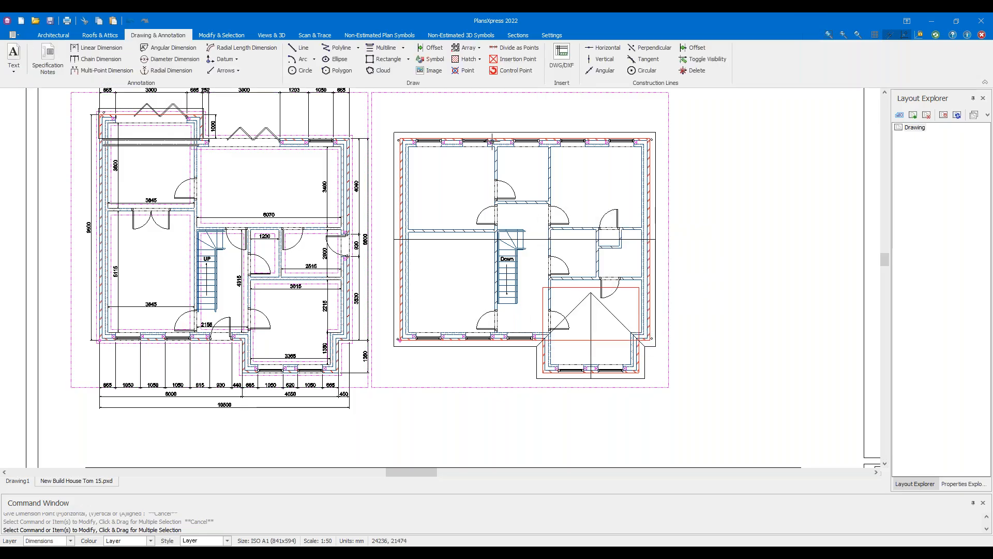
pyautogui.scroll(5, 460, 160)
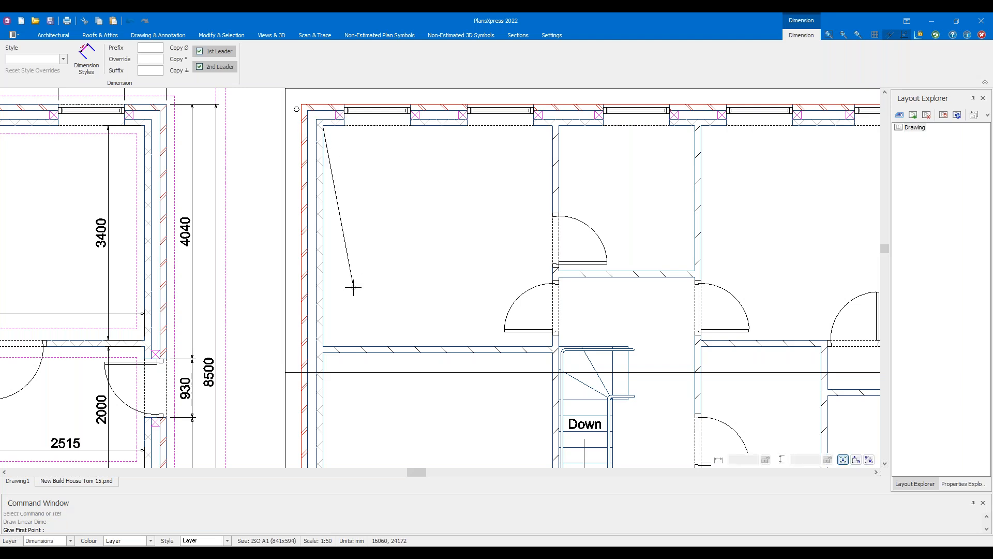
pyautogui.click(324, 340)
pyautogui.click(359, 313)
# Add a horizontal linear dimension across the first floor's rear-left room, placed just below the rear wall
pyautogui.rightClick(397, 292)
pyautogui.click(549, 344)
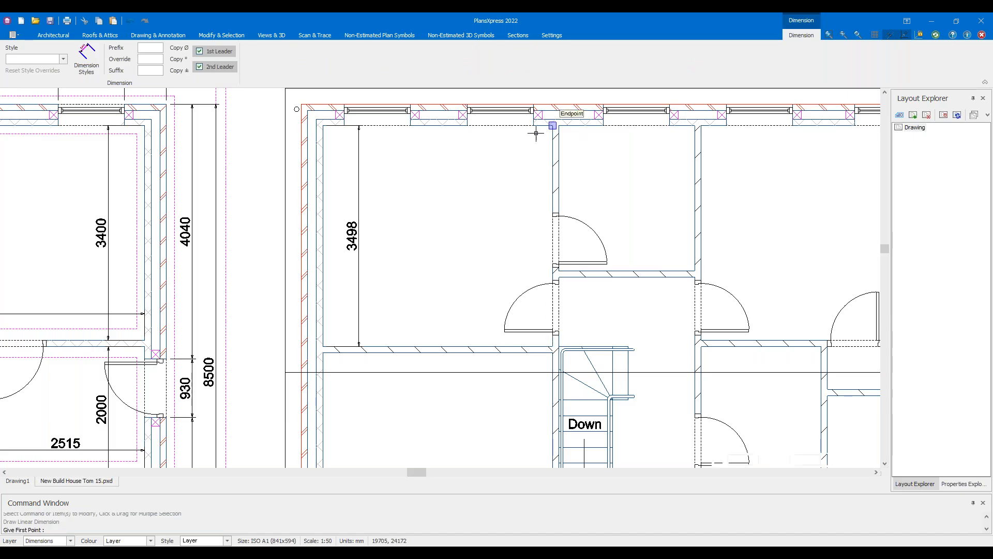
pyautogui.click(552, 125)
pyautogui.click(321, 126)
pyautogui.click(340, 159)
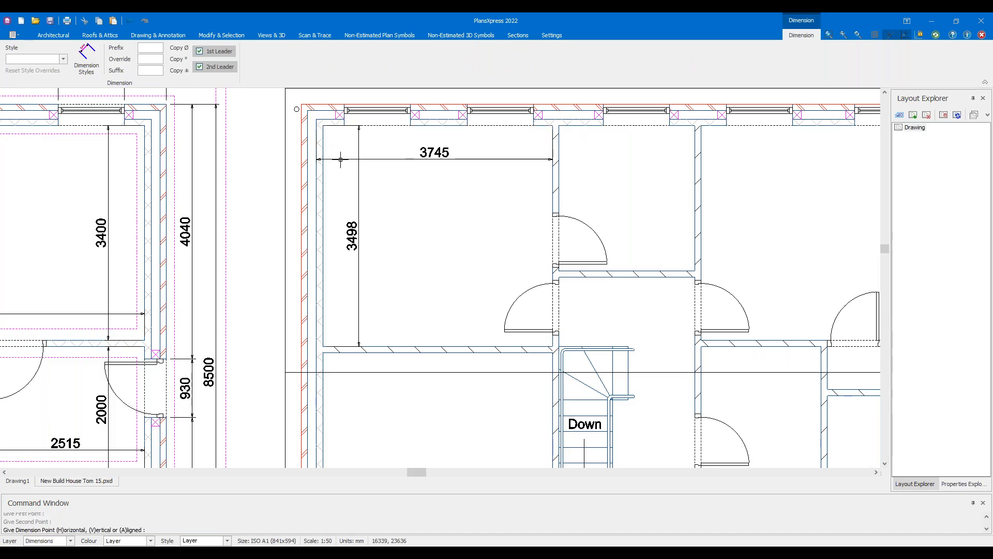
# Stretch the left end of the rear-left room's width dimension to the inside corner of the external wall
pyautogui.click(315, 157)
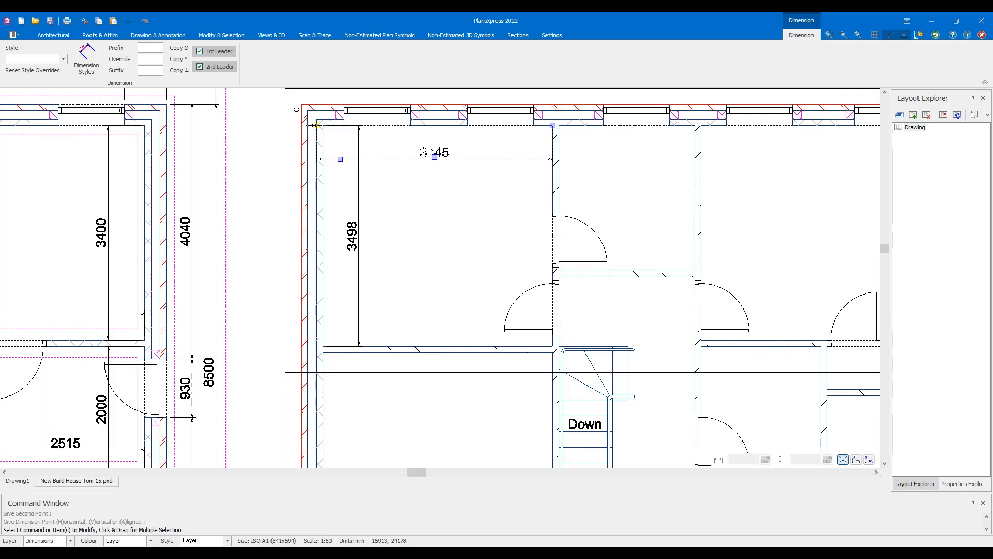
pyautogui.click(312, 125)
pyautogui.click(322, 126)
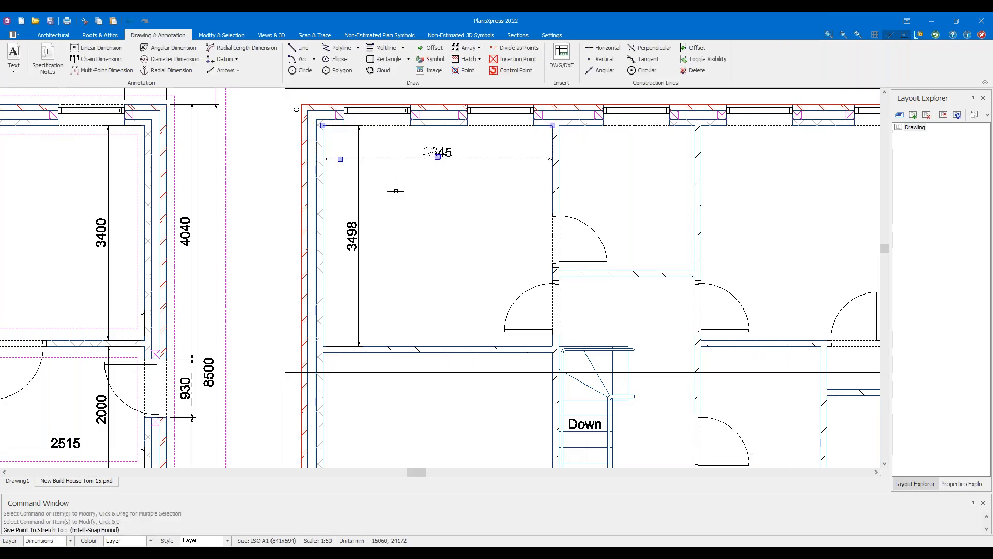
# Add a horizontal linear dimension across the width of the first floor's rear-right room, placed just below the rear wall
pyautogui.scroll(-2, 419, 214)
pyautogui.scroll(-1, 430, 224)
pyautogui.rightClick(443, 222)
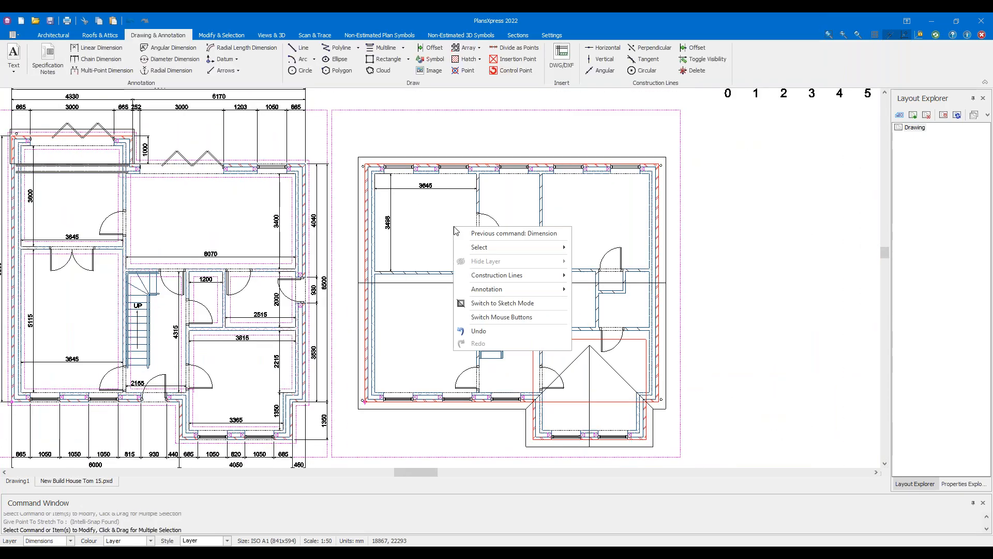
pyautogui.click(578, 216)
pyautogui.scroll(2, 623, 188)
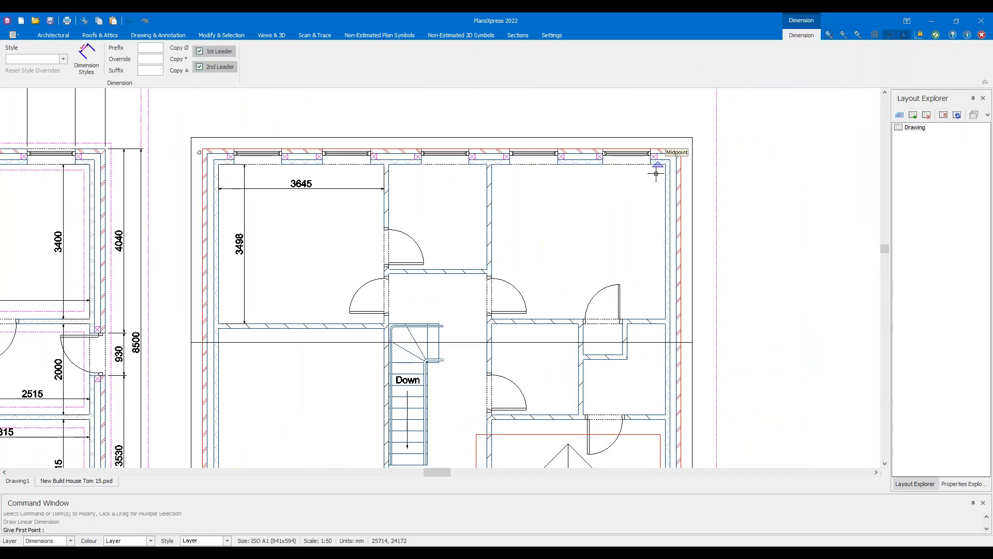
pyautogui.click(664, 165)
pyautogui.click(492, 167)
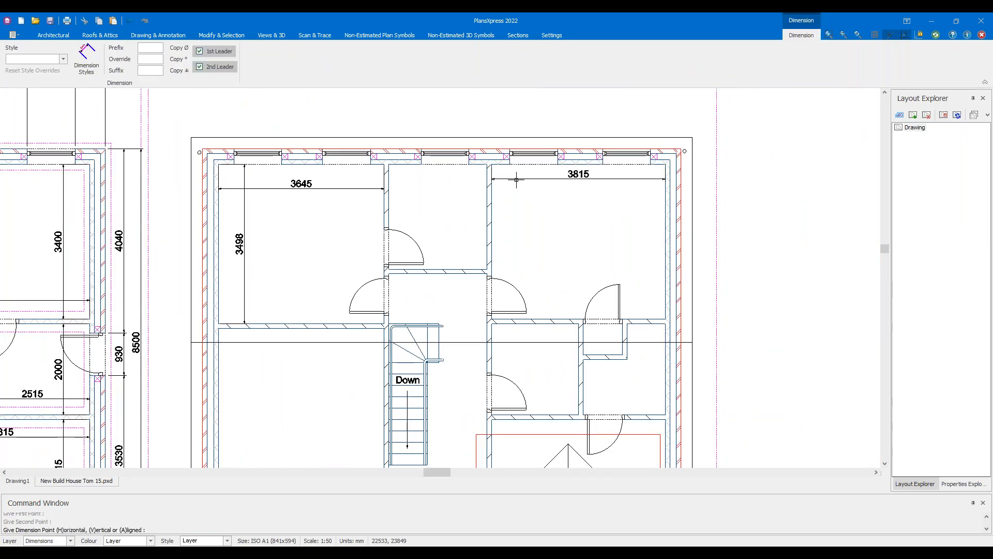
pyautogui.click(517, 182)
# Add a vertical linear dimension for the depth of the first floor's rear-right room, placed near its right wall
pyautogui.rightClick(554, 201)
pyautogui.click(612, 207)
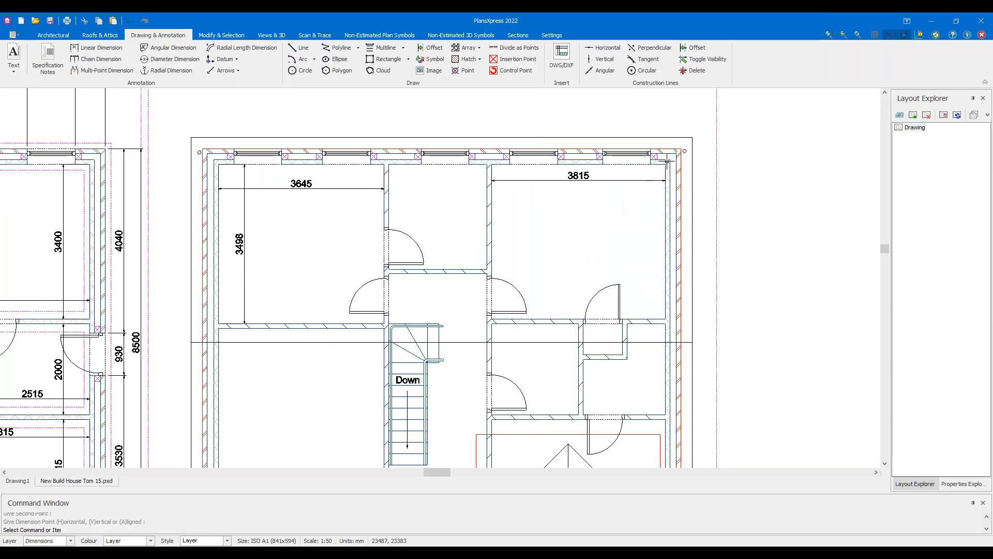
pyautogui.click(665, 164)
pyautogui.click(665, 319)
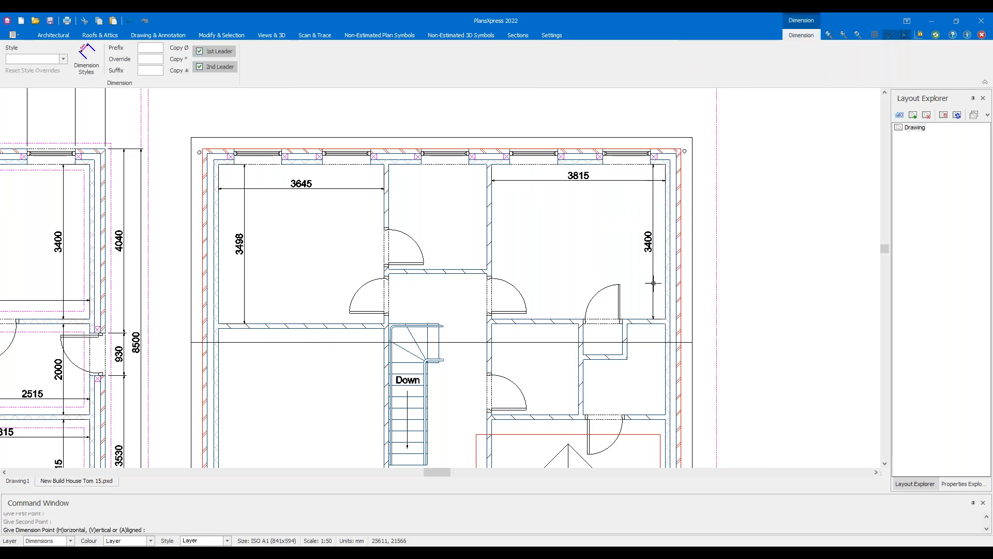
pyautogui.click(650, 272)
# Add a vertical linear dimension for the full depth of the L-shaped room on the first floor, near the external wall
pyautogui.scroll(-2, 636, 248)
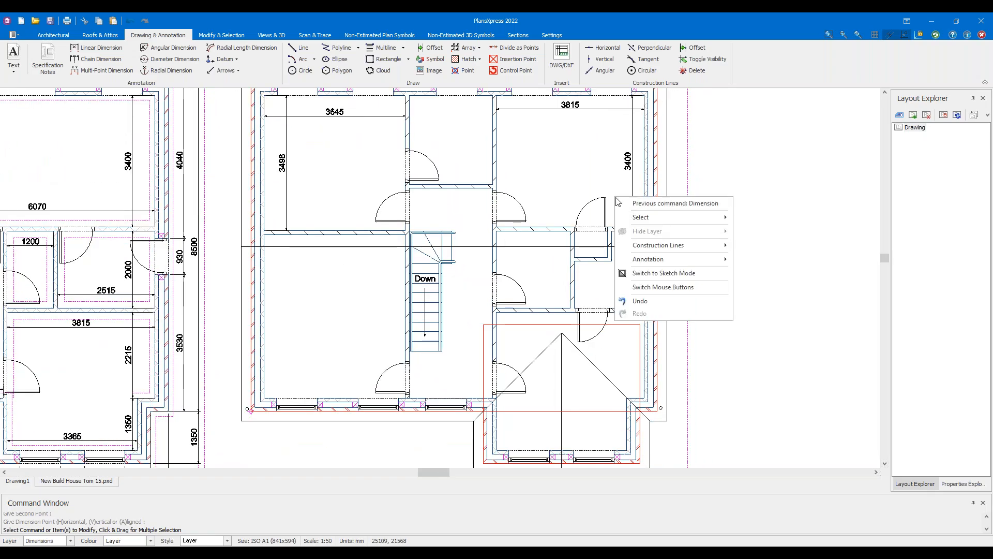
pyautogui.scroll(-1, 626, 233)
pyautogui.press('Return')
pyautogui.scroll(2, 644, 234)
pyautogui.click(646, 228)
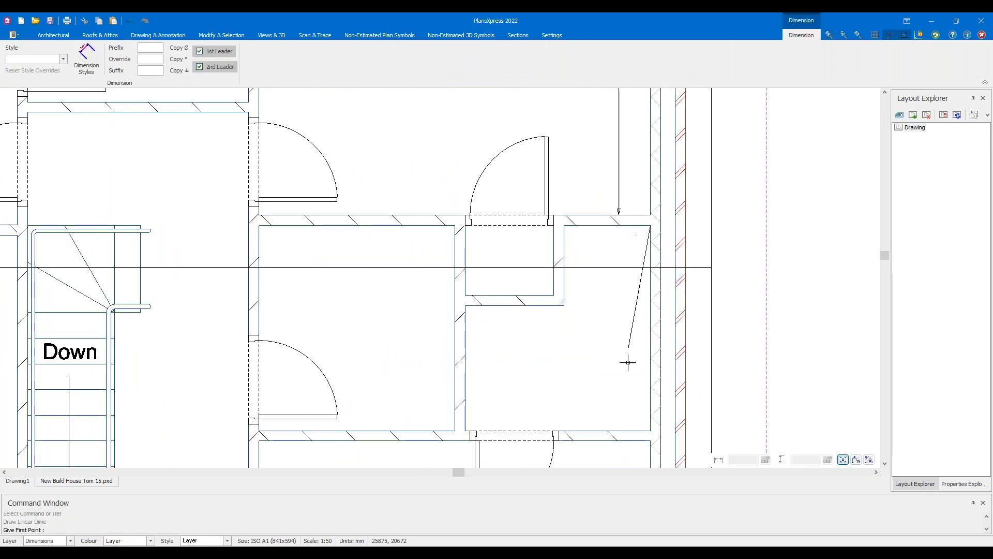
pyautogui.click(623, 375)
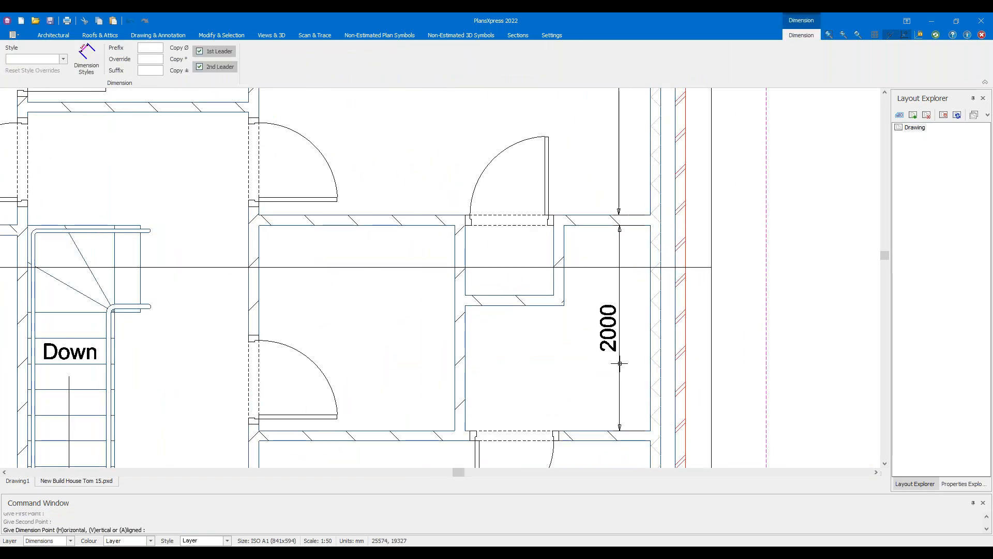
pyautogui.click(620, 364)
# Add a horizontal linear dimension across the L-shaped room's full width, placed just above its doorway wall
pyautogui.rightClick(565, 363)
pyautogui.click(580, 370)
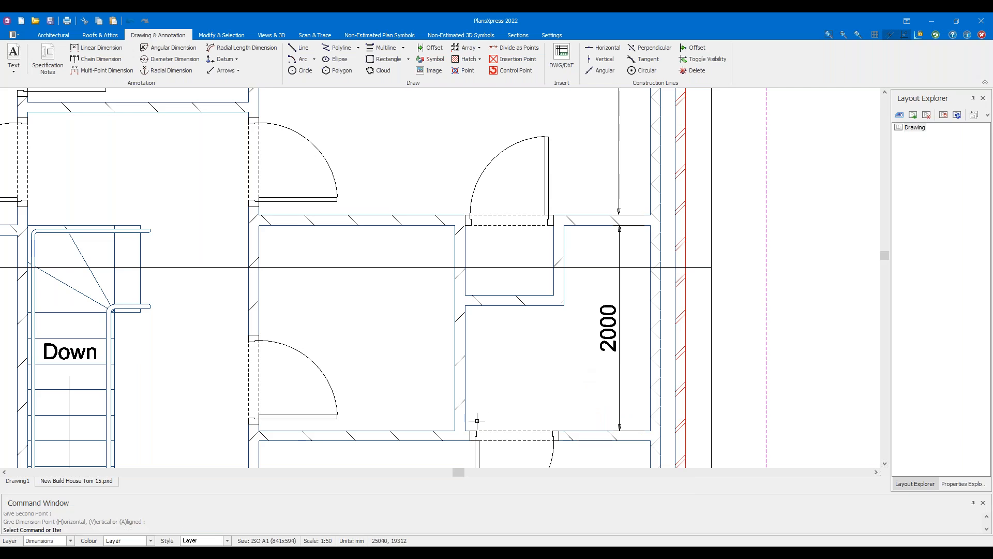
pyautogui.click(464, 430)
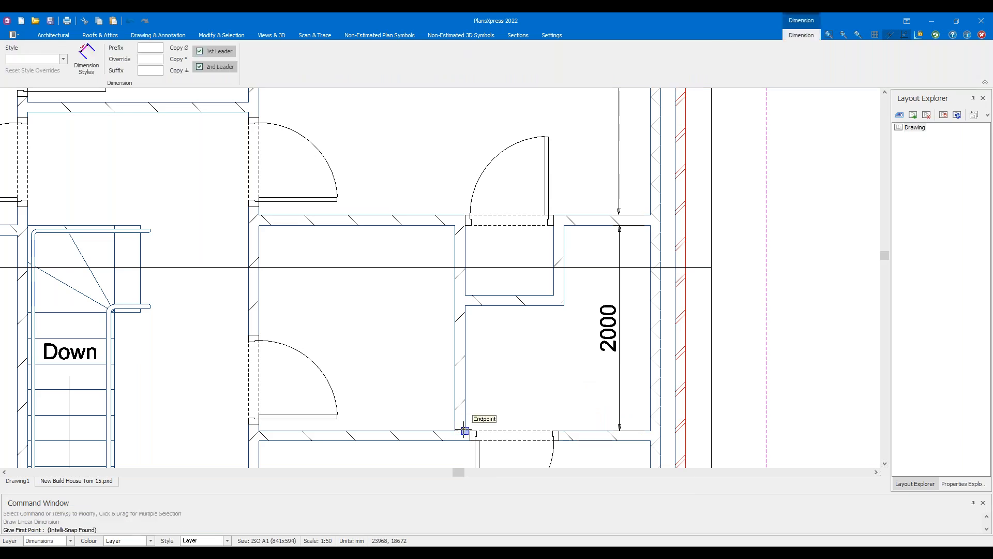
pyautogui.click(650, 431)
pyautogui.click(600, 398)
# Add a horizontal linear dimension across the small room between the landing and the L-shaped room, just below its upper wall
pyautogui.rightClick(554, 366)
pyautogui.click(577, 373)
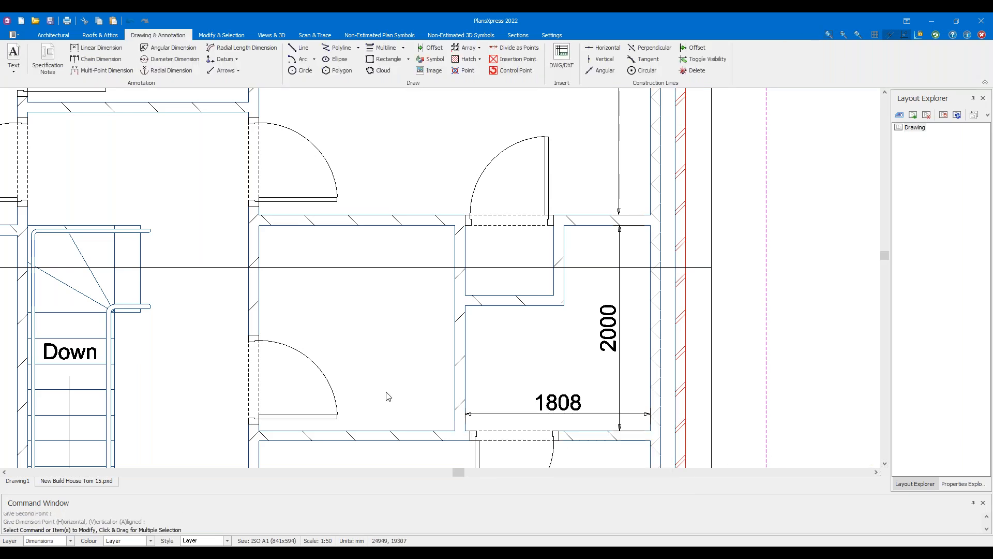
pyautogui.click(274, 236)
pyautogui.click(431, 252)
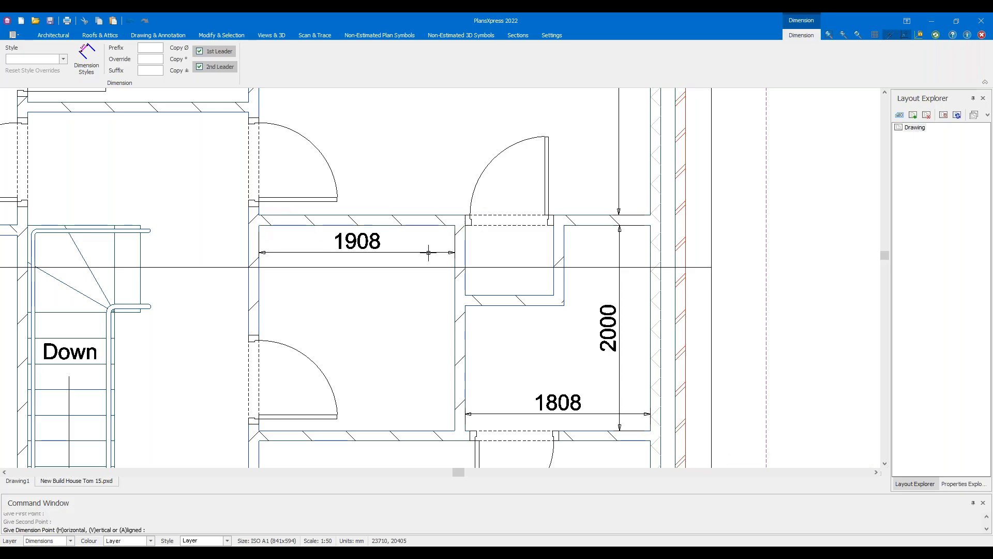
pyautogui.click(432, 258)
# Add a vertical linear dimension for the first floor landing's length, from its rear partition to the front wall, right of the stairs
pyautogui.scroll(-1, 428, 303)
pyautogui.scroll(-3, 428, 304)
pyautogui.moveTo(423, 352); pyautogui.dragTo(447, 185, button='middle')
pyautogui.rightClick(486, 250)
pyautogui.click(506, 259)
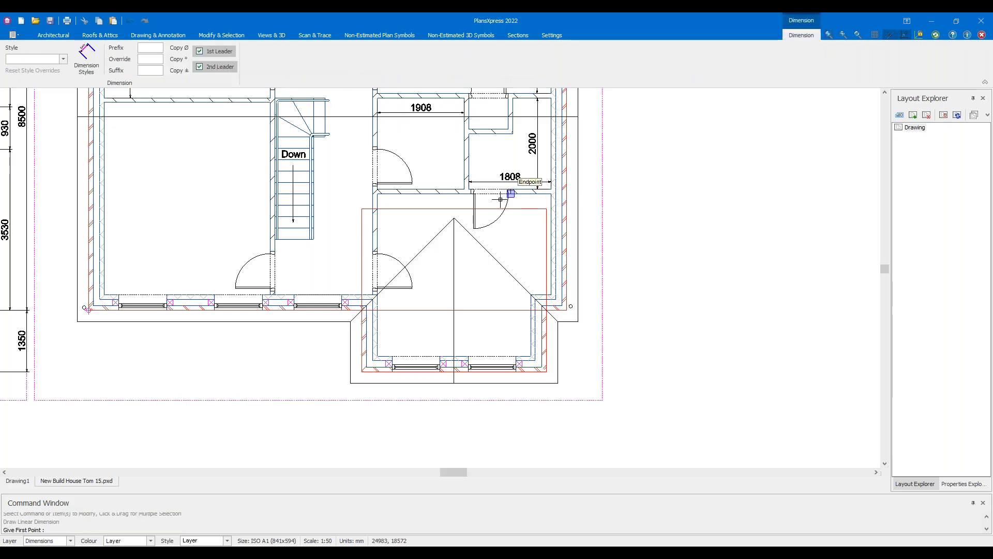
pyautogui.scroll(-3, 420, 289)
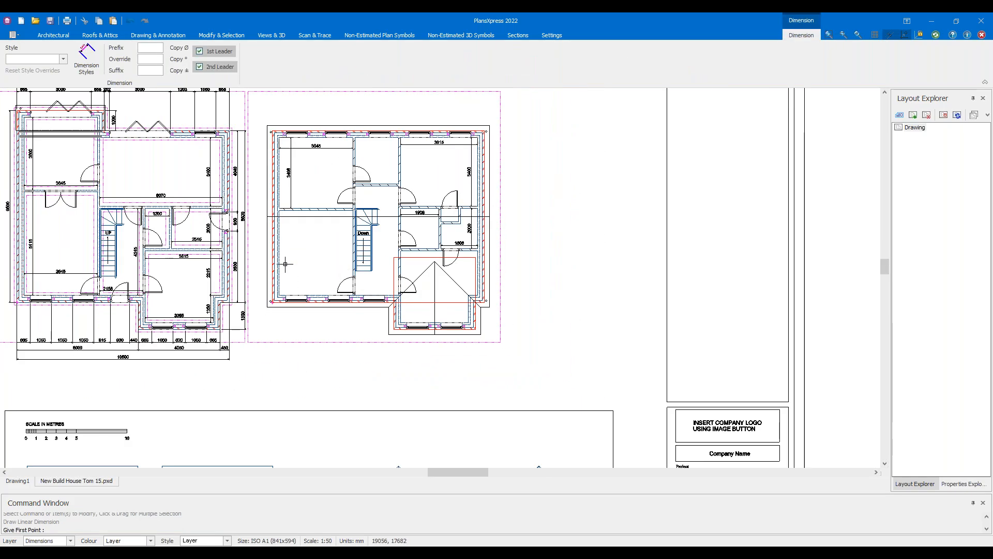
pyautogui.scroll(5, 396, 188)
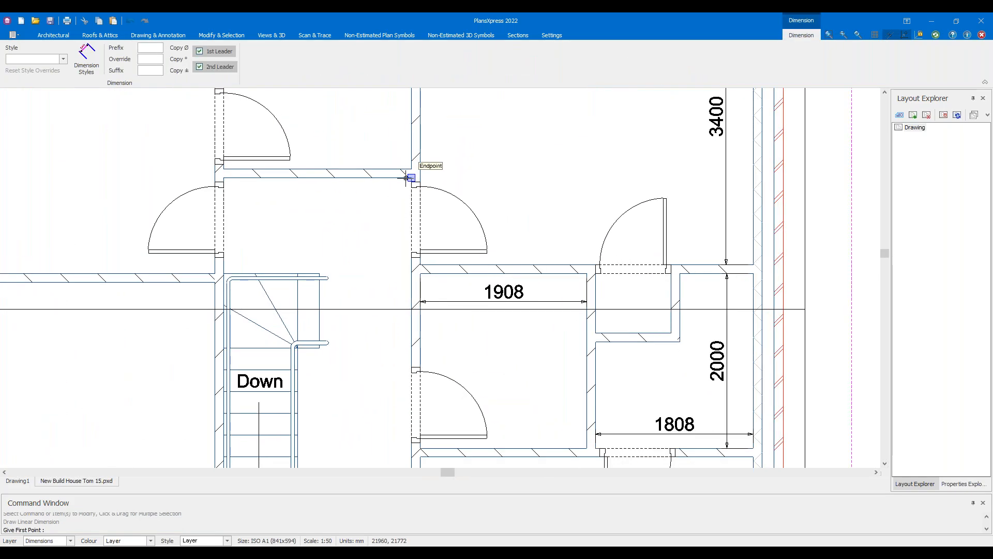
pyautogui.click(354, 221)
pyautogui.scroll(-3, 344, 284)
pyautogui.scroll(2, 355, 399)
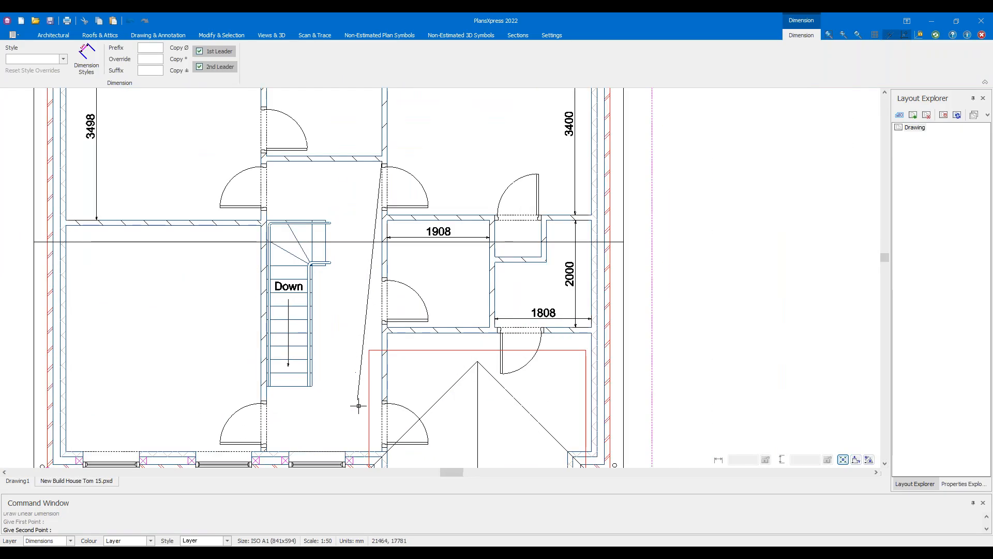
pyautogui.click(383, 448)
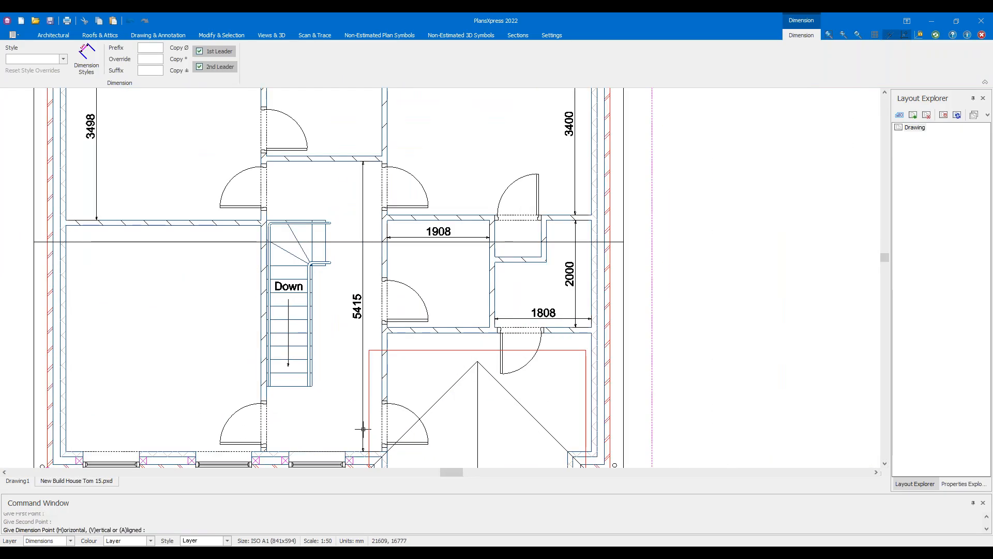
# Add a vertical linear dimension for the depth of the rear middle room, aligned with the landing's length dimension
pyautogui.moveTo(357, 192); pyautogui.dragTo(354, 412, button='middle')
pyautogui.rightClick(340, 314)
pyautogui.click(365, 322)
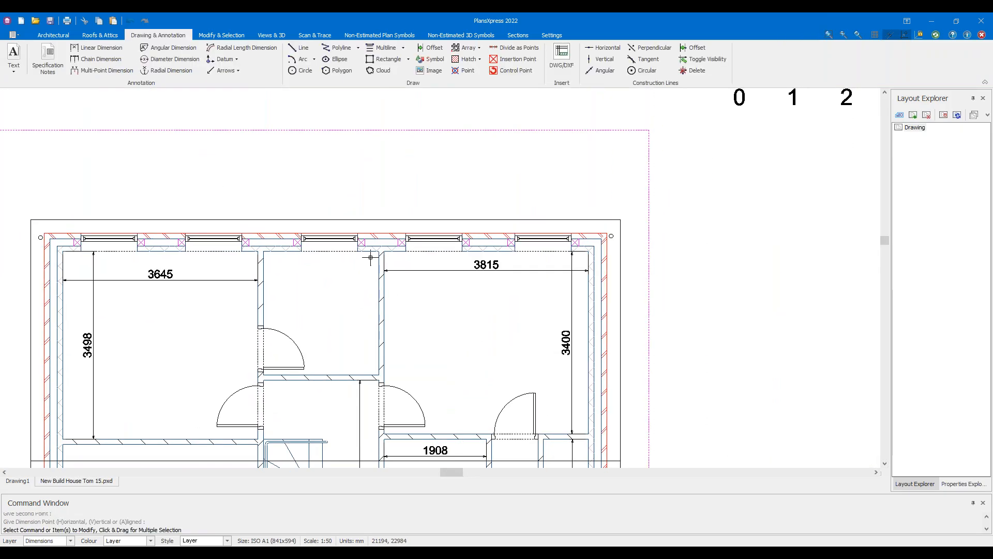
pyautogui.click(362, 281)
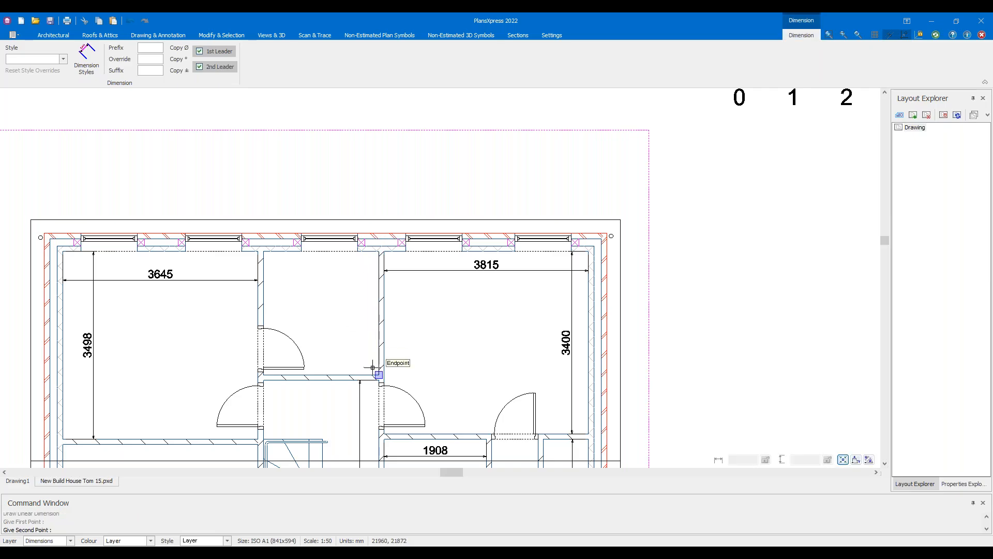
pyautogui.click(373, 368)
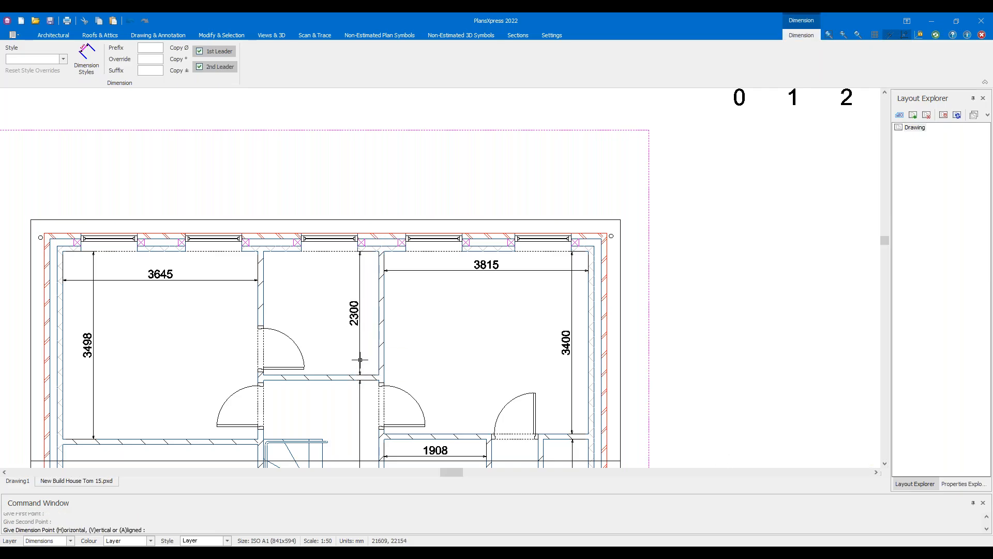
pyautogui.click(360, 359)
pyautogui.scroll(-3, 348, 355)
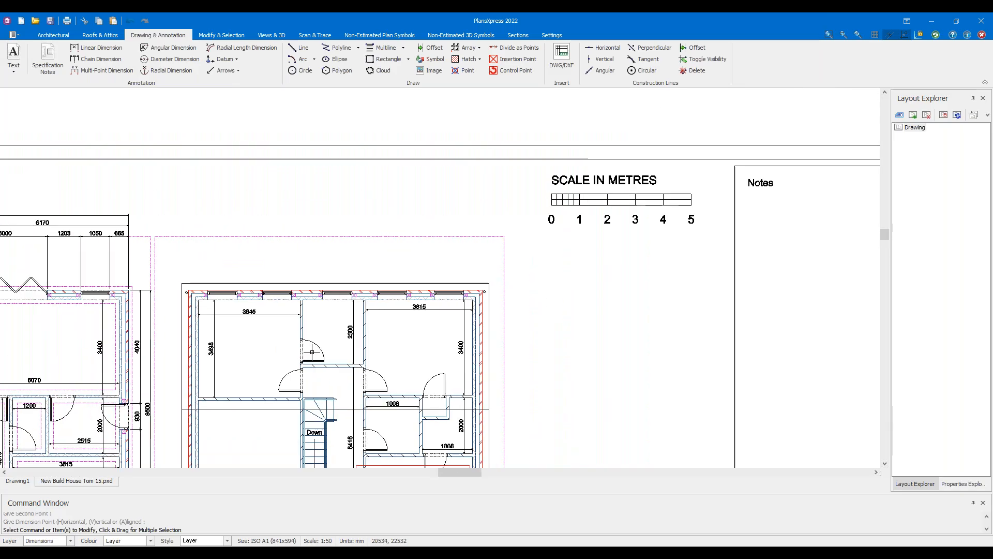
pyautogui.scroll(3, 310, 333)
pyautogui.scroll(-6, 352, 300)
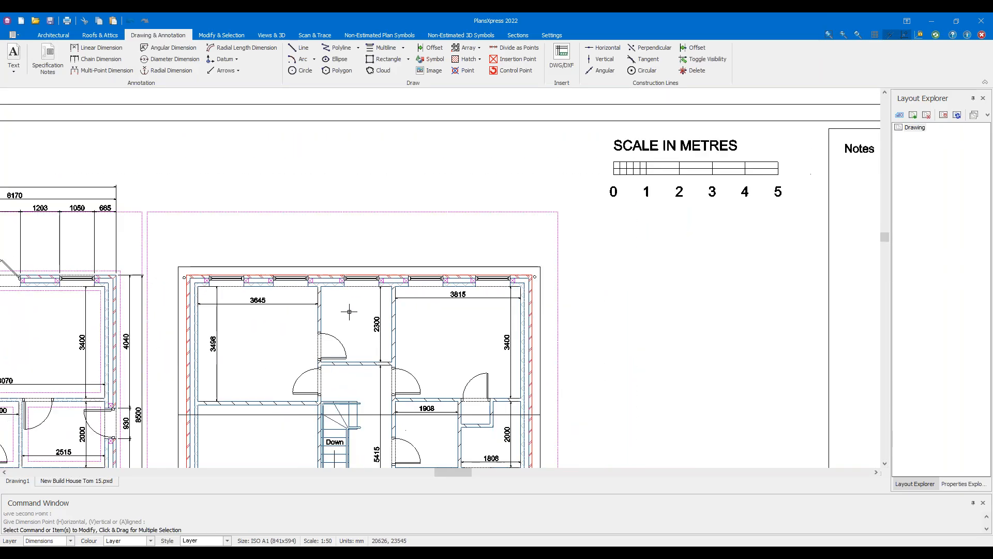
# Add a vertical linear dimension for the depth of the first floor's front left room, from its rear partition to the front wall
pyautogui.scroll(6, 364, 269)
pyautogui.scroll(-1, 402, 320)
pyautogui.moveTo(403, 329); pyautogui.dragTo(521, 143, button='middle')
pyautogui.rightClick(485, 204)
pyautogui.click(512, 206)
pyautogui.click(435, 155)
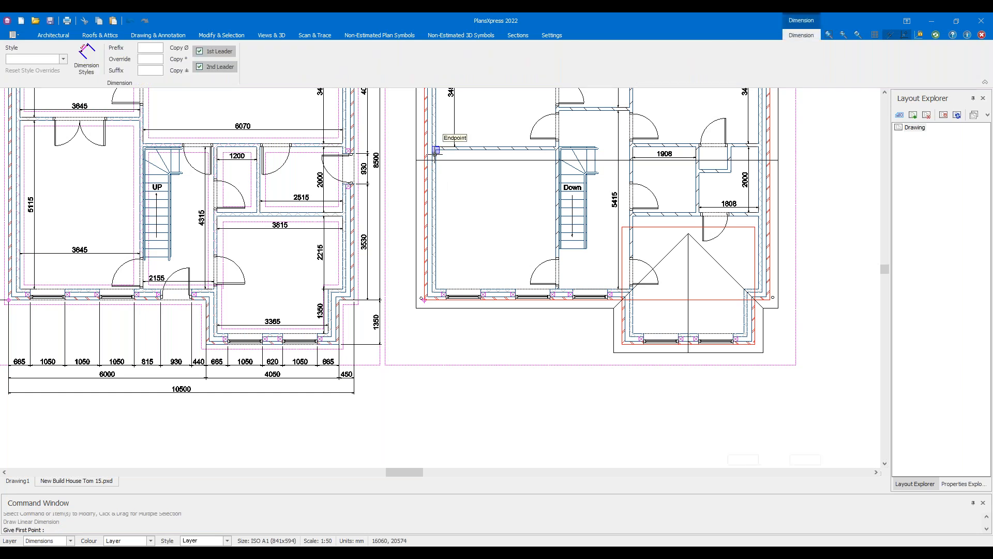
pyautogui.click(436, 288)
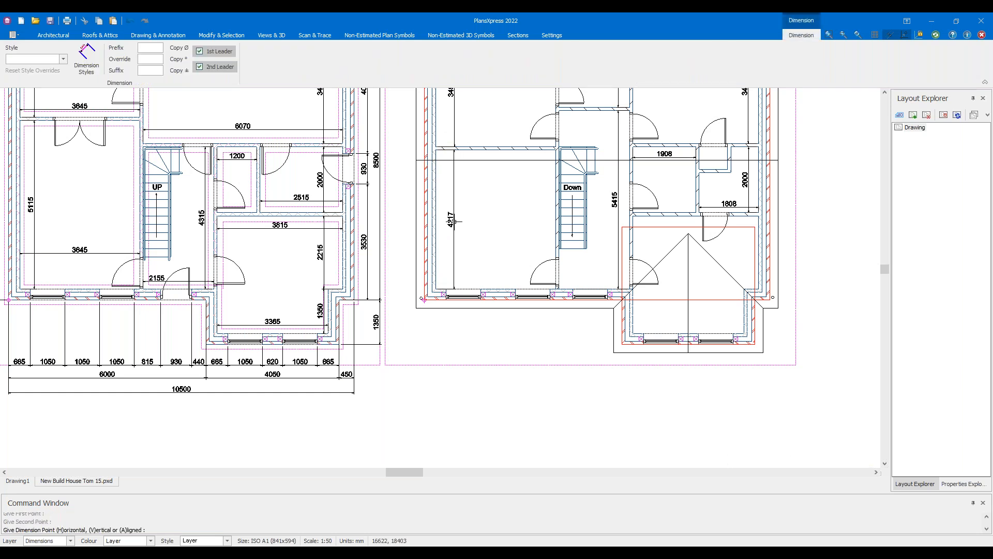
pyautogui.click(452, 221)
# Review the internal dimensions across the first floor plan, then compare both floor plans on the sheet
pyautogui.scroll(-1, 472, 224)
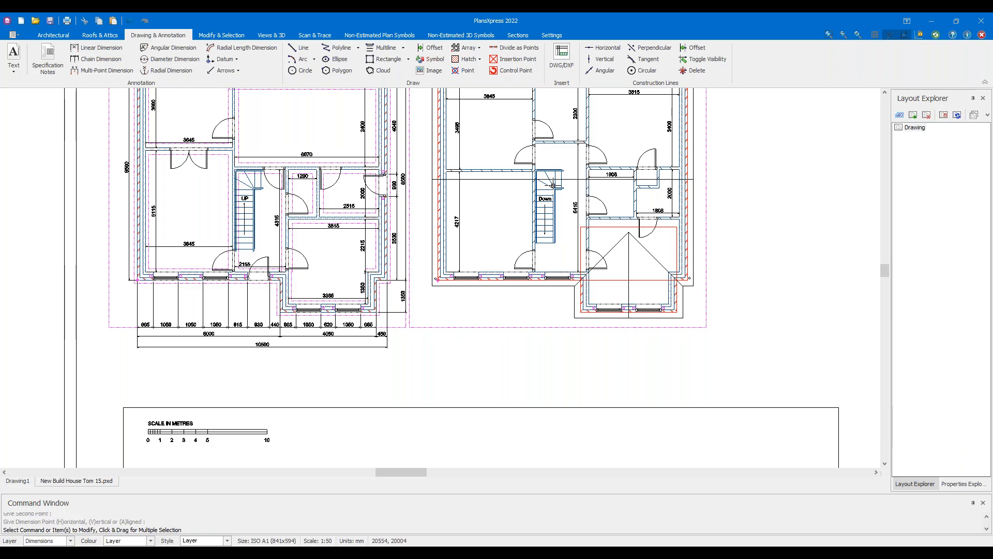
pyautogui.scroll(4, 553, 185)
pyautogui.scroll(-3, 573, 130)
pyautogui.moveTo(553, 206); pyautogui.dragTo(569, 303, button='middle')
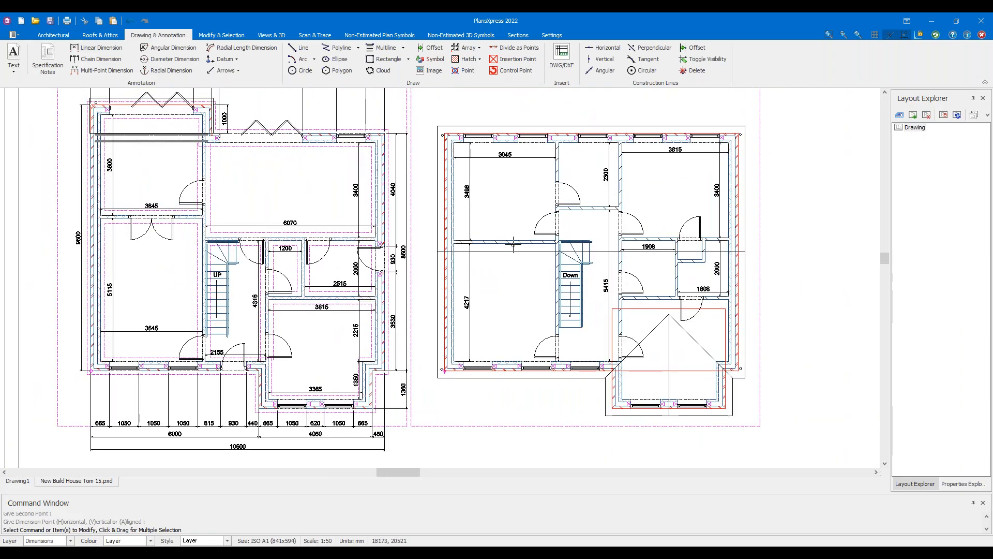
pyautogui.scroll(2, 640, 191)
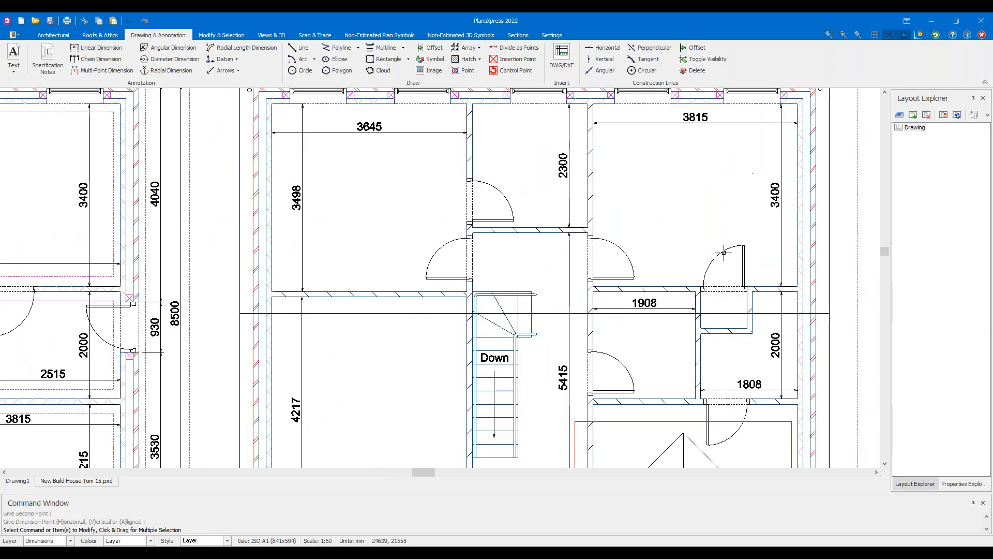
pyautogui.click(665, 289)
pyautogui.click(671, 399)
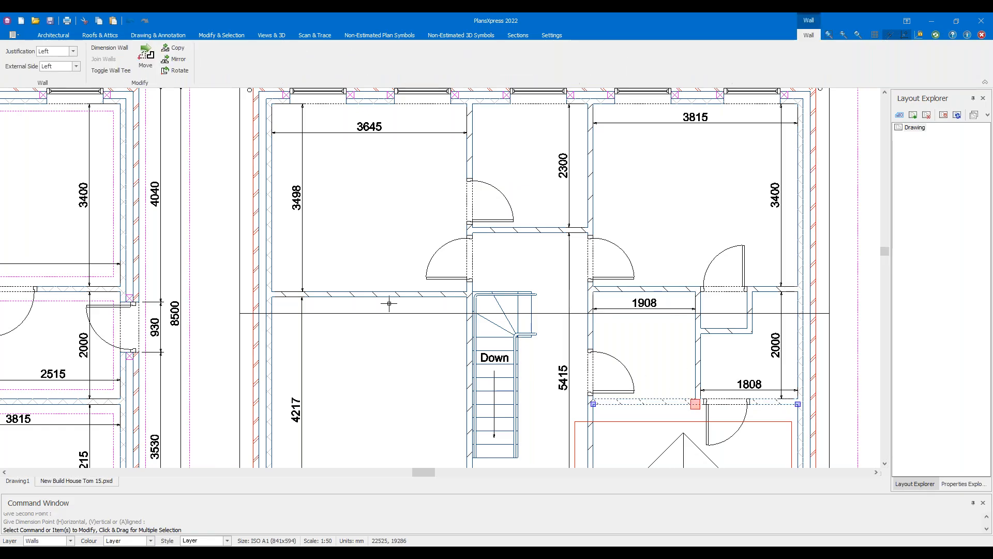
pyautogui.scroll(-2, 354, 291)
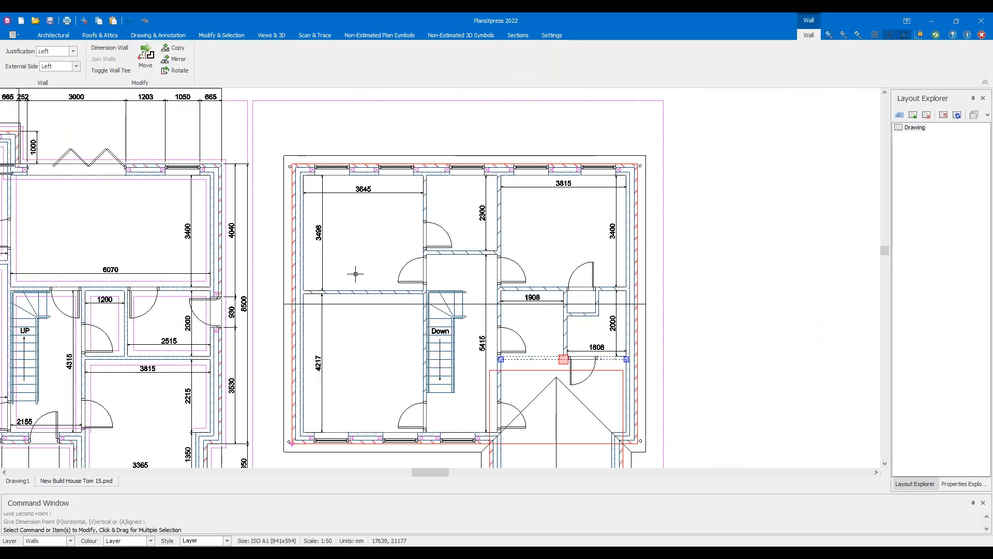
pyautogui.scroll(-3, 461, 357)
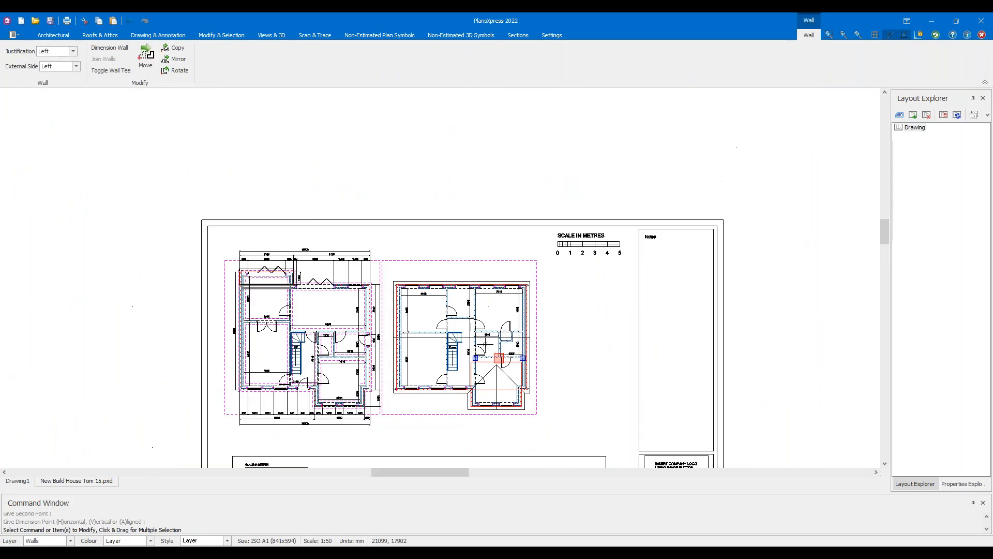
pyautogui.press('Escape')
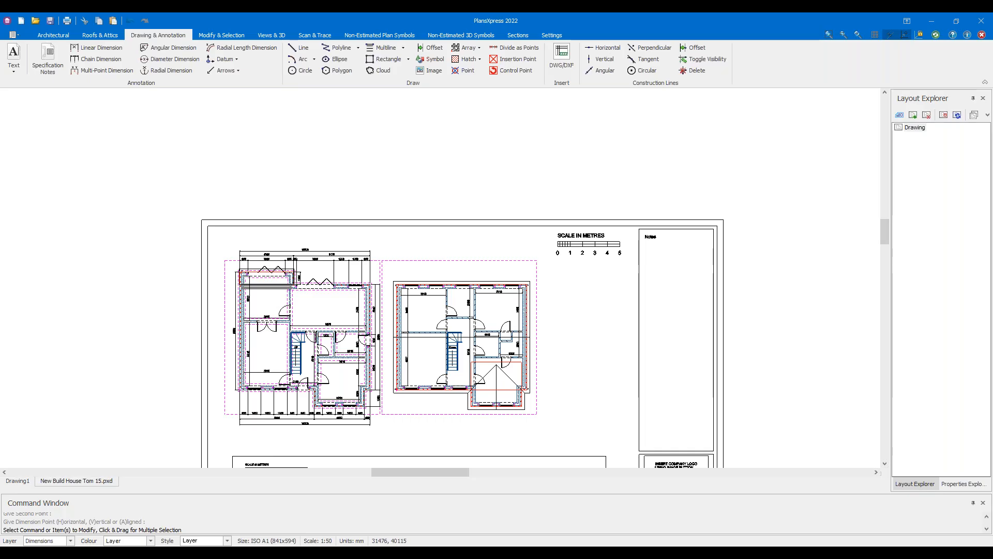
pyautogui.scroll(5, 262, 337)
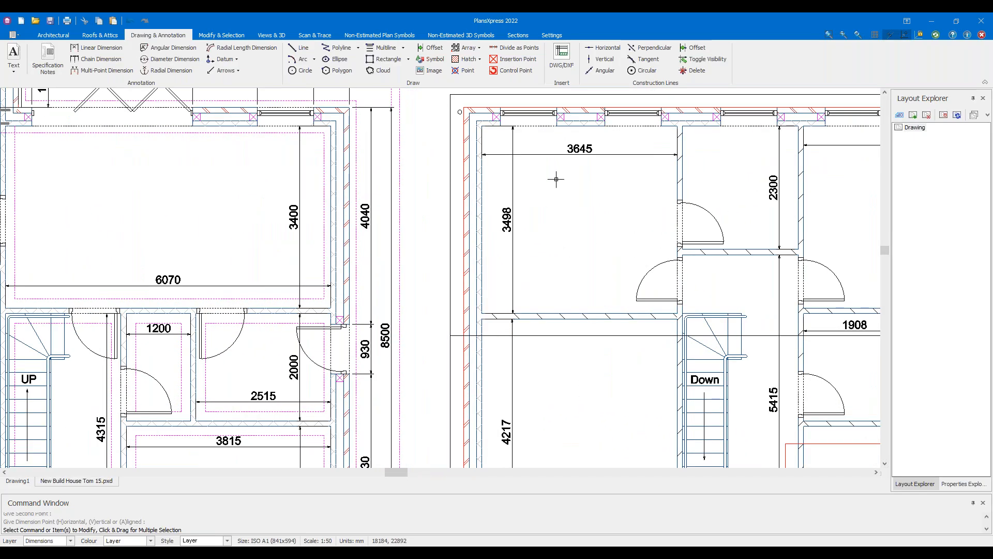
# Add an aligned linear dimension along the left roof slope of the side elevation next to the tree, from ridge to eaves
pyautogui.click(87, 48)
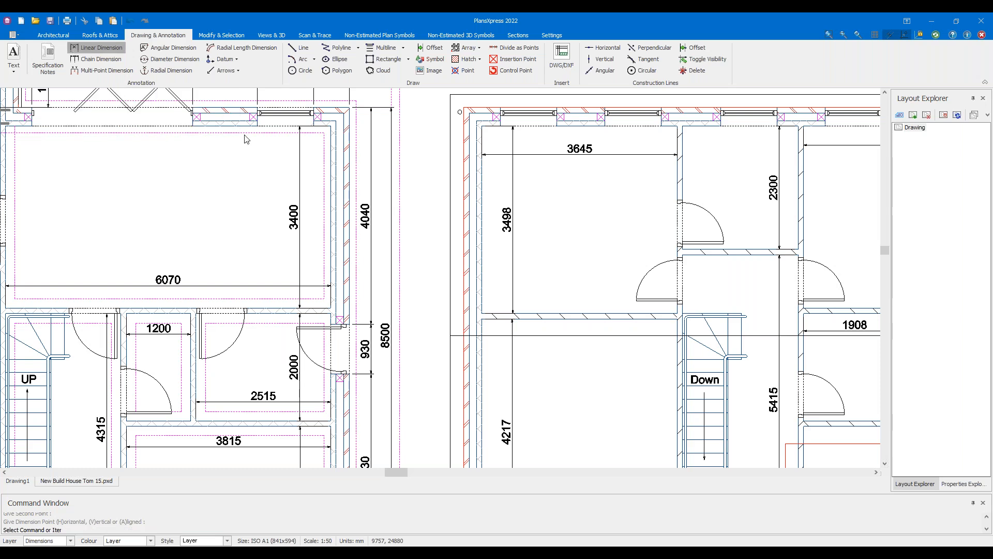
pyautogui.scroll(-6, 237, 138)
pyautogui.scroll(5, 446, 312)
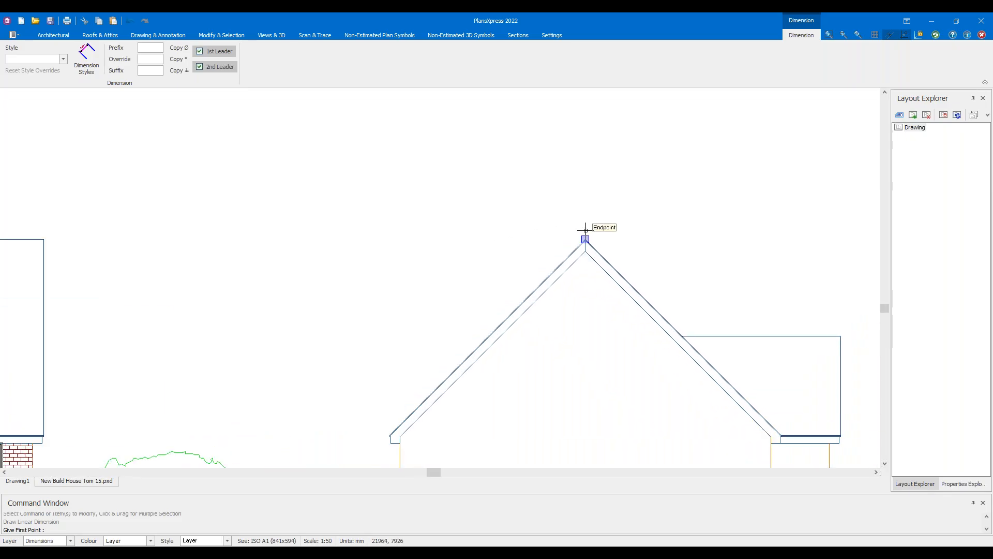
pyautogui.click(542, 243)
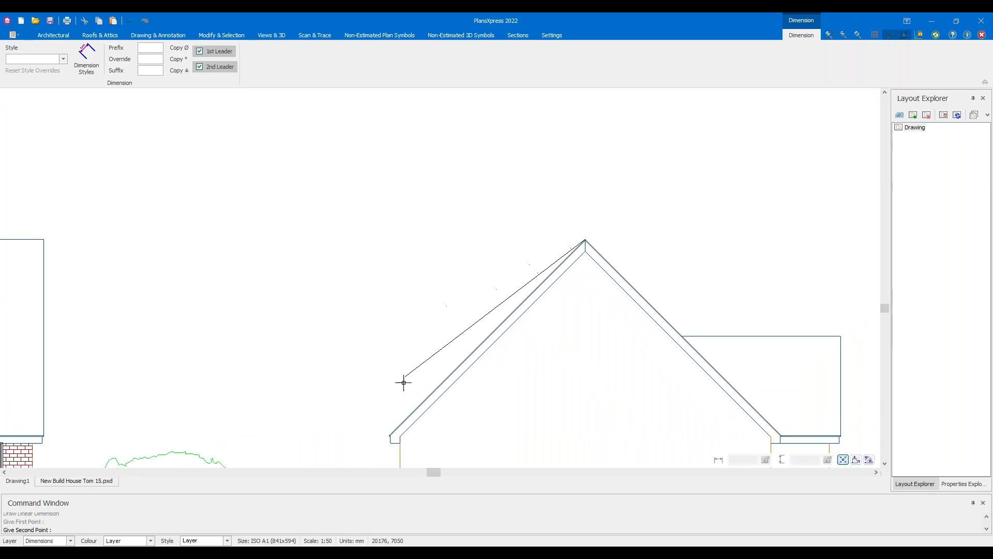
pyautogui.click(389, 427)
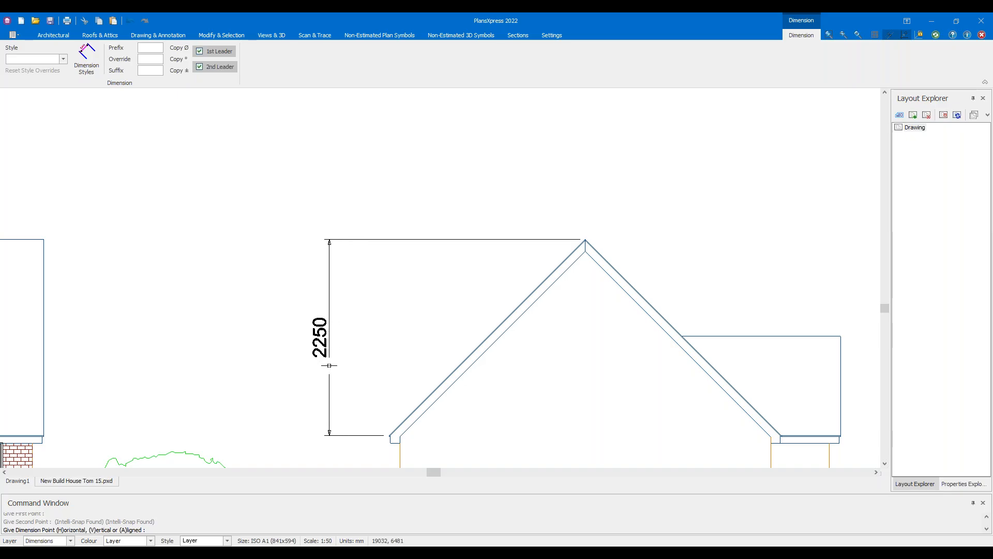
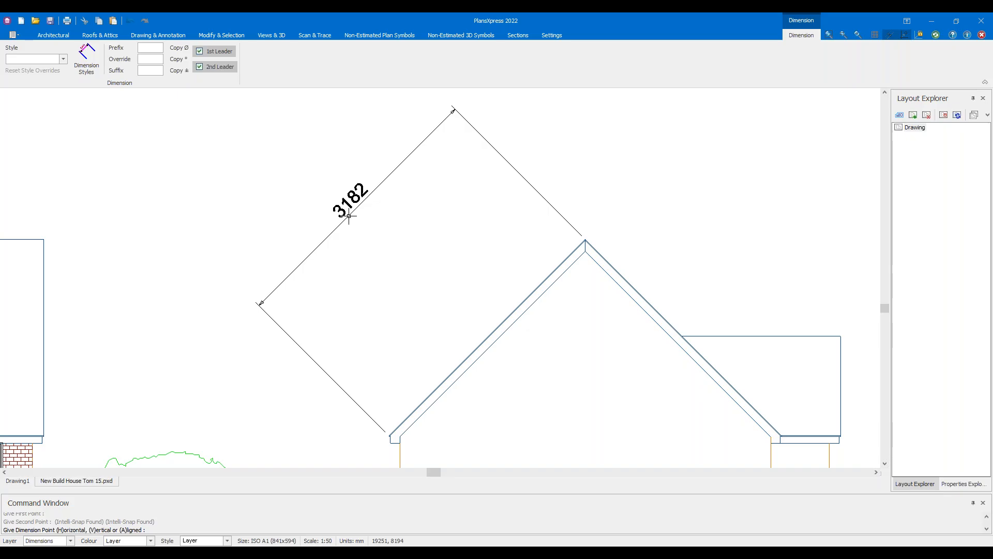
pyautogui.click(348, 215)
# Move the left slope's aligned dimension line in close to the roof edge
pyautogui.moveTo(405, 228); pyautogui.dragTo(331, 164)
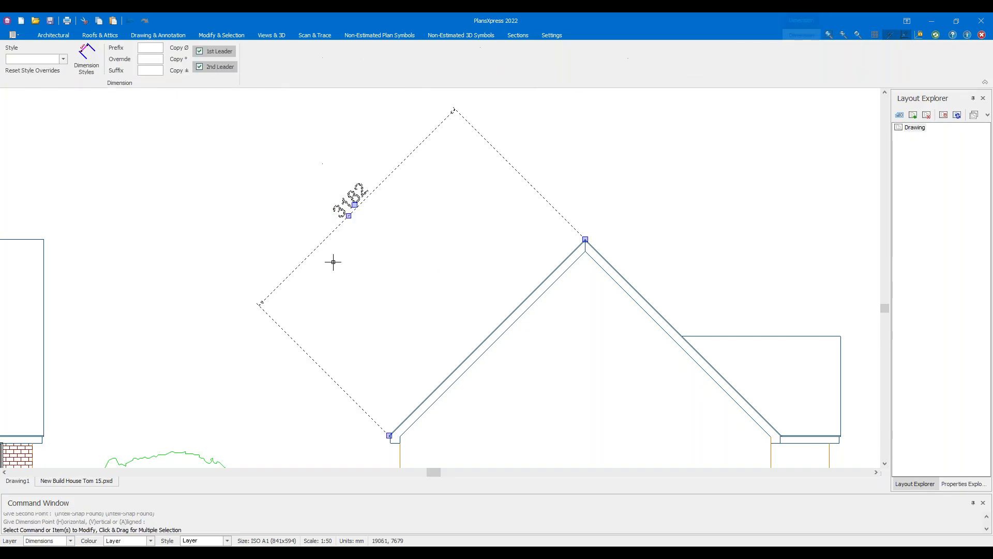
pyautogui.click(349, 216)
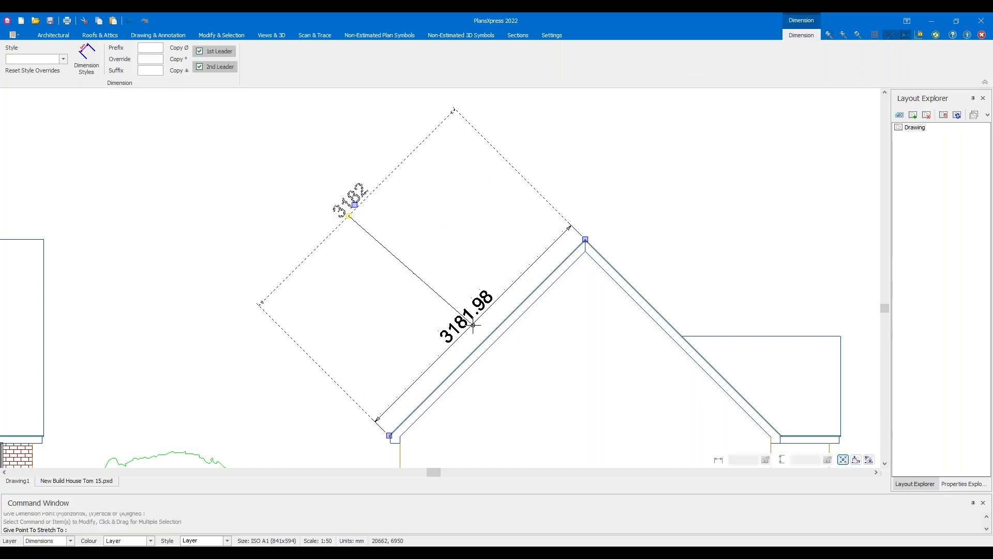
pyautogui.click(396, 277)
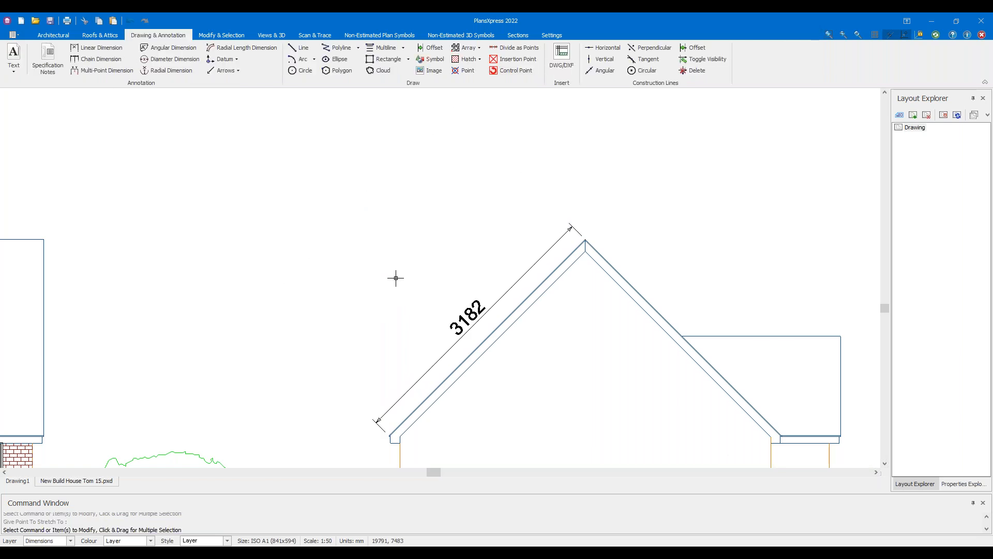
# Add an aligned linear dimension along the same gable's right roof slope, from ridge to eaves
pyautogui.rightClick(402, 272)
pyautogui.click(446, 278)
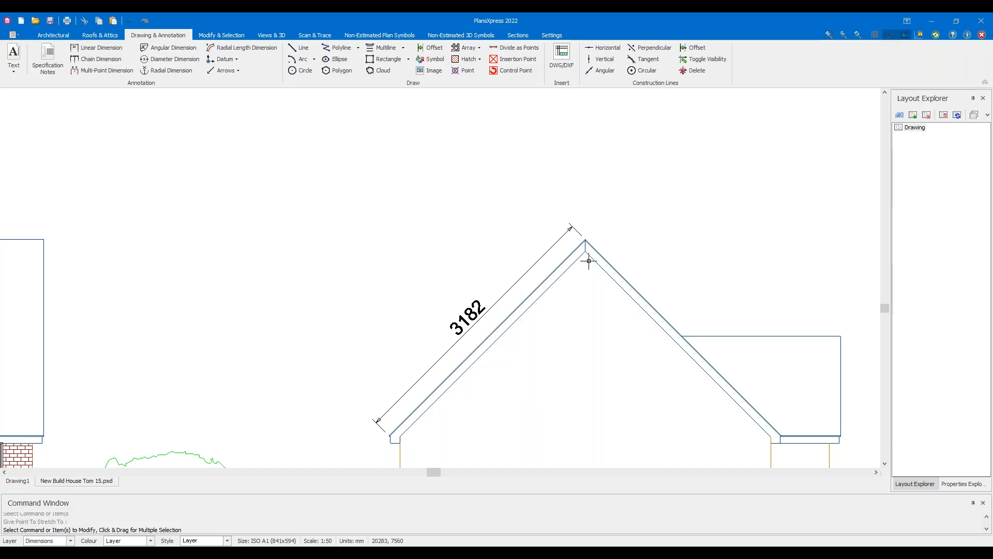
pyautogui.click(585, 239)
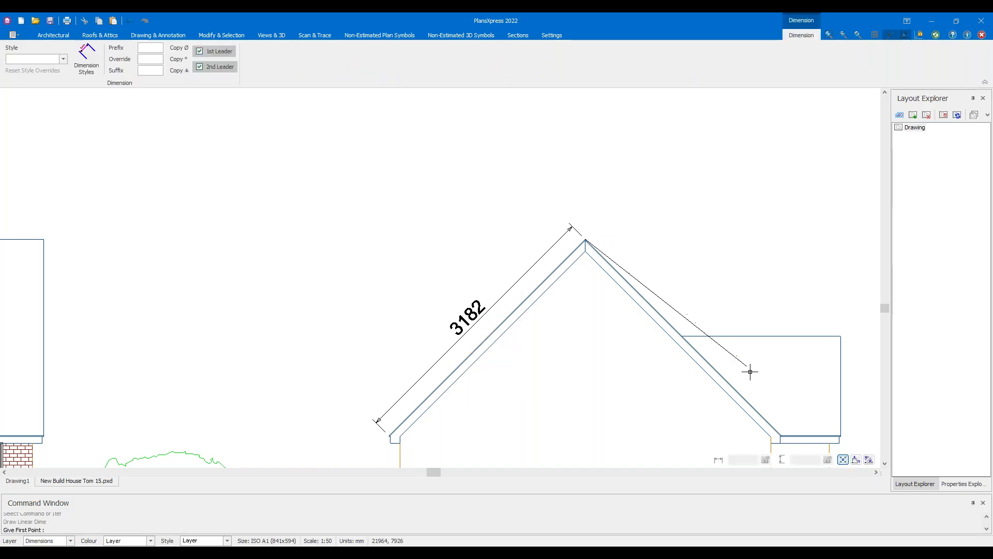
pyautogui.click(783, 435)
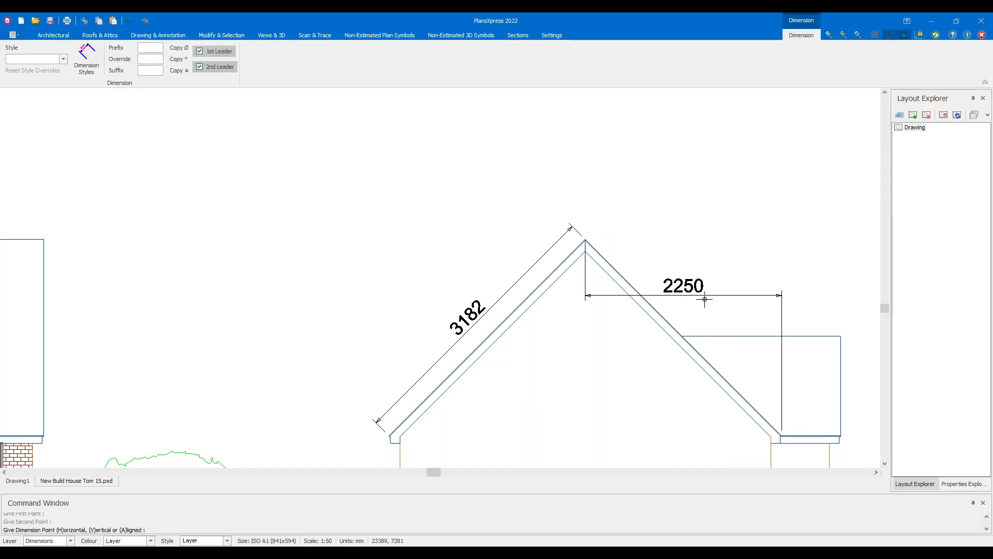
pyautogui.scroll(-3, 749, 266)
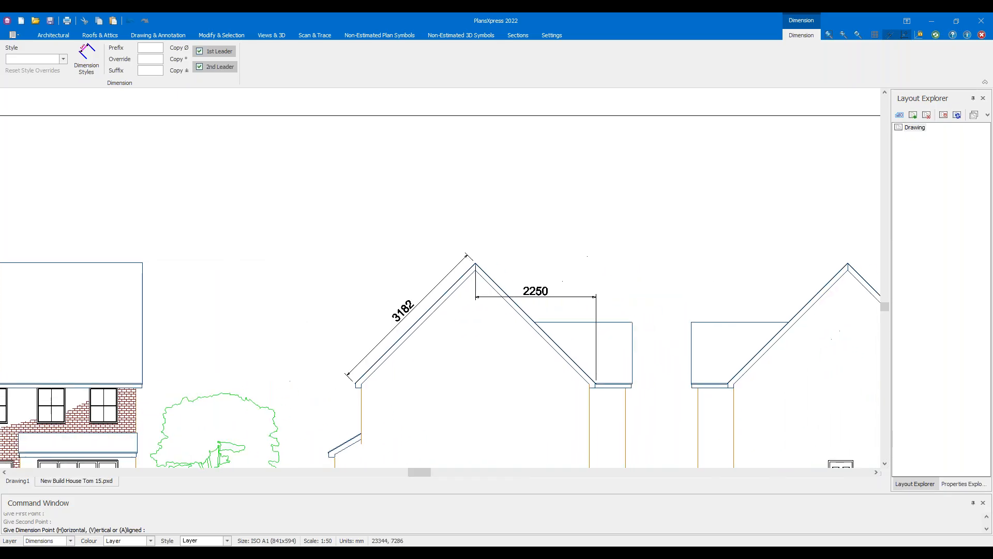
pyautogui.press('a')
pyautogui.click(648, 224)
# Move the right slope's aligned dimension line in close to the roof edge
pyautogui.click(644, 215)
pyautogui.click(648, 225)
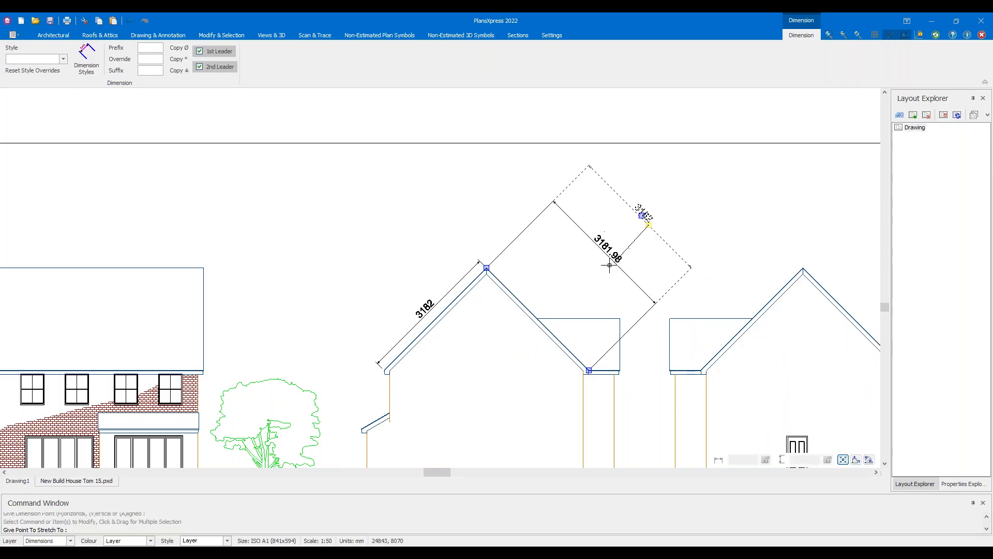
pyautogui.click(552, 317)
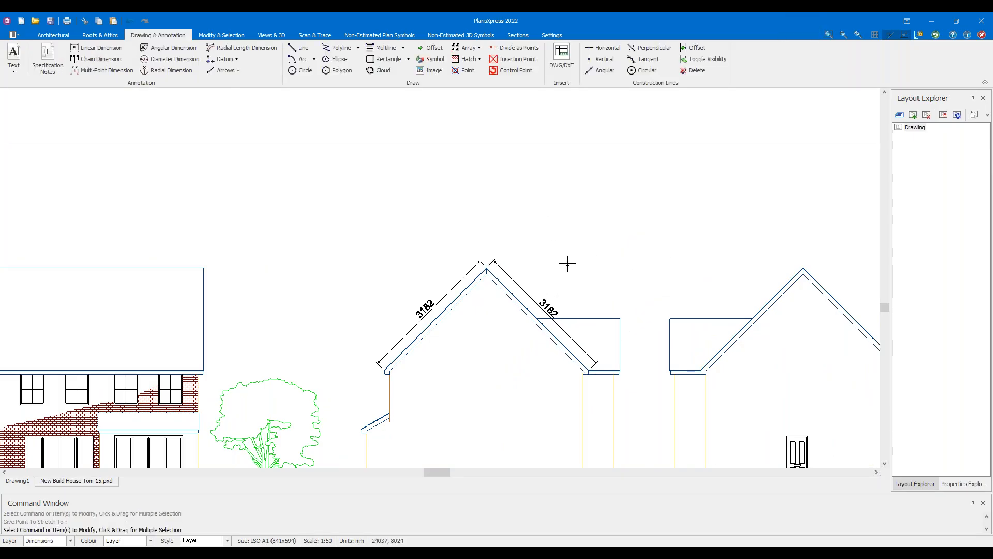
# Delete both aligned roof slope dimensions from the side elevation and return to the floor plans
pyautogui.moveTo(549, 265); pyautogui.dragTo(451, 235)
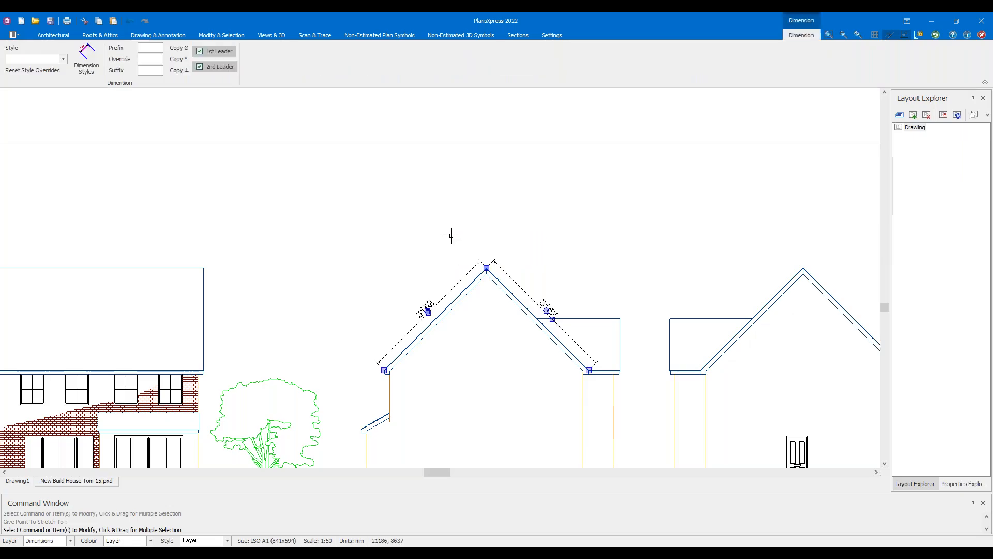
pyautogui.press('Delete')
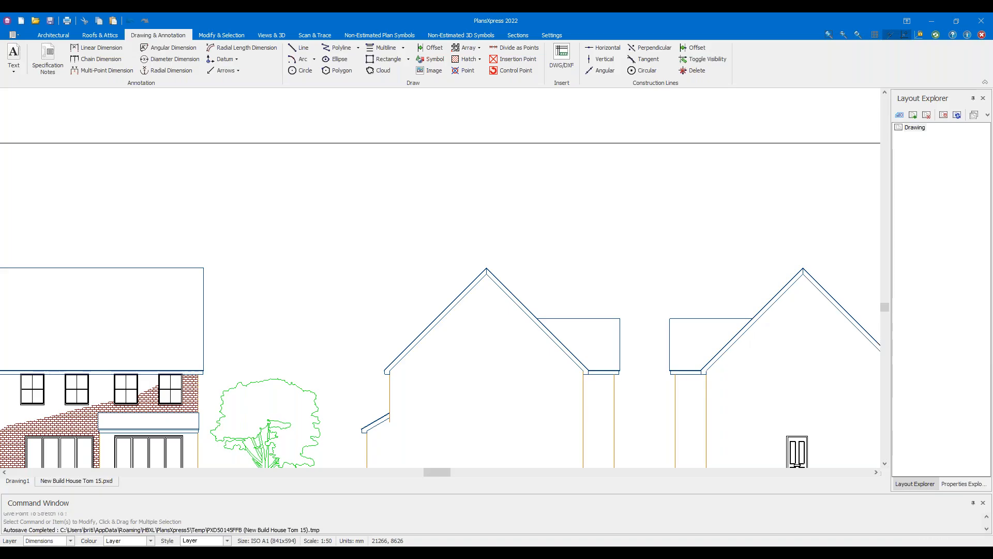
pyautogui.scroll(-3, 405, 288)
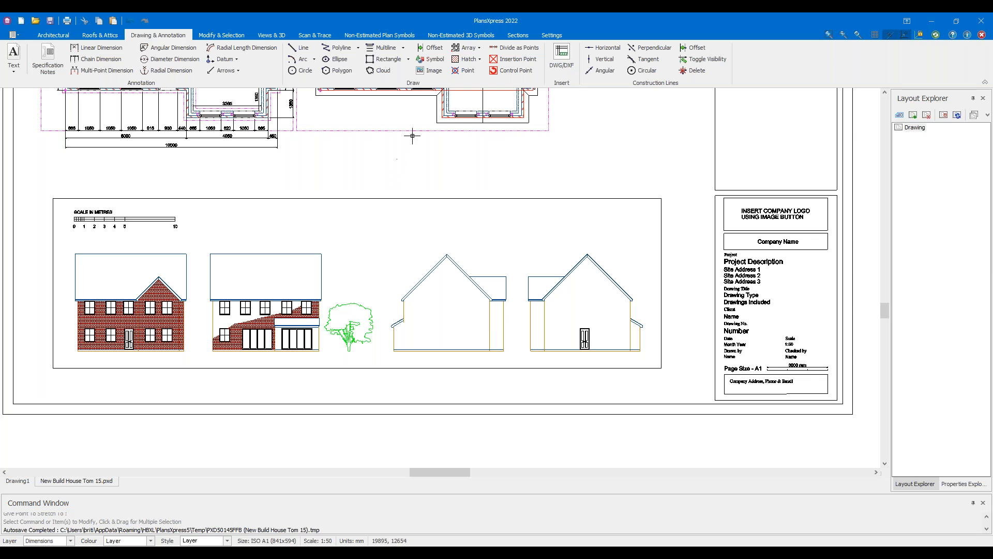
pyautogui.moveTo(348, 150)
pyautogui.mouseDown(button='middle')
pyautogui.moveTo(348, 336)
pyautogui.moveTo(364, 436)
pyautogui.mouseUp(button='middle')
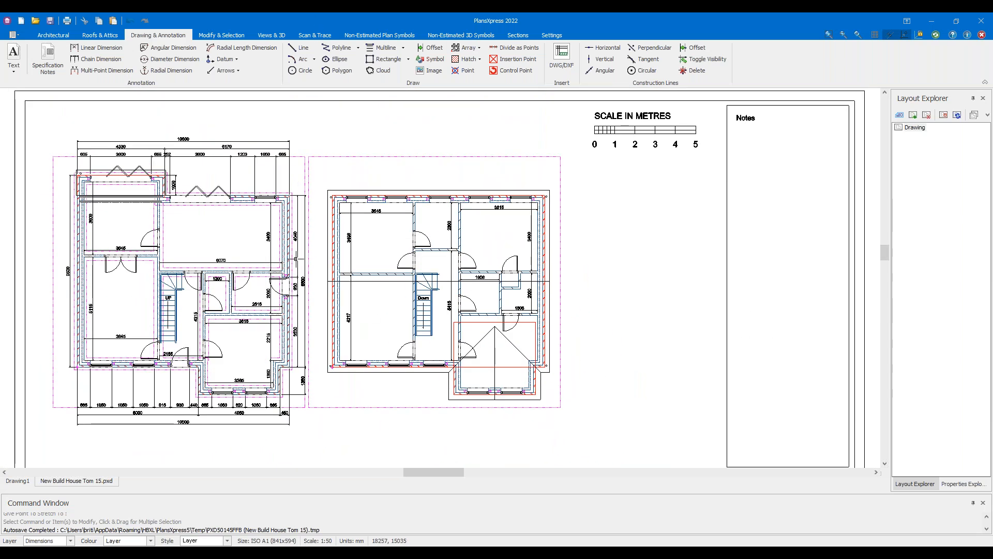
# Save the drawing as a new version in the same folder, changing the number in the file name to 16
pyautogui.click(13, 34)
pyautogui.moveTo(74, 90)
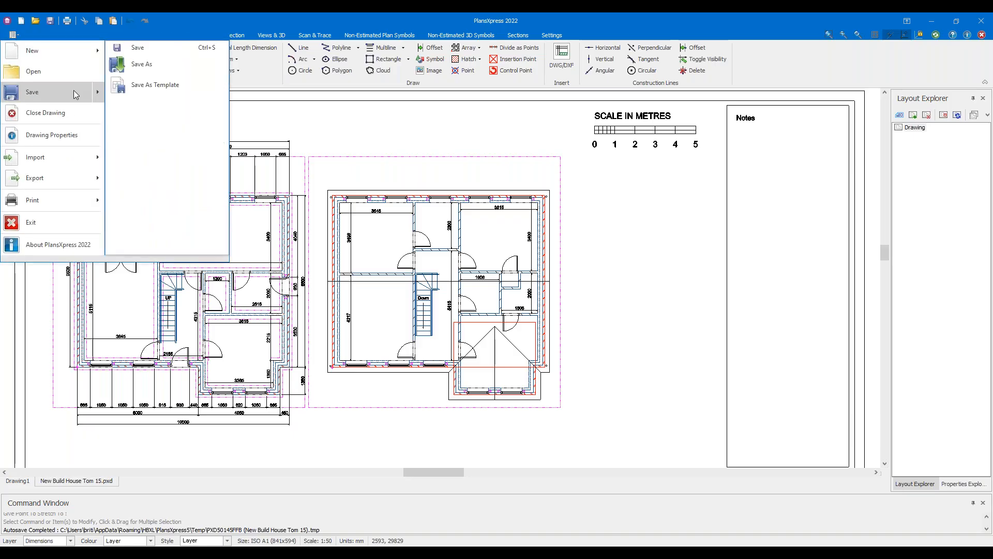
pyautogui.click(136, 65)
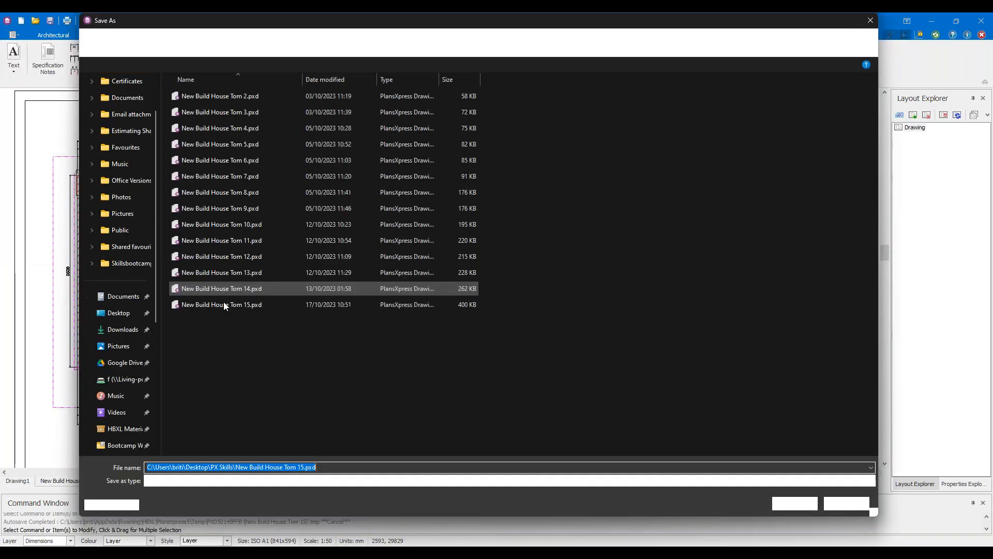
pyautogui.click(306, 468)
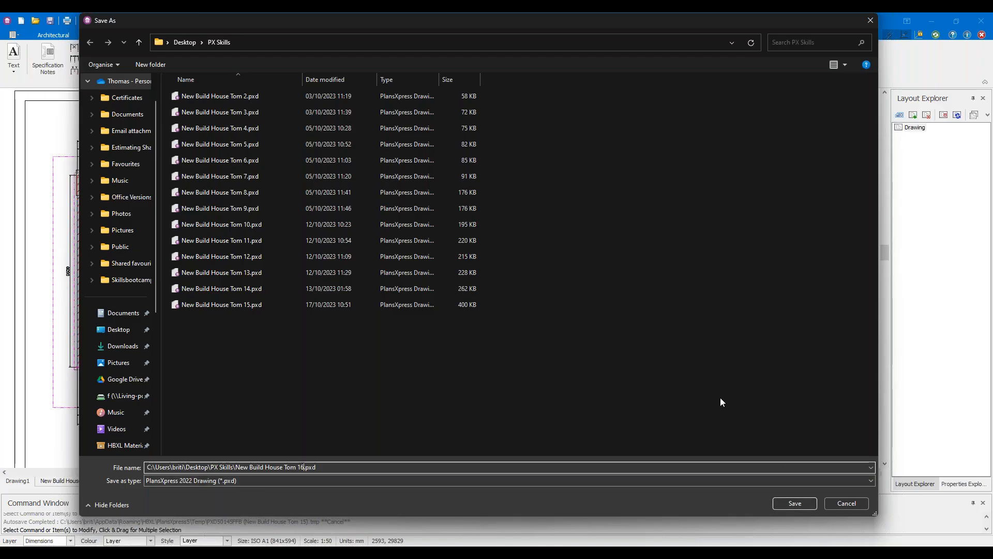
pyautogui.click(787, 502)
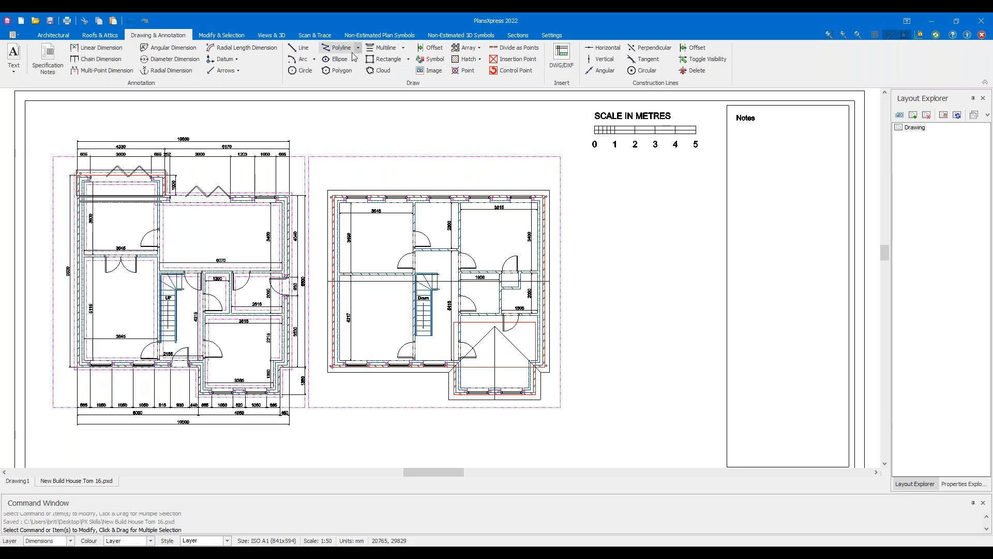
# Show the Notes Picker and dock it beside the Layout Explorer
pyautogui.click(279, 36)
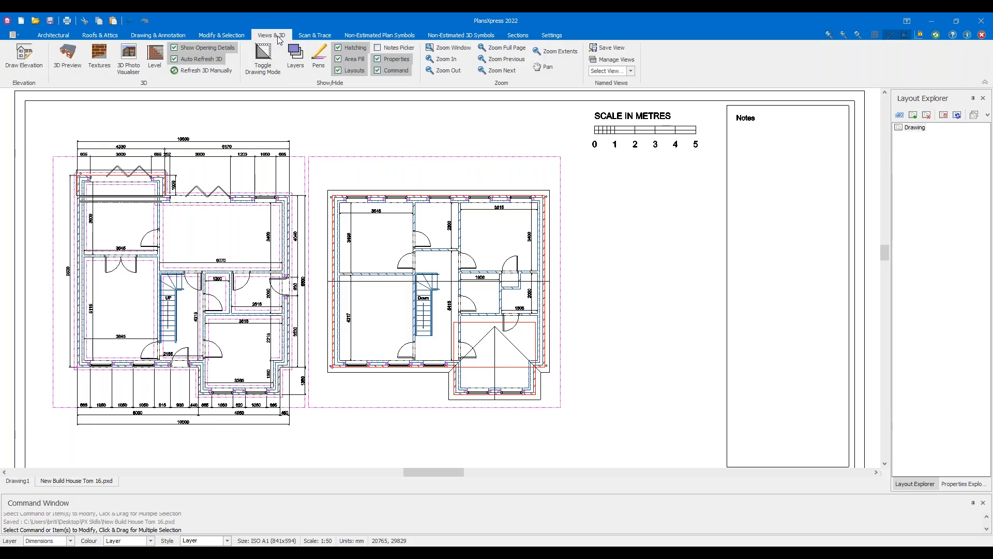
pyautogui.click(383, 52)
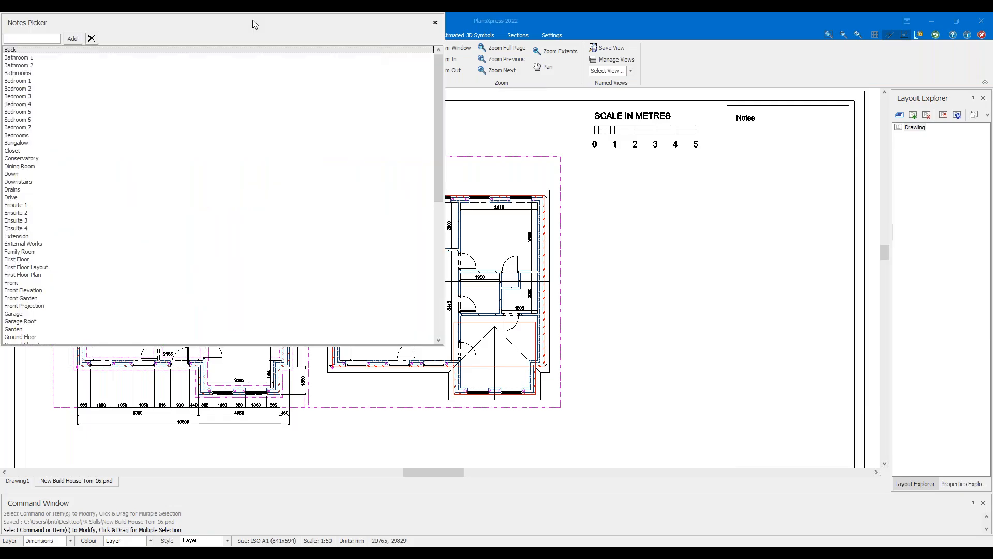
pyautogui.moveTo(204, 21)
pyautogui.mouseDown()
pyautogui.moveTo(276, 75)
pyautogui.moveTo(836, 251)
pyautogui.moveTo(981, 314)
pyautogui.mouseUp()
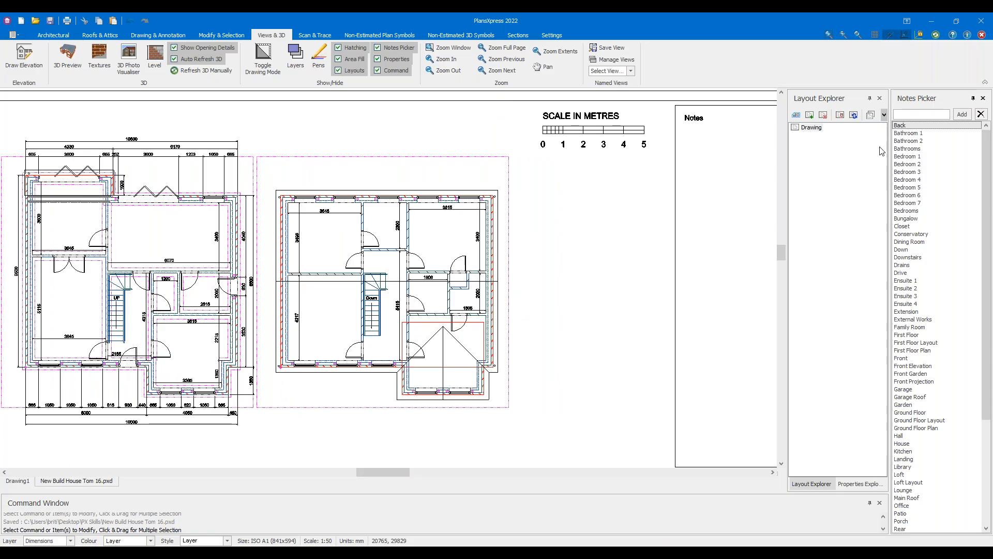
# Place the Hall note from the Notes Picker beside the UP staircase on the ground floor plan
pyautogui.click(914, 149)
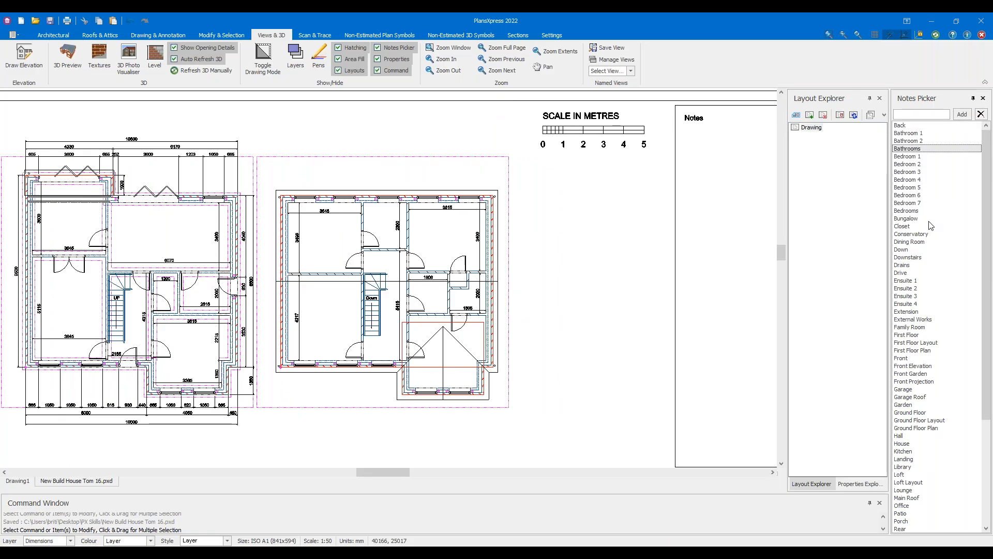
pyautogui.scroll(2, 235, 223)
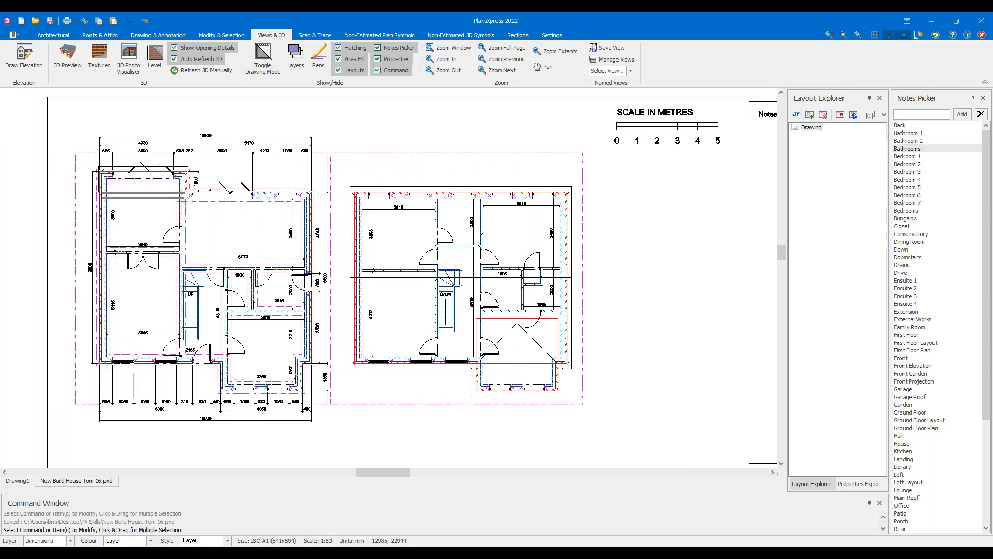
pyautogui.scroll(-4, 930, 287)
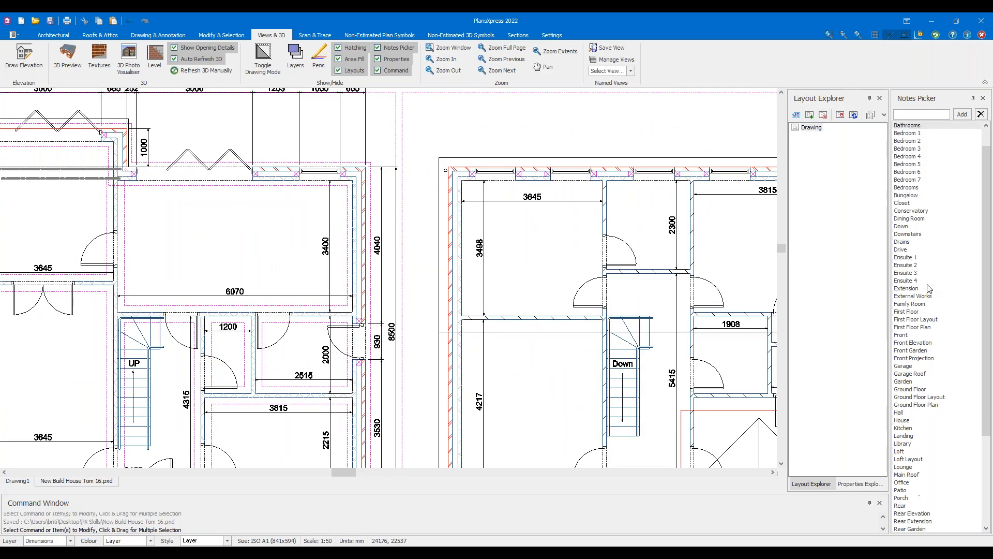
pyautogui.scroll(2, 292, 269)
pyautogui.scroll(1, 296, 269)
pyautogui.moveTo(308, 286); pyautogui.dragTo(388, 208, button='middle')
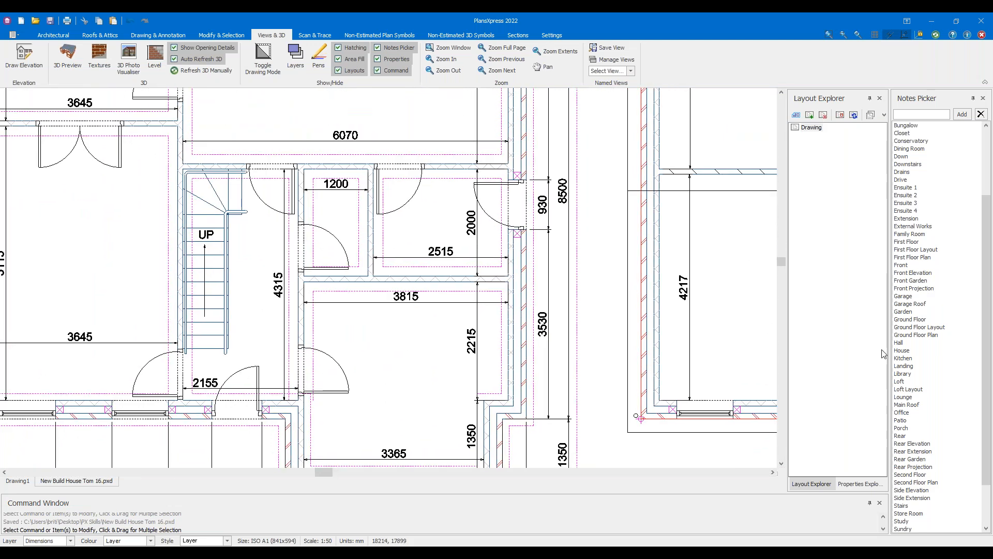
pyautogui.click(900, 343)
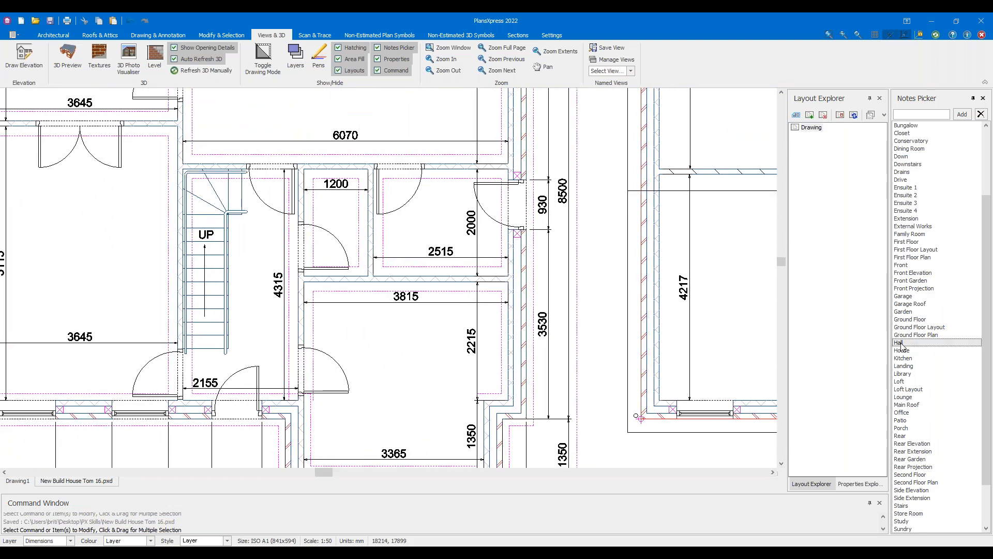
pyautogui.scroll(3, 244, 288)
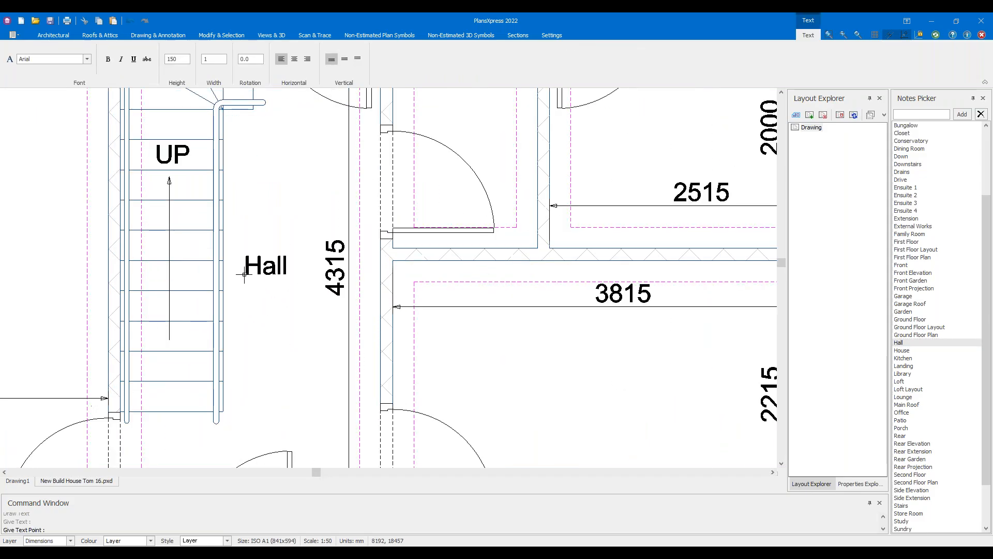
pyautogui.click(242, 273)
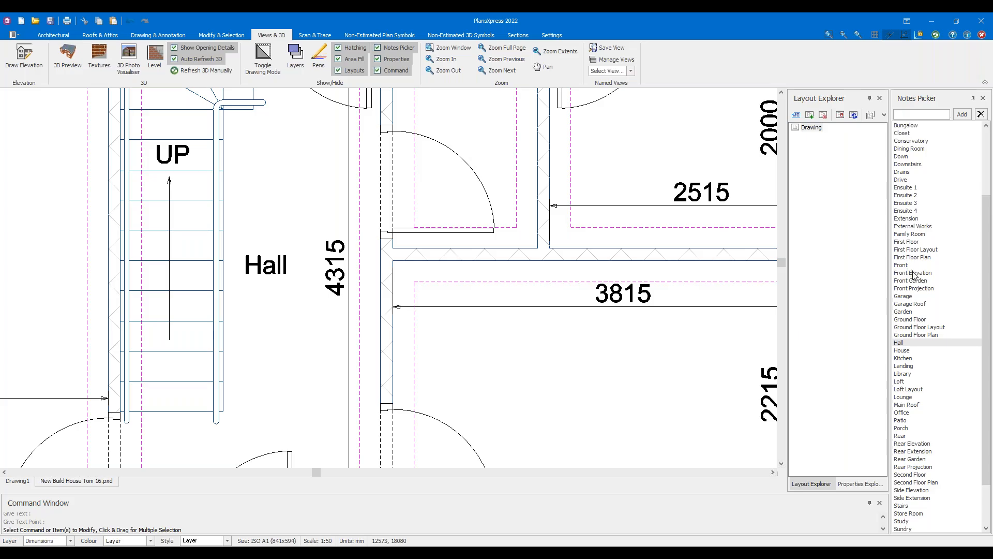
# Label the large rear room with the Kitchen note and the adjoining room with the Dining Room note
pyautogui.scroll(-3, 608, 287)
pyautogui.scroll(-3, 608, 287)
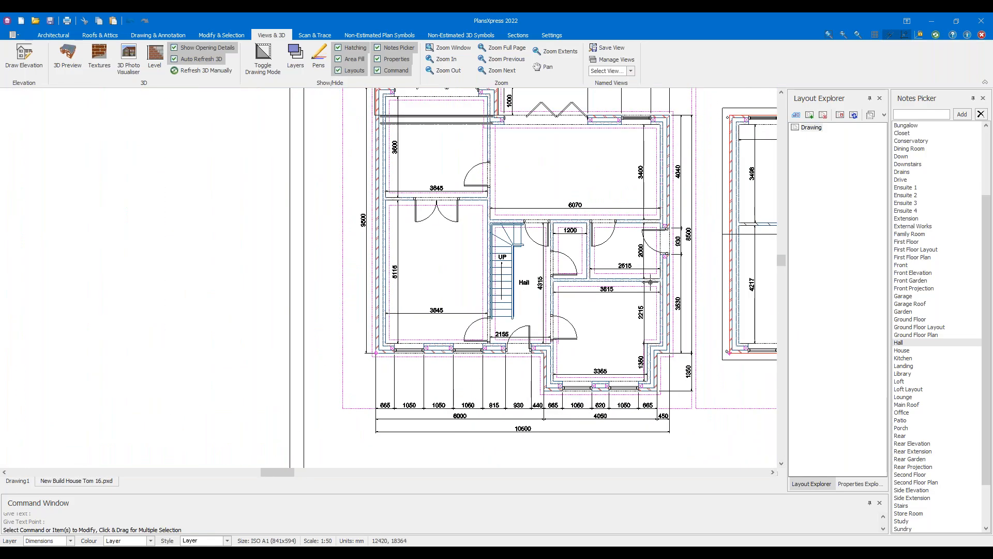
pyautogui.scroll(4, 636, 248)
pyautogui.scroll(1, 945, 222)
pyautogui.scroll(3, 945, 223)
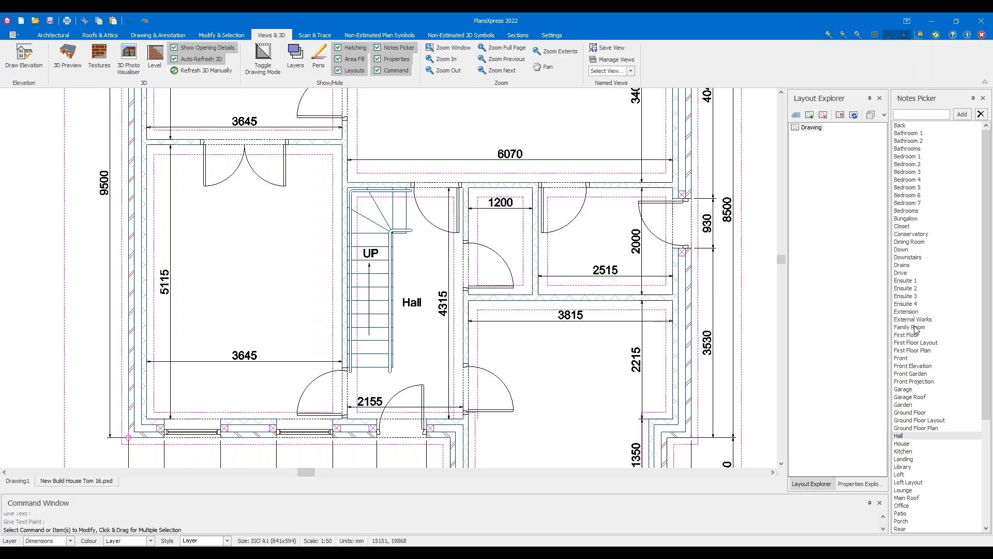
pyautogui.click(904, 451)
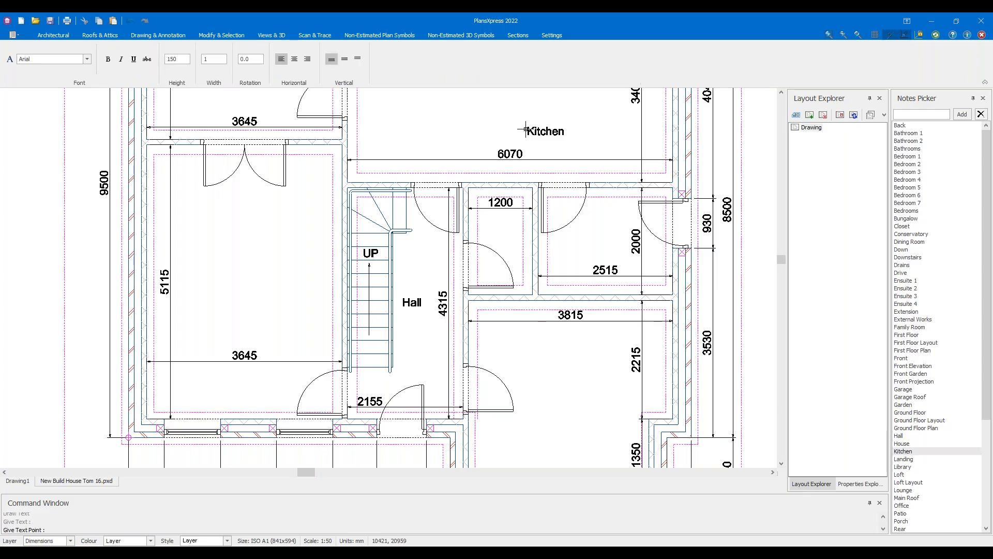
pyautogui.scroll(3, 520, 235)
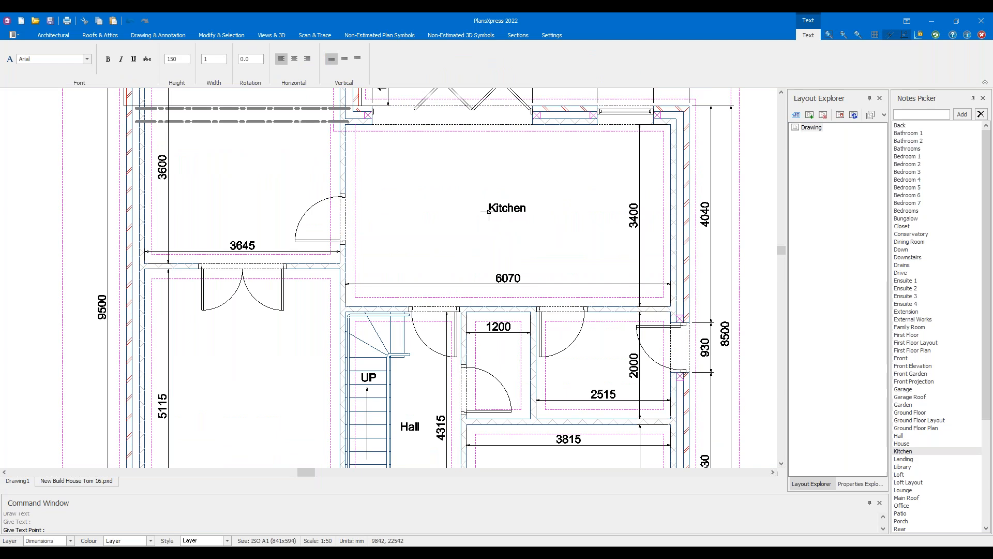
pyautogui.click(488, 211)
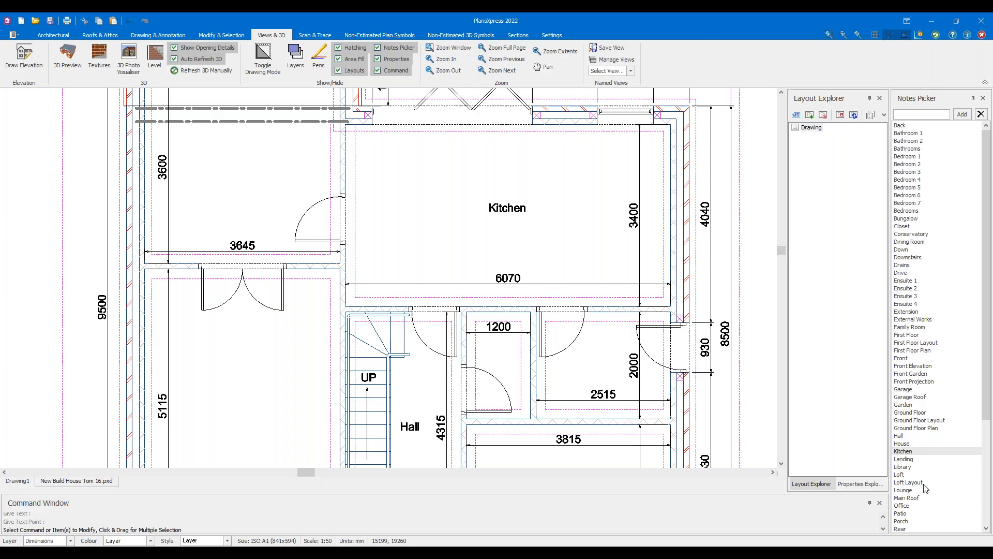
pyautogui.click(909, 241)
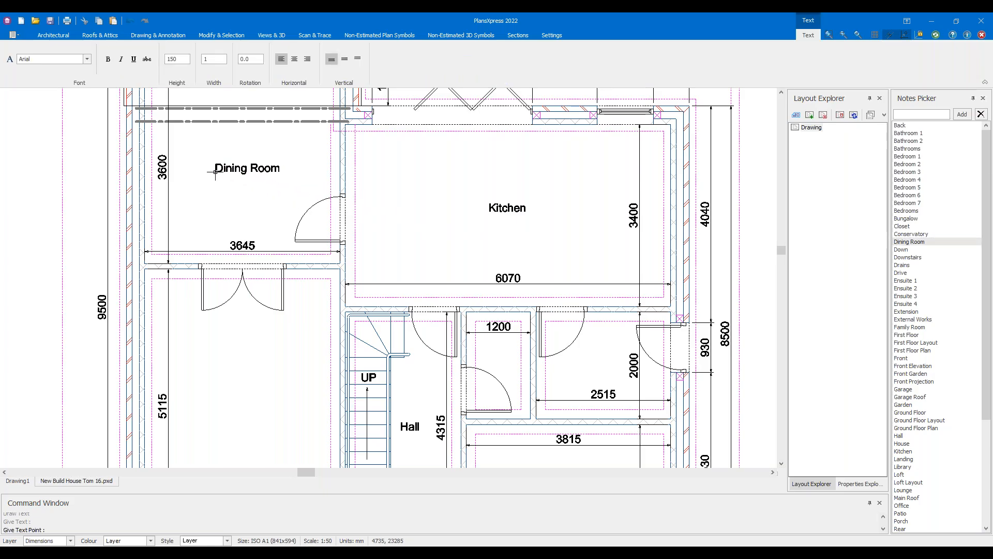
pyautogui.click(214, 167)
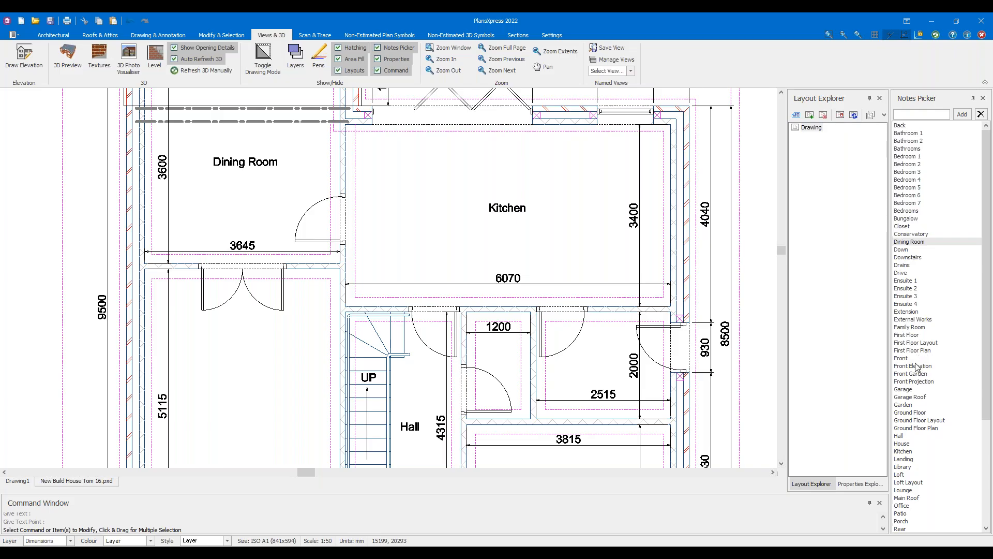
# Label the room below the Dining Room as Family Room, replacing that label with the Lounge note
pyautogui.click(912, 328)
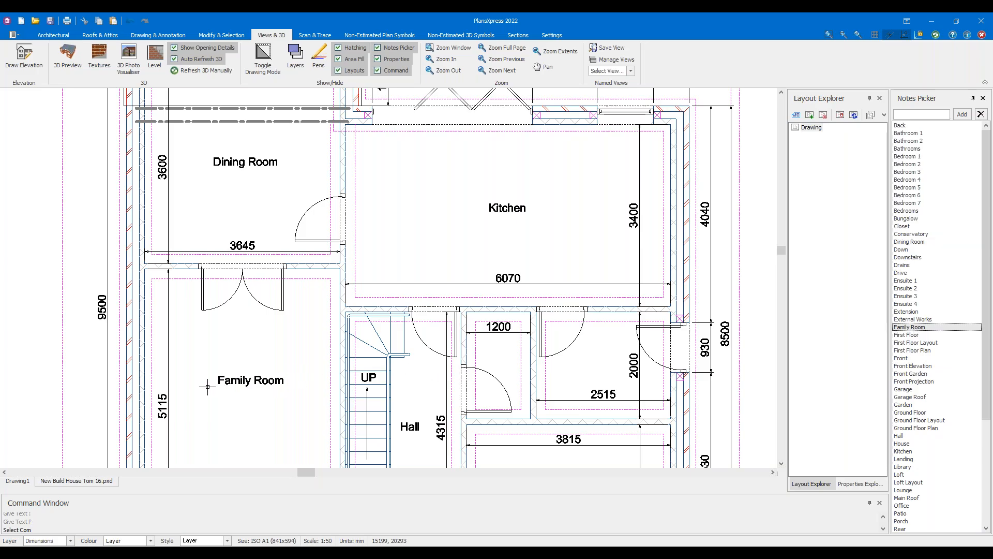
pyautogui.click(207, 399)
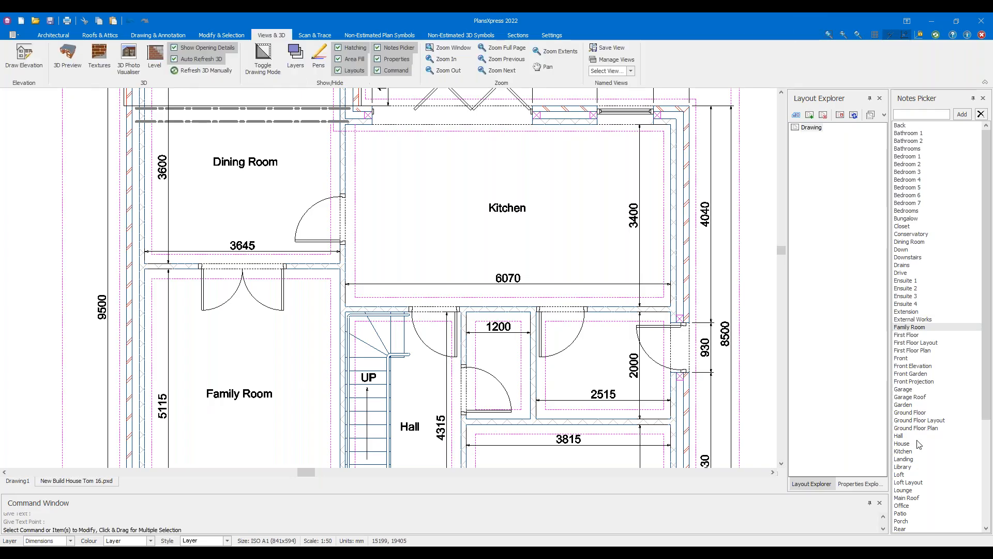
pyautogui.click(909, 490)
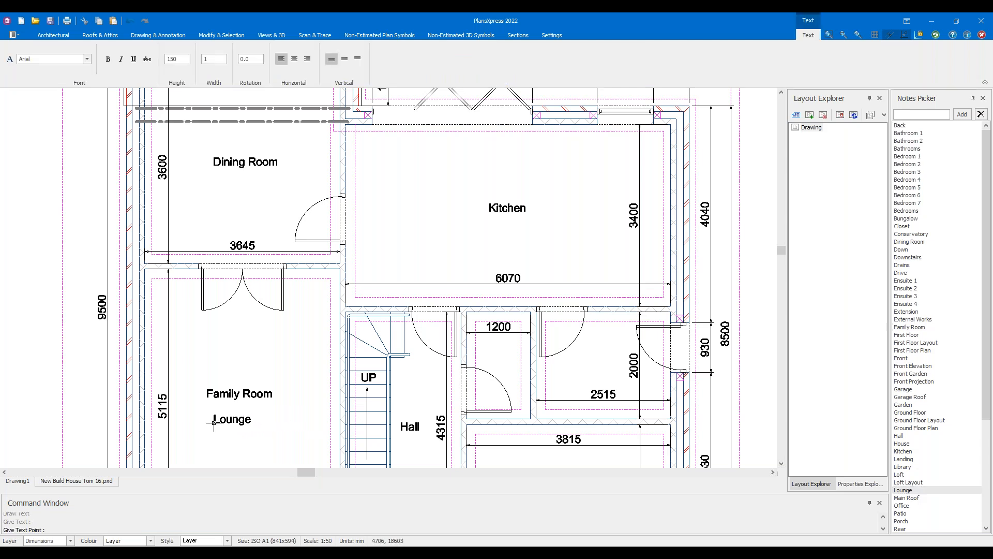
pyautogui.click(223, 419)
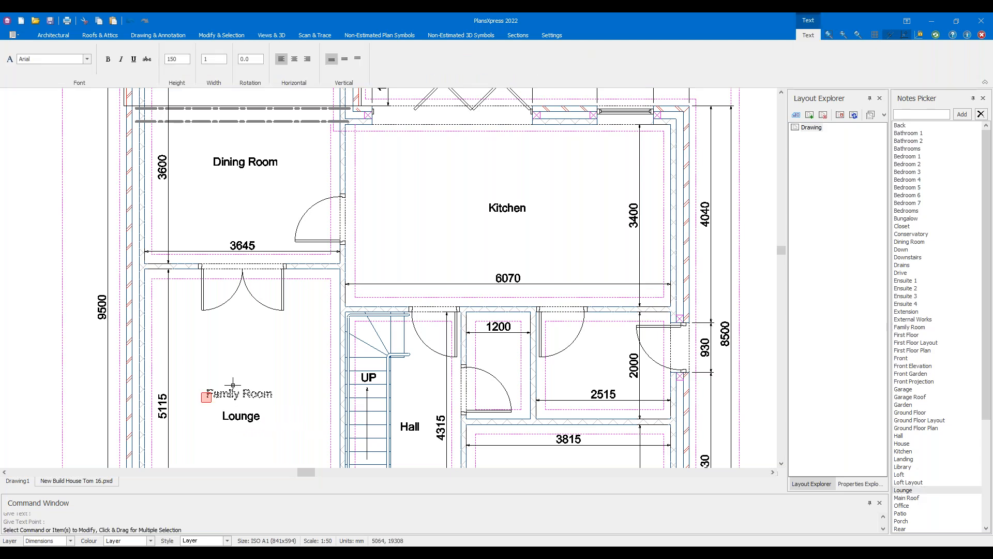
pyautogui.click(243, 415)
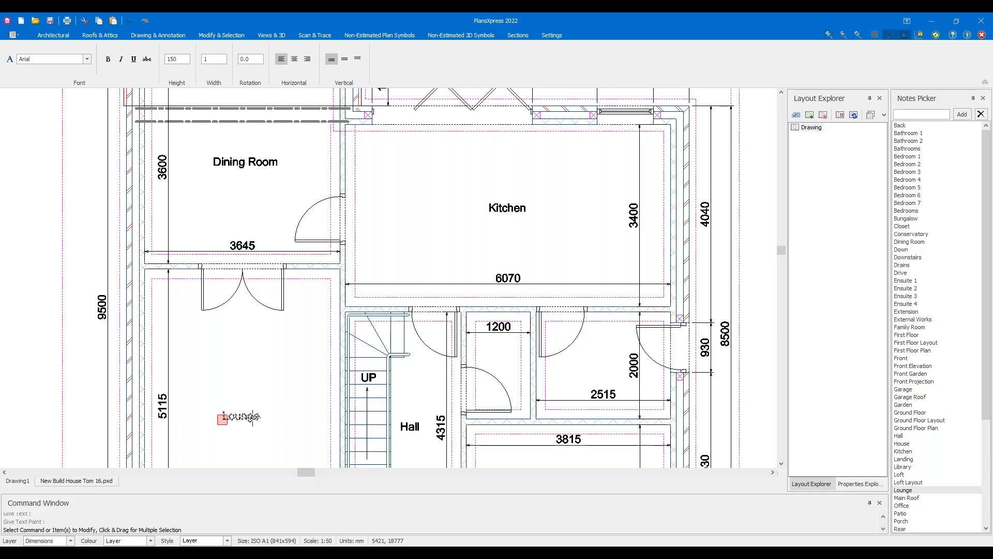
# Try to reposition the Lounge label and open its text for editing, leaving the wording as it is
pyautogui.click(223, 419)
pyautogui.scroll(3, 223, 410)
pyautogui.click(225, 410)
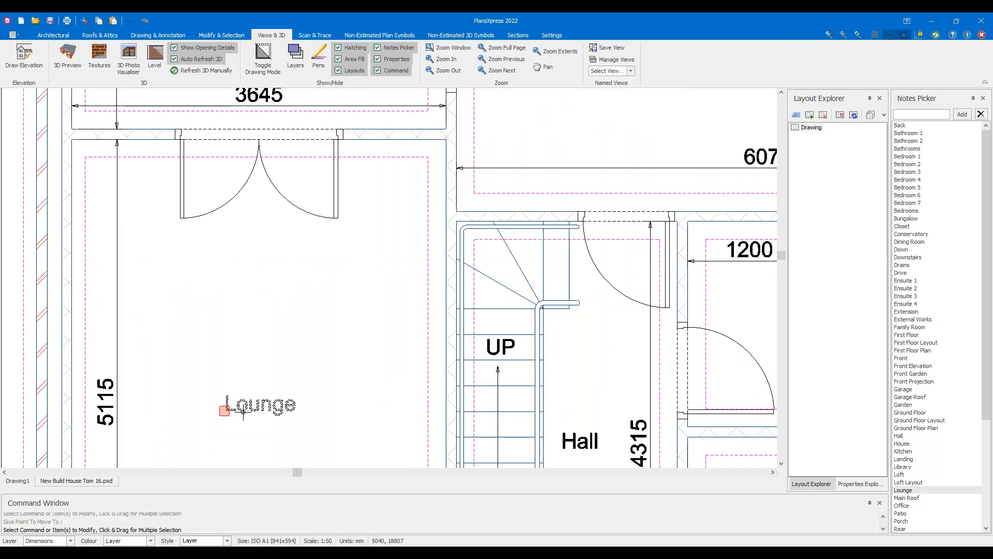
pyautogui.doubleClick(248, 410)
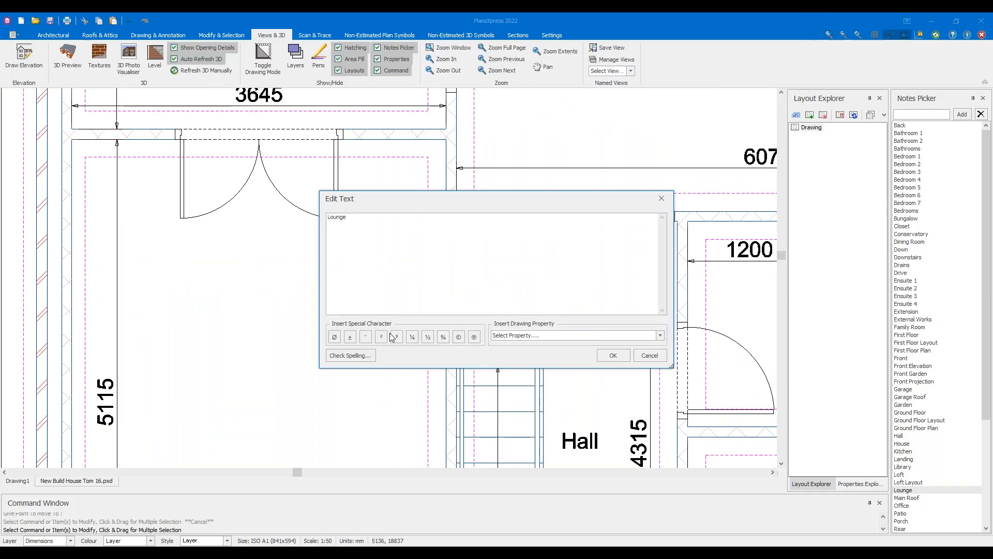
pyautogui.click(650, 356)
# Add a custom text label reading Living Room just above the Lounge label
pyautogui.click(143, 35)
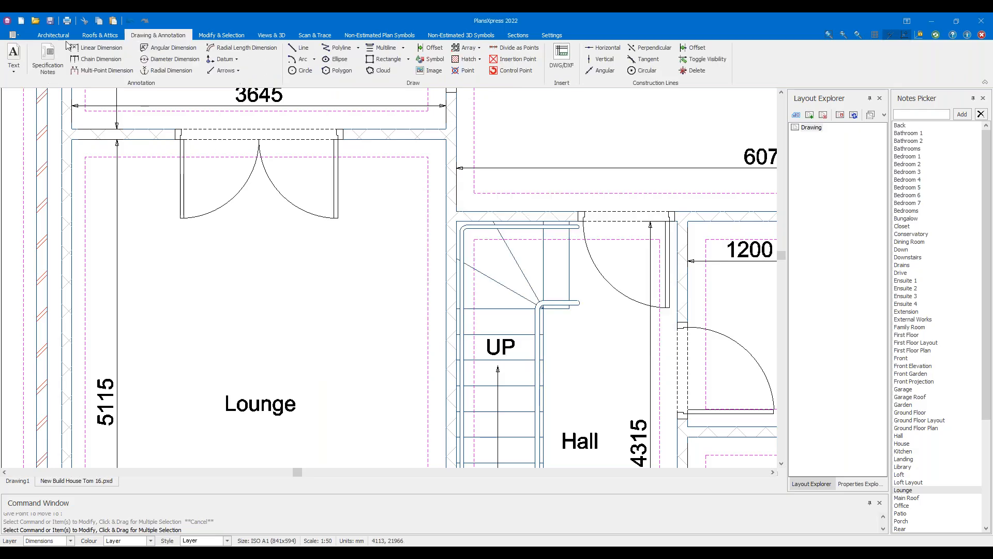
pyautogui.click(14, 53)
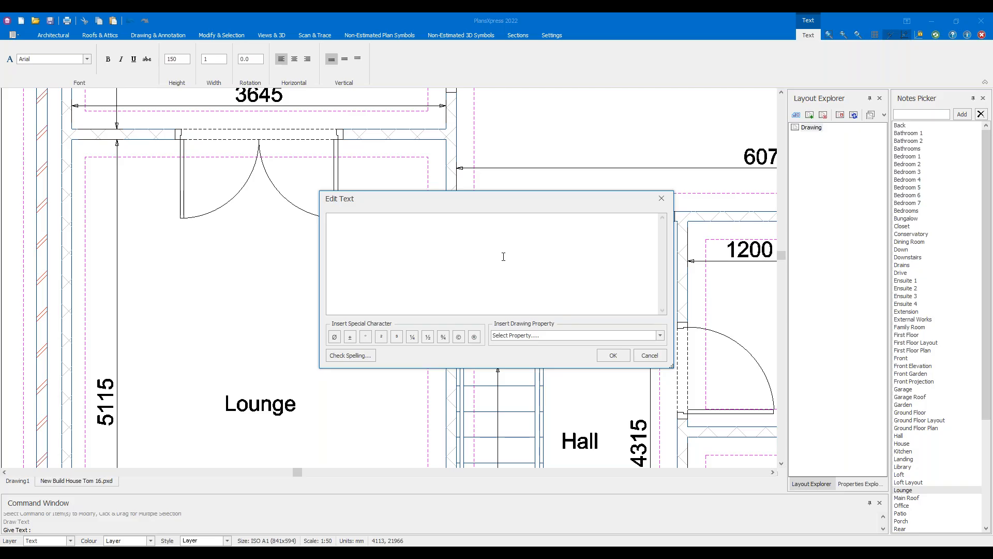
pyautogui.write('Living Room')
pyautogui.click(613, 355)
pyautogui.click(205, 380)
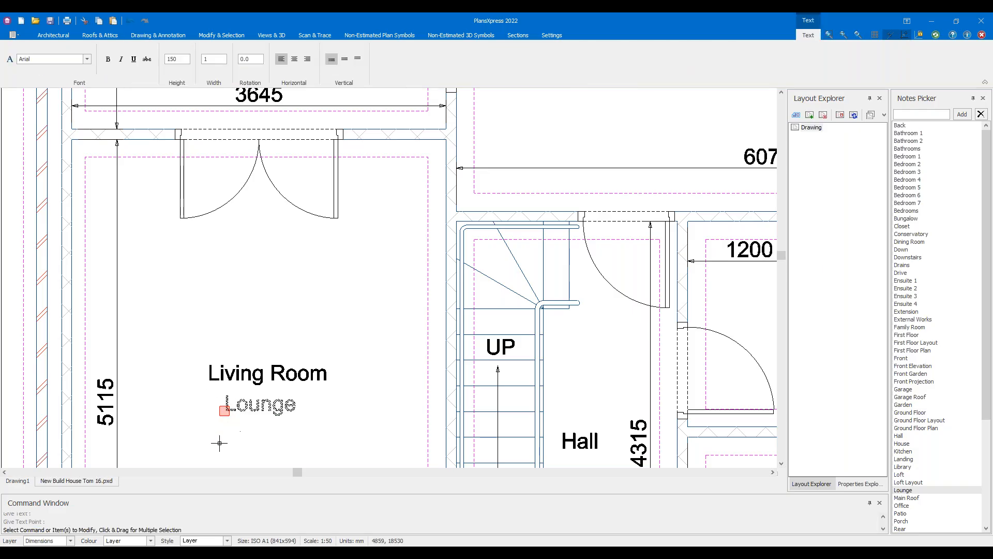
# Delete the Lounge label and move the Living Room label down into its place
pyautogui.press('Delete')
pyautogui.click(237, 377)
pyautogui.click(213, 394)
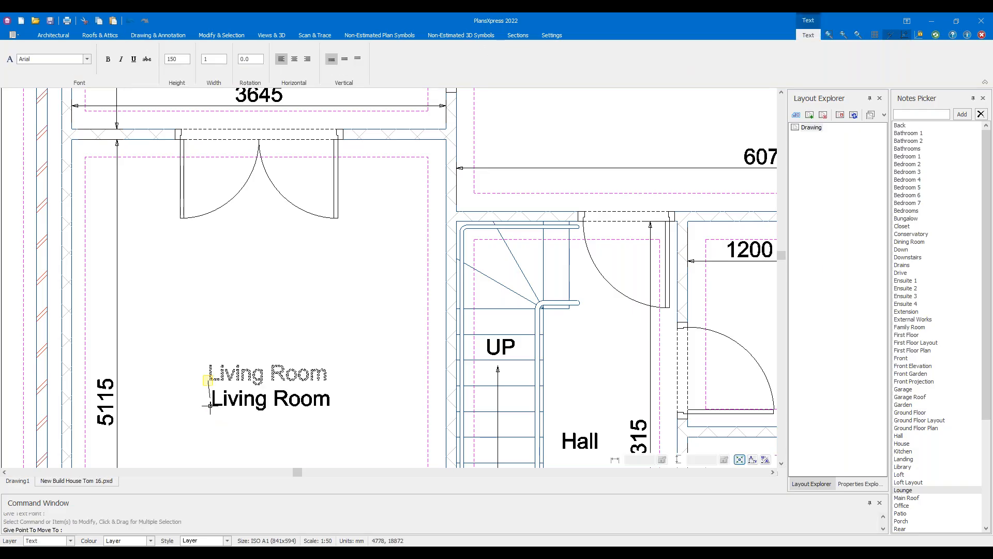
pyautogui.scroll(-5, 219, 355)
pyautogui.press('Escape')
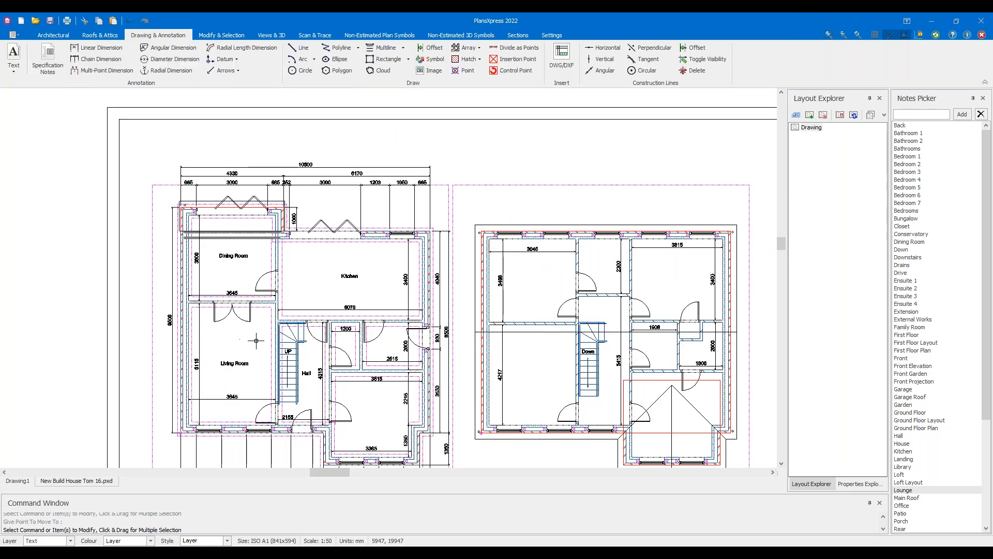
# Place the WC note in the small room between the hall and the side-door room
pyautogui.scroll(3, 408, 327)
pyautogui.moveTo(399, 329); pyautogui.dragTo(343, 229, button='middle')
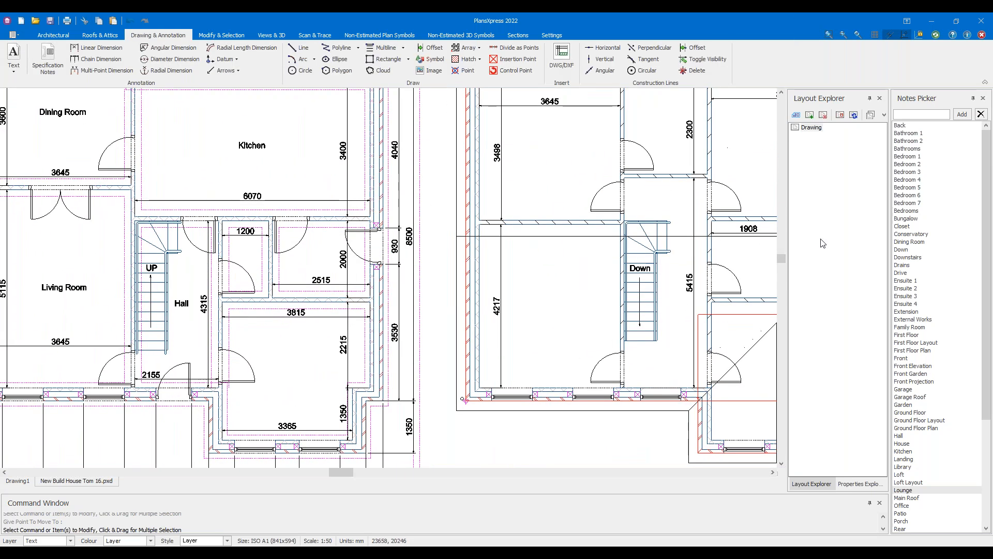
pyautogui.scroll(-6, 934, 312)
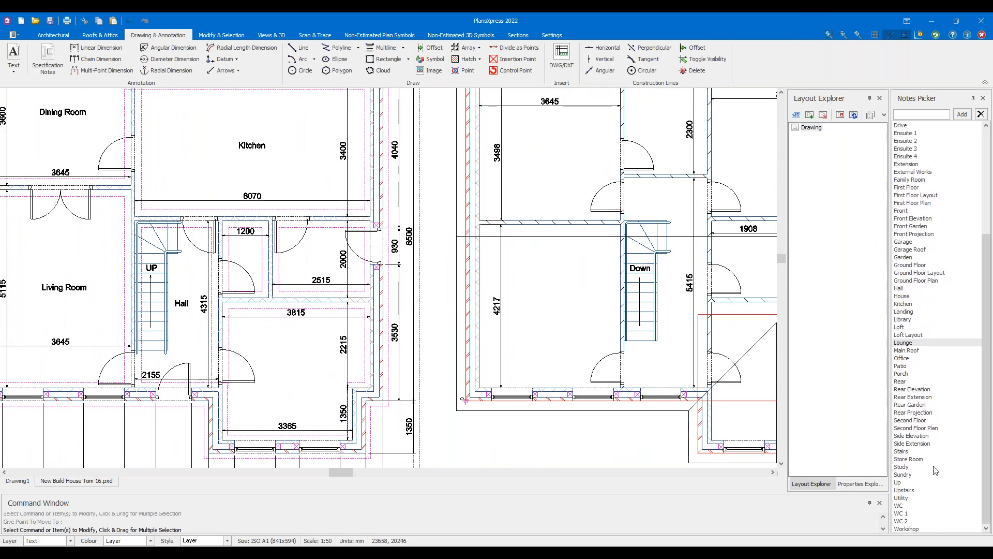
pyautogui.doubleClick(906, 506)
pyautogui.scroll(4, 249, 246)
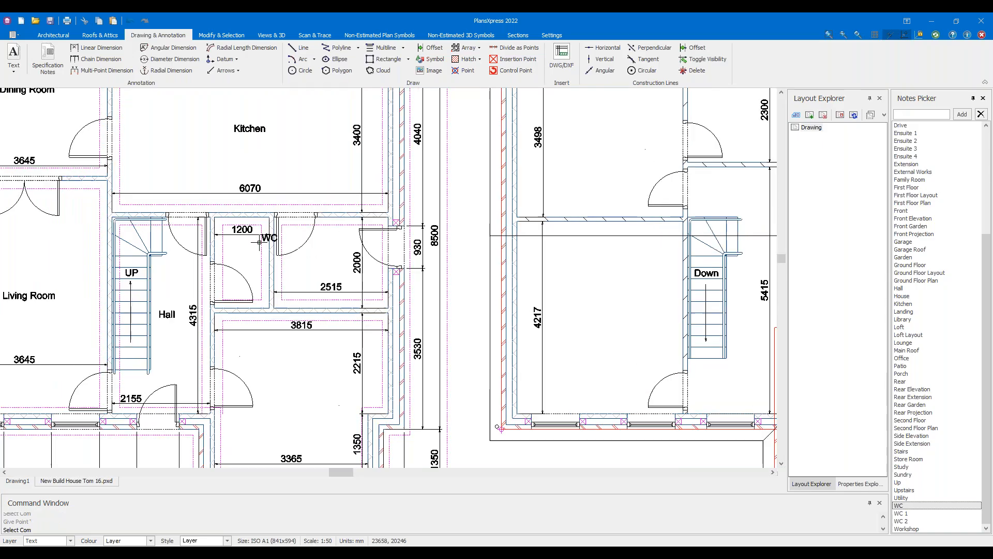
pyautogui.click(205, 258)
# Place the Utility note in the room with the external side door next to the WC
pyautogui.scroll(-6, 204, 259)
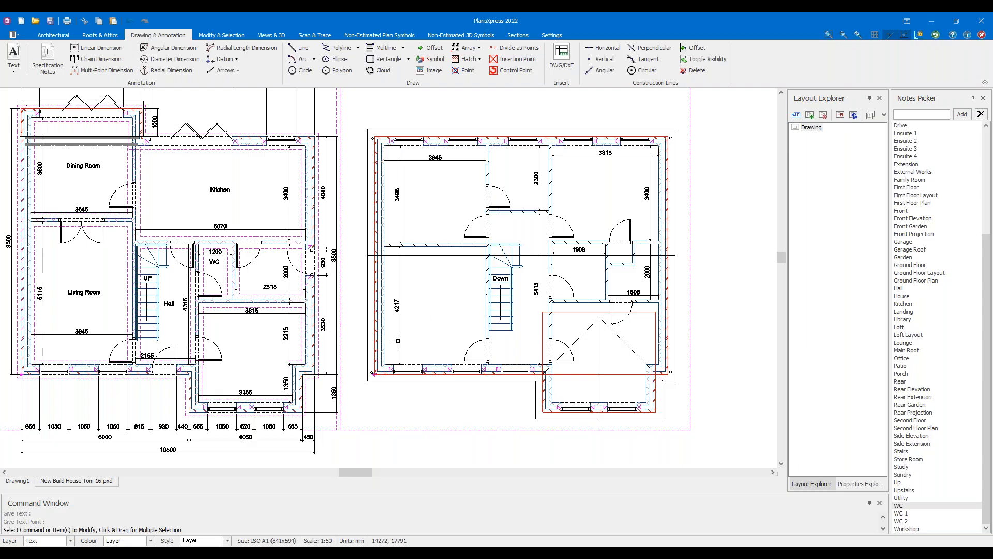
pyautogui.click(912, 497)
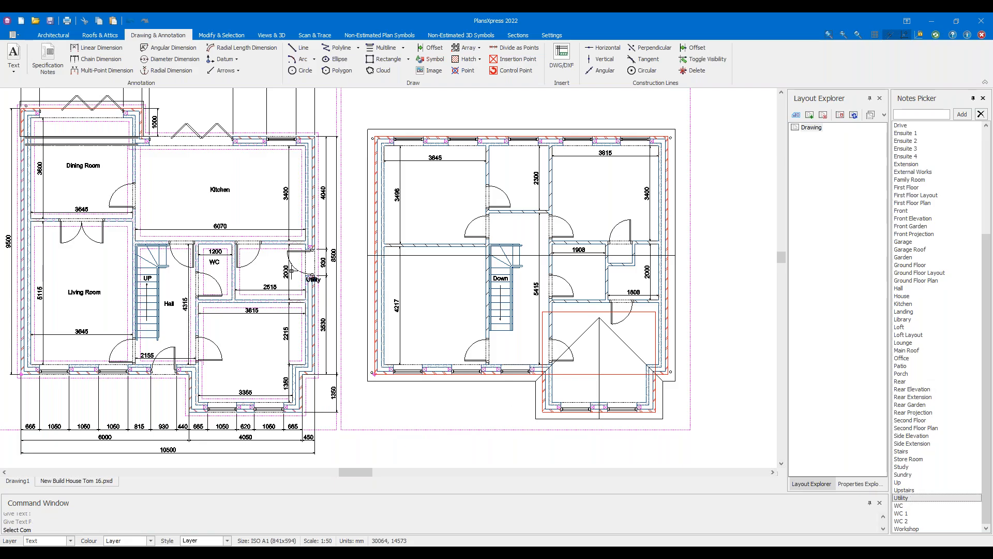
pyautogui.scroll(5, 259, 274)
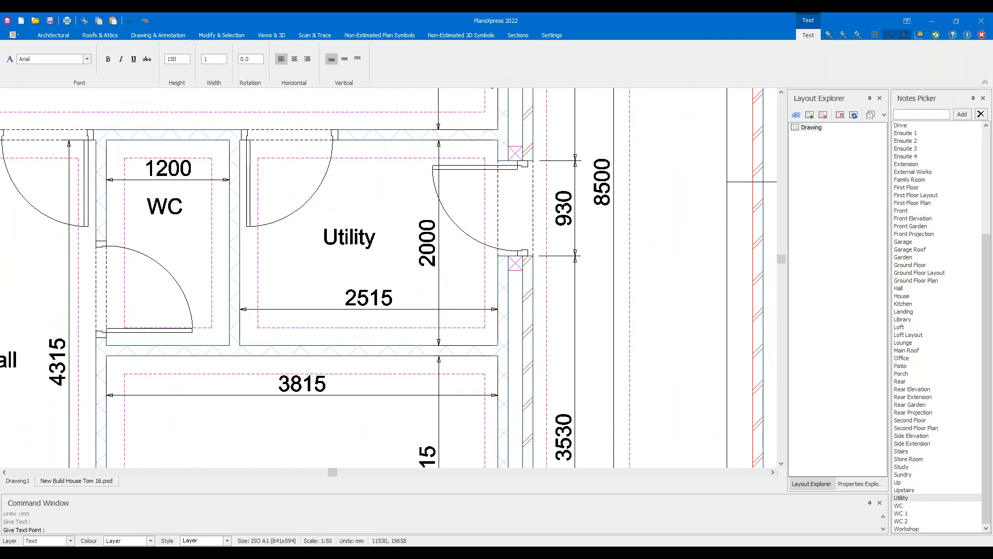
pyautogui.click(324, 229)
pyautogui.scroll(-3, 327, 234)
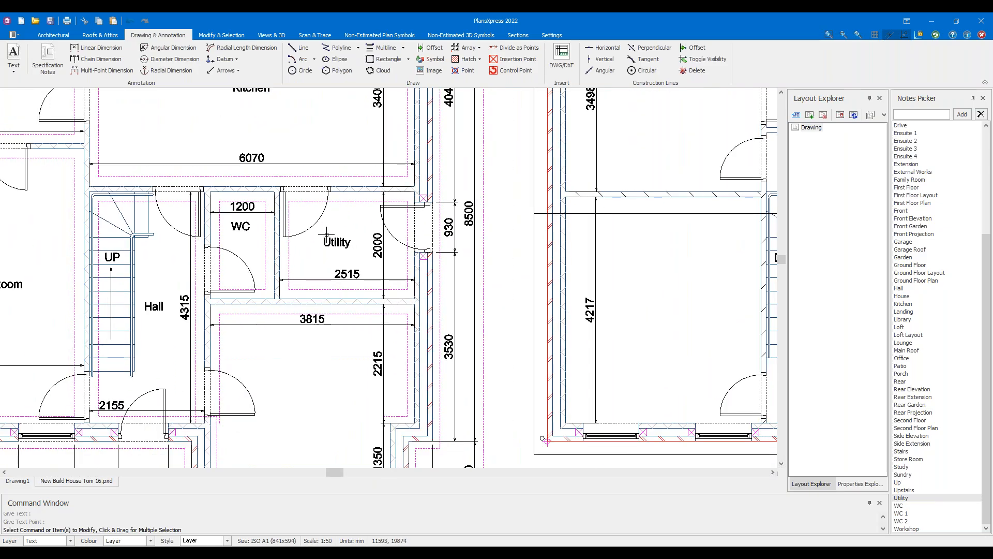
pyautogui.scroll(-1, 357, 442)
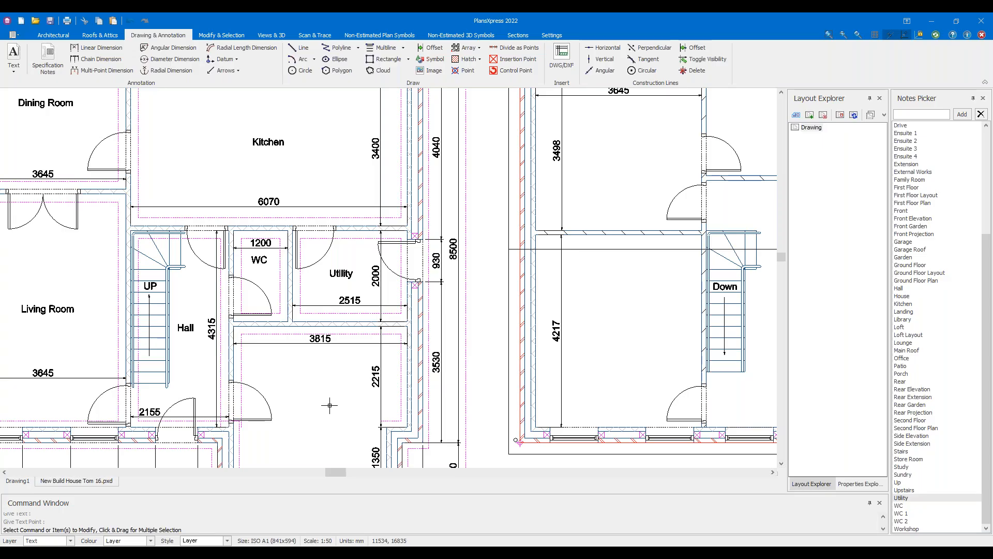
pyautogui.moveTo(353, 381); pyautogui.dragTo(289, 236, button='middle')
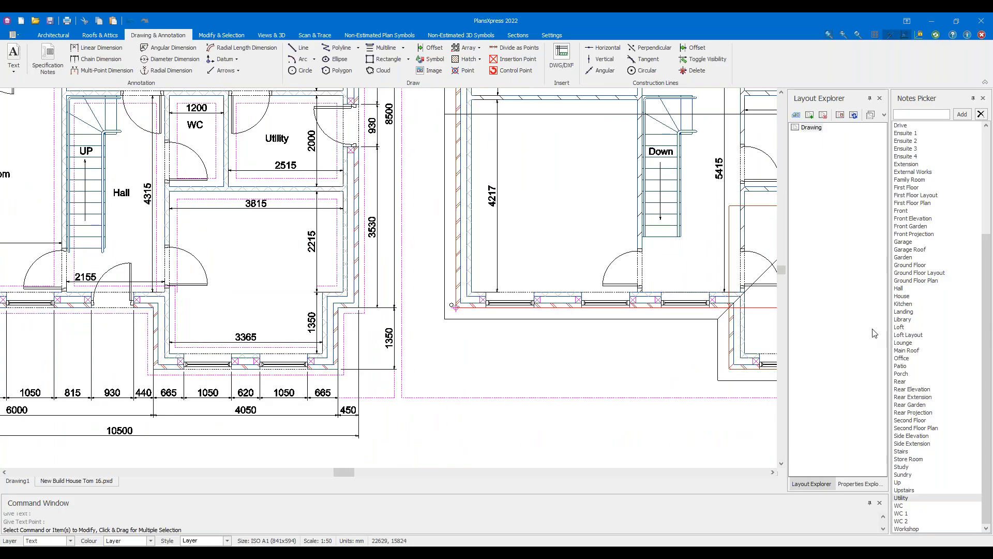
# Place the Office note in the ground-floor front room with the projecting bay, below the WC and Utility
pyautogui.click(911, 358)
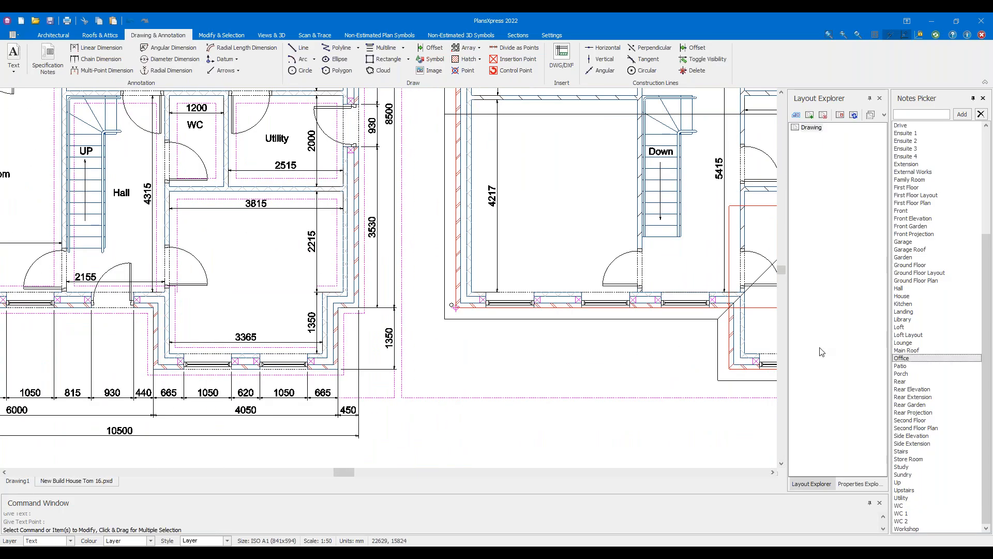
pyautogui.click(242, 275)
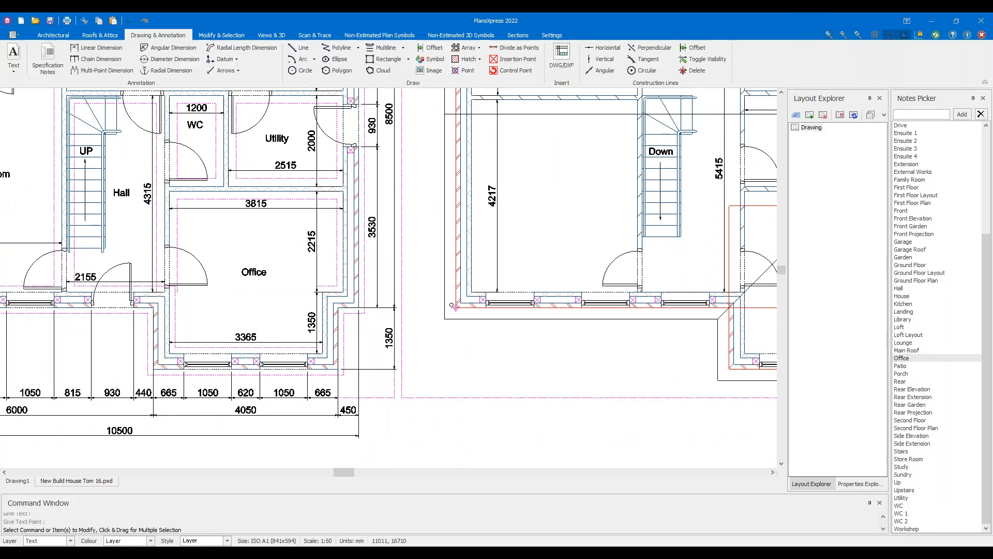
# Place the Bedroom 1 note in the first-floor room with the 3645 width dimension
pyautogui.scroll(-2, 242, 275)
pyautogui.moveTo(377, 198); pyautogui.dragTo(266, 237, button='middle')
pyautogui.scroll(6, 910, 207)
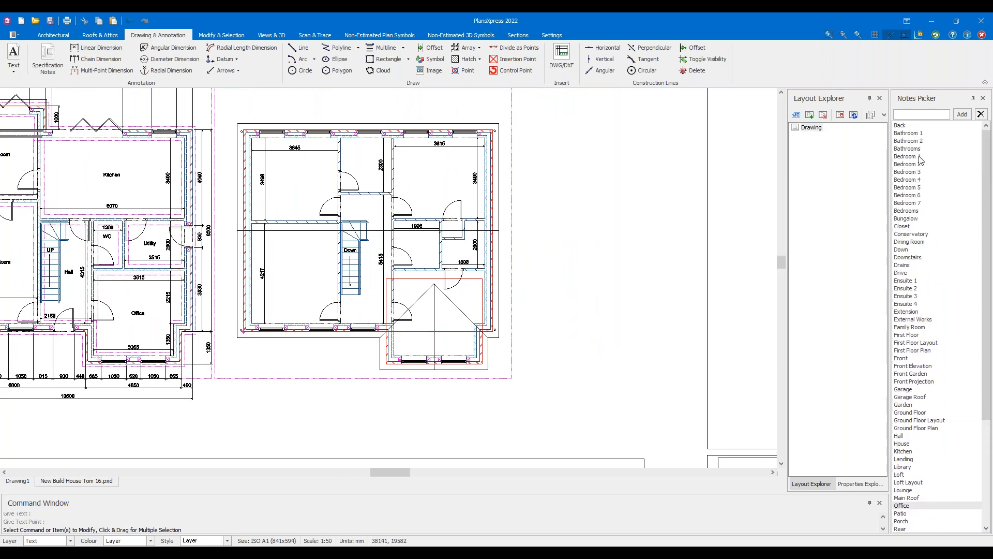
pyautogui.click(913, 134)
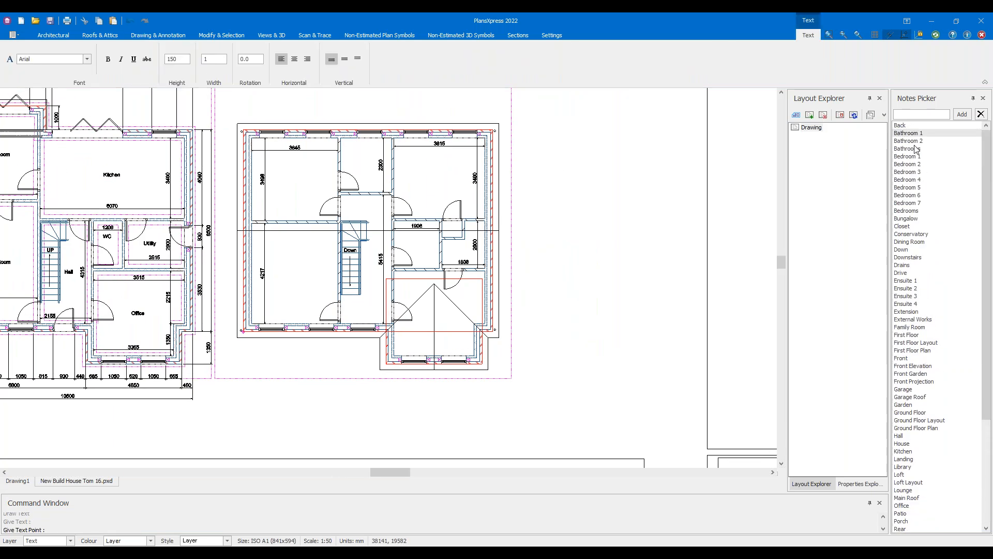
pyautogui.click(917, 156)
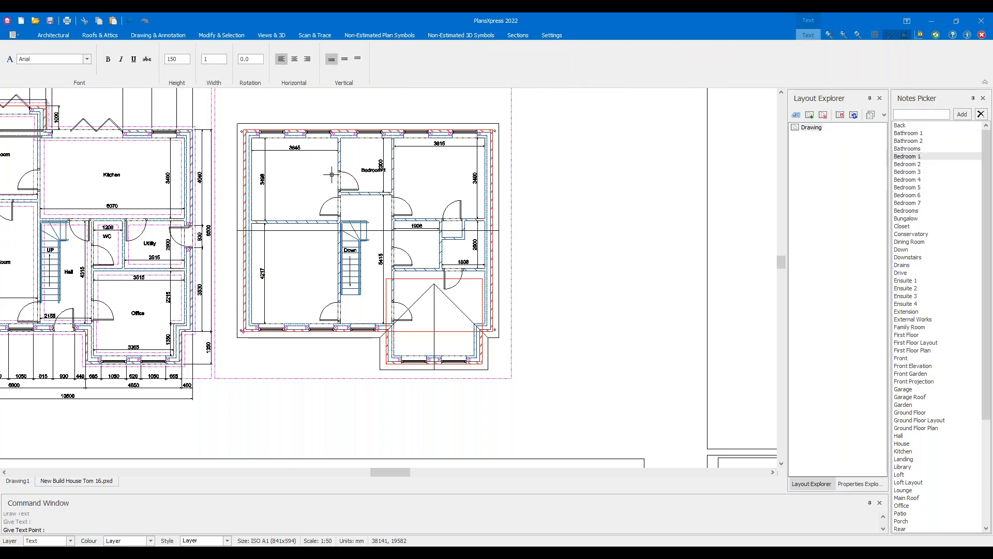
pyautogui.scroll(3, 298, 186)
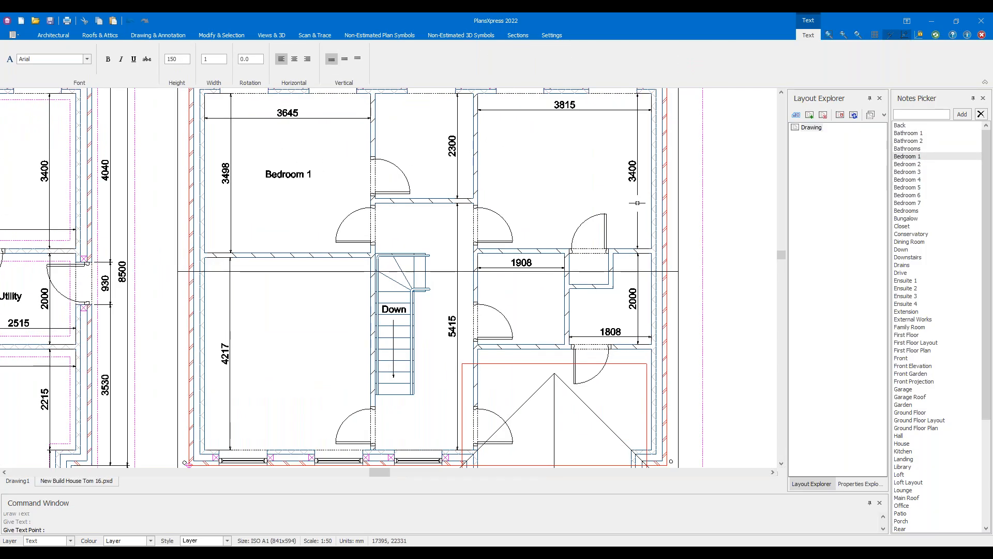
pyautogui.click(264, 178)
# Place the Bedroom 2 note in the room below Bedroom 1 and the Bedroom 3 note in the 3815 wide room
pyautogui.click(907, 164)
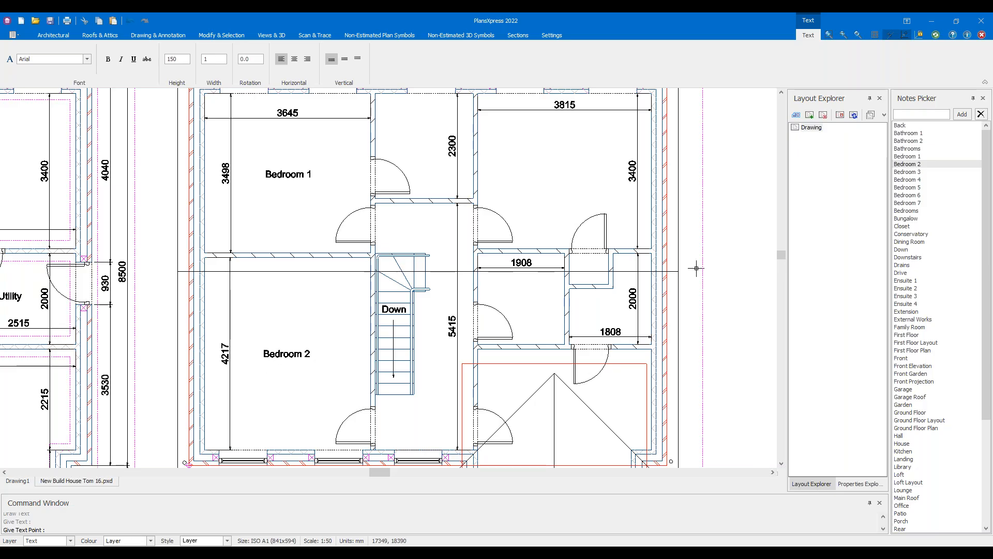
pyautogui.click(907, 172)
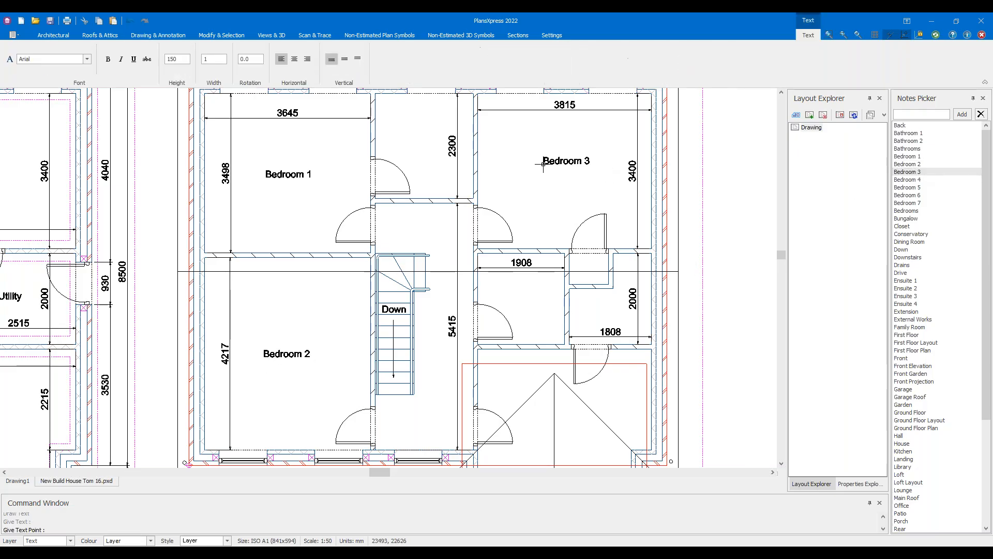
pyautogui.click(543, 175)
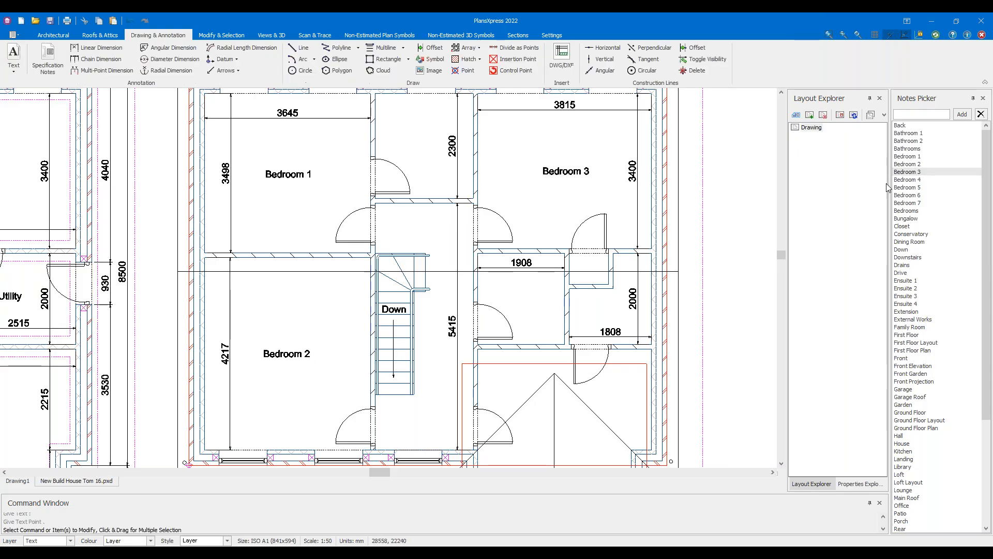
# Place the Bedroom 4 note in the first-floor front room with the projecting bay
pyautogui.click(906, 180)
pyautogui.moveTo(536, 394); pyautogui.dragTo(527, 293, button='middle')
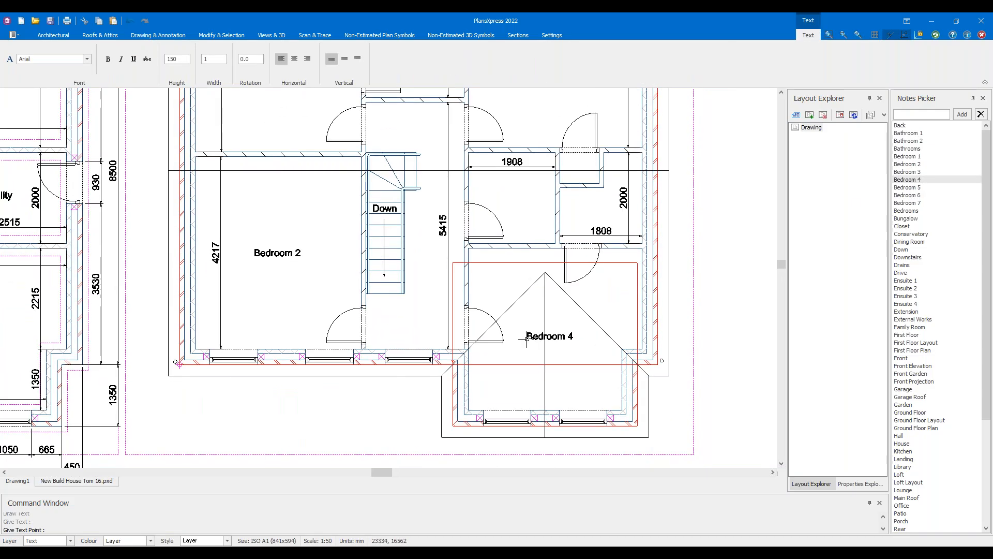
pyautogui.click(526, 338)
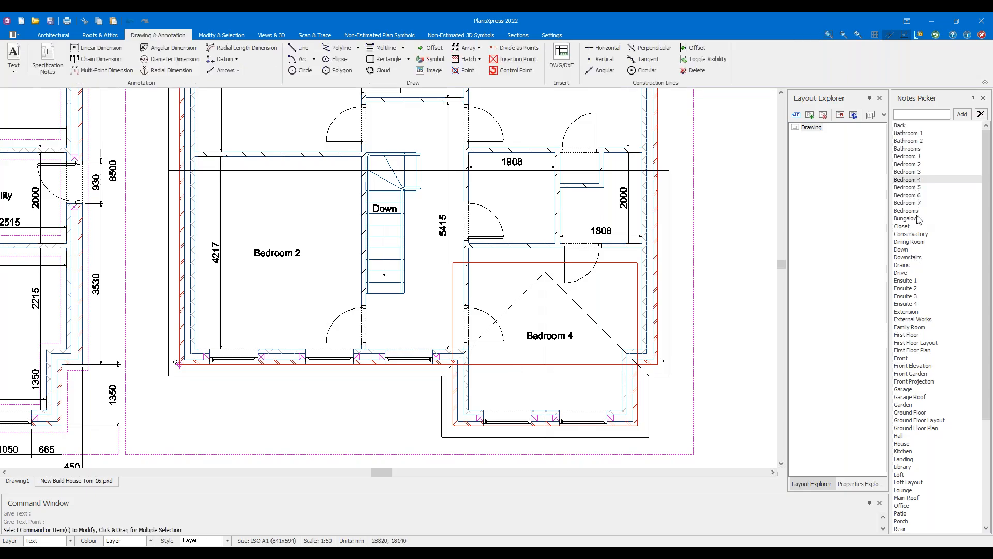
# Place the Bathroom 1 note in the 1908 wide room and the Ensuite 1 note in the room between Bedrooms 1 and 3
pyautogui.doubleClick(905, 133)
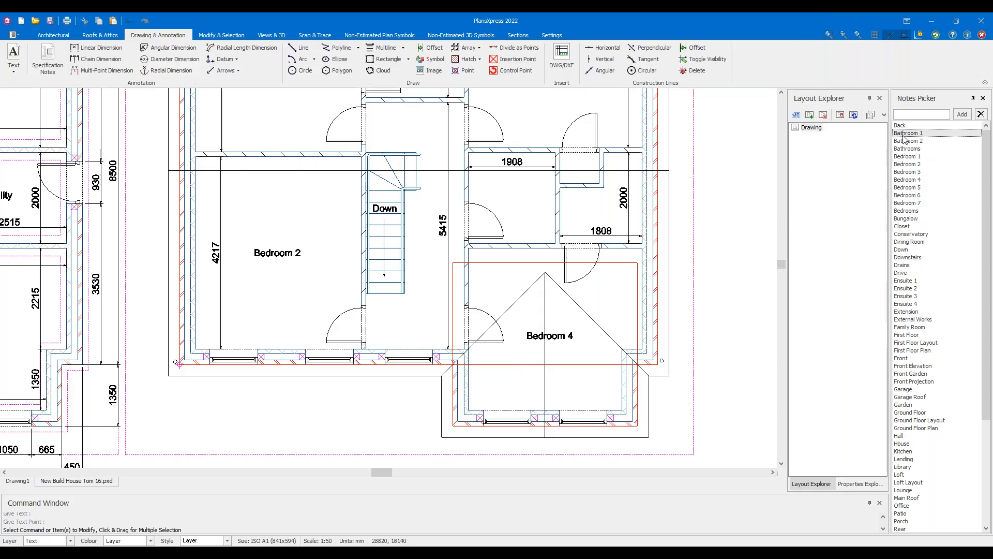
pyautogui.click(490, 192)
pyautogui.scroll(-2, 496, 192)
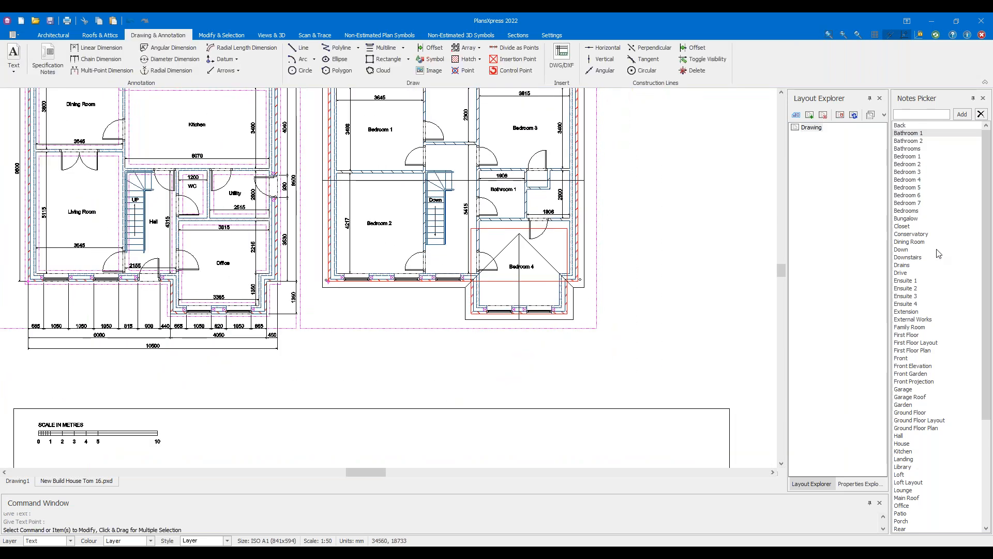
pyautogui.doubleClick(906, 281)
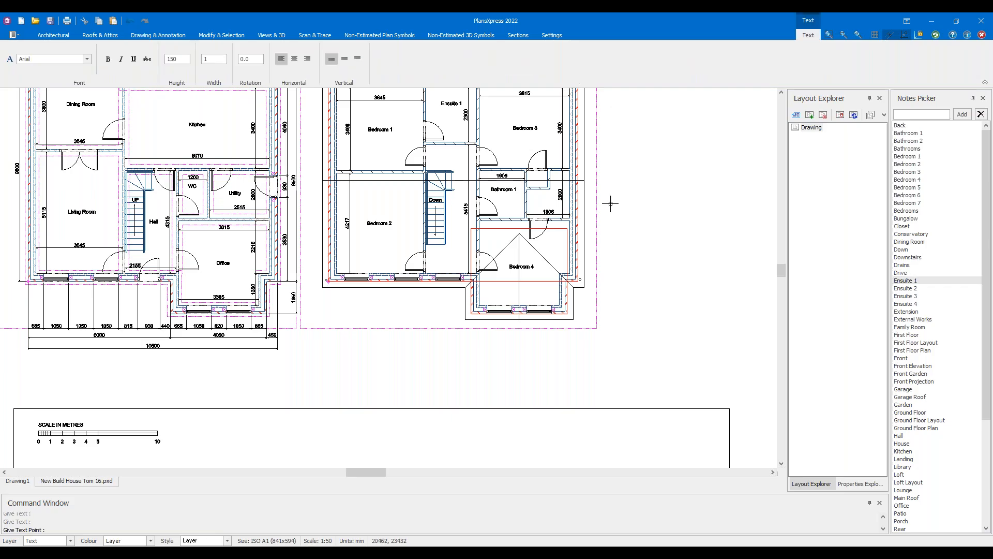
pyautogui.press('Escape')
# Place the Ensuite 2 note in the 1808 wide room next to Bathroom 1
pyautogui.click(902, 288)
pyautogui.scroll(3, 535, 195)
pyautogui.click(530, 219)
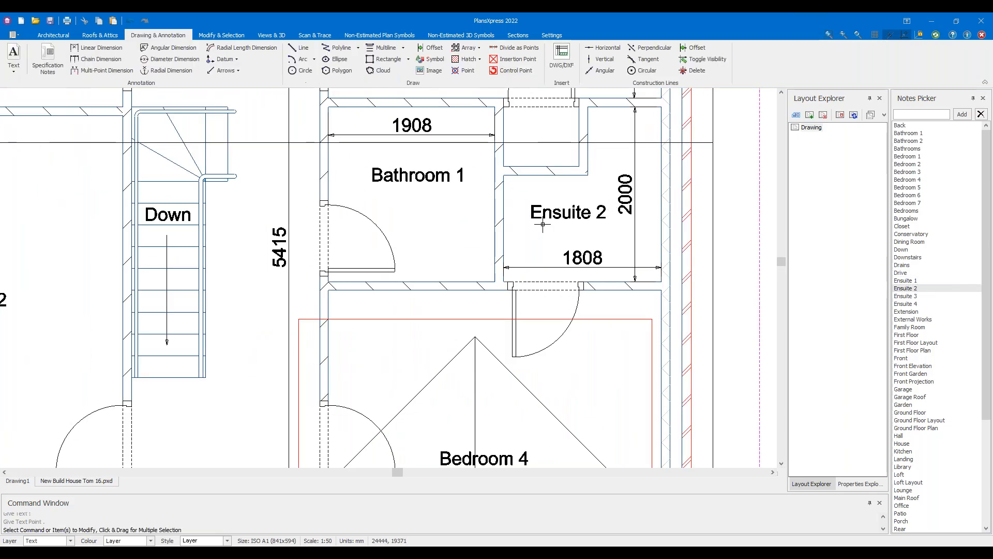
# Place the Landing note at the foot of the Down staircase between Bedroom 2 and Bedroom 4
pyautogui.scroll(-1, 929, 373)
pyautogui.scroll(1, 929, 374)
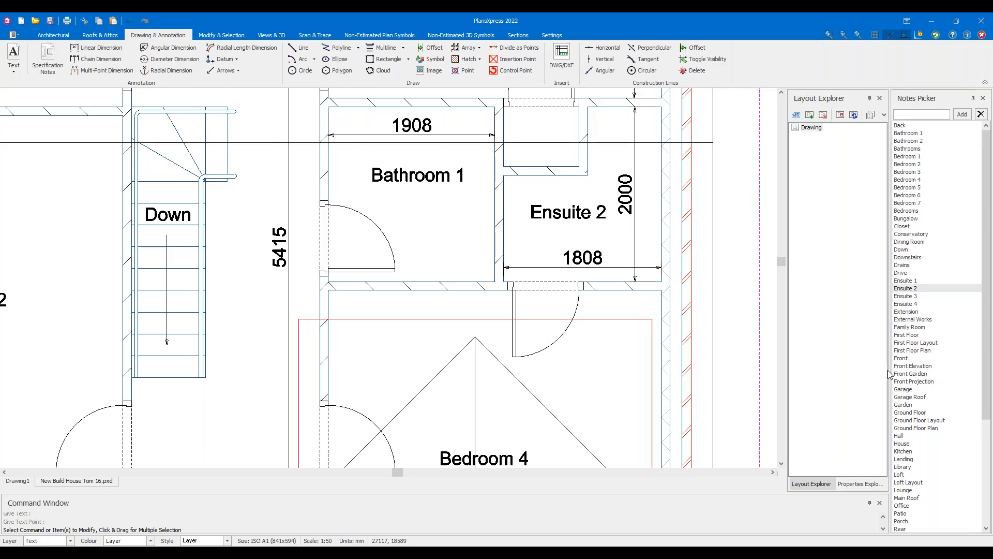
pyautogui.doubleClick(906, 459)
pyautogui.scroll(-2, 193, 405)
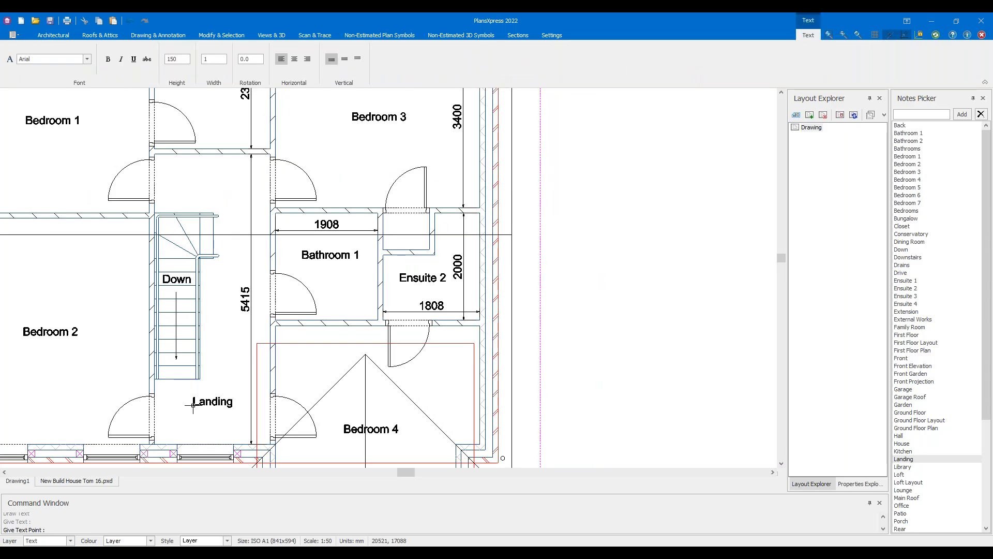
pyautogui.click(191, 405)
# Place the First Floor Layout note as a title beneath the first-floor plan
pyautogui.scroll(-3, 174, 405)
pyautogui.scroll(3, 171, 403)
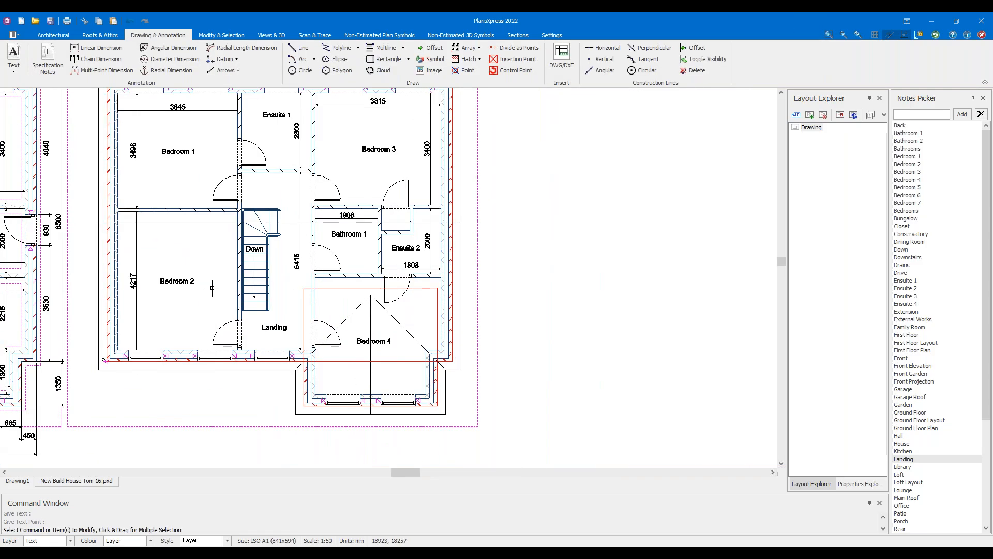
pyautogui.scroll(-3, 215, 241)
pyautogui.moveTo(233, 339); pyautogui.dragTo(404, 225, button='middle')
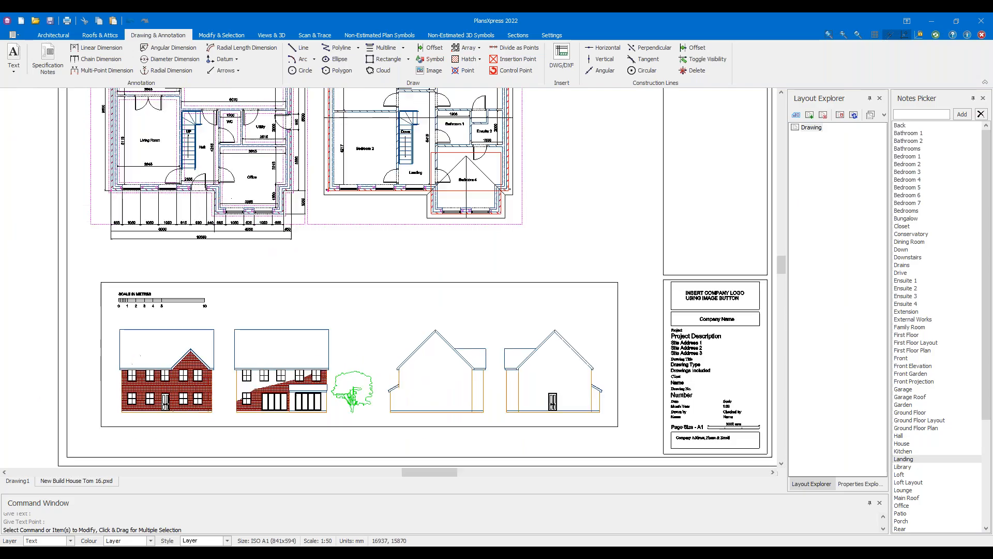
pyautogui.scroll(-3, 941, 283)
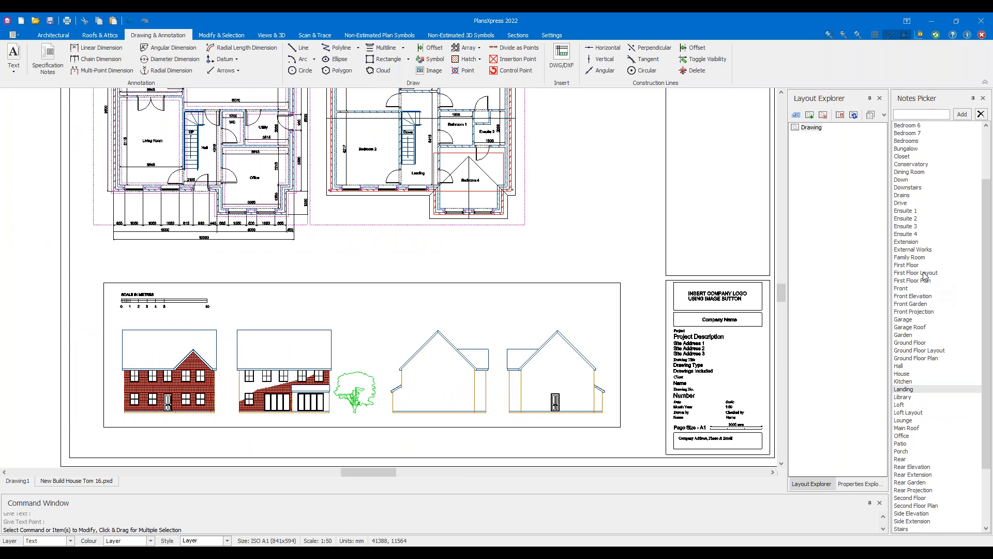
pyautogui.scroll(1, 923, 275)
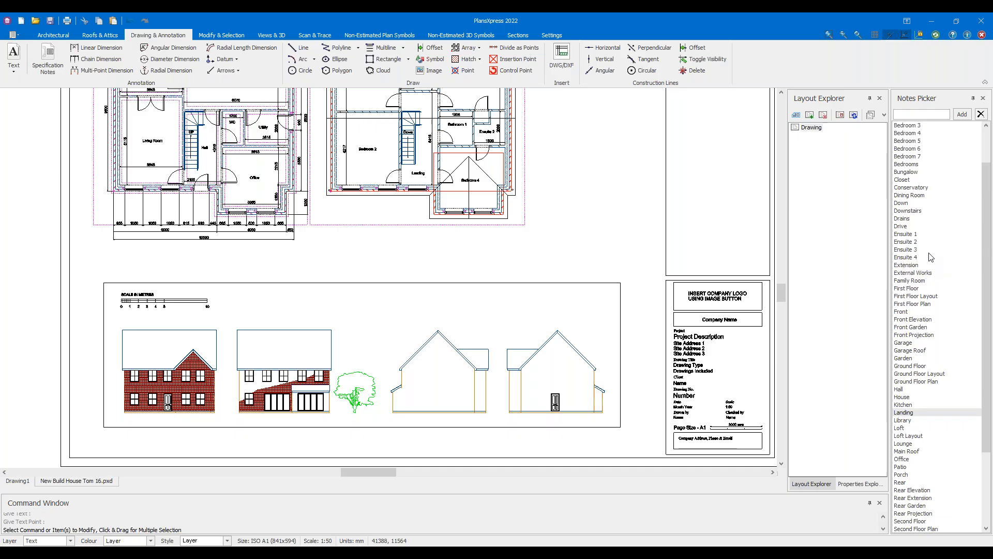
pyautogui.click(903, 298)
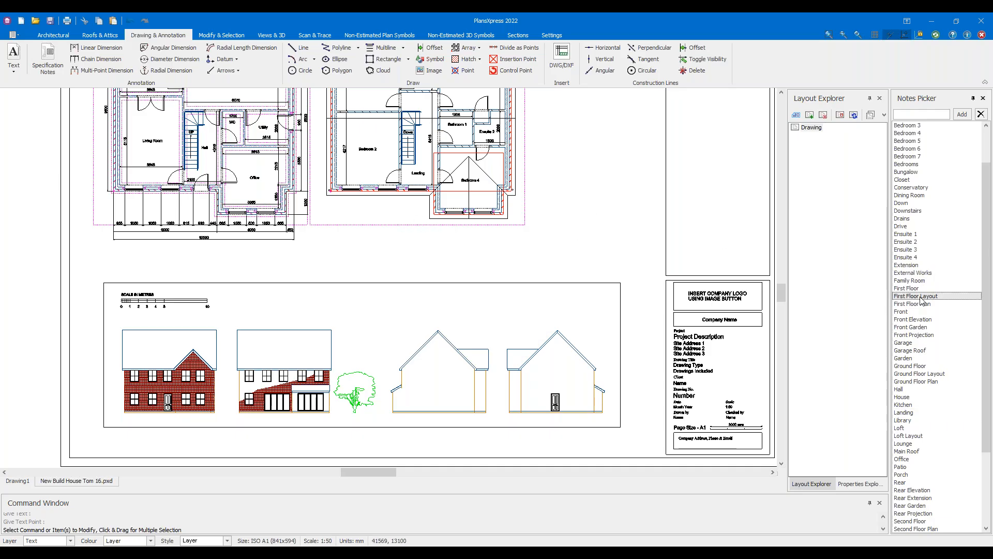
pyautogui.click(922, 306)
pyautogui.click(920, 297)
pyautogui.click(918, 306)
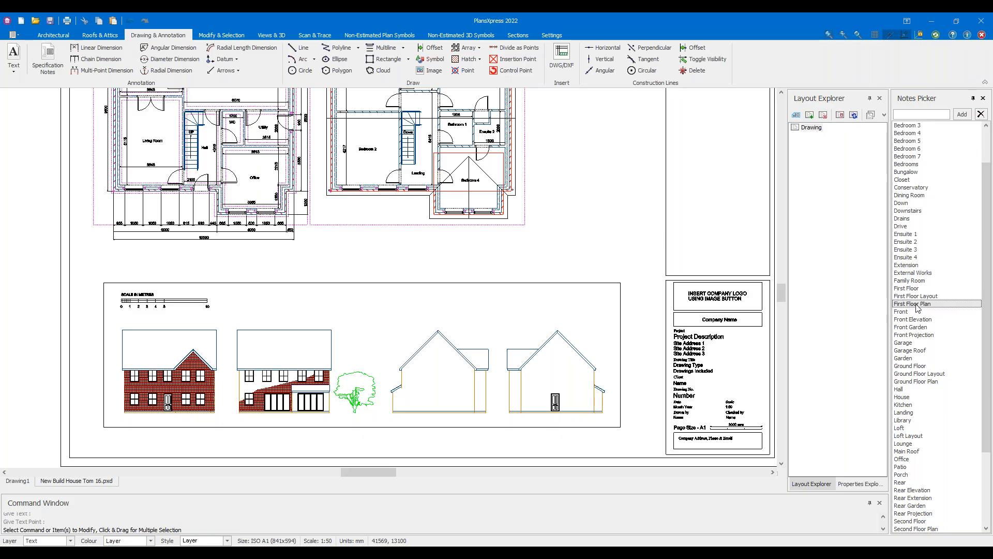
pyautogui.click(912, 298)
pyautogui.doubleClick(912, 299)
pyautogui.scroll(4, 398, 253)
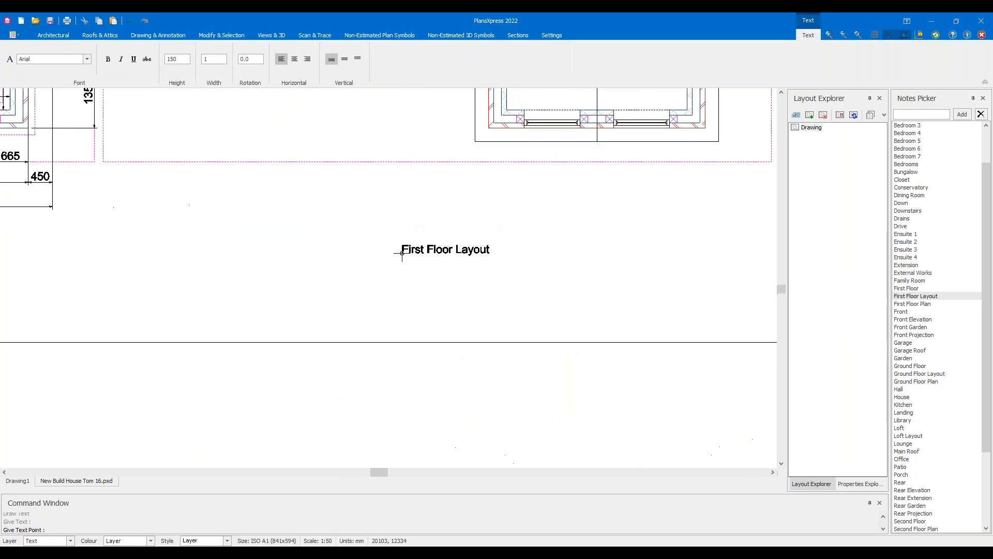
pyautogui.scroll(-2, 383, 253)
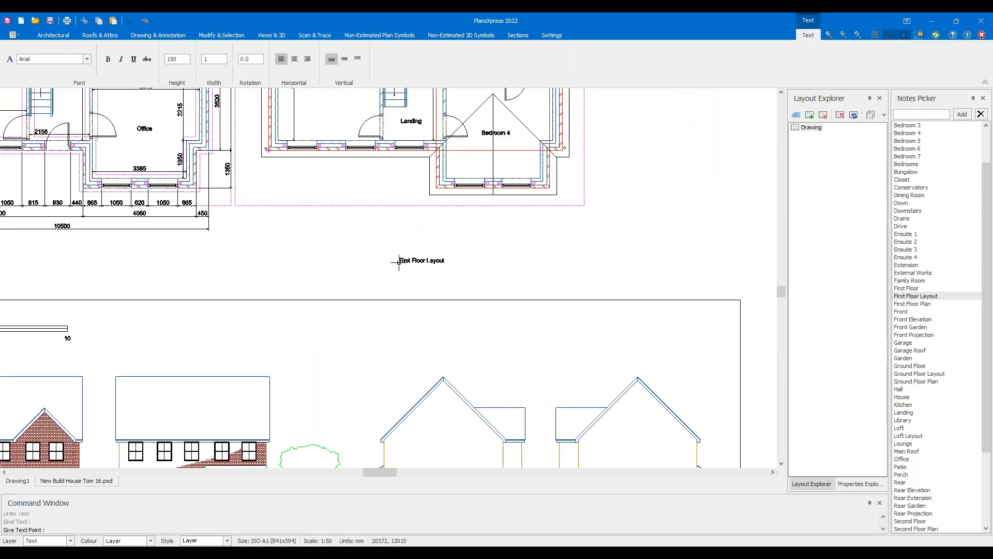
pyautogui.click(399, 260)
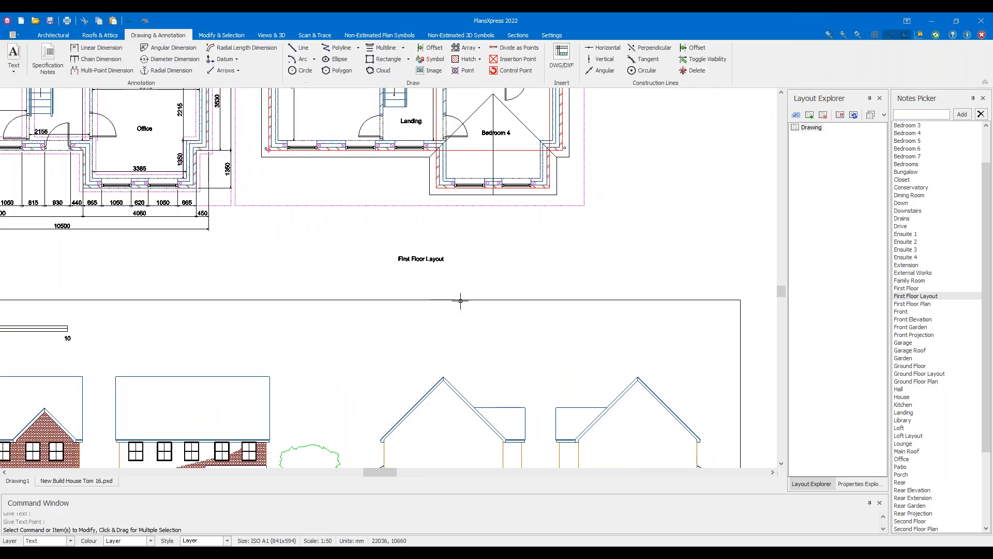
# Place the Ground Floor Layout note as a title beneath the ground-floor plan
pyautogui.doubleClick(927, 374)
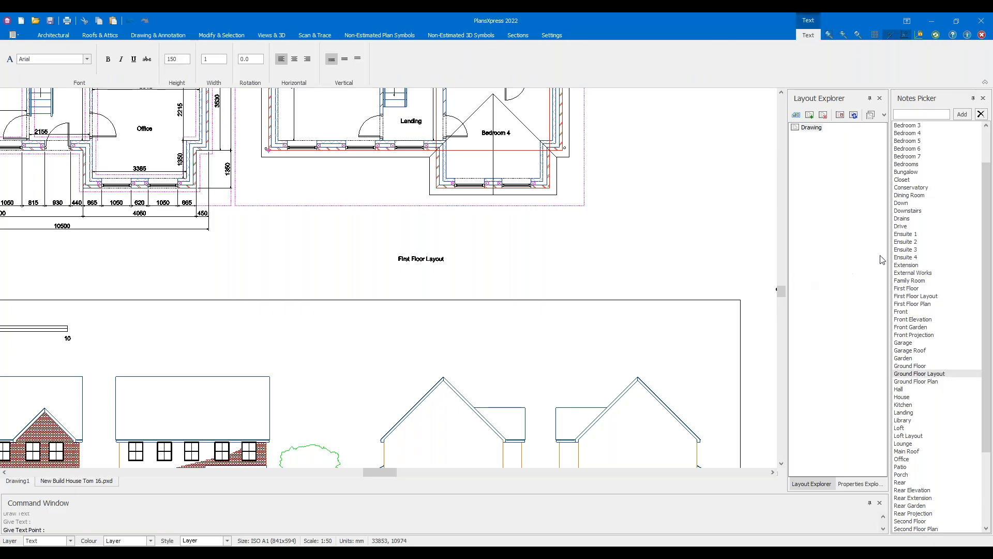
pyautogui.scroll(-2, 284, 250)
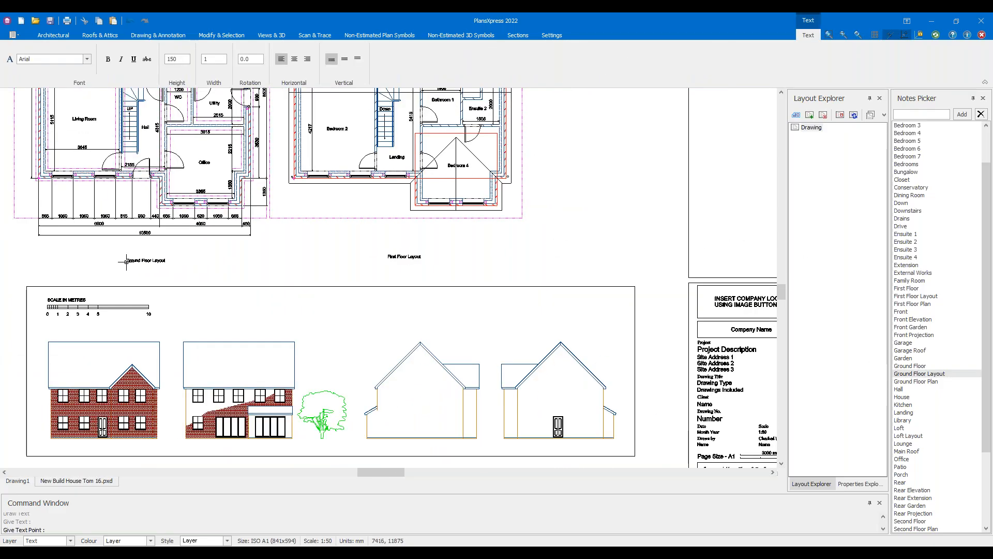
pyautogui.click(128, 258)
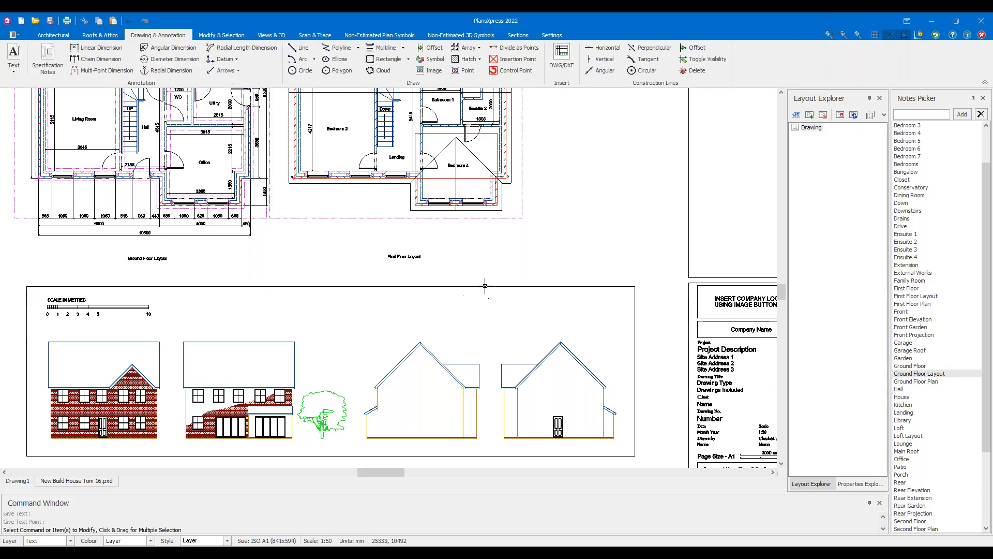
# Set the Ground Floor Layout title's text height to 450 and move the title to centre it beneath its plan
pyautogui.click(153, 258)
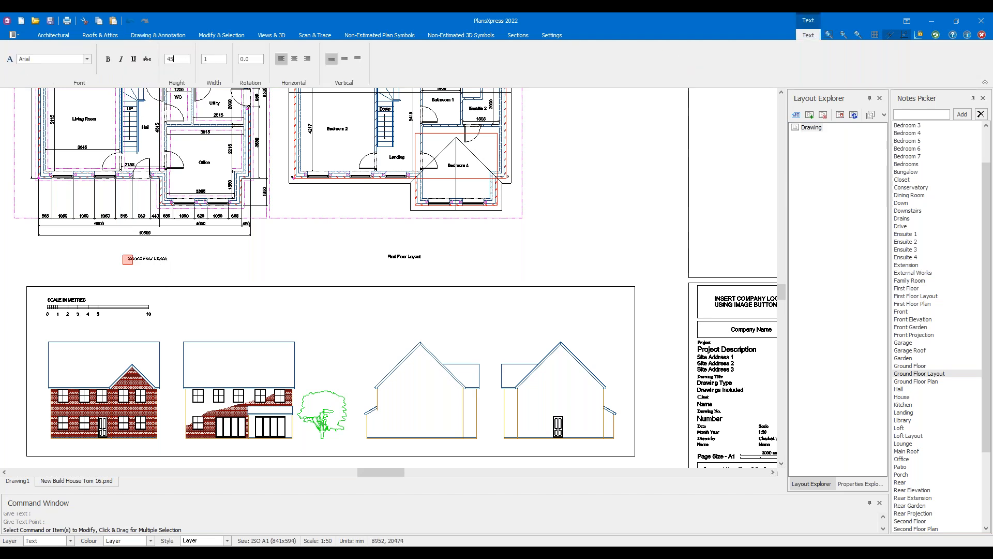
pyautogui.click(307, 255)
pyautogui.click(224, 263)
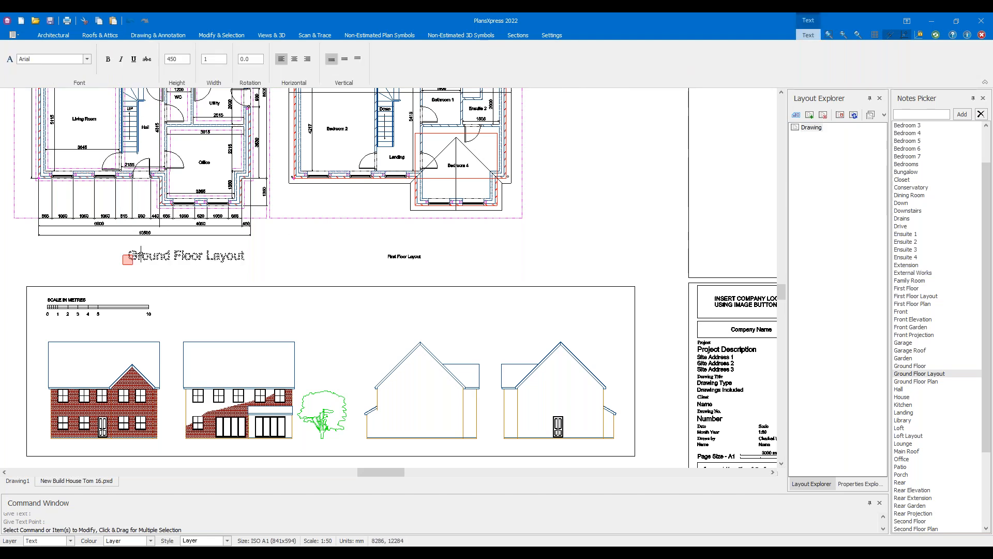
pyautogui.click(130, 265)
pyautogui.click(93, 255)
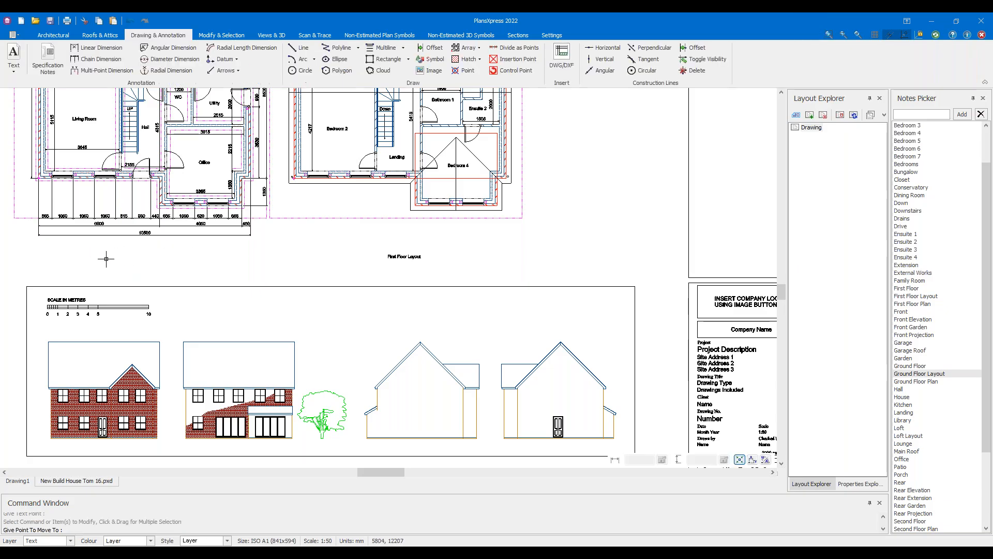
pyautogui.scroll(-3, 253, 267)
pyautogui.press('Escape')
# Set the First Floor Layout title's text height to 450
pyautogui.click(341, 260)
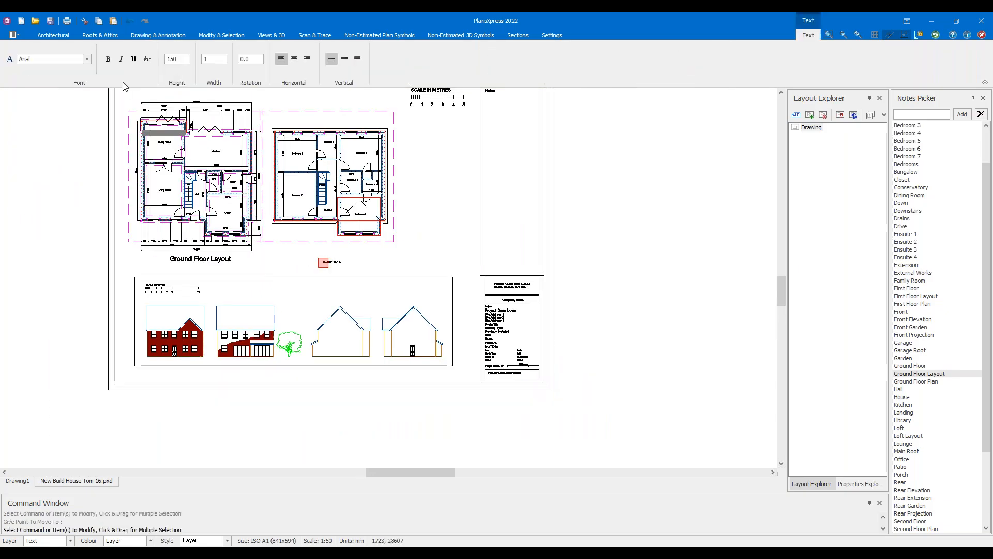
pyautogui.click(171, 60)
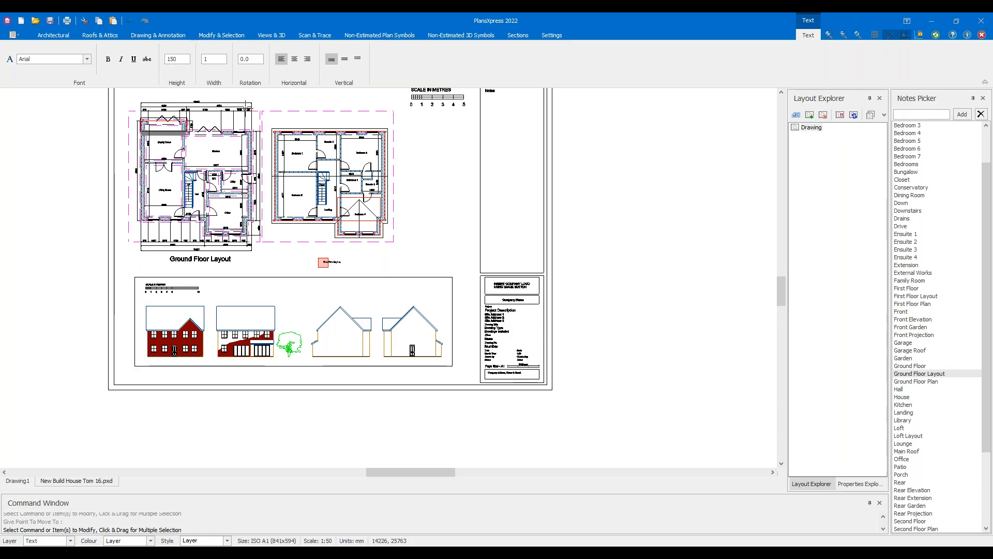
pyautogui.write('4')
pyautogui.click(439, 257)
pyautogui.click(358, 263)
pyautogui.scroll(3, 358, 263)
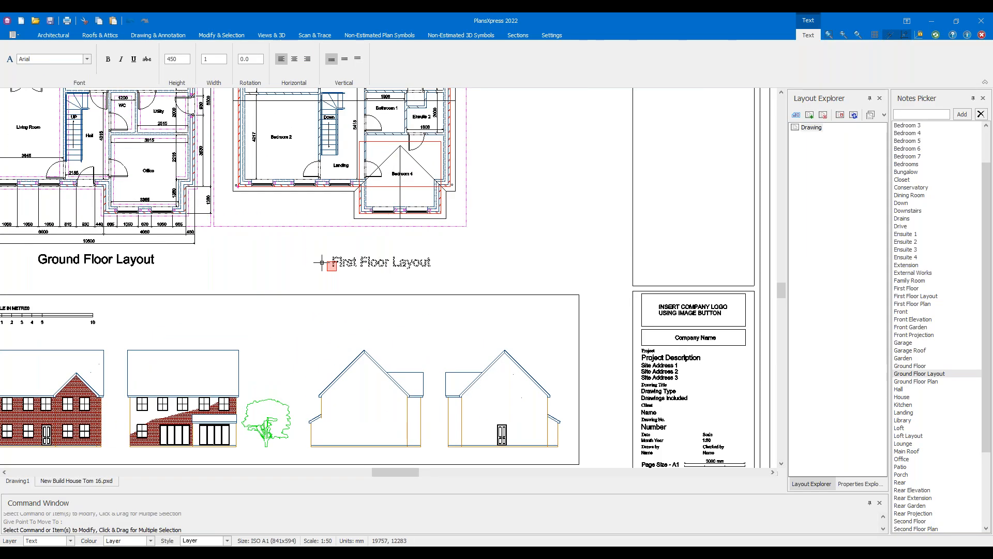
# Move the First Floor Layout title to centre it beneath the first-floor plan
pyautogui.click(330, 265)
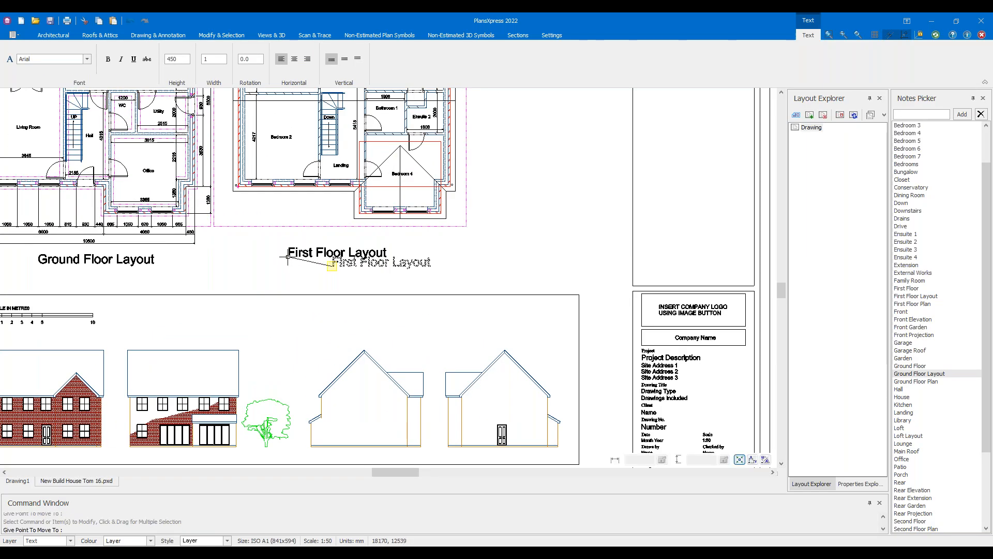
pyautogui.click(293, 261)
pyautogui.press('Escape')
# Shorten the two floor plan titles to read "First Floor" and "Ground Floor"
pyautogui.doubleClick(300, 257)
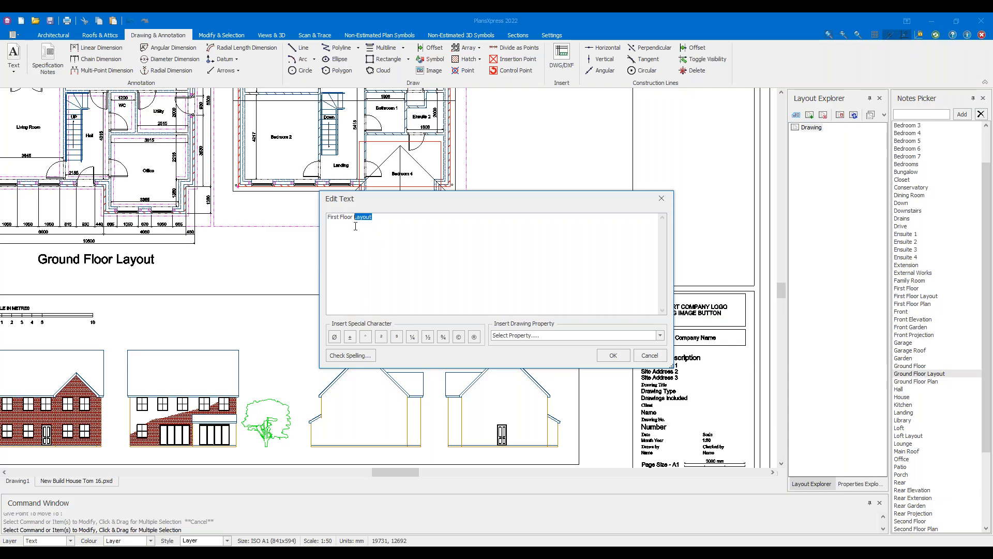
pyautogui.click(613, 355)
pyautogui.click(132, 264)
pyautogui.doubleClick(132, 262)
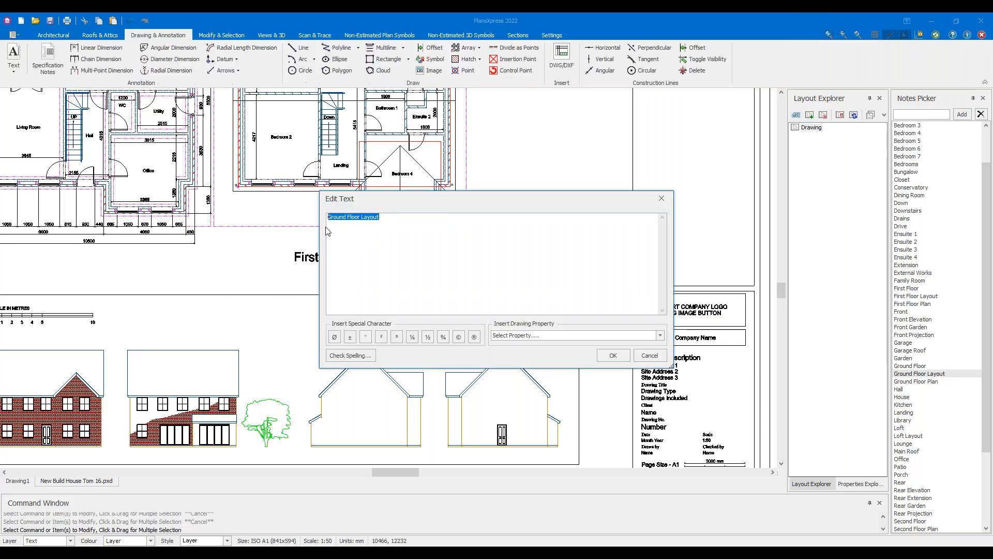
pyautogui.press('BackSpace')
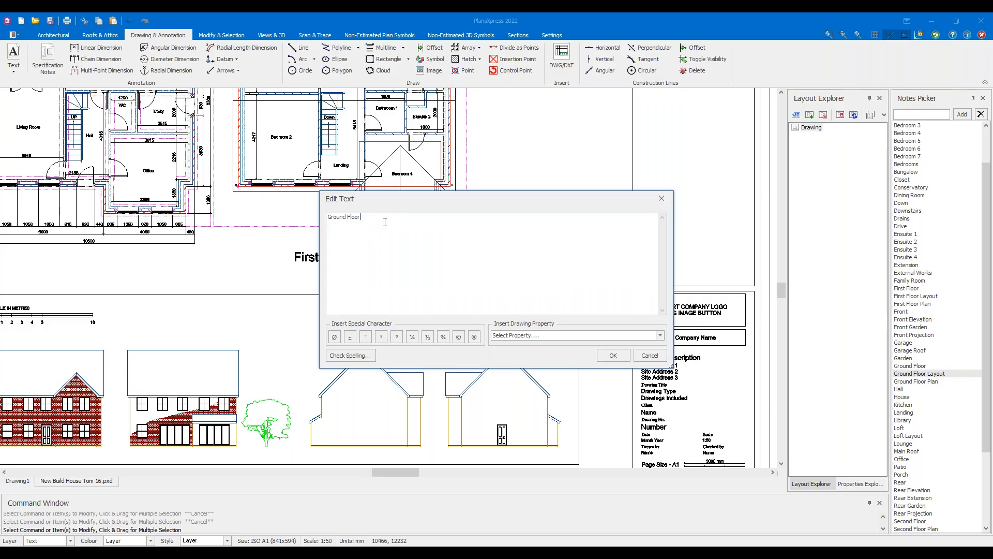
pyautogui.click(624, 357)
pyautogui.scroll(-2, 459, 268)
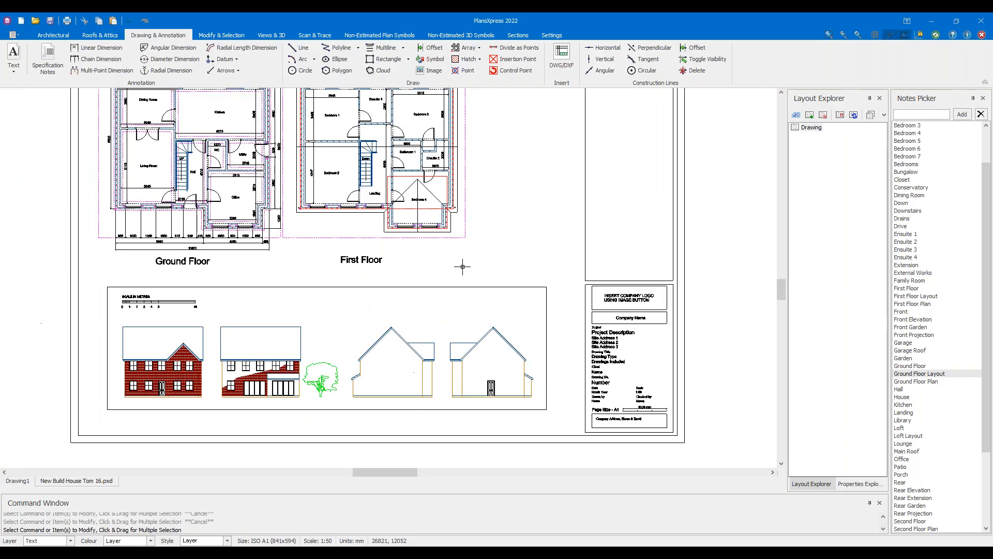
# Move the shortened Ground Floor and First Floor titles sideways to re-centre them beneath their plans
pyautogui.scroll(4, 173, 264)
pyautogui.click(173, 264)
pyautogui.click(139, 265)
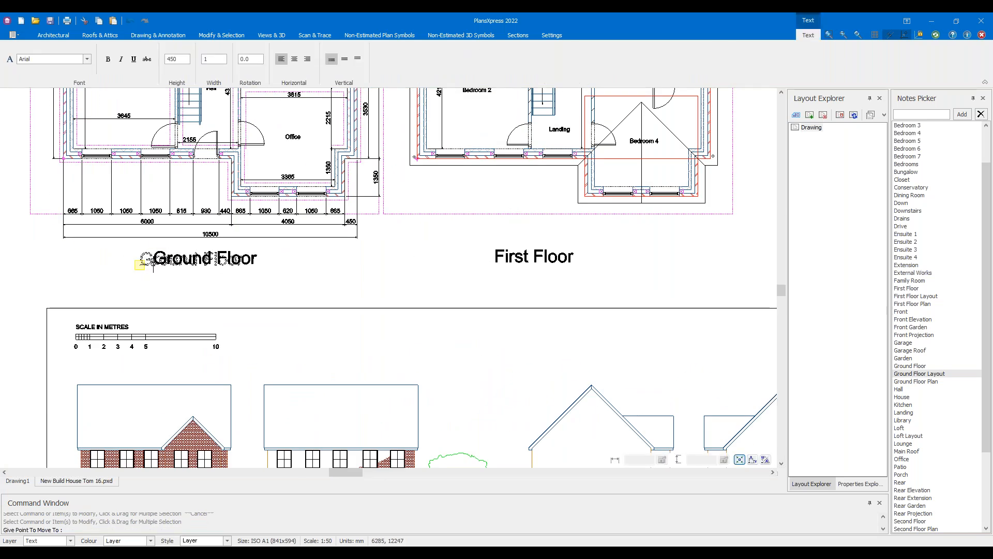
pyautogui.click(153, 263)
pyautogui.click(552, 264)
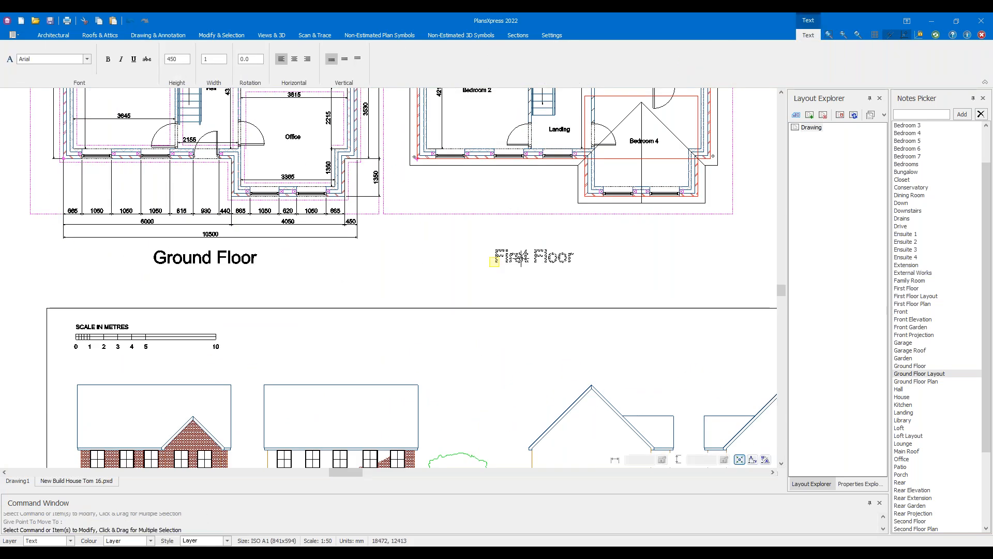
pyautogui.click(495, 261)
pyautogui.click(520, 267)
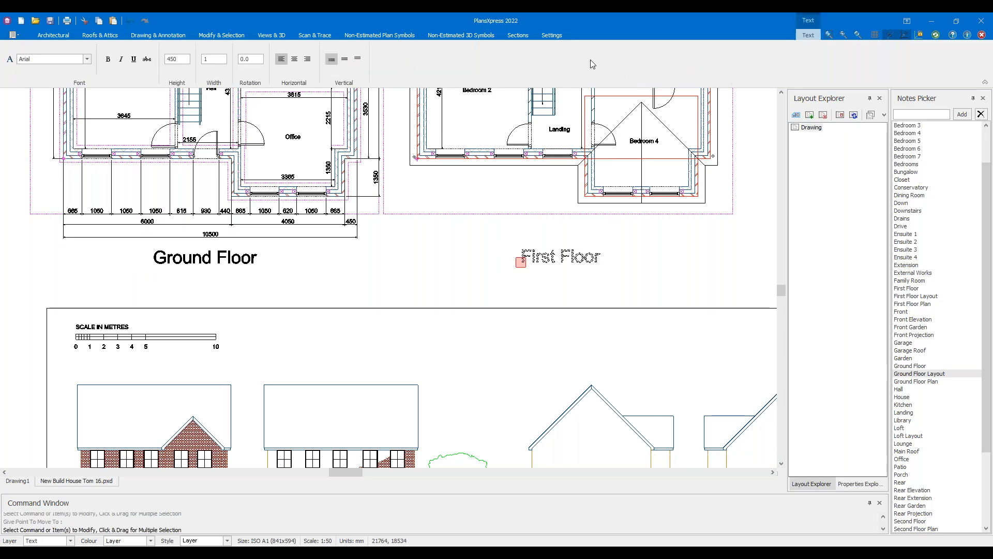
# Draw a horizontal construction line along the Ground Floor title's baseline and move the First Floor title onto it
pyautogui.click(603, 48)
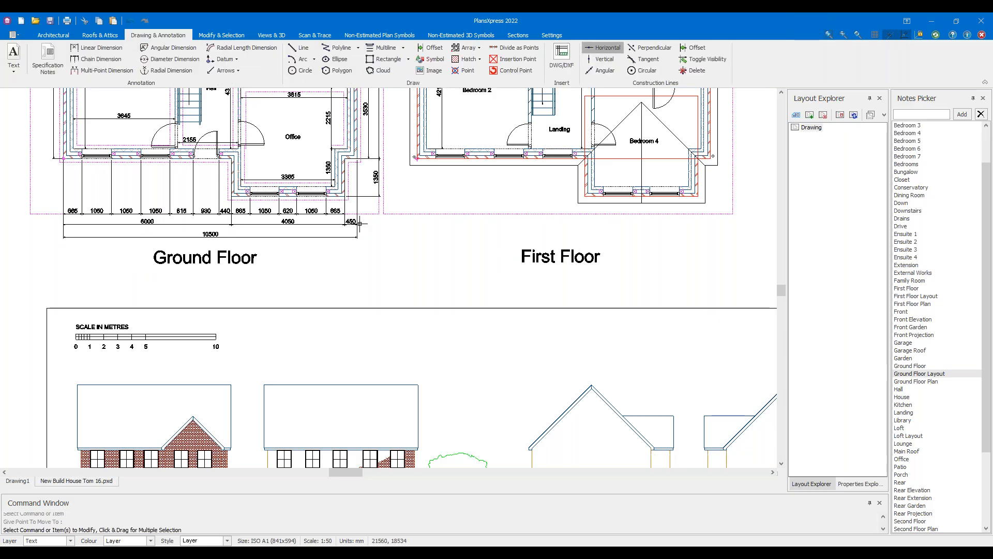
pyautogui.click(153, 263)
pyautogui.rightClick(526, 233)
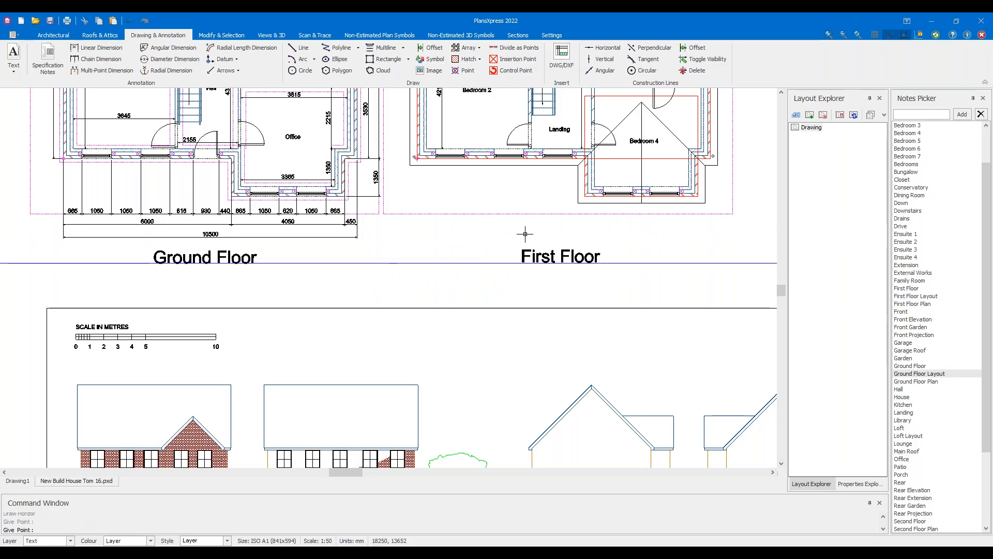
pyautogui.scroll(5, 526, 240)
pyautogui.moveTo(548, 282); pyautogui.dragTo(461, 258)
pyautogui.click(505, 306)
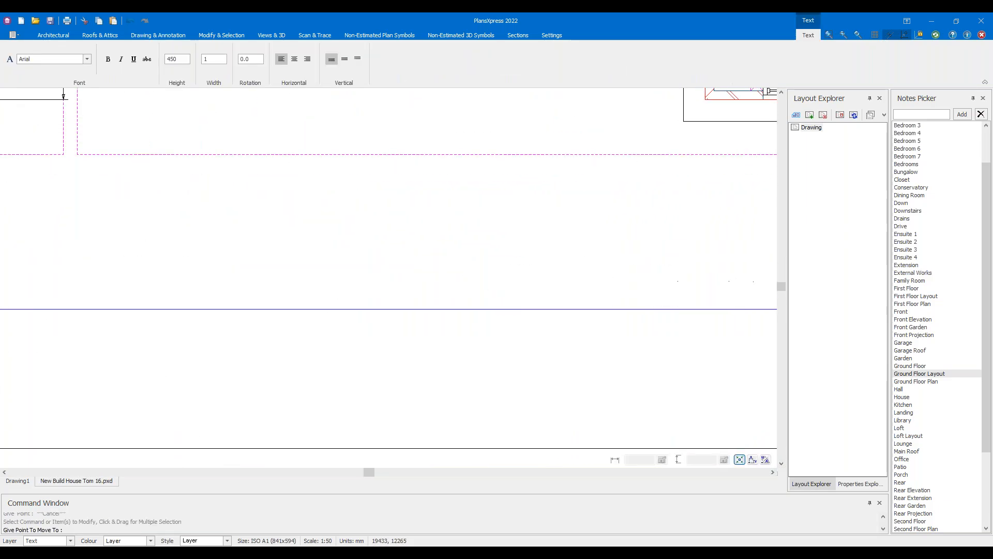
pyautogui.click(505, 308)
# Delete the horizontal construction line running beneath the two floor plan titles
pyautogui.scroll(-5, 451, 330)
pyautogui.click(348, 327)
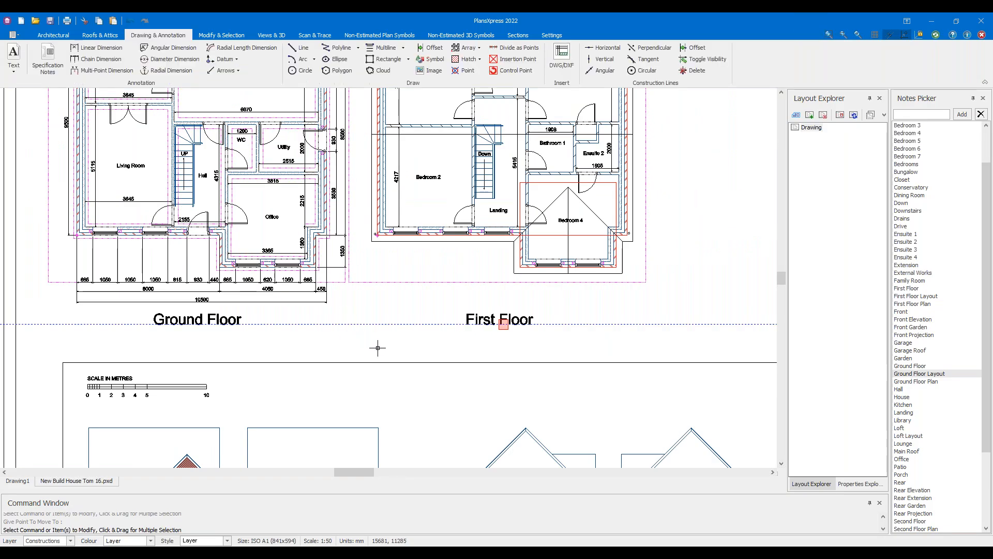
pyautogui.press('Escape')
# Place the Front Elevation and Rear Elevation notes with a text height of 250 beneath their matching elevations
pyautogui.scroll(-5, 376, 347)
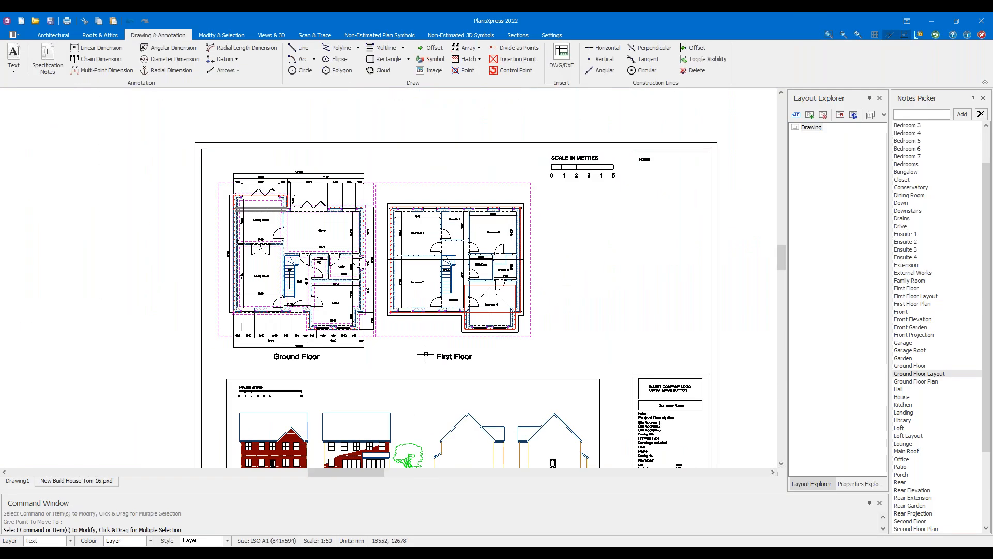
pyautogui.scroll(-3, 425, 353)
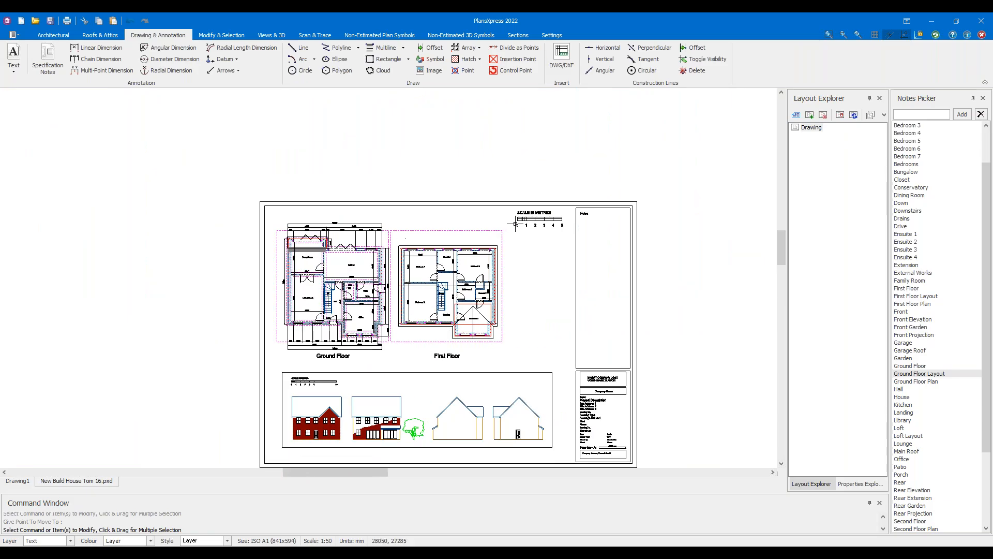
pyautogui.scroll(-1, 414, 269)
pyautogui.scroll(4, 430, 394)
pyautogui.scroll(1, 430, 394)
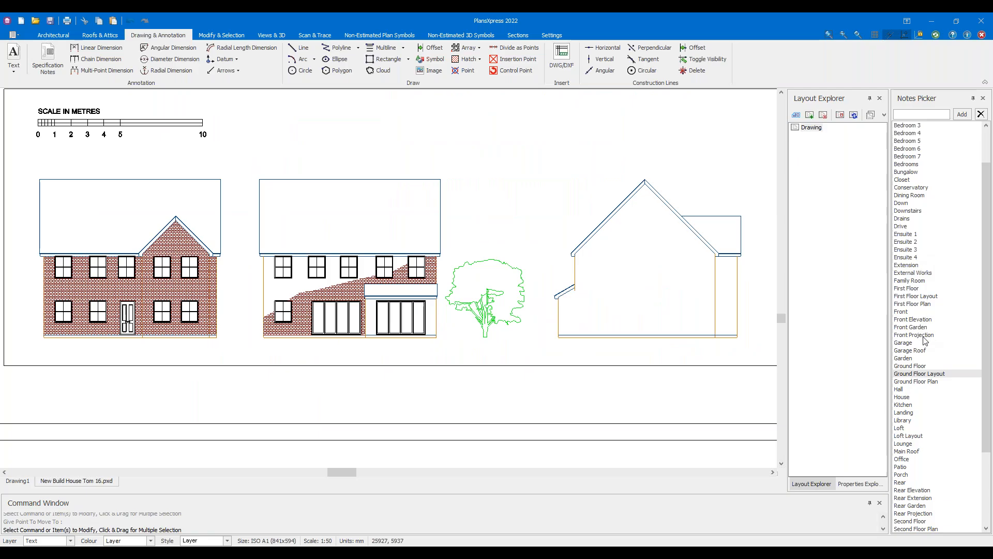
pyautogui.doubleClick(914, 320)
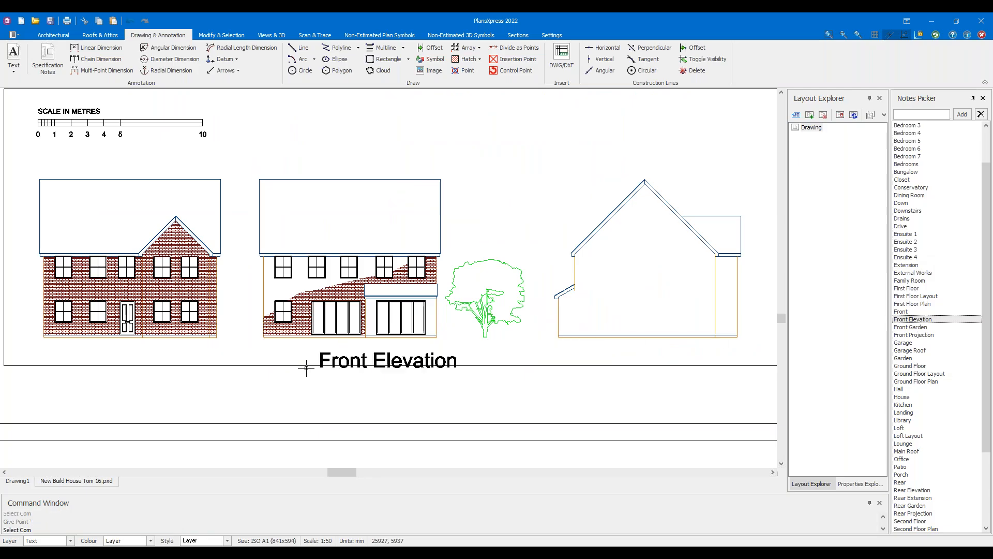
pyautogui.scroll(-2, 118, 373)
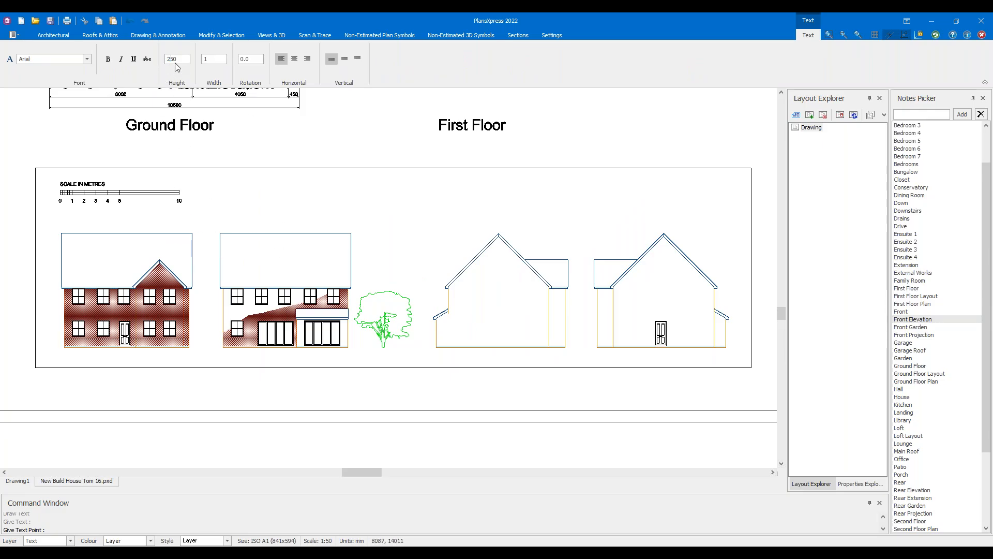
pyautogui.scroll(2, 100, 366)
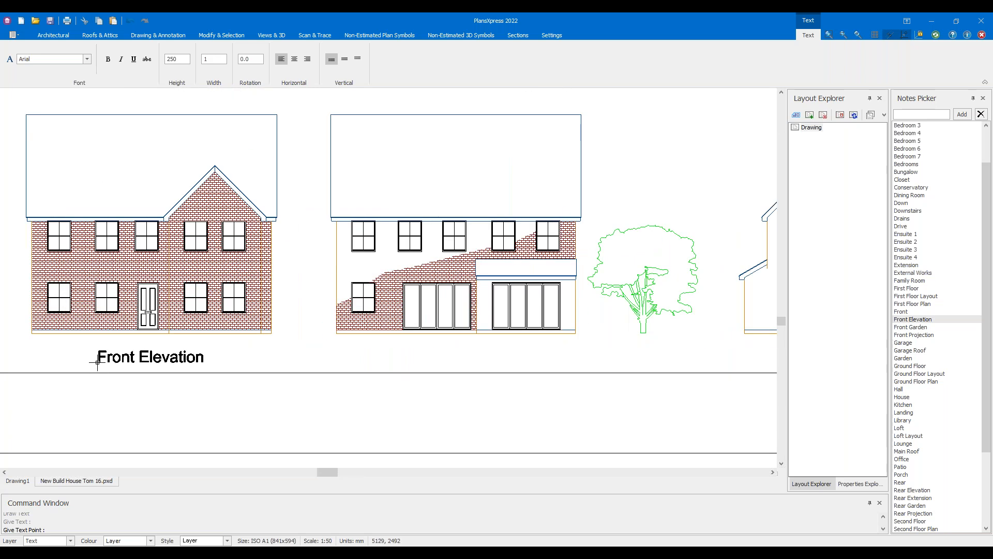
pyautogui.click(98, 362)
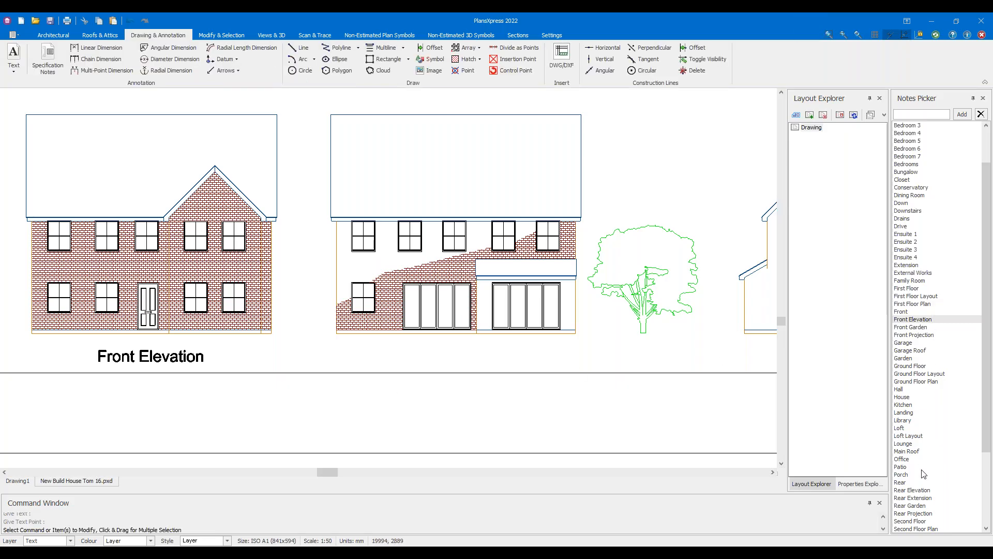
pyautogui.click(919, 490)
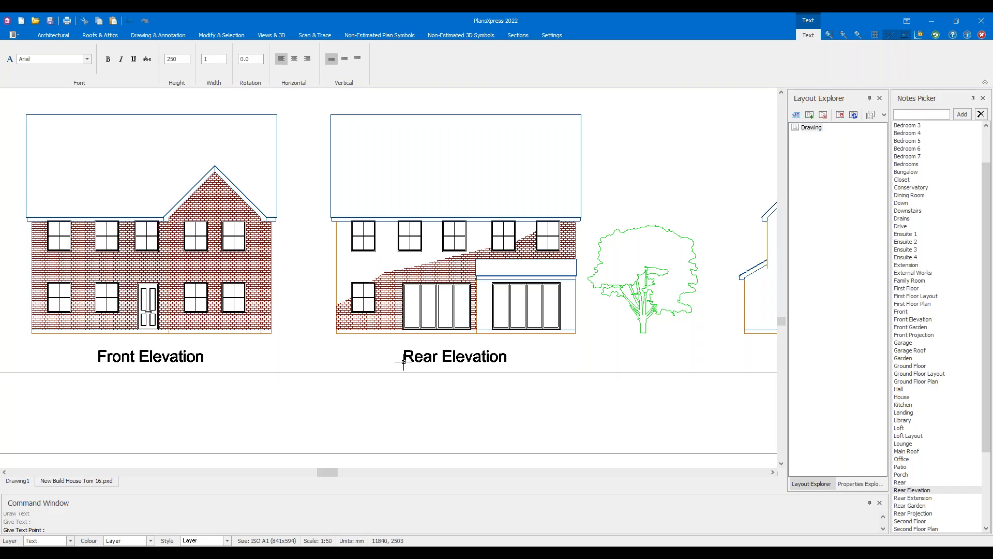
pyautogui.click(405, 358)
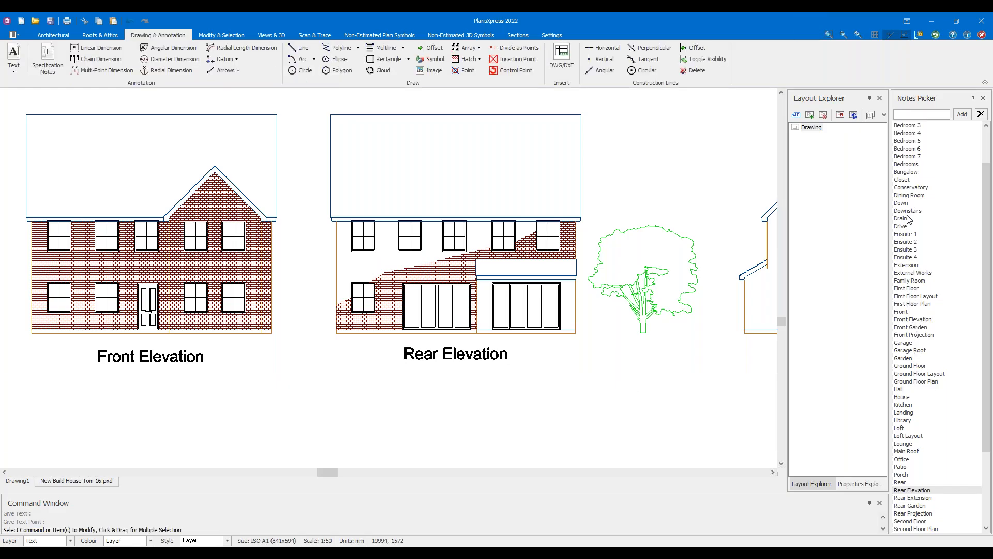
# Place a Side Elevation note centrally beneath each of the two side elevations
pyautogui.scroll(-3, 908, 219)
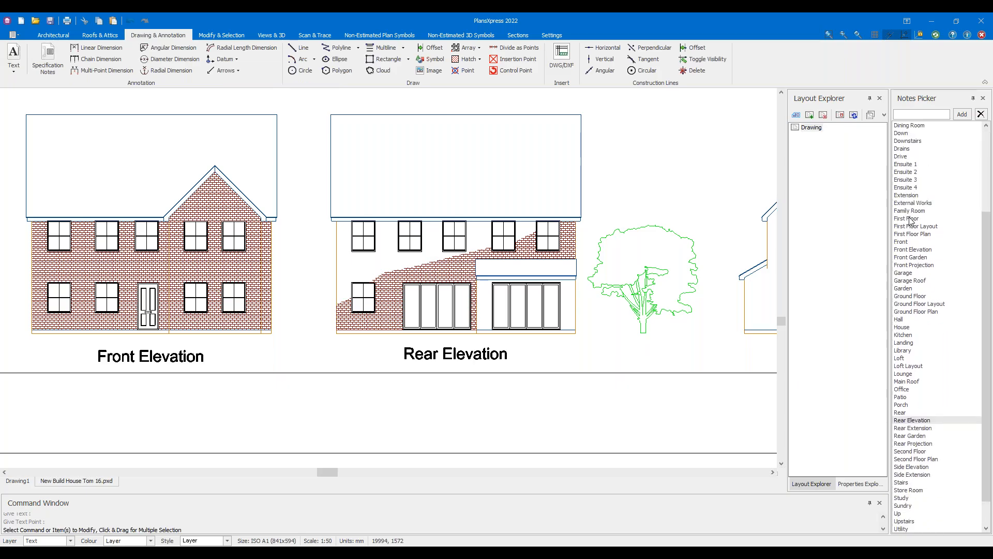
pyautogui.scroll(-1, 912, 221)
pyautogui.scroll(6, 908, 253)
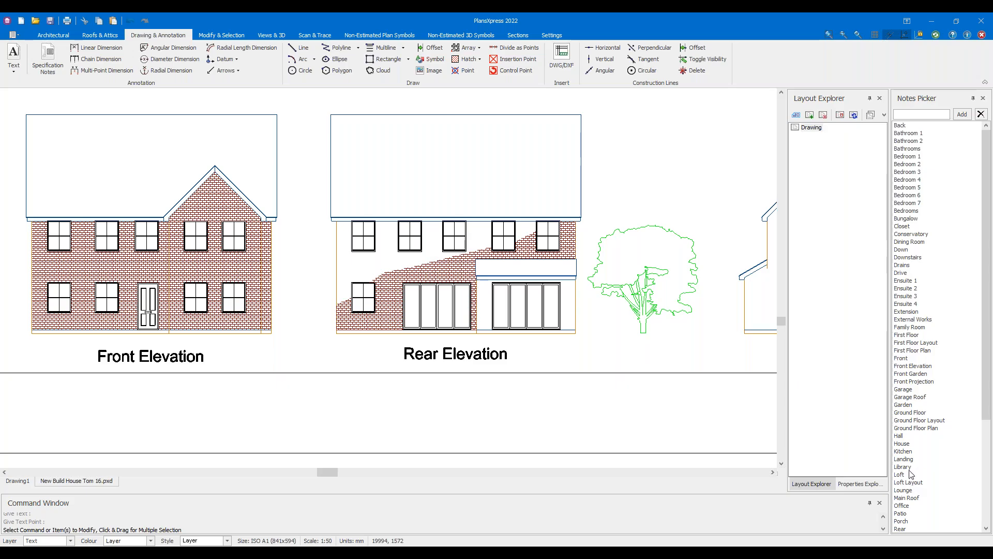
pyautogui.scroll(-5, 911, 471)
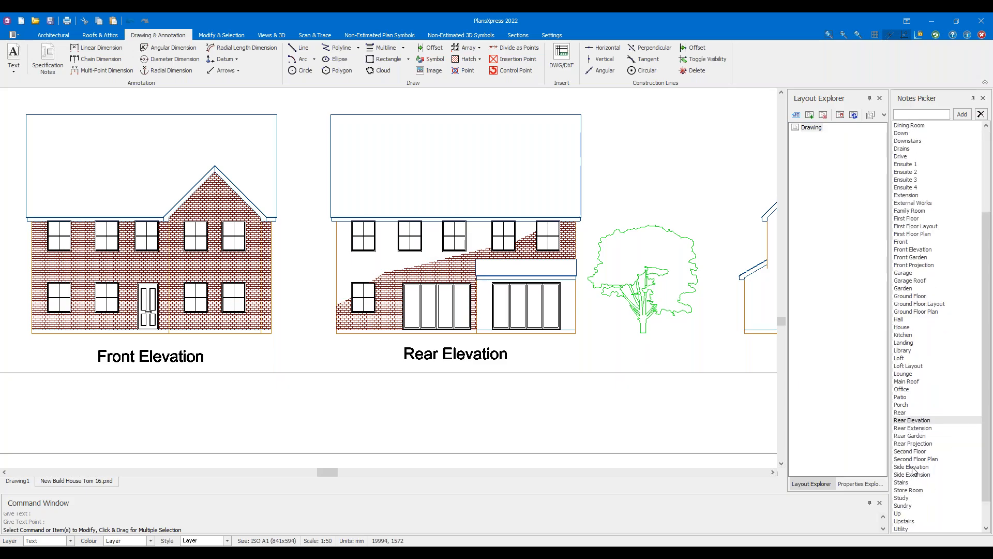
pyautogui.click(914, 467)
pyautogui.moveTo(633, 365); pyautogui.dragTo(171, 377, button='middle')
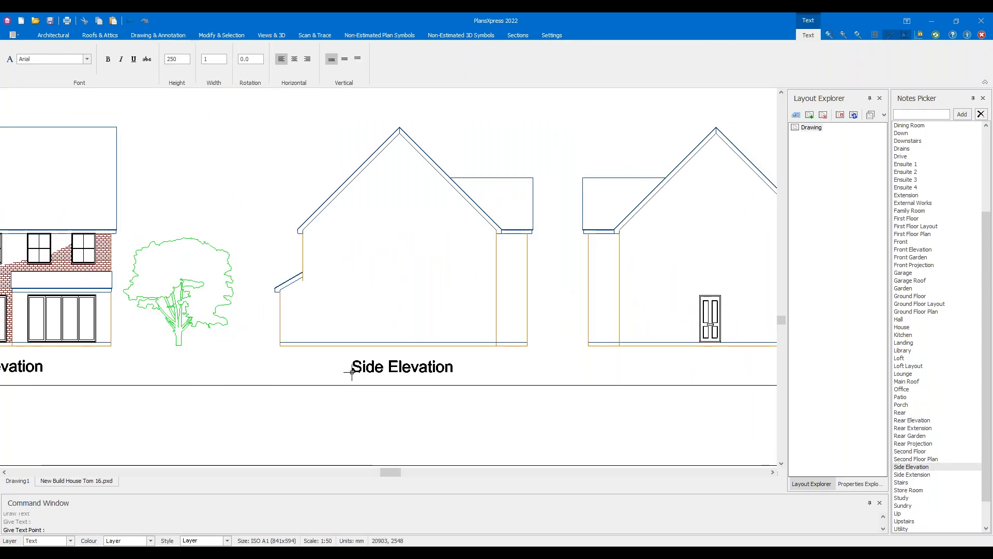
pyautogui.click(349, 370)
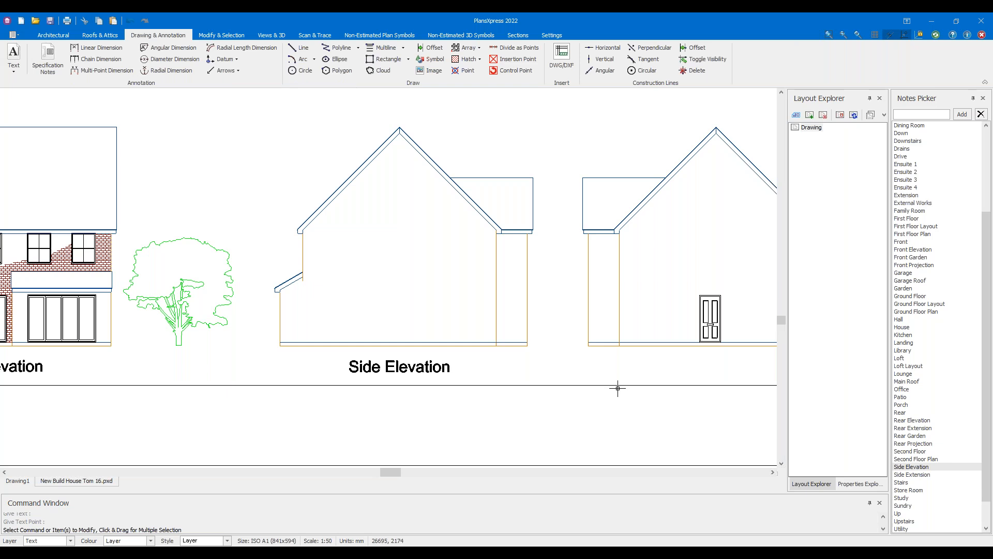
pyautogui.click(918, 467)
pyautogui.moveTo(670, 370); pyautogui.dragTo(492, 373, button='middle')
pyautogui.click(495, 377)
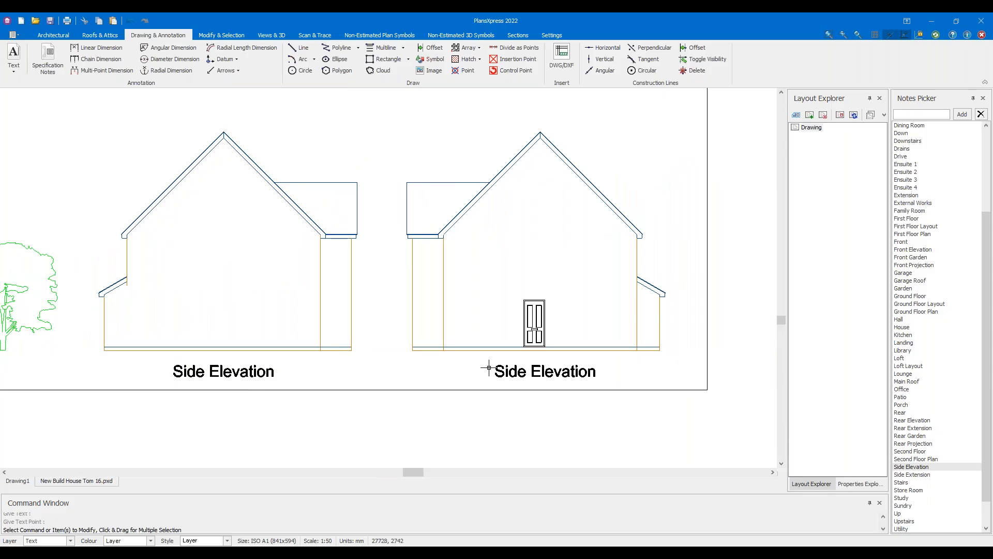
# Change the title nearest the tree to "Left Side Elevation" and re-centre it beneath its elevation
pyautogui.doubleClick(211, 373)
pyautogui.click(359, 225)
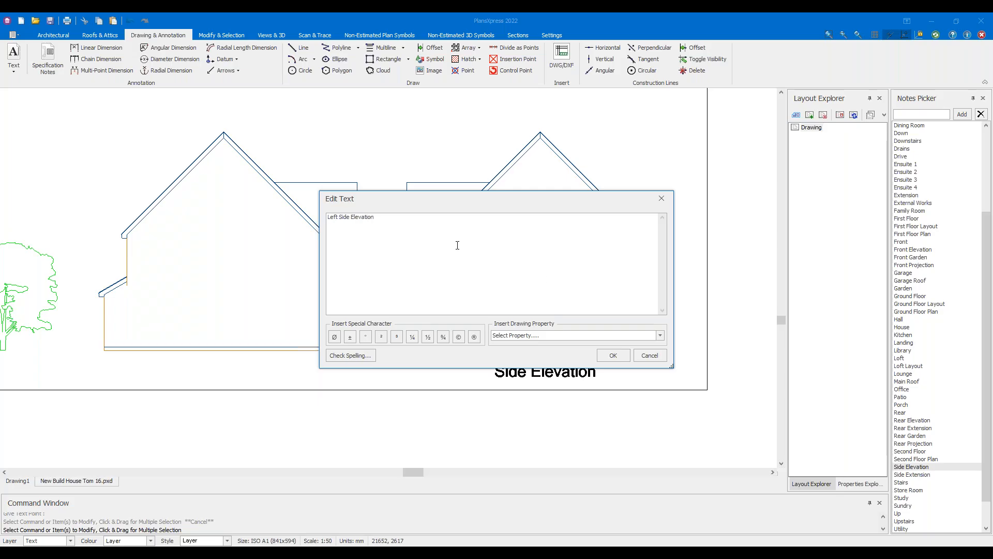
pyautogui.click(611, 355)
pyautogui.click(167, 369)
pyautogui.scroll(5, 167, 369)
pyautogui.click(184, 392)
pyautogui.click(147, 384)
pyautogui.scroll(-4, 372, 367)
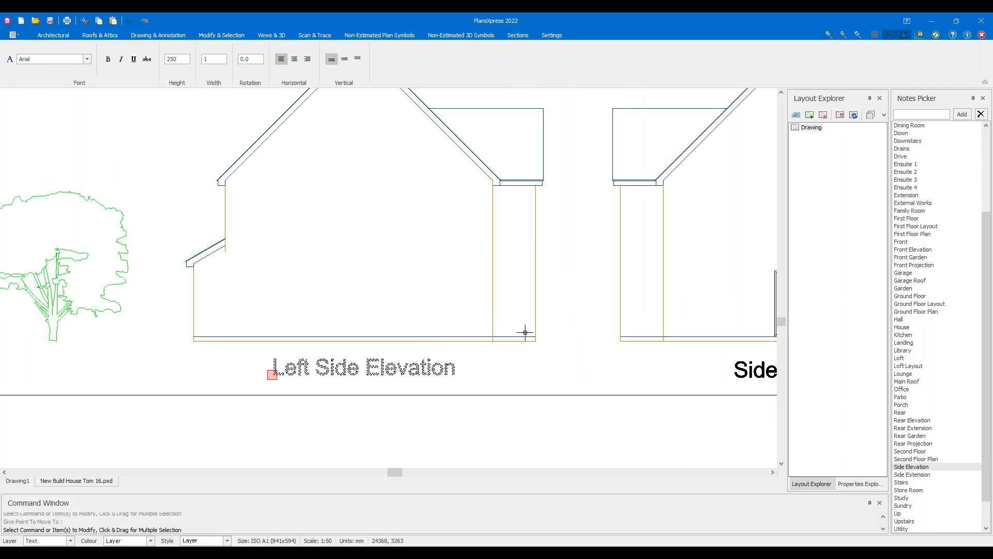
# Change the title beneath the side elevation with the door to "Right Side Elevation"
pyautogui.moveTo(525, 332); pyautogui.dragTo(290, 335, button='middle')
pyautogui.doubleClick(499, 371)
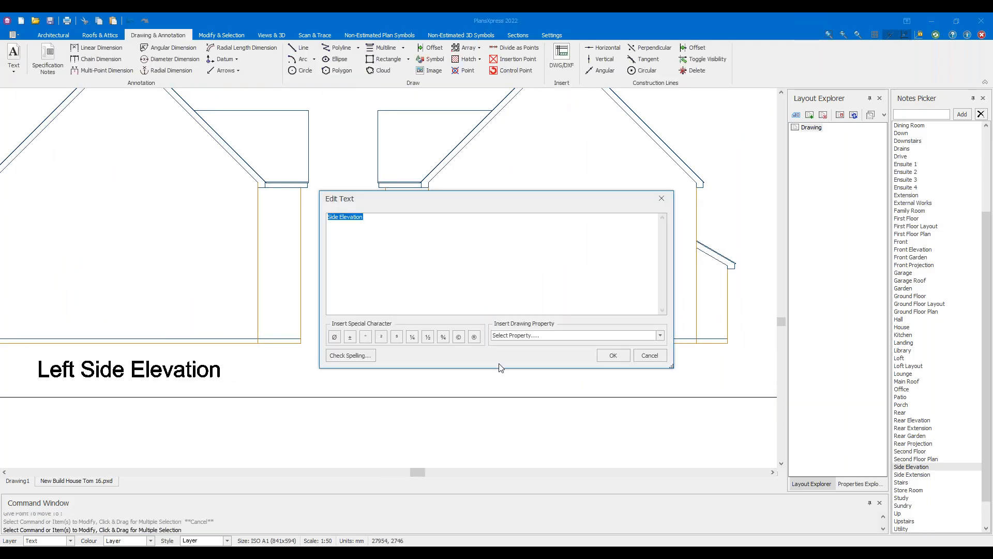
pyautogui.click(331, 217)
pyautogui.click(613, 356)
pyautogui.scroll(-3, 545, 417)
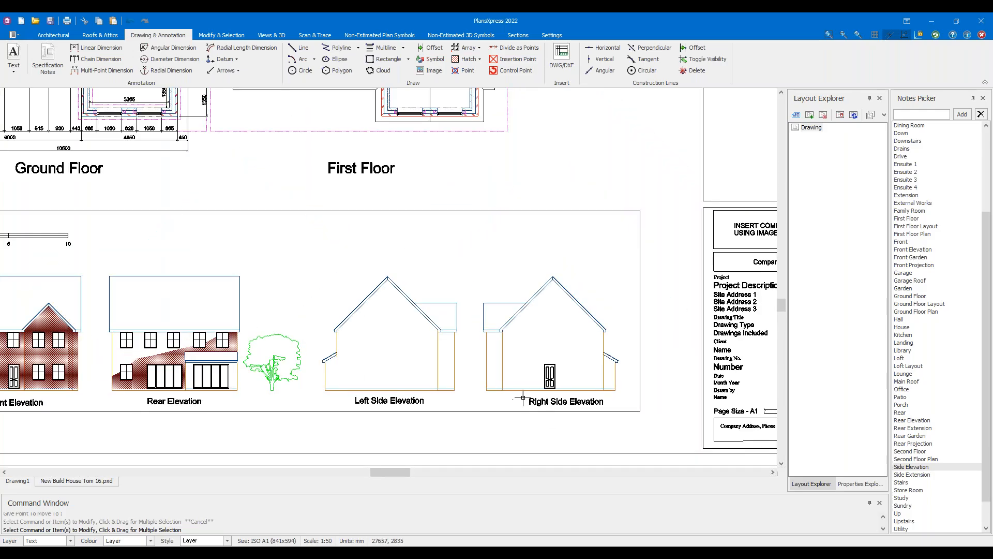
# Draw a horizontal construction line along the Front Elevation title's baseline and move the Rear Elevation title onto it
pyautogui.click(603, 48)
pyautogui.moveTo(104, 318); pyautogui.dragTo(382, 191, button='middle')
pyautogui.scroll(2, 311, 262)
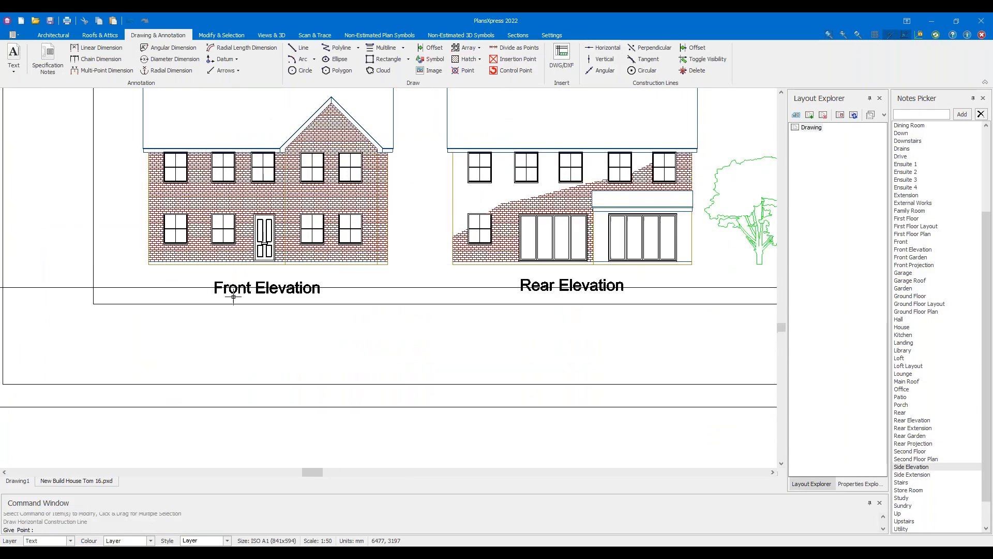
pyautogui.press('Escape')
pyautogui.scroll(2, 529, 286)
pyautogui.scroll(2, 528, 277)
pyautogui.moveTo(539, 267); pyautogui.dragTo(489, 233)
pyautogui.click(506, 265)
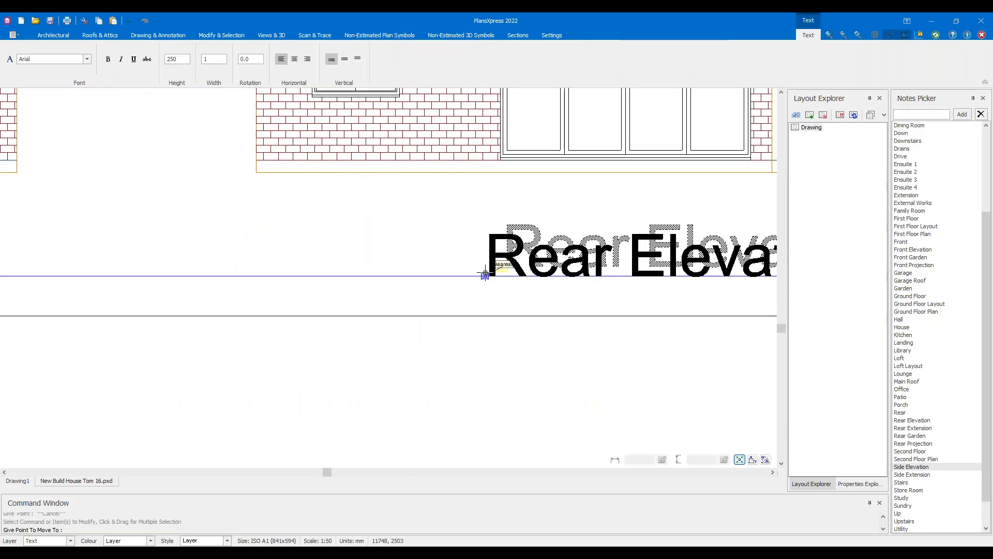
pyautogui.click(485, 274)
# Adjust the Rear Elevation title's position along the horizontal construction line so it sits centrally beneath the rear elevation
pyautogui.scroll(-2, 486, 277)
pyautogui.scroll(-1, 557, 299)
pyautogui.scroll(2, 564, 301)
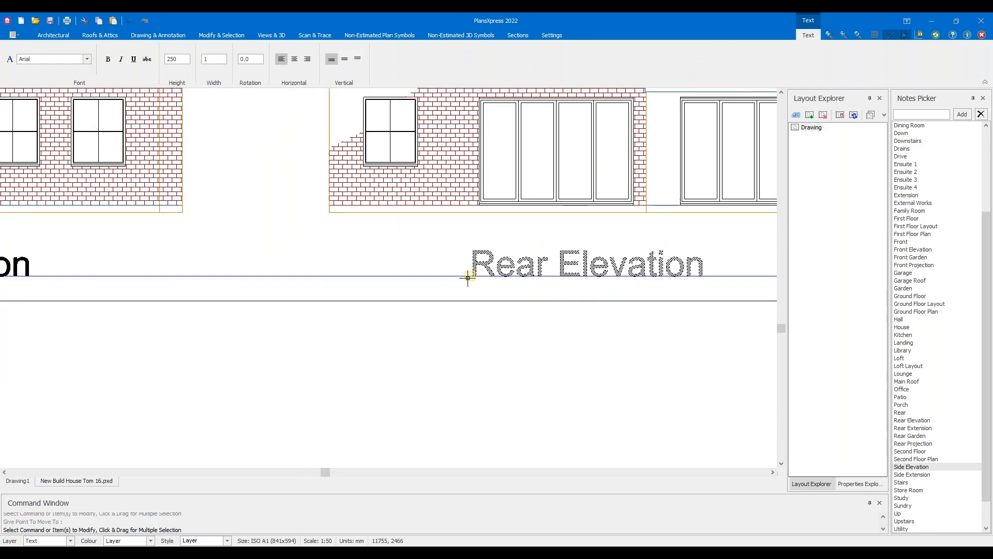
pyautogui.click(469, 277)
pyautogui.scroll(5, 481, 277)
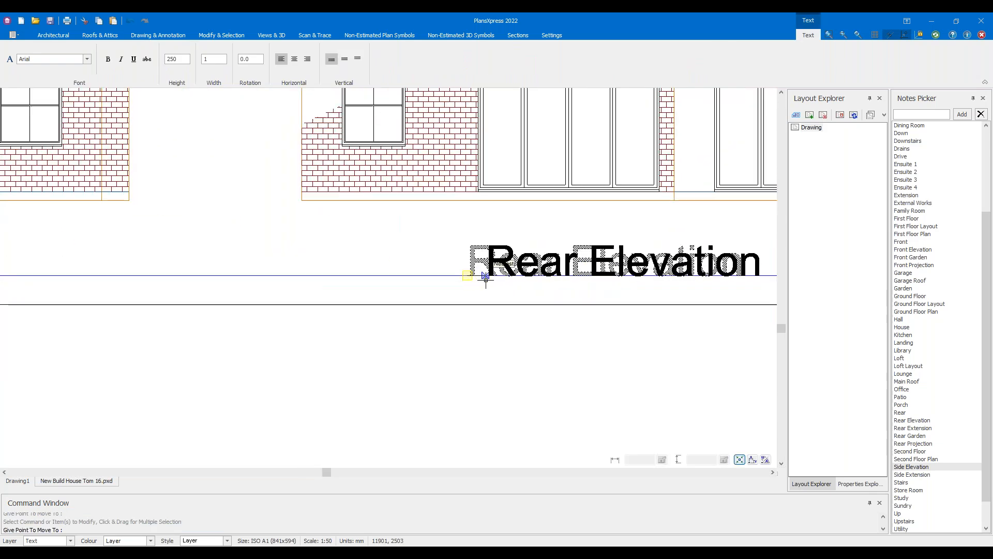
pyautogui.click(472, 274)
# Move the Left Side Elevation title down onto the horizontal construction line beneath its elevation
pyautogui.scroll(-6, 472, 277)
pyautogui.scroll(-4, 488, 294)
pyautogui.moveTo(773, 329); pyautogui.dragTo(168, 352, button='middle')
pyautogui.scroll(5, 304, 312)
pyautogui.moveTo(301, 296); pyautogui.dragTo(229, 306)
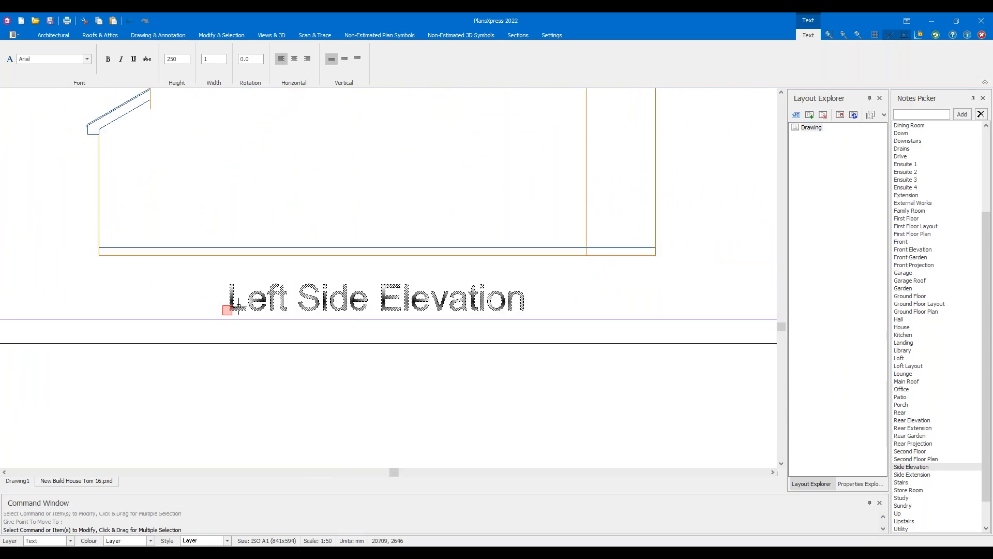
pyautogui.click(230, 311)
pyautogui.click(234, 318)
# Move the Right Side Elevation title onto the construction line and centre it beneath the elevation with the door
pyautogui.scroll(-4, 381, 355)
pyautogui.moveTo(678, 341); pyautogui.dragTo(308, 355, button='middle')
pyautogui.scroll(4, 307, 355)
pyautogui.moveTo(303, 331); pyautogui.dragTo(243, 313)
pyautogui.click(234, 346)
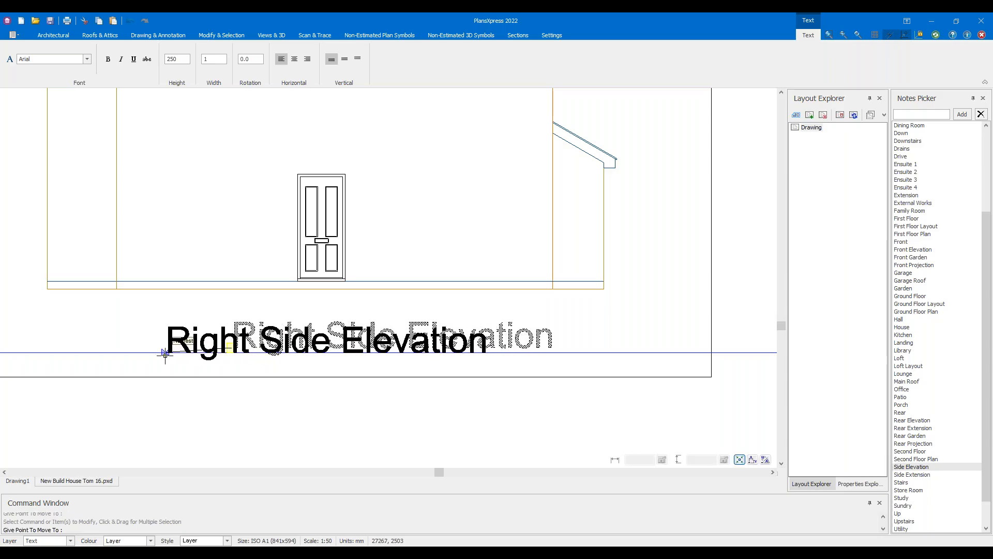
pyautogui.click(162, 354)
pyautogui.scroll(-3, 468, 450)
pyautogui.press('Escape')
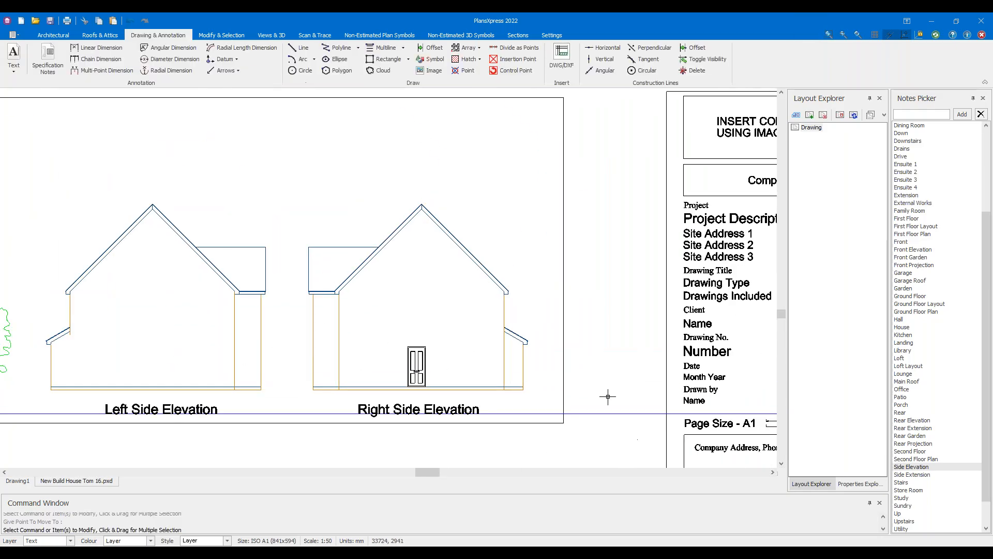
# Delete the horizontal construction line running beneath the elevation titles
pyautogui.click(618, 414)
pyautogui.press('Delete')
pyautogui.scroll(-5, 572, 381)
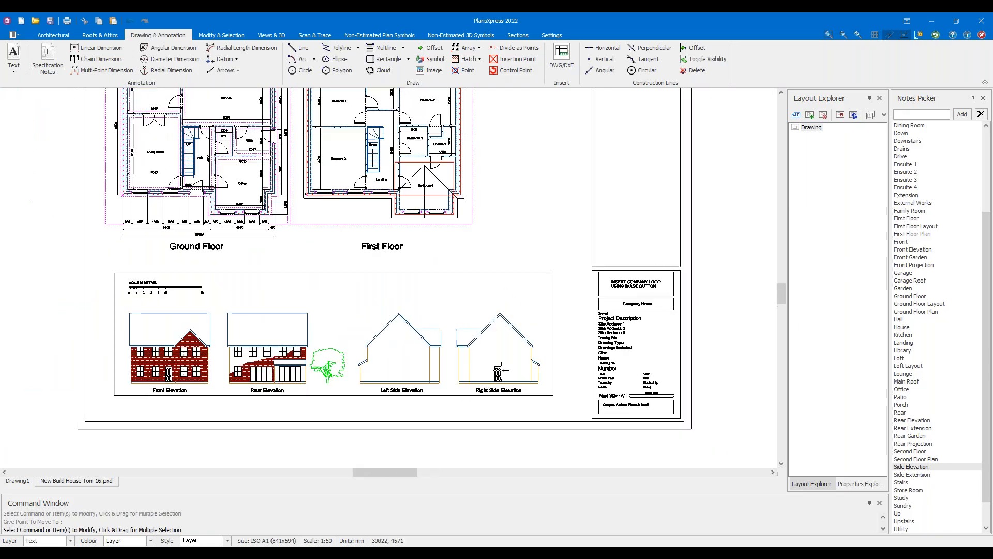
pyautogui.scroll(3, 463, 390)
pyautogui.scroll(-4, 294, 278)
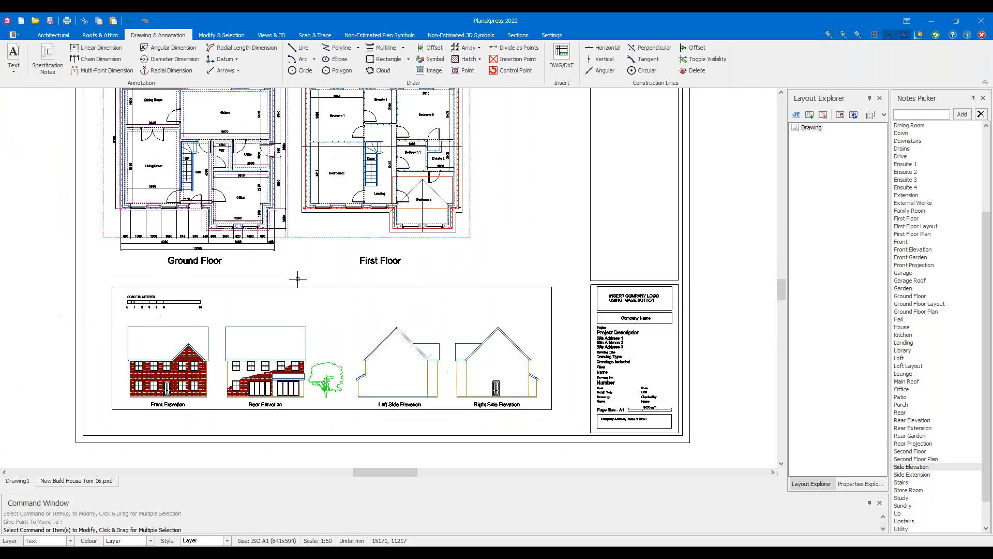
pyautogui.moveTo(346, 267)
pyautogui.mouseDown(button='middle')
pyautogui.moveTo(350, 276)
pyautogui.moveTo(338, 281)
pyautogui.mouseUp(button='middle')
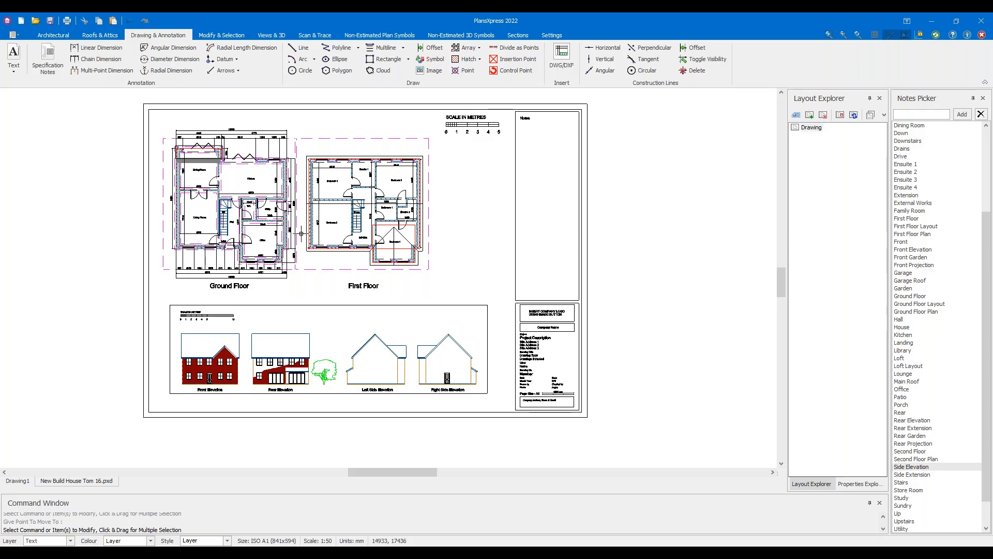
# Select the Bedroom 4 note on the First Floor plan and examine its text height setting
pyautogui.scroll(3, 301, 233)
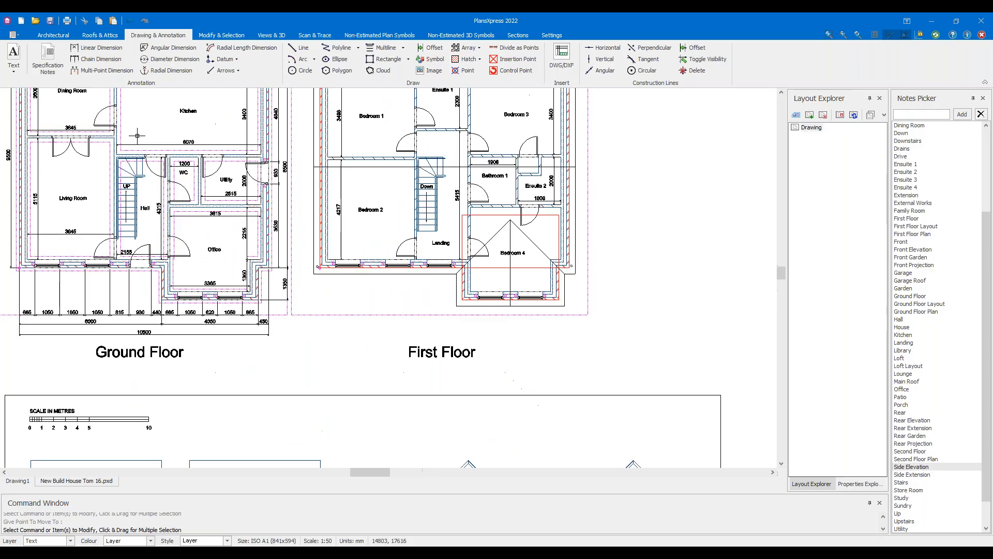
pyautogui.click(10, 53)
pyautogui.click(650, 355)
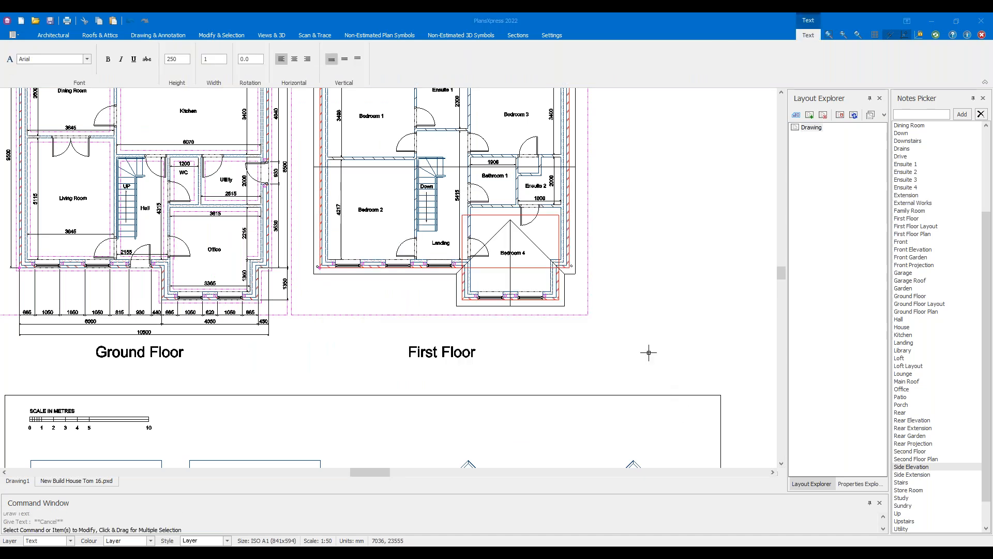
pyautogui.scroll(6, 405, 212)
pyautogui.click(399, 275)
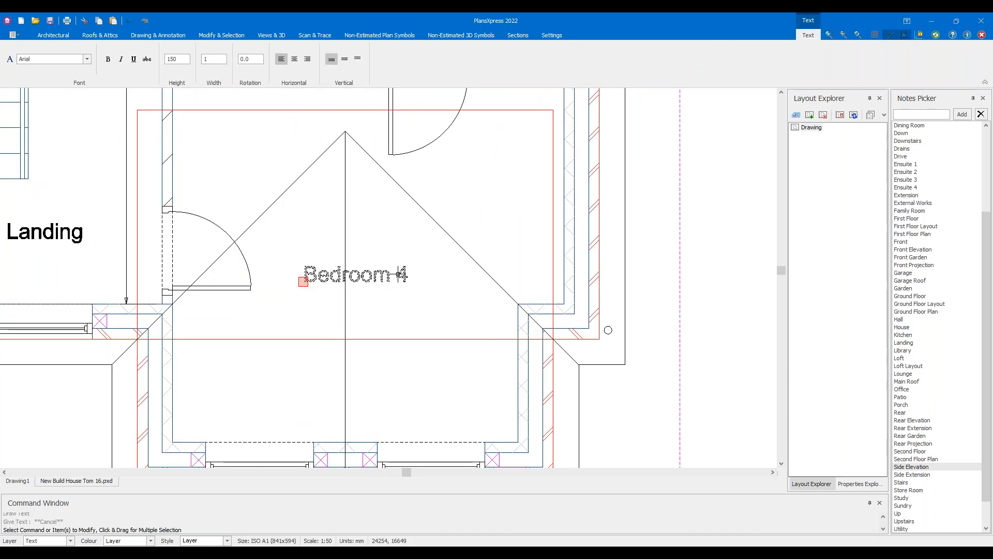
pyautogui.scroll(-5, 400, 274)
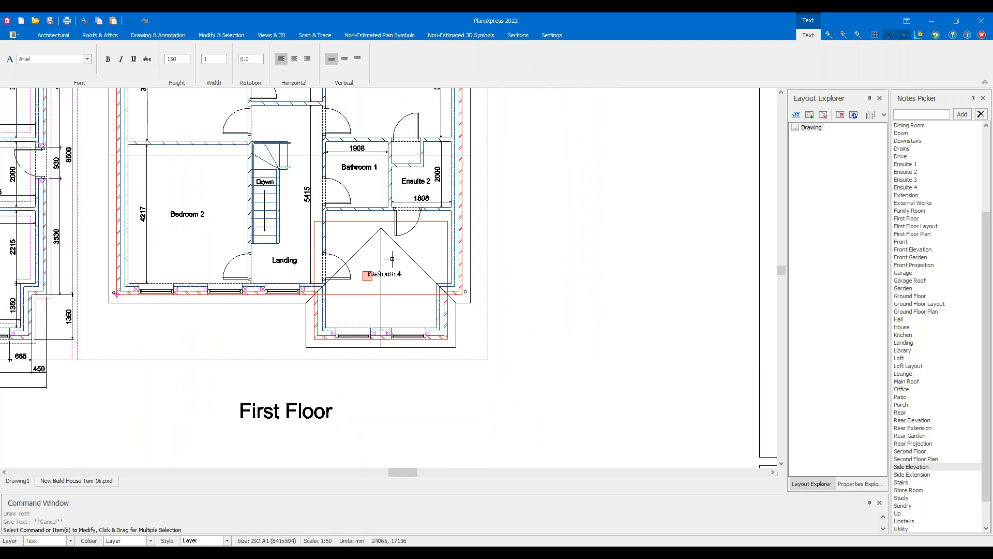
pyautogui.scroll(3, 390, 269)
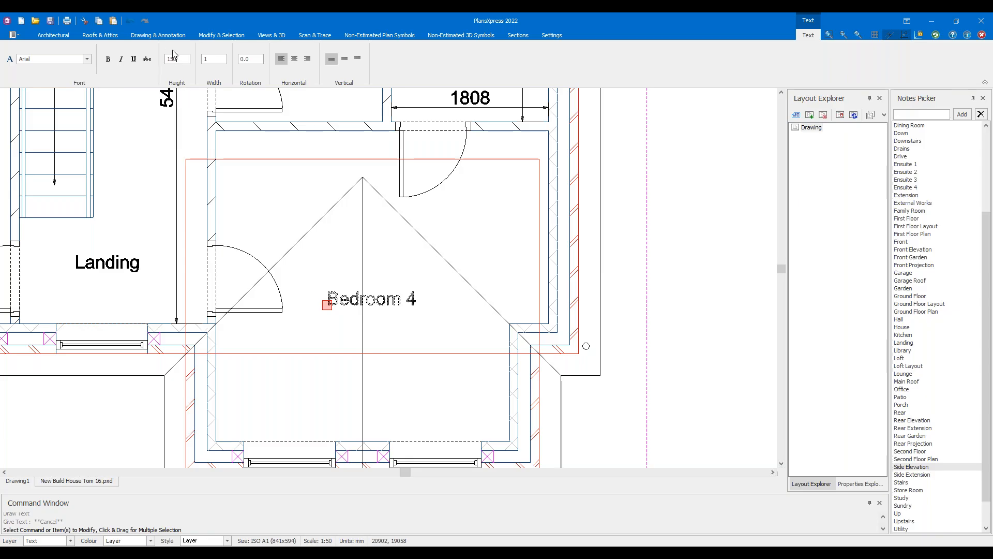
pyautogui.press('Escape')
pyautogui.scroll(-3, 218, 211)
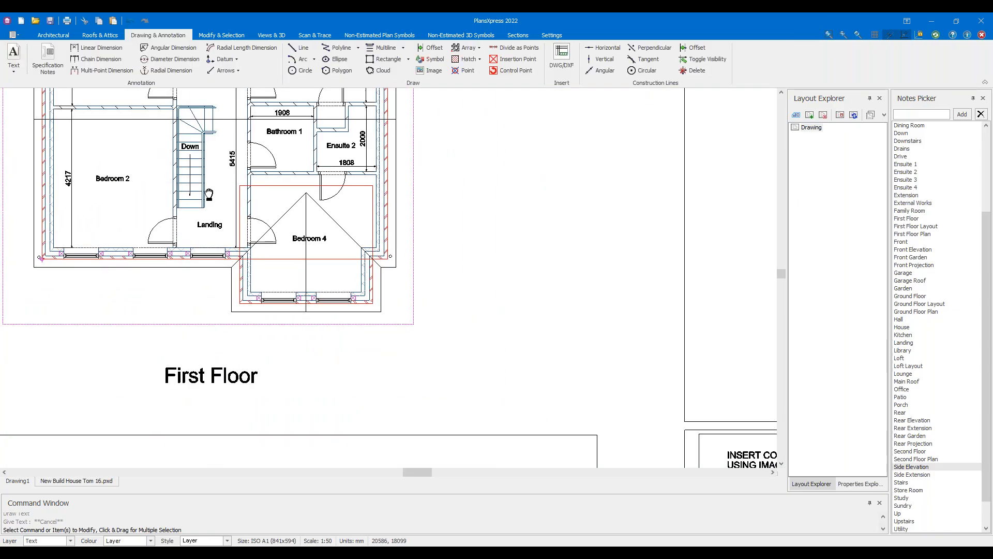
# Set the rotation of the Bedroom 2 note on the First Floor plan to 45 degrees
pyautogui.moveTo(201, 190); pyautogui.dragTo(518, 245, button='middle')
pyautogui.moveTo(387, 234); pyautogui.dragTo(277, 332, button='middle')
pyautogui.scroll(2, 491, 272)
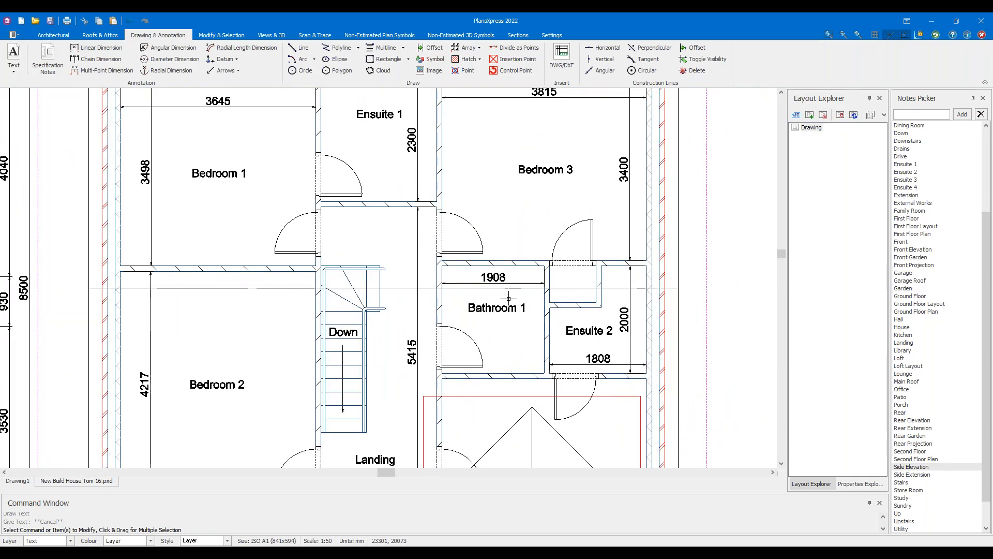
pyautogui.scroll(-2, 508, 298)
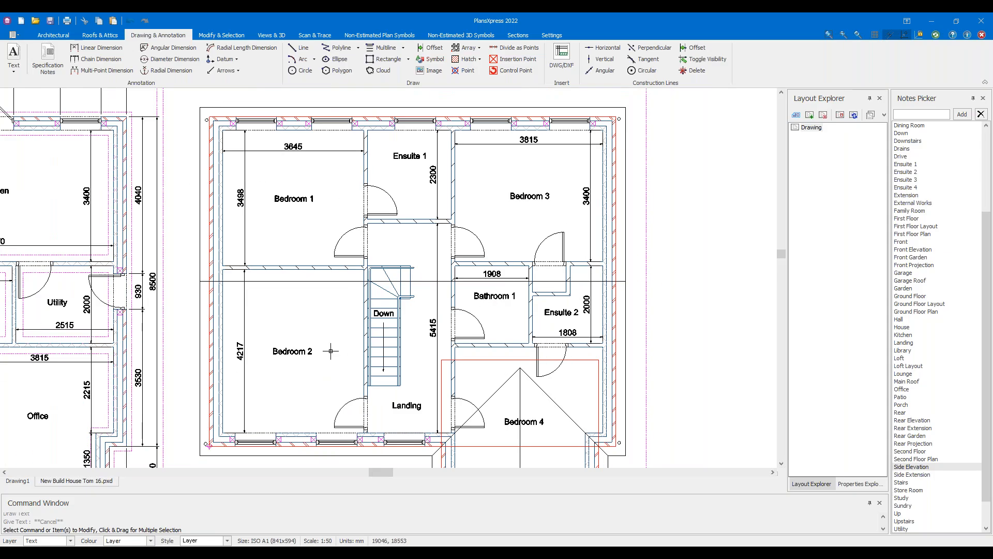
pyautogui.scroll(4, 333, 336)
pyautogui.click(339, 323)
pyautogui.scroll(-2, 339, 324)
pyautogui.moveTo(324, 290); pyautogui.dragTo(348, 232, button='middle')
pyautogui.scroll(1, 348, 233)
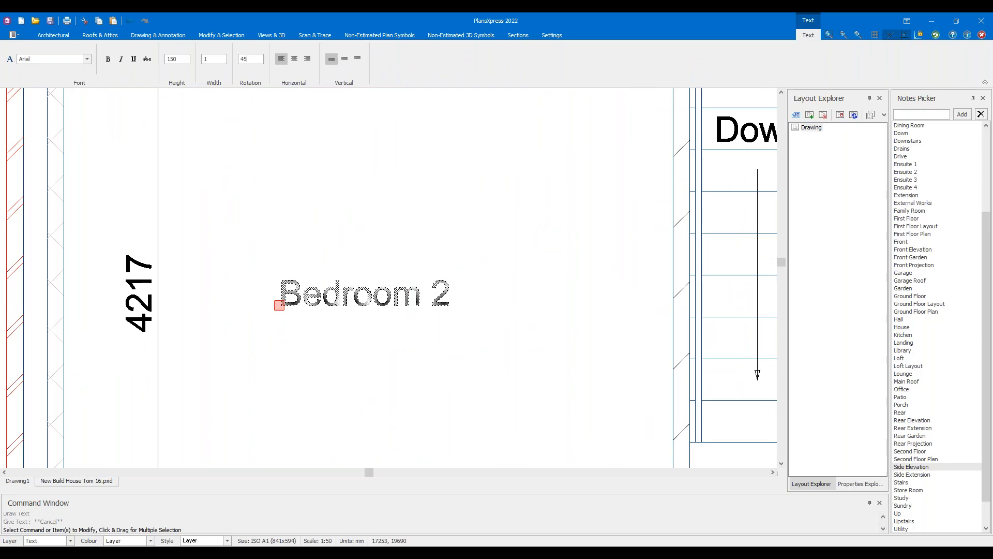
pyautogui.press('Return')
pyautogui.press('Escape')
pyautogui.scroll(-2, 460, 213)
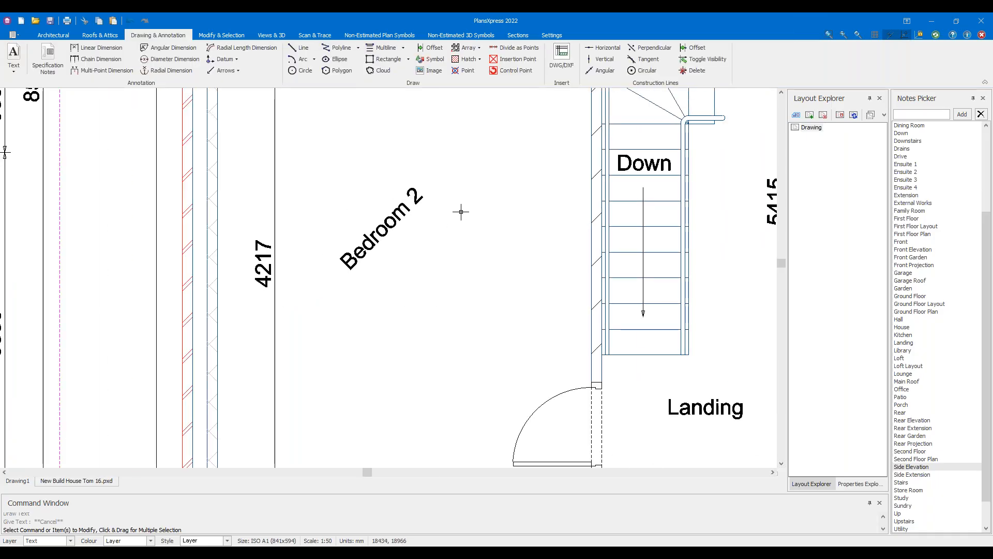
# Set the Bedroom 2 note's rotation to 90 degrees so it reads vertically upwards
pyautogui.click(385, 213)
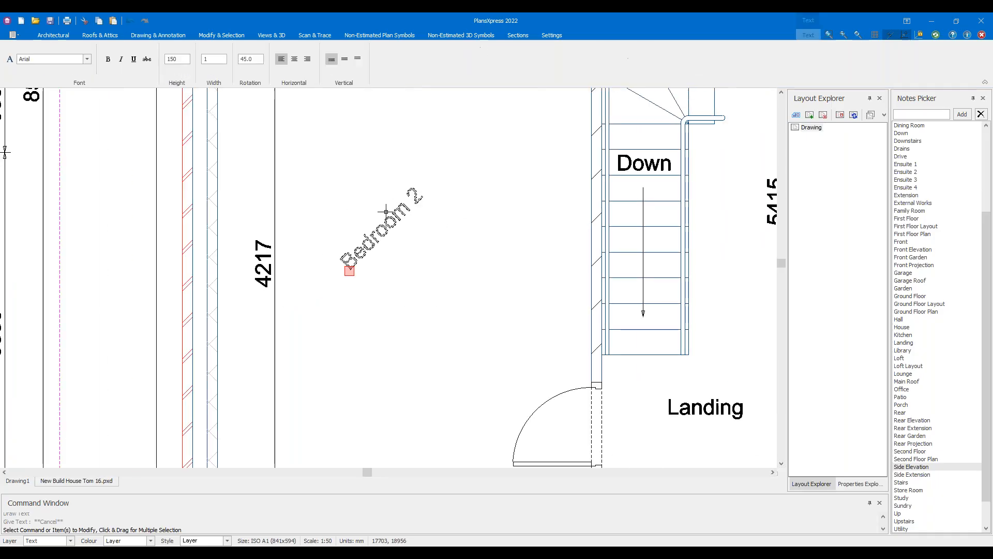
pyautogui.press('BackSpace')
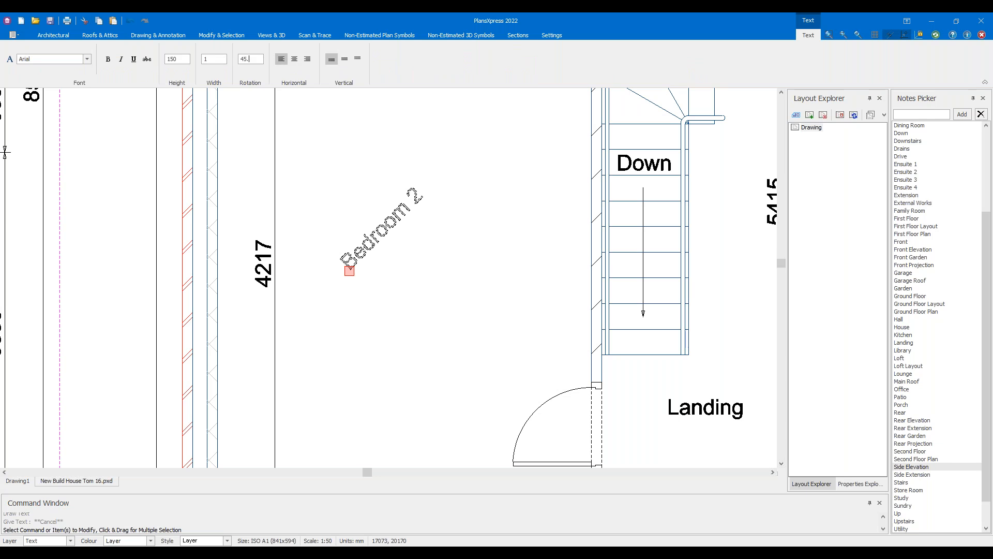
pyautogui.write('0')
pyautogui.press('Return')
pyautogui.press('Escape')
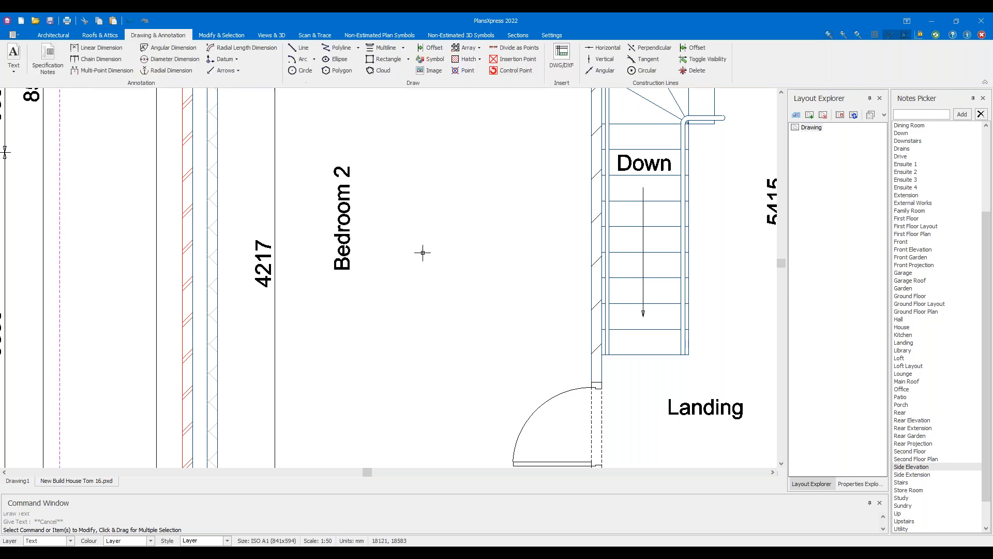
# Set the Bedroom 2 note's rotation to 270 degrees so it reads vertically downwards
pyautogui.click(347, 237)
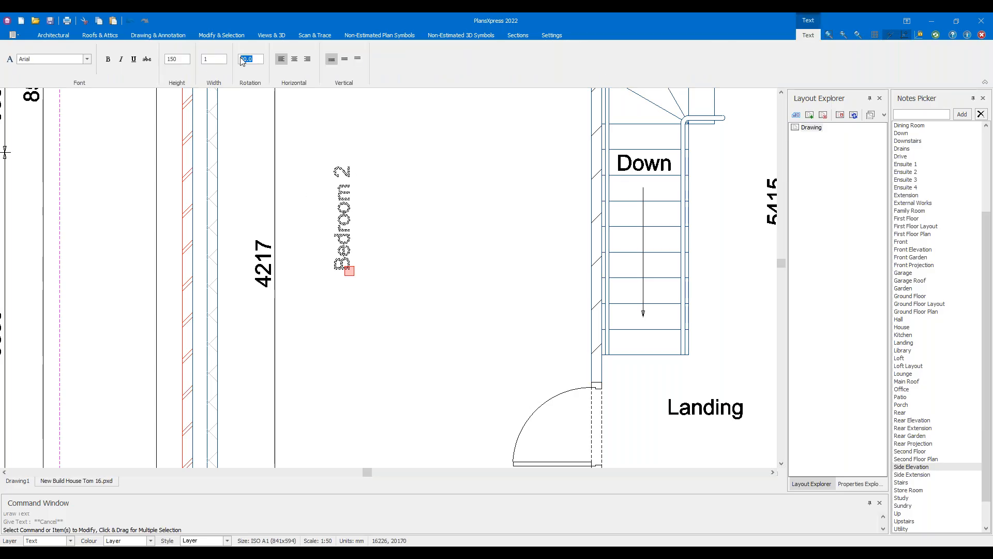
pyautogui.press('Return')
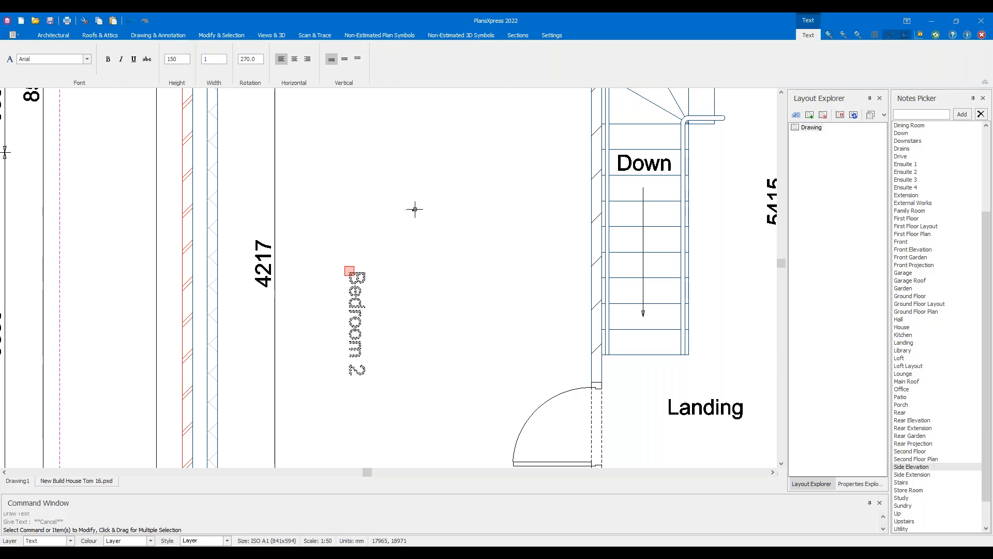
pyautogui.press('Escape')
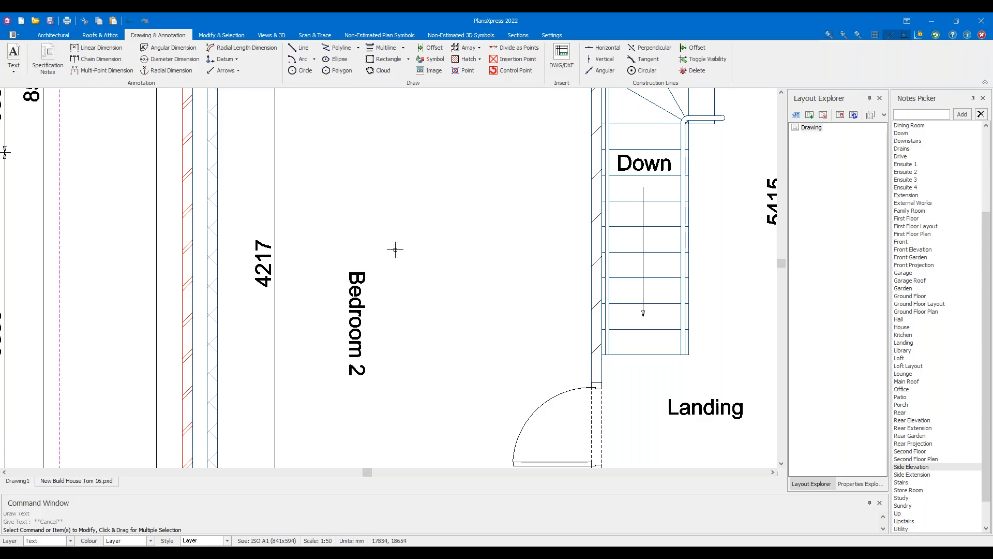
# Reset the Bedroom 2 note's rotation to 0 so it reads horizontally
pyautogui.click(365, 297)
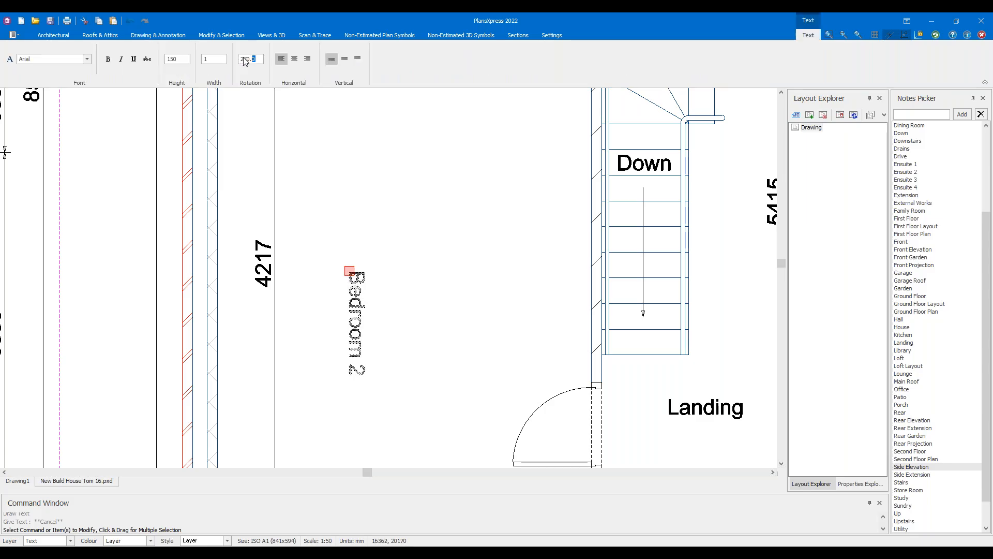
pyautogui.write('0')
pyautogui.press('Return')
pyautogui.press('Escape')
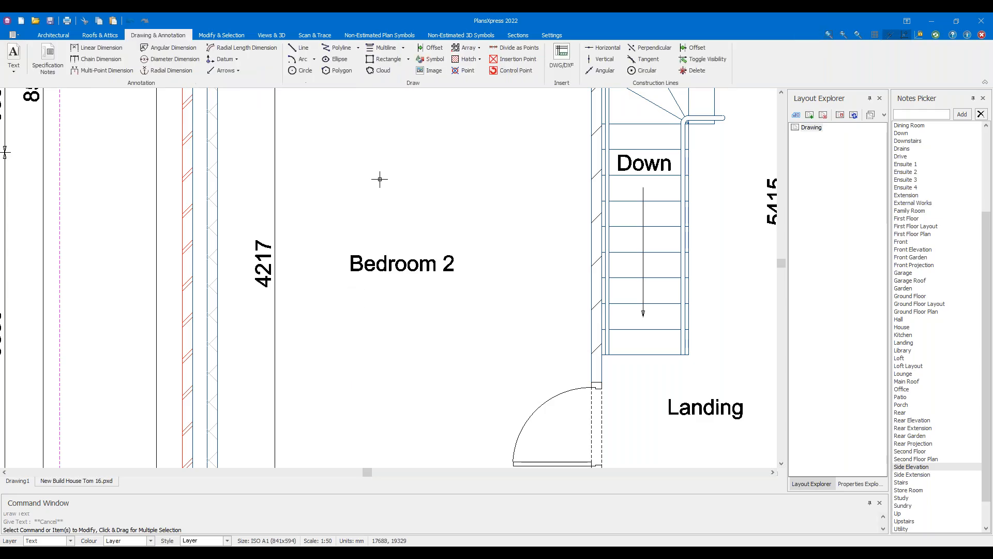
# Change the font of the Bedroom 2 note to Amethyst
pyautogui.scroll(1, 408, 213)
pyautogui.scroll(-2, 413, 211)
pyautogui.scroll(-1, 414, 210)
pyautogui.scroll(-1, 426, 177)
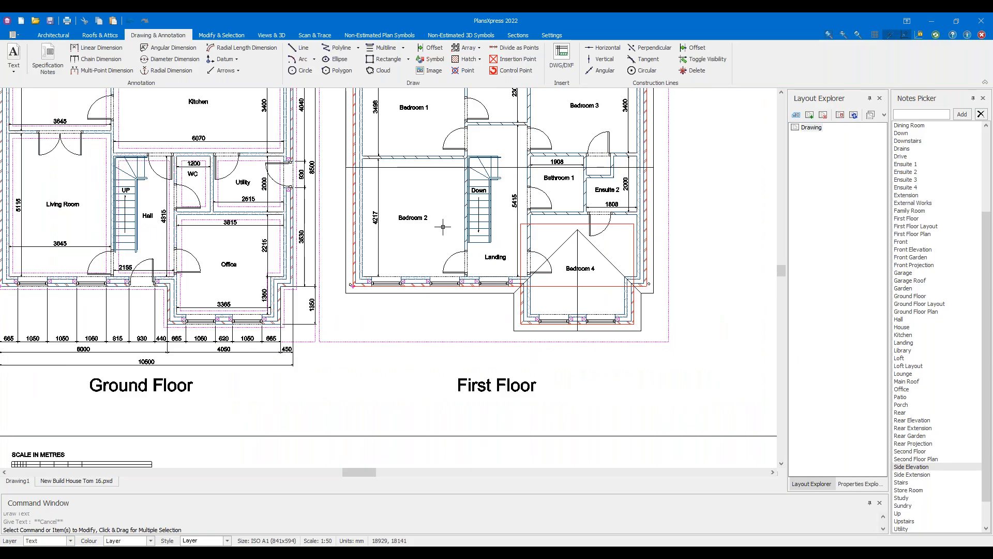
pyautogui.scroll(2, 378, 222)
pyautogui.click(424, 211)
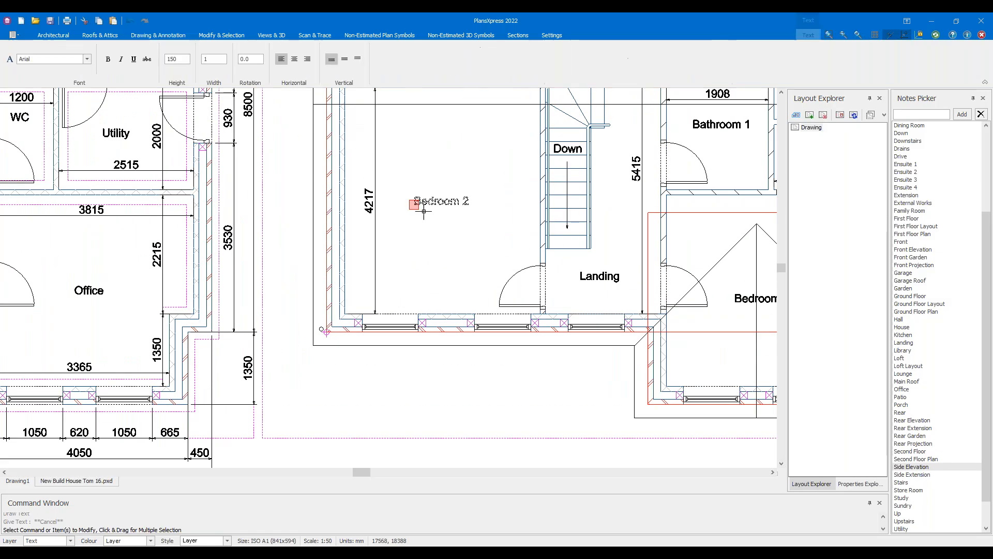
pyautogui.click(87, 58)
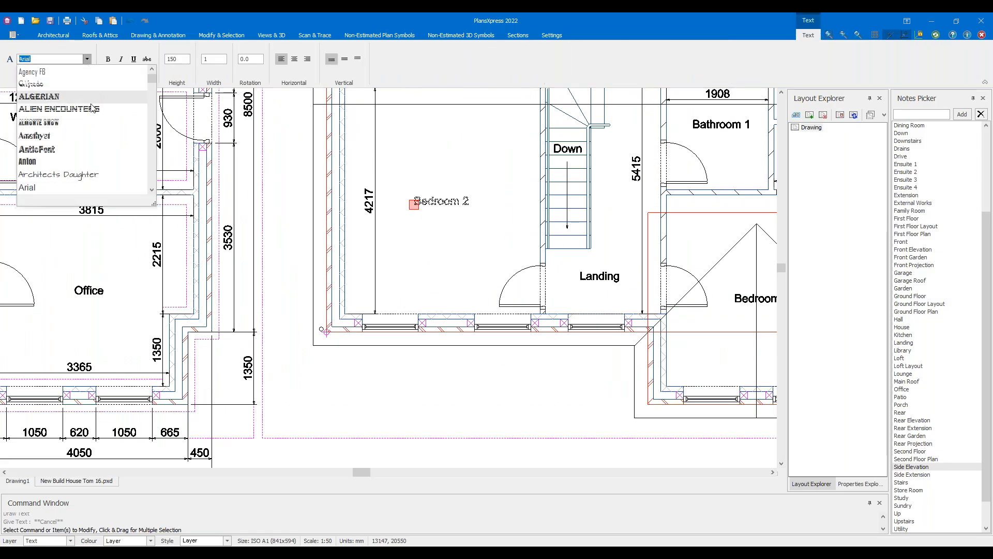
pyautogui.click(73, 136)
pyautogui.press('Escape')
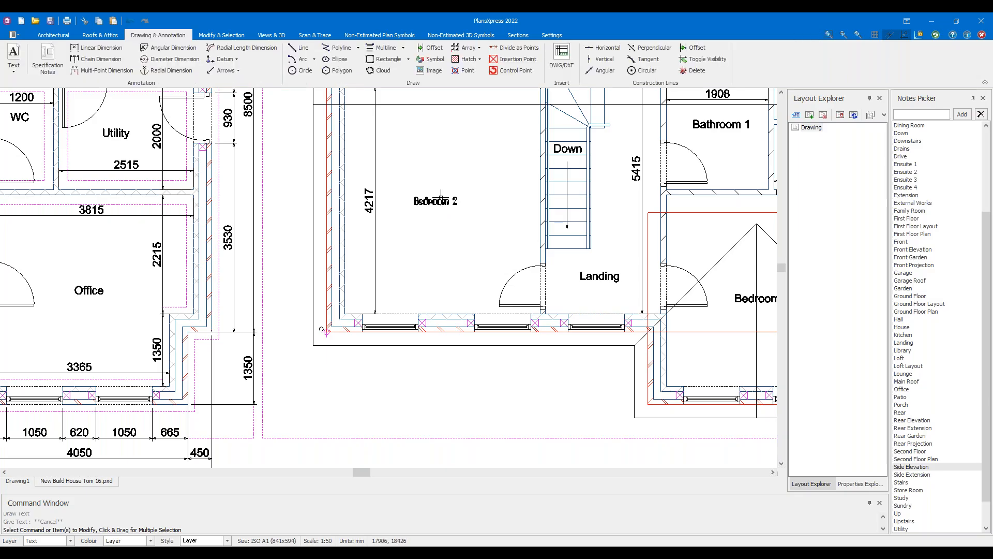
# Change the Bedroom 2 note's font to AnticFont
pyautogui.scroll(3, 432, 187)
pyautogui.moveTo(407, 235)
pyautogui.mouseDown()
pyautogui.moveTo(357, 207)
pyautogui.moveTo(338, 226)
pyautogui.mouseUp()
pyautogui.press('Escape')
pyautogui.press('Escape')
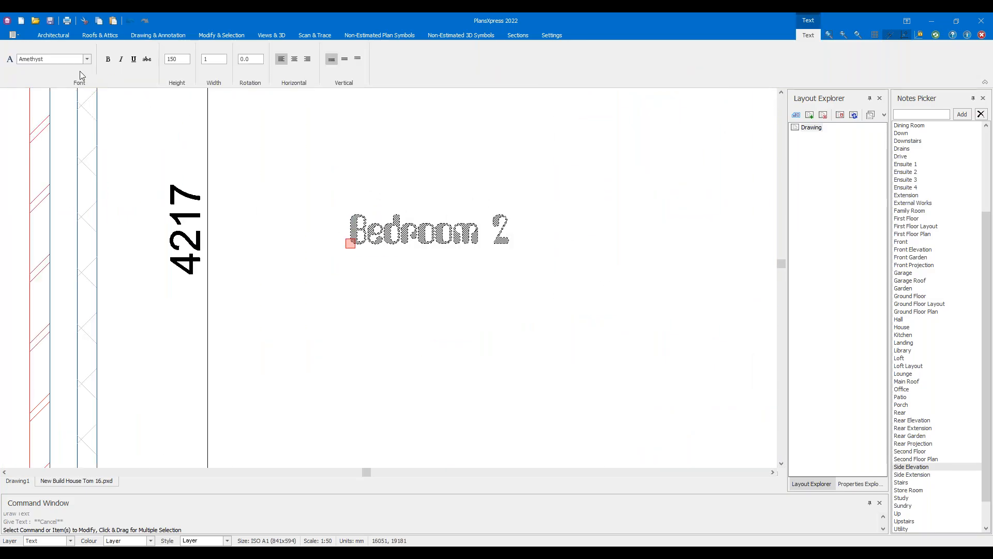
pyautogui.click(77, 64)
pyautogui.click(87, 60)
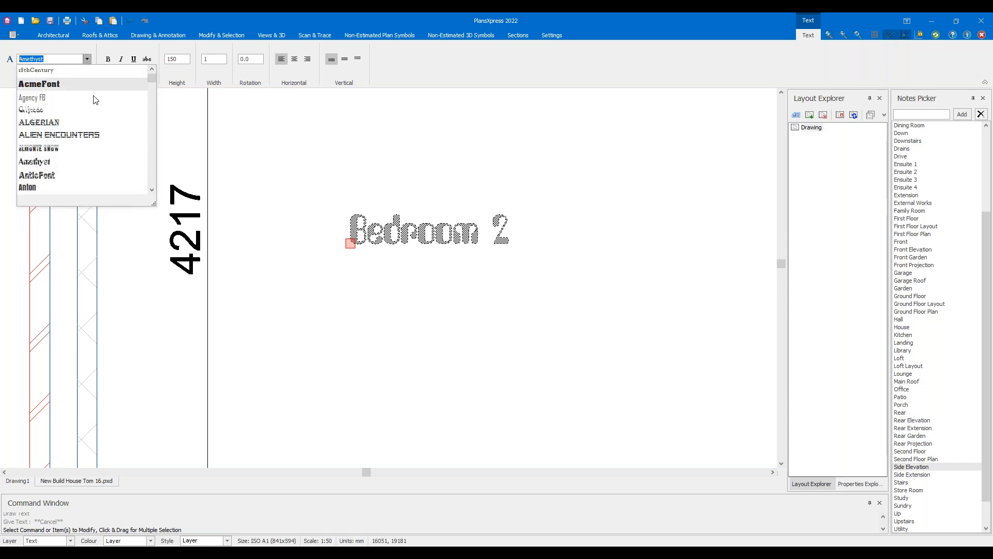
pyautogui.click(74, 172)
pyautogui.click(312, 191)
# Change the Bedroom 2 note's font to Balthazar and deselect the note
pyautogui.moveTo(399, 266); pyautogui.dragTo(329, 207)
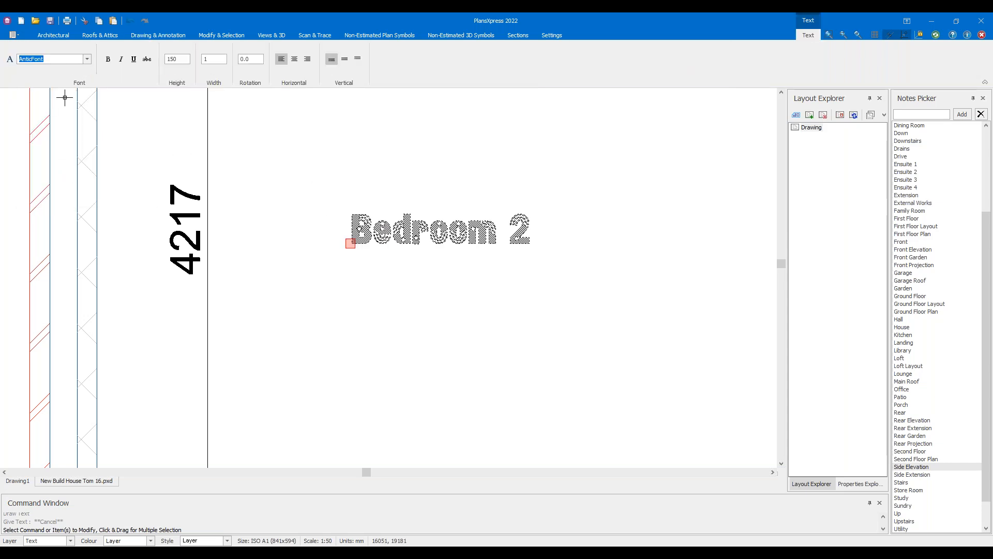
pyautogui.click(87, 61)
pyautogui.scroll(-3, 90, 114)
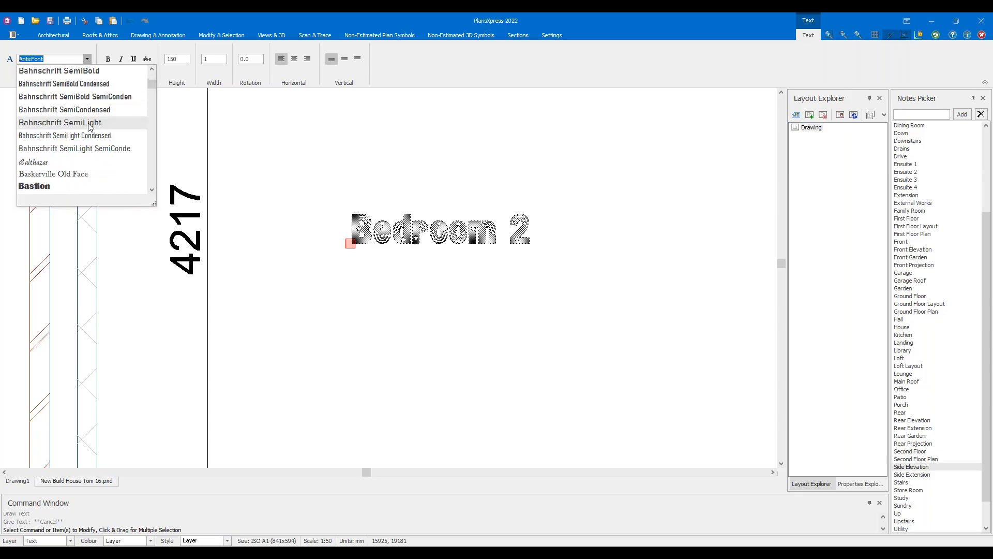
pyautogui.scroll(-1, 83, 137)
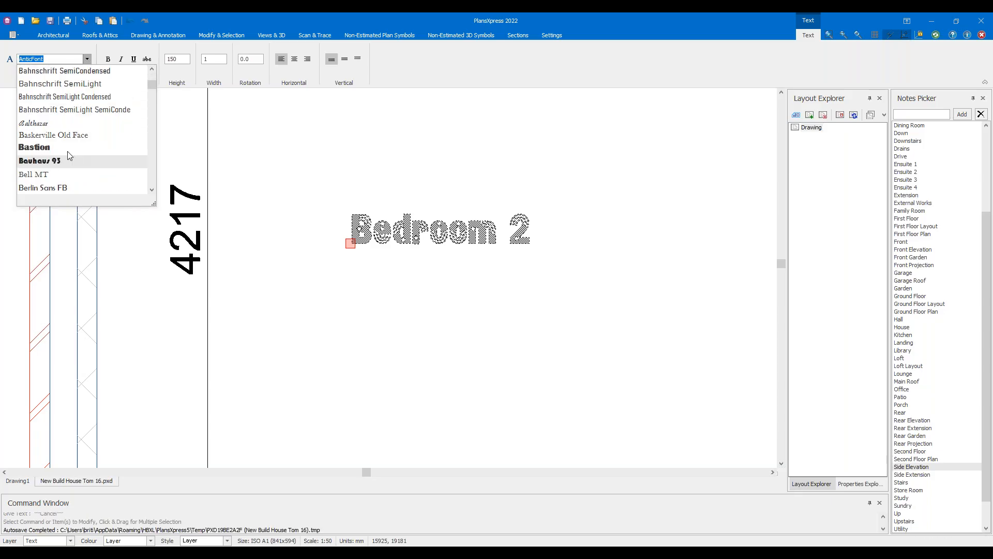
pyautogui.click(57, 127)
pyautogui.click(324, 171)
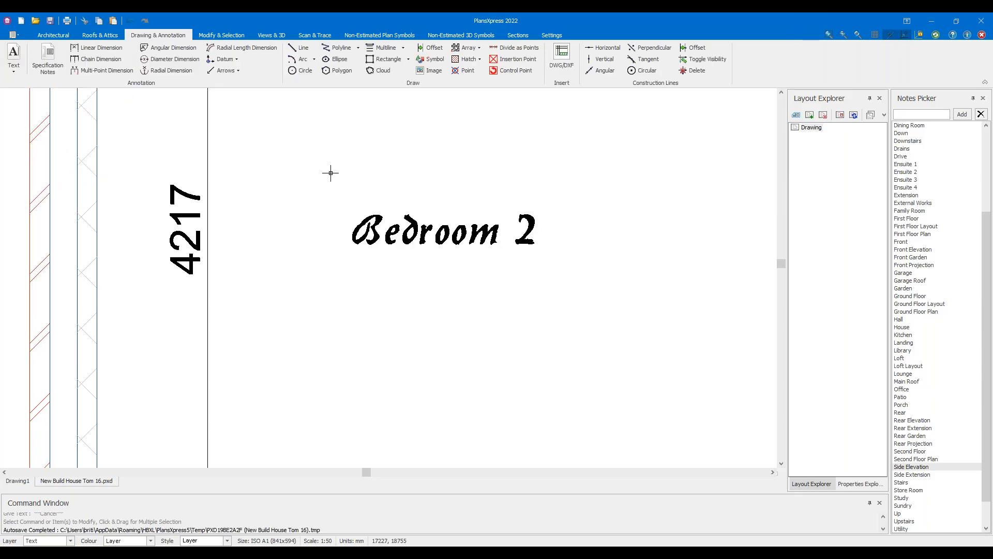
# Change the Bedroom 2 note's font to Bahnschrift SemiLight SemiConde
pyautogui.click(368, 217)
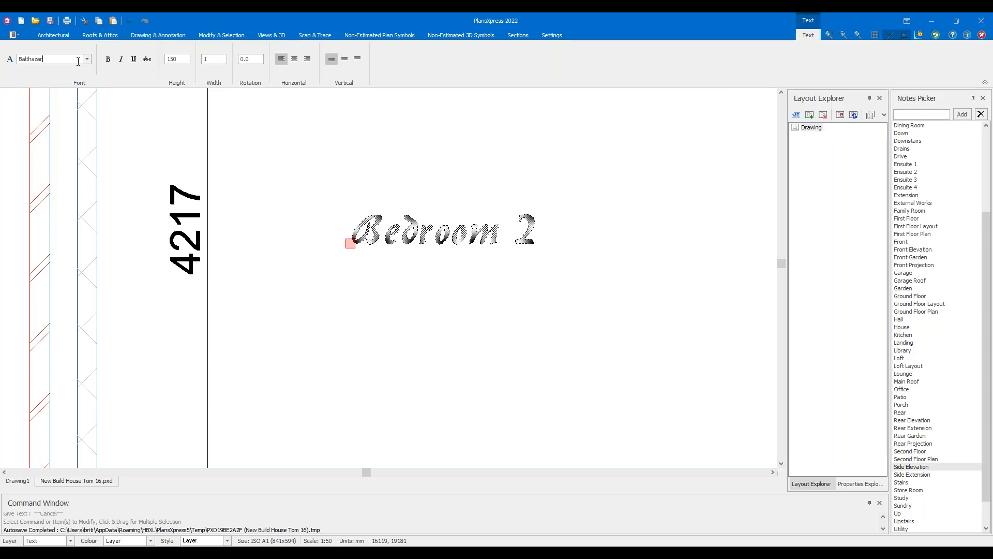
pyautogui.click(88, 59)
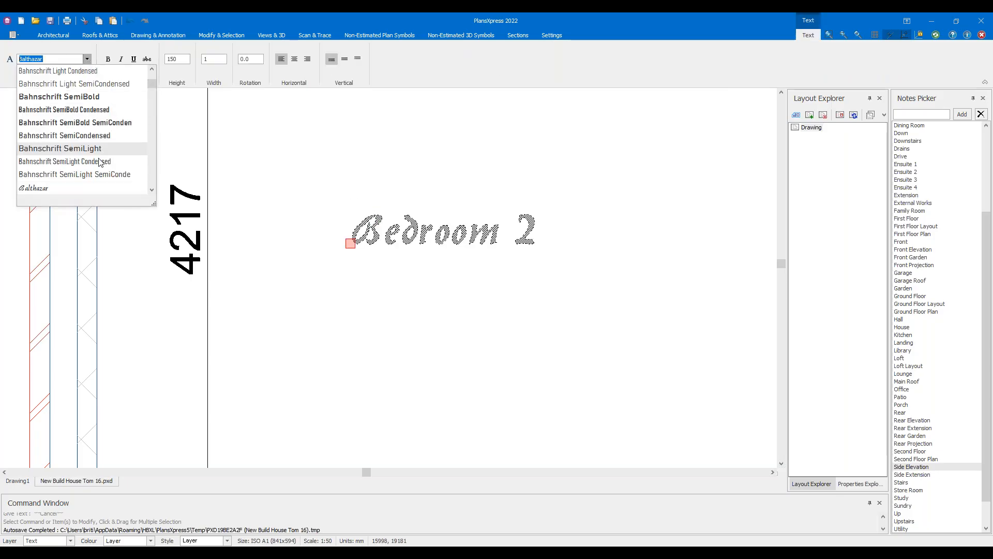
pyautogui.click(98, 172)
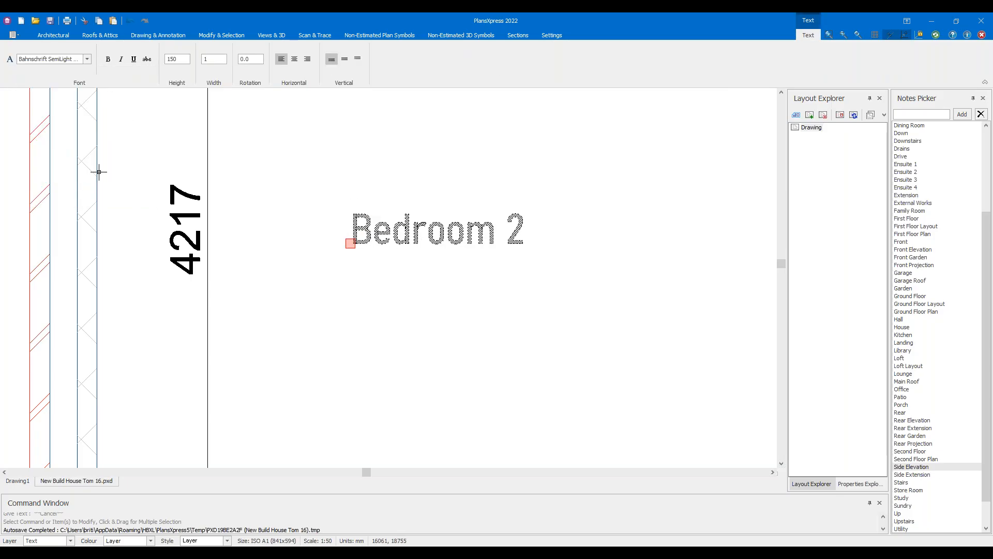
# Change the Bedroom 2 note's font to X-Files and deselect the note
pyautogui.click(88, 59)
pyautogui.moveTo(148, 83); pyautogui.dragTo(150, 206)
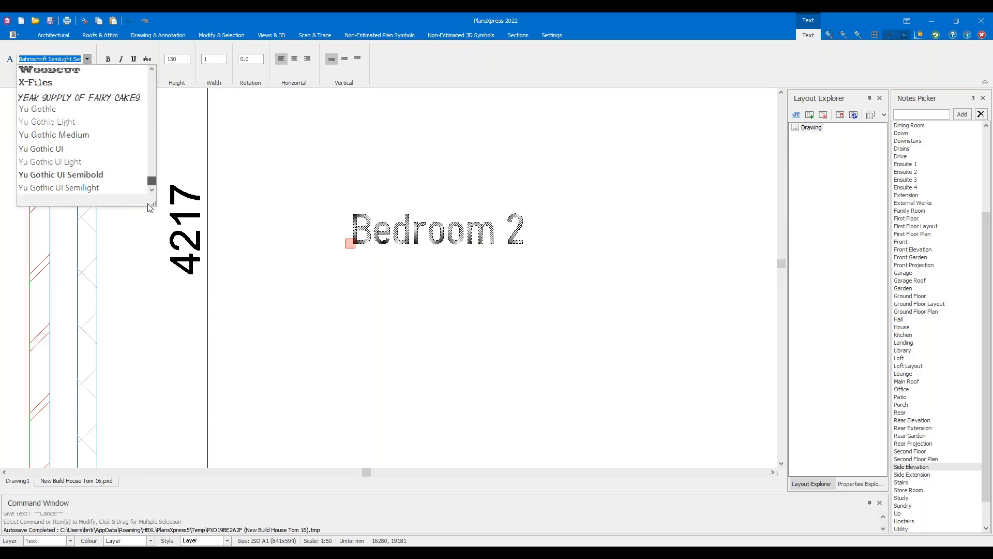
pyautogui.scroll(1, 83, 133)
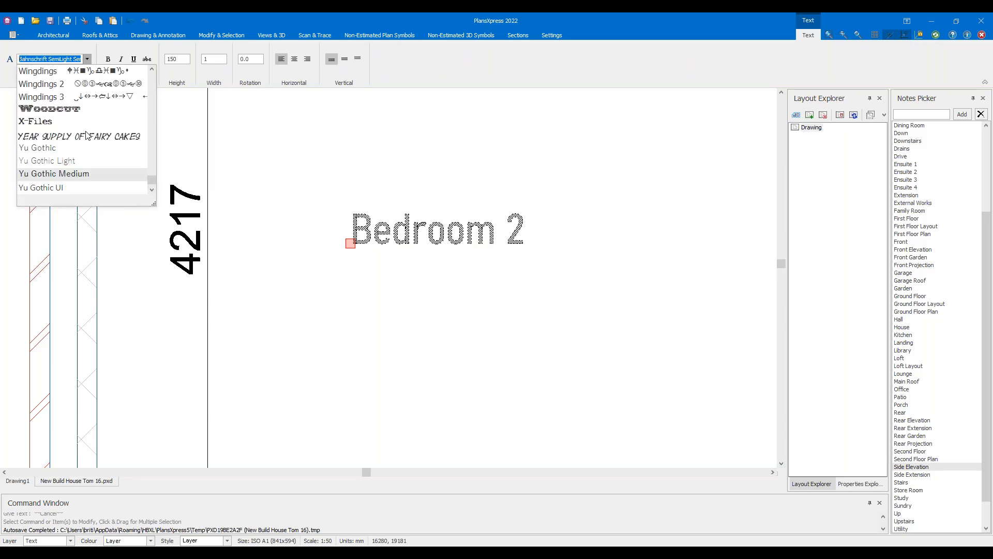
pyautogui.click(52, 122)
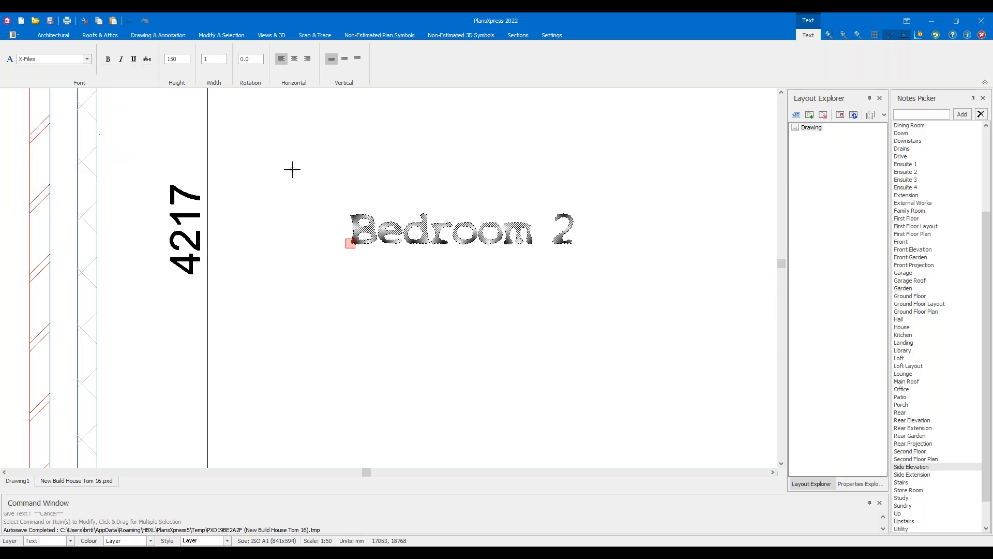
pyautogui.click(291, 168)
pyautogui.scroll(-4, 292, 169)
pyautogui.scroll(5, 322, 191)
# Change the Bedroom 2 note's font to the Webdings symbol font
pyautogui.click(384, 230)
pyautogui.scroll(-2, 388, 236)
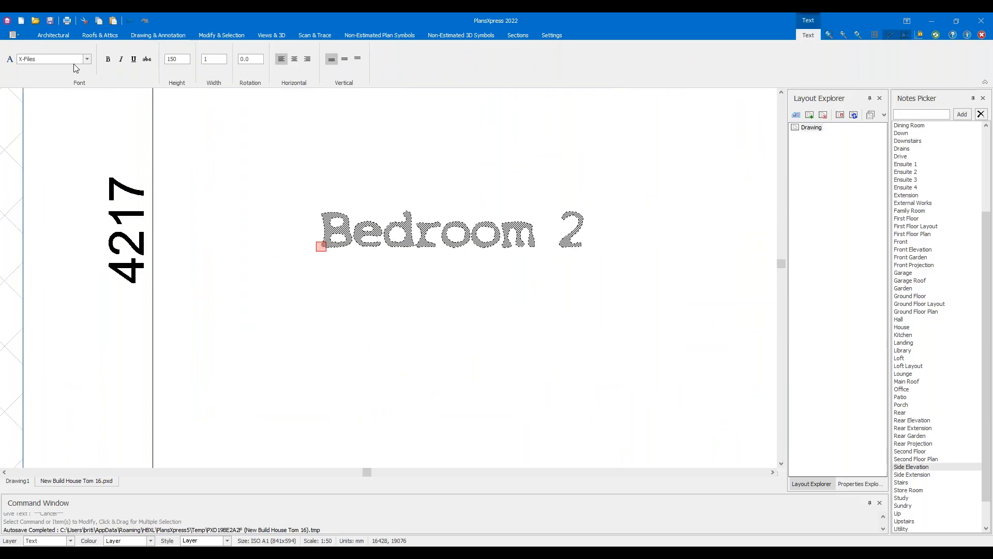
pyautogui.click(88, 60)
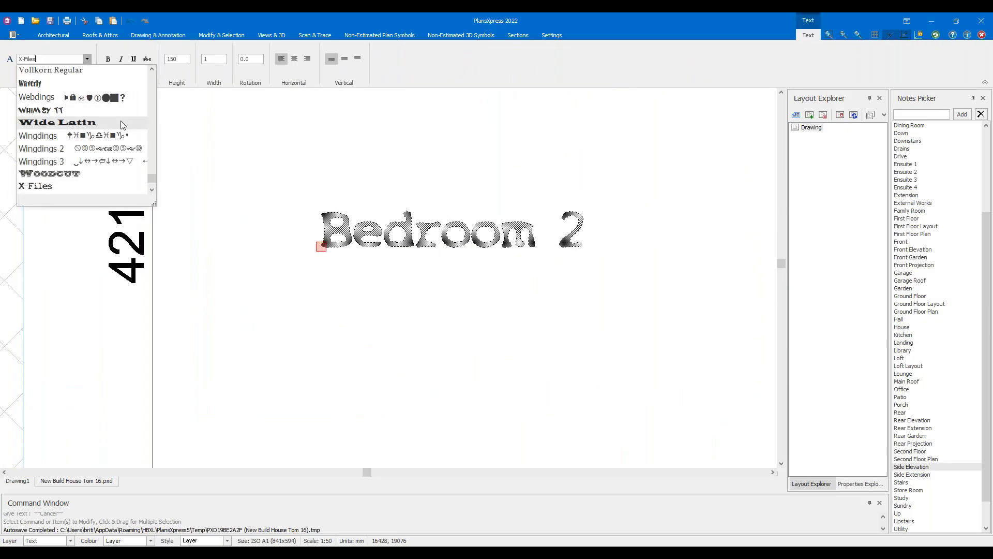
pyautogui.click(78, 97)
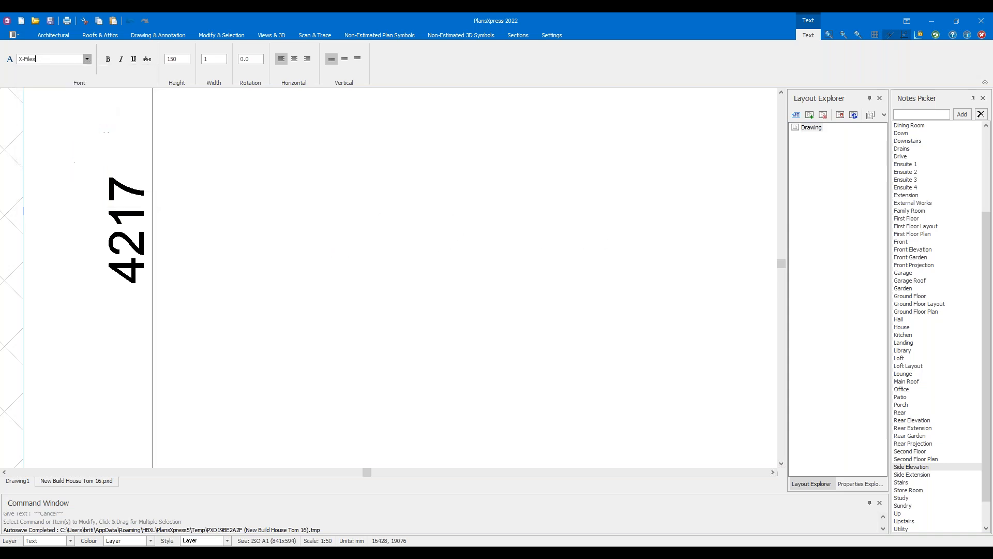
pyautogui.click(262, 154)
pyautogui.moveTo(369, 234); pyautogui.dragTo(314, 204)
pyautogui.press('Escape')
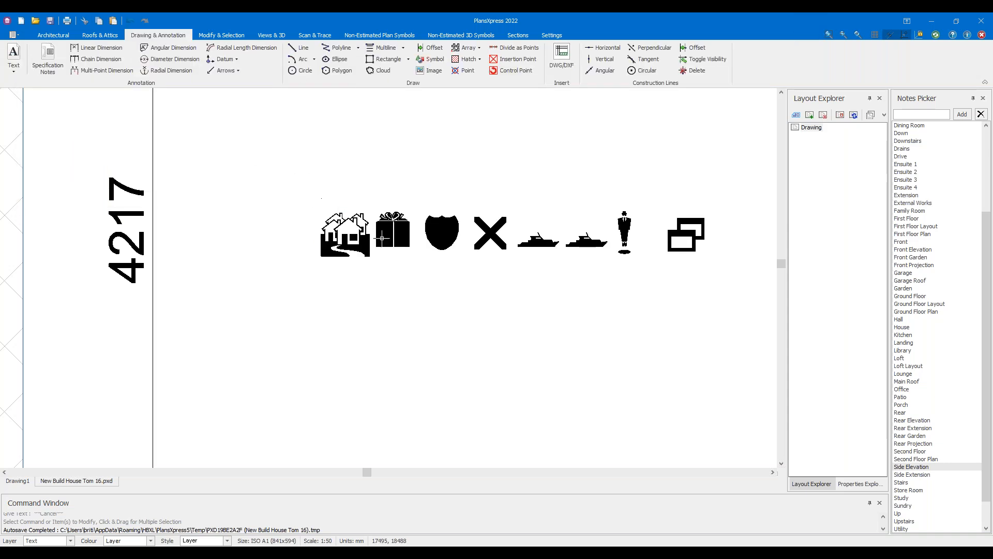
# Change the Bedroom 2 note's font to Vivian and then to Trebuchet MS
pyautogui.moveTo(446, 252); pyautogui.dragTo(337, 194)
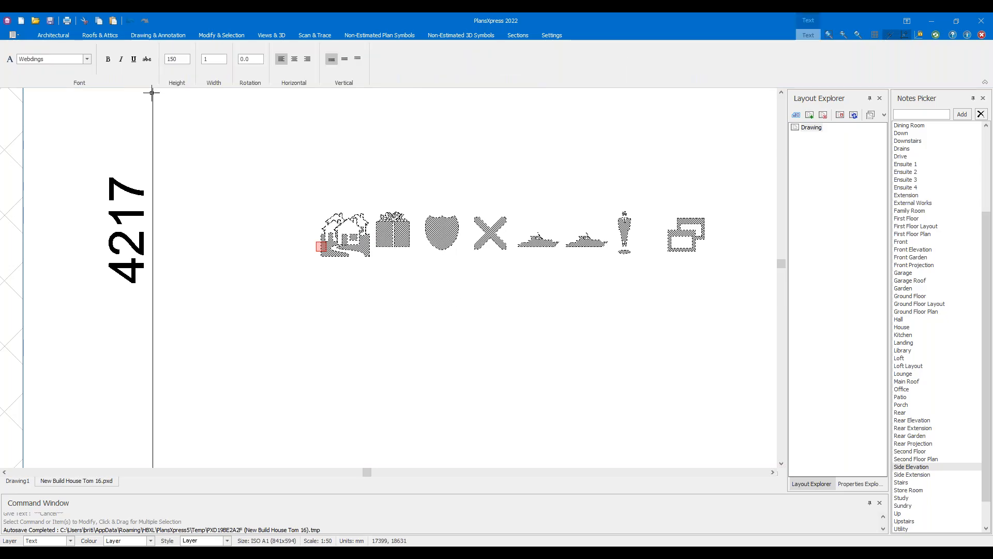
pyautogui.click(88, 58)
pyautogui.click(78, 96)
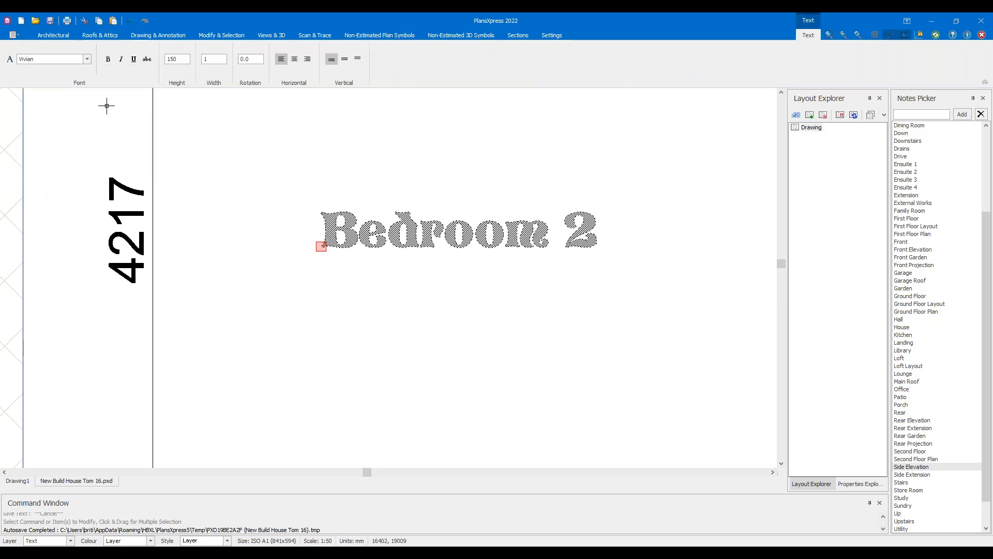
pyautogui.click(87, 59)
pyautogui.click(88, 67)
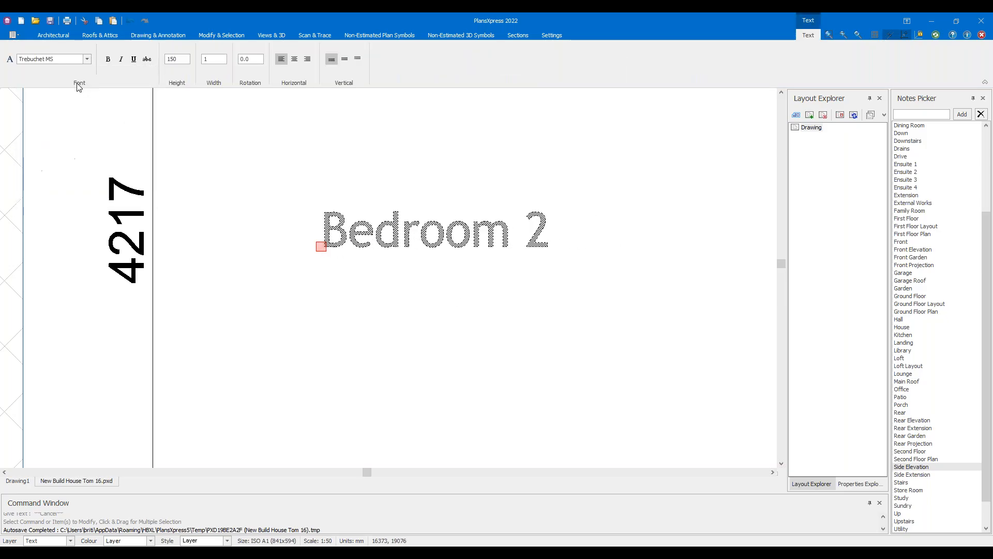
# Change the Bedroom 2 note's font to Induction
pyautogui.click(87, 59)
pyautogui.scroll(8, 87, 136)
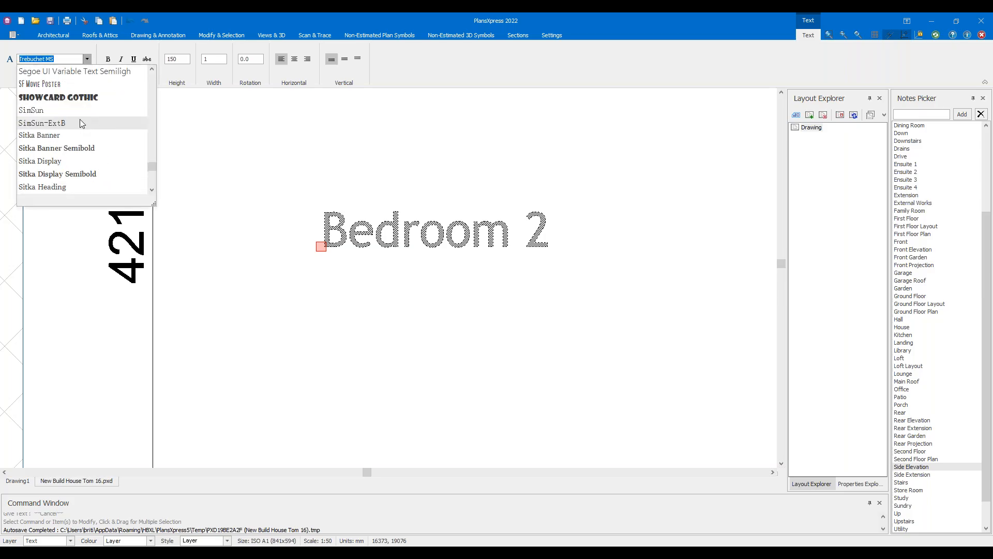
pyautogui.scroll(10, 148, 151)
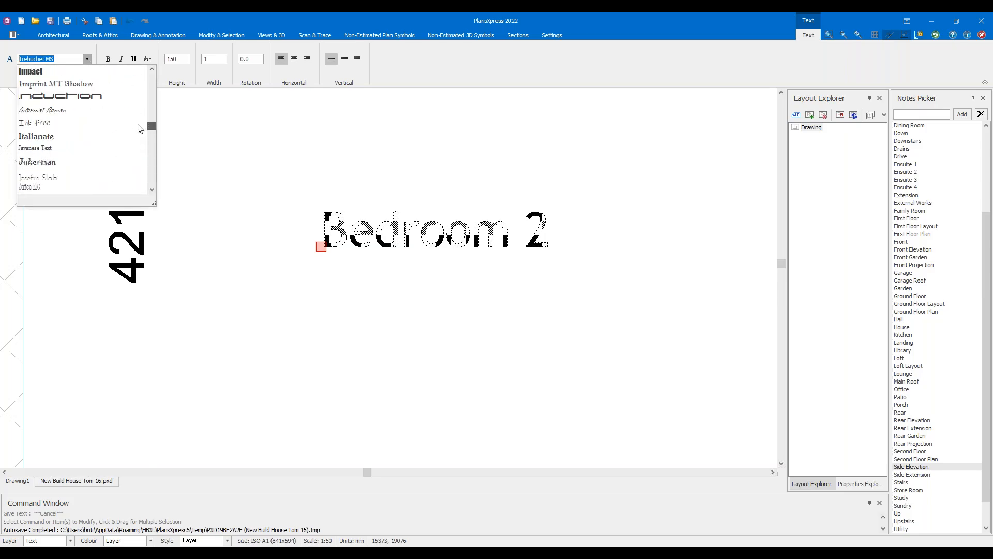
pyautogui.click(110, 97)
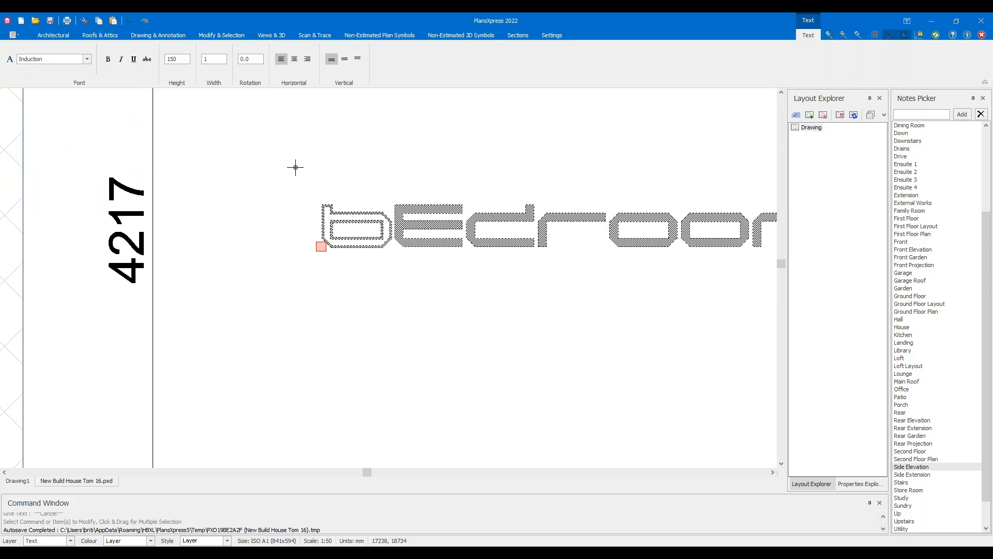
# Change the Bedroom 2 note's font to Franklin Gothic Demi
pyautogui.click(354, 236)
pyautogui.click(354, 235)
pyautogui.click(87, 59)
pyautogui.scroll(5, 96, 138)
pyautogui.scroll(7, 94, 136)
pyautogui.scroll(-3, 78, 106)
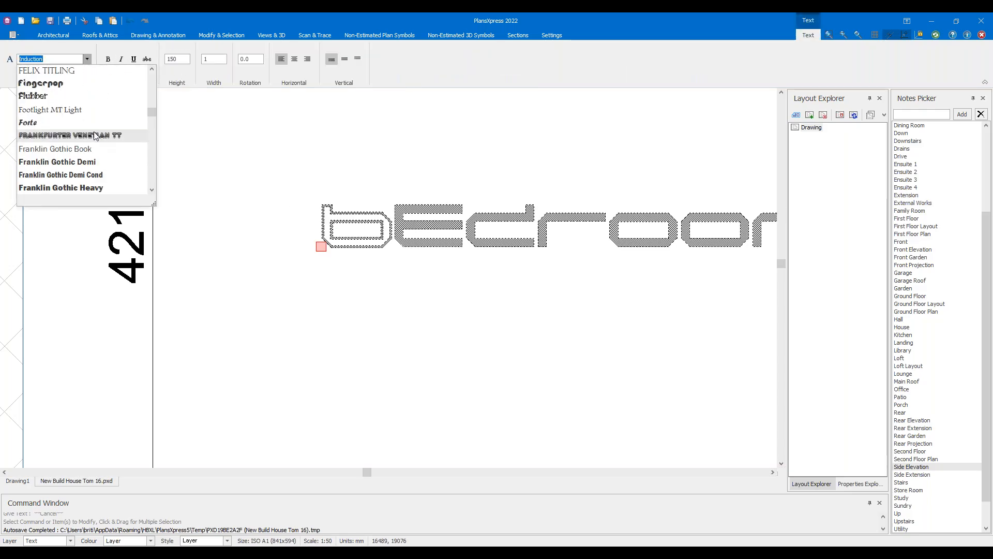
pyautogui.click(77, 123)
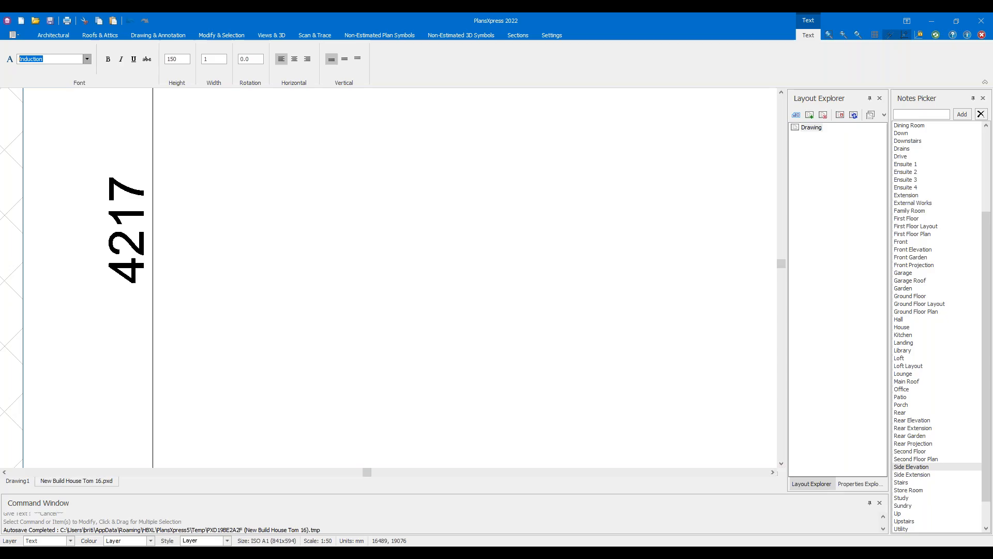
pyautogui.press('Escape')
# Change the Bedroom 2 note's font to 18thCentury
pyautogui.click(331, 219)
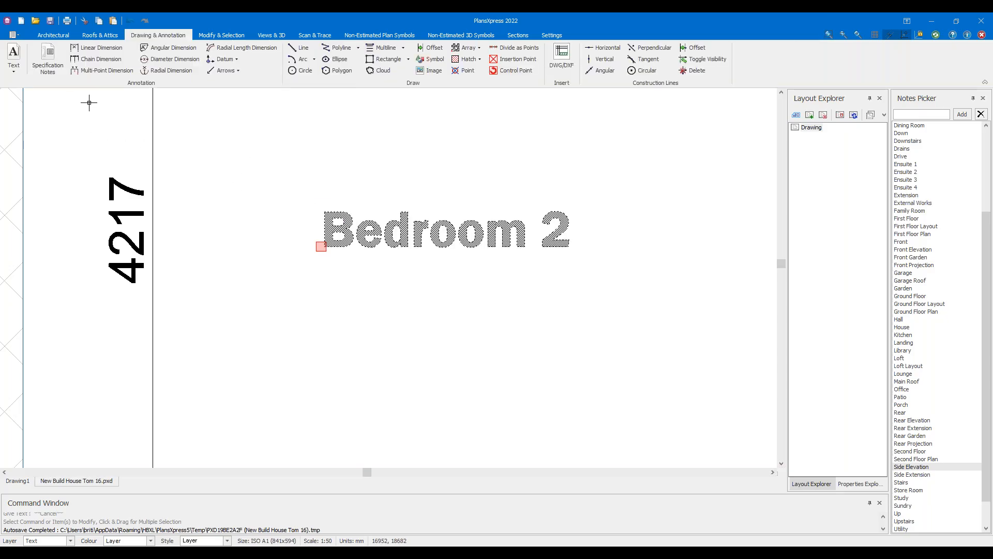
pyautogui.click(87, 59)
pyautogui.scroll(5, 114, 151)
pyautogui.scroll(12, 112, 150)
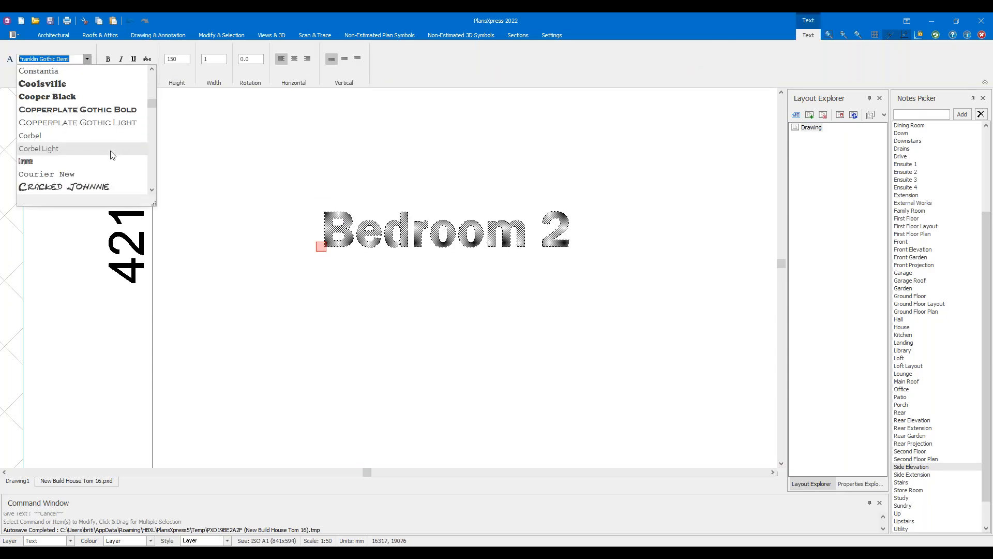
pyautogui.click(179, 94)
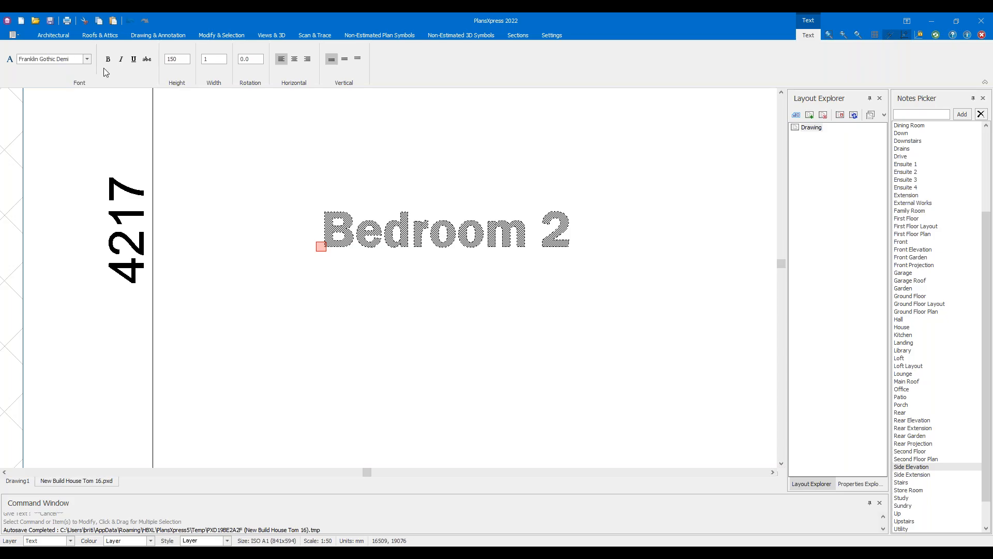
pyautogui.scroll(-1, 77, 58)
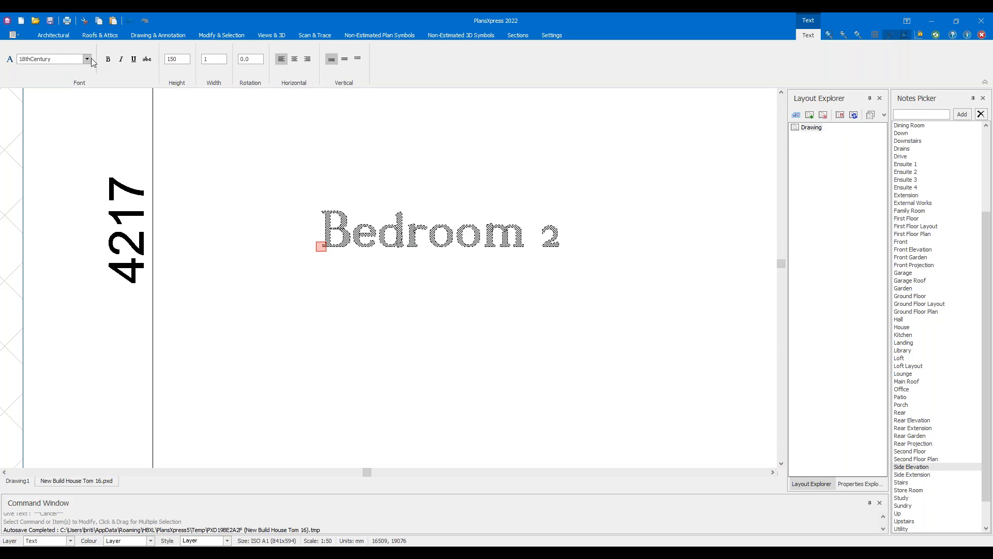
# Set the Bedroom 2 note's font to Arial and deselect the note
pyautogui.click(88, 58)
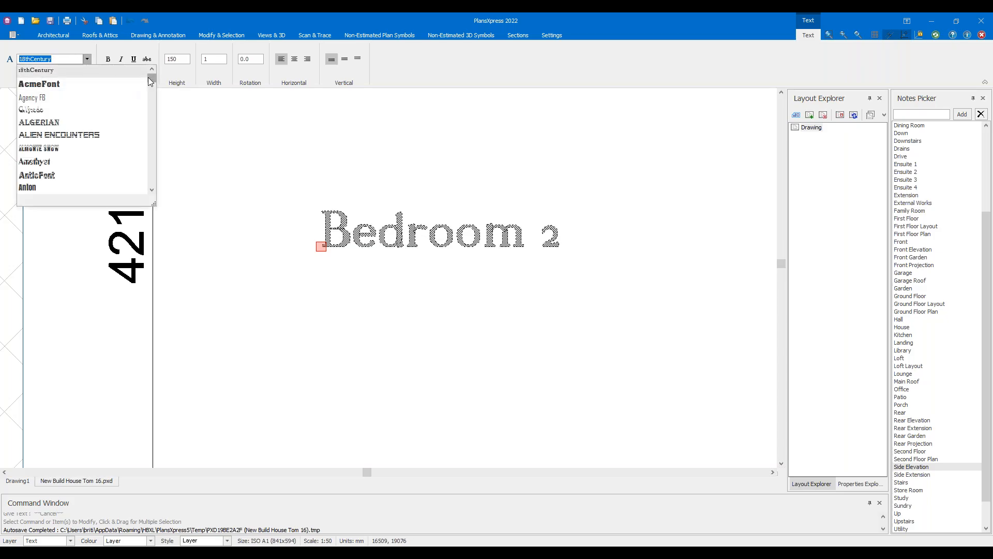
pyautogui.scroll(-1, 114, 115)
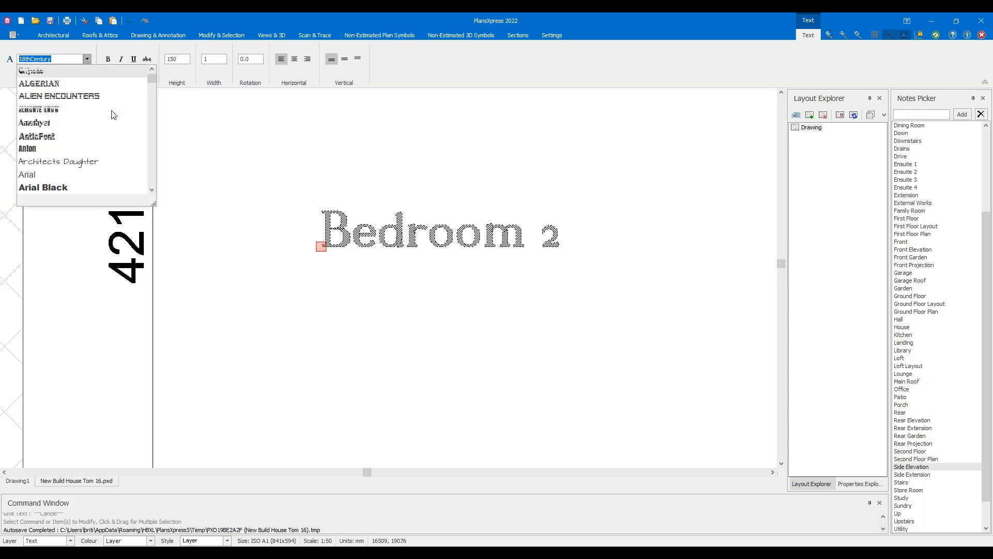
pyautogui.scroll(-1, 114, 115)
pyautogui.click(76, 133)
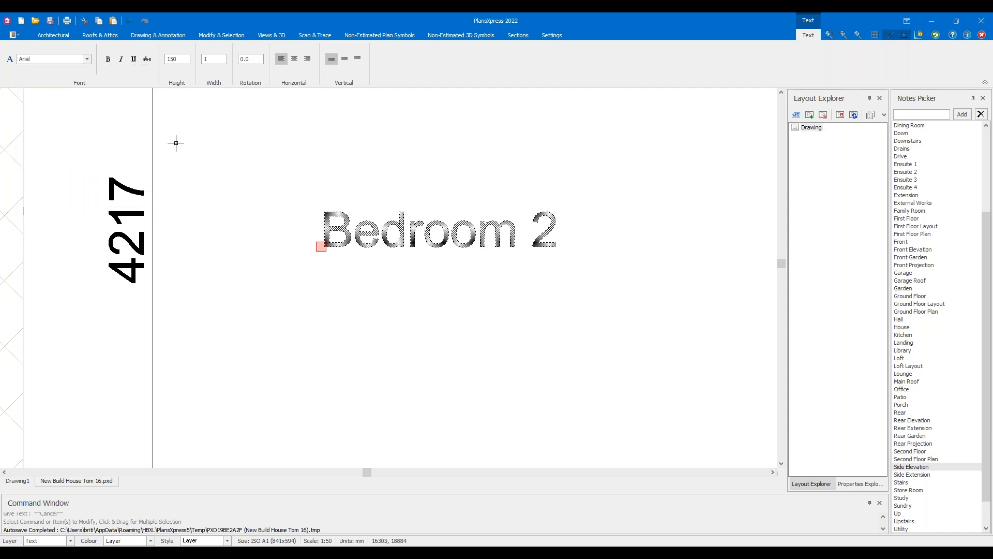
pyautogui.press('Escape')
# Check the Landing note's font settings against those of the Bedroom 2 note
pyautogui.scroll(-3, 224, 148)
pyautogui.click(701, 350)
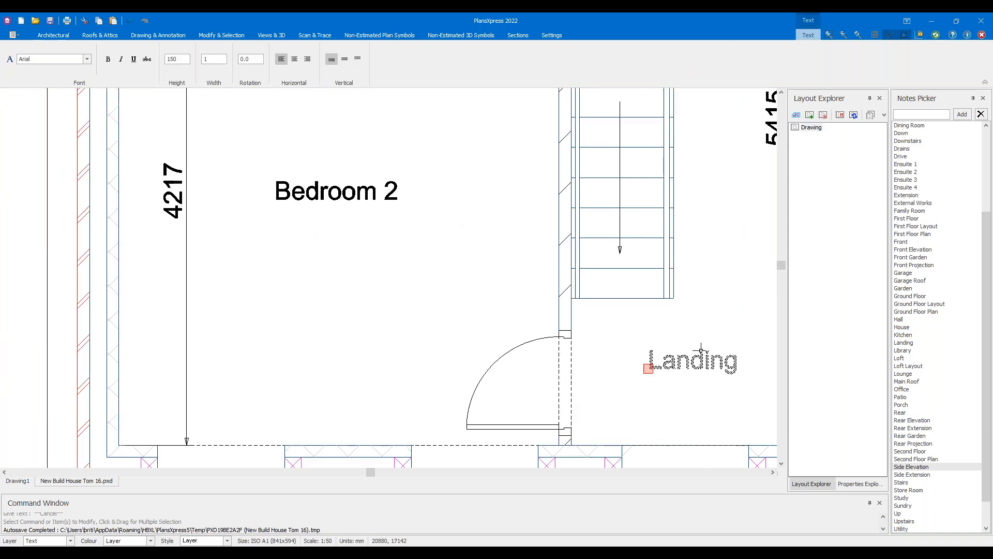
pyautogui.press('Escape')
pyautogui.click(337, 193)
pyautogui.press('Escape')
# Change the Bedroom 2 note's font to Arial Black
pyautogui.moveTo(342, 231); pyautogui.dragTo(279, 167)
pyautogui.click(88, 58)
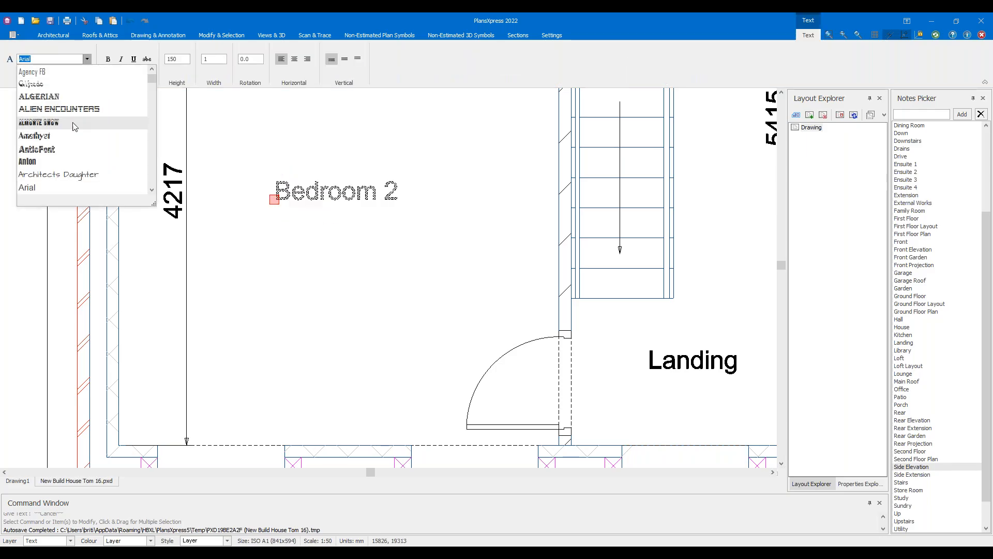
pyautogui.scroll(-1, 63, 150)
pyautogui.click(72, 162)
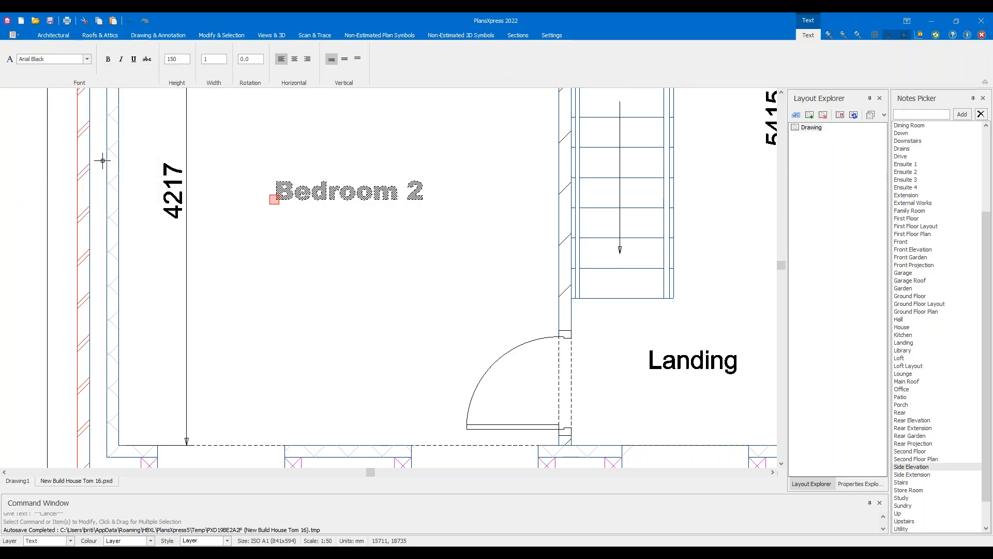
pyautogui.press('Escape')
# Return the Bedroom 2 note's font to Arial and deselect the note
pyautogui.moveTo(323, 218); pyautogui.dragTo(262, 175)
pyautogui.click(87, 59)
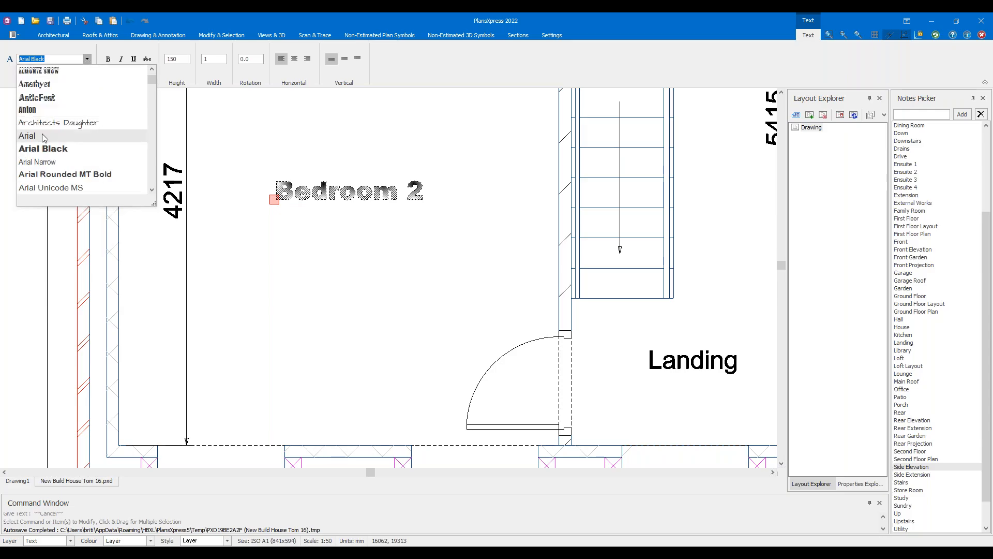
pyautogui.click(27, 136)
pyautogui.press('Escape')
# Make the Bedroom 2 note on the first-floor plan italic and bold
pyautogui.scroll(-4, 322, 154)
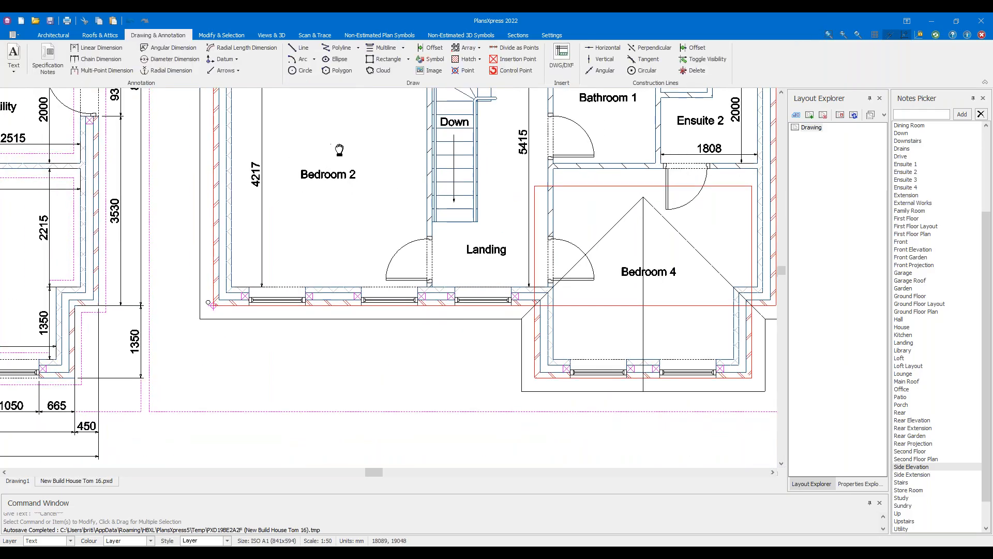
pyautogui.click(310, 202)
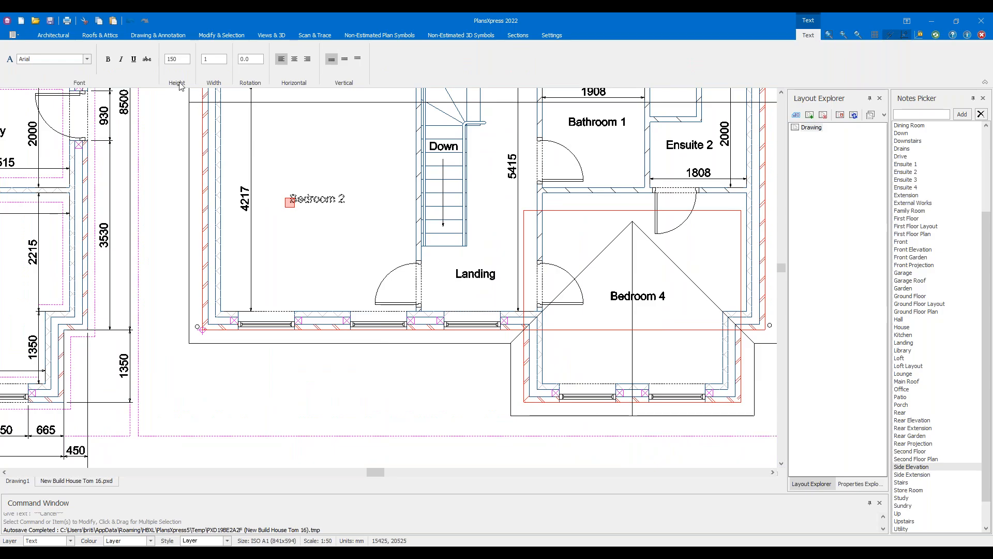
pyautogui.click(135, 60)
pyautogui.click(121, 60)
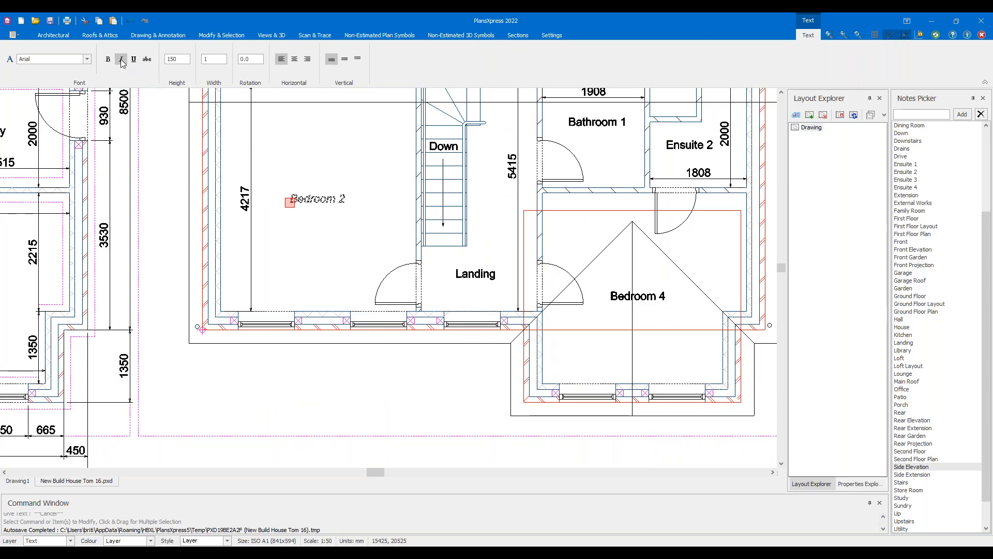
pyautogui.scroll(3, 328, 188)
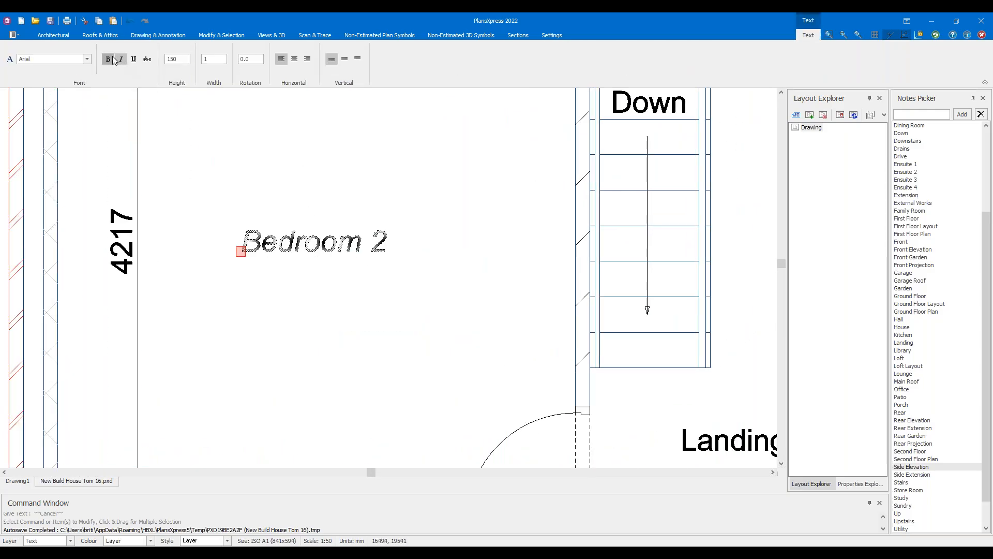
pyautogui.click(122, 60)
pyautogui.click(270, 146)
pyautogui.click(365, 248)
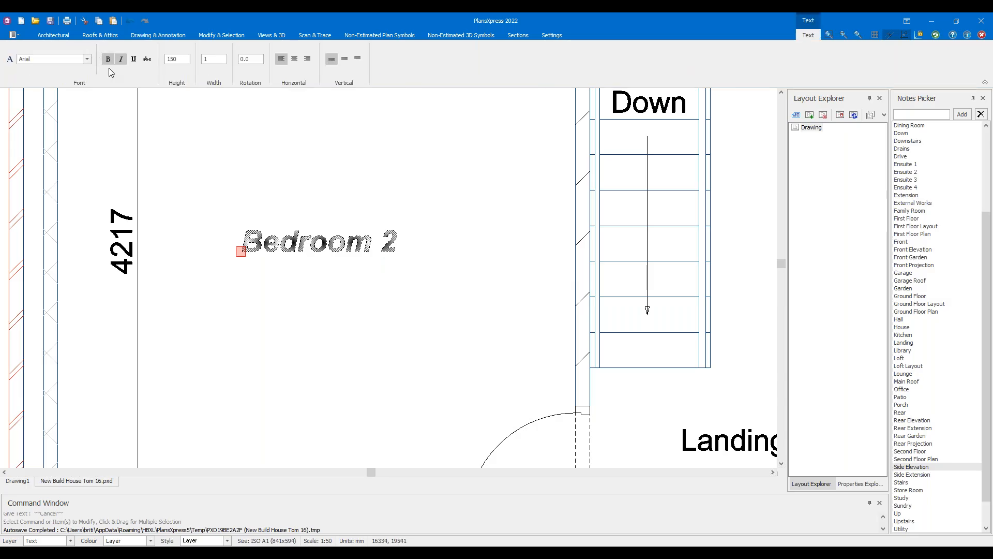
# Remove the bold and italic styles from the Bedroom 2 note and deselect it
pyautogui.click(107, 62)
pyautogui.click(123, 63)
pyautogui.click(267, 195)
pyautogui.scroll(-3, 289, 210)
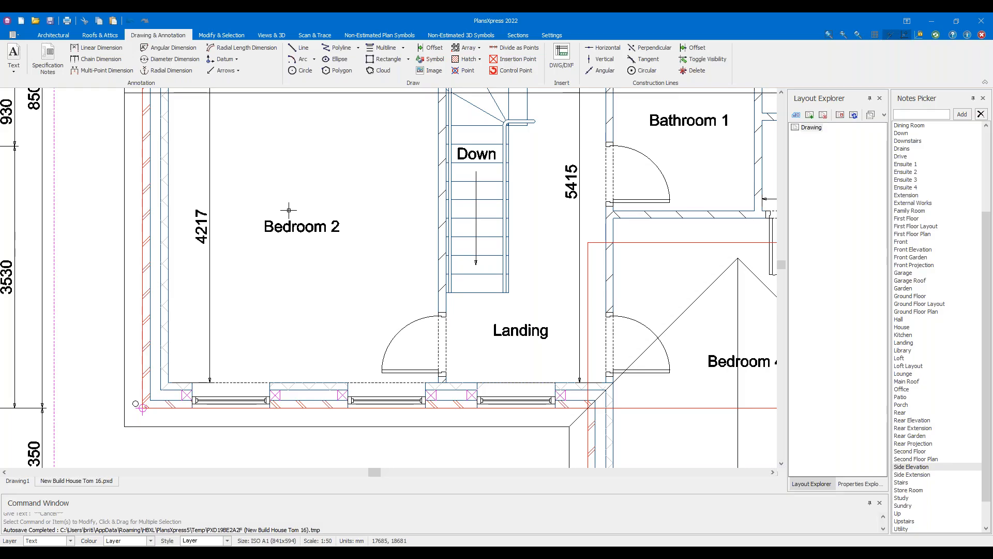
# Examine the labelled floor plans and titled elevations across the whole sheet
pyautogui.scroll(-12, 416, 242)
pyautogui.moveTo(408, 322); pyautogui.dragTo(319, 273, button='middle')
pyautogui.scroll(3, 314, 262)
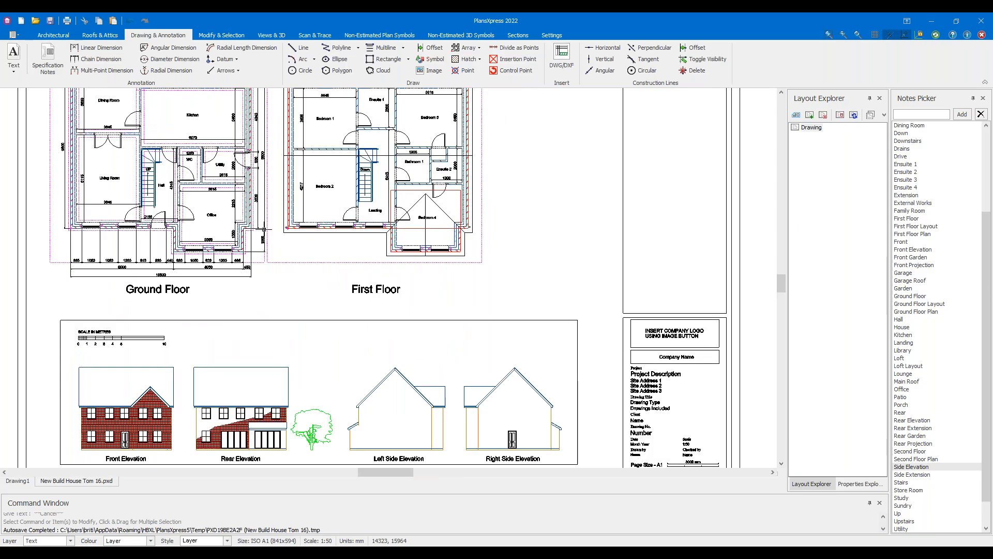
pyautogui.scroll(2, 205, 180)
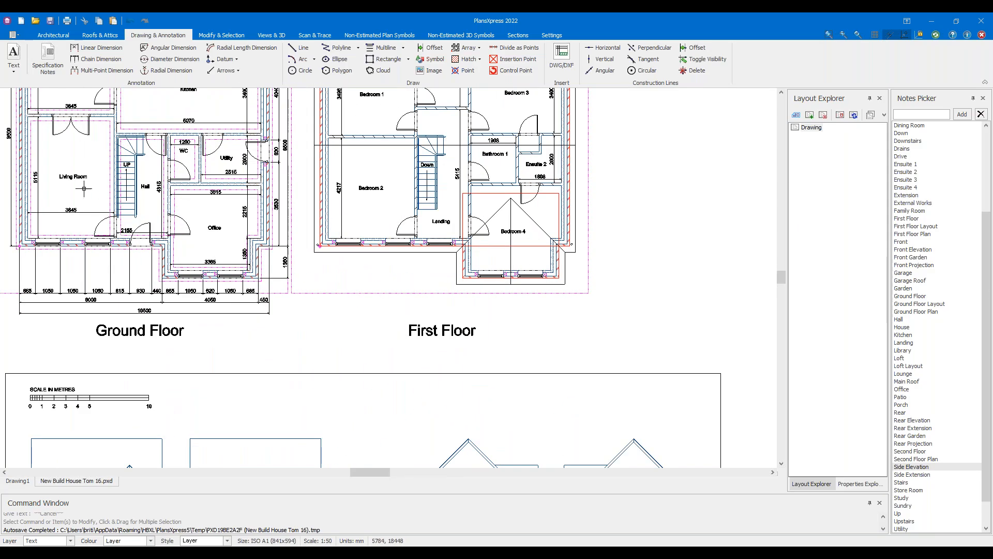
pyautogui.scroll(2, 380, 183)
pyautogui.scroll(-6, 414, 233)
pyautogui.scroll(2, 428, 258)
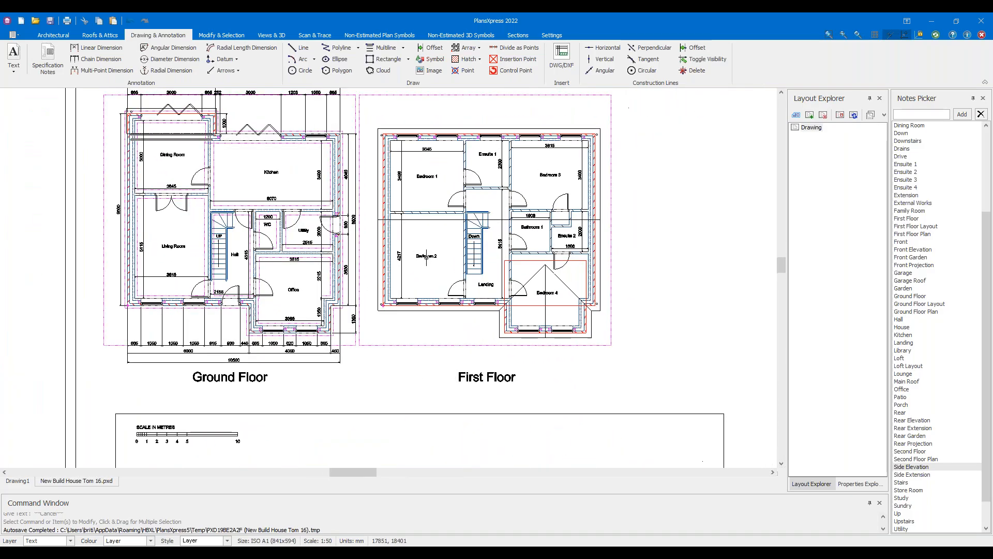
pyautogui.scroll(-1, 425, 259)
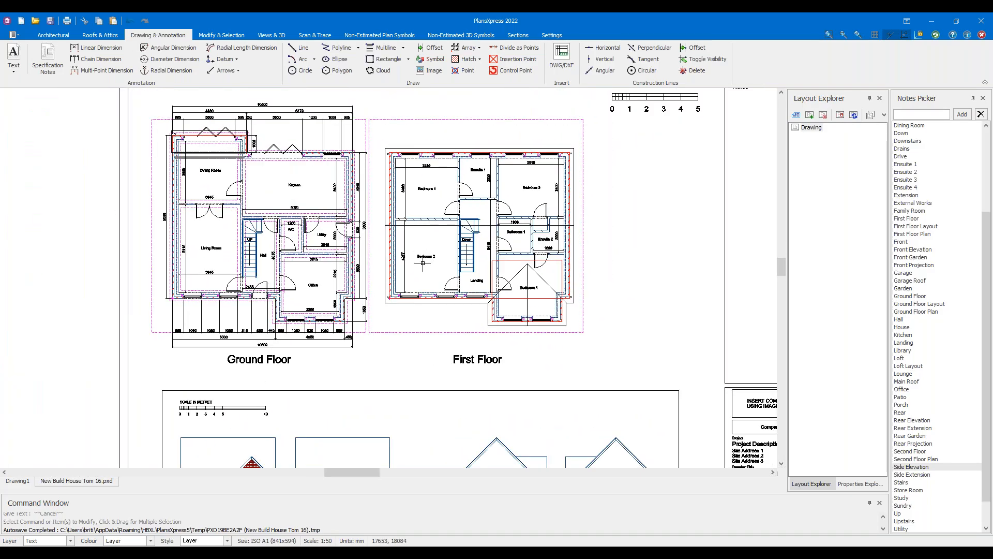
pyautogui.scroll(1, 424, 263)
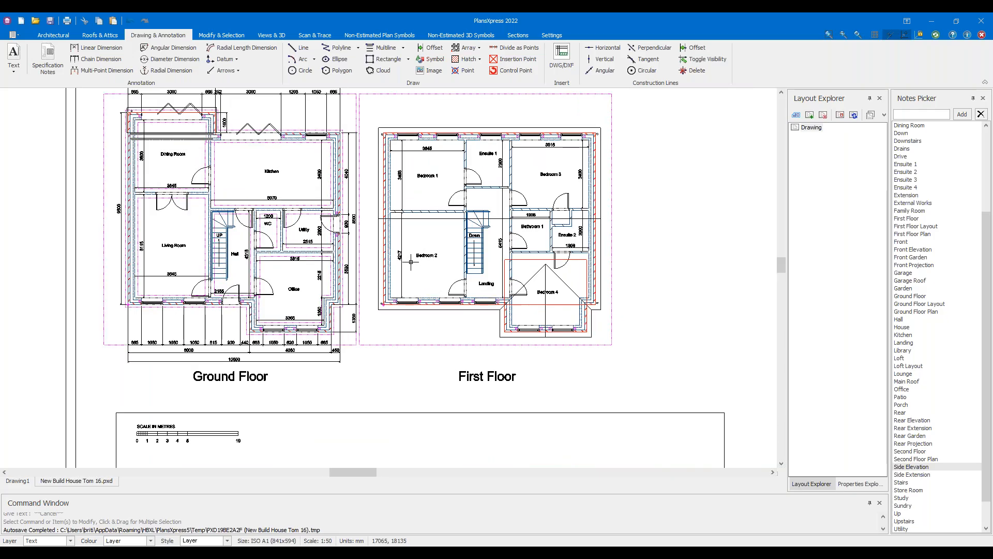
pyautogui.scroll(-2, 435, 242)
pyautogui.moveTo(434, 248); pyautogui.dragTo(386, 235, button='middle')
pyautogui.click(13, 34)
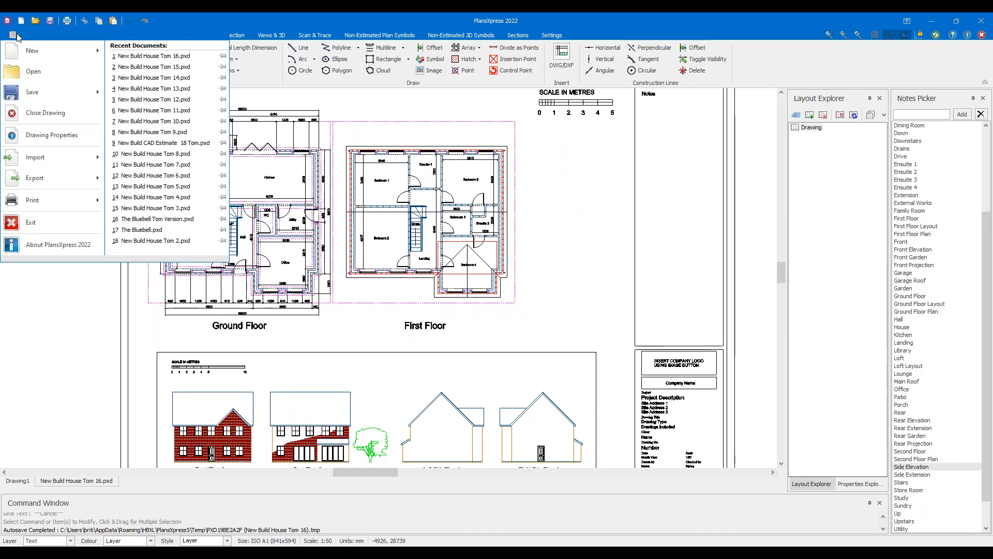
pyautogui.click(195, 78)
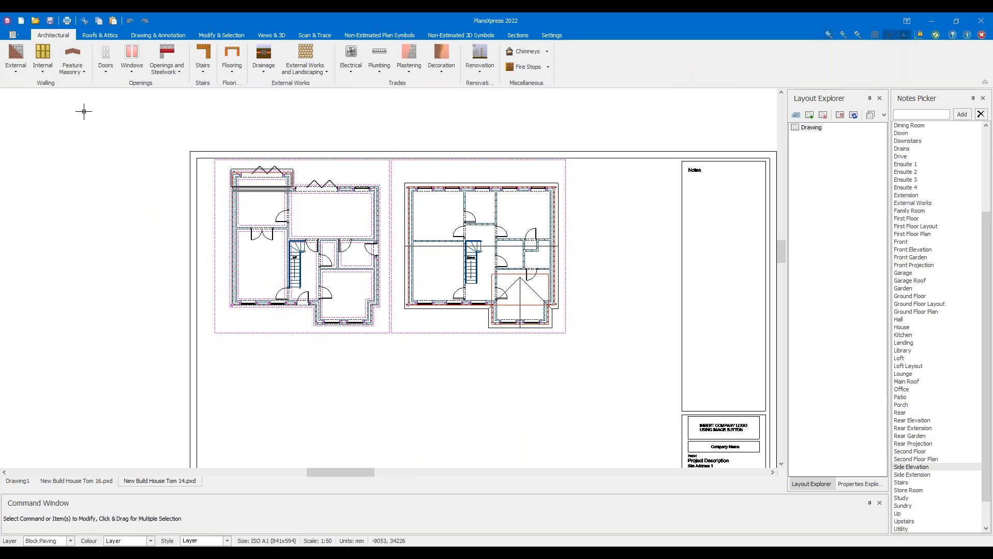
pyautogui.click(982, 35)
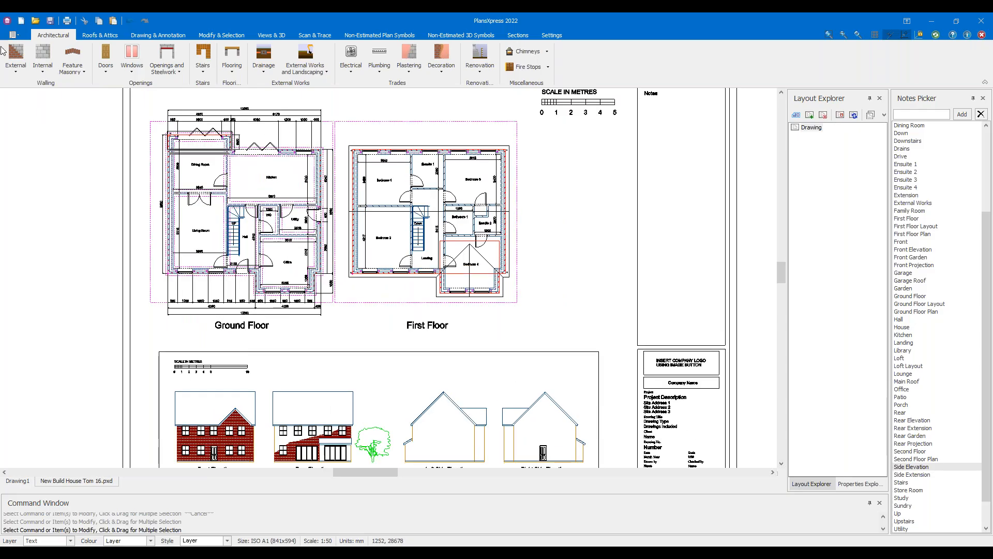
# Save the labelled drawing as a new version named New Build House Tom 17.pxd
pyautogui.click(13, 35)
pyautogui.moveTo(71, 95)
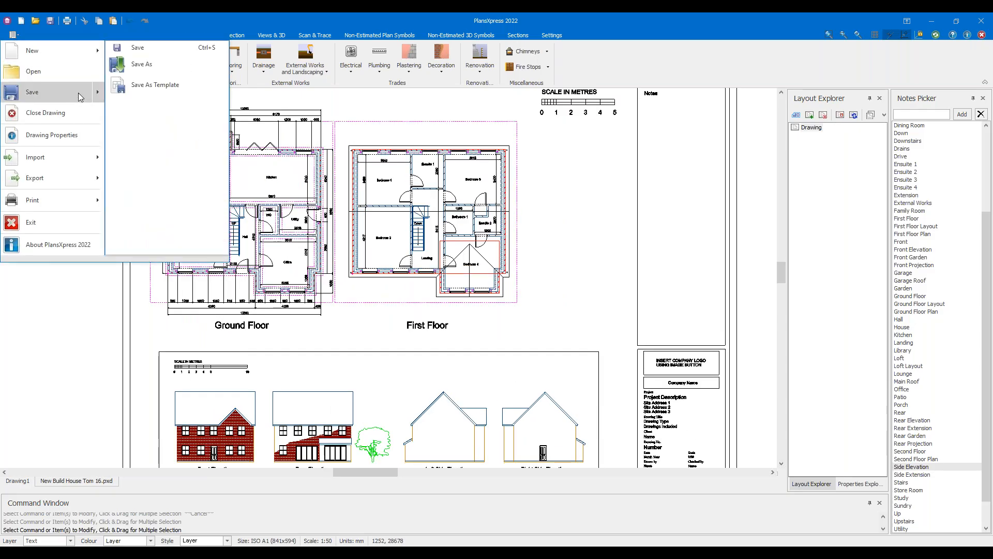
pyautogui.click(142, 71)
pyautogui.click(302, 467)
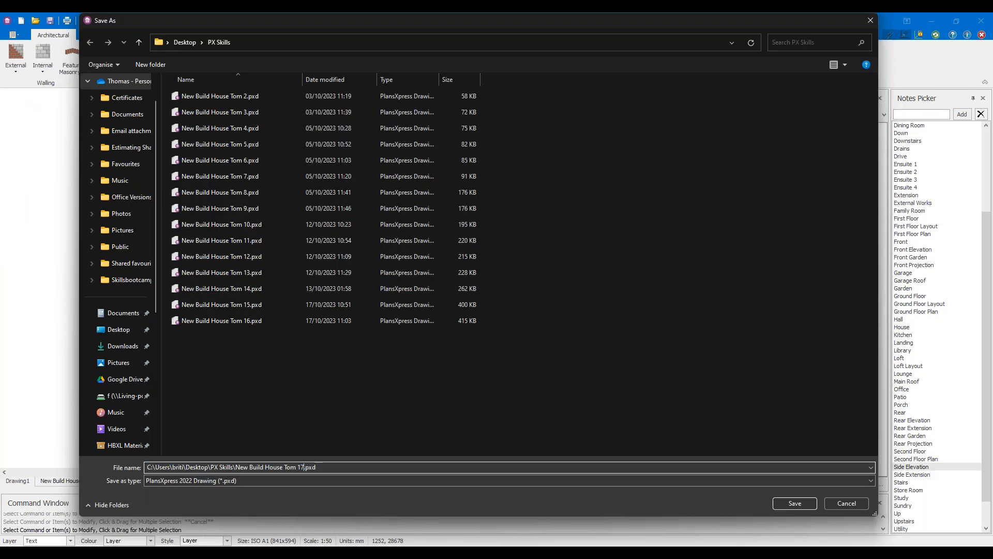
pyautogui.click(791, 504)
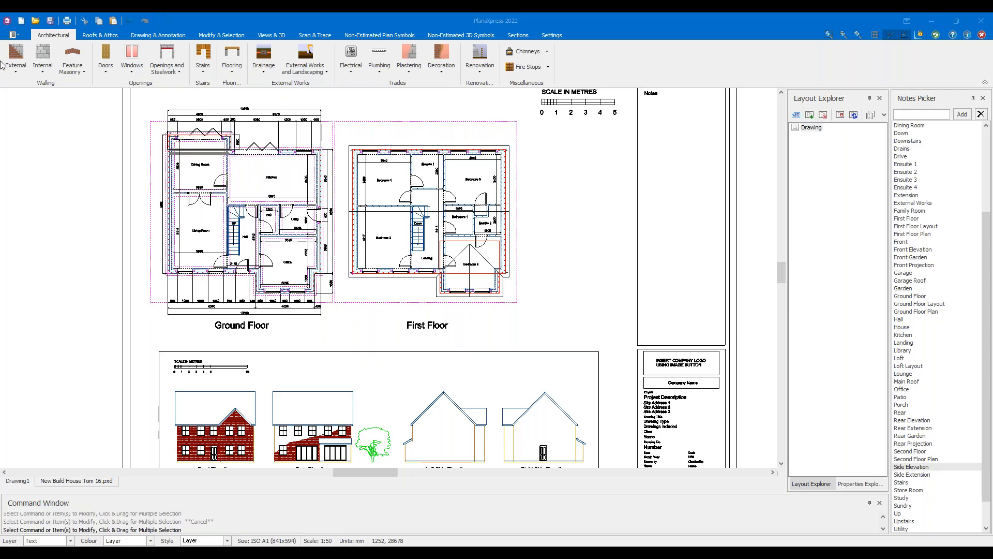
pyautogui.click(14, 34)
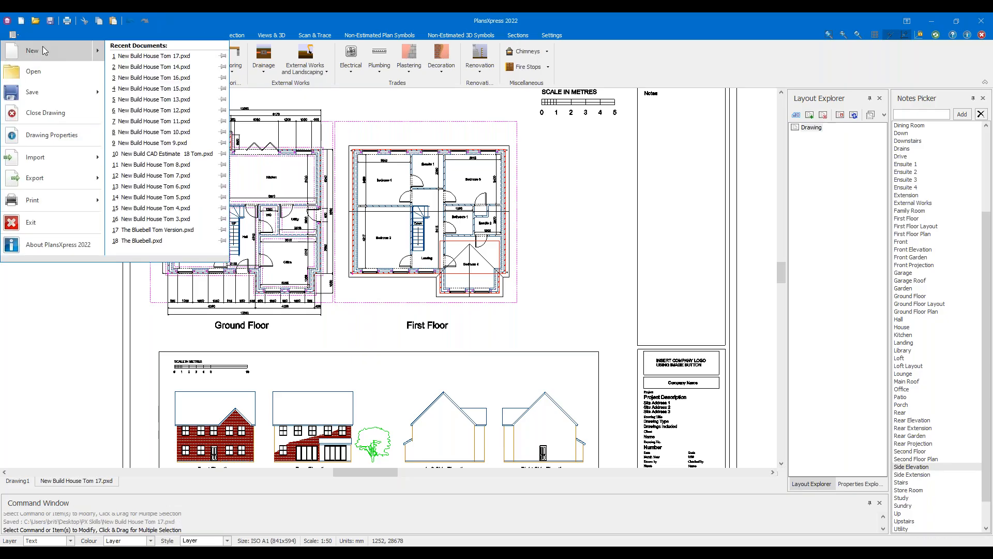
pyautogui.moveTo(73, 52)
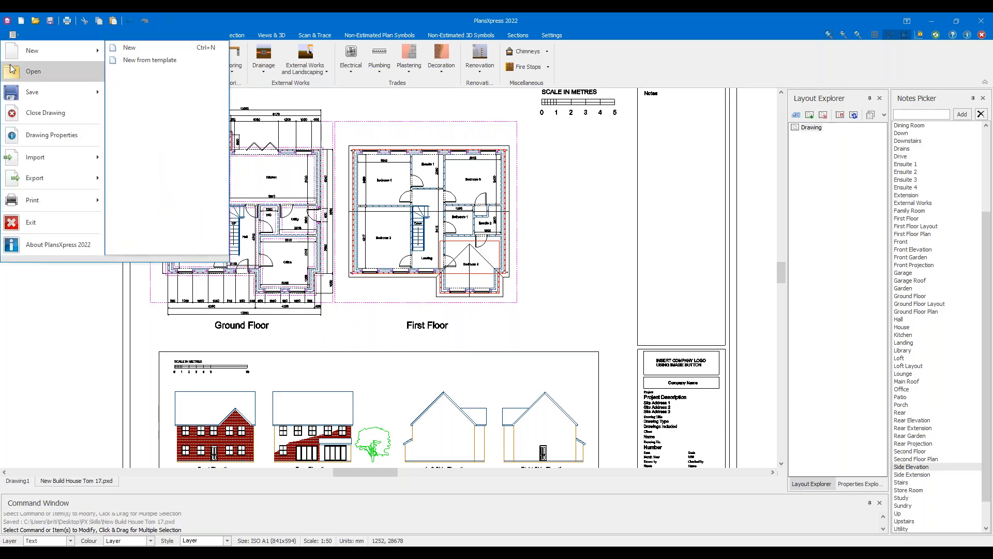
pyautogui.click(523, 242)
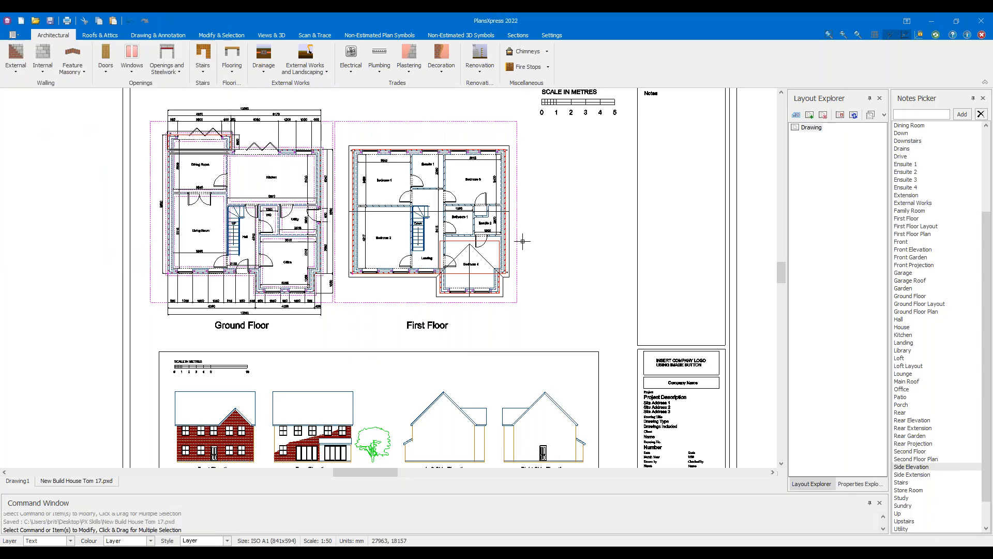
pyautogui.scroll(2, 370, 209)
pyautogui.moveTo(176, 212); pyautogui.dragTo(238, 242, button='middle')
pyautogui.scroll(2, 222, 191)
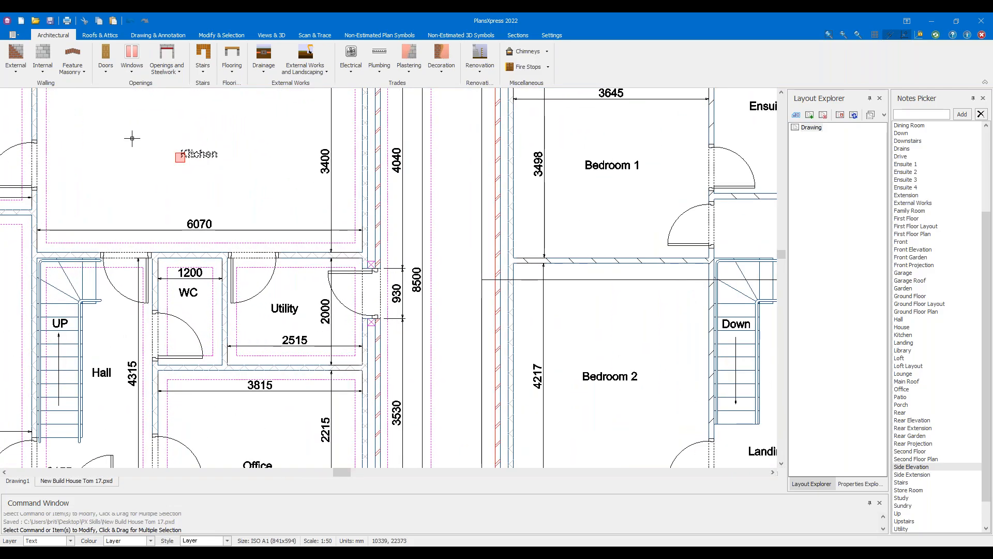
pyautogui.click(196, 154)
pyautogui.click(5, 22)
pyautogui.click(160, 118)
pyautogui.press('Escape')
# Open the recent drawings New Build House Tom 4.pxd and New Build House Tom 15.pxd
pyautogui.click(9, 36)
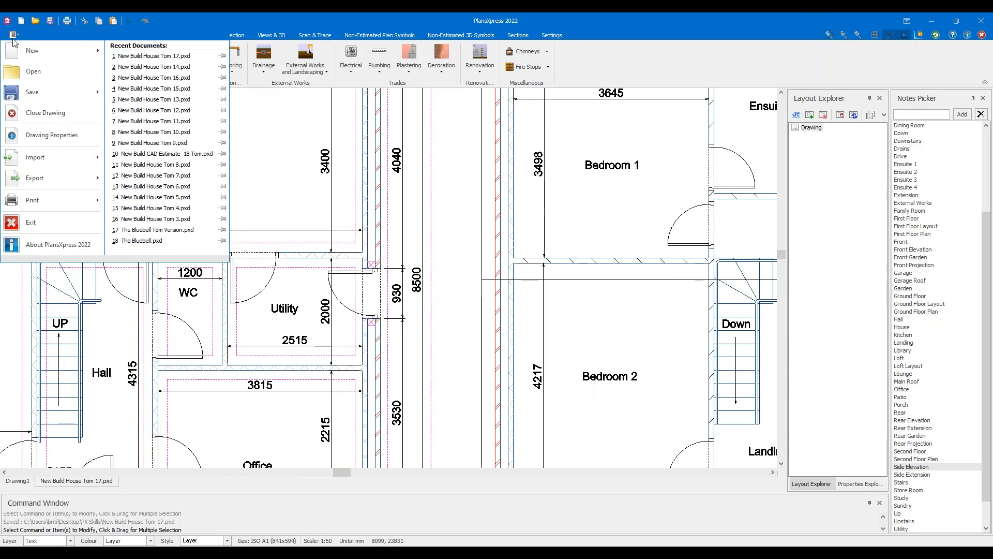
pyautogui.click(195, 207)
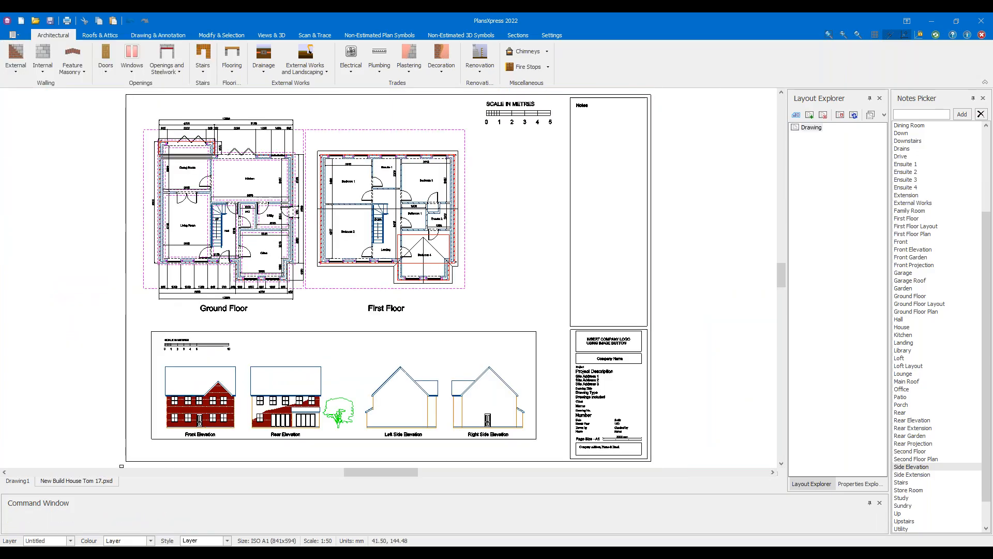
pyautogui.click(16, 37)
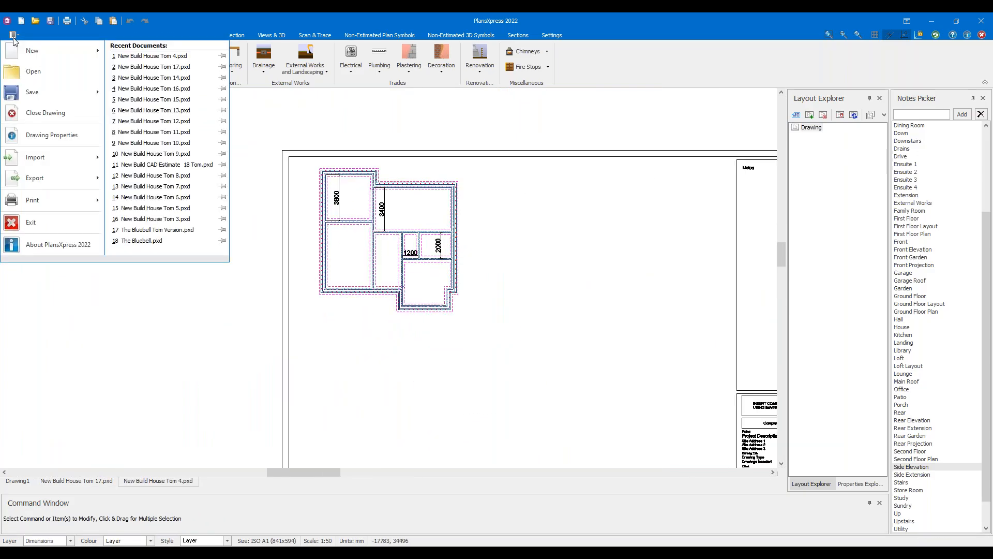
pyautogui.click(137, 99)
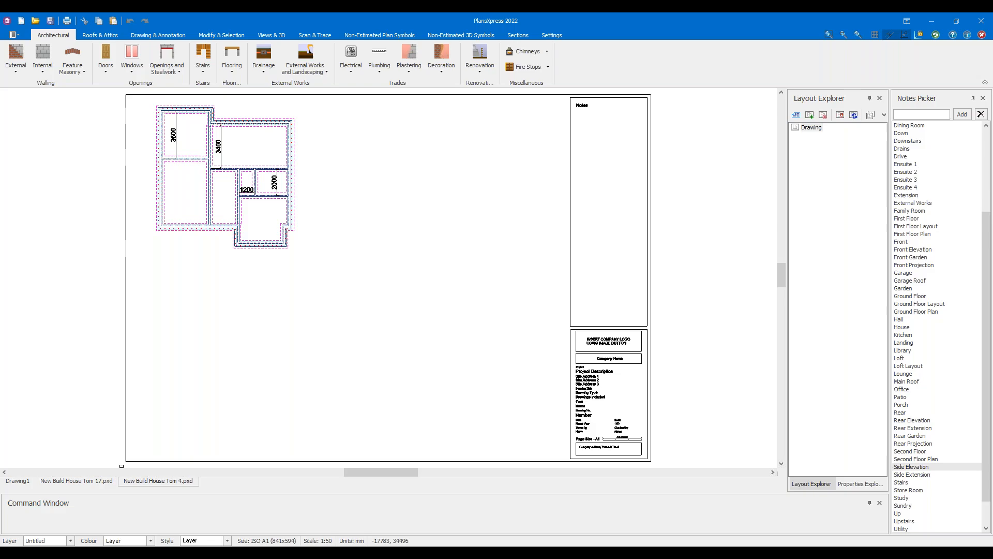
# Examine the floor plans and elevations in the New Build House Tom 15 drawing, which has no room notes
pyautogui.scroll(3, 318, 251)
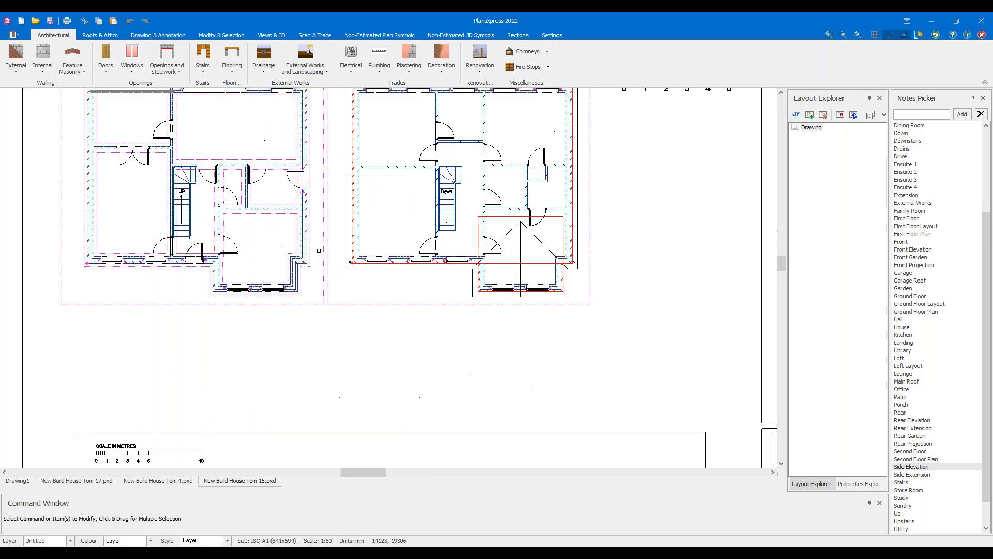
pyautogui.scroll(-3, 266, 201)
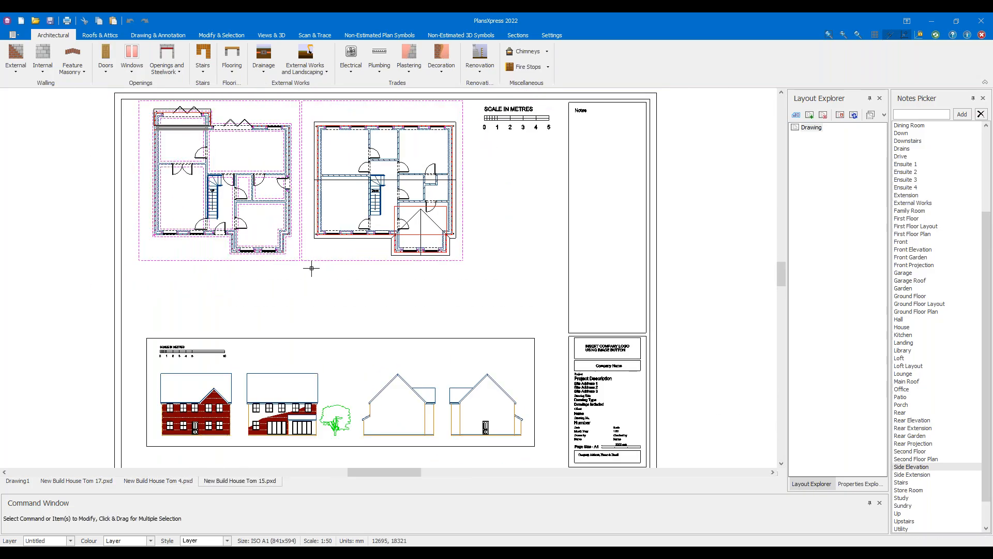
pyautogui.scroll(-1, 357, 268)
pyautogui.scroll(2, 329, 285)
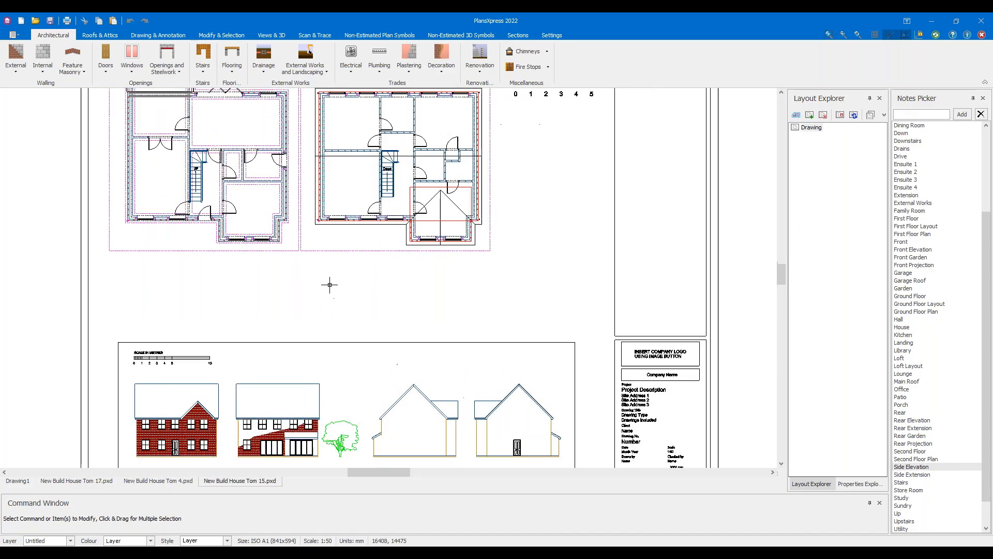
pyautogui.scroll(-2, 334, 273)
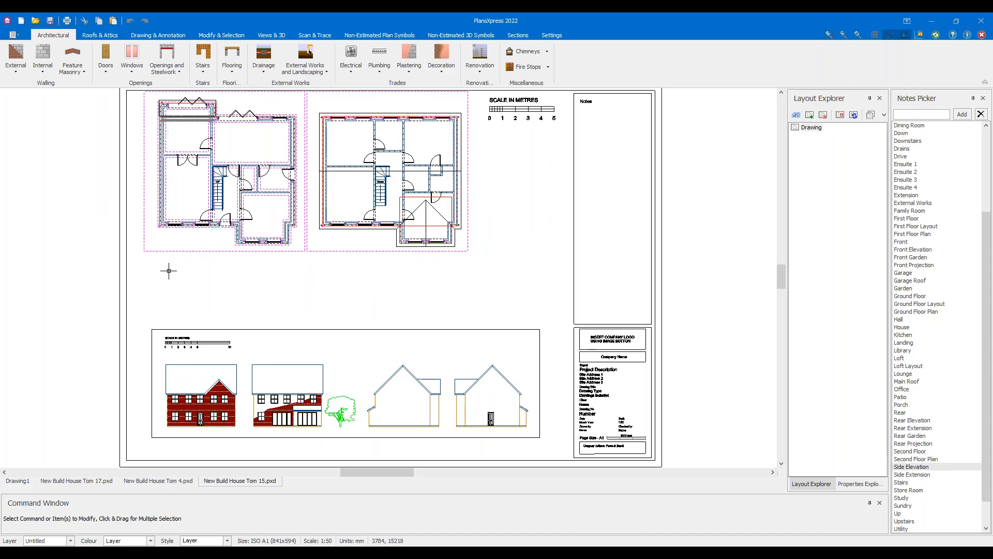
pyautogui.scroll(2, 264, 245)
pyautogui.scroll(3, 290, 180)
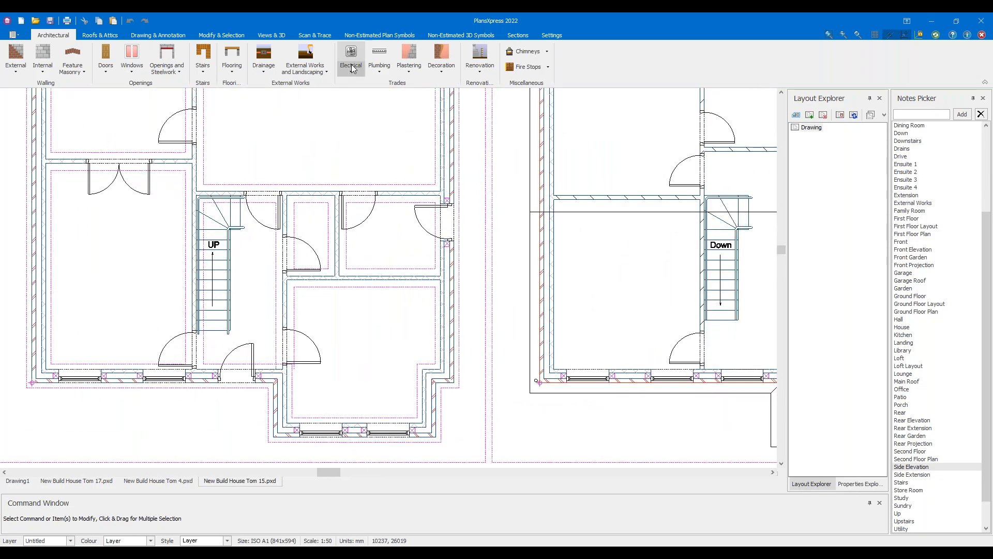
pyautogui.click(458, 35)
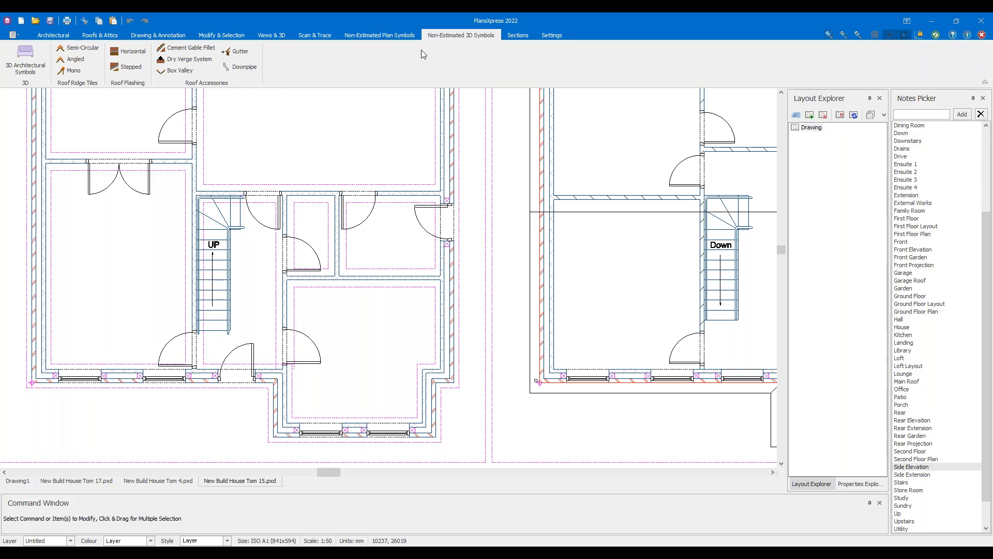
pyautogui.scroll(-5, 215, 212)
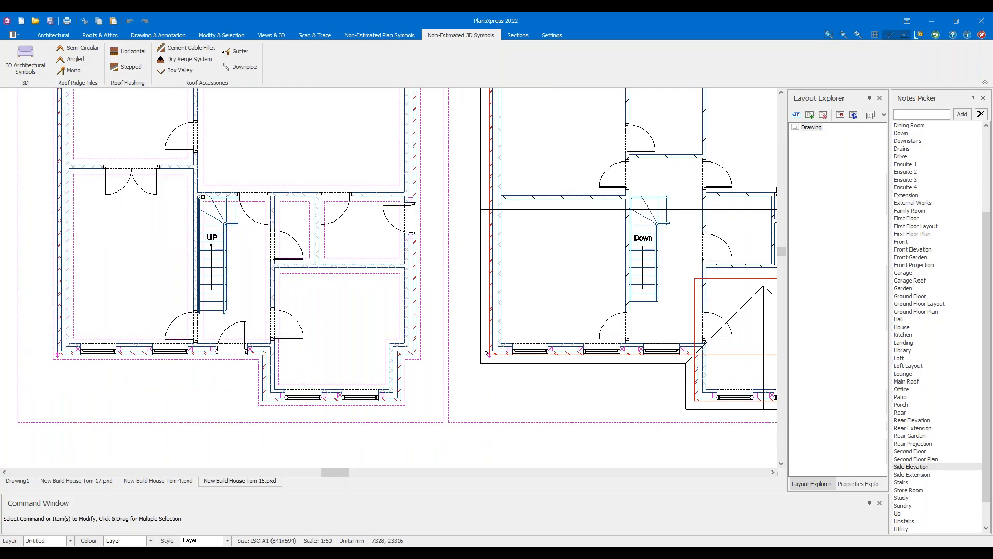
pyautogui.scroll(2, 312, 284)
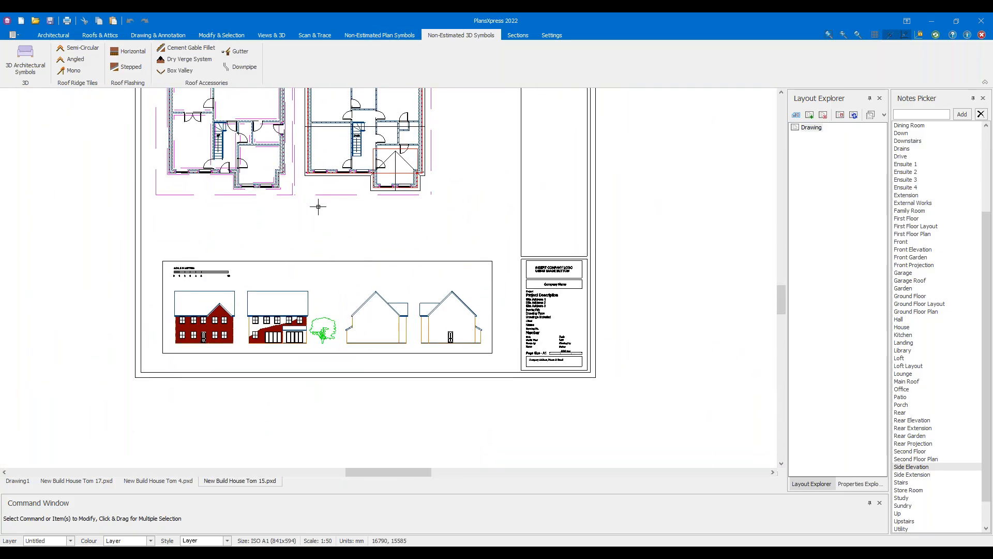
pyautogui.scroll(3, 291, 212)
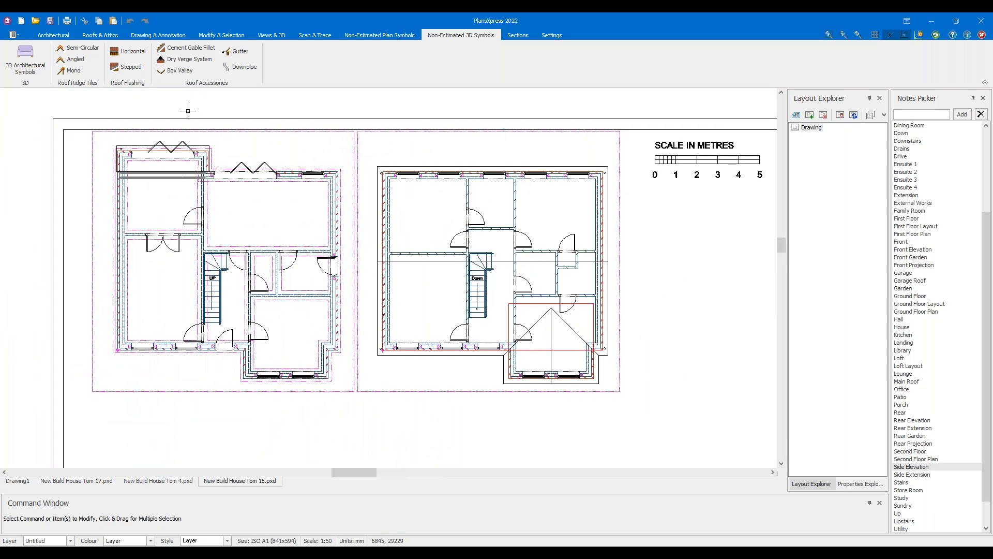
# Open the 3D preview of the New Build House Tom 15 drawing
pyautogui.click(272, 34)
pyautogui.click(75, 59)
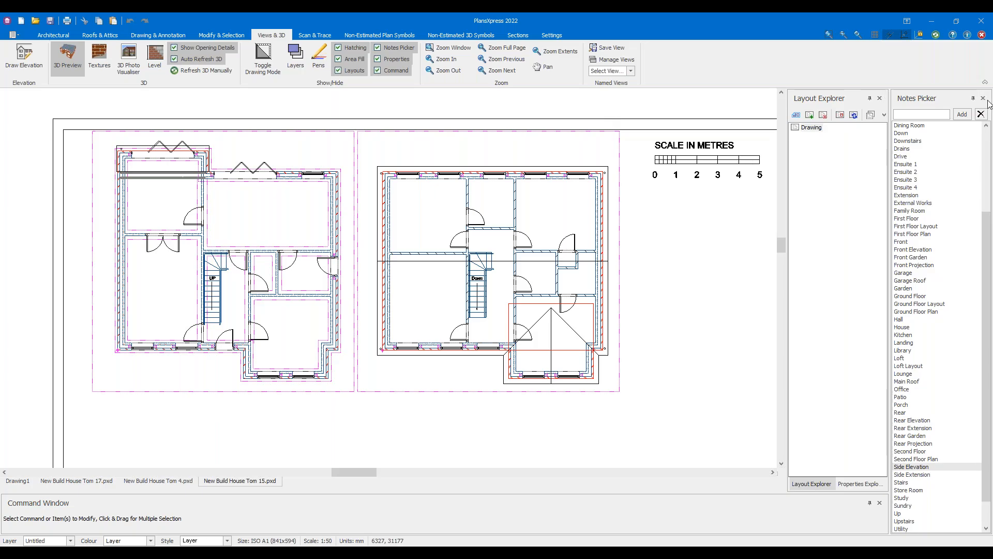
# Hide the Notes Picker, set the 3D view clear of the first-floor plan and orient the house to show its roof
pyautogui.click(983, 99)
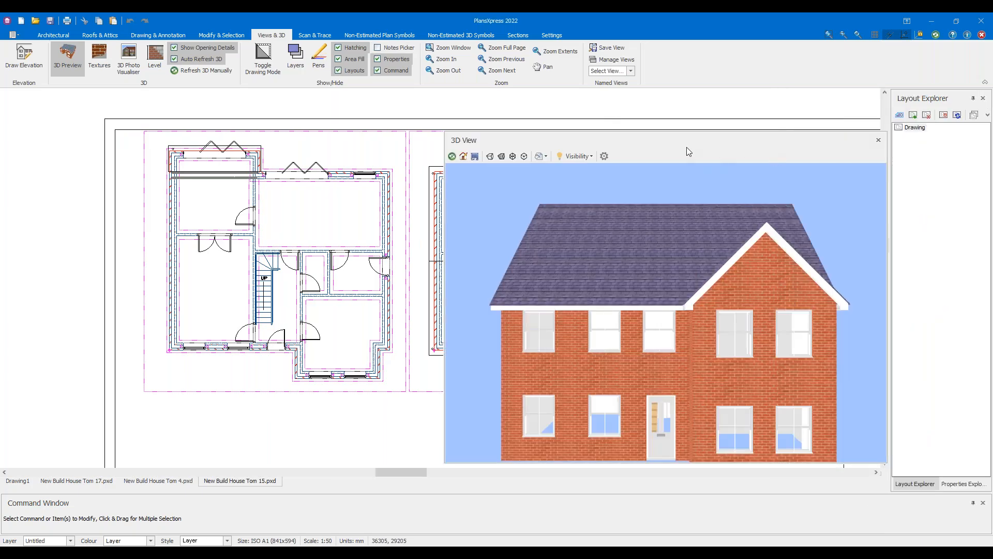
pyautogui.moveTo(691, 140); pyautogui.dragTo(784, 66)
pyautogui.moveTo(778, 119); pyautogui.dragTo(721, 186)
pyautogui.scroll(1, 399, 204)
pyautogui.moveTo(399, 205); pyautogui.dragTo(84, 184, button='middle')
pyautogui.scroll(2, 209, 195)
pyautogui.moveTo(208, 195); pyautogui.dragTo(147, 164, button='middle')
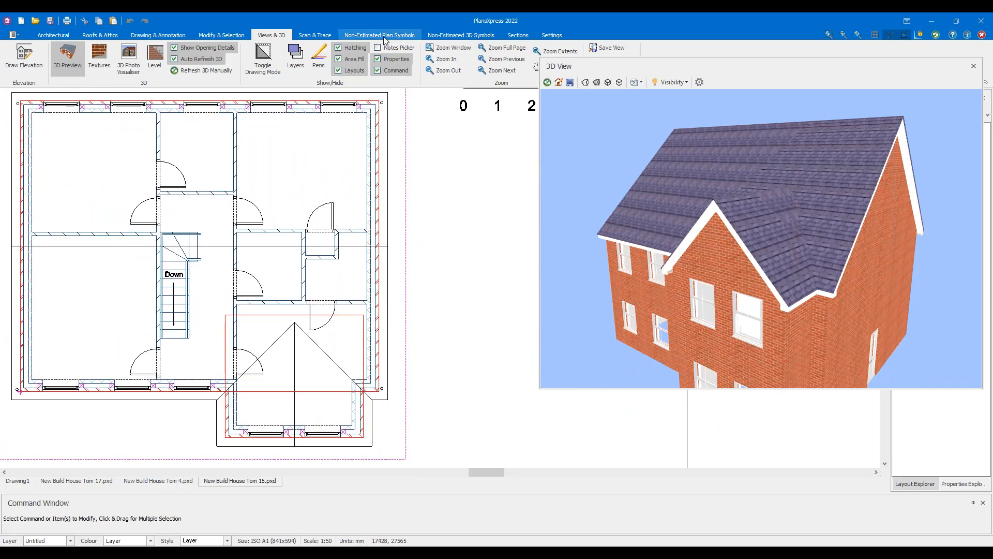
# Add 0.25 m diameter, 0.02 m thick semi-circular ridge tiles to the entire main roof section using the global roof texture
pyautogui.click(446, 36)
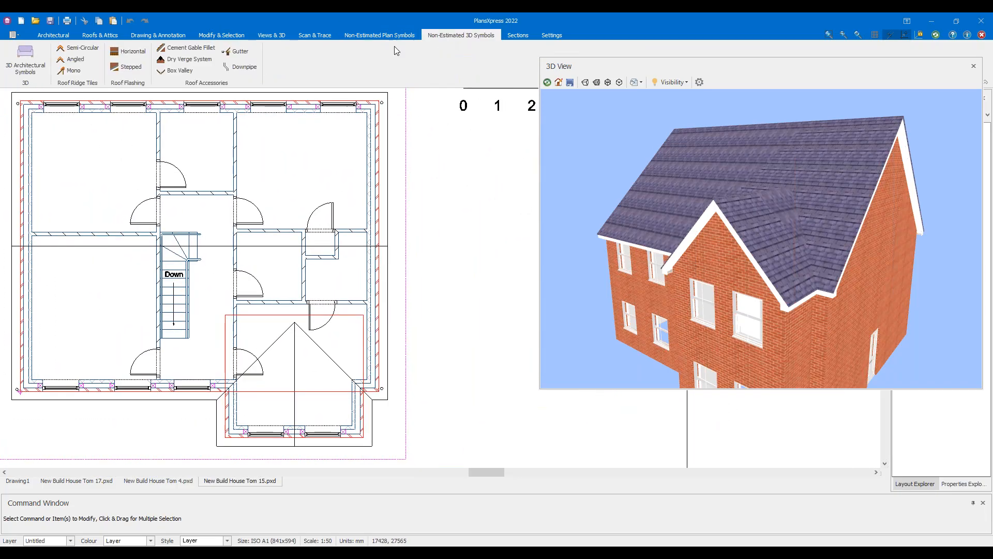
pyautogui.click(92, 59)
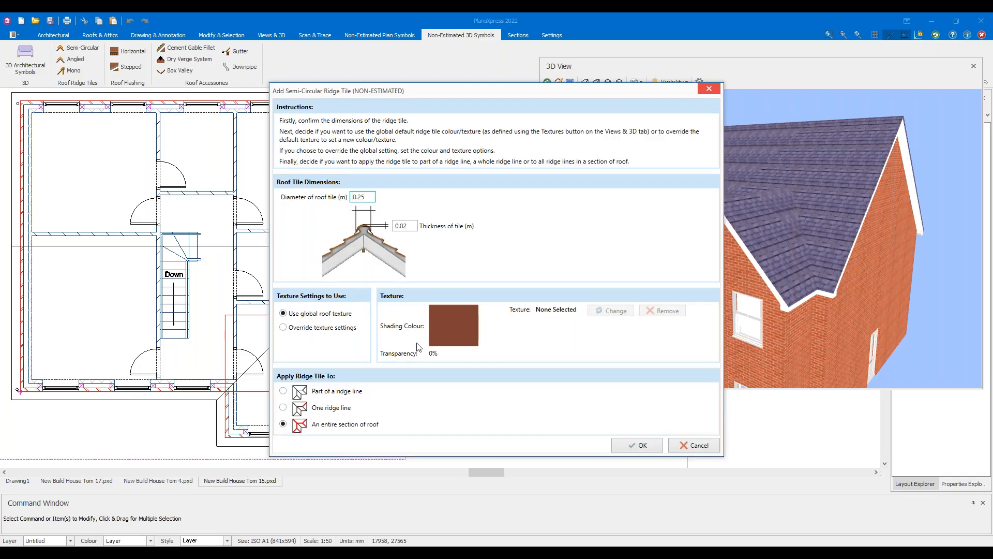
pyautogui.click(646, 448)
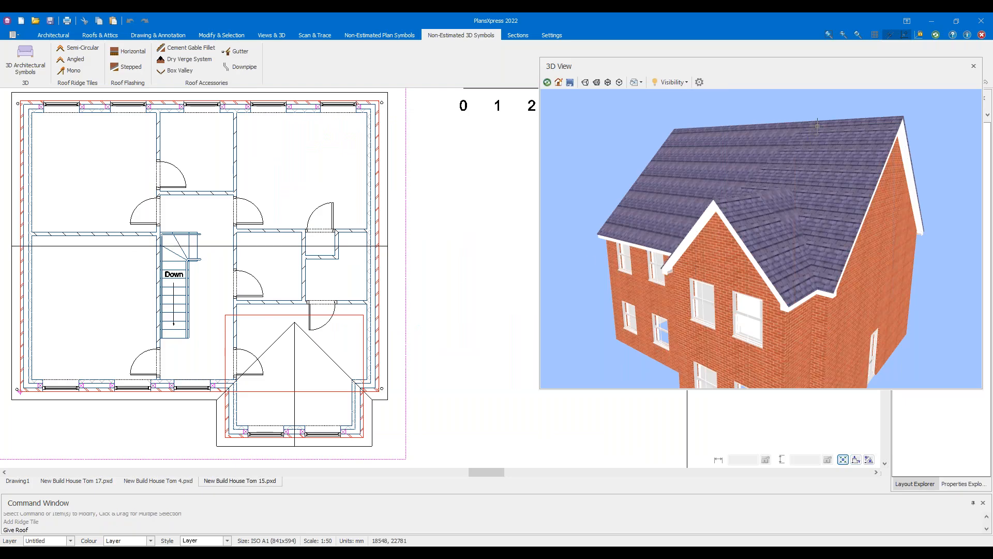
pyautogui.click(814, 149)
pyautogui.moveTo(814, 149); pyautogui.dragTo(728, 208, button='middle')
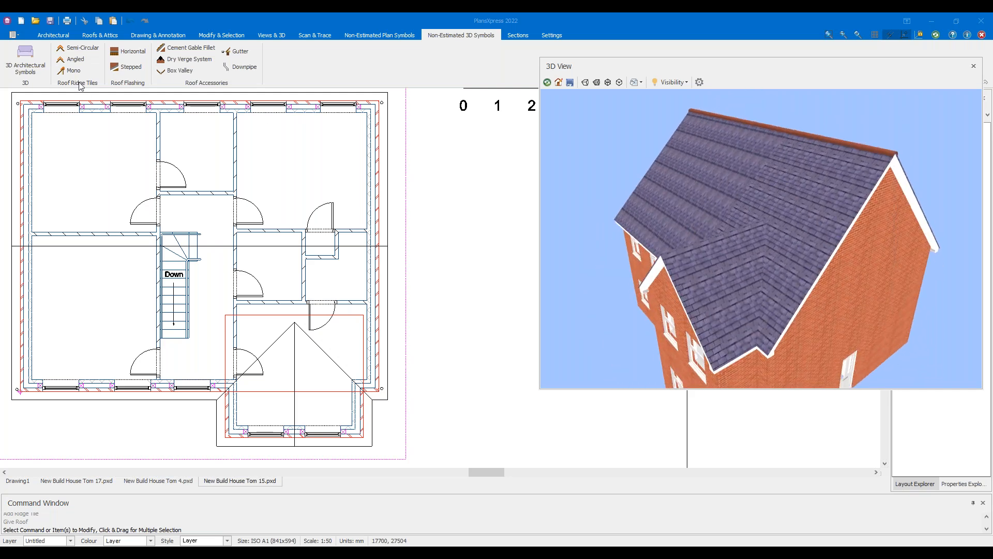
# Add 0.25 m semi-circular ridge tiles to the entire front gable roof section
pyautogui.click(77, 48)
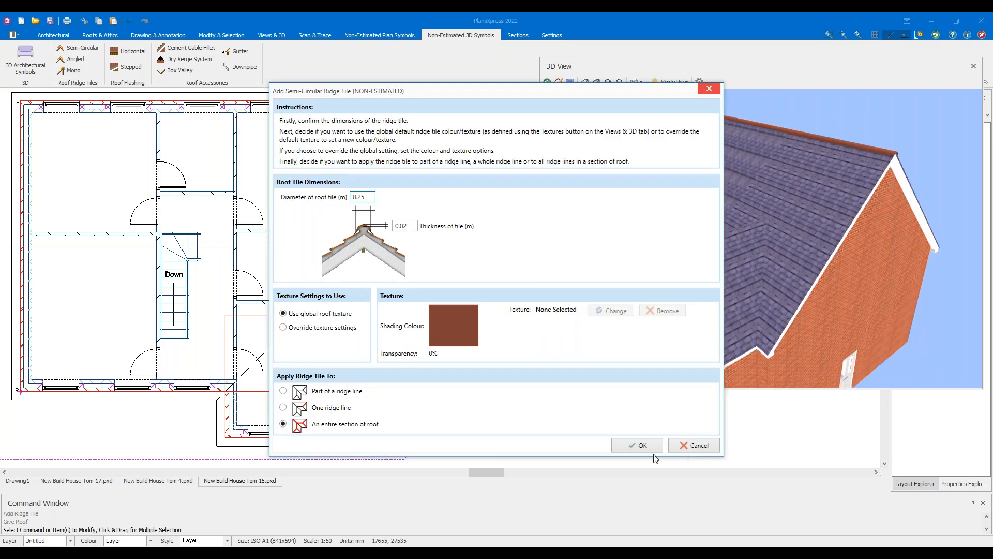
pyautogui.click(640, 446)
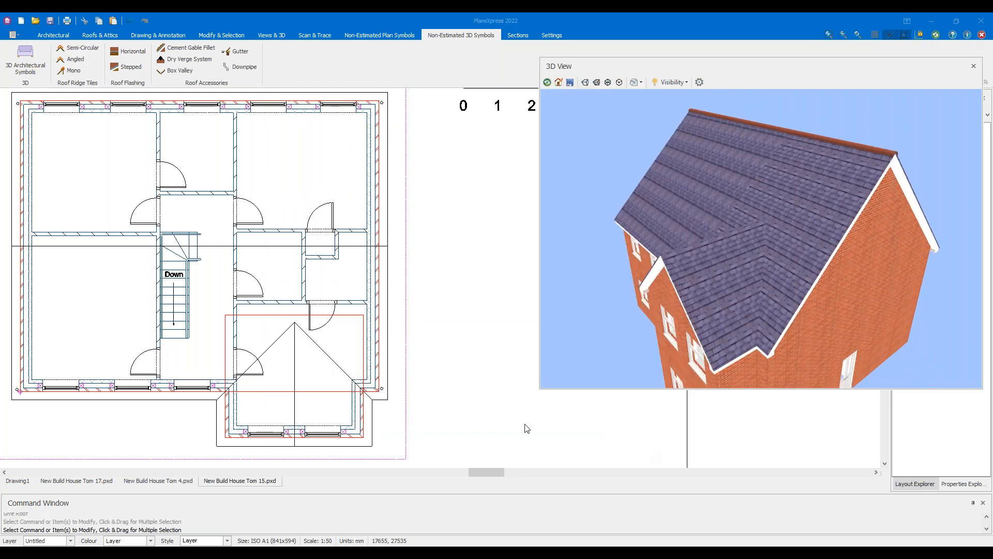
pyautogui.click(297, 369)
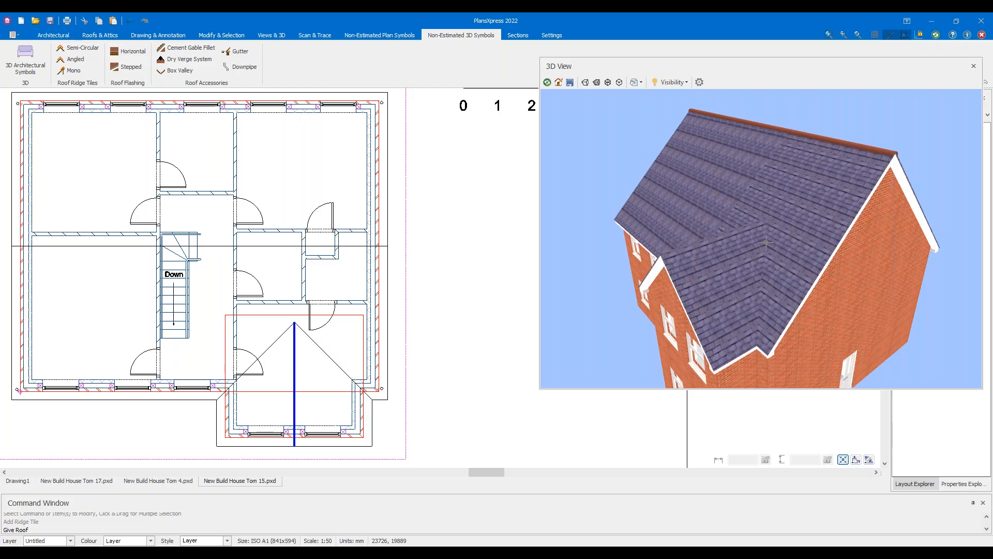
pyautogui.click(671, 268)
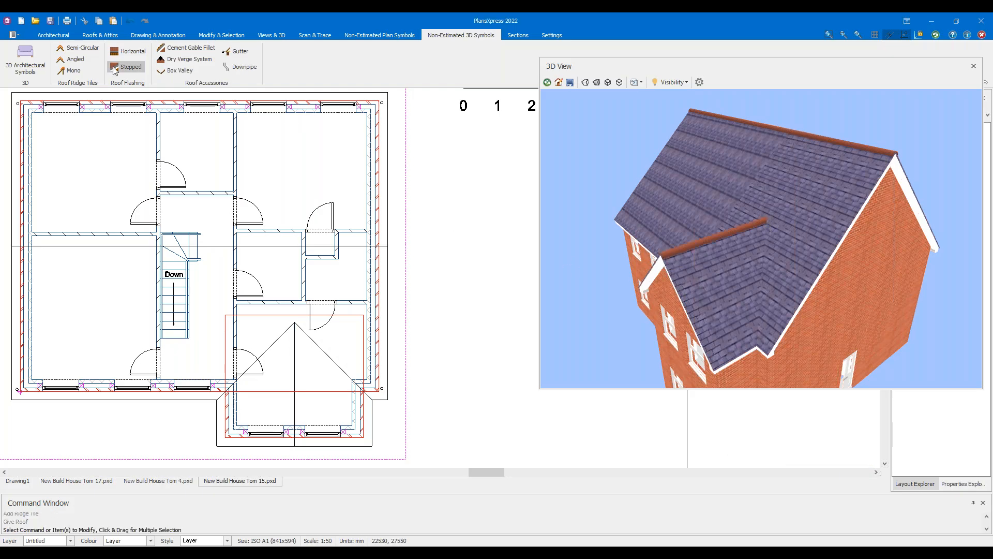
# Add horizontal flashing where the rear lean-to roof on the ground-floor plan meets the house wall
pyautogui.click(129, 51)
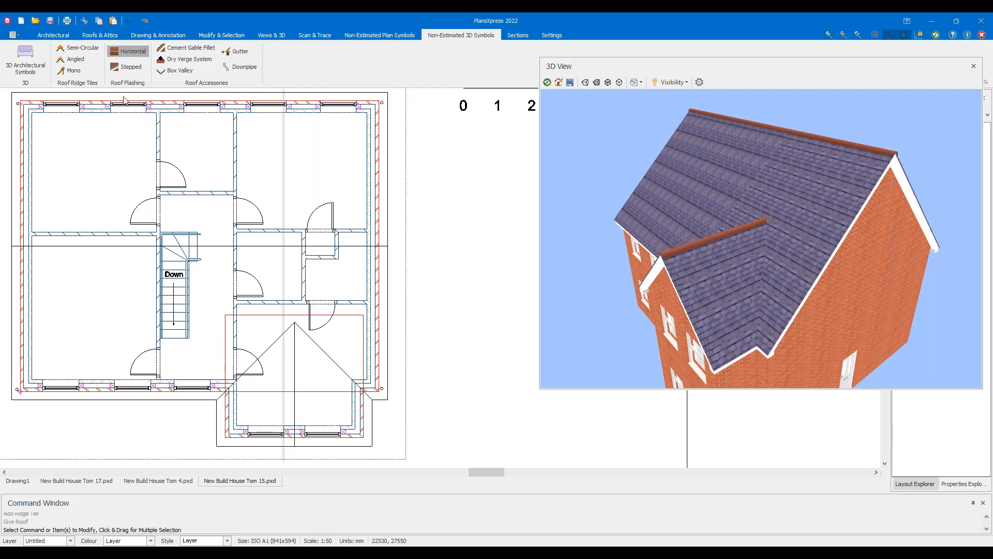
pyautogui.click(623, 450)
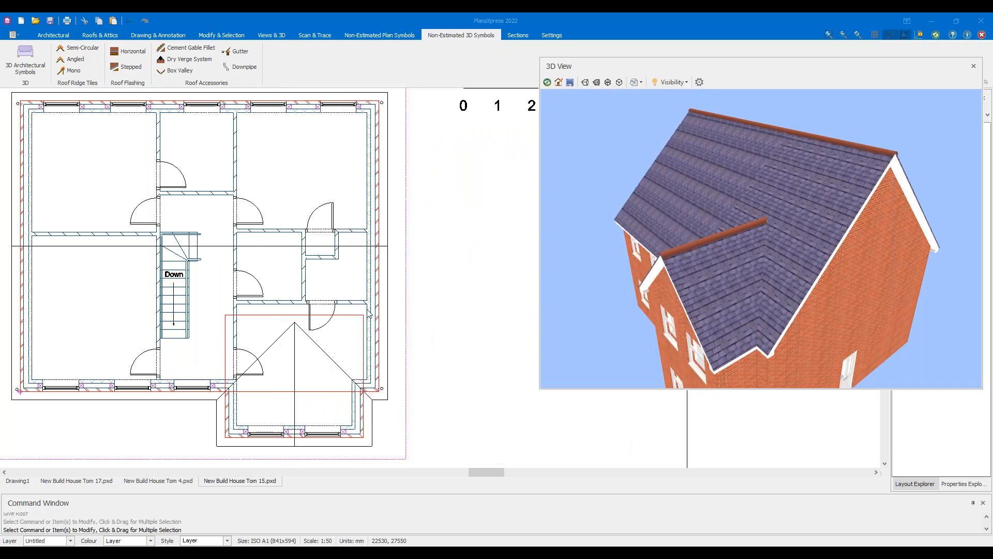
pyautogui.scroll(-2, 274, 241)
pyautogui.moveTo(107, 162); pyautogui.dragTo(430, 218, button='middle')
pyautogui.scroll(6, 147, 190)
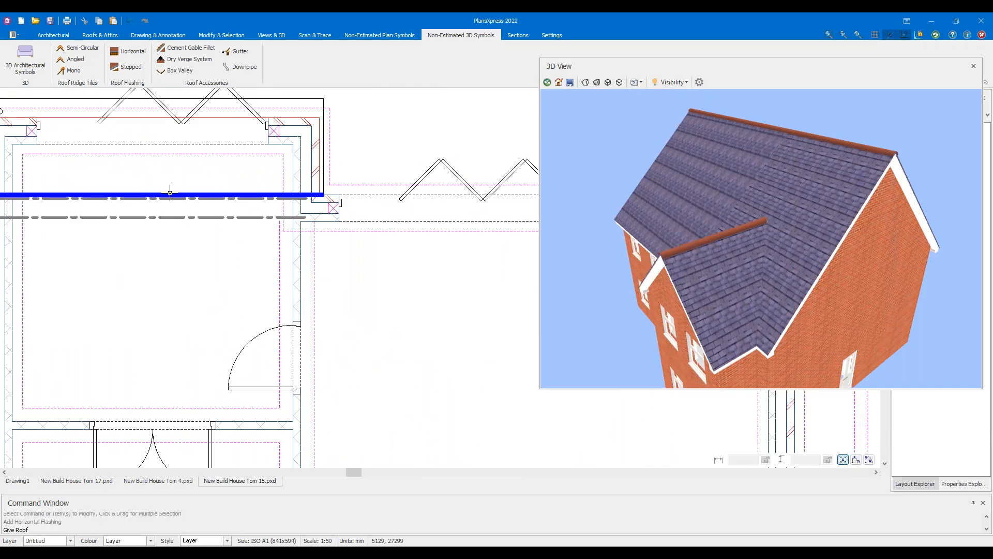
pyautogui.press('Escape')
pyautogui.moveTo(810, 263); pyautogui.dragTo(605, 236)
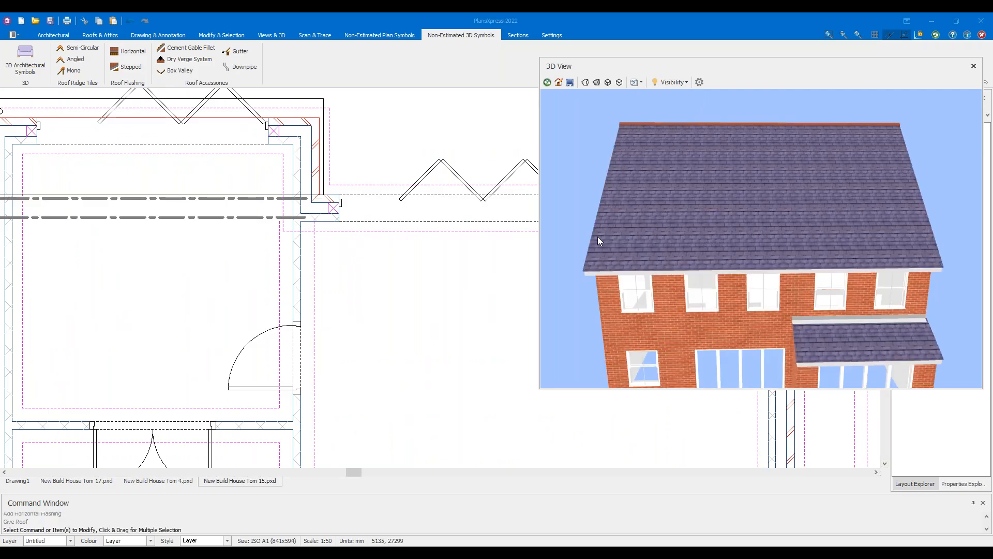
# Add a dry verge system with a 0.3 m ridge cap to all gable lines of the main roof section
pyautogui.scroll(-5, 230, 209)
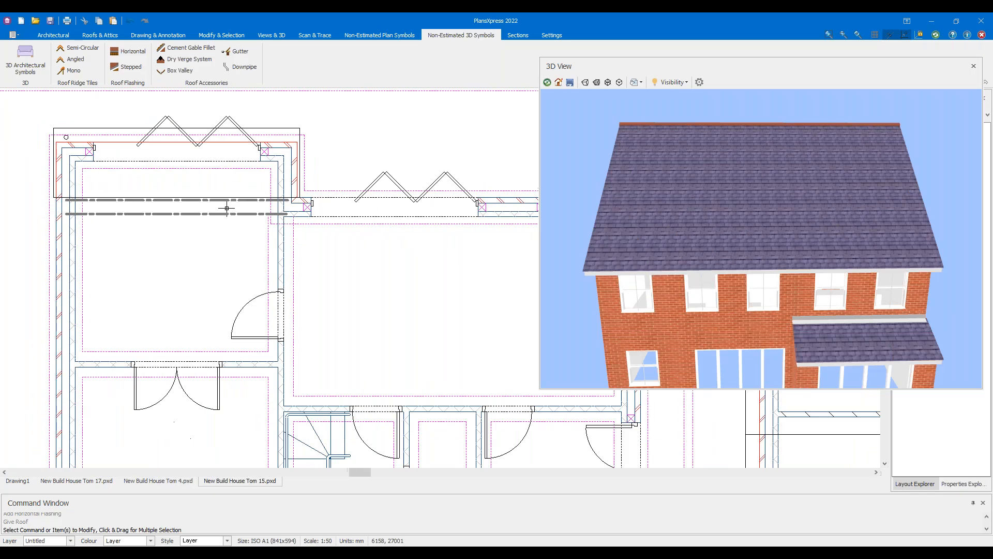
pyautogui.moveTo(613, 230)
pyautogui.mouseDown()
pyautogui.moveTo(689, 232)
pyautogui.moveTo(619, 204)
pyautogui.mouseUp()
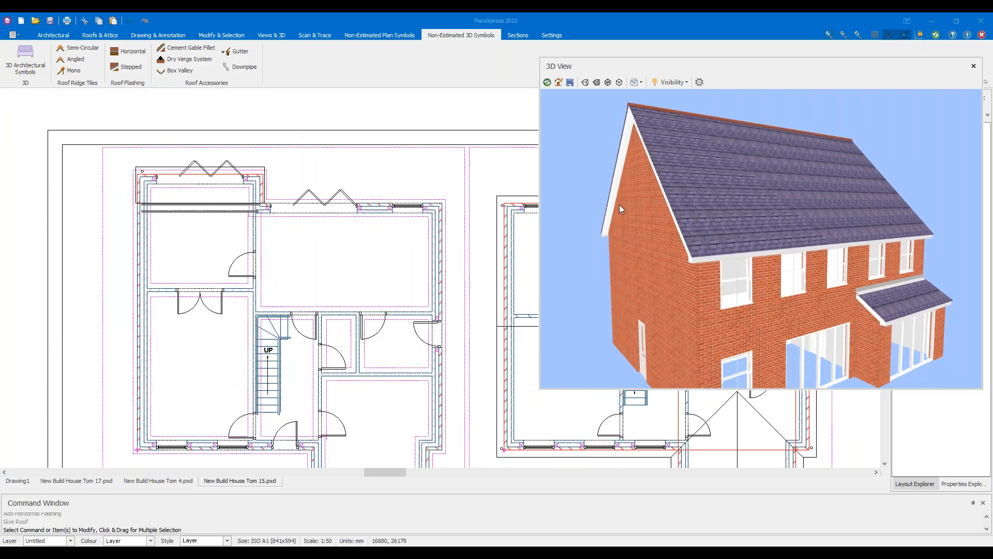
pyautogui.moveTo(309, 162); pyautogui.dragTo(200, 172, button='middle')
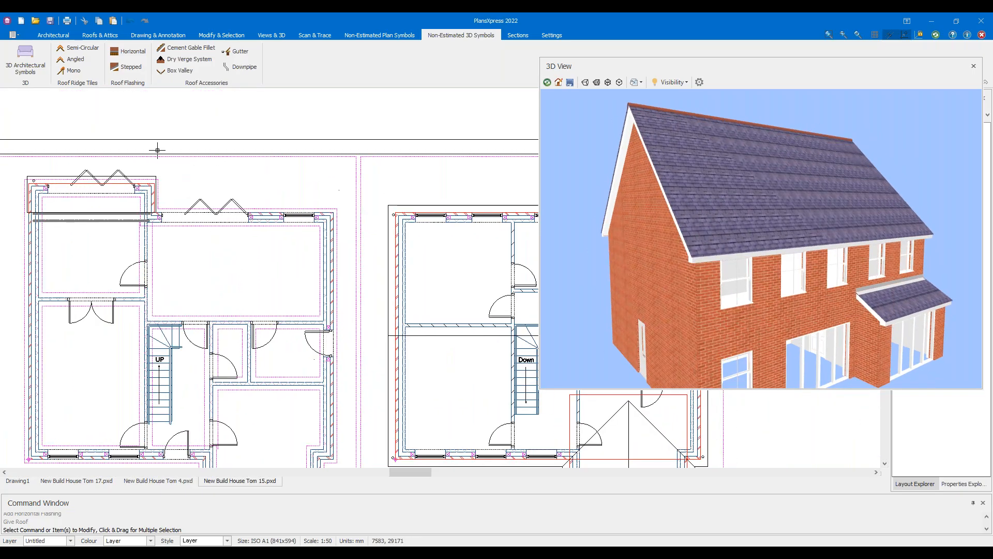
pyautogui.click(195, 60)
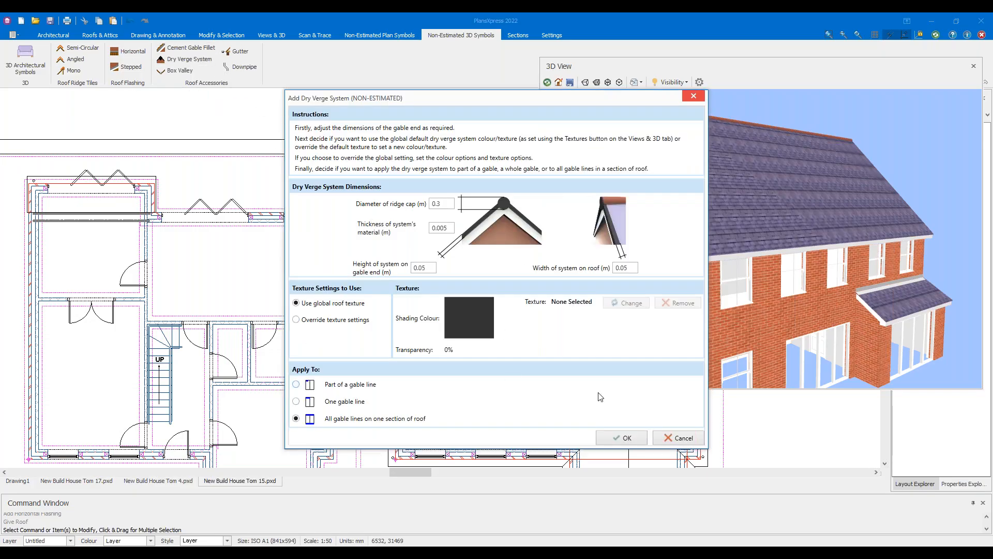
pyautogui.click(622, 438)
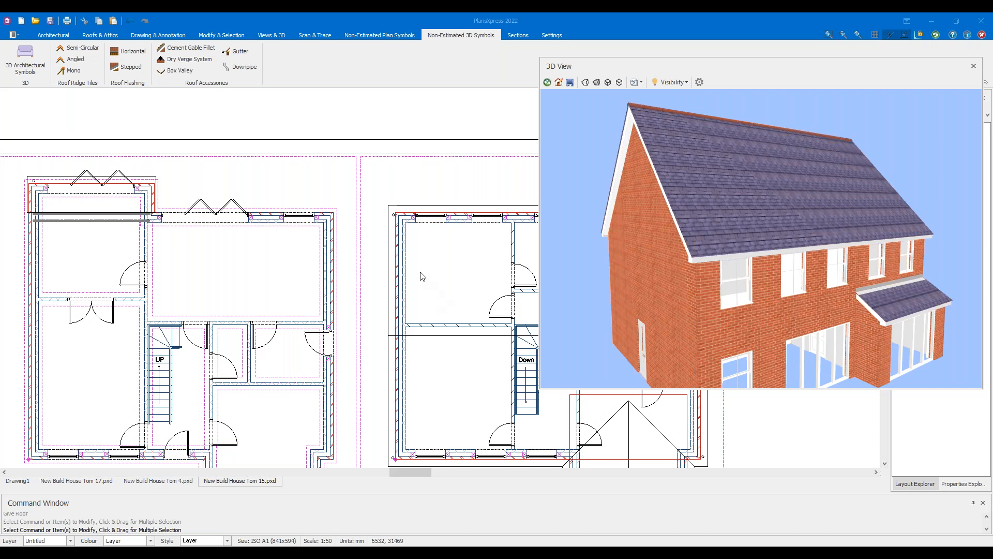
pyautogui.scroll(-3, 262, 252)
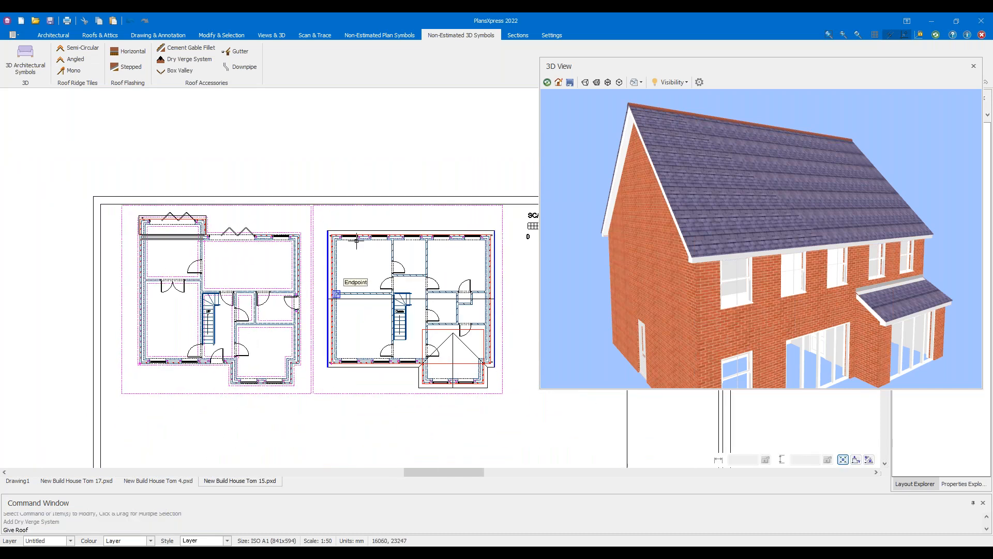
pyautogui.press('Escape')
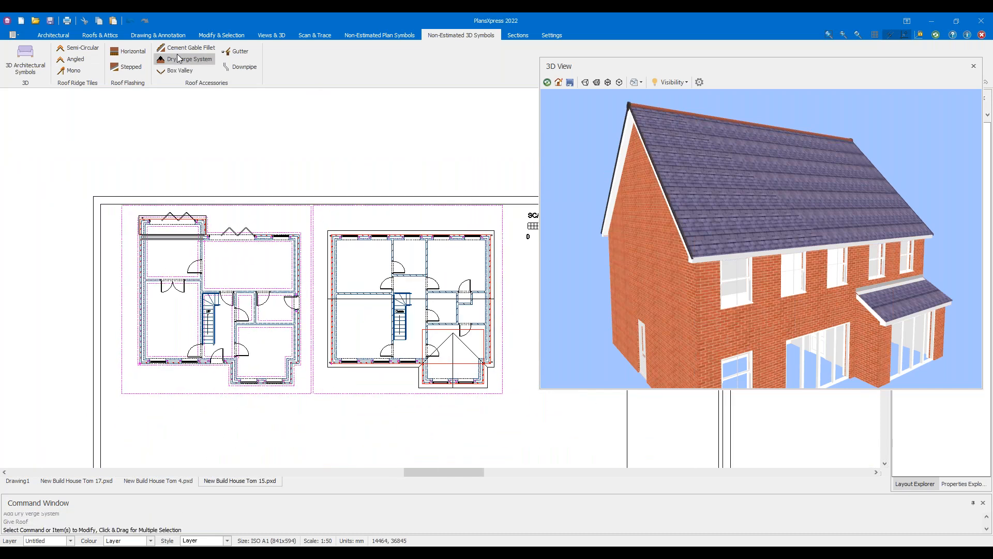
# Add a dry verge system with the same dimensions and global texture to all gable lines of the front gable roof
pyautogui.click(177, 60)
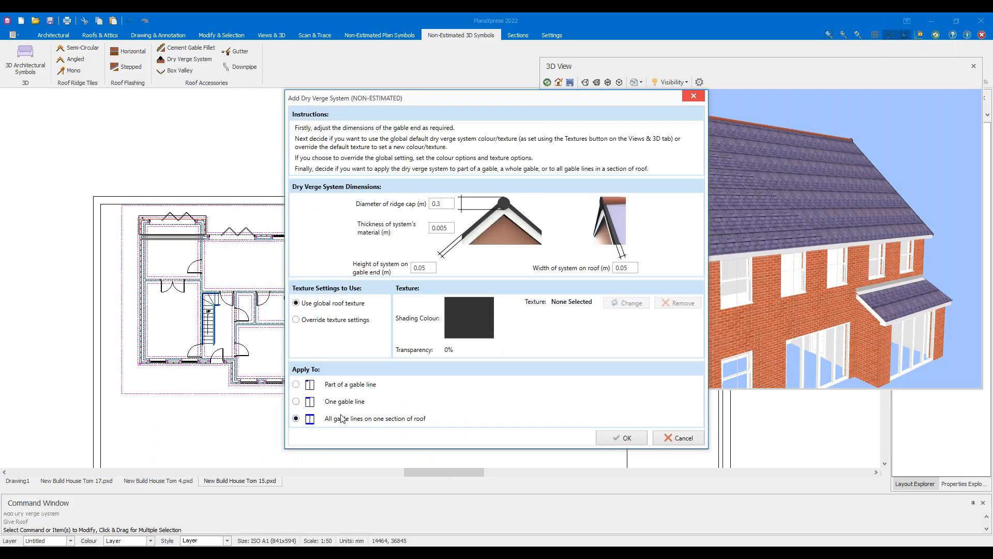
pyautogui.click(621, 437)
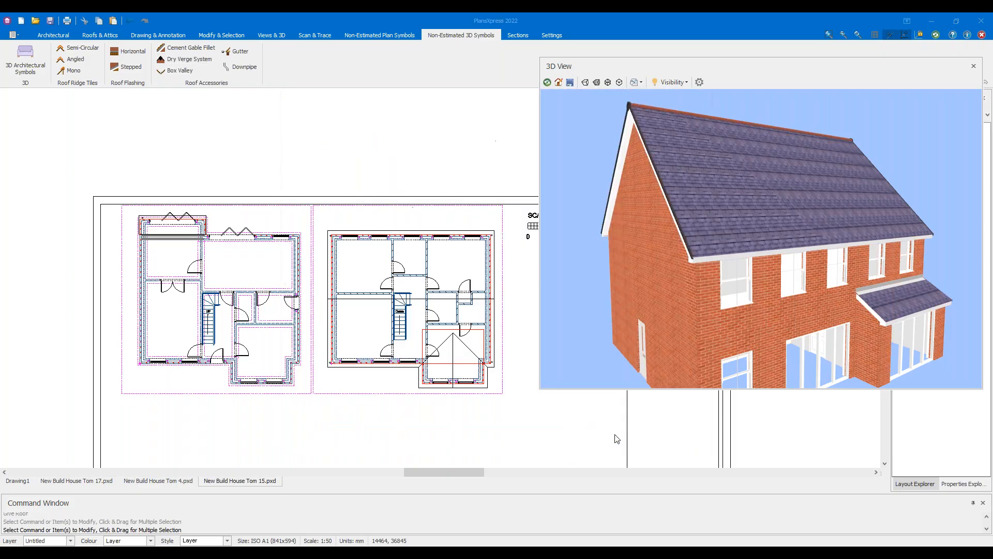
pyautogui.moveTo(459, 390); pyautogui.dragTo(386, 290, button='middle')
pyautogui.scroll(5, 387, 294)
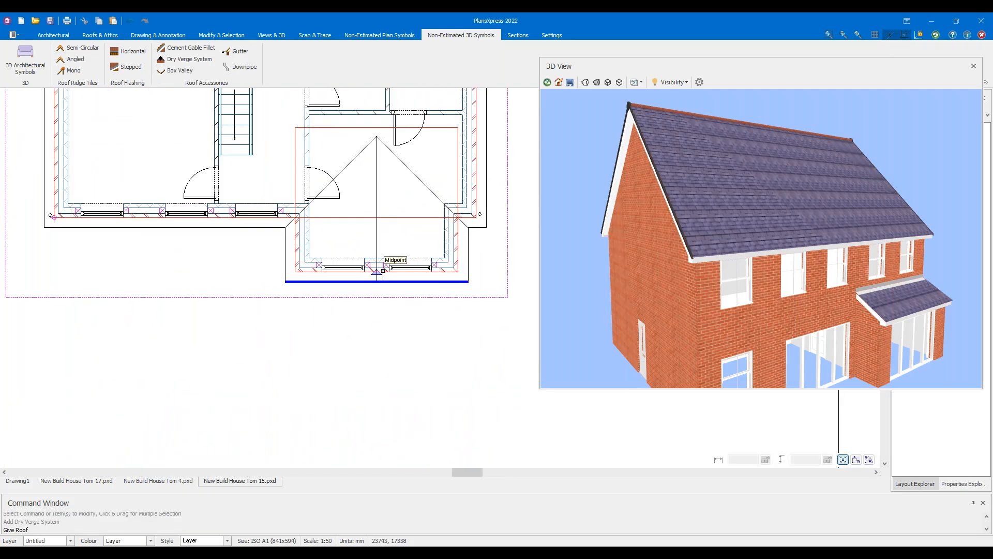
pyautogui.moveTo(734, 243); pyautogui.dragTo(667, 248)
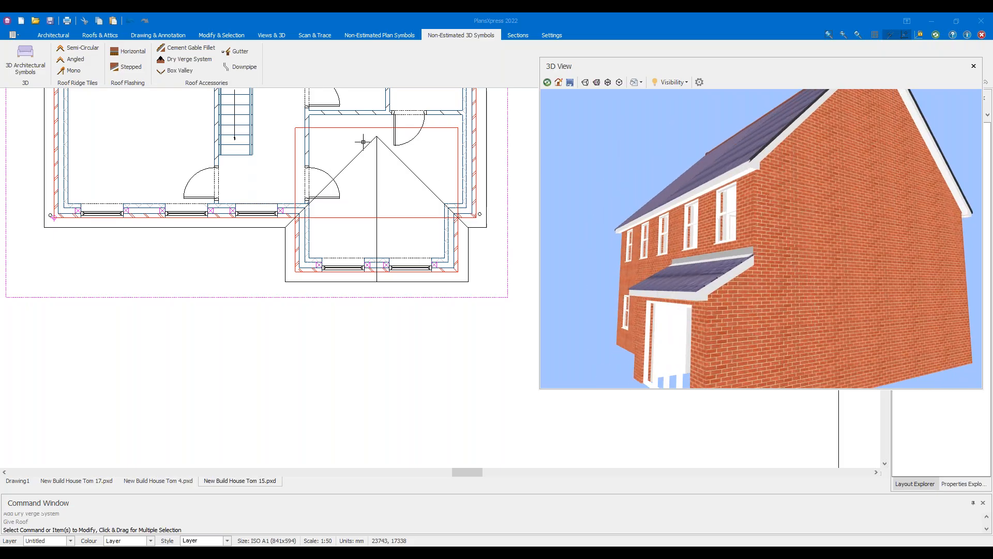
# Add a dry verge system to all gable lines of the rear lean-to roof on the ground-floor plan
pyautogui.click(187, 60)
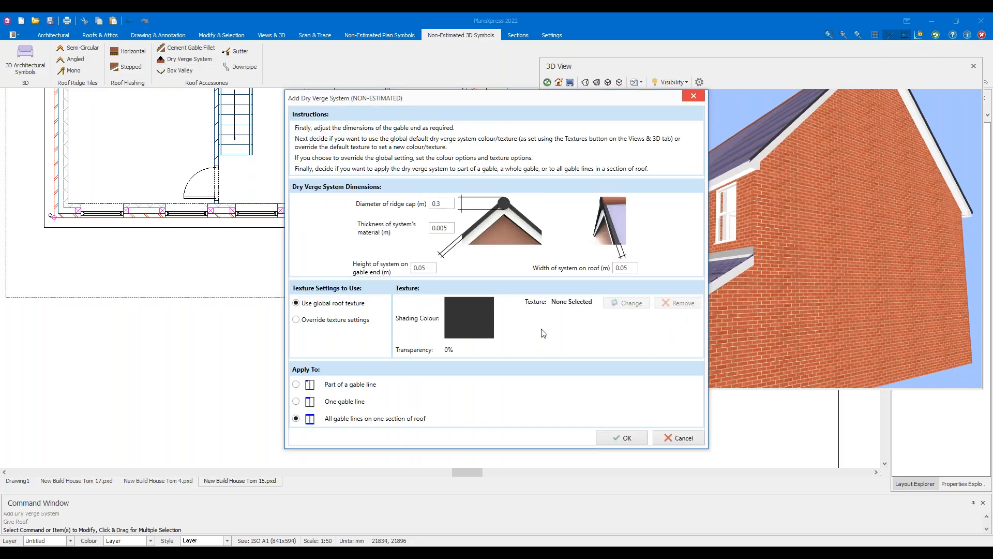
pyautogui.click(644, 440)
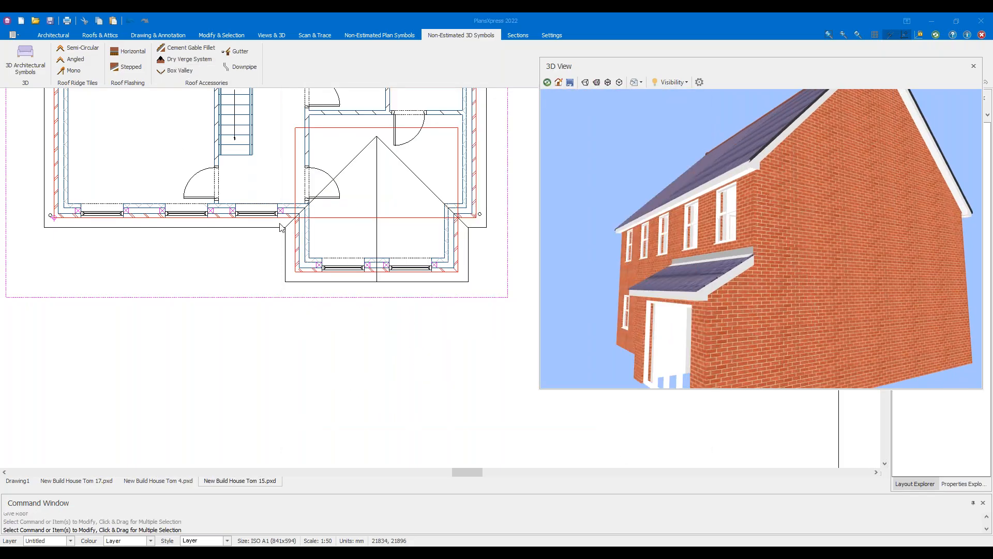
pyautogui.scroll(-1, 173, 153)
pyautogui.moveTo(129, 108); pyautogui.dragTo(376, 306, button='middle')
pyautogui.moveTo(41, 174); pyautogui.dragTo(211, 234, button='middle')
pyautogui.scroll(3, 202, 235)
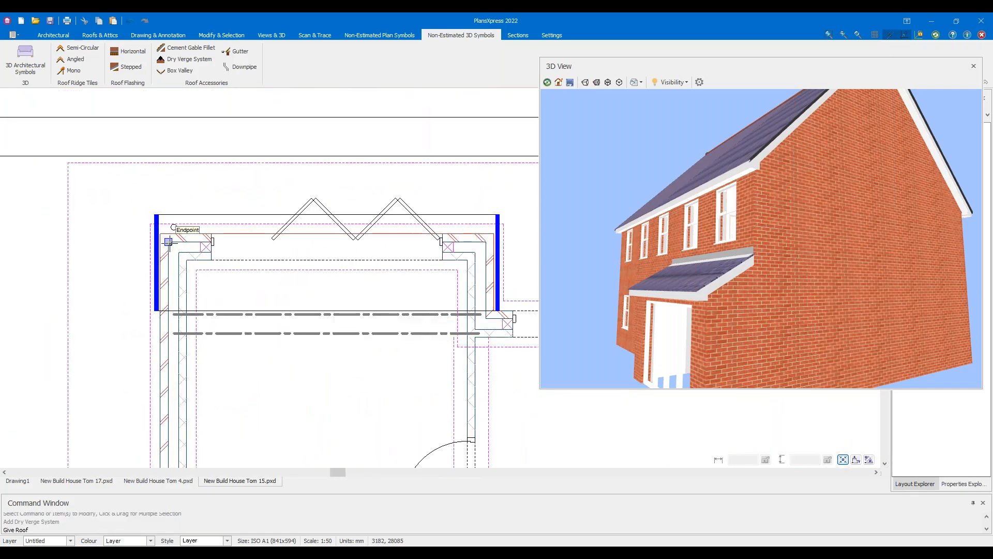
pyautogui.press('Escape')
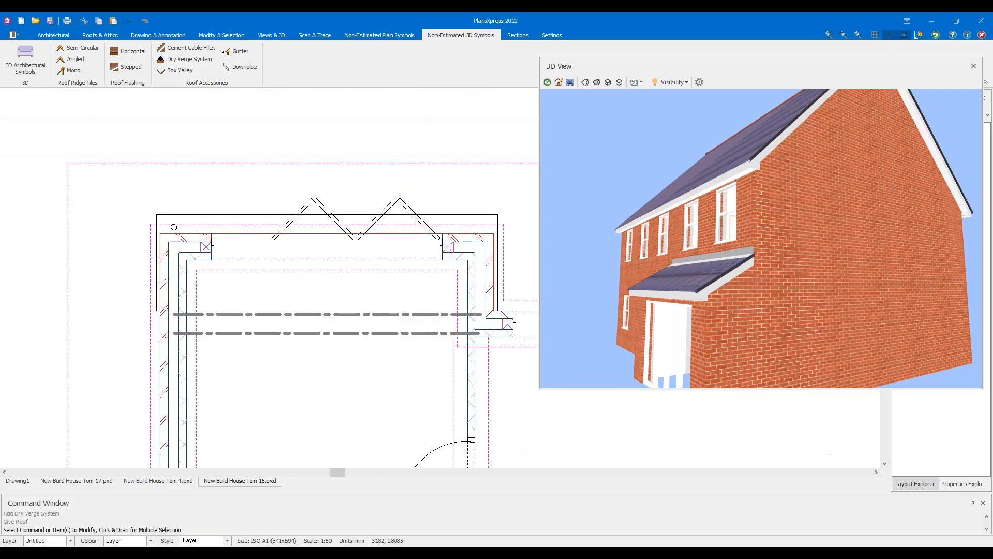
pyautogui.moveTo(669, 235); pyautogui.dragTo(676, 257)
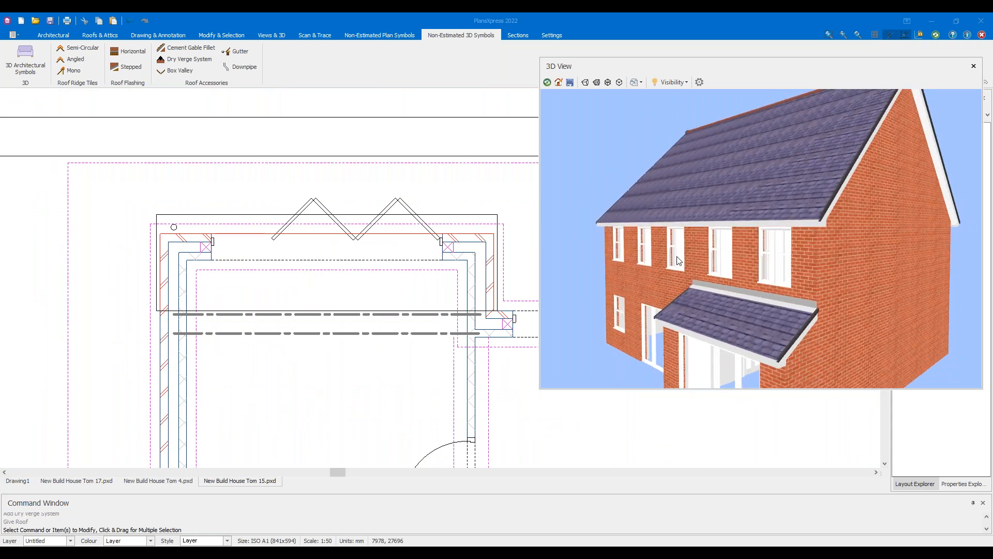
# Add a box valley 0.1 m wide and 0.03 m deep to all valley lines of the front gable roof on the first-floor plan
pyautogui.scroll(-2, 328, 245)
pyautogui.scroll(-2, 328, 245)
pyautogui.moveTo(327, 244); pyautogui.dragTo(115, 219, button='middle')
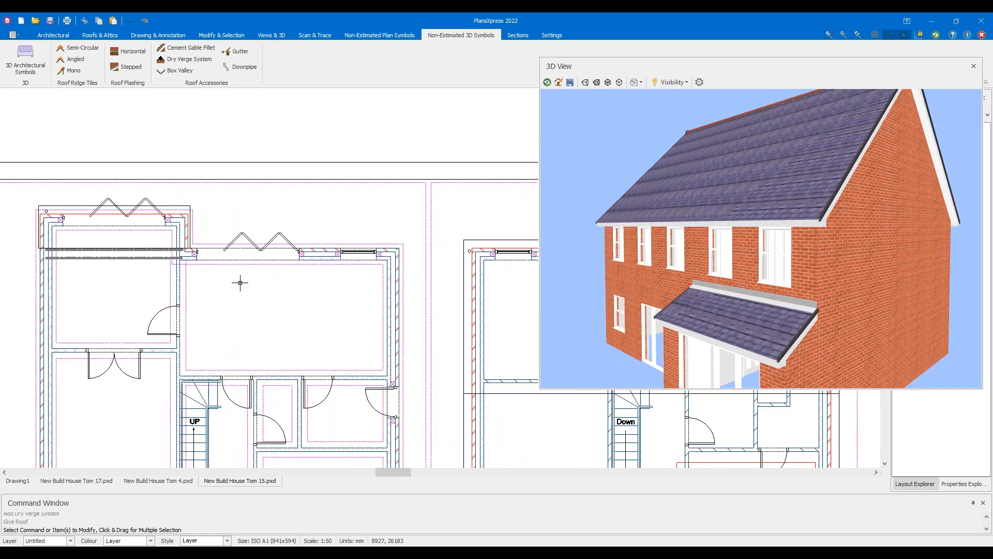
pyautogui.scroll(-2, 308, 281)
pyautogui.moveTo(350, 290); pyautogui.dragTo(200, 268, button='middle')
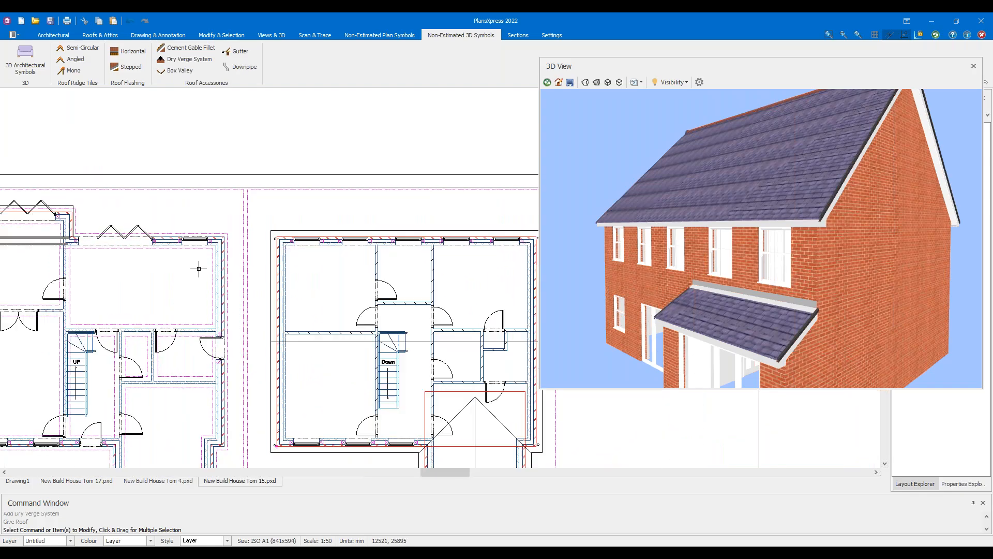
pyautogui.moveTo(640, 256)
pyautogui.mouseDown()
pyautogui.moveTo(624, 225)
pyautogui.moveTo(627, 263)
pyautogui.mouseUp()
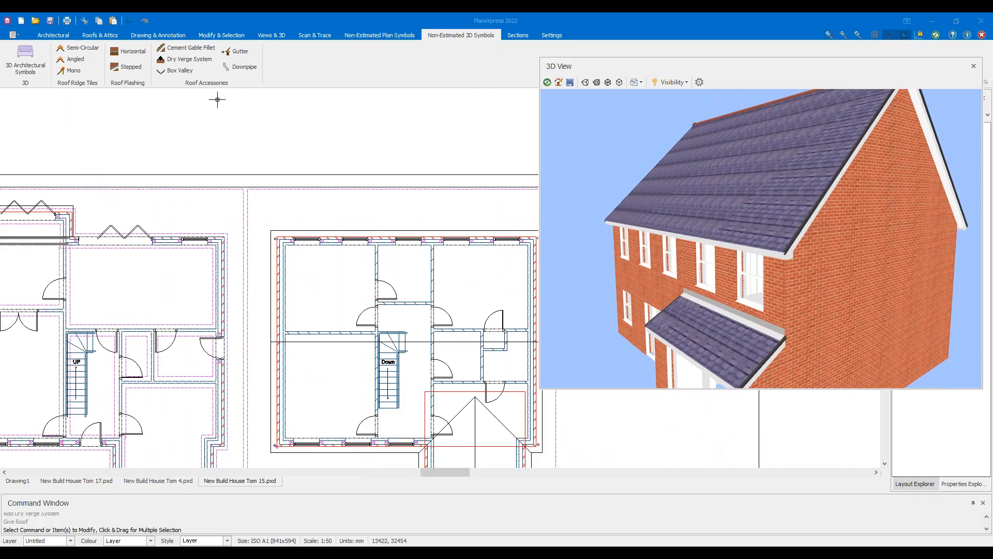
pyautogui.click(187, 71)
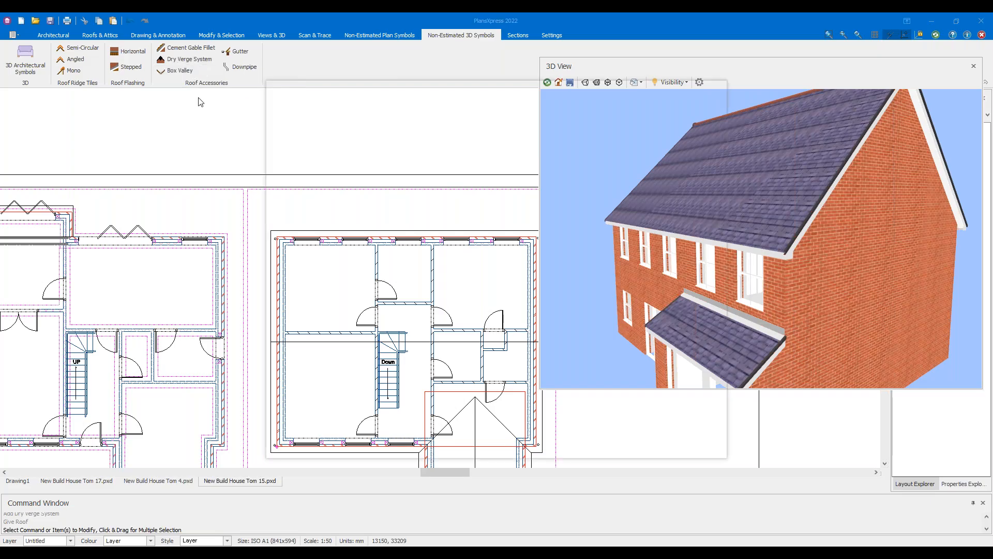
pyautogui.click(632, 448)
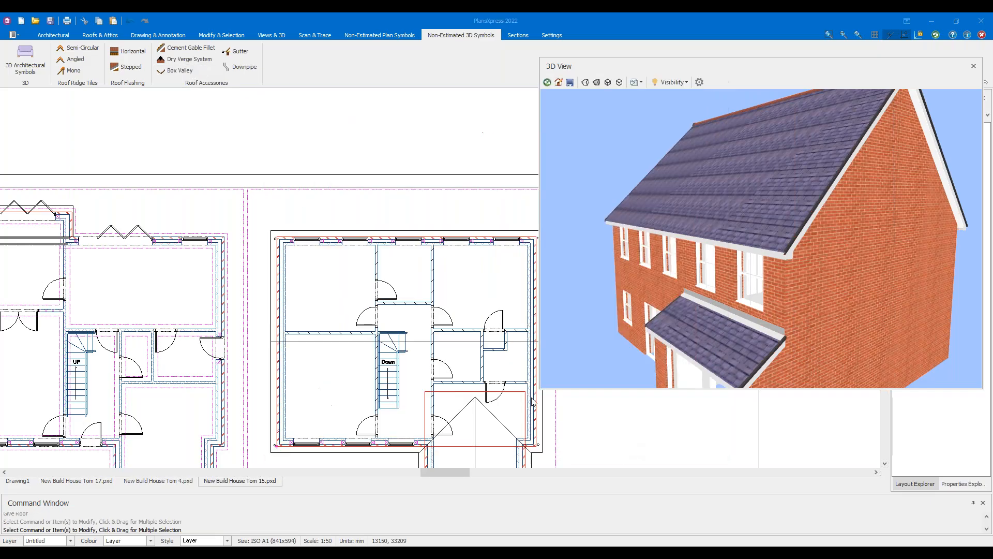
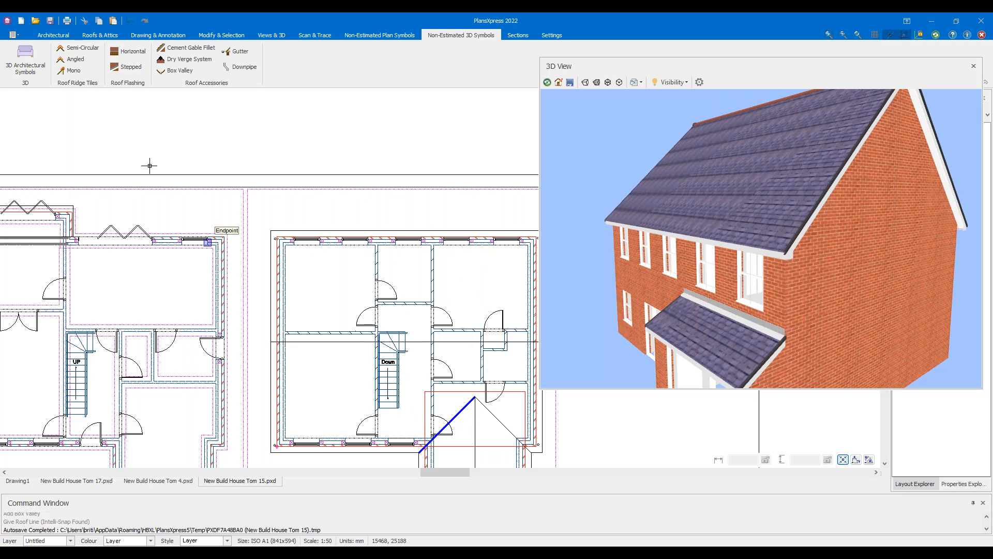
pyautogui.click(178, 70)
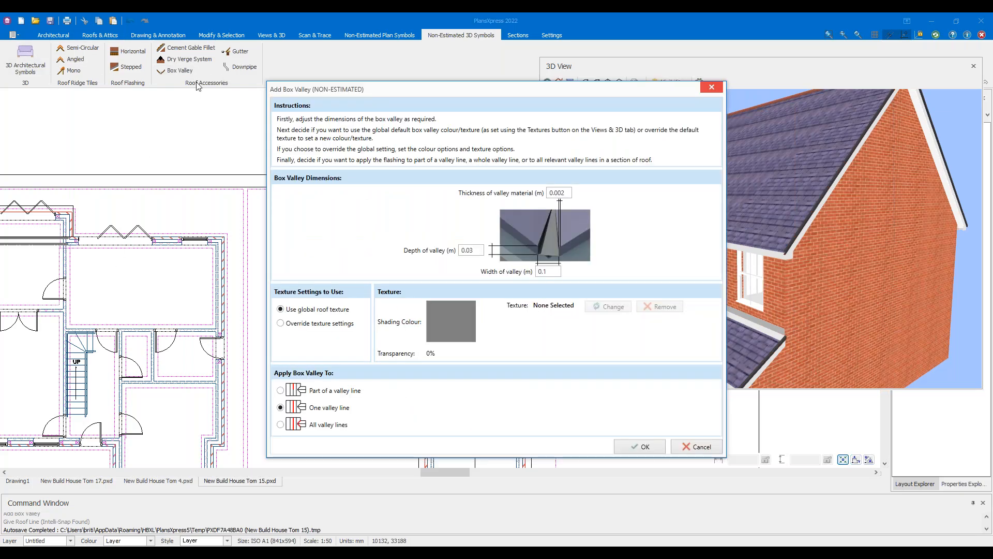
pyautogui.click(664, 446)
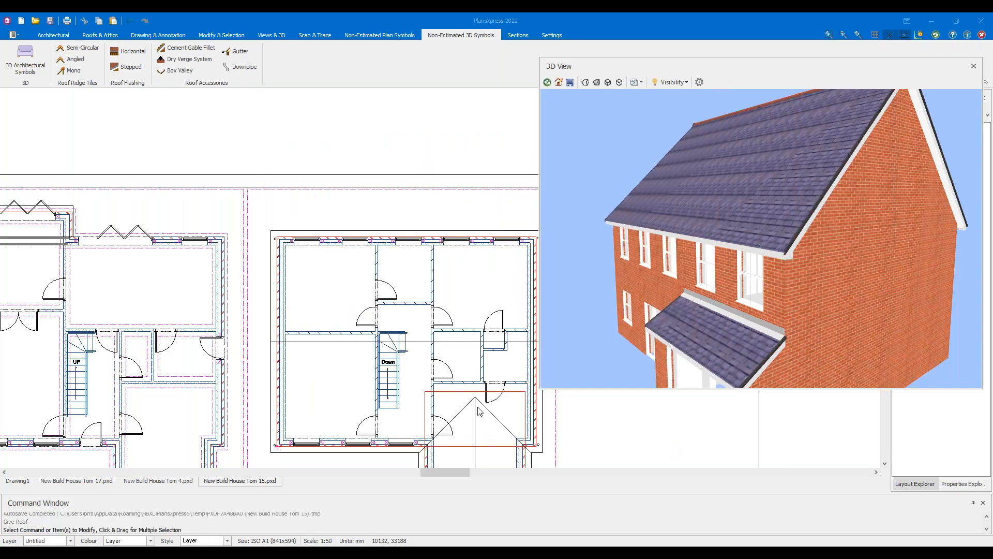
pyautogui.click(491, 404)
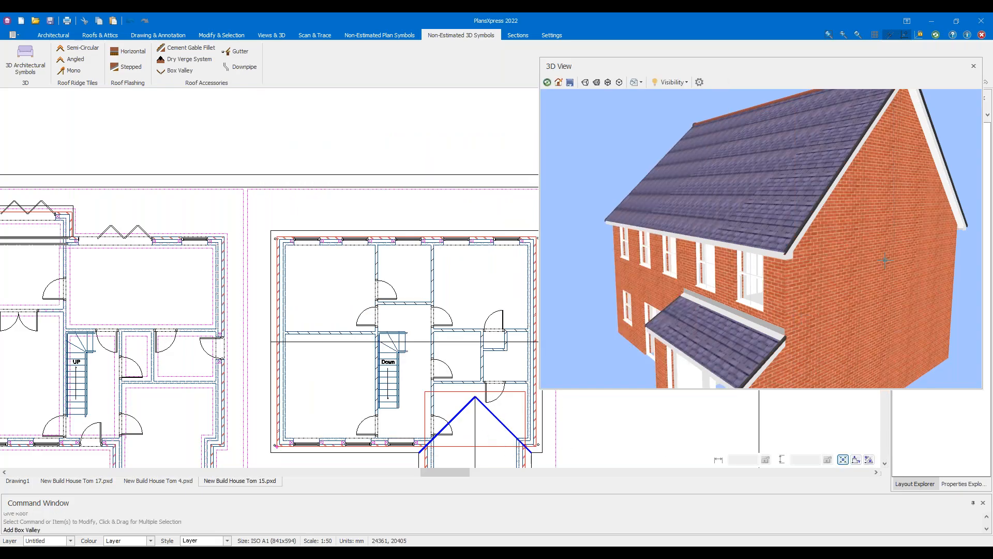
pyautogui.moveTo(670, 270); pyautogui.dragTo(647, 284)
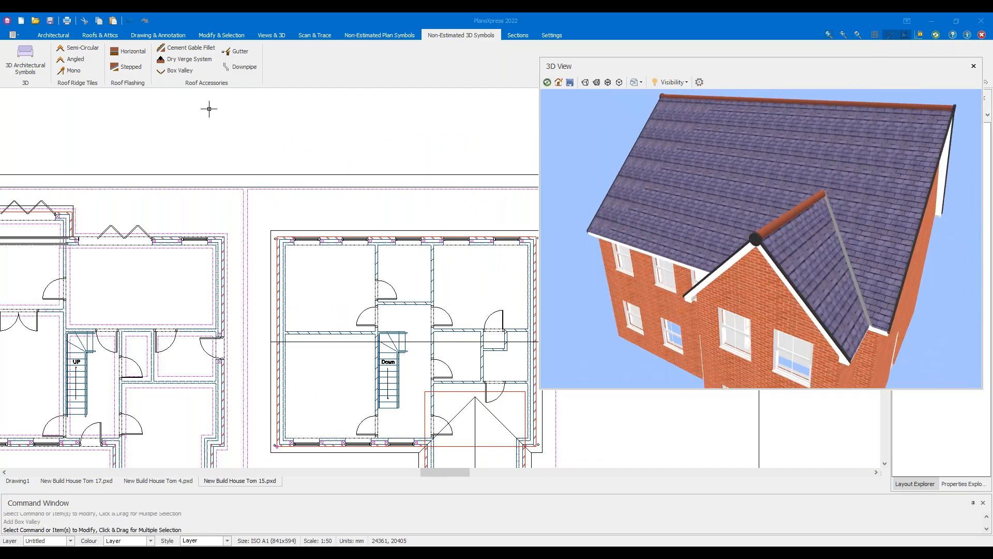
# Set up a half-round gutter 0.127 m wide with 0.03 m tile overhang and 0.08 m end overhang for all eaves lines of one roof section
pyautogui.click(241, 54)
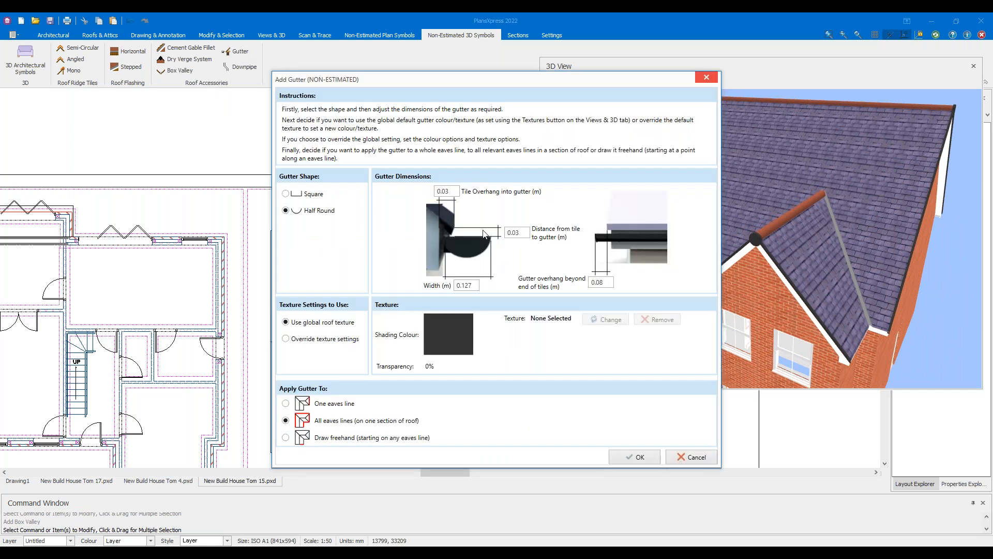
pyautogui.click(455, 190)
pyautogui.click(610, 281)
pyautogui.click(286, 420)
pyautogui.click(320, 210)
pyautogui.click(625, 457)
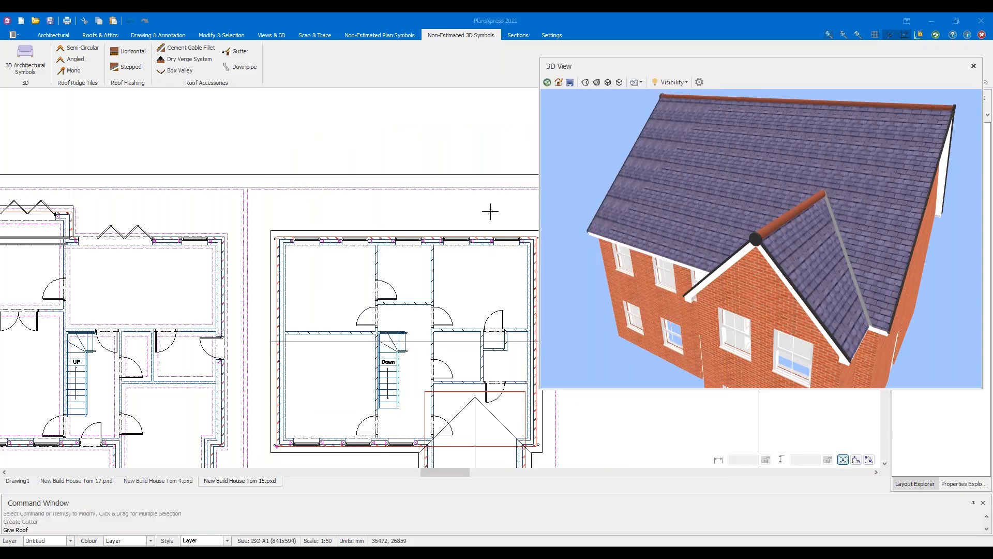
# Add a gutter to the outer eaves of the projecting ground-floor roof above the bifold doors
pyautogui.scroll(-1, 155, 182)
pyautogui.scroll(5, 56, 190)
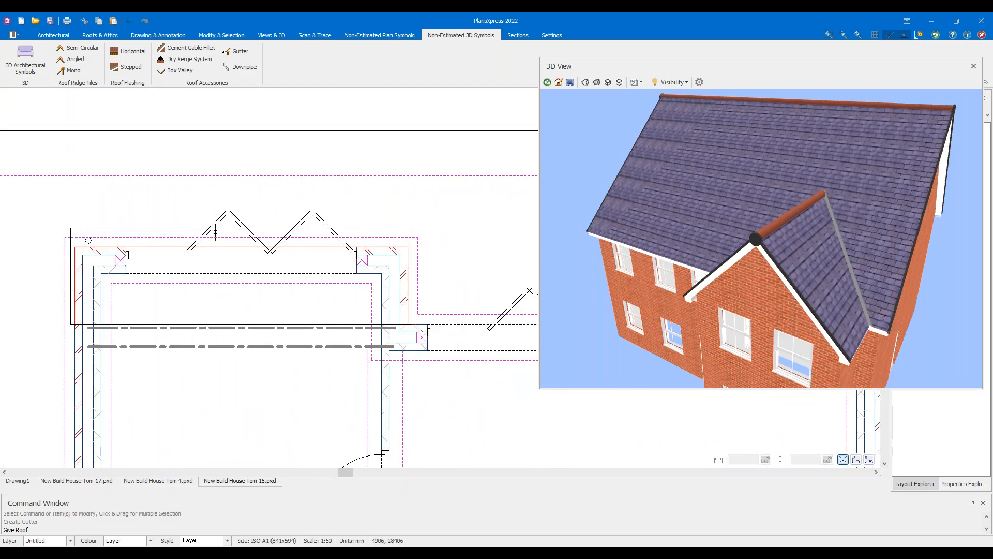
pyautogui.scroll(3, 215, 264)
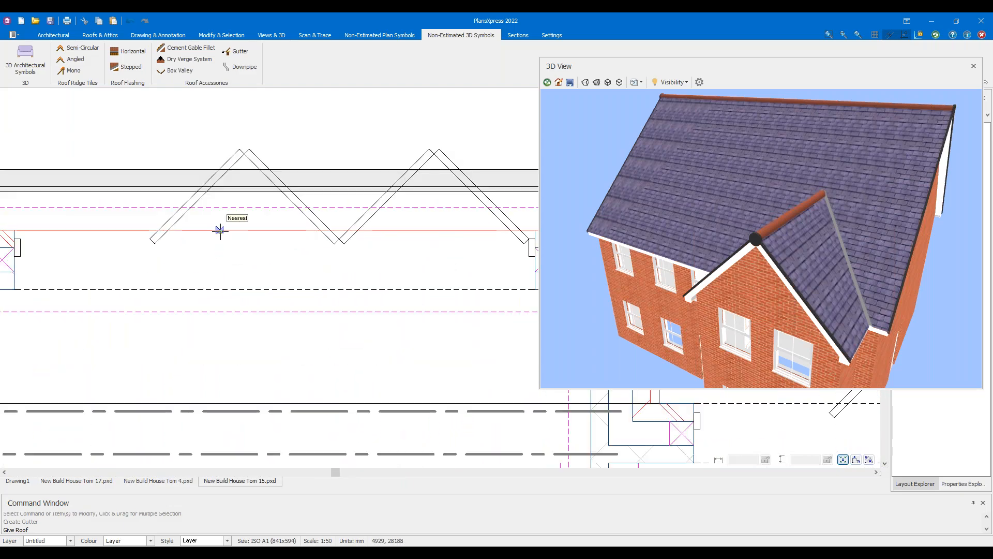
pyautogui.scroll(-3, 220, 230)
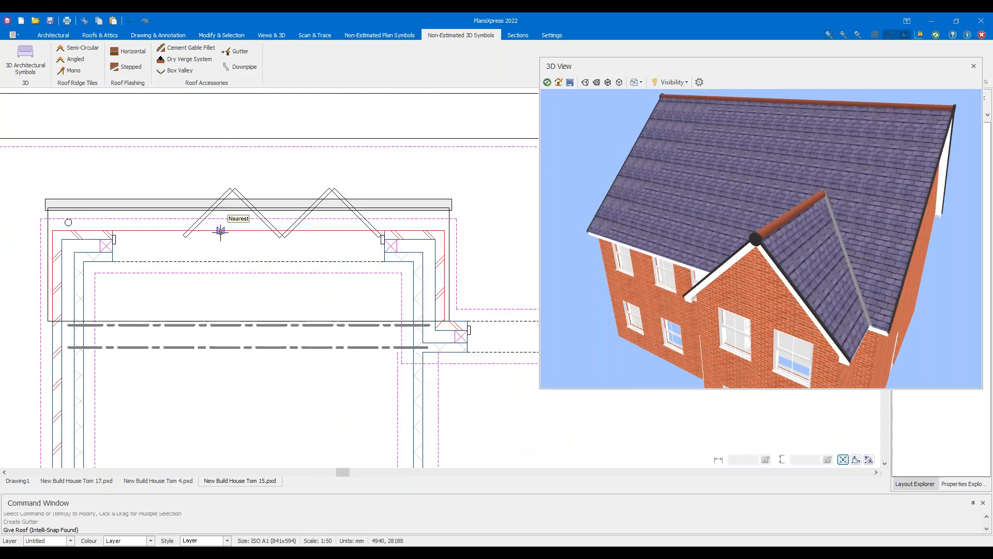
pyautogui.scroll(-3, 254, 300)
pyautogui.scroll(-2, 336, 309)
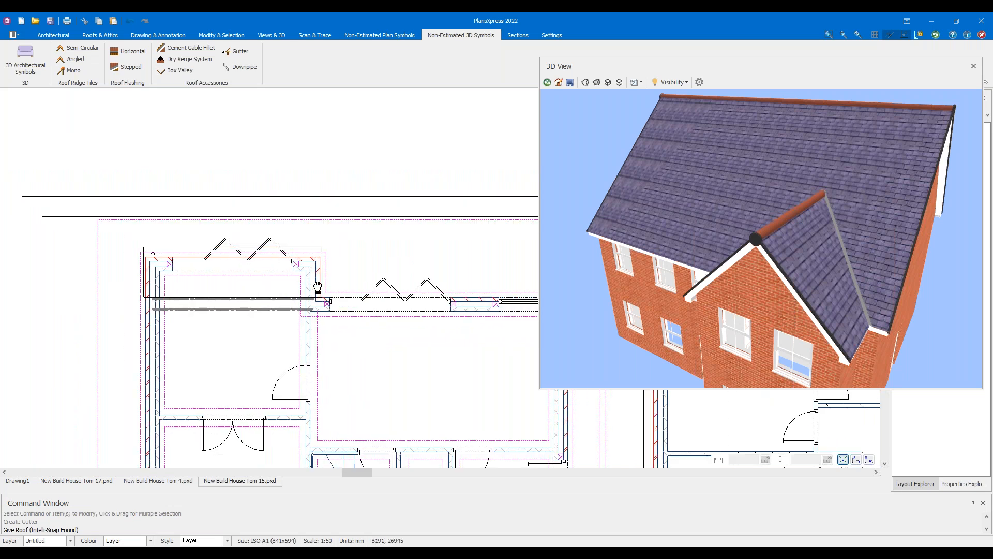
pyautogui.scroll(-2, 410, 319)
pyautogui.scroll(5, 152, 196)
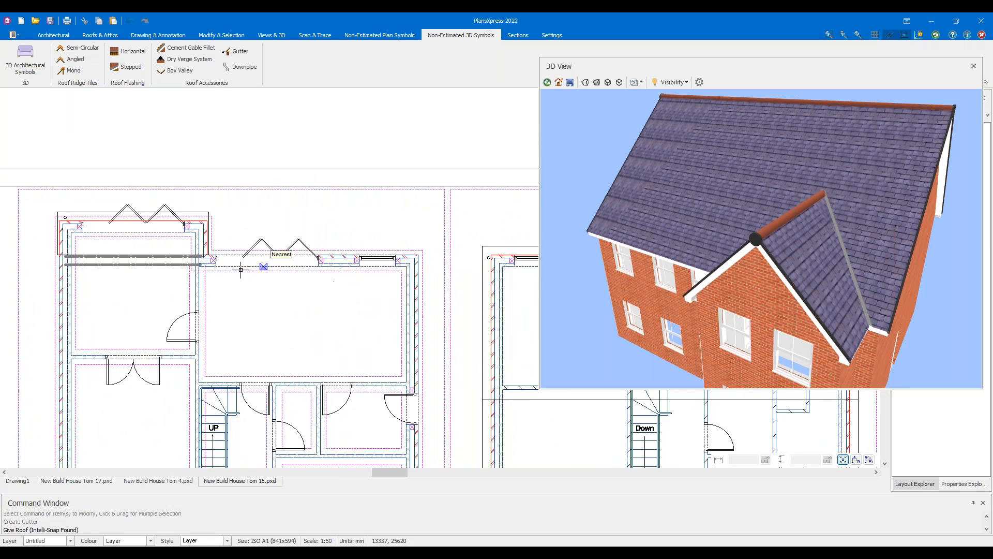
pyautogui.scroll(1, 152, 196)
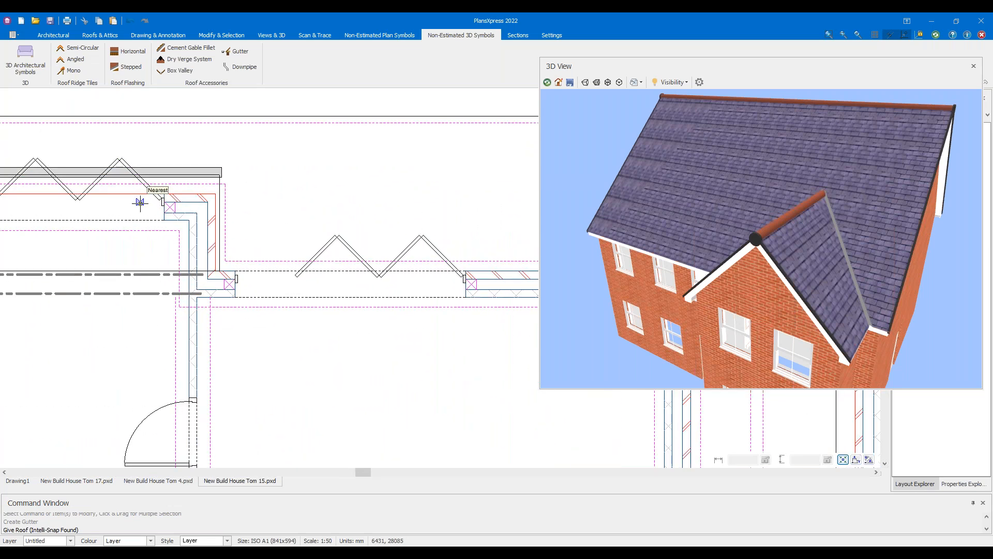
pyautogui.press('Escape')
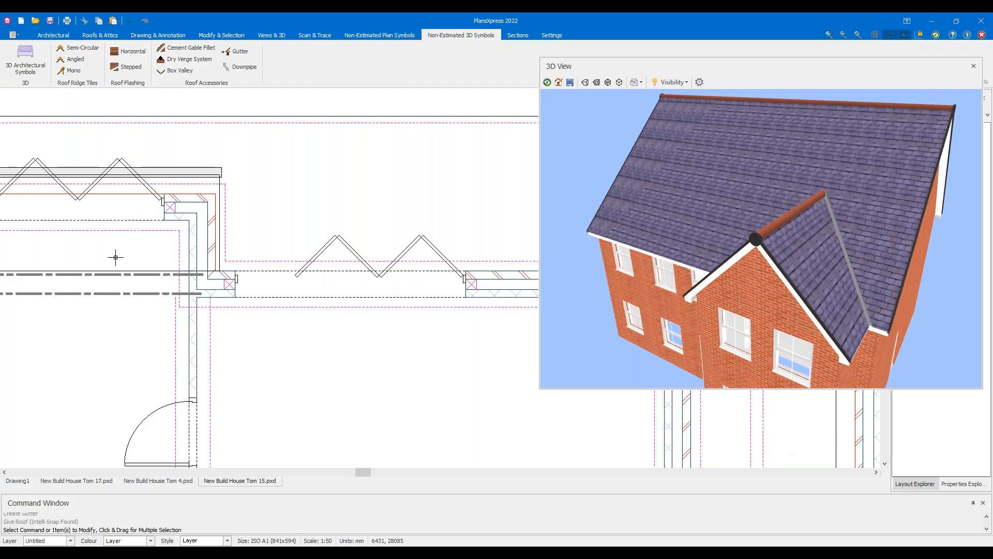
# Add a half-round gutter, 0.127 m wide with global roof texture, to all eaves lines of the main roof over the first-floor plan
pyautogui.scroll(-3, 260, 306)
pyautogui.moveTo(362, 306); pyautogui.dragTo(58, 293, button='middle')
pyautogui.moveTo(292, 295); pyautogui.dragTo(61, 278, button='middle')
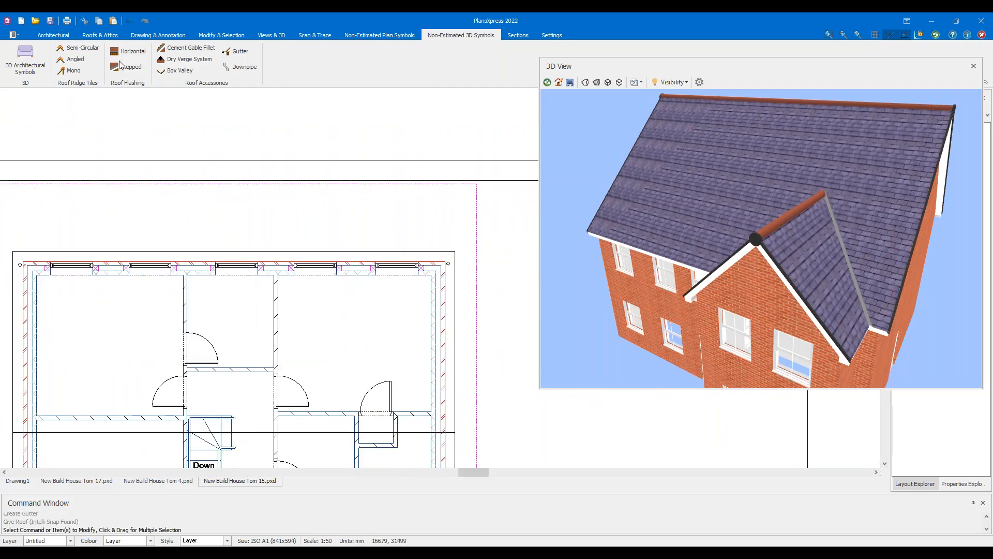
pyautogui.click(224, 59)
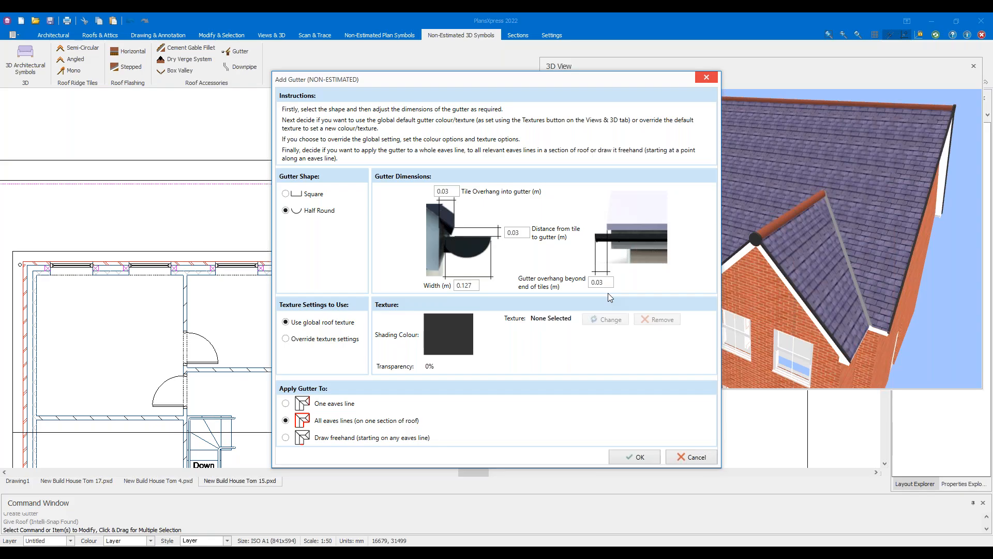
pyautogui.click(637, 458)
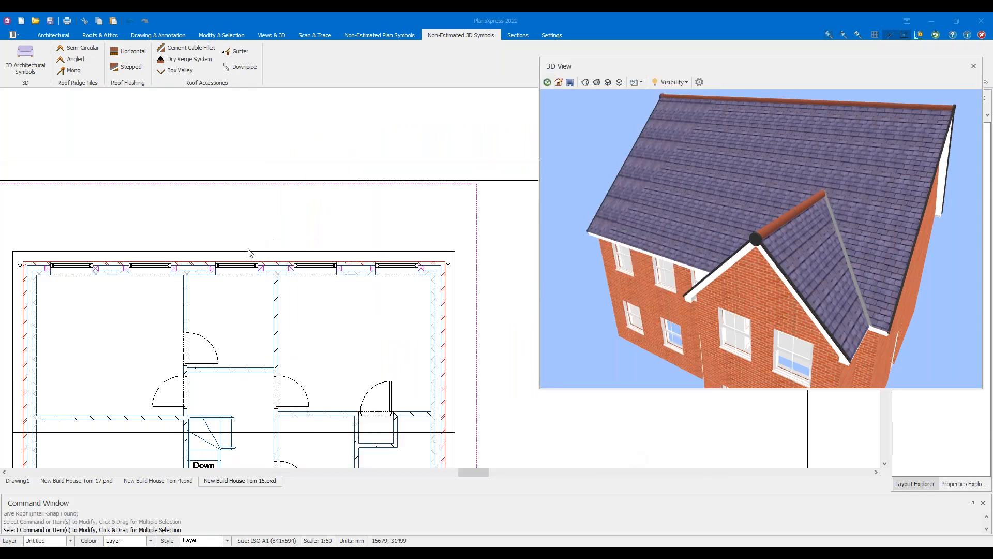
pyautogui.scroll(1, 247, 259)
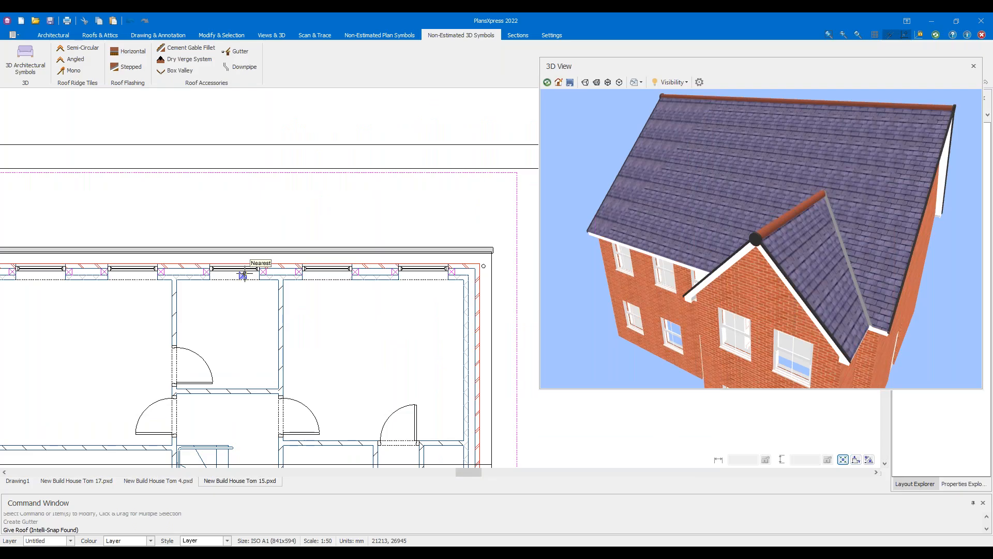
pyautogui.click(243, 275)
# Add the same half-round gutter to all eaves lines of the front gable roof section and inspect it in 3D
pyautogui.scroll(-2, 327, 385)
pyautogui.scroll(1, 383, 303)
pyautogui.scroll(2, 382, 303)
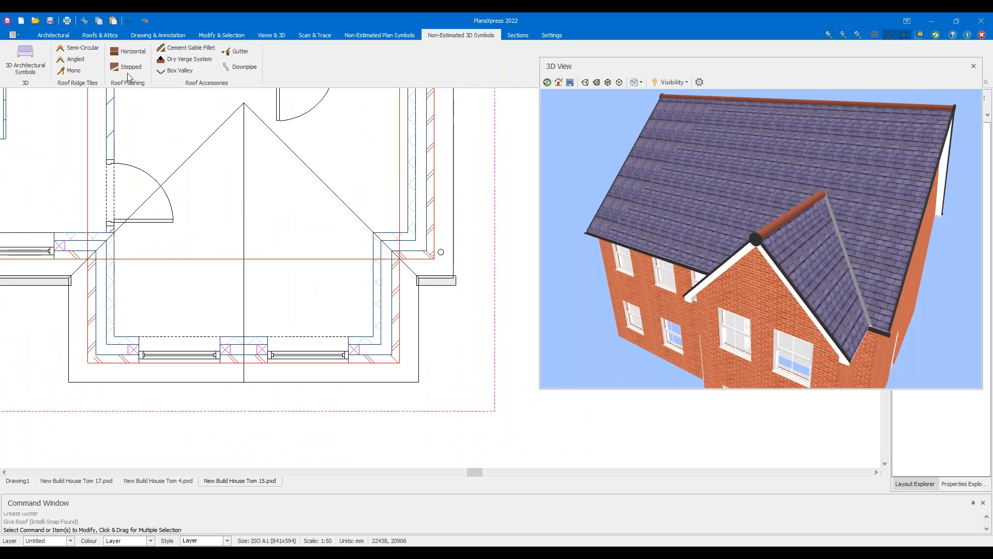
pyautogui.click(236, 54)
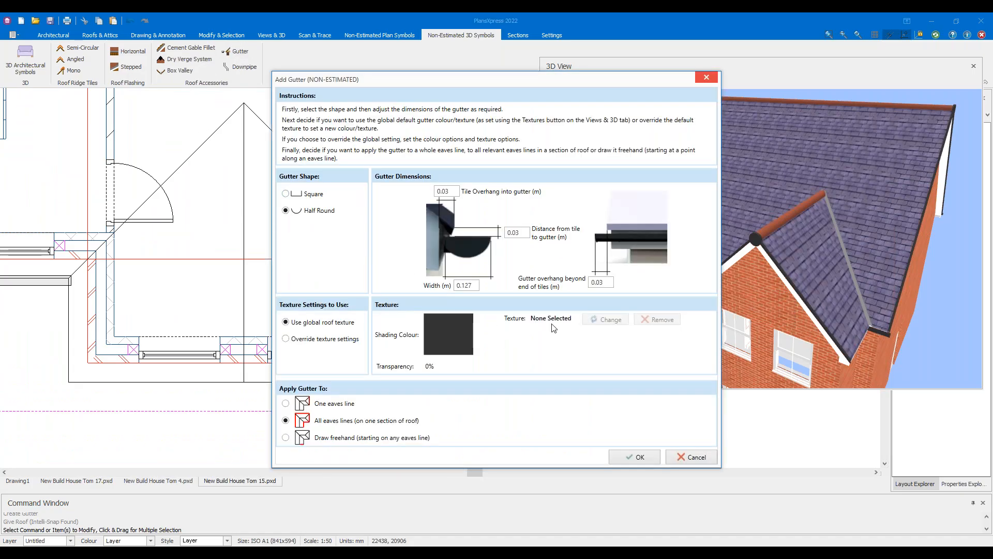
pyautogui.click(639, 457)
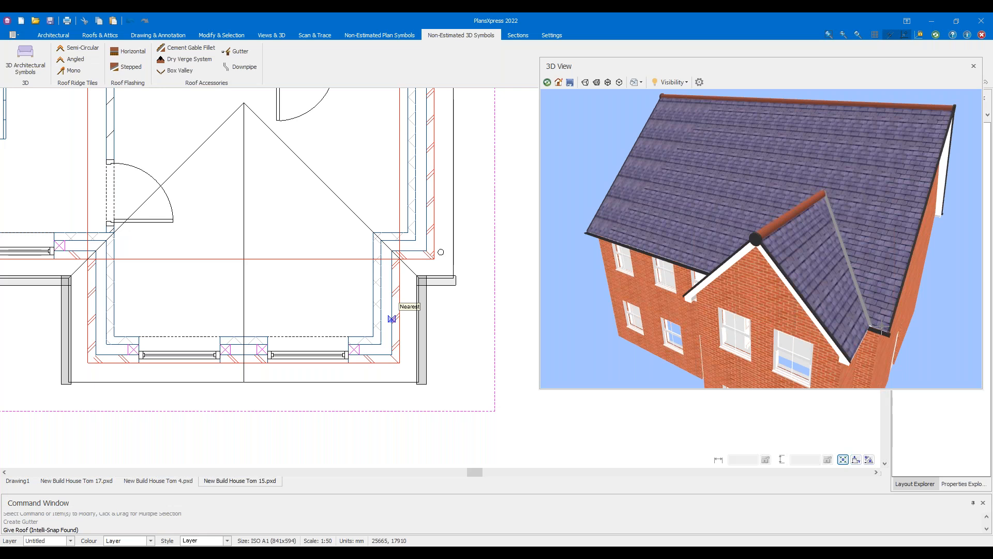
pyautogui.press('Escape')
pyautogui.scroll(4, 860, 343)
pyautogui.scroll(3, 861, 345)
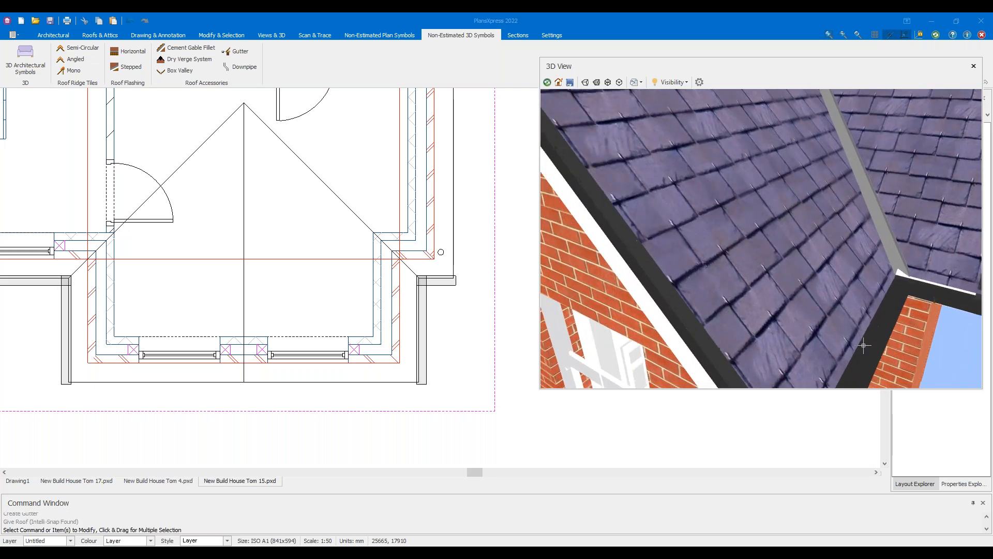
pyautogui.scroll(-7, 861, 345)
pyautogui.moveTo(738, 322); pyautogui.dragTo(825, 266)
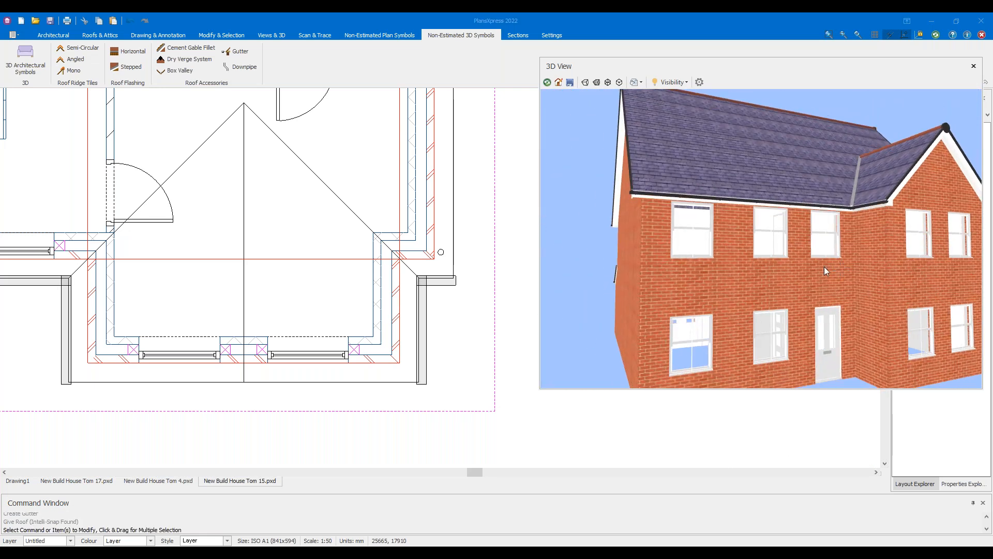
# Add a round 0.075 m downpipe from the short main-roof gutter beside the gable, with its gooseneck at the existing pipe circle by the wall corner
pyautogui.click(246, 68)
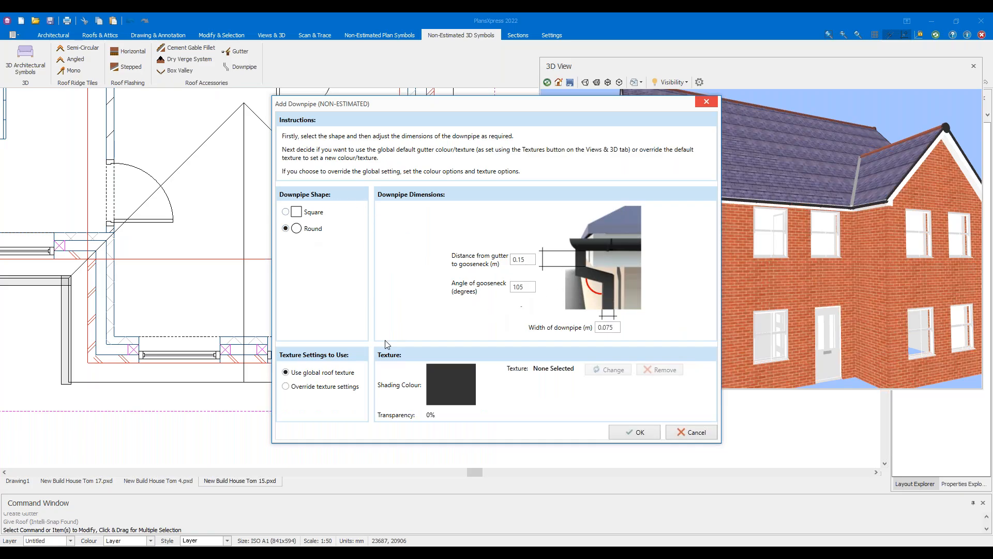
pyautogui.click(638, 434)
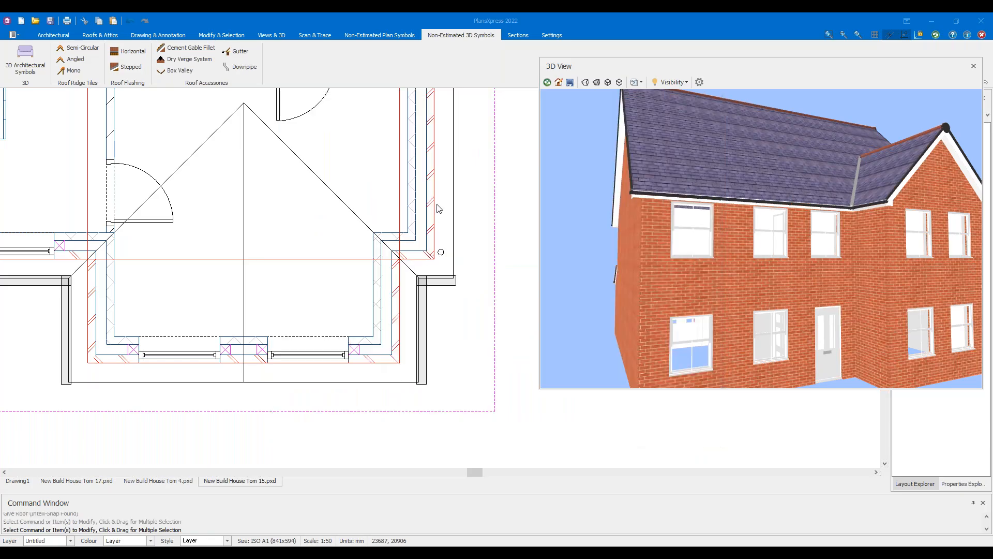
pyautogui.scroll(3, 442, 254)
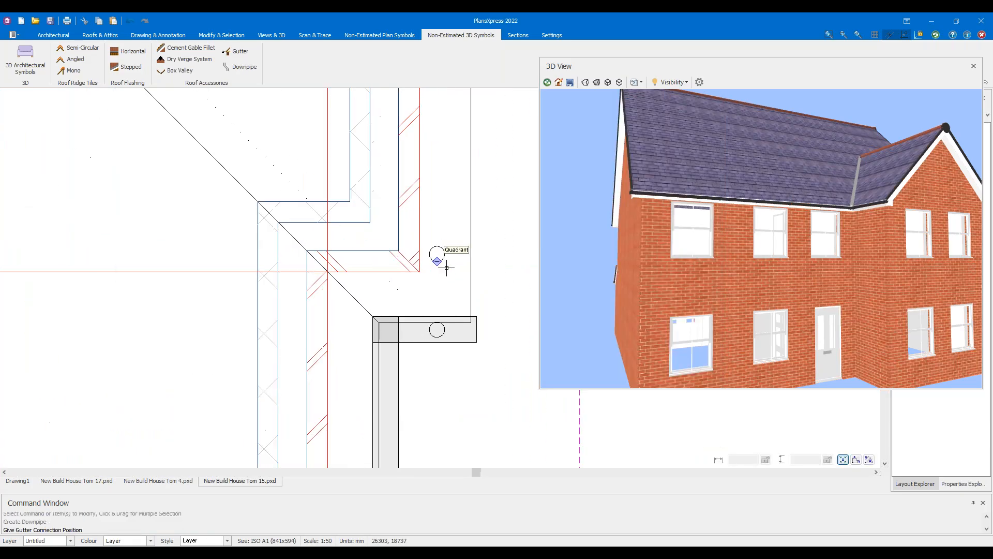
pyautogui.moveTo(391, 417); pyautogui.dragTo(374, 266, button='middle')
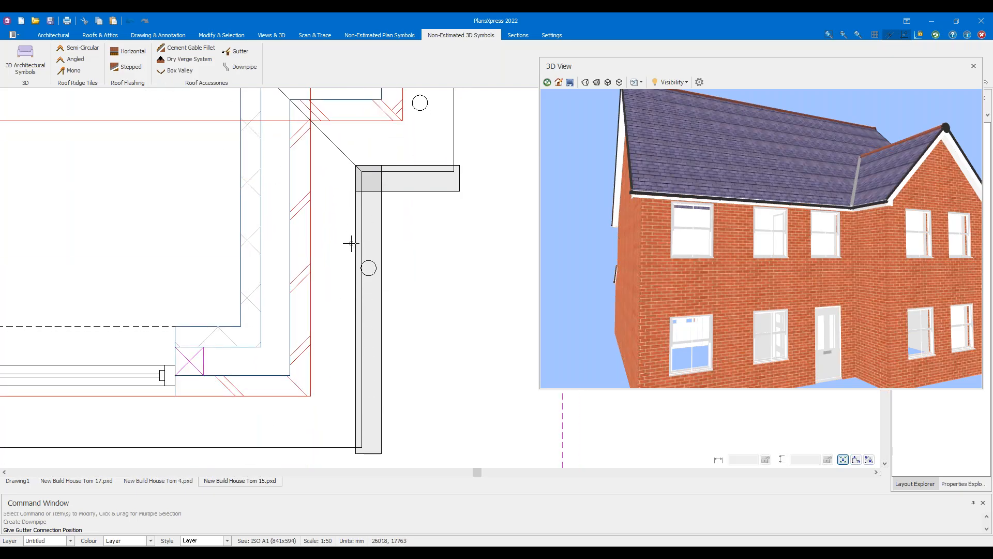
pyautogui.scroll(3, 420, 181)
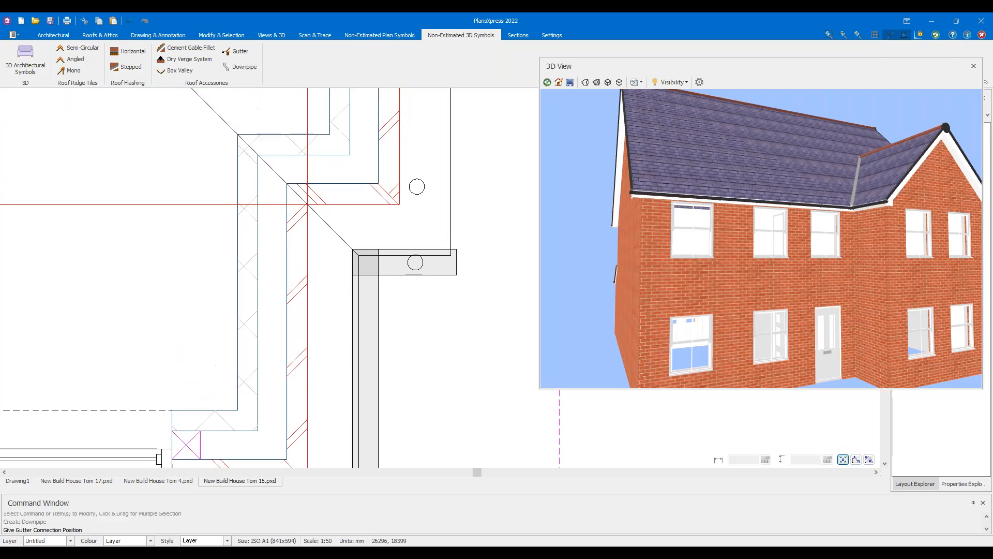
pyautogui.click(421, 271)
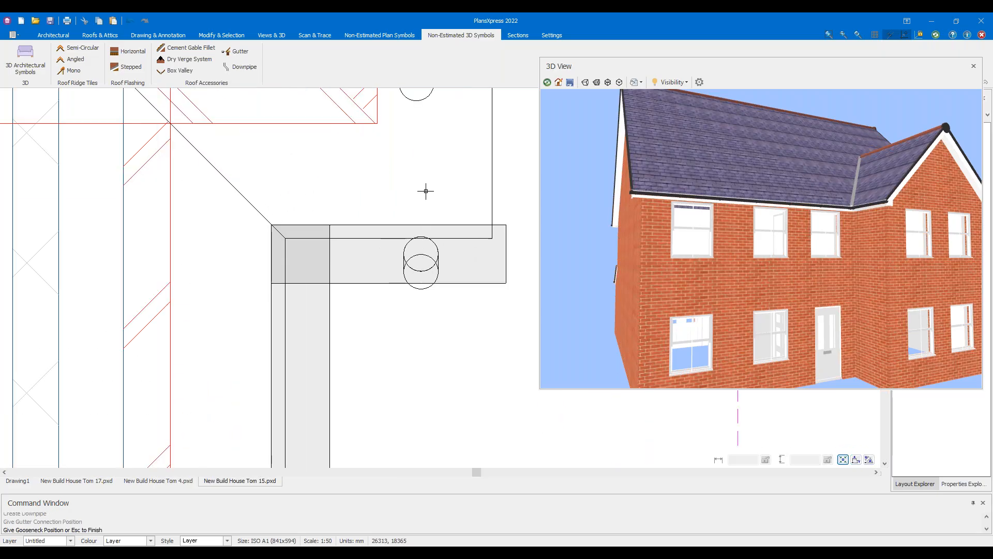
pyautogui.scroll(-1, 425, 230)
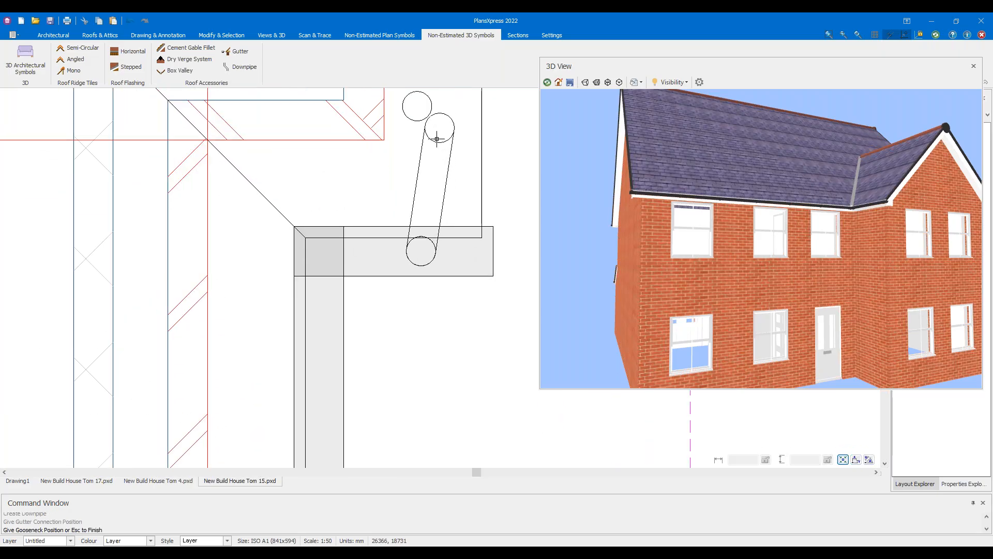
pyautogui.moveTo(437, 140); pyautogui.dragTo(416, 208, button='middle')
pyautogui.scroll(1, 399, 183)
pyautogui.click(399, 167)
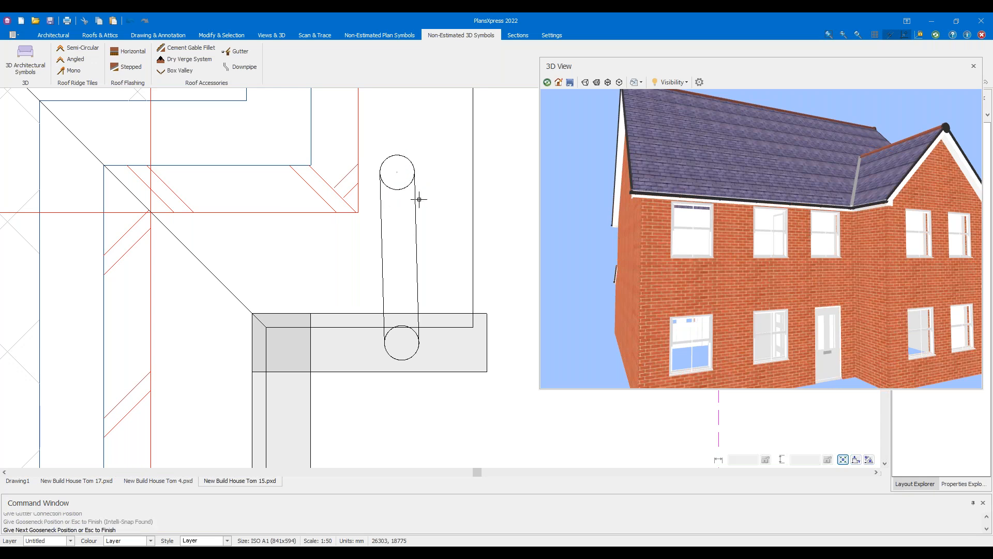
pyautogui.scroll(-4, 401, 169)
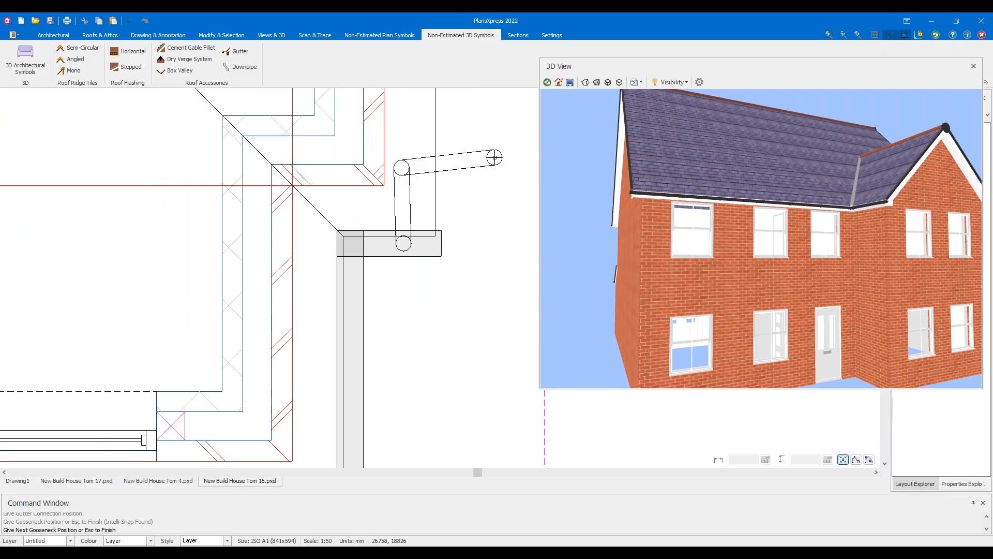
pyautogui.press('Escape')
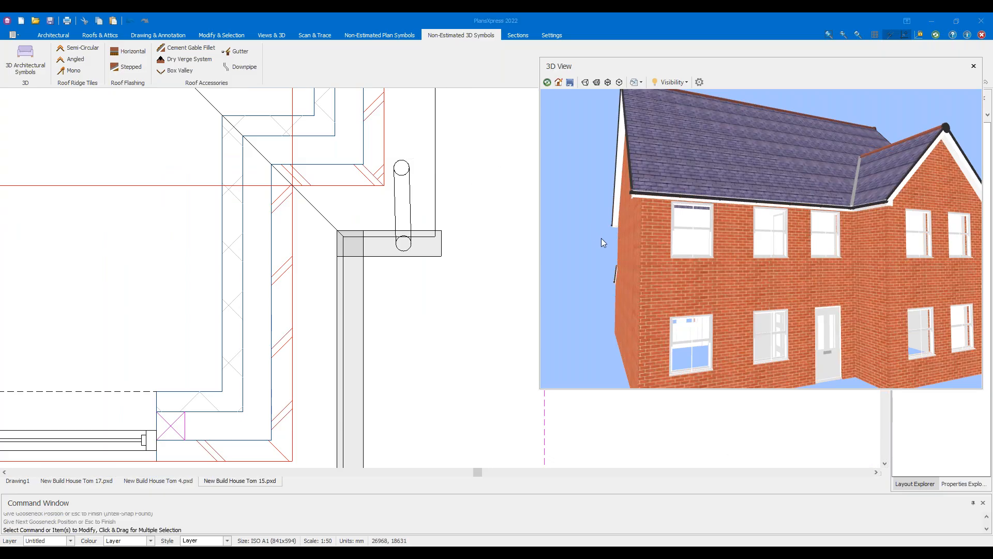
# Place a round 0.075 m downpipe at the far end of the main front gutter, with its first gooseneck on the pipe circle beside the wall corner
pyautogui.moveTo(607, 259); pyautogui.dragTo(739, 235)
pyautogui.scroll(-2, 407, 237)
pyautogui.scroll(-4, 407, 236)
pyautogui.scroll(-4, 275, 217)
pyautogui.scroll(8, 337, 228)
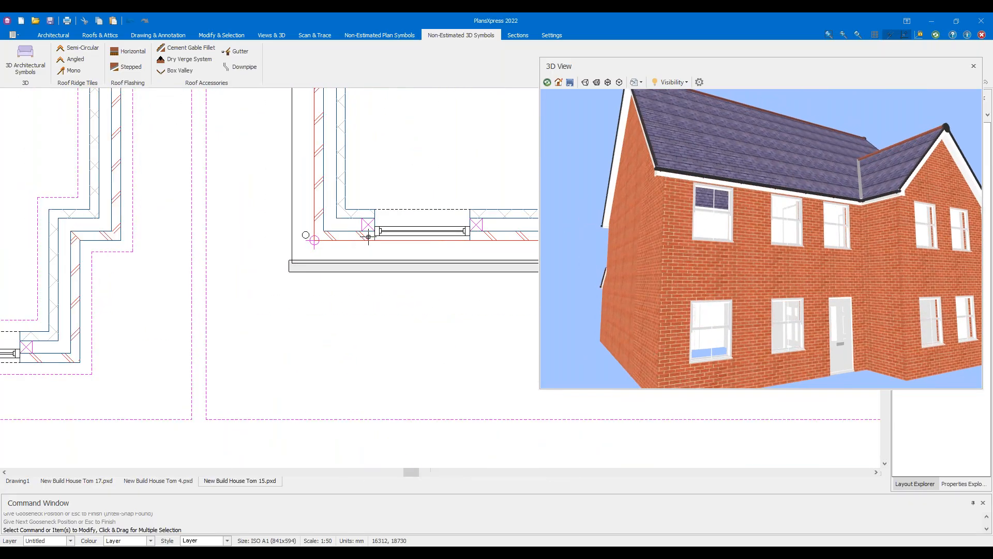
pyautogui.rightClick(111, 110)
pyautogui.click(238, 51)
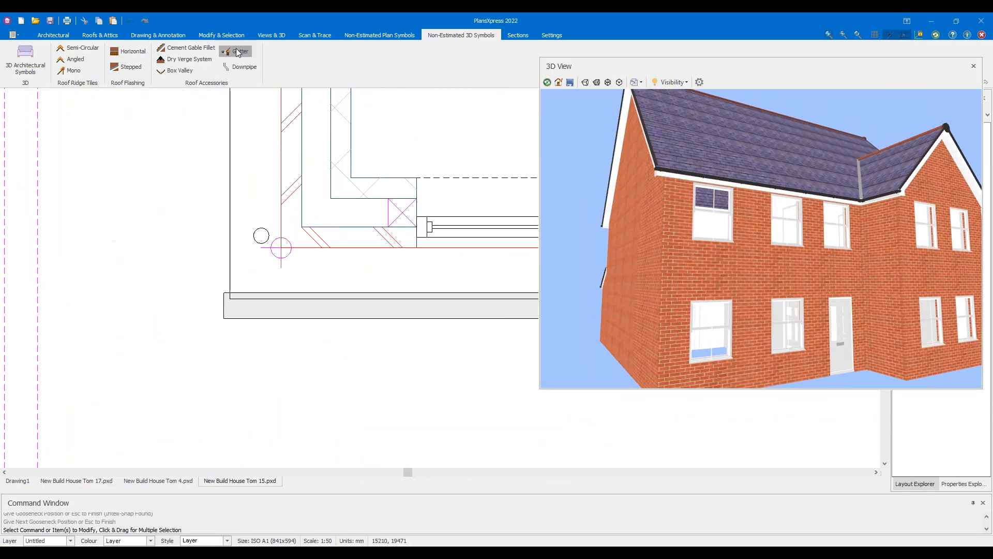
pyautogui.click(706, 77)
pyautogui.click(242, 66)
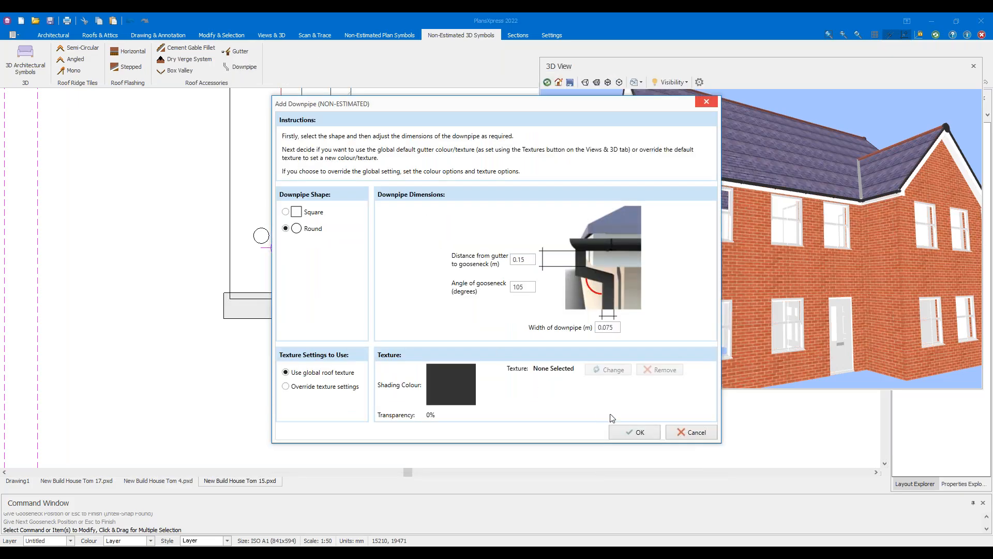
pyautogui.click(634, 432)
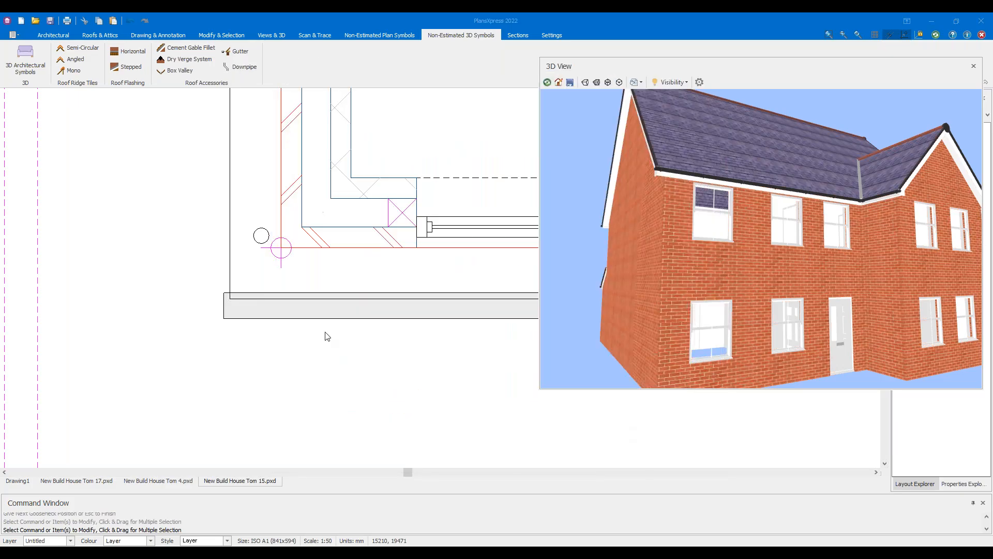
pyautogui.click(261, 306)
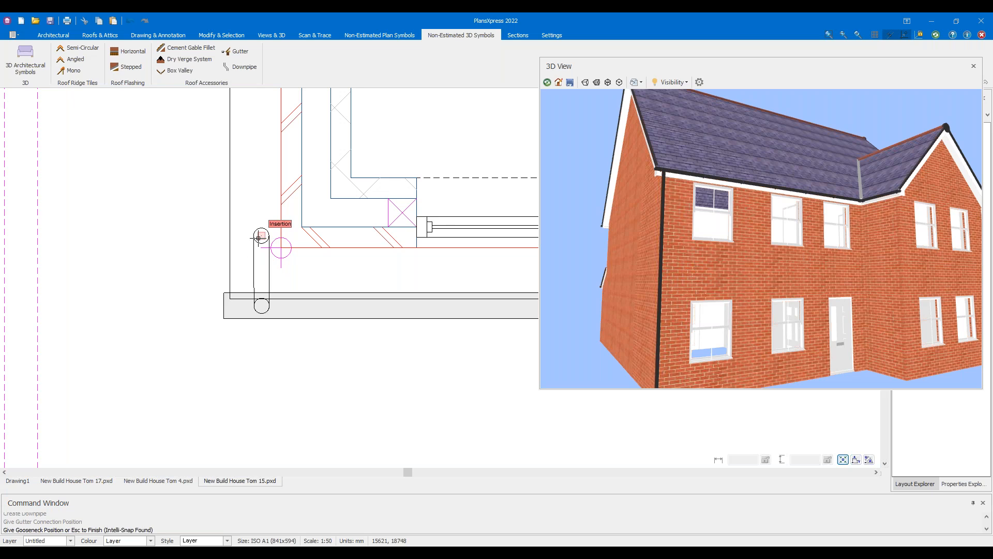
pyautogui.click(258, 237)
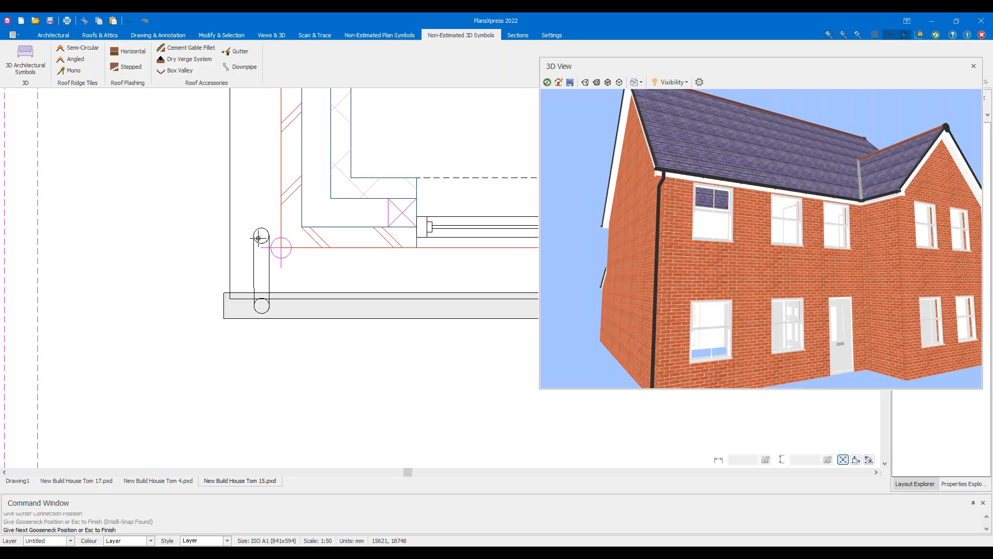
# Extend the front-corner downpipe with four extra freehand goosenecks outside the wall corner, and delete that downpipe
pyautogui.click(120, 304)
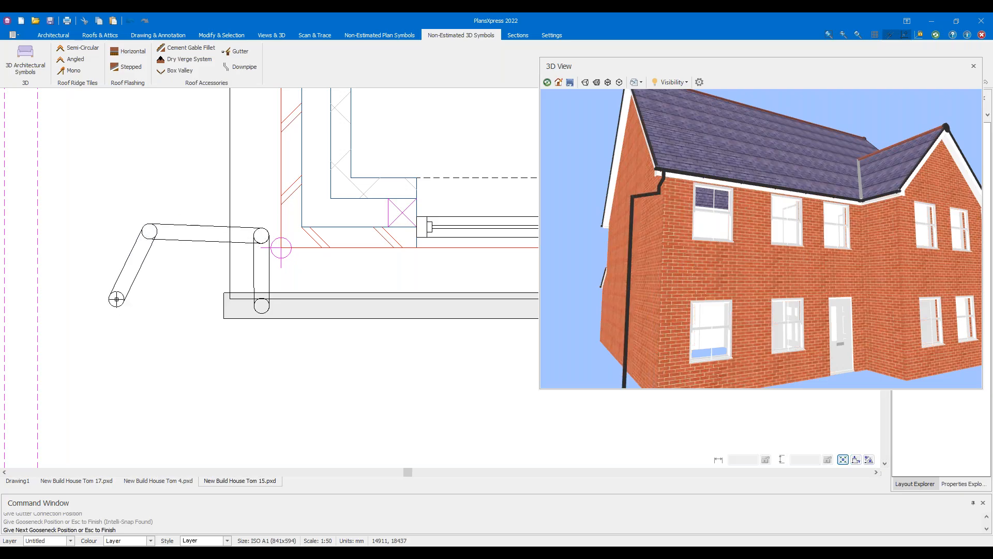
pyautogui.click(187, 378)
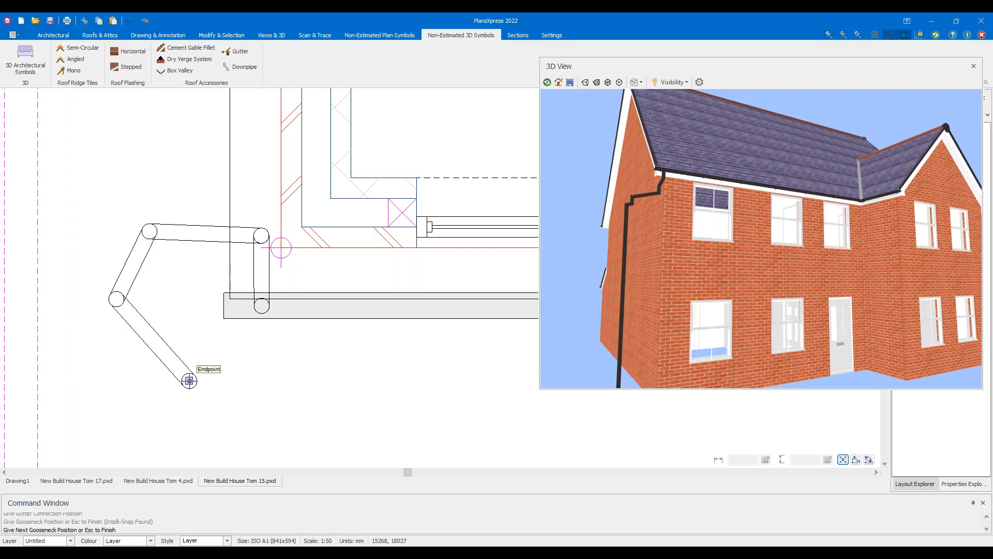
pyautogui.click(282, 387)
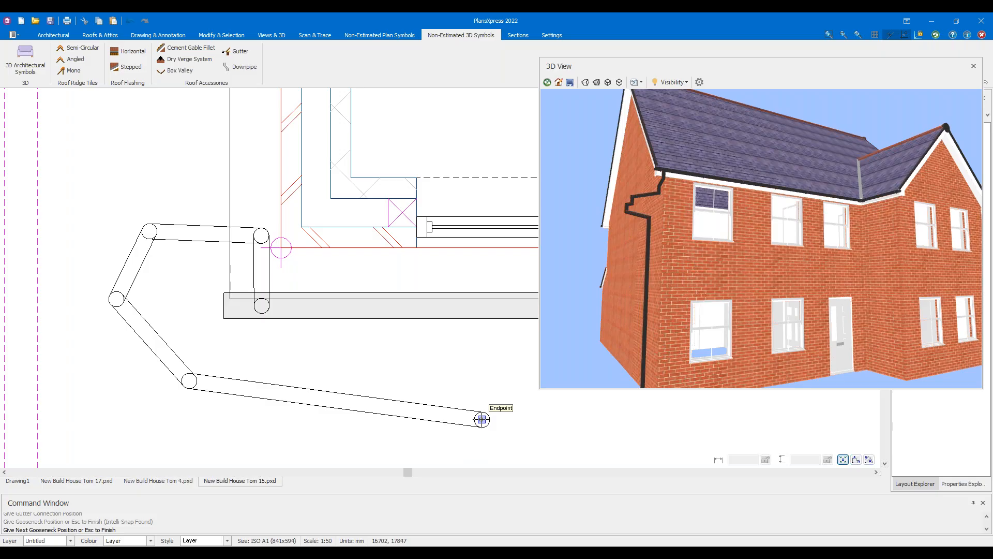
pyautogui.click(480, 408)
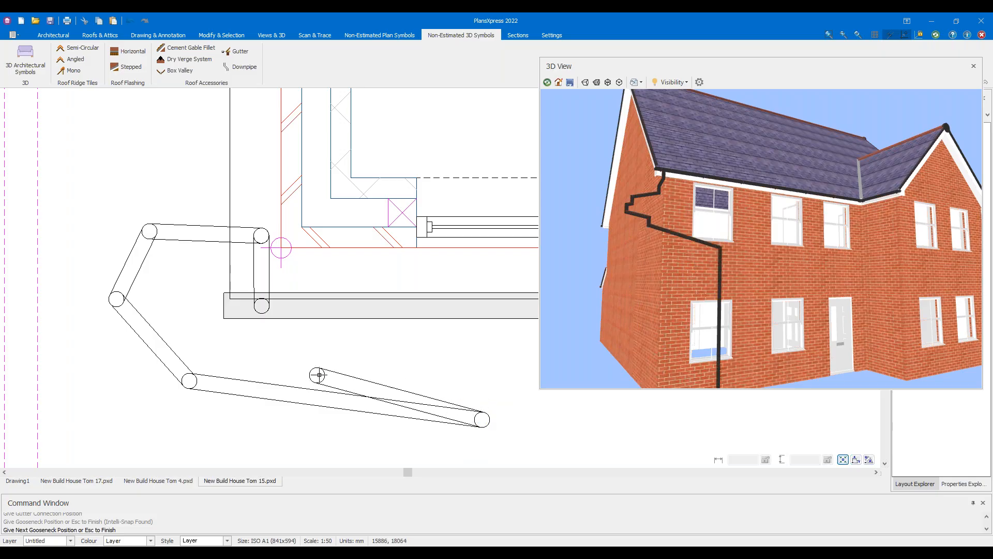
pyautogui.press('Escape')
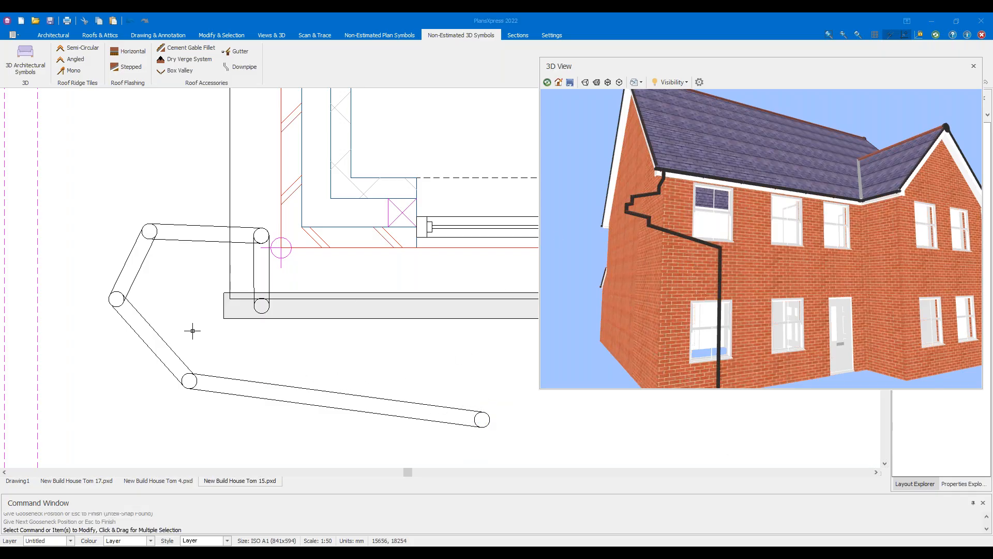
pyautogui.click(129, 272)
pyautogui.click(125, 246)
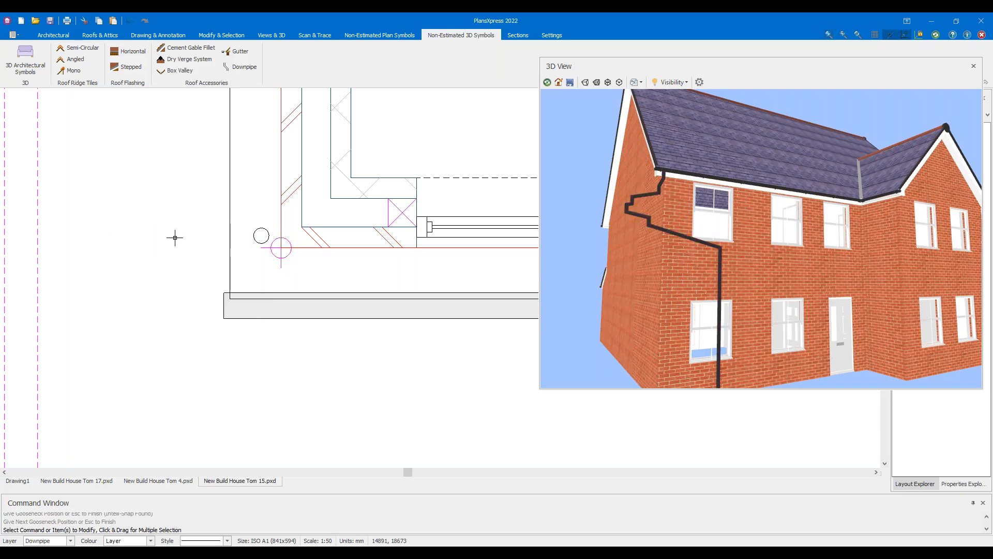
# Add a downpipe at the far end of the main front gutter, with one gooseneck on the pipe circle beside the wall corner
pyautogui.rightClick(257, 245)
pyautogui.click(243, 67)
pyautogui.click(635, 432)
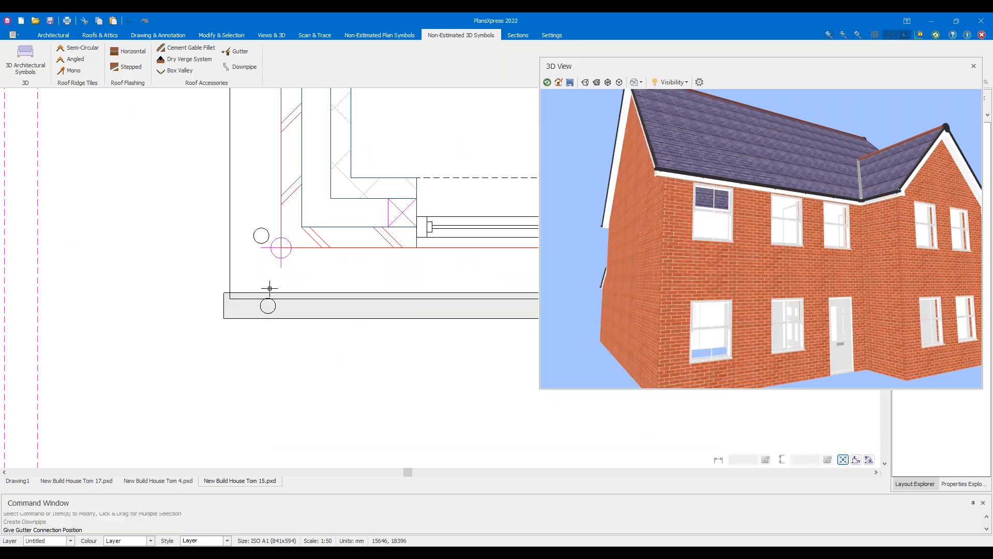
pyautogui.click(261, 235)
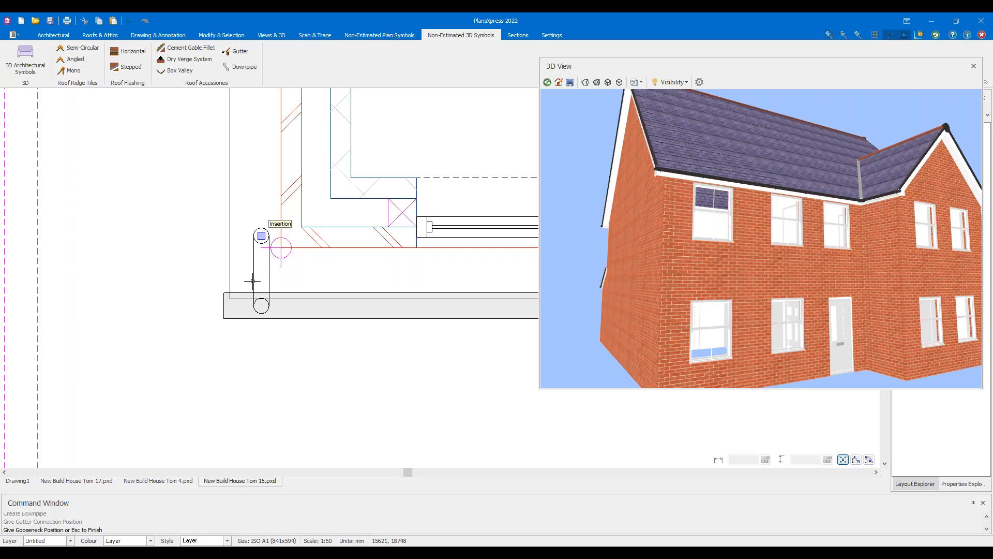
pyautogui.scroll(1, 262, 260)
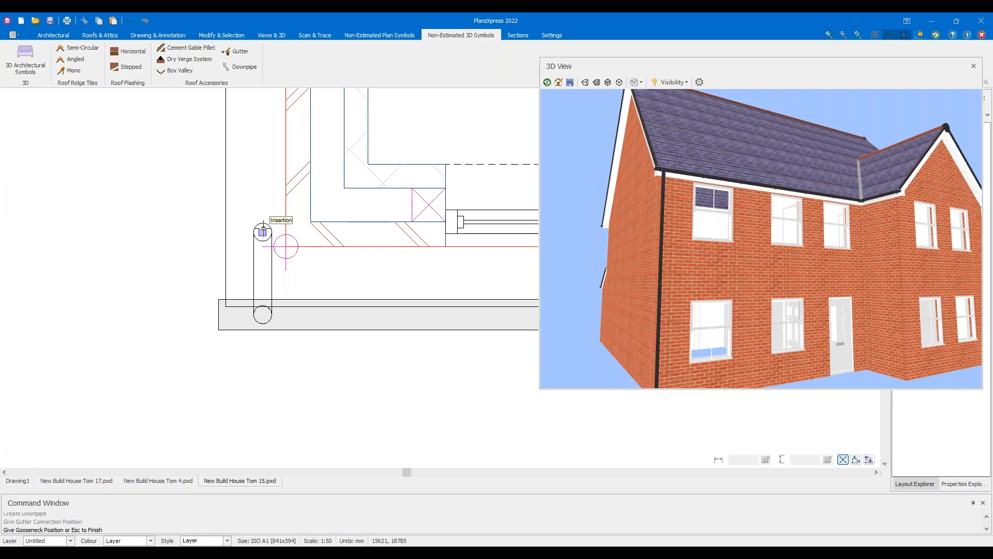
pyautogui.click(262, 231)
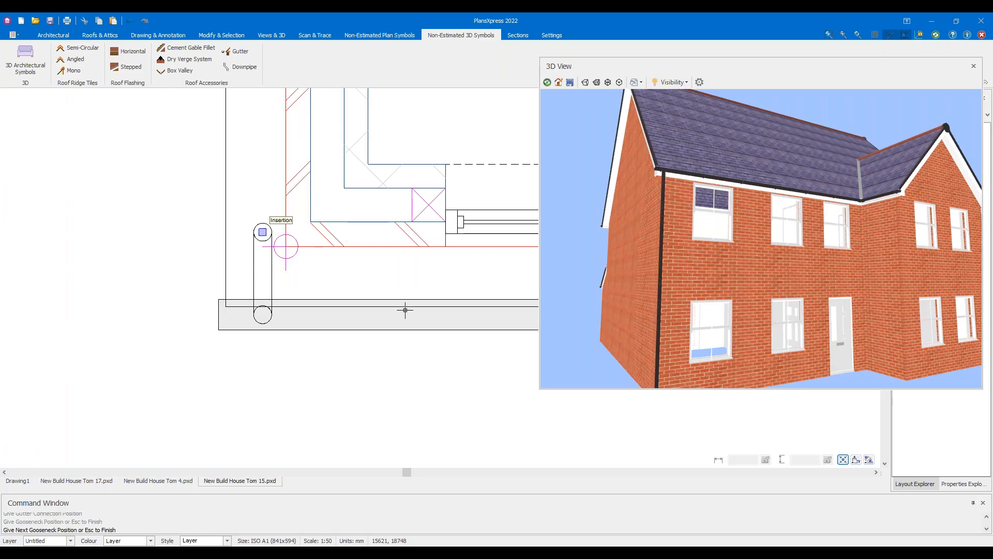
pyautogui.press('Escape')
# Add a downpipe at the right end of the first-floor plan's rear gutter, with its gooseneck on the pipe circle by the wall corner
pyautogui.scroll(-5, 398, 265)
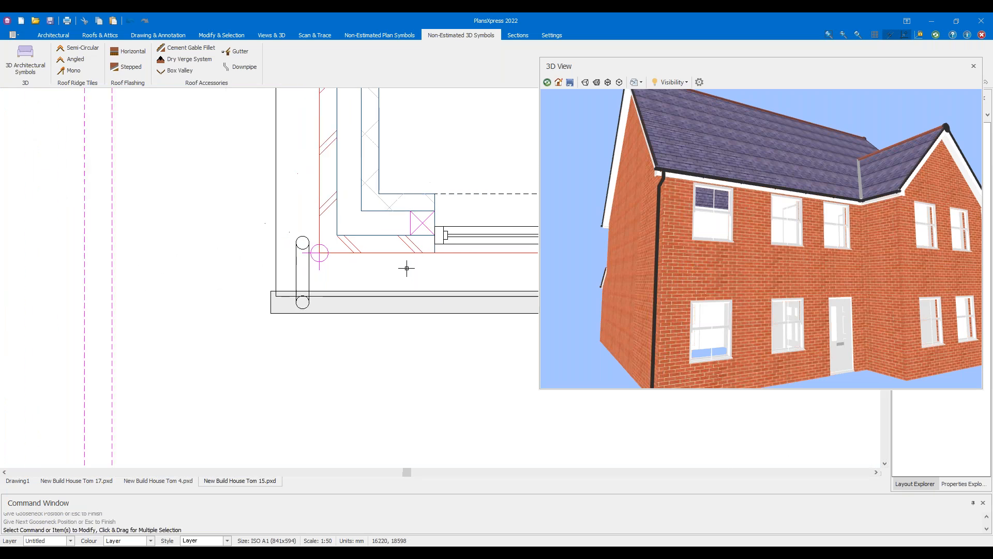
pyautogui.scroll(-5, 405, 157)
pyautogui.scroll(5, 403, 155)
pyautogui.rightClick(380, 137)
pyautogui.press('Escape')
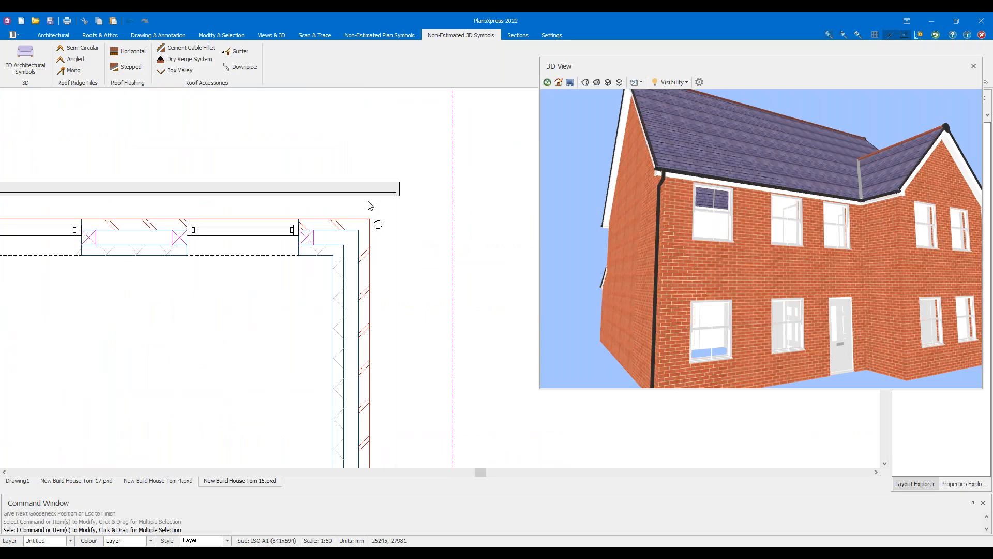
pyautogui.press('Escape')
pyautogui.scroll(1, 379, 190)
pyautogui.press('Return')
pyautogui.scroll(4, 377, 227)
pyautogui.click(379, 234)
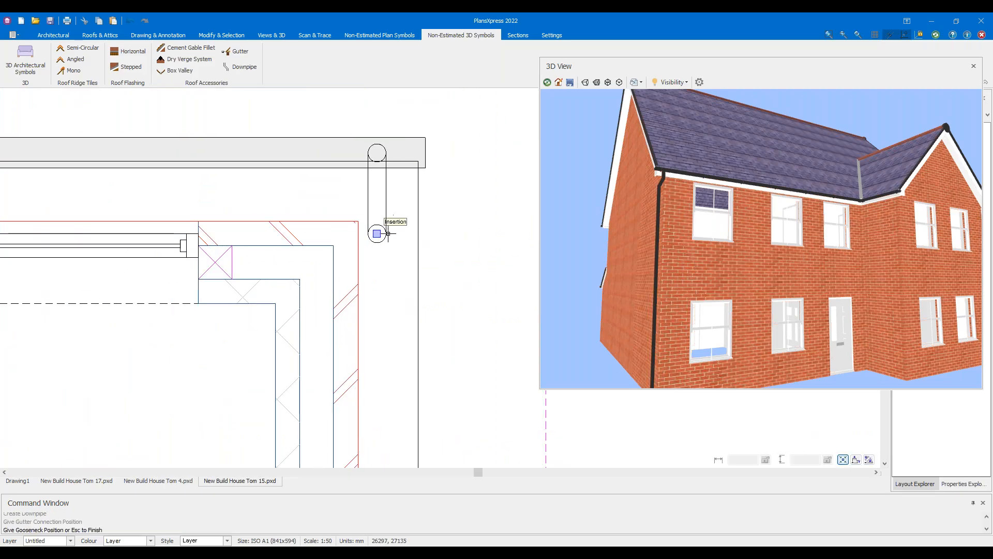
pyautogui.click(377, 234)
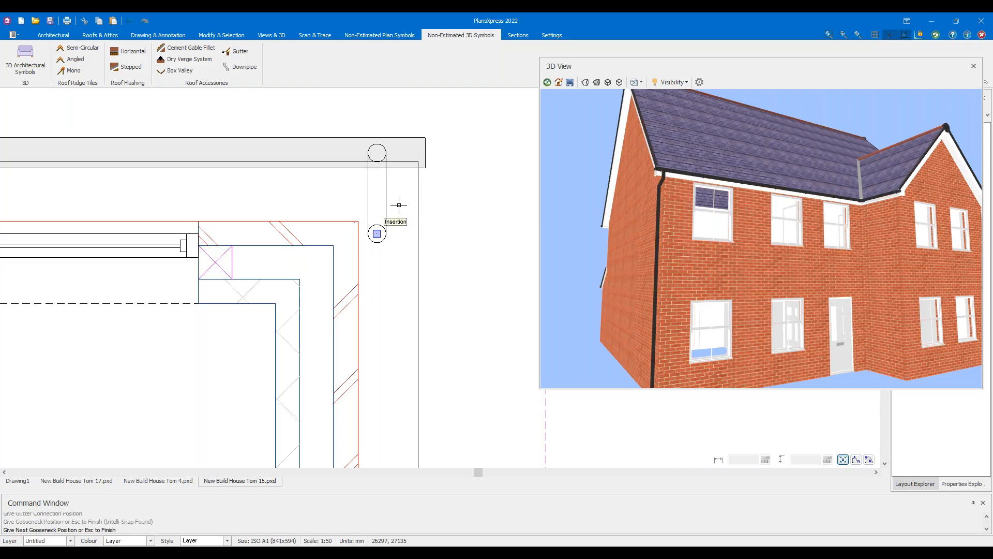
pyautogui.press('Escape')
# Add a downpipe at the left end of the first-floor plan's rear gutter, aligned with its gooseneck on the pipe circle by the corner
pyautogui.scroll(-4, 395, 207)
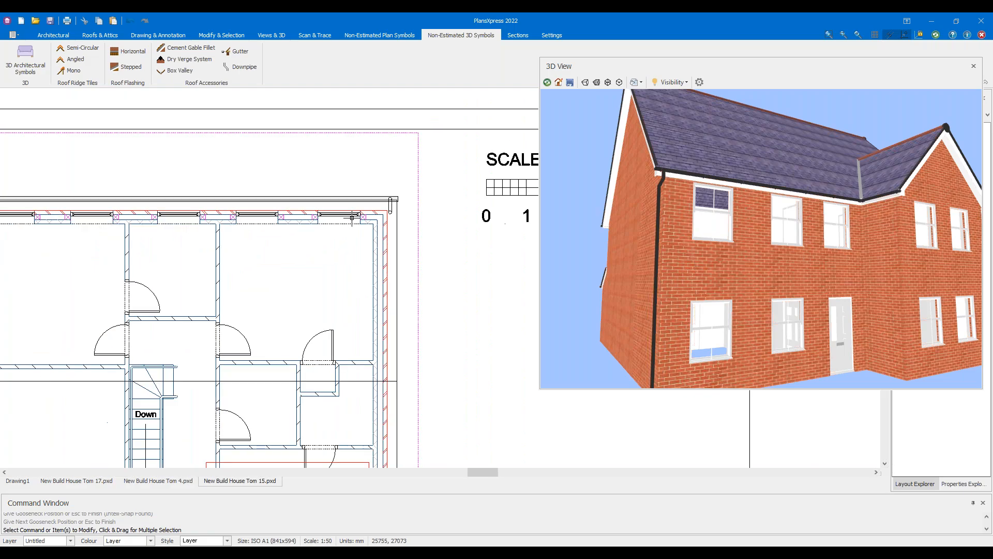
pyautogui.scroll(-2, 352, 218)
pyautogui.scroll(3, 295, 209)
pyautogui.rightClick(394, 206)
pyautogui.click(406, 218)
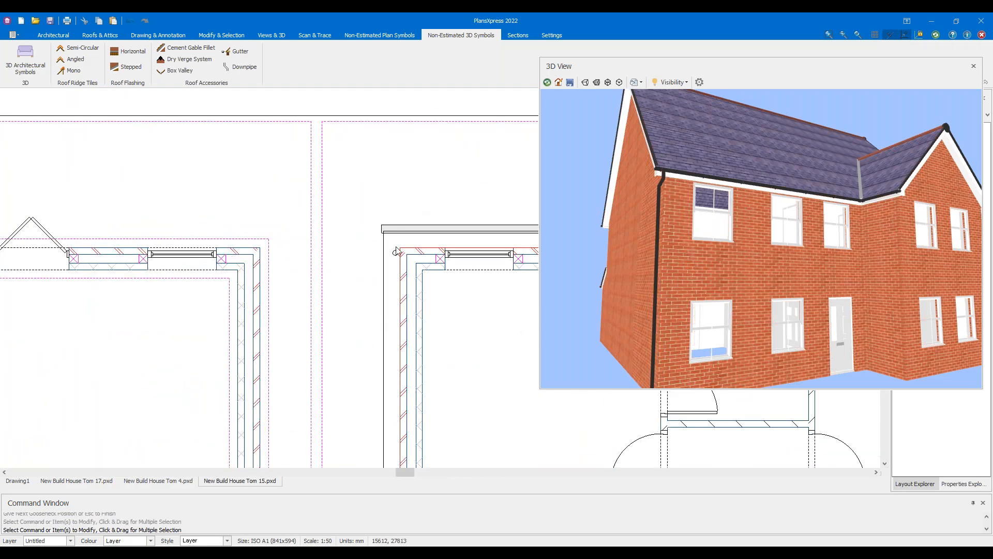
pyautogui.scroll(3, 397, 241)
pyautogui.press('Return')
pyautogui.scroll(2, 396, 247)
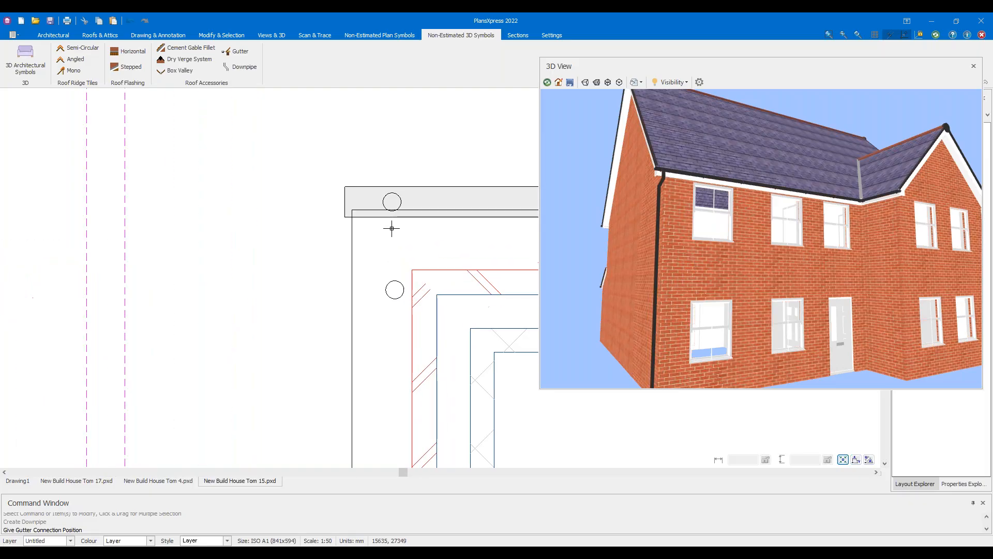
pyautogui.scroll(3, 402, 212)
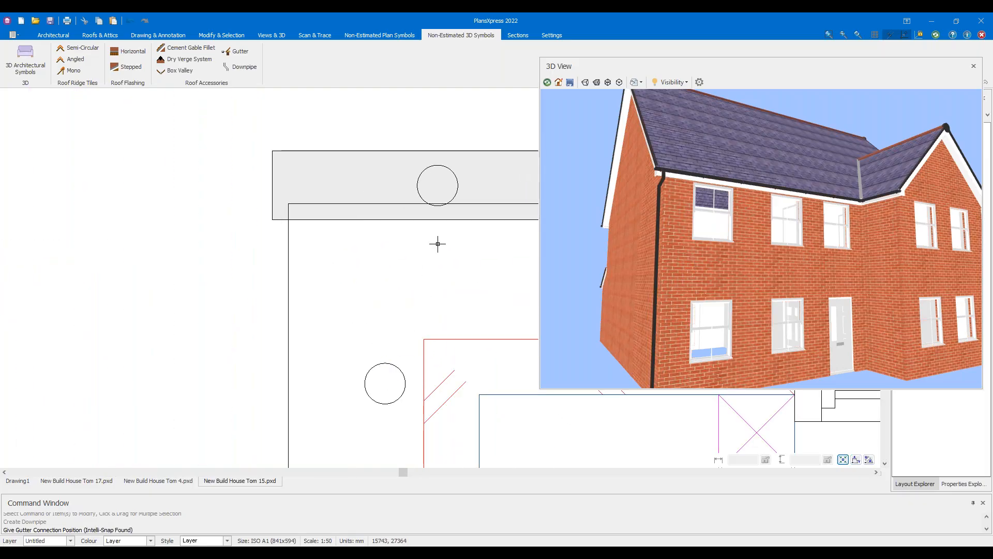
pyautogui.moveTo(410, 192); pyautogui.dragTo(275, 196, button='middle')
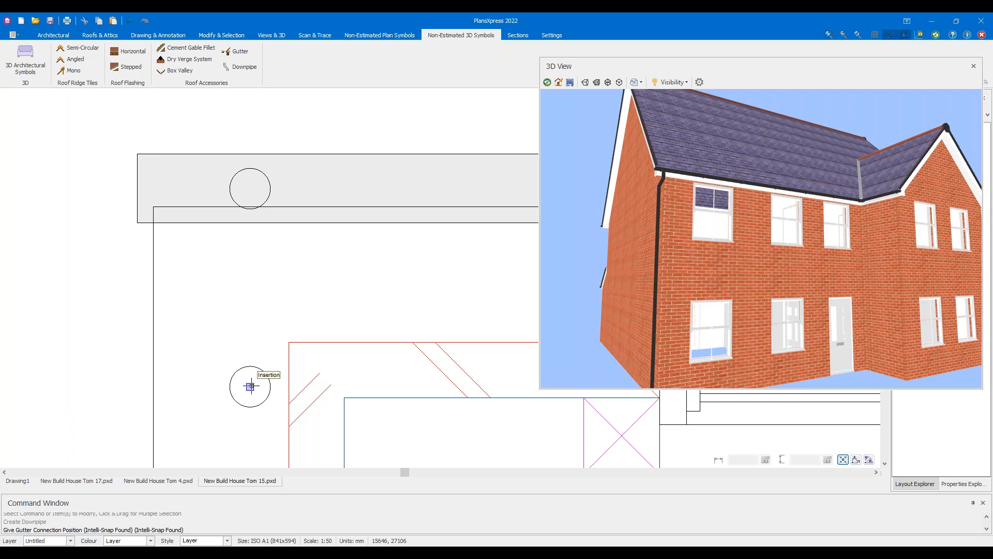
pyautogui.click(250, 386)
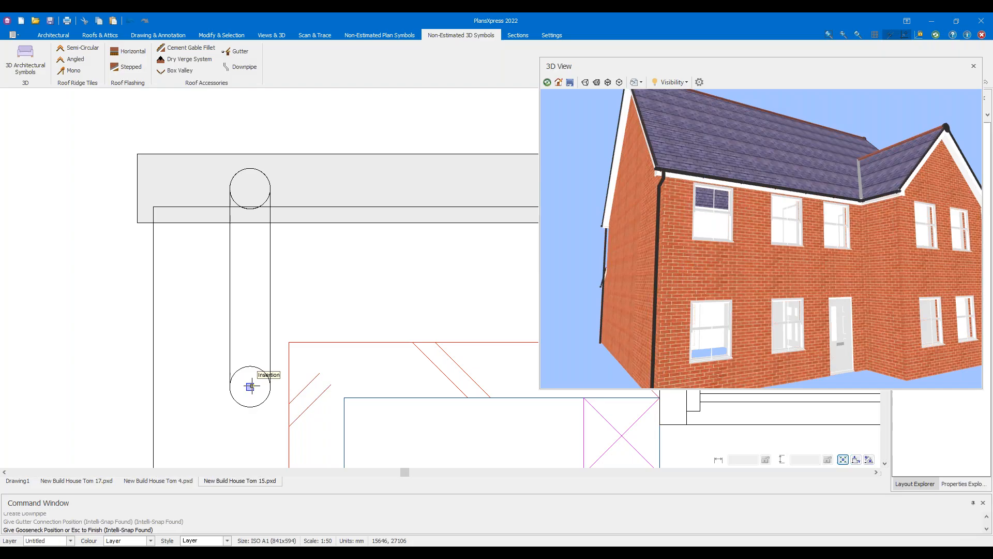
pyautogui.click(249, 383)
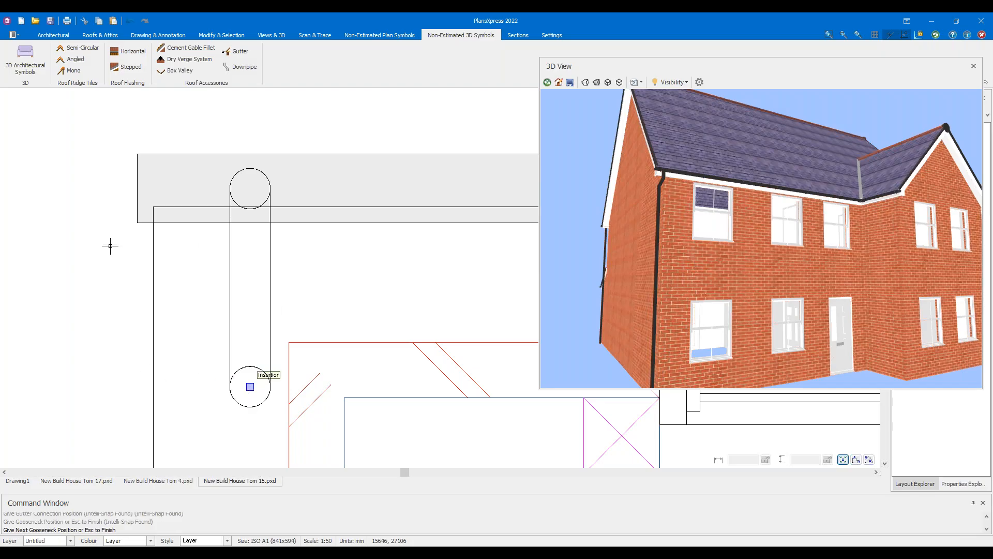
pyautogui.press('Escape')
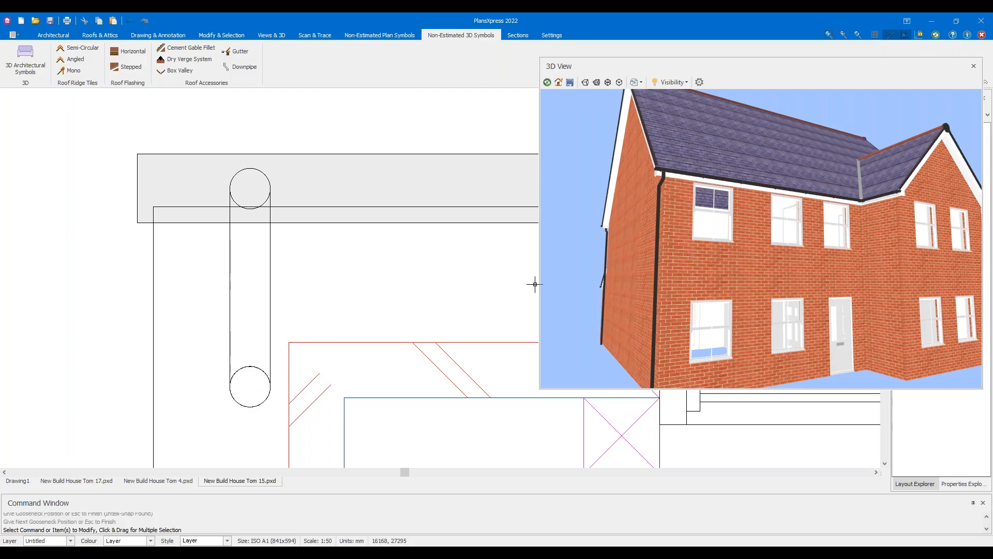
# Add a downpipe to the rear lean-to roof's gutter with its gooseneck on the nearby pipe circle, and inspect the house in 3D
pyautogui.moveTo(657, 282); pyautogui.dragTo(650, 316)
pyautogui.scroll(-10, 282, 291)
pyautogui.scroll(4, 125, 248)
pyautogui.scroll(5, 91, 268)
pyautogui.rightClick(228, 271)
pyautogui.click(280, 279)
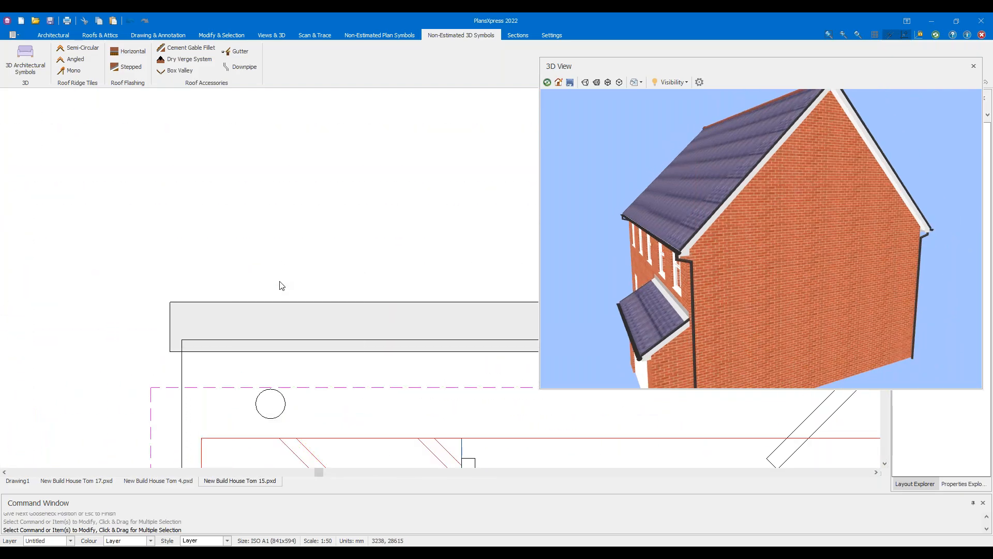
pyautogui.press('Return')
pyautogui.click(271, 325)
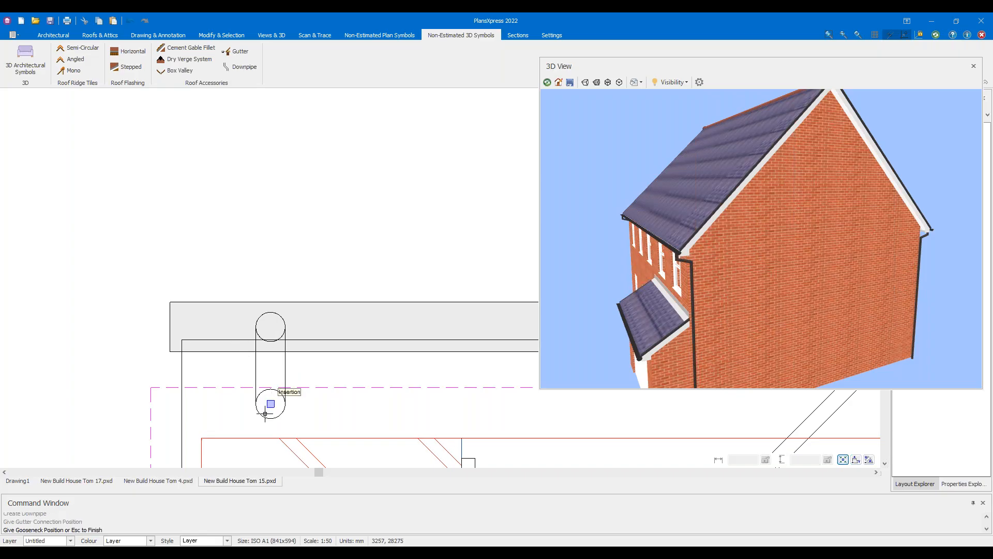
pyautogui.click(269, 407)
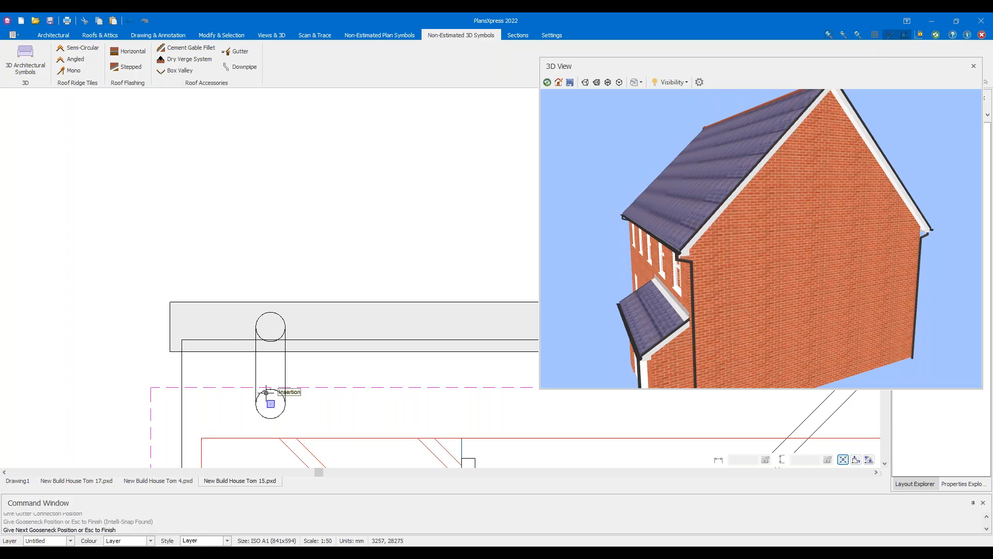
pyautogui.press('Escape')
pyautogui.moveTo(568, 263); pyautogui.dragTo(613, 251)
pyautogui.scroll(-5, 432, 250)
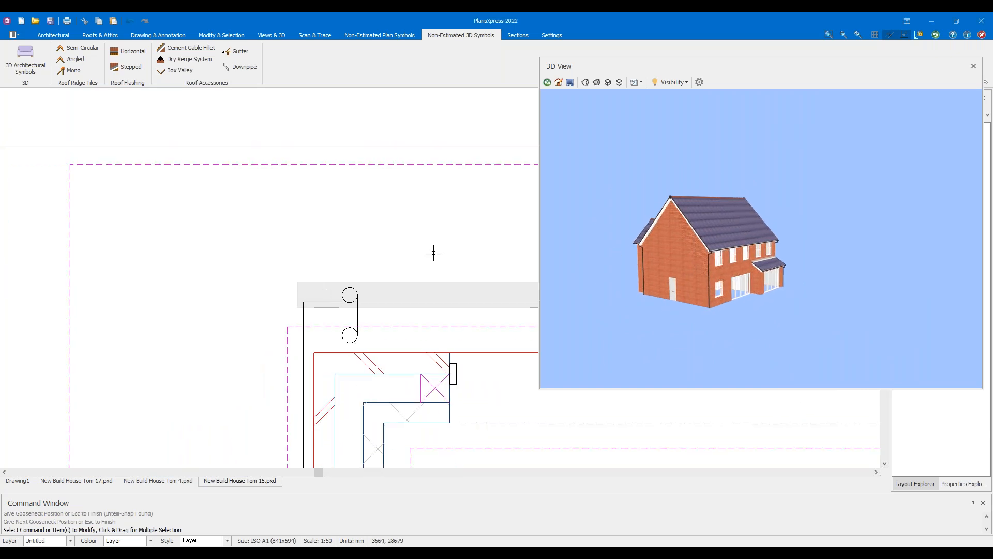
# Open the standard texture settings and expand the Roof category to reach its gutter and downpipe entries
pyautogui.scroll(-7, 181, 248)
pyautogui.moveTo(365, 299); pyautogui.dragTo(273, 220, button='middle')
pyautogui.scroll(2, 409, 204)
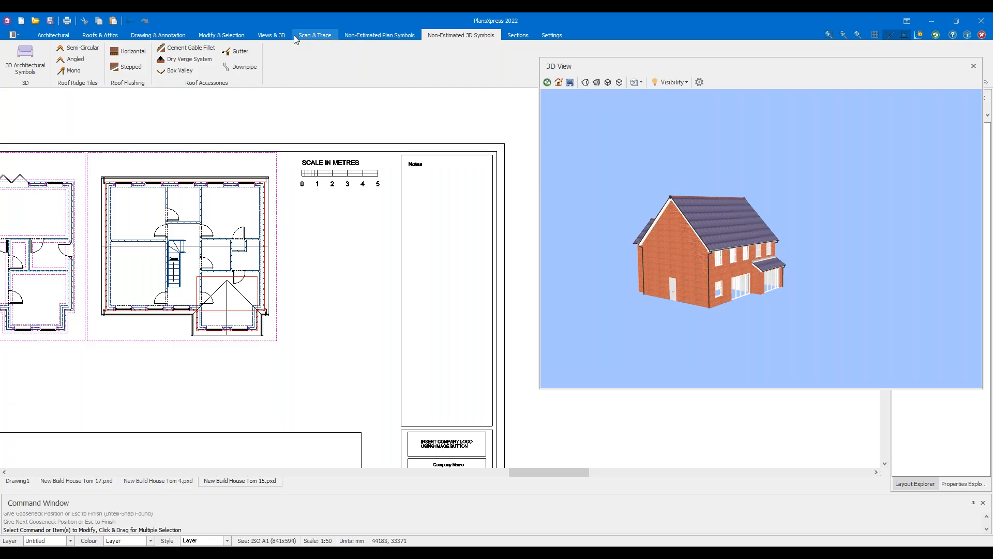
pyautogui.click(272, 36)
pyautogui.click(97, 53)
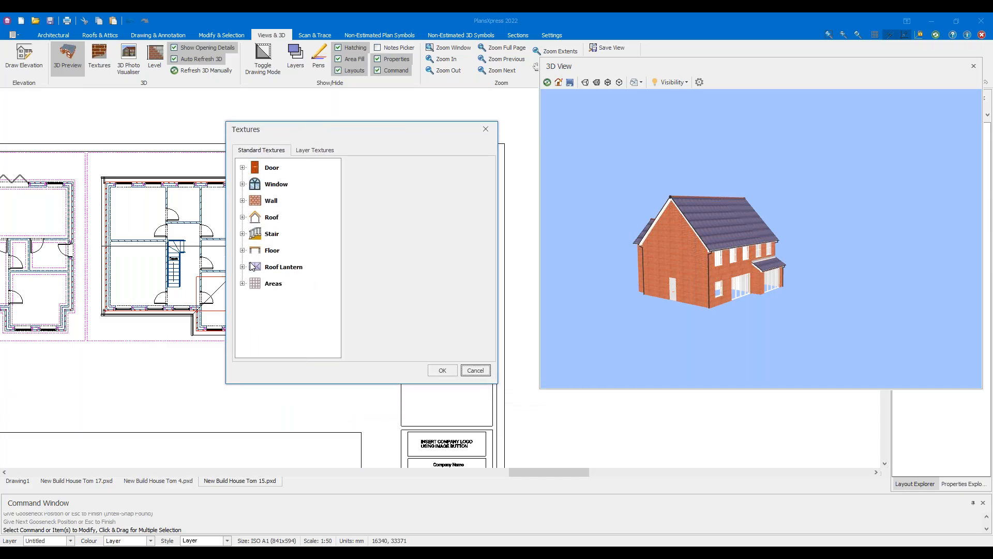
pyautogui.click(243, 216)
pyautogui.click(243, 217)
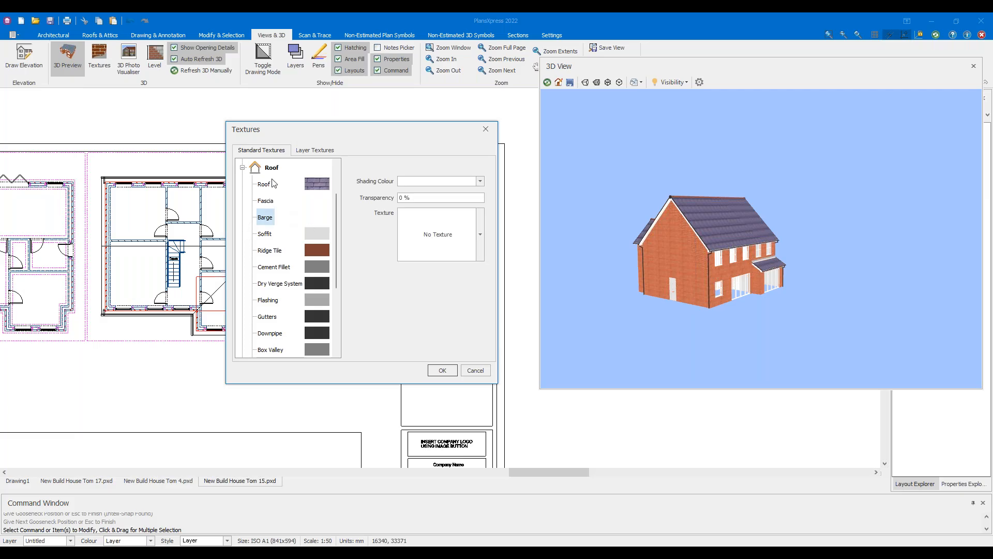
pyautogui.click(316, 187)
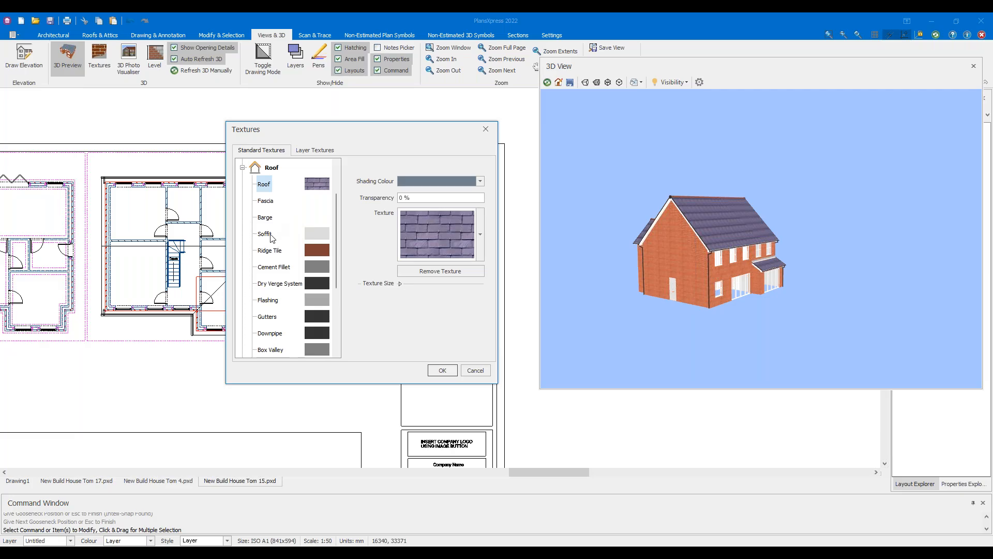
pyautogui.scroll(-3, 279, 285)
pyautogui.scroll(1, 279, 284)
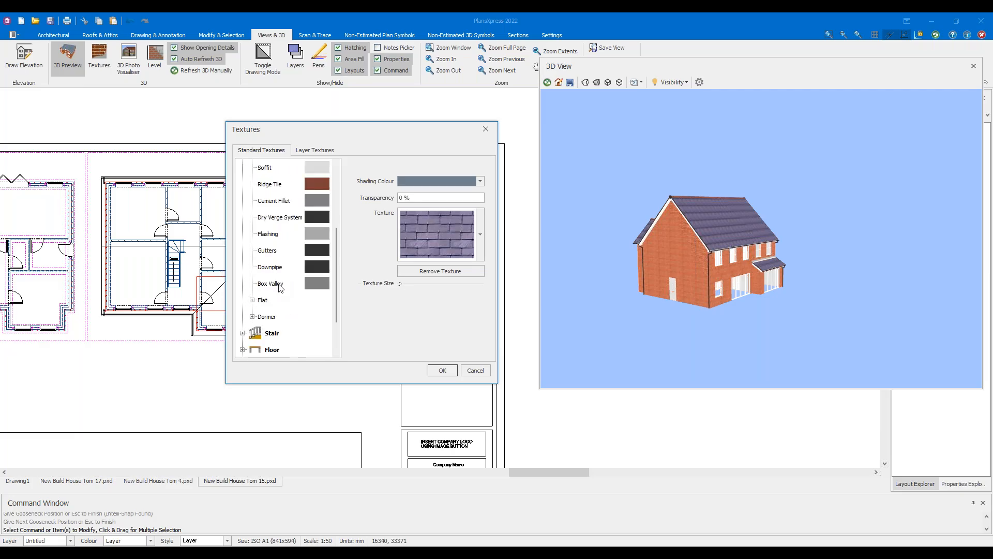
# Set the shading colour of the Gutters to light grey, apply it and inspect the eaves in the 3D view
pyautogui.click(317, 256)
pyautogui.click(441, 182)
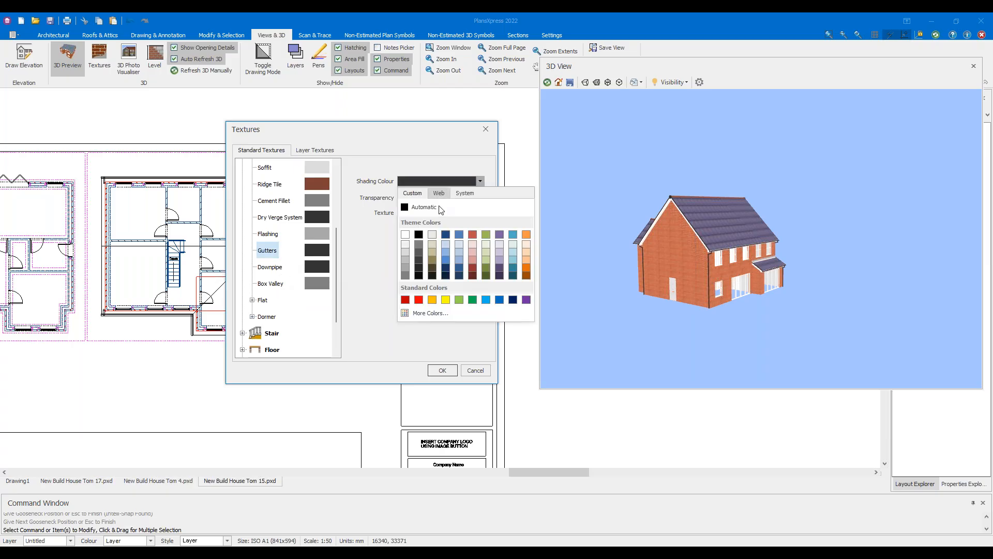
pyautogui.click(407, 250)
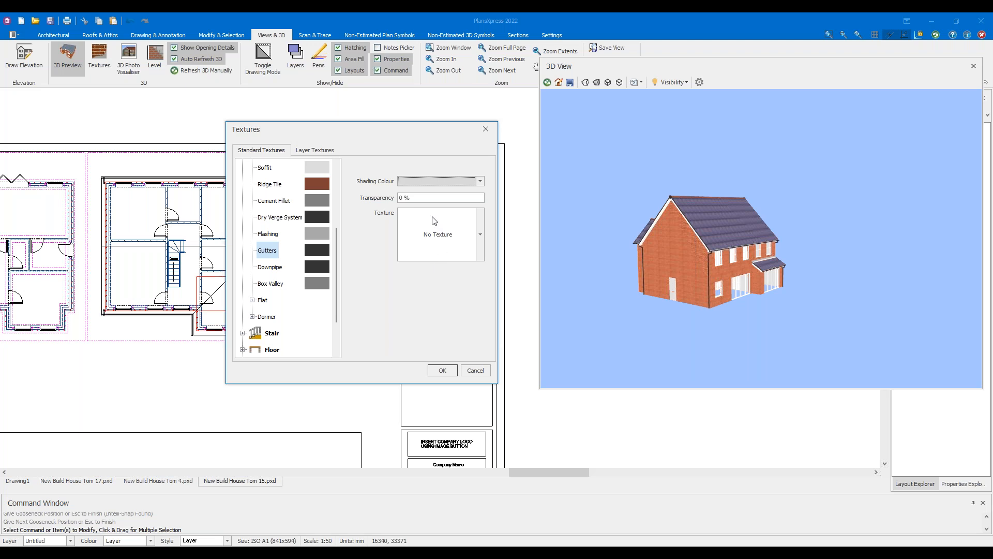
pyautogui.click(446, 369)
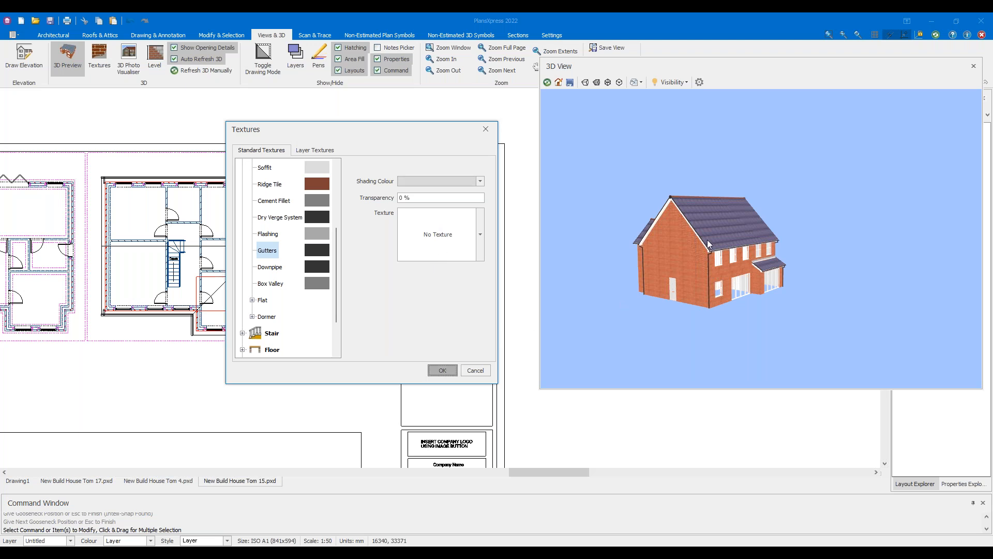
pyautogui.scroll(8, 723, 250)
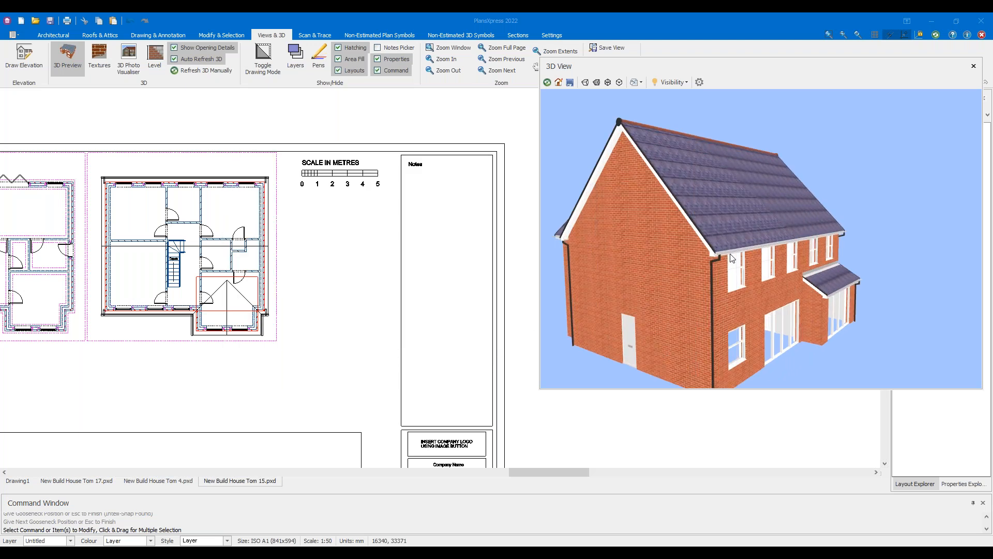
# Set the shading colour of the Gutters to white in the textures and apply it, checking the eaves in 3D
pyautogui.scroll(1, 724, 247)
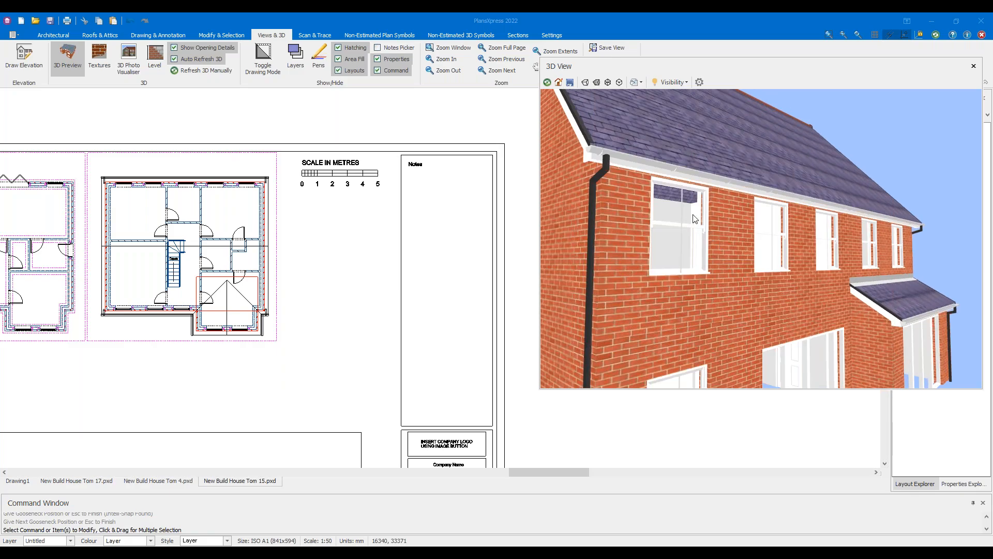
pyautogui.scroll(3, 713, 232)
pyautogui.moveTo(708, 219); pyautogui.dragTo(763, 245)
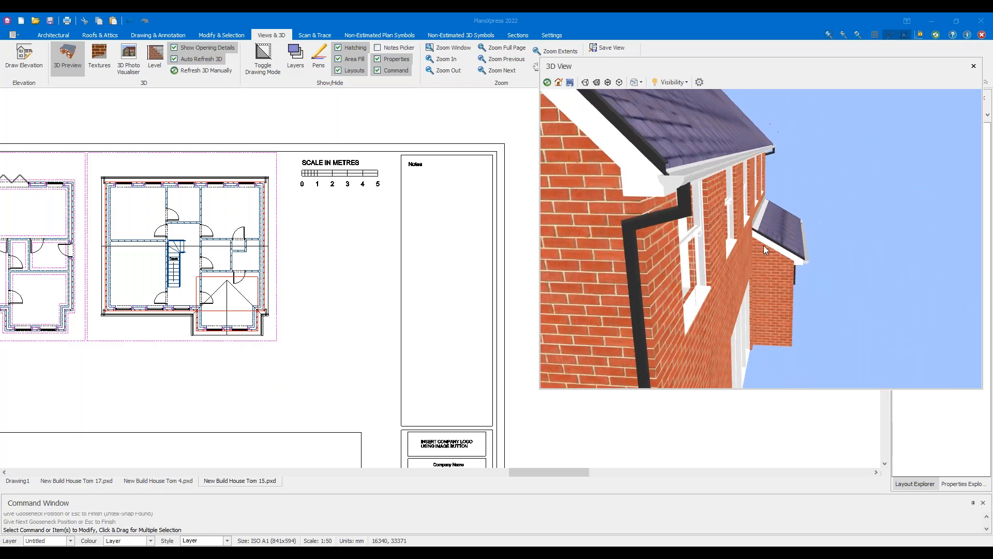
pyautogui.click(108, 58)
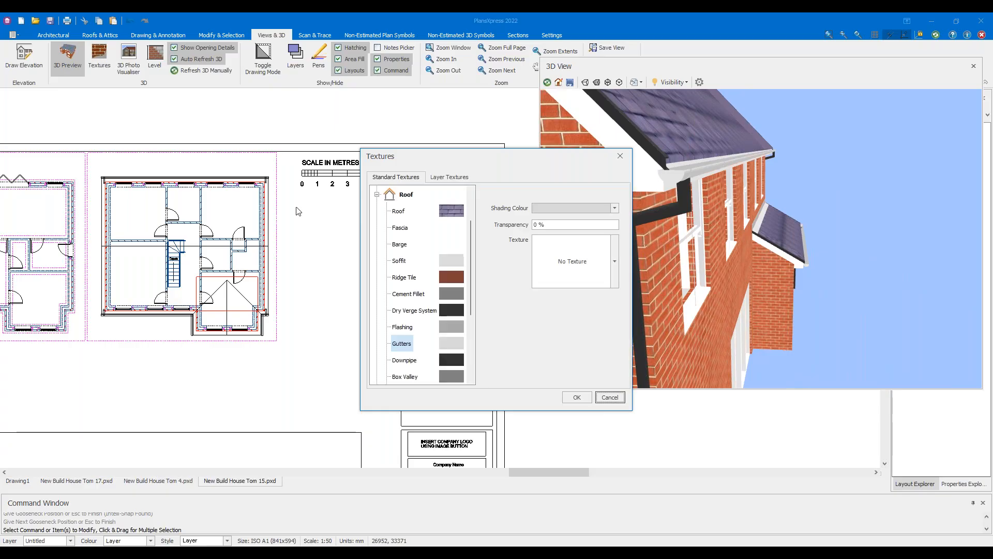
pyautogui.click(586, 208)
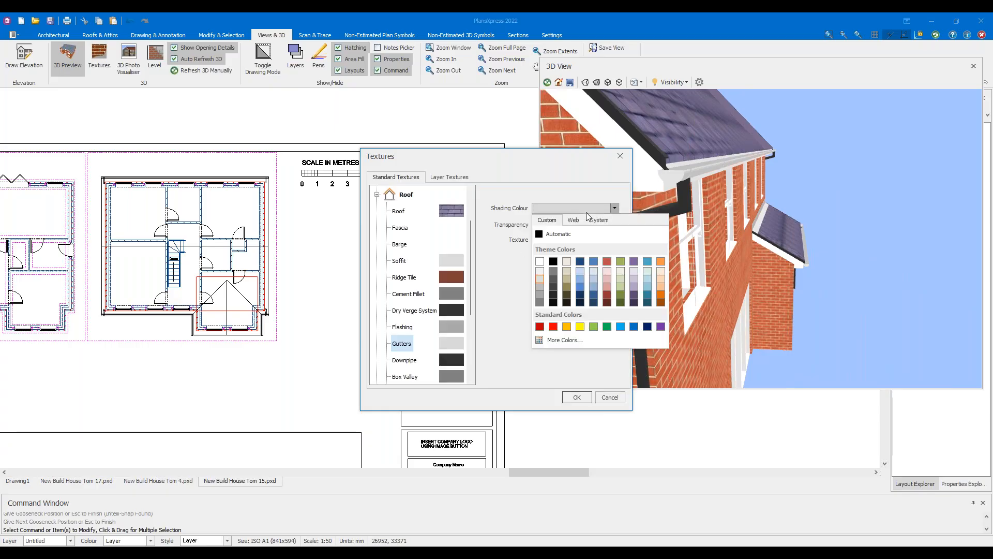
pyautogui.click(538, 263)
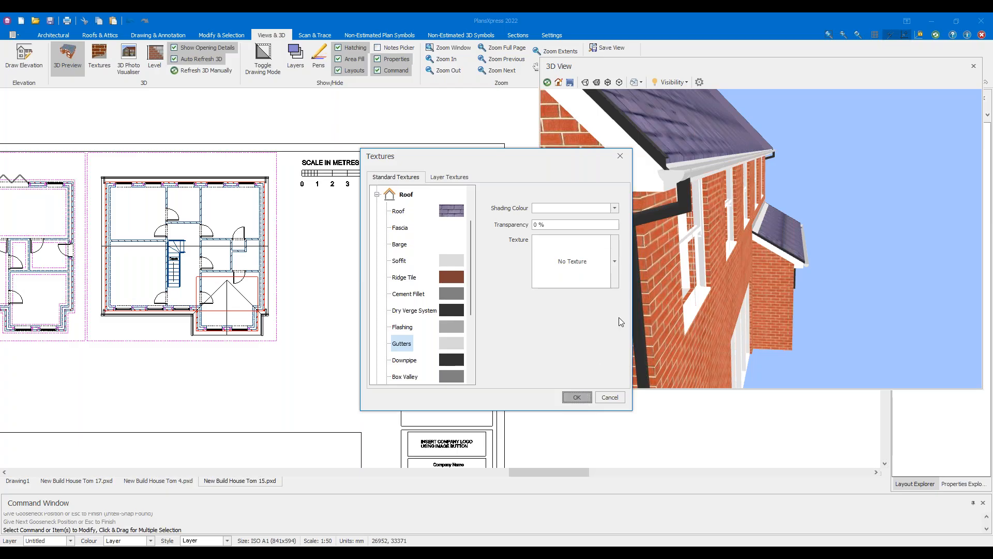
pyautogui.moveTo(703, 179); pyautogui.dragTo(649, 187)
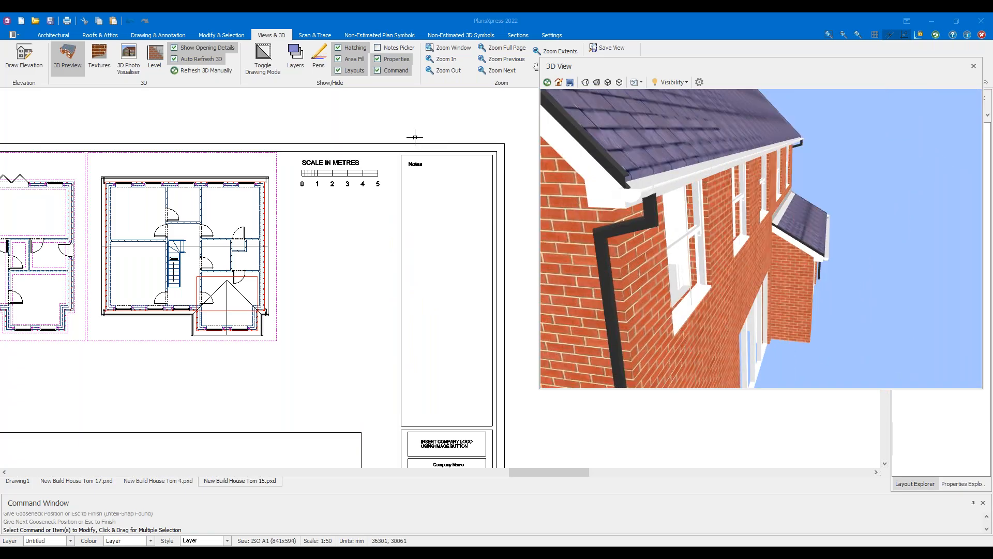
# Set the shading colour of the Gutters to a very light grey from the theme colours
pyautogui.click(108, 57)
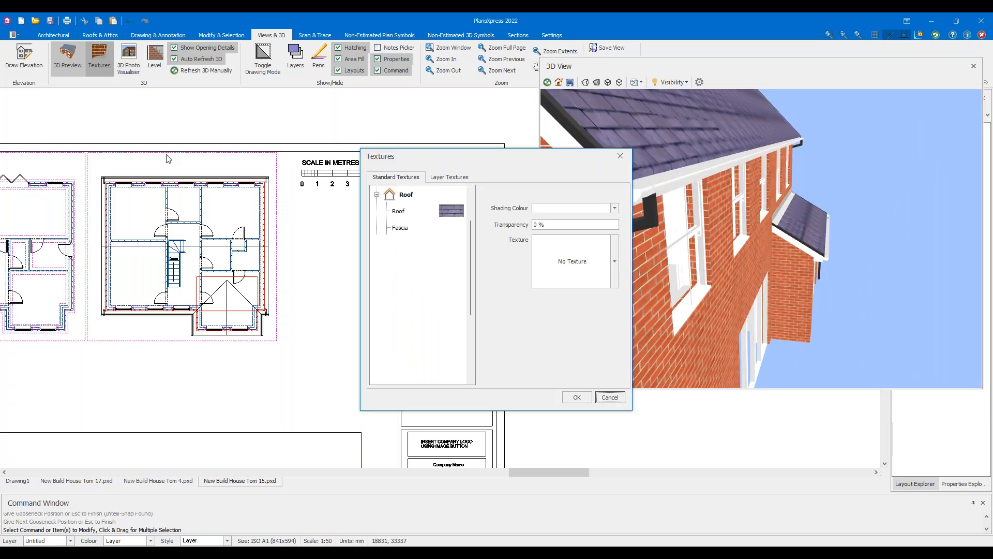
pyautogui.click(553, 209)
pyautogui.click(541, 278)
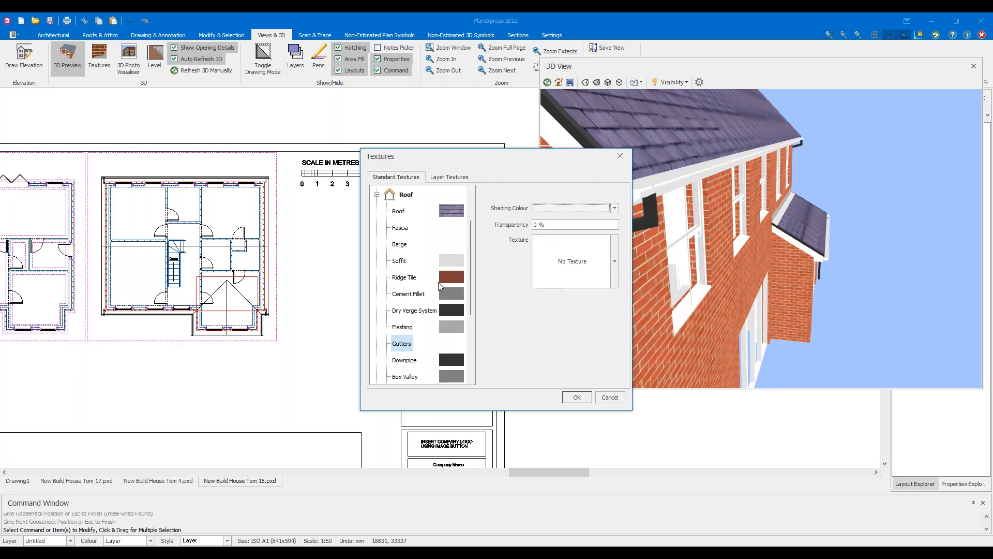
# Set the shading colour of the Downpipe to a very light grey and apply the texture changes
pyautogui.click(414, 361)
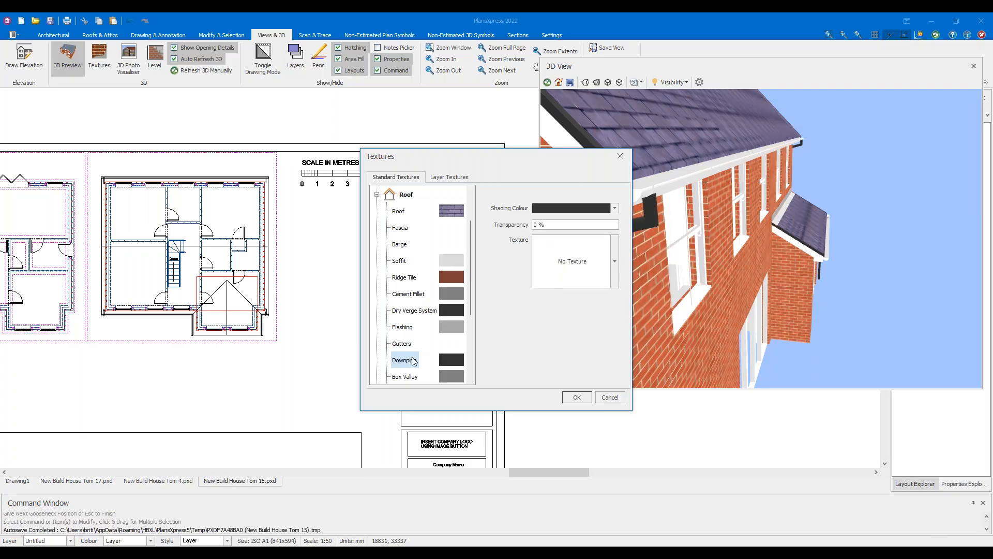
pyautogui.click(547, 208)
pyautogui.click(538, 273)
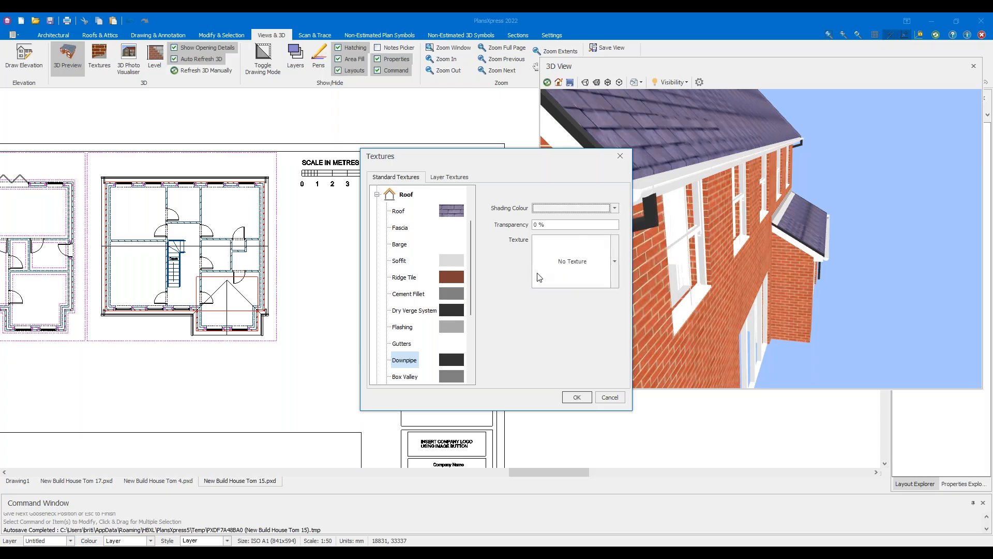
pyautogui.scroll(-1, 421, 341)
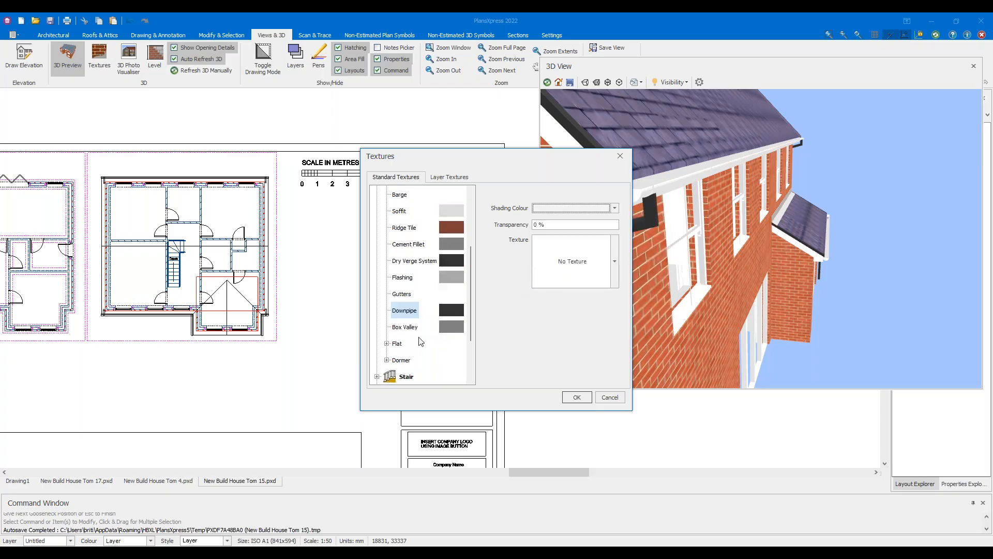
pyautogui.click(577, 397)
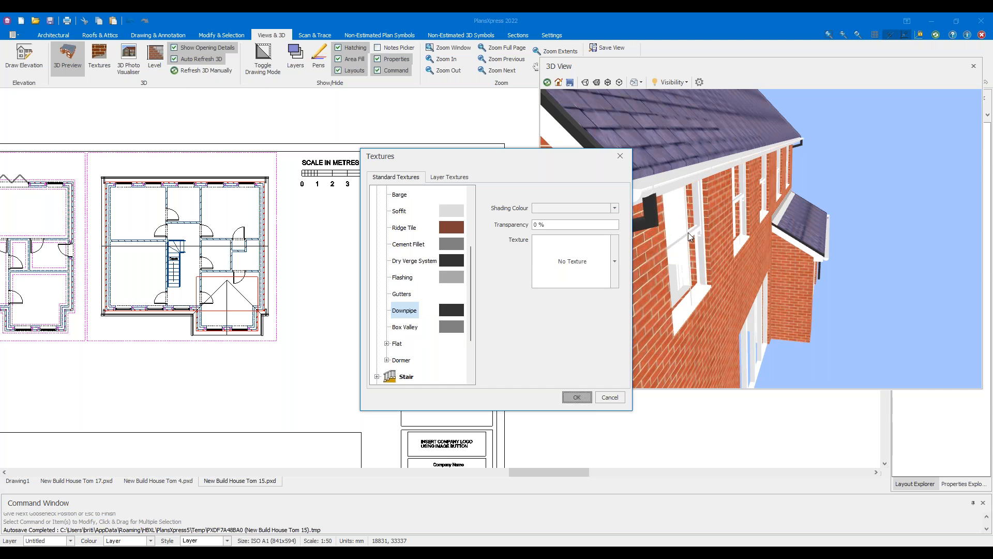
# Inspect the recoloured gutters and downpipes around the house in 3D and close the 3D preview
pyautogui.moveTo(673, 216); pyautogui.dragTo(811, 170)
pyautogui.moveTo(694, 176)
pyautogui.mouseDown()
pyautogui.moveTo(576, 150)
pyautogui.moveTo(927, 150)
pyautogui.moveTo(732, 146)
pyautogui.moveTo(721, 163)
pyautogui.moveTo(743, 203)
pyautogui.moveTo(711, 121)
pyautogui.moveTo(726, 76)
pyautogui.moveTo(717, 144)
pyautogui.moveTo(723, 168)
pyautogui.moveTo(728, 147)
pyautogui.moveTo(748, 253)
pyautogui.mouseUp()
pyautogui.scroll(-1, 343, 235)
pyautogui.scroll(-3, 307, 311)
pyautogui.moveTo(736, 161); pyautogui.dragTo(723, 205)
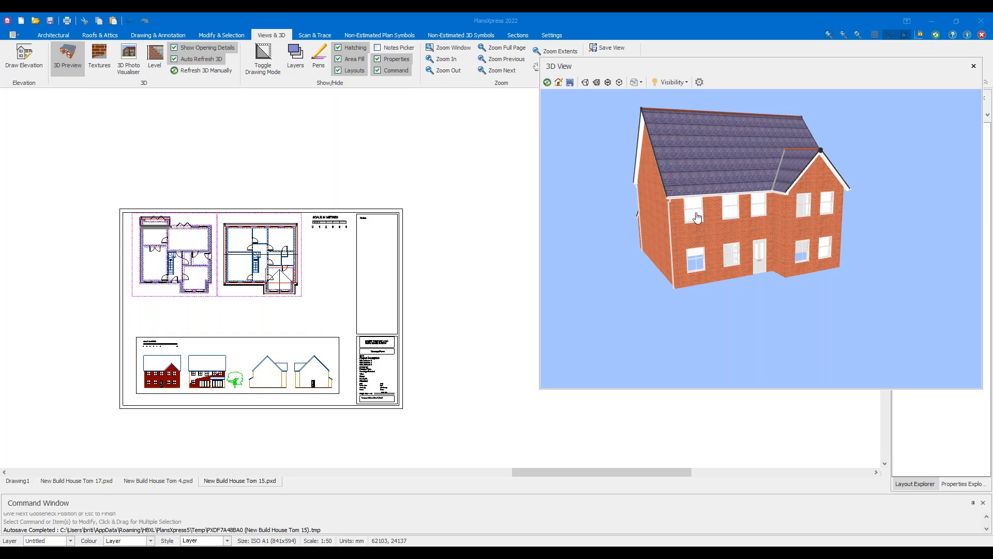
pyautogui.moveTo(312, 255); pyautogui.dragTo(413, 235, button='middle')
pyautogui.scroll(4, 349, 218)
pyautogui.scroll(-2, 335, 254)
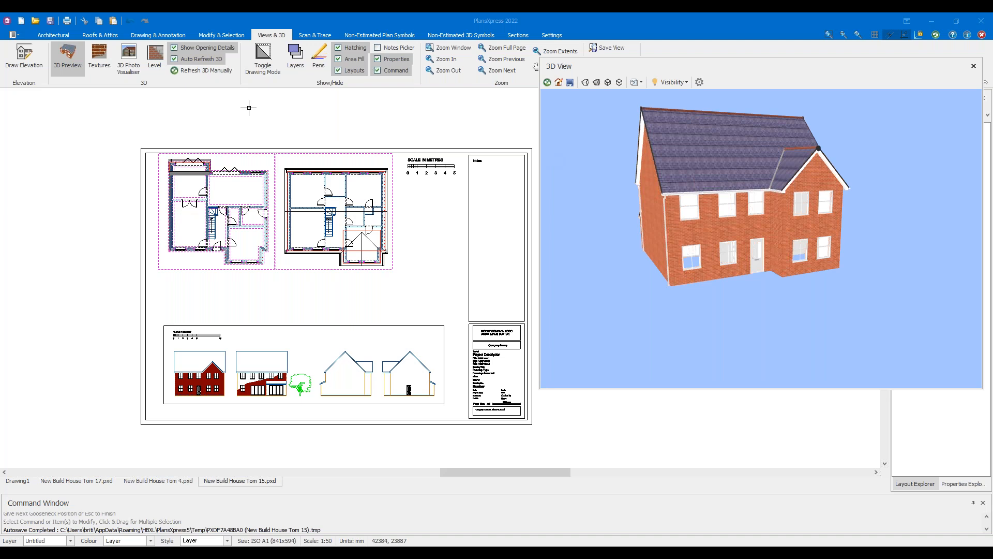
pyautogui.click(61, 61)
# Draw a front elevation of all levels from the ground-floor front wall, with extents at the outer wall corners, beside the sheet
pyautogui.click(24, 56)
pyautogui.scroll(5, 233, 255)
pyautogui.click(288, 238)
pyautogui.scroll(-2, 312, 332)
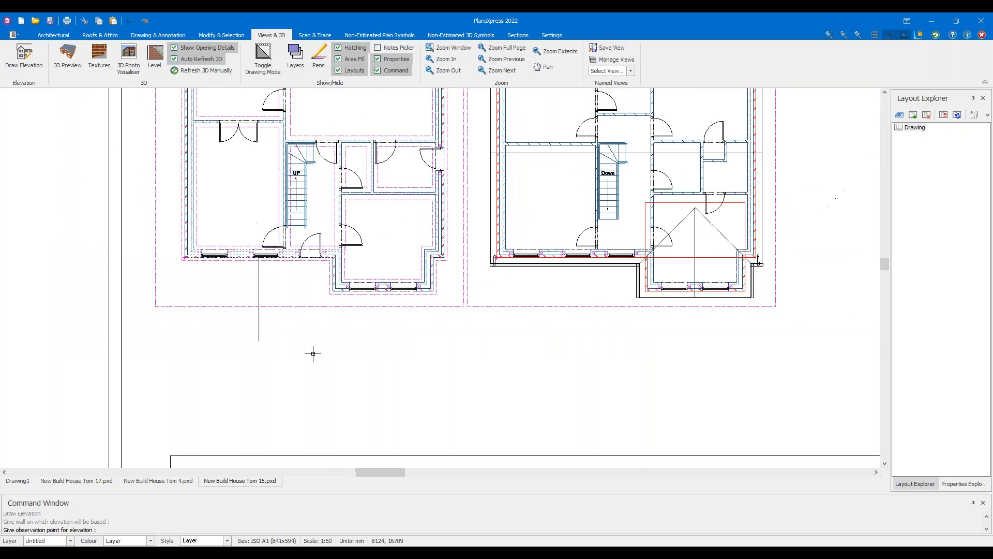
pyautogui.click(304, 362)
pyautogui.scroll(-4, 304, 355)
pyautogui.scroll(2, 283, 257)
pyautogui.click(293, 252)
pyautogui.click(249, 352)
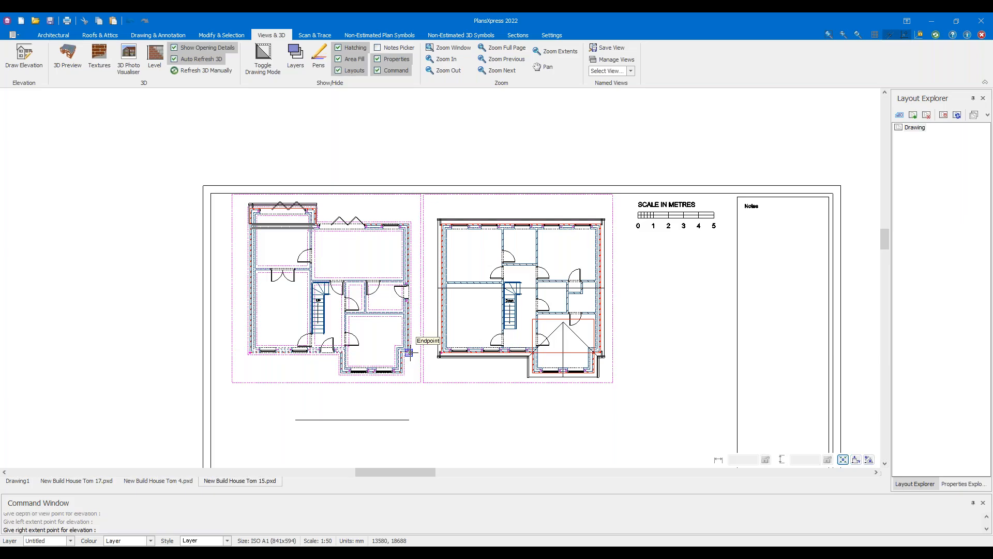
pyautogui.click(255, 354)
pyautogui.click(40, 368)
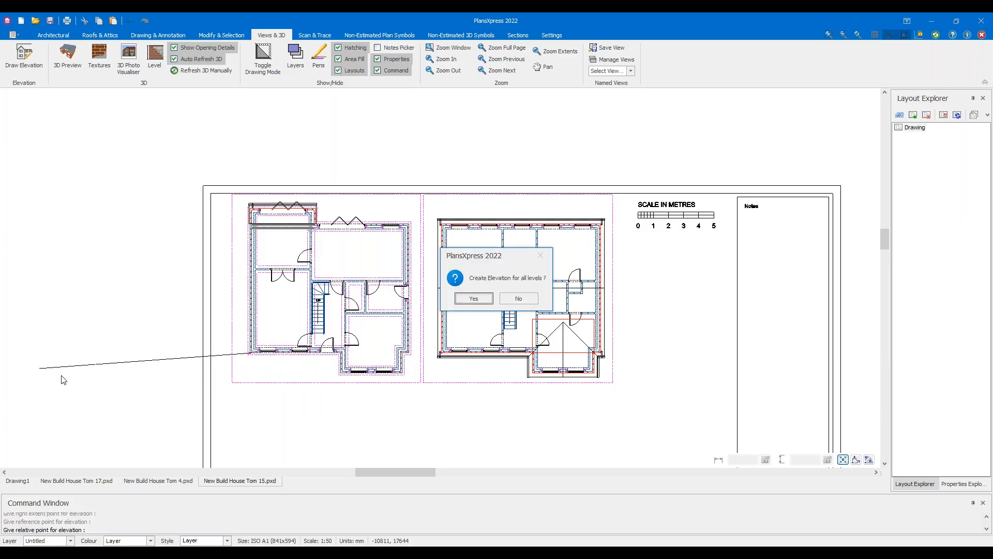
pyautogui.click(473, 298)
# Check the gutters in the new front elevation and delete that elevation from beside the sheet
pyautogui.scroll(5, 103, 313)
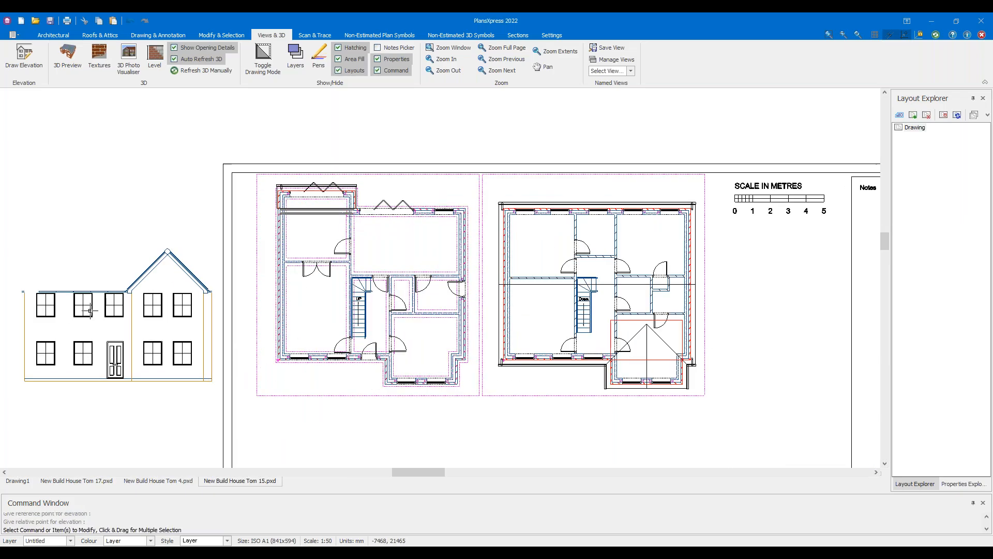
pyautogui.scroll(-3, 124, 310)
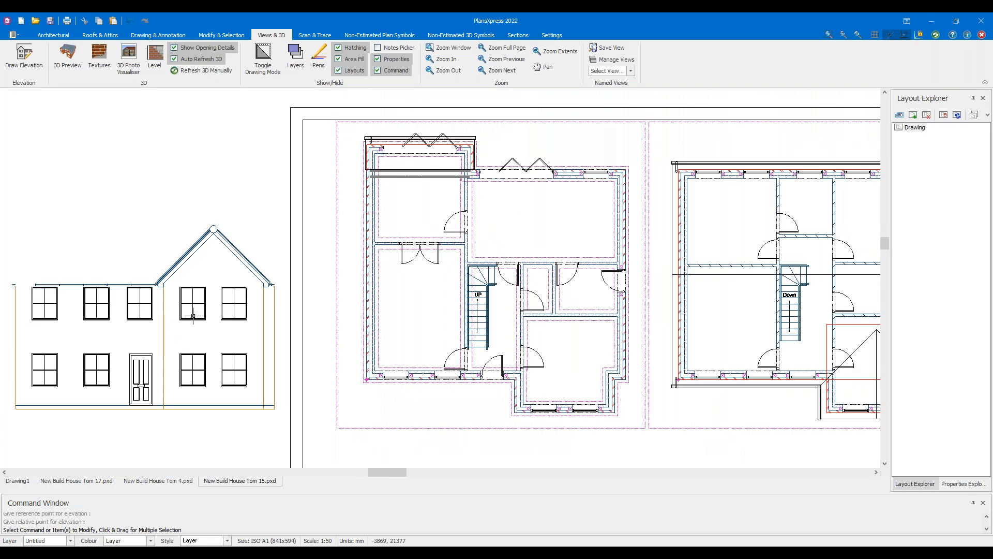
pyautogui.scroll(-3, 235, 314)
pyautogui.moveTo(217, 295); pyautogui.dragTo(188, 247)
pyautogui.press('Delete')
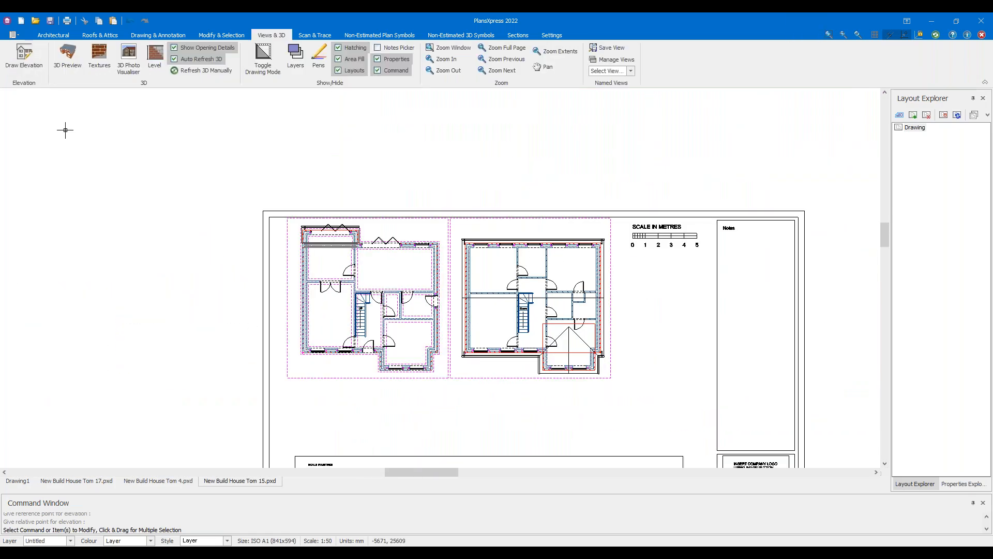
# Draw a front elevation of all levels from the ground-floor front wall, with extents beyond both side walls, beside the sheet
pyautogui.click(38, 56)
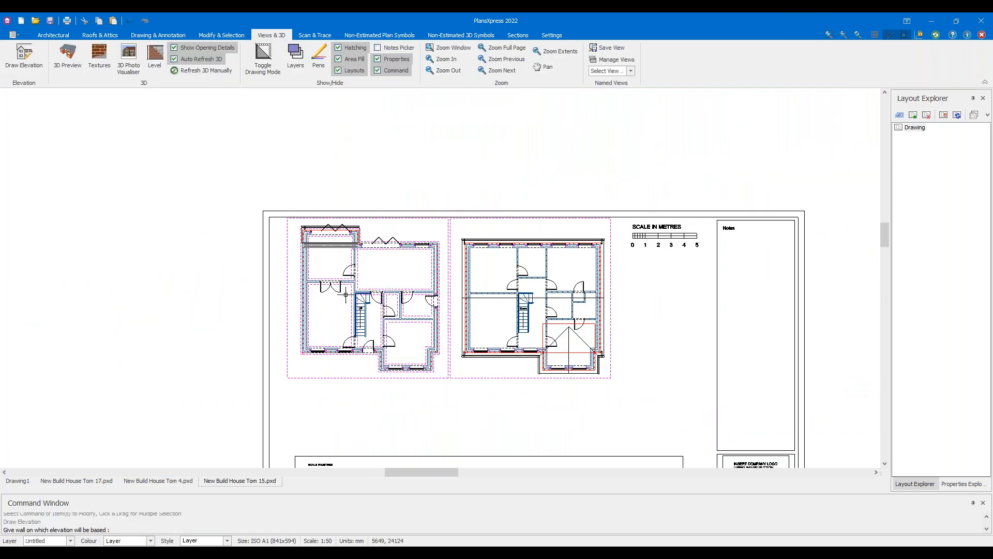
pyautogui.scroll(4, 393, 347)
pyautogui.scroll(2, 202, 351)
pyautogui.click(206, 347)
pyautogui.scroll(-2, 245, 427)
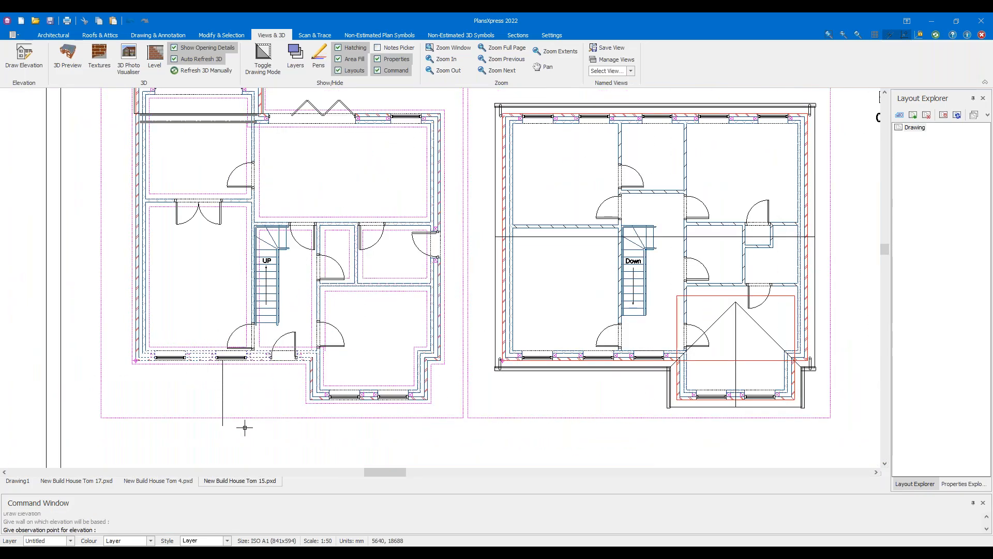
pyautogui.click(247, 436)
pyautogui.click(207, 178)
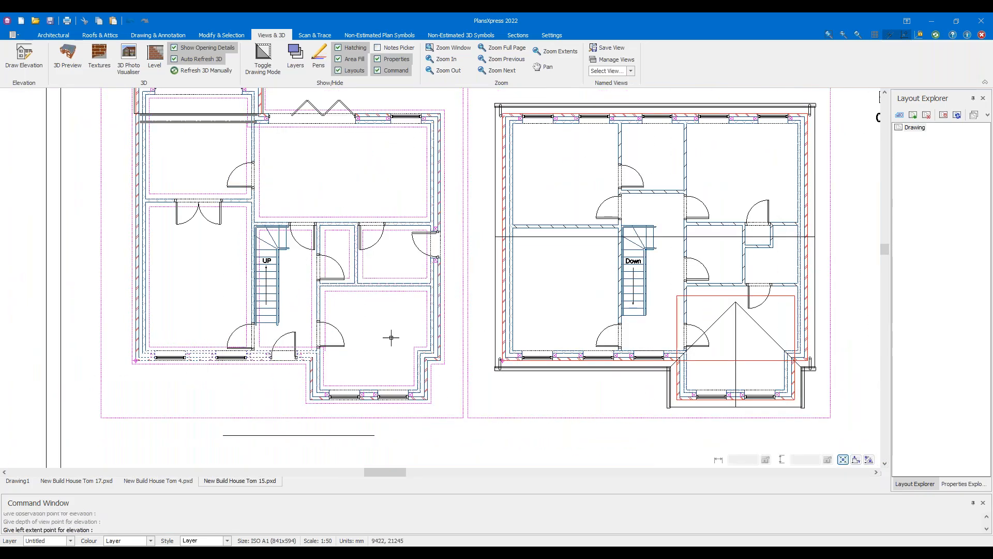
pyautogui.click(464, 397)
pyautogui.click(96, 404)
pyautogui.click(132, 362)
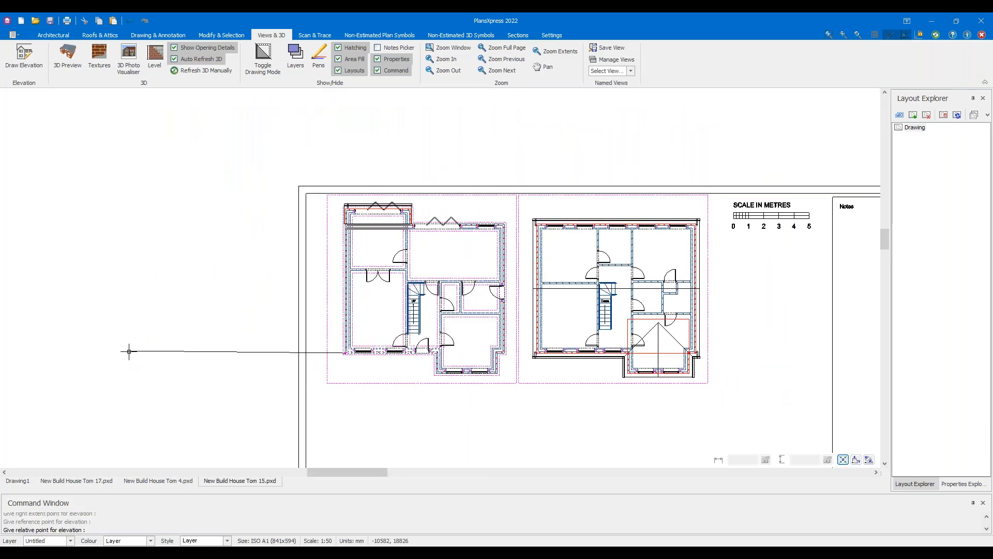
pyautogui.click(473, 298)
# Examine the gutter ends, downpipes and gable roof edges in the new front elevation
pyautogui.click(167, 265)
pyautogui.scroll(2, 145, 230)
pyautogui.scroll(5, 89, 196)
pyautogui.scroll(-4, 126, 170)
pyautogui.moveTo(687, 166); pyautogui.dragTo(443, 163, button='middle')
pyautogui.scroll(3, 499, 167)
pyautogui.scroll(-3, 665, 139)
pyautogui.scroll(5, 547, 295)
pyautogui.scroll(-5, 440, 263)
pyautogui.moveTo(459, 338); pyautogui.dragTo(423, 194, button='middle')
pyautogui.scroll(3, 560, 289)
pyautogui.scroll(3, 657, 291)
pyautogui.scroll(3, 658, 291)
pyautogui.scroll(-6, 650, 303)
pyautogui.moveTo(303, 295); pyautogui.dragTo(641, 268, button='middle')
pyautogui.moveTo(261, 265); pyautogui.dragTo(510, 243, button='middle')
# Explode the front elevation symbol into separate editable lines
pyautogui.scroll(6, 273, 268)
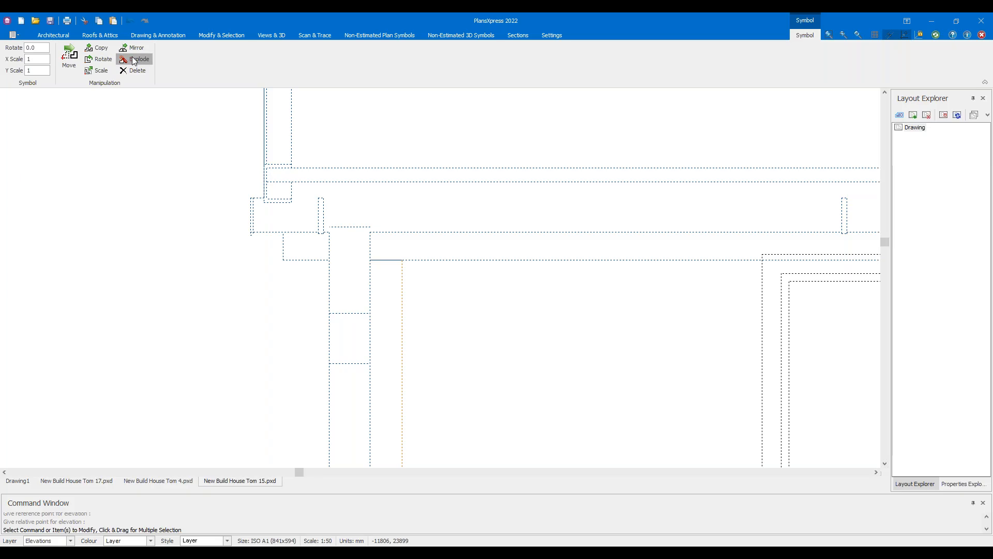
pyautogui.click(134, 60)
pyautogui.click(474, 301)
# Stretch the main gutter's top line from beside the front gable to the roof edge at the elevation's far left end
pyautogui.scroll(4, 258, 202)
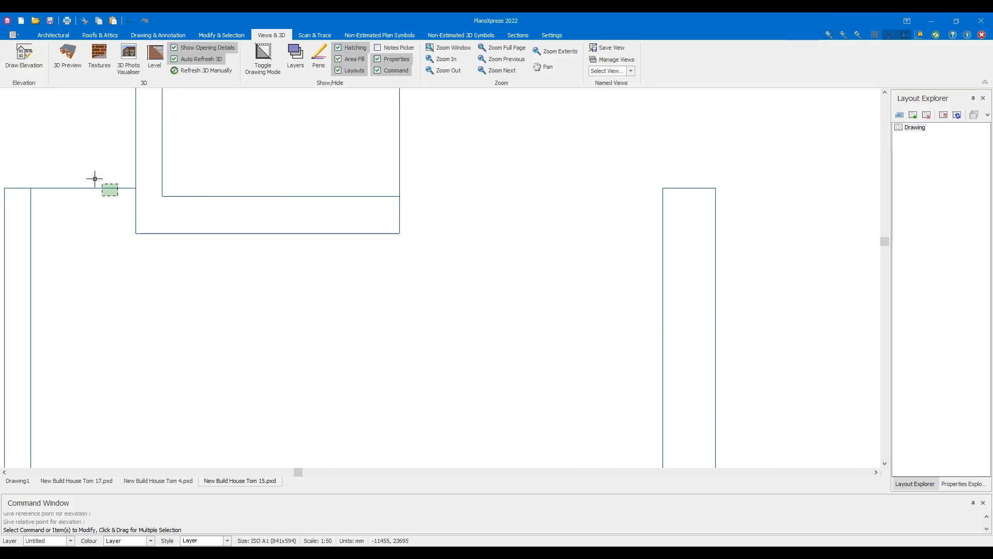
pyautogui.click(309, 196)
pyautogui.scroll(-9, 290, 189)
pyautogui.scroll(3, 399, 211)
pyautogui.scroll(-3, 398, 211)
pyautogui.moveTo(497, 206); pyautogui.dragTo(223, 209, button='middle')
pyautogui.moveTo(620, 210); pyautogui.dragTo(129, 220, button='middle')
pyautogui.moveTo(734, 215); pyautogui.dragTo(216, 220, button='middle')
pyautogui.scroll(3, 512, 209)
pyautogui.scroll(3, 467, 220)
pyautogui.click(463, 281)
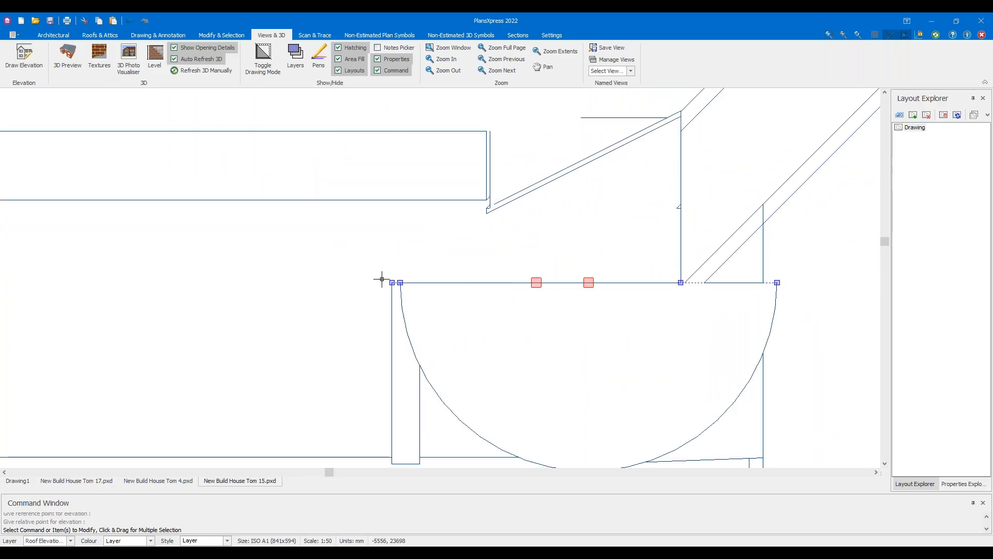
pyautogui.click(392, 283)
pyautogui.scroll(-9, 206, 271)
pyautogui.moveTo(72, 255); pyautogui.dragTo(653, 231, button='middle')
pyautogui.moveTo(197, 202); pyautogui.dragTo(684, 197, button='middle')
pyautogui.moveTo(36, 208); pyautogui.dragTo(471, 186, button='middle')
pyautogui.scroll(7, 377, 211)
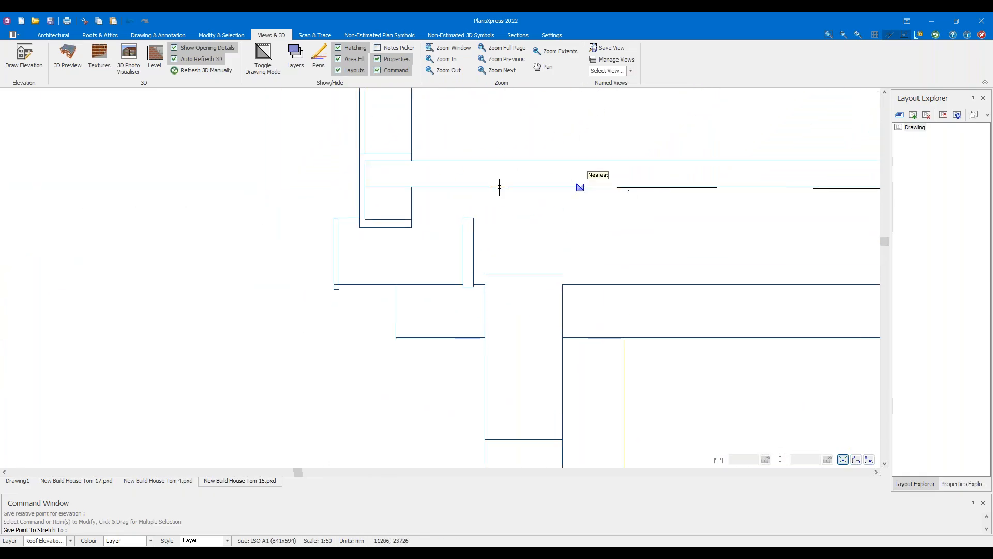
pyautogui.click(395, 235)
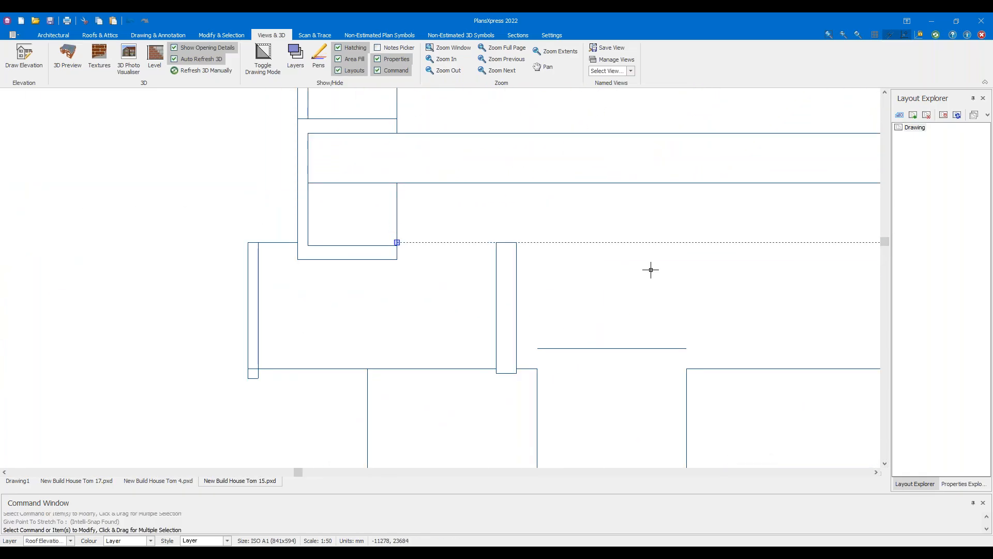
# Examine the downpipes, gutter and loose sloping roof lines at the right side of the front gable in the elevation
pyautogui.scroll(-5, 646, 300)
pyautogui.moveTo(647, 305); pyautogui.dragTo(400, 184, button='middle')
pyautogui.moveTo(412, 386); pyautogui.dragTo(197, 324, button='middle')
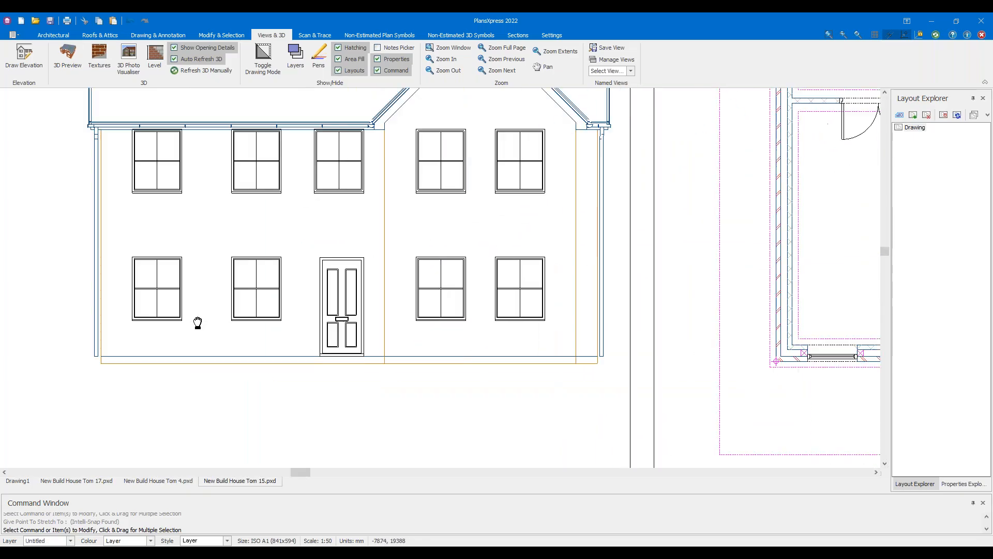
pyautogui.scroll(4, 483, 209)
pyautogui.scroll(8, 502, 203)
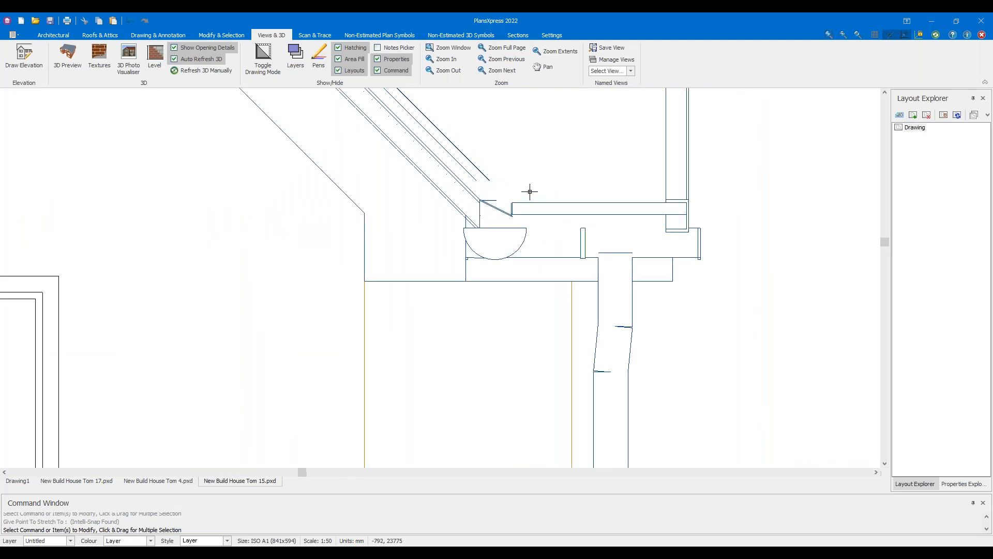
pyautogui.scroll(-5, 468, 162)
pyautogui.moveTo(465, 200); pyautogui.dragTo(504, 320, button='middle')
pyautogui.scroll(-4, 377, 184)
pyautogui.moveTo(377, 184); pyautogui.dragTo(288, 189, button='middle')
pyautogui.scroll(4, 357, 262)
pyautogui.scroll(4, 358, 262)
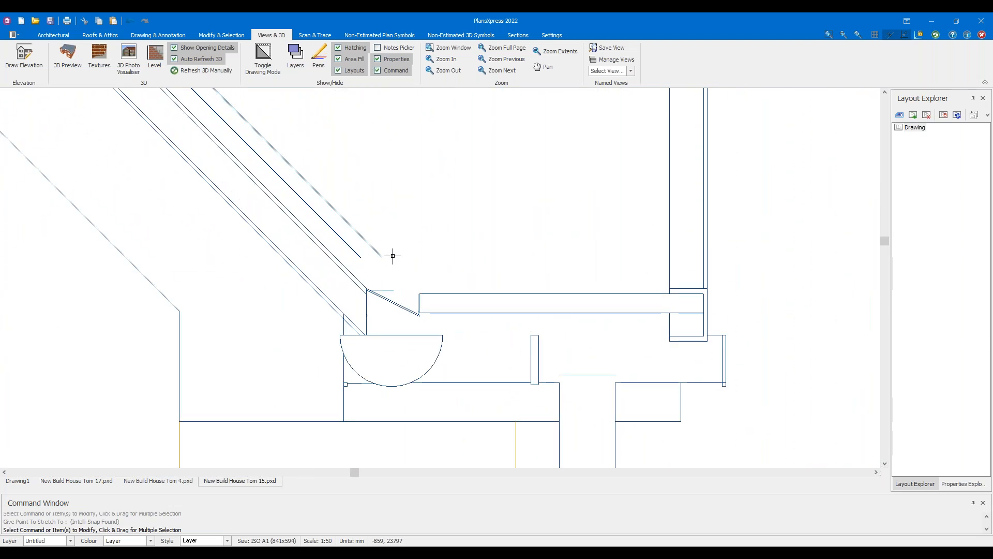
pyautogui.scroll(3, 388, 251)
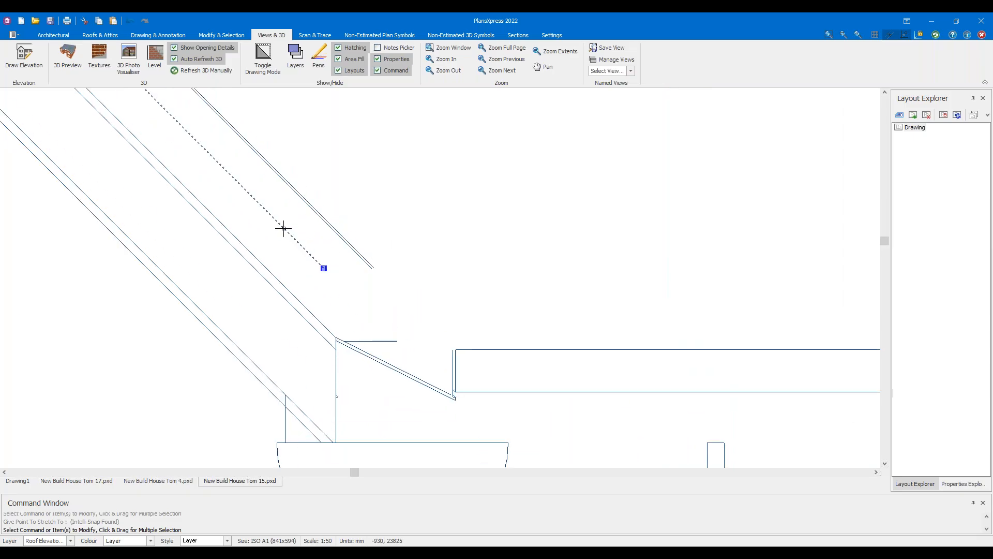
pyautogui.scroll(-3, 450, 339)
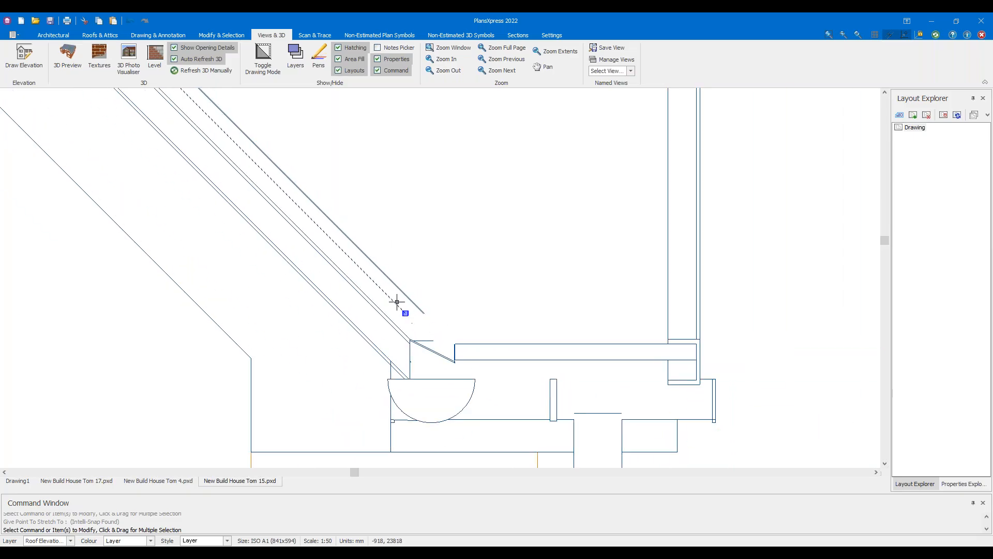
pyautogui.scroll(-3, 396, 301)
pyautogui.scroll(5, 407, 318)
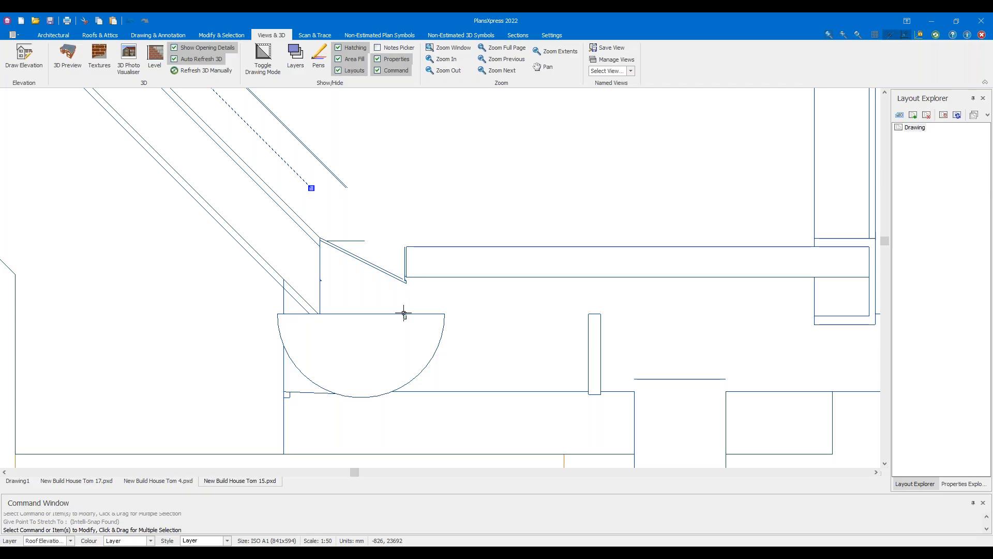
# Stretch the gutter's top line at the elevation's right end across to the front gable
pyautogui.click(811, 312)
pyautogui.moveTo(617, 366); pyautogui.dragTo(426, 305, button='middle')
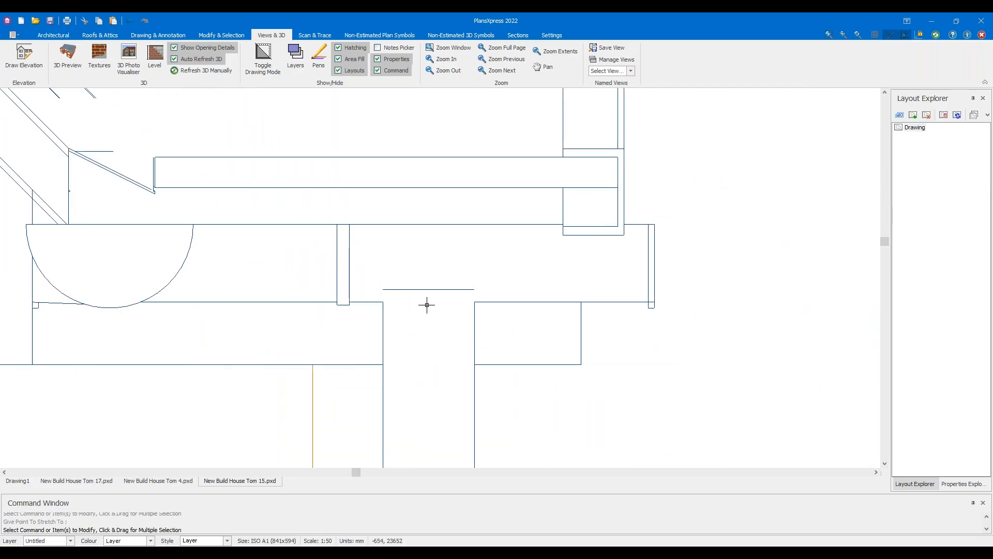
pyautogui.scroll(-5, 425, 300)
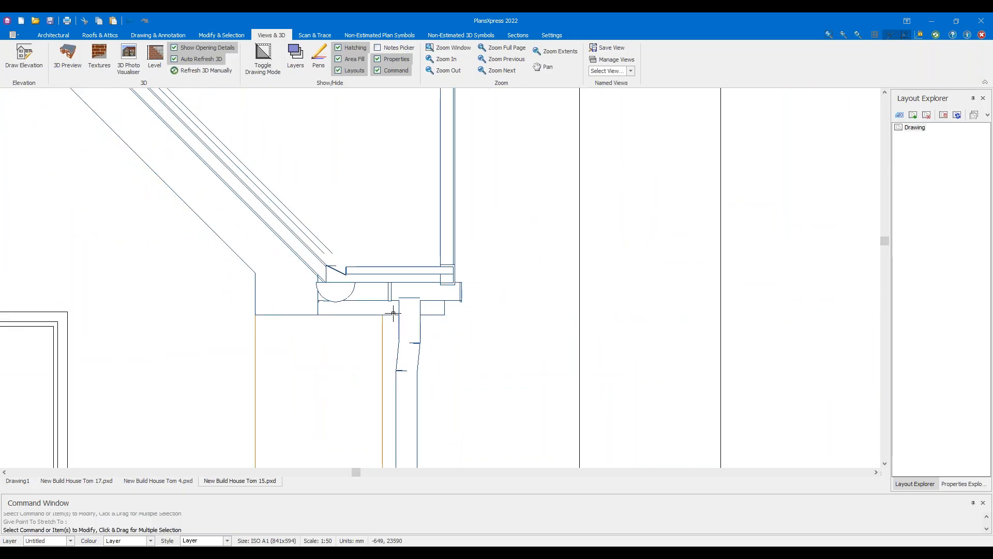
# Examine the whole front elevation, checking the gable, roof edges, gutters, downpipes and the walls down to ground level
pyautogui.moveTo(260, 262); pyautogui.dragTo(378, 315, button='middle')
pyautogui.scroll(-3, 382, 314)
pyautogui.scroll(-1, 312, 369)
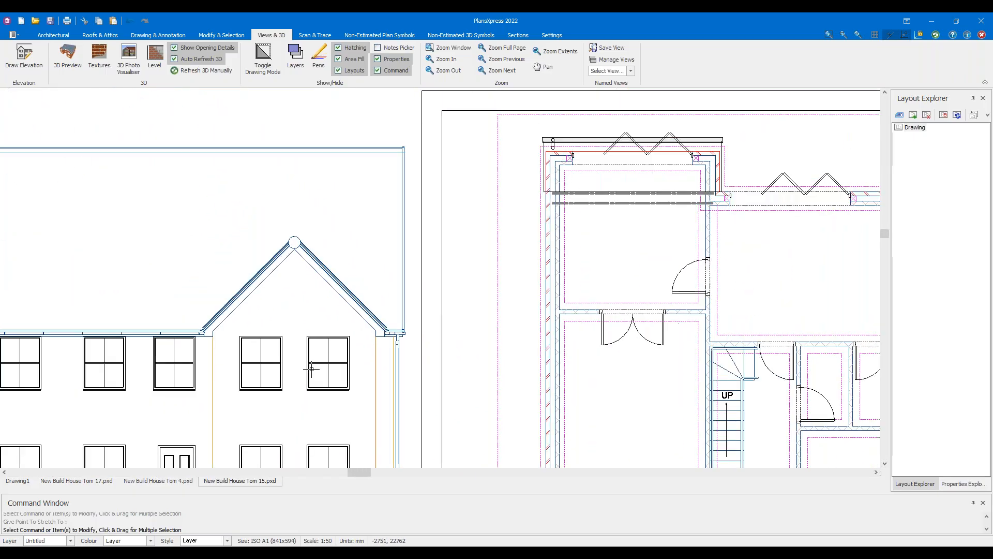
pyautogui.moveTo(301, 395); pyautogui.dragTo(313, 188, button='middle')
pyautogui.scroll(-4, 297, 206)
pyautogui.moveTo(461, 395); pyautogui.dragTo(495, 348, button='middle')
pyautogui.scroll(6, 422, 298)
pyautogui.scroll(-5, 324, 177)
pyautogui.scroll(-1, 495, 348)
pyautogui.moveTo(324, 154); pyautogui.dragTo(386, 283, button='middle')
pyautogui.scroll(4, 347, 181)
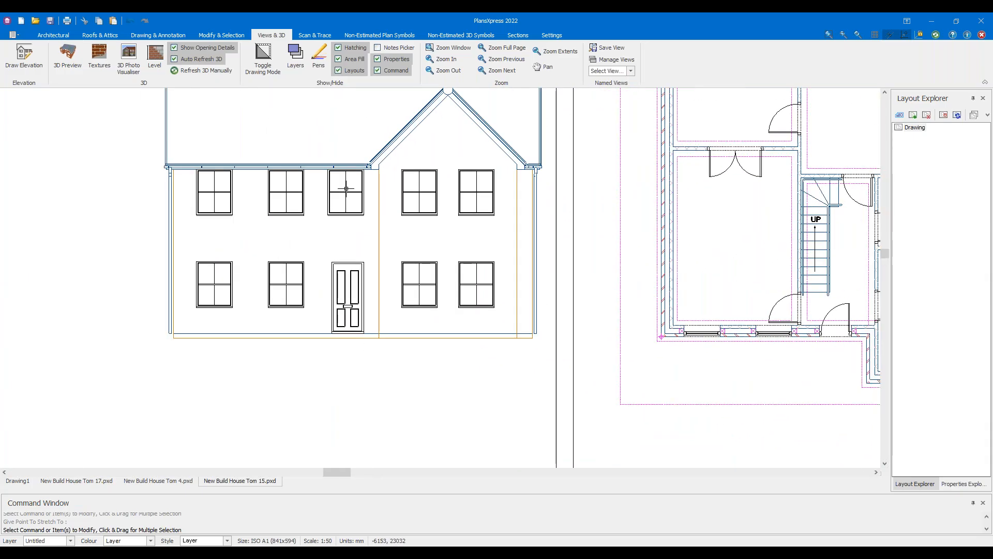
pyautogui.scroll(-3, 367, 155)
# Stretch the two outermost sloping roof lines on the gable's left side down to the edge of the main roof's eaves
pyautogui.scroll(5, 378, 126)
pyautogui.scroll(6, 313, 253)
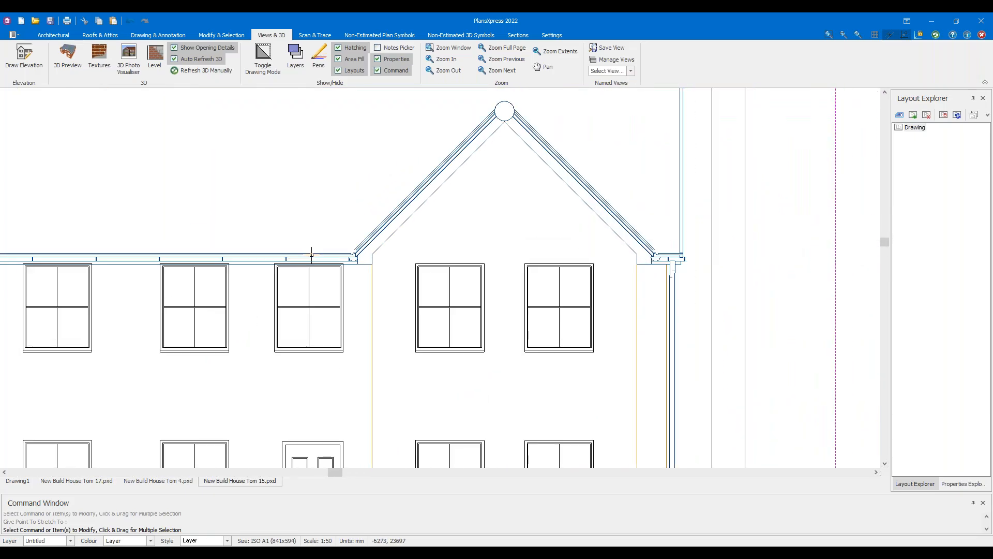
pyautogui.scroll(8, 400, 230)
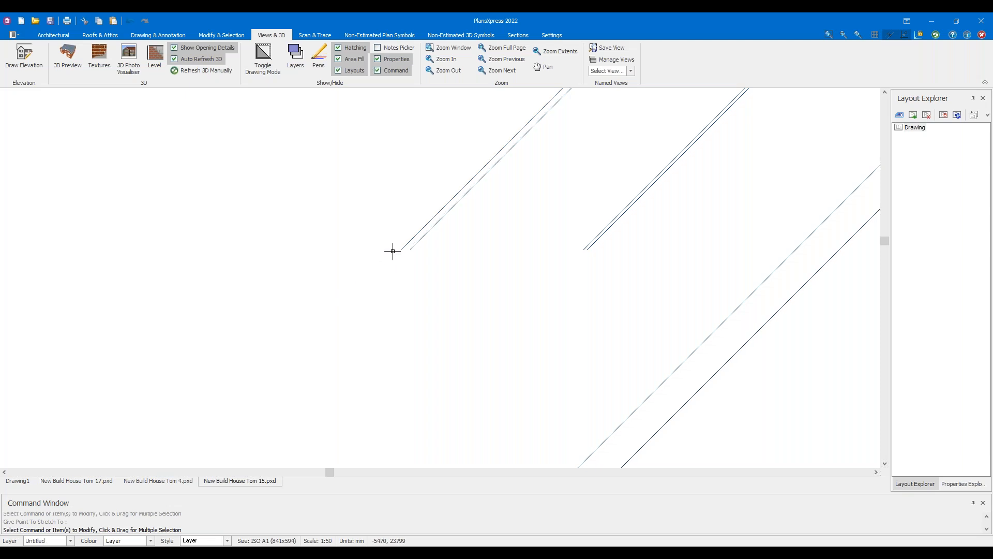
pyautogui.click(394, 252)
pyautogui.scroll(-5, 268, 338)
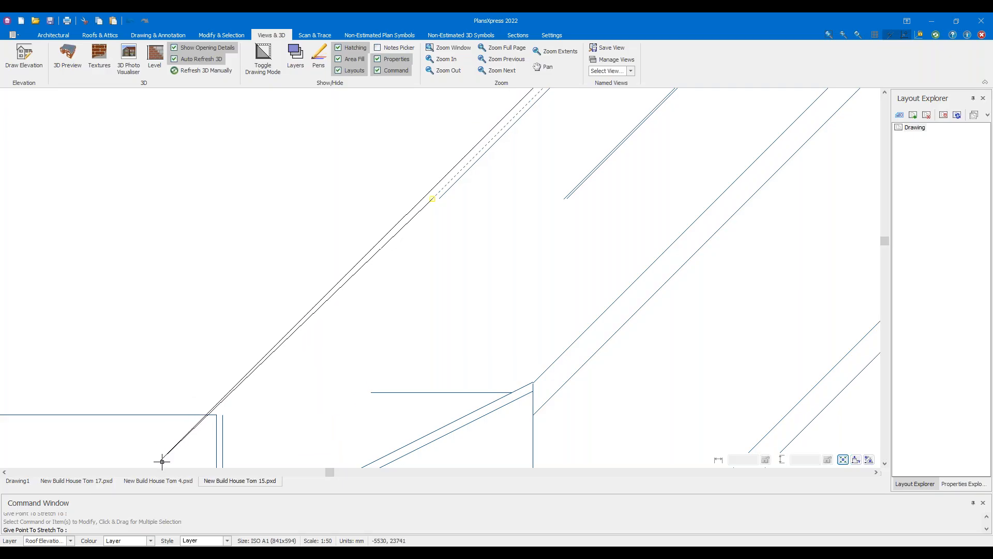
pyautogui.click(216, 415)
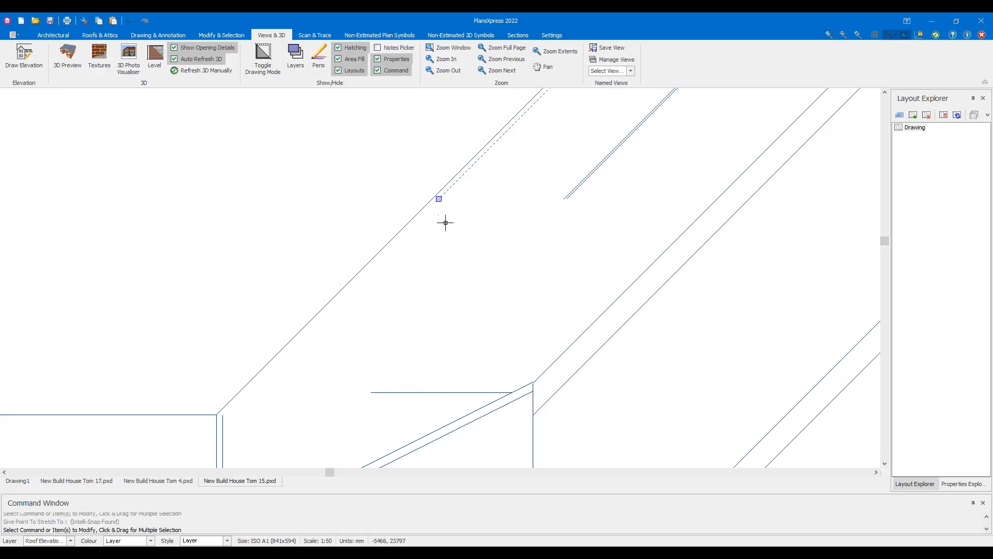
pyautogui.scroll(-3, 310, 375)
pyautogui.scroll(-1, 315, 371)
pyautogui.scroll(2, 442, 281)
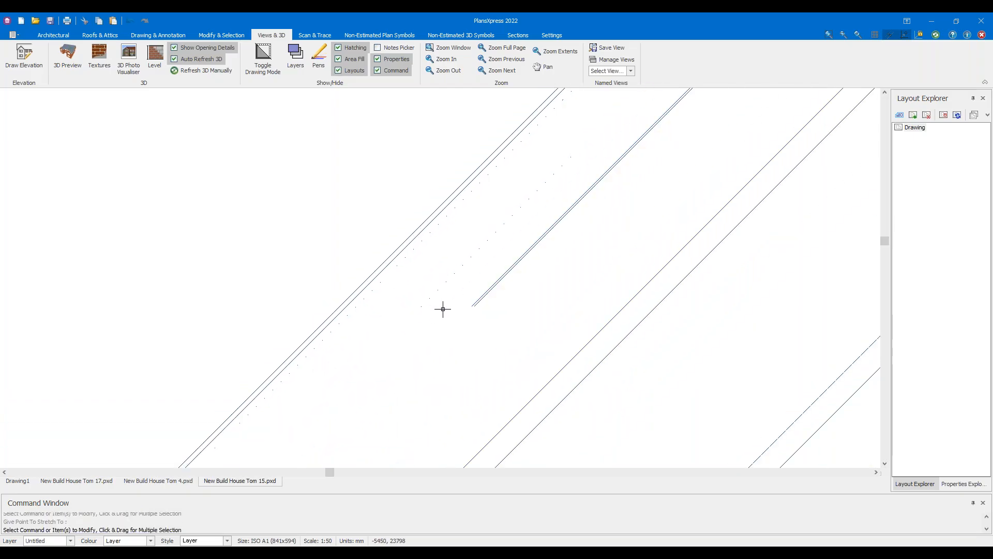
# Stretch the lower line of the inner sloping pair on the gable's left side down to the short horizontal line
pyautogui.scroll(2, 483, 310)
pyautogui.click(461, 309)
pyautogui.scroll(-1, 347, 364)
pyautogui.moveTo(294, 394); pyautogui.dragTo(412, 153, button='middle')
pyautogui.click(228, 404)
# Stretch the upper line of that inner sloping pair down to the left end of the short horizontal line
pyautogui.moveTo(429, 318); pyautogui.dragTo(421, 407, button='middle')
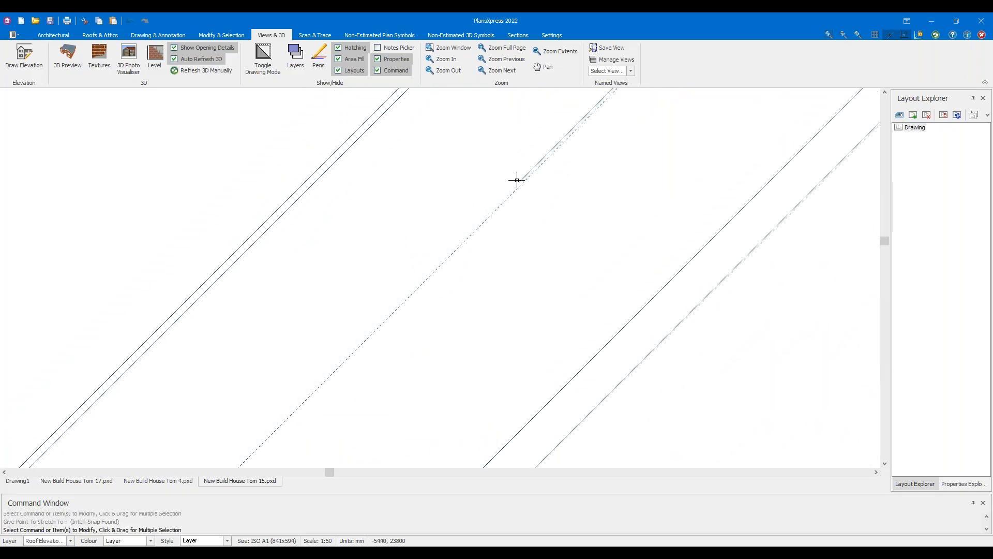
pyautogui.scroll(3, 517, 168)
pyautogui.press('Escape')
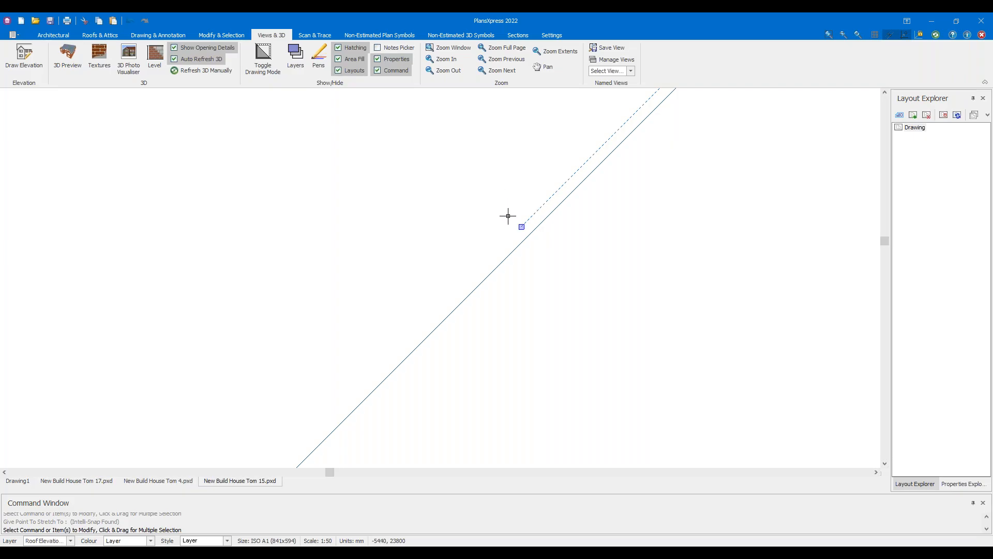
pyautogui.click(522, 226)
pyautogui.scroll(-3, 331, 262)
pyautogui.moveTo(195, 334); pyautogui.dragTo(361, 197, button='middle')
pyautogui.scroll(-2, 360, 197)
pyautogui.moveTo(237, 317); pyautogui.dragTo(399, 197, button='middle')
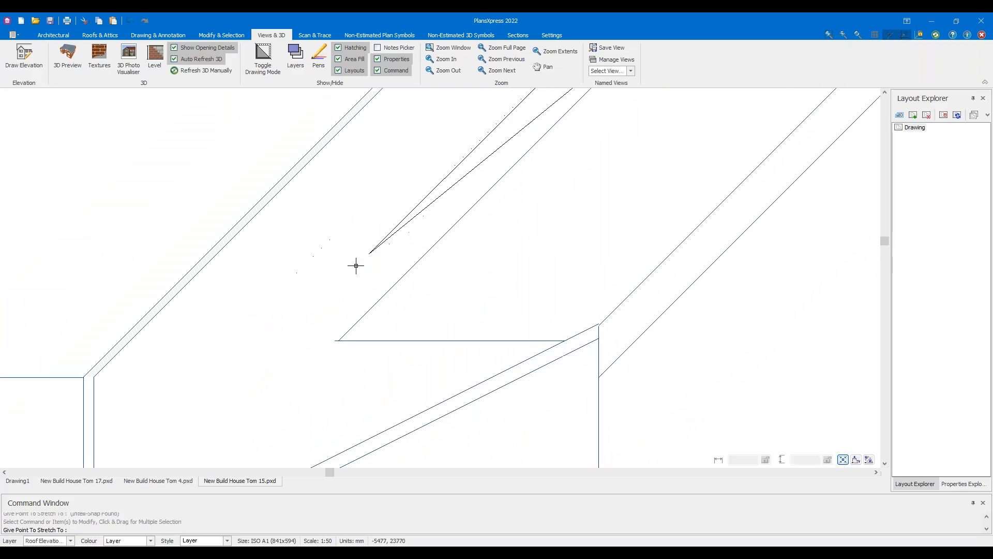
pyautogui.scroll(2, 320, 339)
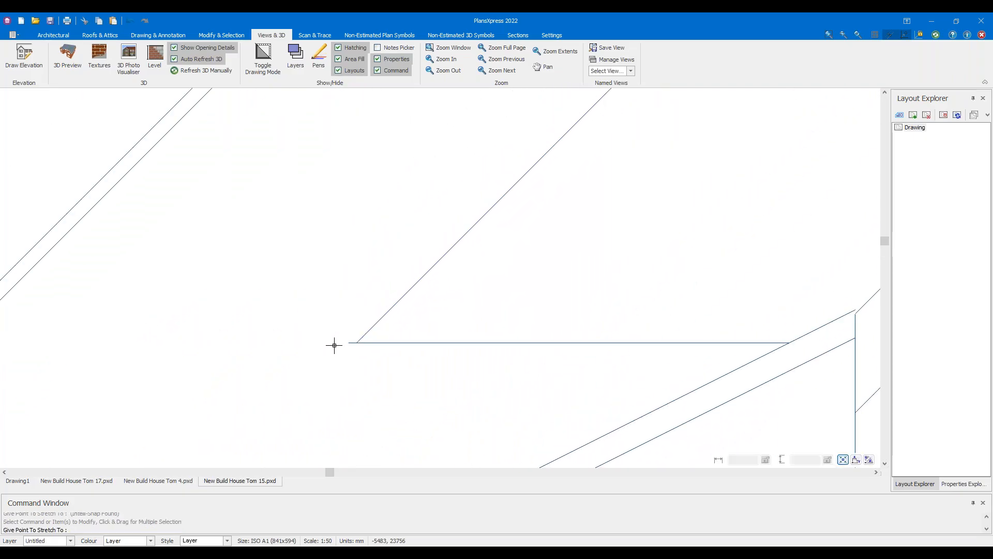
pyautogui.click(334, 345)
pyautogui.scroll(-4, 259, 336)
pyautogui.press('Escape')
# Examine the stretched roof lines at the gable's left eaves and compare them with the gable's right side
pyautogui.scroll(-4, 225, 341)
pyautogui.scroll(-1, 215, 359)
pyautogui.scroll(5, 222, 348)
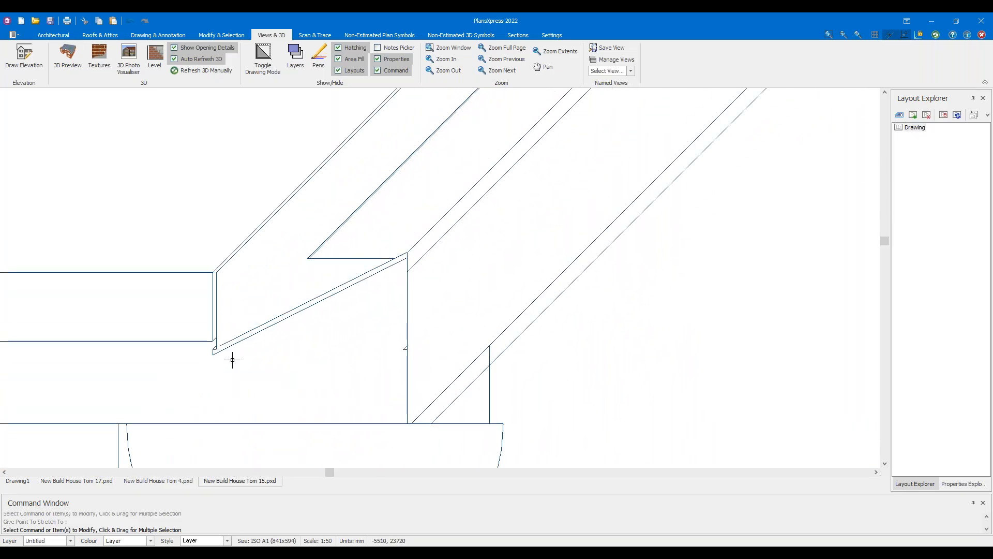
pyautogui.scroll(-3, 233, 360)
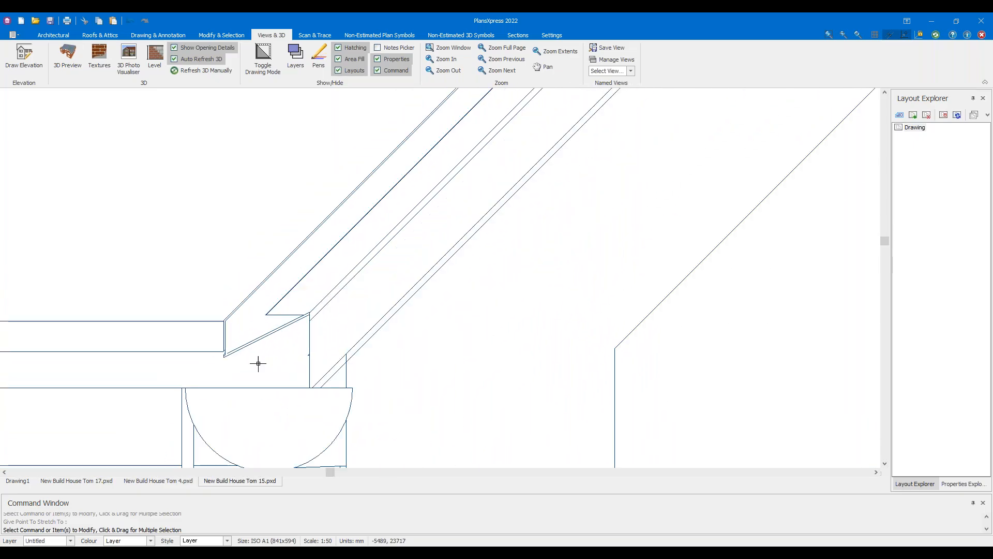
pyautogui.scroll(-5, 288, 383)
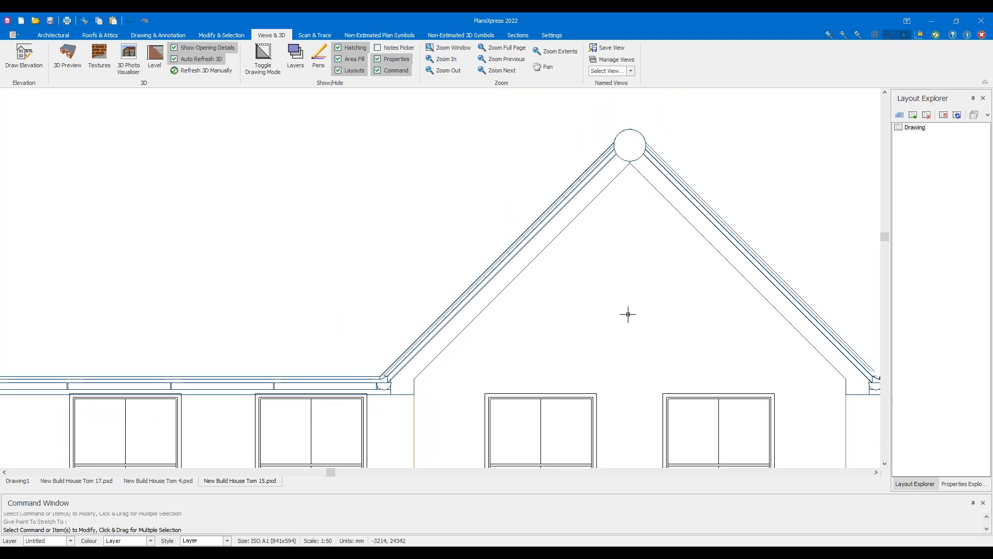
pyautogui.moveTo(690, 332); pyautogui.dragTo(410, 311, button='middle')
pyautogui.scroll(-4, 403, 334)
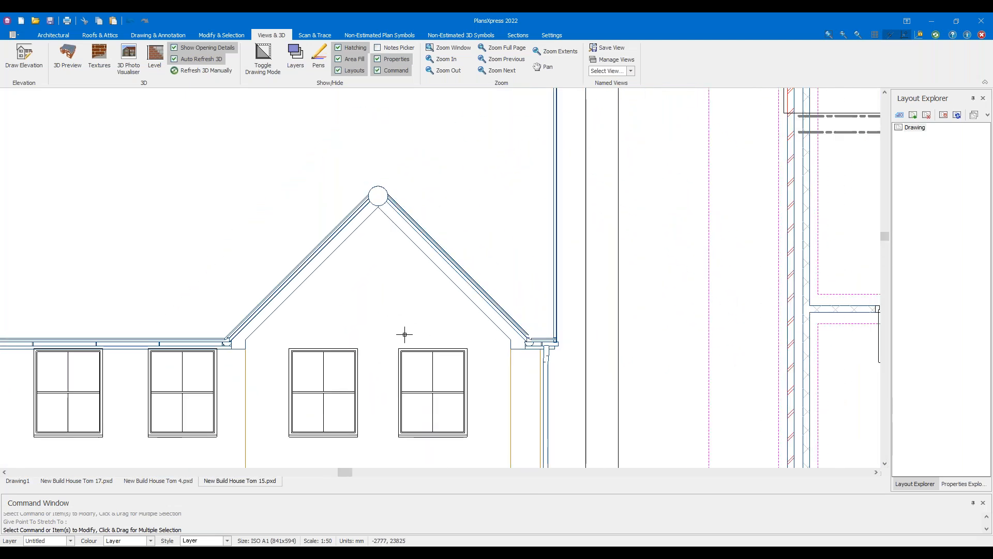
pyautogui.scroll(-2, 516, 309)
pyautogui.scroll(1, 420, 312)
pyautogui.scroll(-2, 189, 205)
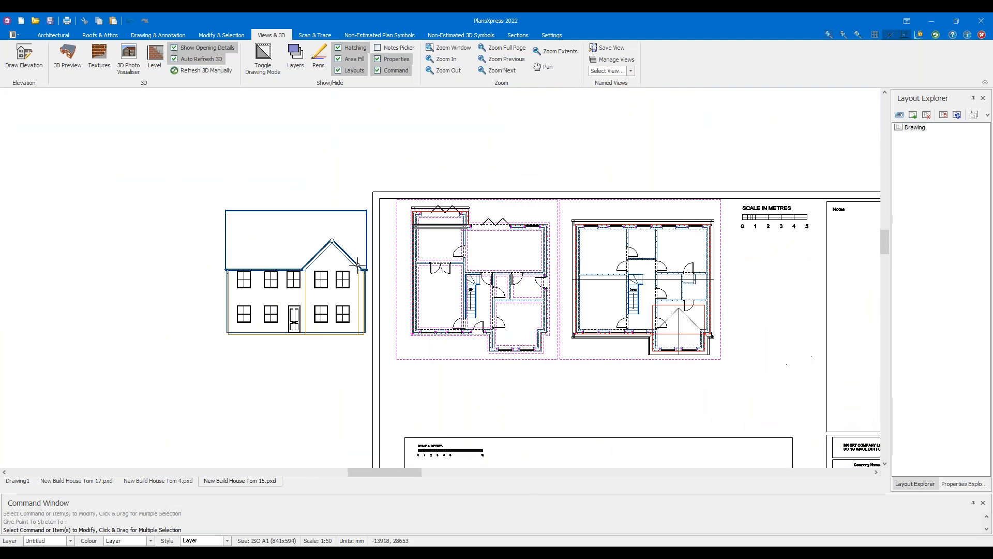
# Delete the entire exploded front elevation beside the drawing sheet
pyautogui.moveTo(167, 184); pyautogui.dragTo(370, 362)
pyautogui.press('Delete')
# Inspect the front of the house in the 3D preview and close the preview
pyautogui.moveTo(370, 261); pyautogui.dragTo(202, 251, button='middle')
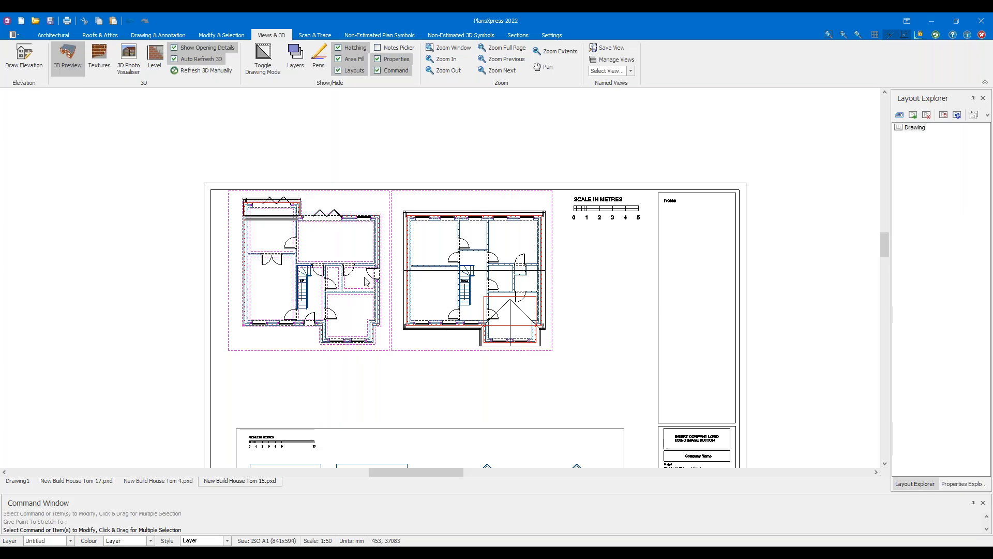
pyautogui.moveTo(795, 320)
pyautogui.mouseDown()
pyautogui.moveTo(785, 154)
pyautogui.moveTo(833, 366)
pyautogui.mouseUp()
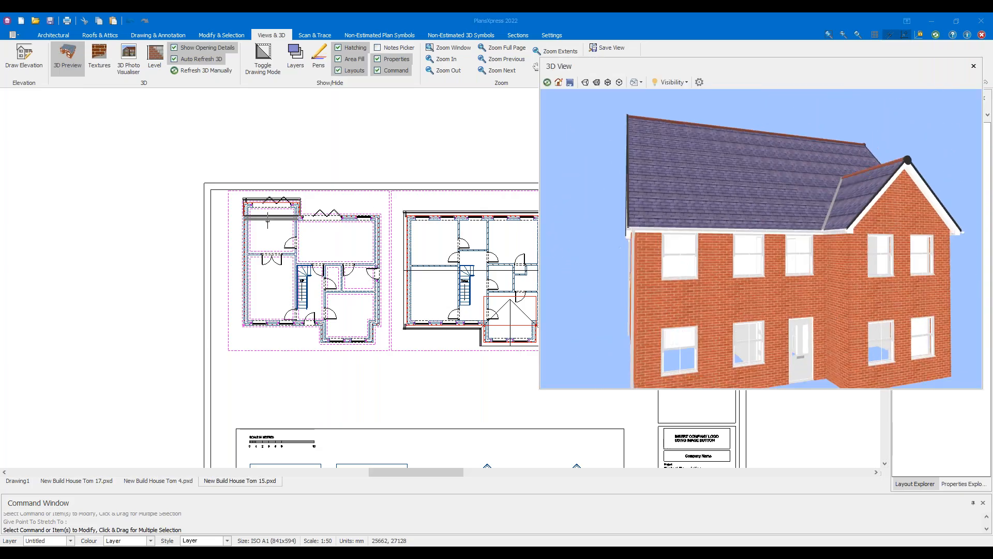
pyautogui.click(68, 58)
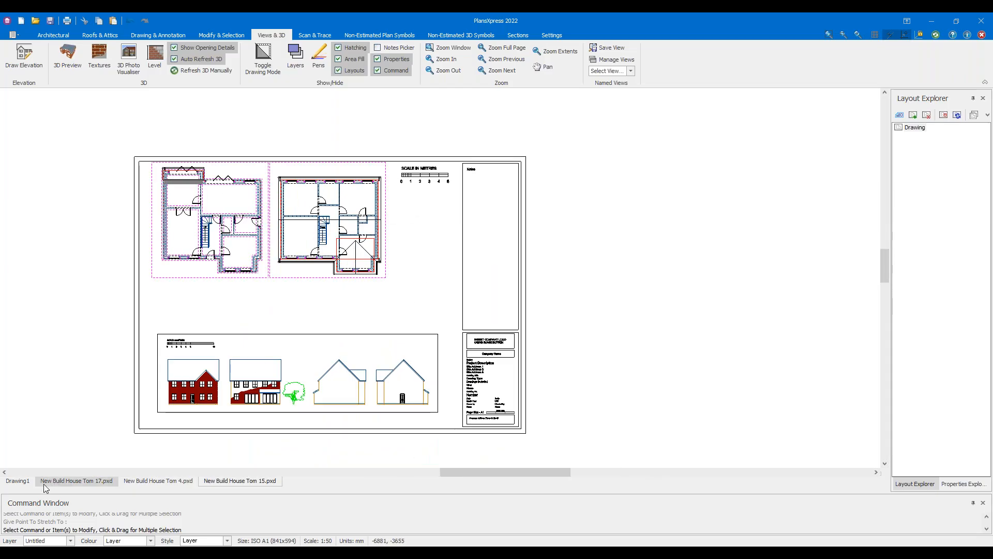
# Open the recent drawing New Build House Tom 14.pxd
pyautogui.click(16, 35)
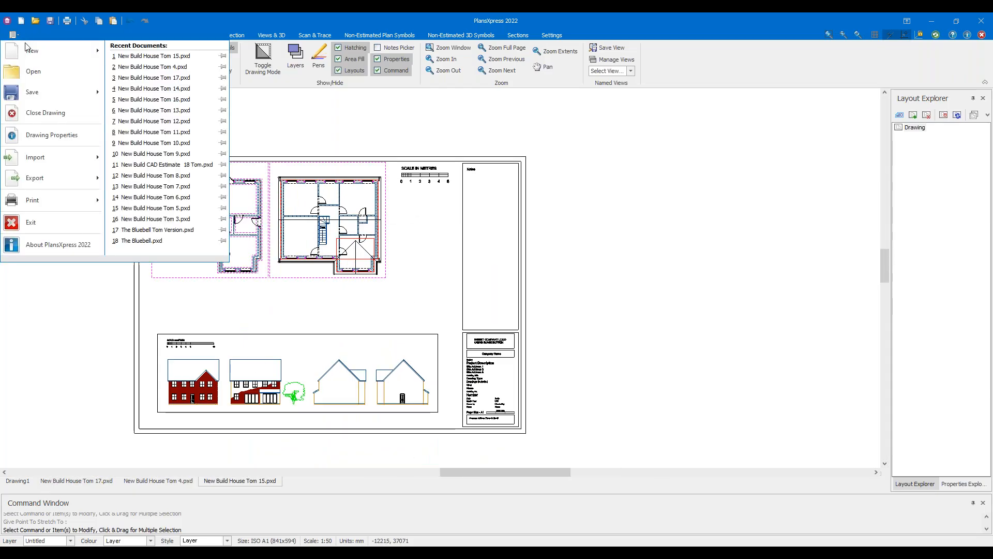
pyautogui.moveTo(30, 54)
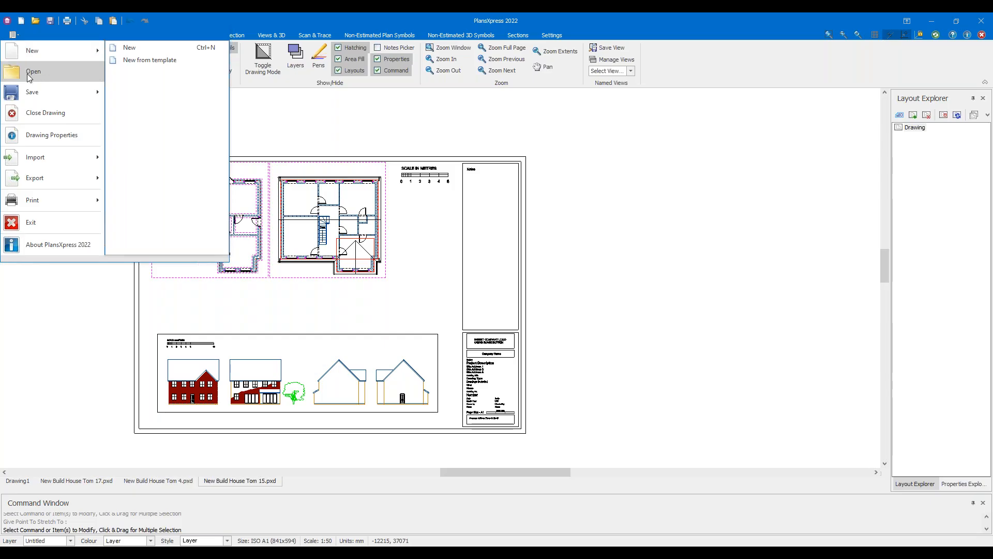
pyautogui.moveTo(68, 64)
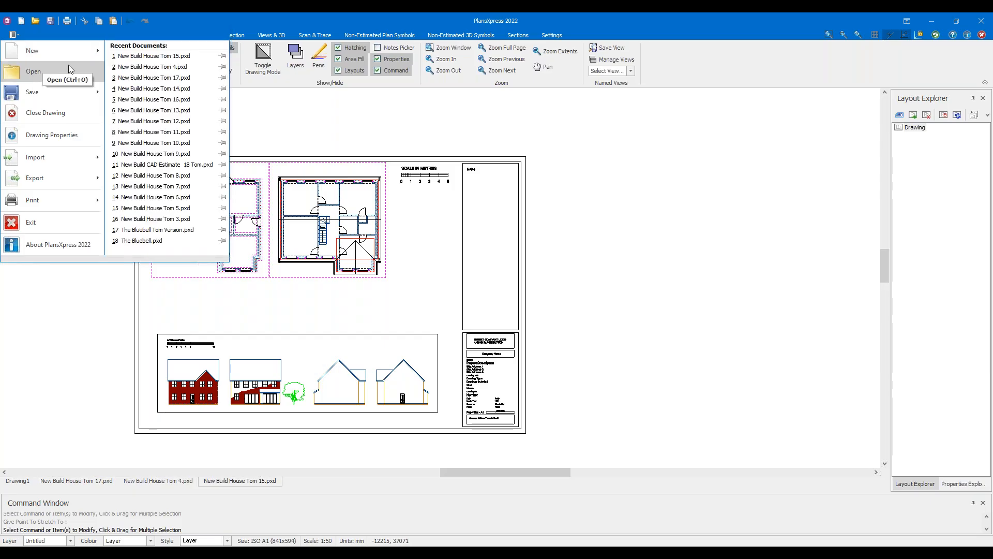
pyautogui.click(183, 92)
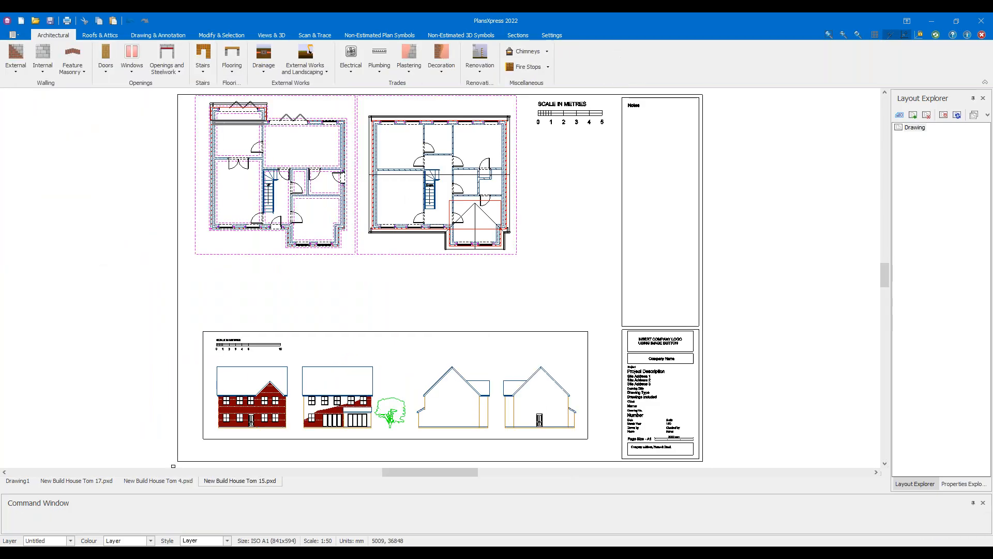
# Move the ground-floor and first-floor plans together down to the lower part of the drawing sheet and redraw the display
pyautogui.scroll(-2, 435, 184)
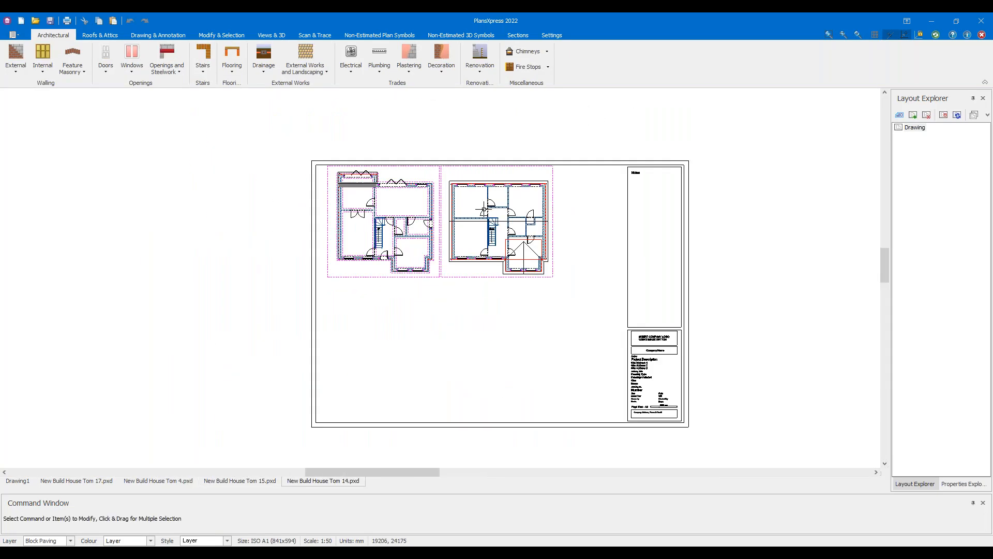
pyautogui.moveTo(341, 179); pyautogui.dragTo(233, 174, button='middle')
pyautogui.scroll(2, 306, 140)
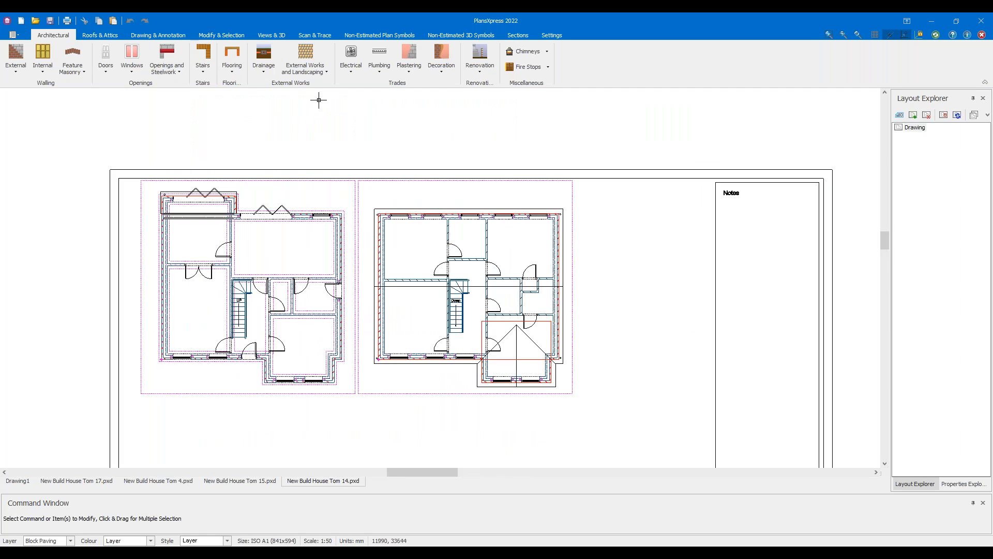
pyautogui.scroll(-1, 150, 163)
pyautogui.moveTo(133, 155); pyautogui.dragTo(540, 388)
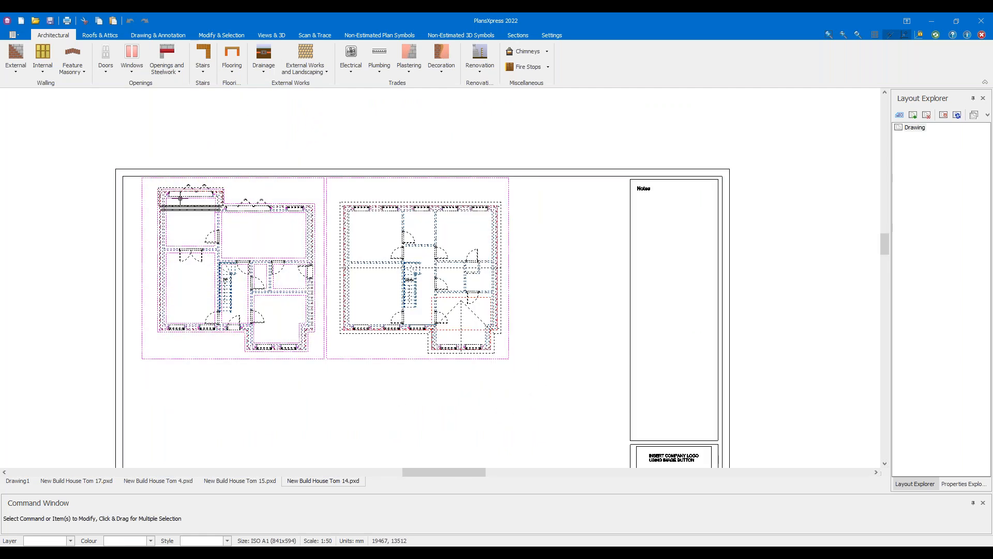
pyautogui.click(221, 34)
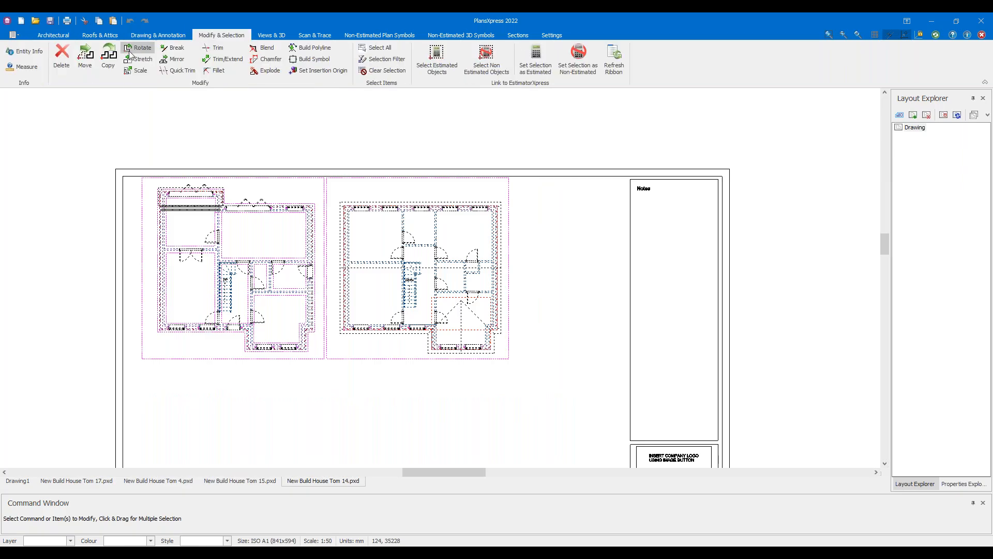
pyautogui.click(85, 57)
pyautogui.click(134, 175)
pyautogui.moveTo(170, 326); pyautogui.dragTo(159, 158, button='middle')
pyautogui.click(128, 233)
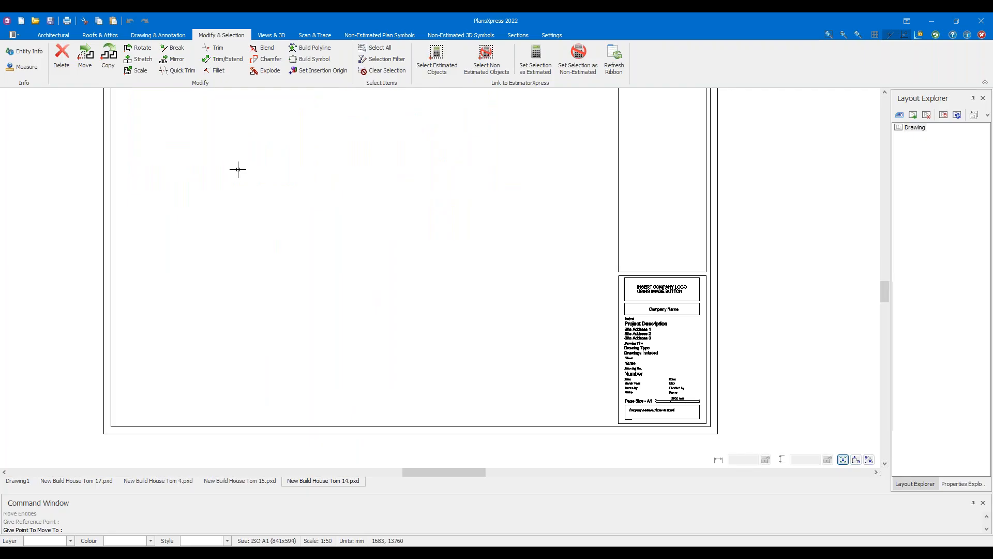
pyautogui.press('Escape')
pyautogui.scroll(-3, 247, 185)
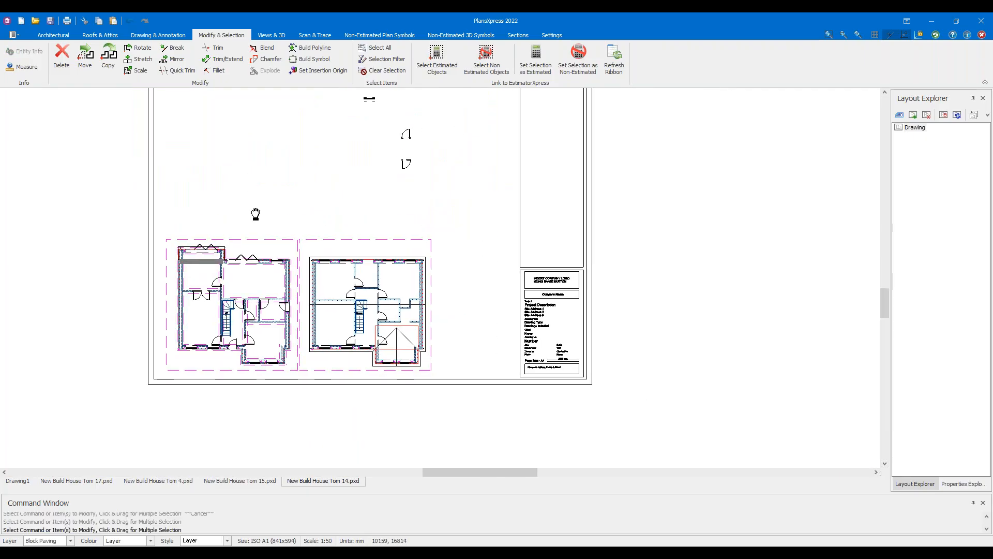
pyautogui.click(935, 35)
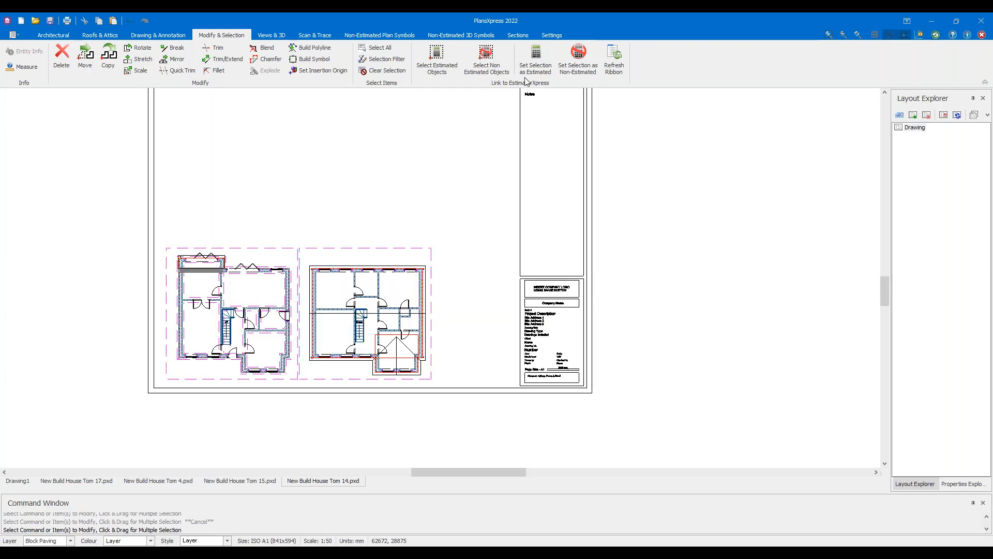
# Apply the named view All Items to the drawing
pyautogui.click(271, 36)
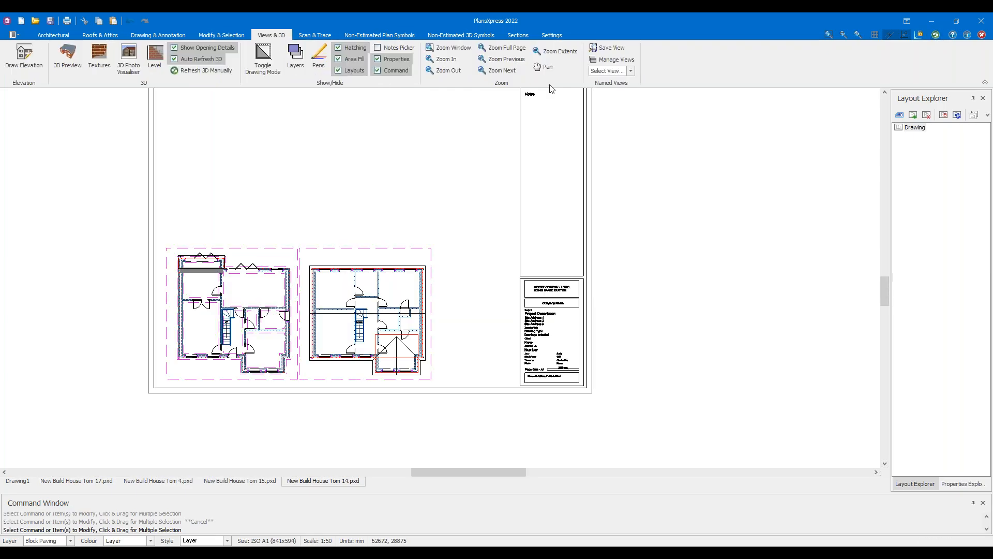
pyautogui.click(614, 71)
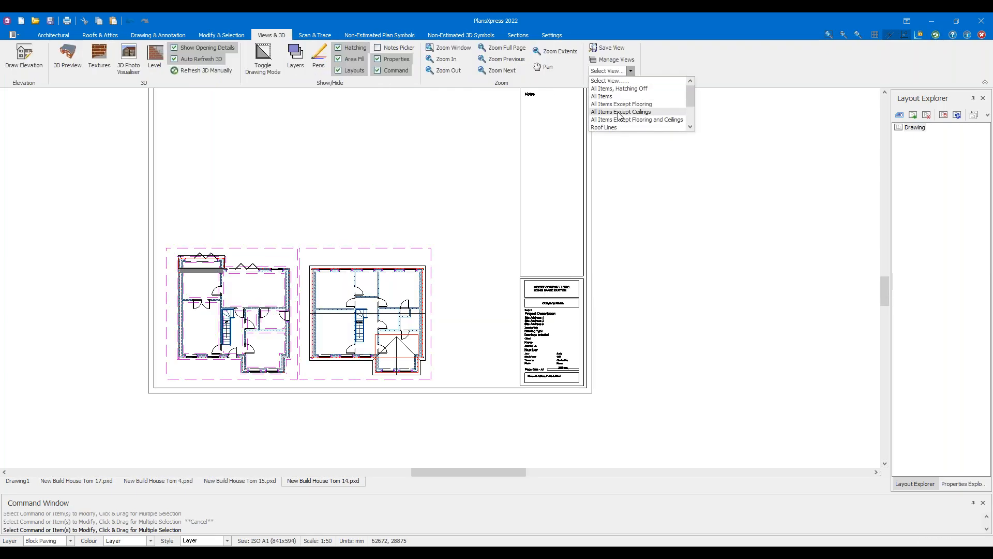
pyautogui.click(604, 96)
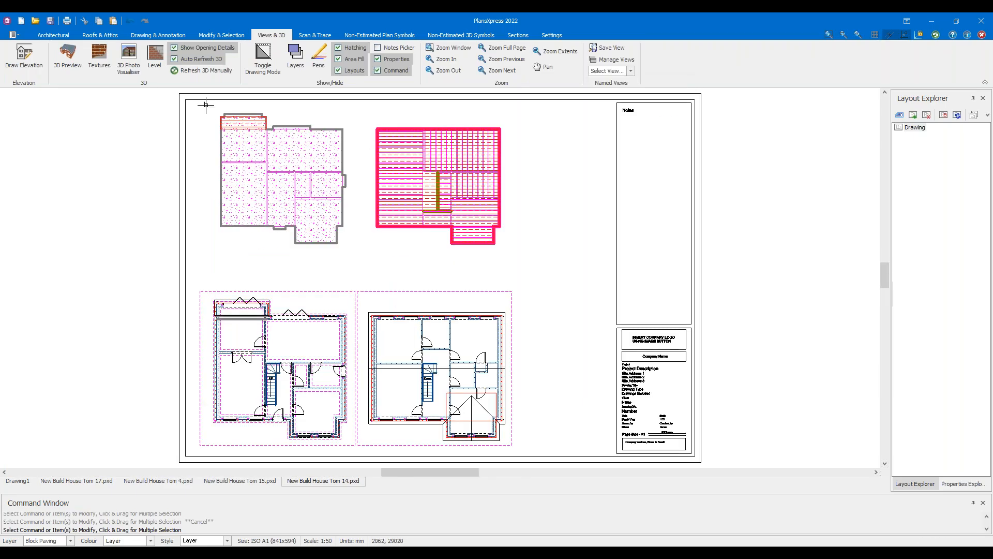
# Copy the ground-floor and first-floor flooring into New Build House Tom 17.pxd, aligning it with the kitchen's inner upper-right corner
pyautogui.click(261, 196)
pyautogui.scroll(2, 365, 133)
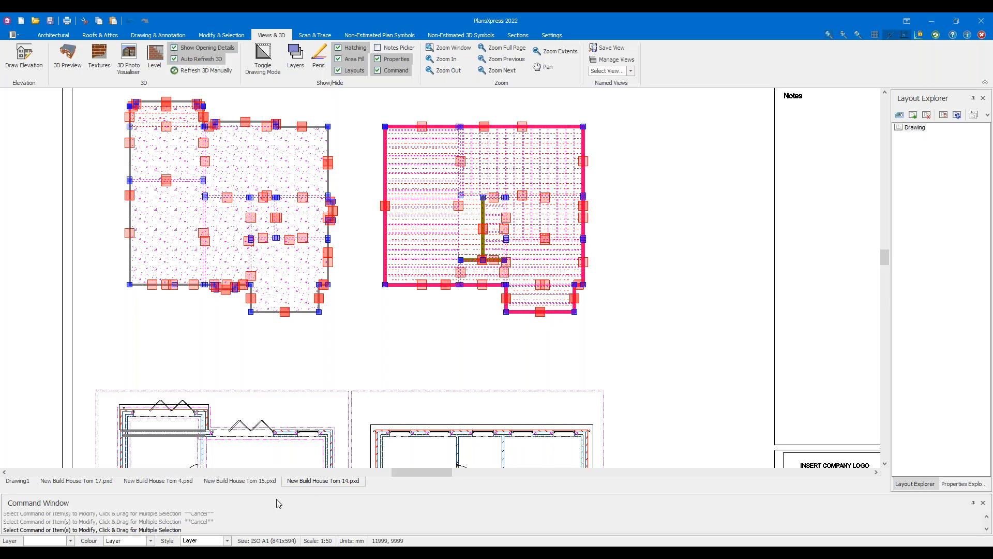
pyautogui.click(111, 482)
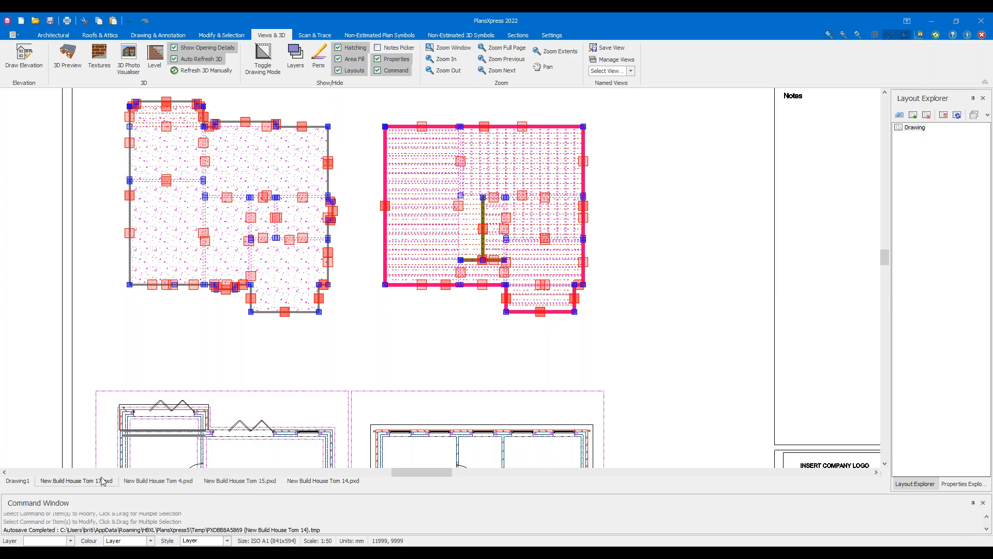
pyautogui.hotkey('ctrl', 'v')
pyautogui.scroll(-5, 365, 192)
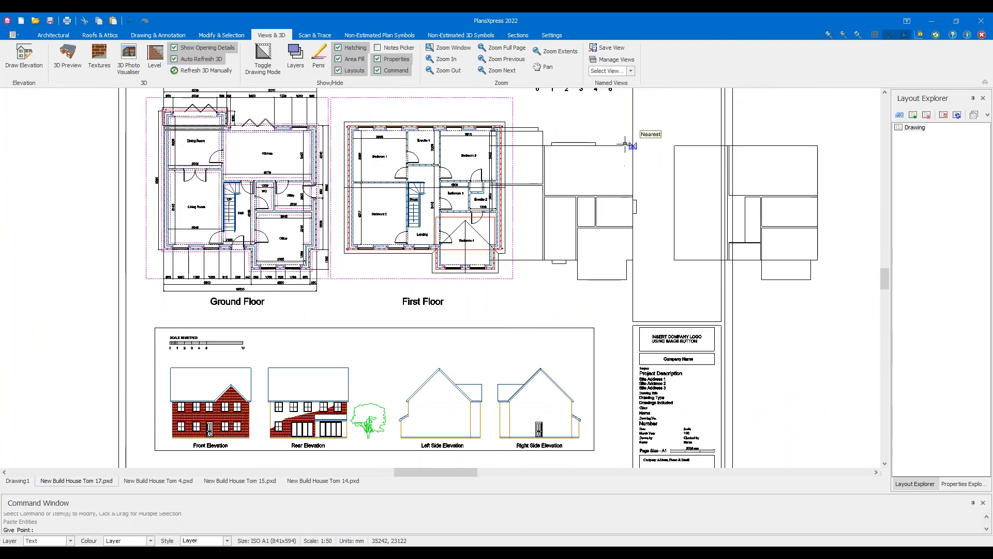
pyautogui.scroll(6, 414, 119)
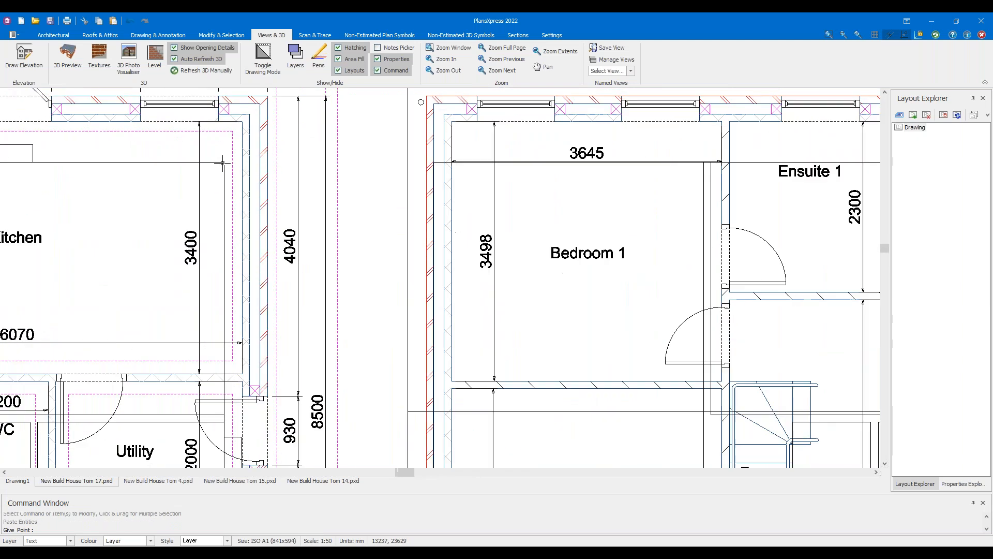
pyautogui.click(242, 109)
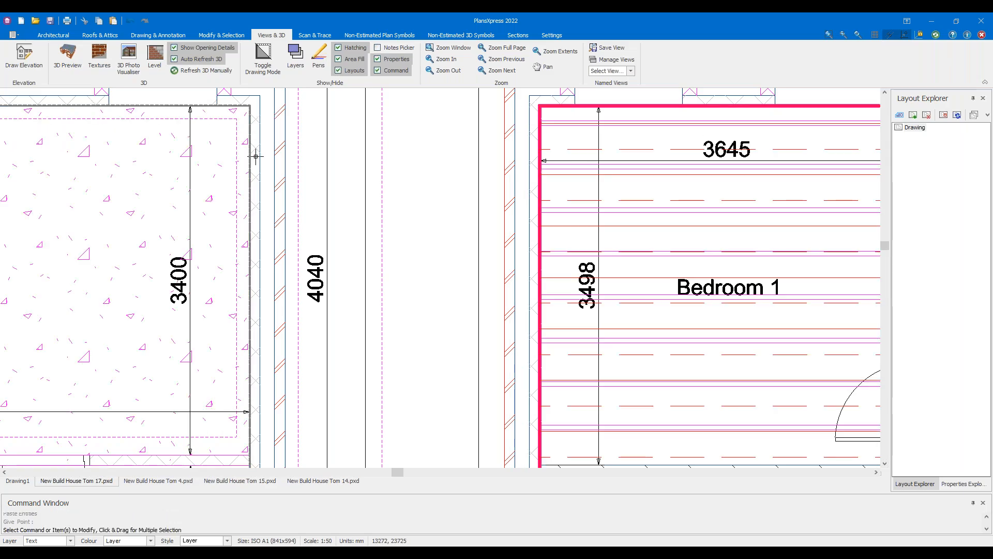
pyautogui.scroll(-5, 383, 206)
pyautogui.scroll(-2, 437, 126)
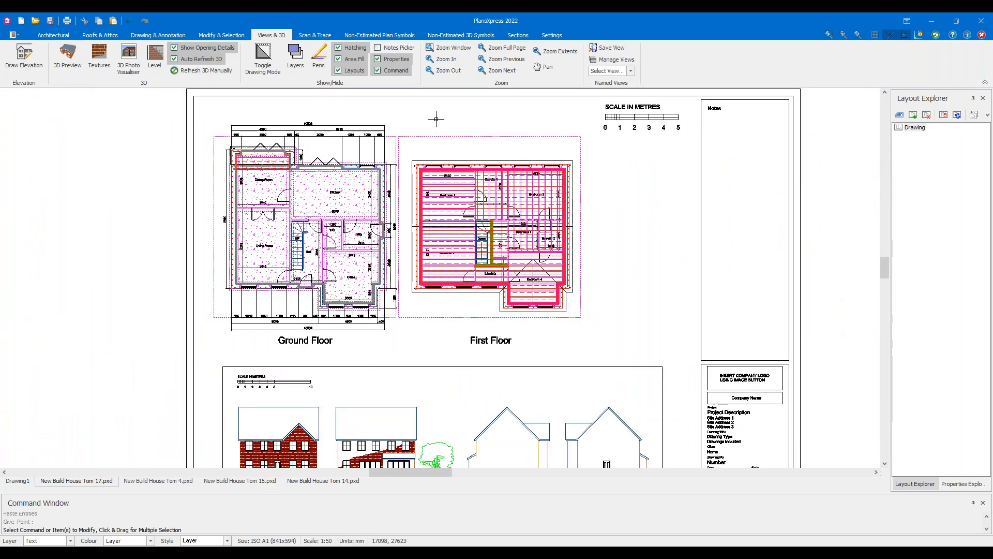
# Apply a named view that hides the flooring while keeping the walls, openings and dimensions shown
pyautogui.click(626, 74)
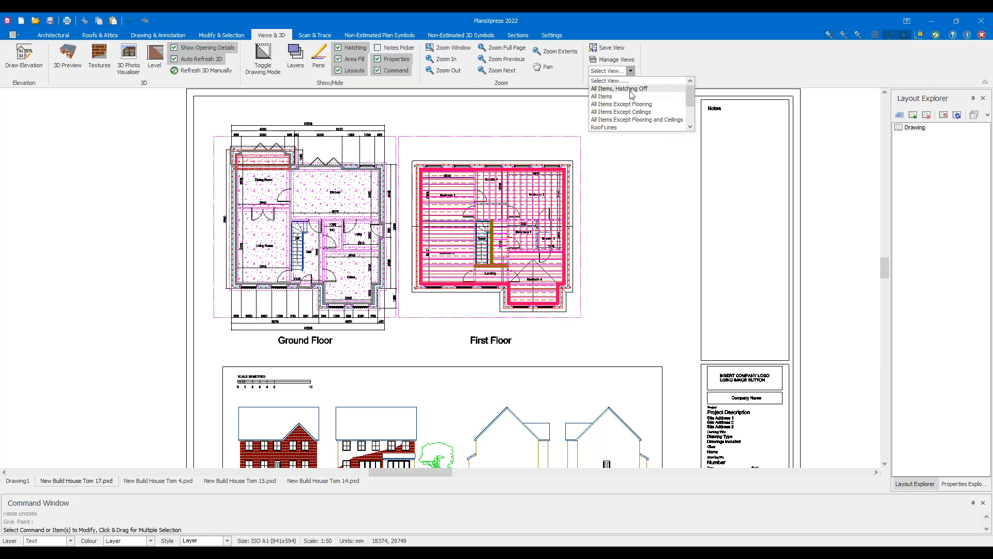
pyautogui.click(635, 126)
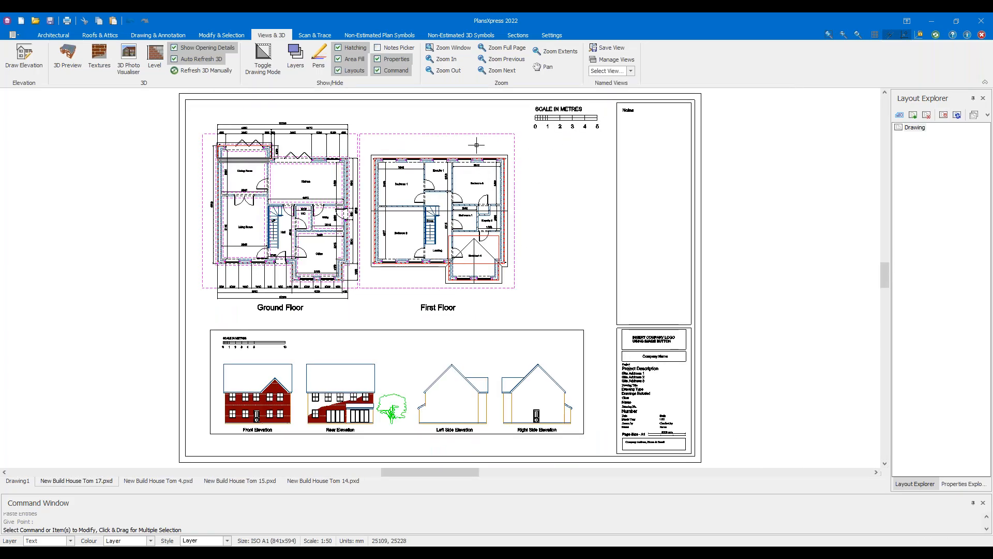
# Inspect the front of the house in the 3D preview, close it and save the drawing
pyautogui.click(60, 56)
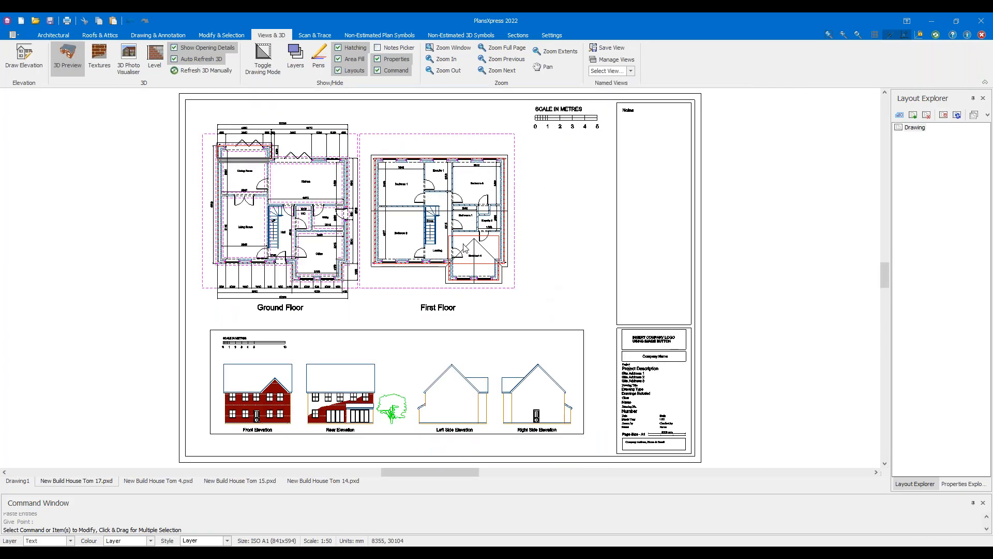
pyautogui.moveTo(655, 239); pyautogui.dragTo(671, 255)
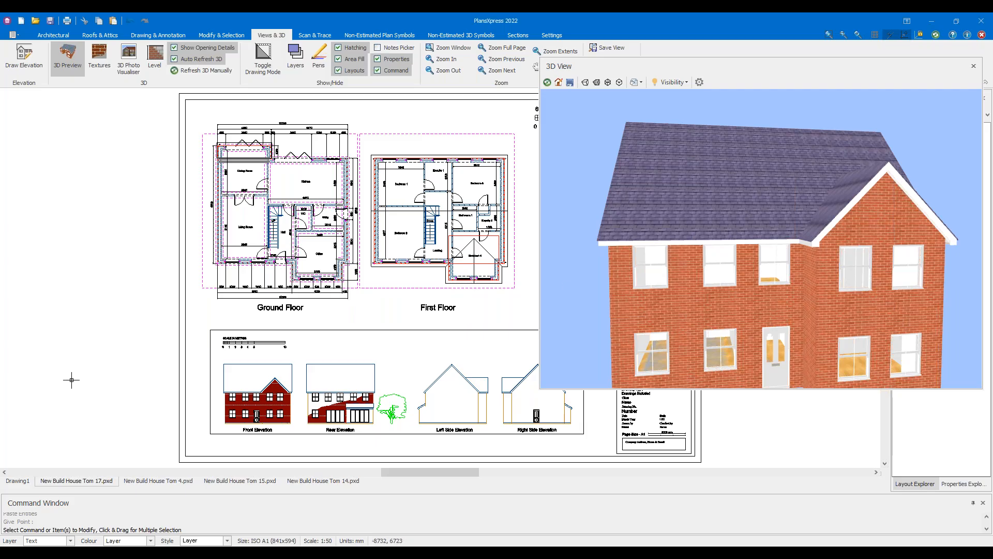
pyautogui.click(78, 65)
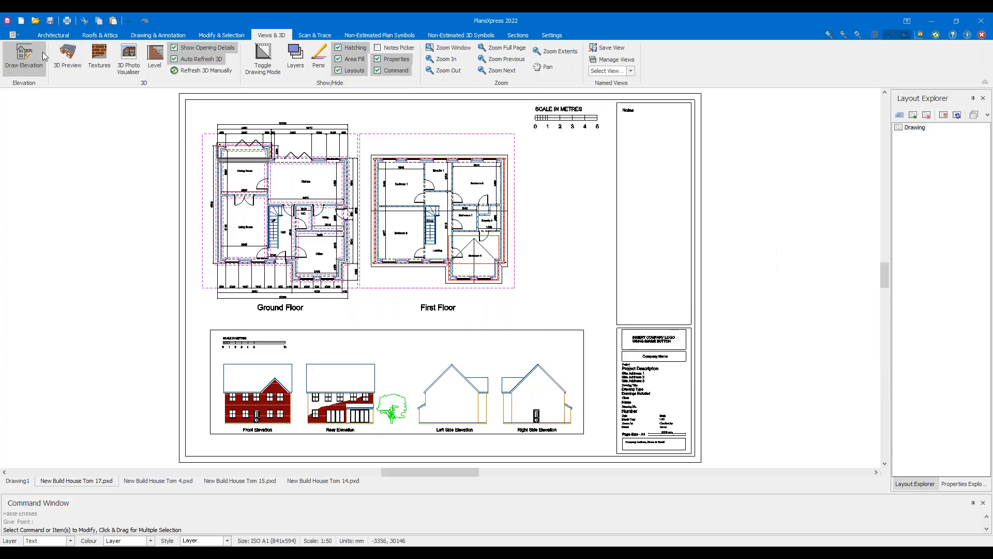
pyautogui.click(54, 19)
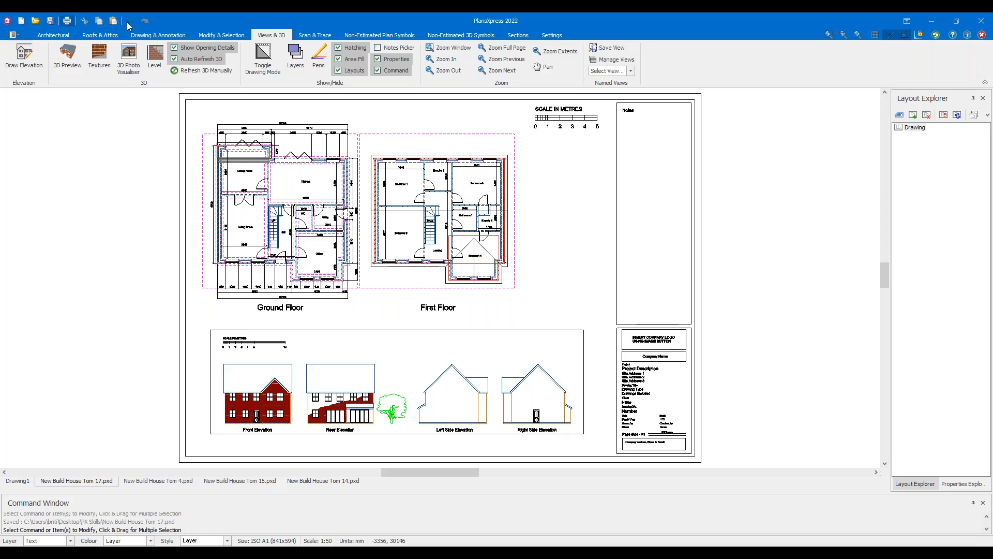
# Examine the sheet's title block and select its company logo placeholder text
pyautogui.scroll(6, 654, 308)
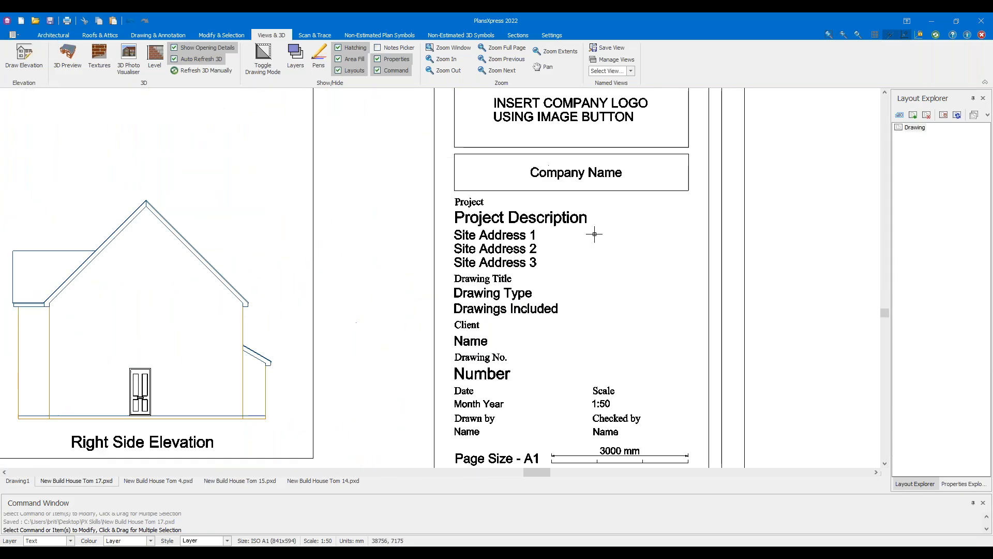
pyautogui.scroll(-1, 574, 202)
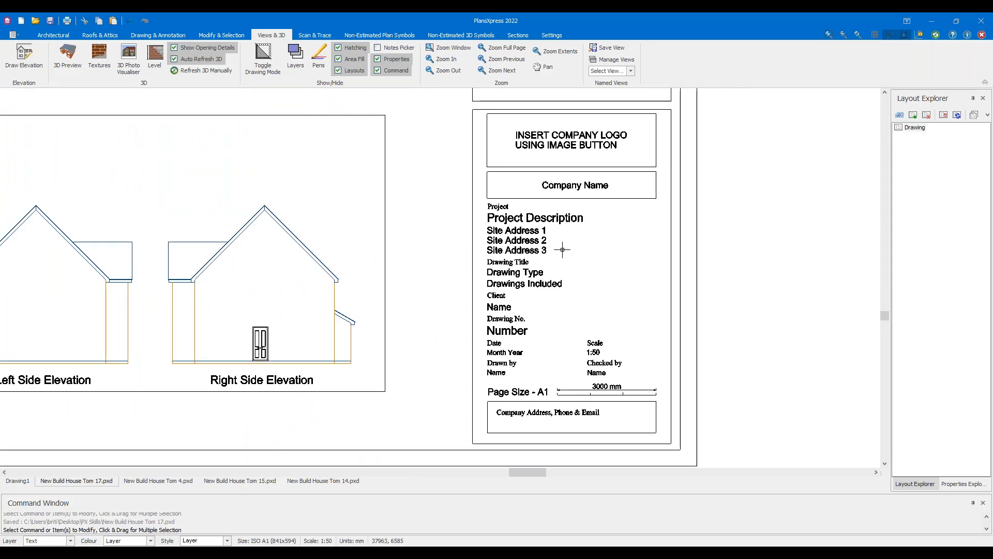
pyautogui.scroll(2, 543, 226)
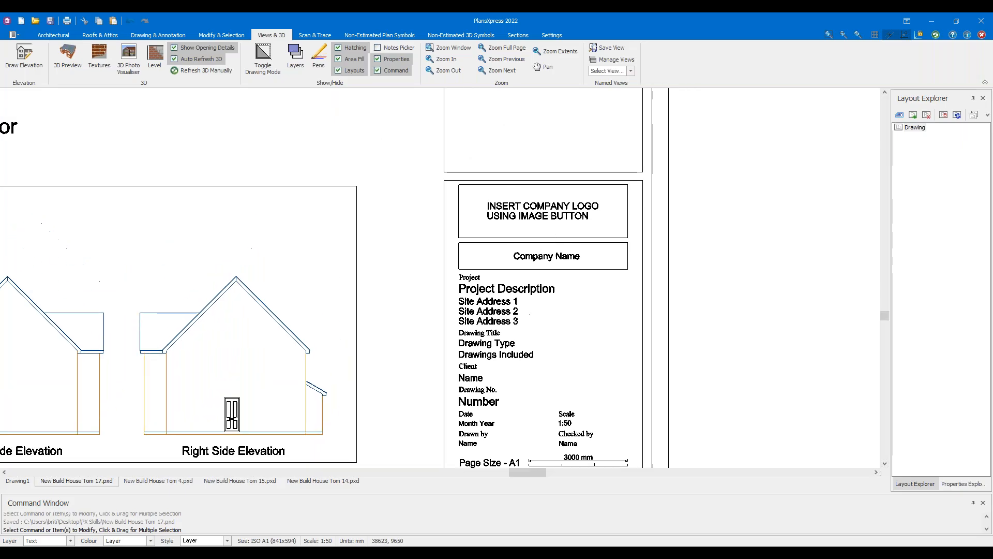
pyautogui.click(543, 227)
pyautogui.scroll(-6, 518, 233)
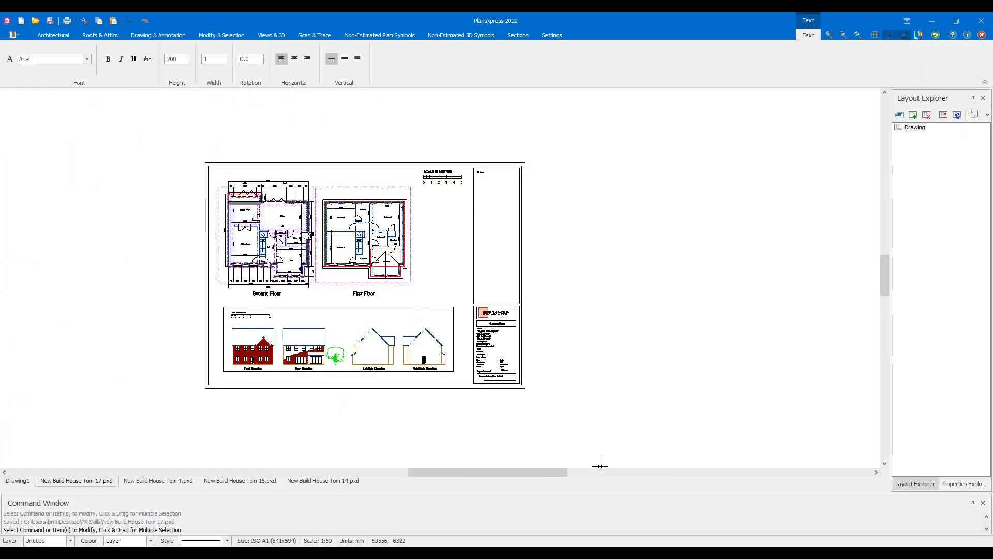
# Switch to New Build House Tom 15.pxd by way of Tom 14, and view the house front in the 3D preview
pyautogui.click(303, 480)
pyautogui.scroll(-3, 349, 233)
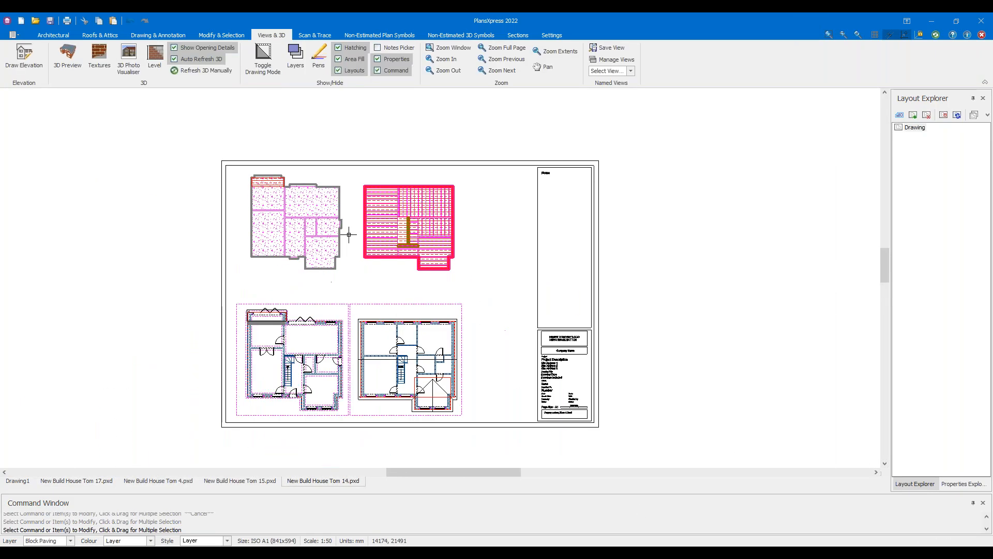
pyautogui.click(246, 479)
pyautogui.scroll(-1, 186, 242)
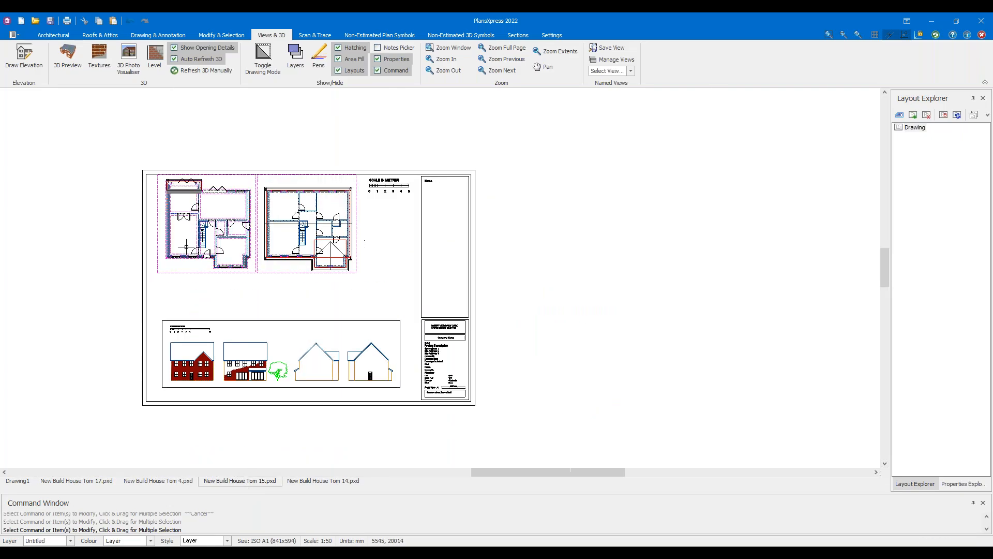
pyautogui.scroll(3, 152, 212)
pyautogui.click(62, 70)
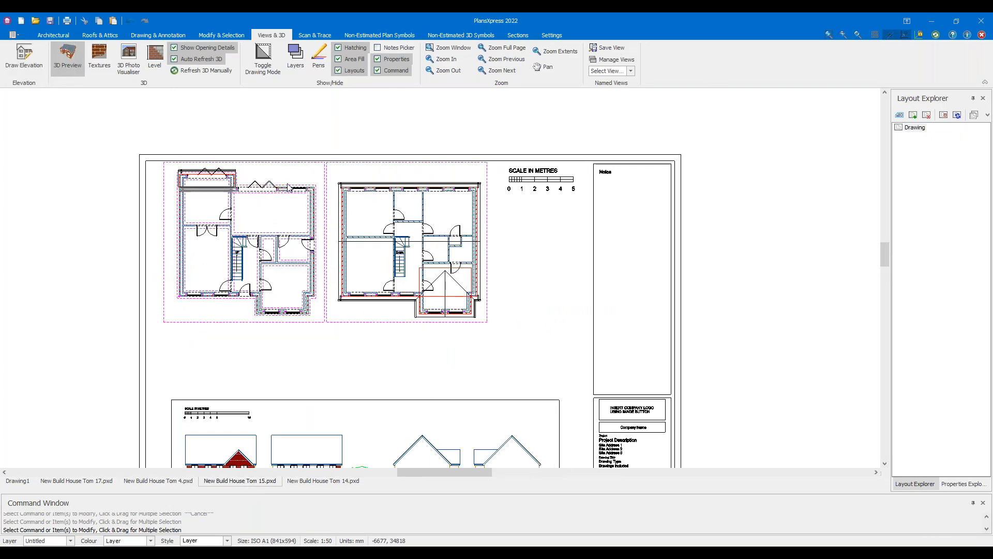
pyautogui.moveTo(627, 247); pyautogui.dragTo(736, 151)
pyautogui.moveTo(741, 76); pyautogui.dragTo(544, 86)
pyautogui.moveTo(572, 191); pyautogui.dragTo(535, 228)
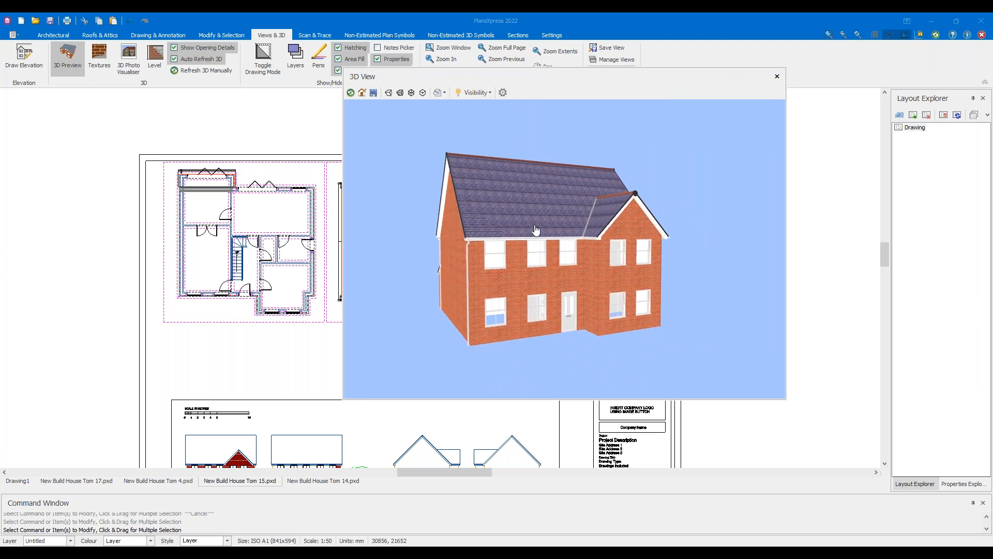
# Try the 3D view's different display modes on the house, return to Textured Display Mode and orbit around the front
pyautogui.click(388, 93)
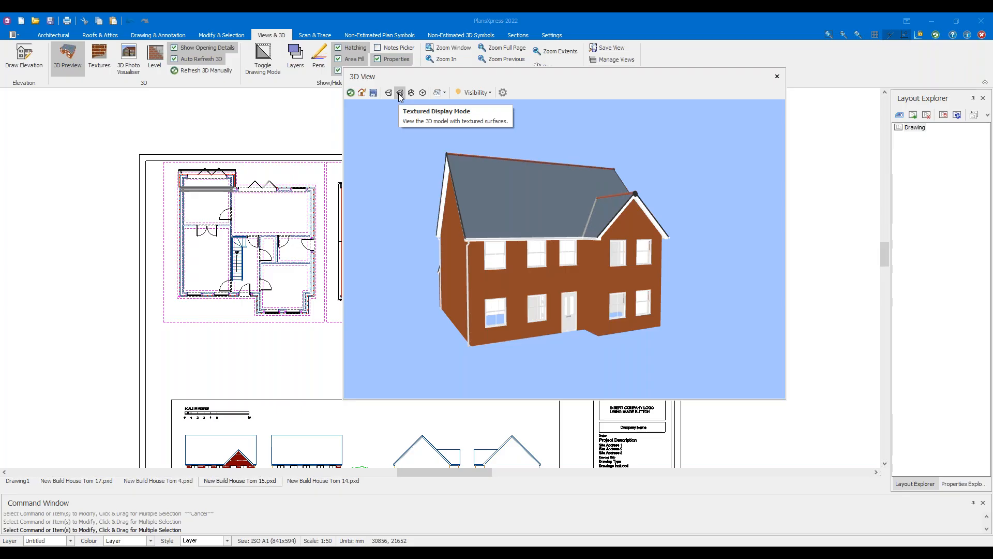
pyautogui.click(400, 93)
pyautogui.click(412, 92)
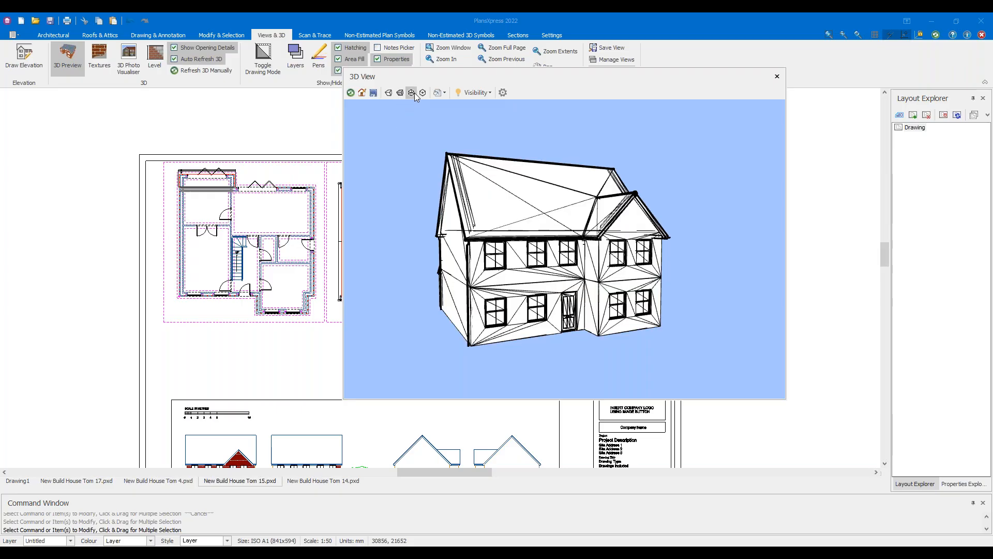
pyautogui.click(423, 92)
pyautogui.click(411, 93)
pyautogui.click(400, 93)
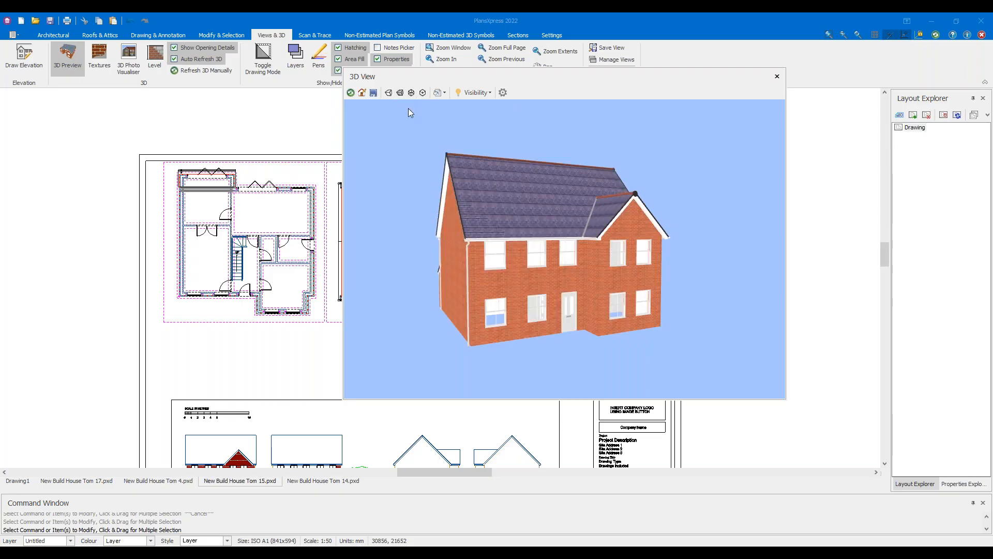
pyautogui.moveTo(430, 158); pyautogui.dragTo(471, 184)
pyautogui.scroll(-1, 470, 181)
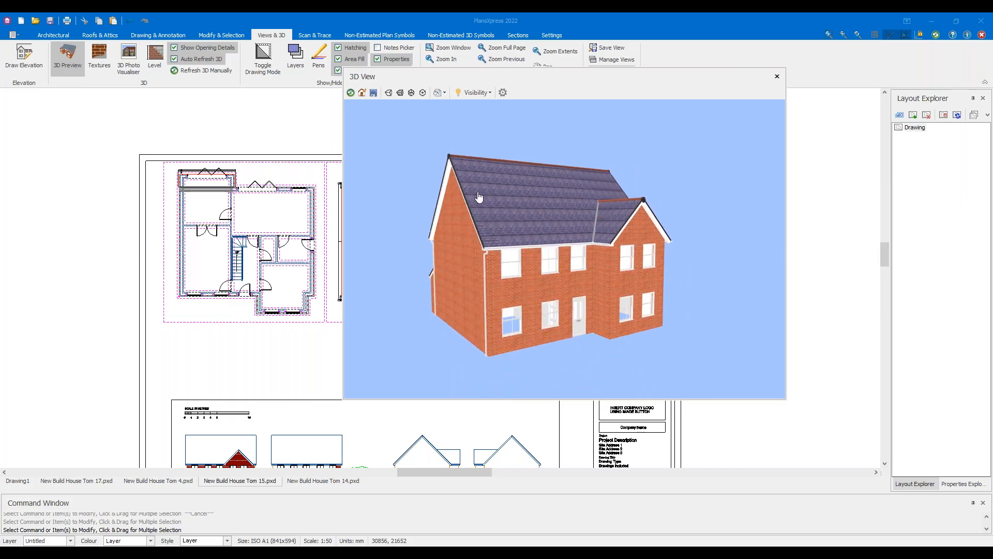
pyautogui.scroll(1, 481, 195)
pyautogui.moveTo(480, 195)
pyautogui.mouseDown()
pyautogui.moveTo(471, 179)
pyautogui.moveTo(483, 186)
pyautogui.mouseUp()
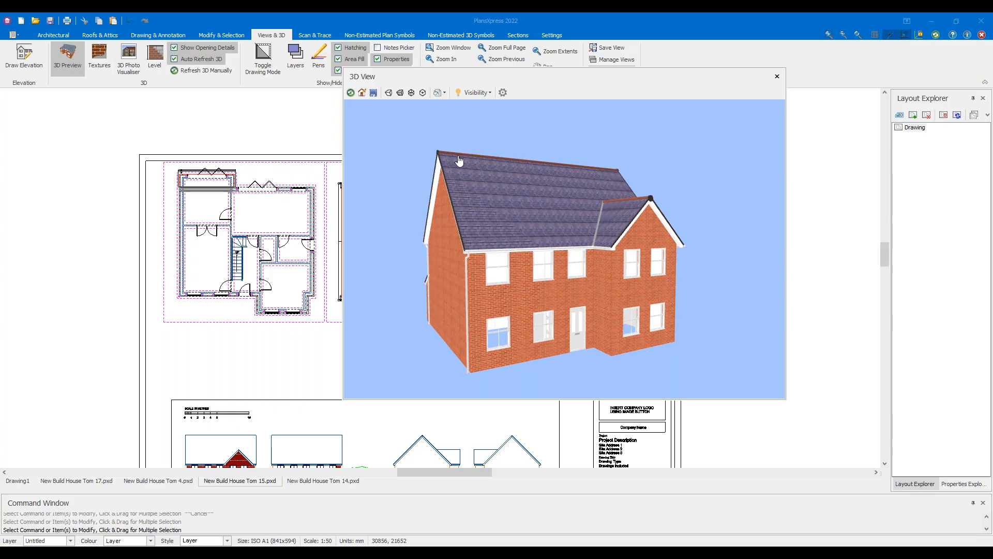
# Hide Level 2 in the 3D view, look into the ground floor from above and close the preview
pyautogui.click(457, 94)
pyautogui.click(458, 94)
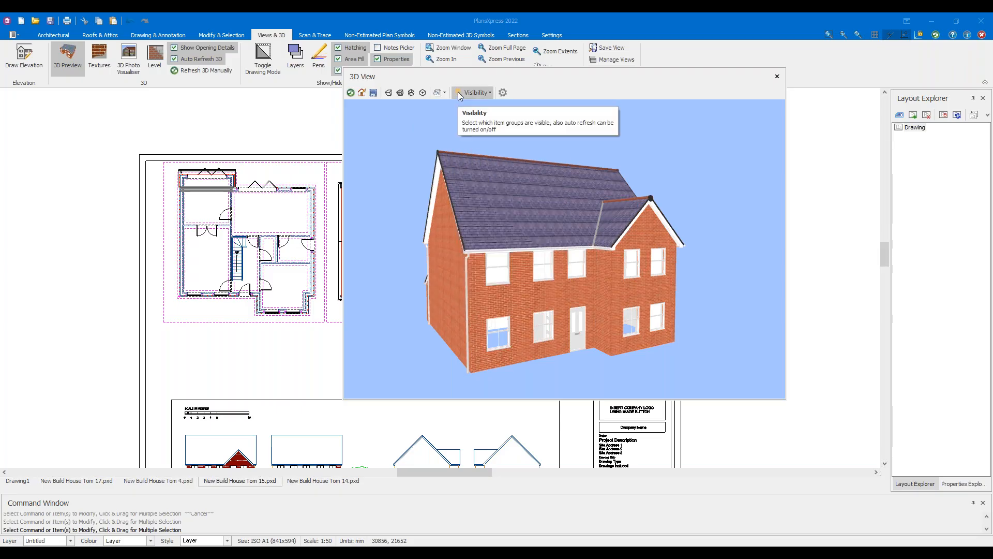
pyautogui.click(458, 92)
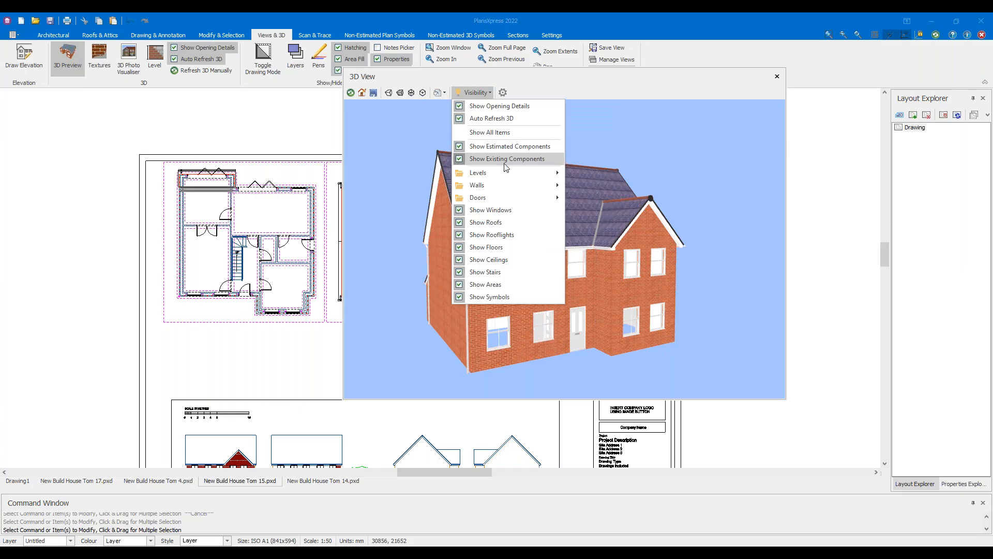
pyautogui.moveTo(523, 176)
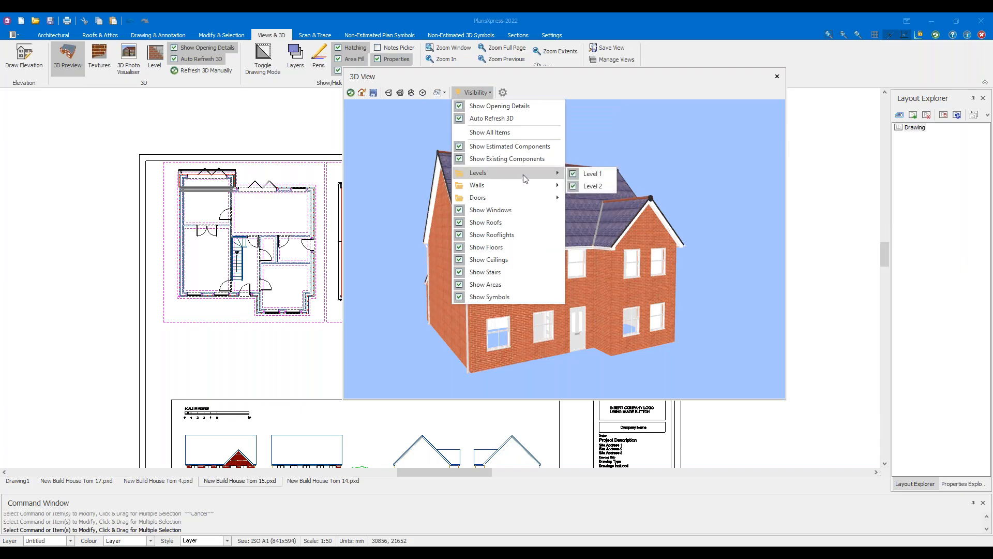
pyautogui.click(583, 185)
pyautogui.moveTo(539, 209); pyautogui.dragTo(538, 259)
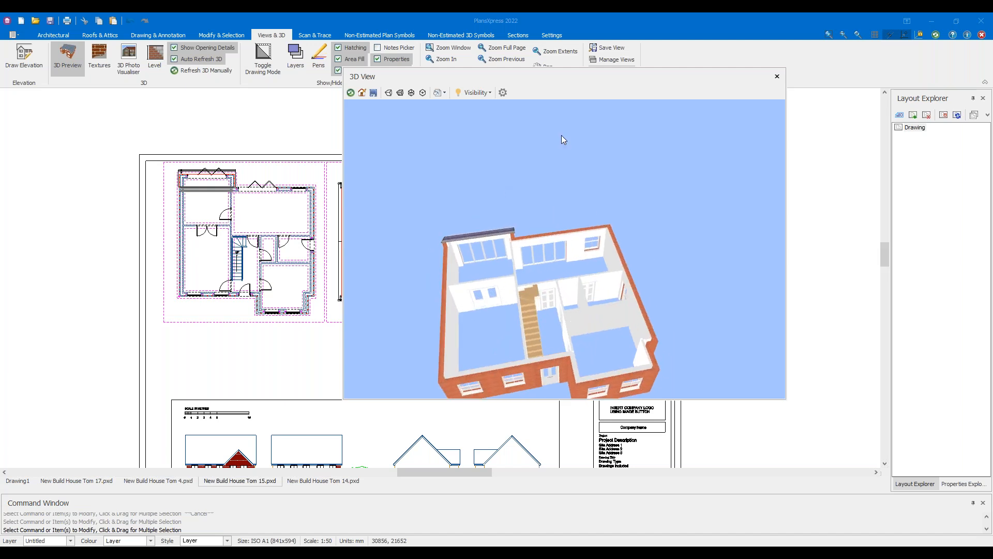
pyautogui.click(778, 77)
# Paste the copied flooring over both floor plans, aligning it with the inner upper-right corner of the ground floor's main rear room
pyautogui.hotkey('ctrl', 'v')
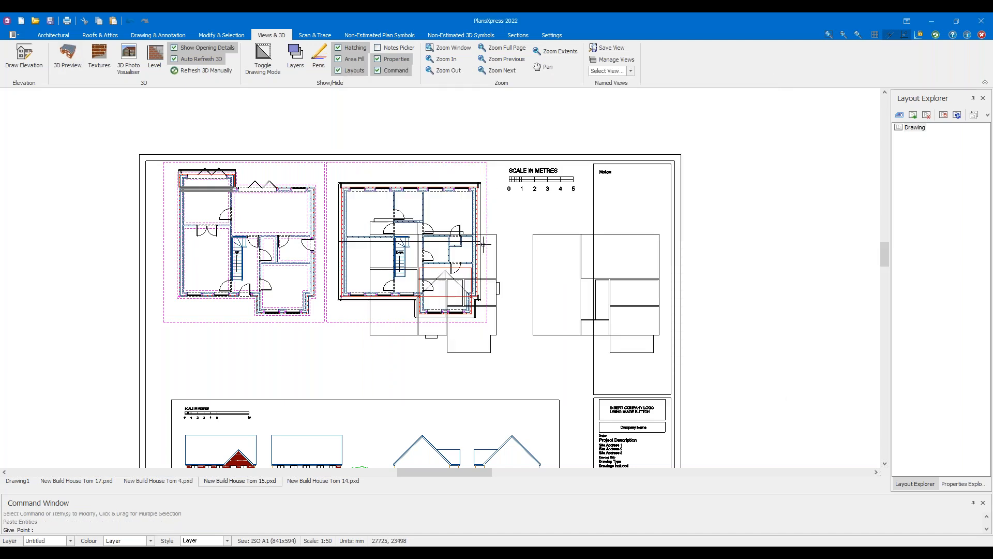
pyautogui.click(303, 248)
pyautogui.scroll(8, 308, 201)
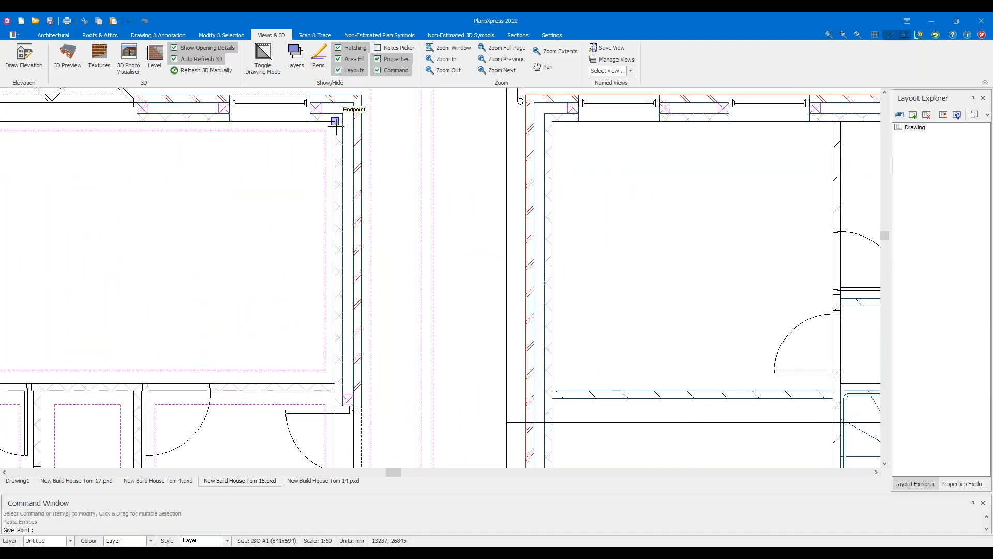
pyautogui.scroll(-9, 461, 236)
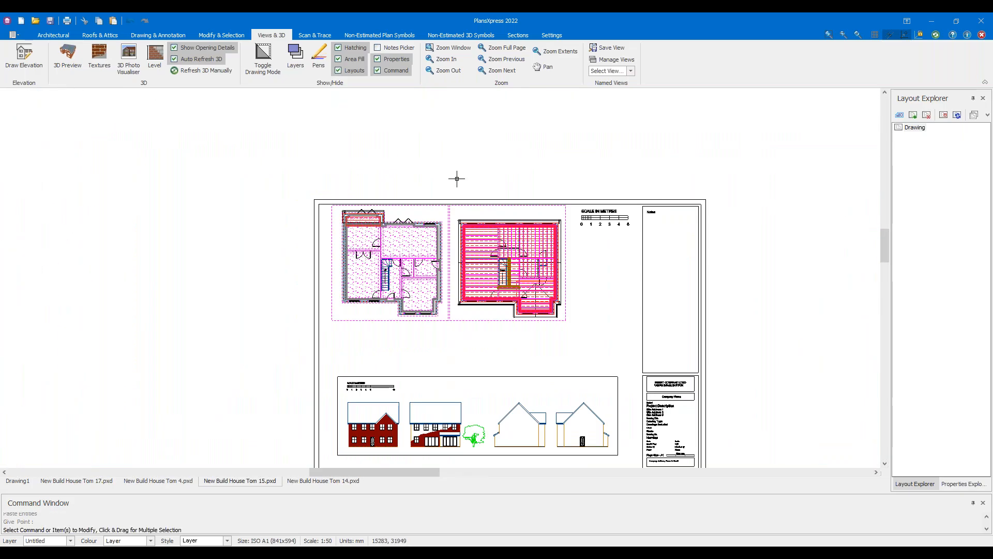
# Open the 3D preview, tilt the house to see its ground floor from above and make Level 2 visible
pyautogui.scroll(2, 441, 172)
pyautogui.scroll(2, 441, 171)
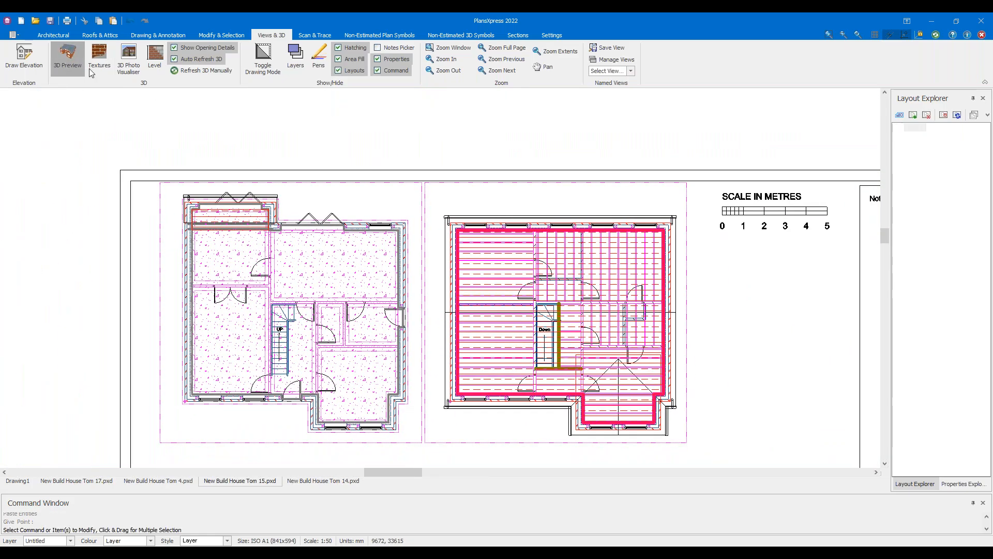
pyautogui.moveTo(593, 269); pyautogui.dragTo(644, 336)
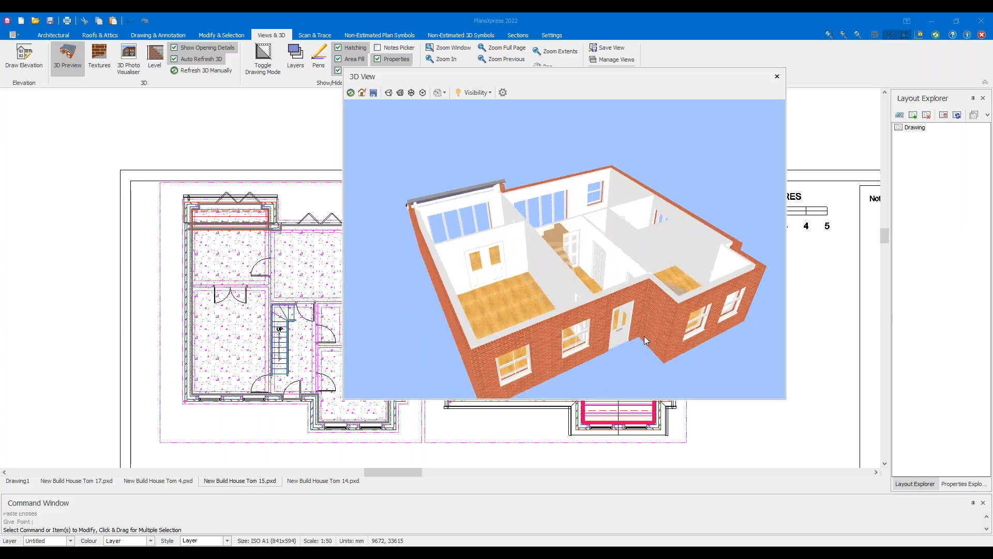
pyautogui.click(475, 92)
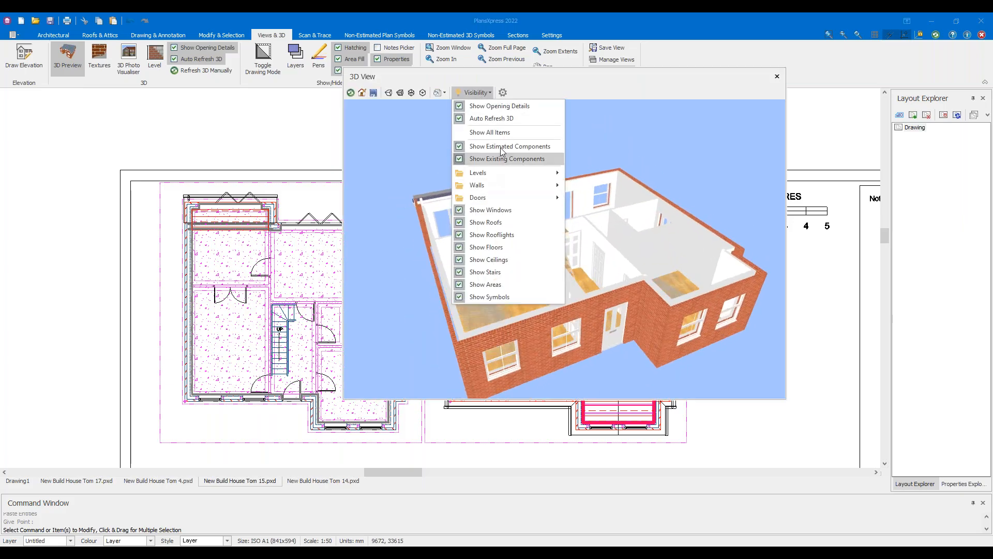
pyautogui.moveTo(543, 173)
pyautogui.click(586, 187)
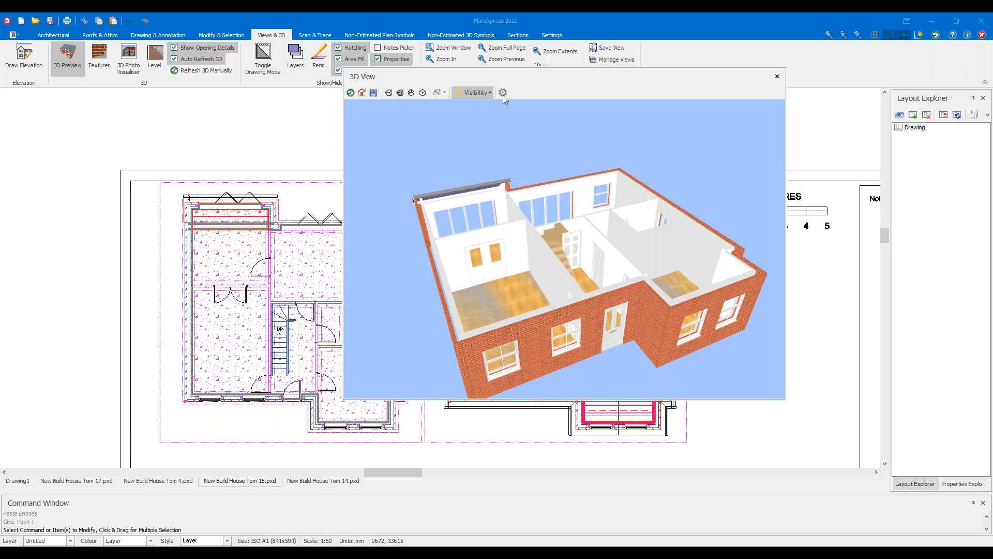
# Hide the roofs and ceilings in the 3D view, look down into the first-floor rooms and close the preview
pyautogui.click(476, 93)
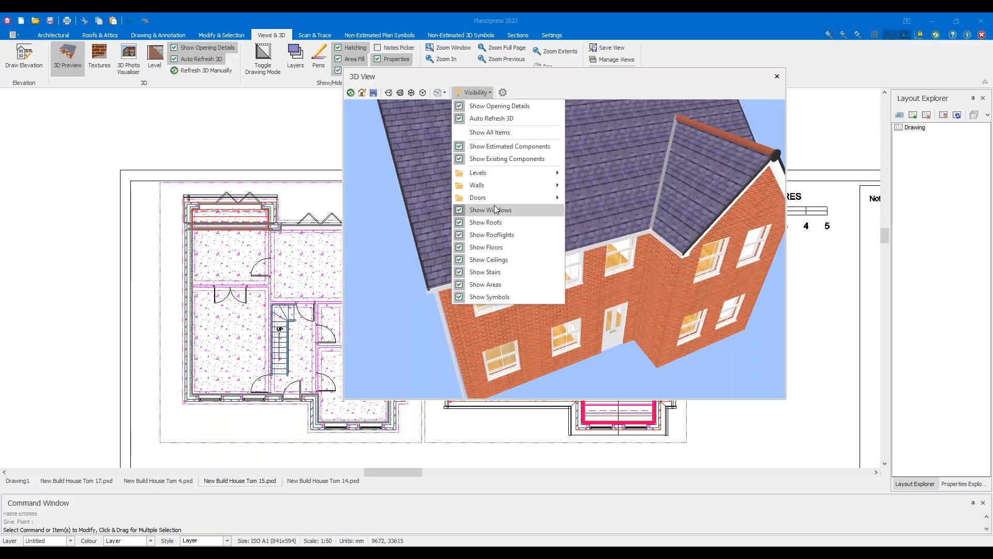
pyautogui.click(492, 221)
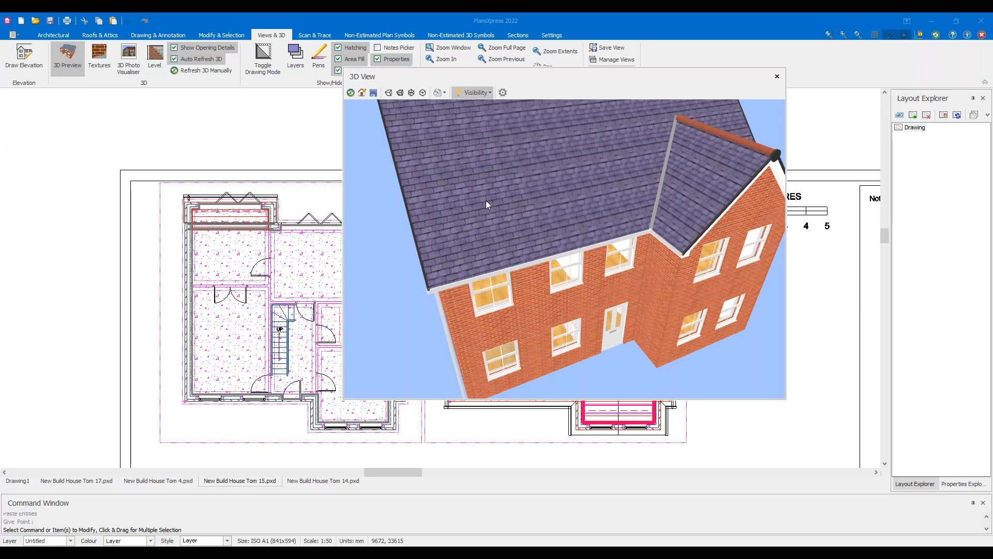
pyautogui.click(475, 94)
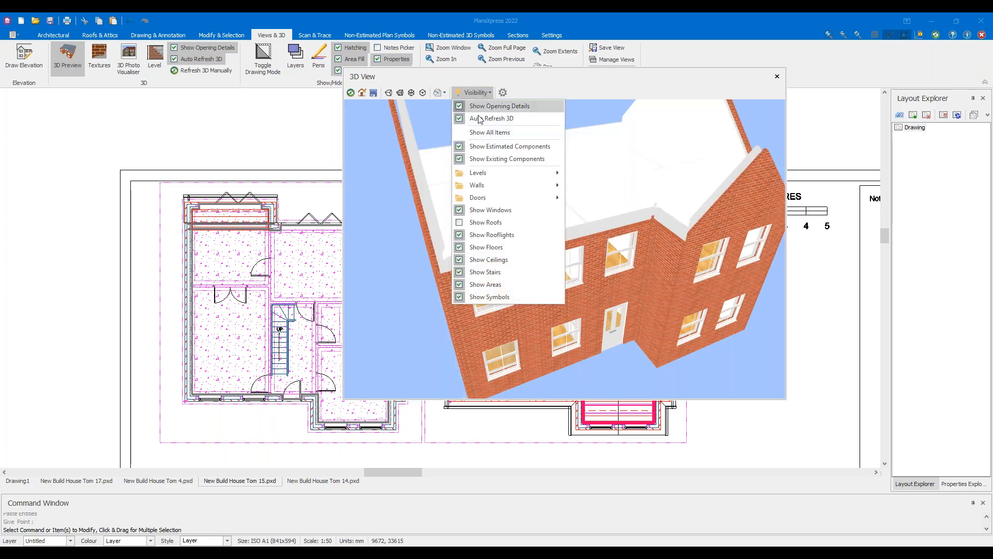
pyautogui.click(493, 251)
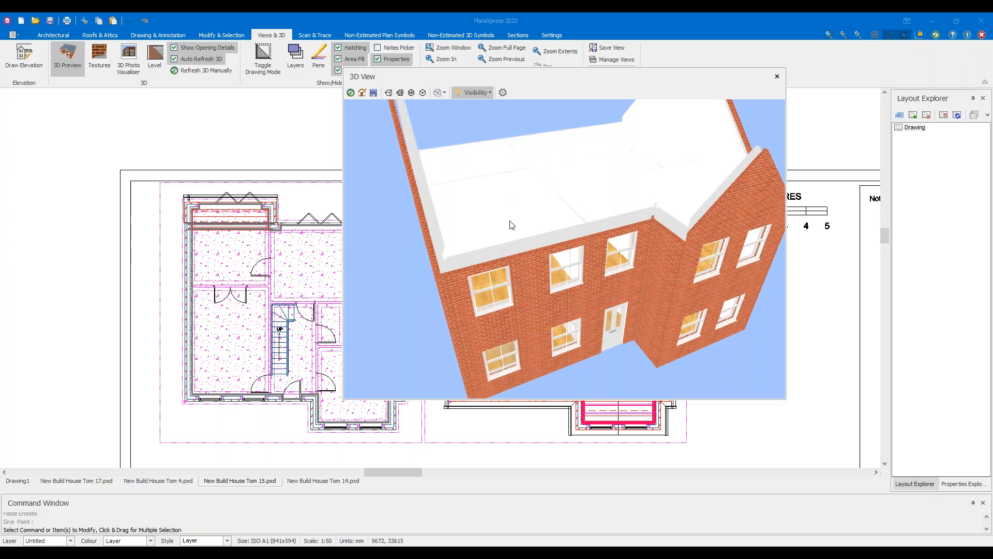
pyautogui.moveTo(512, 173)
pyautogui.mouseDown()
pyautogui.moveTo(502, 274)
pyautogui.moveTo(501, 219)
pyautogui.moveTo(510, 186)
pyautogui.moveTo(526, 180)
pyautogui.mouseUp()
pyautogui.scroll(-2, 525, 182)
pyautogui.scroll(2, 525, 185)
pyautogui.moveTo(526, 185); pyautogui.dragTo(504, 224, button='middle')
pyautogui.moveTo(505, 228); pyautogui.dragTo(485, 221)
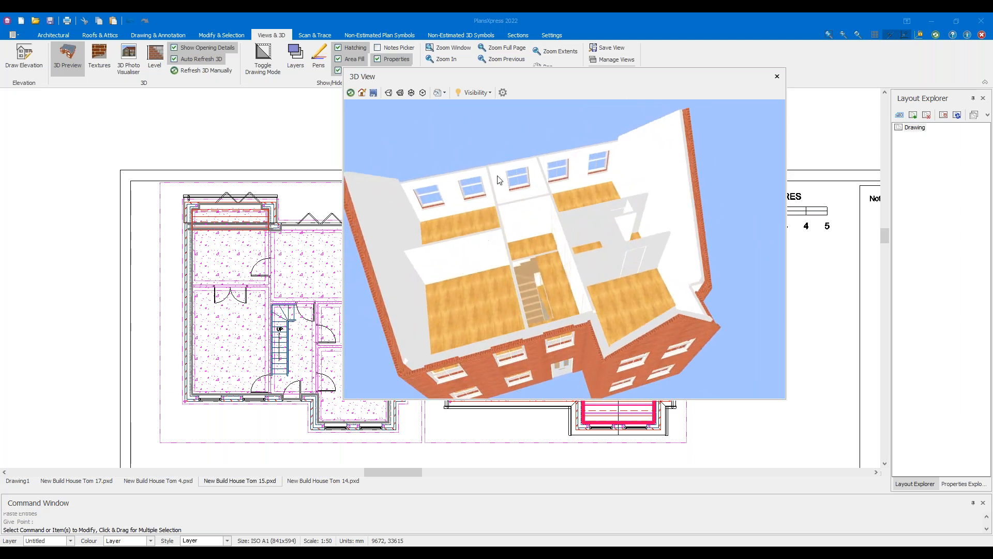
pyautogui.click(65, 58)
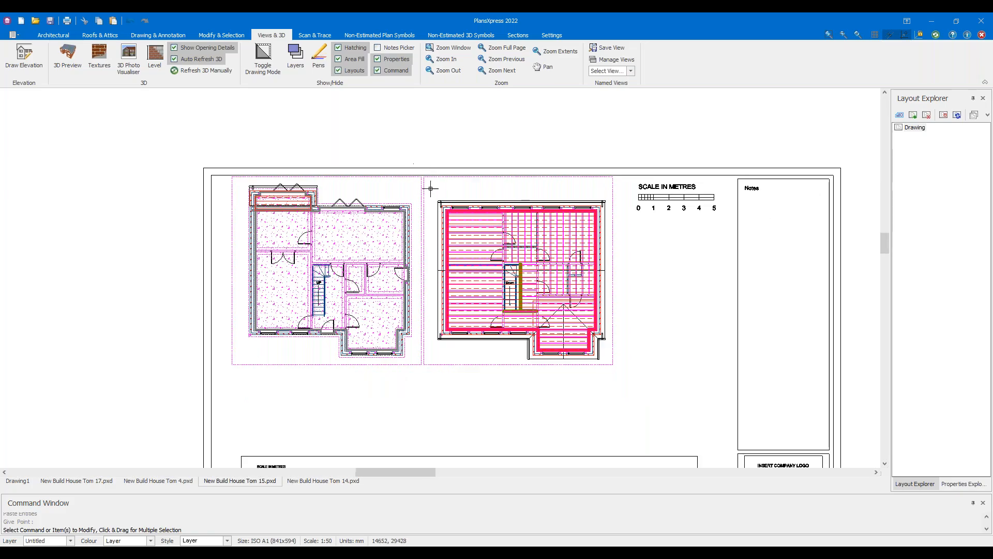
# Apply the named view All Items Except Flooring and Ceilings to the drawing and bring both floor plans into view
pyautogui.scroll(1, 435, 235)
pyautogui.click(633, 73)
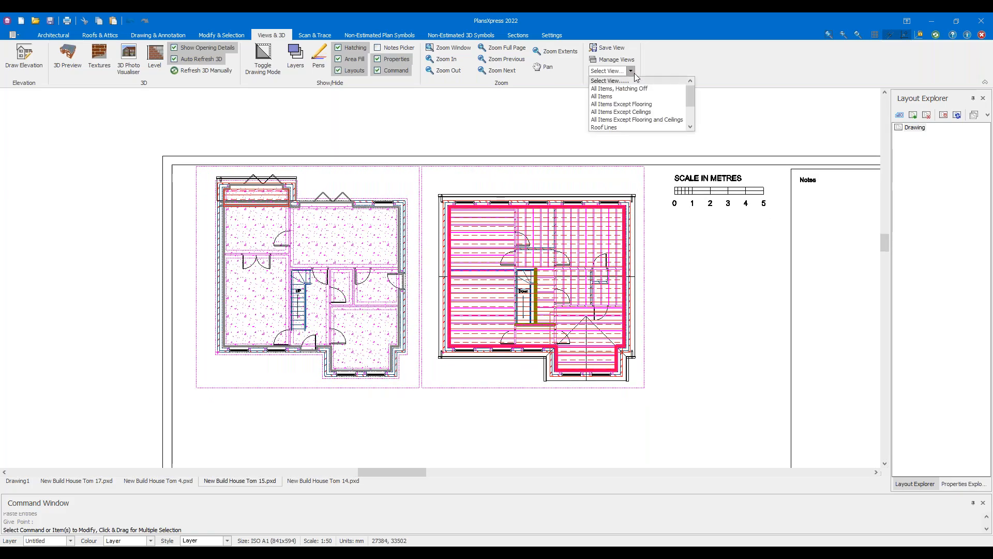
pyautogui.click(636, 121)
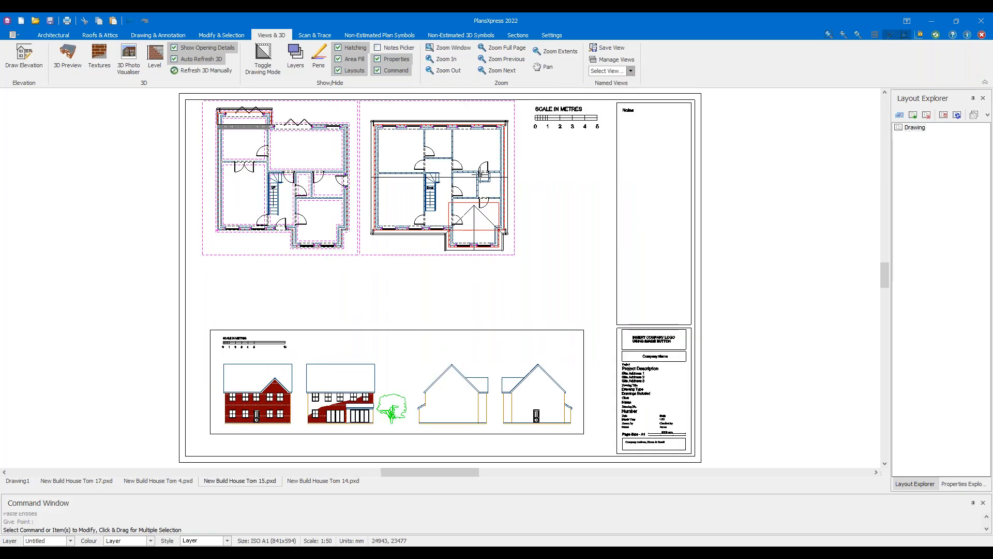
pyautogui.scroll(2, 415, 210)
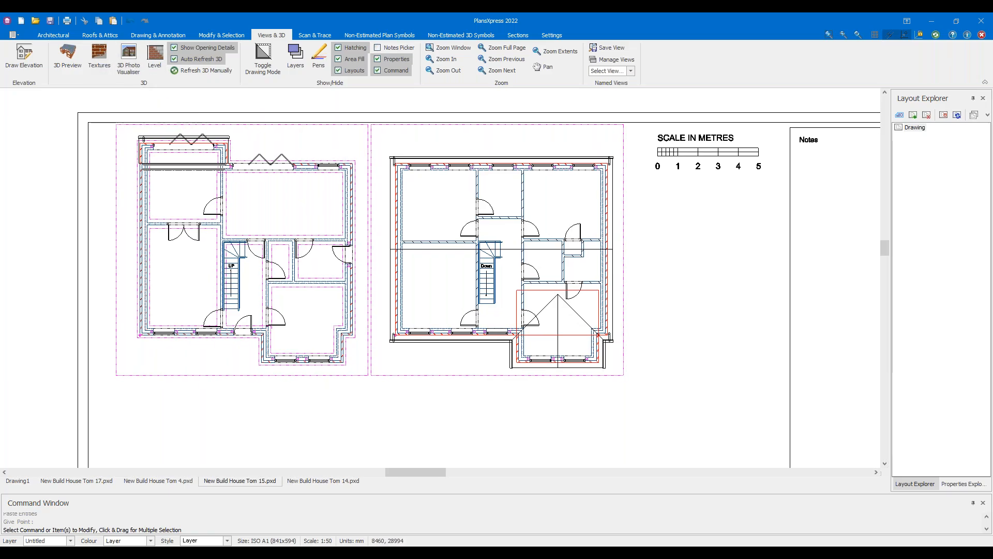
pyautogui.moveTo(235, 119); pyautogui.dragTo(250, 148, button='middle')
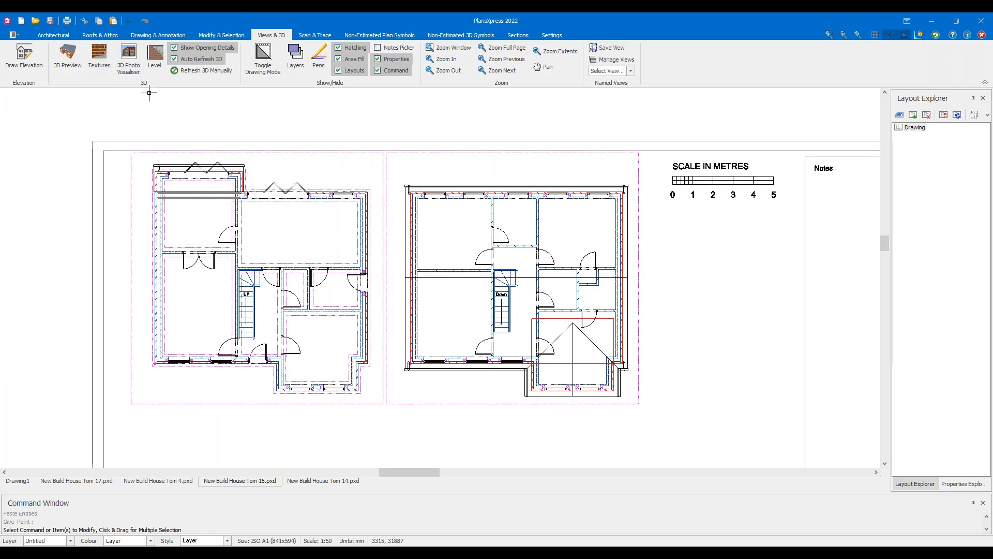
# Change the standard Roof texture to the Redland-50-doubl roofing tile
pyautogui.click(94, 58)
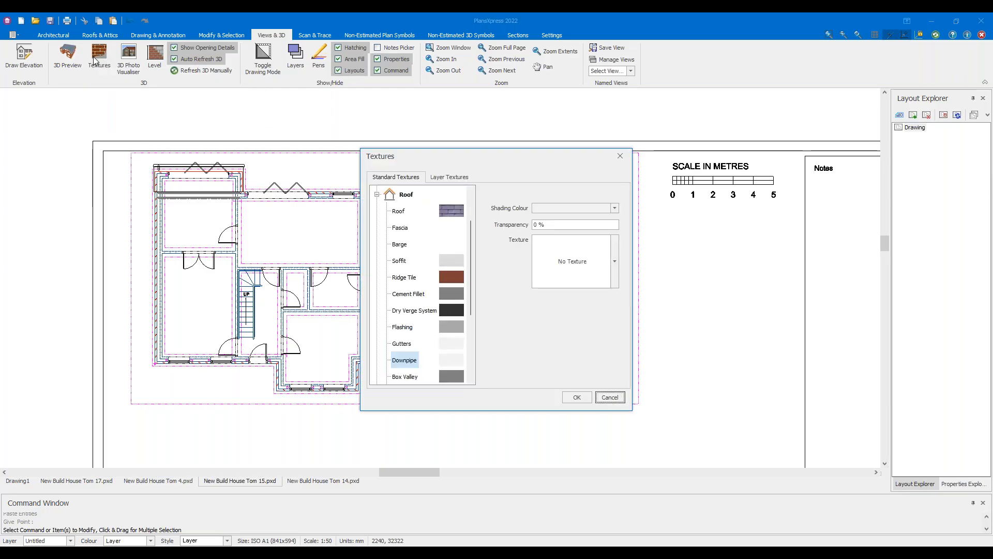
pyautogui.scroll(1, 408, 207)
pyautogui.click(378, 245)
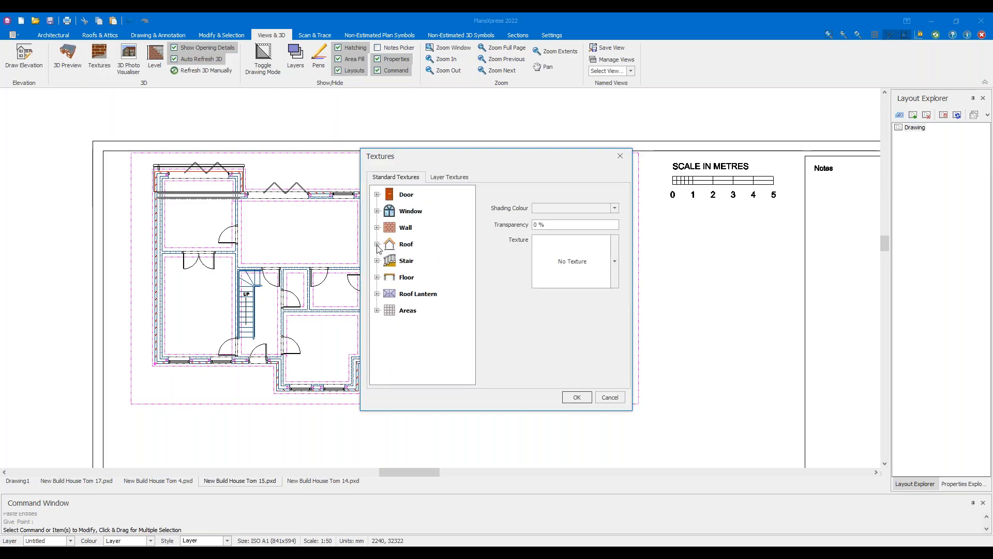
pyautogui.click(378, 244)
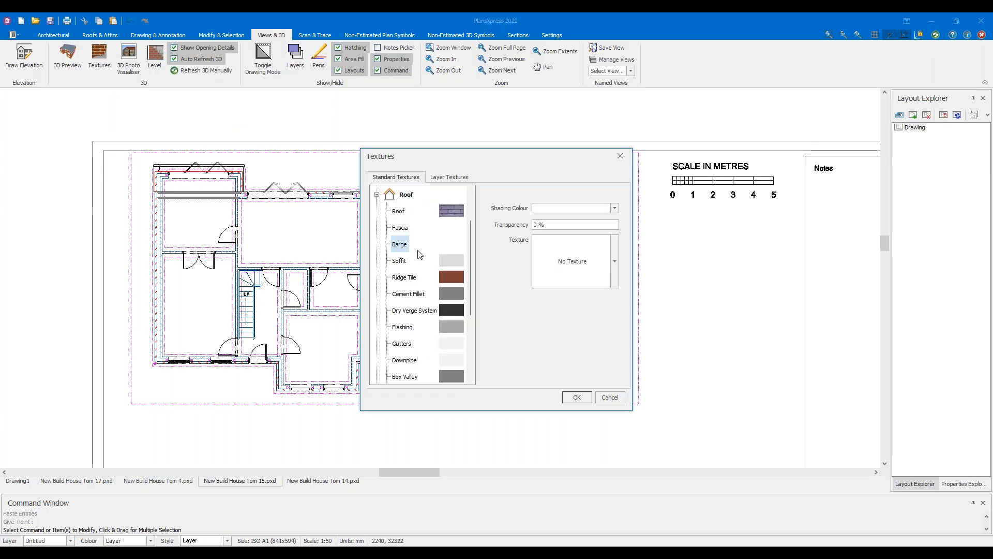
pyautogui.click(443, 212)
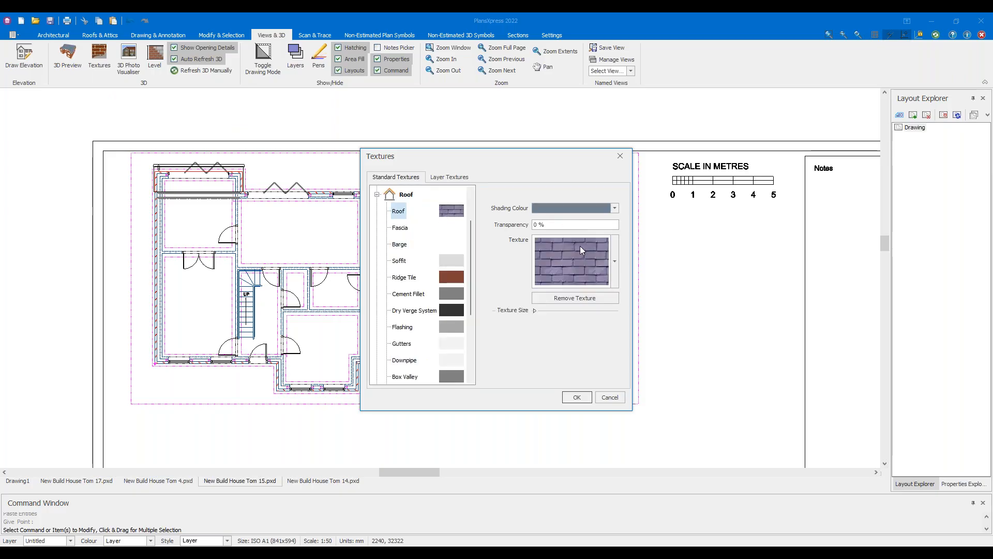
pyautogui.click(591, 260)
pyautogui.scroll(-2, 677, 349)
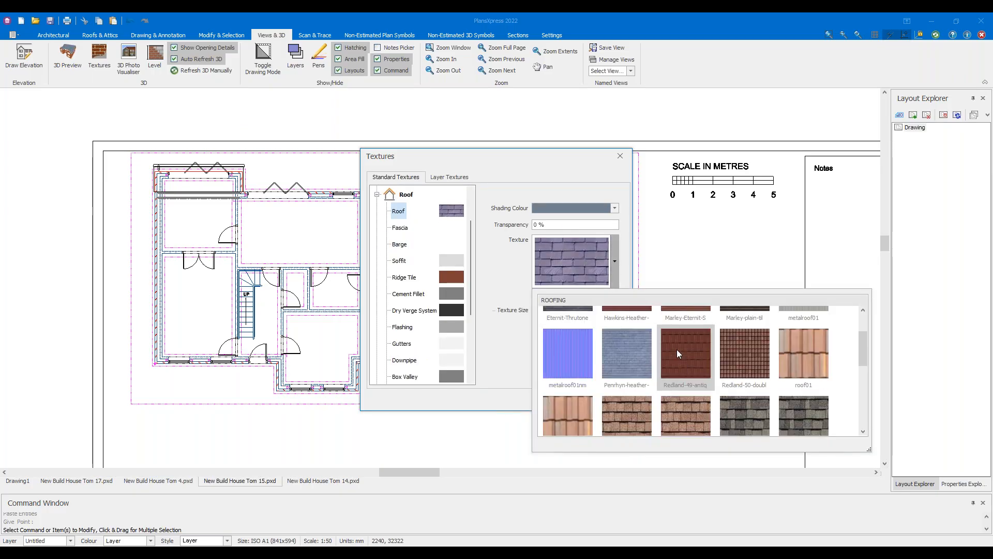
pyautogui.click(743, 356)
# Set the roof texture's width and height to 3500 each
pyautogui.click(535, 311)
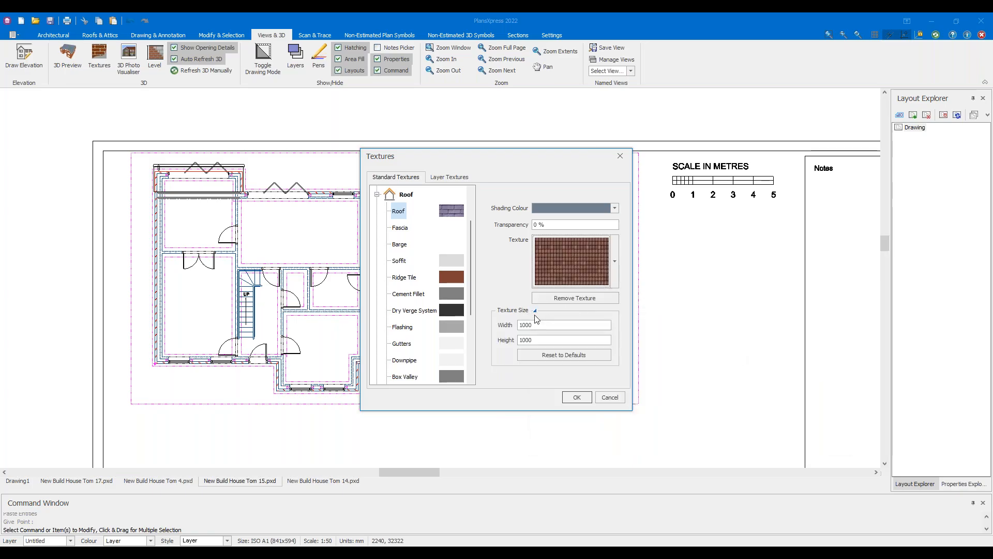
pyautogui.doubleClick(541, 325)
pyautogui.write('3')
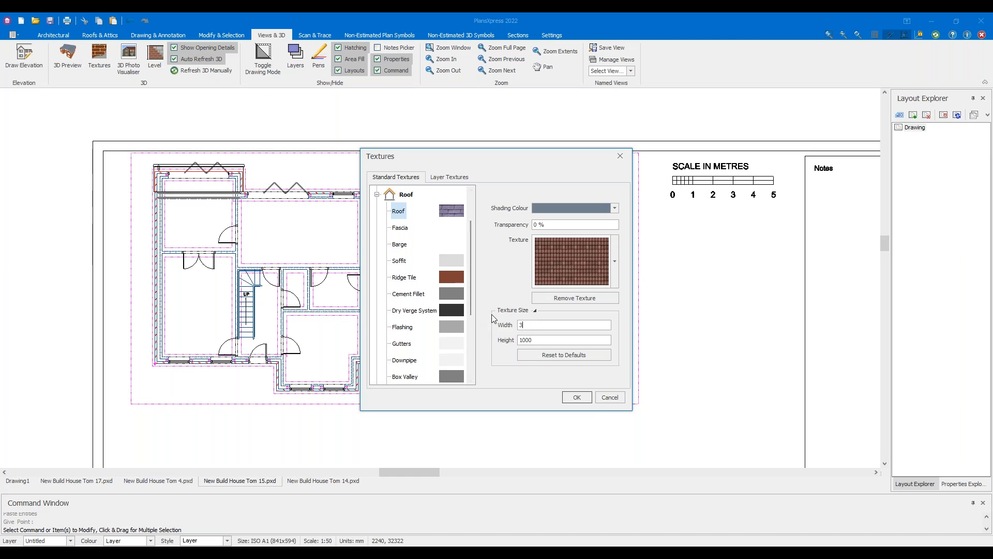
pyautogui.press('Tab')
pyautogui.write('3500')
pyautogui.press('Delete')
pyautogui.press('Delete')
pyautogui.press('Delete')
pyautogui.press('Delete')
# Set the roof's shading colour to dark orange and apply the texture settings
pyautogui.click(548, 205)
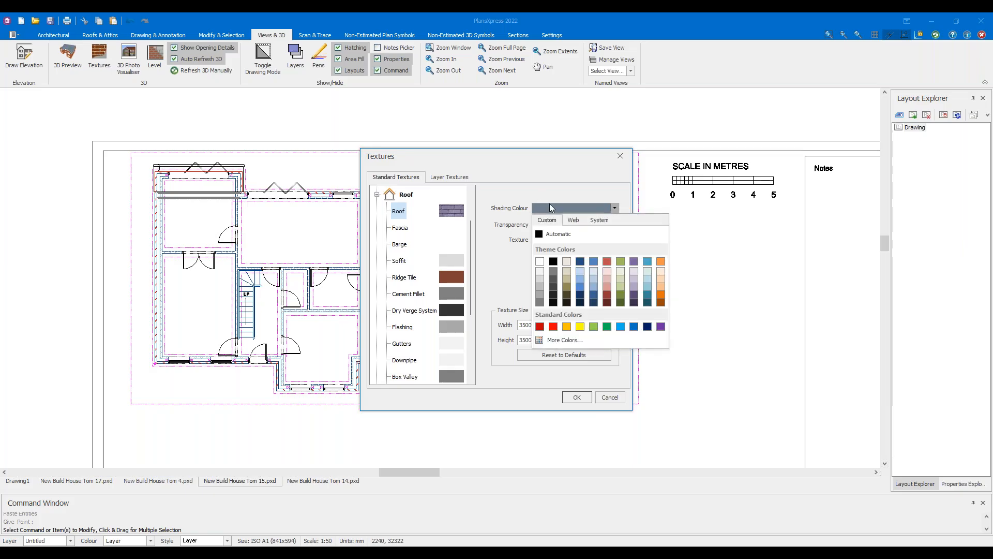
pyautogui.click(657, 303)
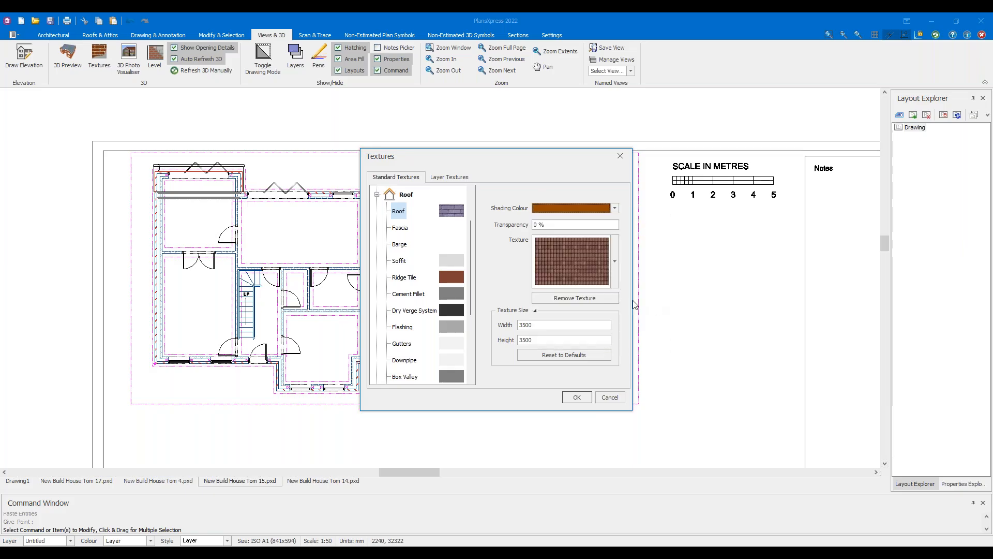
pyautogui.click(577, 397)
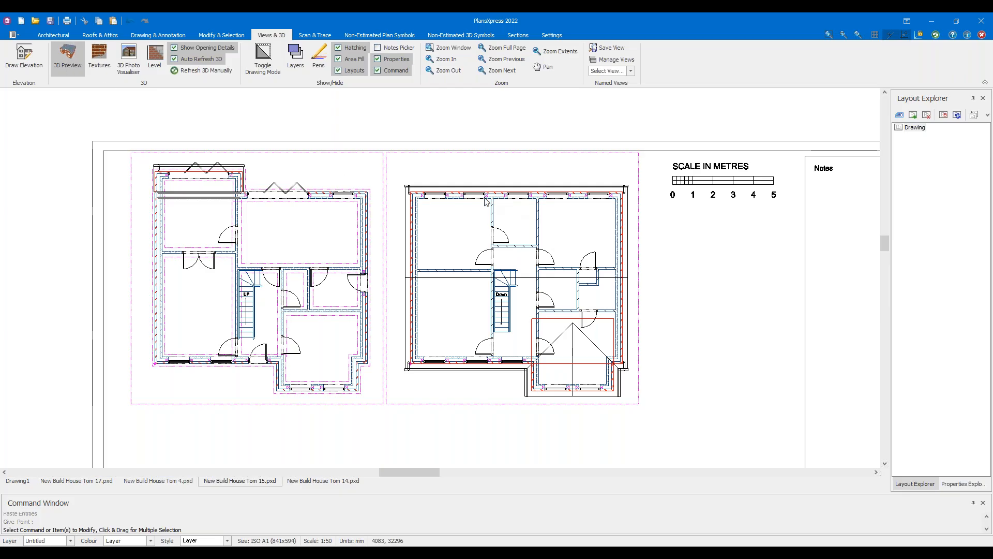
# Show all items in the 3D preview, orbit around the house front to inspect the new roof tiles and close the preview
pyautogui.moveTo(517, 221); pyautogui.dragTo(547, 162)
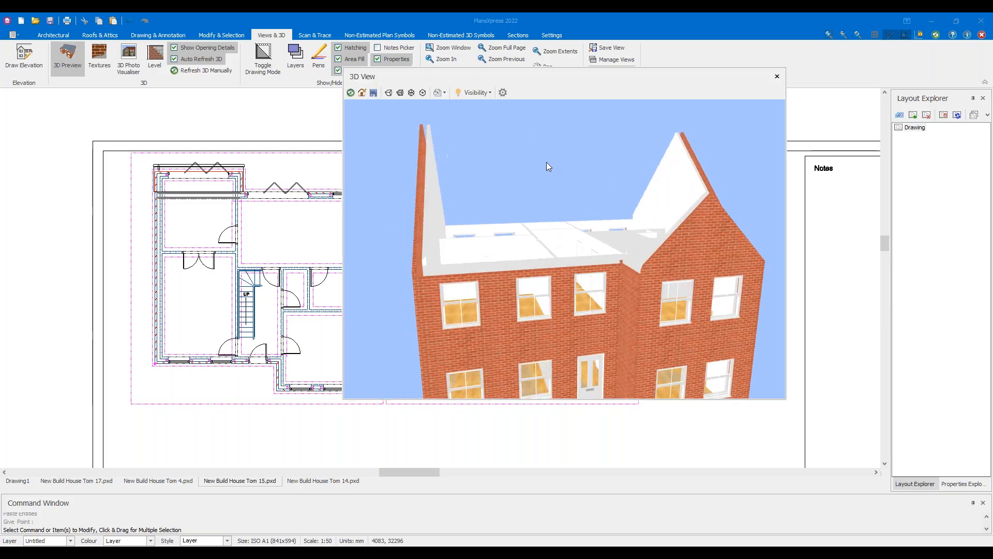
pyautogui.click(477, 92)
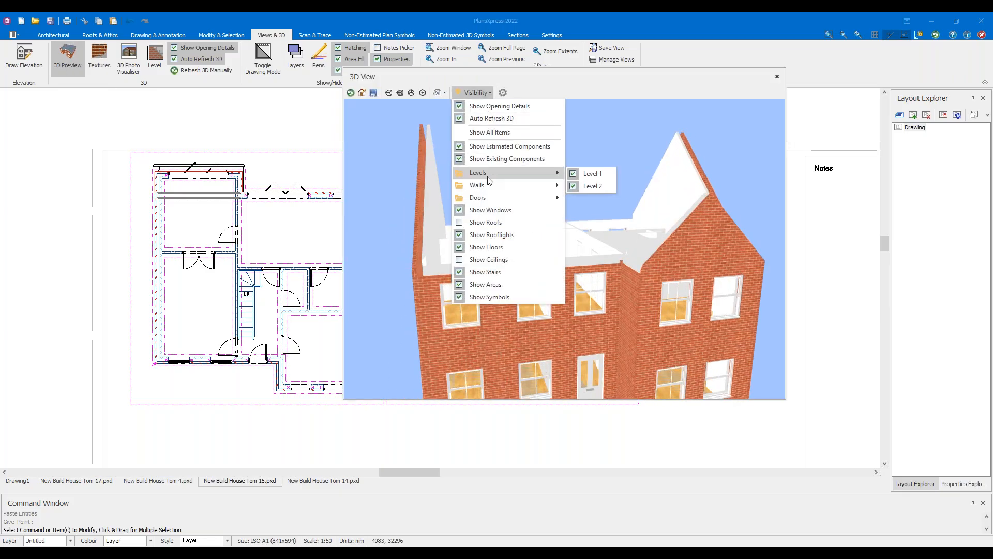
pyautogui.click(485, 133)
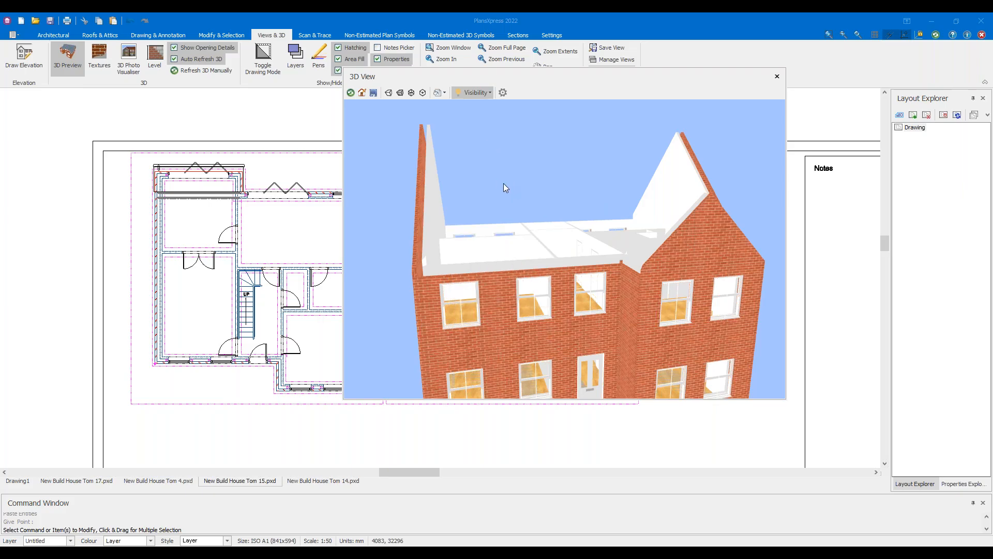
pyautogui.scroll(-3, 476, 171)
pyautogui.moveTo(474, 180); pyautogui.dragTo(516, 198)
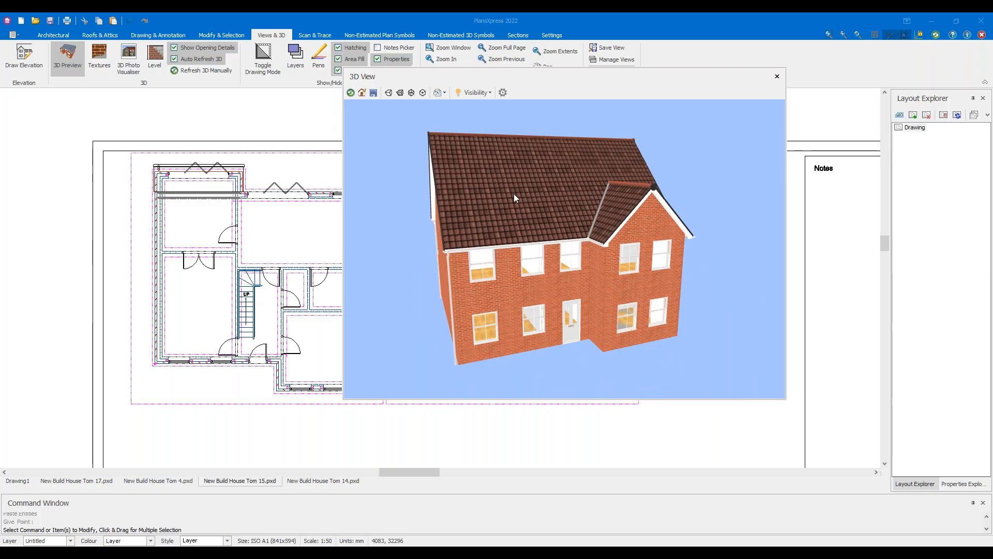
pyautogui.moveTo(510, 194); pyautogui.dragTo(538, 215)
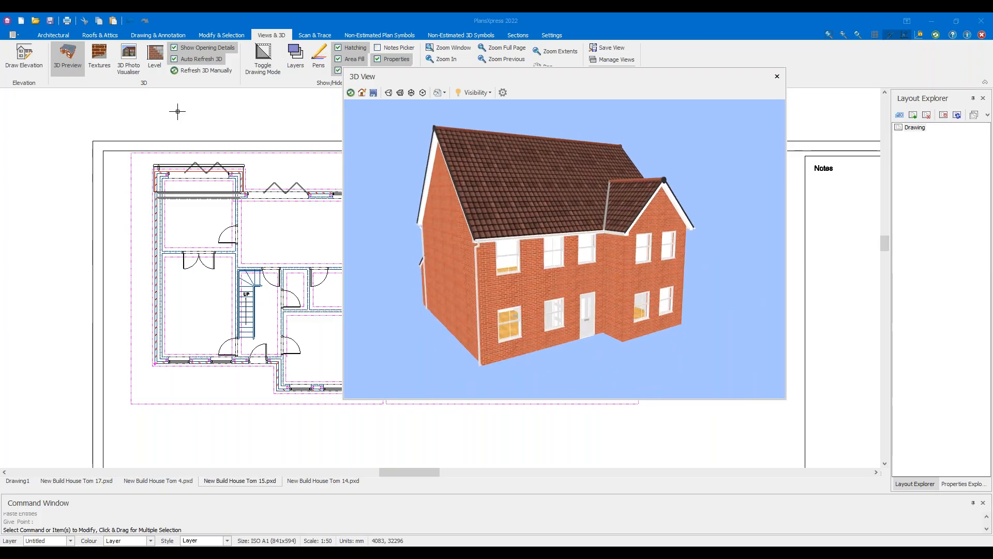
pyautogui.click(65, 64)
# Reapply the Redland-50-doubl roof texture at a size of 1000 by 1000
pyautogui.click(98, 70)
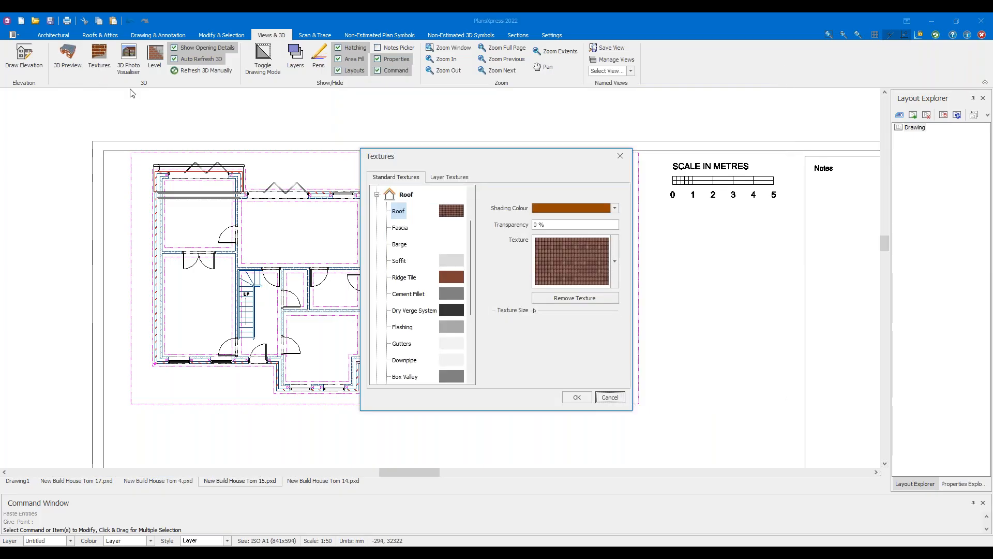
pyautogui.click(615, 256)
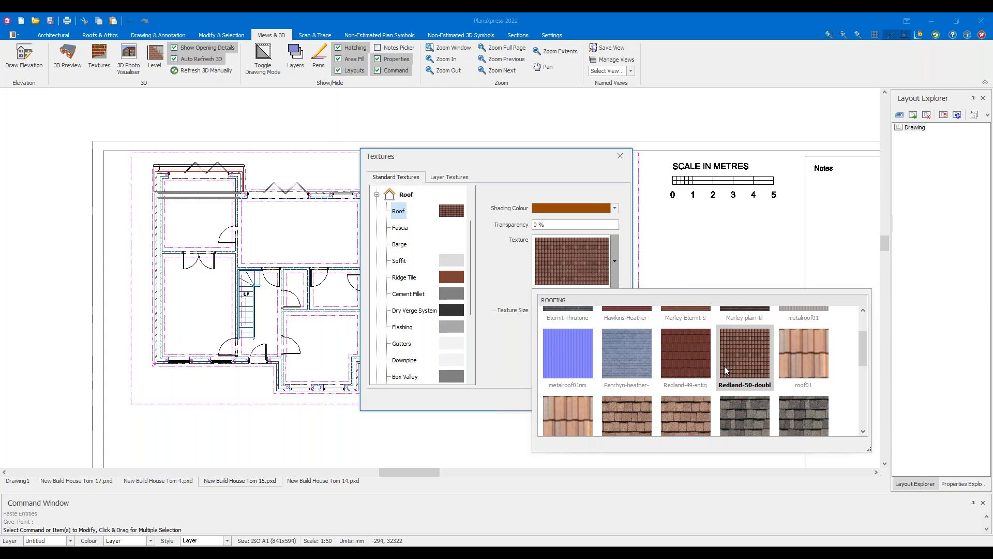
pyautogui.click(730, 355)
pyautogui.click(534, 310)
pyautogui.click(540, 325)
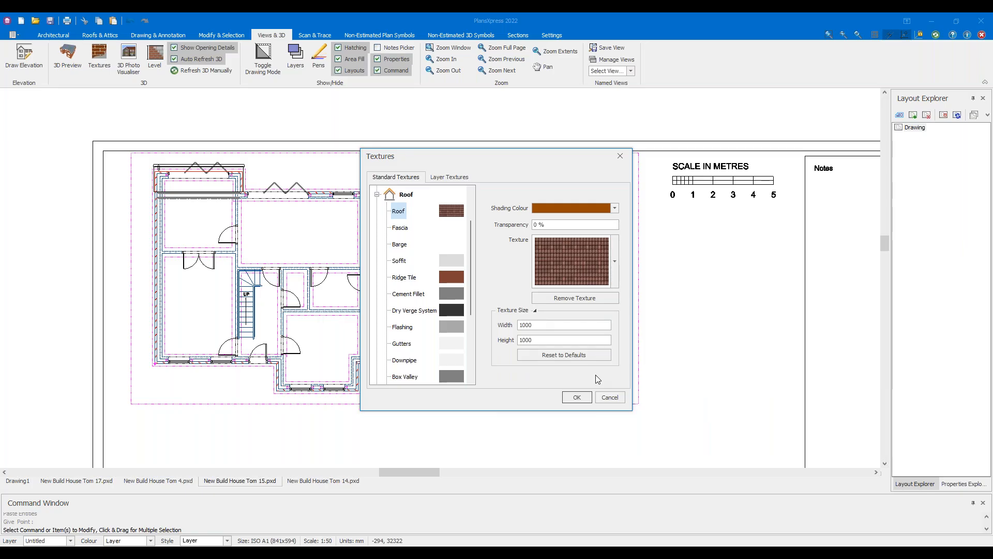
pyautogui.click(570, 399)
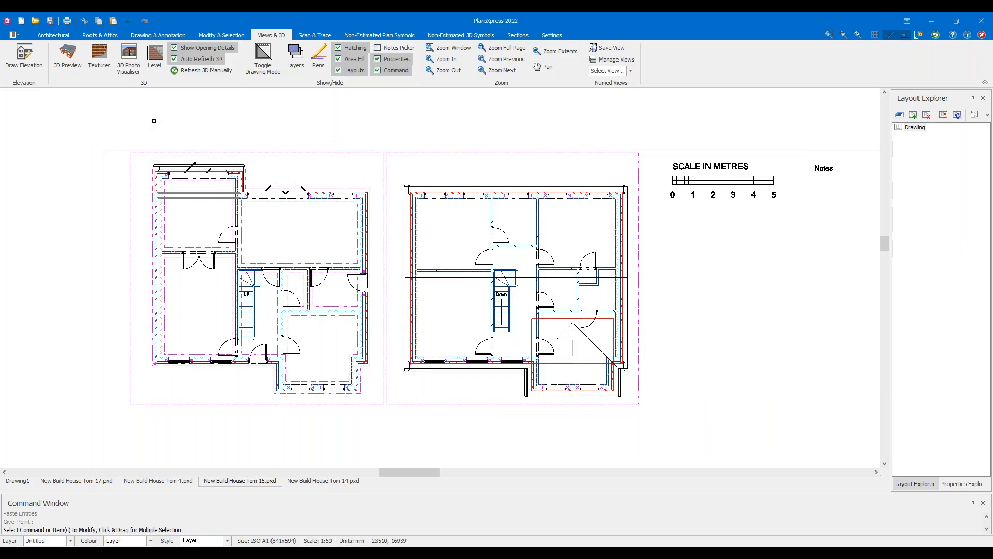
# Reopen the 3D preview and examine the resized roof tiles up close
pyautogui.click(68, 58)
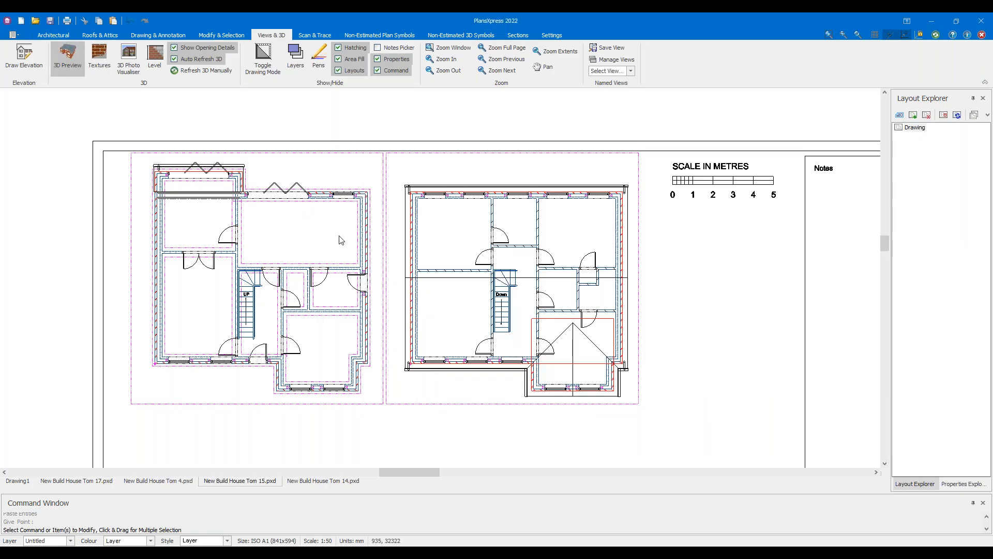
pyautogui.scroll(5, 528, 193)
pyautogui.moveTo(528, 193); pyautogui.dragTo(611, 238)
pyautogui.scroll(-3, 610, 238)
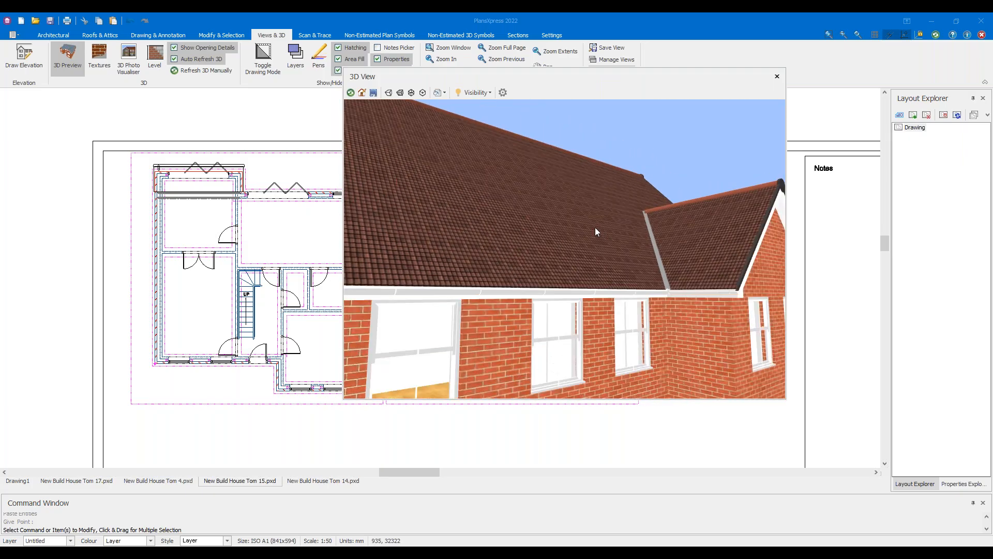
# Close the 3D preview and set the roof texture size to 3500 wide by 3500 high, applying the texture settings
pyautogui.click(72, 51)
pyautogui.click(98, 57)
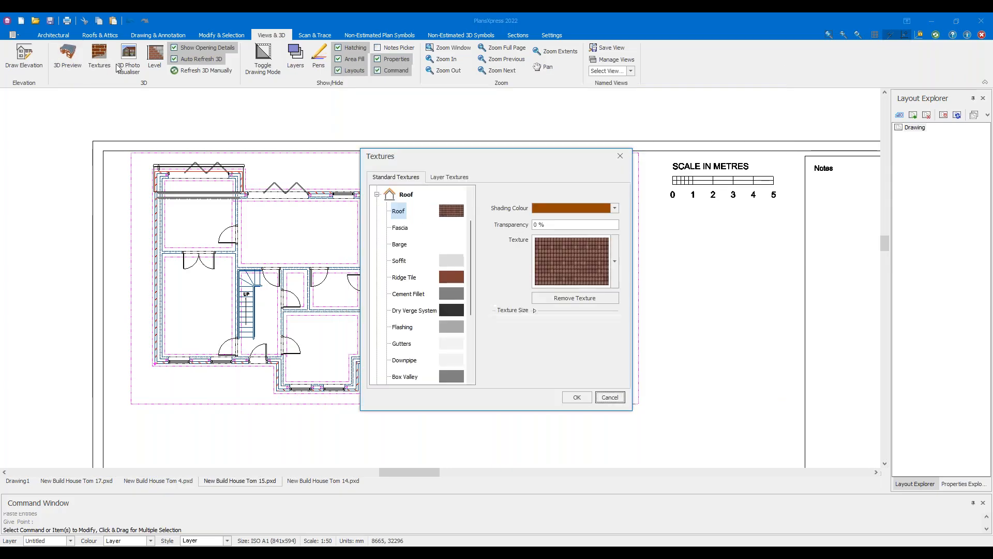
pyautogui.click(536, 311)
pyautogui.doubleClick(542, 325)
pyautogui.write('35')
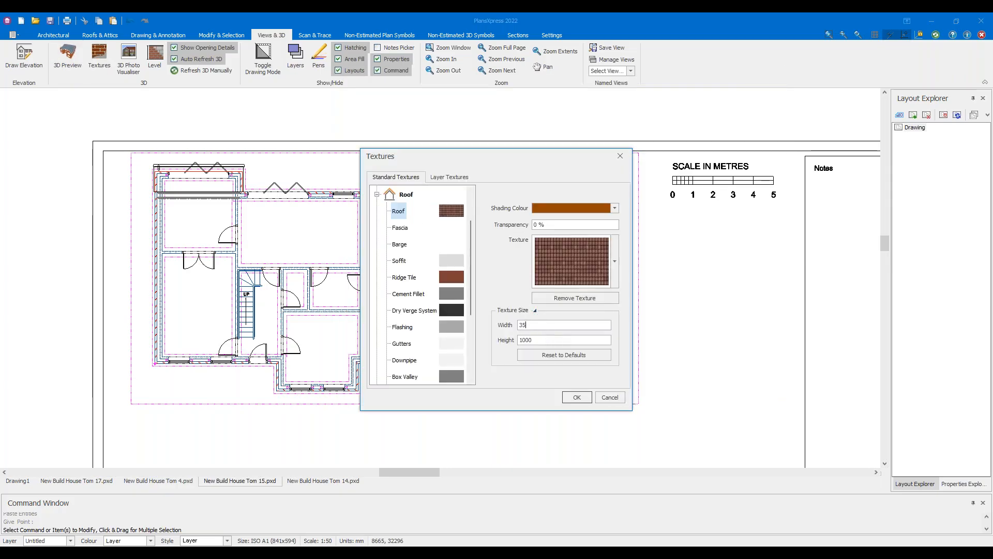
pyautogui.press('BackSpace')
pyautogui.press('BackSpace')
pyautogui.press('BackSpace')
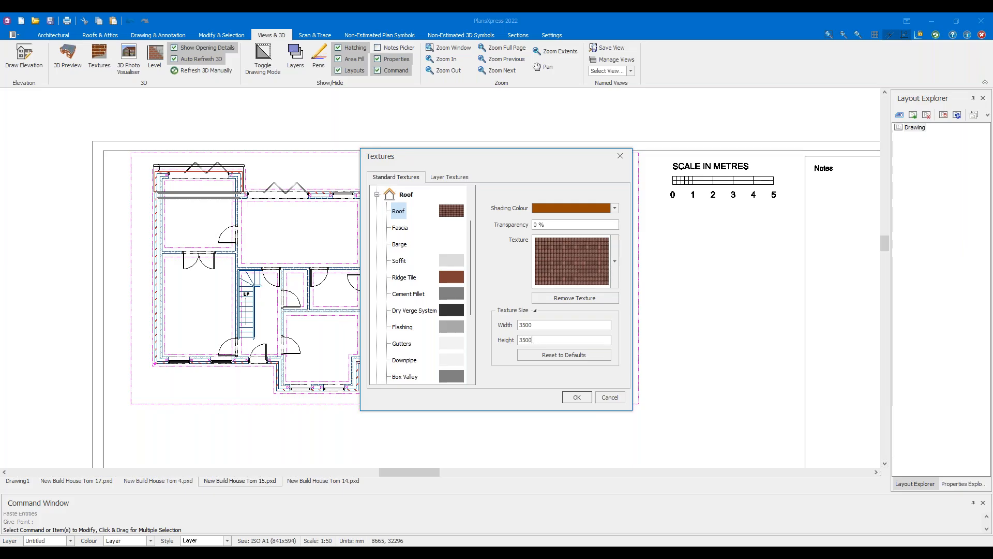
pyautogui.click(577, 398)
pyautogui.scroll(-2, 554, 383)
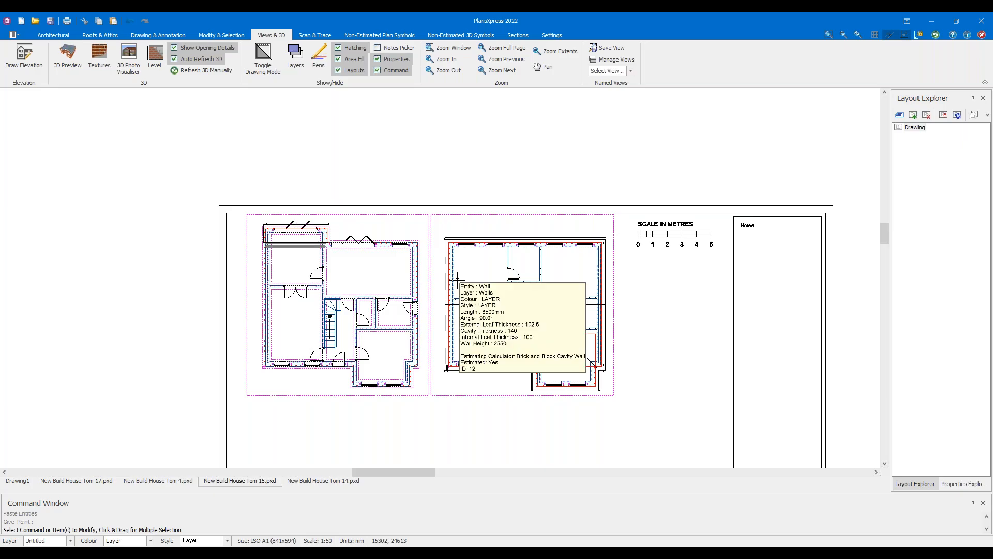
pyautogui.moveTo(425, 331); pyautogui.dragTo(439, 271, button='middle')
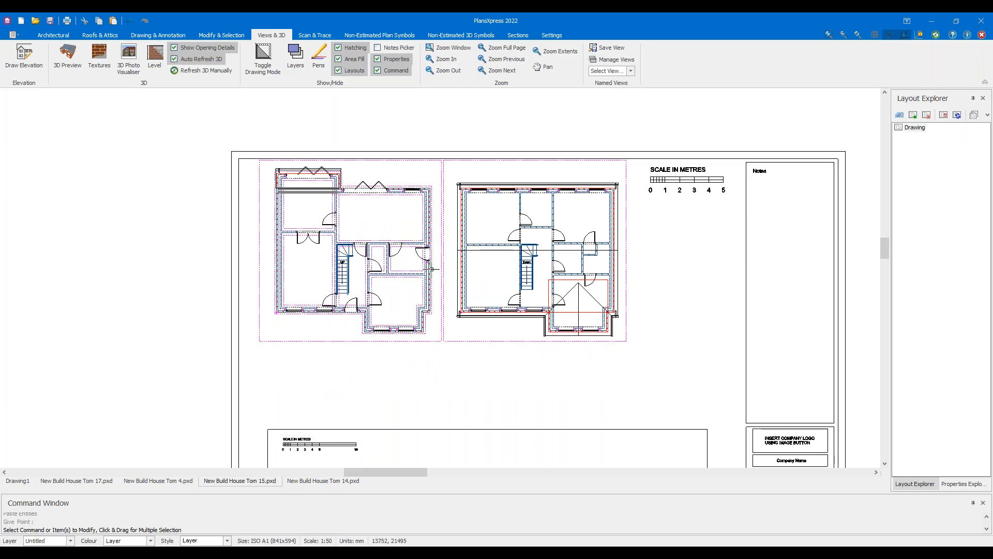
pyautogui.scroll(3, 416, 273)
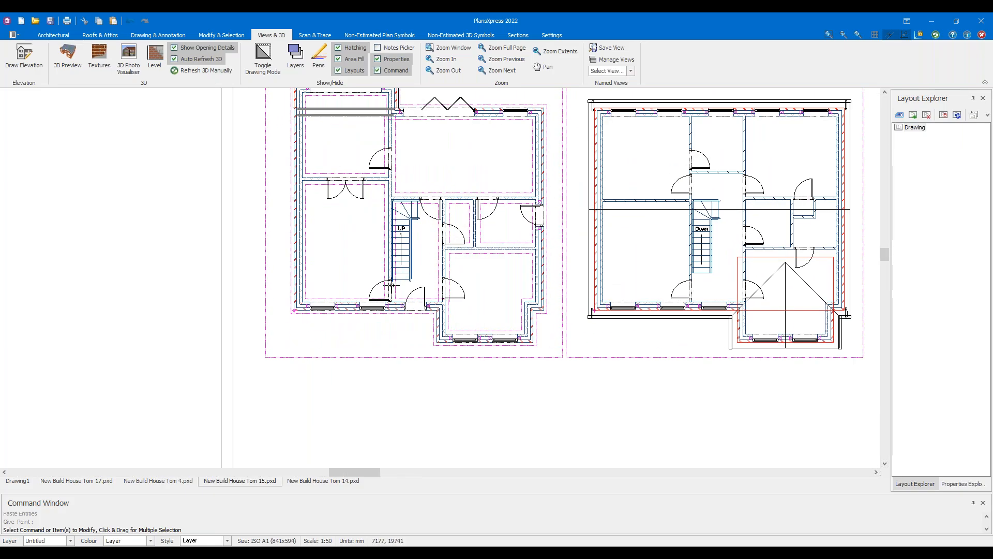
pyautogui.click(57, 36)
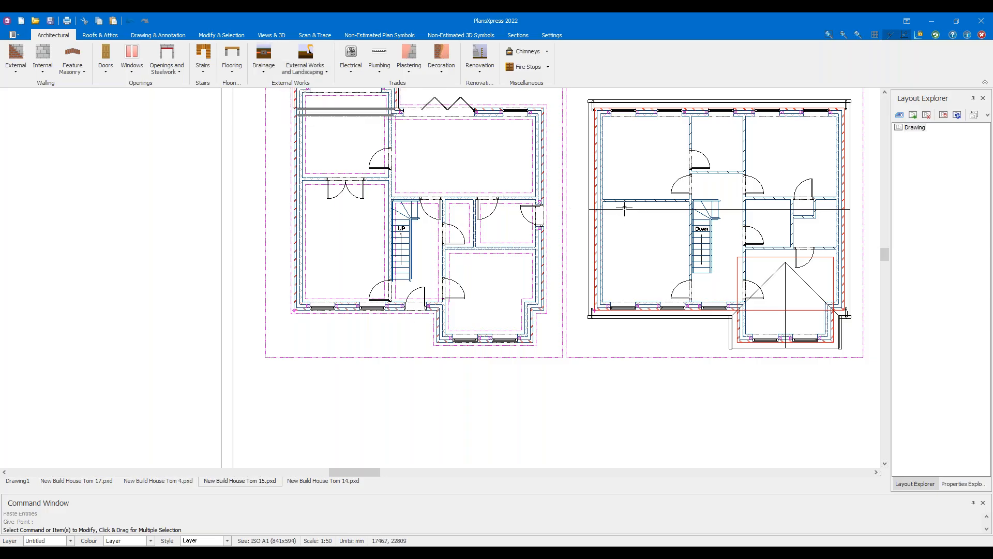
pyautogui.scroll(4, 387, 129)
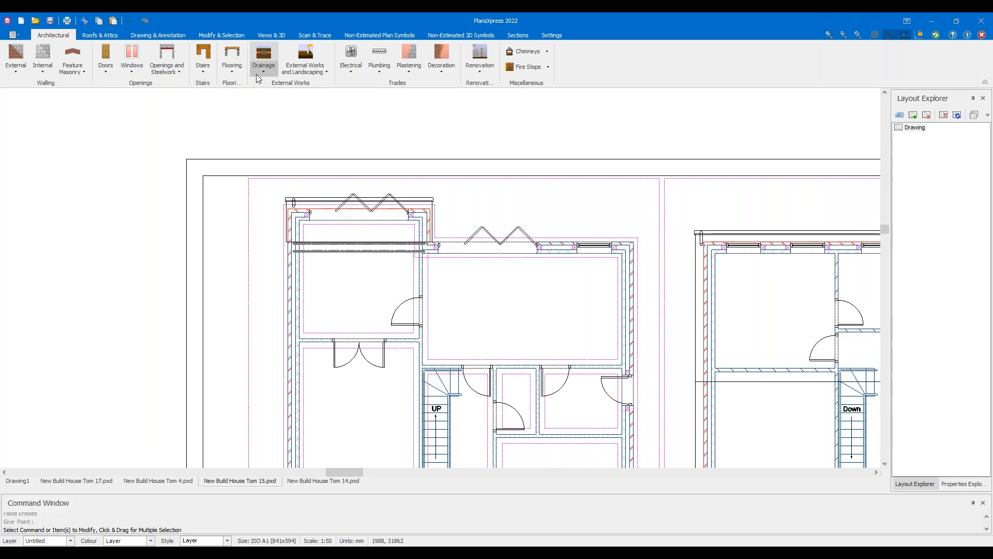
pyautogui.scroll(-2, 299, 151)
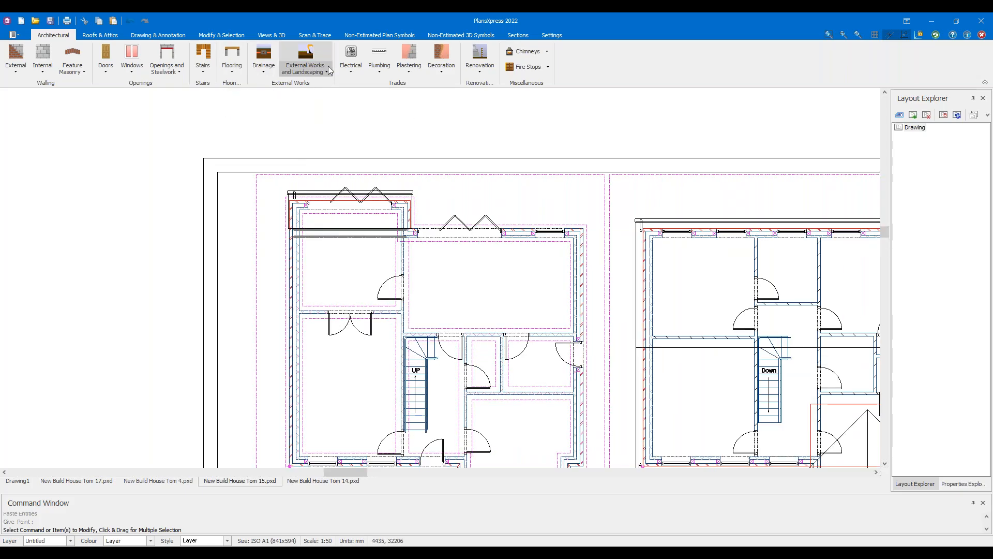
pyautogui.click(272, 71)
pyautogui.click(305, 76)
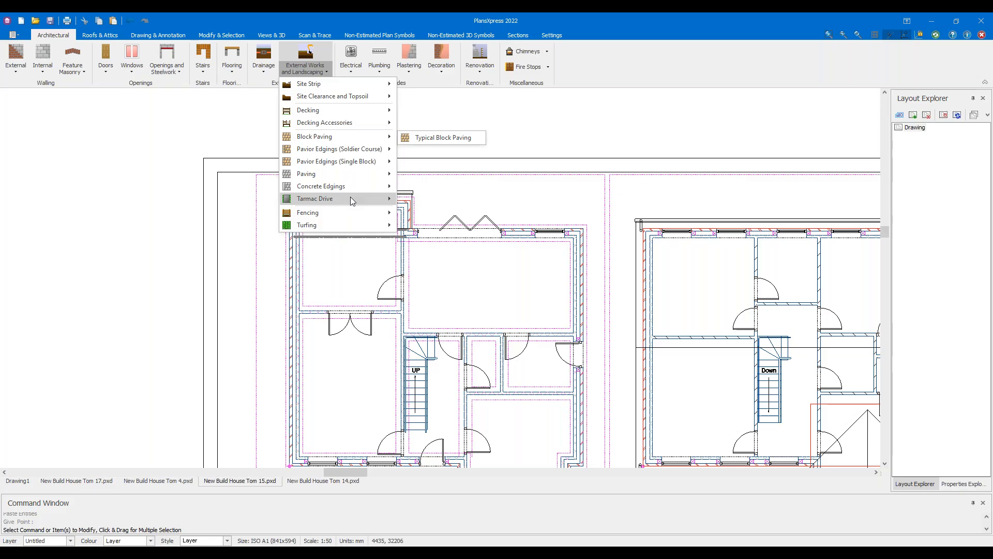
pyautogui.click(229, 120)
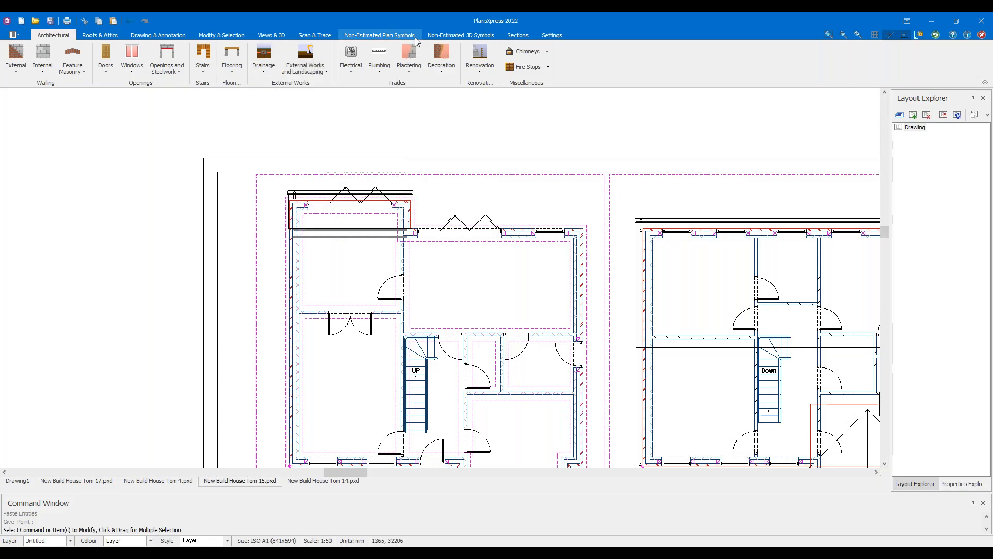
# Open the 3D architectural symbols library and browse its landscaping, pergola, lighting, porch and retail categories
pyautogui.click(460, 34)
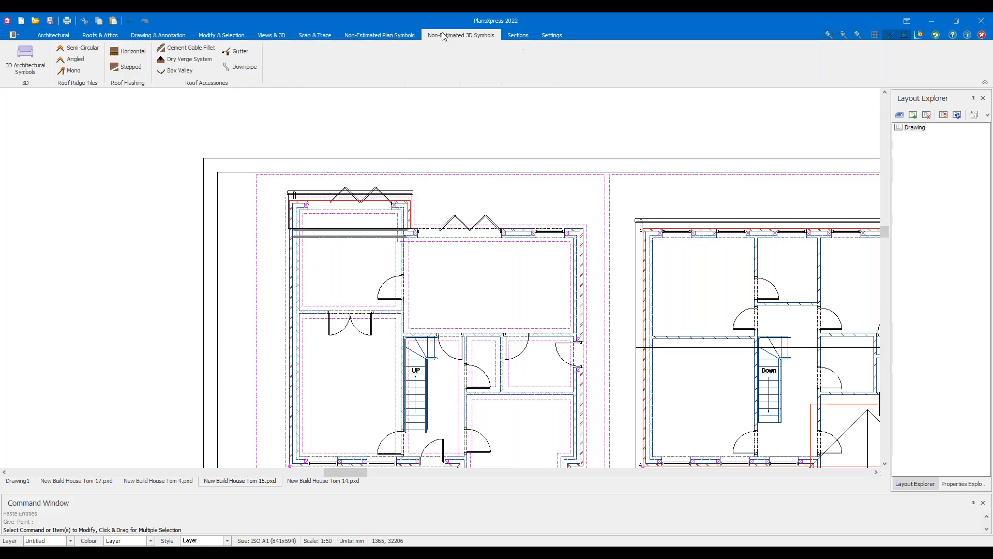
pyautogui.click(34, 73)
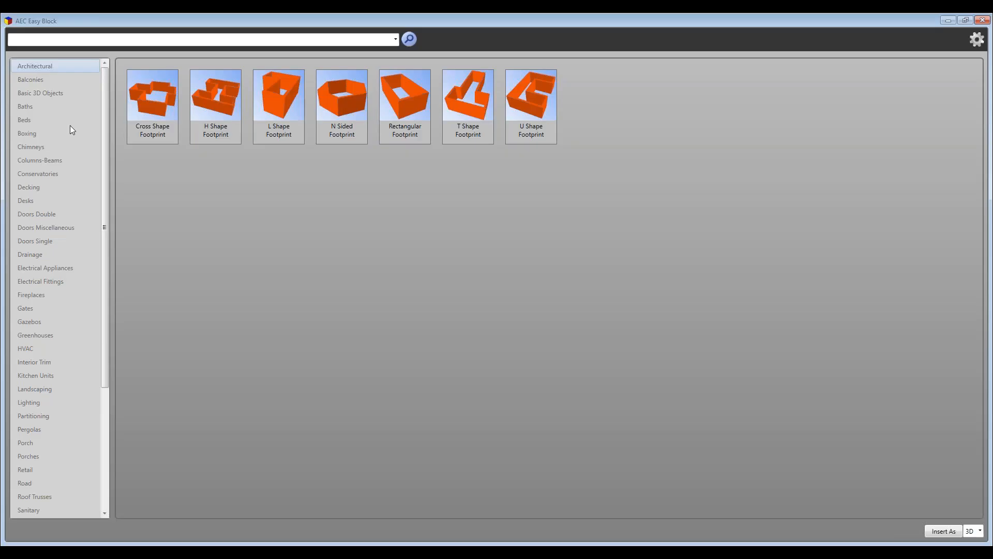
pyautogui.scroll(-4, 52, 204)
pyautogui.click(65, 214)
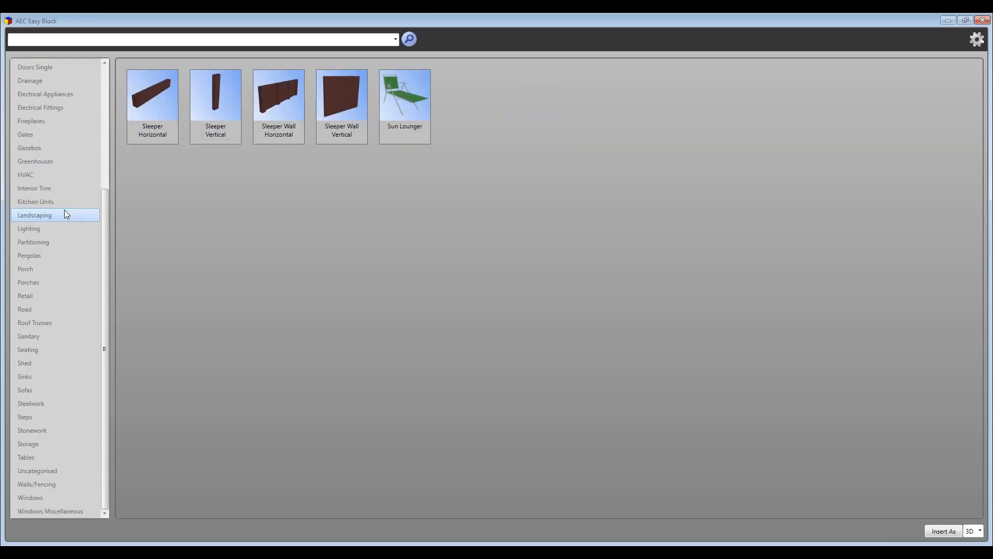
pyautogui.click(61, 240)
pyautogui.click(52, 254)
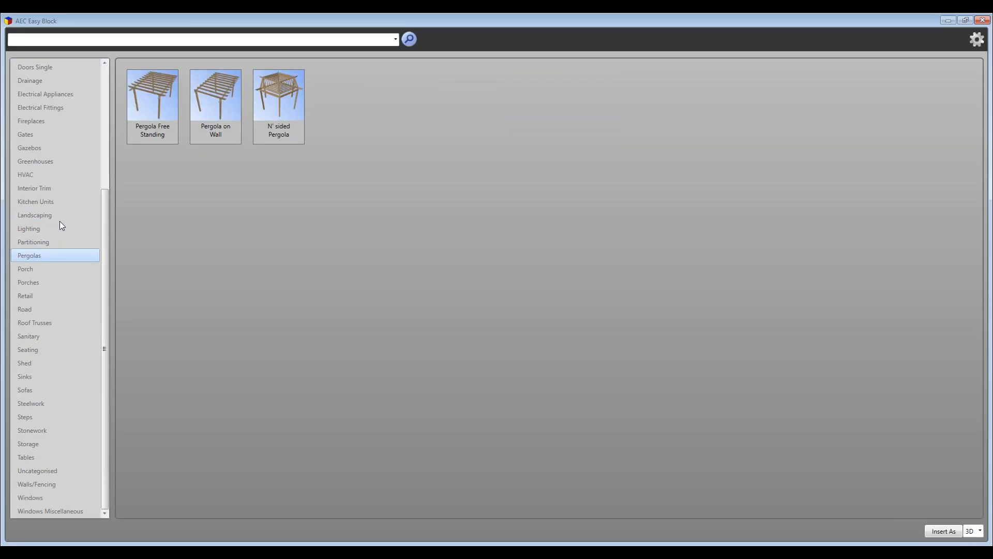
pyautogui.click(58, 219)
pyautogui.click(57, 229)
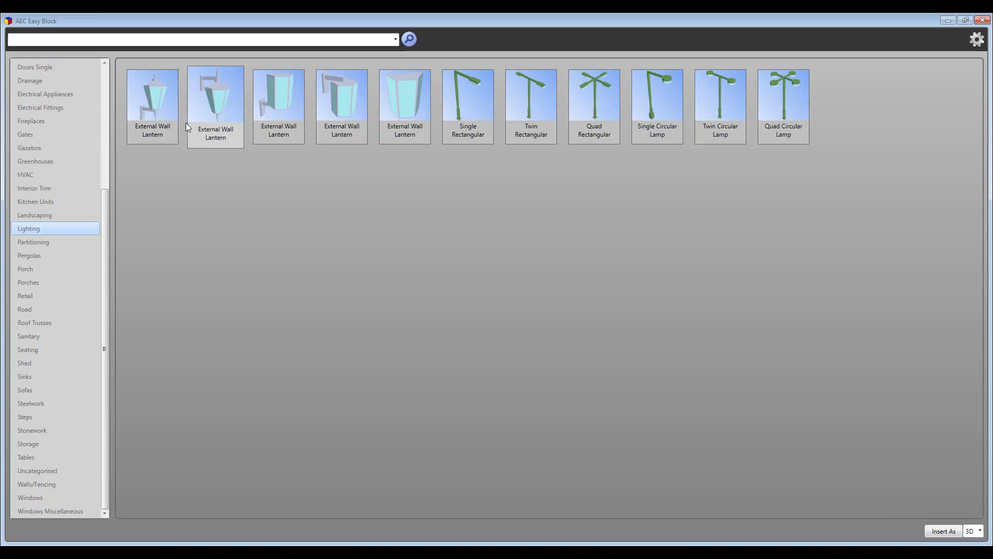
pyautogui.click(55, 240)
pyautogui.click(45, 228)
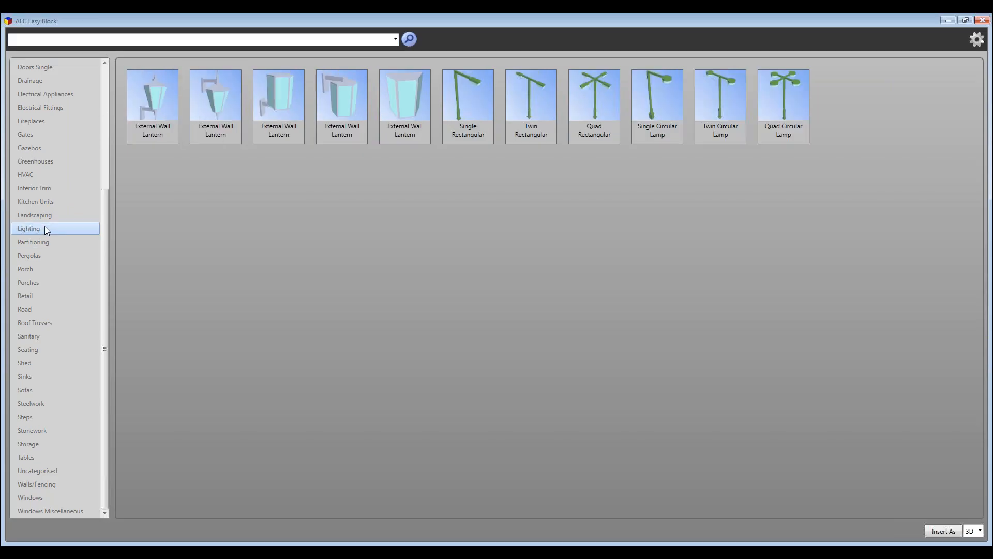
pyautogui.click(46, 282)
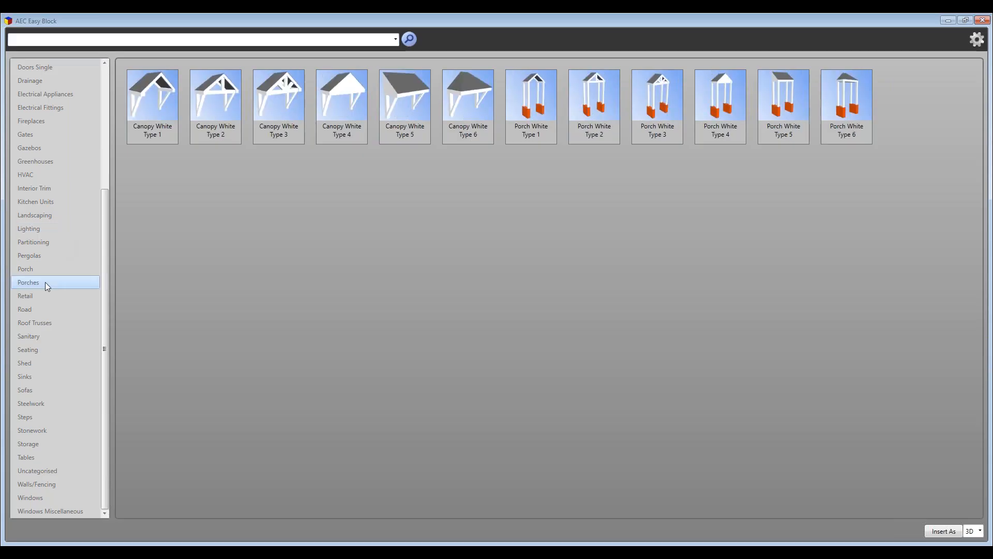
pyautogui.click(45, 297)
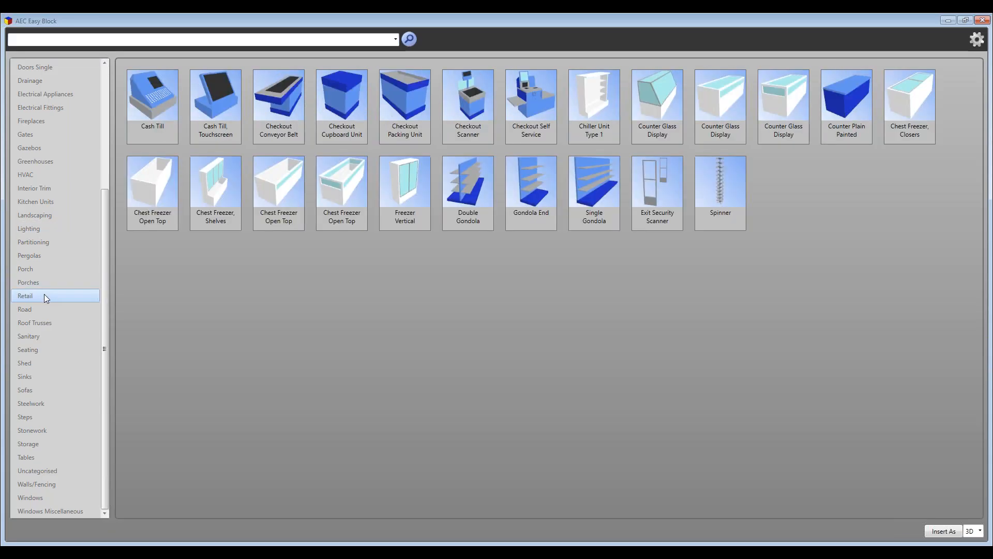
pyautogui.click(44, 264)
# Choose External Wall Lantern Type 2 from the Lighting category and set its height to the bottom of the lantern to 1750 mm
pyautogui.click(40, 228)
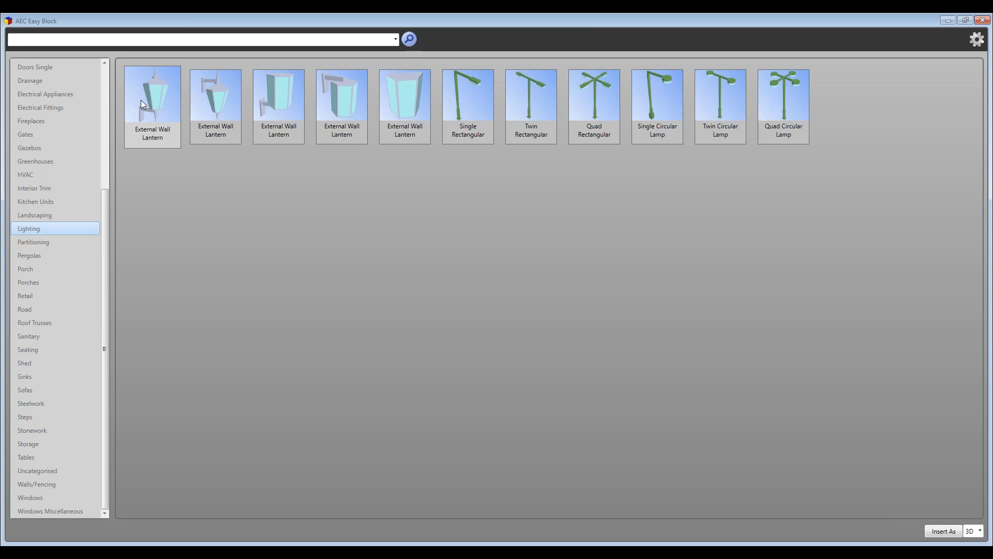
pyautogui.click(217, 106)
pyautogui.scroll(-5, 435, 419)
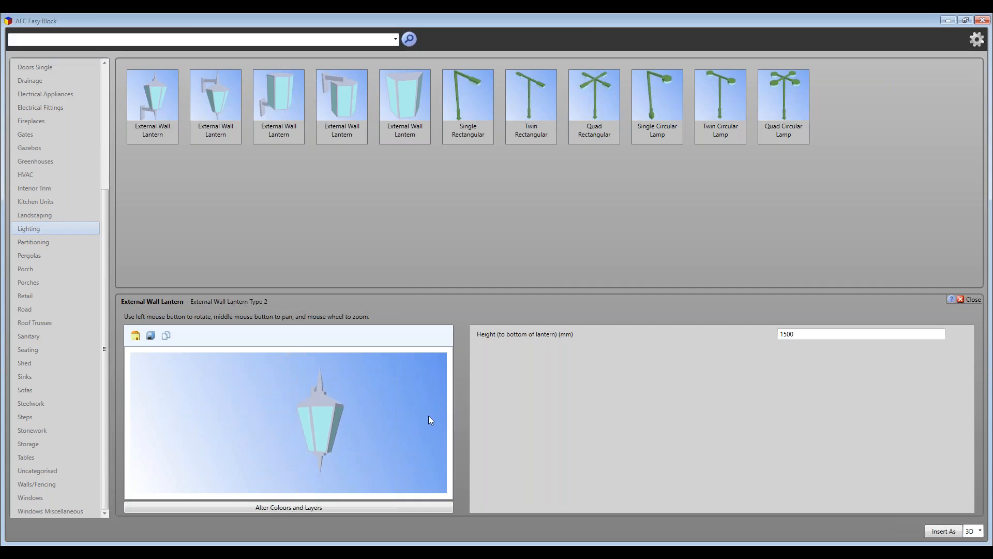
pyautogui.moveTo(428, 415); pyautogui.dragTo(424, 434)
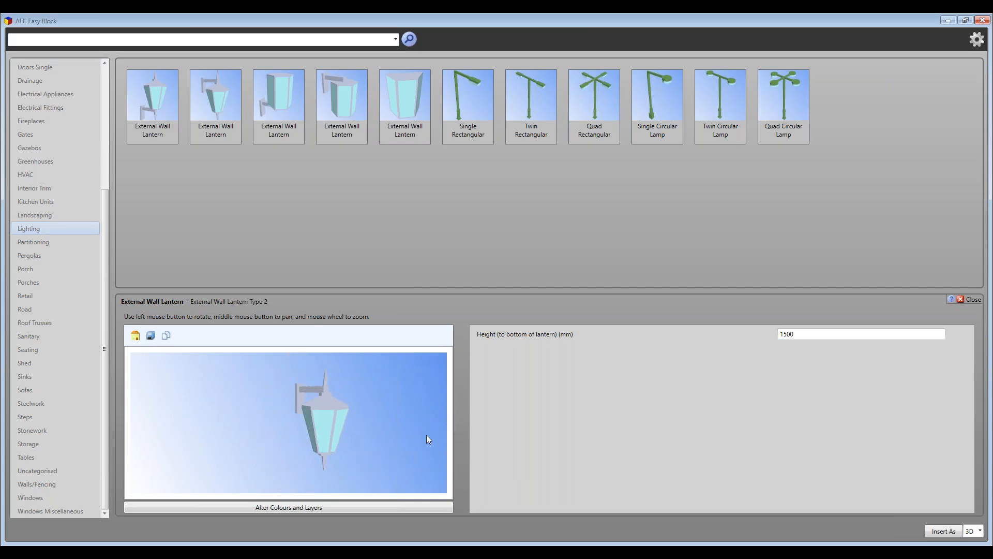
pyautogui.press('BackSpace')
pyautogui.press('BackSpace')
pyautogui.press('BackSpace')
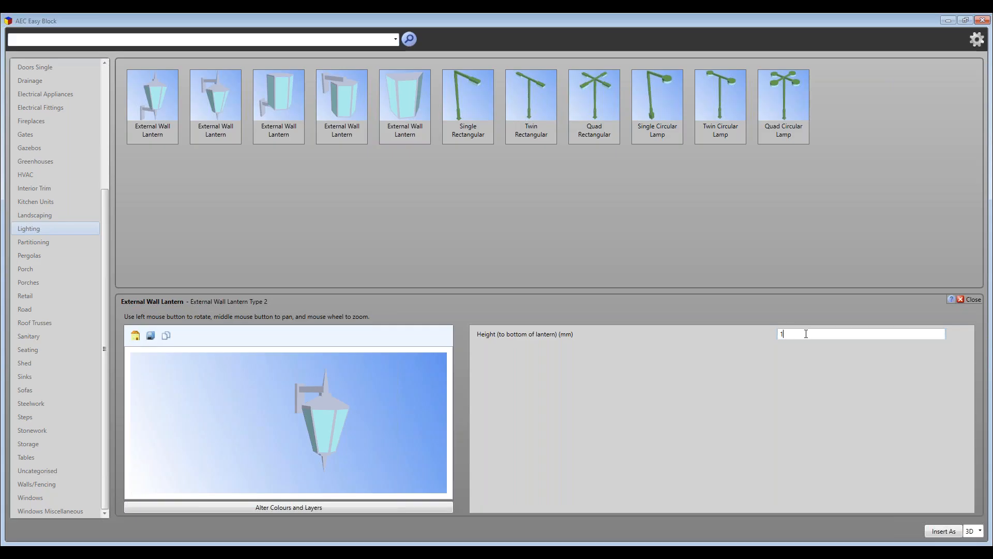
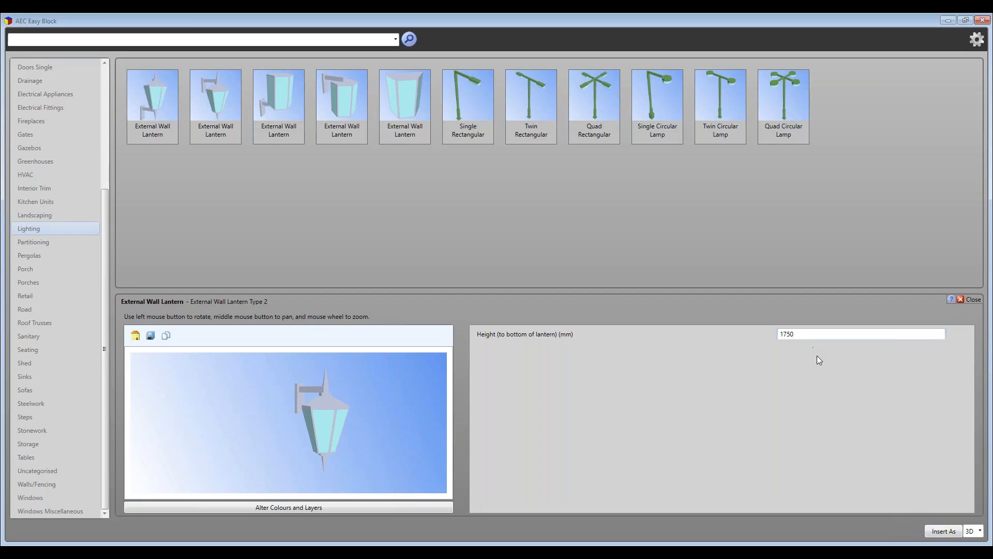
# Insert the lantern as a 3D symbol on the ground-floor plan, fixed square to the outer wall face beside the front door
pyautogui.click(939, 532)
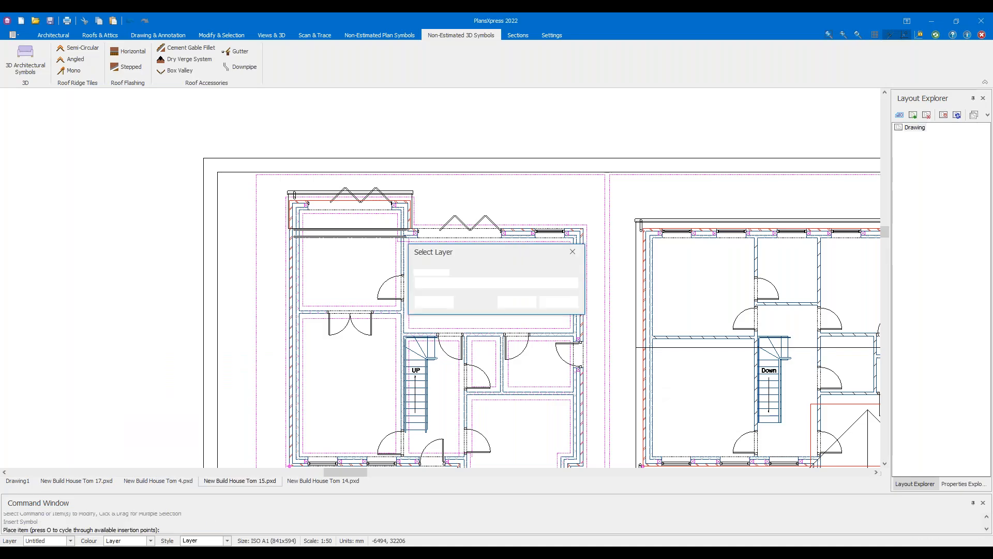
pyautogui.click(516, 301)
pyautogui.scroll(-3, 528, 302)
pyautogui.scroll(2, 598, 410)
pyautogui.scroll(6, 598, 410)
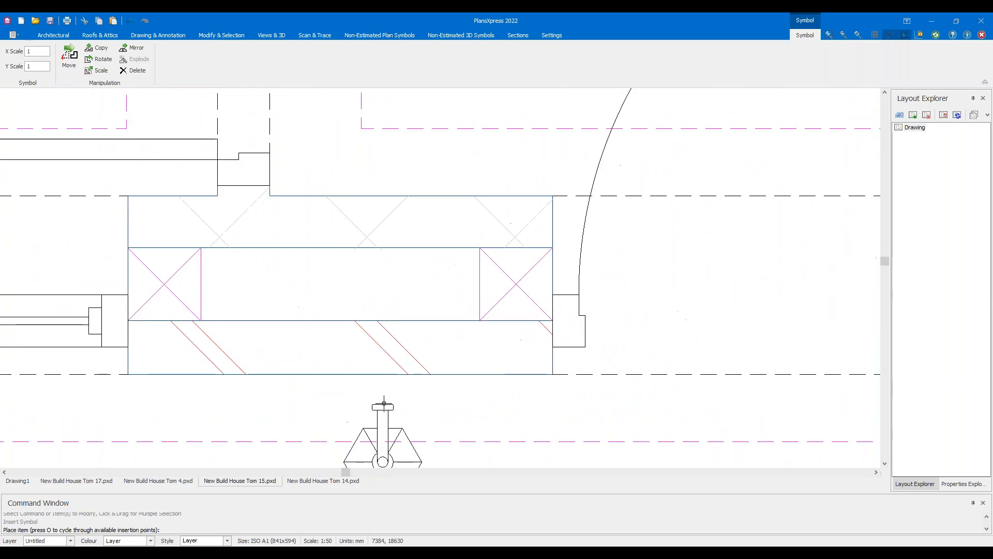
pyautogui.click(422, 383)
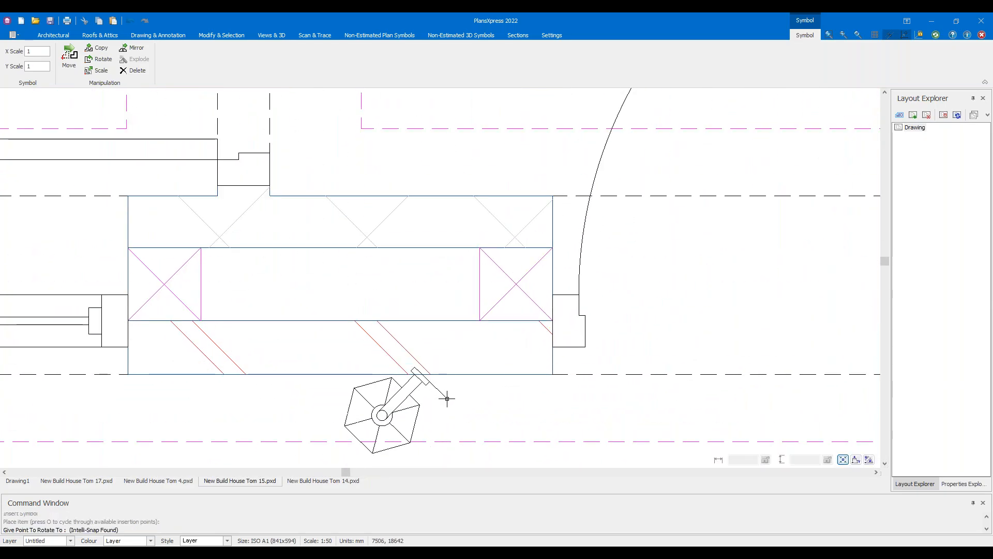
pyautogui.click(498, 389)
# Open the 3D preview, inspect the lantern beside the front door and the resized roof tiles, and close the preview
pyautogui.scroll(-3, 519, 414)
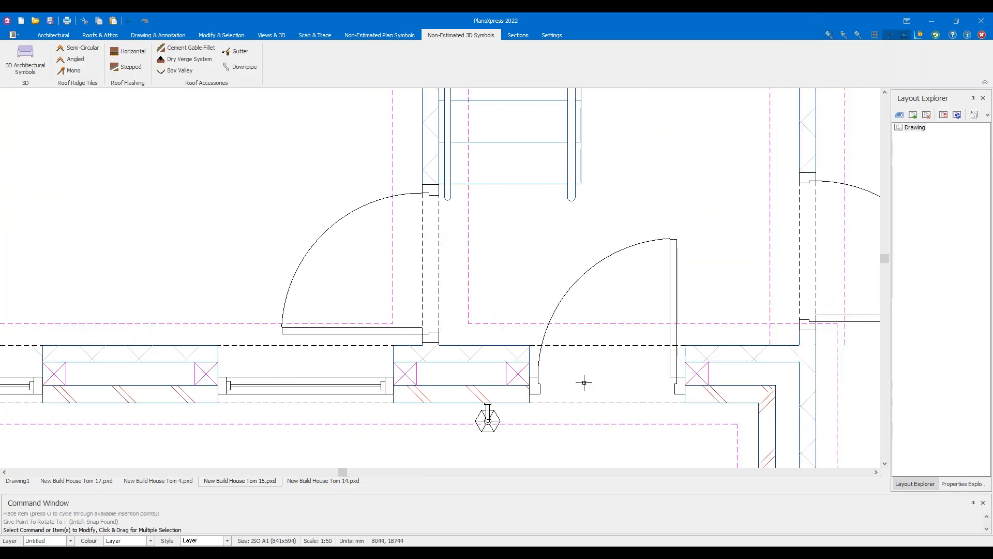
pyautogui.click(271, 34)
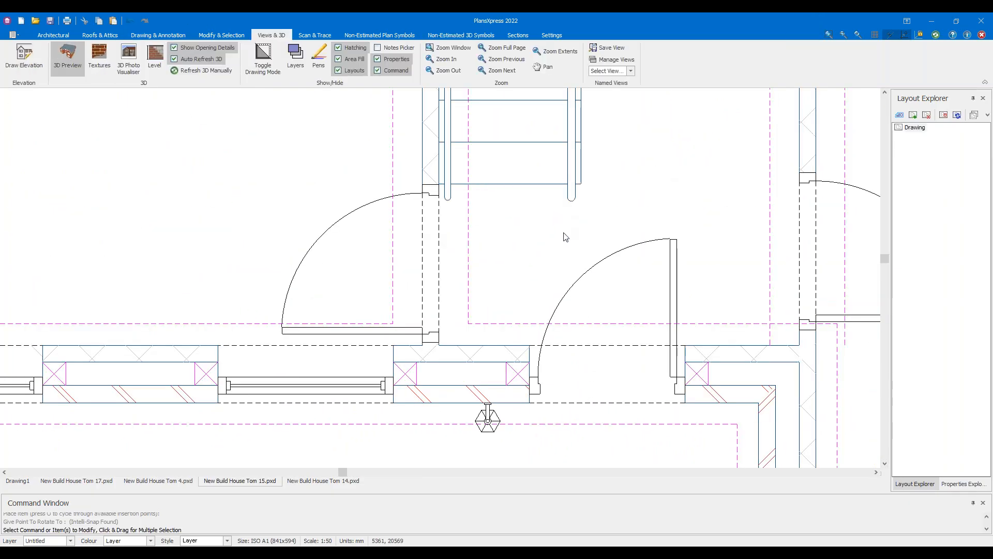
pyautogui.moveTo(544, 320); pyautogui.dragTo(541, 339)
pyautogui.scroll(8, 644, 346)
pyautogui.scroll(-10, 541, 340)
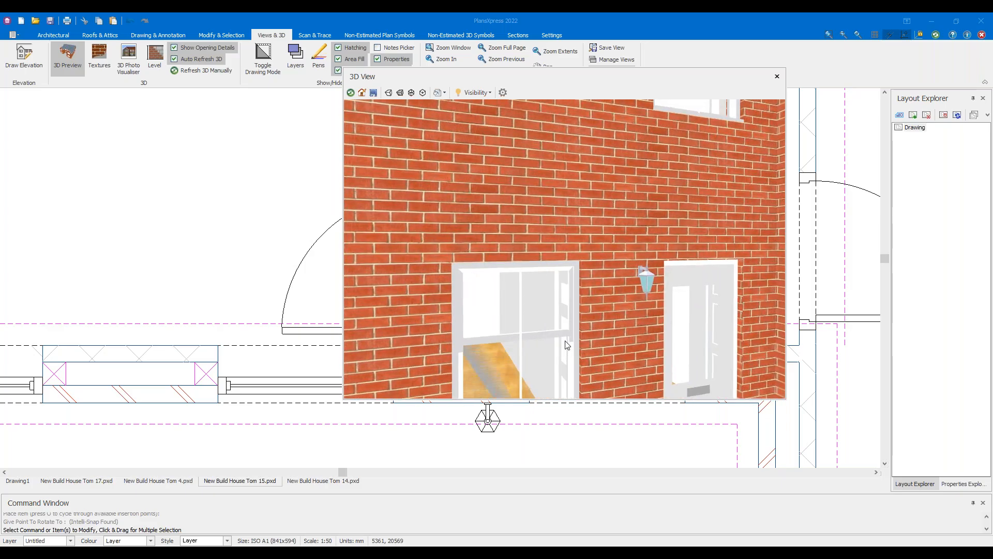
pyautogui.moveTo(552, 295)
pyautogui.mouseDown()
pyautogui.moveTo(628, 305)
pyautogui.moveTo(570, 302)
pyautogui.mouseUp()
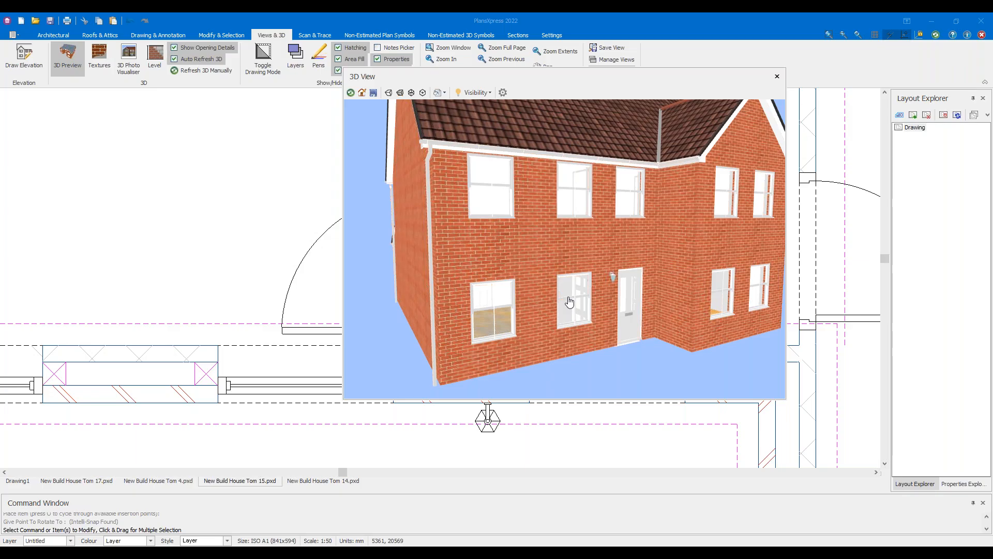
pyautogui.click(57, 54)
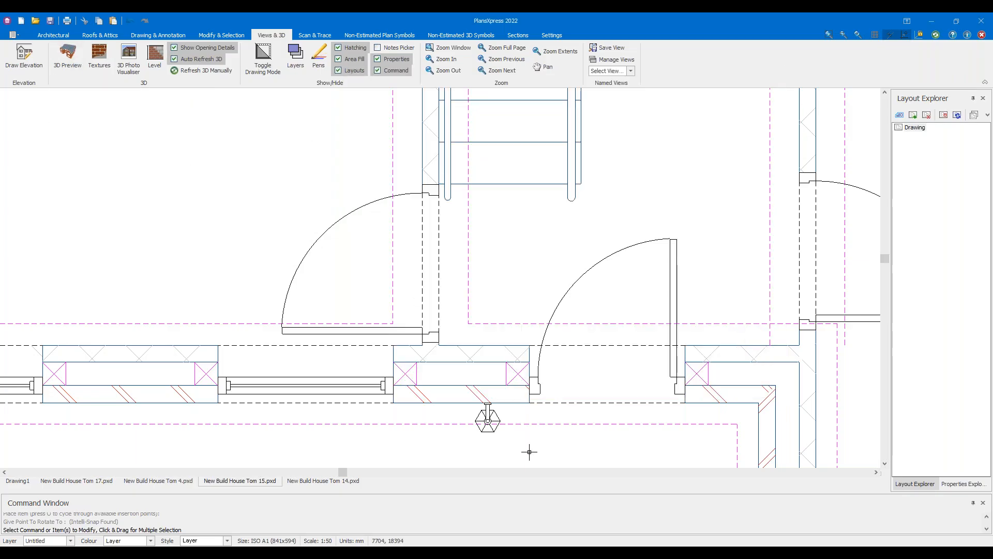
# Set the X and Y scale of the wall lantern beside the front door to 2
pyautogui.scroll(2, 529, 452)
pyautogui.click(449, 358)
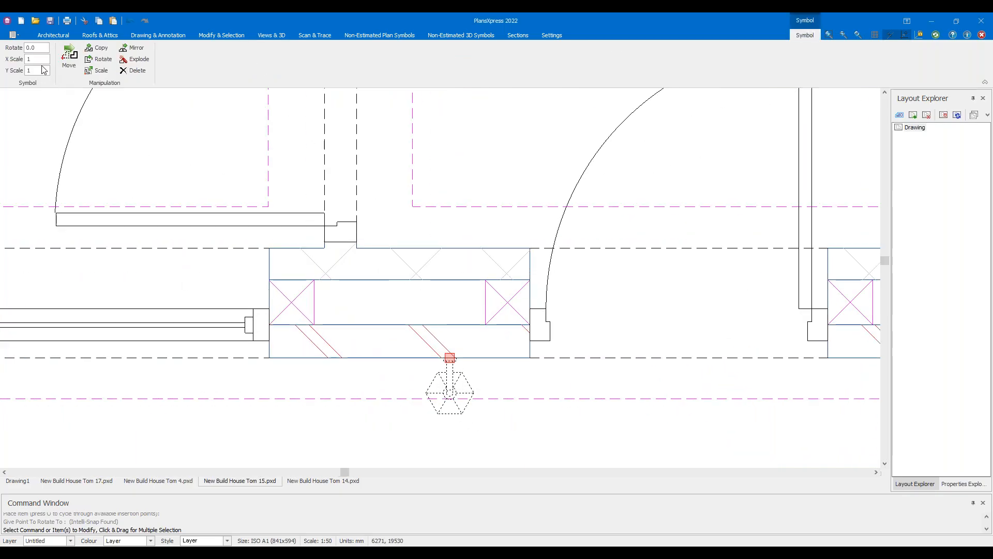
pyautogui.click(40, 64)
pyautogui.press('BackSpace')
pyautogui.write('2')
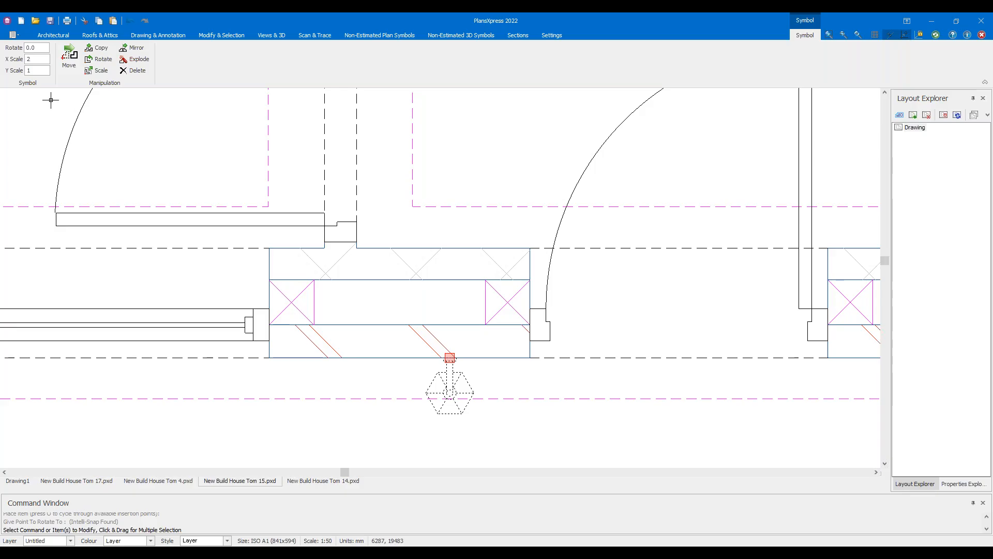
pyautogui.click(43, 71)
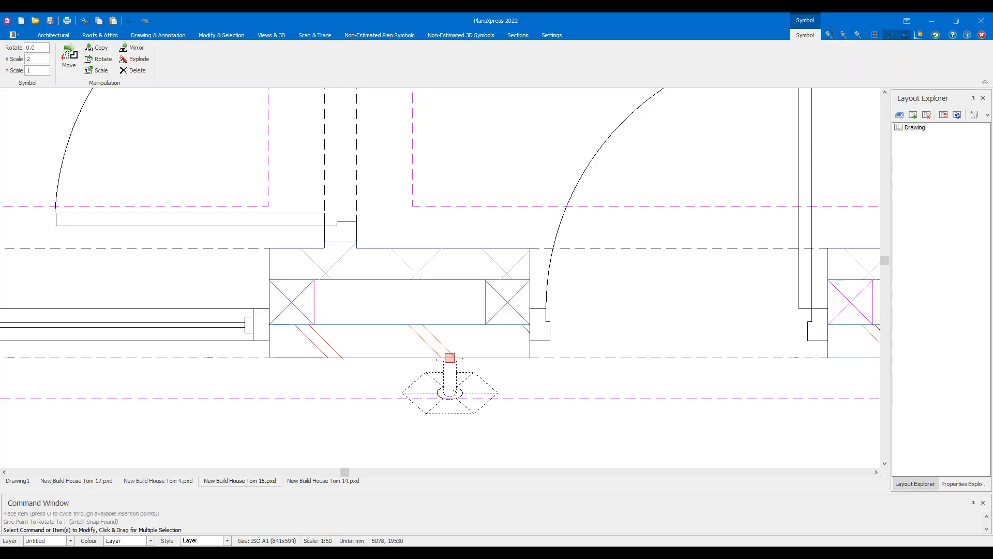
pyautogui.press('Escape')
# Inspect the enlarged lantern in the 3D preview, close the preview and undo the lantern's scaling
pyautogui.click(73, 58)
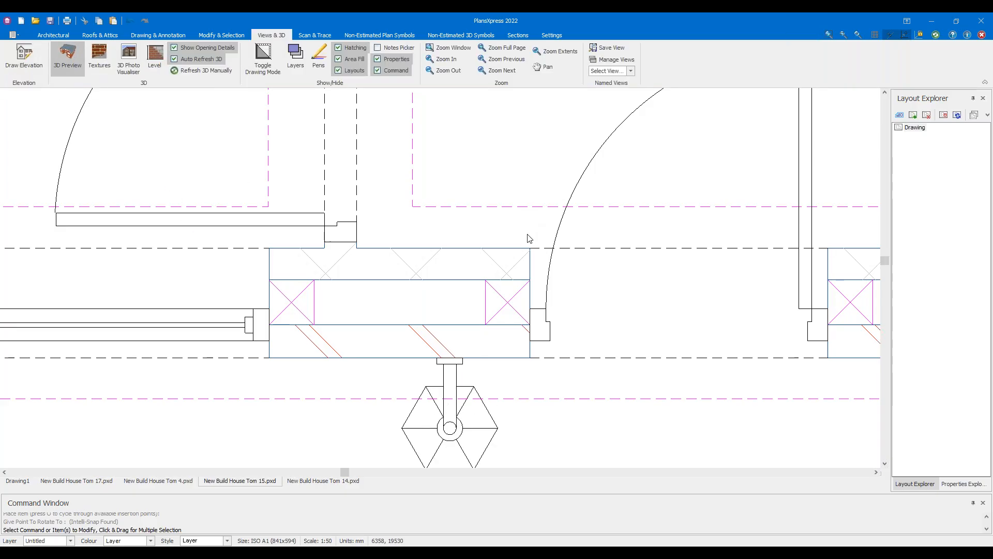
pyautogui.moveTo(537, 281); pyautogui.dragTo(494, 273)
pyautogui.scroll(-10, 477, 336)
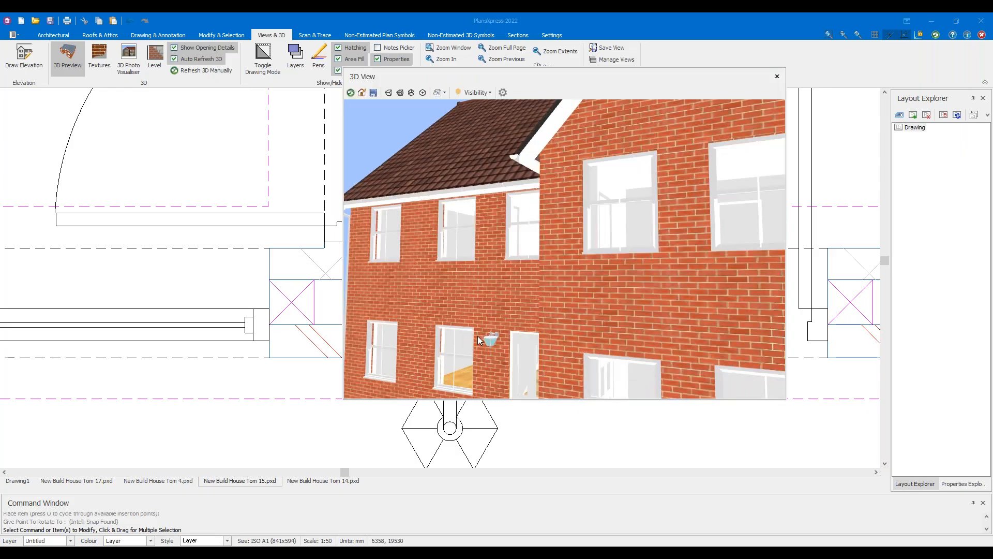
pyautogui.moveTo(478, 344); pyautogui.dragTo(644, 346)
pyautogui.click(67, 57)
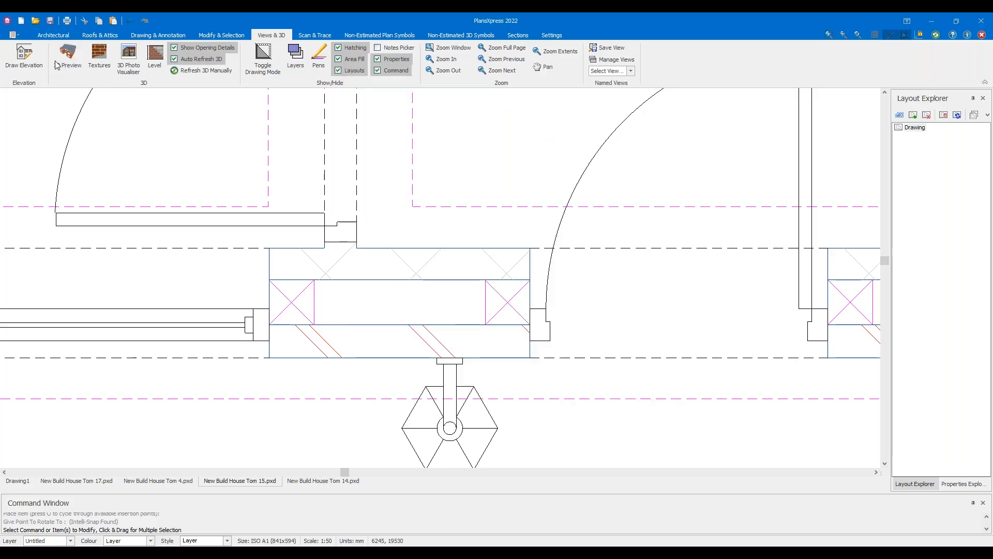
pyautogui.scroll(-1, 308, 284)
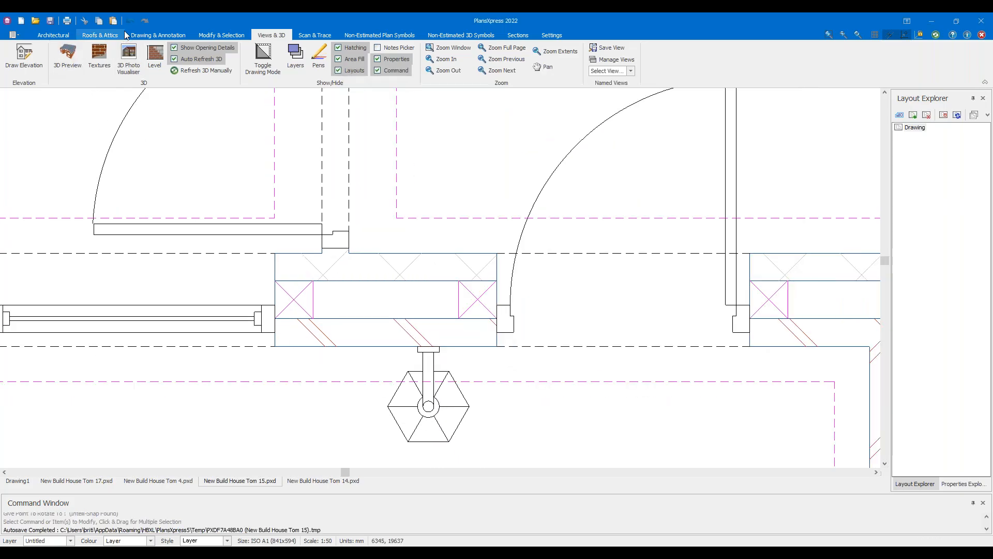
pyautogui.click(136, 21)
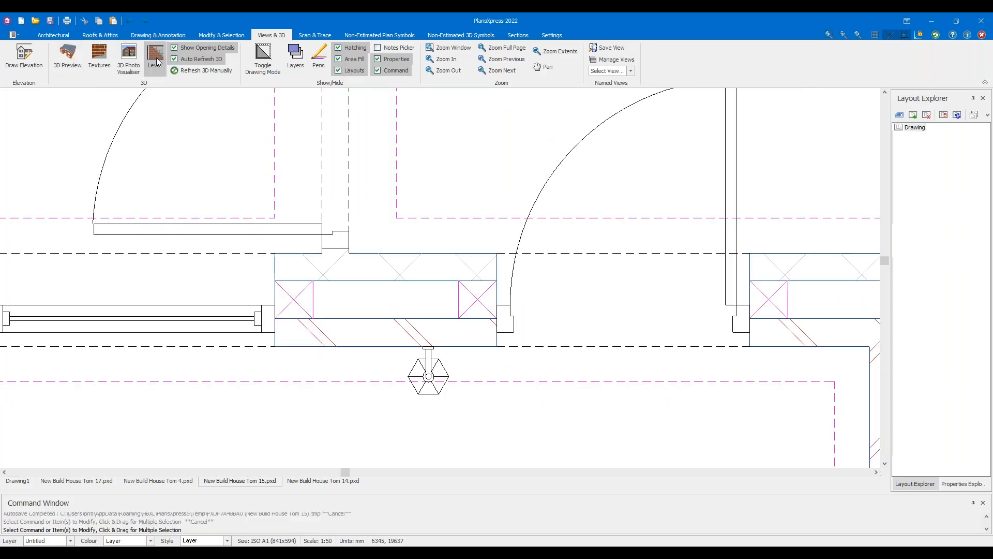
# Open the 3D architectural symbols library and choose Table with x 4 Chairs from the Tables category
pyautogui.click(437, 35)
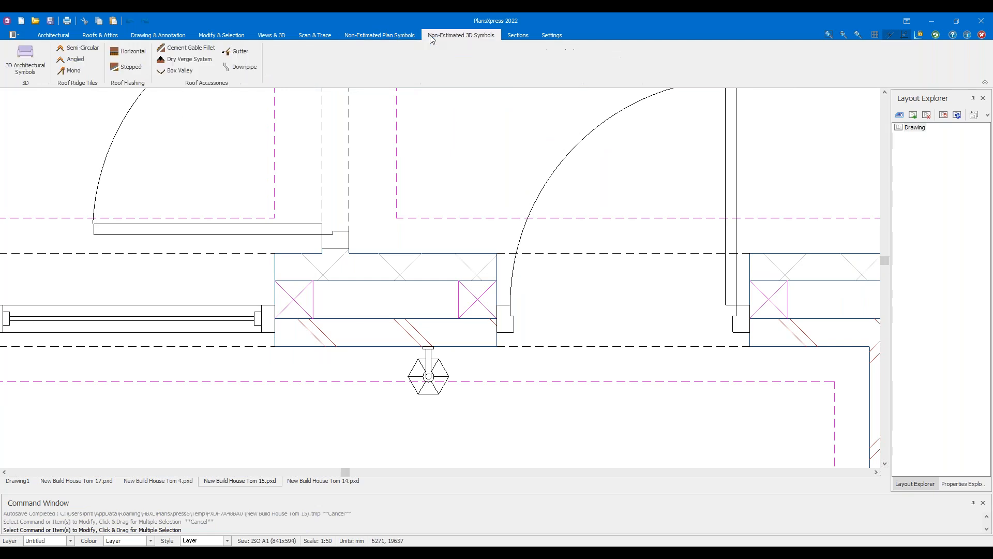
pyautogui.click(41, 67)
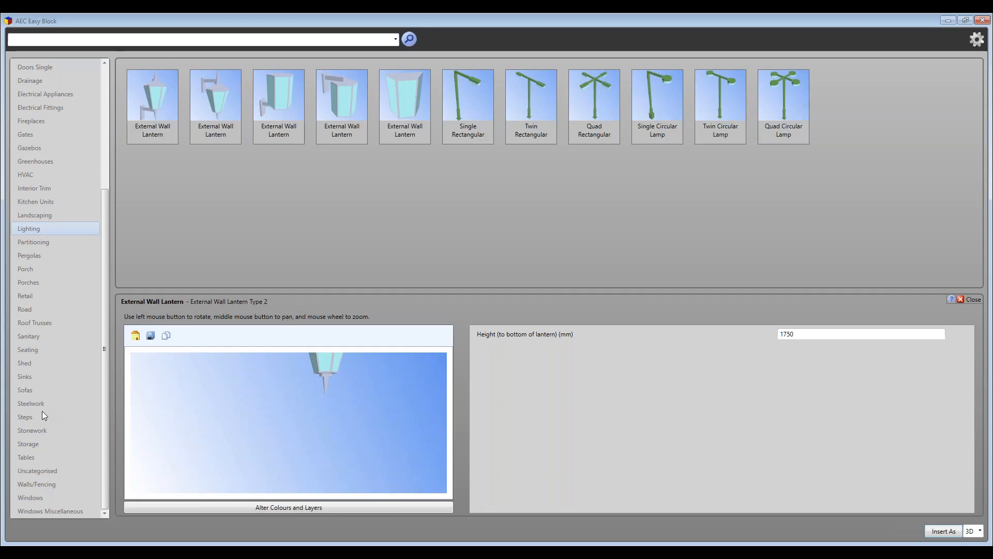
pyautogui.click(41, 455)
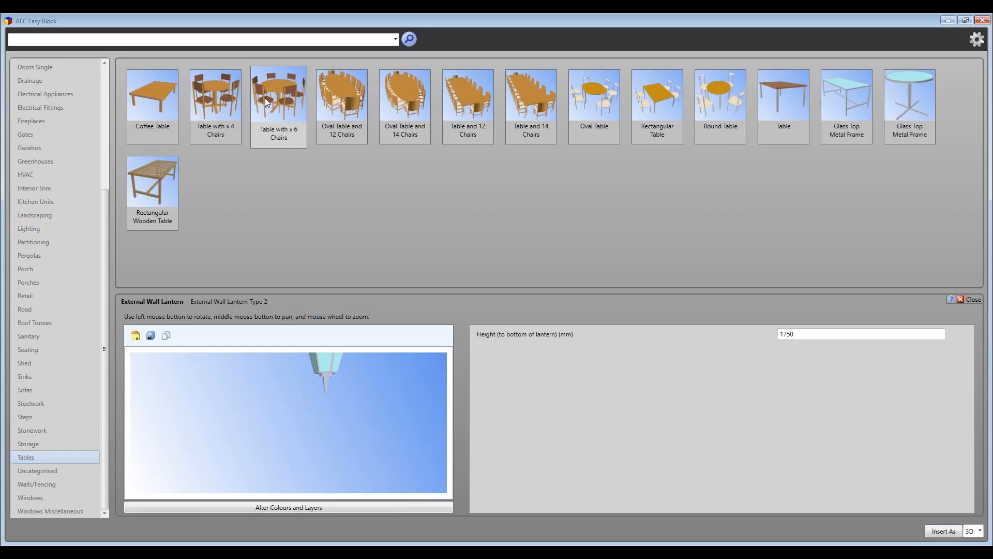
pyautogui.click(222, 93)
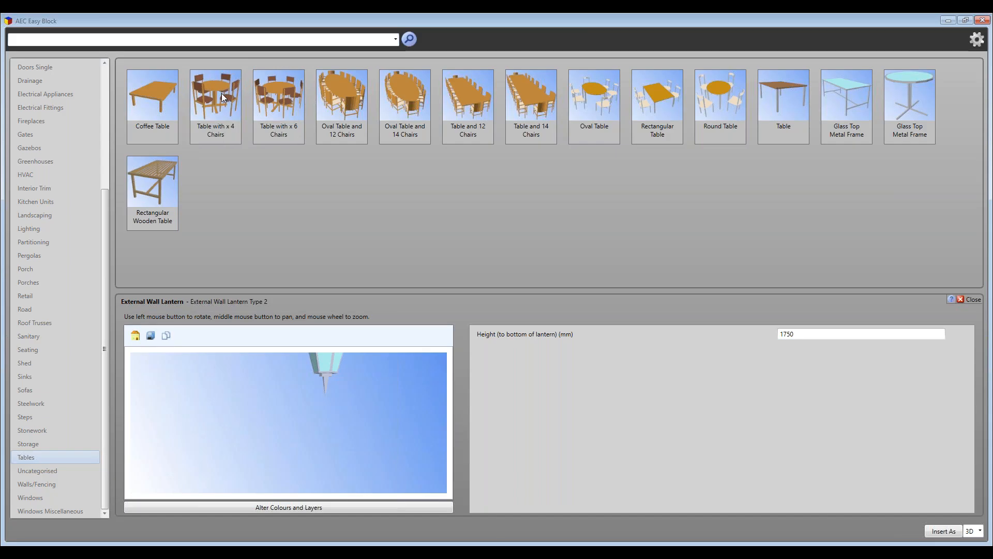
pyautogui.scroll(-5, 343, 459)
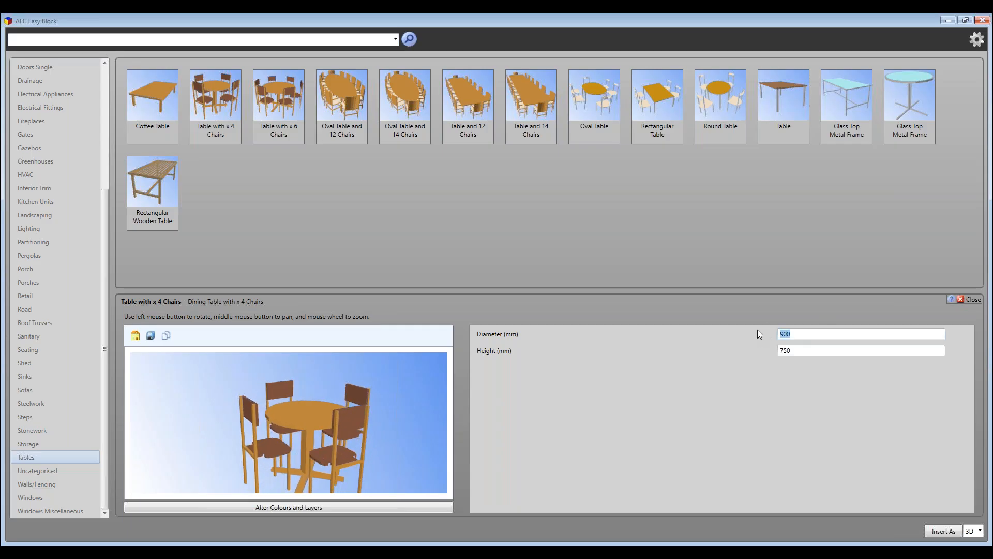
# Set the diameter of the four-chair dining table to 1250 mm
pyautogui.write('1400')
pyautogui.press('BackSpace')
pyautogui.press('BackSpace')
pyautogui.press('BackSpace')
pyautogui.write('250')
pyautogui.scroll(-2, 387, 402)
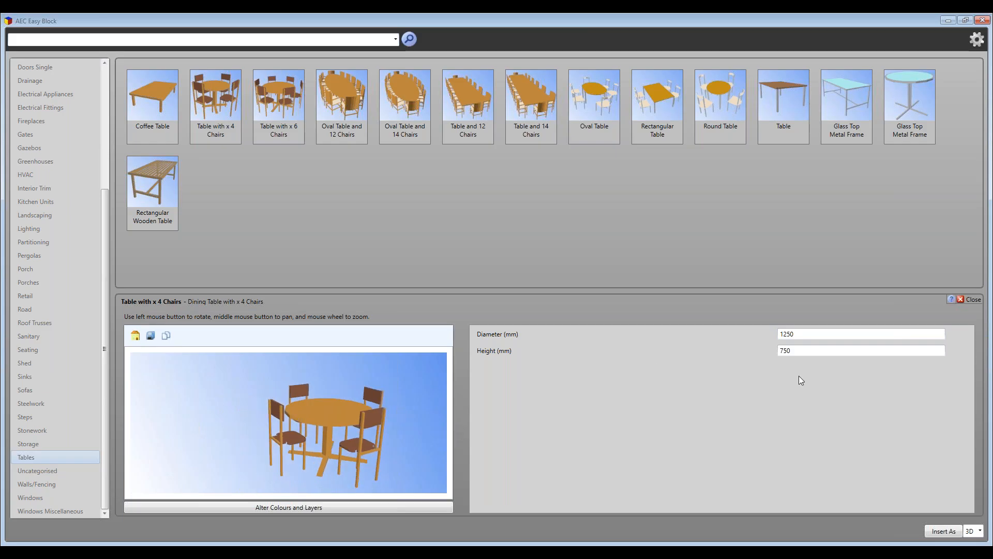
# Try to insert the four-chair table as a 3D symbol on the Untitled layer in the ground-floor room with the bifold doors
pyautogui.click(941, 531)
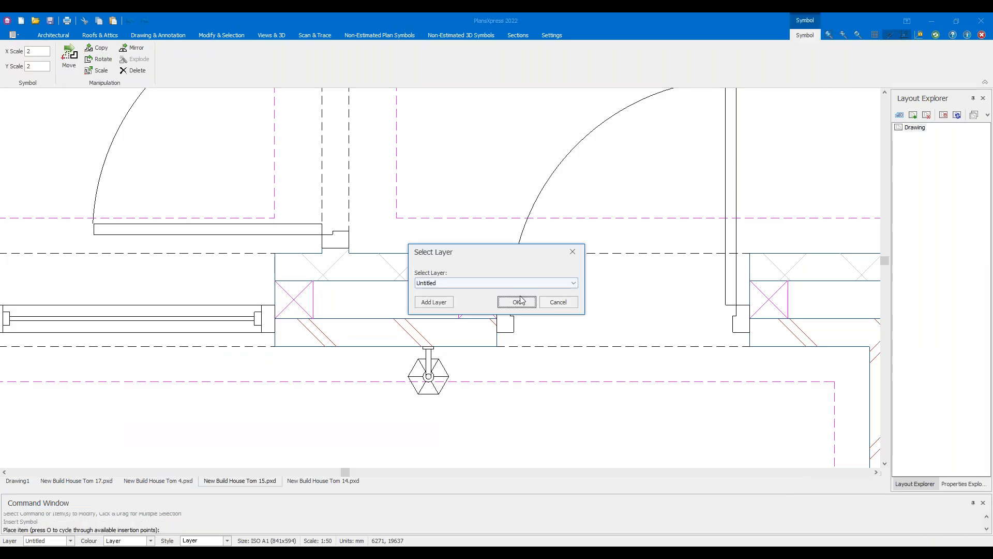
pyautogui.click(526, 303)
pyautogui.scroll(-8, 405, 259)
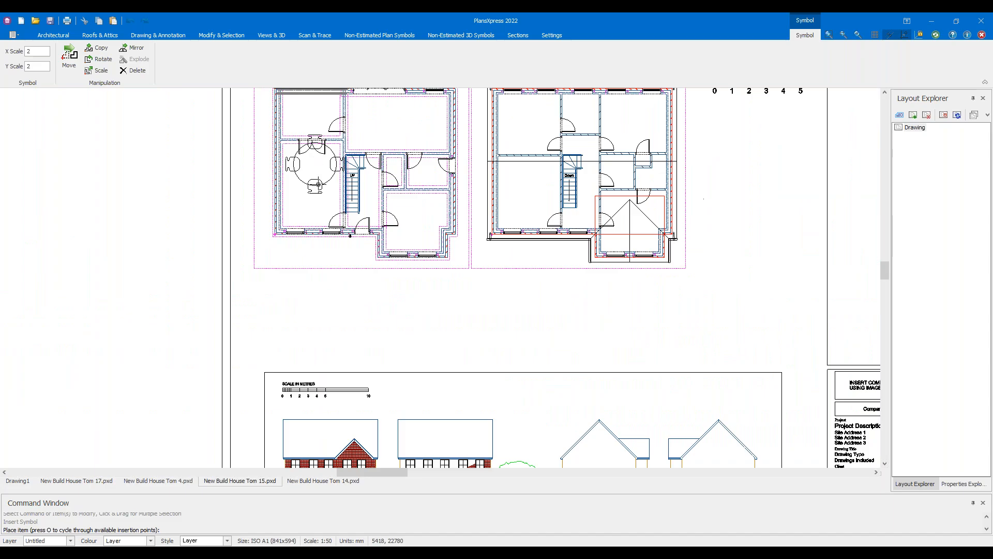
pyautogui.scroll(8, 322, 266)
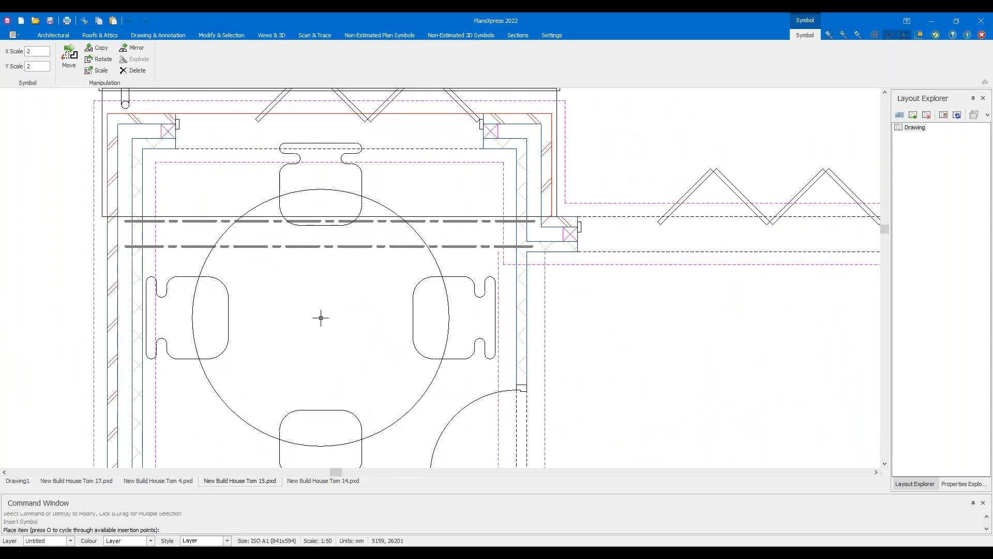
pyautogui.scroll(-5, 322, 321)
pyautogui.press('Escape')
pyautogui.press('Escape')
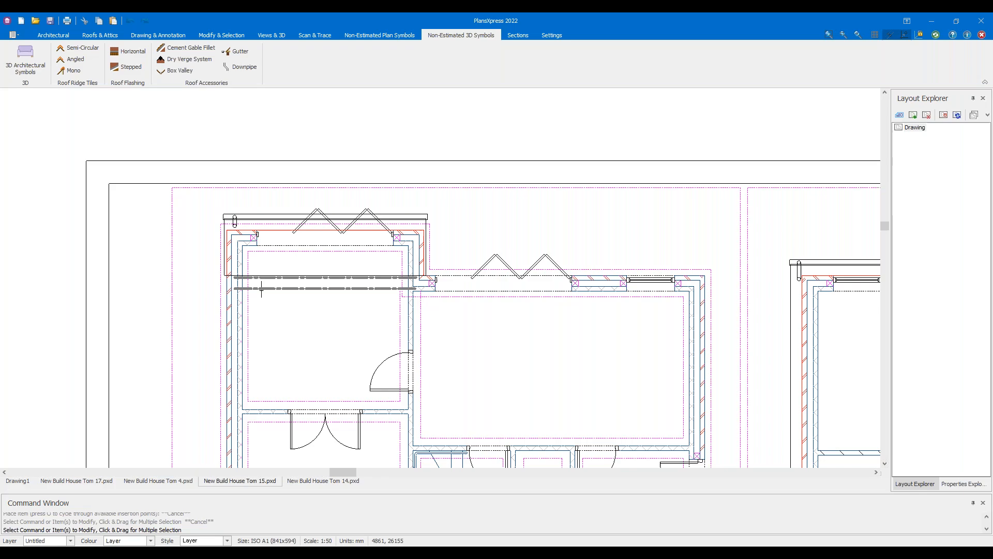
# Reselect Table with x 4 Chairs at 900 mm diameter and insert it in 3D on the Untitled layer in the ground-floor plan's upper-left room
pyautogui.click(11, 61)
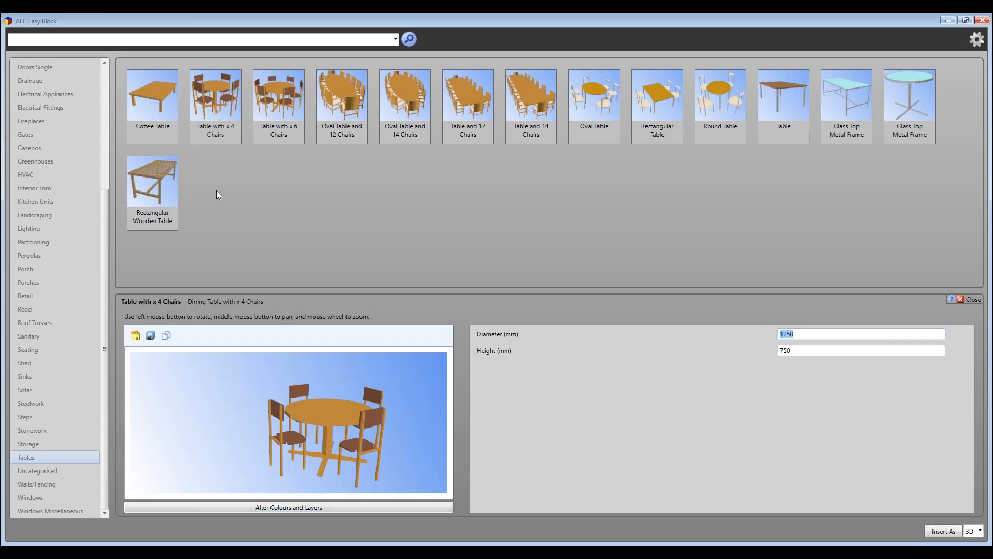
pyautogui.click(278, 98)
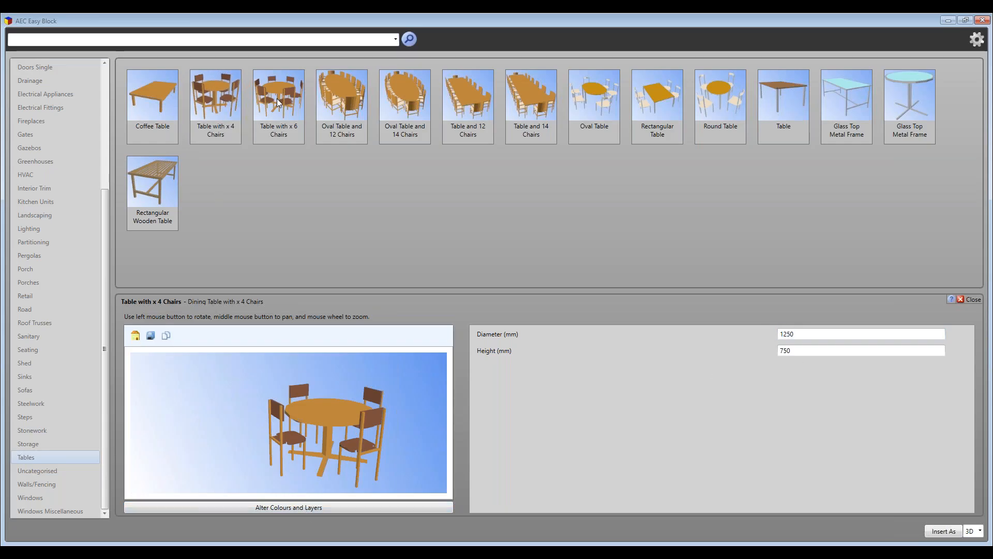
pyautogui.click(229, 110)
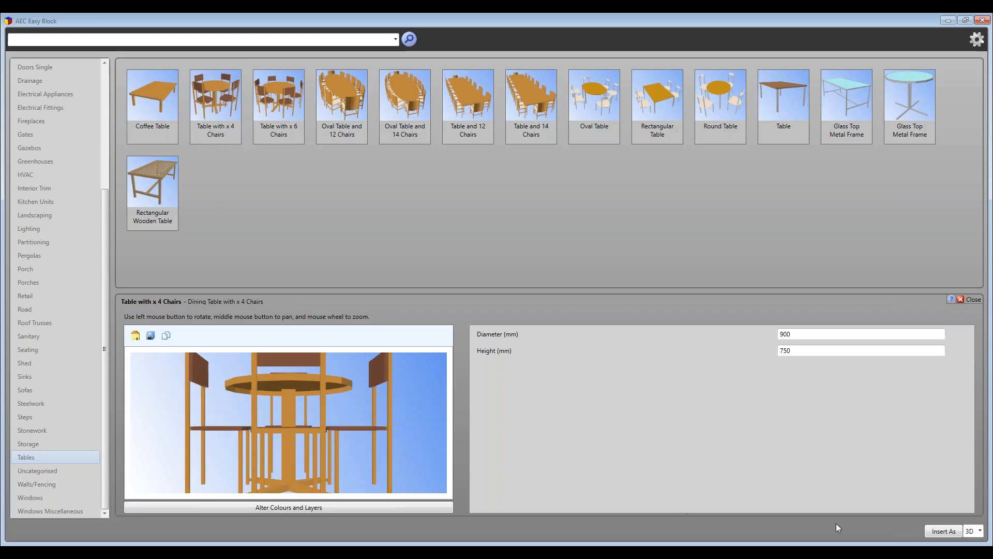
pyautogui.click(939, 533)
pyautogui.click(514, 300)
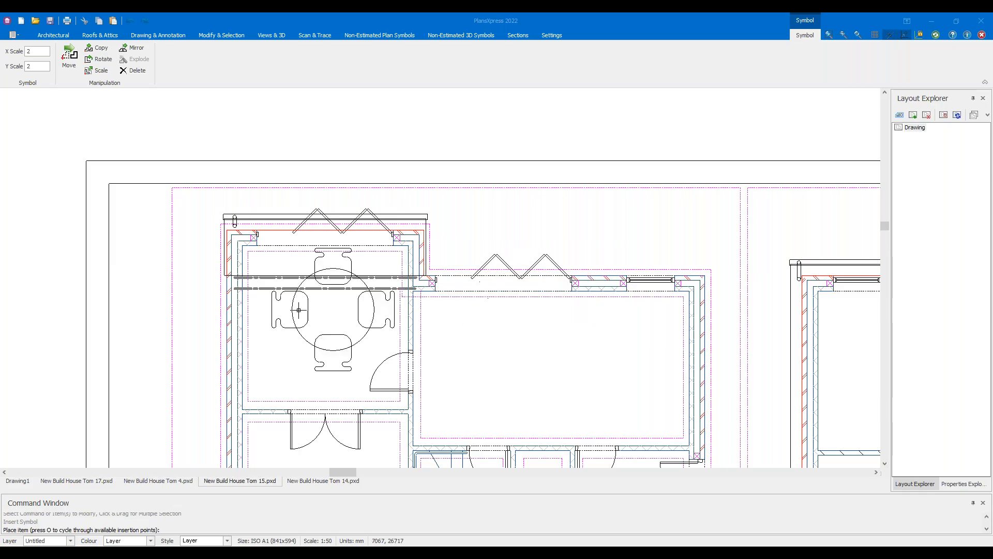
pyautogui.scroll(2, 340, 333)
pyautogui.click(309, 320)
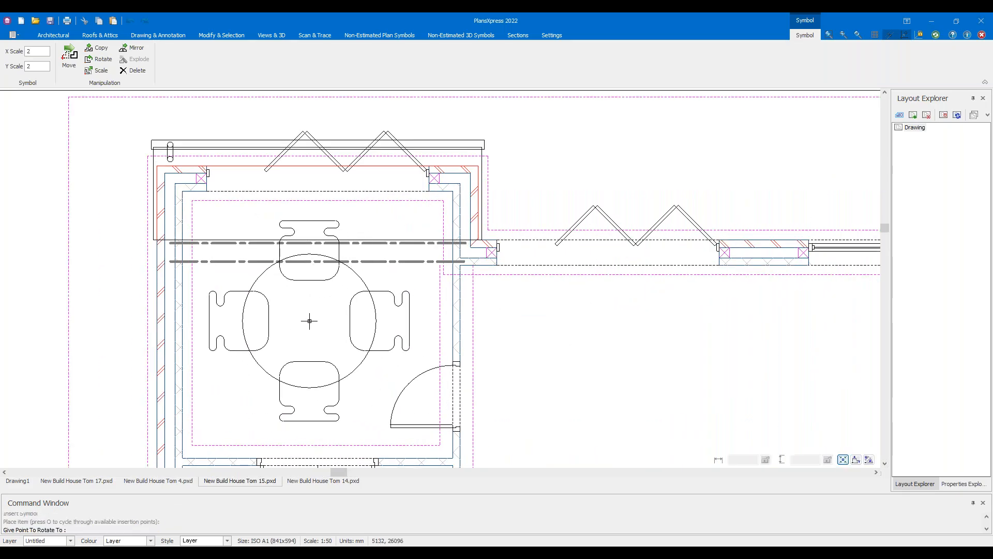
pyautogui.click(311, 392)
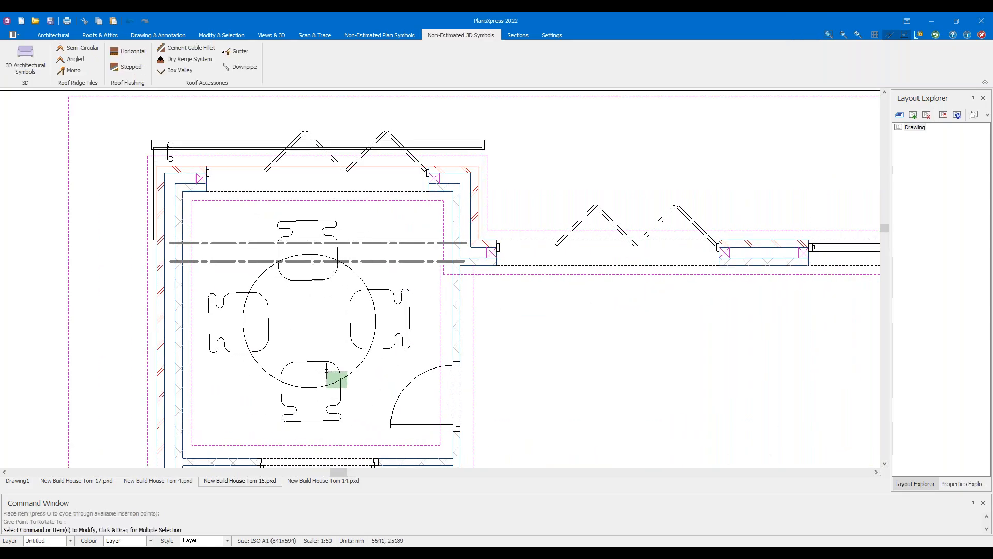
# Set the placed dining table's X and Y scale to 1
pyautogui.click(35, 74)
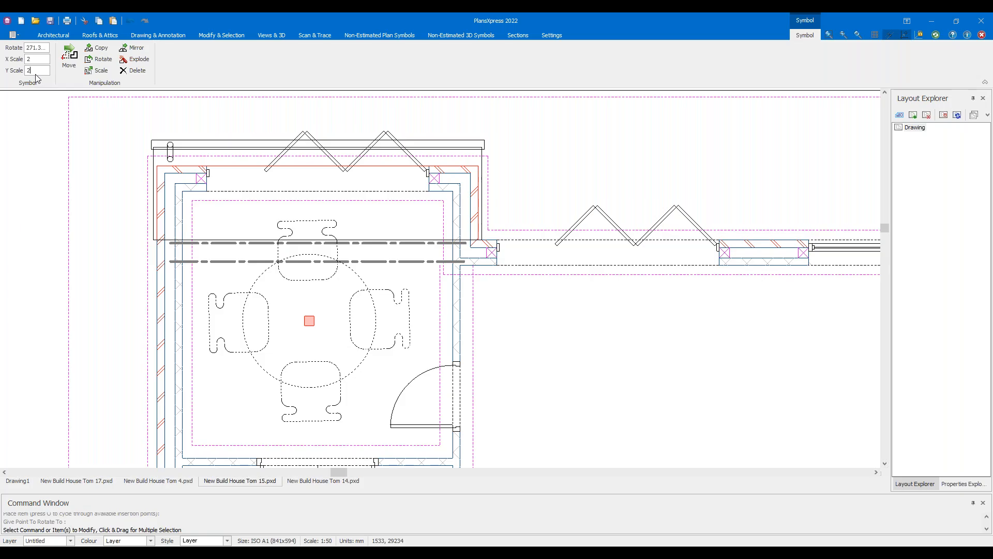
pyautogui.write('1')
pyautogui.click(39, 60)
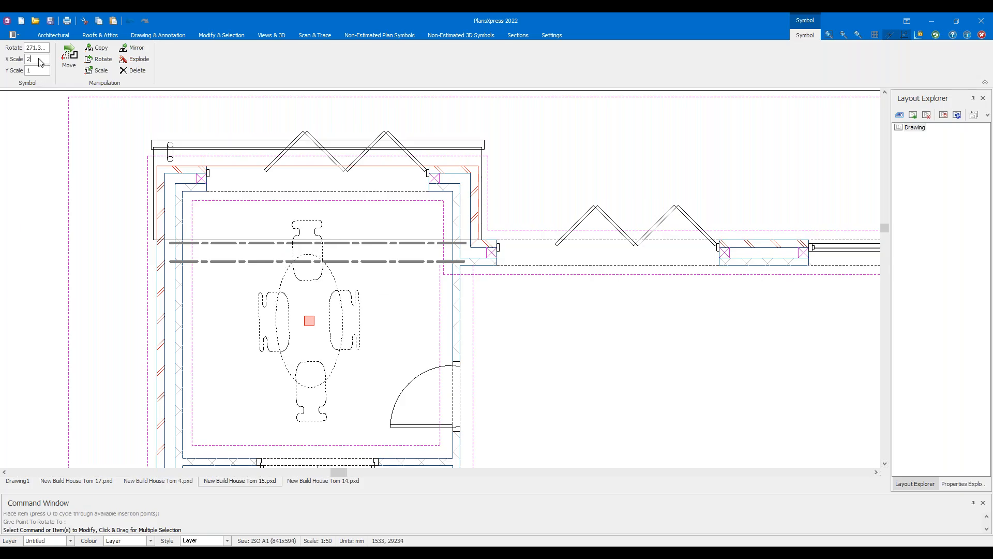
pyautogui.press('Escape')
# Delete the four-chair table from the upper-left room of the ground-floor plan
pyautogui.scroll(-2, 395, 311)
pyautogui.click(339, 321)
pyautogui.press('Delete')
# Reopen the 3D symbols library, choose Table with x 4 Chairs and set its diameter to 1250 mm
pyautogui.click(36, 70)
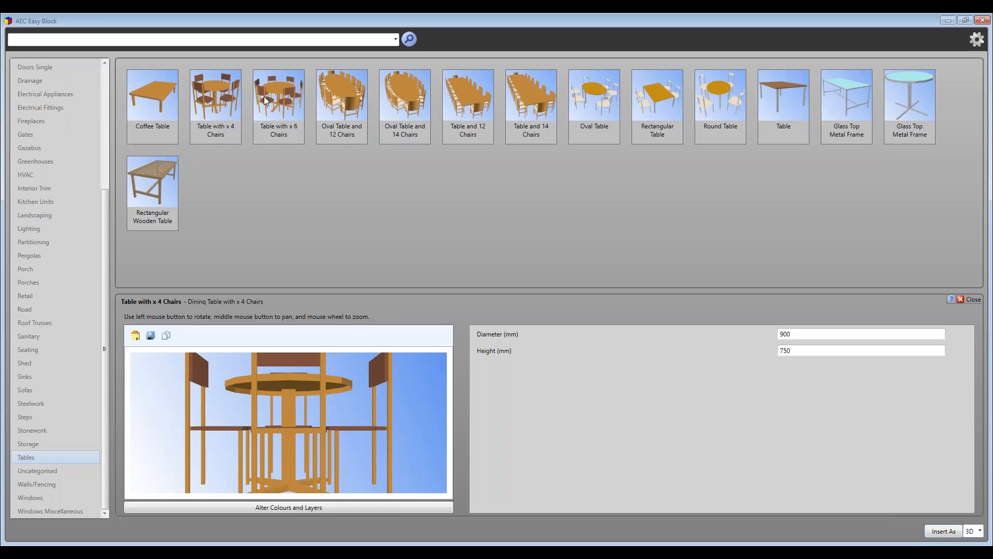
pyautogui.click(264, 98)
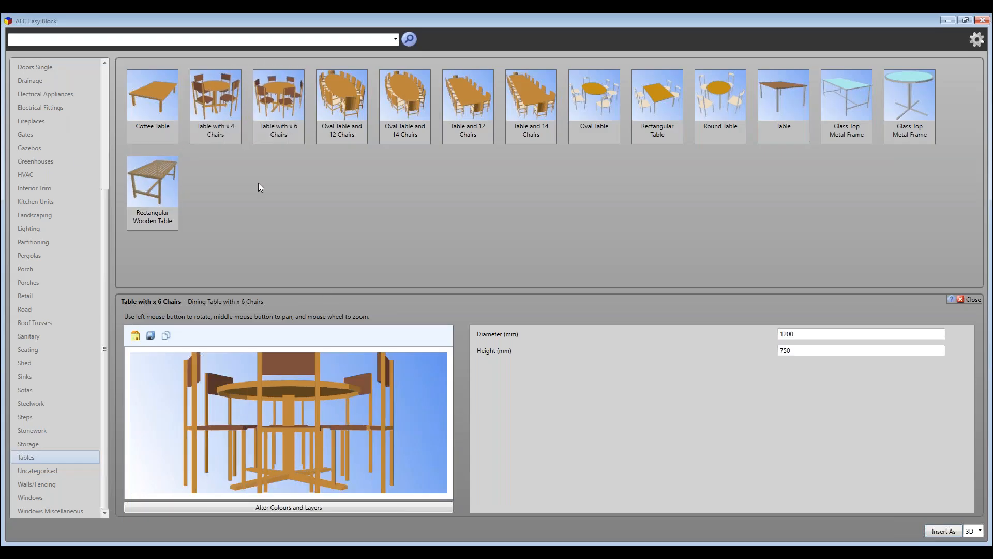
pyautogui.click(206, 108)
pyautogui.click(780, 336)
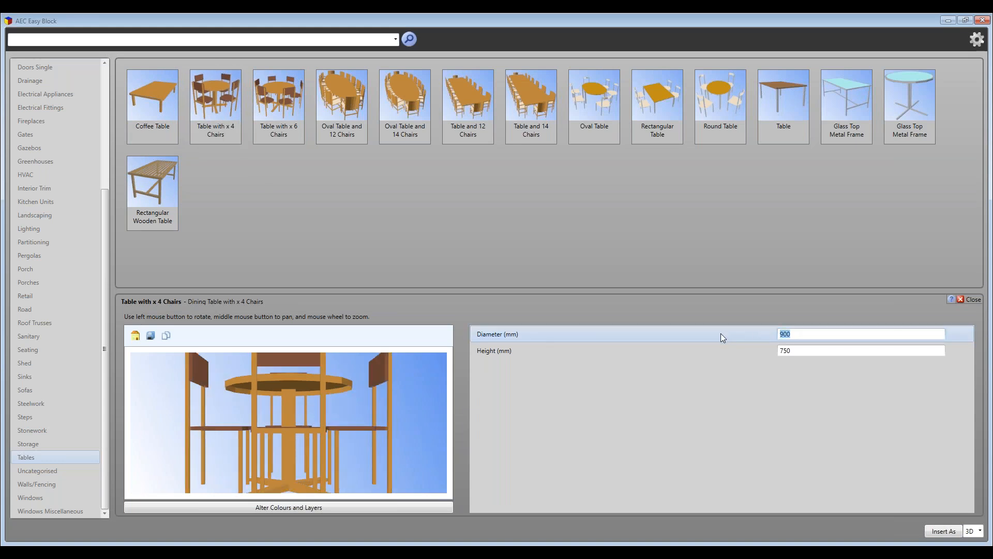
pyautogui.write('1250')
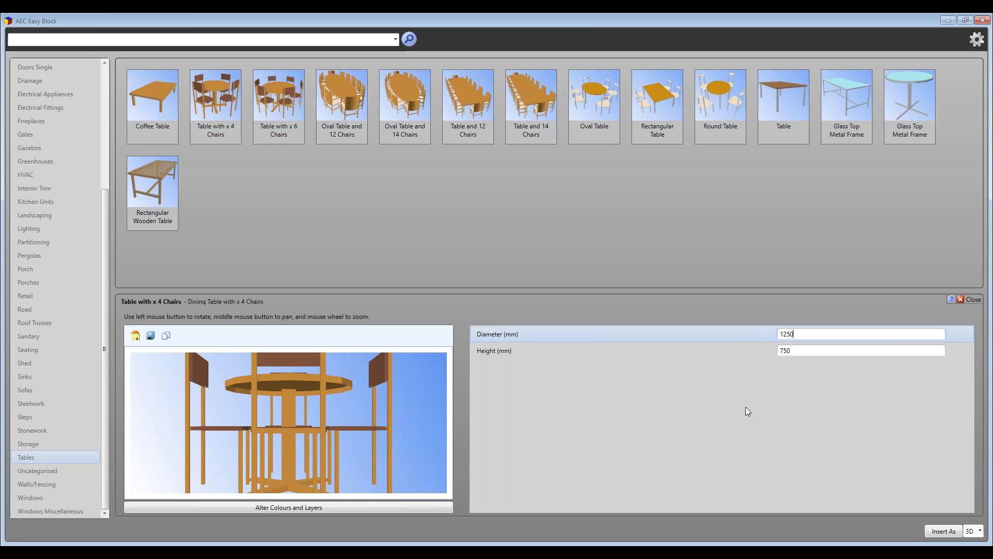
# Insert the table as a 3D symbol on the Untitled layer, placed squarely in the middle of the ground-floor plan's upper-left room
pyautogui.click(939, 531)
pyautogui.click(500, 302)
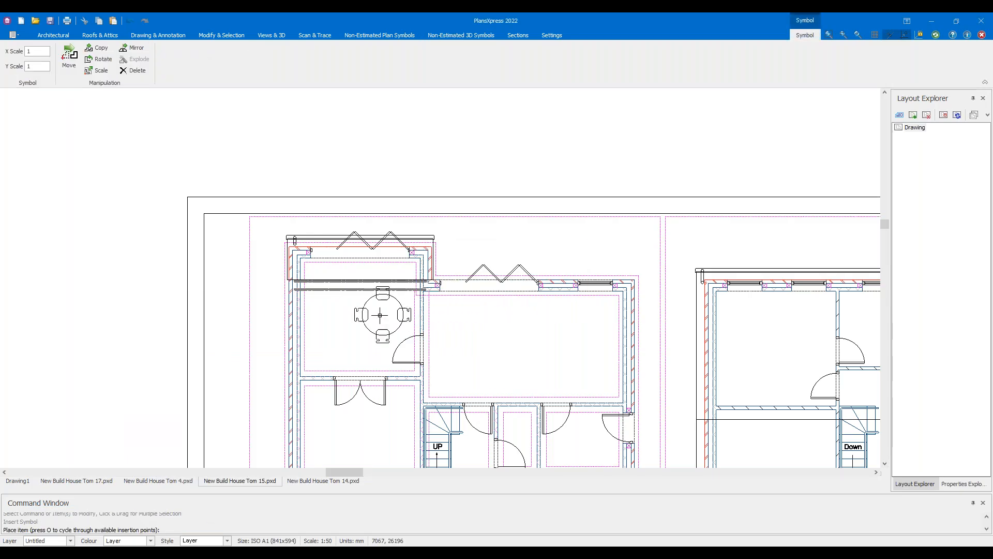
pyautogui.scroll(2, 365, 313)
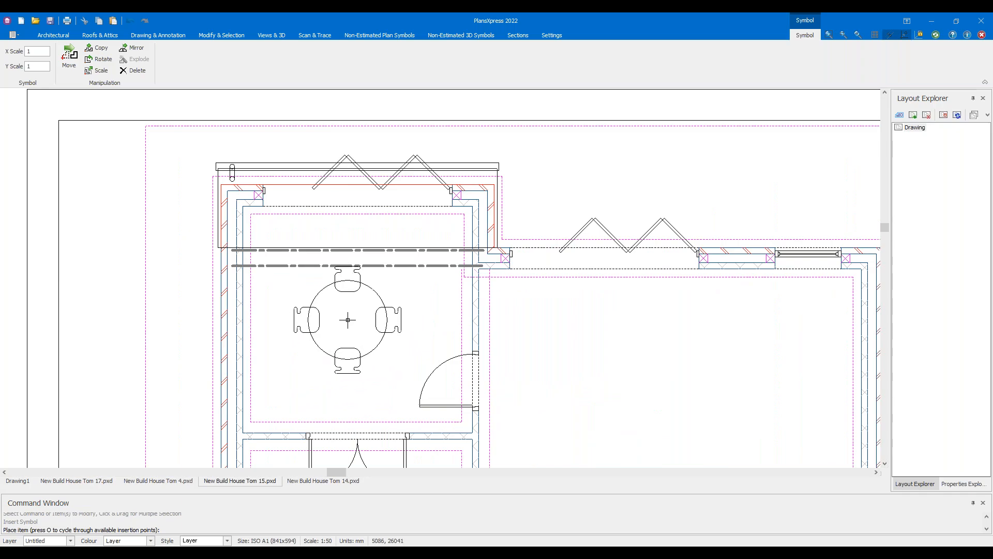
pyautogui.click(352, 319)
pyautogui.click(381, 336)
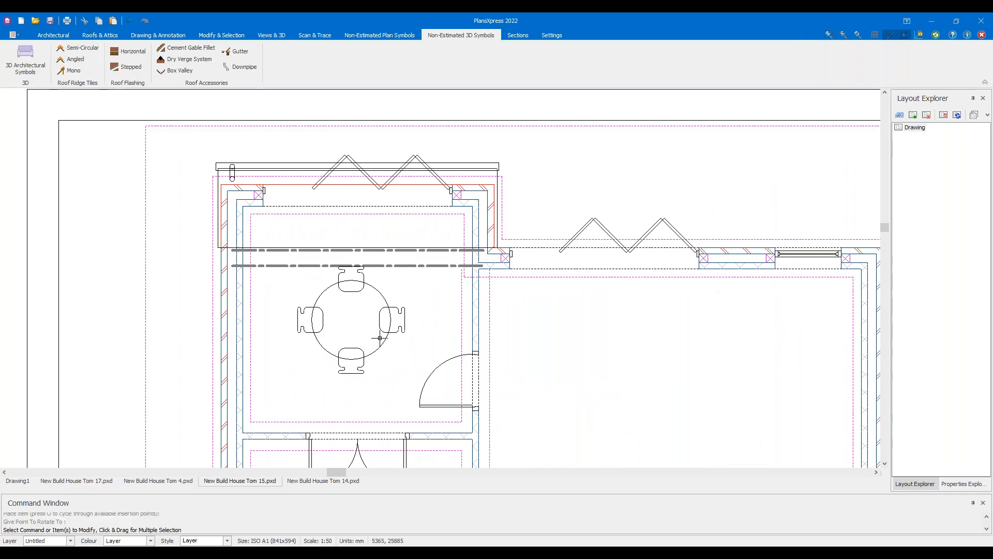
# Insert the 1500 x 900 mm Coffee Table on the Untitled layer in the ground-floor plan's lower-left room, turned lengthwise at a slight angle
pyautogui.scroll(-2, 438, 356)
pyautogui.moveTo(502, 358); pyautogui.dragTo(300, 243, button='middle')
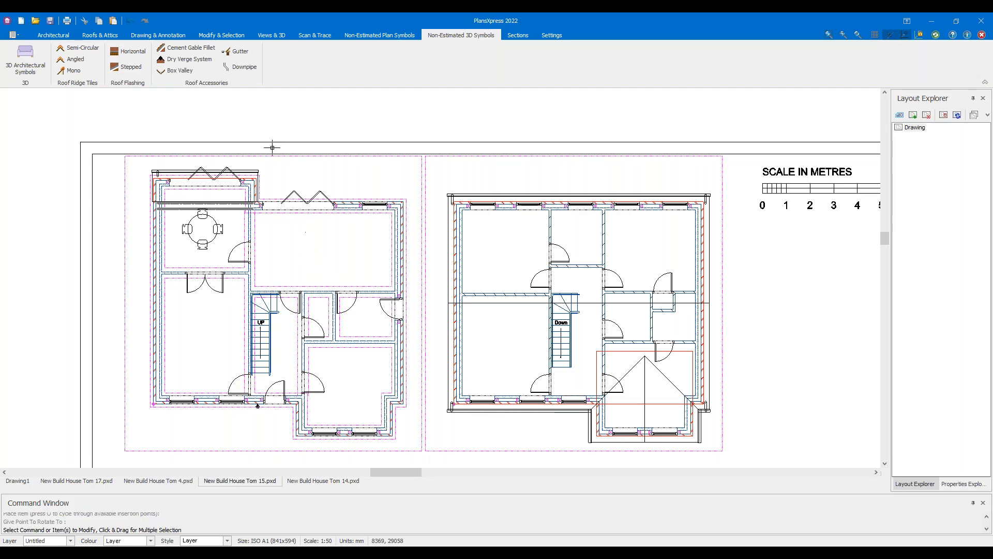
pyautogui.click(16, 63)
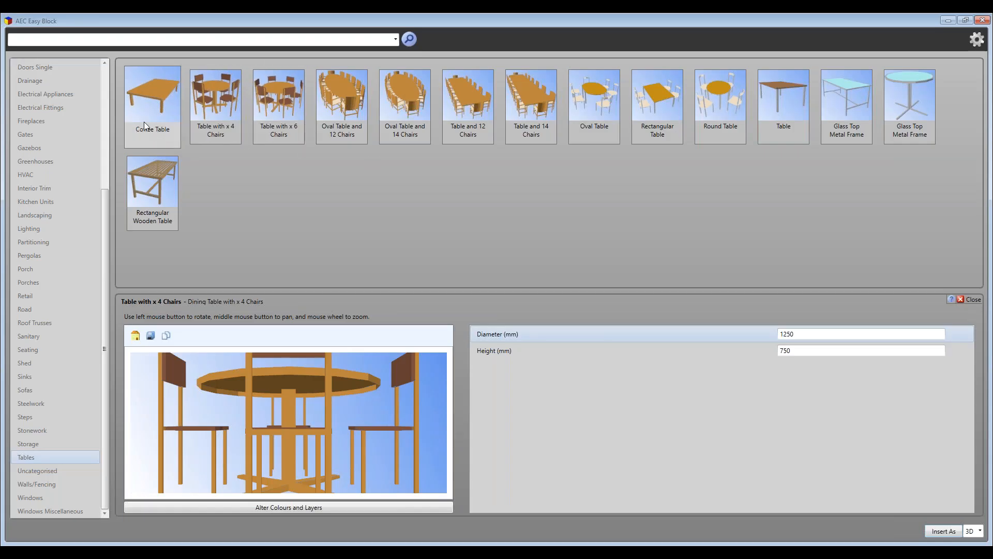
pyautogui.click(139, 95)
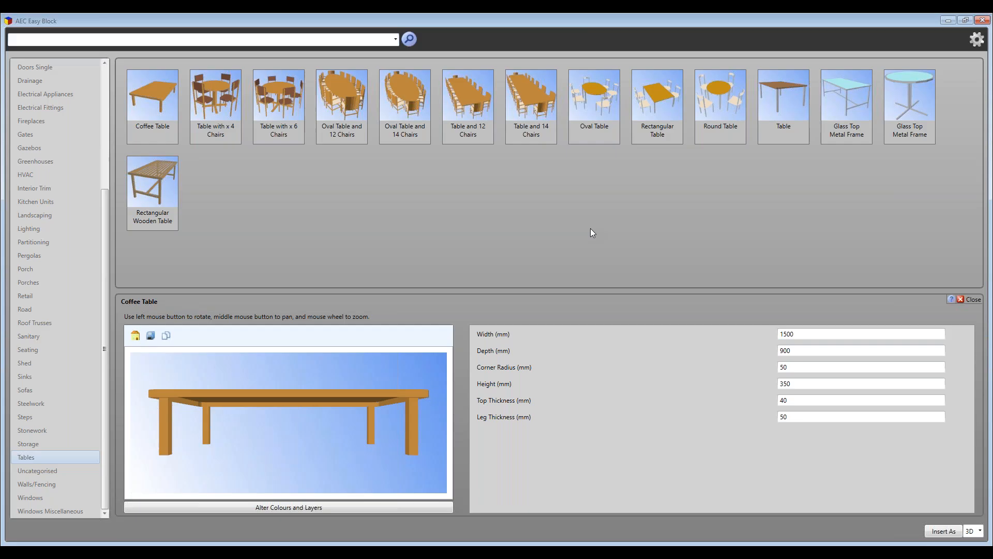
pyautogui.click(938, 531)
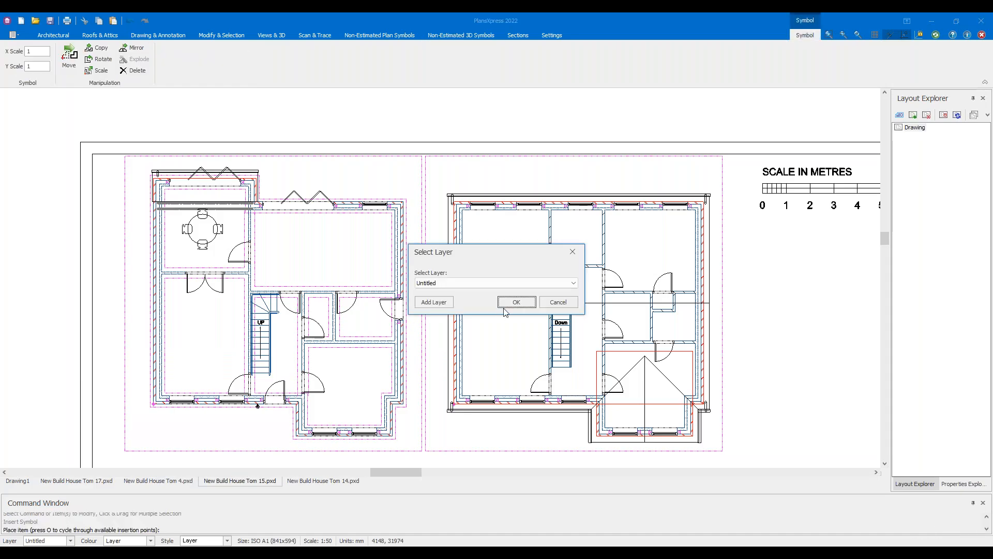
pyautogui.click(512, 299)
pyautogui.scroll(3, 207, 334)
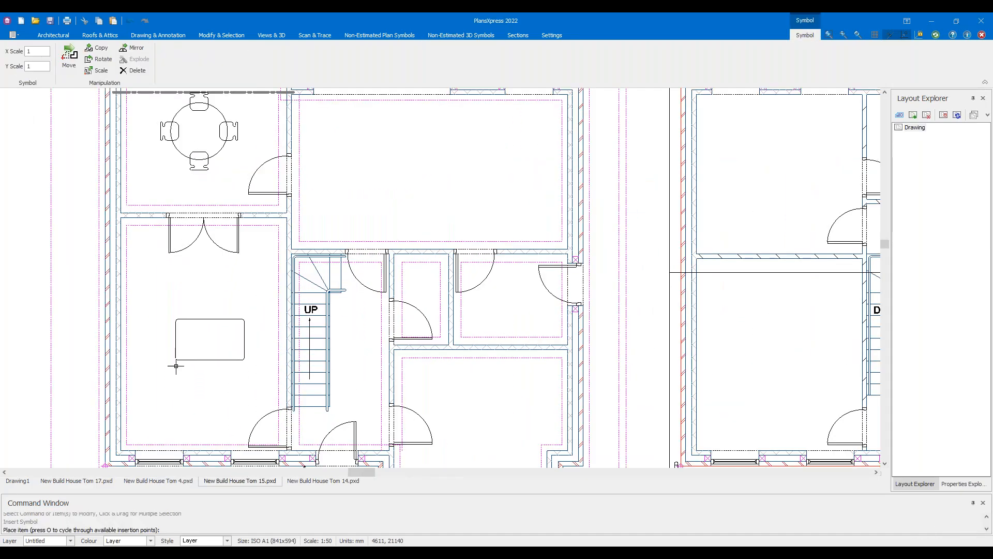
pyautogui.click(190, 326)
pyautogui.click(181, 359)
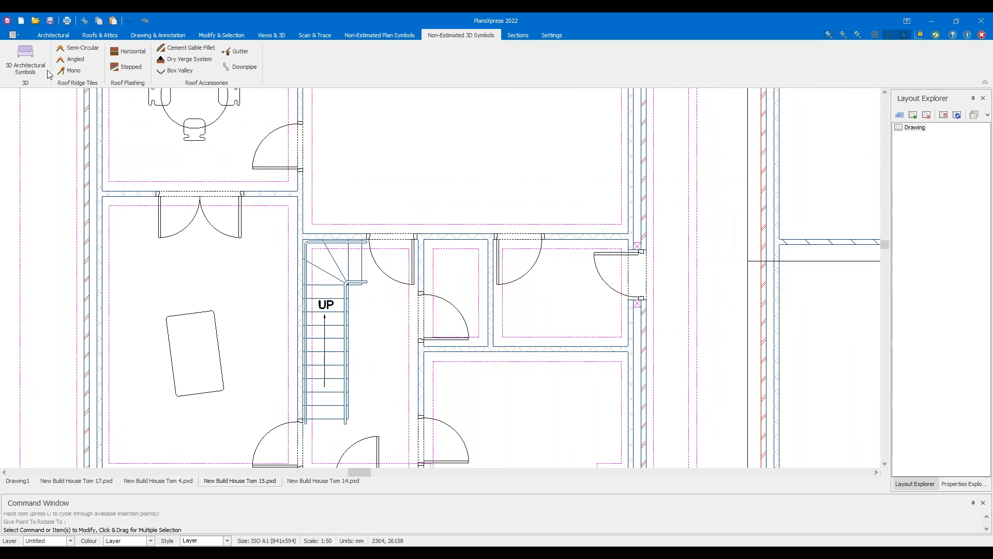
# Reopen the 3D symbols library, choose Sofa 1 from the Sofas category and tilt its preview to see the seat
pyautogui.click(32, 65)
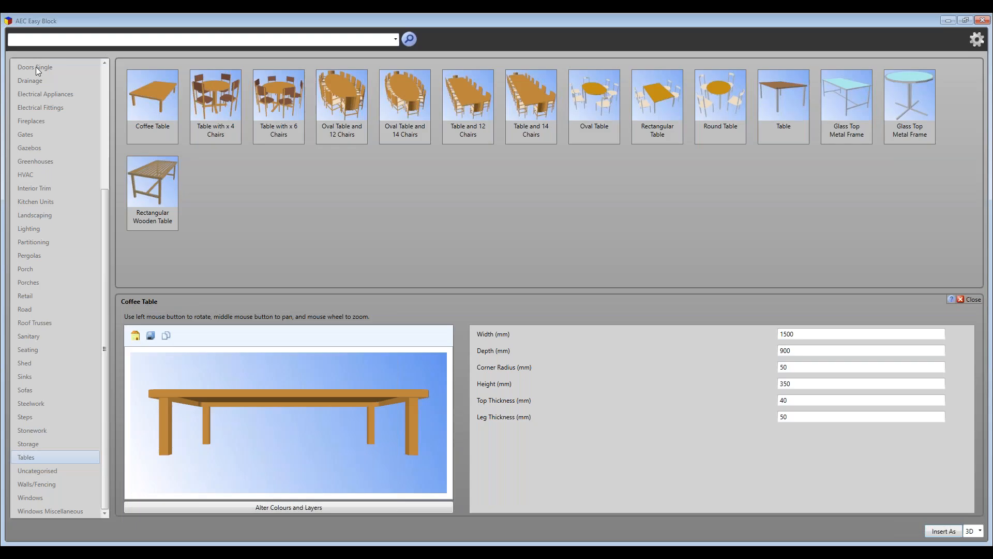
pyautogui.click(30, 483)
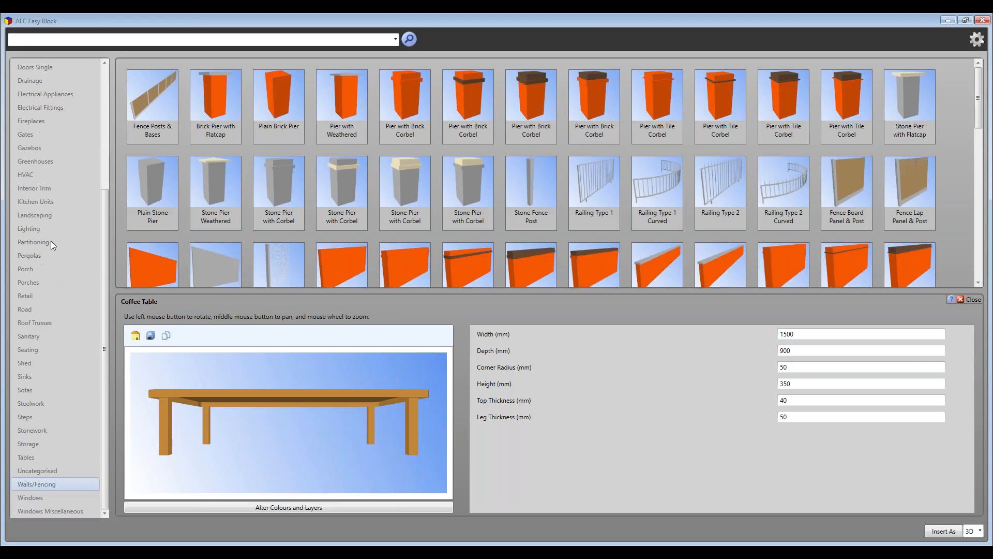
pyautogui.click(27, 391)
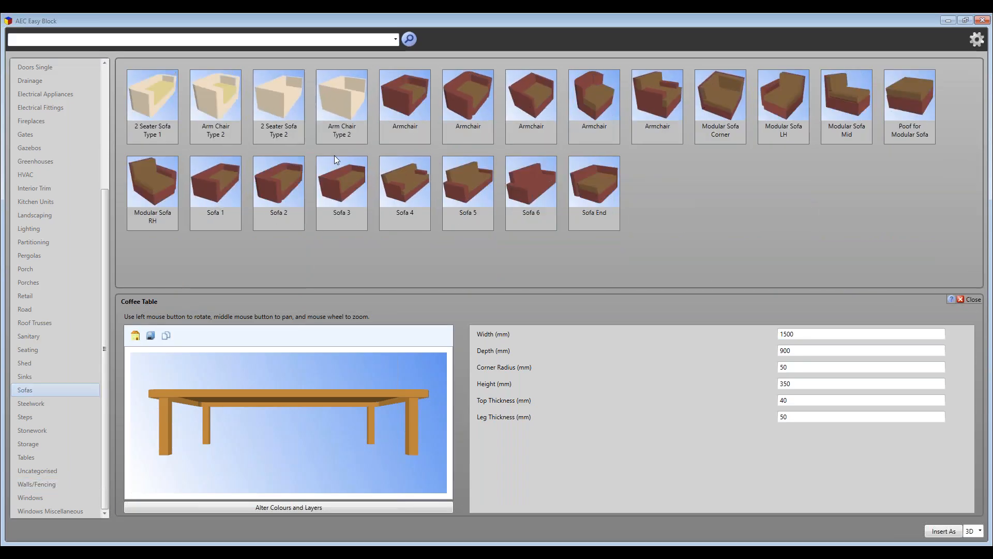
pyautogui.click(209, 184)
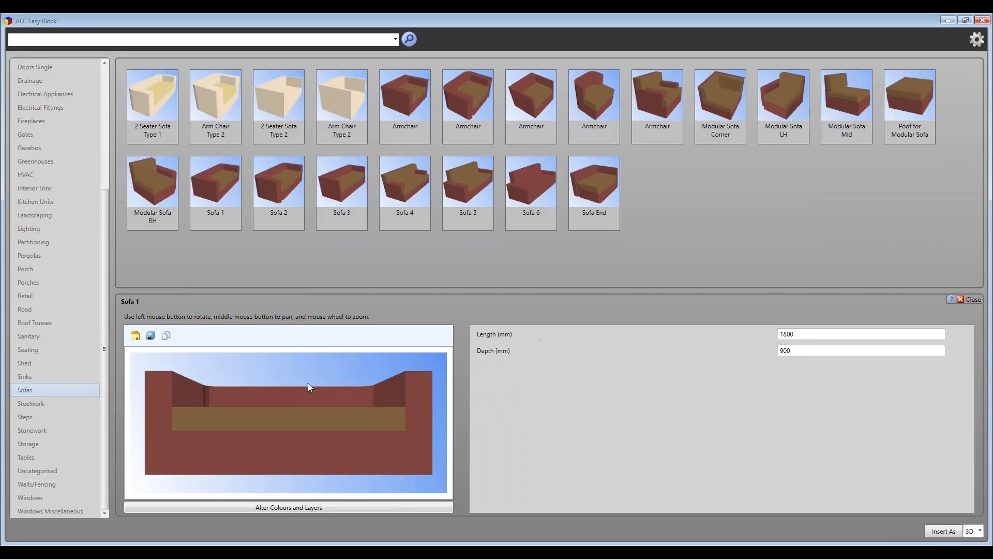
pyautogui.moveTo(308, 383); pyautogui.dragTo(308, 454)
# Give Sofa 1's 3D-Living-Room-Upholstery layer a fixed light pink colour
pyautogui.click(305, 507)
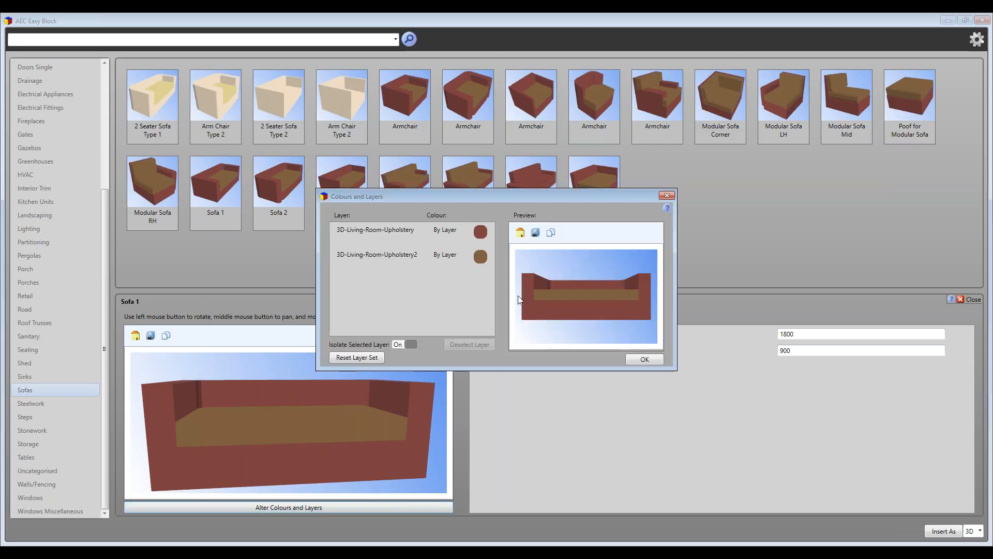
pyautogui.click(477, 237)
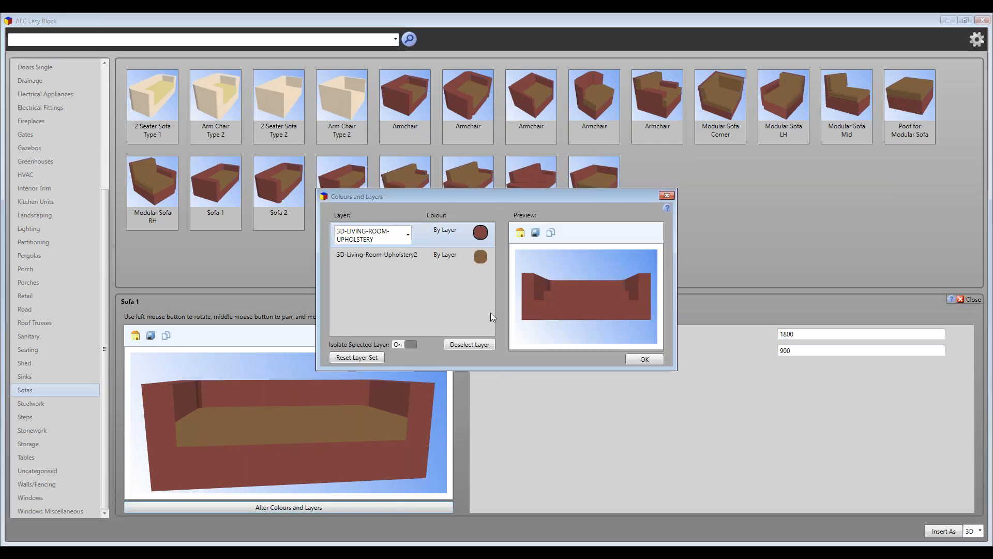
pyautogui.click(483, 234)
pyautogui.click(483, 233)
pyautogui.click(483, 233)
pyautogui.click(483, 234)
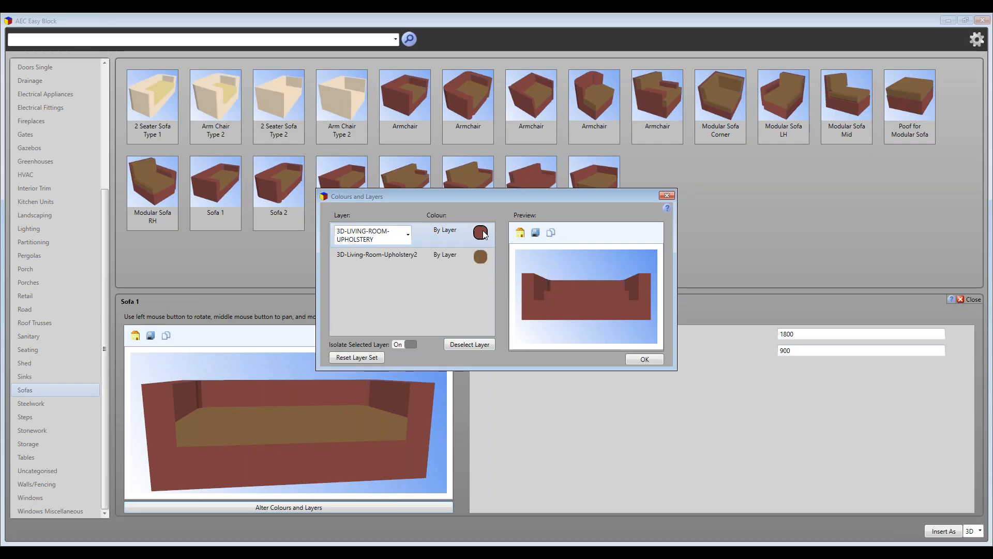
pyautogui.click(490, 237)
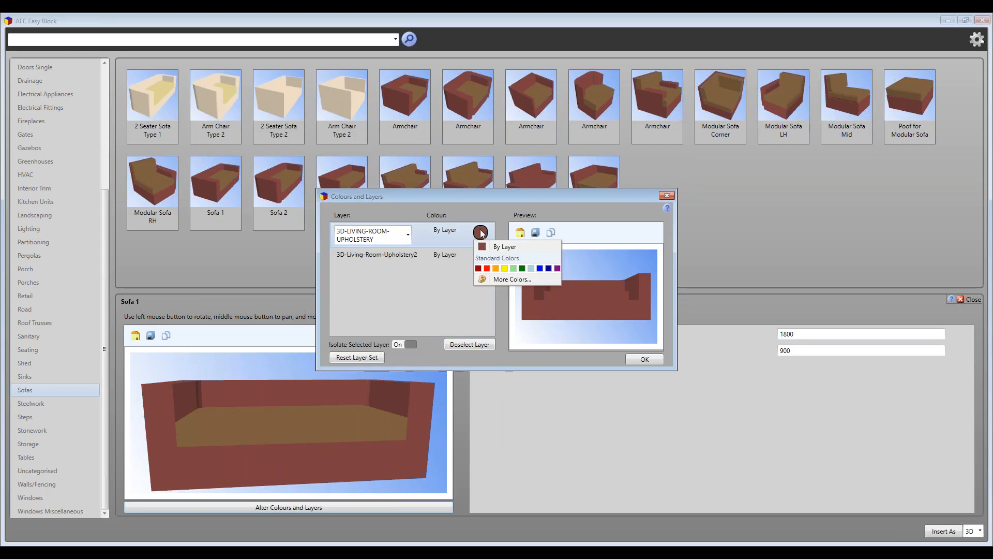
pyautogui.click(499, 282)
pyautogui.moveTo(470, 275); pyautogui.dragTo(457, 223)
pyautogui.click(508, 345)
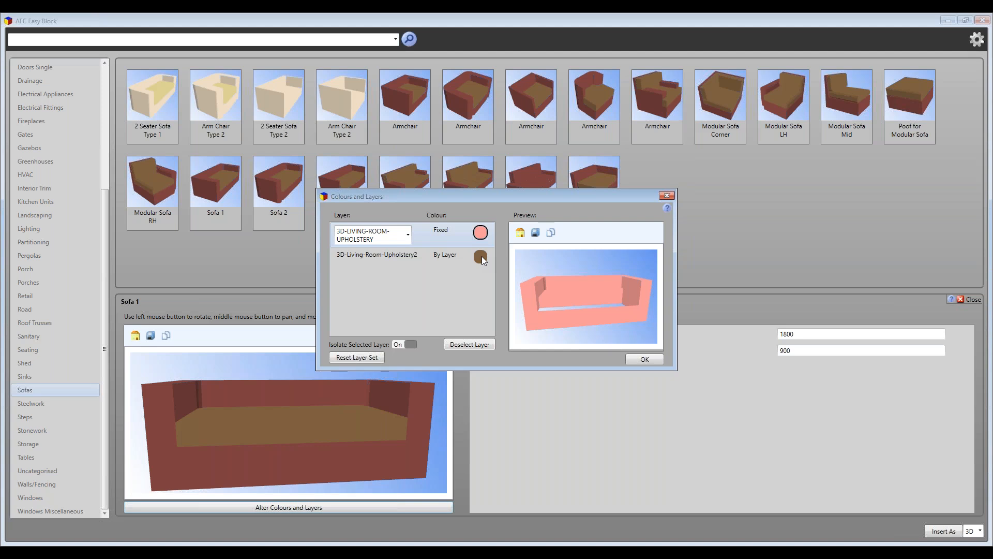
# Set the sofa's 3D-Living-Room-Upholstery2 layer to the purple #FFB544C2 and accept the colour changes
pyautogui.click(481, 256)
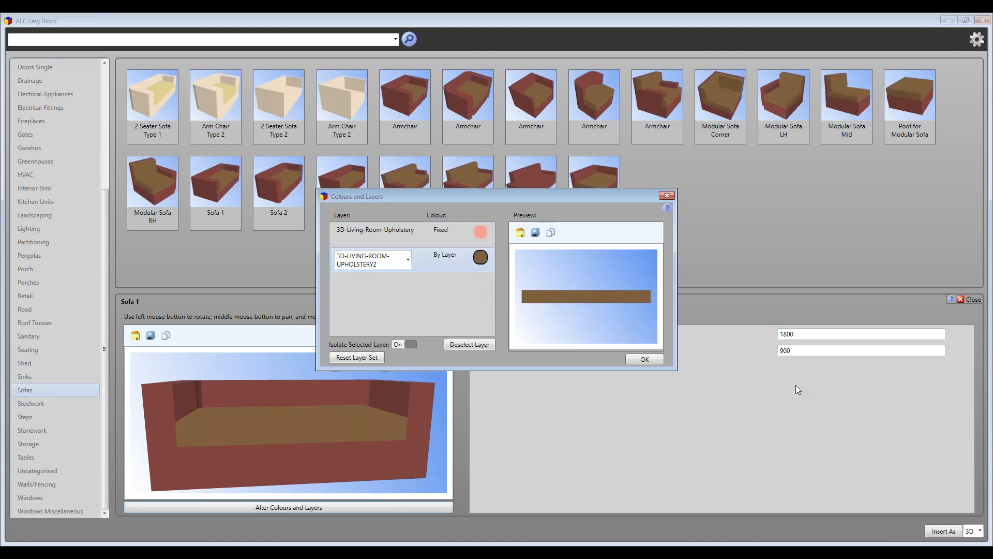
pyautogui.click(481, 258)
pyautogui.click(495, 305)
pyautogui.click(514, 285)
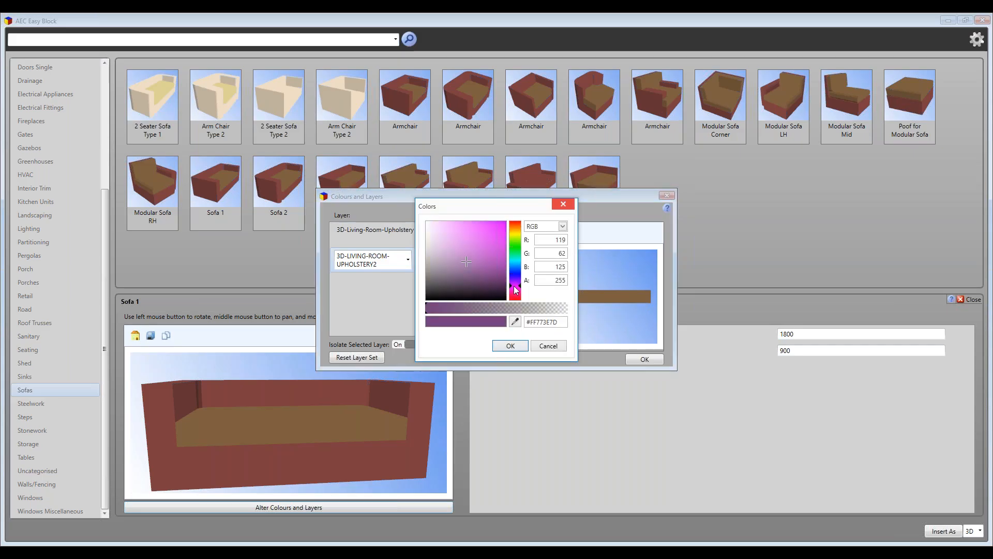
pyautogui.click(478, 239)
pyautogui.click(509, 345)
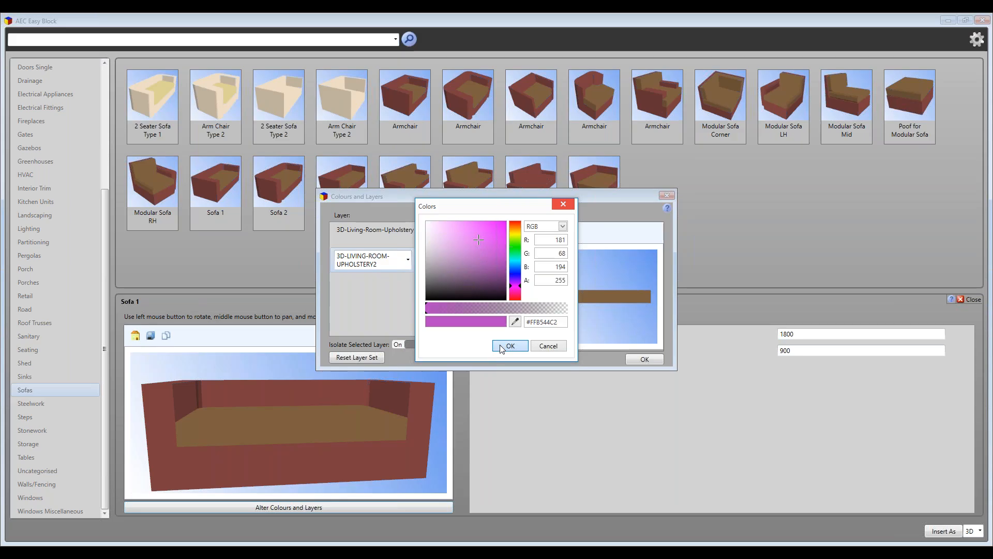
pyautogui.click(647, 359)
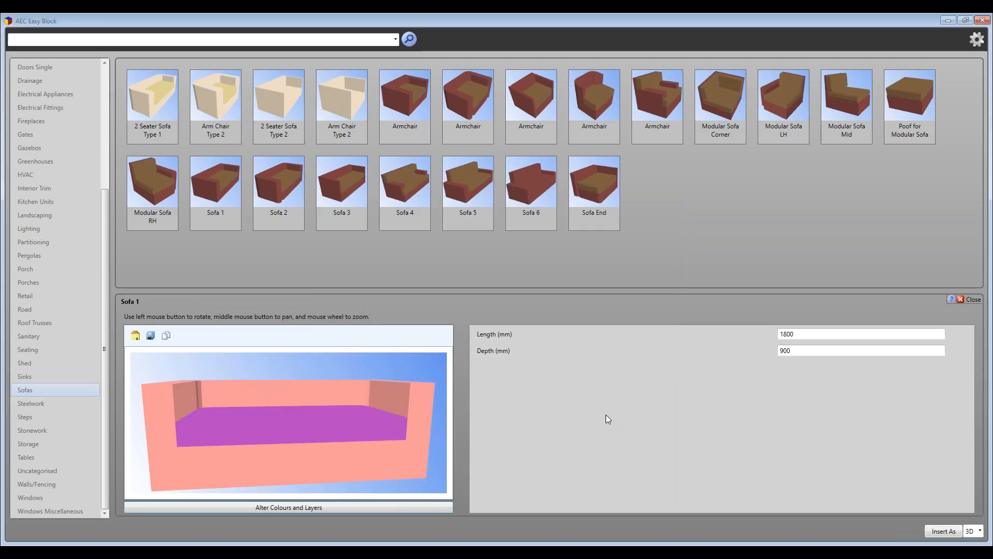
# Insert Sofa 1 as a 3D symbol on the Untitled layer, between the coffee table and the stair wall, angled to match the table
pyautogui.click(940, 531)
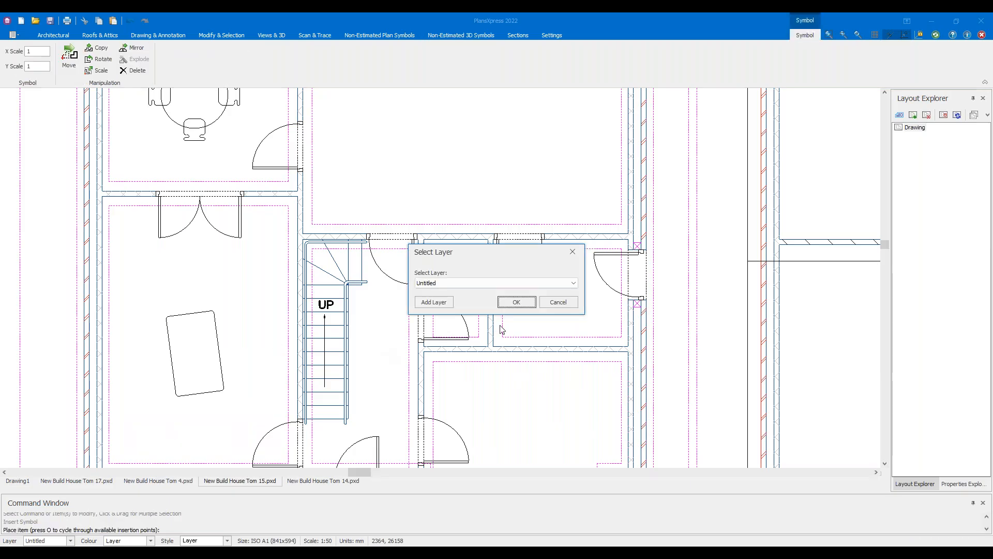
pyautogui.click(498, 304)
pyautogui.click(237, 288)
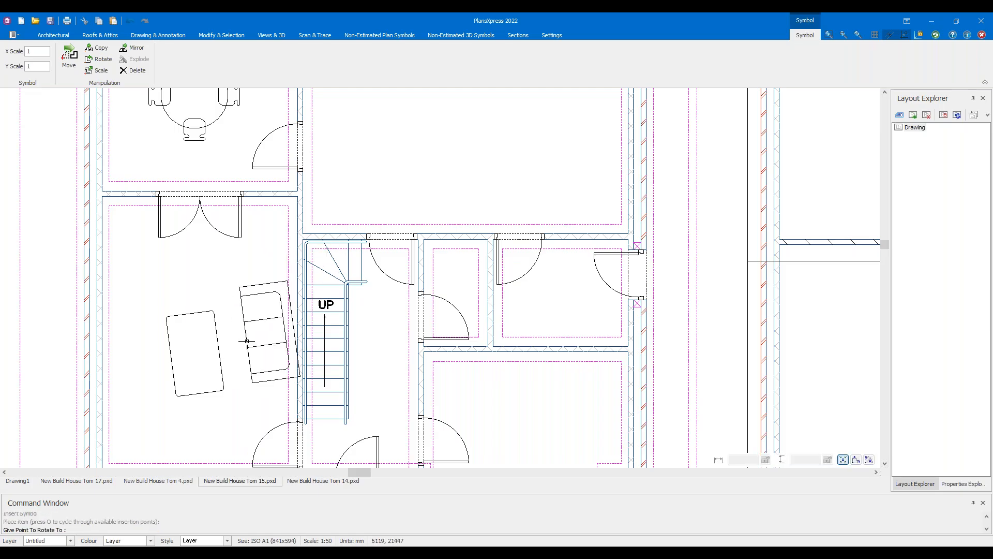
pyautogui.click(246, 344)
# Move the sofa slightly up and away from the stair wall by its insertion point
pyautogui.scroll(3, 264, 362)
pyautogui.moveTo(259, 404); pyautogui.dragTo(223, 383)
pyautogui.click(209, 188)
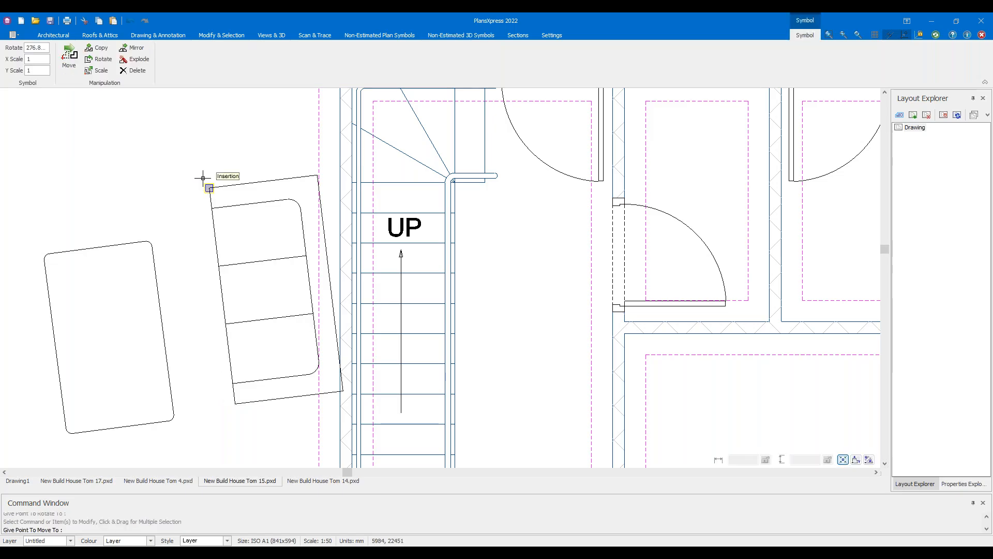
pyautogui.click(200, 165)
# Open the 3D preview, hide Level 2 and inspect the coffee table and sofa in the ground-floor room from above
pyautogui.scroll(-1, 156, 162)
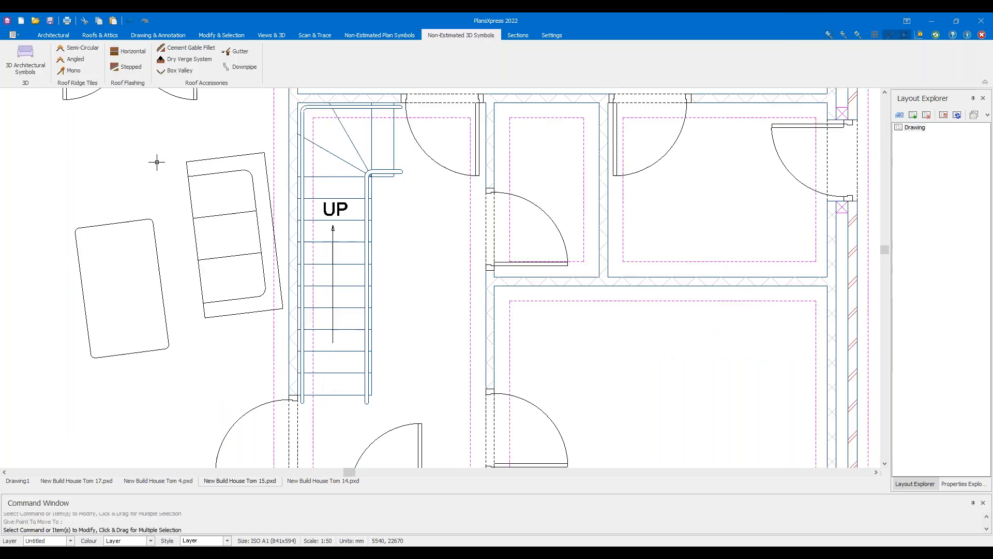
pyautogui.scroll(-2, 157, 162)
pyautogui.click(271, 35)
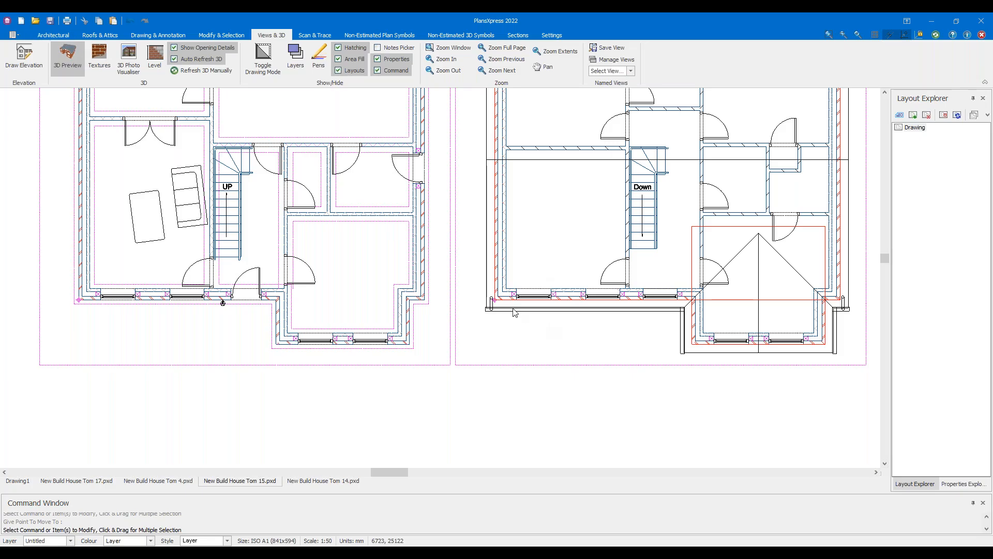
pyautogui.moveTo(536, 290); pyautogui.dragTo(557, 309)
pyautogui.click(474, 92)
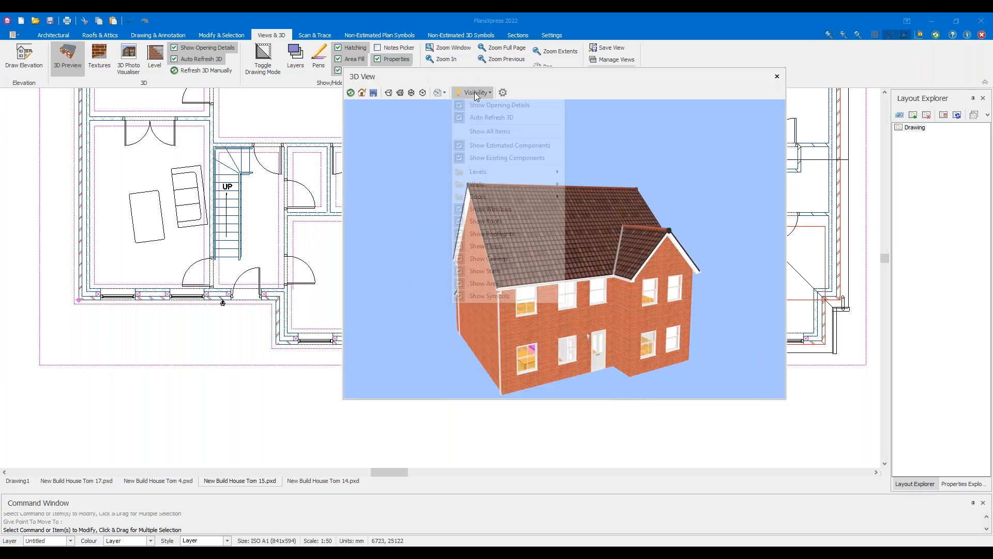
pyautogui.moveTo(521, 177)
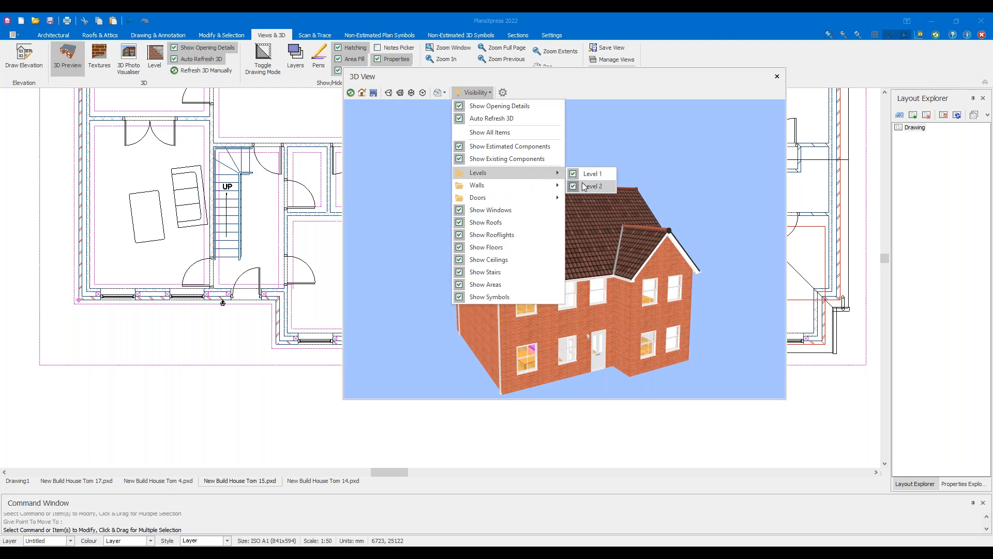
pyautogui.click(569, 184)
pyautogui.moveTo(541, 247); pyautogui.dragTo(598, 337)
pyautogui.moveTo(534, 328); pyautogui.dragTo(514, 270)
pyautogui.scroll(5, 487, 323)
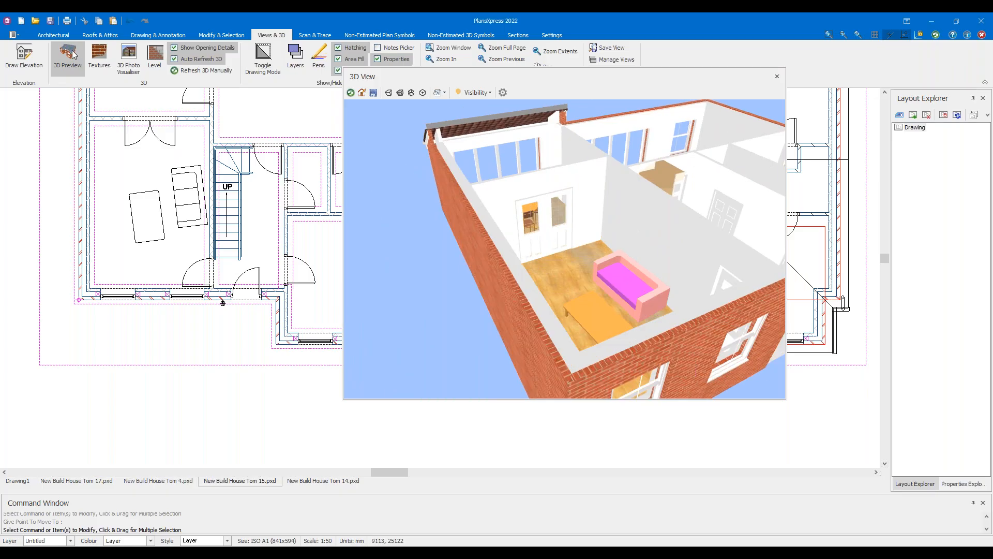
# Show Level 2 again in the 3D view and close the view
pyautogui.click(486, 92)
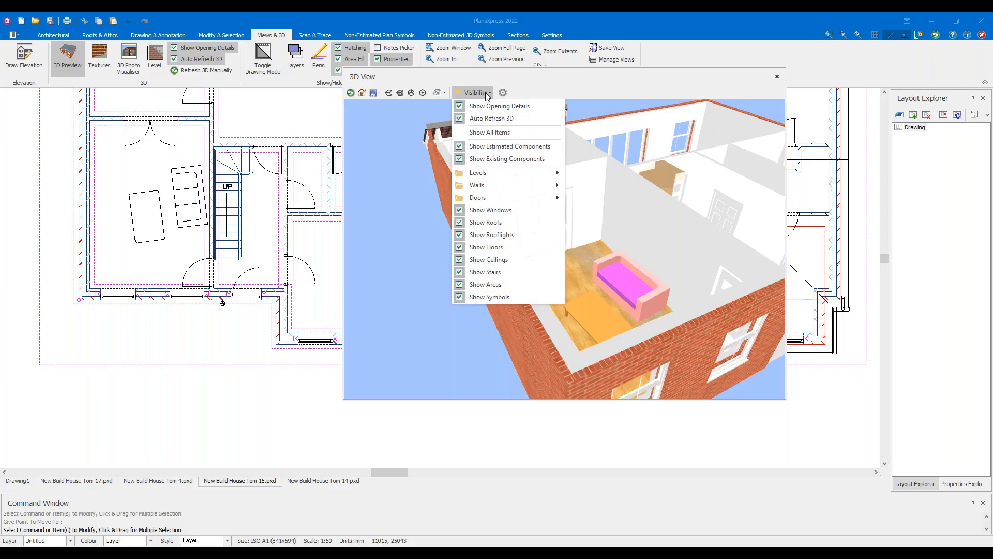
pyautogui.moveTo(517, 175)
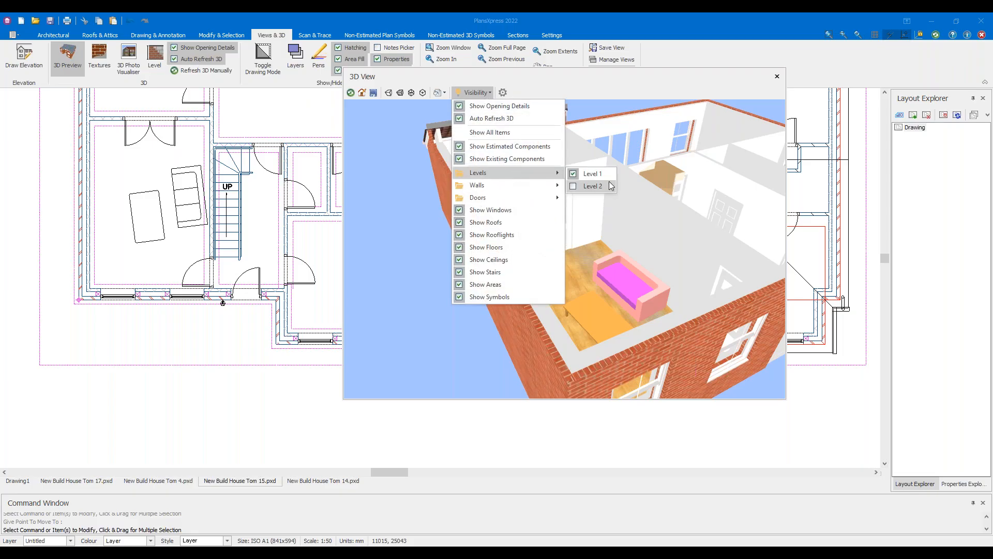
pyautogui.click(597, 188)
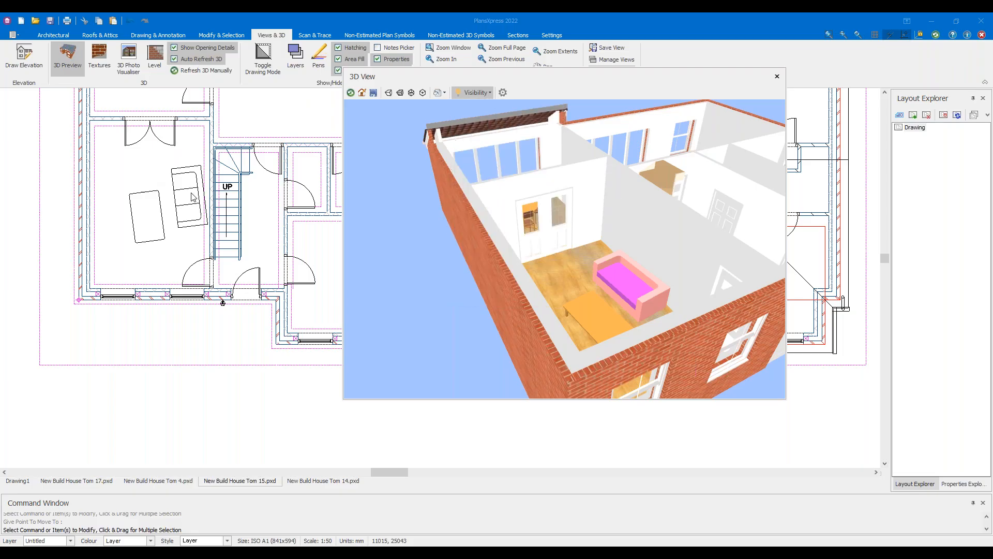
pyautogui.scroll(2, 170, 181)
pyautogui.scroll(-1, 177, 182)
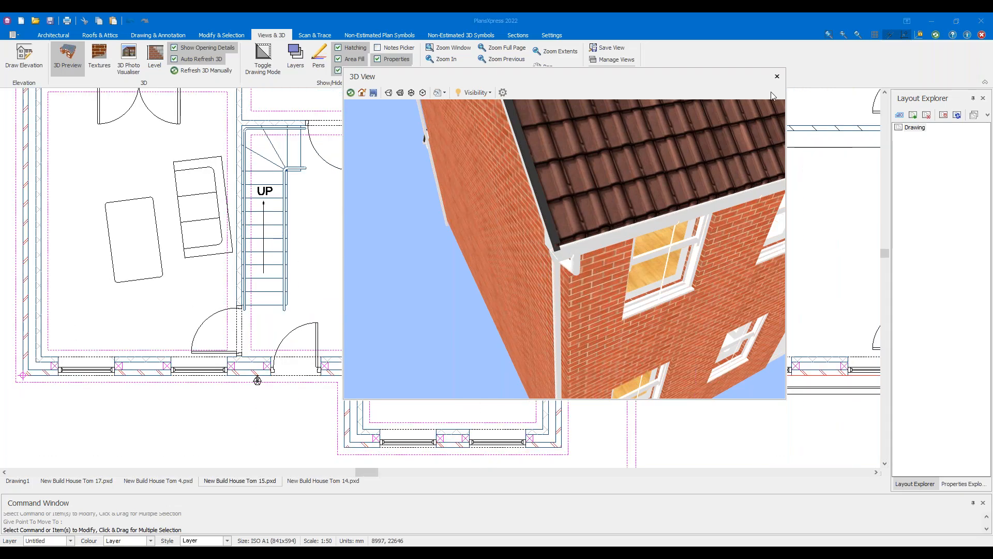
pyautogui.click(777, 77)
pyautogui.scroll(2, 267, 188)
pyautogui.scroll(-1, 267, 187)
pyautogui.moveTo(176, 206); pyautogui.dragTo(238, 219, button='middle')
pyautogui.click(223, 200)
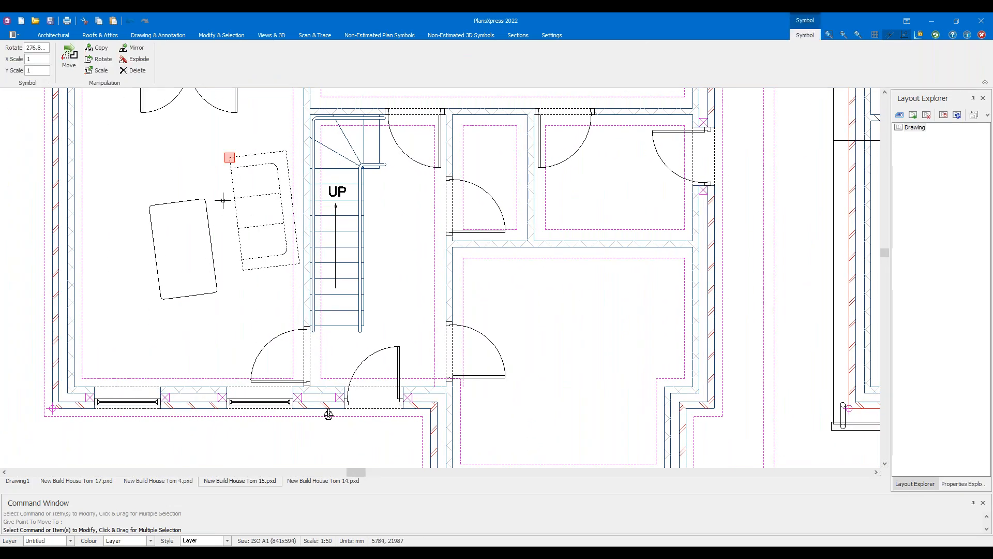
pyautogui.press('Escape')
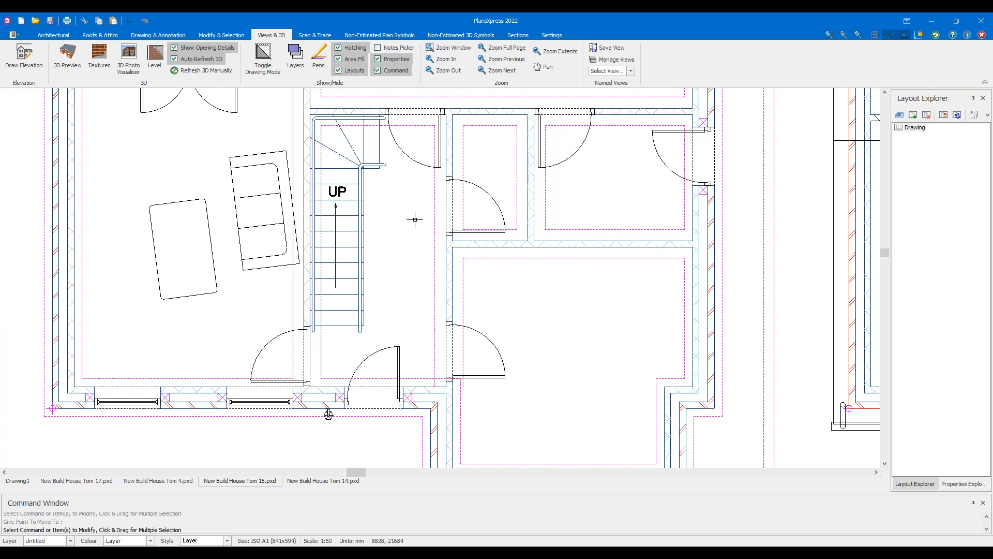
pyautogui.scroll(-1, 415, 219)
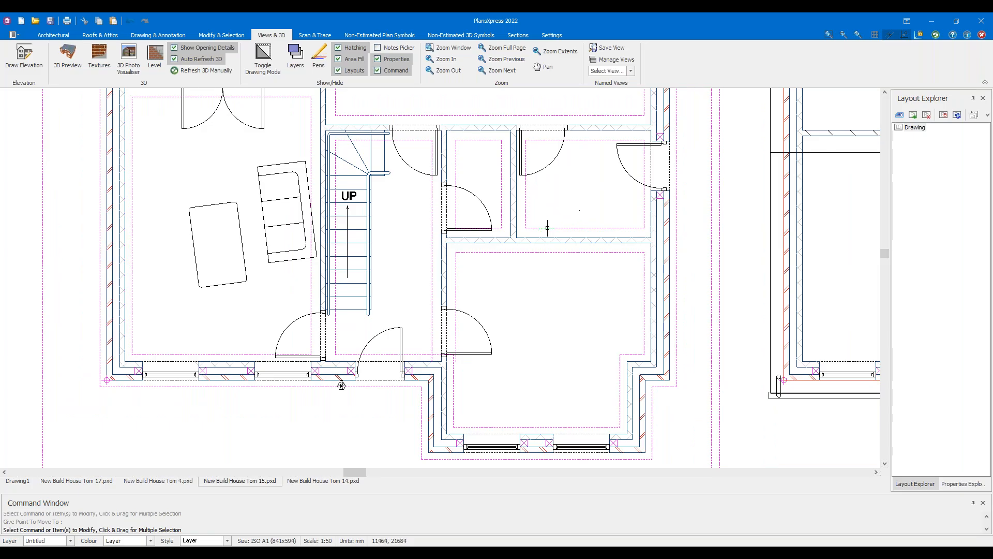
pyautogui.moveTo(452, 224); pyautogui.dragTo(471, 383, button='middle')
pyautogui.click(281, 165)
pyautogui.click(444, 202)
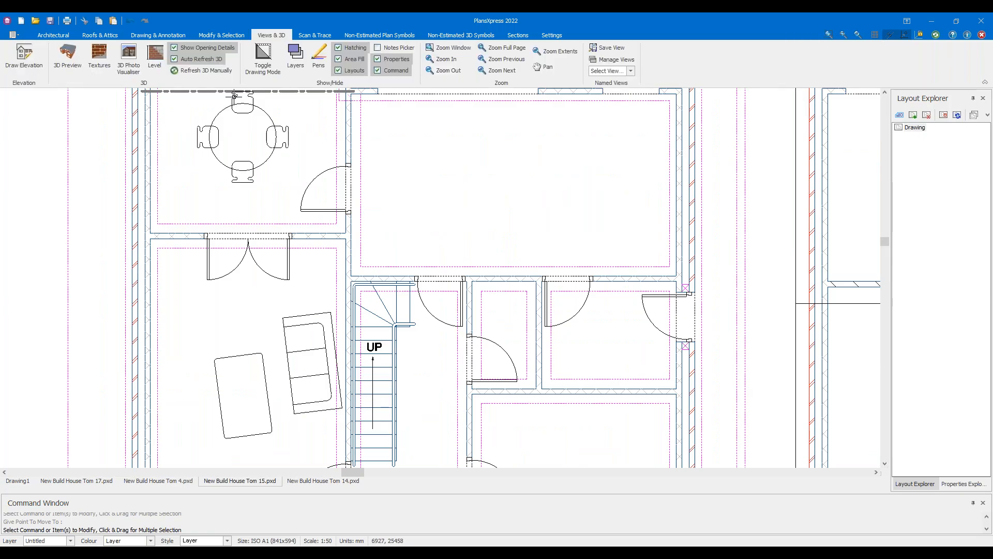
# Choose the King Size Bed from the Beds category of the 3D architectural symbols and insert it as 3D
pyautogui.scroll(-3, 77, 59)
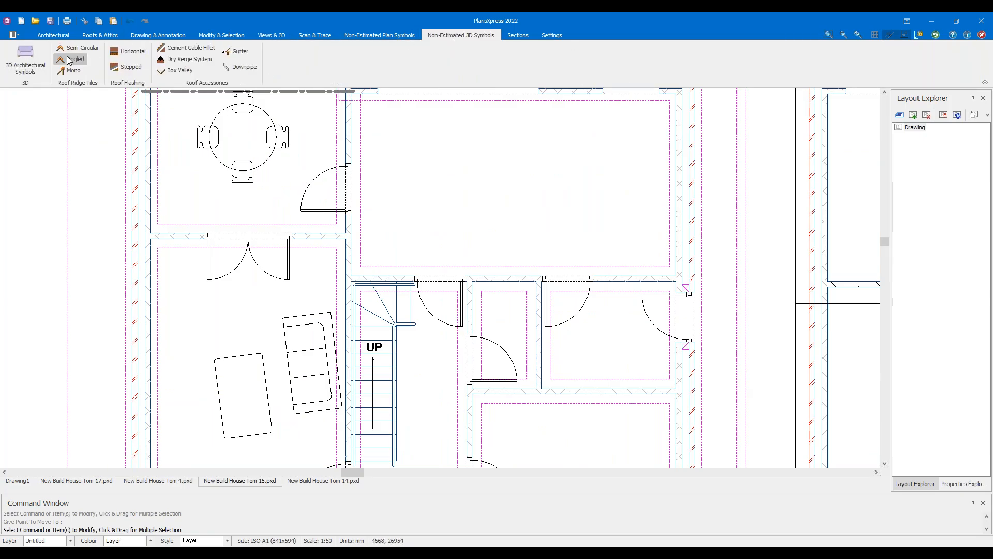
pyautogui.click(36, 52)
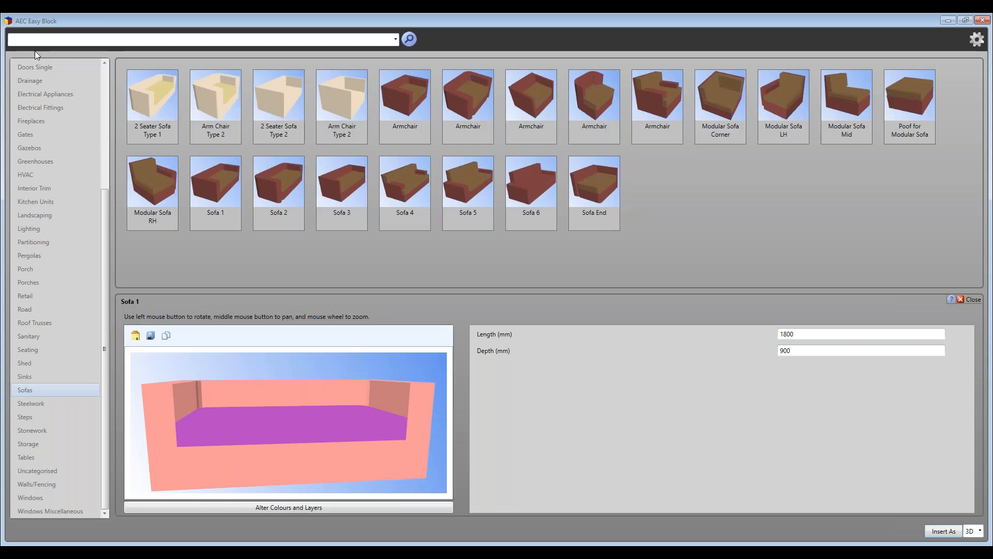
pyautogui.click(38, 119)
pyautogui.scroll(5, 52, 129)
pyautogui.click(45, 92)
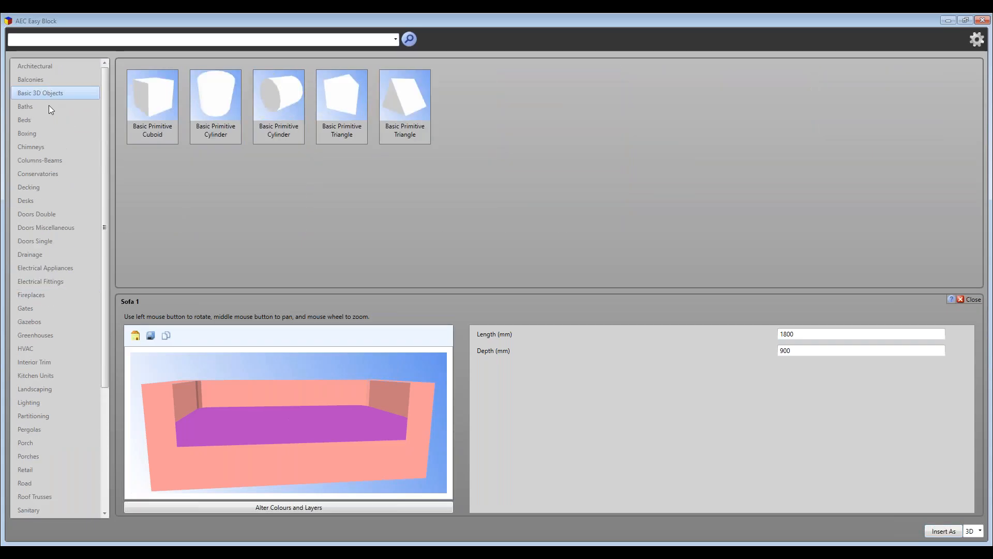
pyautogui.click(49, 105)
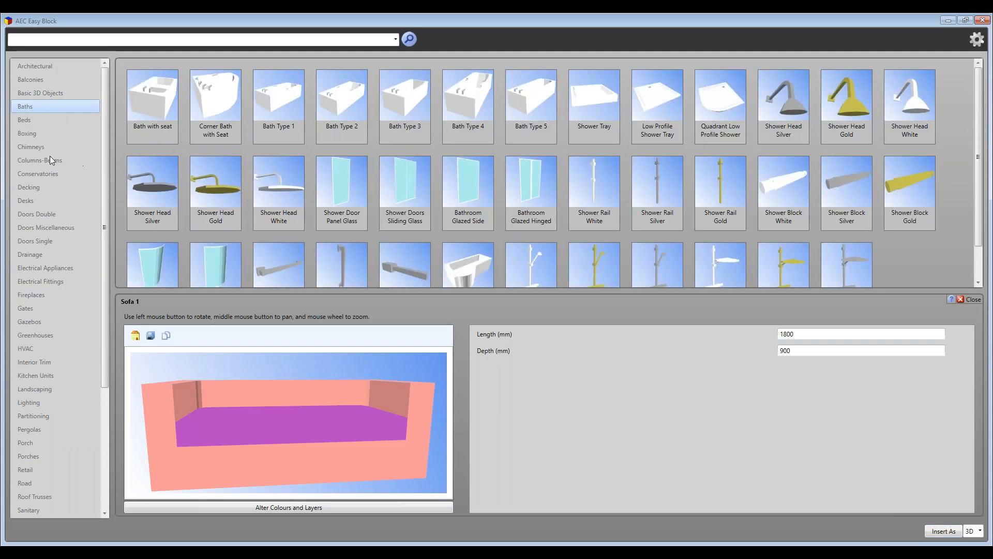
pyautogui.click(49, 157)
pyautogui.click(47, 146)
pyautogui.click(44, 110)
pyautogui.click(50, 120)
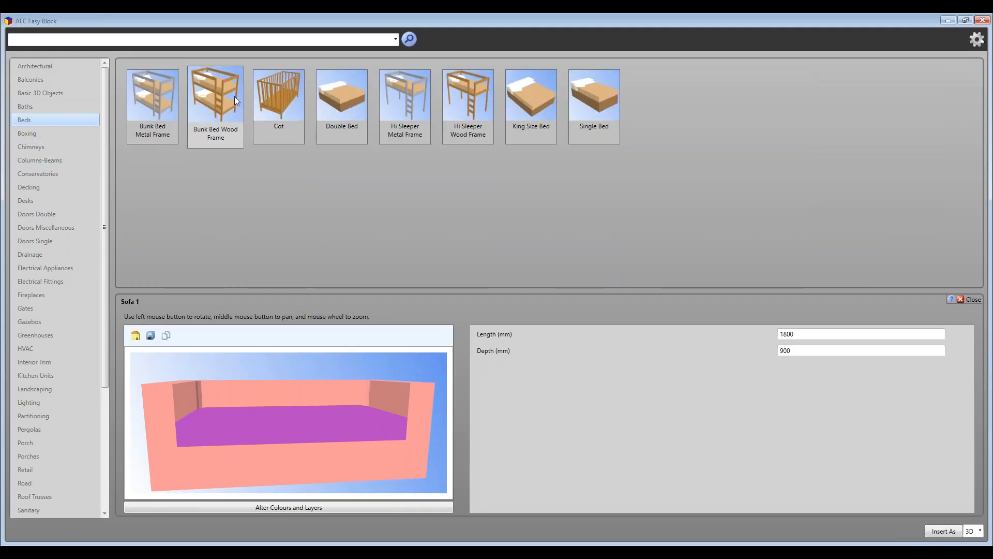
pyautogui.click(537, 90)
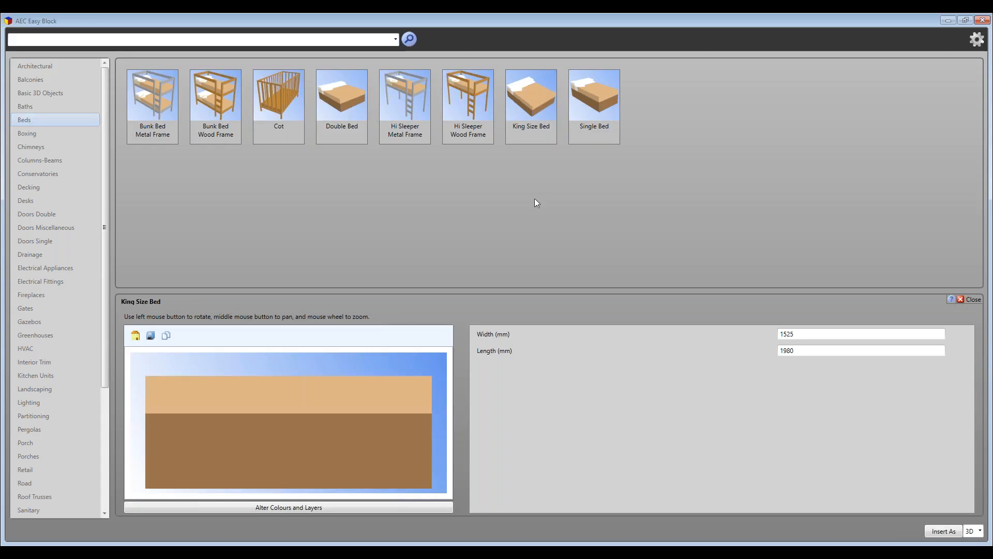
pyautogui.click(943, 531)
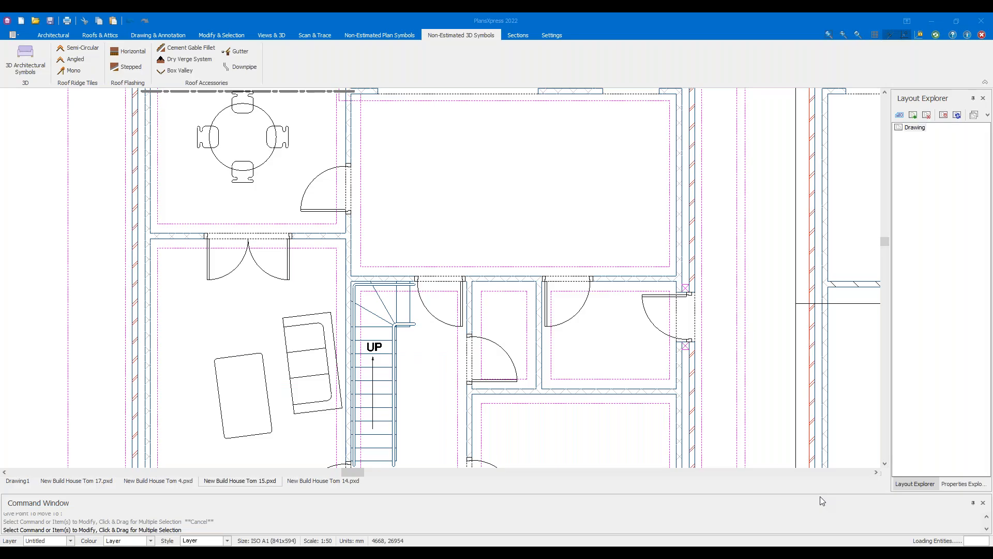
# Place the bed in the first-floor front bedroom beside the stairs, rotated so its headboard faces the outer side wall
pyautogui.click(516, 302)
pyautogui.scroll(-4, 525, 274)
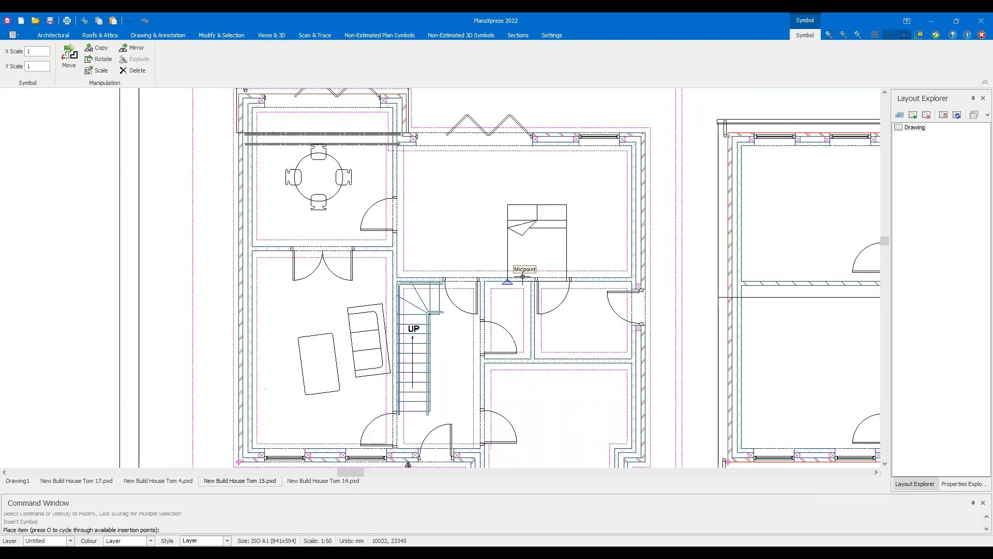
pyautogui.scroll(5, 481, 333)
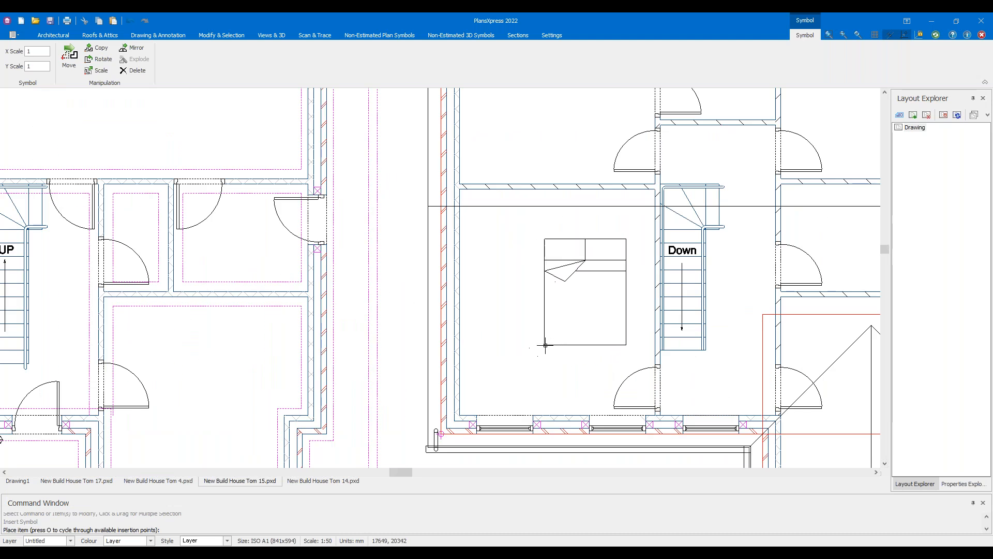
pyautogui.click(570, 342)
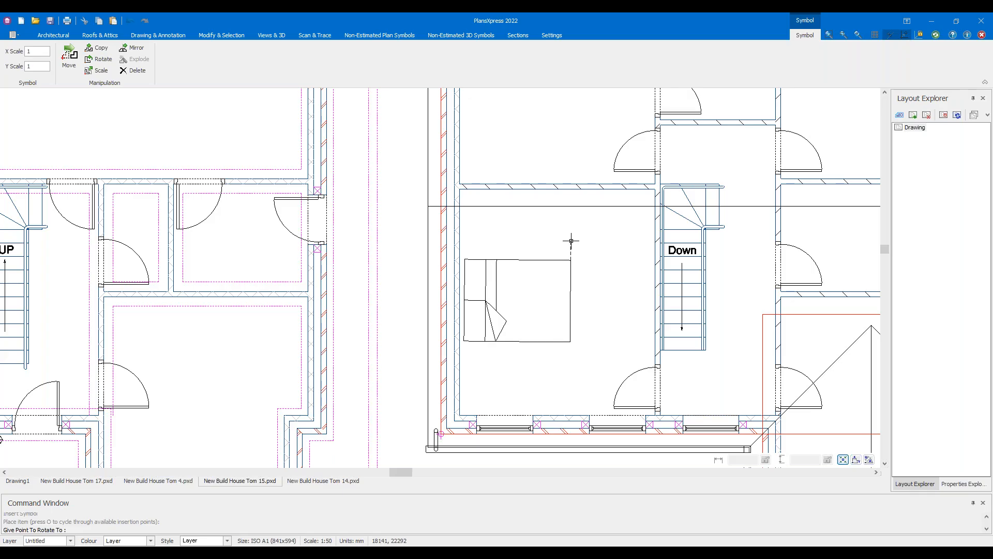
pyautogui.click(572, 240)
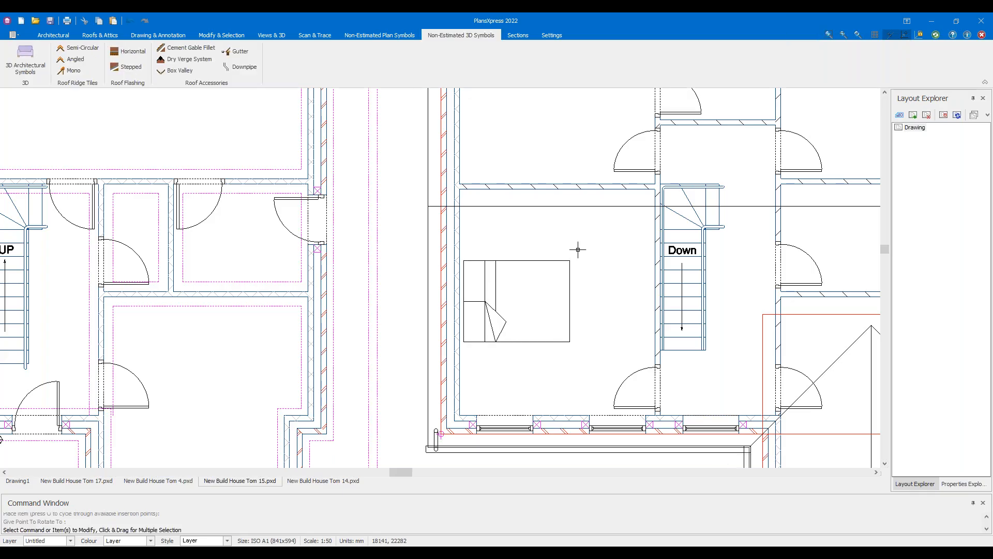
# Open the 3D preview, turn the house to show its front and set the background to White
pyautogui.scroll(-3, 604, 278)
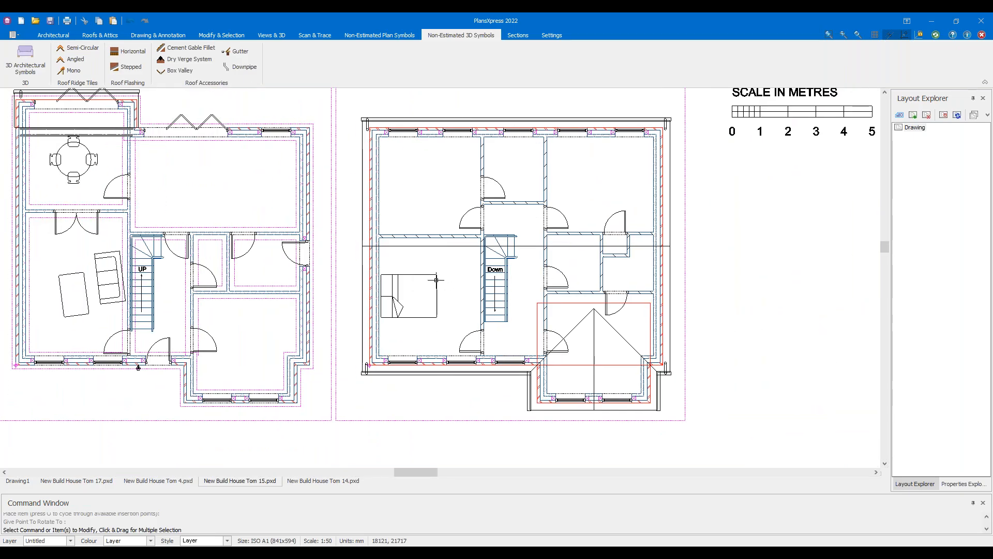
pyautogui.scroll(-2, 443, 281)
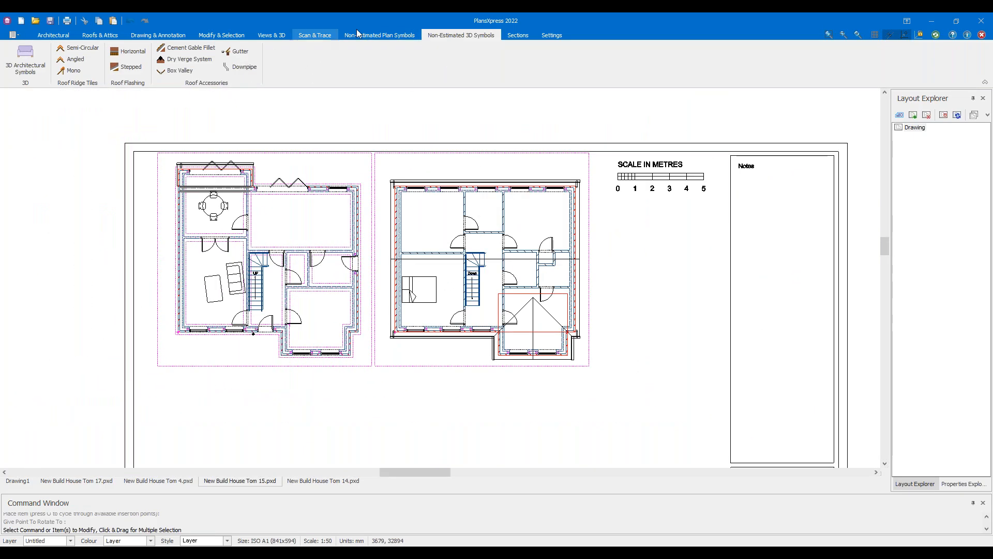
pyautogui.click(271, 35)
pyautogui.click(73, 56)
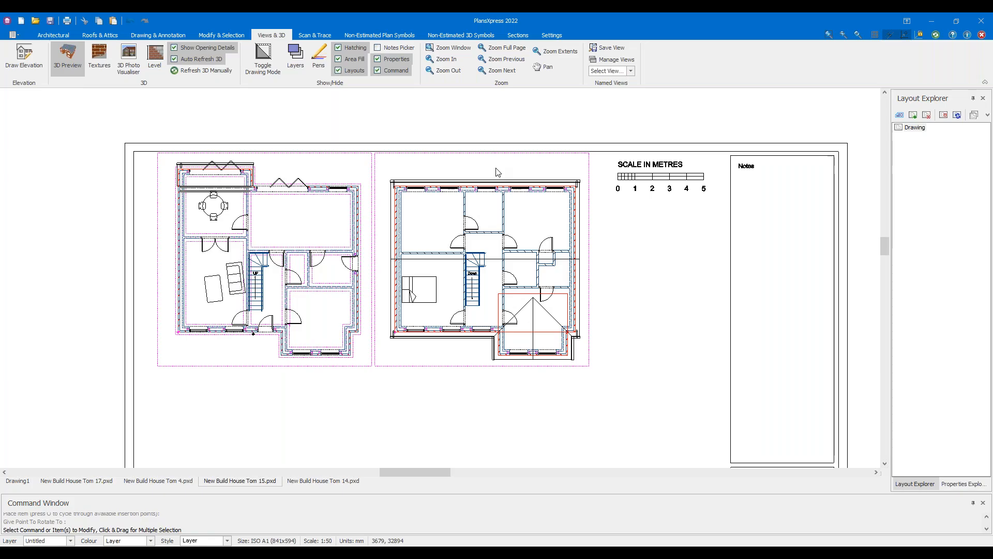
pyautogui.moveTo(524, 213); pyautogui.dragTo(871, 241)
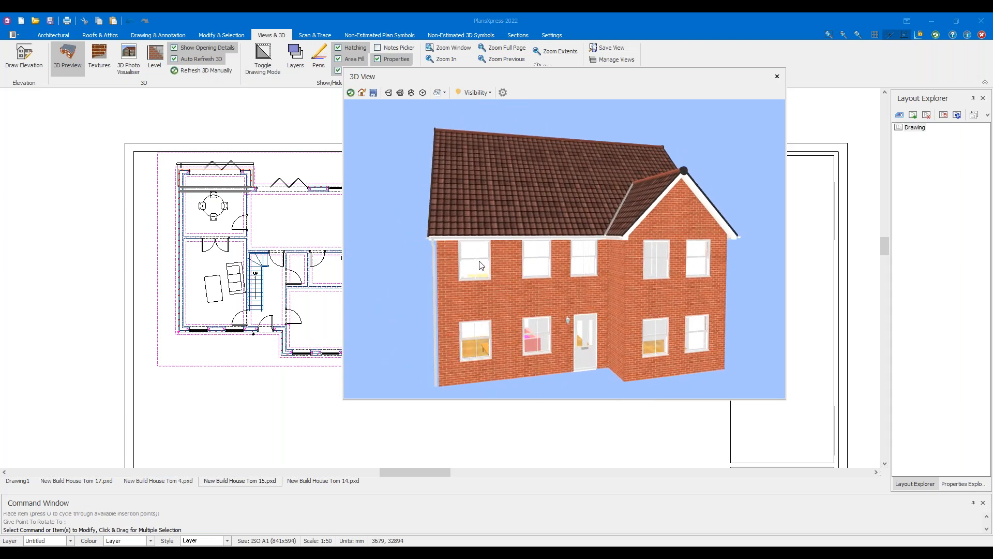
pyautogui.moveTo(479, 262)
pyautogui.mouseDown()
pyautogui.moveTo(493, 265)
pyautogui.moveTo(486, 254)
pyautogui.mouseUp()
pyautogui.click(437, 93)
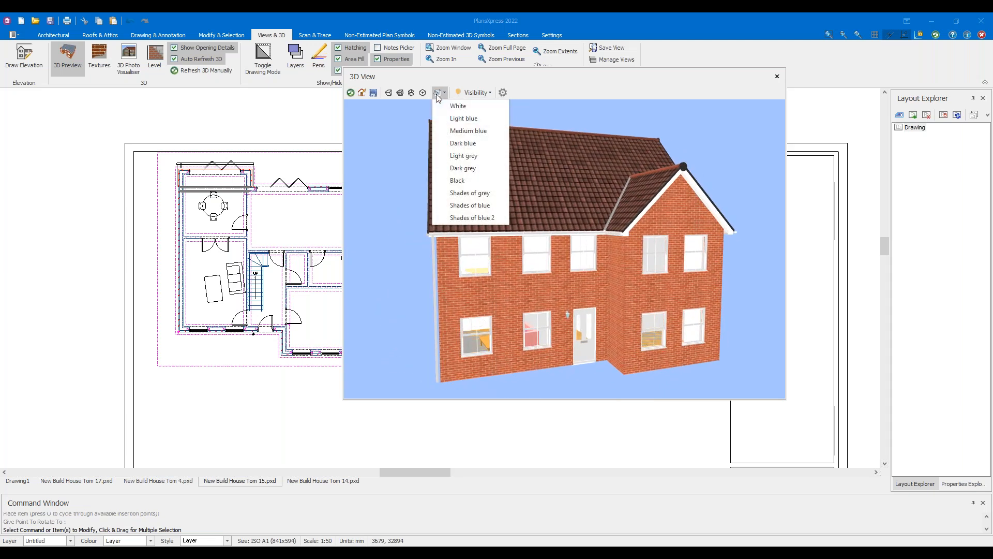
pyautogui.click(452, 105)
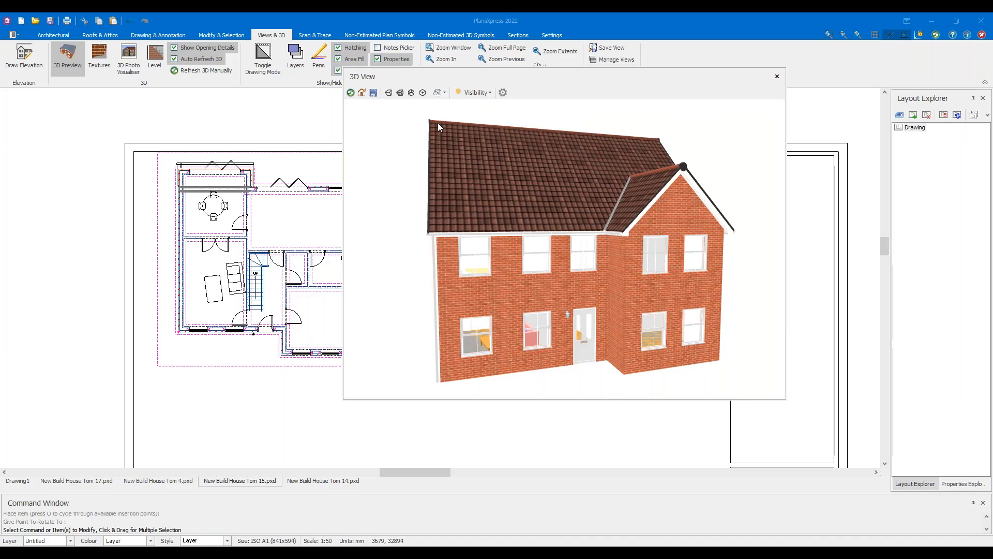
# Try the Light grey, Shades of grey, Dark grey and Dark blue backgrounds in the 3D view and return to White
pyautogui.click(441, 92)
pyautogui.click(459, 157)
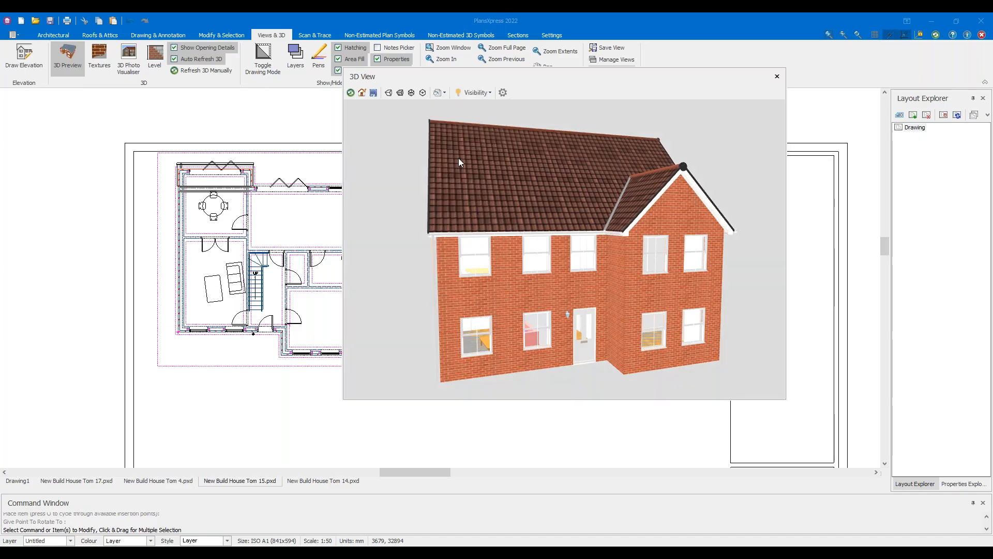
pyautogui.click(438, 94)
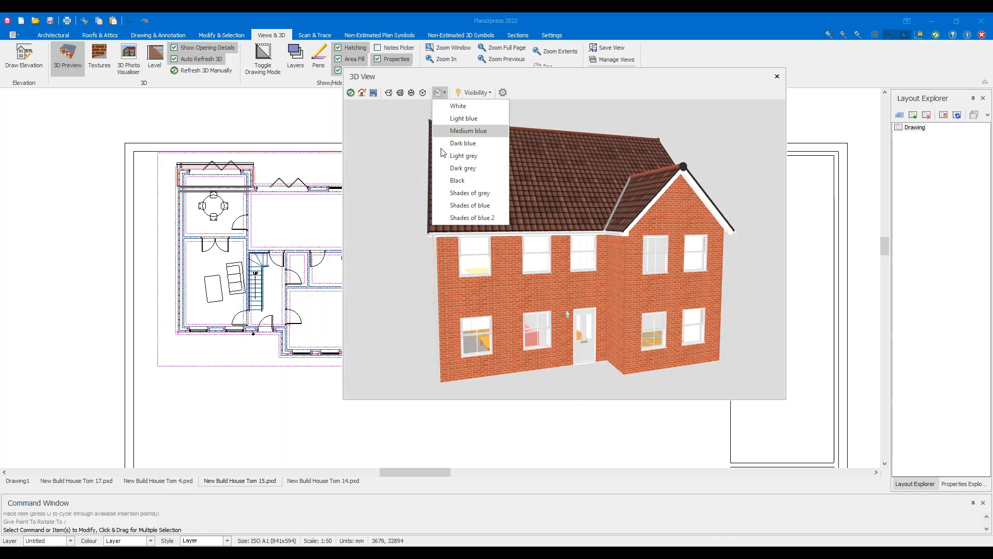
pyautogui.click(445, 188)
pyautogui.click(439, 93)
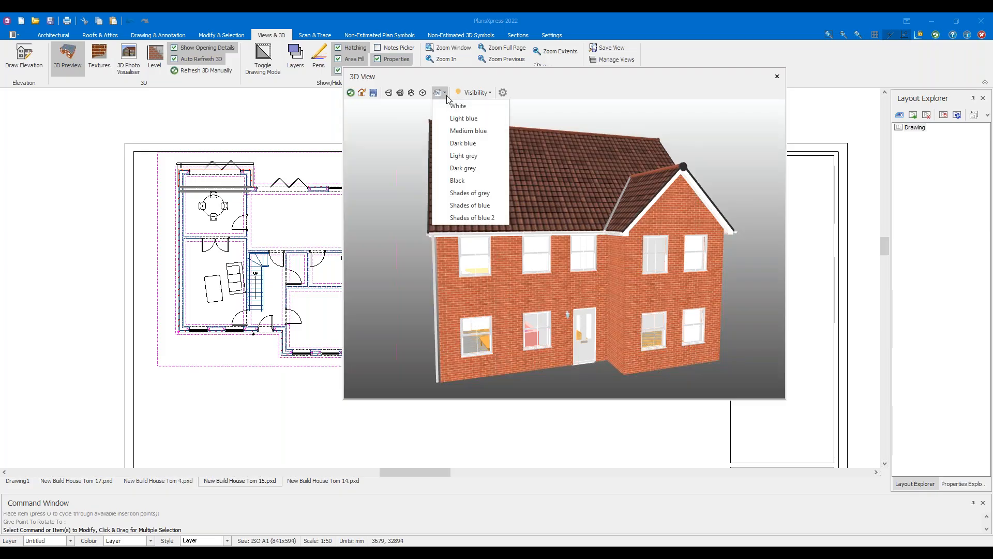
pyautogui.click(449, 169)
pyautogui.click(440, 92)
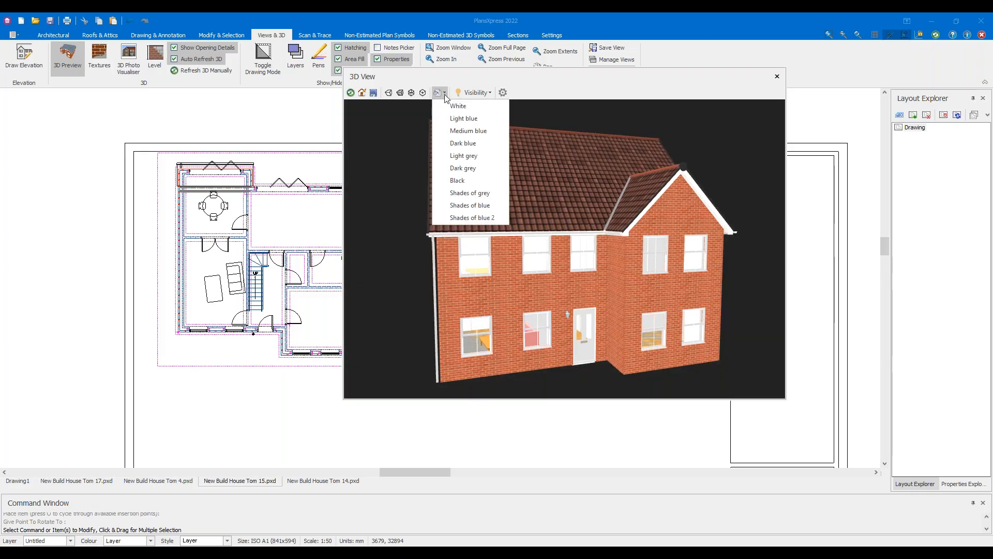
pyautogui.click(443, 145)
pyautogui.click(444, 92)
pyautogui.click(446, 106)
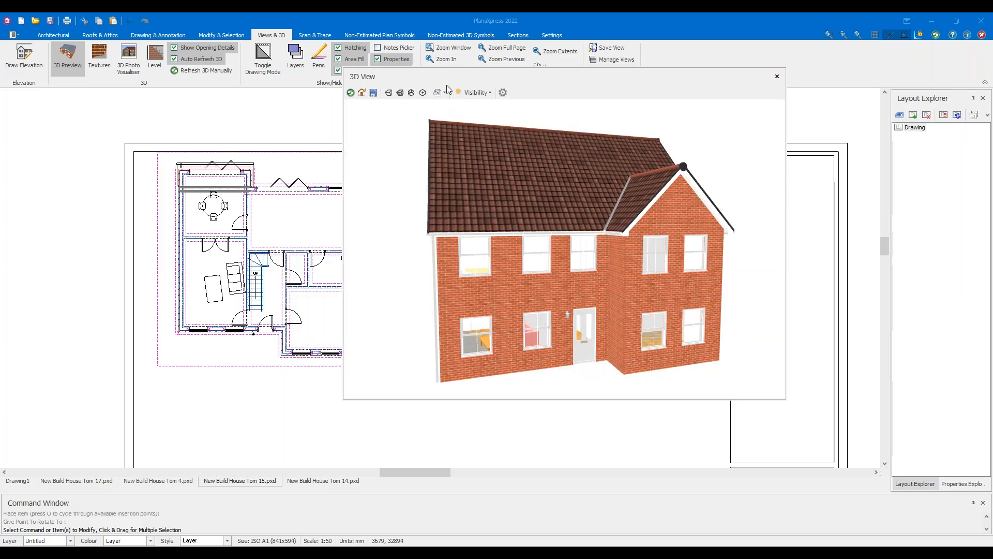
# Save the front 3D view as a PNG image named Front View in the PX Skills folder
pyautogui.click(374, 93)
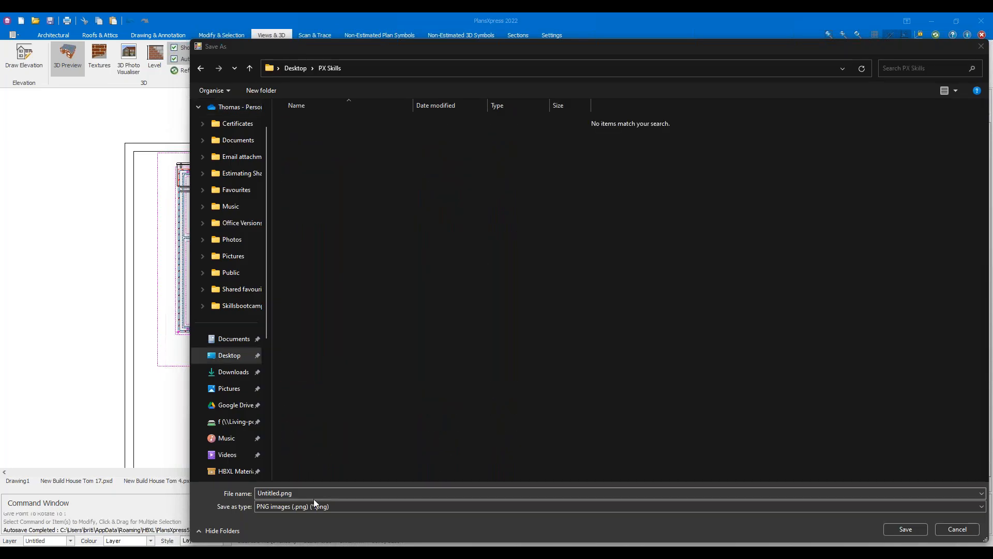
pyautogui.click(326, 492)
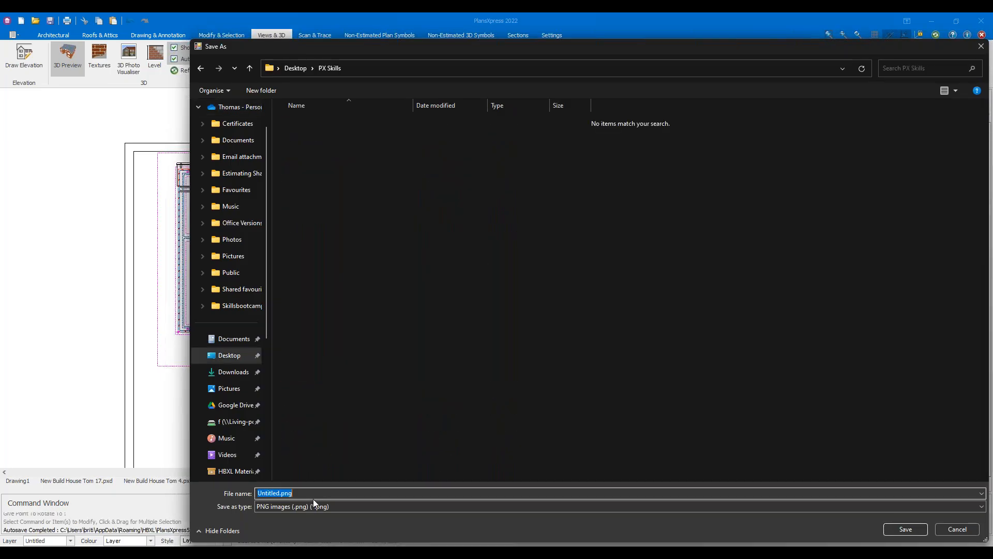
pyautogui.write('Front View')
pyautogui.click(906, 529)
# Turn the house to its rear, save that view as a PNG named Rear View and close the 3D view
pyautogui.moveTo(413, 235); pyautogui.dragTo(625, 243)
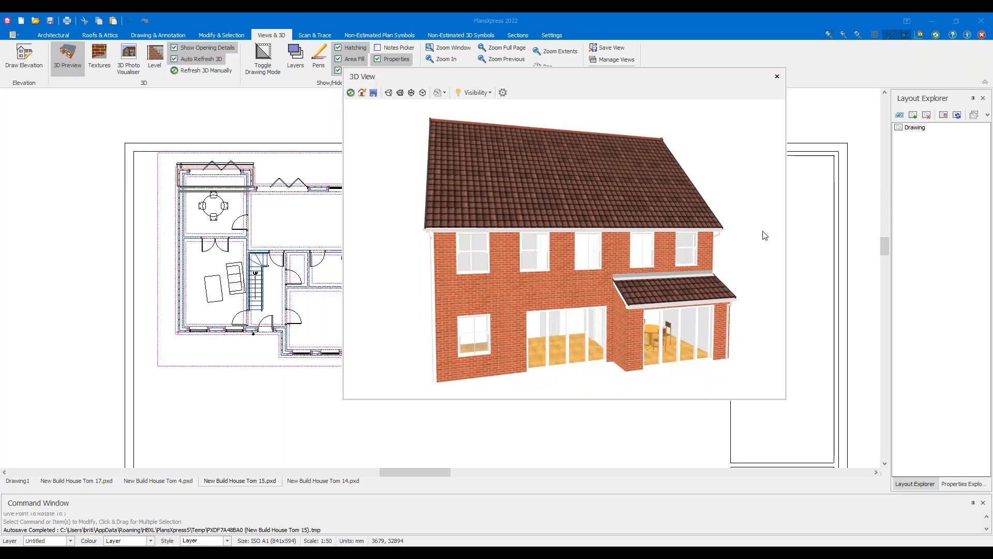
pyautogui.click(373, 93)
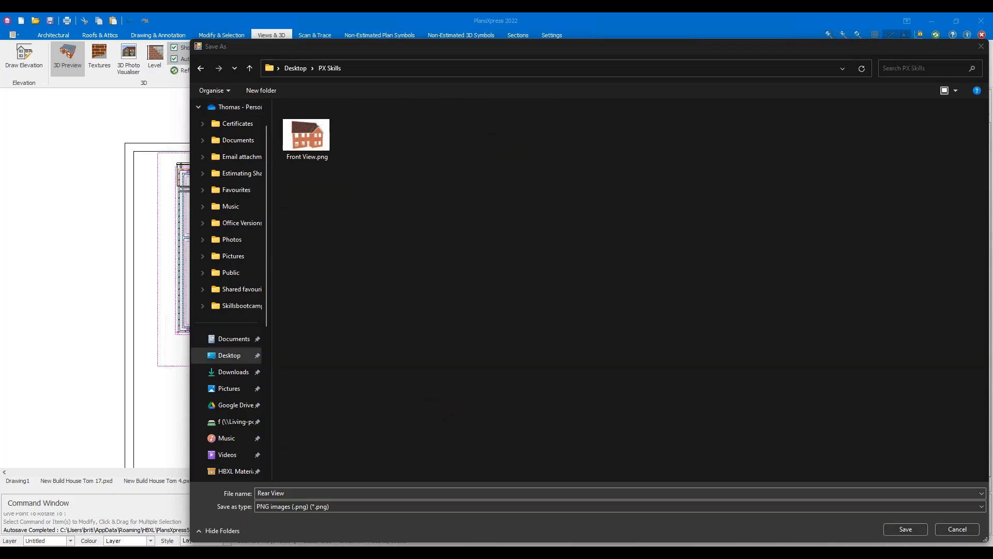
pyautogui.click(900, 528)
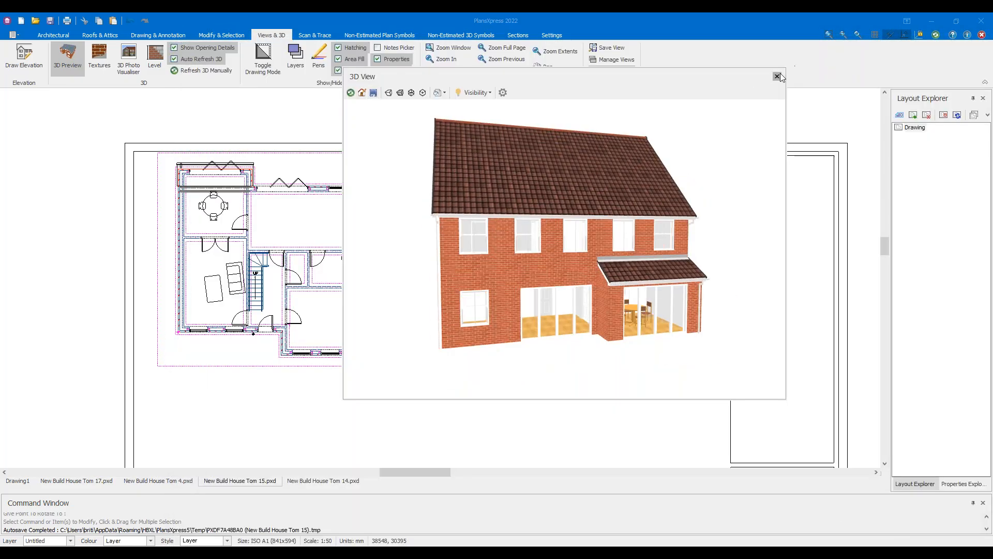
pyautogui.click(778, 76)
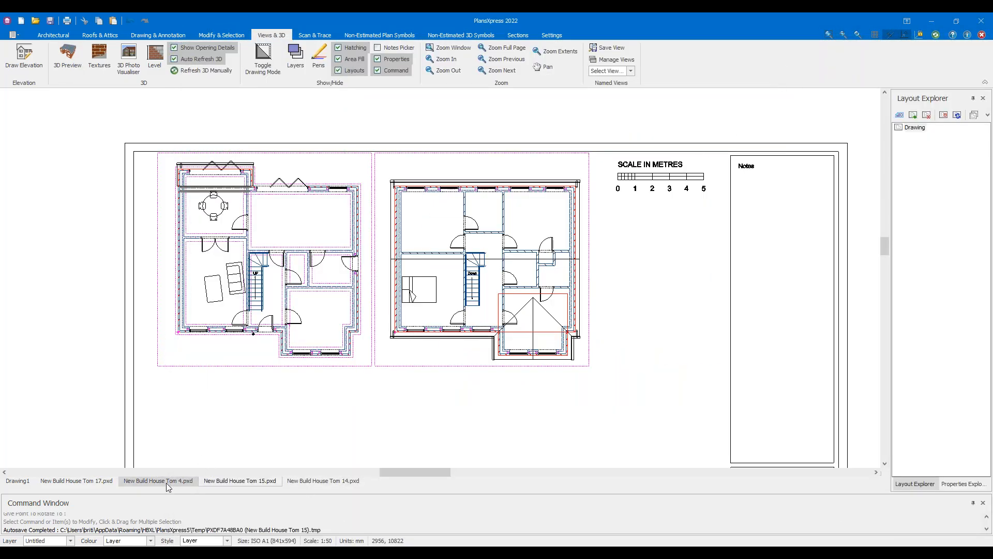
# Switch to the New Build House Tom 17.pxd drawing and load Front View.png as an embedded image without a specified scale factor
pyautogui.click(76, 481)
pyautogui.scroll(2, 450, 196)
pyautogui.scroll(2, 436, 251)
pyautogui.scroll(-3, 436, 251)
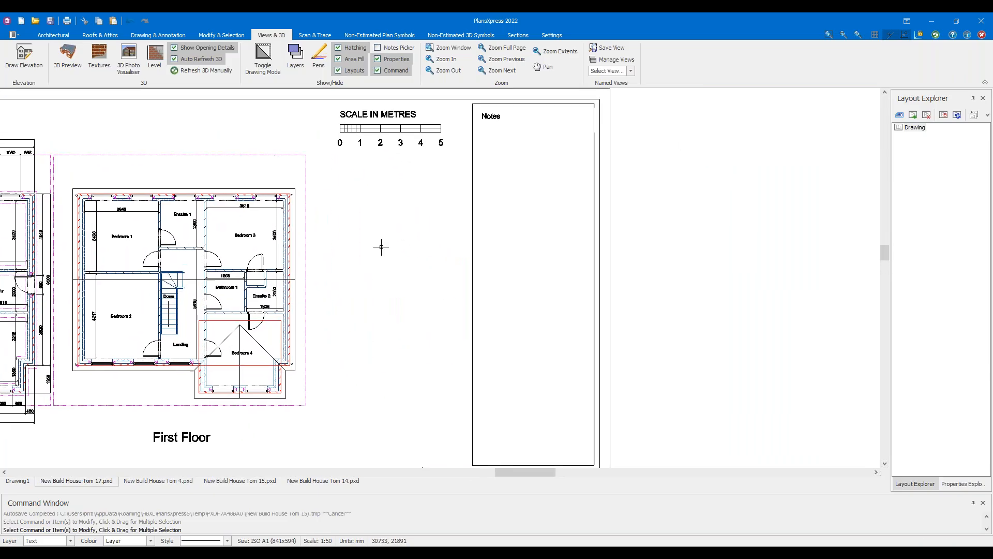
pyautogui.click(145, 36)
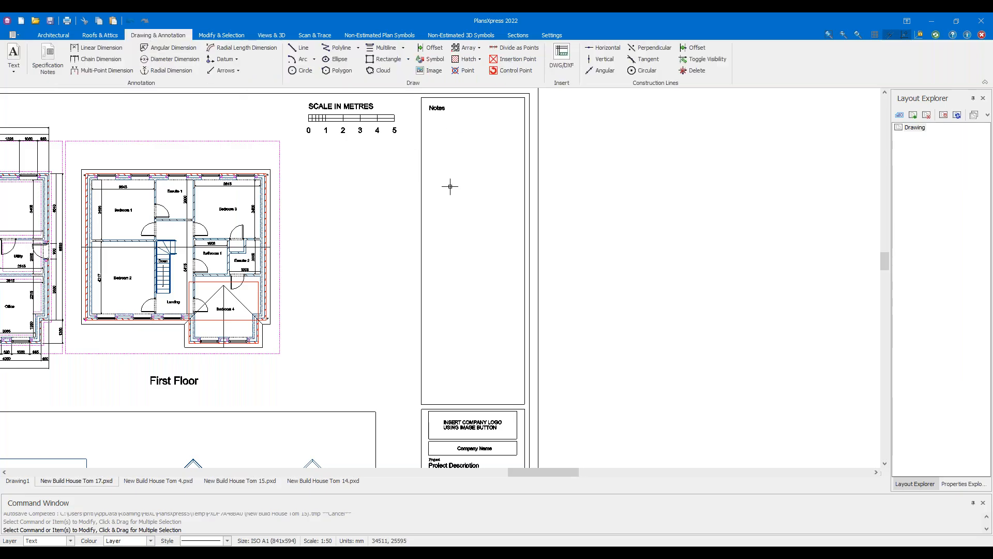
pyautogui.click(432, 71)
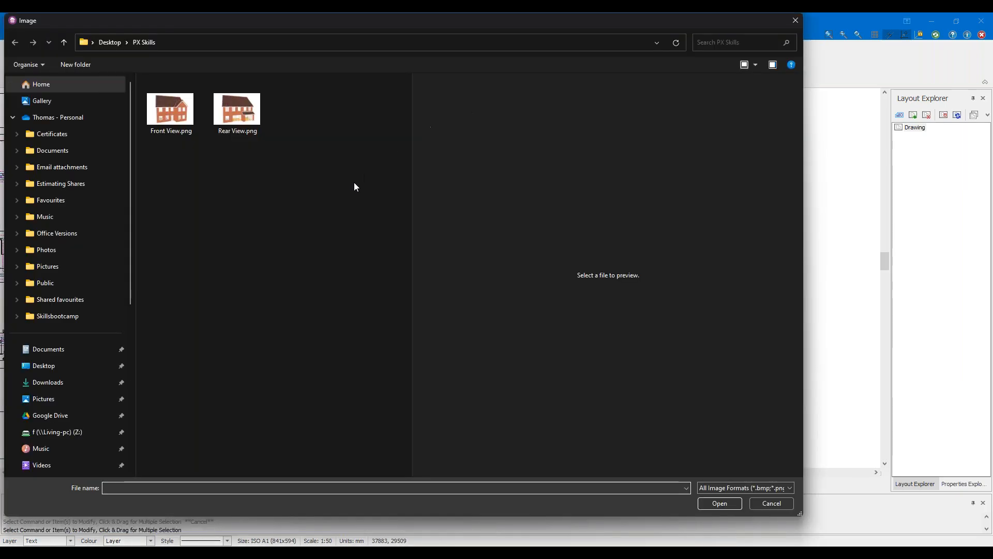
pyautogui.click(171, 109)
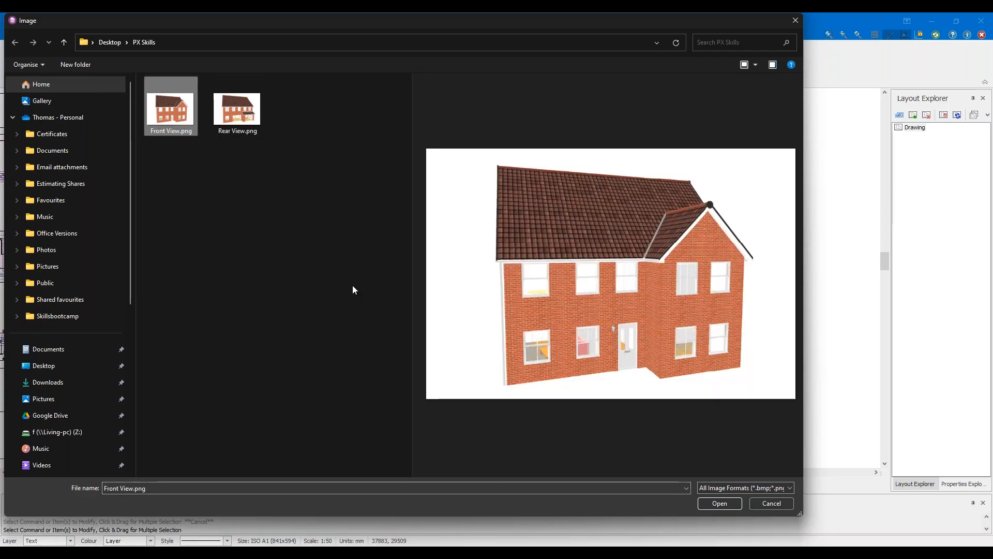
pyautogui.click(719, 503)
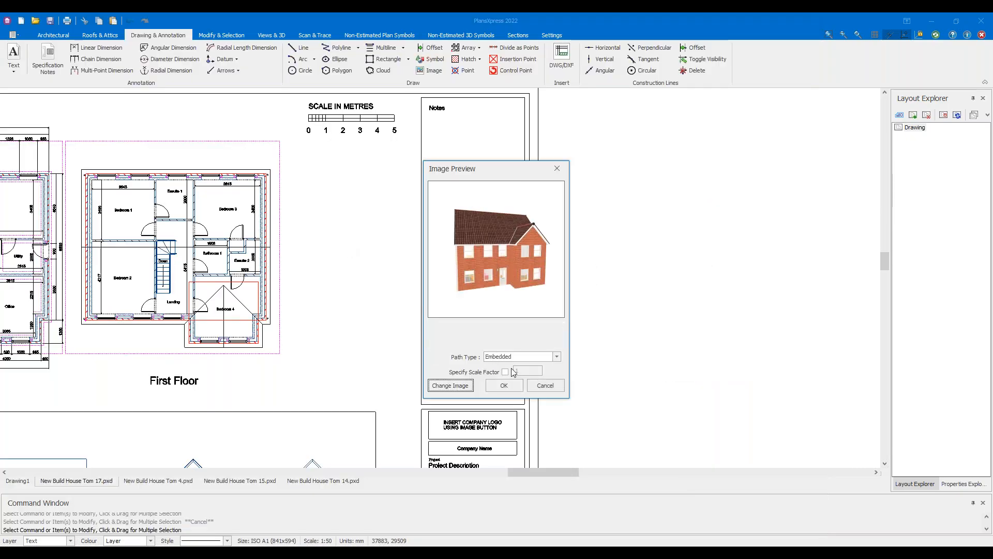
pyautogui.click(503, 383)
# Place the front view image below the scale bar, between the first-floor plan and the Notes box
pyautogui.scroll(2, 304, 202)
pyautogui.click(259, 107)
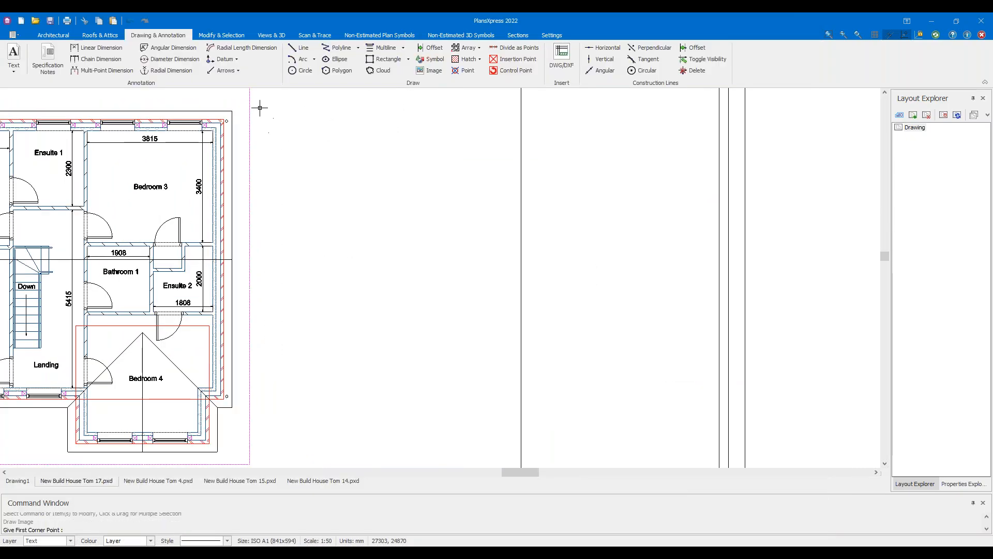
pyautogui.click(497, 305)
pyautogui.scroll(-3, 487, 335)
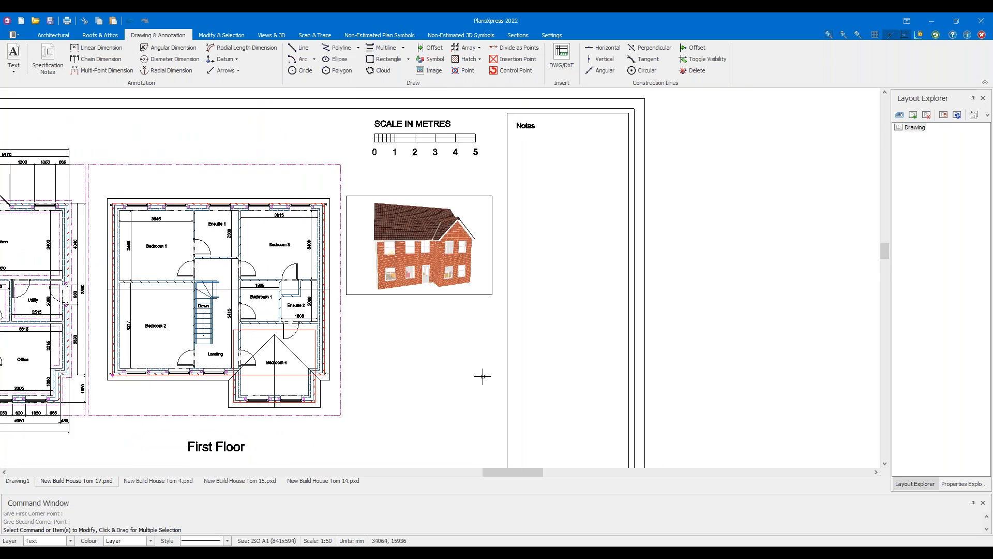
# Load Rear View.png from the PX Skills folder as an embedded image without a specified scale factor
pyautogui.scroll(1, 483, 377)
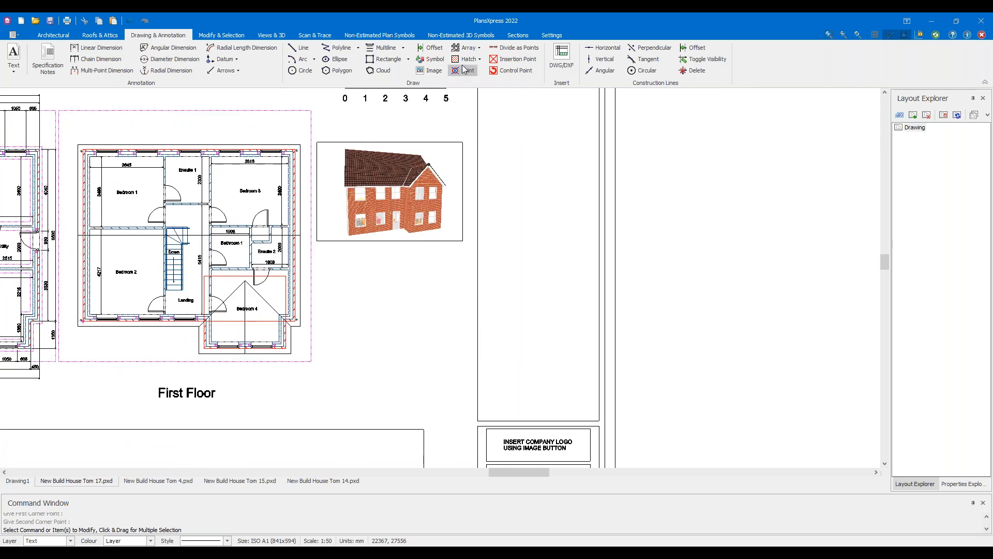
pyautogui.click(432, 70)
pyautogui.click(233, 133)
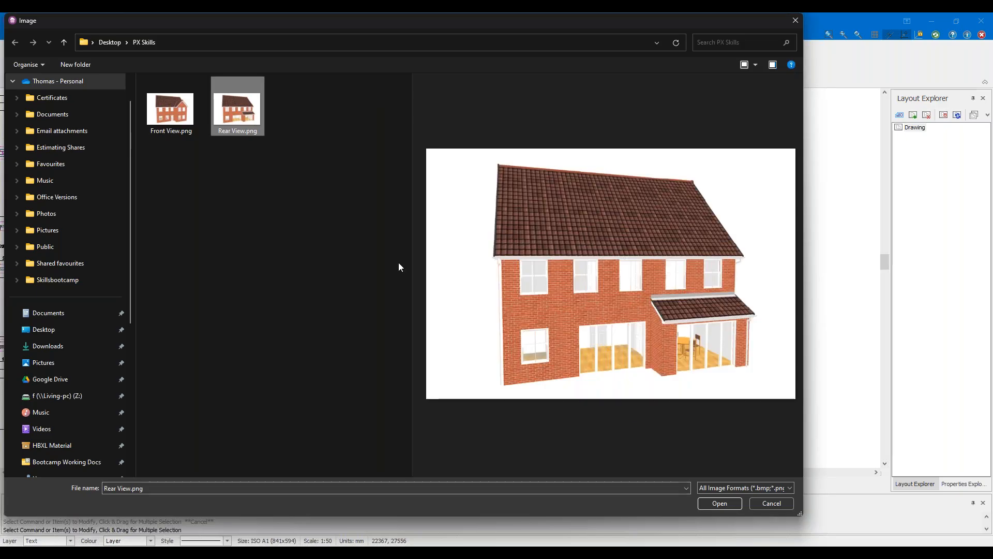
pyautogui.click(719, 504)
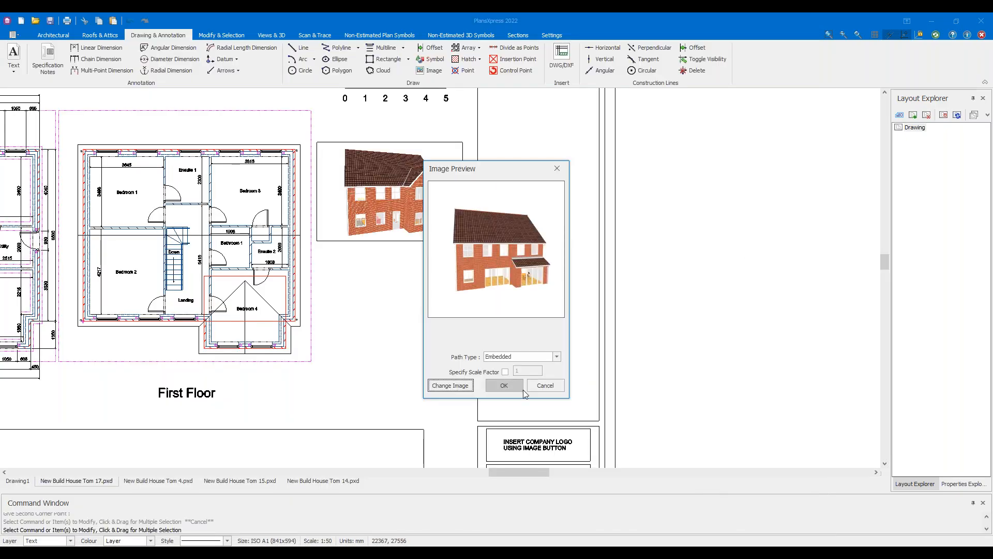
pyautogui.click(504, 383)
# Place the rear view image directly below the front view image, matching its width
pyautogui.scroll(2, 357, 233)
pyautogui.click(309, 224)
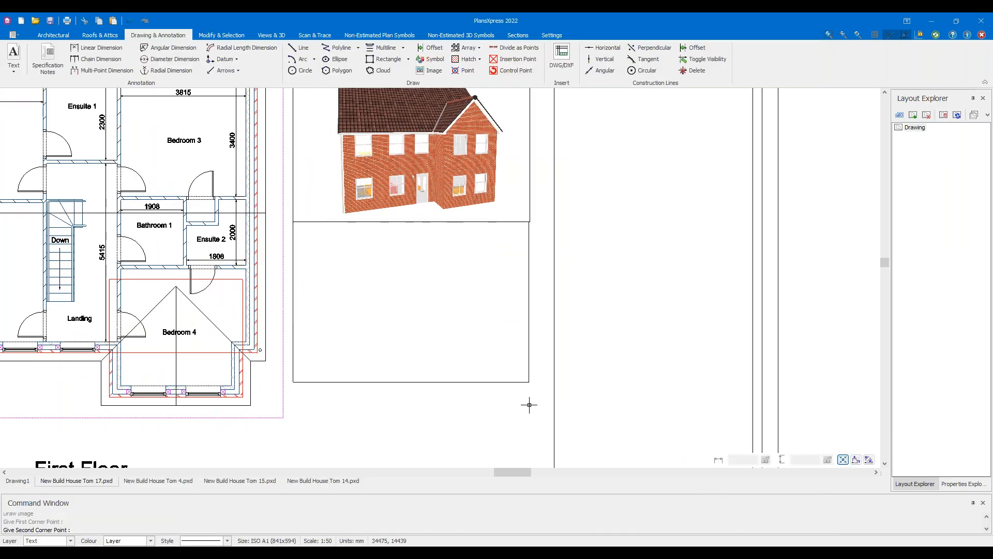
pyautogui.click(529, 404)
pyautogui.moveTo(540, 245); pyautogui.dragTo(523, 210)
pyautogui.scroll(-4, 535, 203)
pyautogui.press('Escape')
# Examine the front and rear view images up close and check their placement beside the first-floor plan on the sheet
pyautogui.scroll(-6, 508, 329)
pyautogui.moveTo(470, 350); pyautogui.dragTo(532, 334, button='middle')
pyautogui.scroll(3, 532, 332)
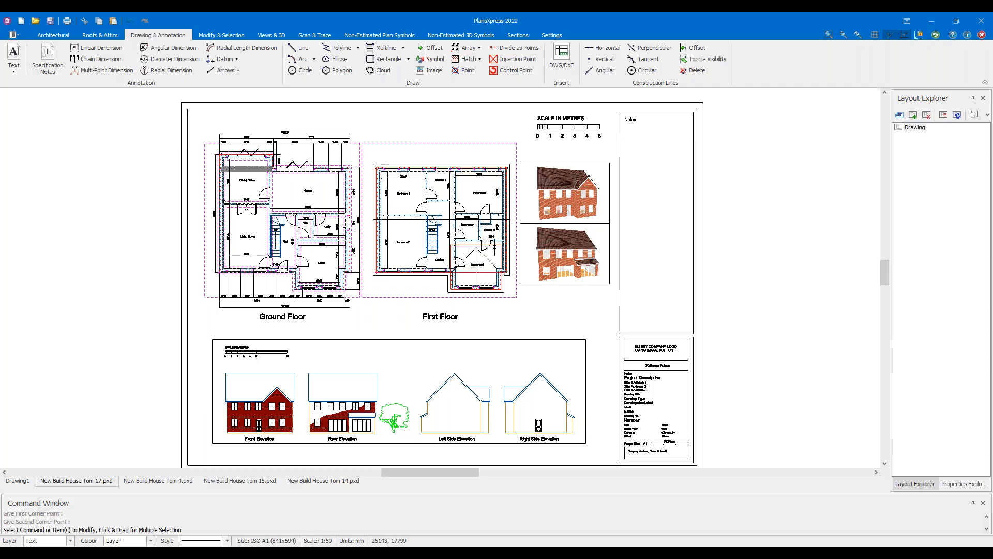
pyautogui.scroll(4, 558, 219)
pyautogui.scroll(2, 657, 201)
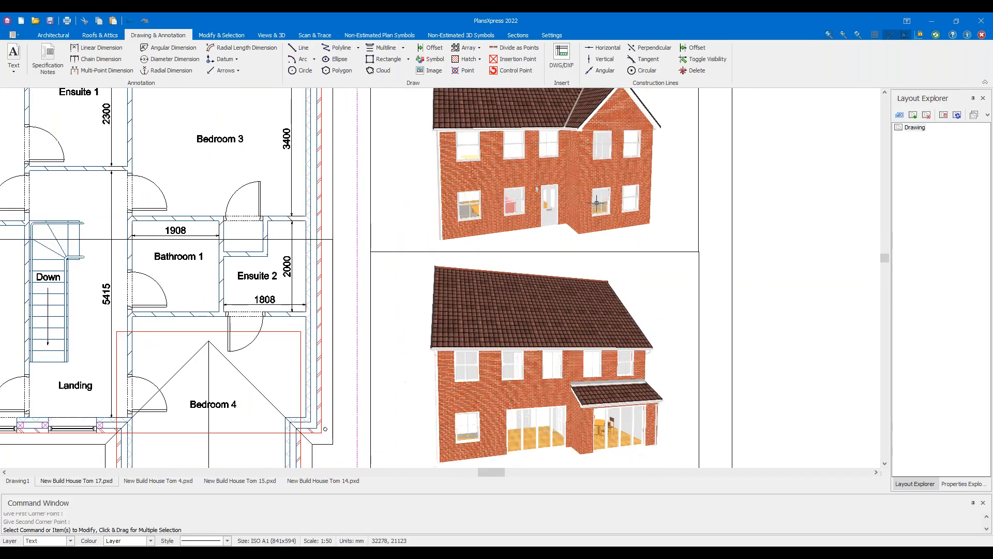
pyautogui.scroll(-4, 585, 252)
pyautogui.scroll(5, 599, 326)
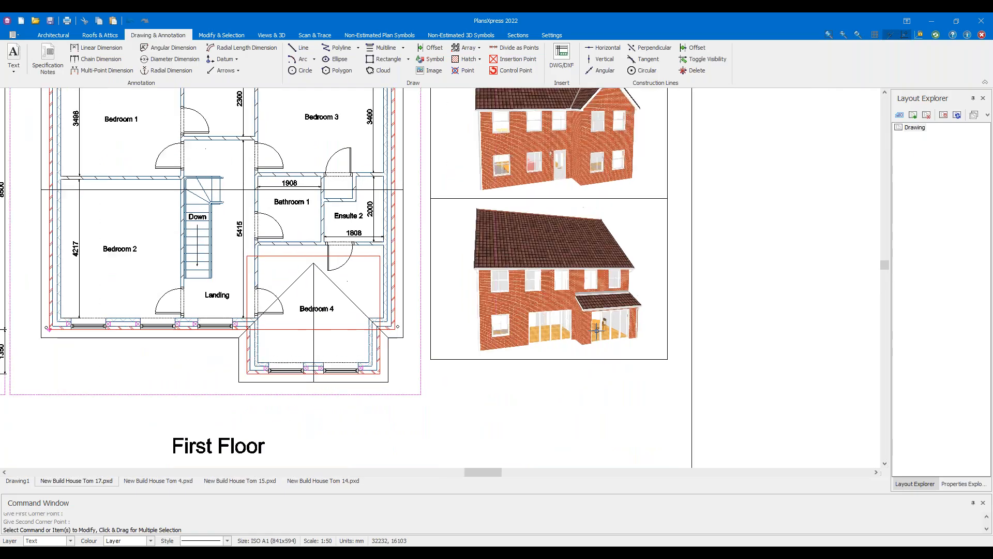
pyautogui.scroll(2, 600, 320)
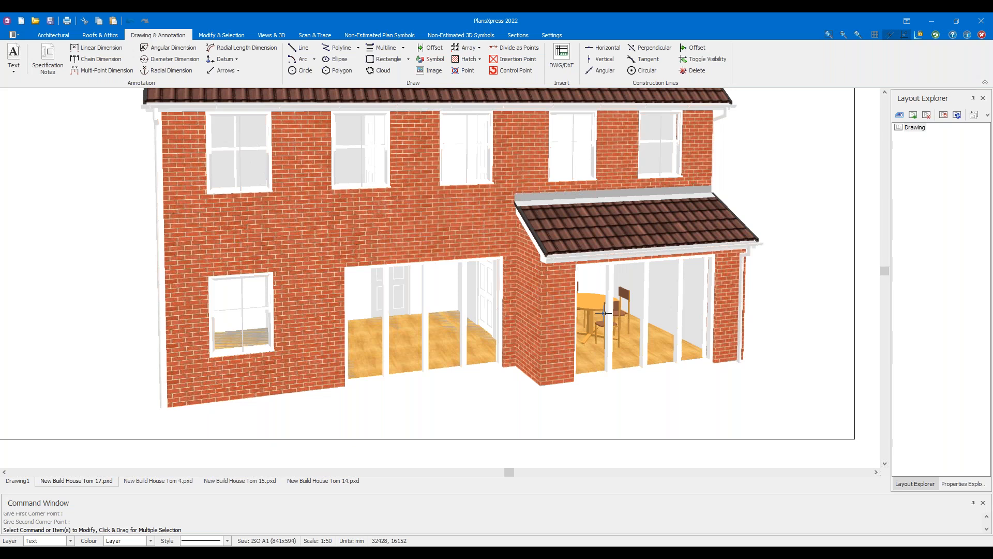
pyautogui.scroll(-8, 604, 313)
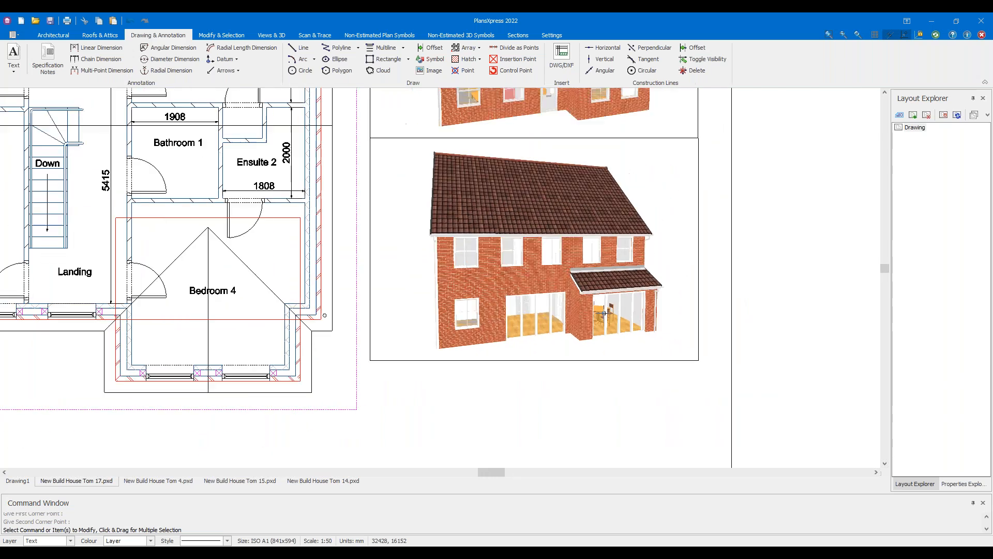
pyautogui.moveTo(495, 252); pyautogui.dragTo(646, 215, button='middle')
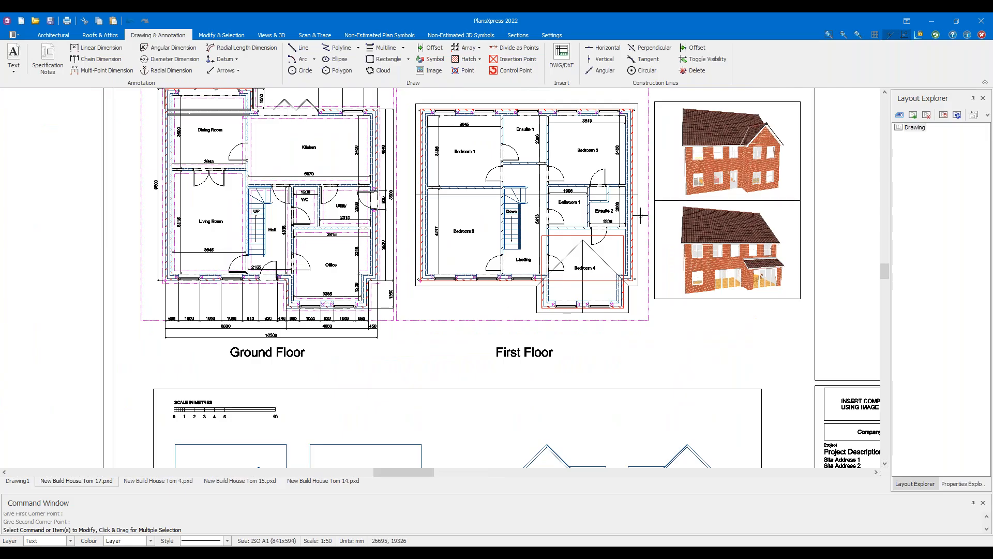
pyautogui.moveTo(606, 239)
pyautogui.mouseDown(button='middle')
pyautogui.moveTo(571, 247)
pyautogui.moveTo(541, 278)
pyautogui.mouseUp(button='middle')
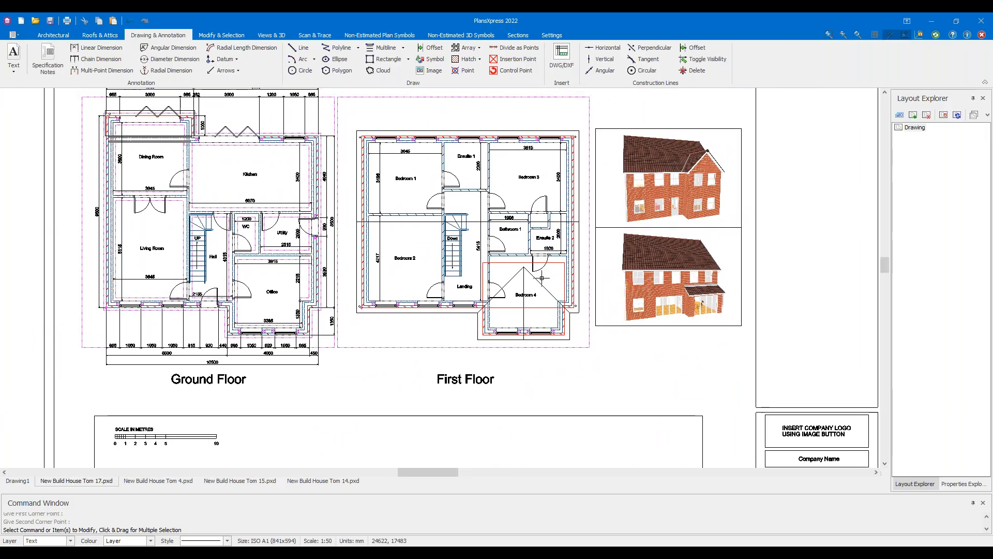
pyautogui.moveTo(541, 278)
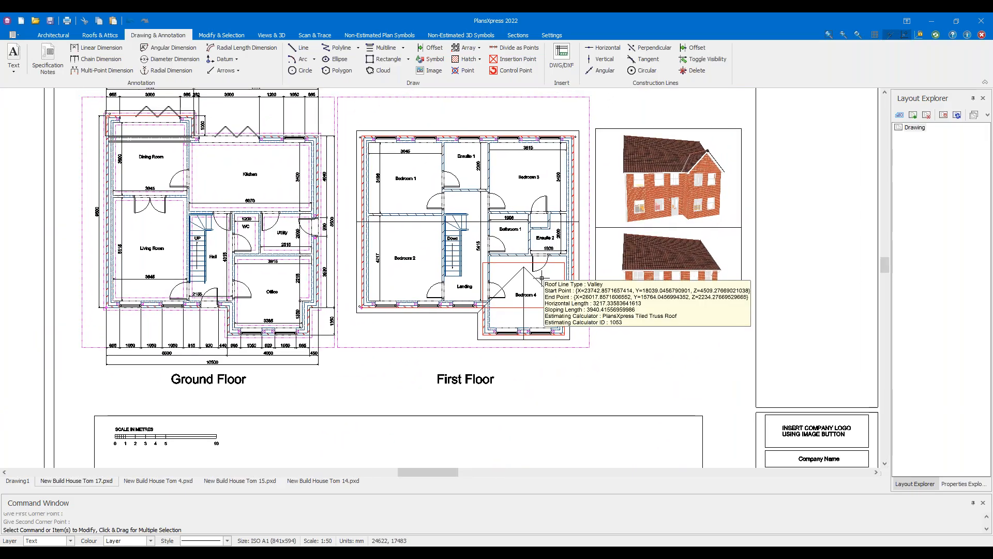